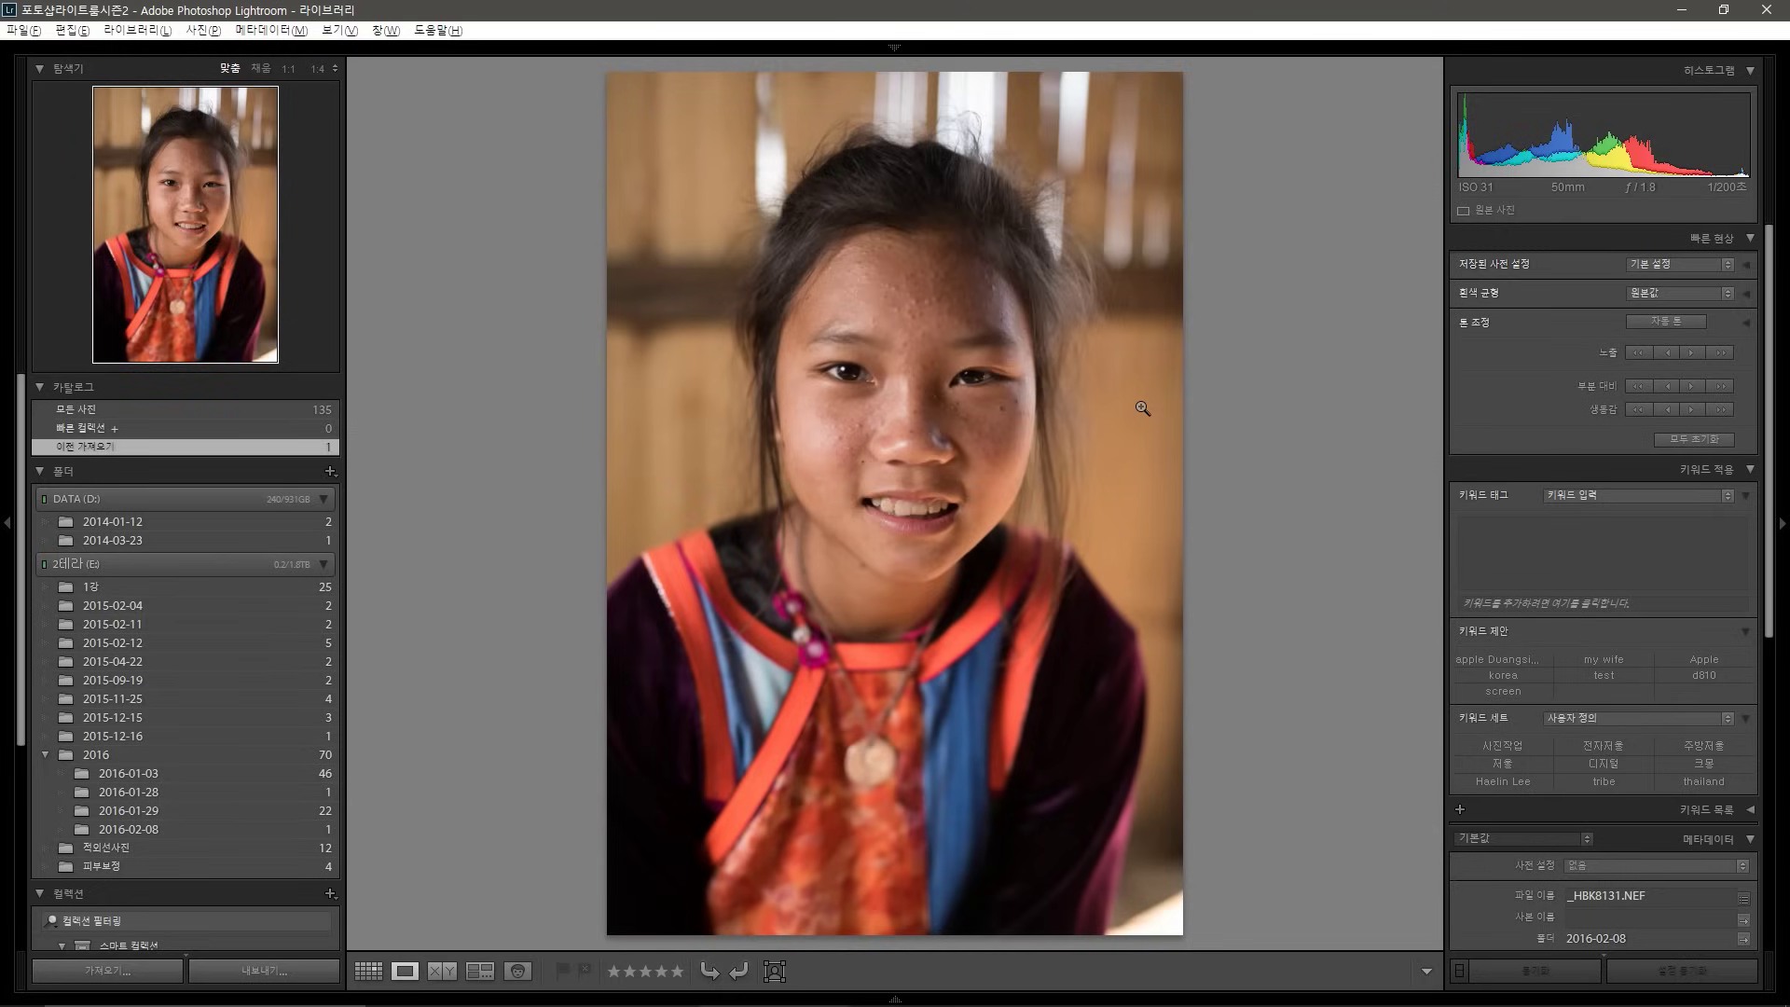
# Develop the portrait's tone with Highlights -16, Shadows +21, Whites +23, Blacks -12 and Exposure +0.48
pyautogui.press('d')
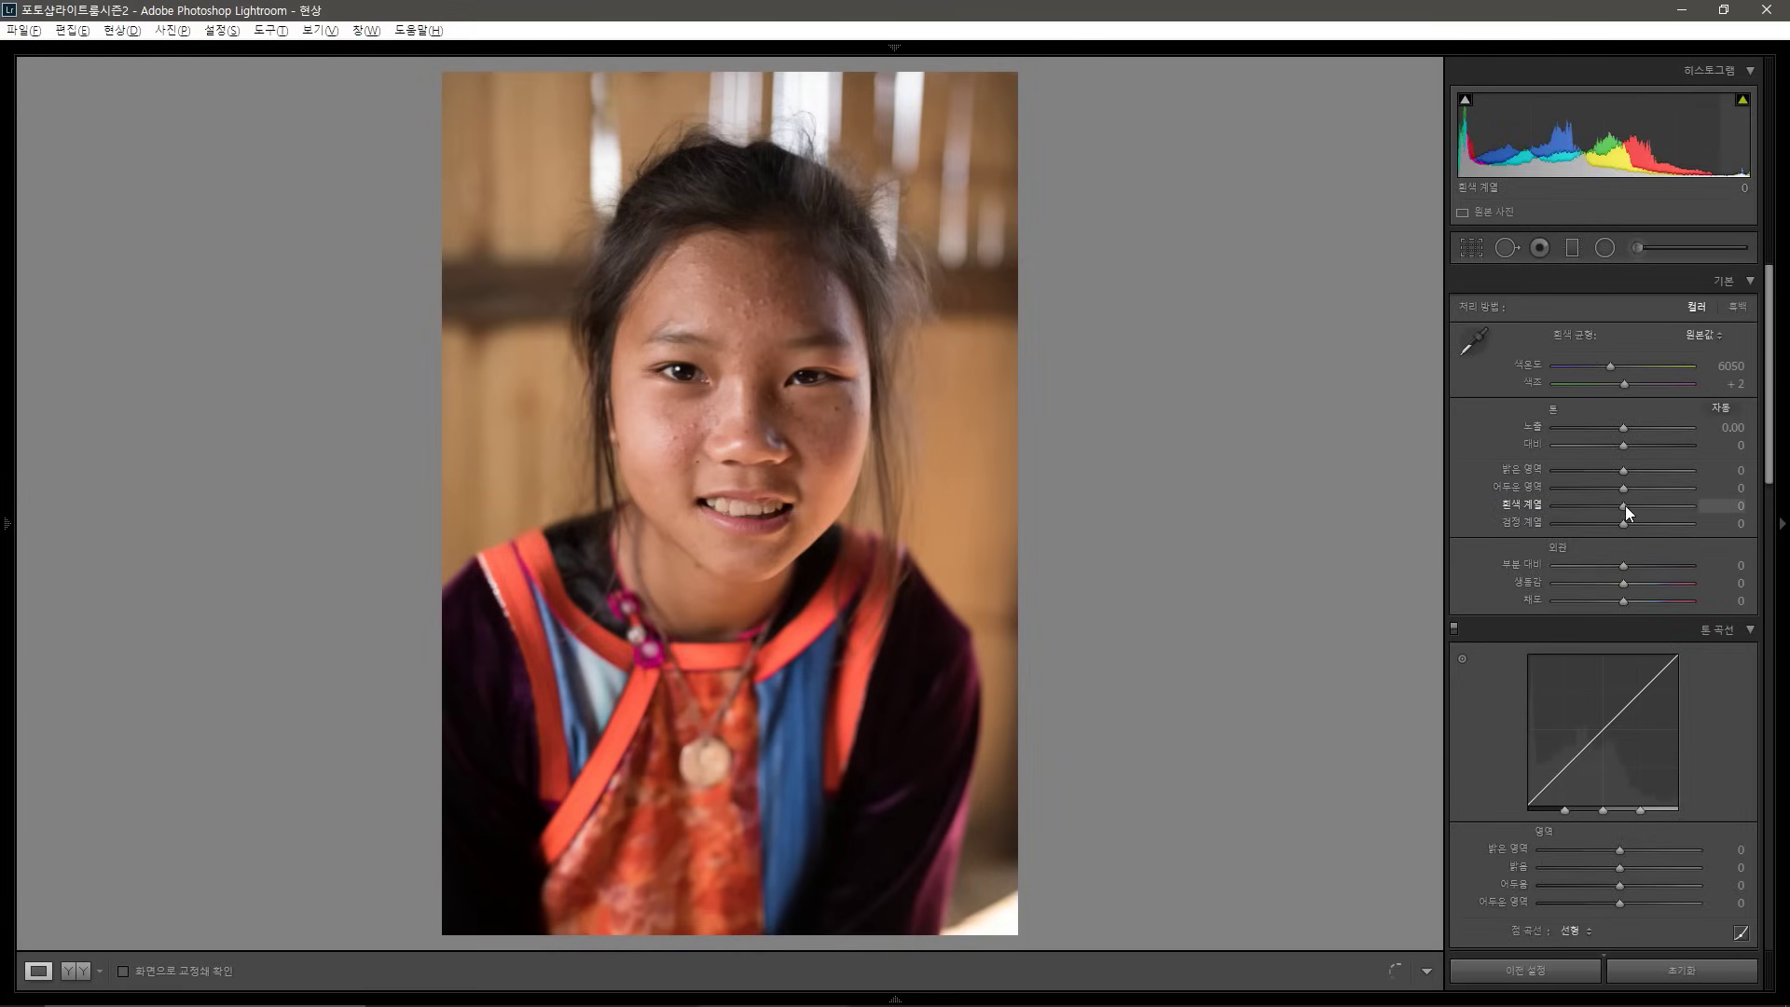
pyautogui.moveTo(1626, 507); pyautogui.dragTo(1613, 466)
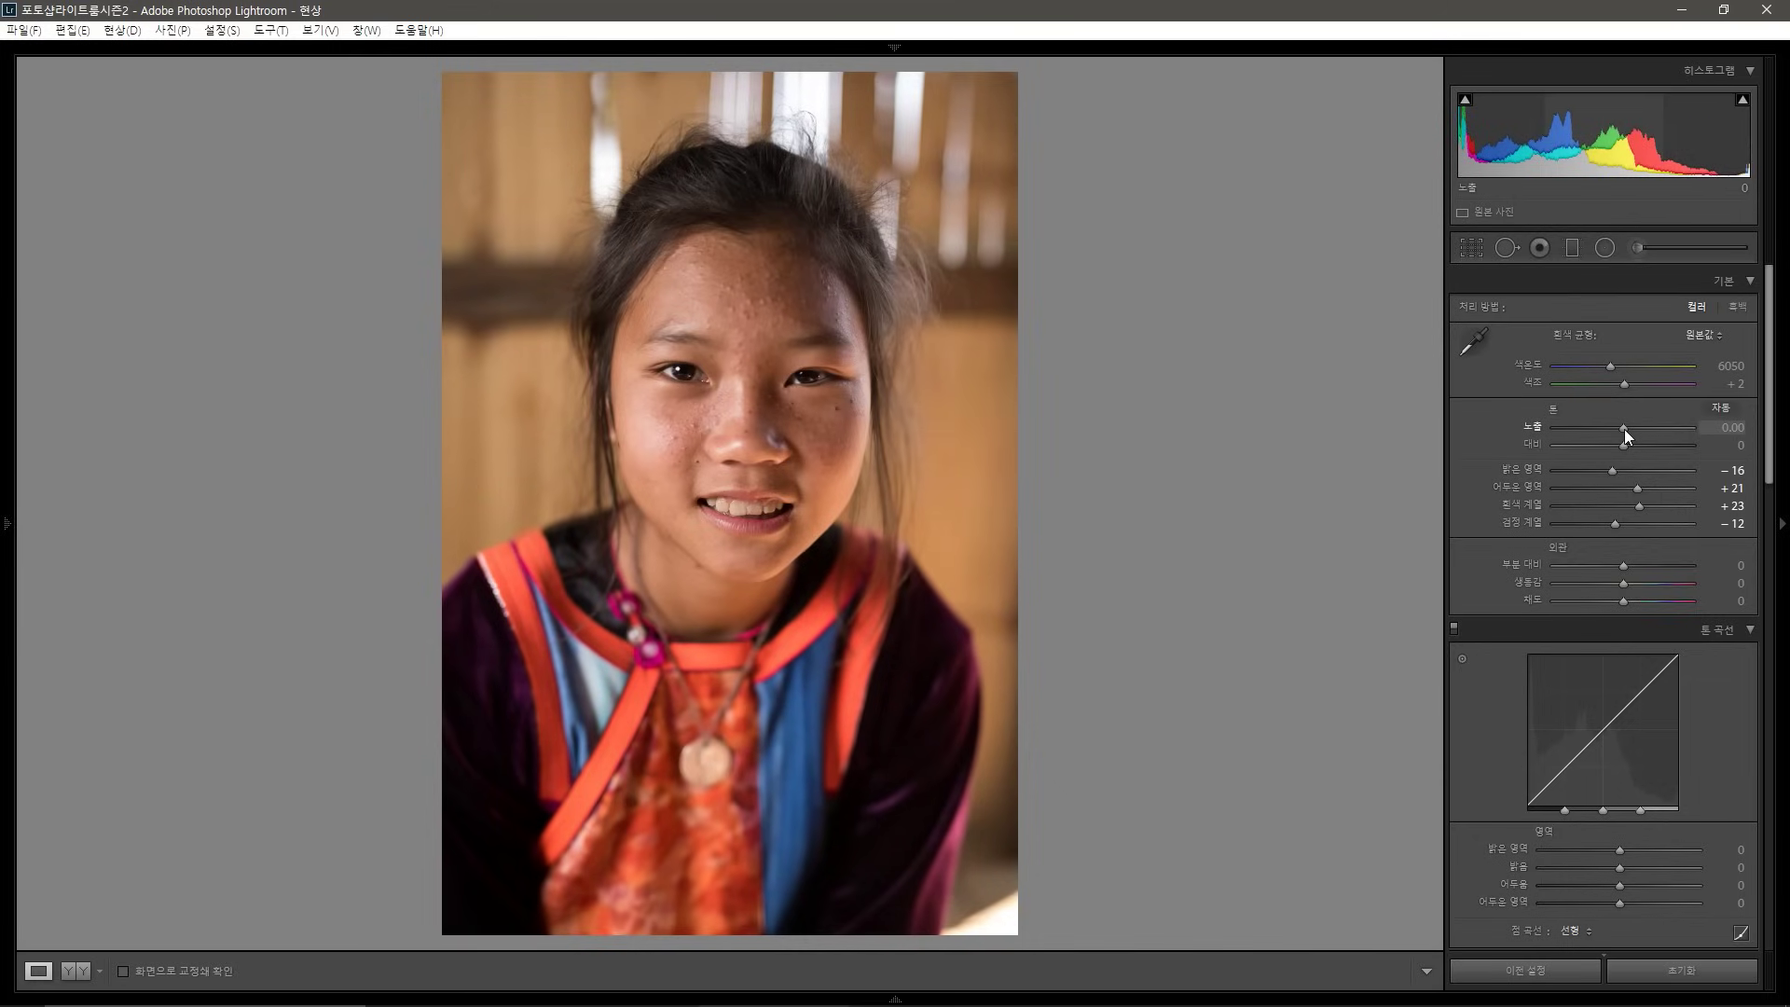
pyautogui.moveTo(1624, 429); pyautogui.dragTo(1631, 429)
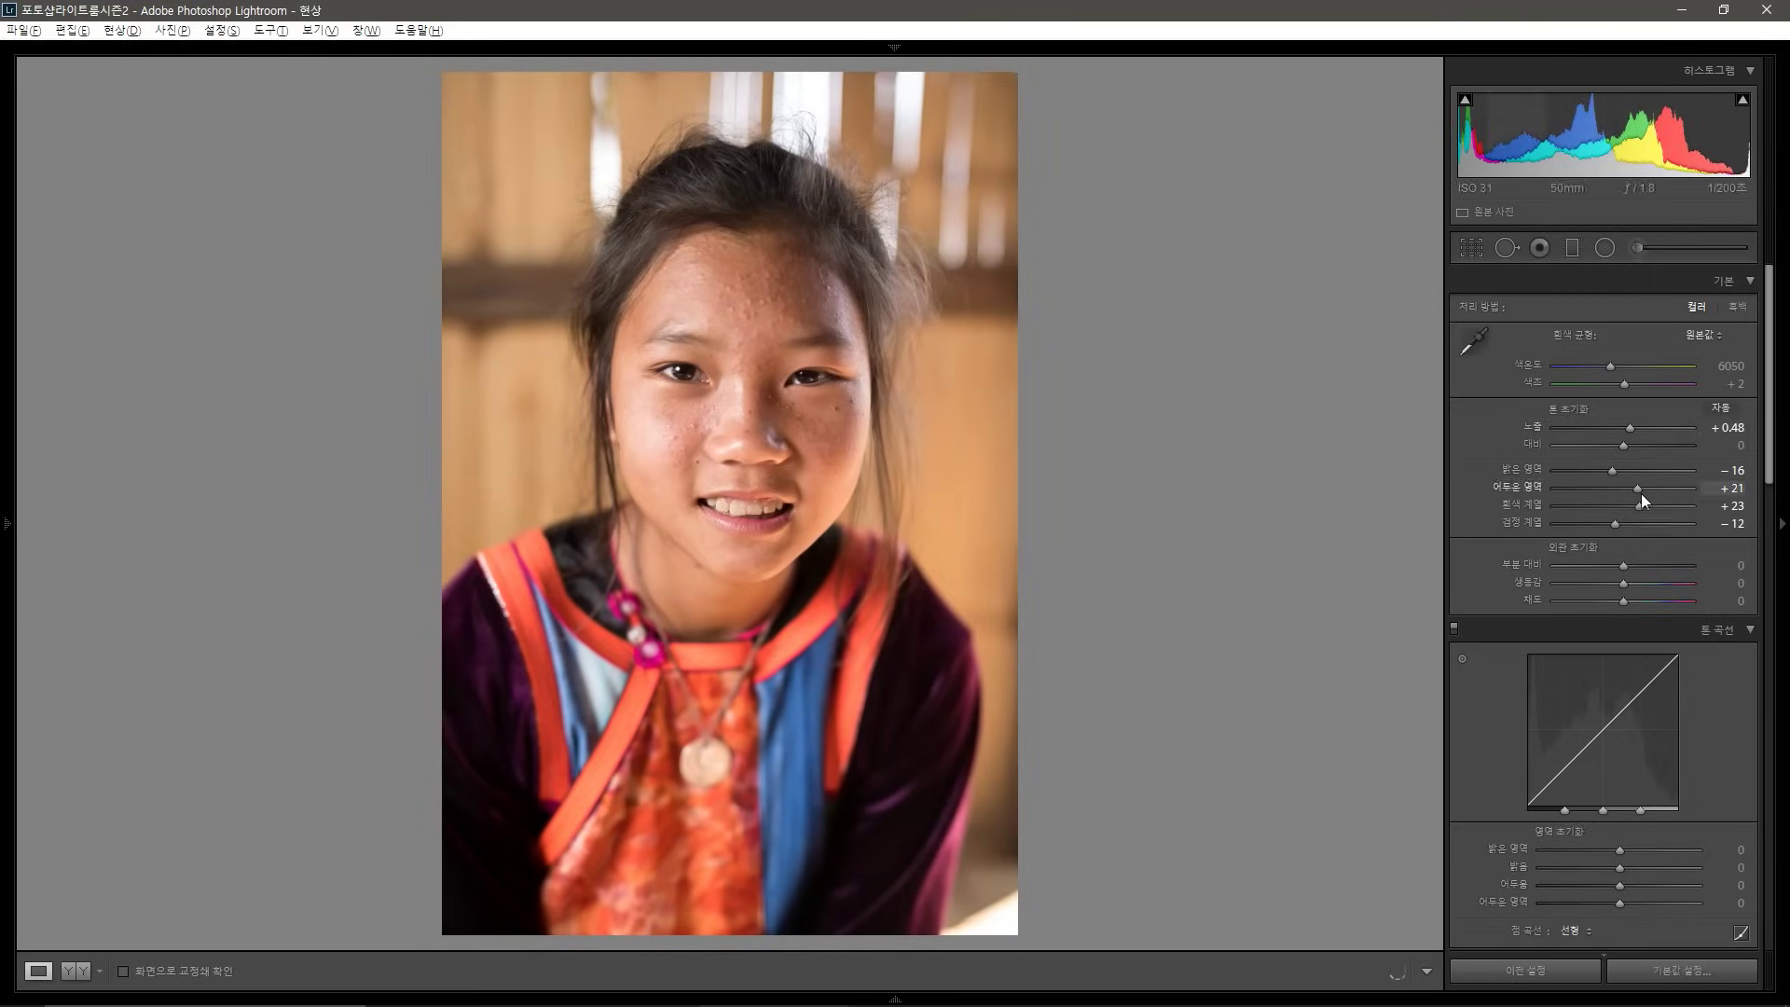
pyautogui.moveTo(1639, 503); pyautogui.dragTo(1638, 501)
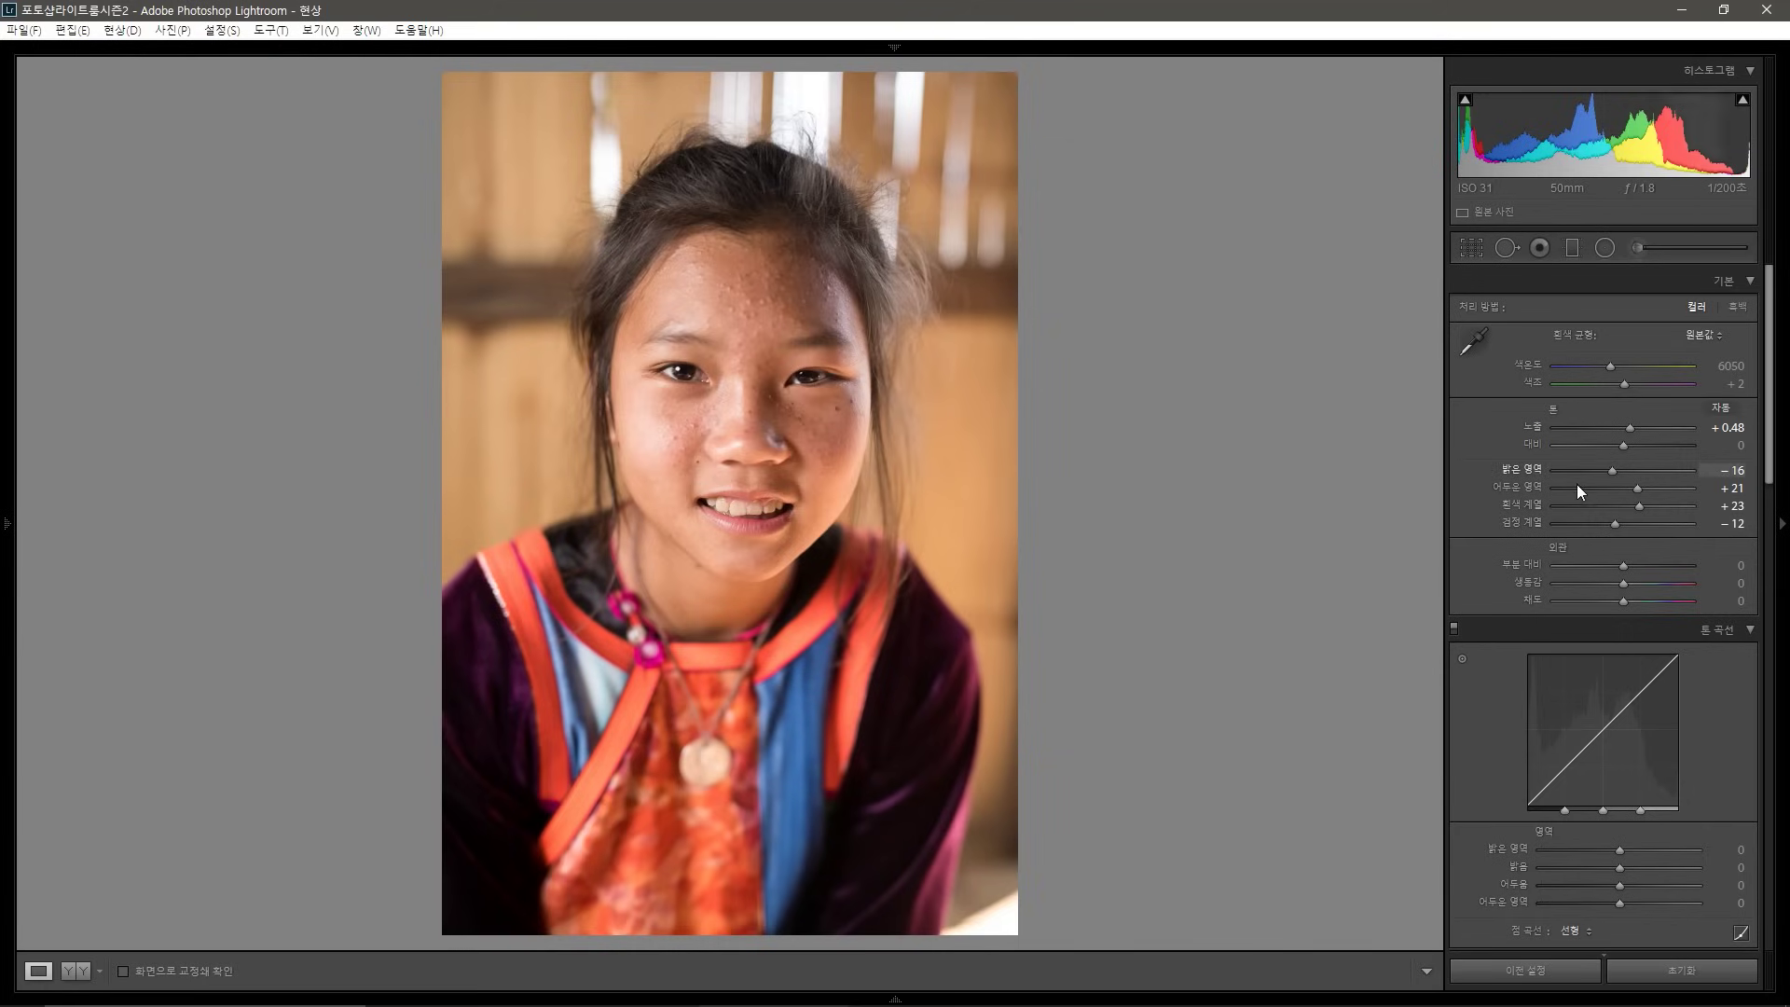
# Inspect the skin up close around the eyes, forehead, cheeks, nose and mouth for blemishes and redness
pyautogui.click(785, 409)
pyautogui.hotkey('ctrl', '-')
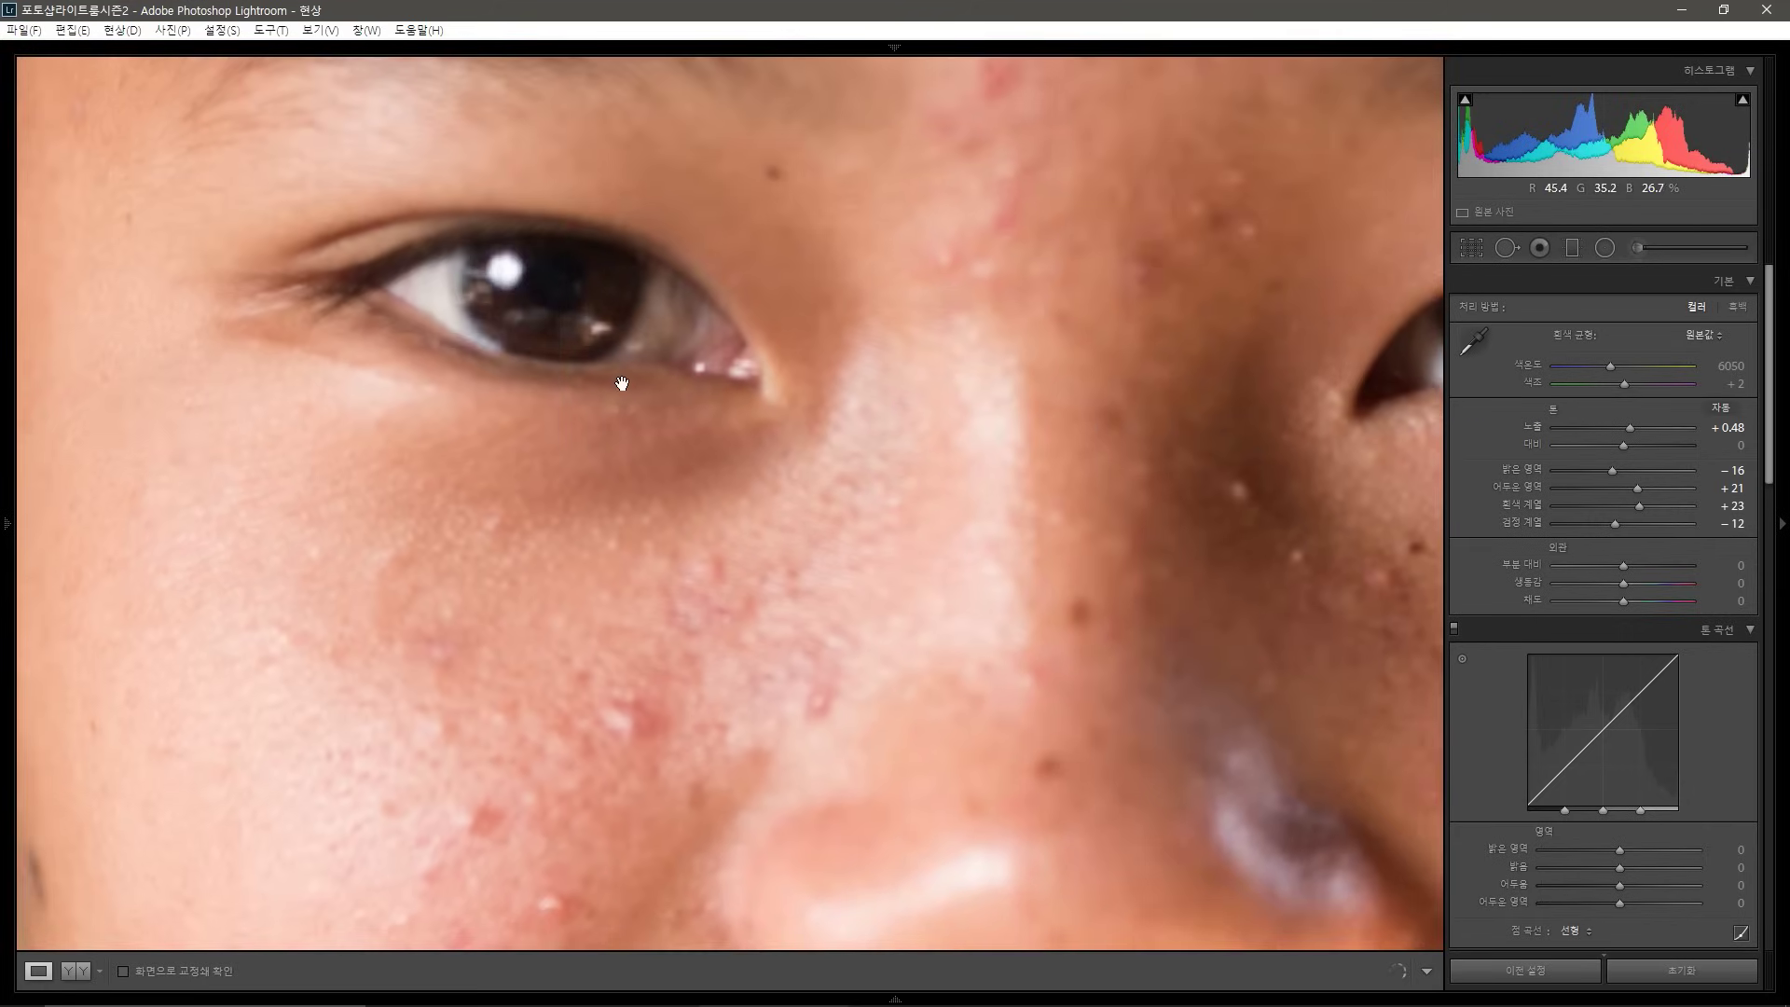
pyautogui.click(573, 285)
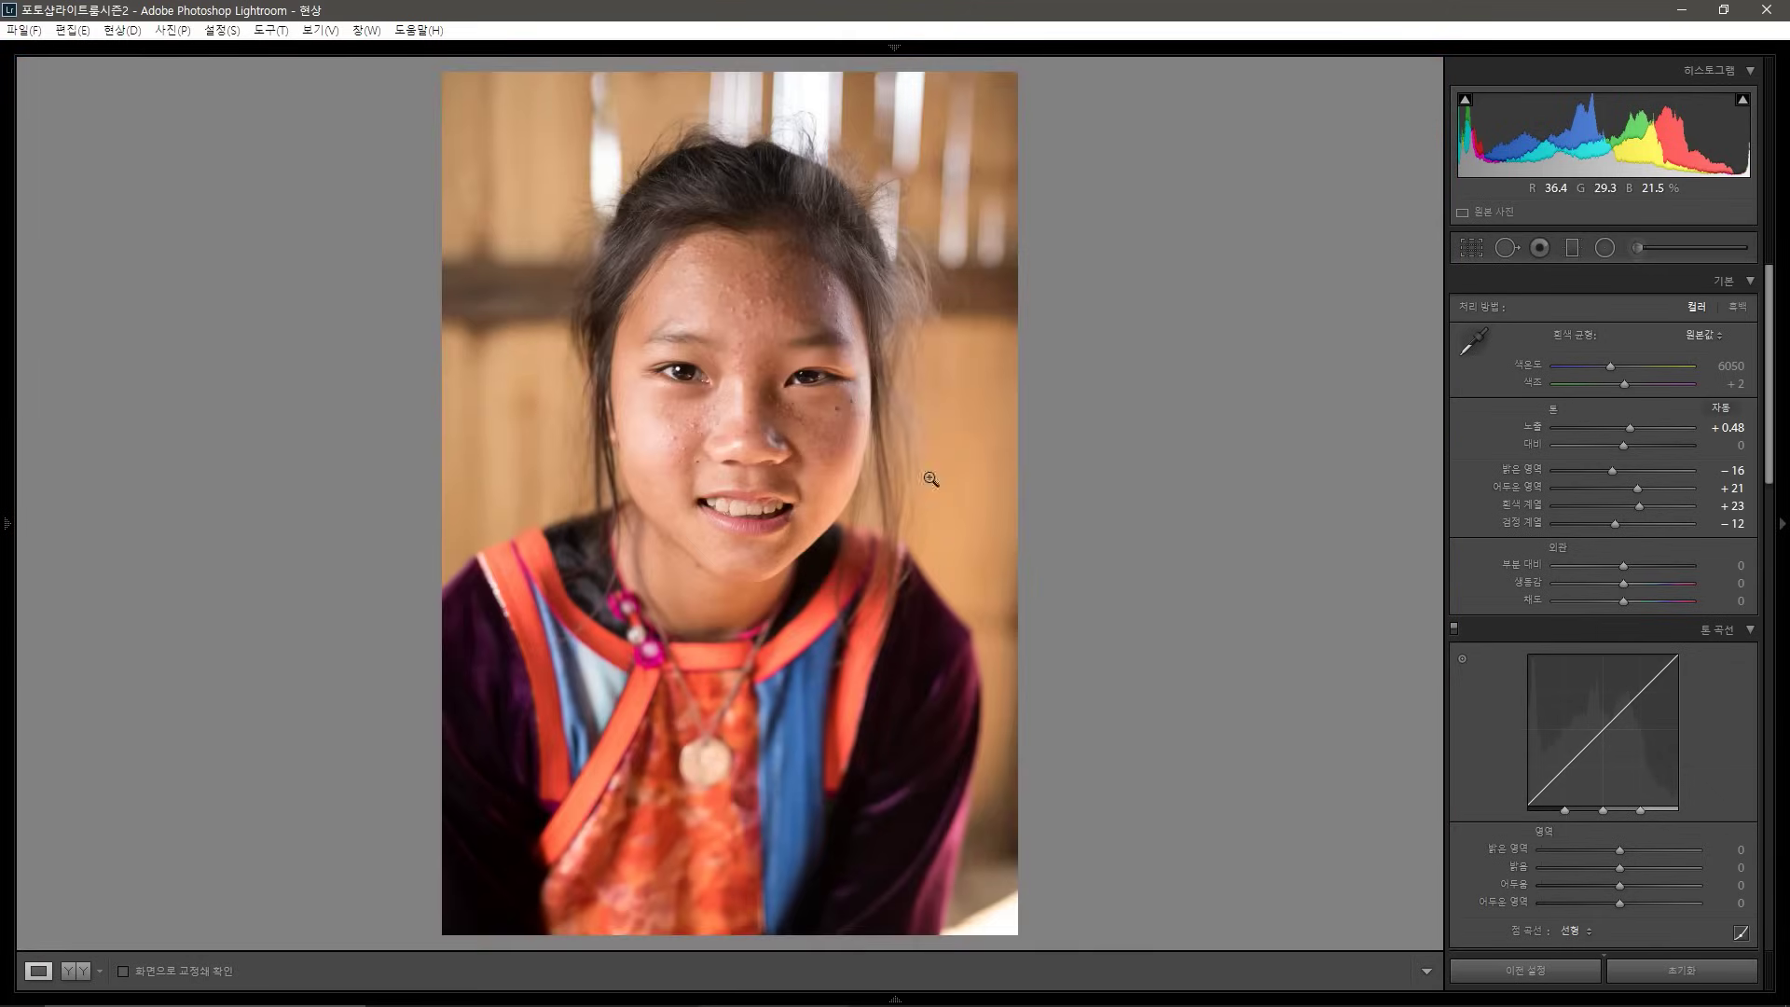
pyautogui.click(694, 410)
pyautogui.click(812, 356)
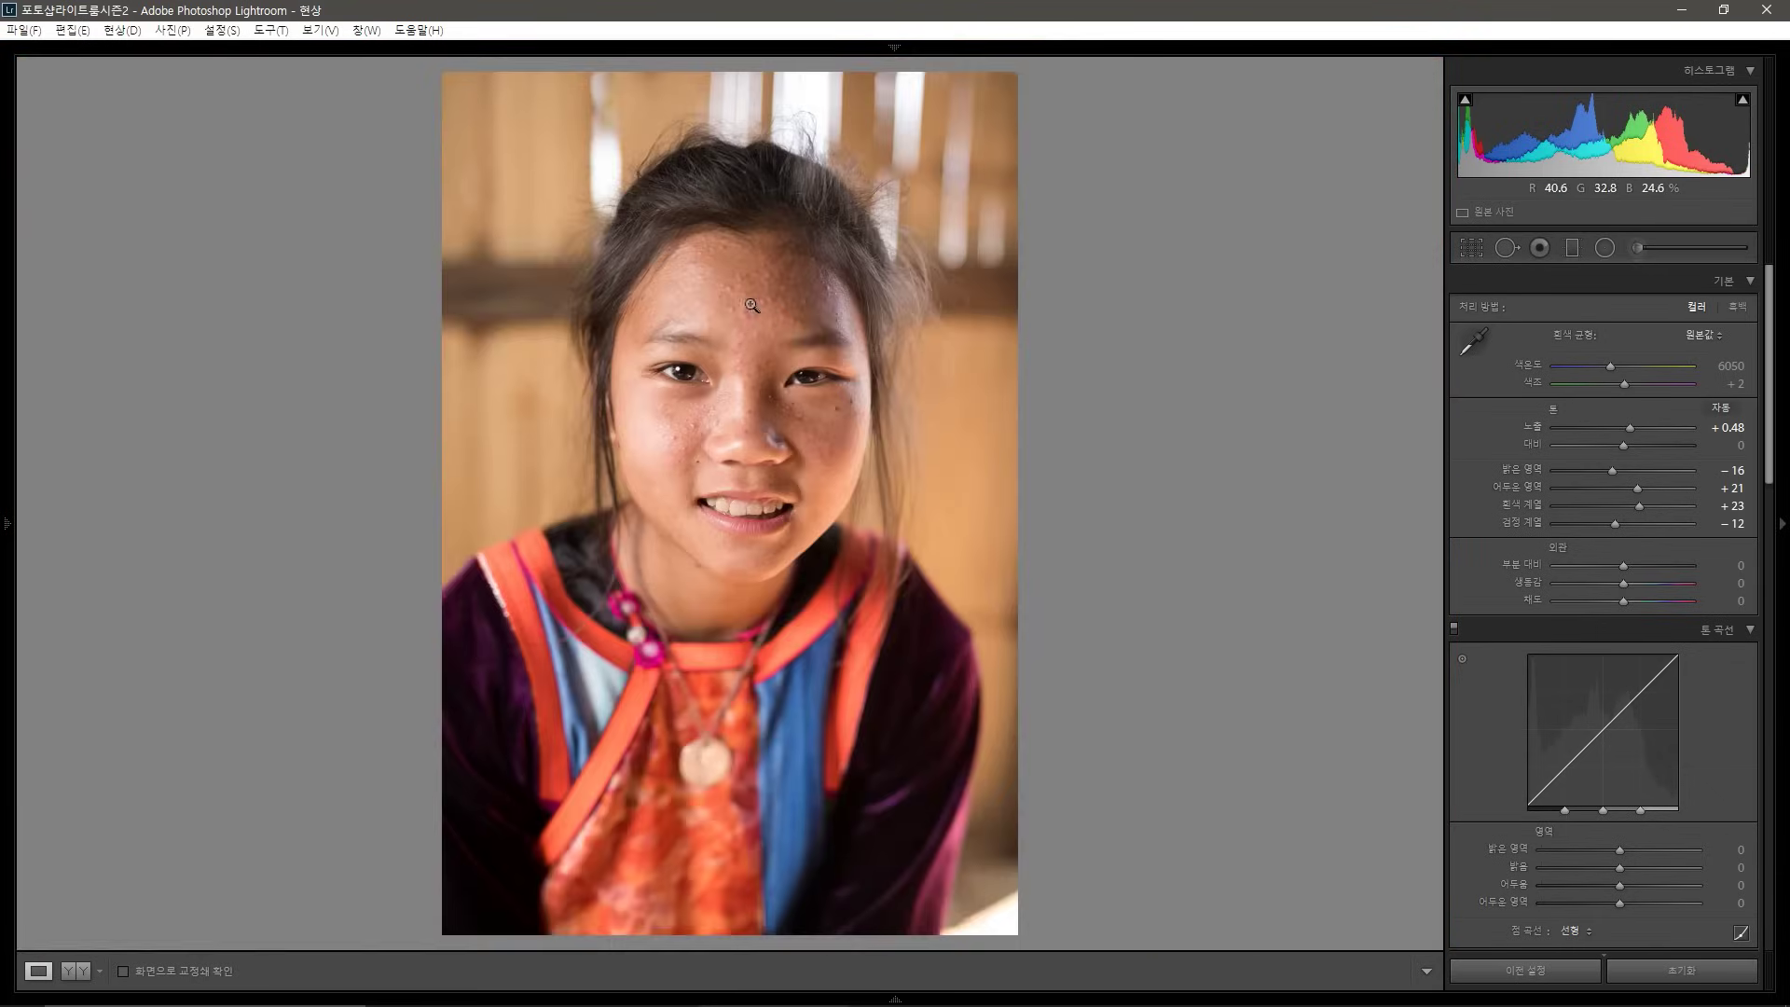
pyautogui.click(751, 308)
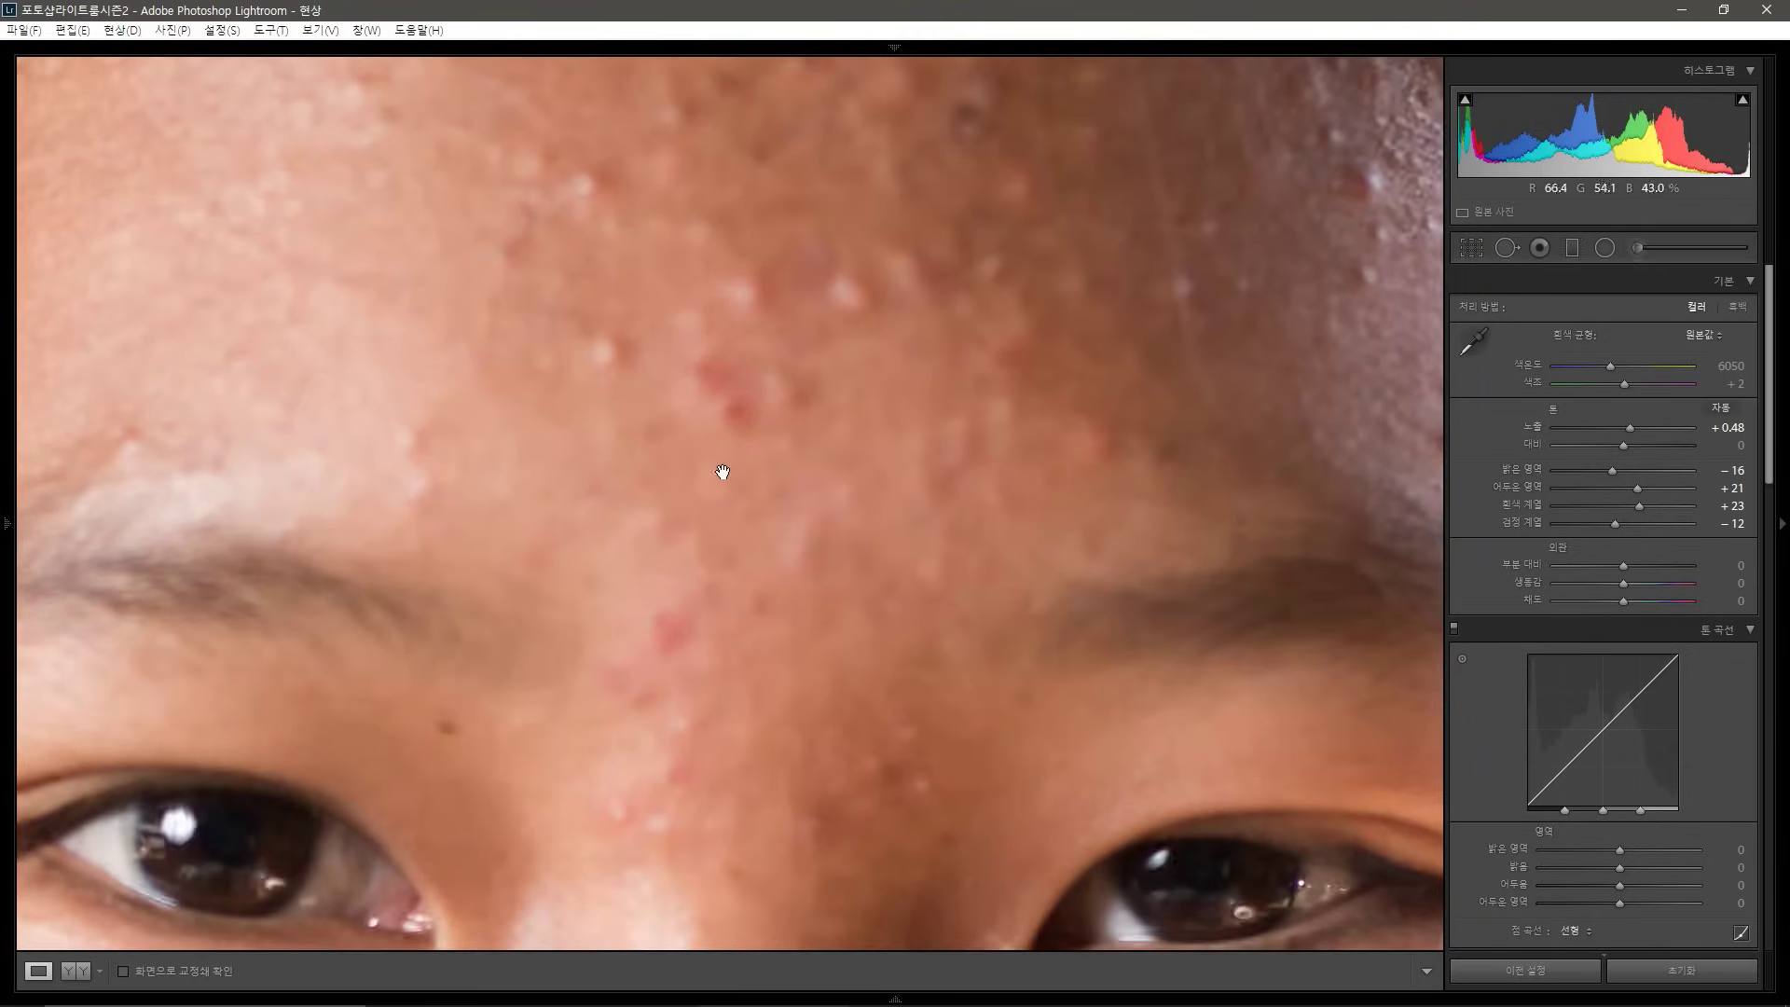
pyautogui.scroll(-3, 779, 671)
pyautogui.scroll(-5, 784, 781)
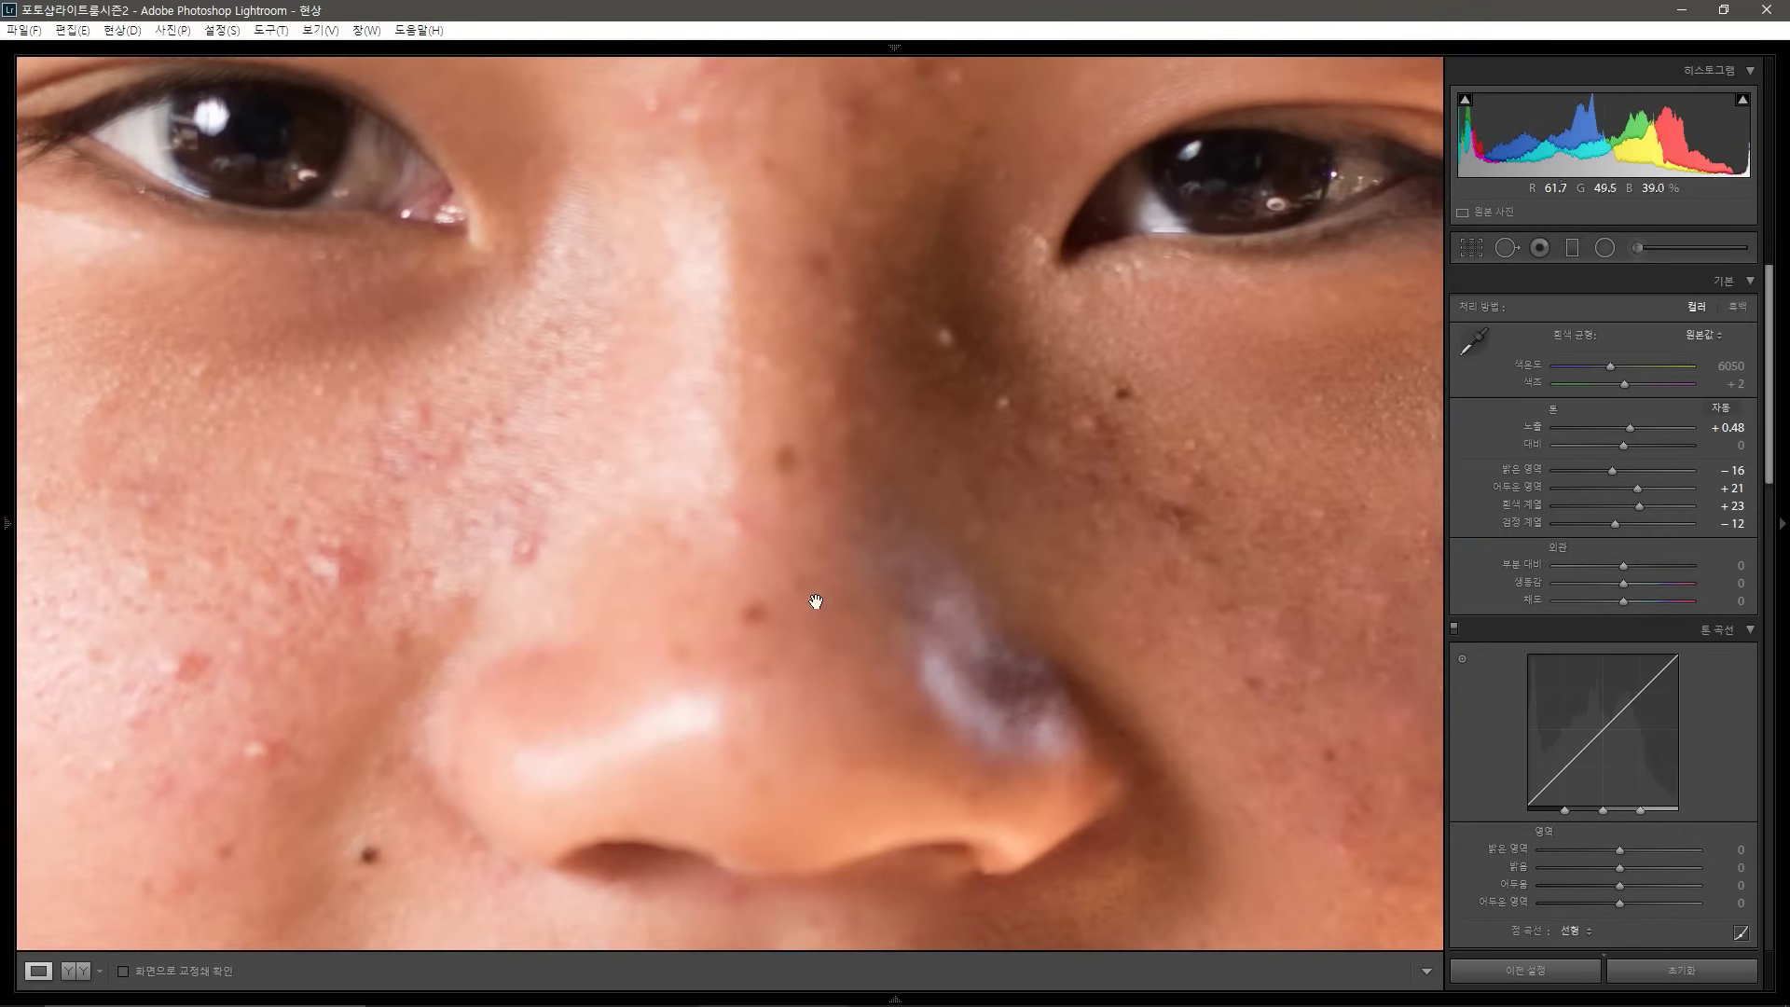
pyautogui.hscroll(-3, 551, 500)
pyautogui.hscroll(5, 660, 445)
pyautogui.scroll(-3, 719, 488)
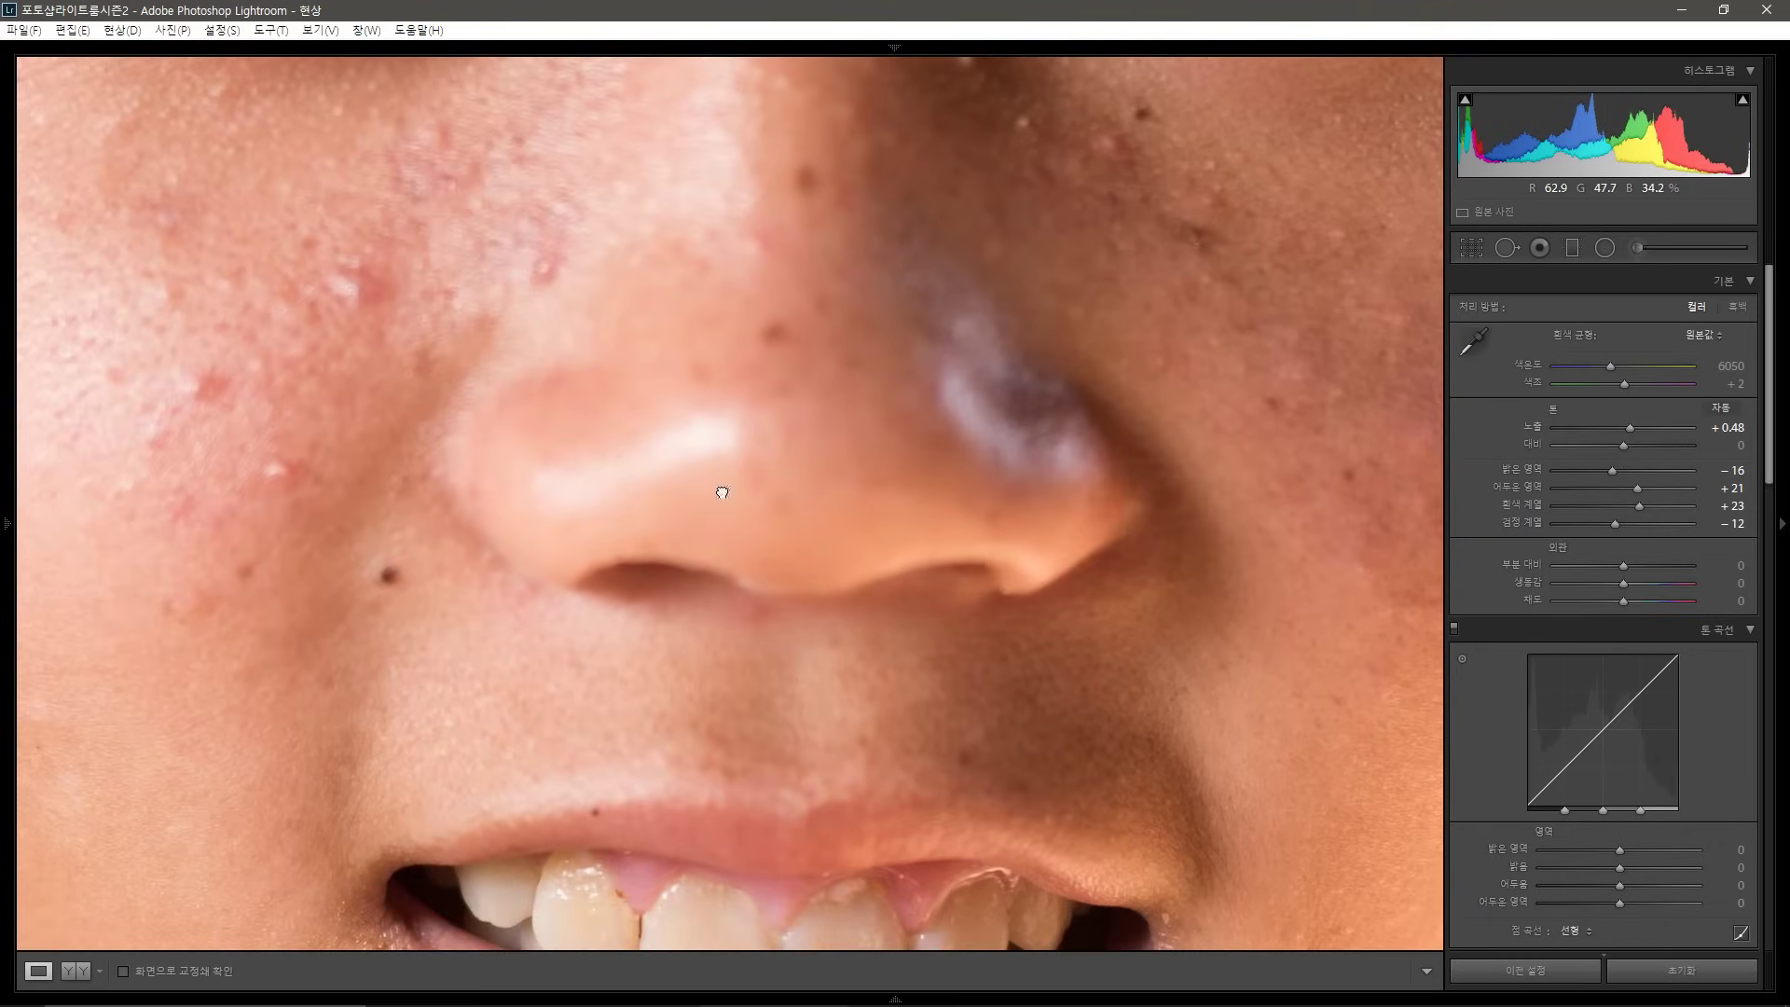
pyautogui.scroll(2, 960, 591)
pyautogui.hotkey('ctrl', '-')
pyautogui.hotkey('ctrl', '-')
pyautogui.hotkey('ctrl', '-')
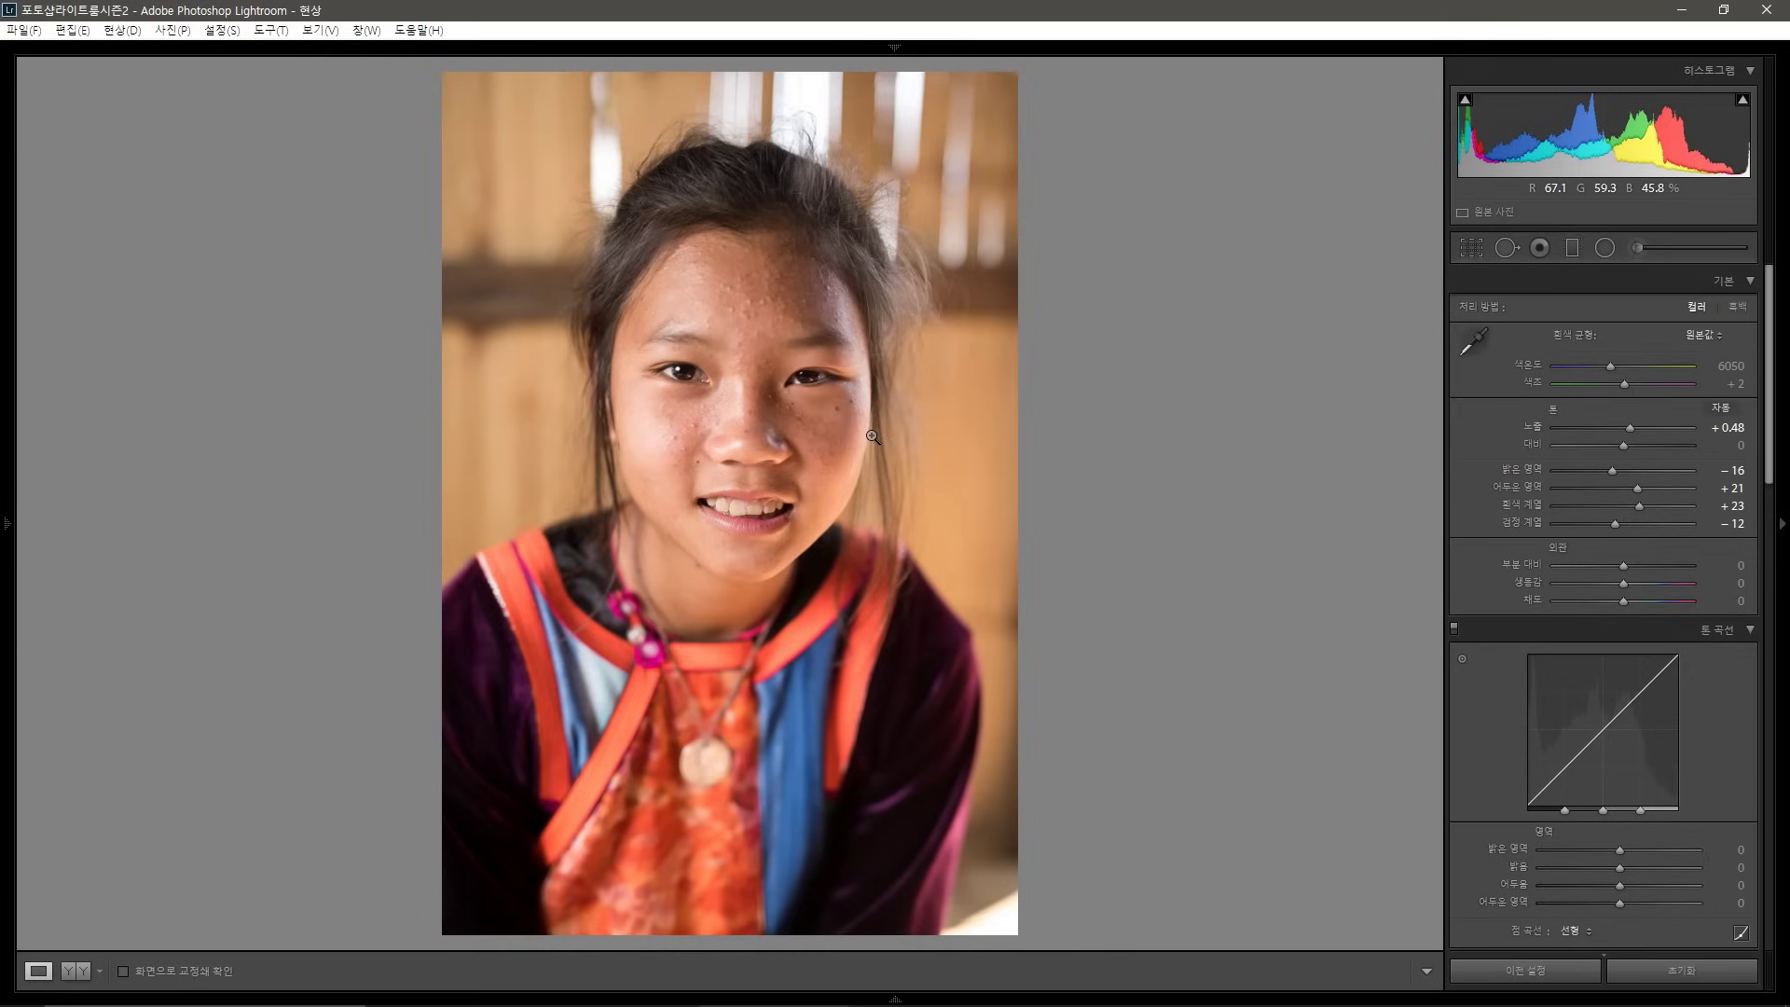
# Send the portrait to Photoshop for editing and duplicate its background layer
pyautogui.rightClick(740, 239)
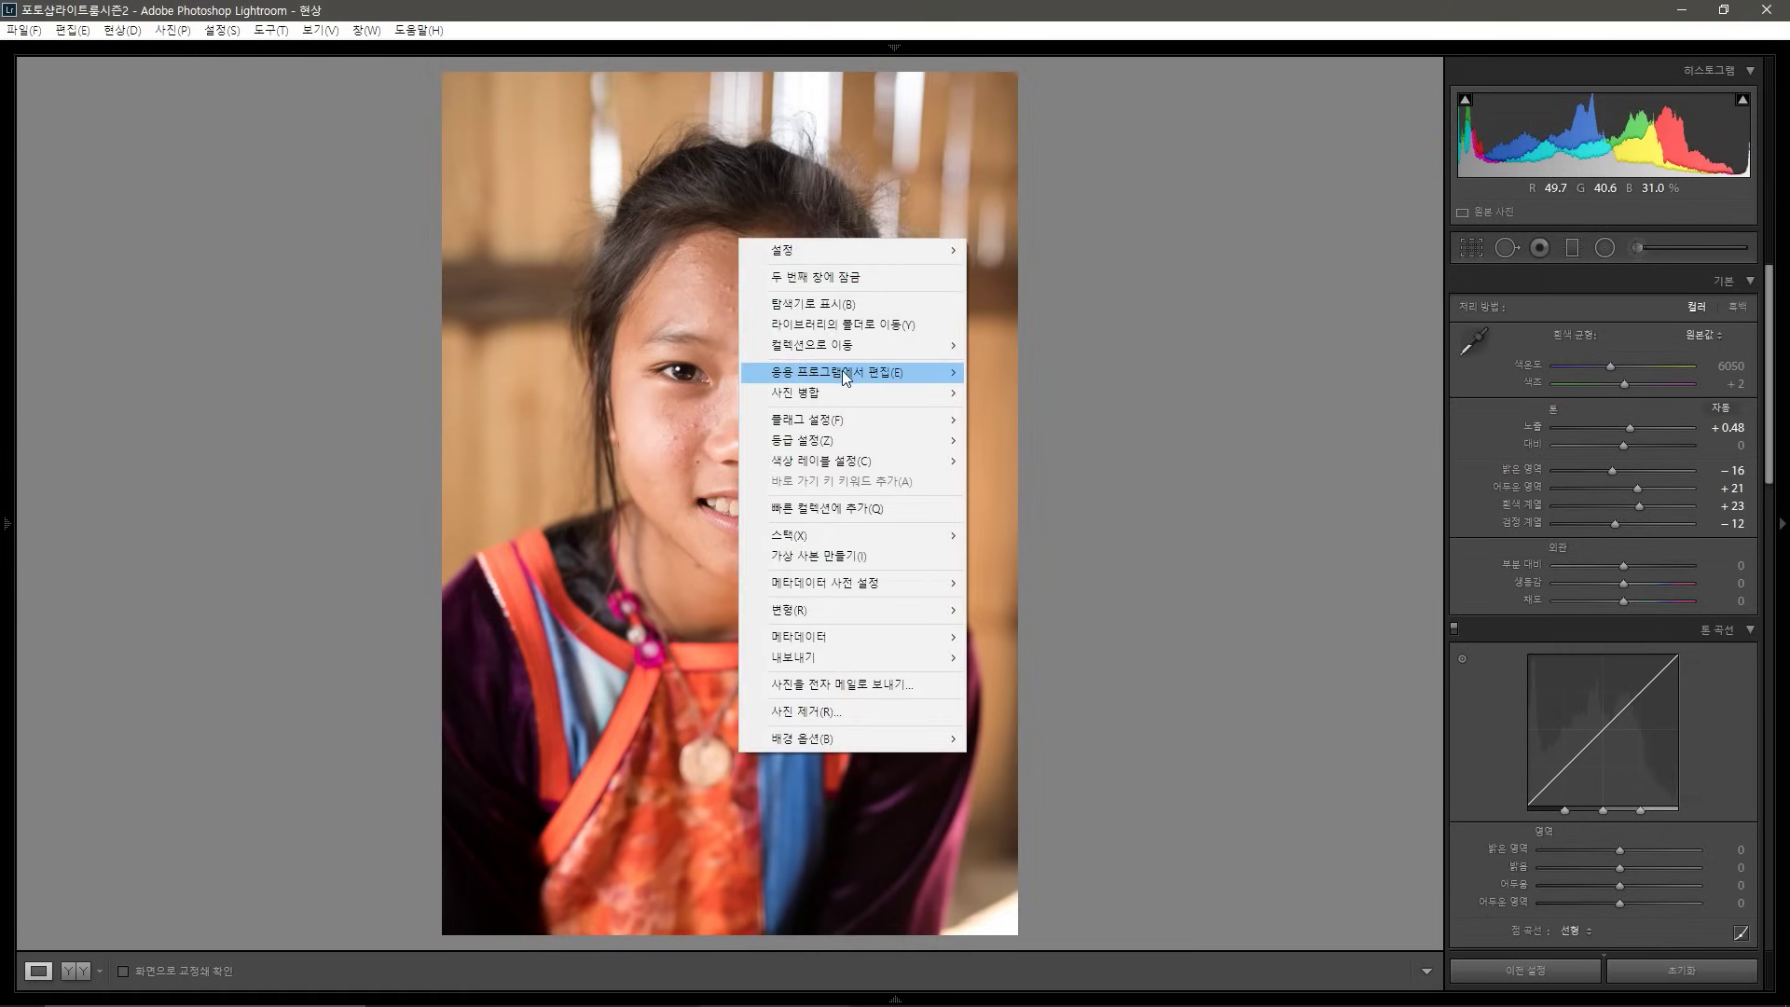
pyautogui.moveTo(842, 371)
pyautogui.click(991, 377)
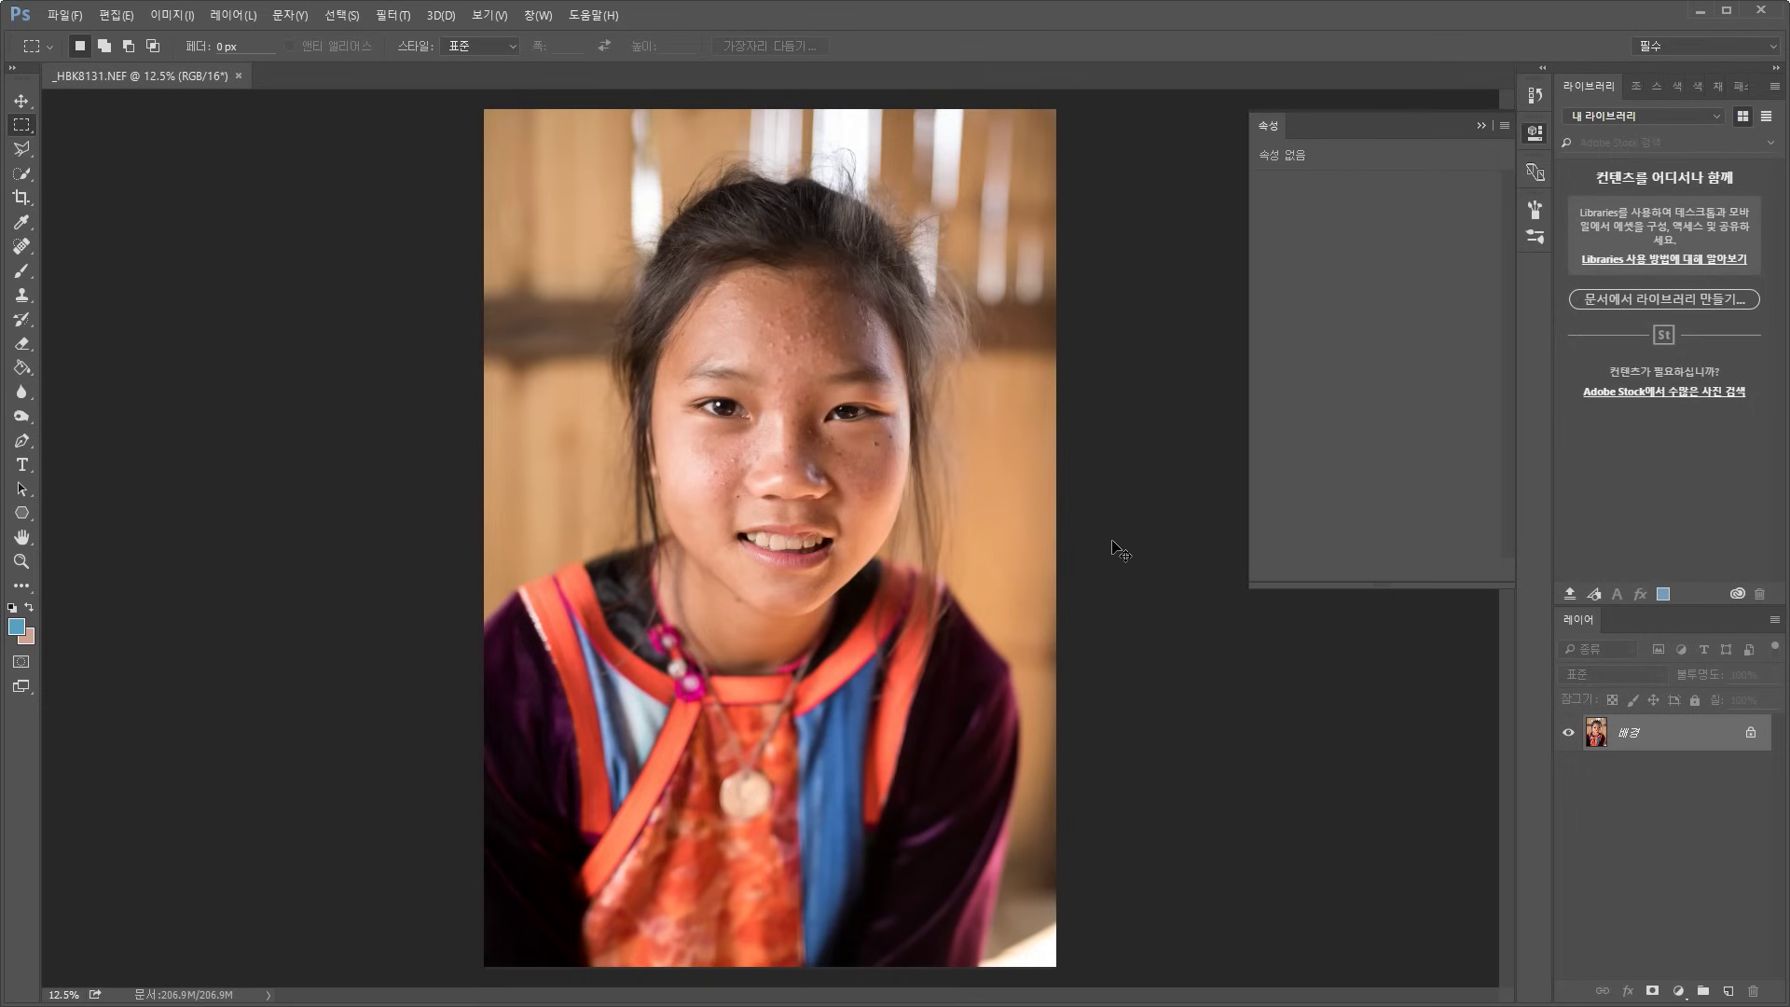
pyautogui.hotkey('ctrl', 'j')
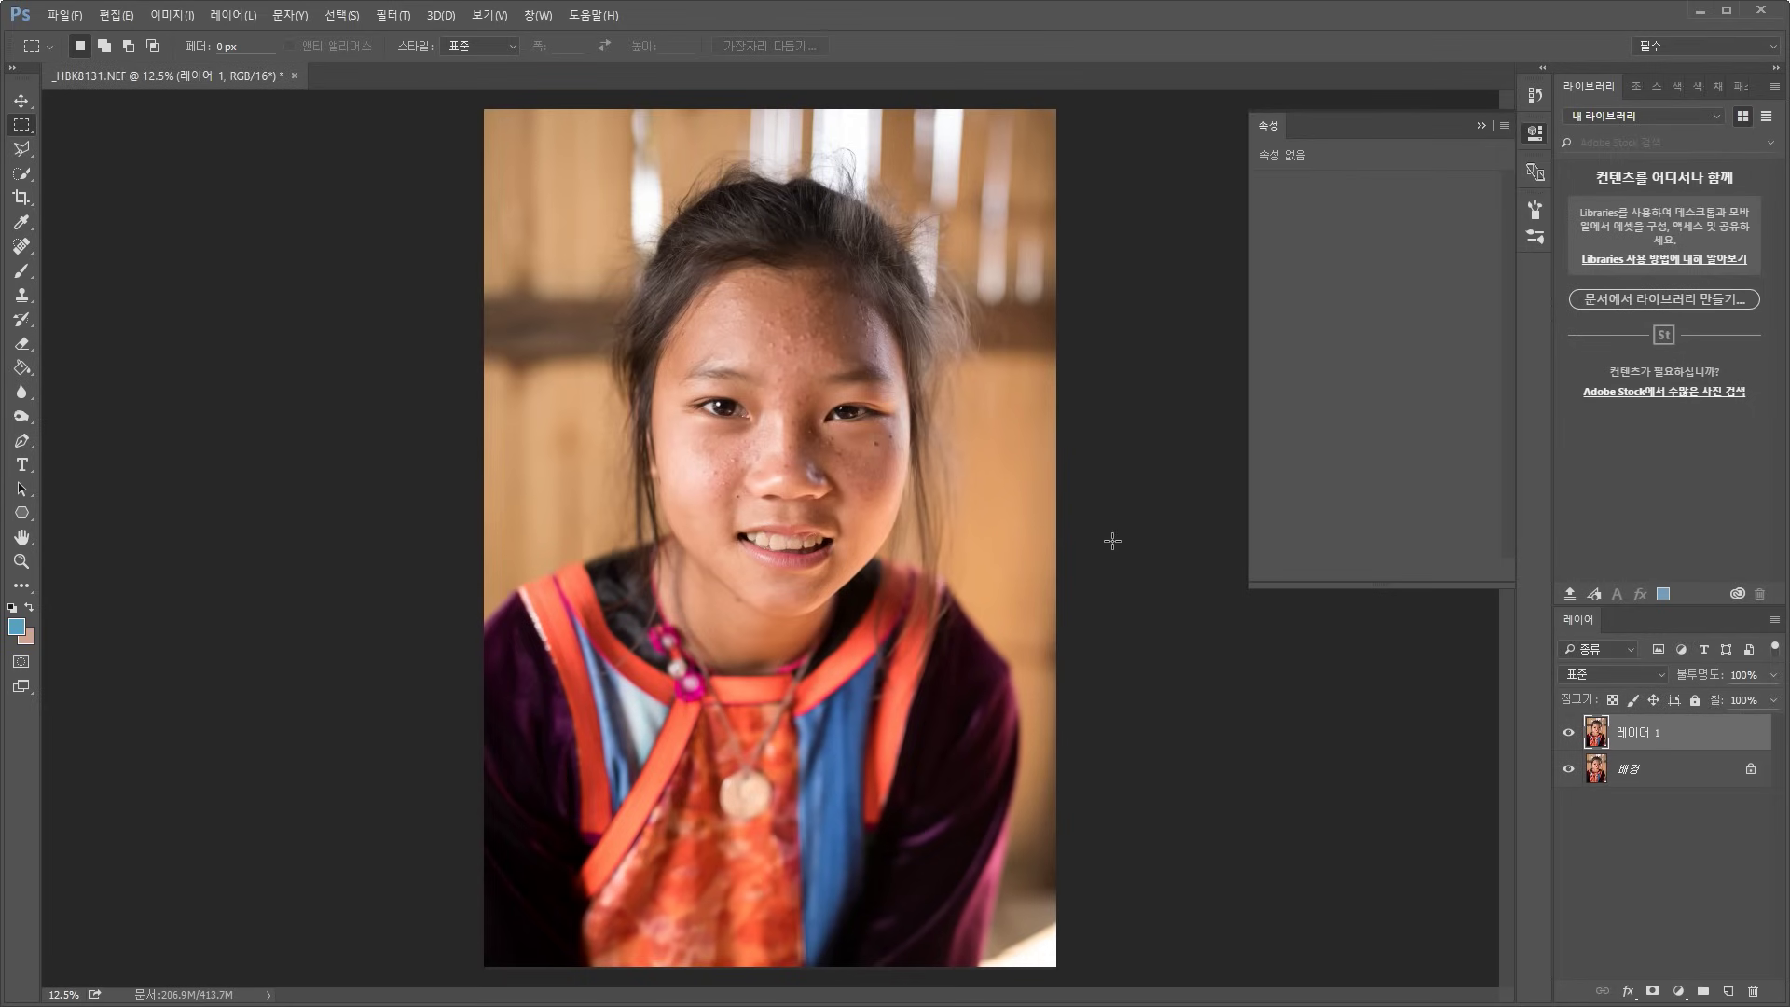
# Examine the red spots and uneven skin color on the forehead, nose and both cheeks at closer magnification
pyautogui.scroll(5, 853, 416)
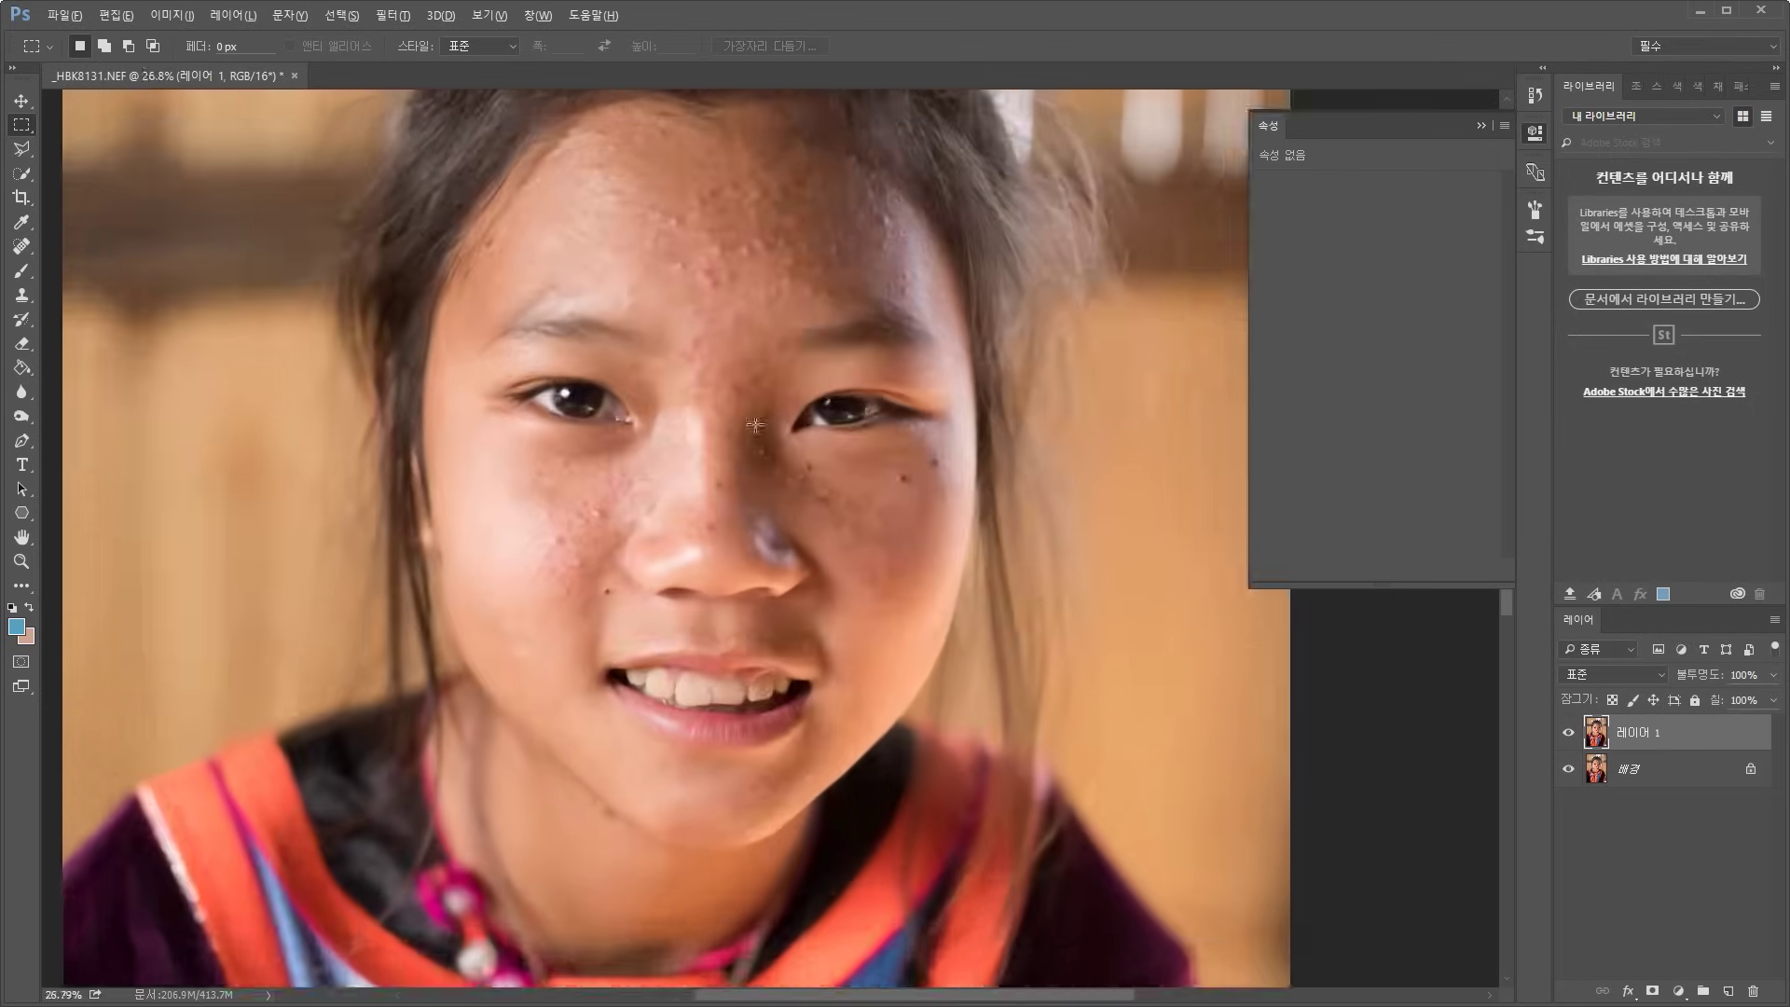
pyautogui.scroll(-3, 573, 425)
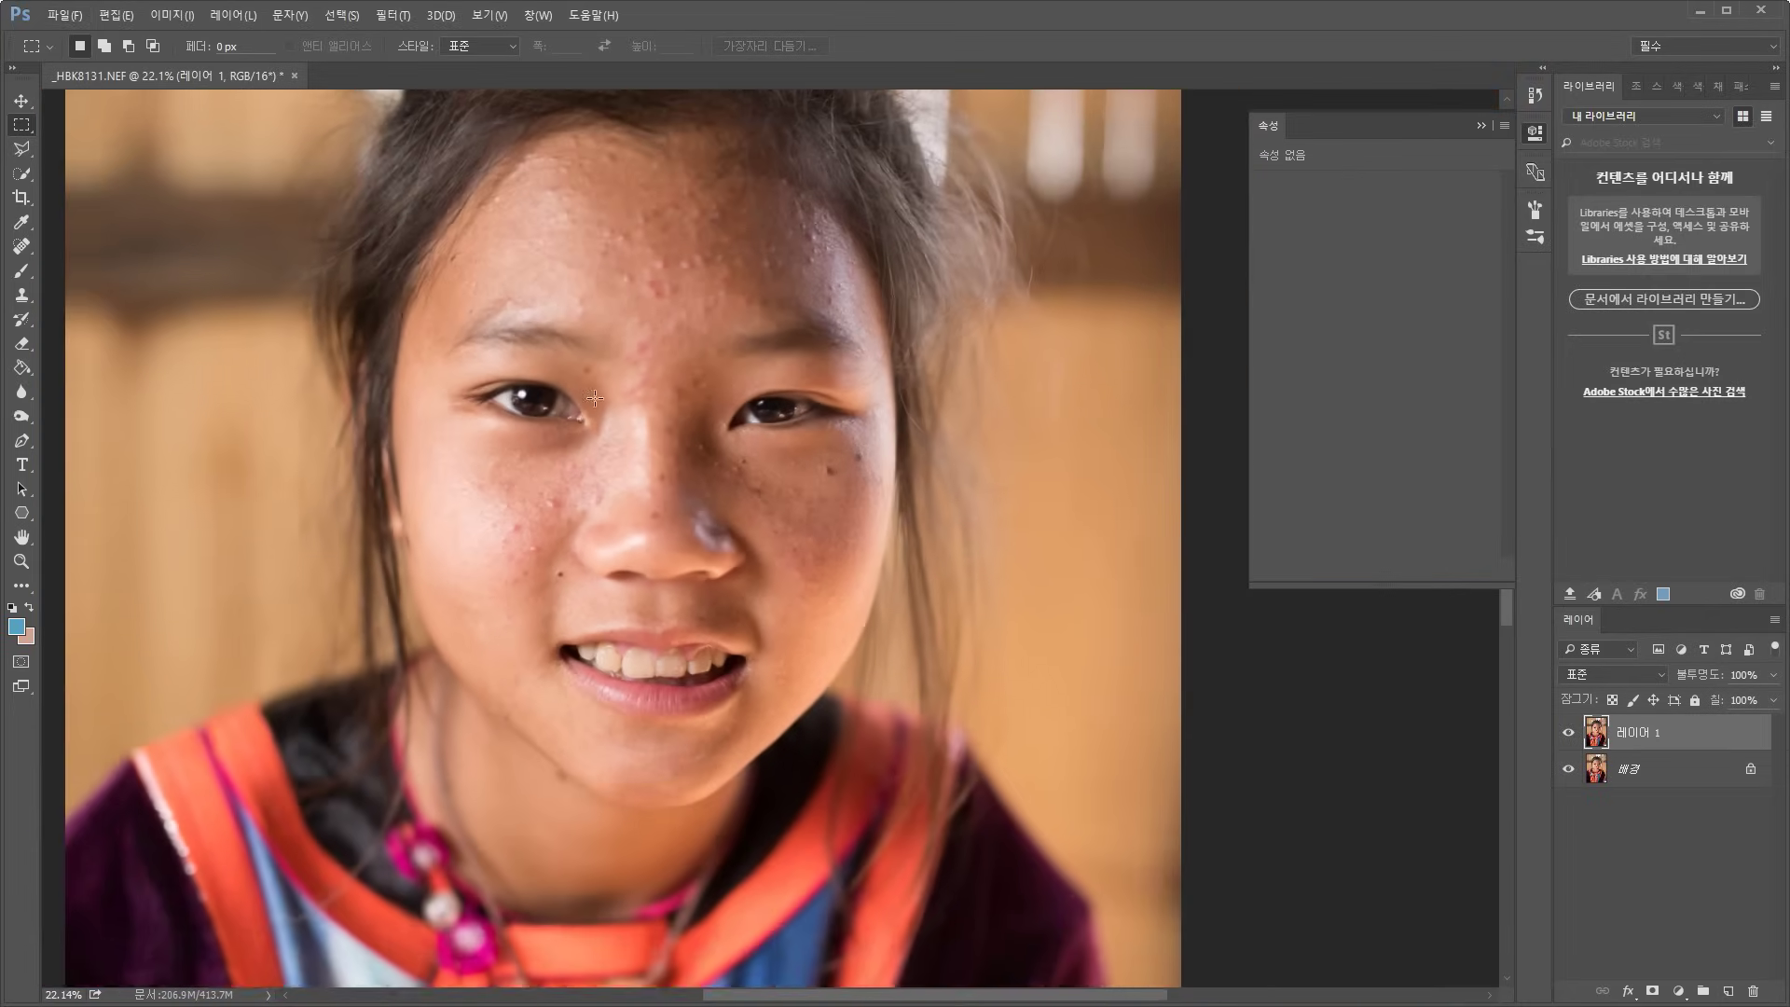
pyautogui.scroll(4, 626, 385)
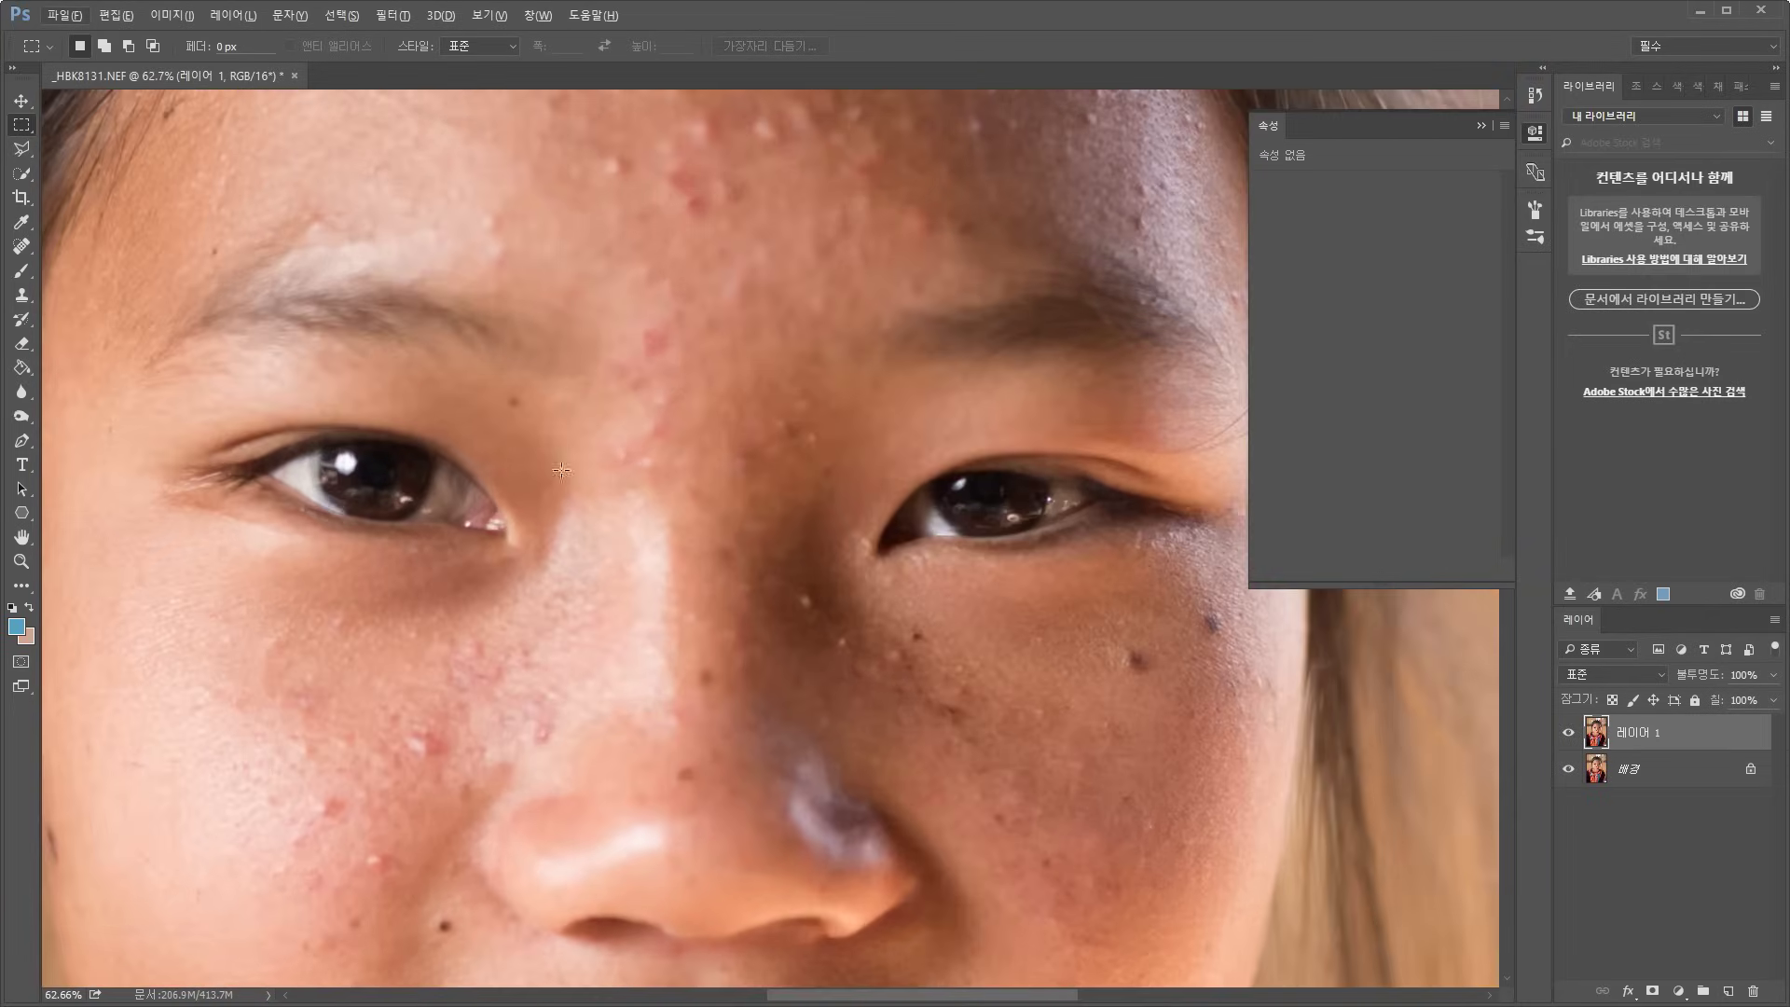
pyautogui.scroll(-1, 522, 521)
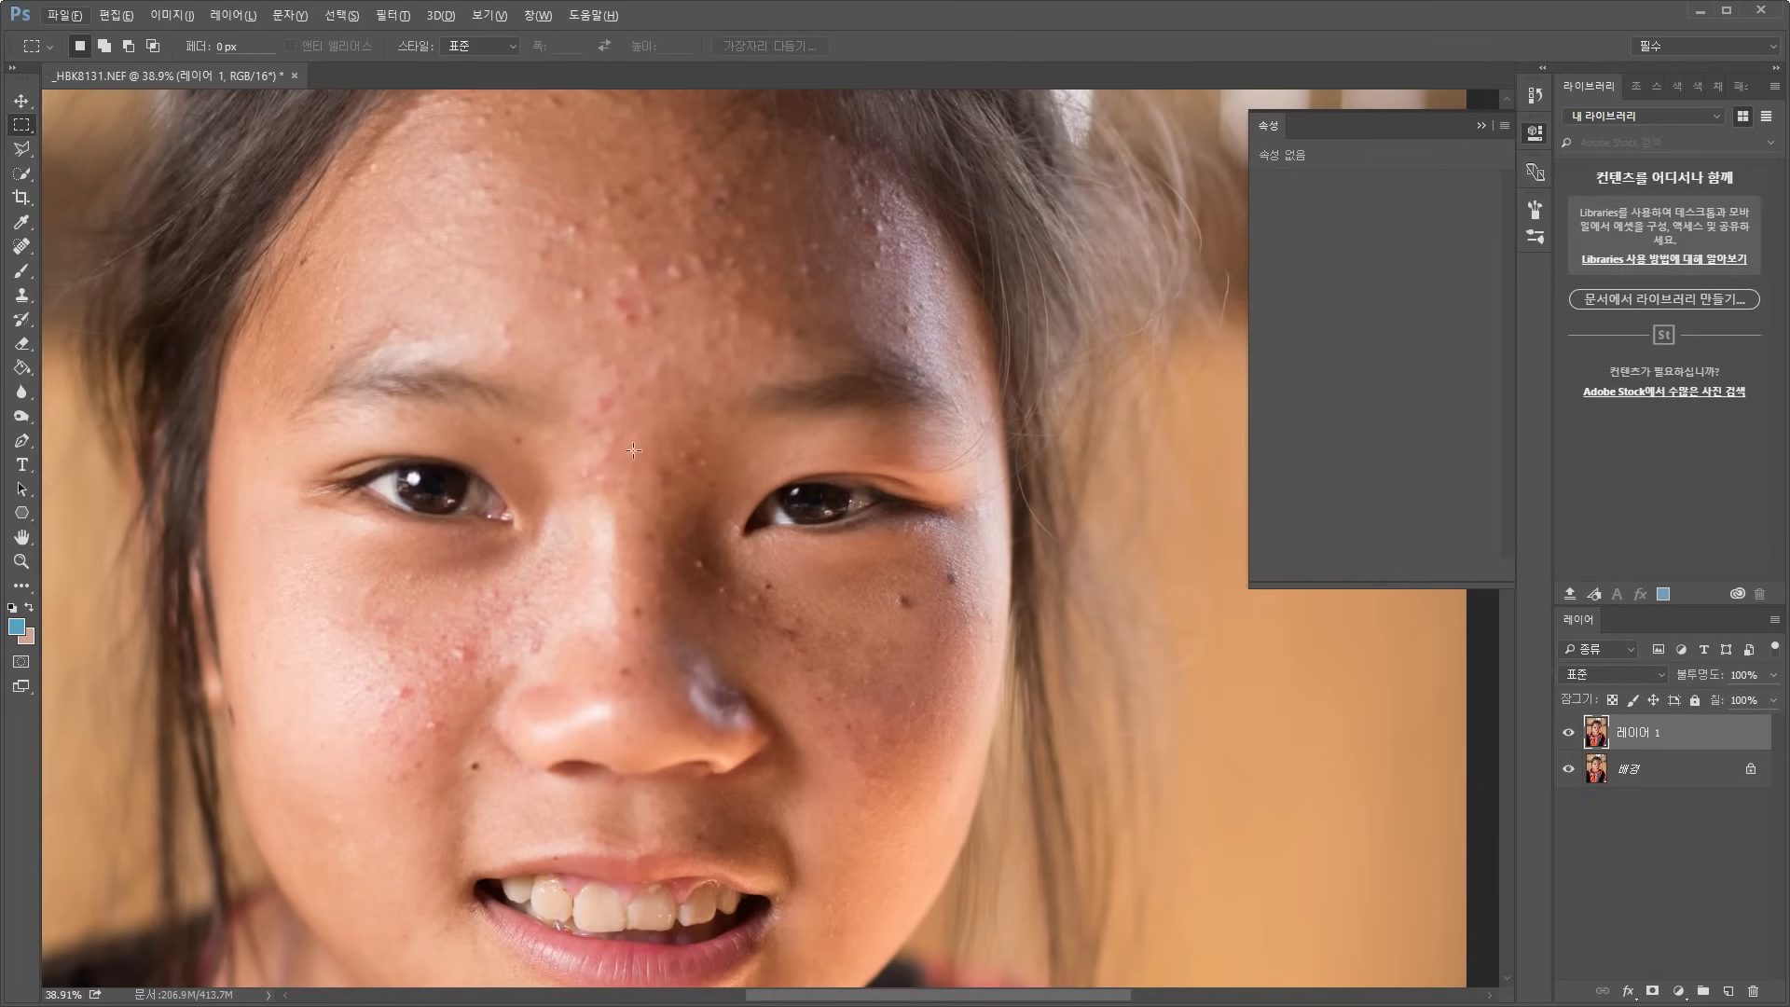
pyautogui.moveTo(704, 421); pyautogui.dragTo(844, 440)
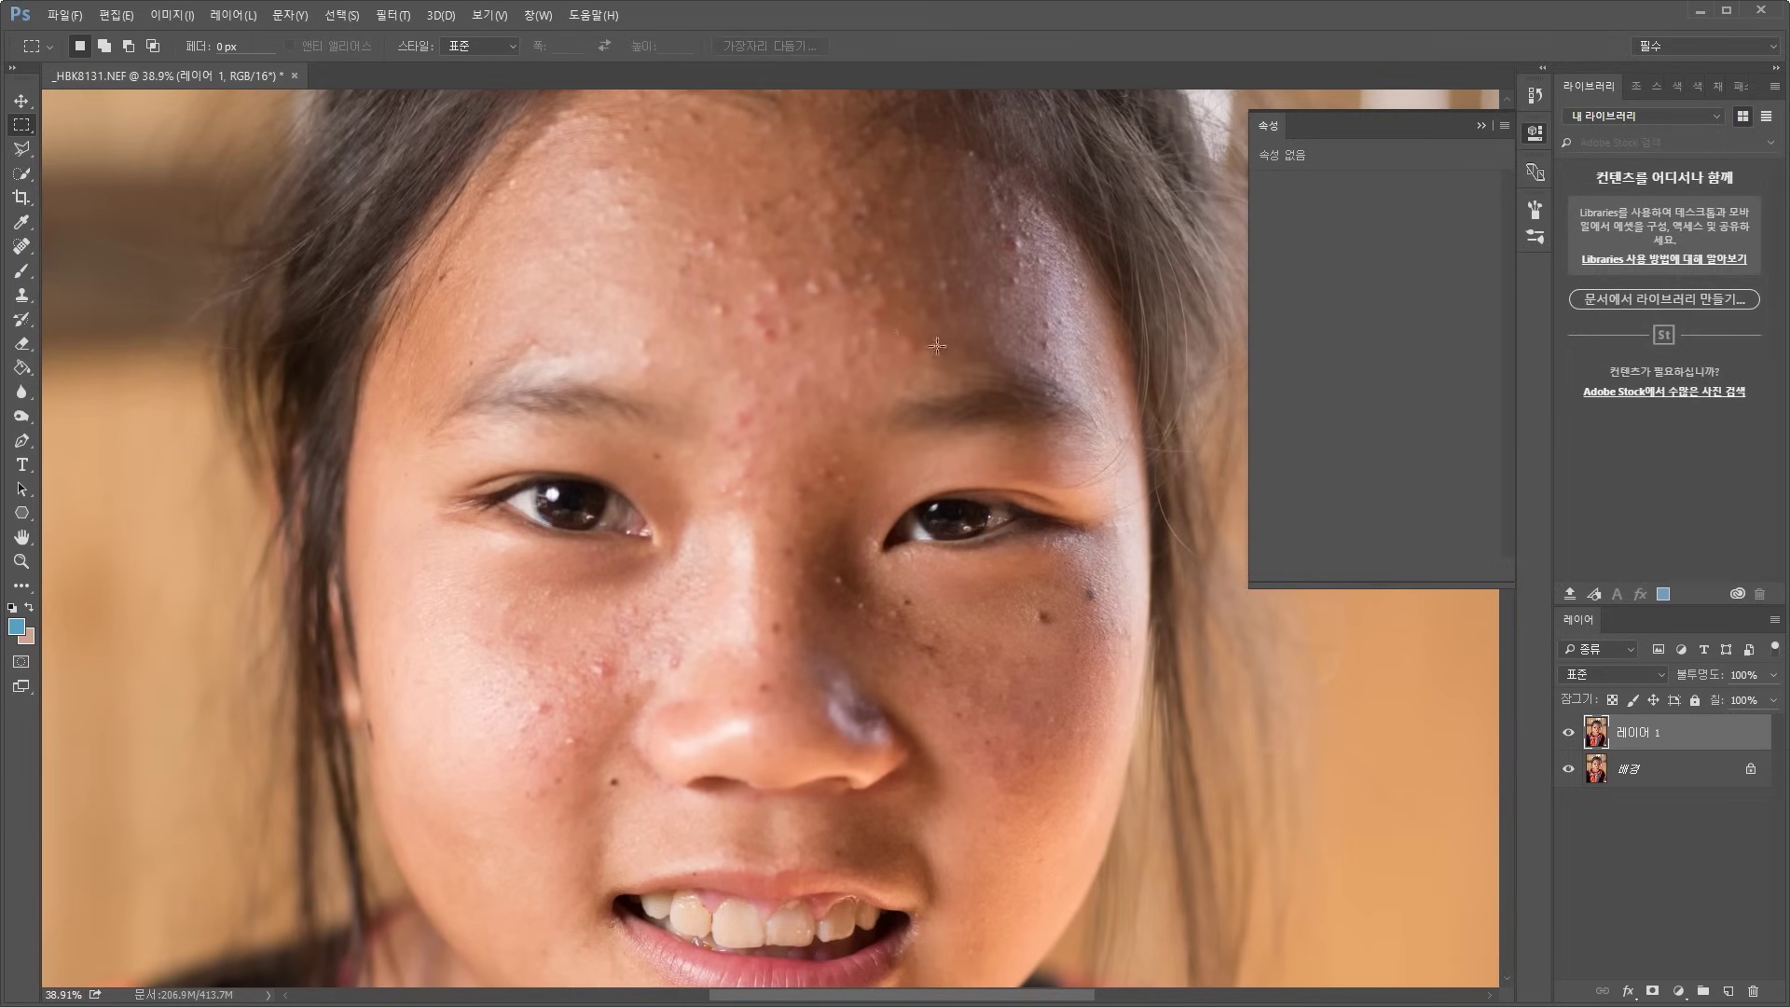
pyautogui.moveTo(660, 618); pyautogui.dragTo(711, 502)
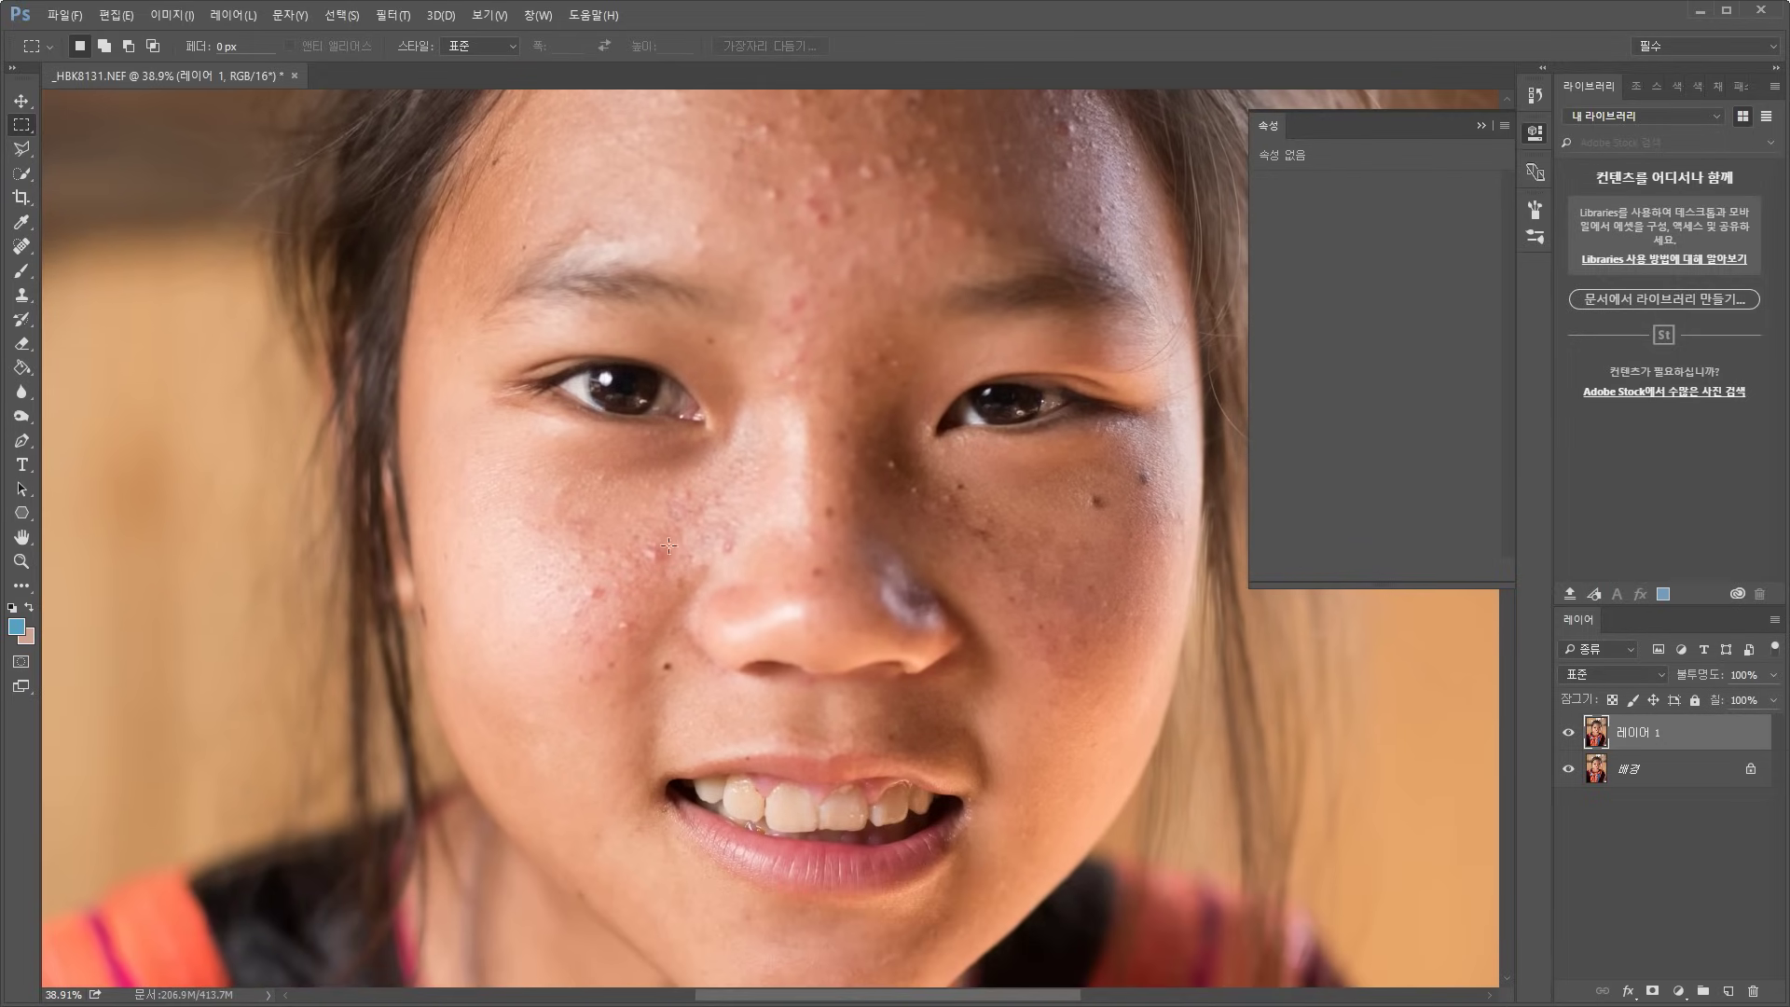
pyautogui.moveTo(814, 500); pyautogui.dragTo(746, 572)
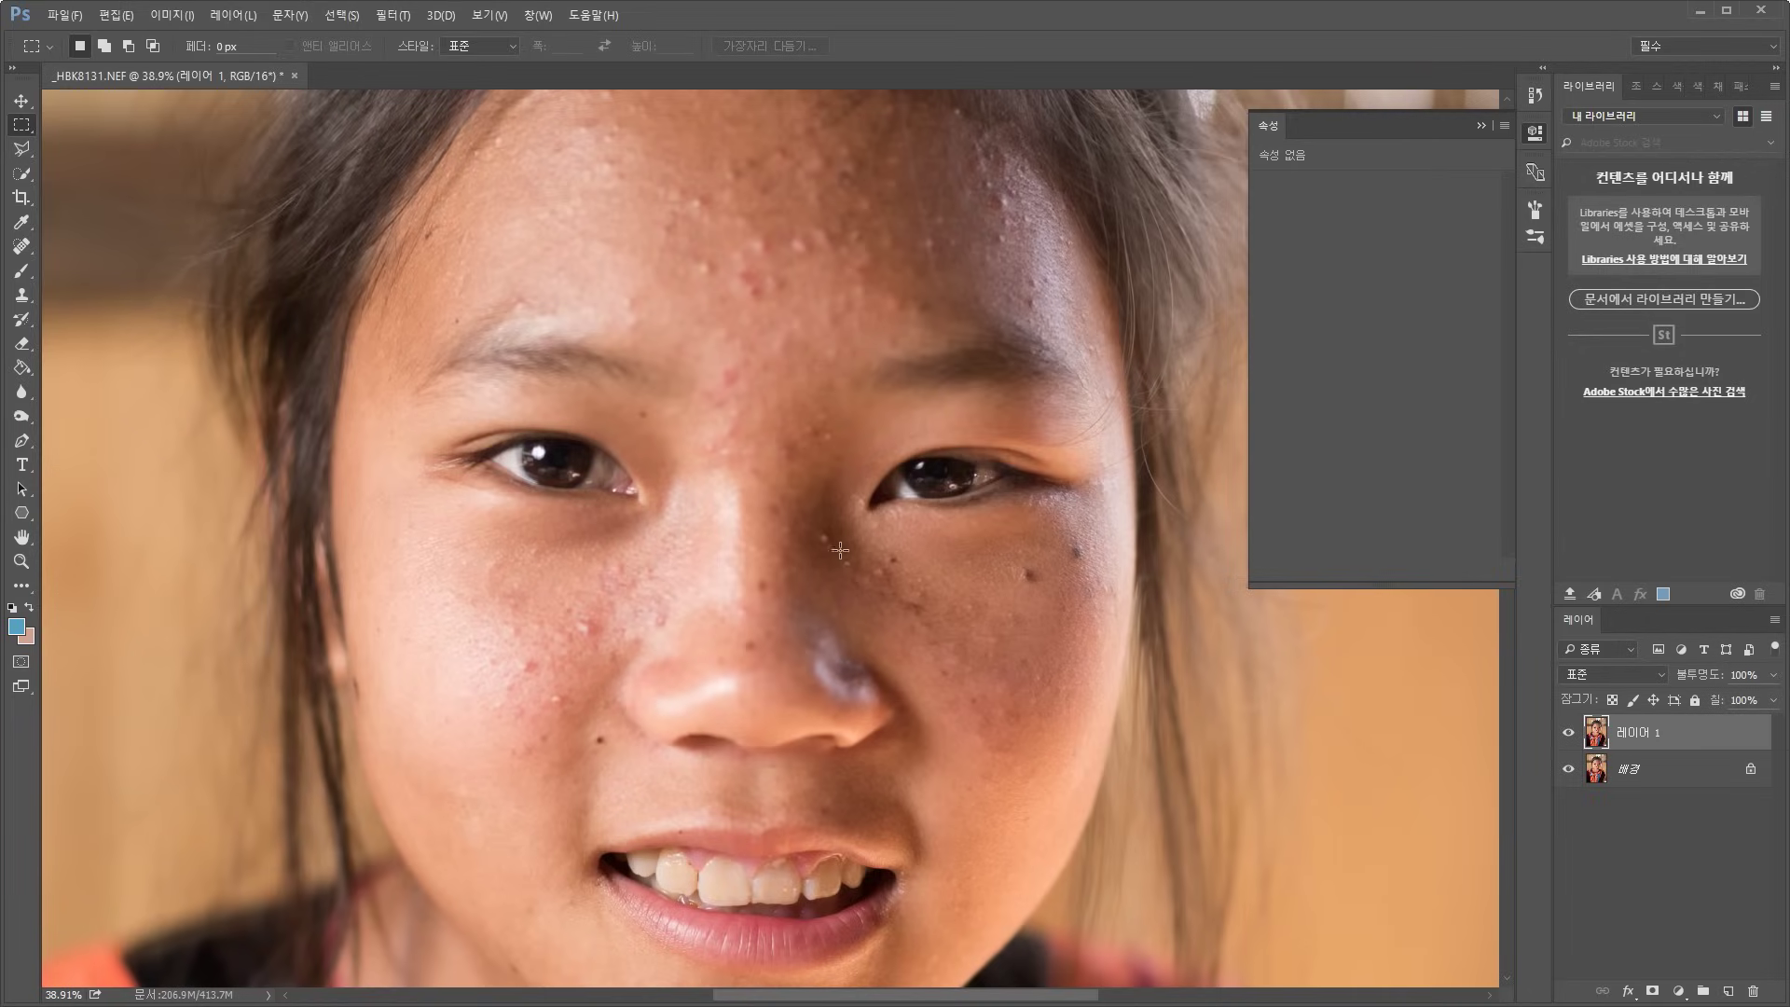
pyautogui.scroll(-5, 834, 513)
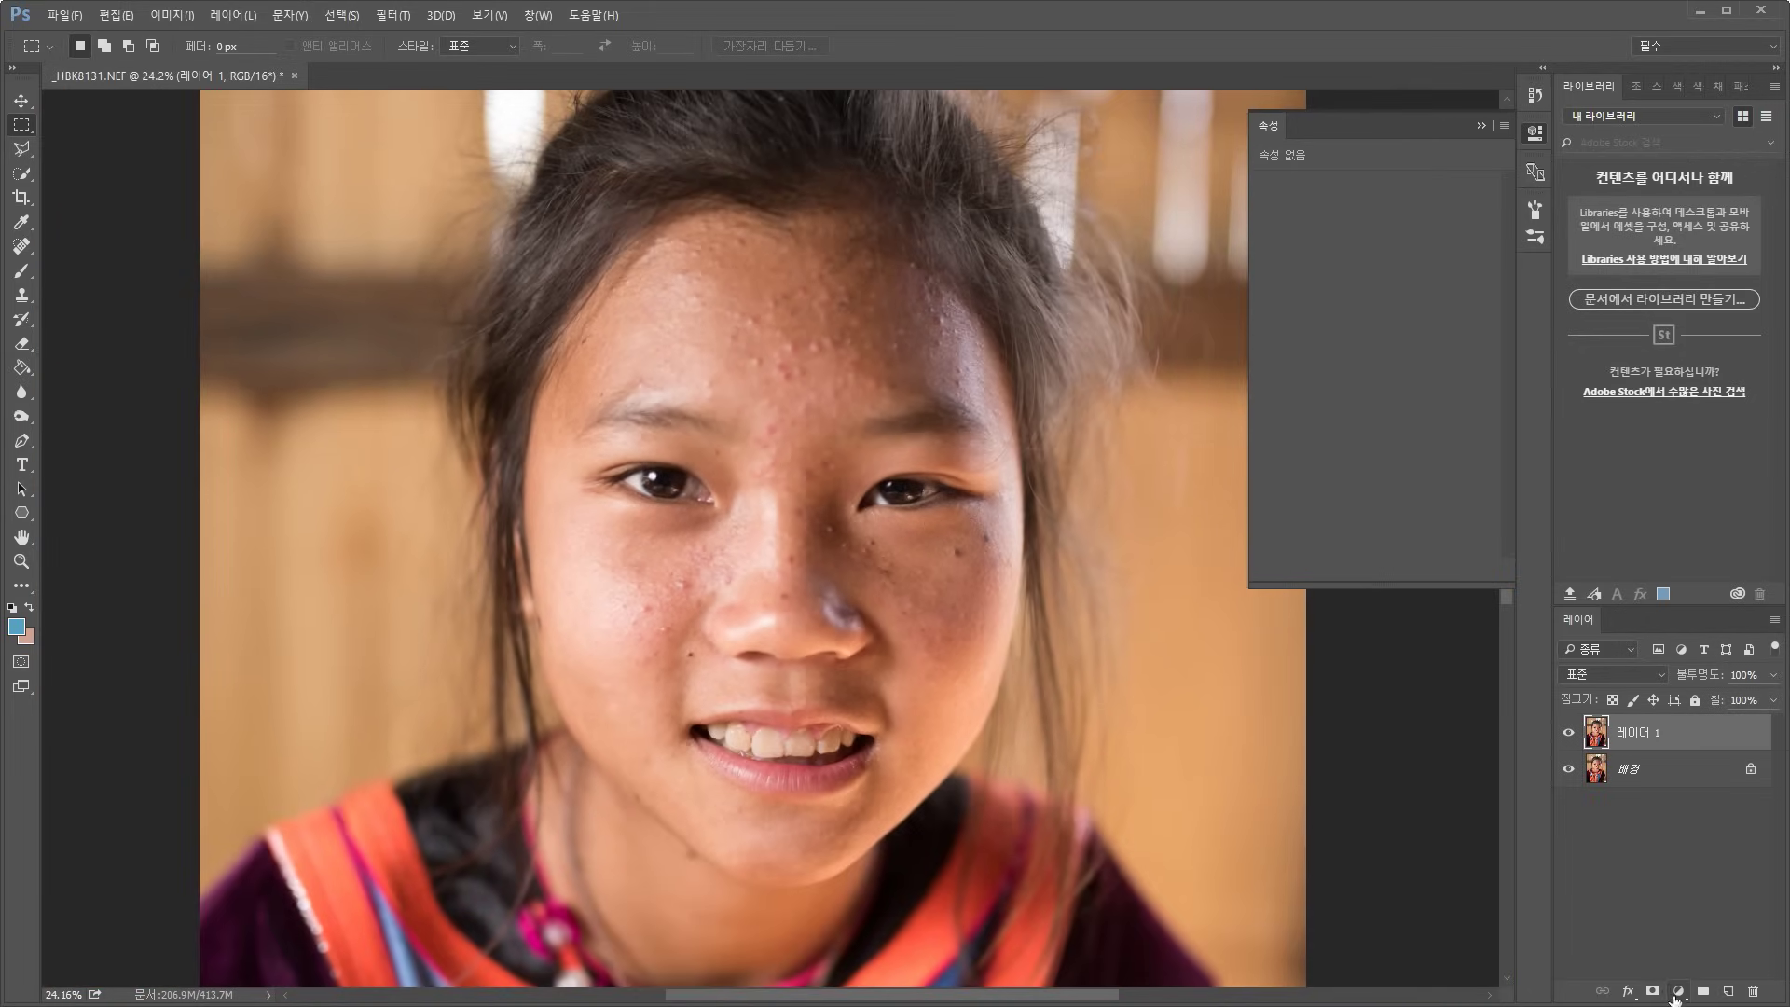
# Add a Hue/Saturation adjustment layer above the duplicate layer and set its master hue to -2
pyautogui.click(1679, 991)
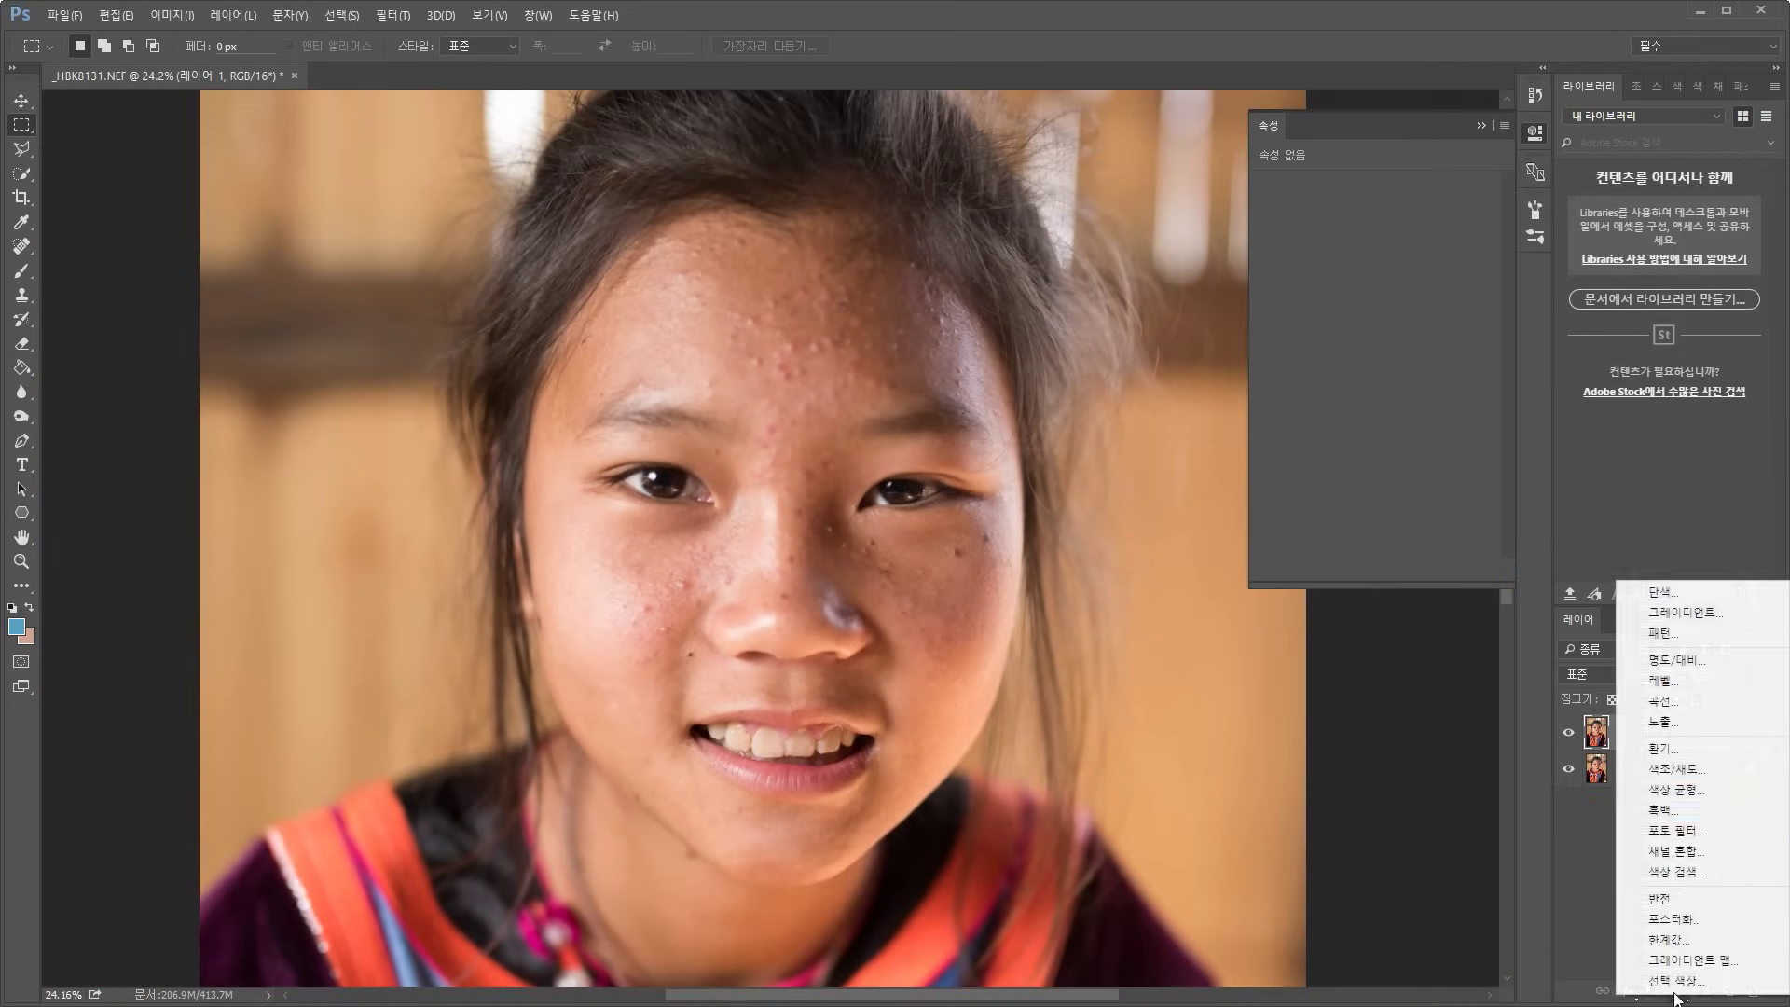
pyautogui.click(1716, 771)
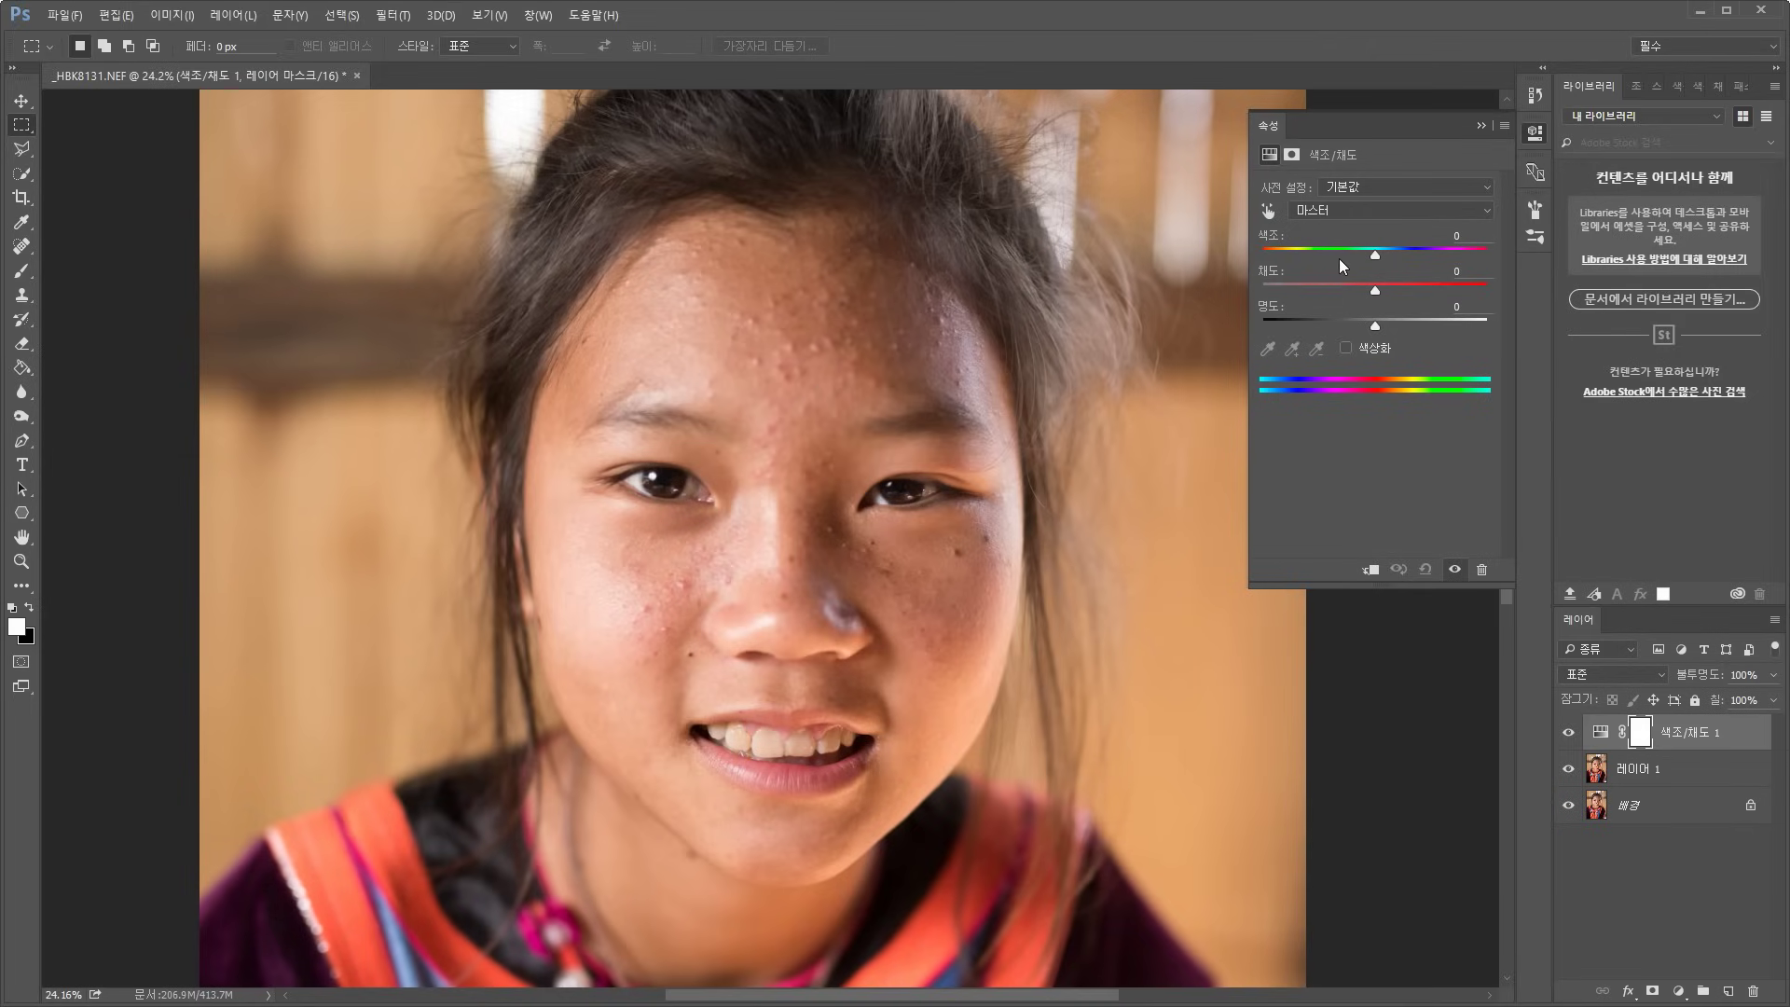
pyautogui.moveTo(1377, 258); pyautogui.dragTo(1376, 259)
# Target the Reds by sampling a forehead blemish and shift their color range to 331°/2° through 31°\61°
pyautogui.click(1268, 207)
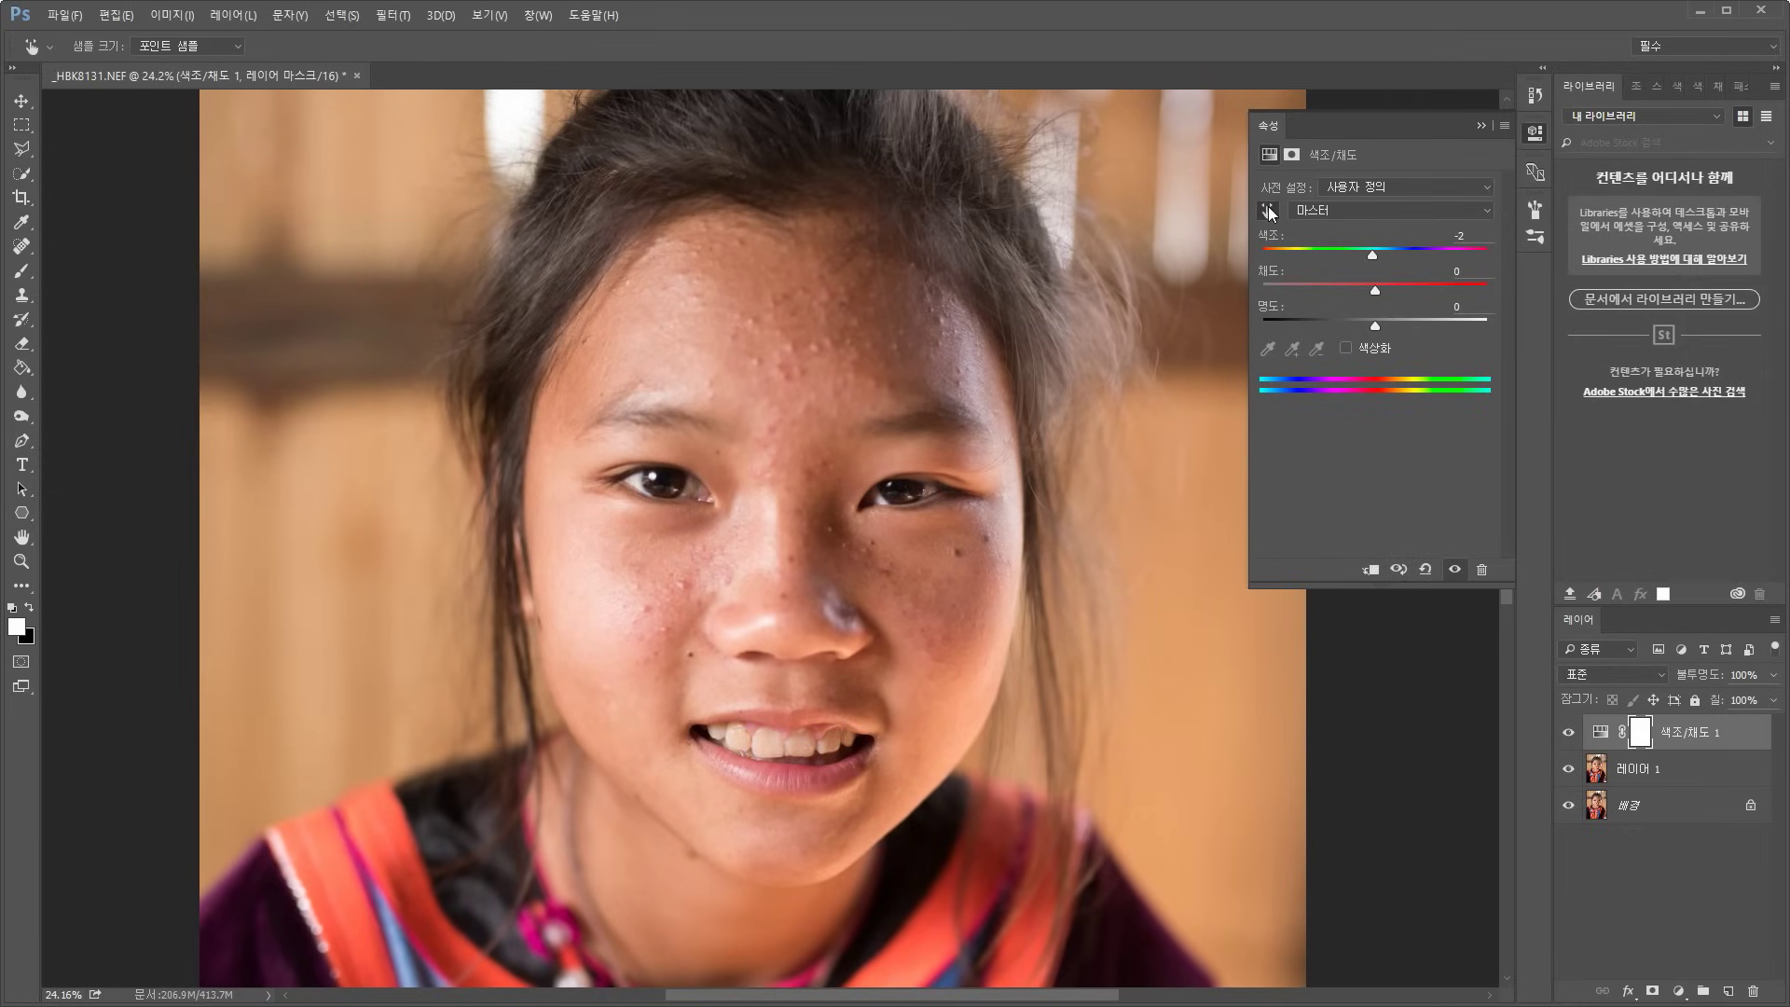
pyautogui.click(784, 363)
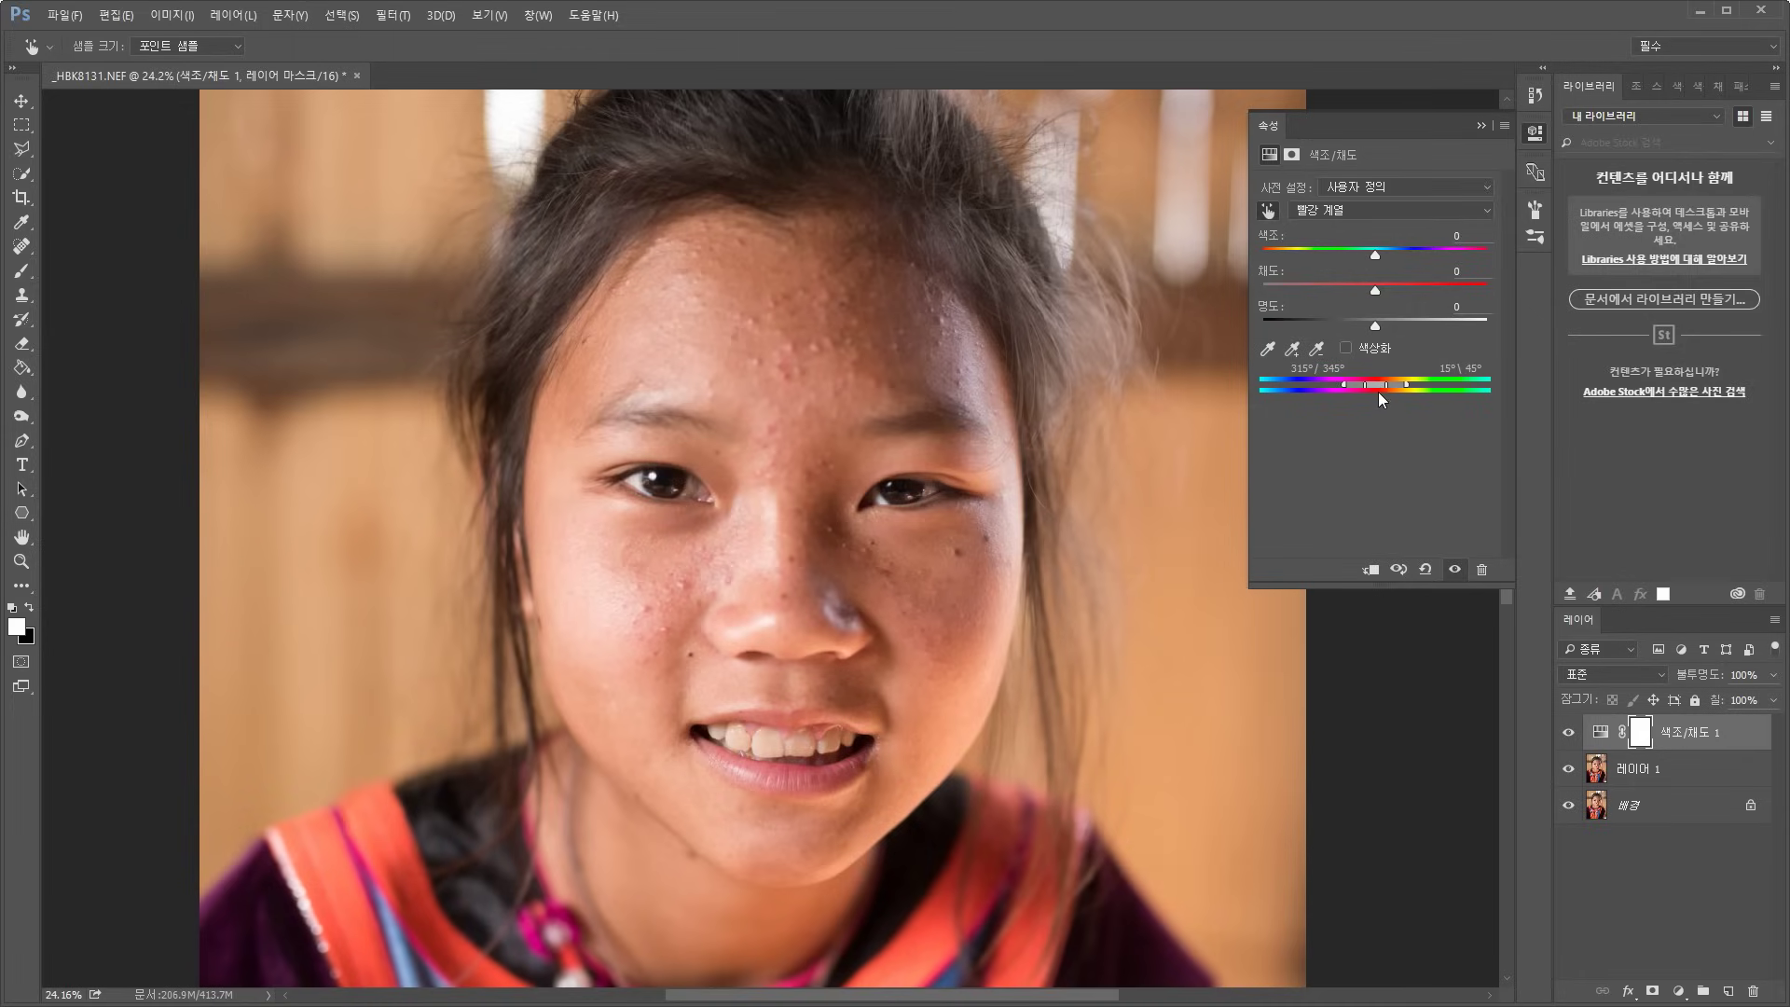
pyautogui.moveTo(1377, 383)
pyautogui.mouseDown()
pyautogui.moveTo(1436, 386)
pyautogui.moveTo(1381, 386)
pyautogui.mouseUp()
pyautogui.moveTo(1382, 388)
pyautogui.mouseDown()
pyautogui.moveTo(1416, 377)
pyautogui.moveTo(1384, 389)
pyautogui.mouseUp()
pyautogui.click(1268, 212)
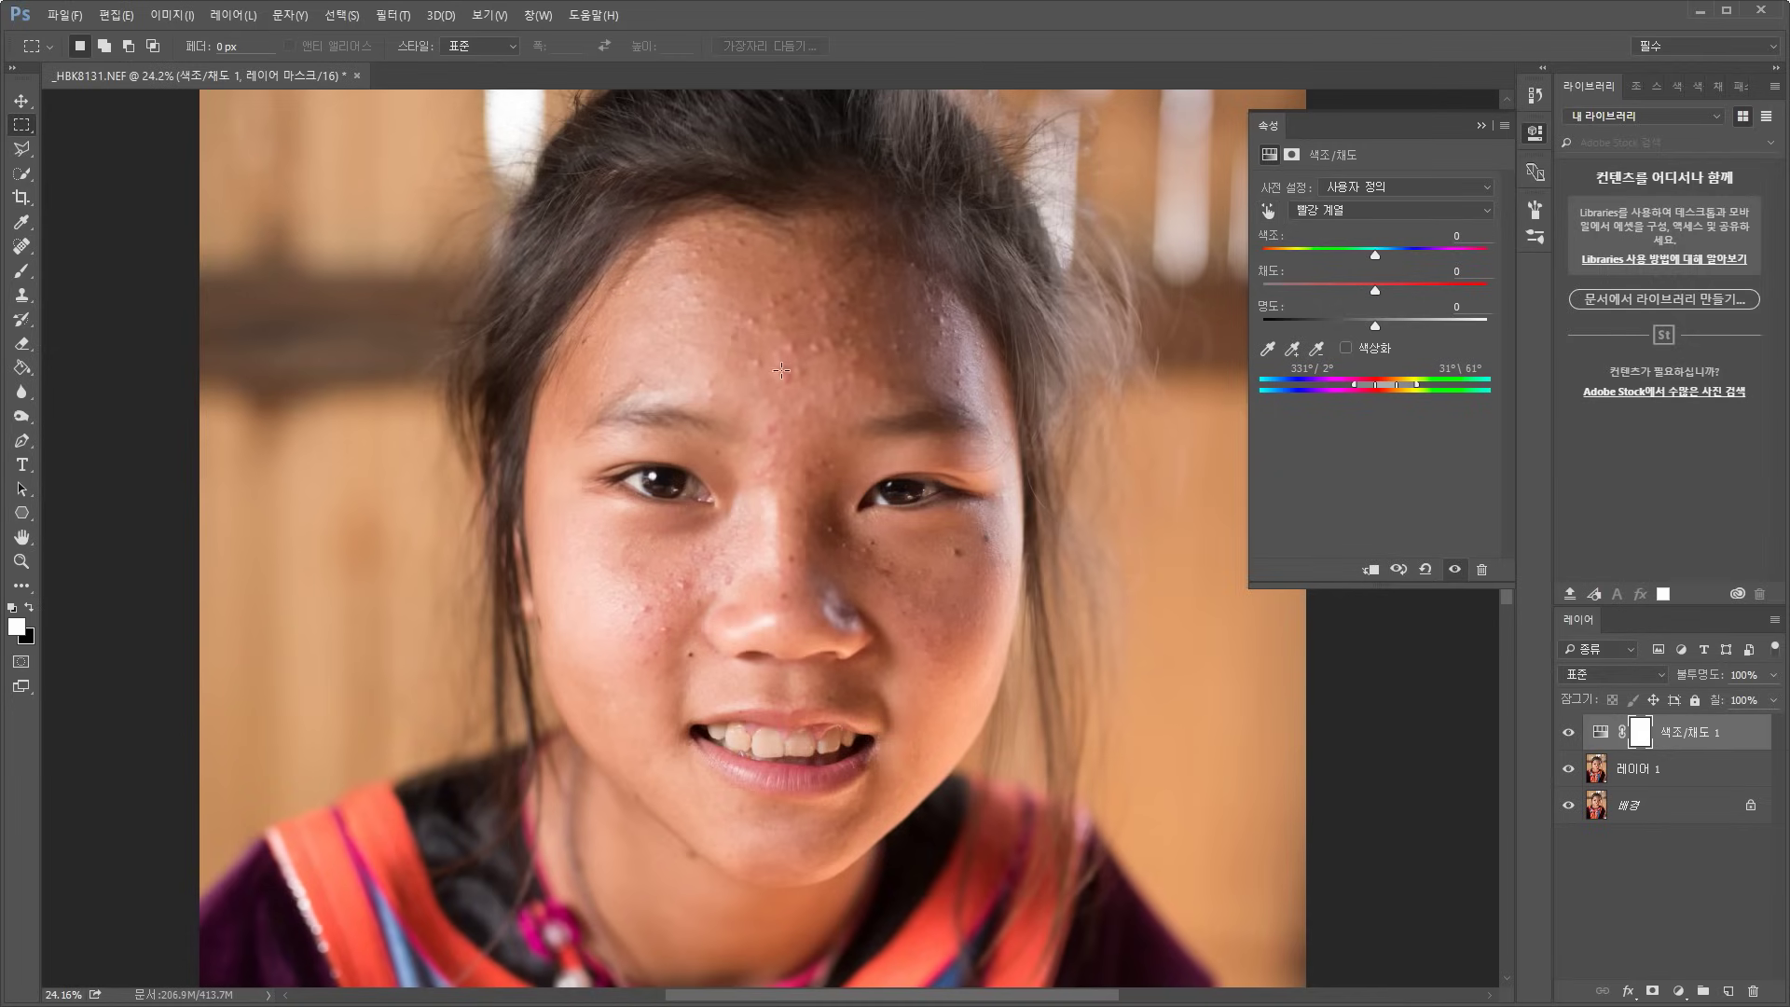
pyautogui.click(1268, 210)
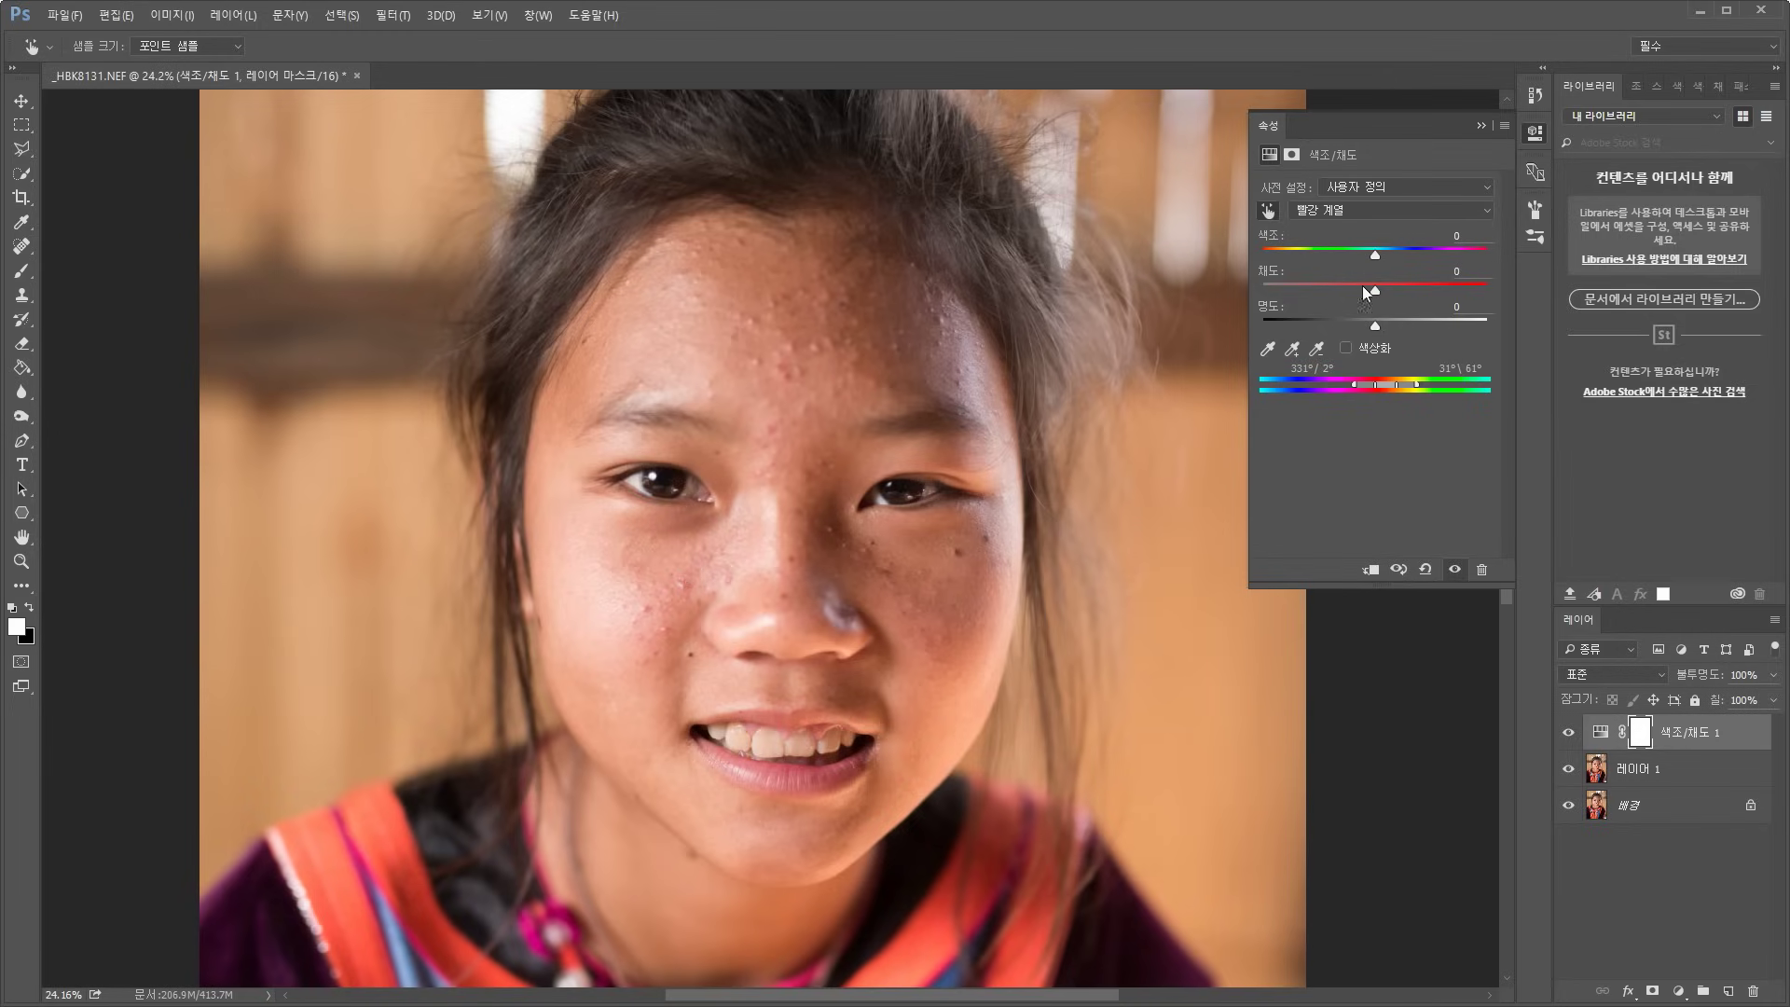
# Set the Reds hue to -180 and narrow the affected color range to 338°/356° through 2°\18°
pyautogui.moveTo(1374, 254); pyautogui.dragTo(1050, 272)
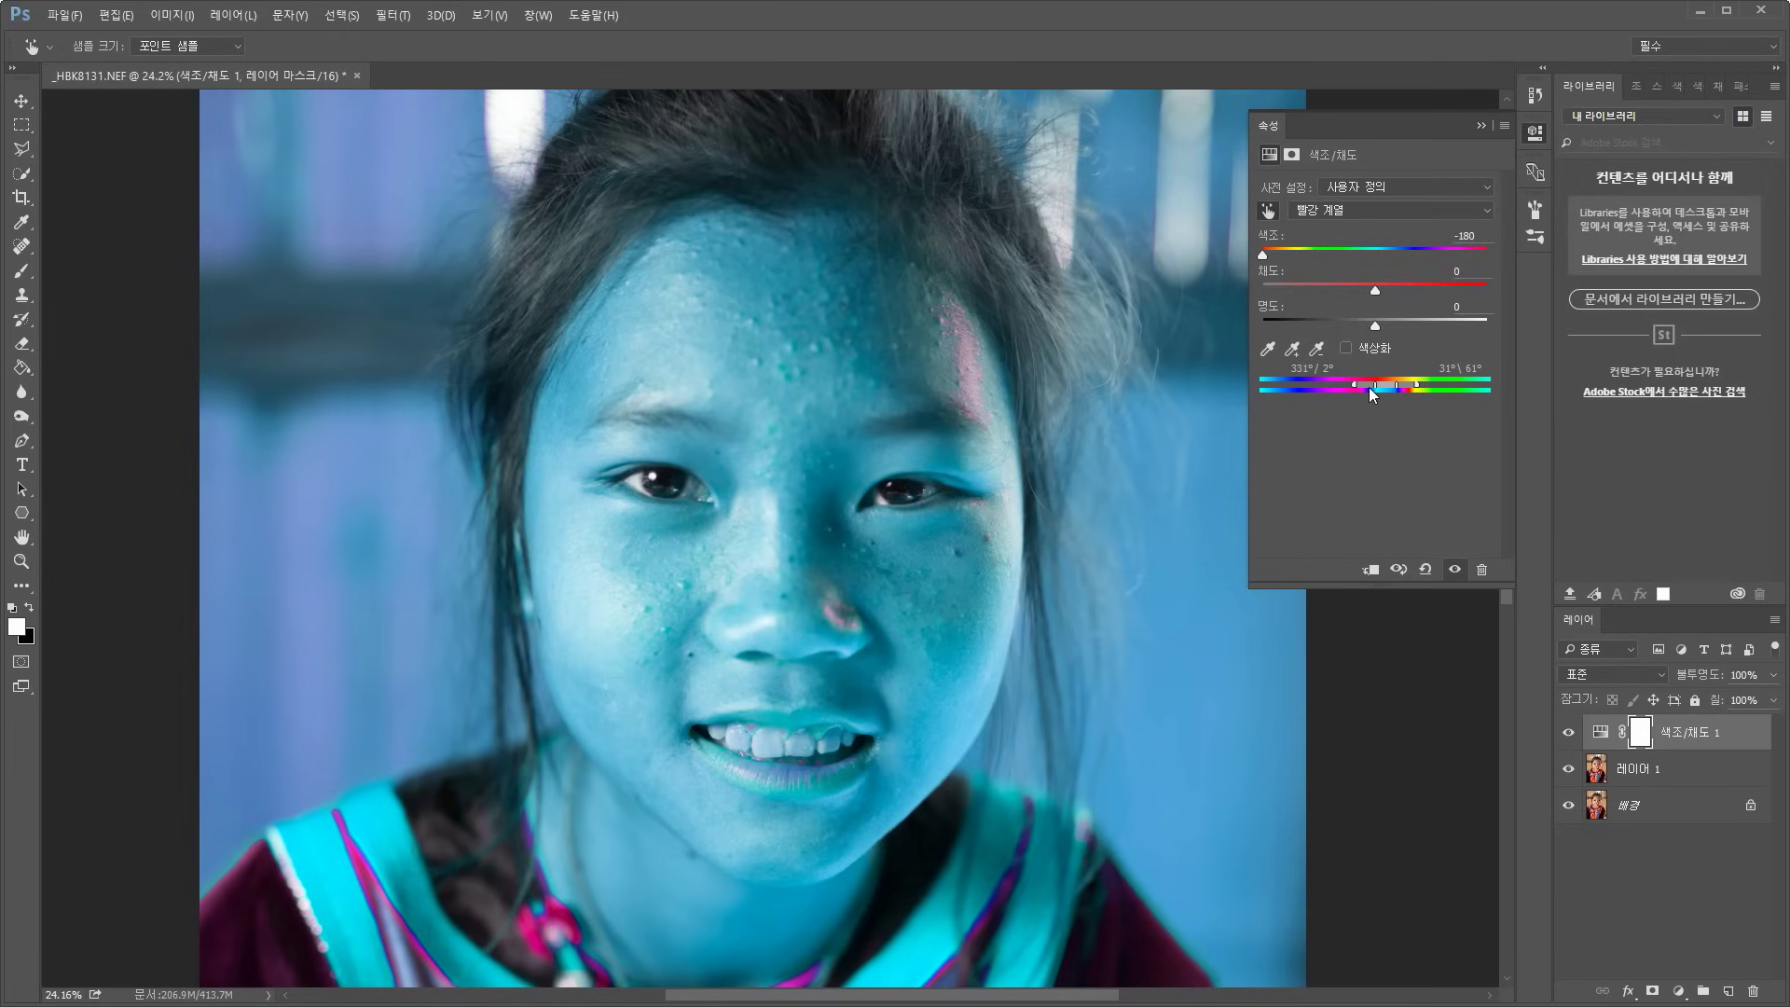
pyautogui.moveTo(1372, 394); pyautogui.dragTo(1397, 382)
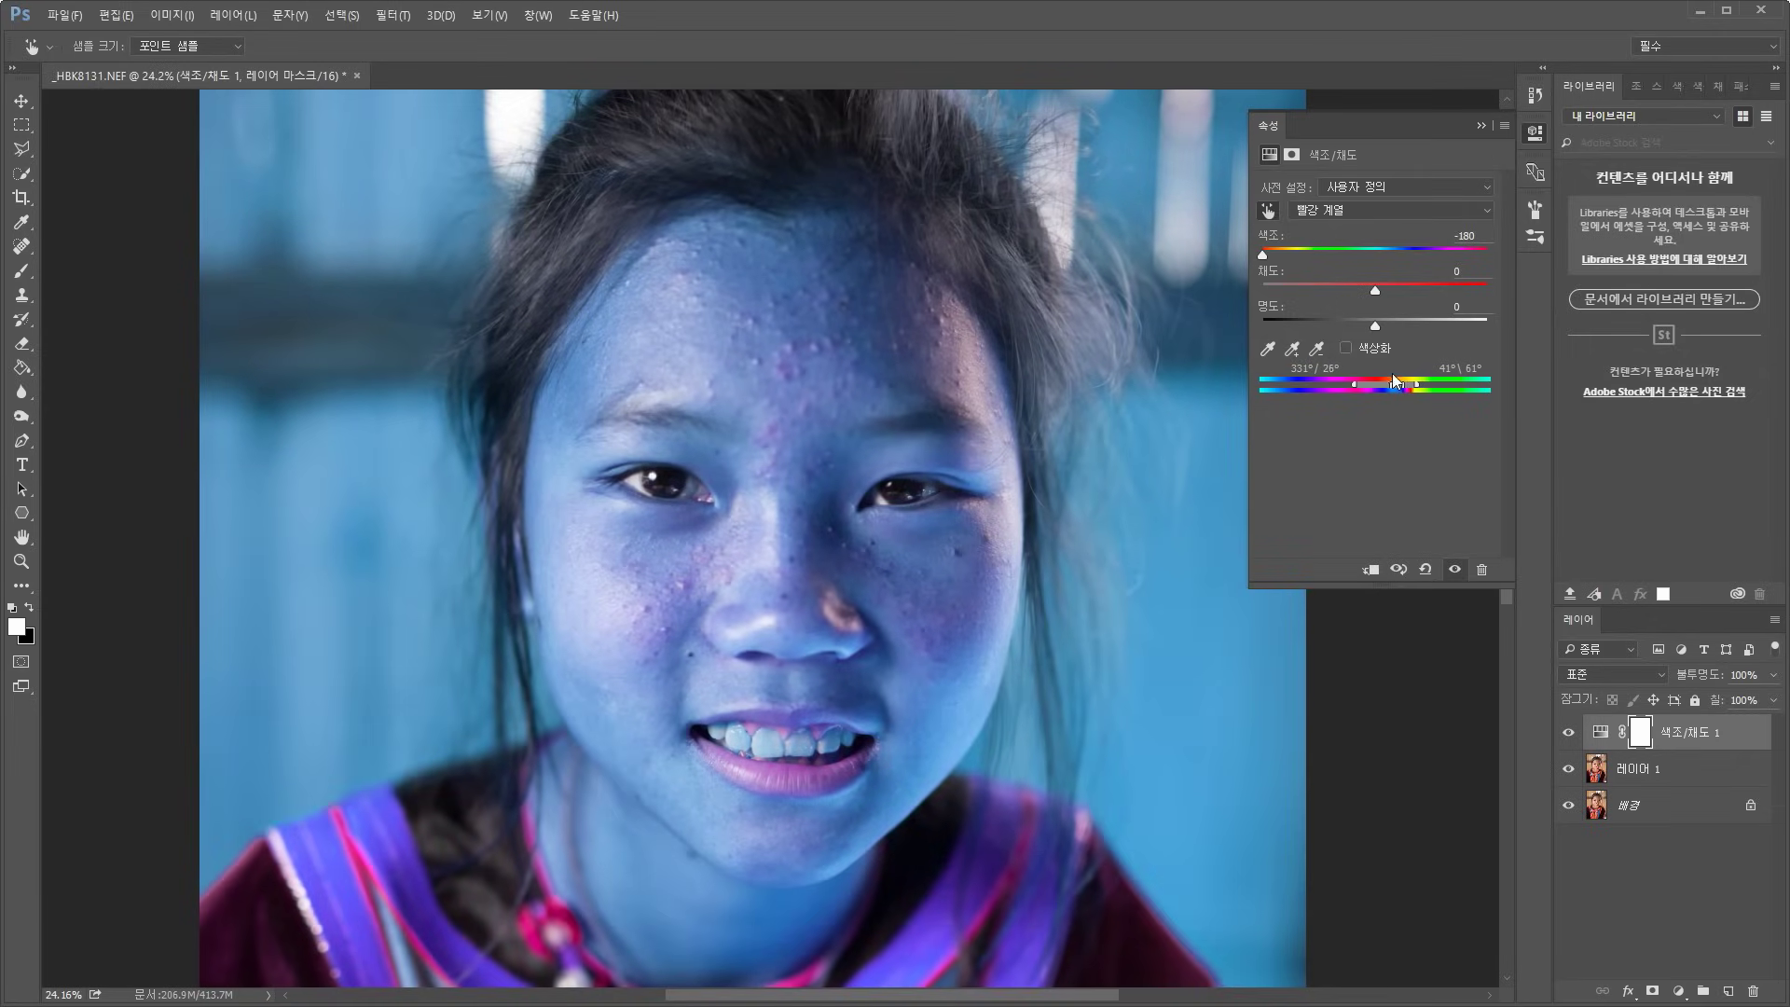
pyautogui.click(1390, 373)
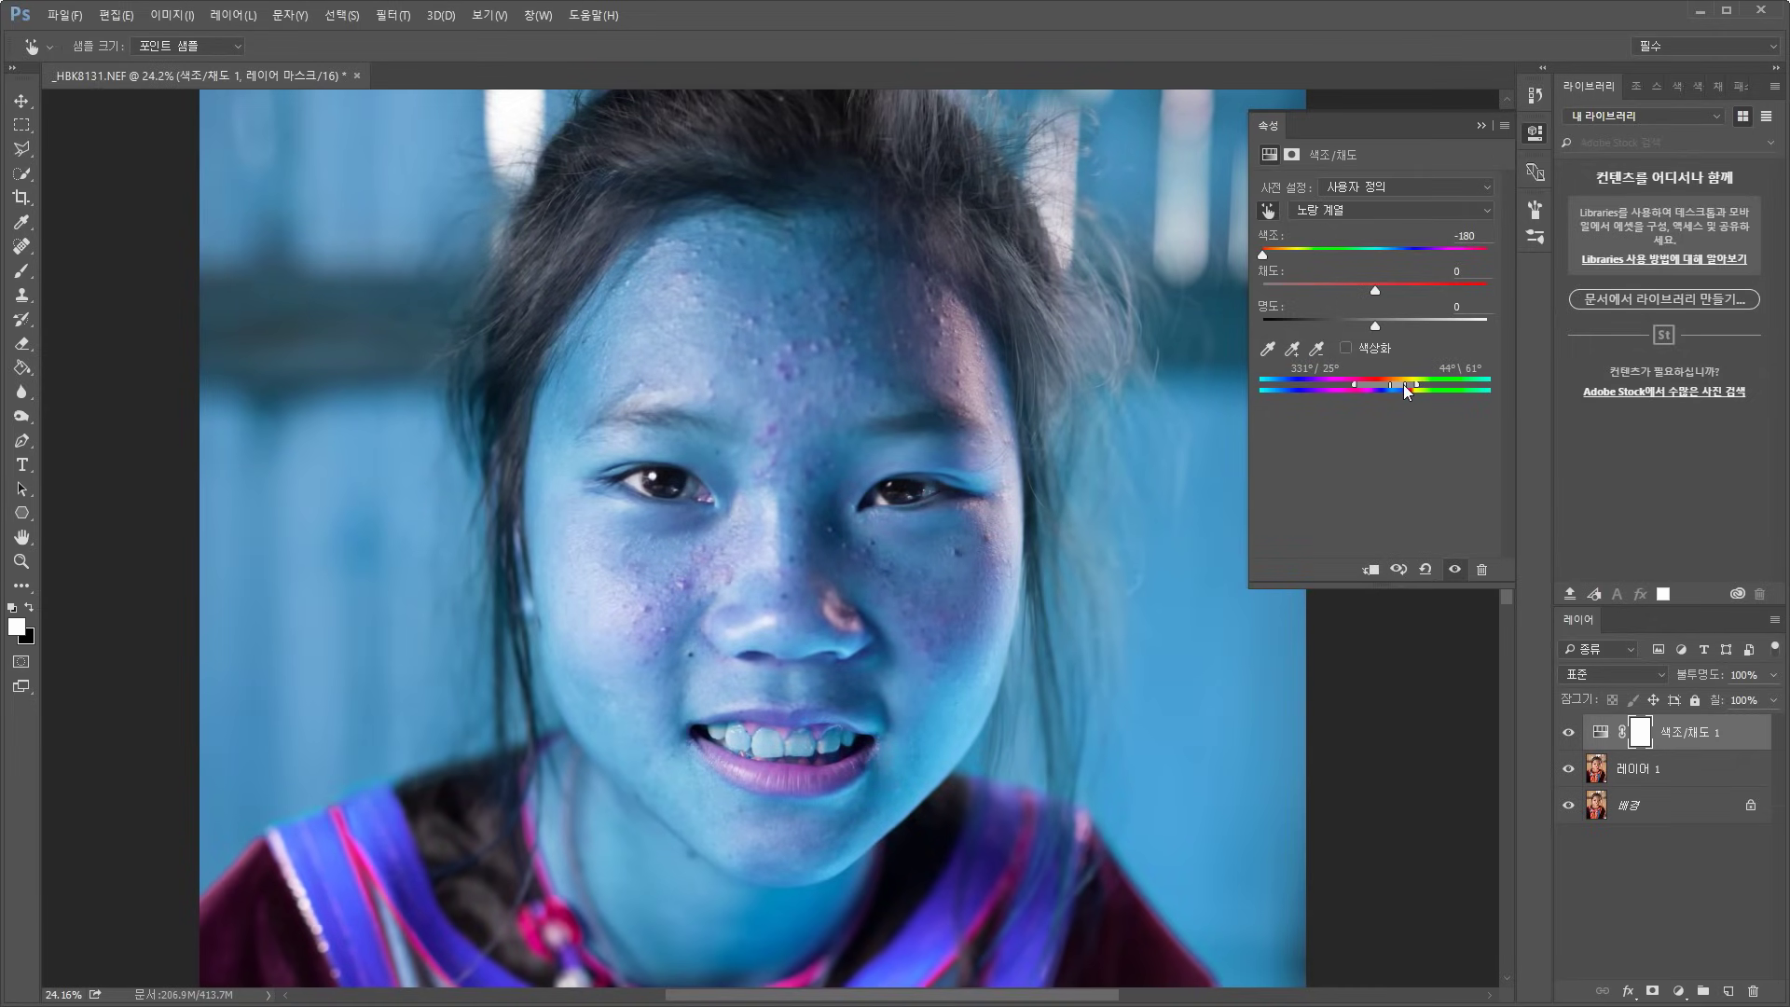
pyautogui.moveTo(1404, 383); pyautogui.dragTo(1362, 384)
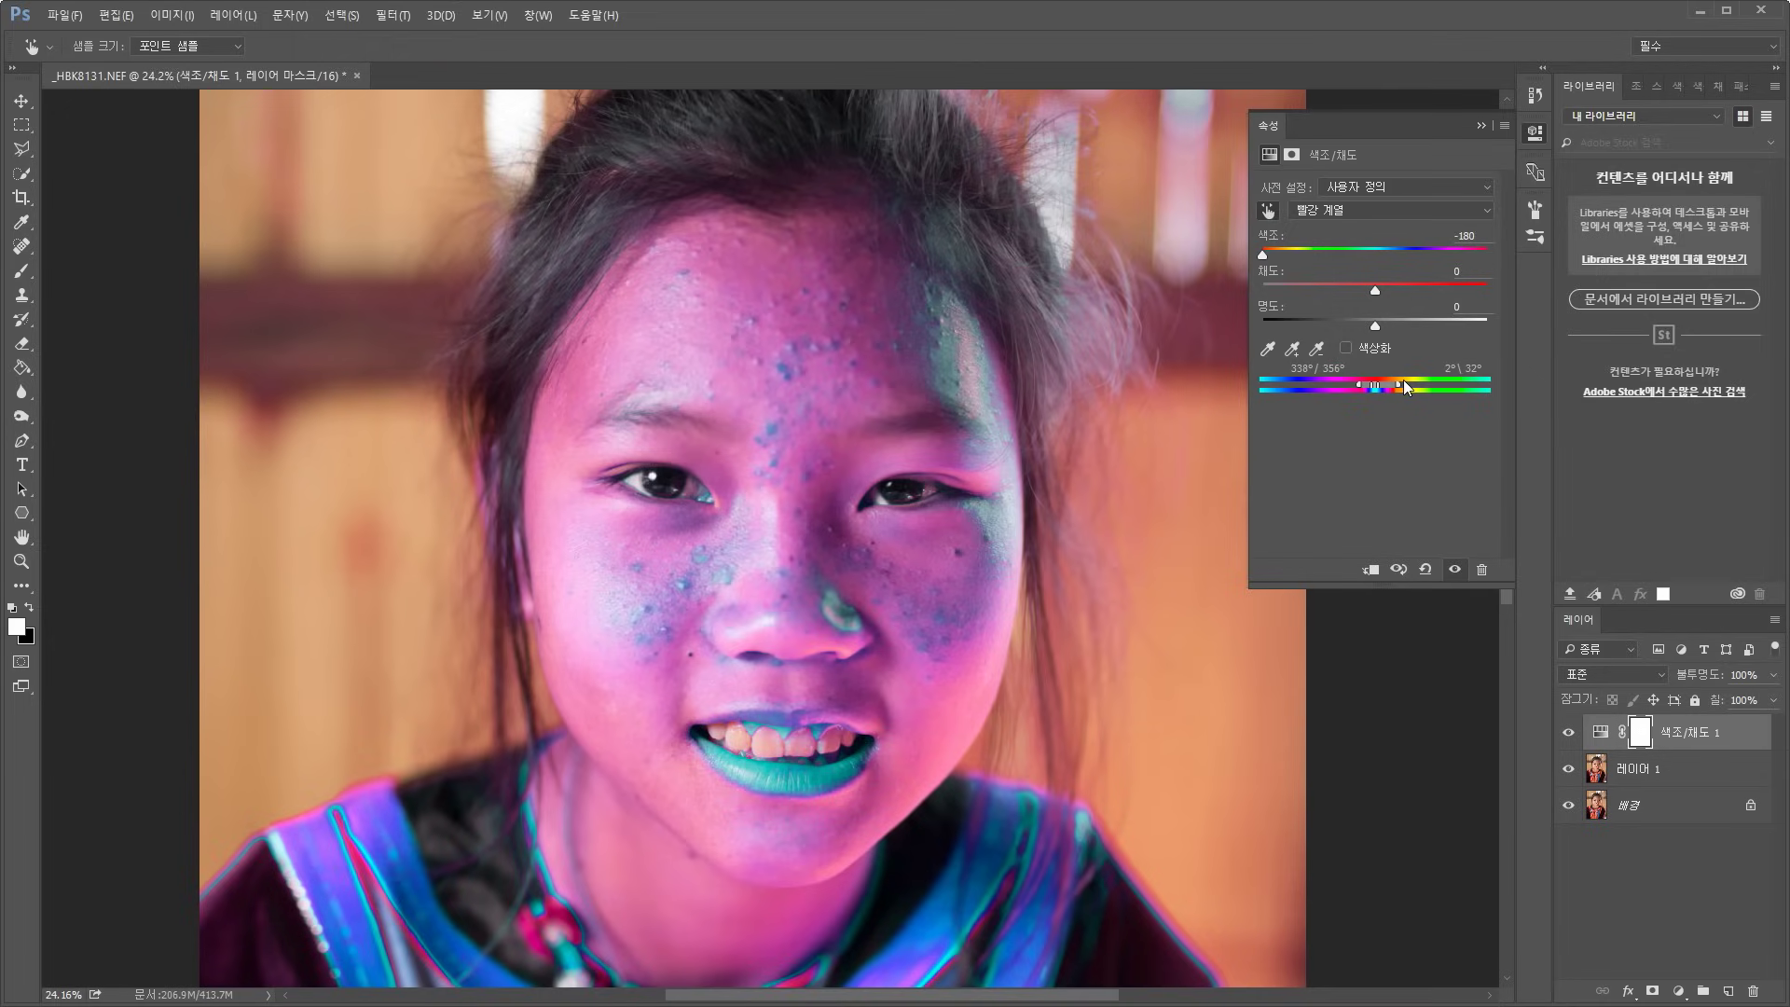
pyautogui.moveTo(1395, 383); pyautogui.dragTo(1385, 382)
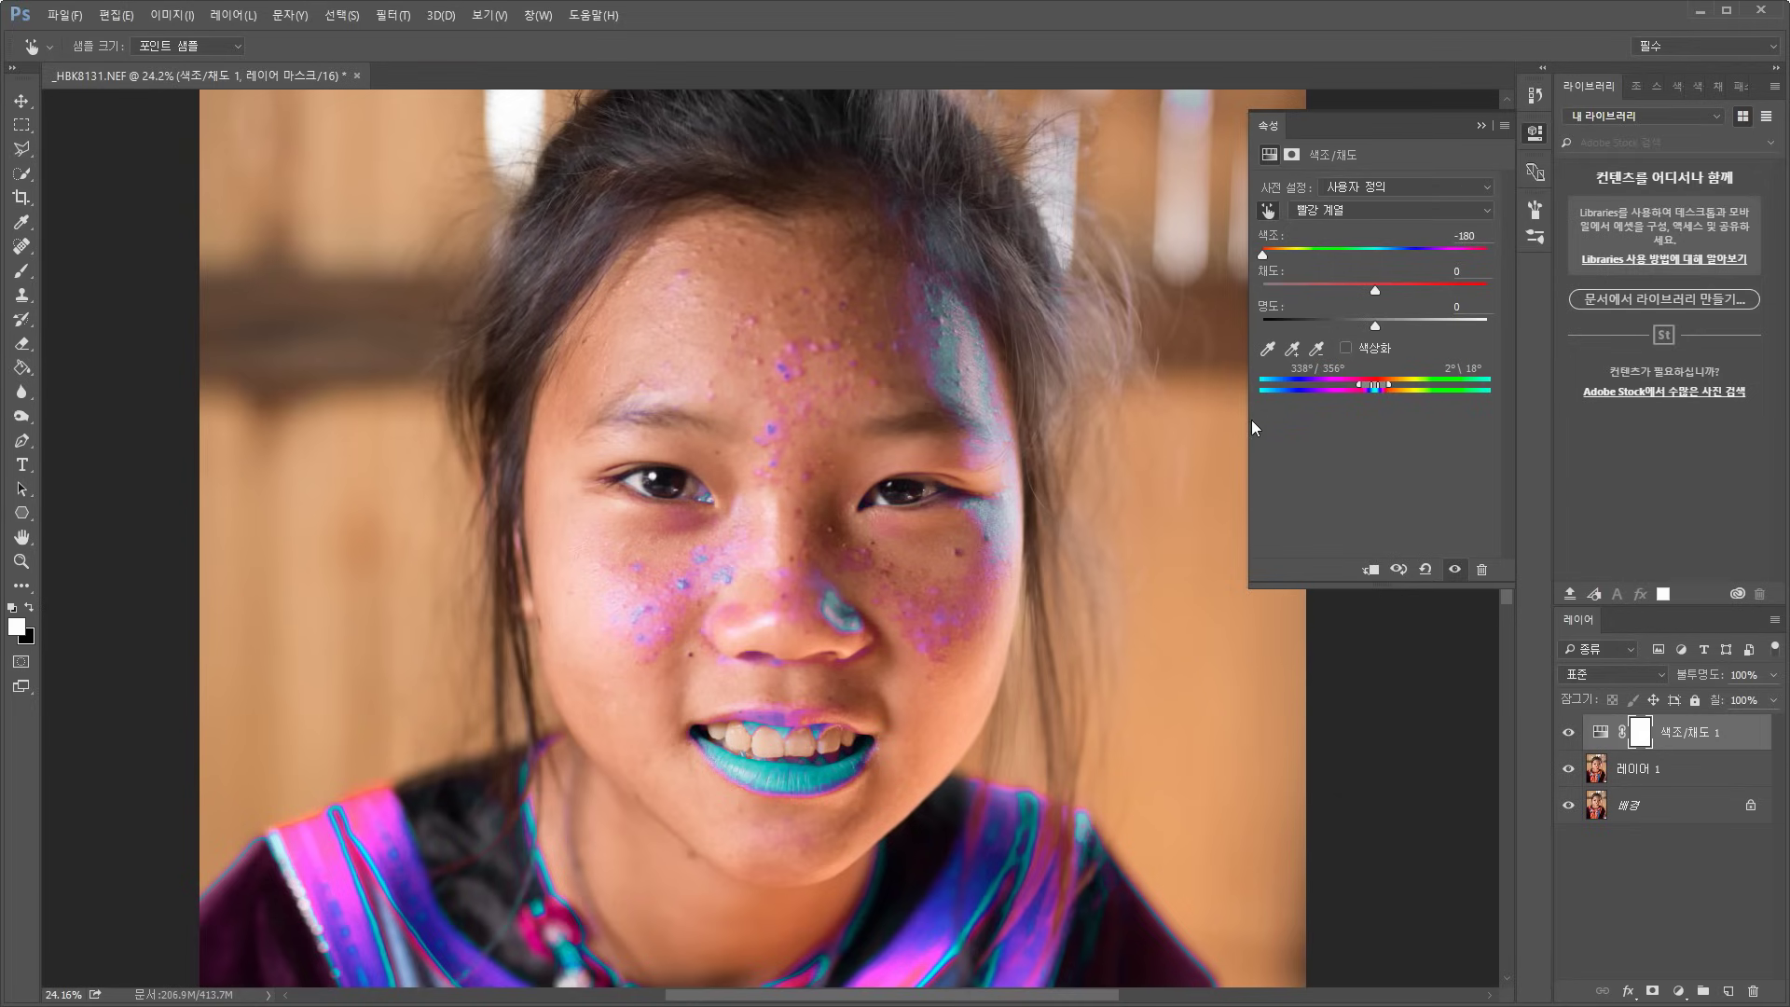
# Refine the Reds' affected color range so it starts at 354° and ends at 8°\23°, concentrating it on the facial blemishes
pyautogui.moveTo(1251, 422); pyautogui.dragTo(1057, 421)
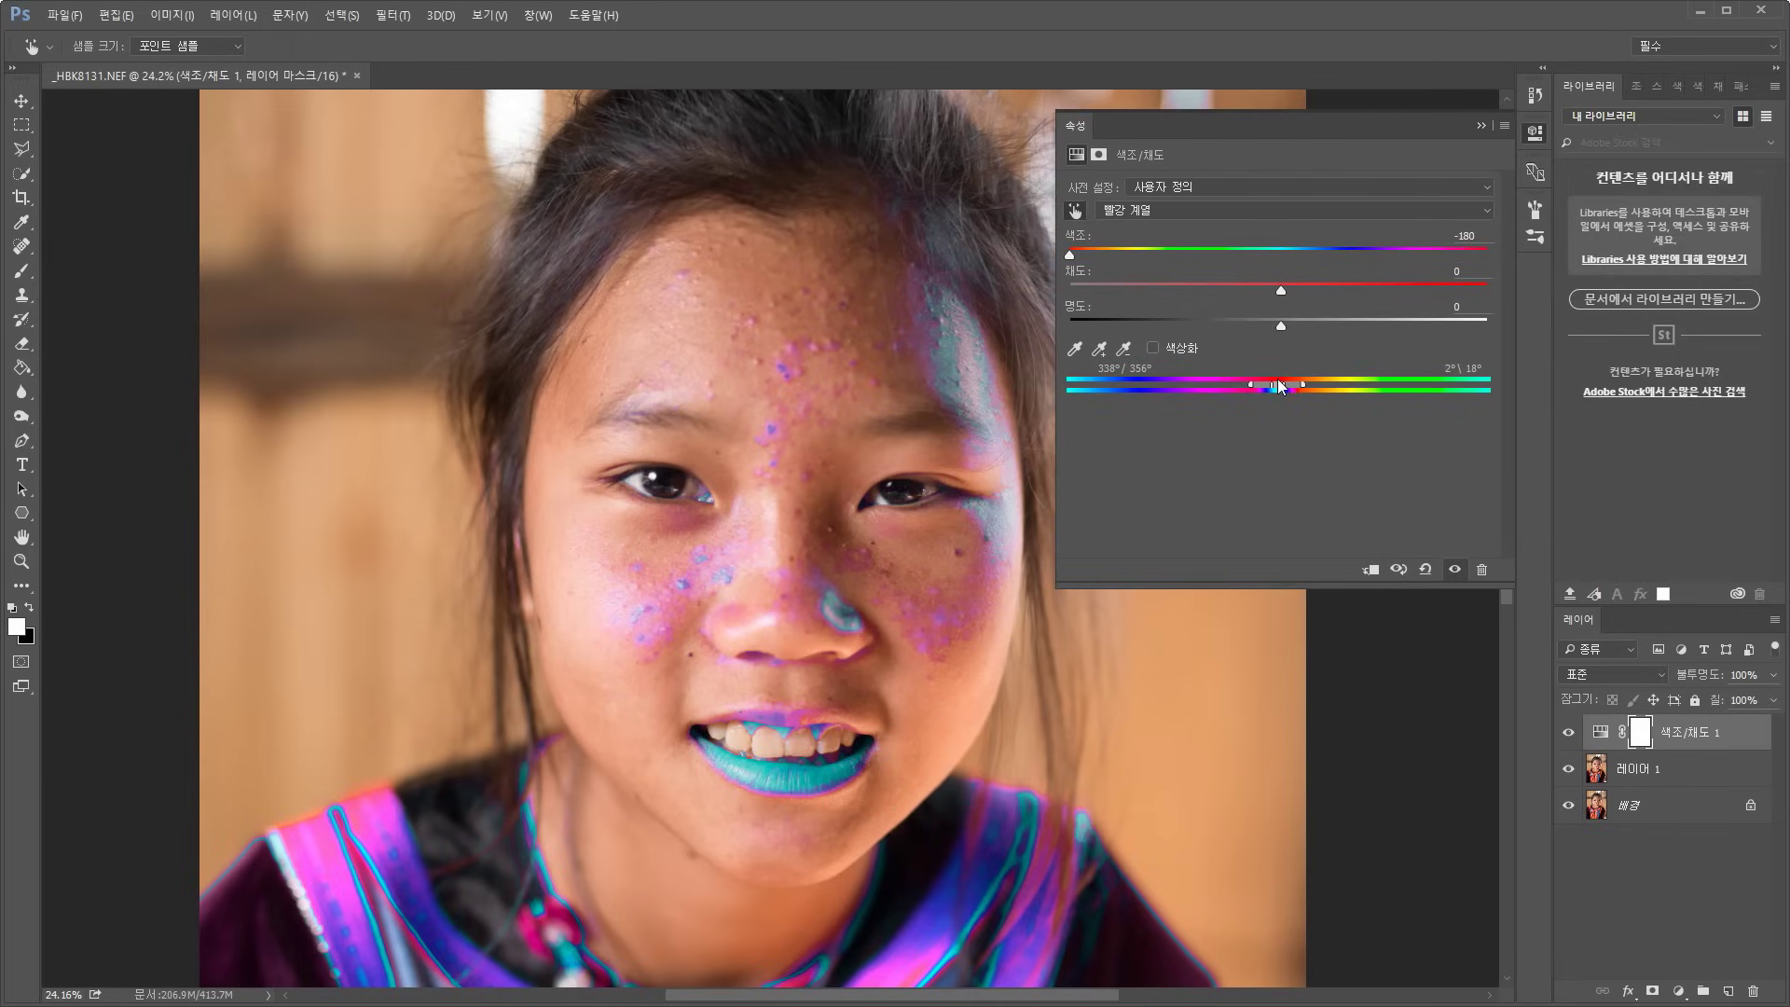
pyautogui.moveTo(1279, 381); pyautogui.dragTo(1285, 384)
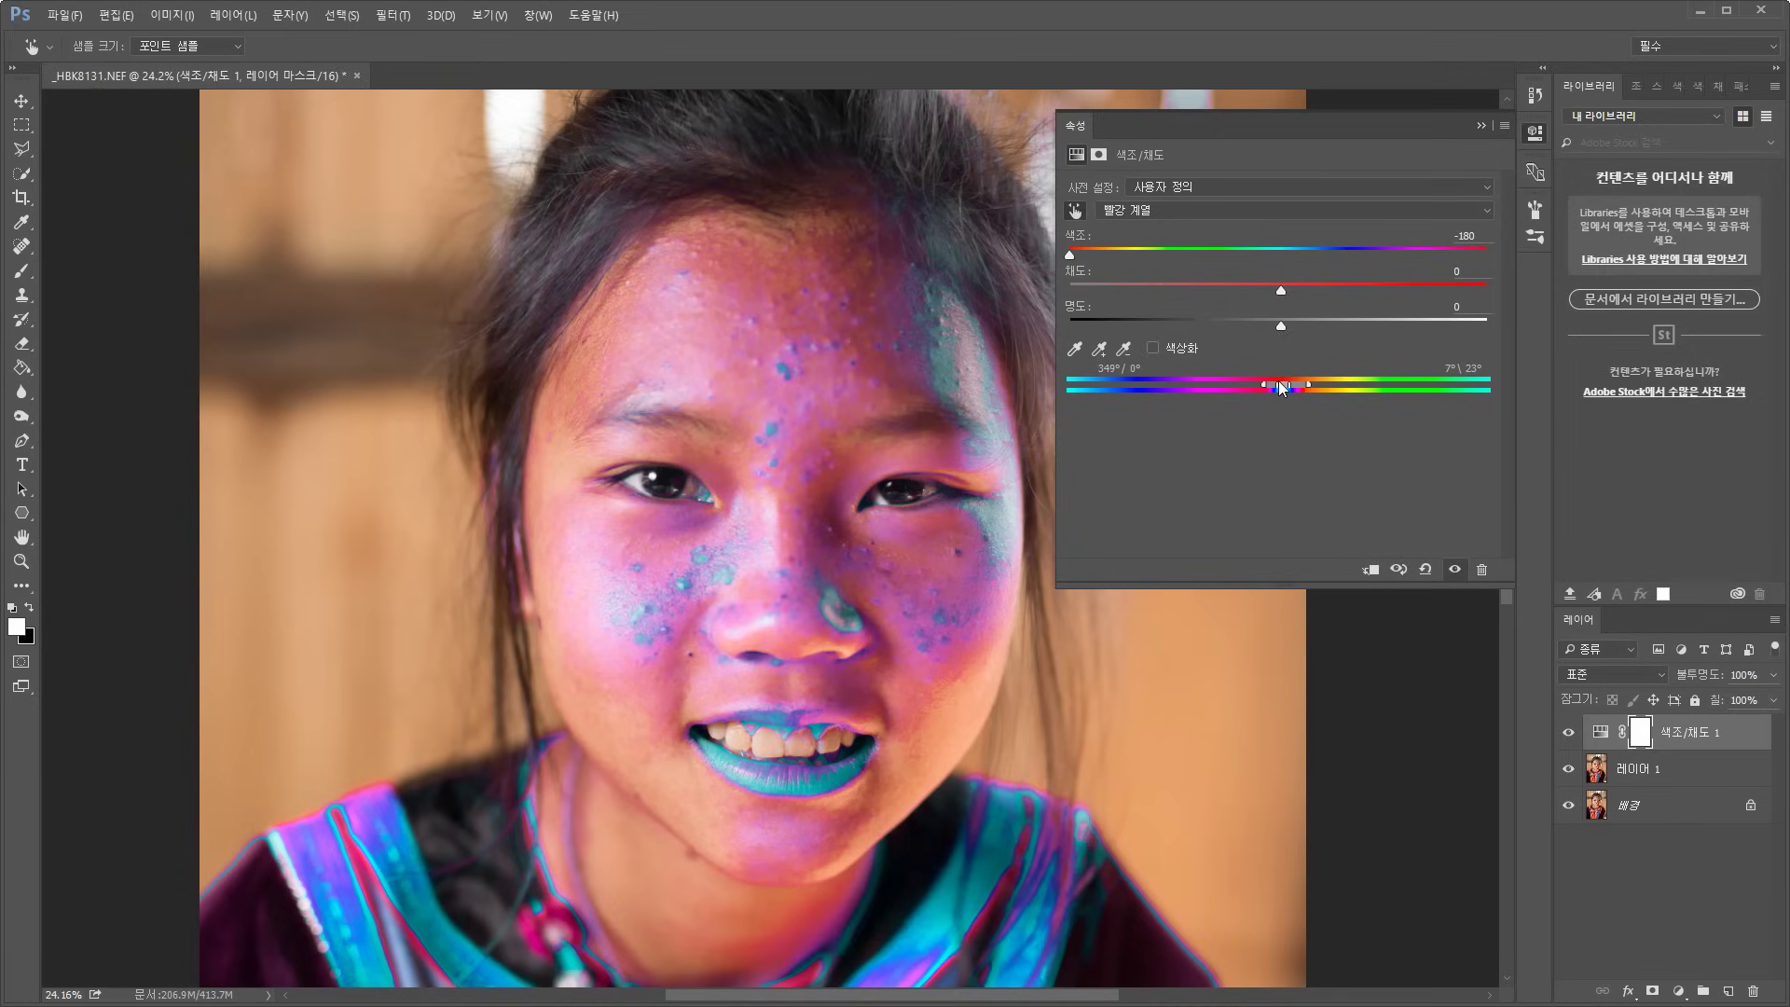
pyautogui.moveTo(1278, 381); pyautogui.dragTo(1283, 386)
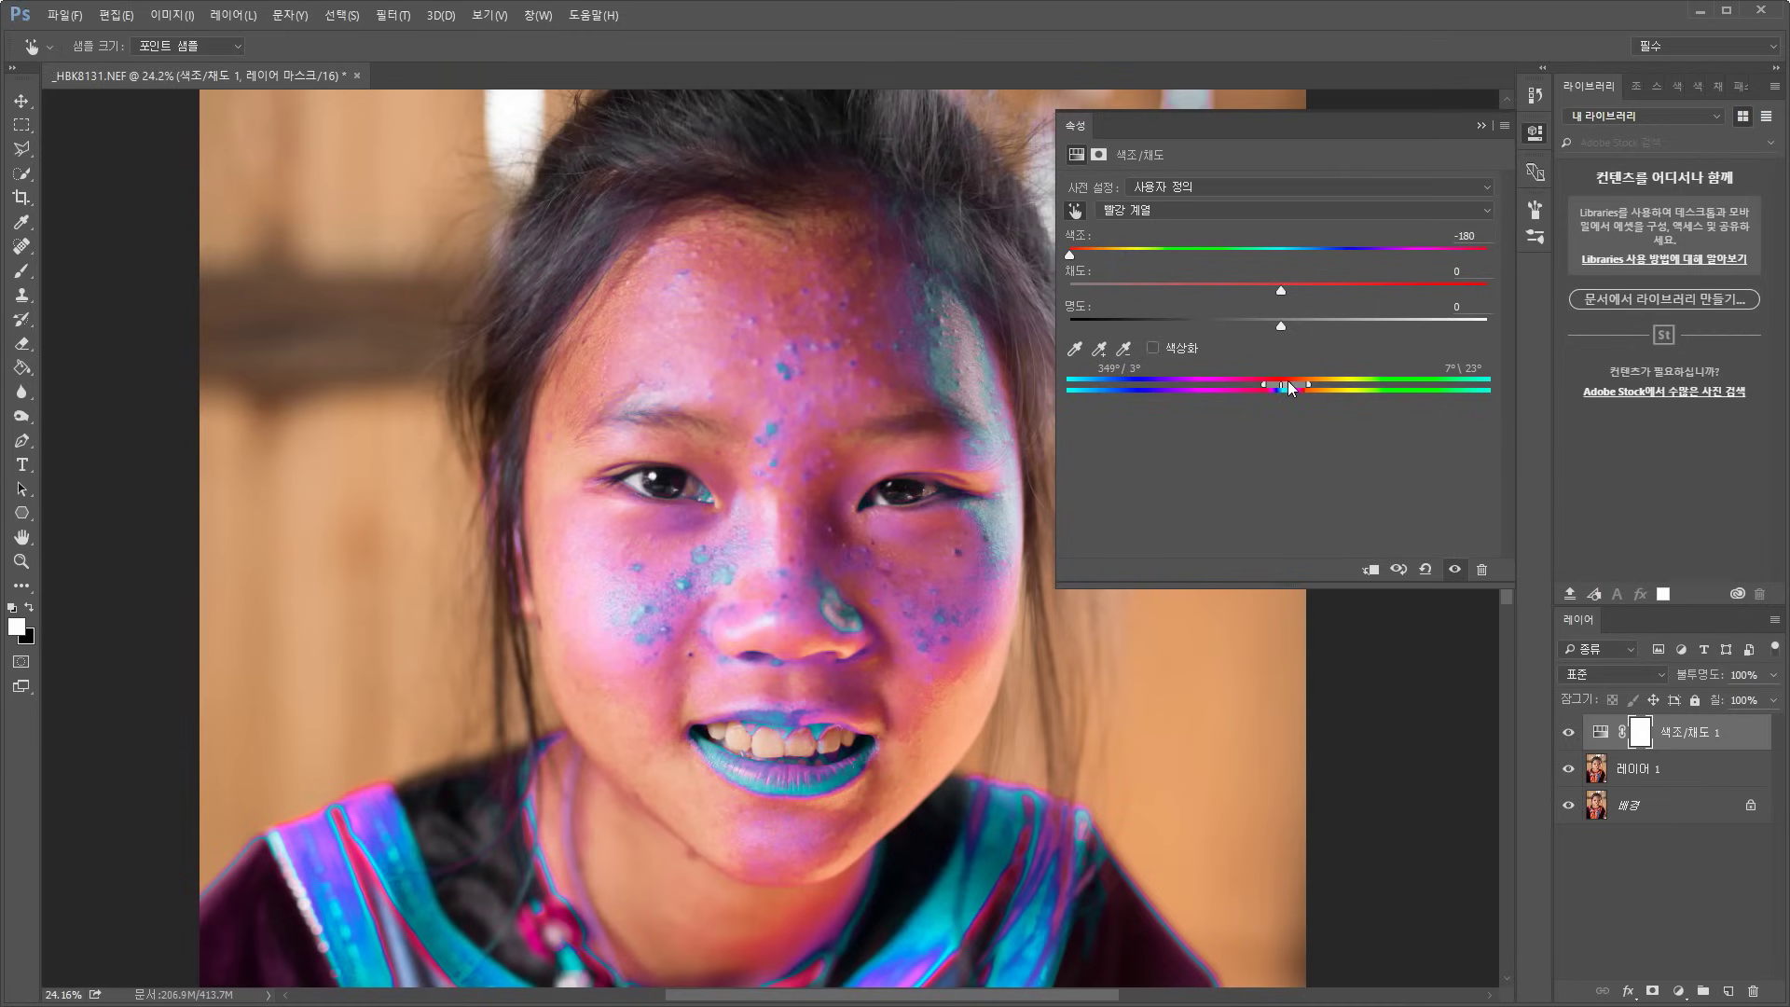
pyautogui.moveTo(1309, 383); pyautogui.dragTo(1306, 396)
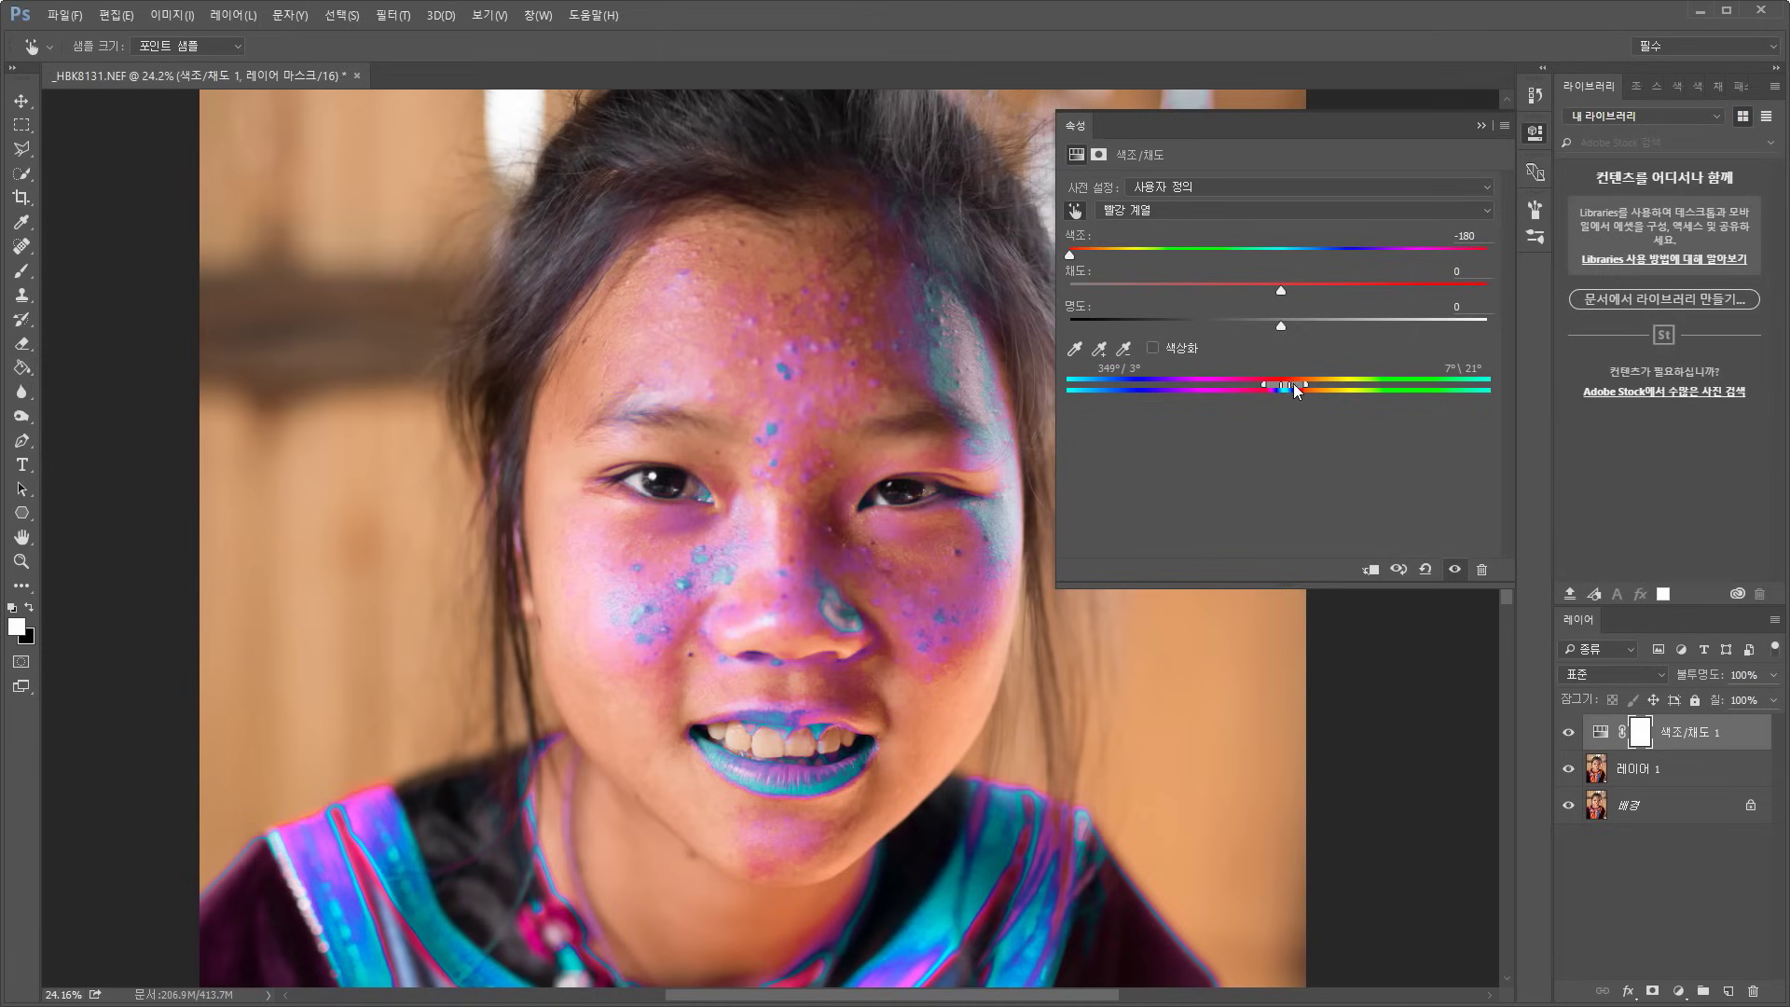
pyautogui.moveTo(1294, 383); pyautogui.dragTo(1295, 384)
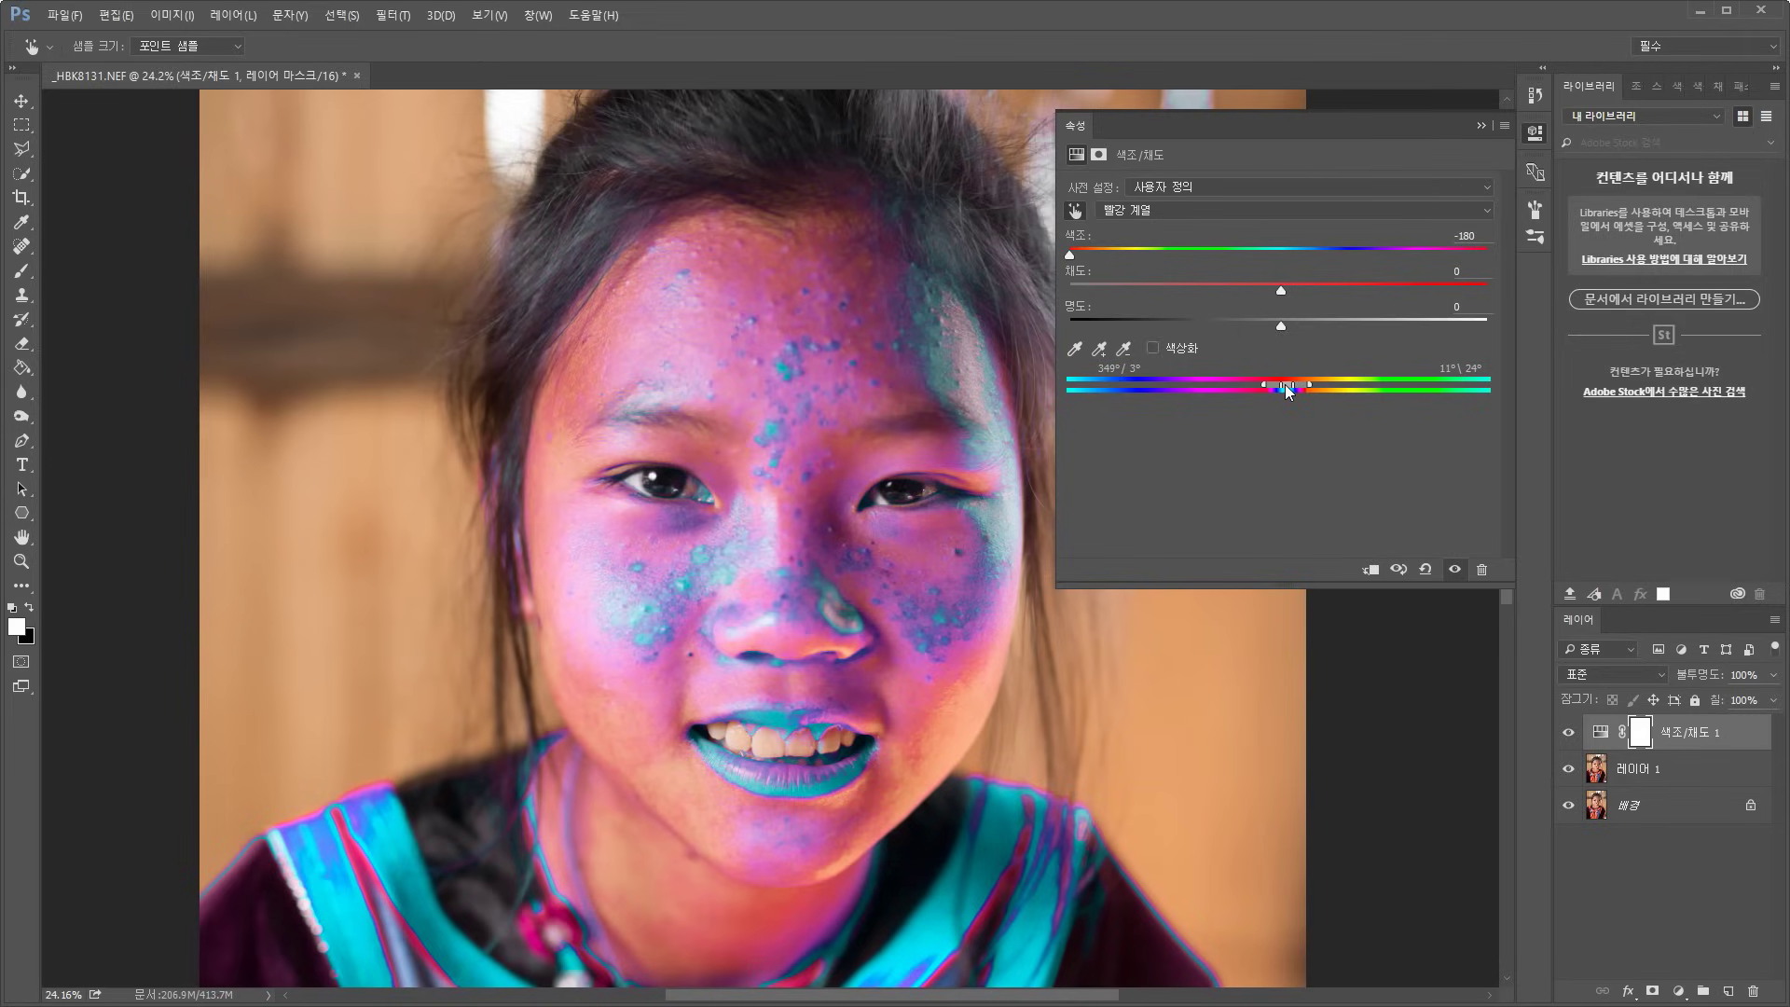
pyautogui.moveTo(1284, 384); pyautogui.dragTo(1281, 383)
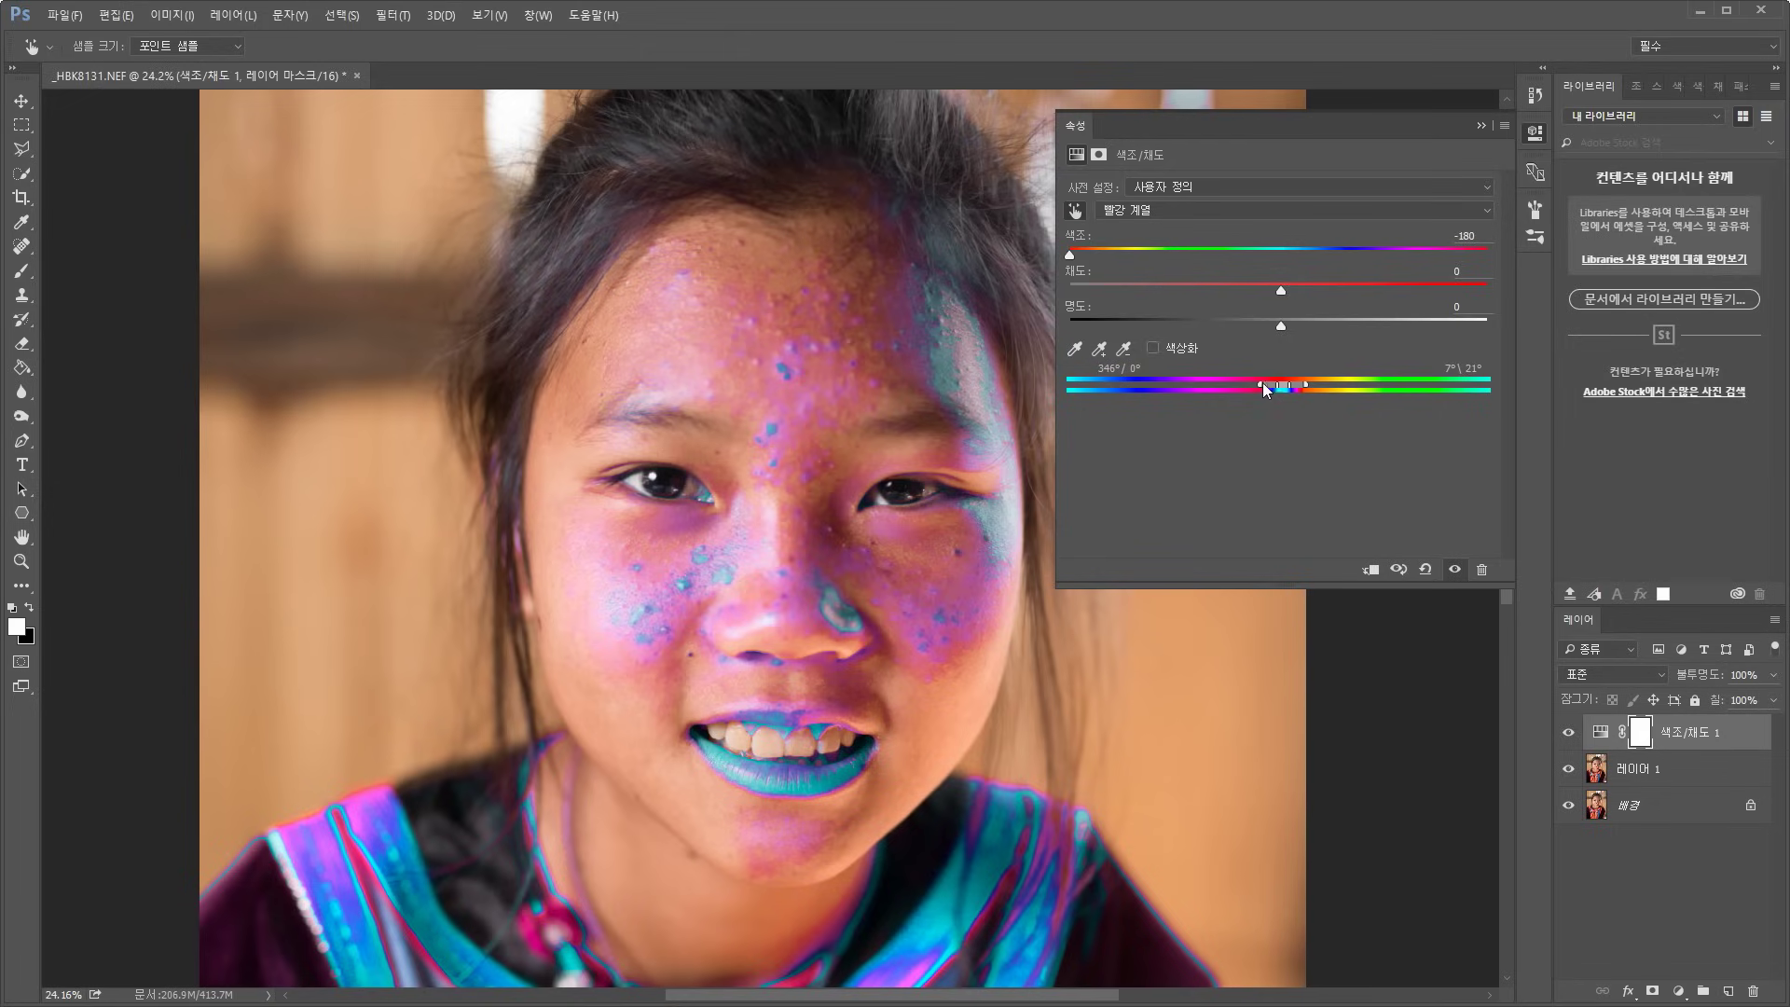
pyautogui.moveTo(1266, 384); pyautogui.dragTo(1305, 388)
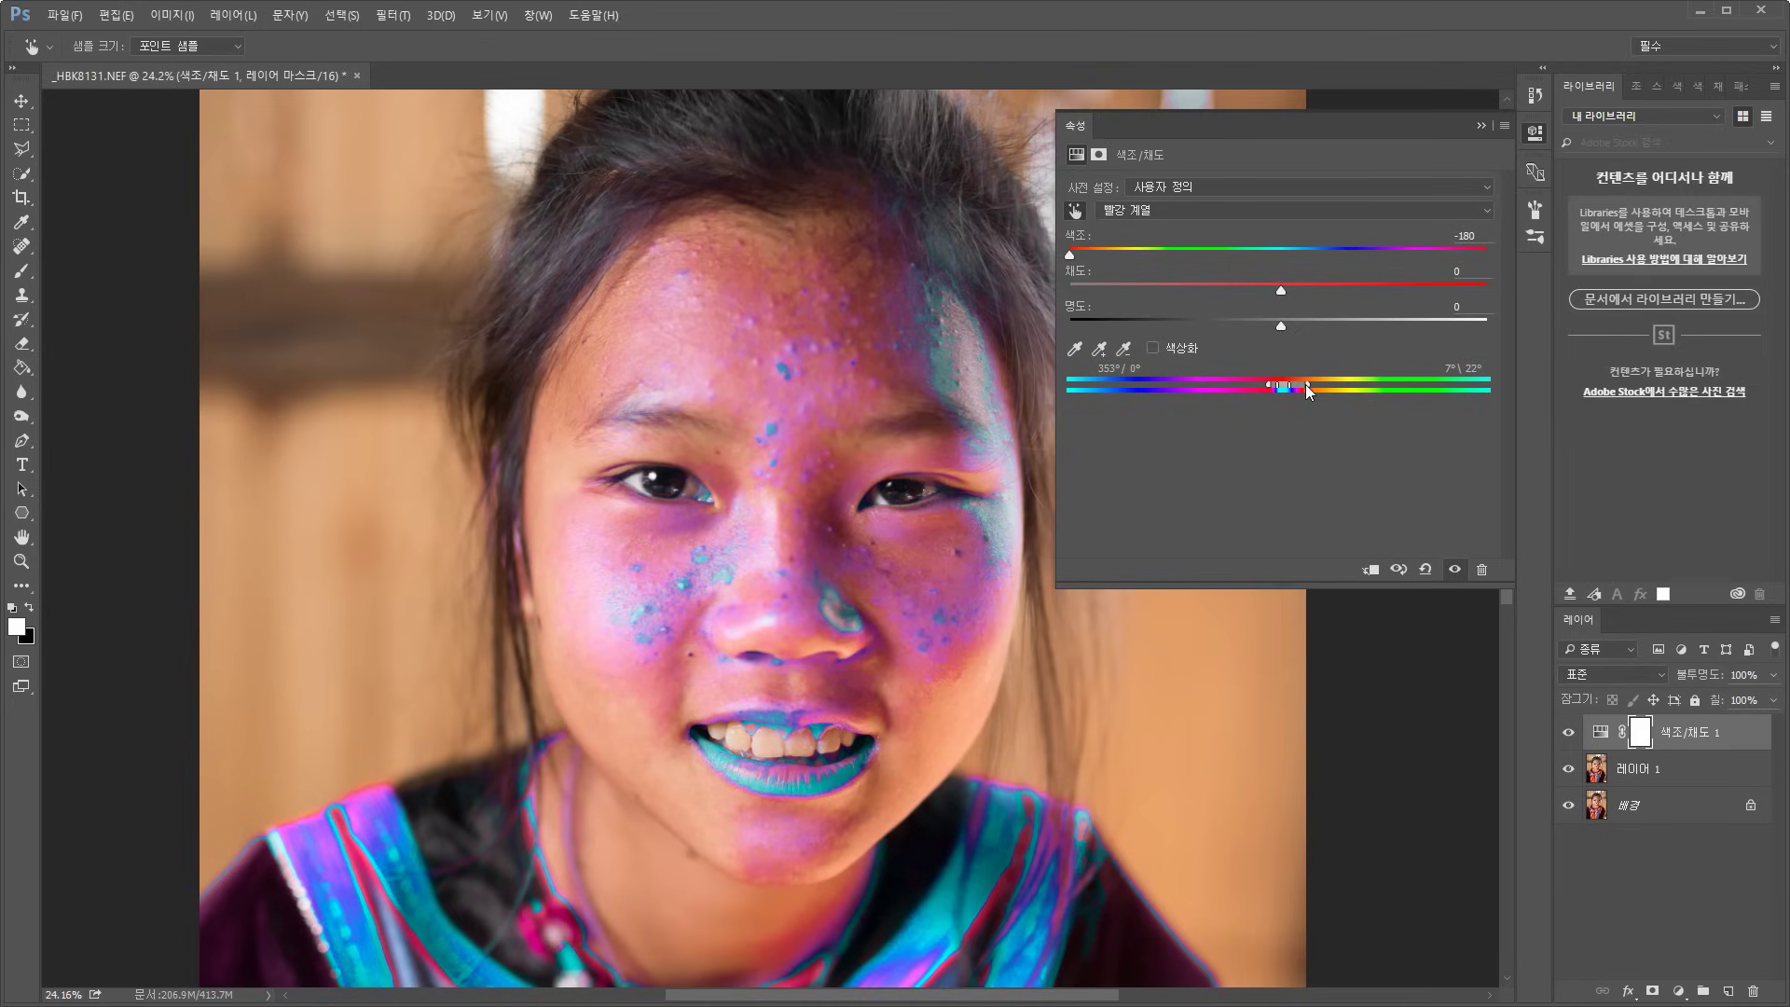
pyautogui.moveTo(1286, 386); pyautogui.dragTo(1290, 390)
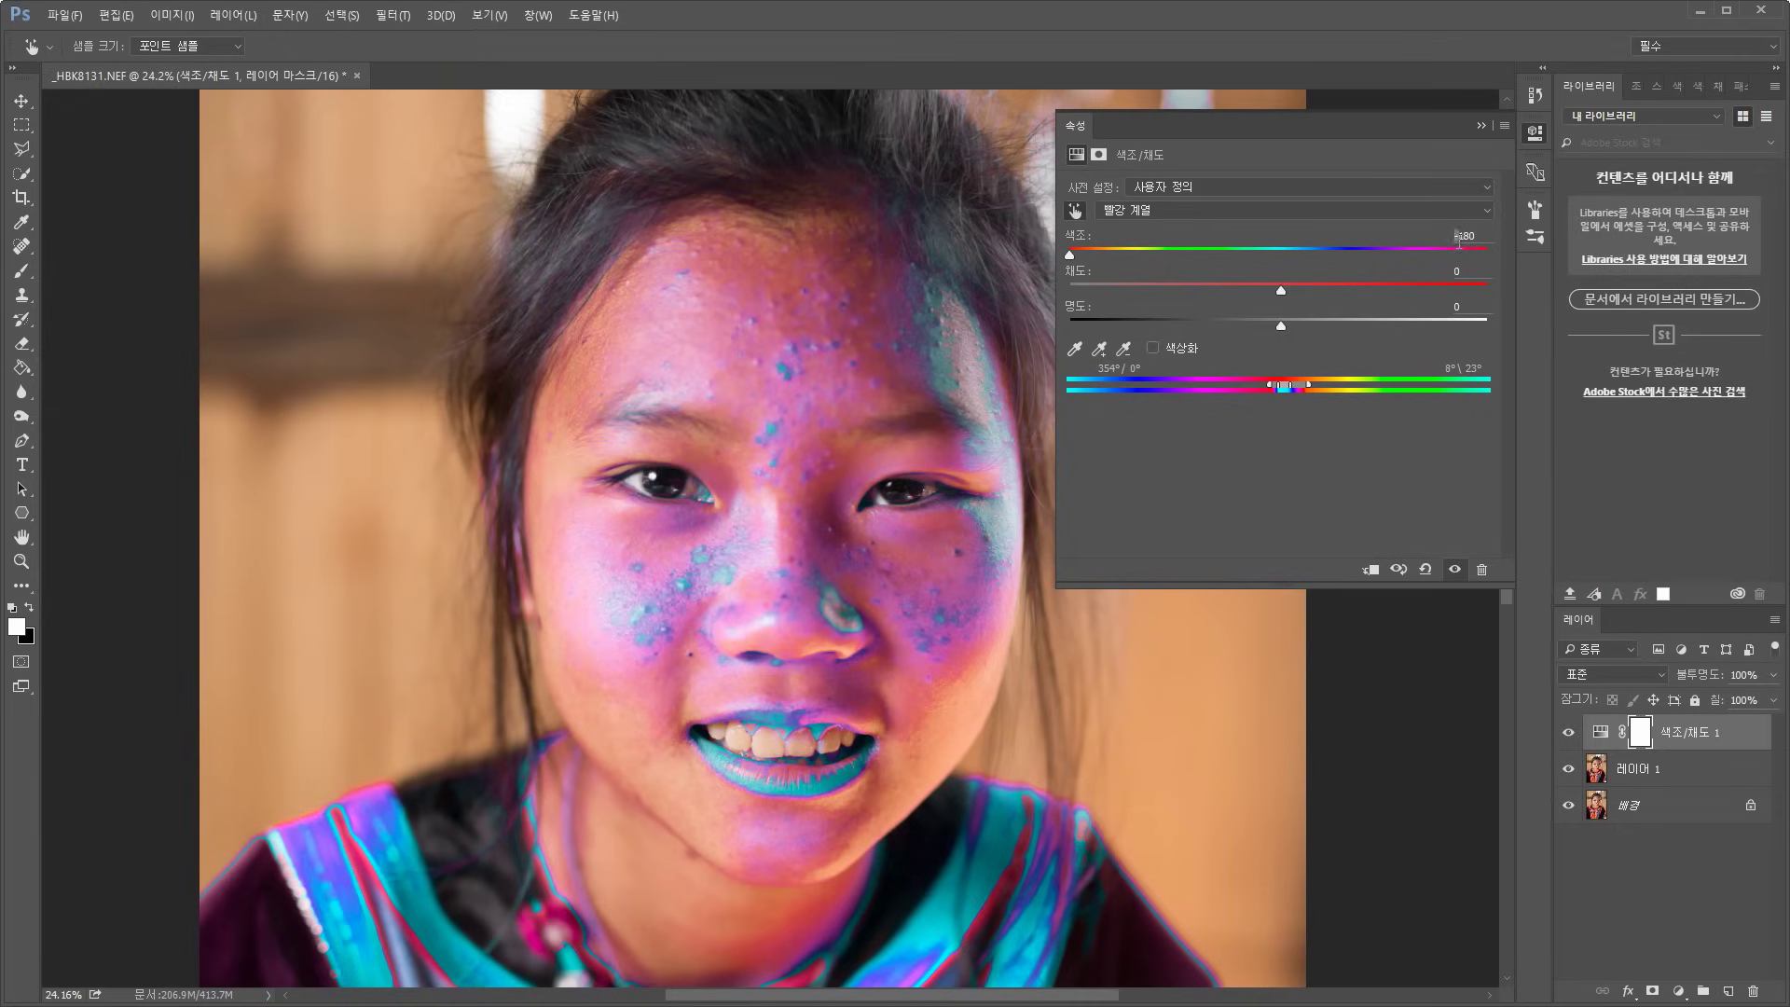
# Reset the Reds hue to 0, then set it to +7 to neutralize the red blemishes
pyautogui.moveTo(1476, 233); pyautogui.dragTo(1428, 249)
pyautogui.write('0')
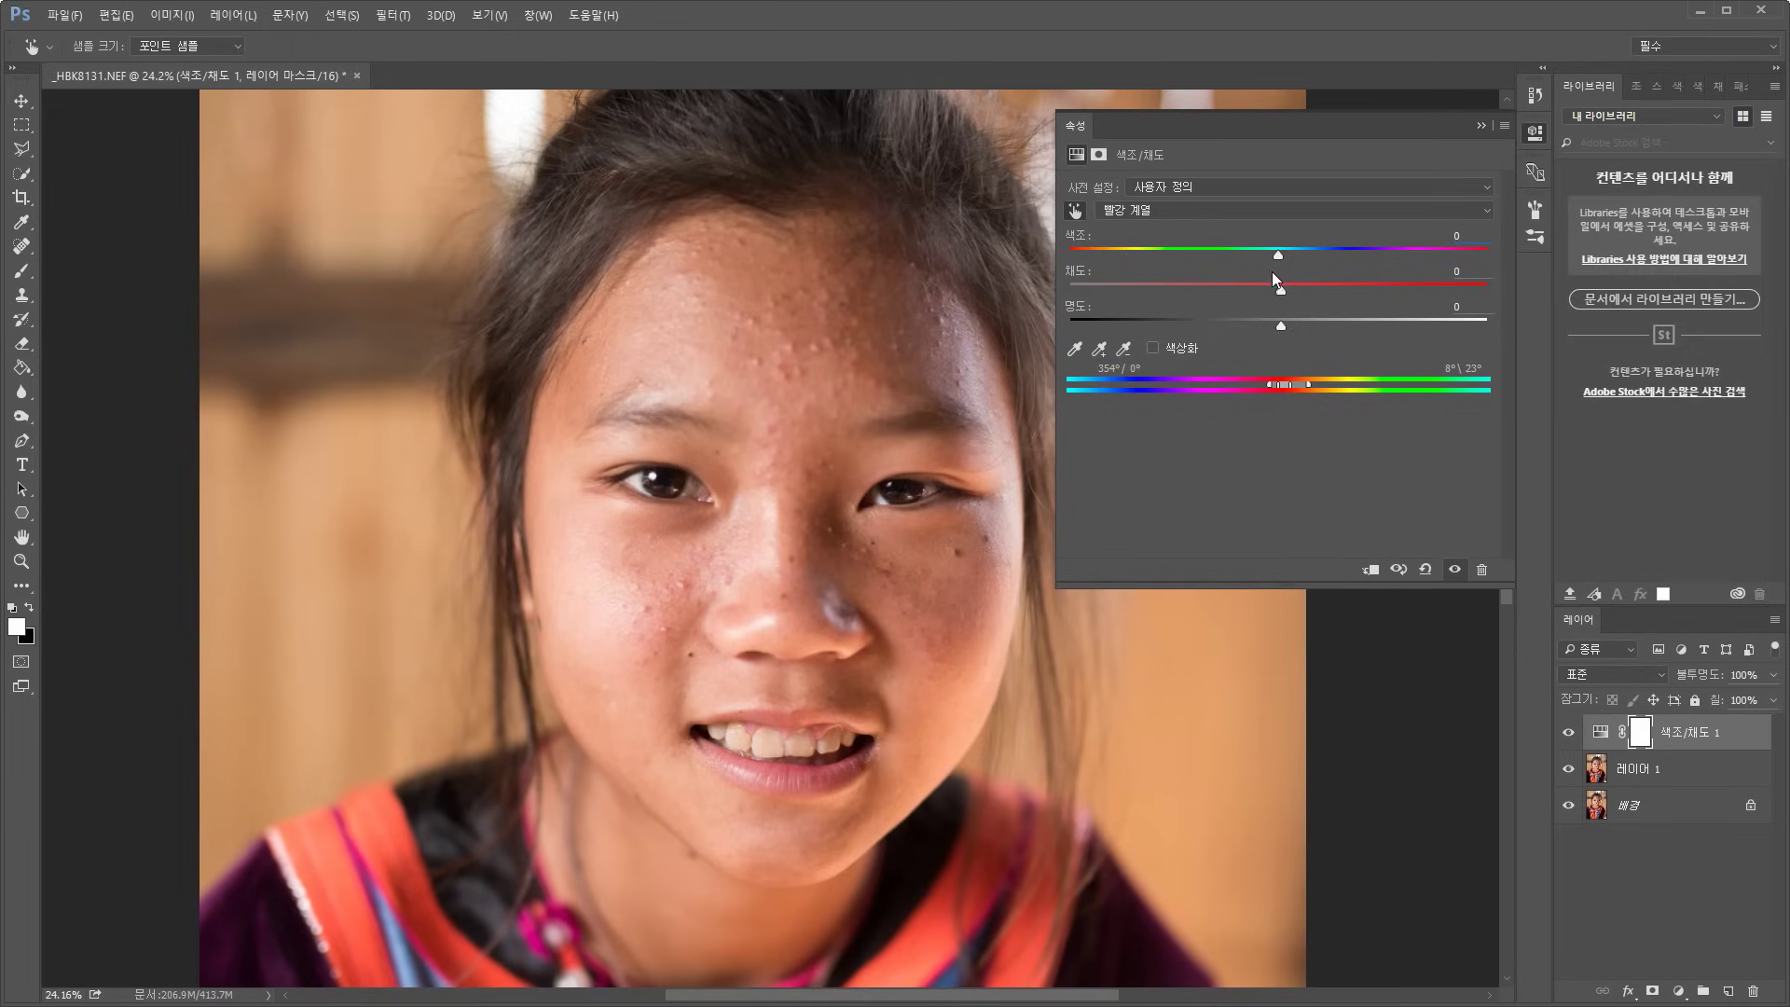
pyautogui.moveTo(1278, 253)
pyautogui.mouseDown()
pyautogui.moveTo(1306, 254)
pyautogui.moveTo(1108, 259)
pyautogui.moveTo(1210, 289)
pyautogui.moveTo(1292, 265)
pyautogui.mouseUp()
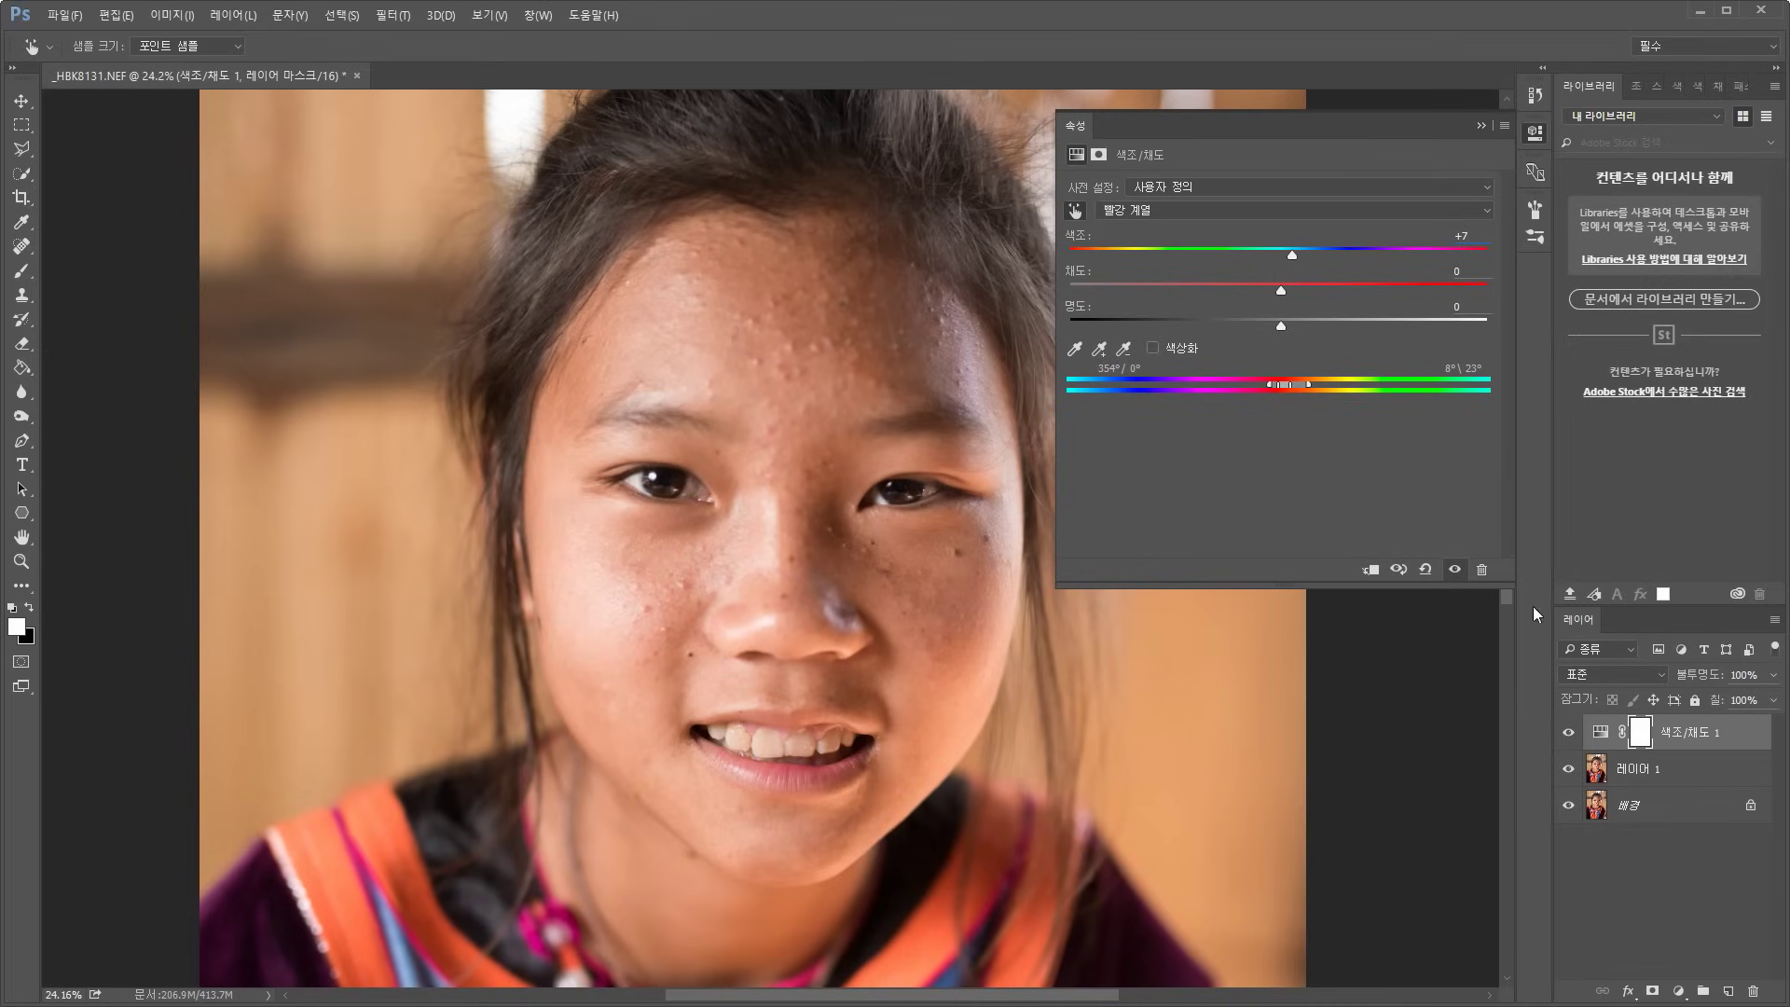
# Compare the face with and without the Hue/Saturation adjustment, both in close-up and in the wider view
pyautogui.click(1568, 735)
pyautogui.click(1568, 735)
pyautogui.click(1568, 737)
pyautogui.scroll(4, 801, 375)
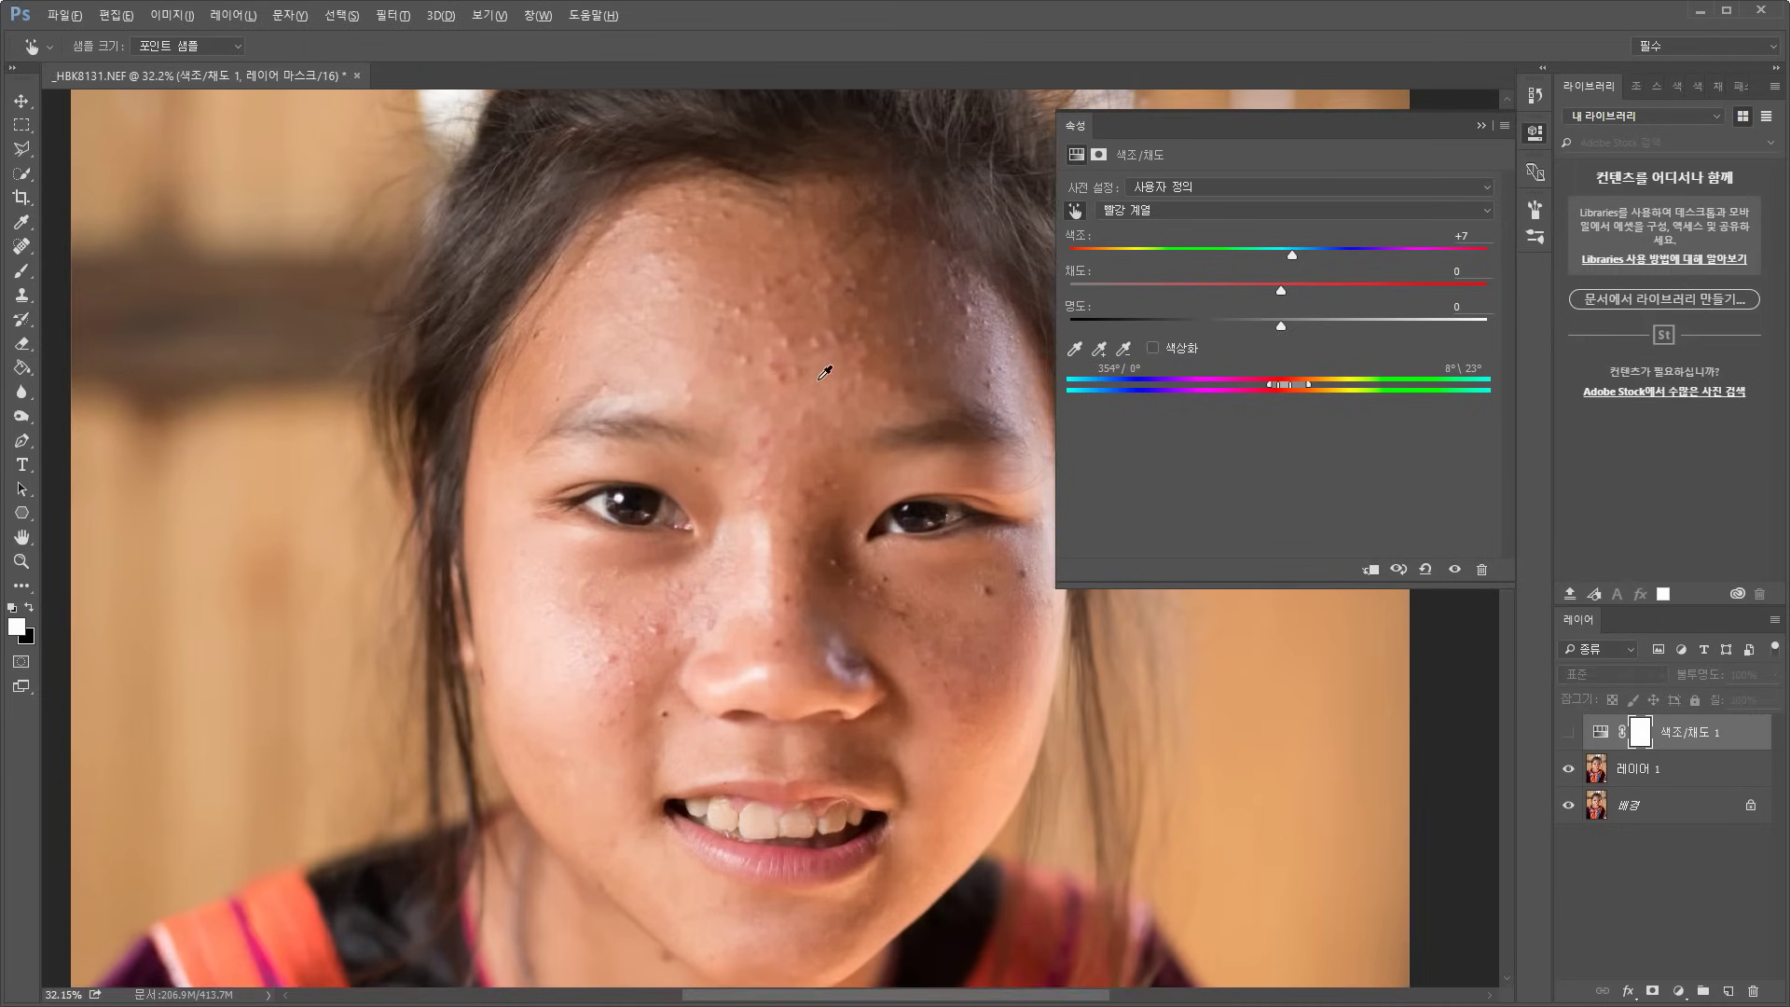
pyautogui.click(1569, 736)
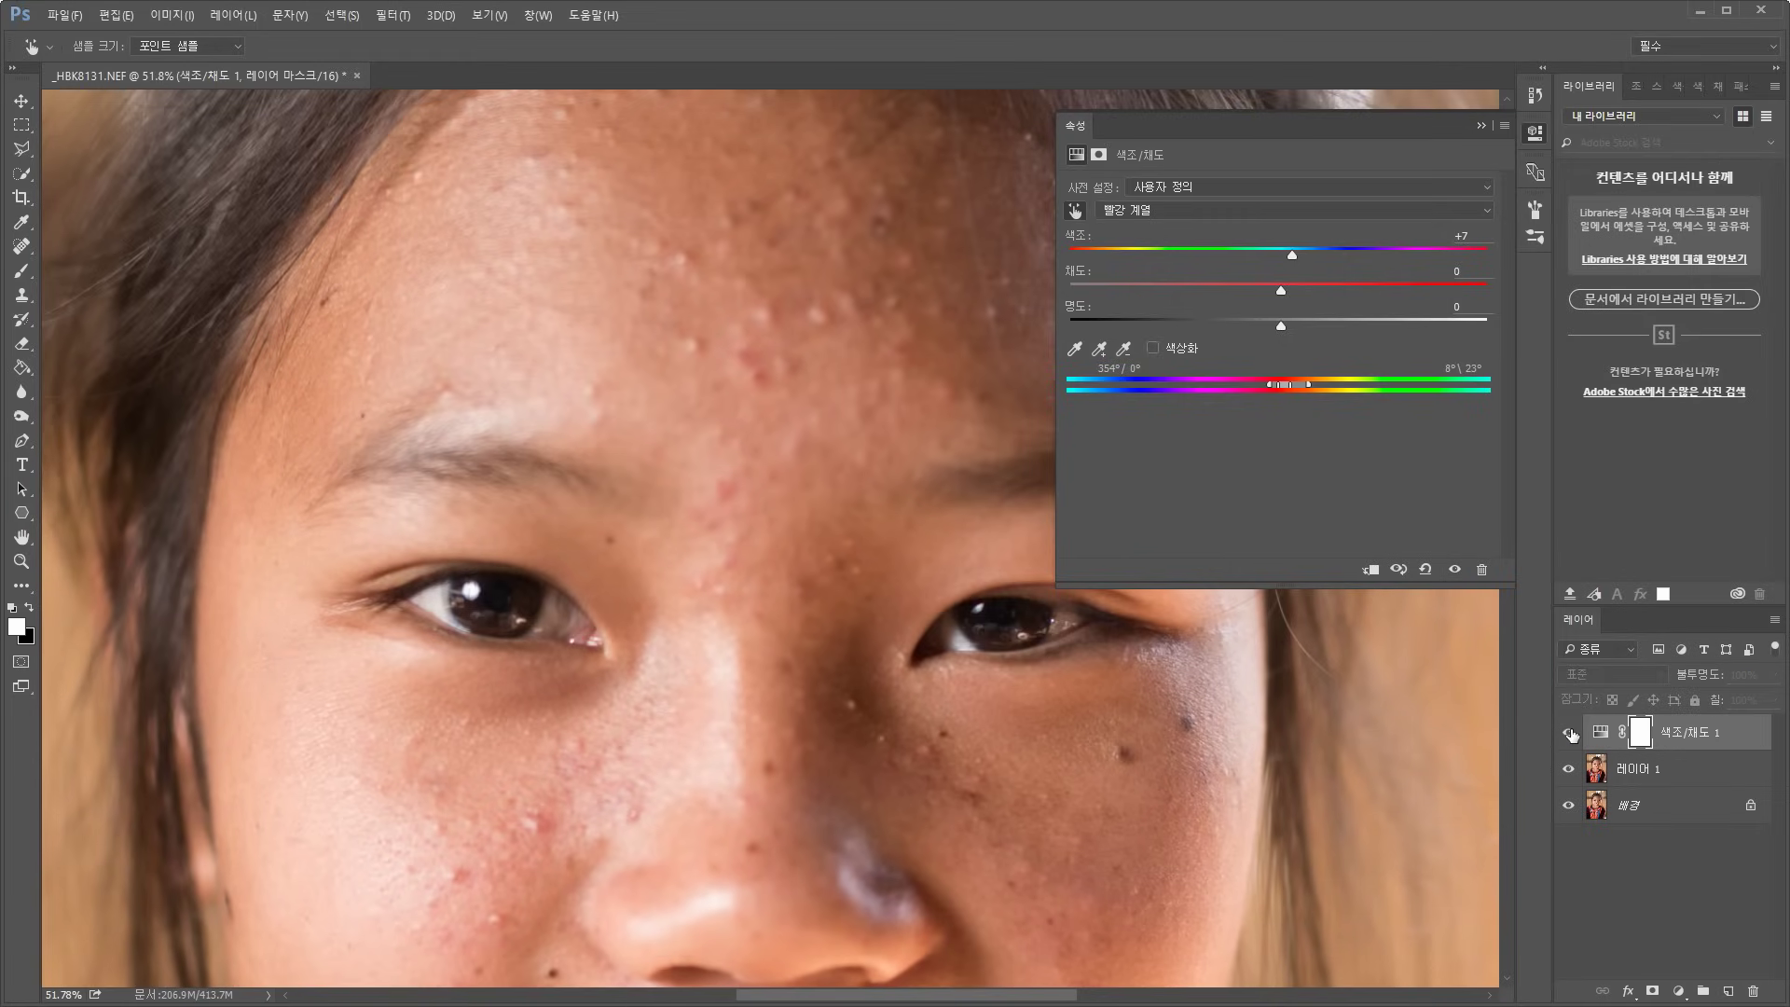
pyautogui.hotkey('ctrl', '0')
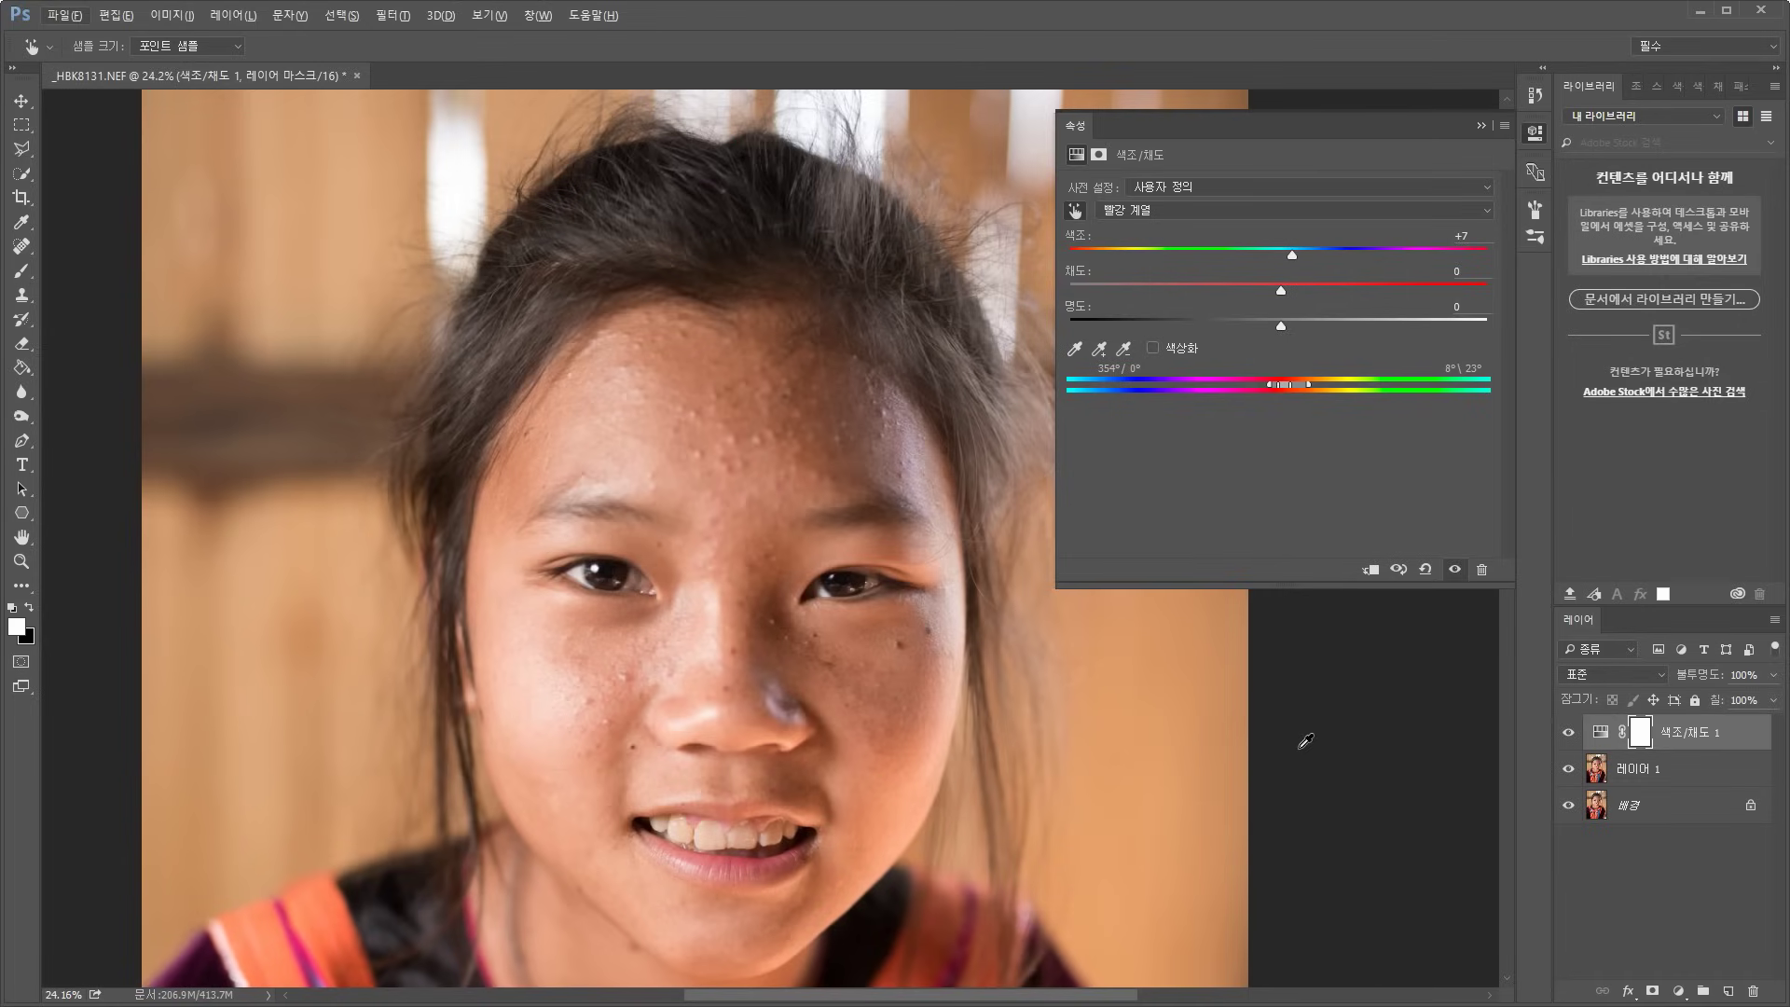
pyautogui.click(1568, 732)
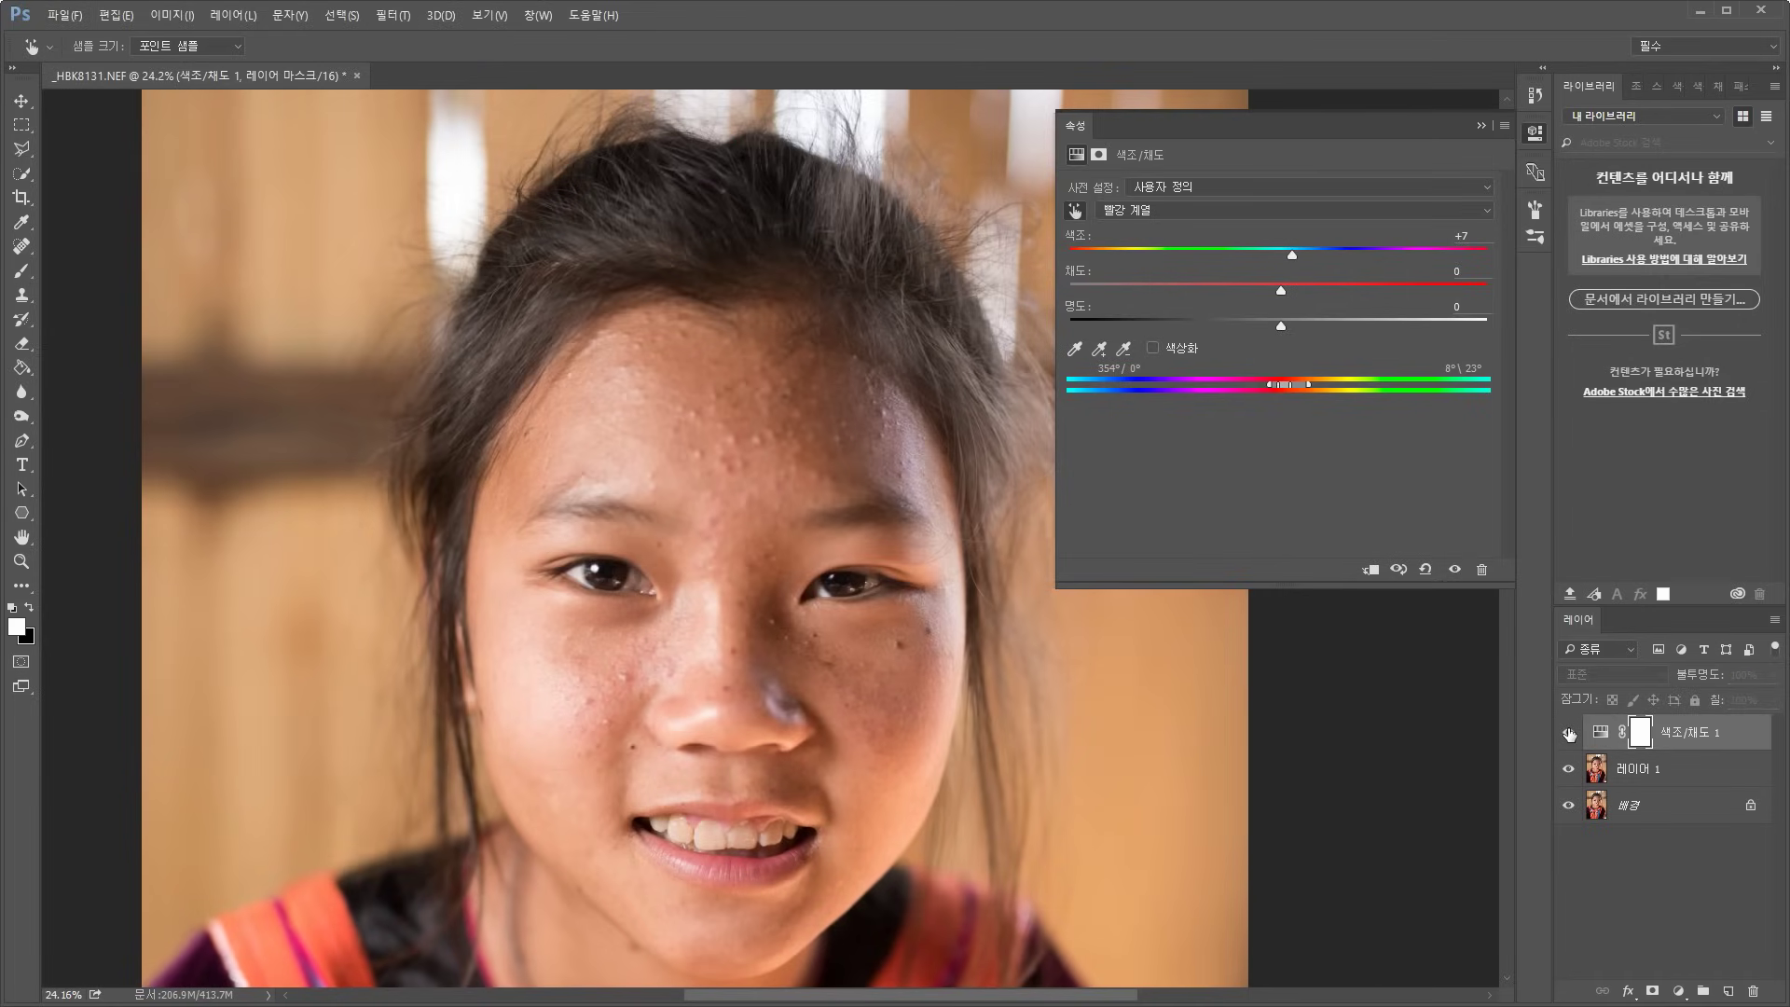
pyautogui.click(1568, 732)
pyautogui.click(1568, 732)
pyautogui.click(1568, 732)
pyautogui.click(1568, 732)
pyautogui.click(1570, 732)
pyautogui.click(1570, 732)
pyautogui.click(1570, 733)
pyautogui.click(1570, 732)
pyautogui.click(1568, 732)
# Fill the Hue/Saturation layer's mask with black to hide the adjustment, and narrow the properties area to uncover the portrait
pyautogui.click(1640, 732)
pyautogui.press('m')
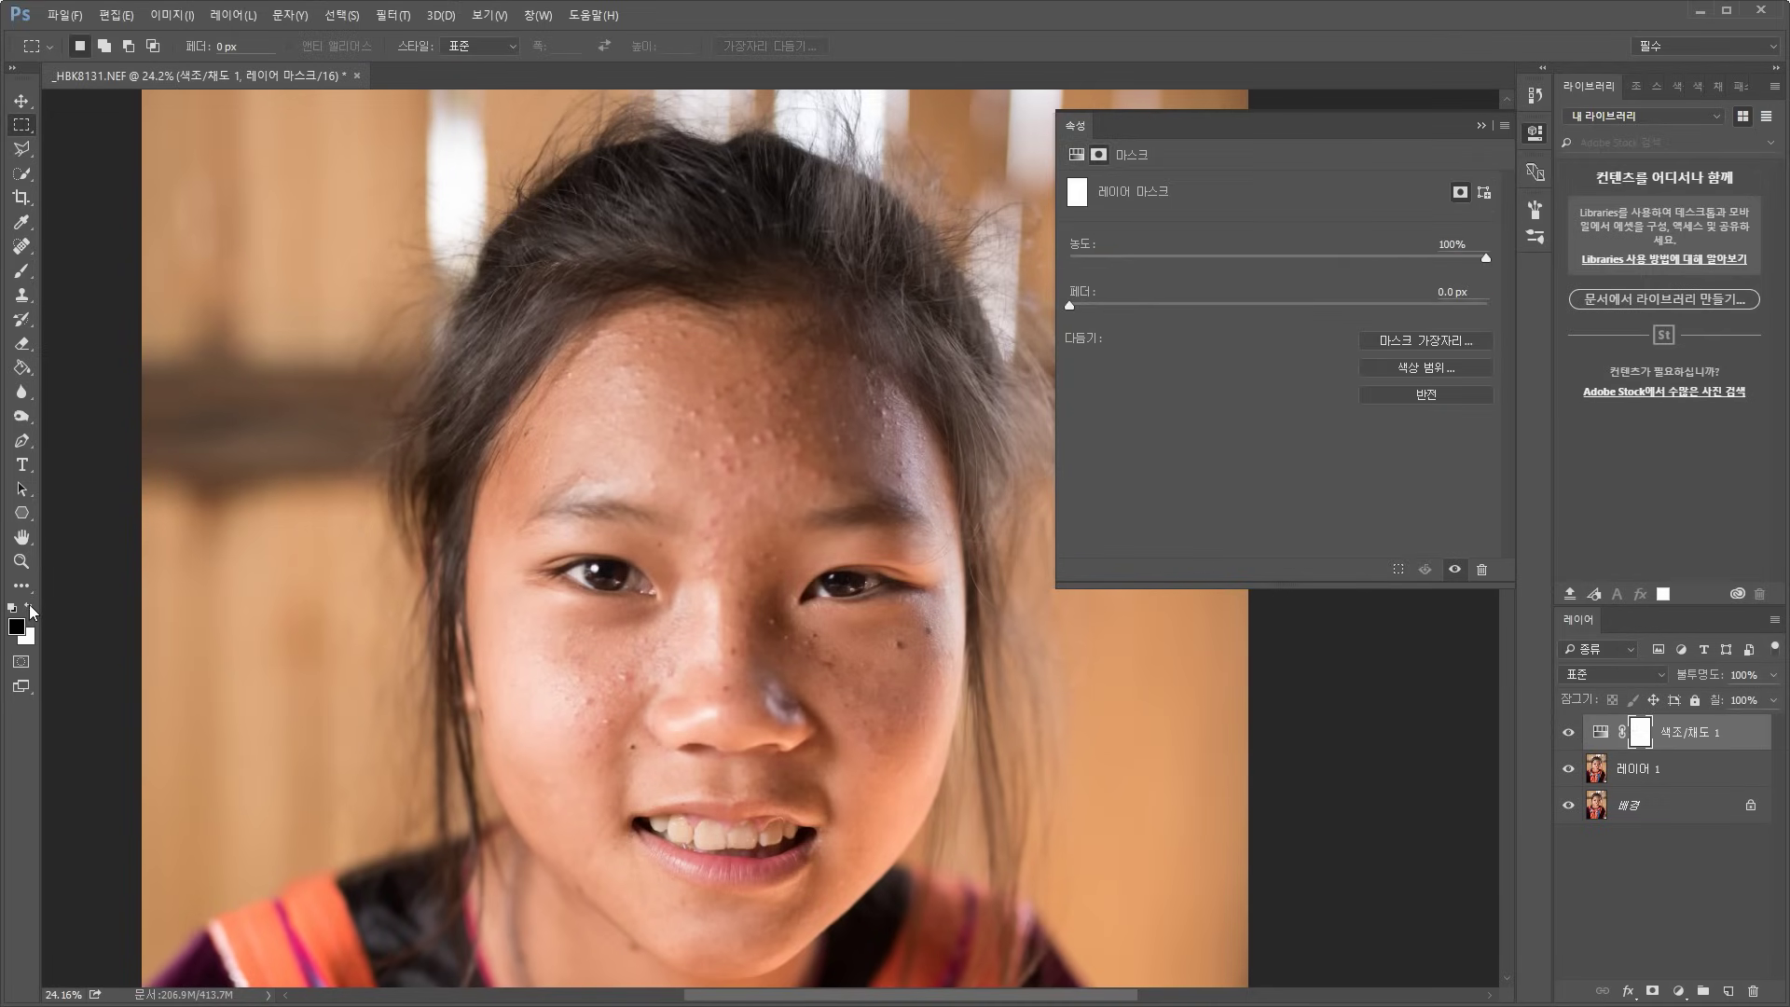
pyautogui.click(29, 607)
pyautogui.hotkey('alt', 'BackSpace')
pyautogui.moveTo(1053, 257); pyautogui.dragTo(1282, 256)
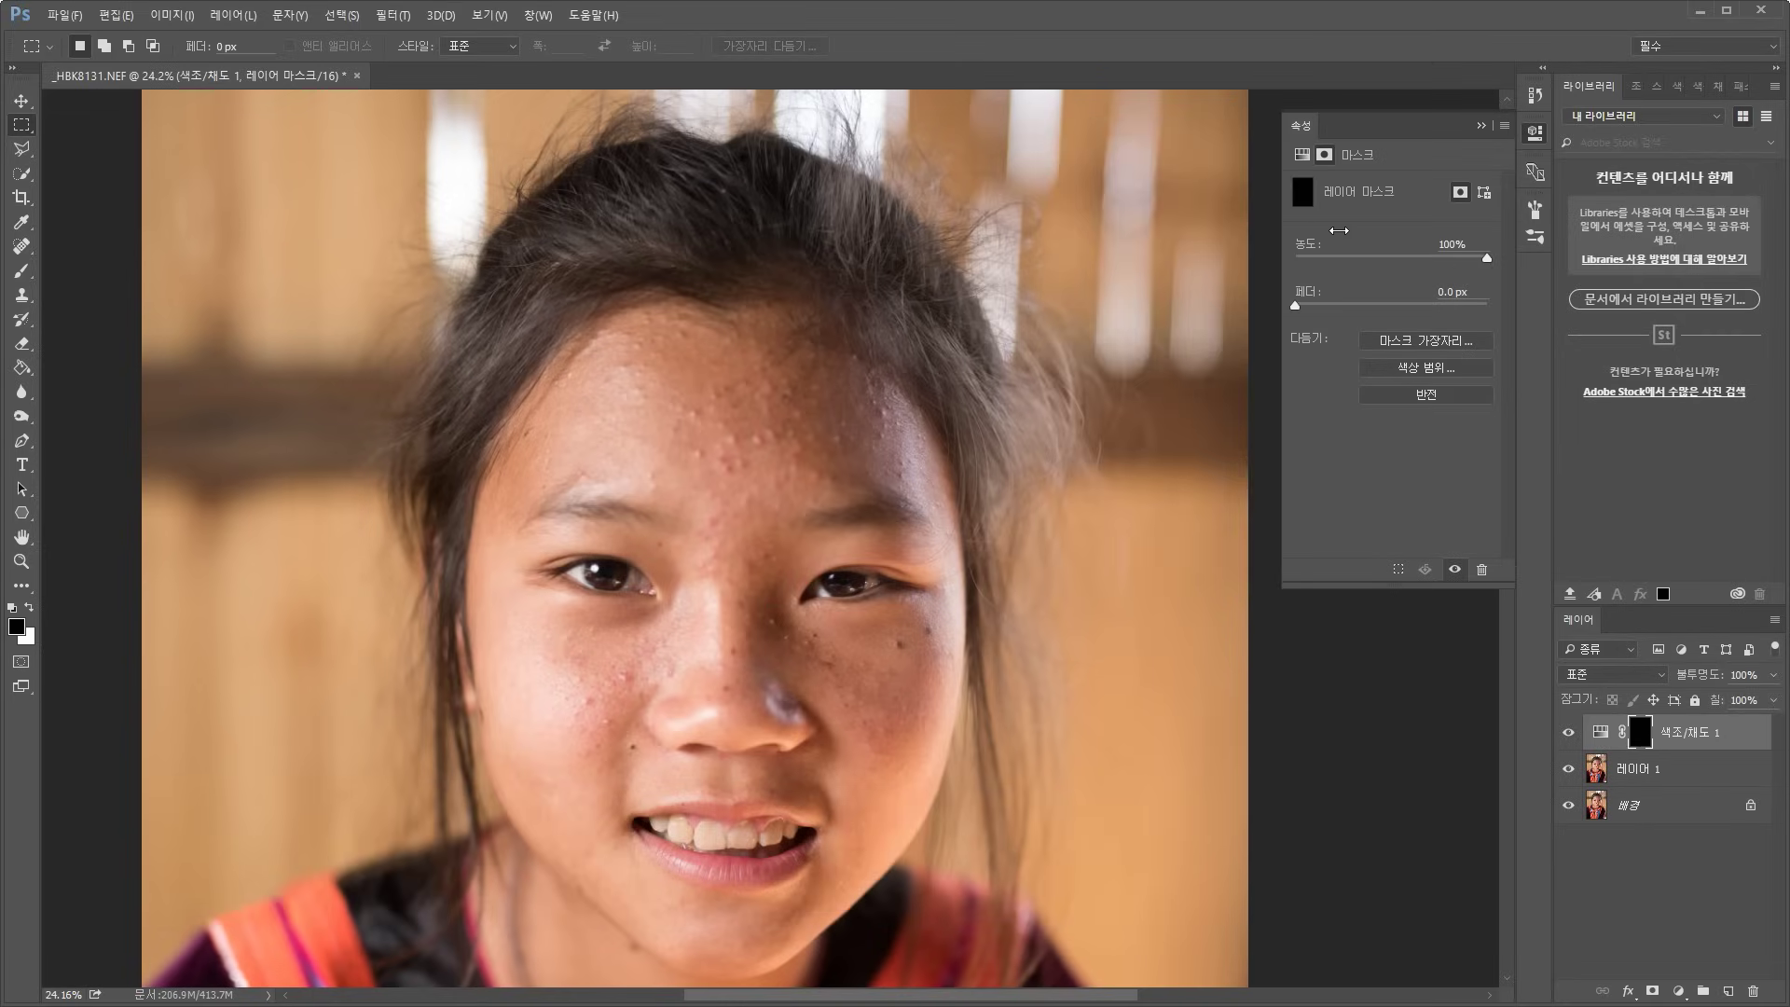
# Check the portrait with the fully masked Hue/Saturation layer switched on and off
pyautogui.click(1570, 733)
pyautogui.click(1569, 733)
pyautogui.click(1569, 732)
pyautogui.click(1601, 734)
pyautogui.click(1567, 734)
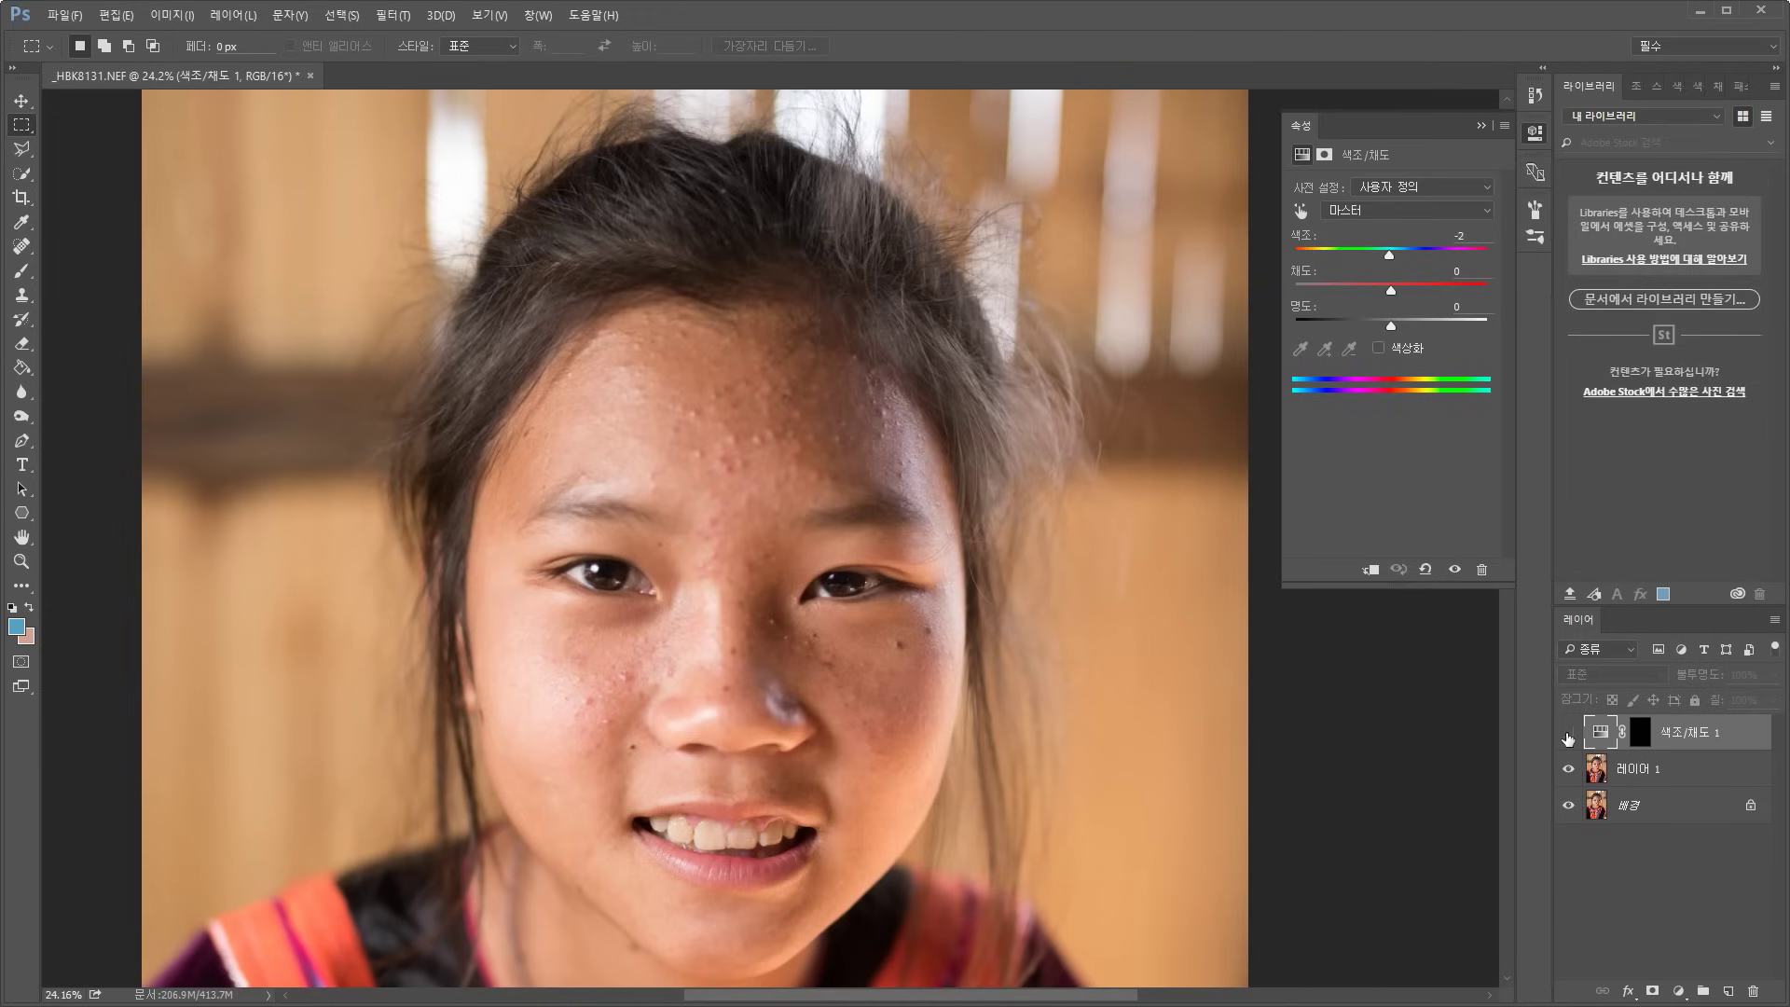
pyautogui.click(1568, 735)
pyautogui.click(1568, 735)
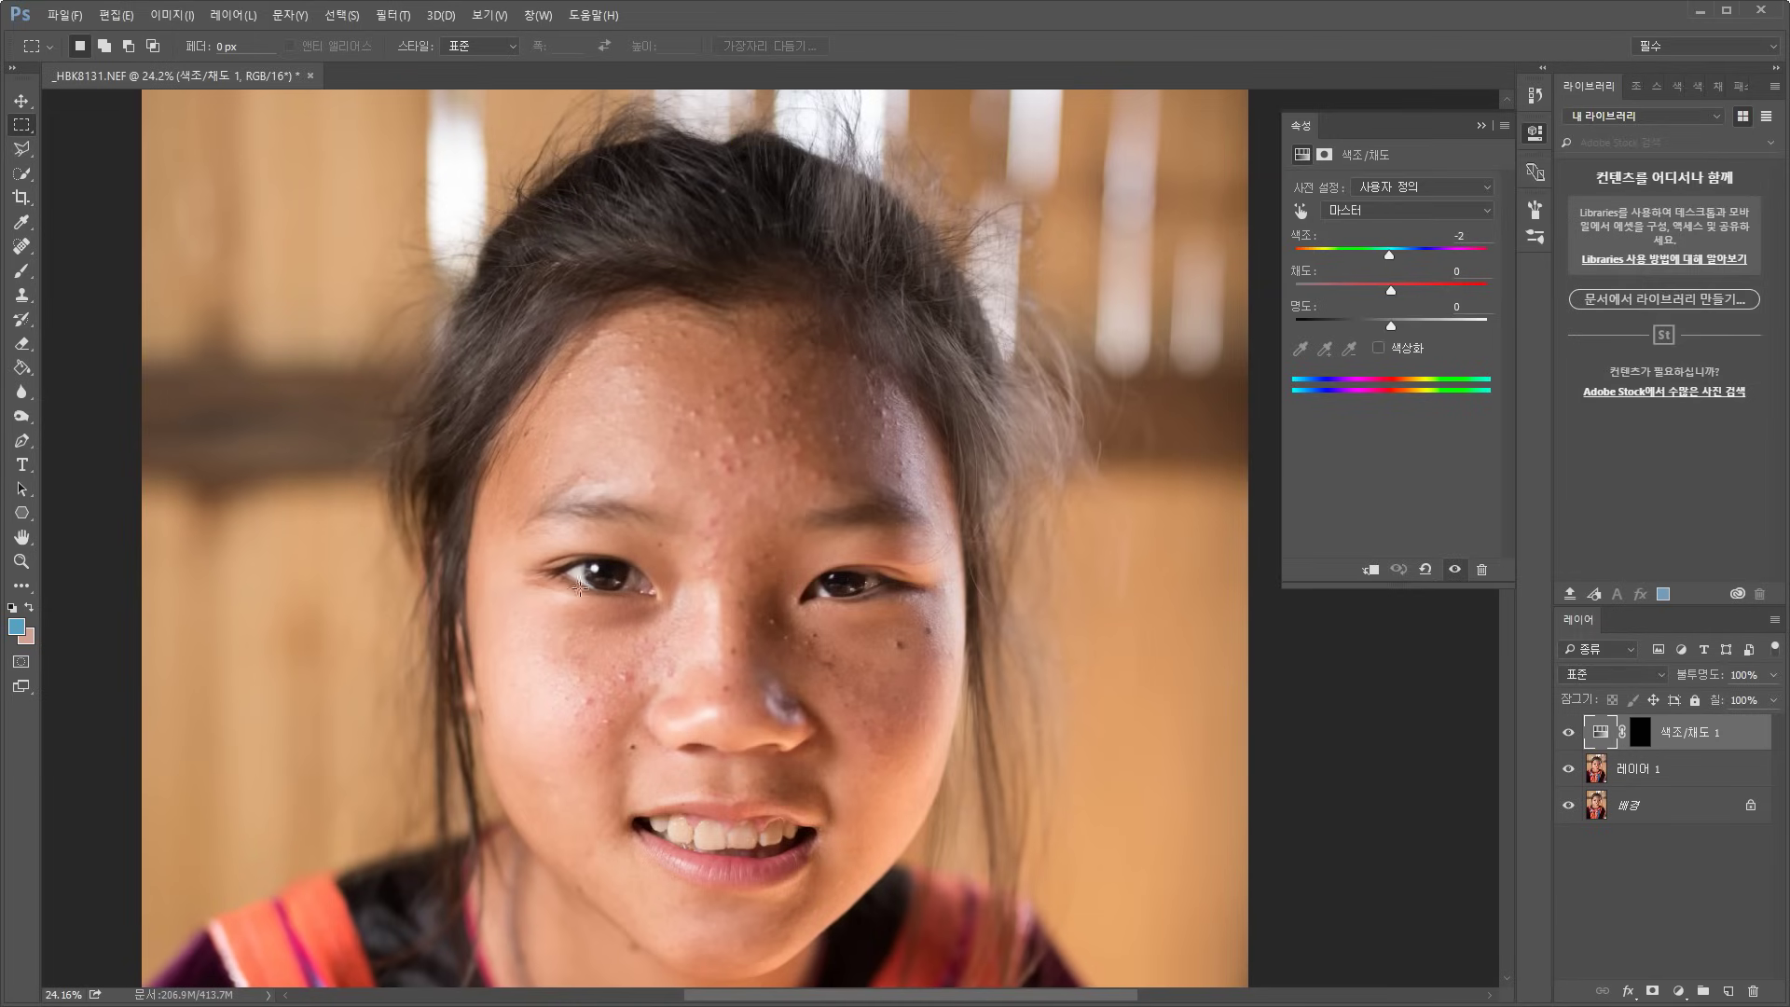
# Paint white on the adjustment's mask over the central forehead blemishes with a size 300 brush at 23% opacity
pyautogui.press('d')
pyautogui.click(1641, 732)
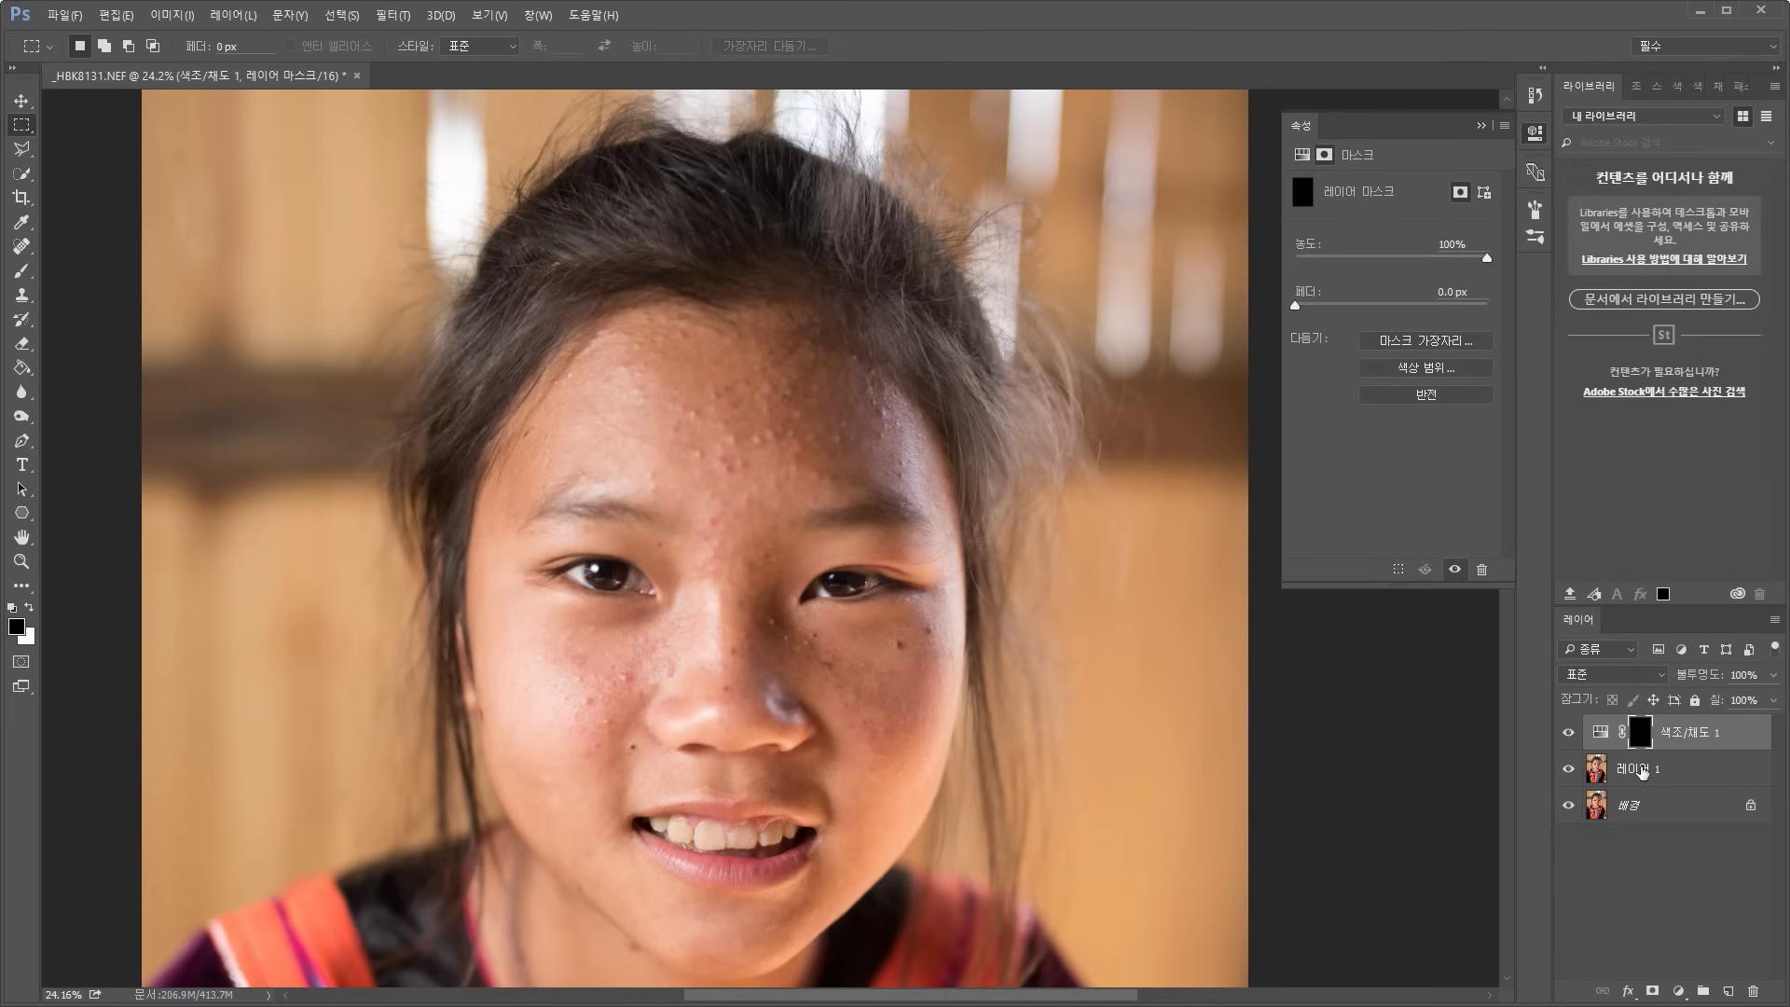
pyautogui.click(22, 270)
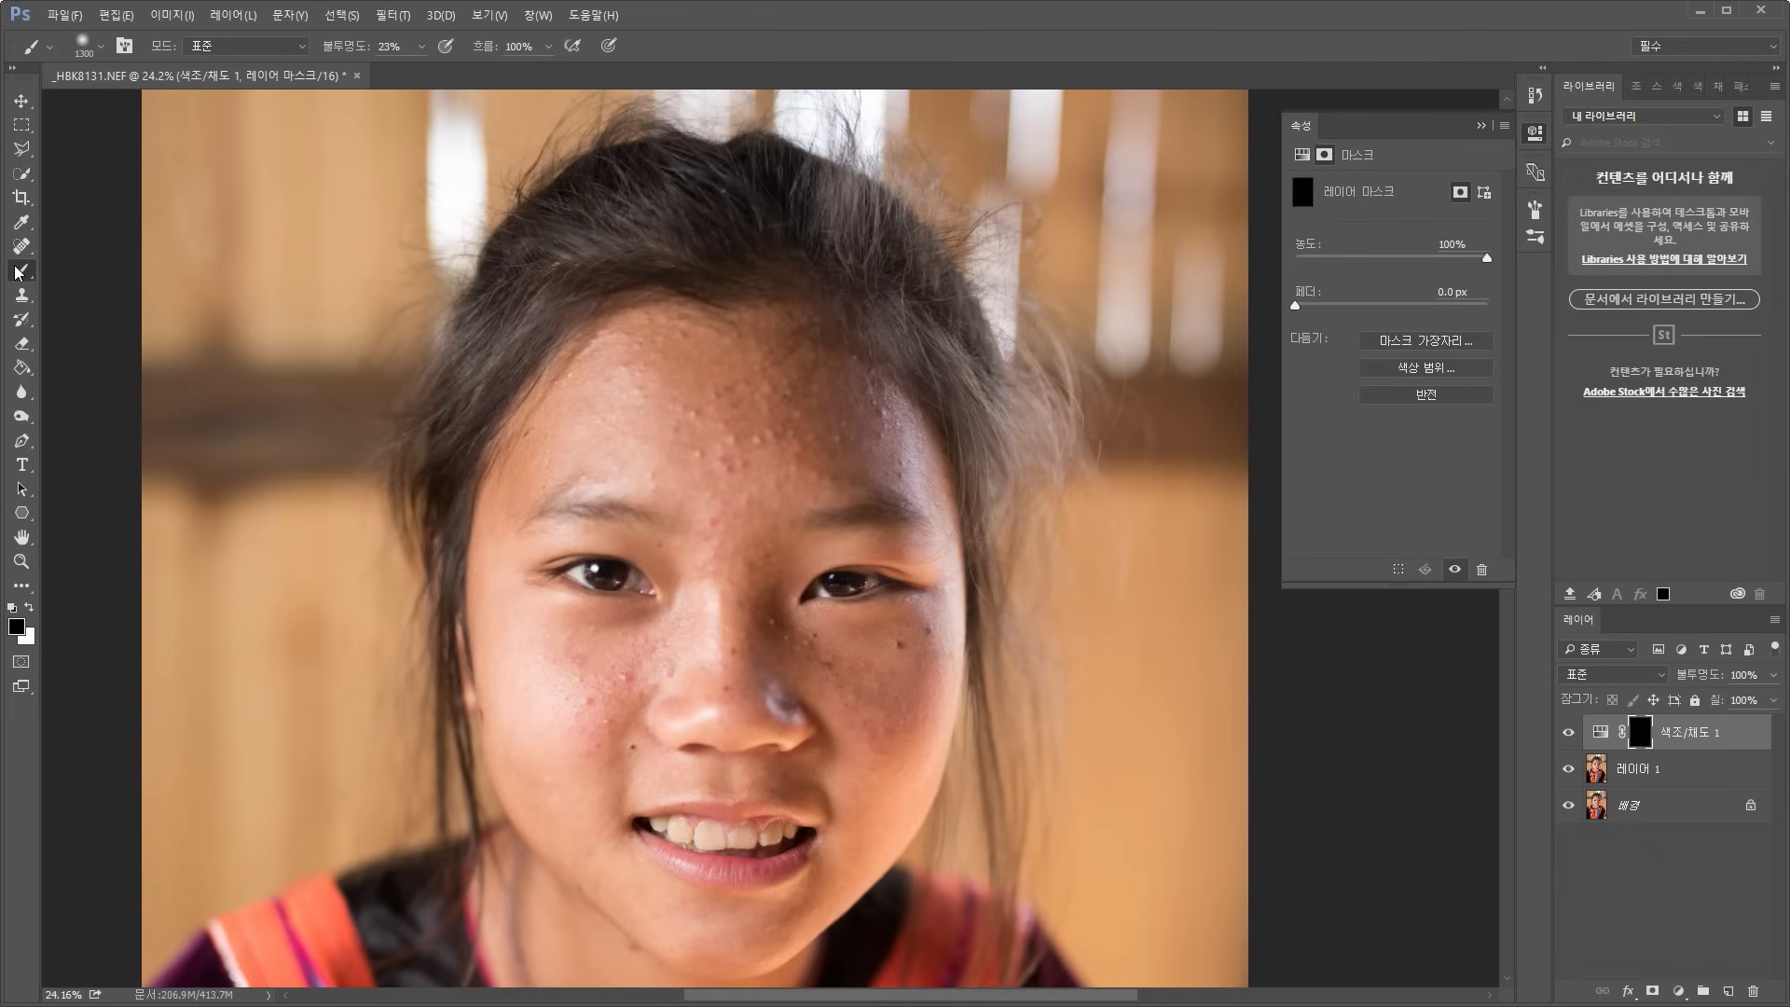
pyautogui.click(28, 607)
pyautogui.press('[')
pyautogui.press('[')
pyautogui.press('[')
pyautogui.press('[')
pyautogui.press('[')
pyautogui.press('[')
pyautogui.press('[')
pyautogui.press('[')
pyautogui.press('[')
pyautogui.press('[')
pyautogui.moveTo(703, 447)
pyautogui.mouseDown()
pyautogui.moveTo(736, 485)
pyautogui.moveTo(739, 466)
pyautogui.mouseUp()
# Raise the brush opacity to 100% and paint white on the mask over the forehead, nose bridge and both cheeks
pyautogui.click(421, 46)
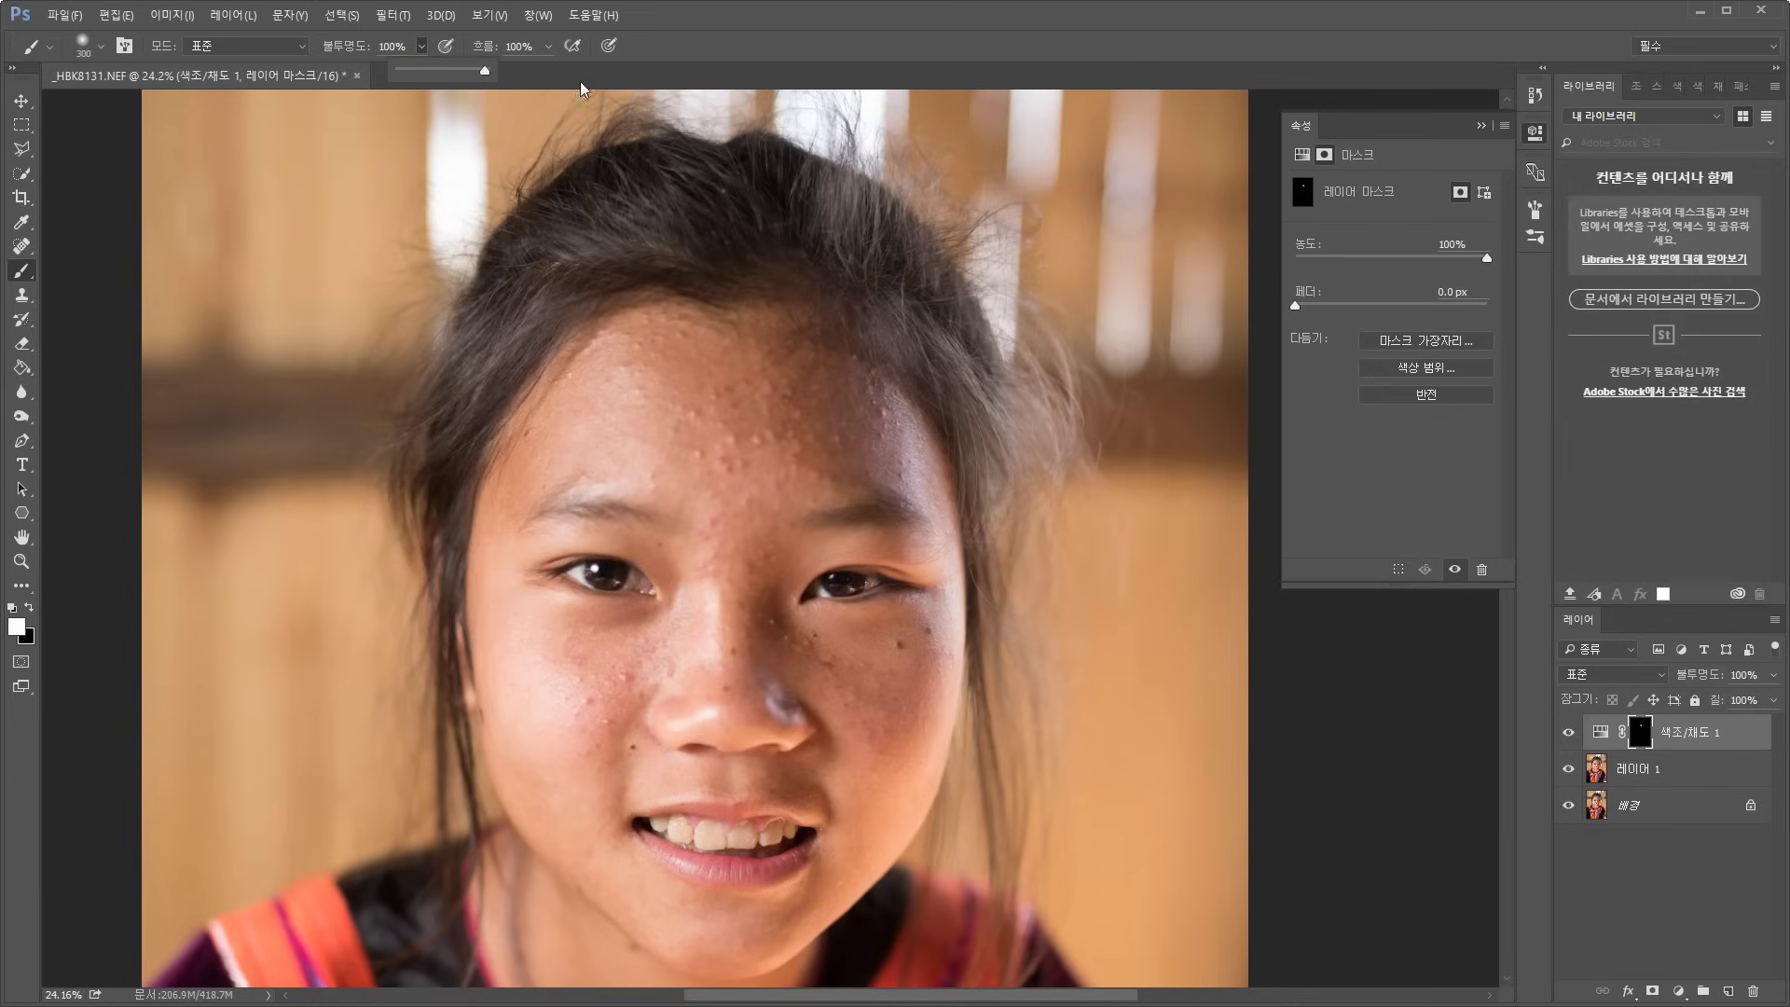
pyautogui.moveTo(418, 71); pyautogui.dragTo(554, 140)
pyautogui.click(730, 487)
pyautogui.moveTo(741, 501); pyautogui.dragTo(723, 543)
pyautogui.moveTo(606, 708)
pyautogui.mouseDown()
pyautogui.moveTo(600, 687)
pyautogui.moveTo(611, 743)
pyautogui.moveTo(560, 650)
pyautogui.moveTo(646, 627)
pyautogui.mouseUp()
pyautogui.moveTo(850, 673)
pyautogui.mouseDown()
pyautogui.moveTo(806, 650)
pyautogui.moveTo(904, 707)
pyautogui.moveTo(906, 688)
pyautogui.moveTo(745, 610)
pyautogui.mouseUp()
pyautogui.moveTo(796, 465)
pyautogui.mouseDown()
pyautogui.moveTo(785, 505)
pyautogui.moveTo(808, 488)
pyautogui.moveTo(798, 445)
pyautogui.moveTo(762, 520)
pyautogui.moveTo(713, 448)
pyautogui.mouseUp()
pyautogui.moveTo(706, 377); pyautogui.dragTo(788, 404)
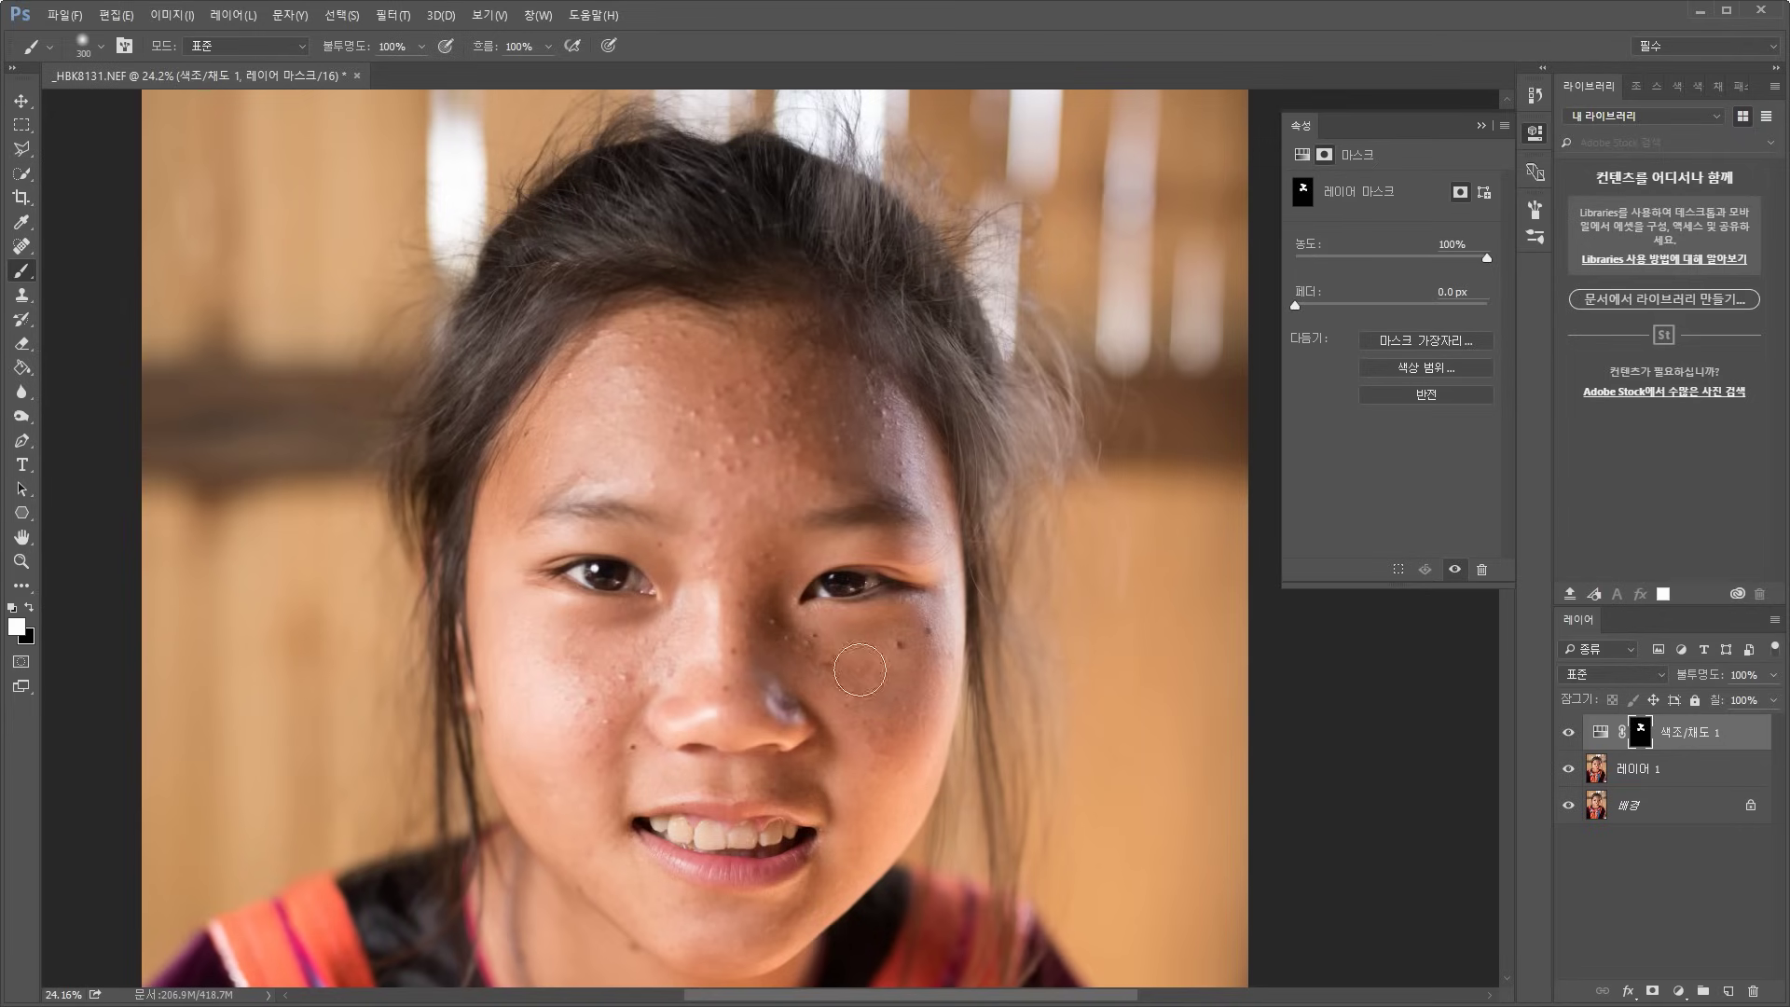
# Remove the raised spots on the image-left cheek beside the nose on the duplicate layer with a size 100 Spot Healing Brush
pyautogui.scroll(-2, 889, 542)
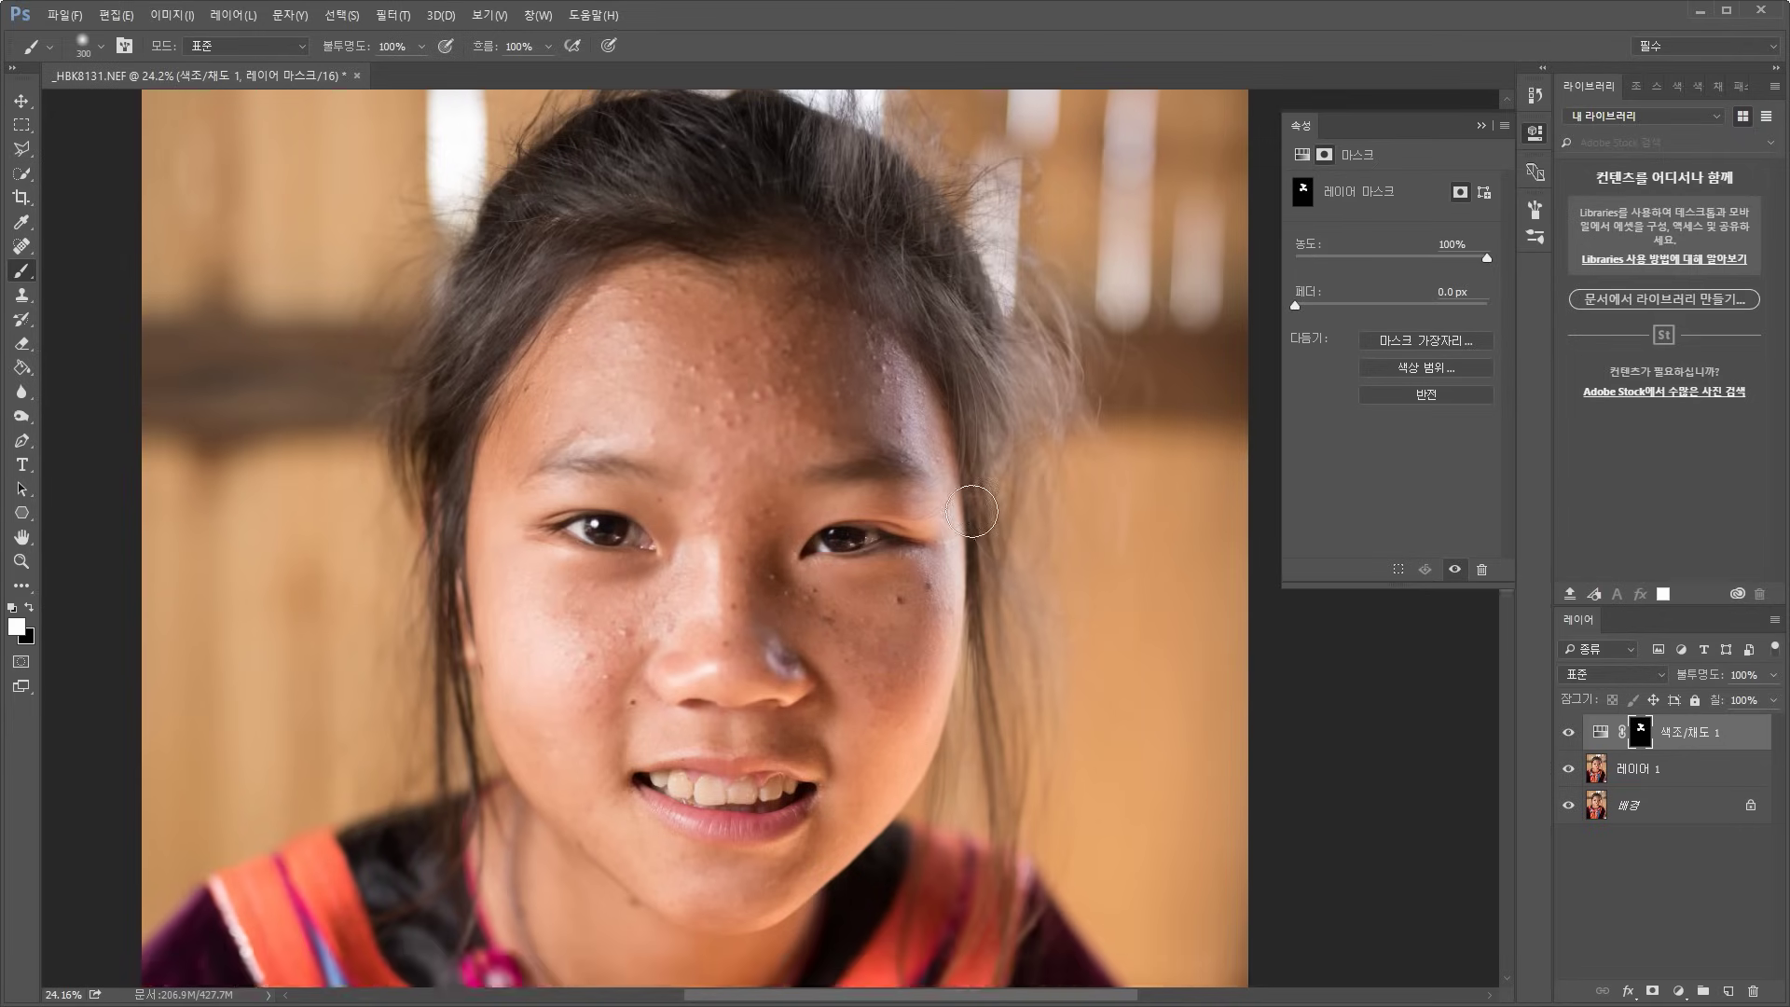
pyautogui.click(1677, 774)
pyautogui.scroll(5, 653, 598)
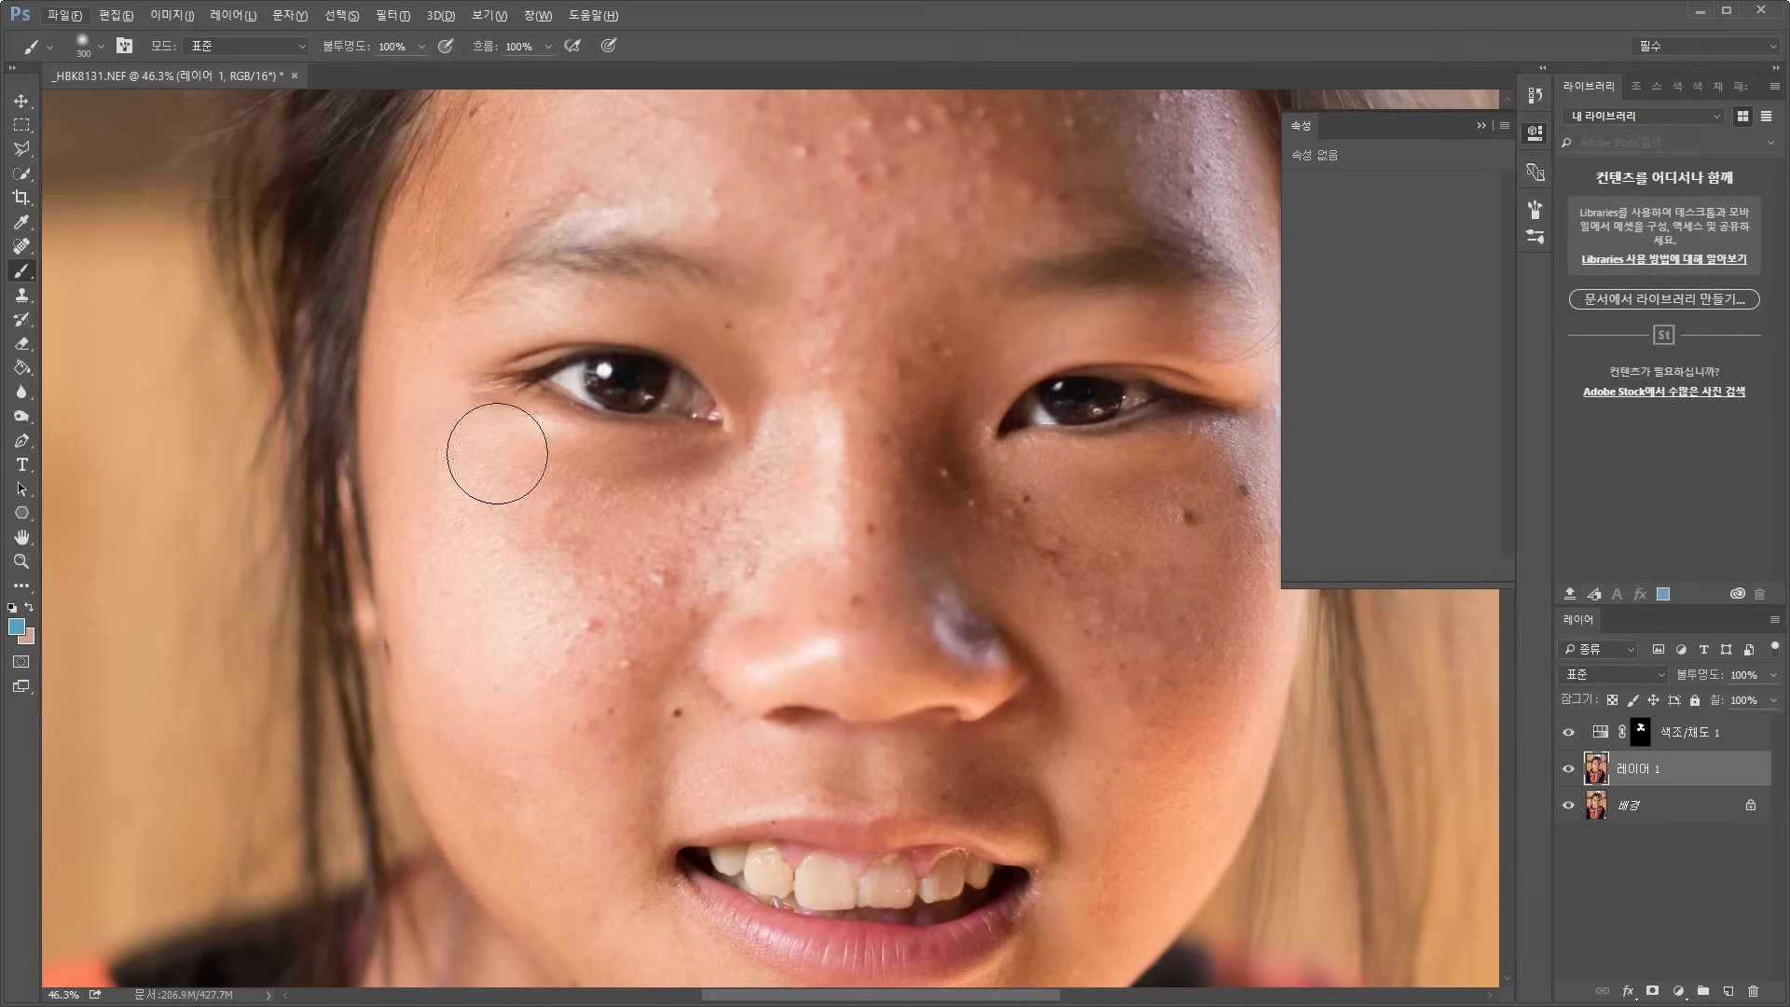
pyautogui.click(14, 248)
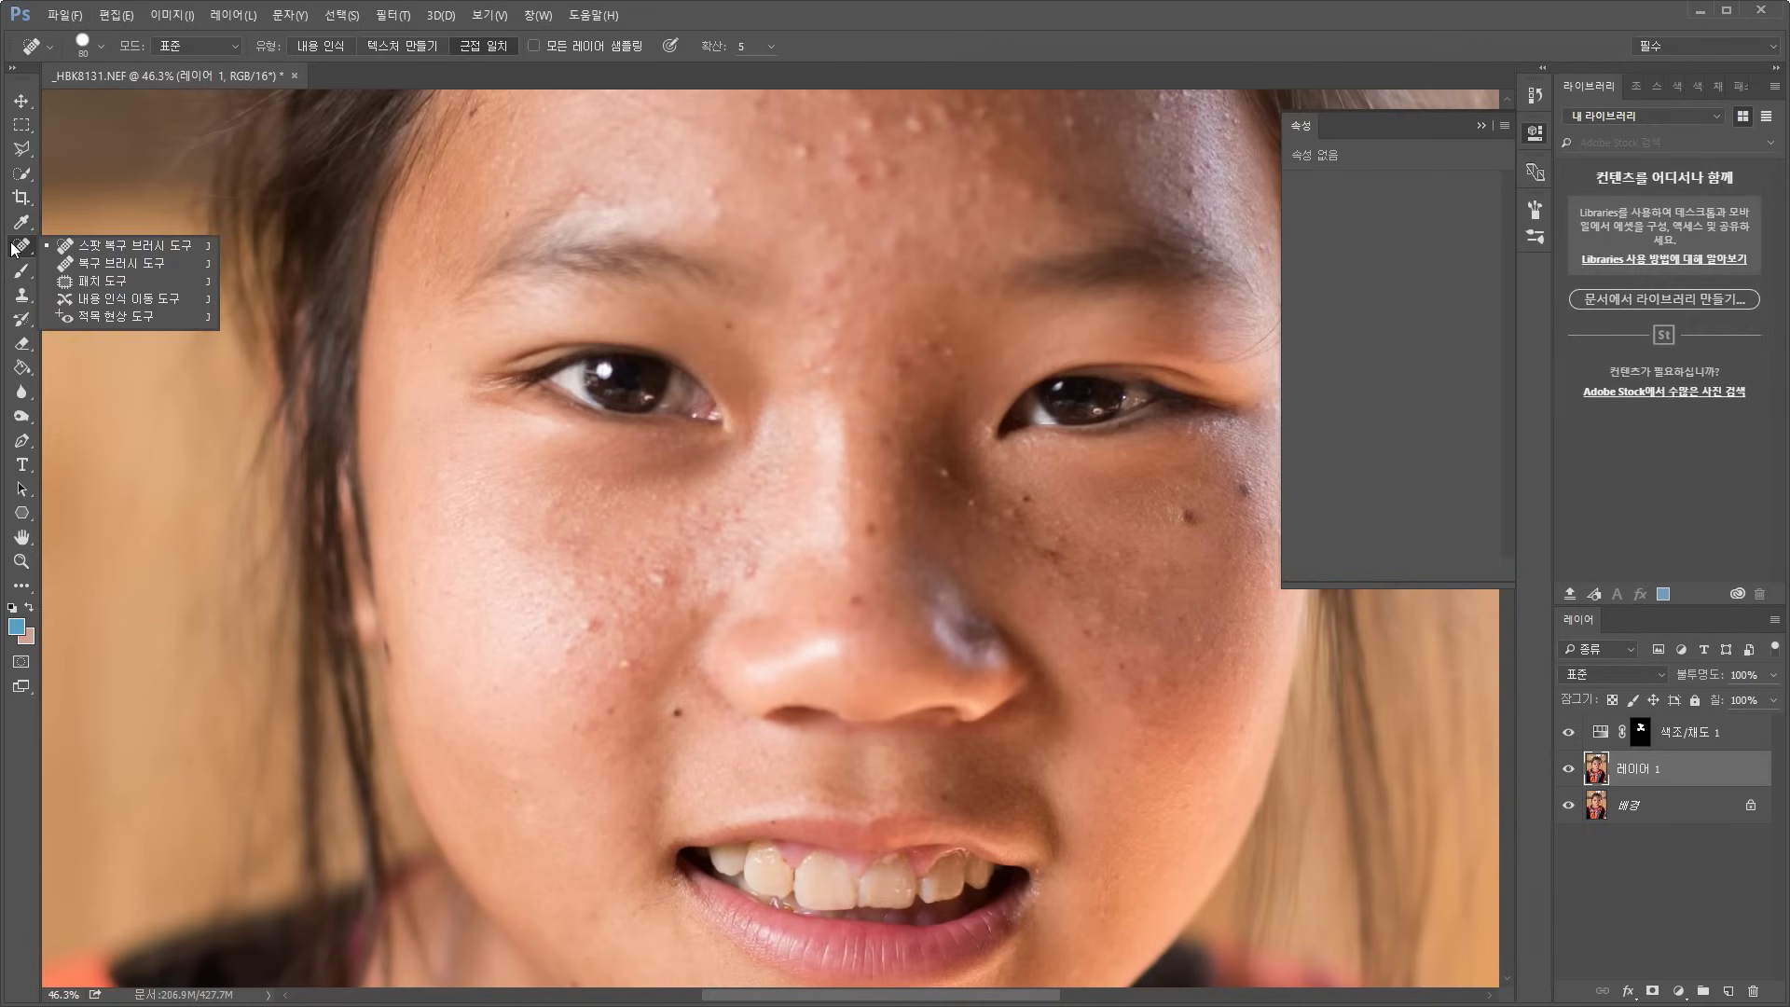
pyautogui.click(120, 243)
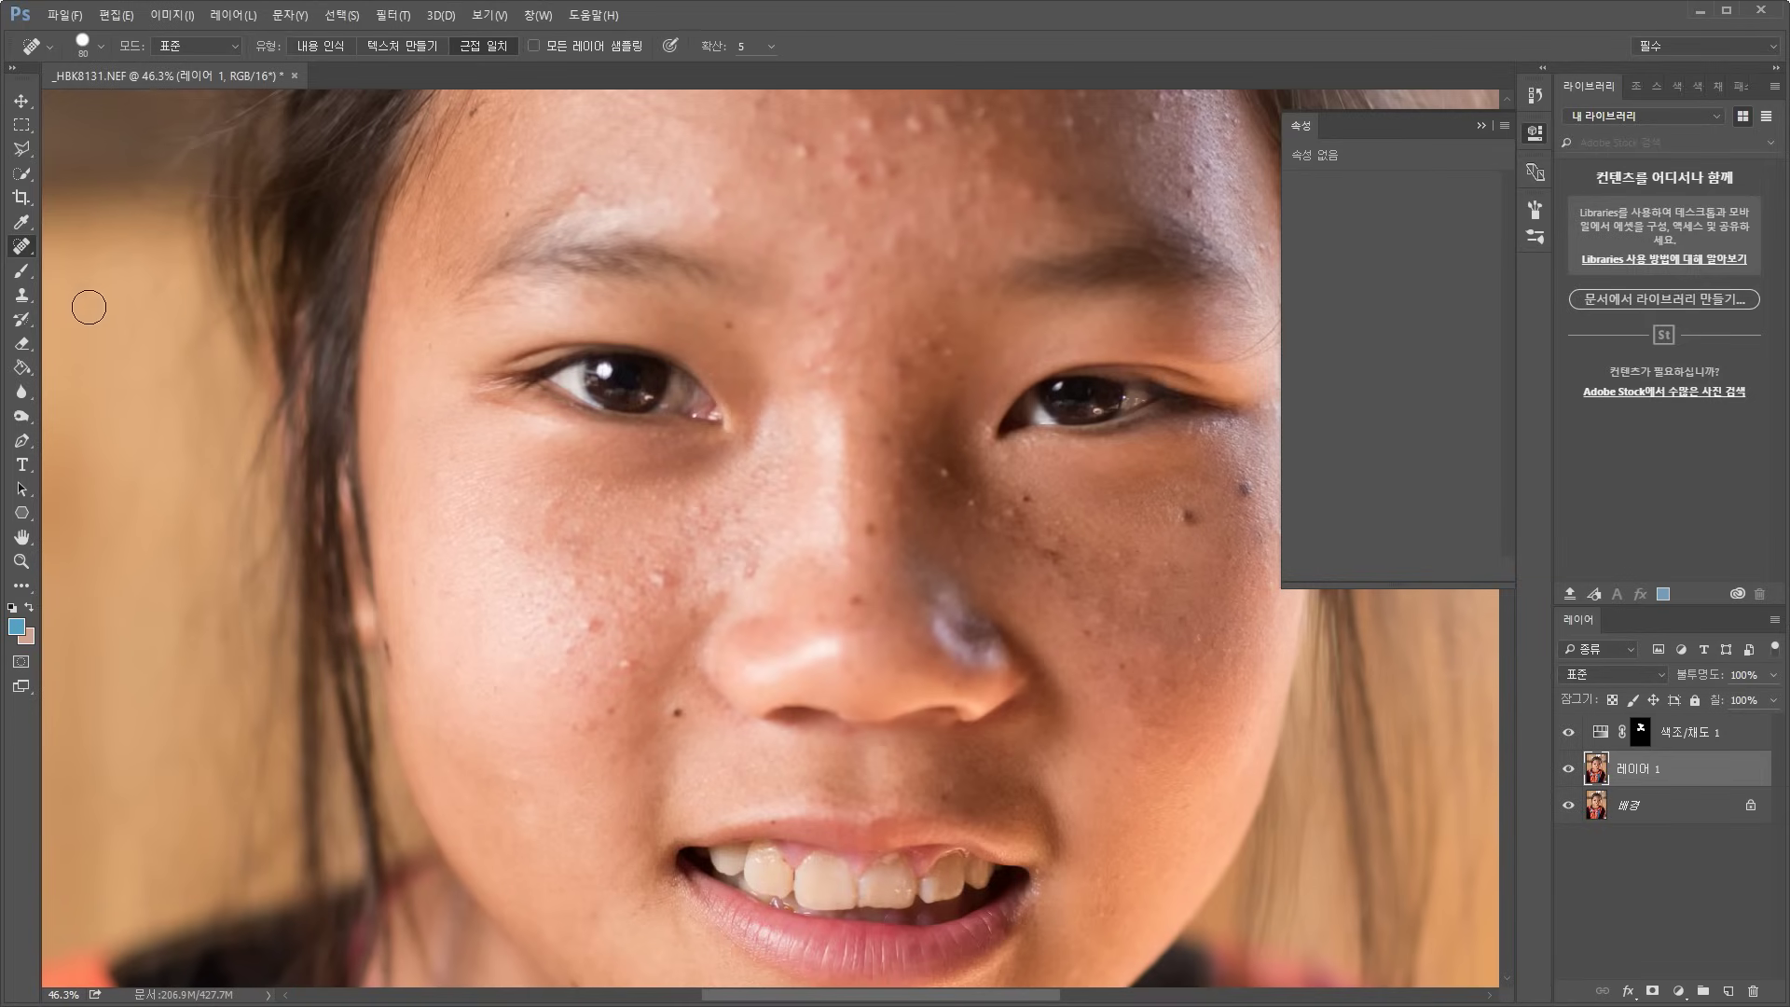
pyautogui.click(26, 249)
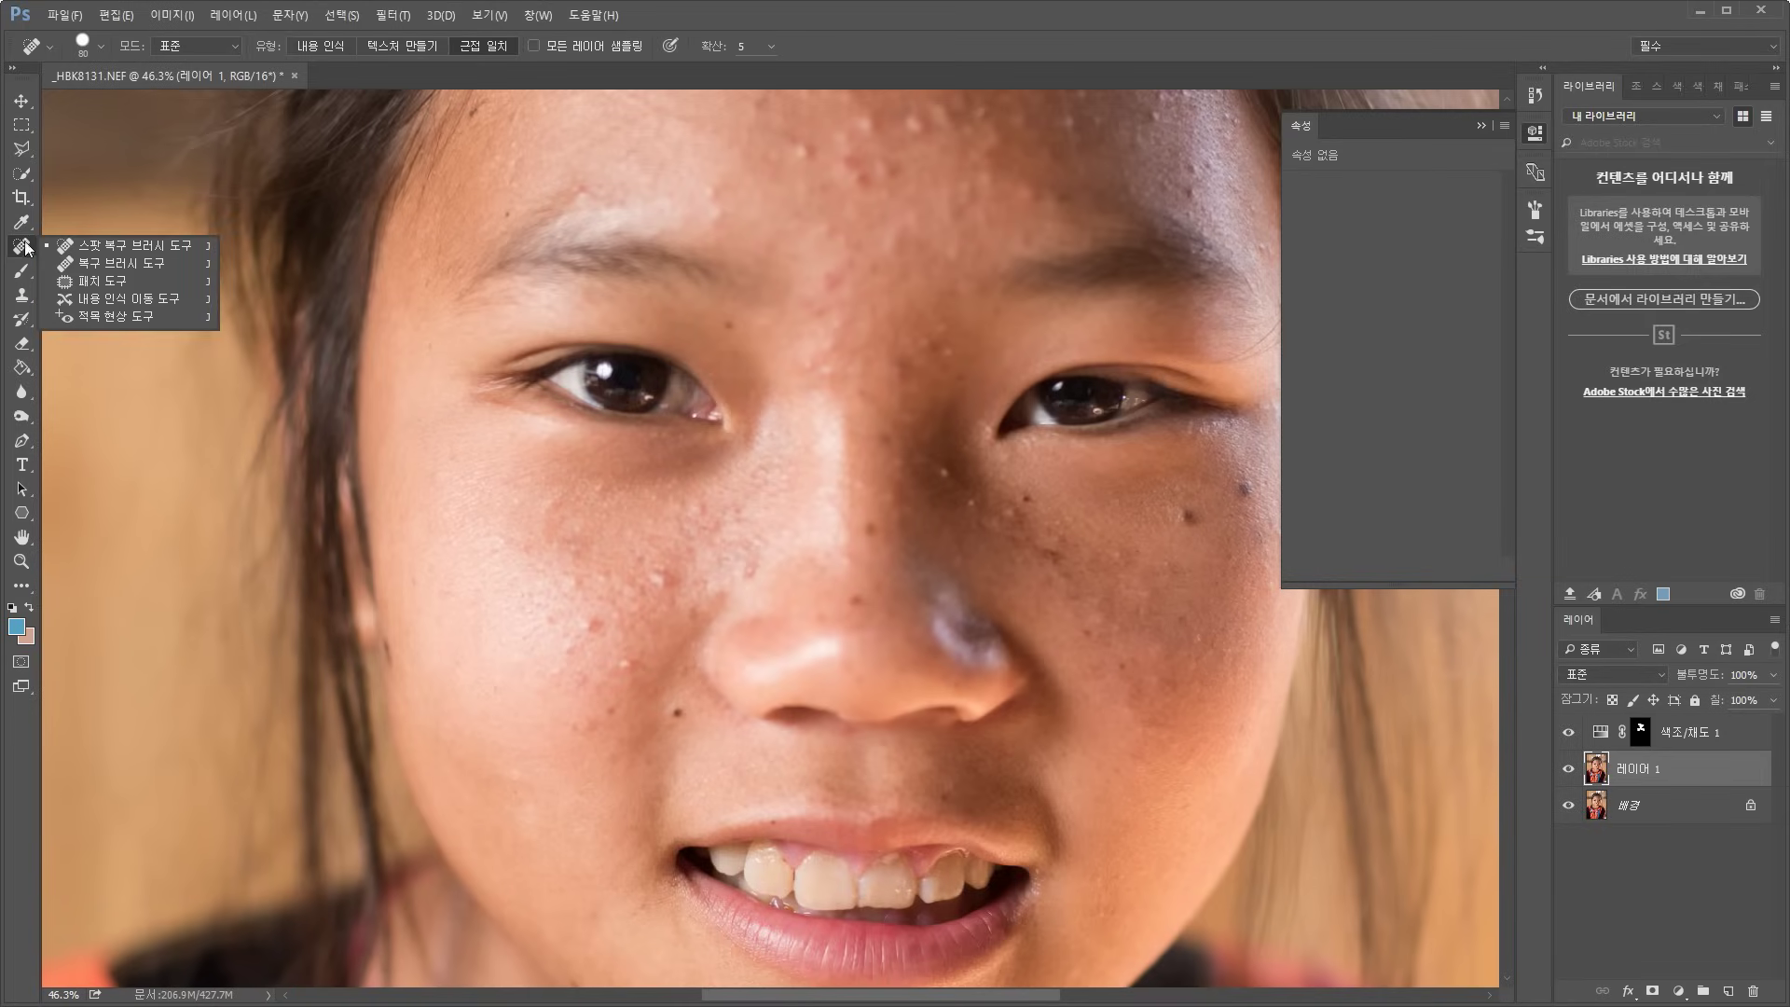
pyautogui.click(26, 248)
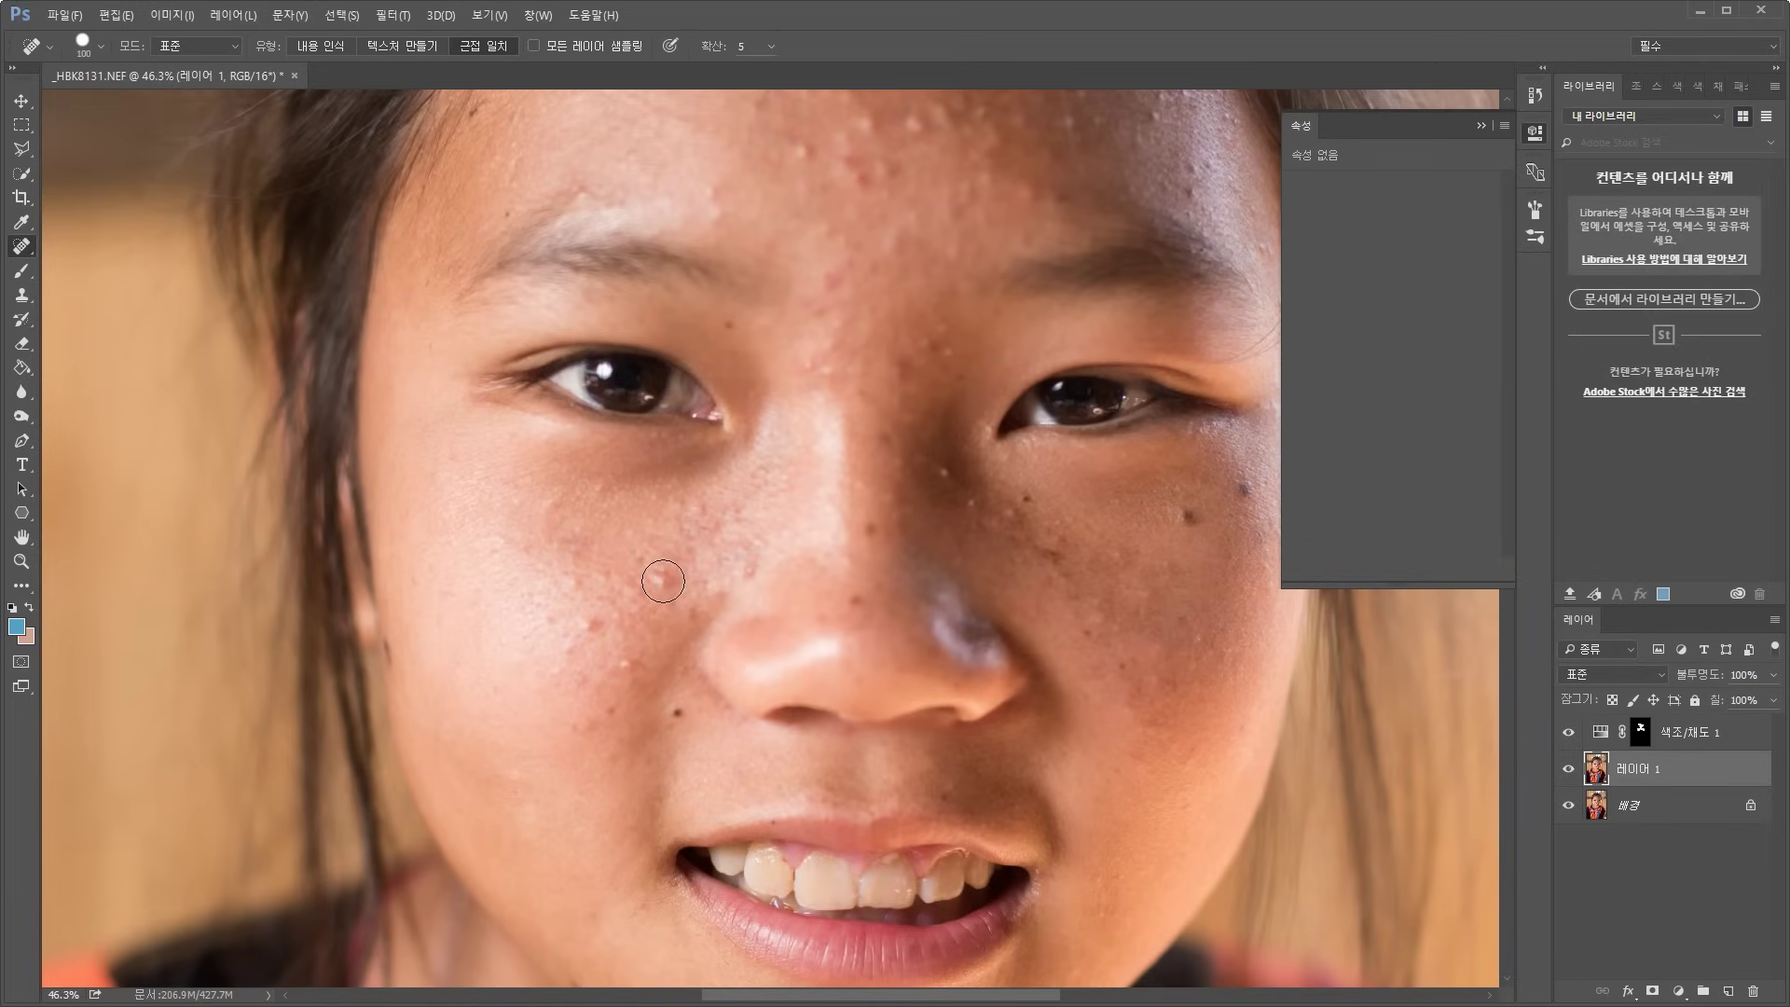
pyautogui.click(585, 638)
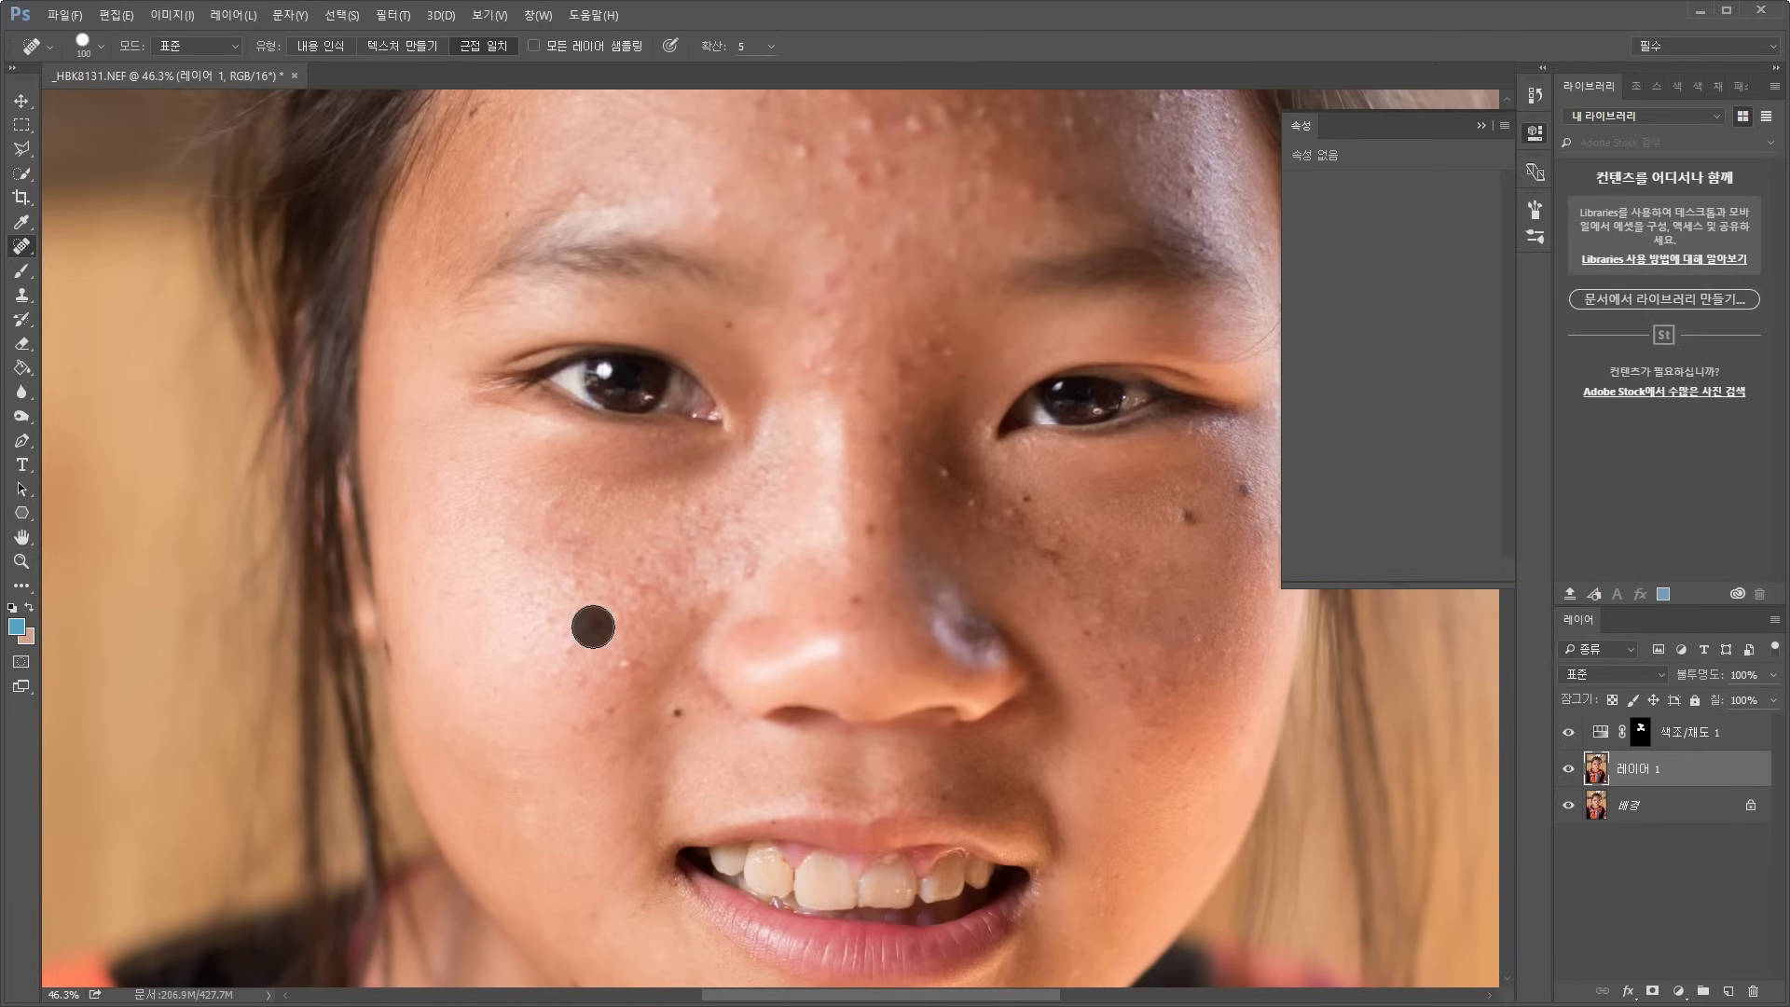
pyautogui.click(746, 568)
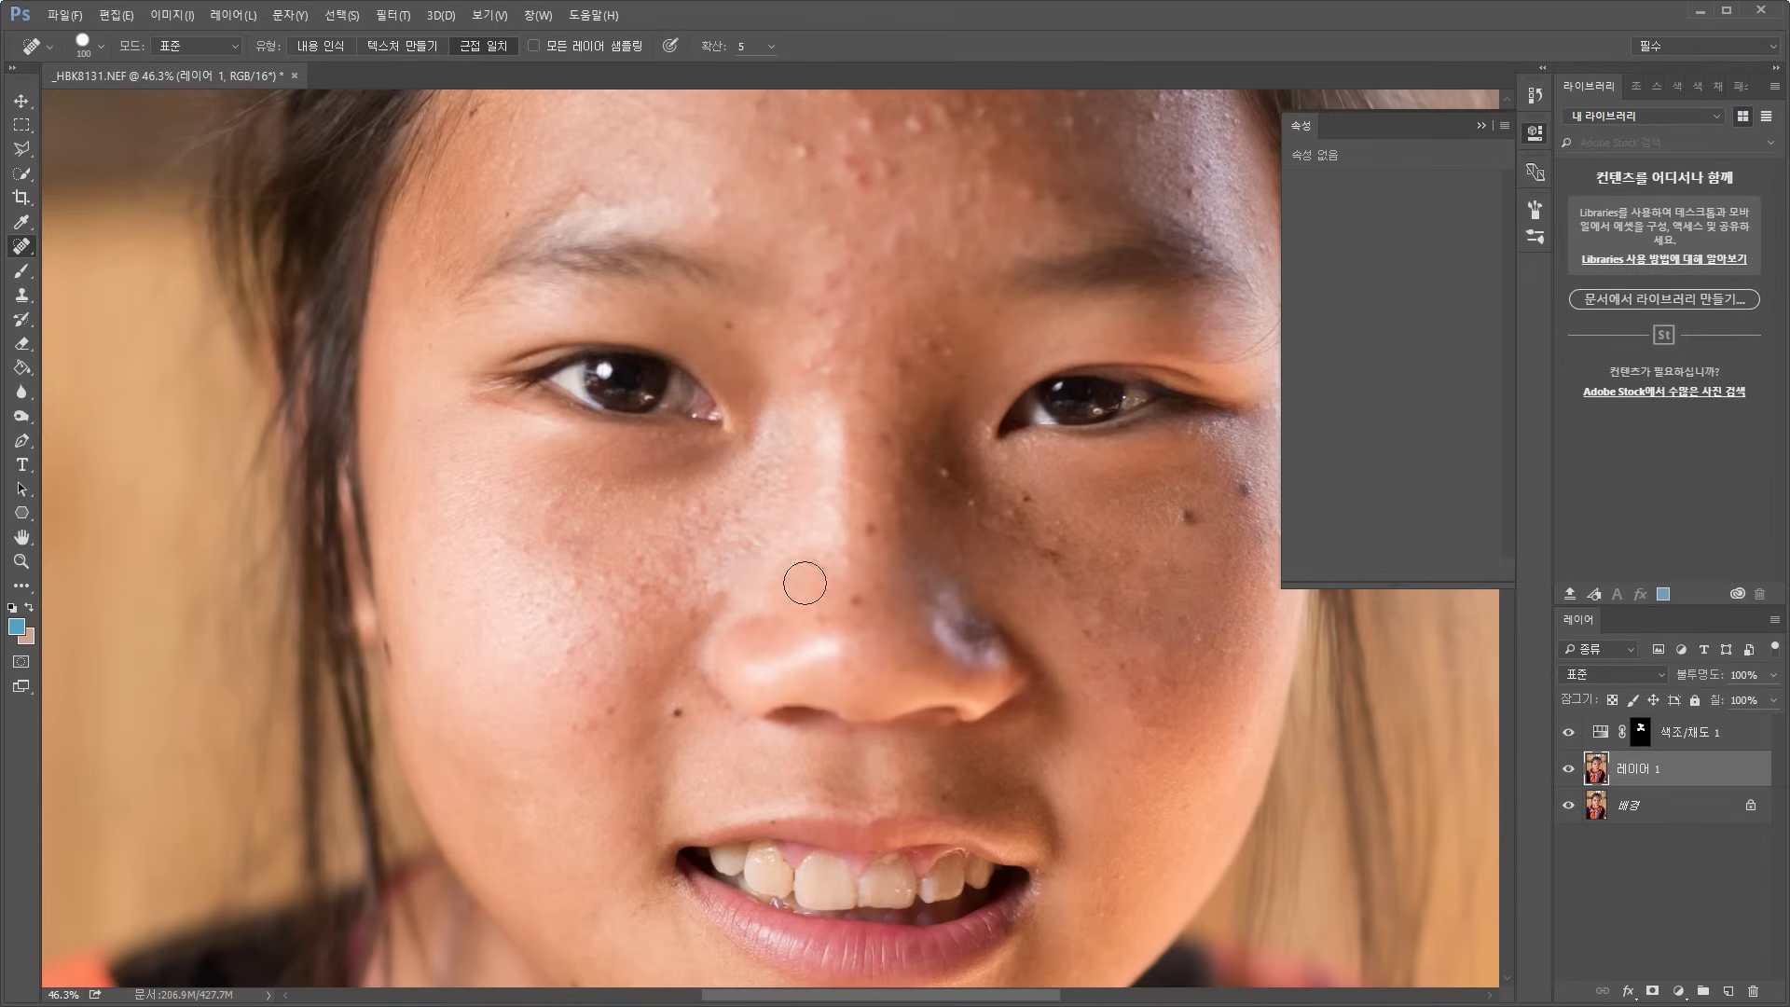
# Heal the moles on the nose bridge and nose tip and the small spots on the image-left upper cheek
pyautogui.click(867, 523)
pyautogui.click(852, 602)
pyautogui.click(864, 549)
pyautogui.click(576, 586)
pyautogui.click(615, 572)
pyautogui.click(698, 517)
pyautogui.click(738, 509)
# Heal the dark mole between nose and mouth corner and the remaining spots on the image-left lower and middle cheek
pyautogui.click(582, 722)
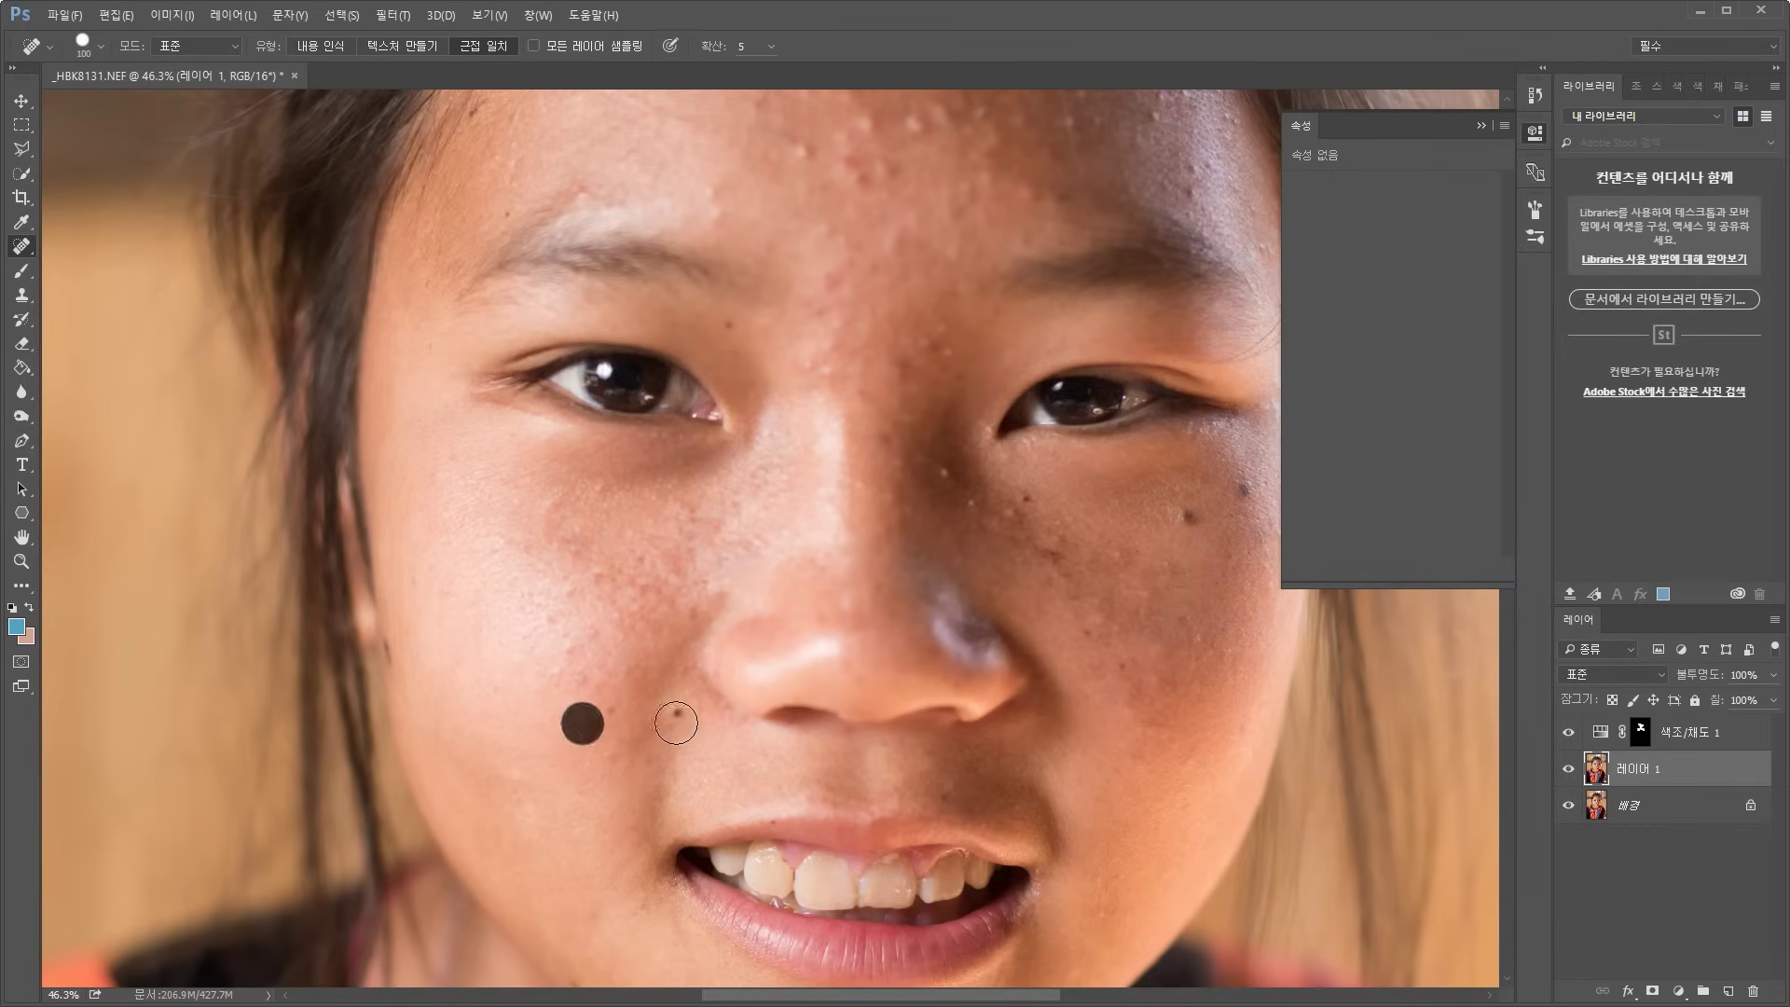
pyautogui.click(683, 715)
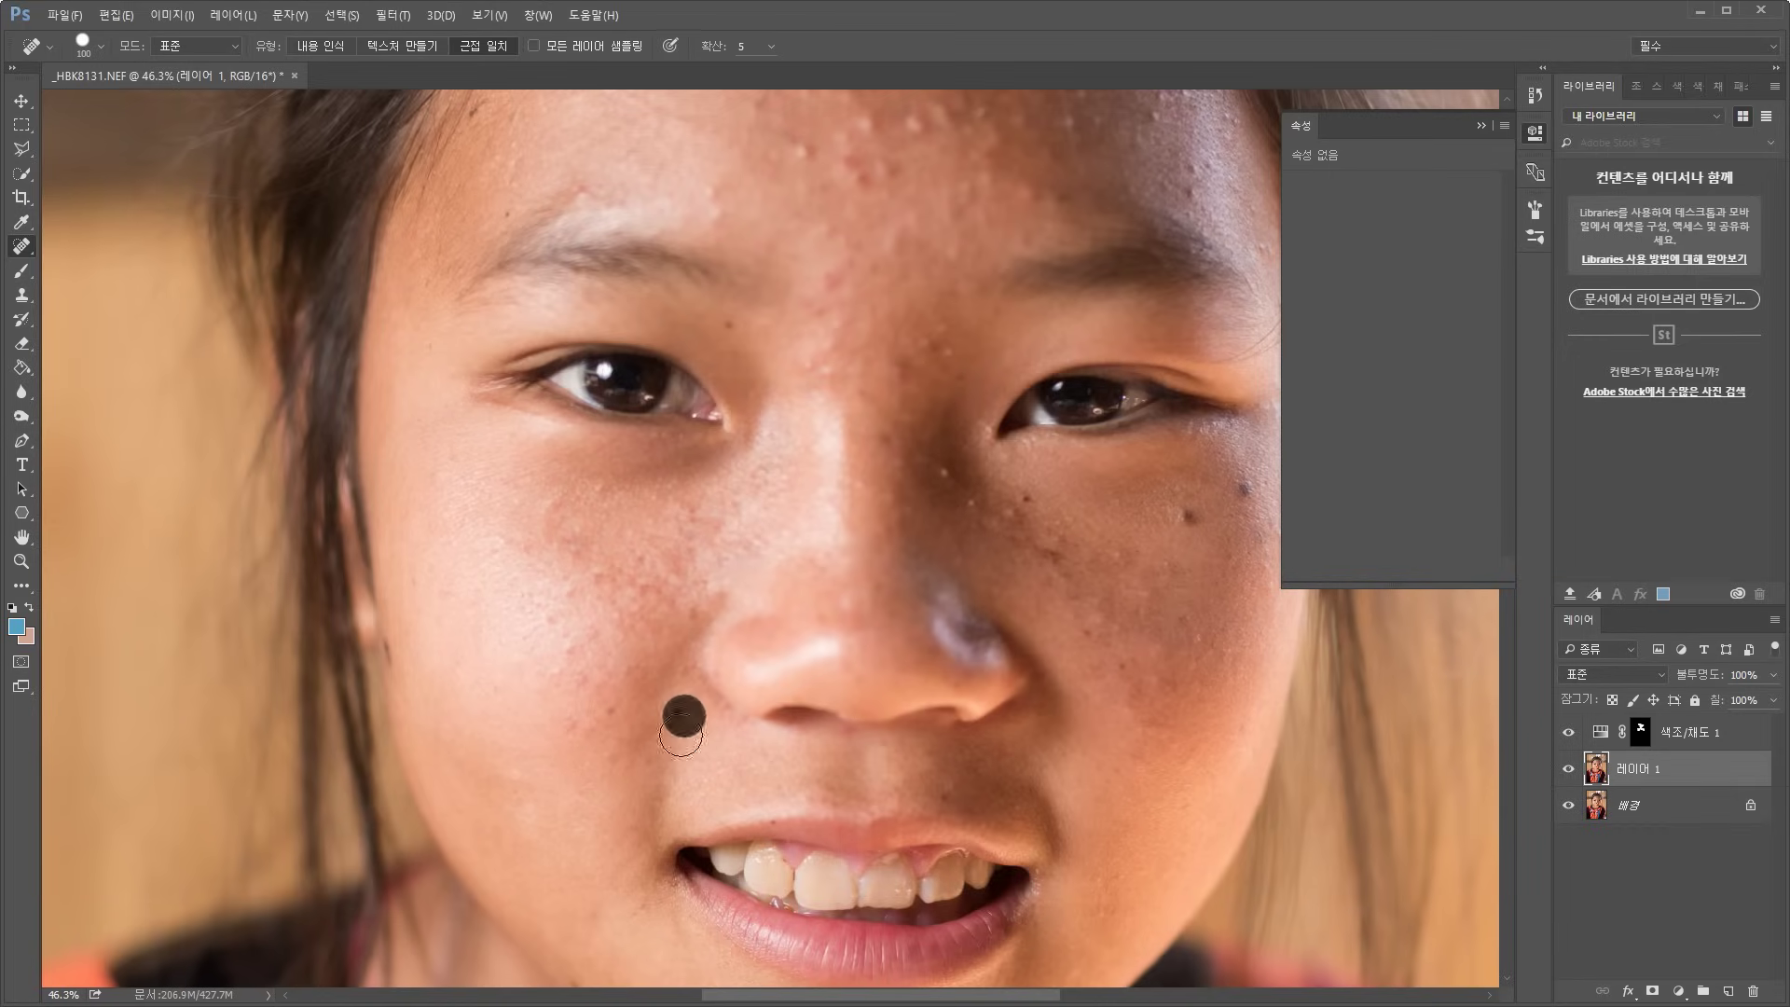
pyautogui.click(574, 731)
pyautogui.click(596, 717)
pyautogui.click(580, 686)
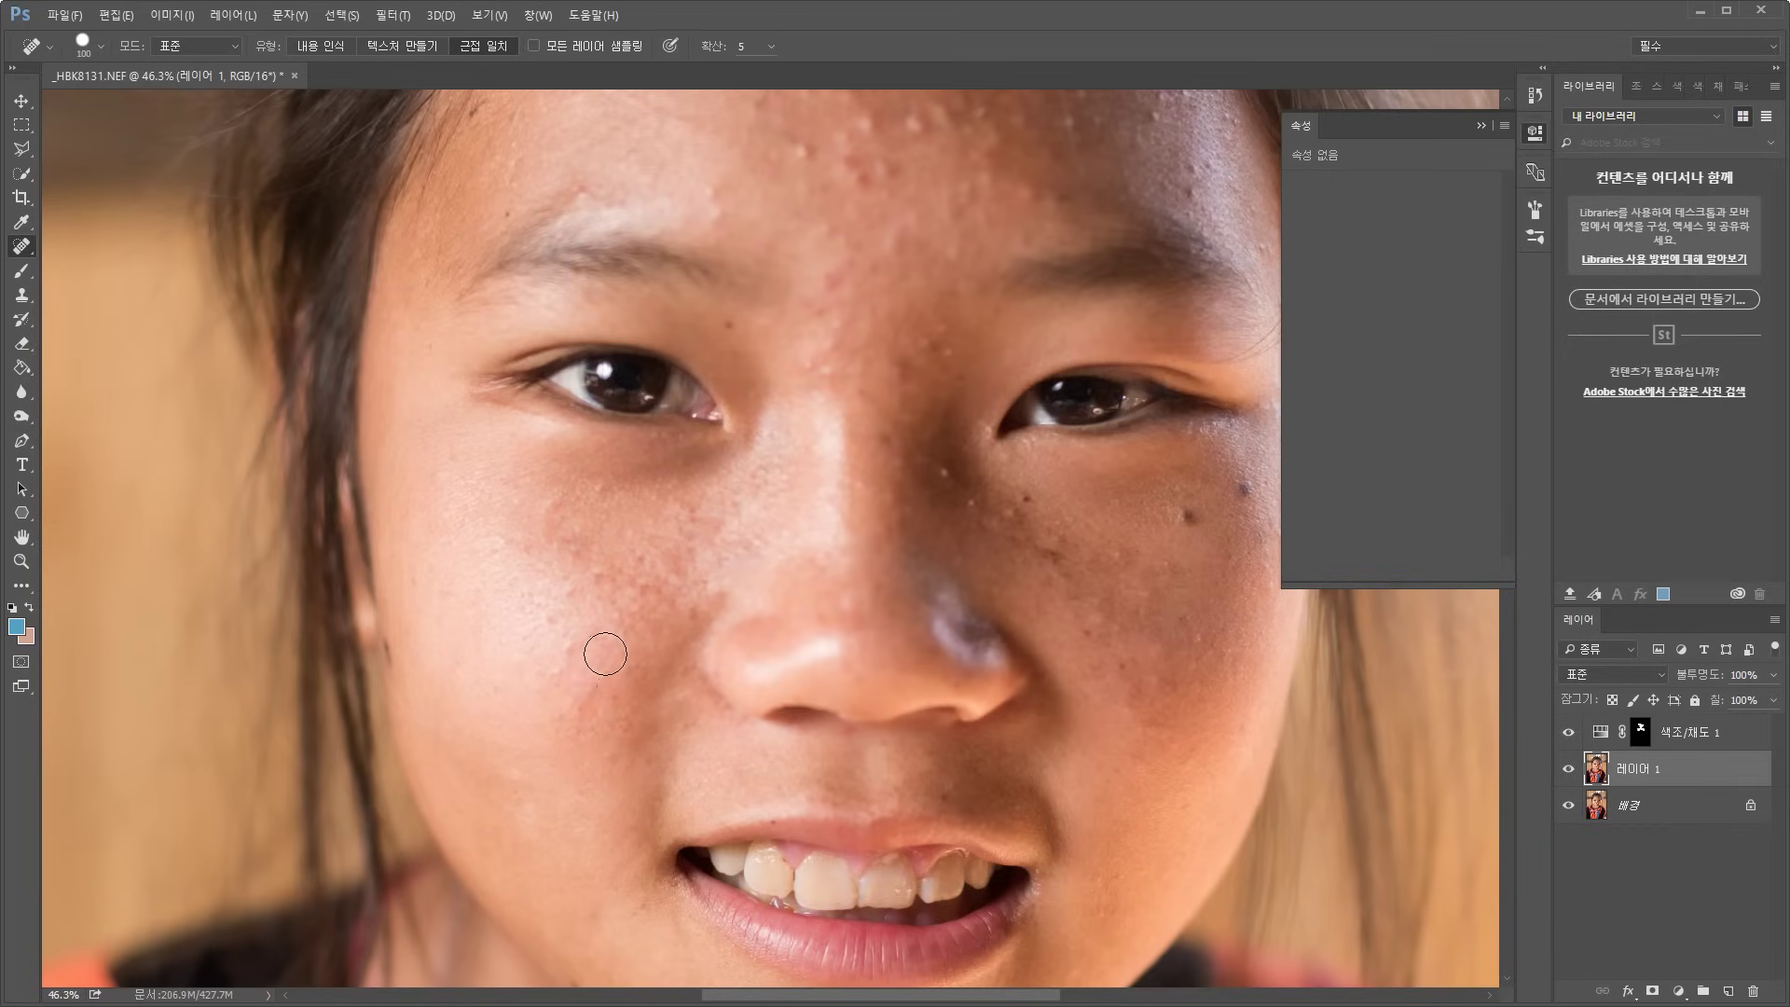
pyautogui.click(579, 634)
pyautogui.click(552, 629)
pyautogui.click(567, 597)
# Remove the dark moles and small spots below the outer eye corner on the image-right cheek with the Spot Healing Brush
pyautogui.moveTo(1002, 565); pyautogui.dragTo(751, 522)
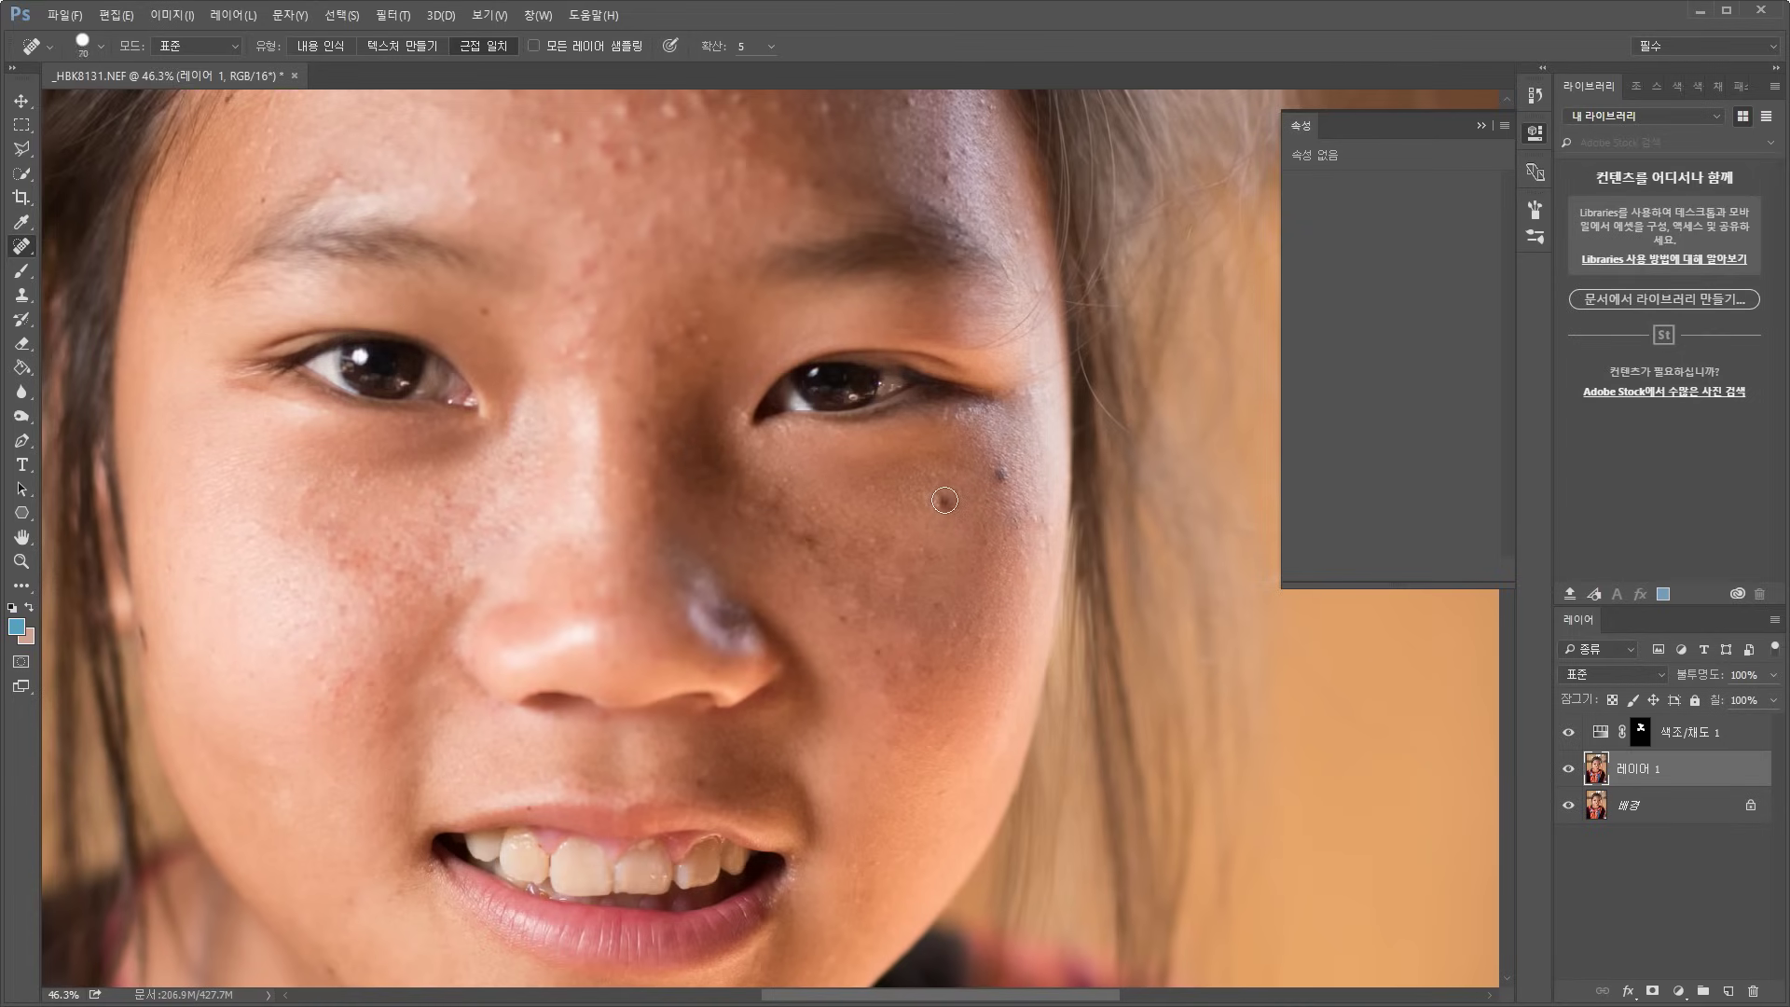
pyautogui.click(994, 475)
pyautogui.click(1016, 516)
pyautogui.click(1032, 519)
pyautogui.moveTo(827, 501); pyautogui.dragTo(855, 565)
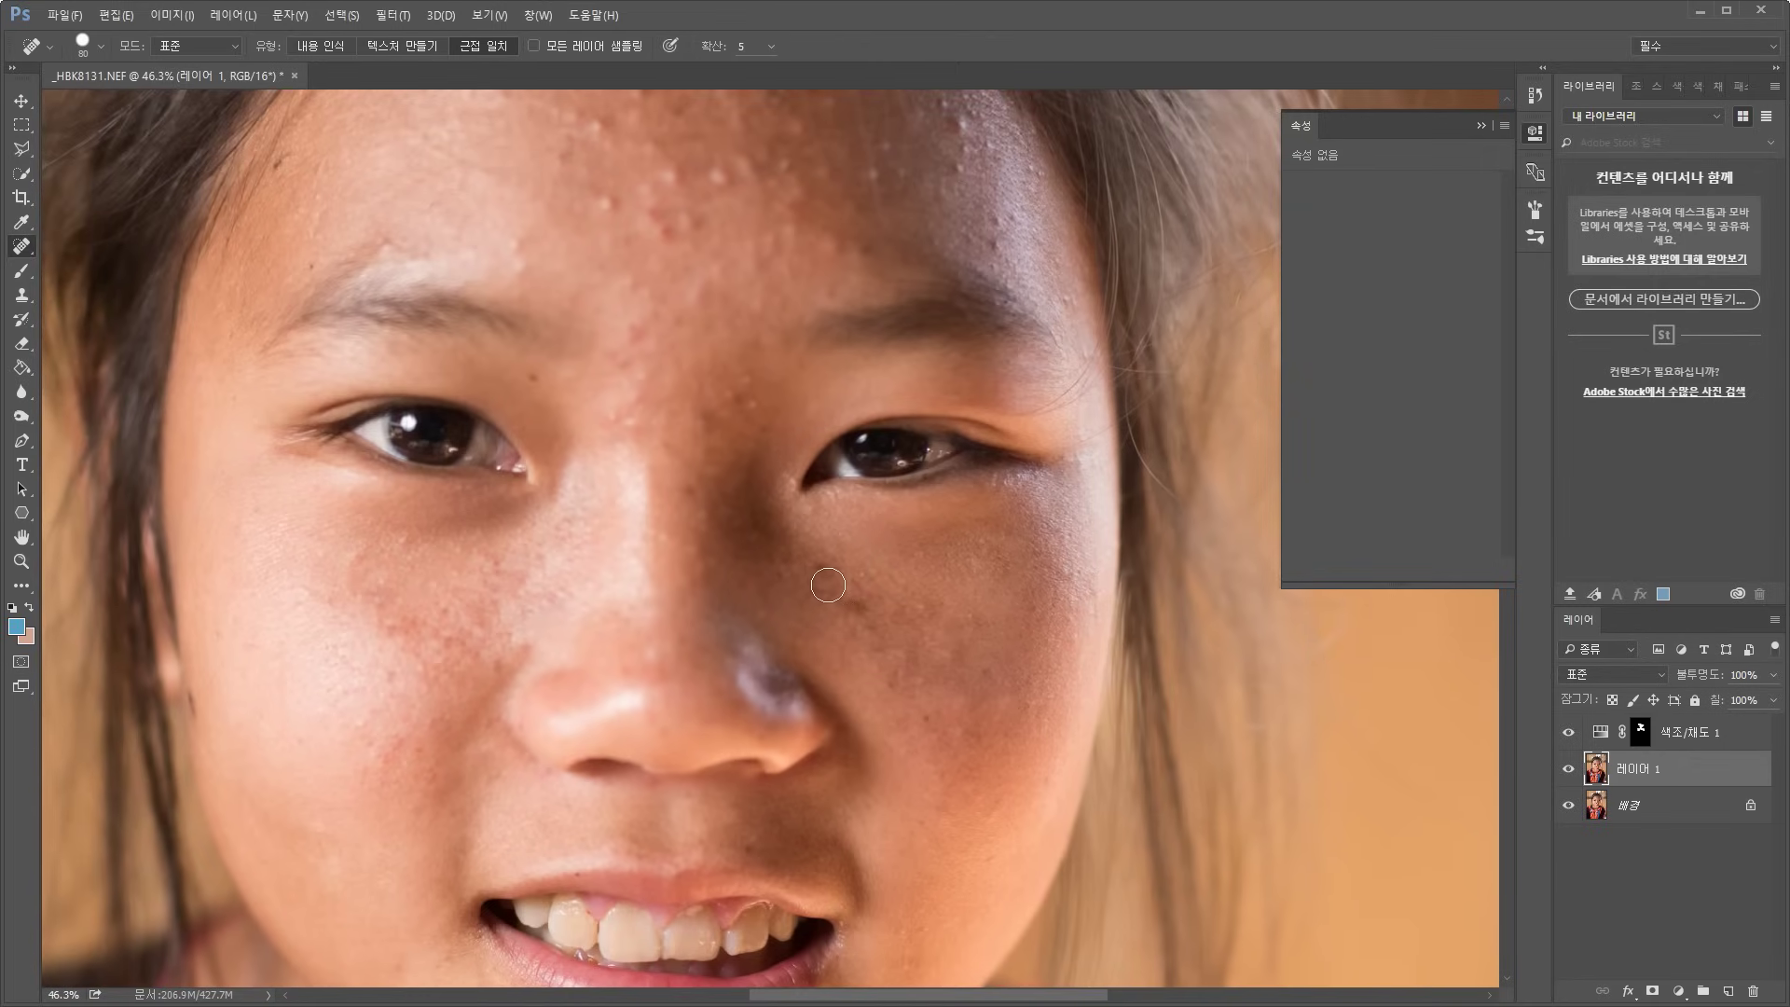
# Heal the spot beside the nose on the image-right cheek and the bumps on the nose bridge between the eyes
pyautogui.click(825, 566)
pyautogui.moveTo(788, 529); pyautogui.dragTo(846, 634)
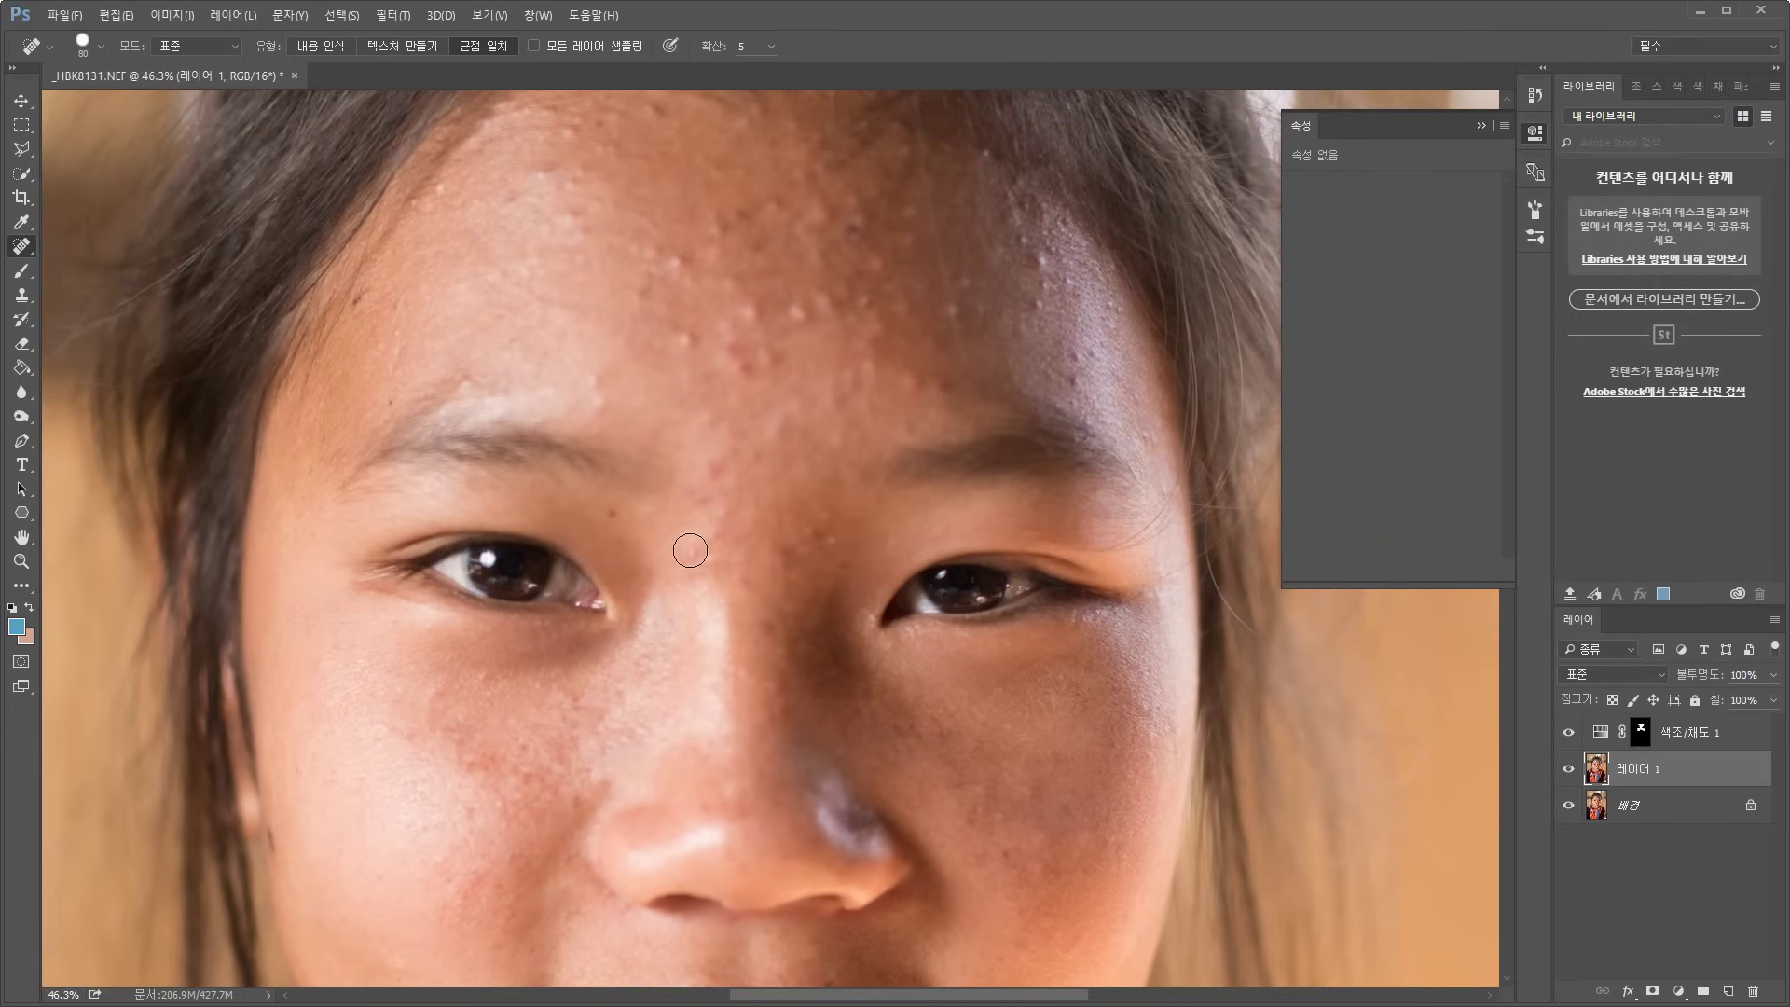
pyautogui.click(714, 566)
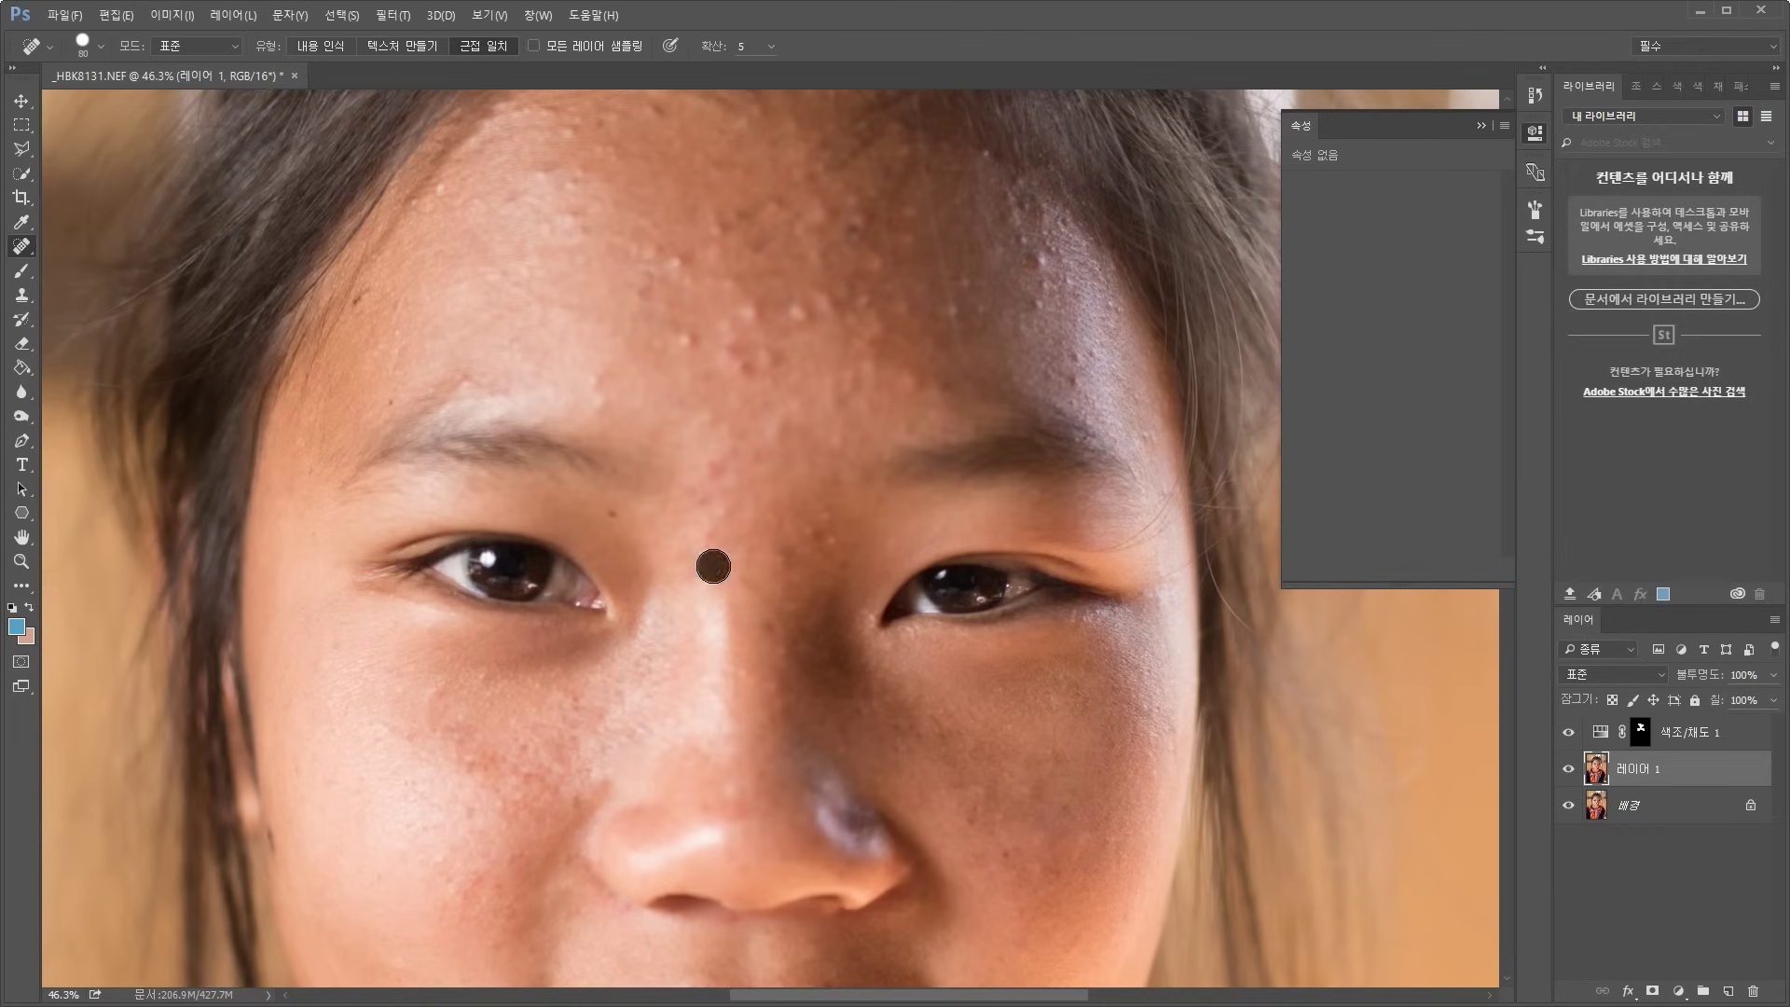
pyautogui.click(712, 539)
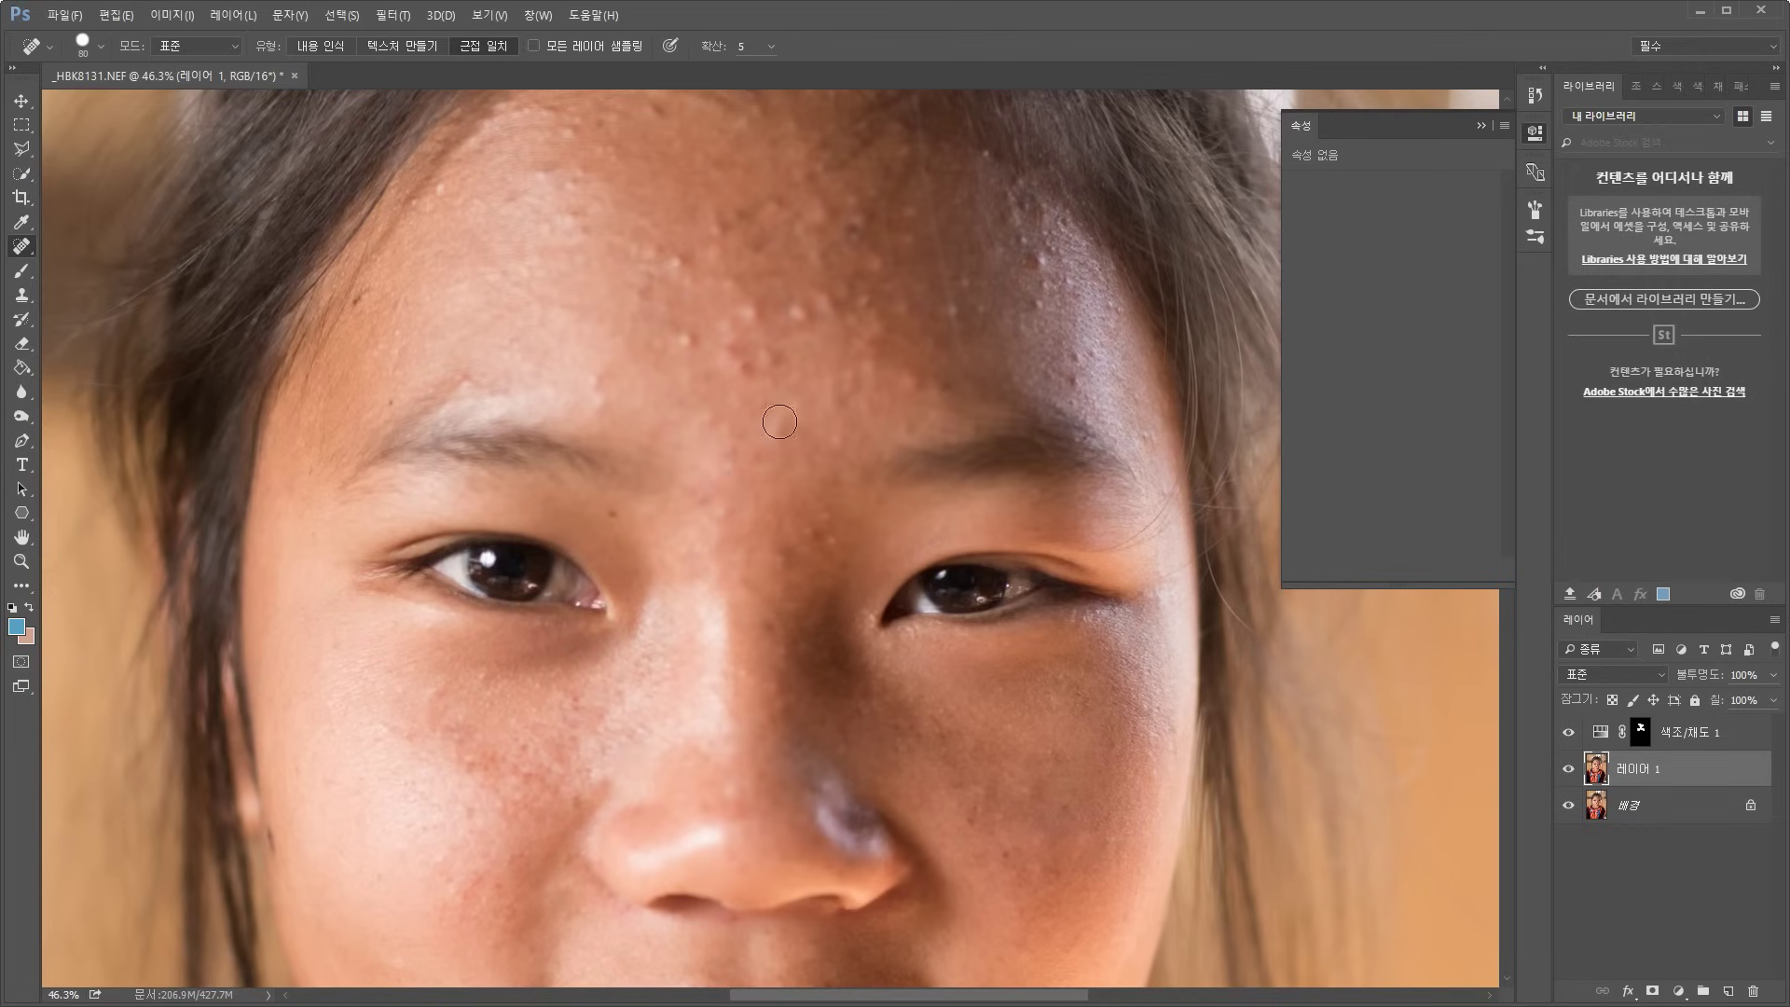
# Remove the raised bumps on the lower central forehead and the spot above the image-left eyebrow
pyautogui.click(766, 355)
pyautogui.click(772, 363)
pyautogui.click(754, 318)
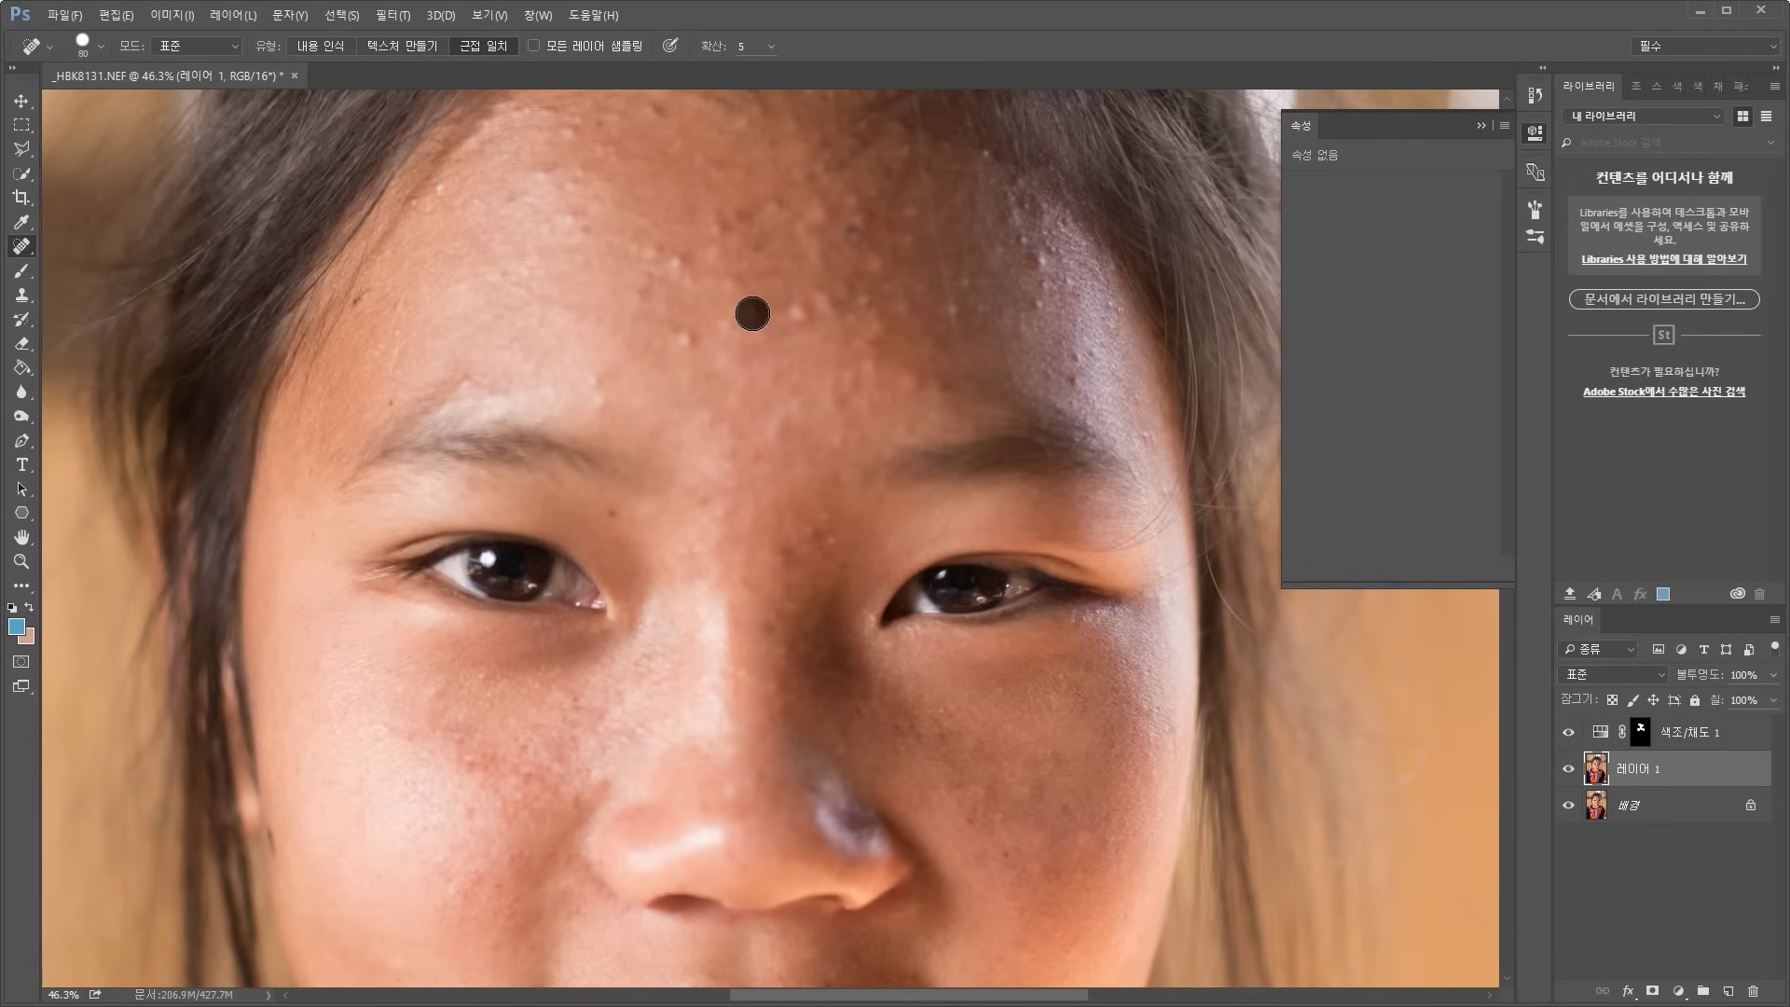
pyautogui.click(754, 306)
pyautogui.click(595, 384)
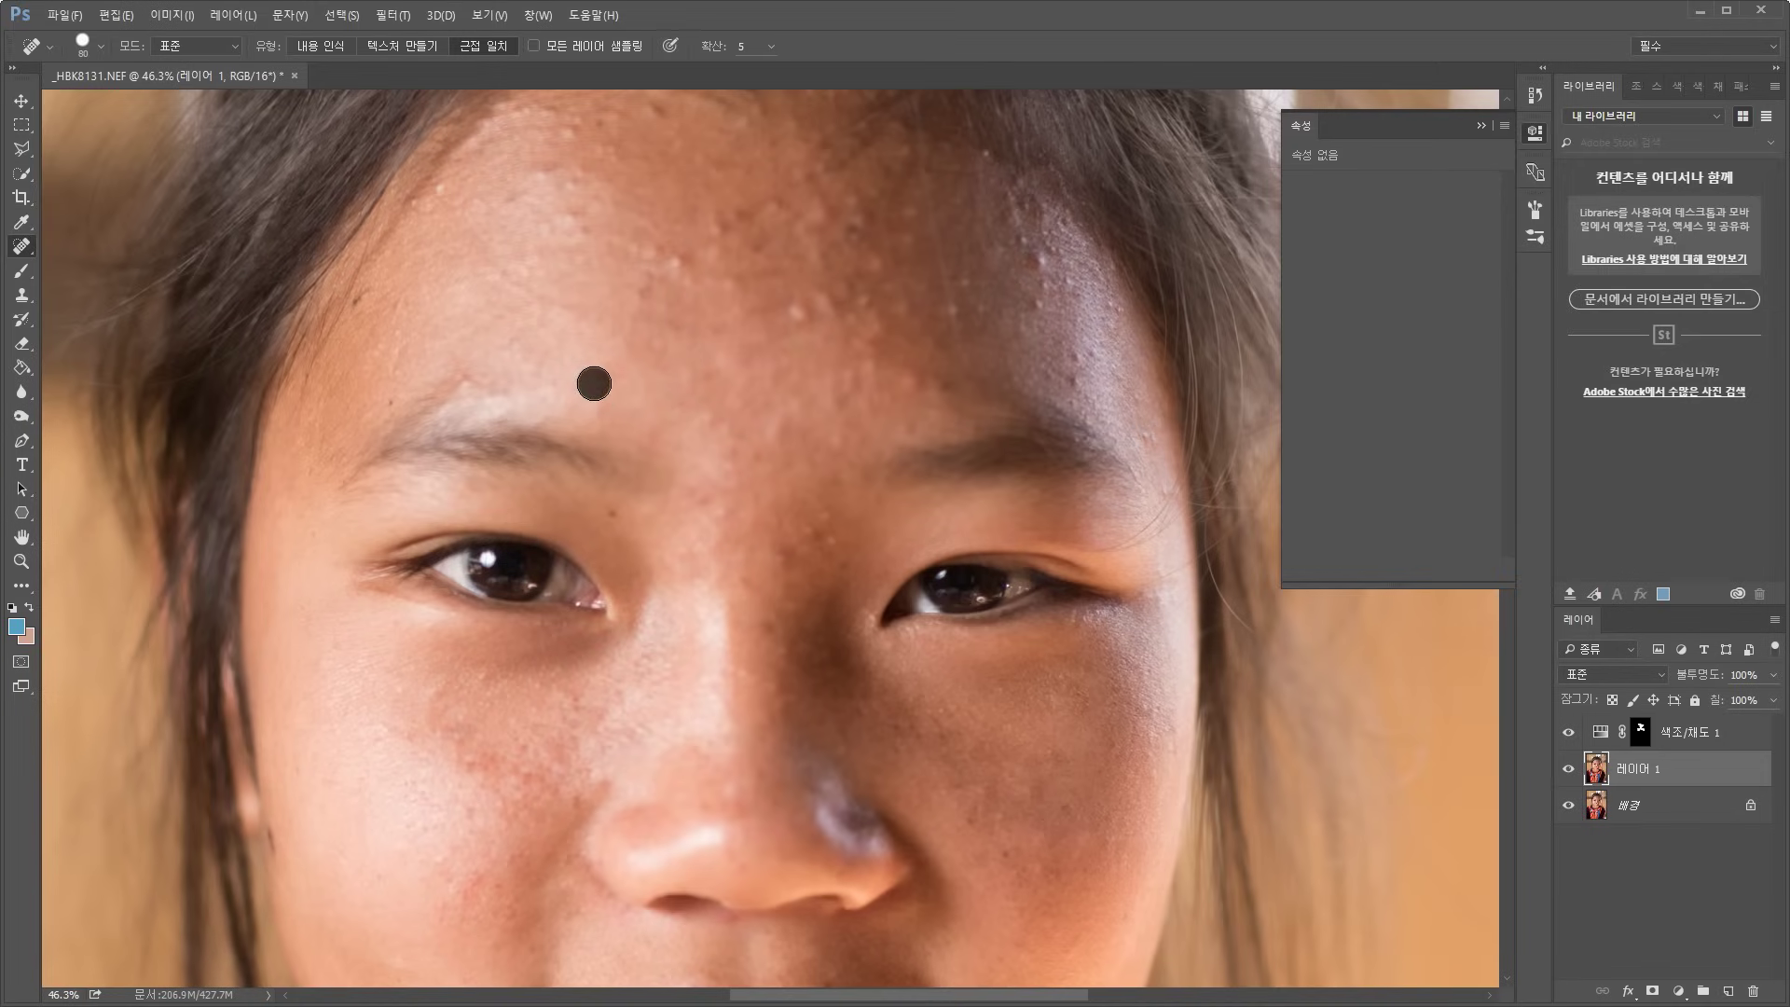
# Heal the row of bumps across the middle of the forehead with the Spot Healing Brush
pyautogui.click(673, 271)
pyautogui.click(721, 231)
pyautogui.click(752, 213)
pyautogui.click(769, 205)
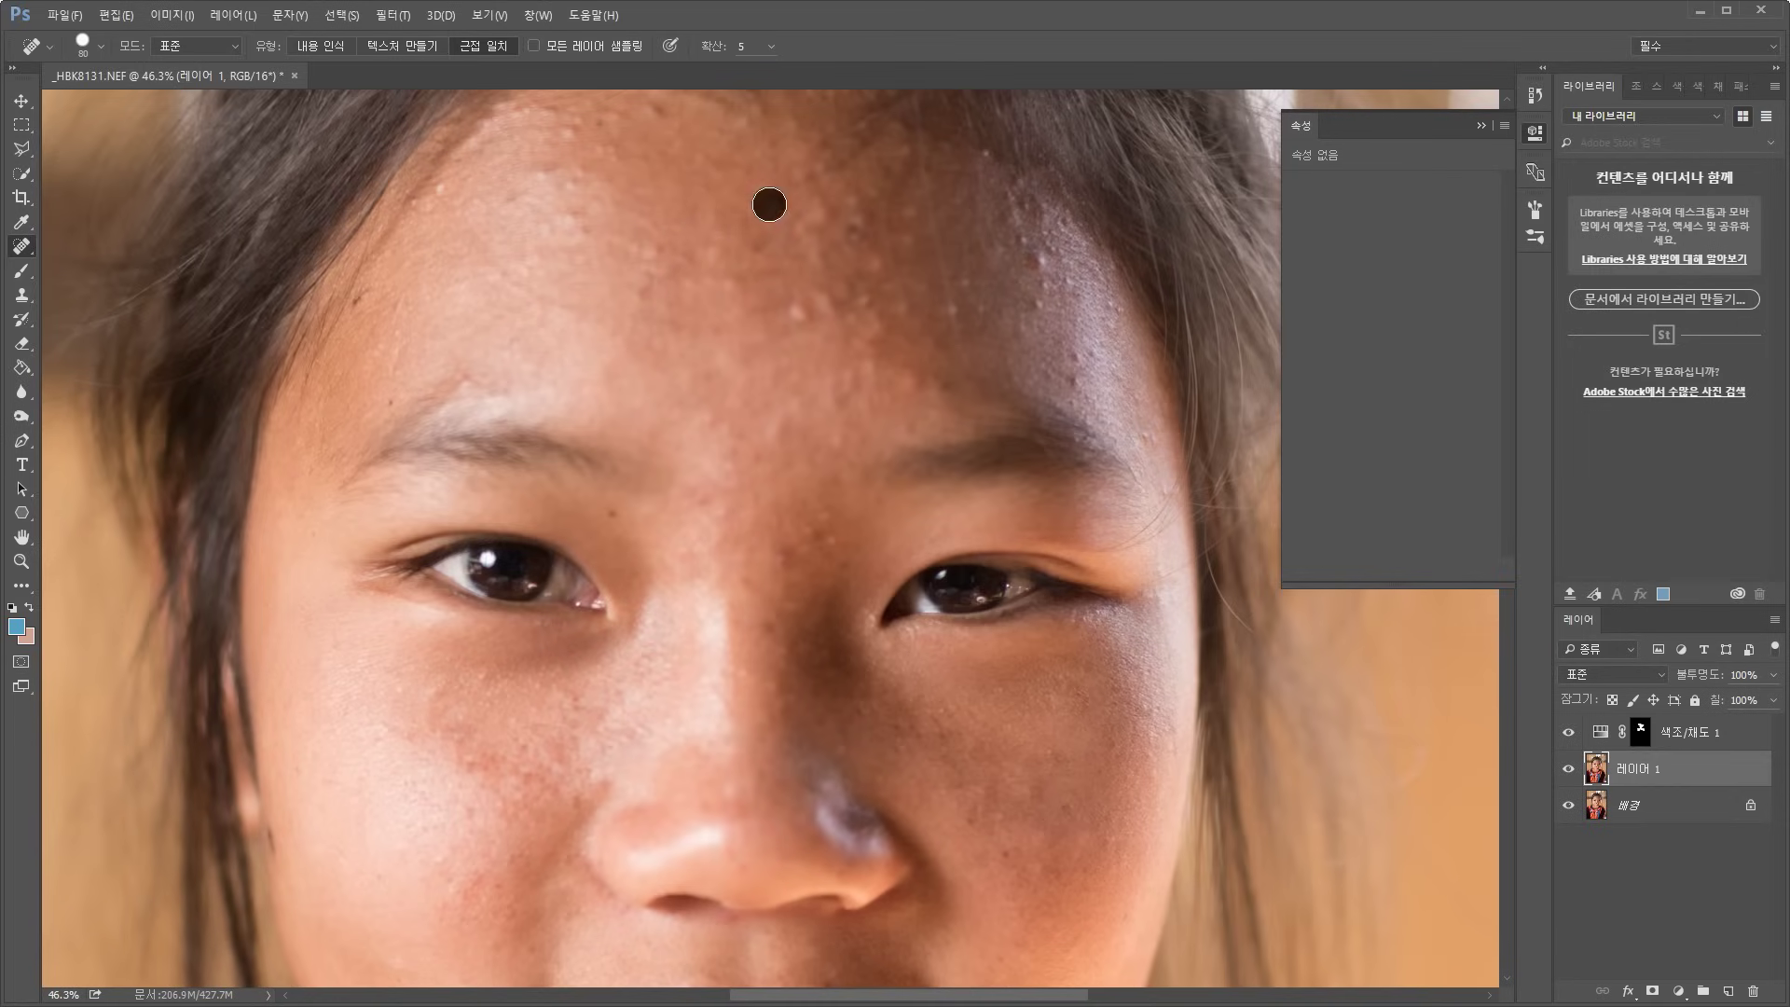
pyautogui.click(822, 216)
pyautogui.click(802, 308)
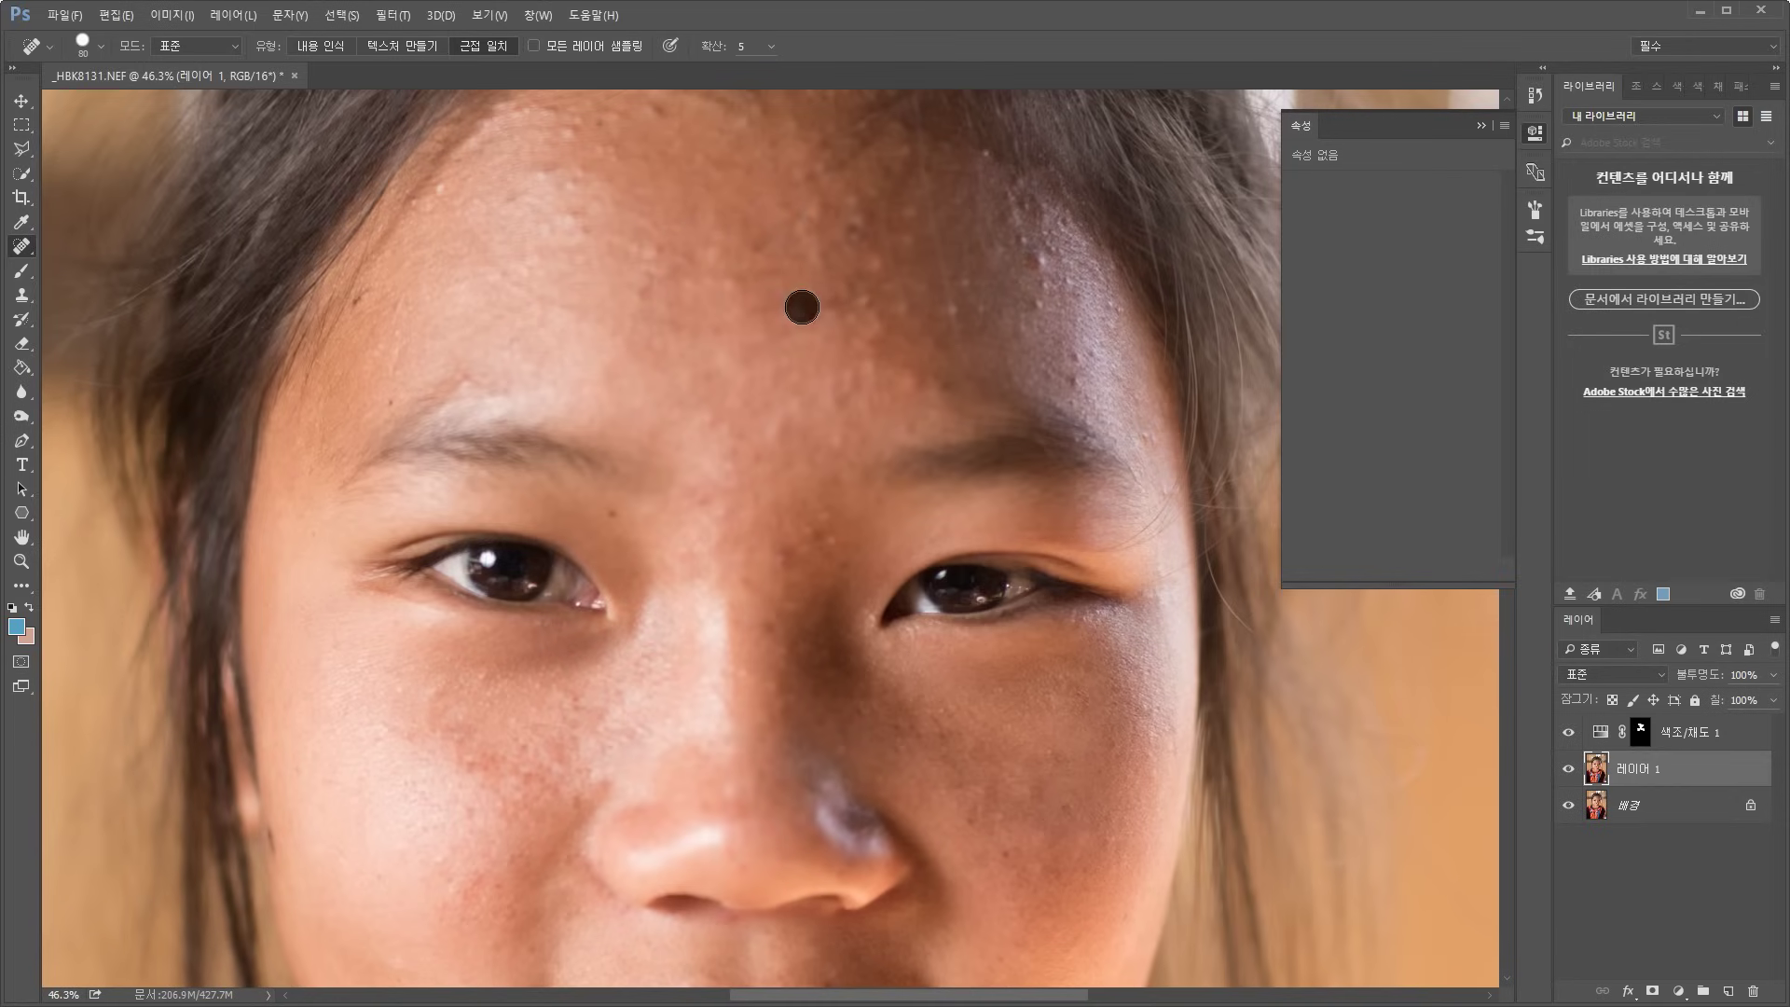
# Remove the bumps on the forehead above the image-right eyebrow, out toward the temple
pyautogui.click(902, 378)
pyautogui.click(861, 380)
pyautogui.click(876, 337)
pyautogui.click(971, 313)
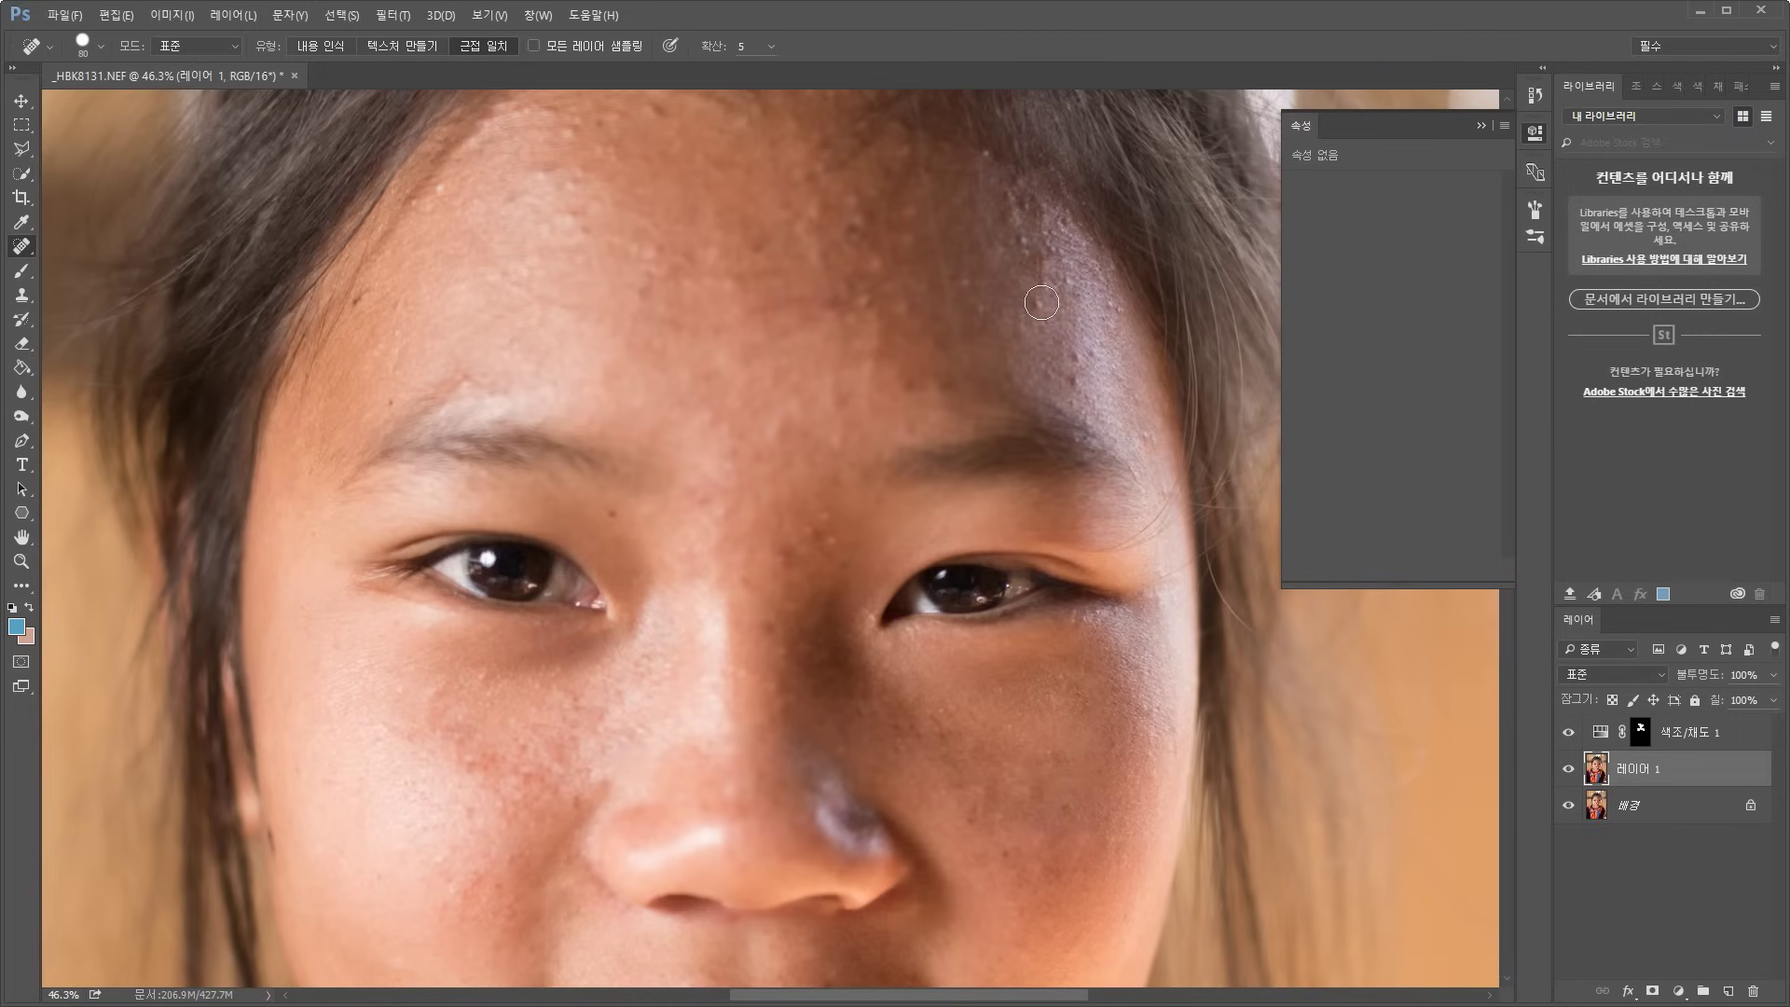
pyautogui.click(1074, 352)
pyautogui.click(1127, 361)
# Heal the dark red patch and nearby bumps along the shiny highlight on the image-right side of the forehead
pyautogui.scroll(5, 1101, 363)
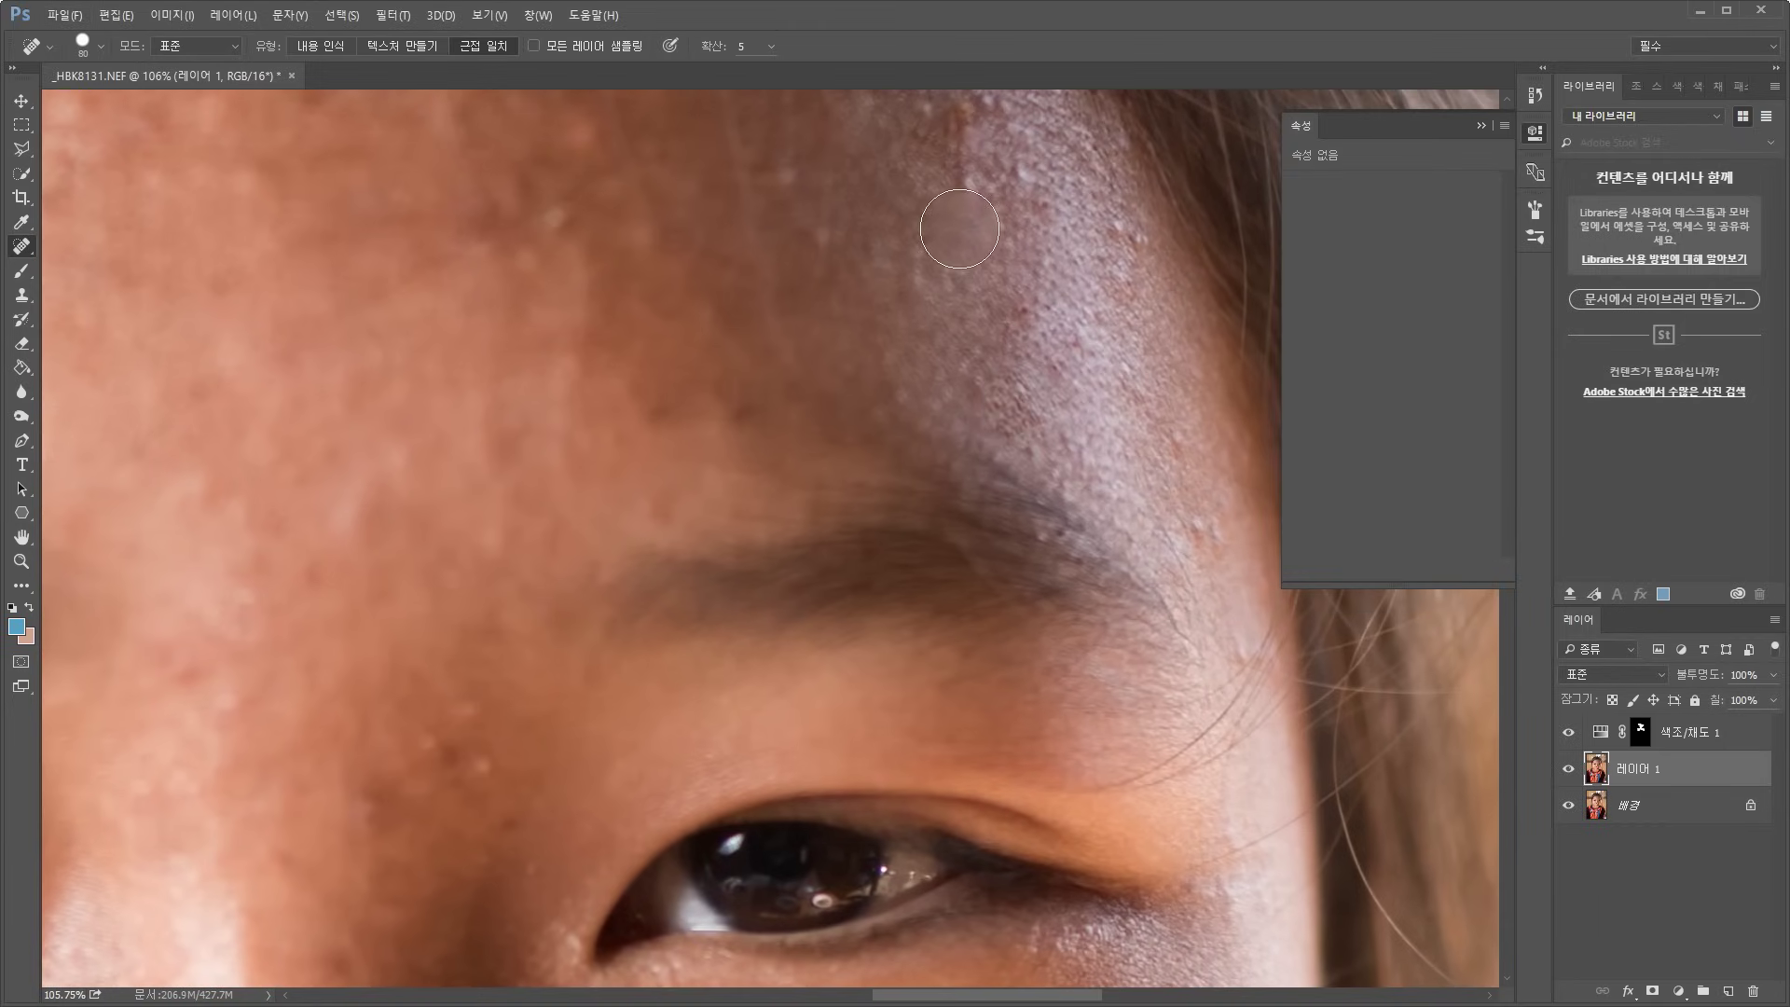
pyautogui.moveTo(989, 268); pyautogui.dragTo(921, 399)
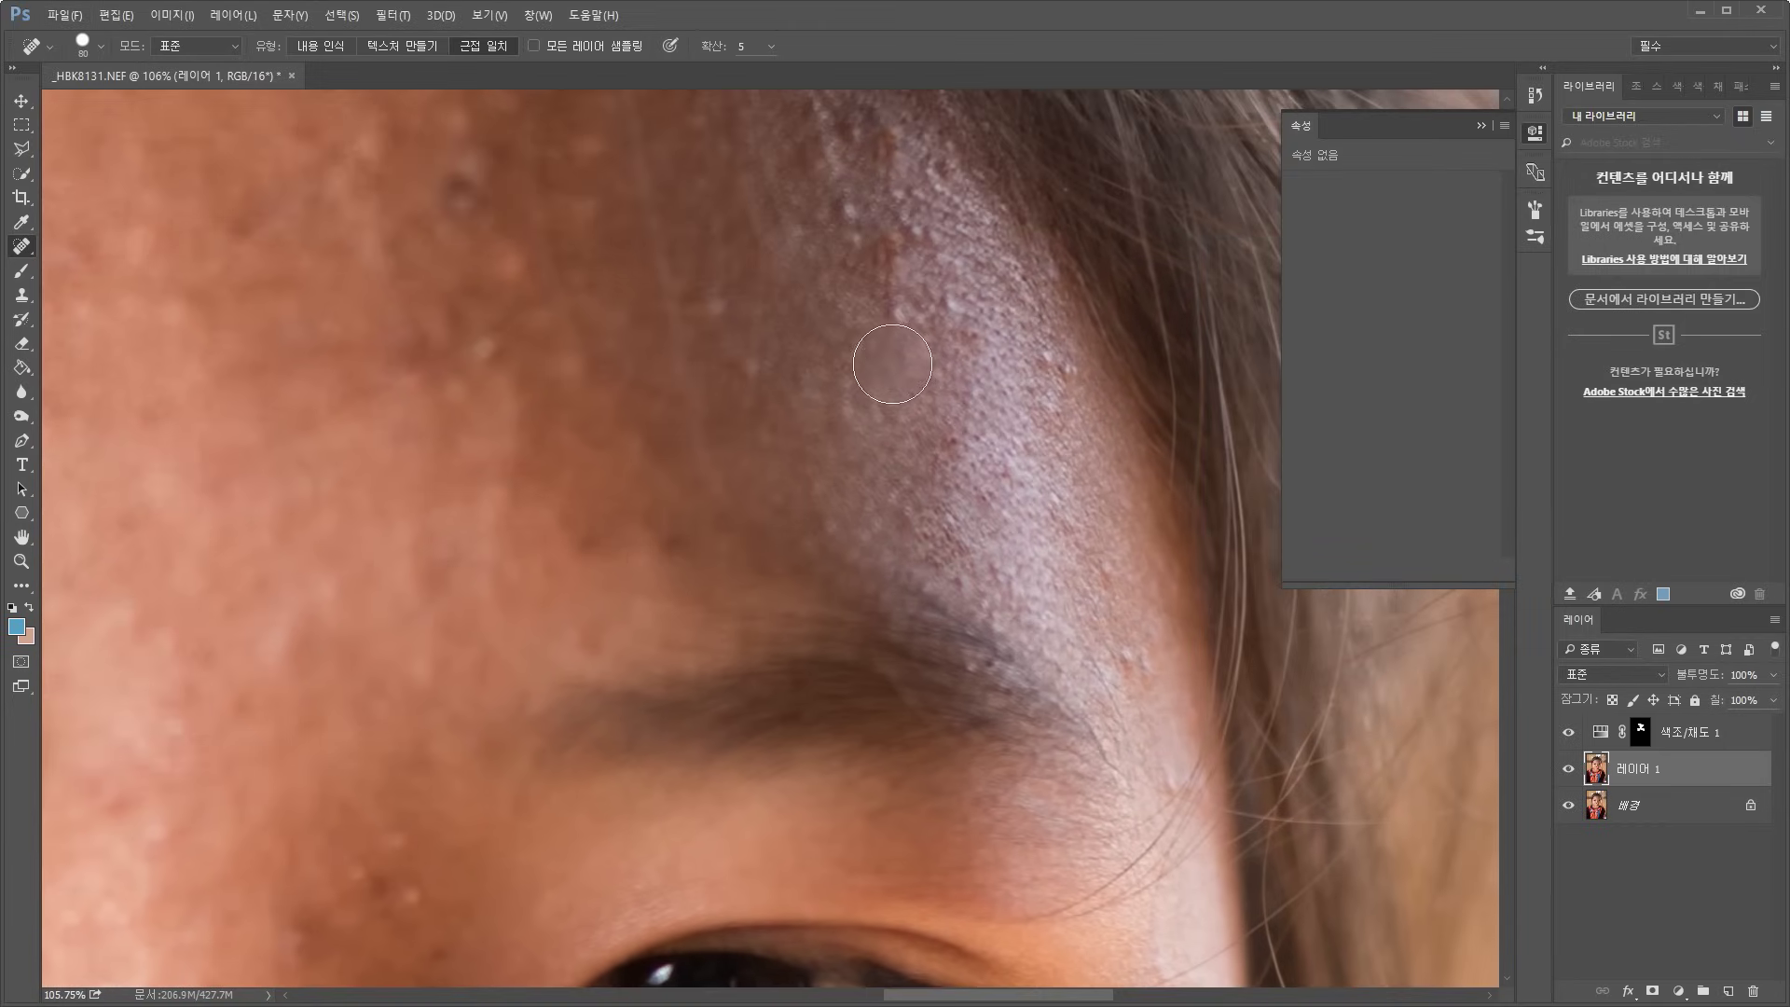
pyautogui.click(892, 364)
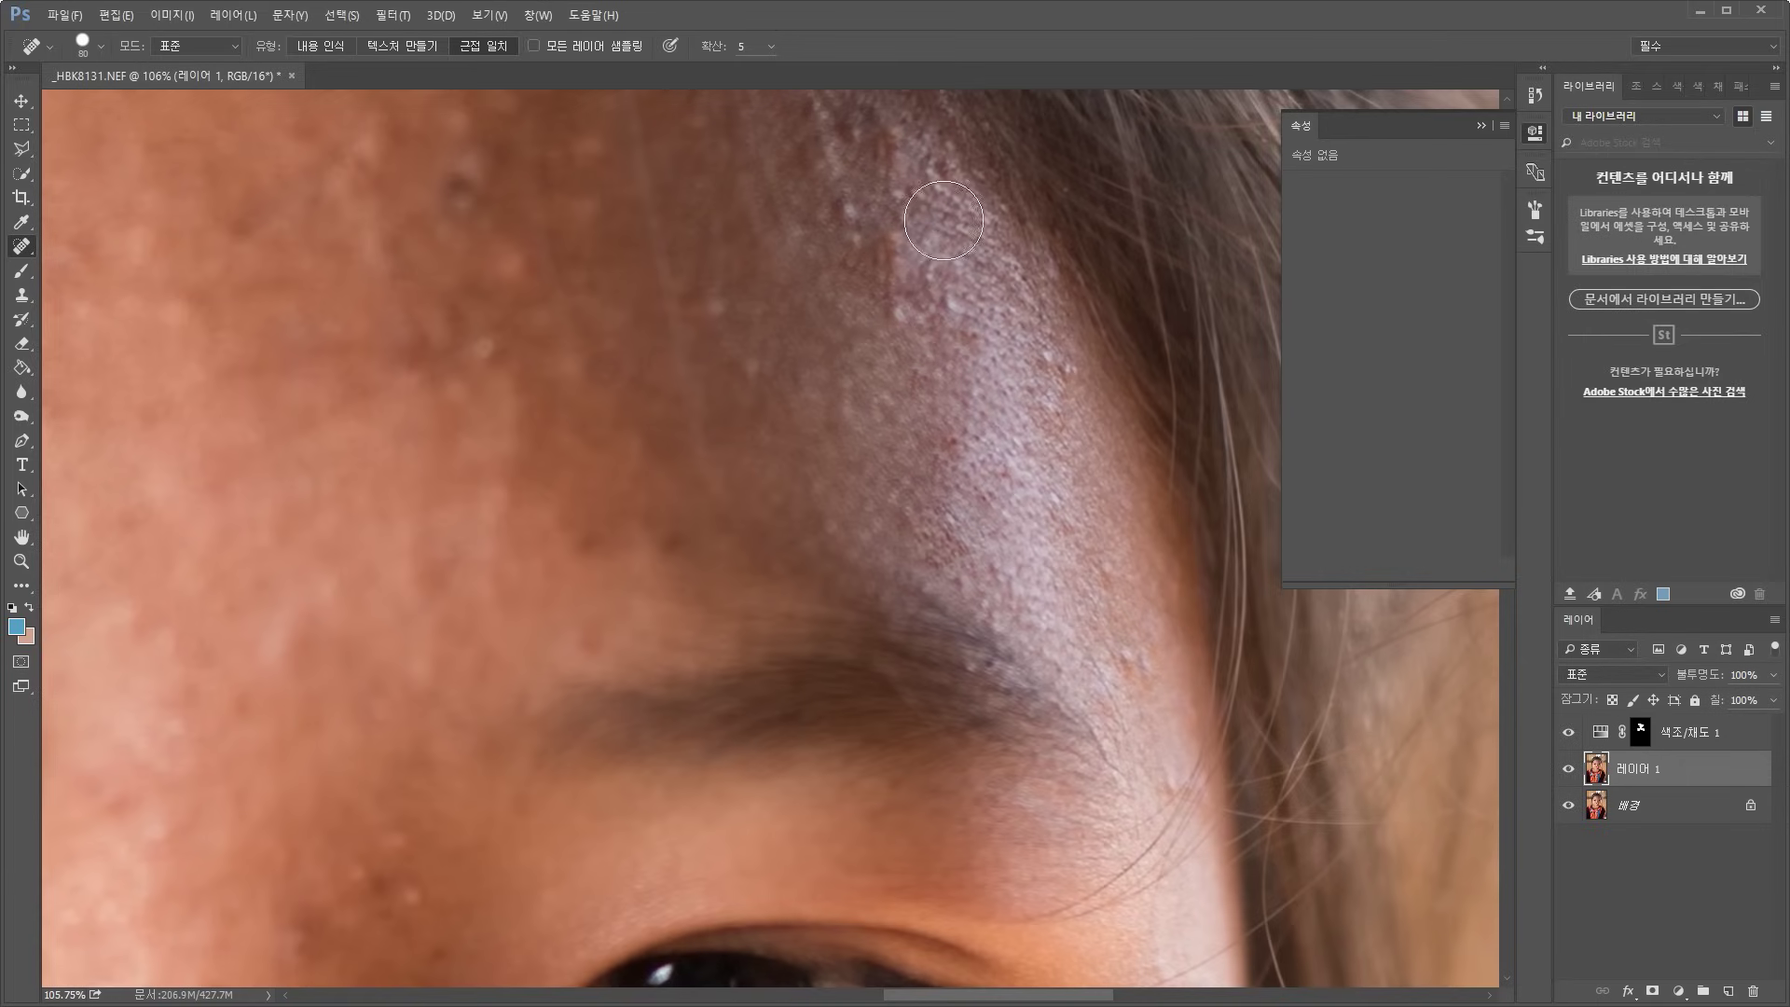
pyautogui.click(897, 269)
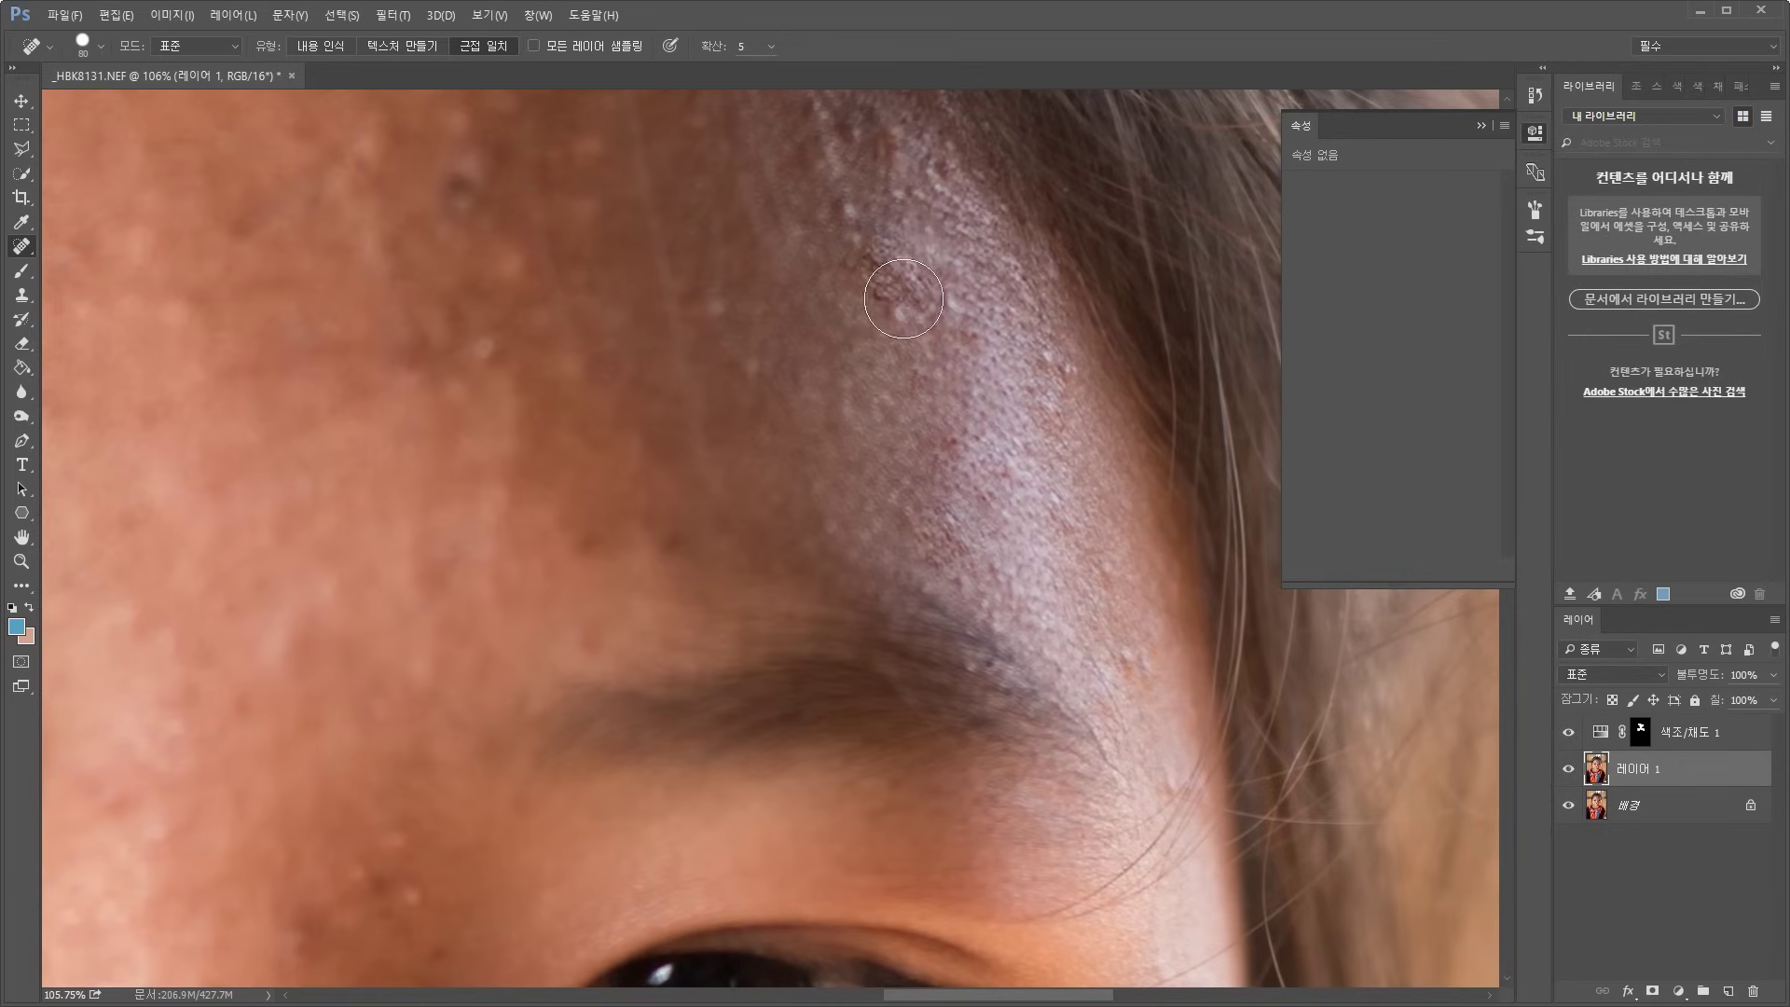
pyautogui.click(904, 299)
pyautogui.click(898, 260)
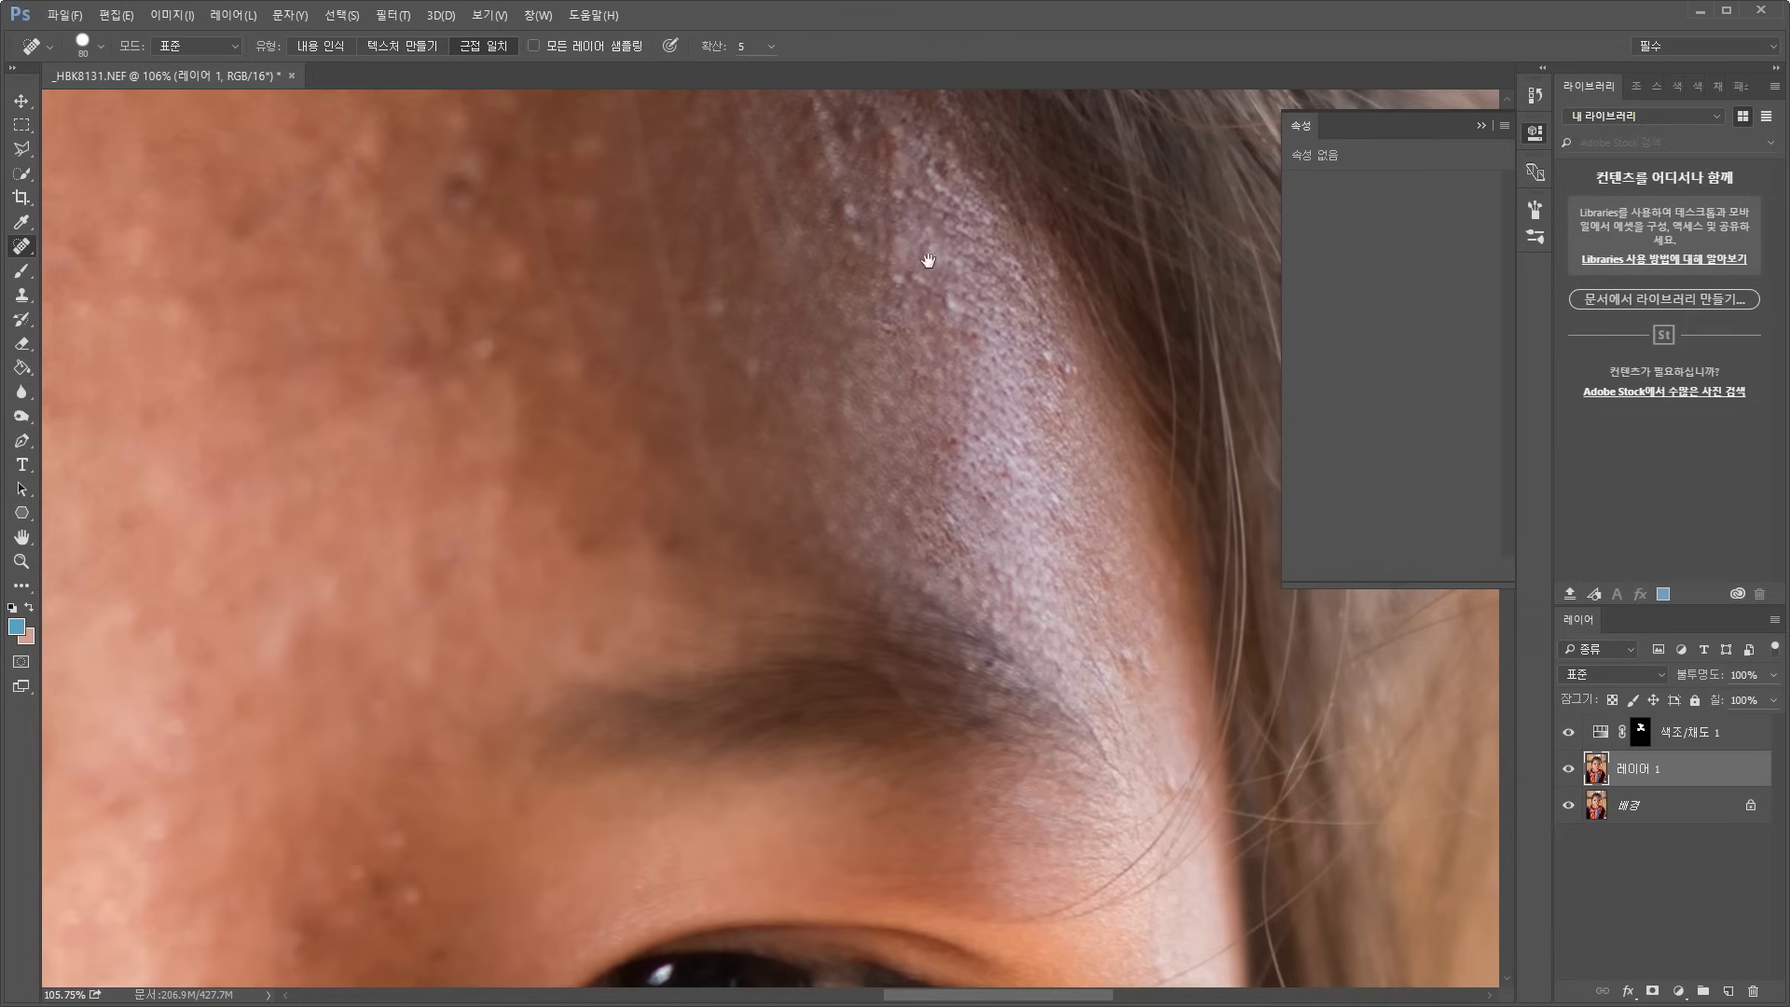
# Remove the bumps and reddish spots near the hairline at the upper end of the image-right forehead highlight
pyautogui.moveTo(899, 259); pyautogui.dragTo(882, 374)
pyautogui.click(882, 374)
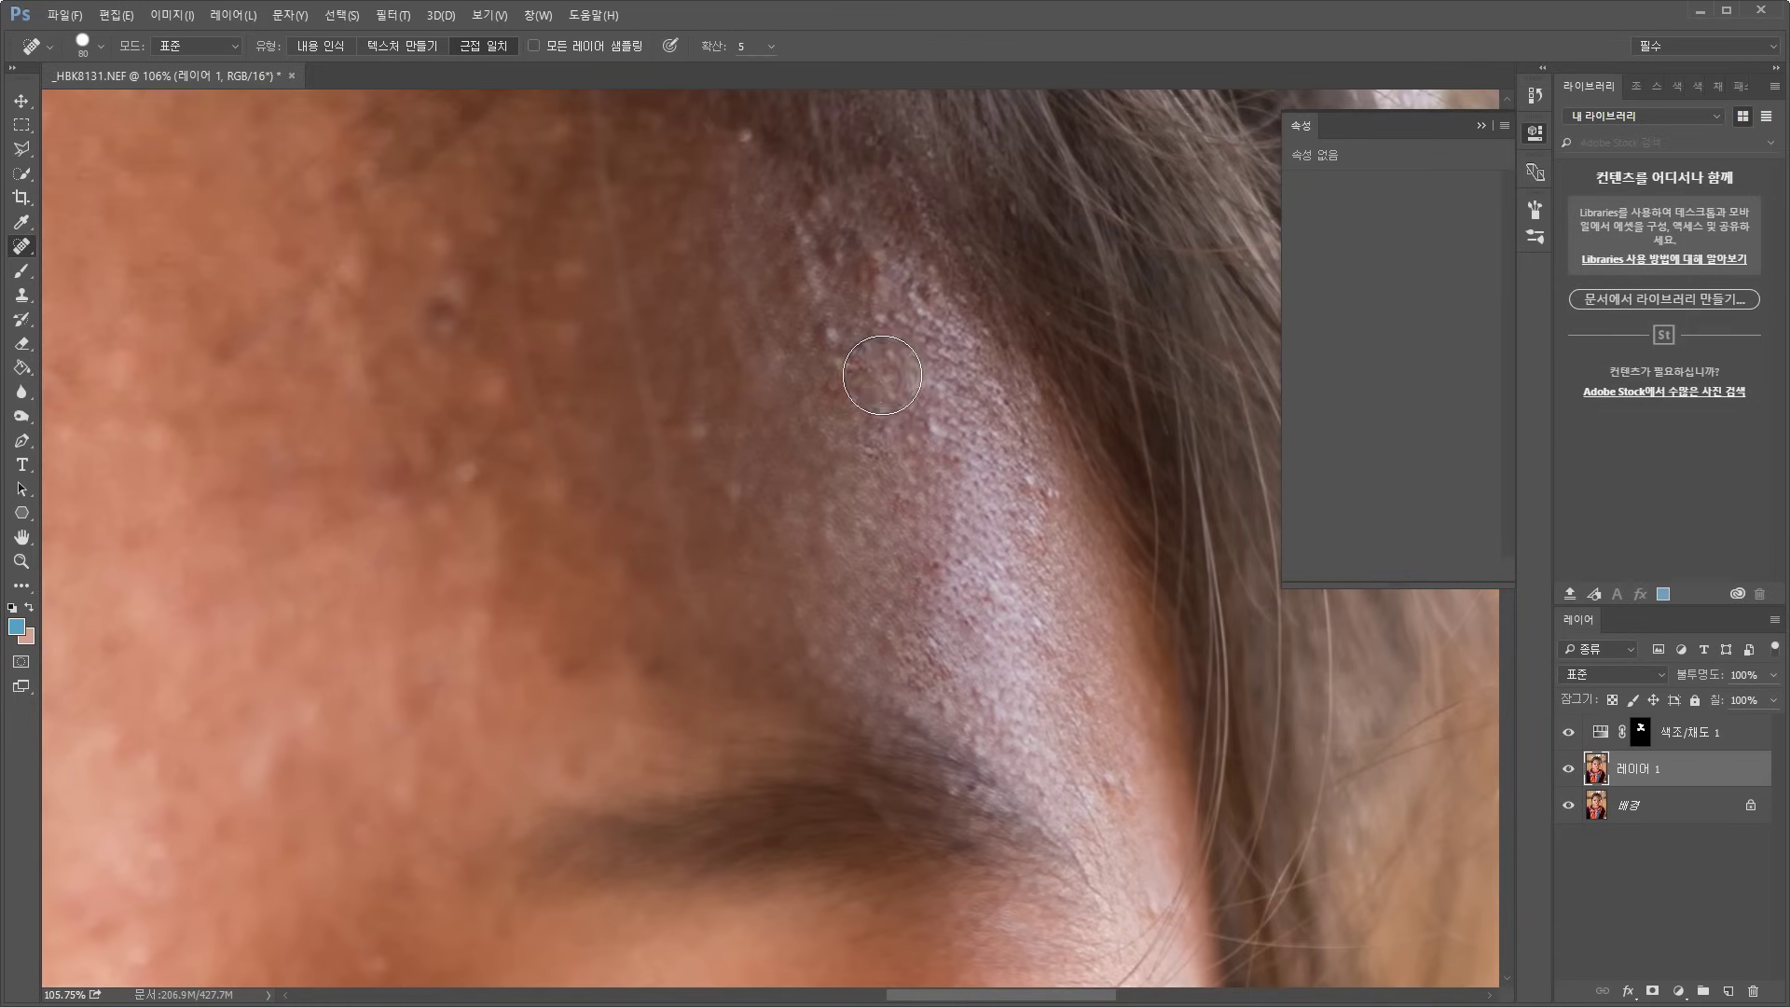
pyautogui.click(823, 338)
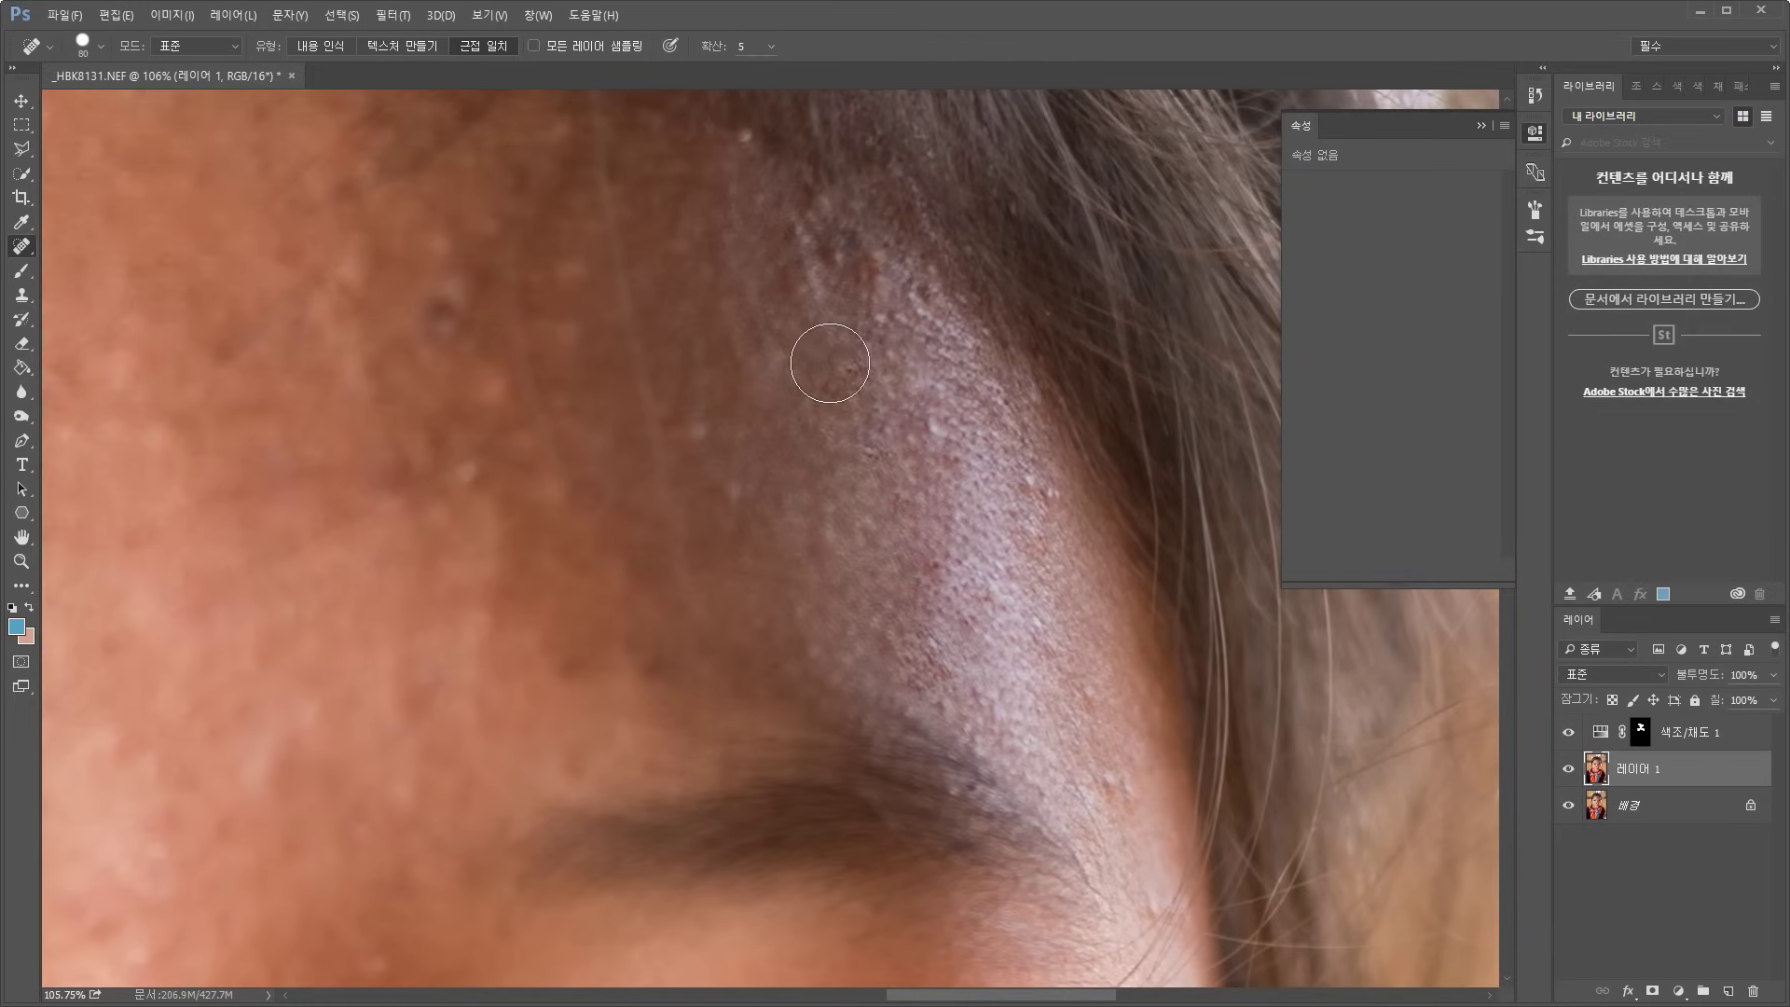
pyautogui.click(814, 285)
pyautogui.click(873, 273)
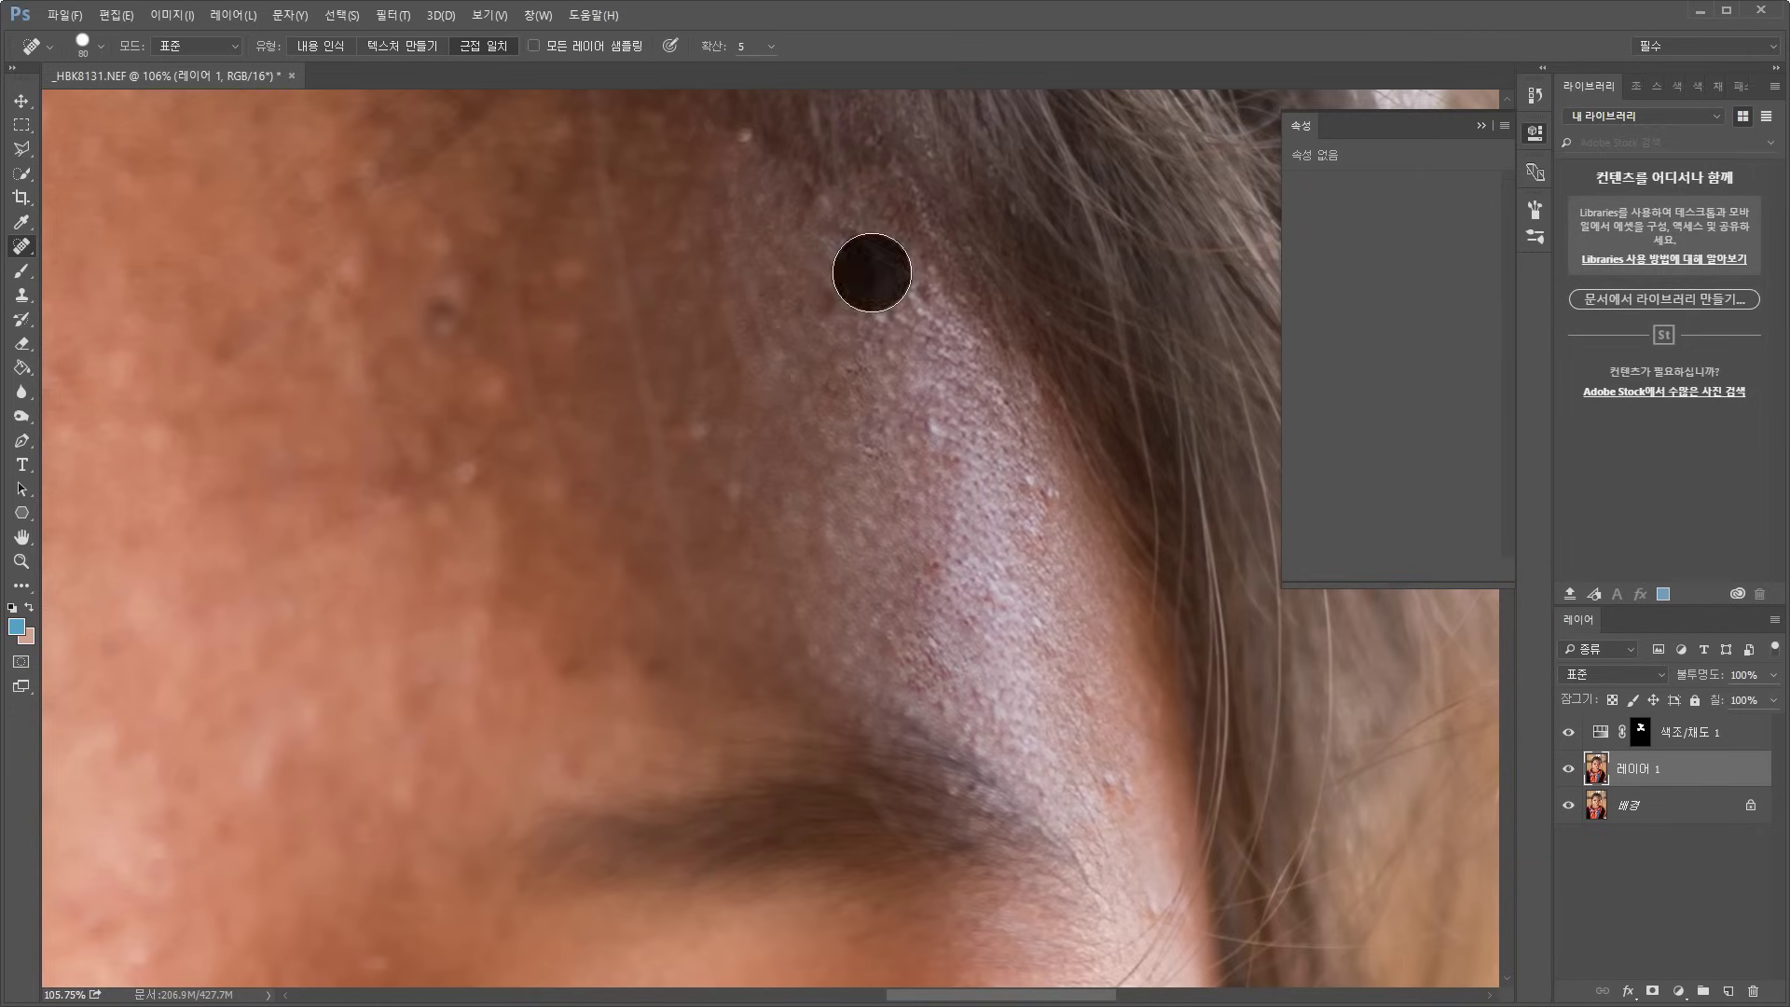
pyautogui.click(830, 317)
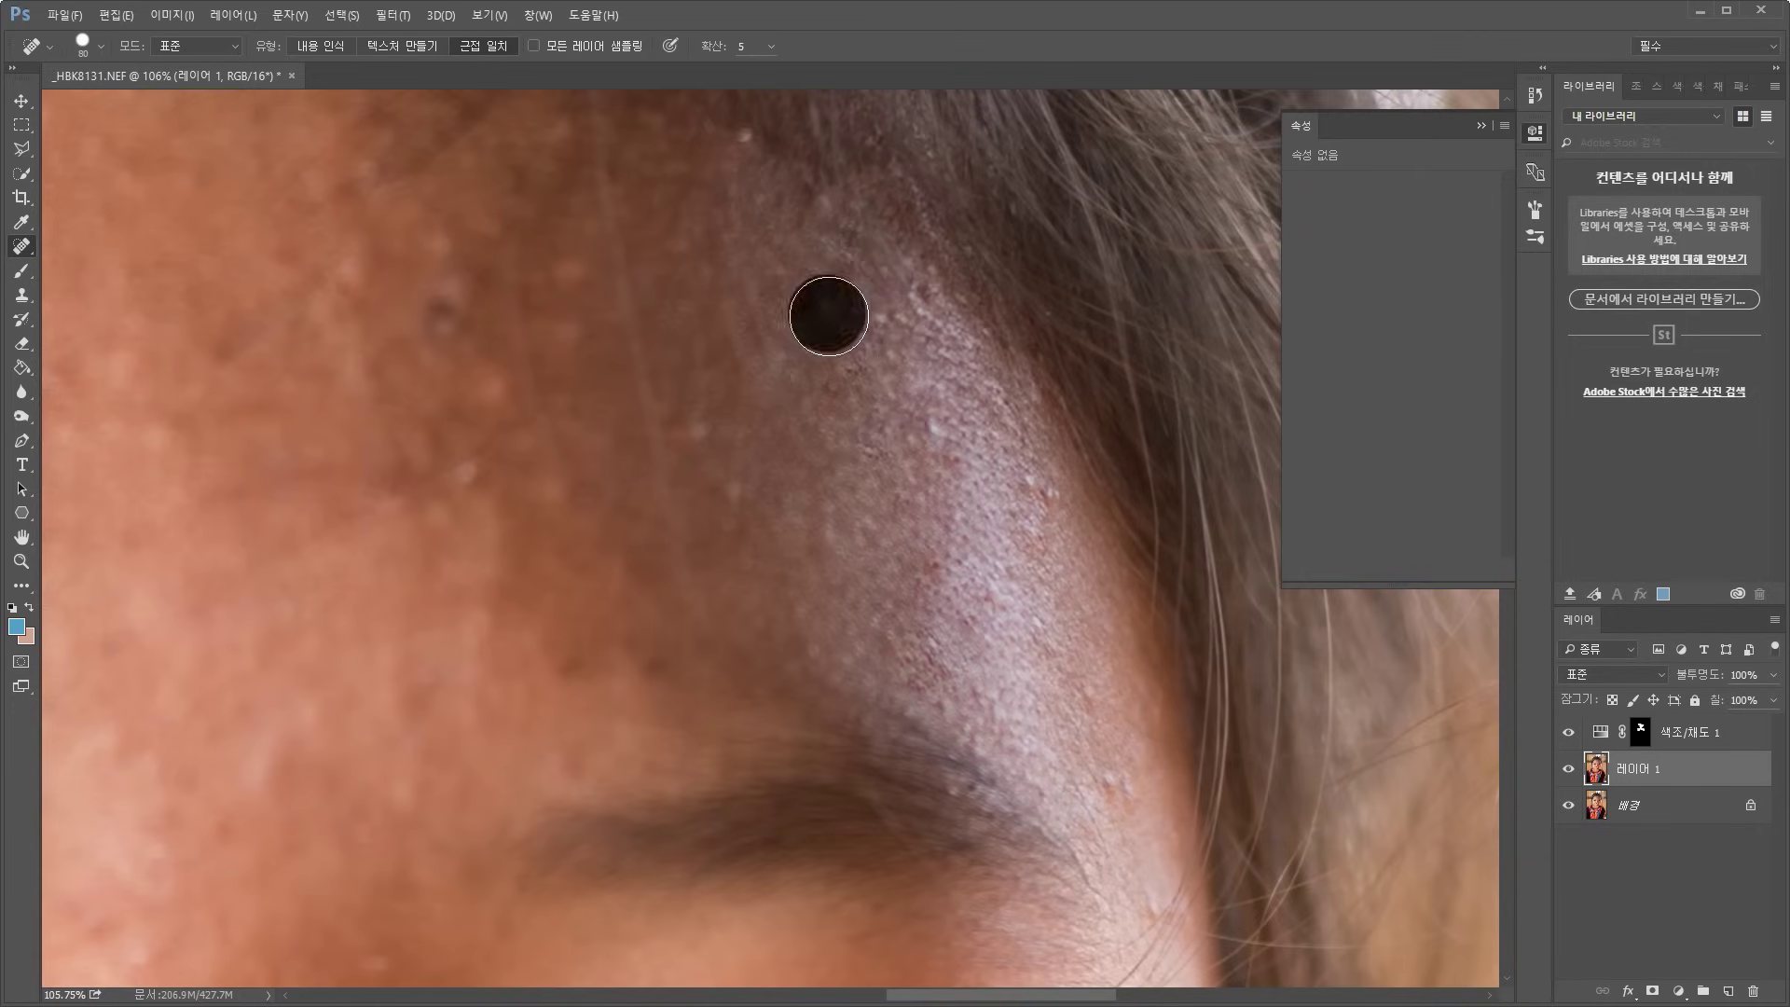
# Heal the bumps on the image-right temple and beyond the outer end of the eyebrow
pyautogui.moveTo(967, 488); pyautogui.dragTo(871, 372)
pyautogui.click(952, 385)
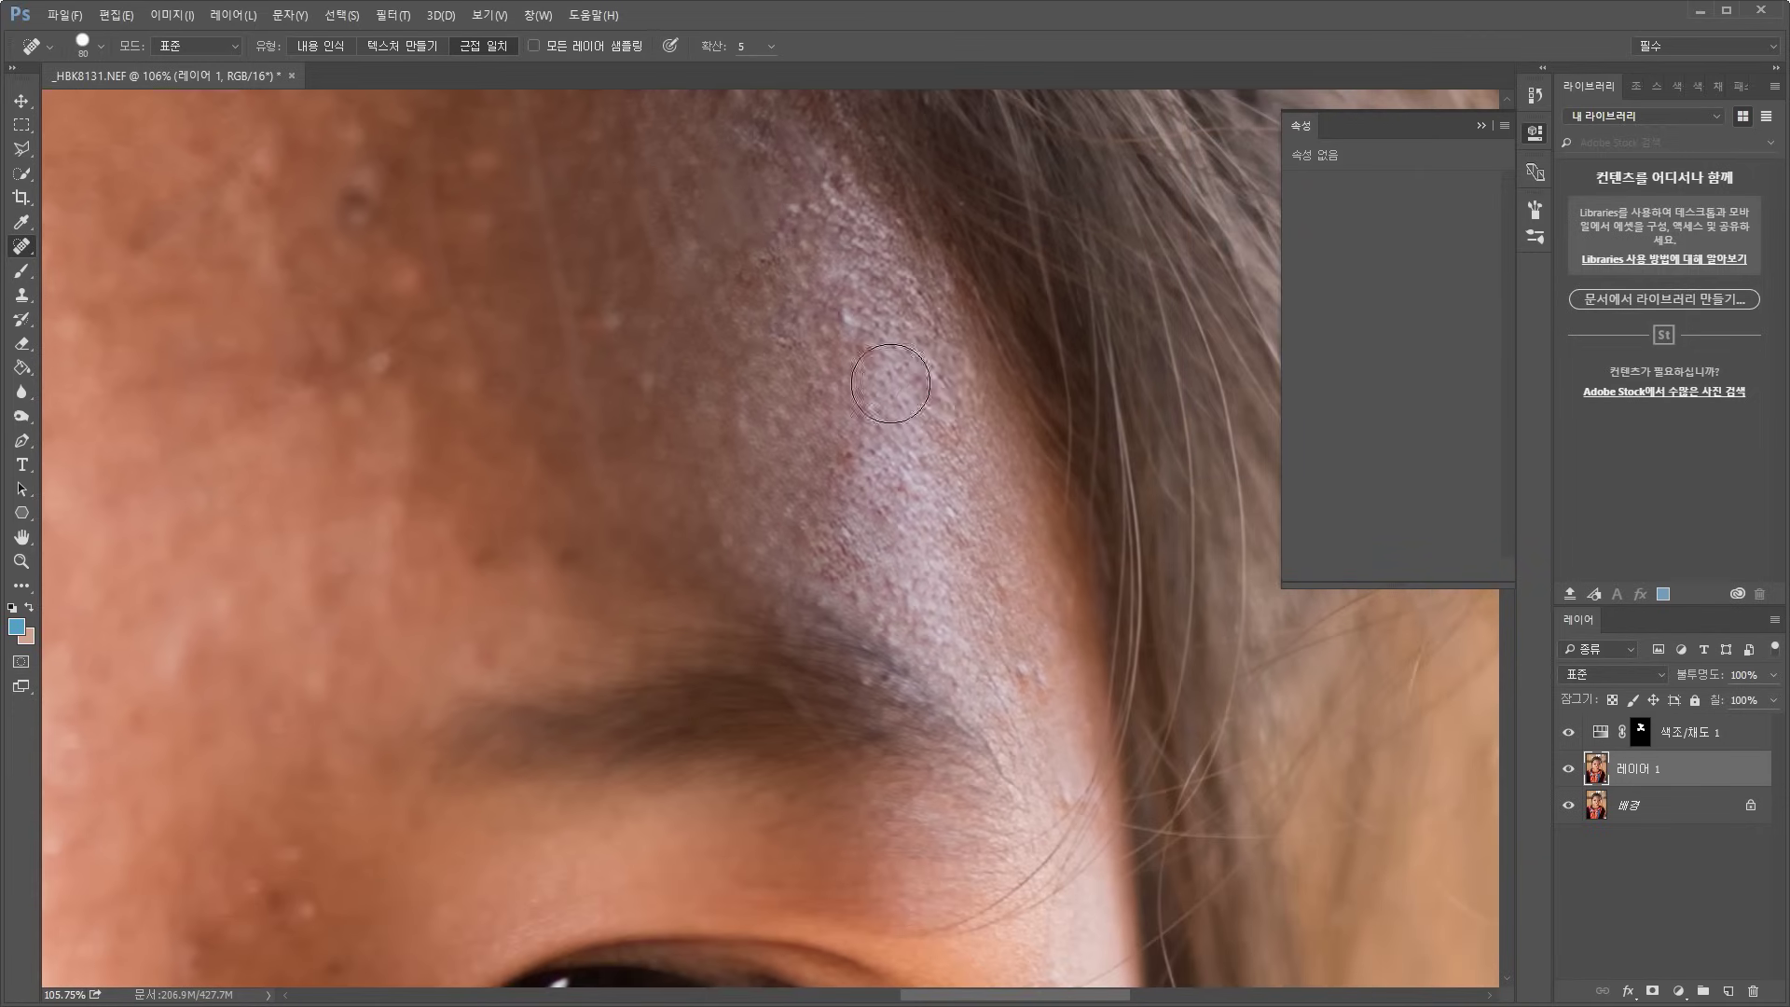
pyautogui.moveTo(966, 519); pyautogui.dragTo(893, 379)
pyautogui.click(958, 520)
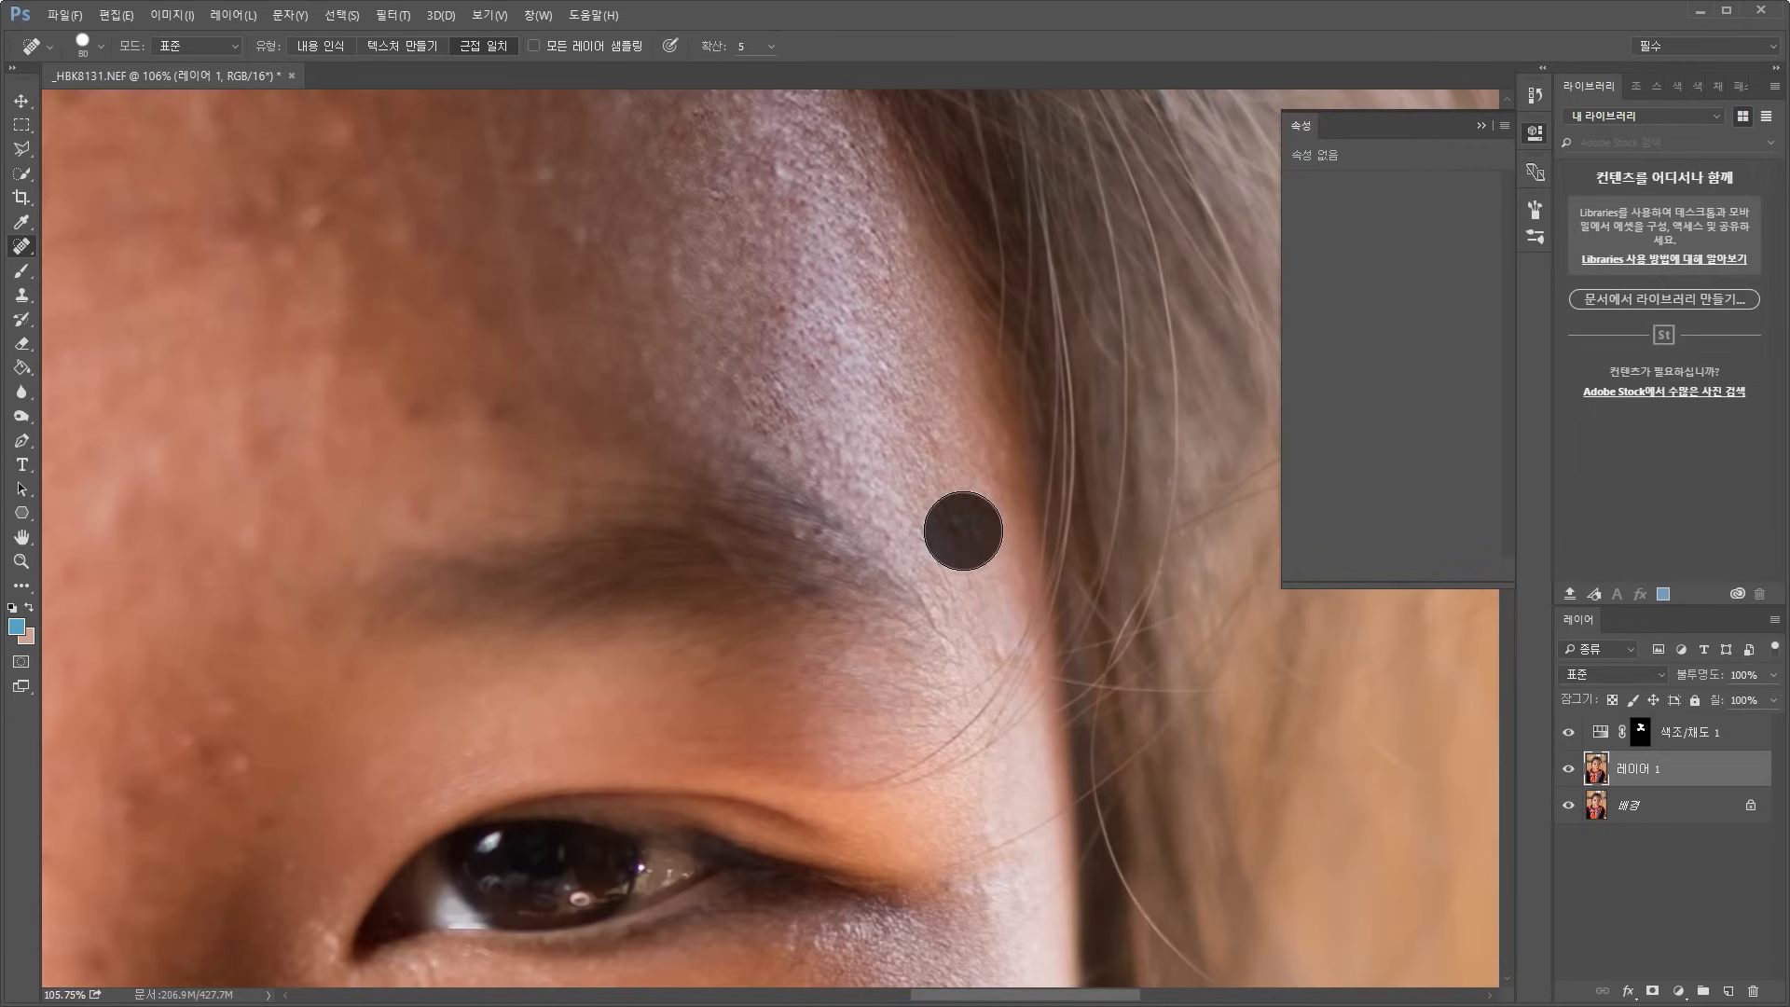
pyautogui.click(961, 523)
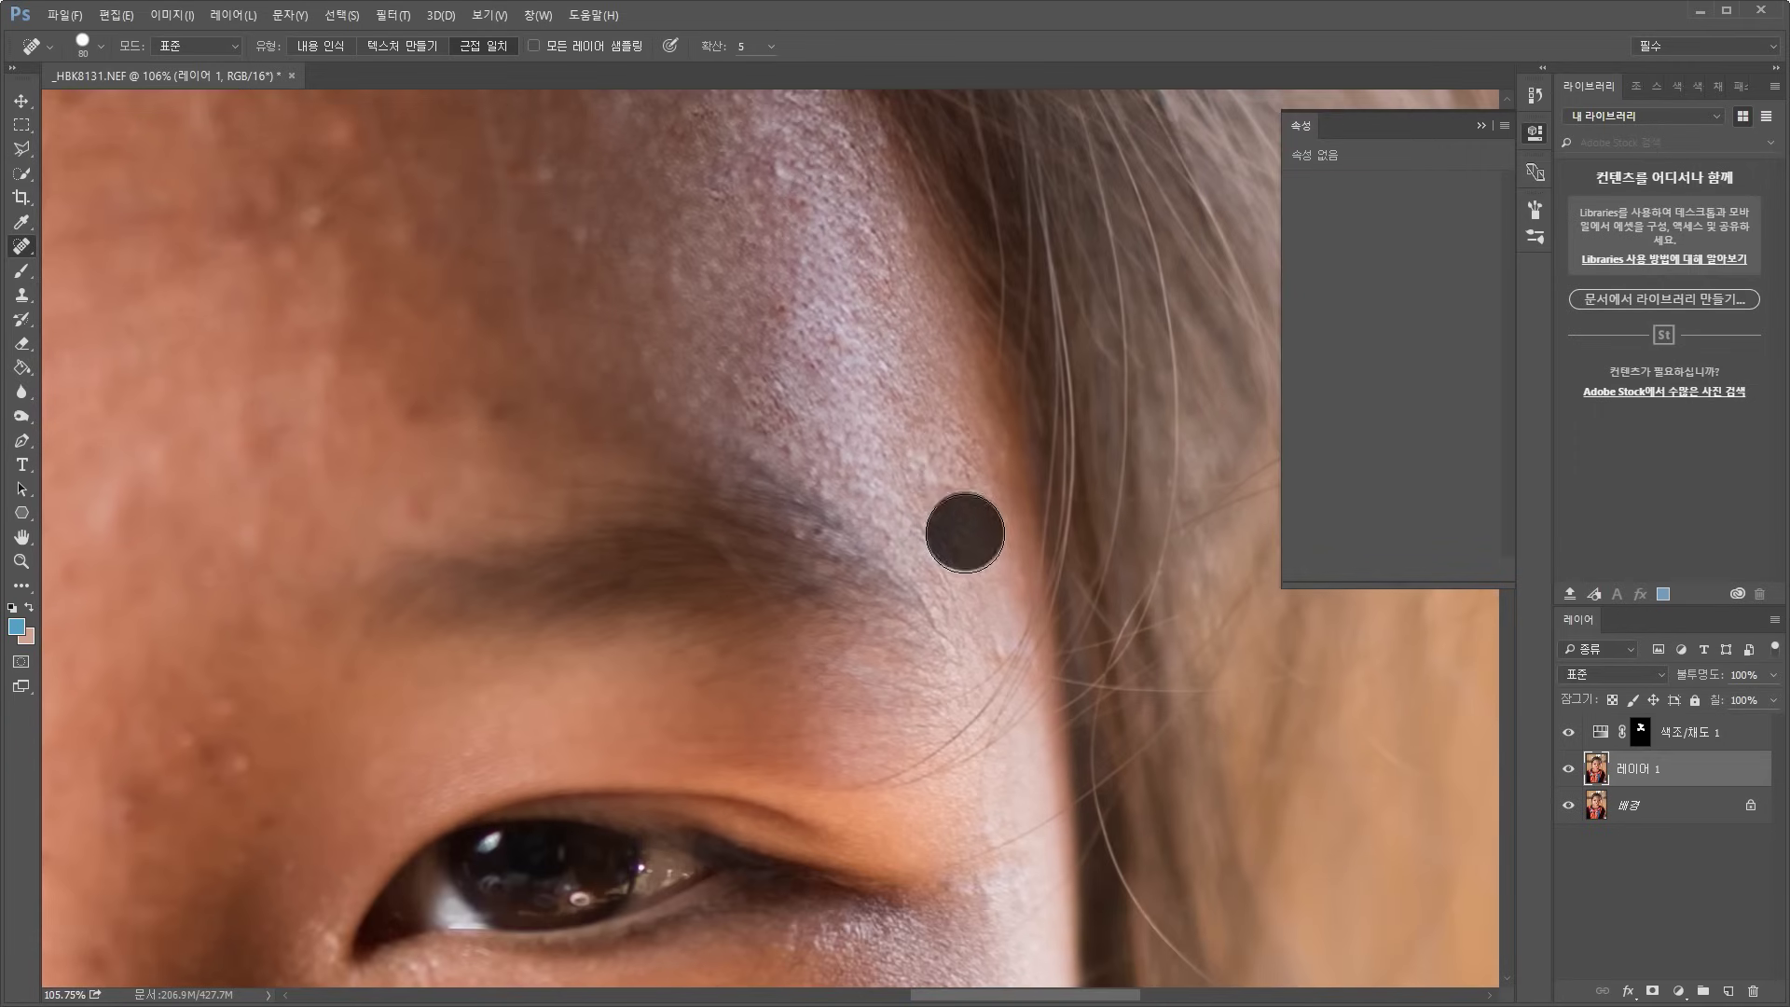
# Reduce the brush size to 50 and heal the bumps between the nose bridge and the image-right eye's inner corner
pyautogui.moveTo(960, 727); pyautogui.dragTo(882, 442)
pyautogui.moveTo(917, 704); pyautogui.dragTo(963, 485)
pyautogui.moveTo(681, 688); pyautogui.dragTo(875, 523)
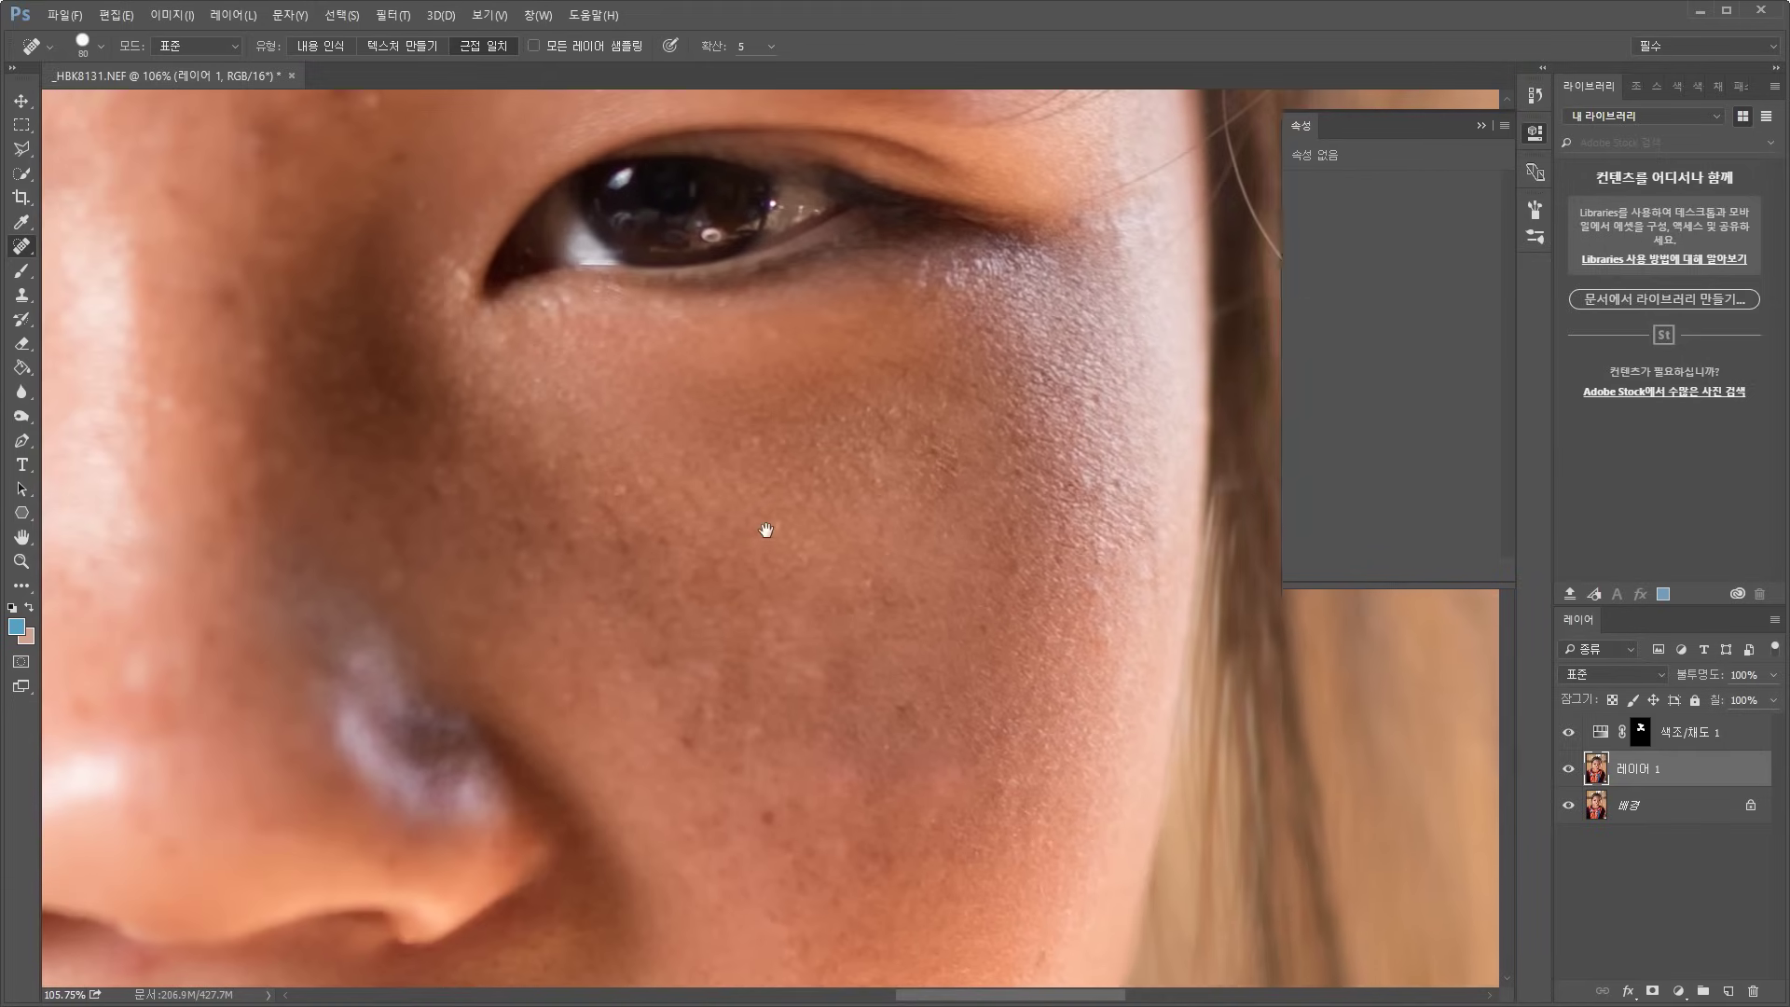
pyautogui.moveTo(764, 560); pyautogui.dragTo(904, 571)
pyautogui.moveTo(668, 332); pyautogui.dragTo(707, 512)
pyautogui.moveTo(617, 437); pyautogui.dragTo(696, 589)
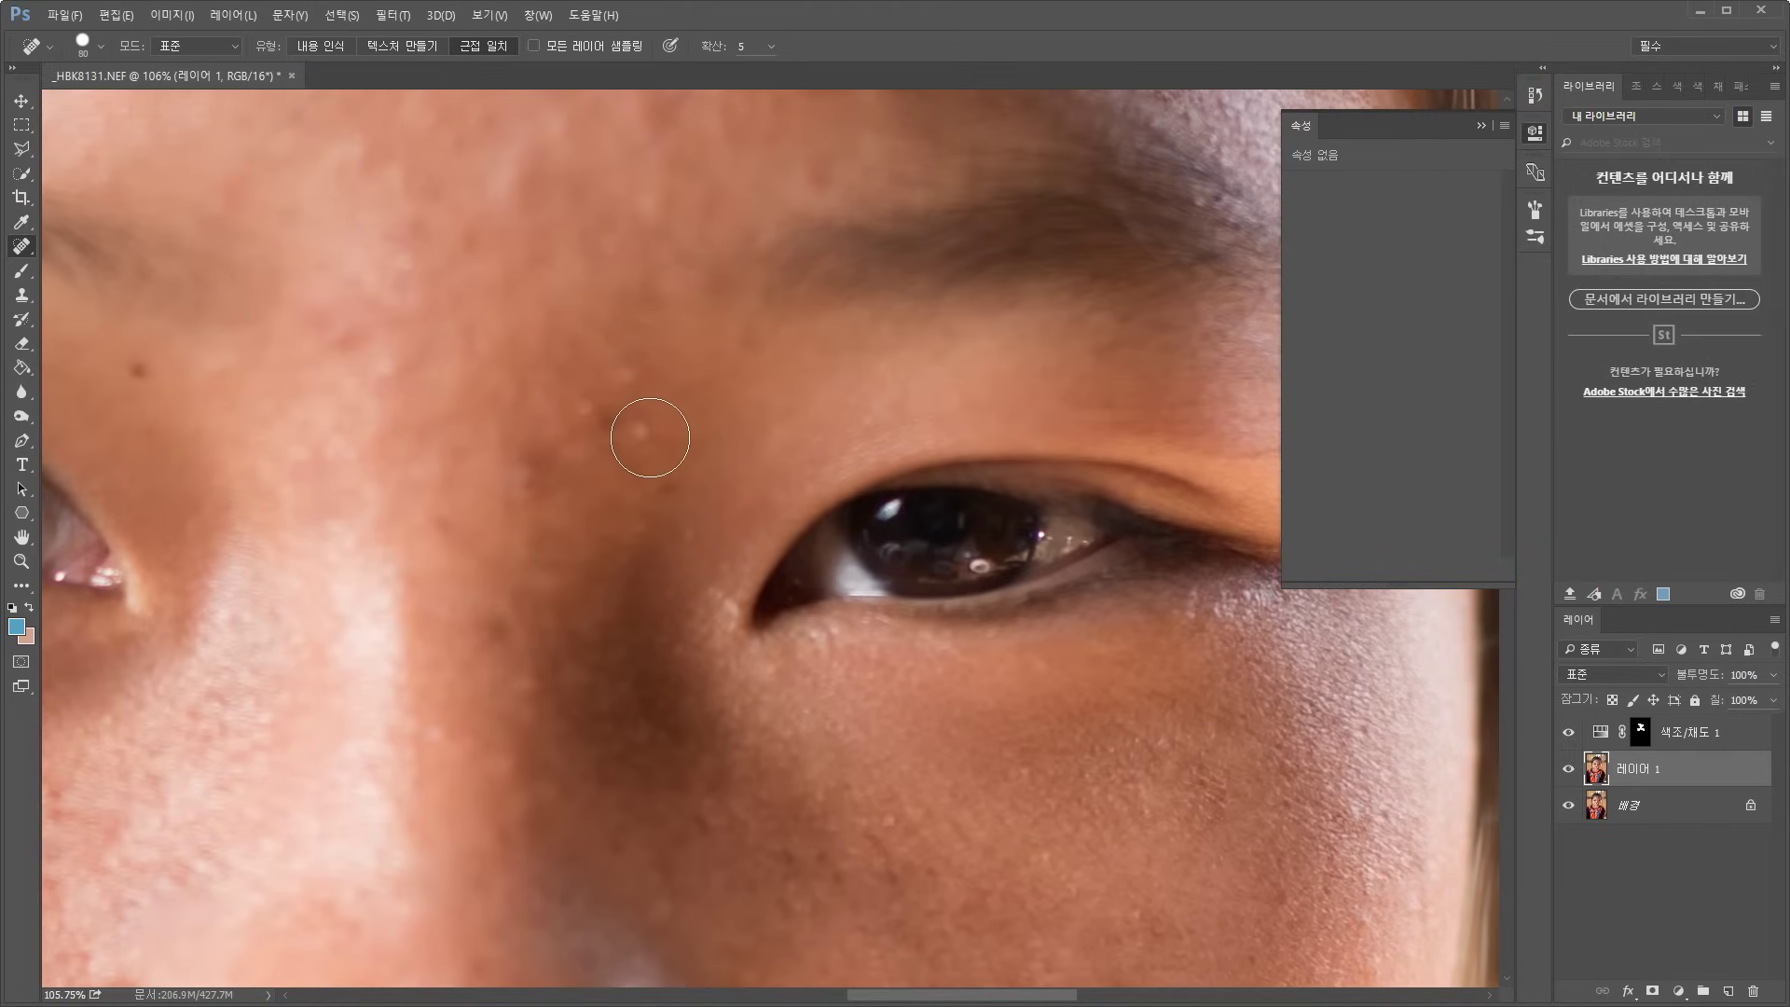
pyautogui.press('[')
pyautogui.press('[')
pyautogui.press('[')
pyautogui.click(587, 406)
pyautogui.click(584, 408)
pyautogui.click(524, 484)
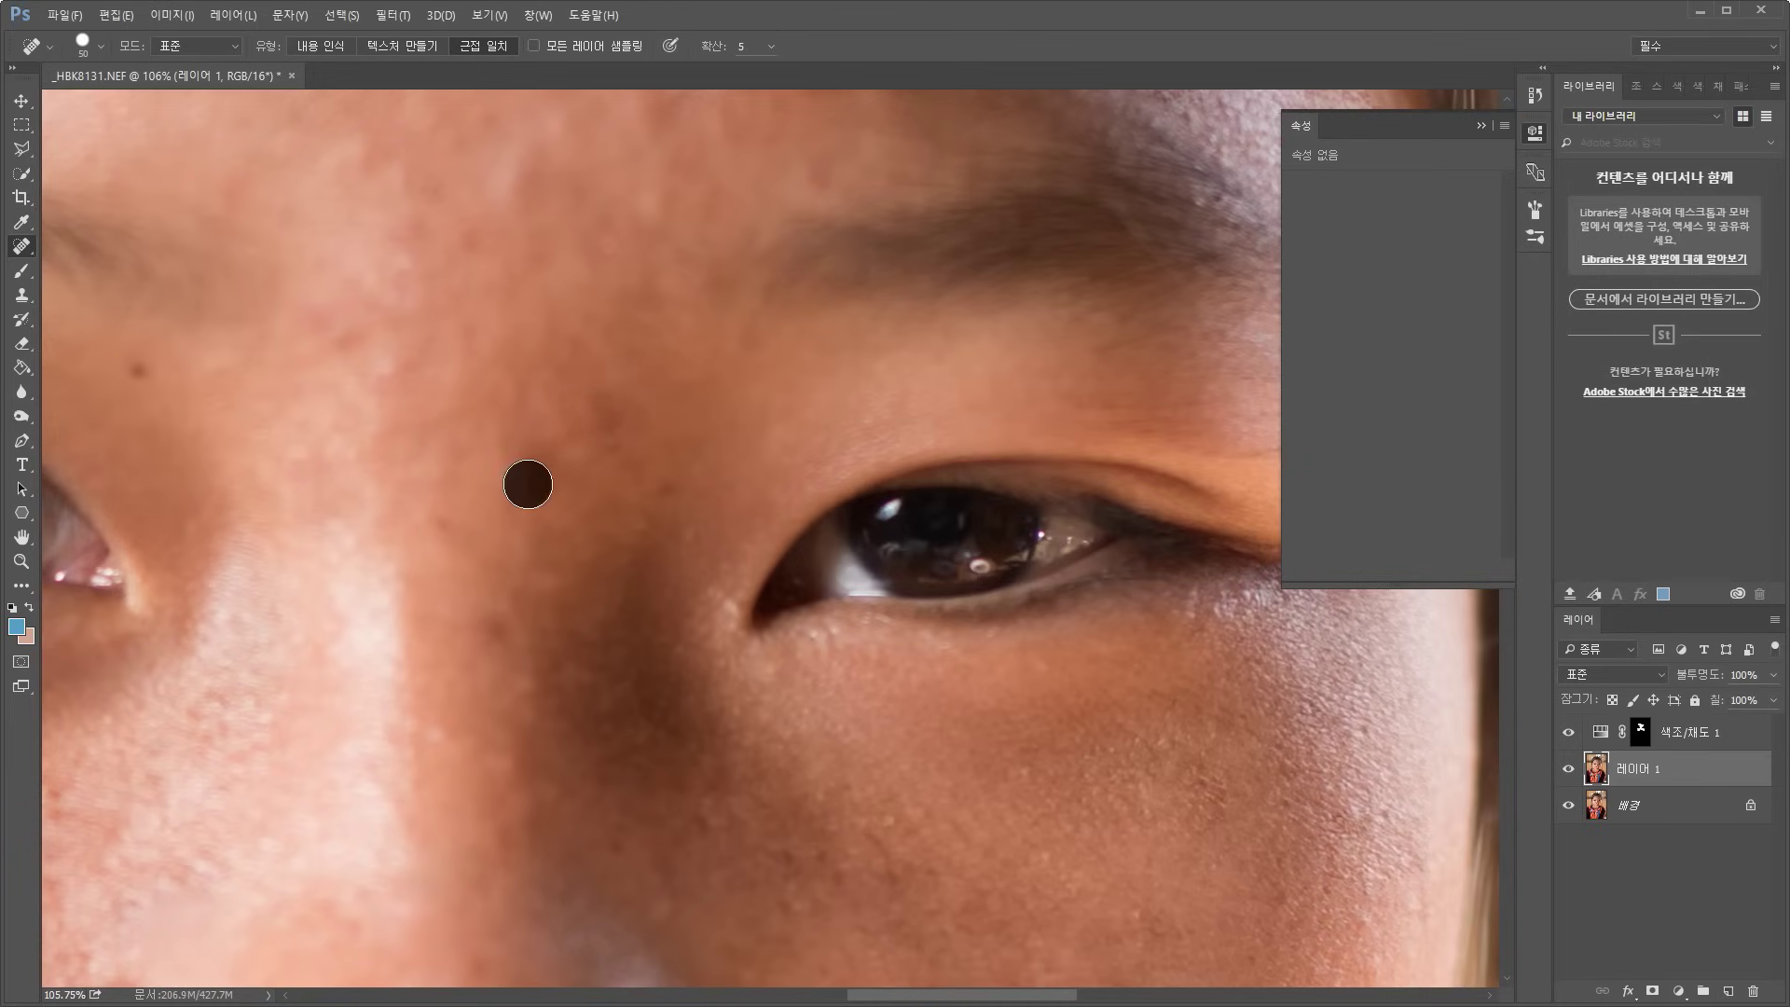
# Enlarge the brush to size 90 and heal the blotches on the forehead between and just above the eyebrows
pyautogui.moveTo(770, 537); pyautogui.dragTo(1037, 718)
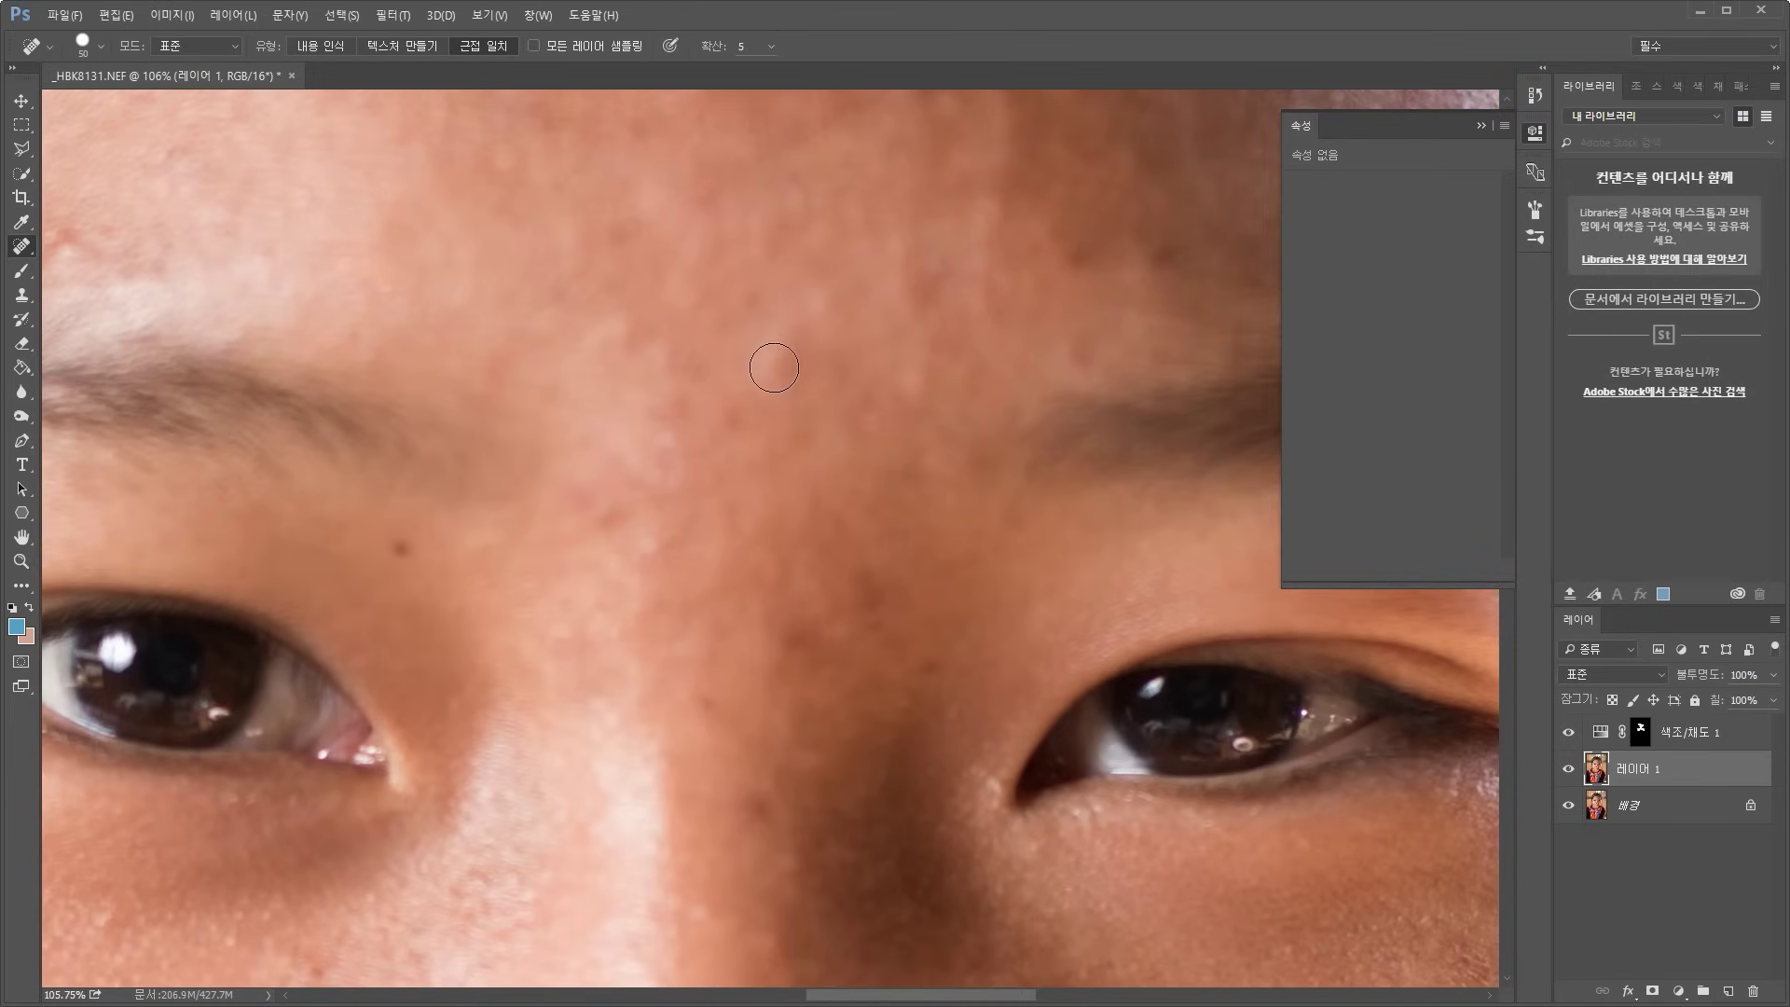
pyautogui.press(']')
pyautogui.press(']')
pyautogui.press(']')
pyautogui.press(']')
pyautogui.click(775, 369)
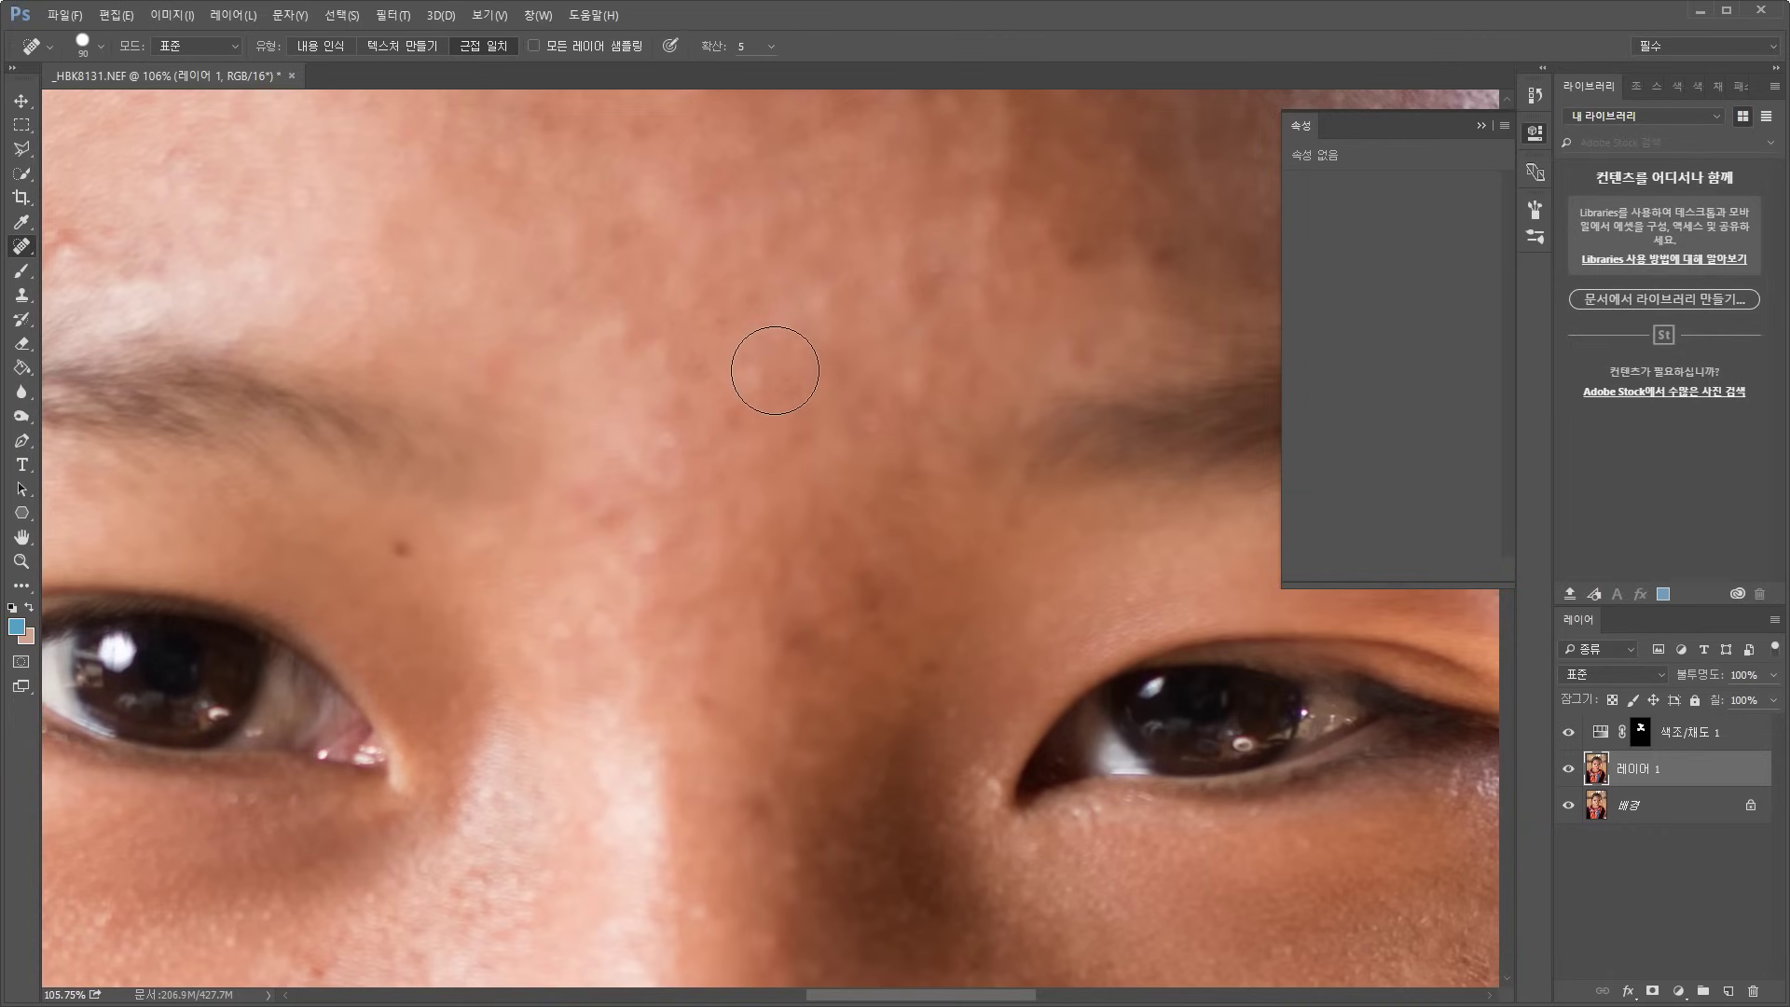
pyautogui.click(770, 372)
pyautogui.click(914, 285)
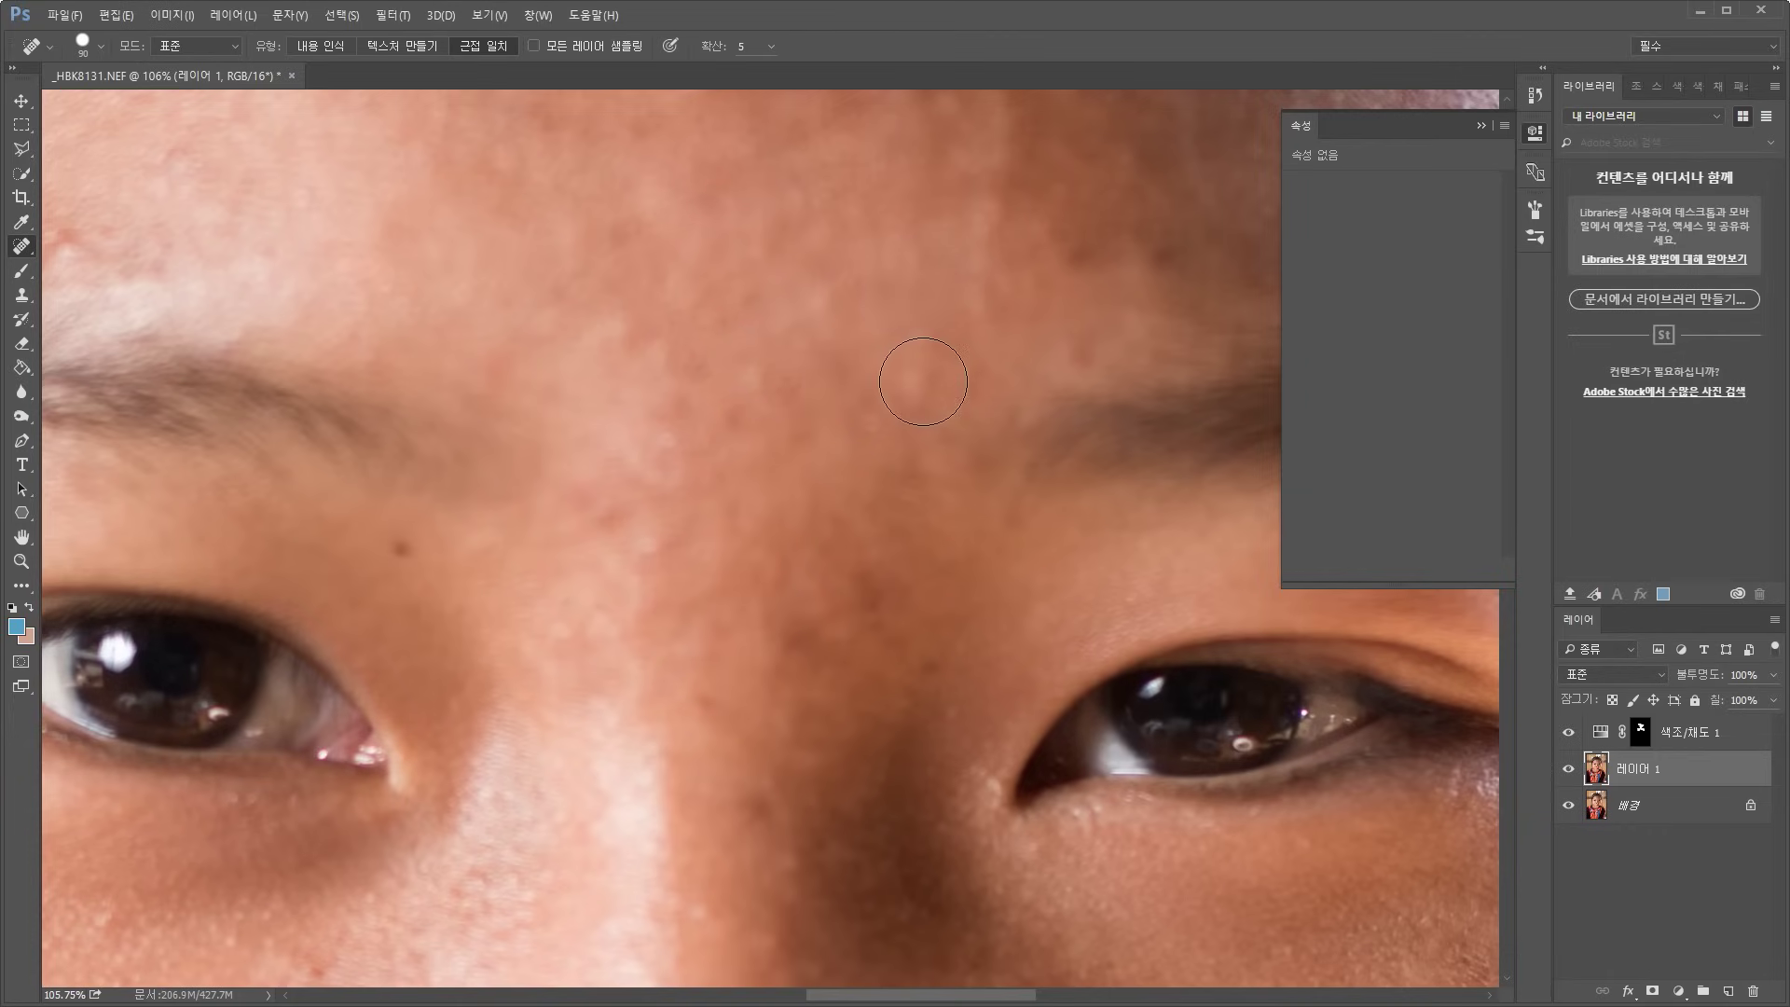
pyautogui.click(923, 382)
# Remove the bumps on the upper image-left forehead and the light spot near the central hairline
pyautogui.moveTo(712, 267)
pyautogui.mouseDown()
pyautogui.moveTo(699, 500)
pyautogui.moveTo(839, 396)
pyautogui.moveTo(690, 497)
pyautogui.moveTo(759, 579)
pyautogui.moveTo(756, 519)
pyautogui.moveTo(647, 599)
pyautogui.mouseUp()
pyautogui.click(779, 489)
pyautogui.click(663, 387)
pyautogui.click(723, 390)
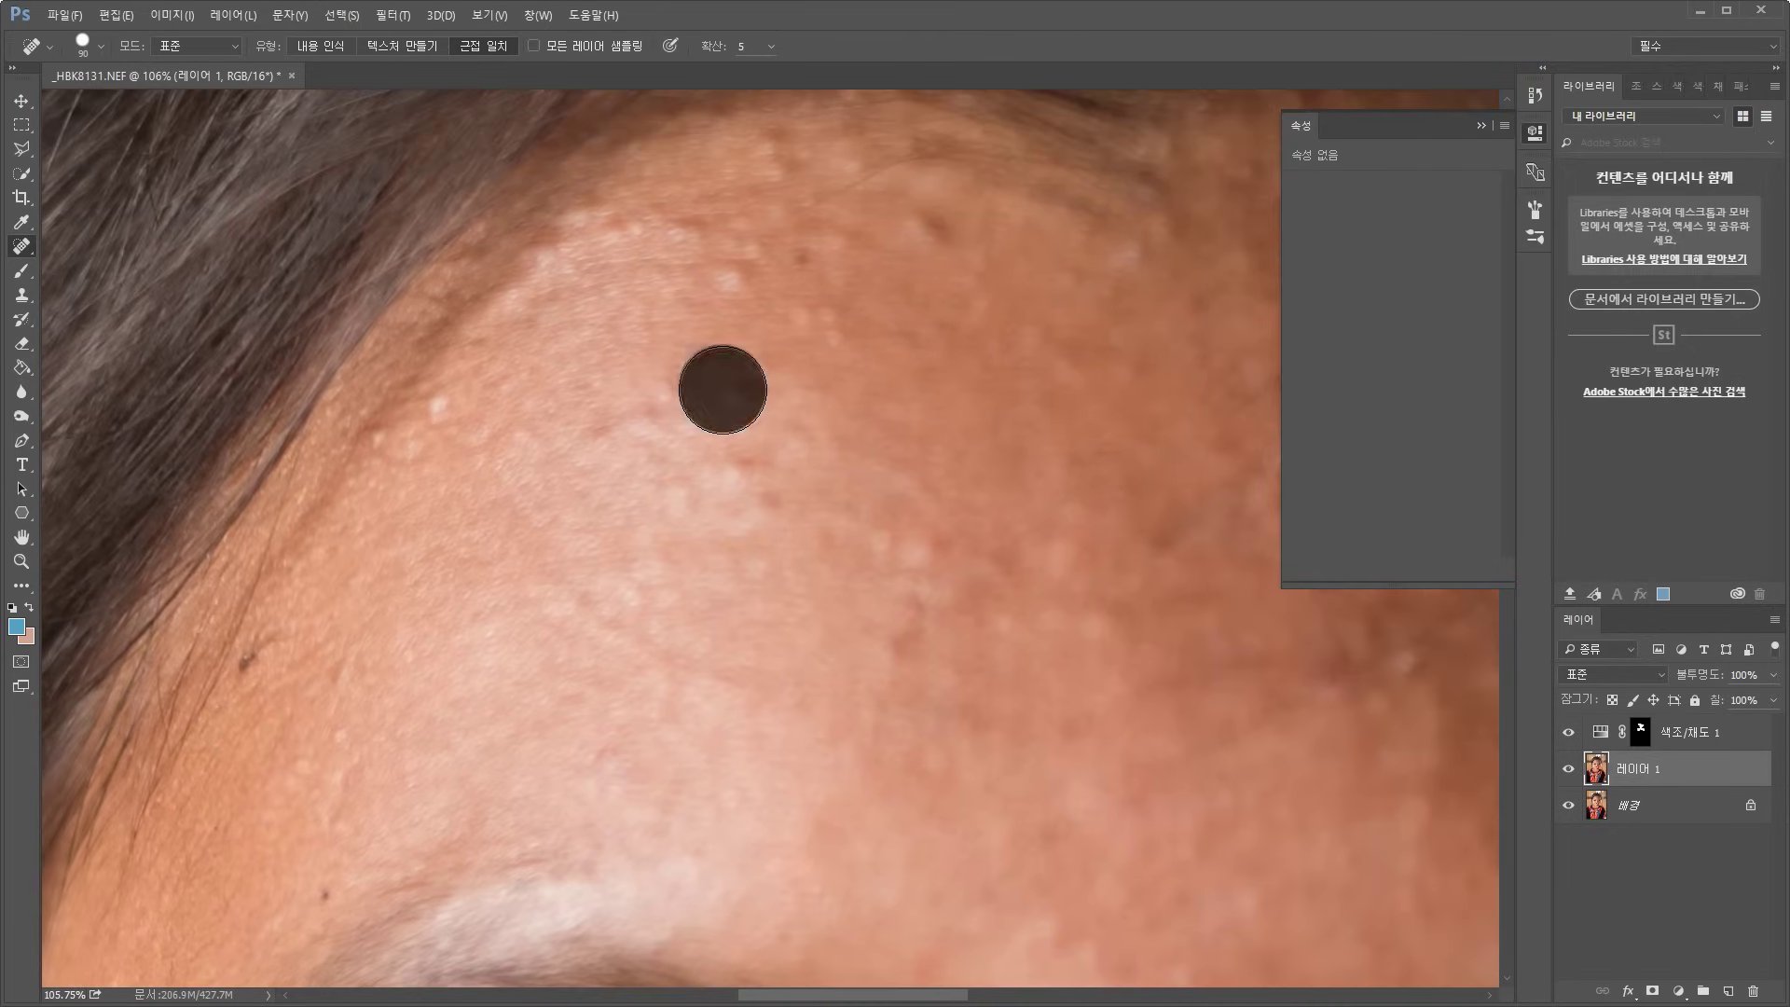
pyautogui.click(741, 369)
pyautogui.click(728, 370)
pyautogui.click(741, 372)
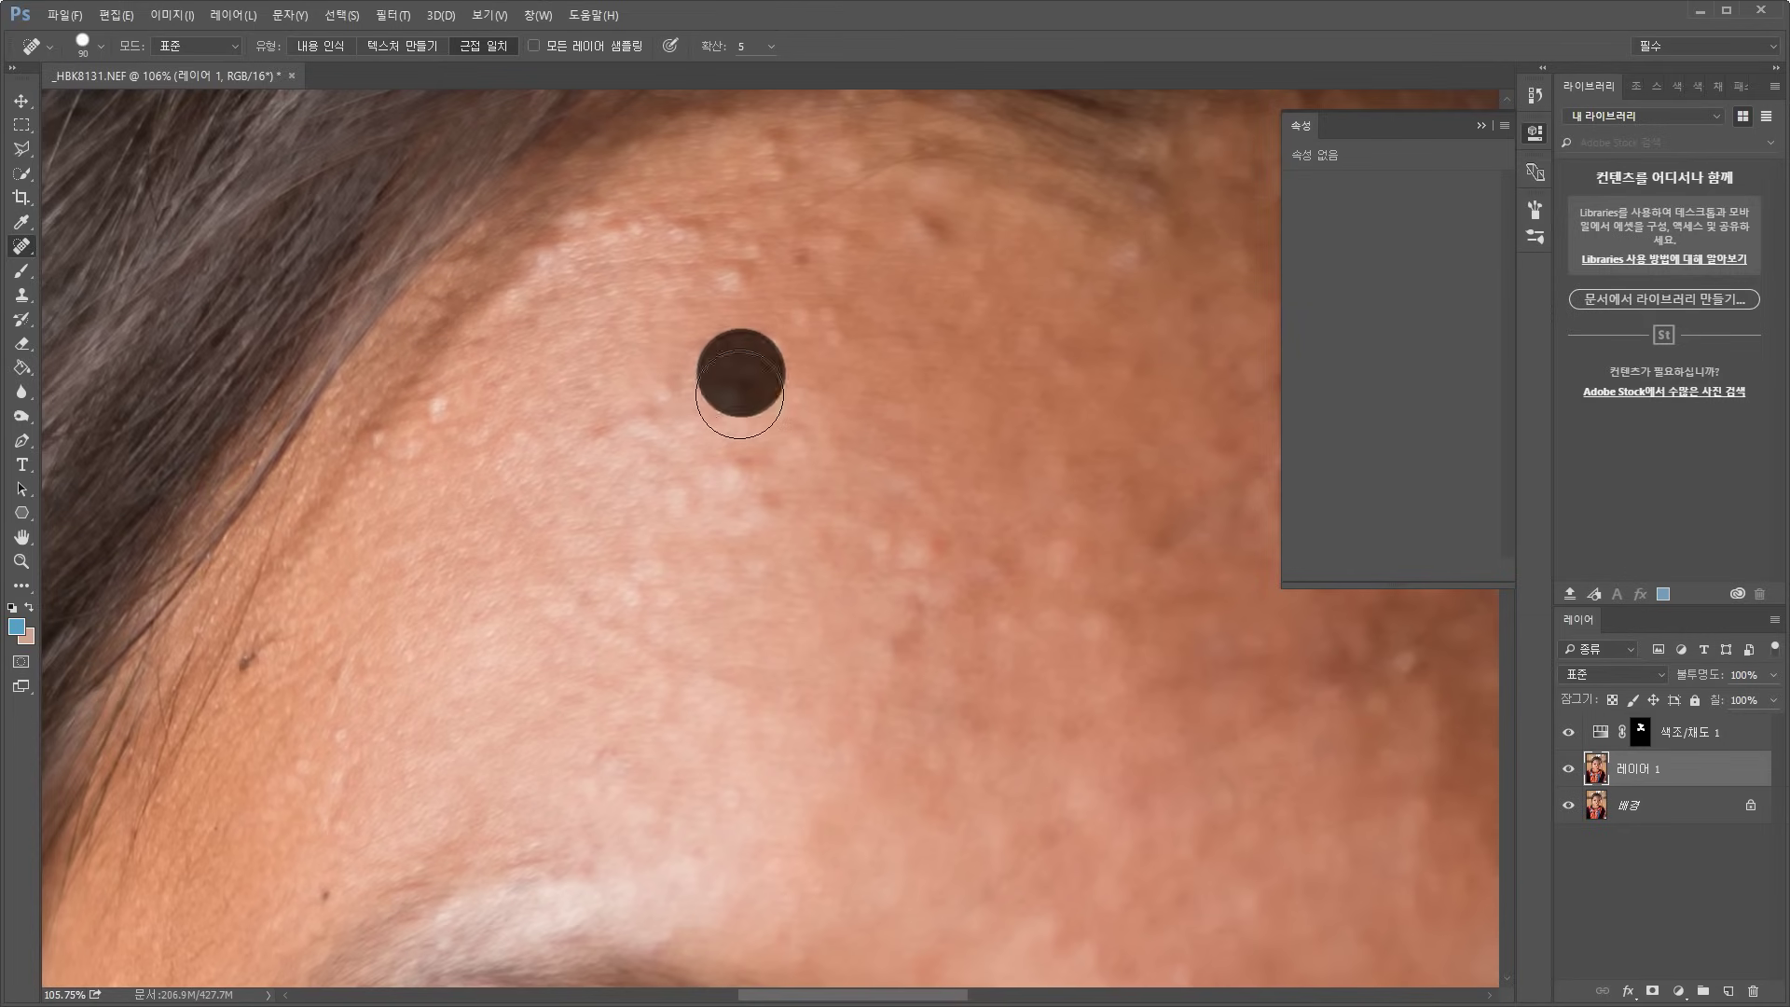
pyautogui.click(747, 380)
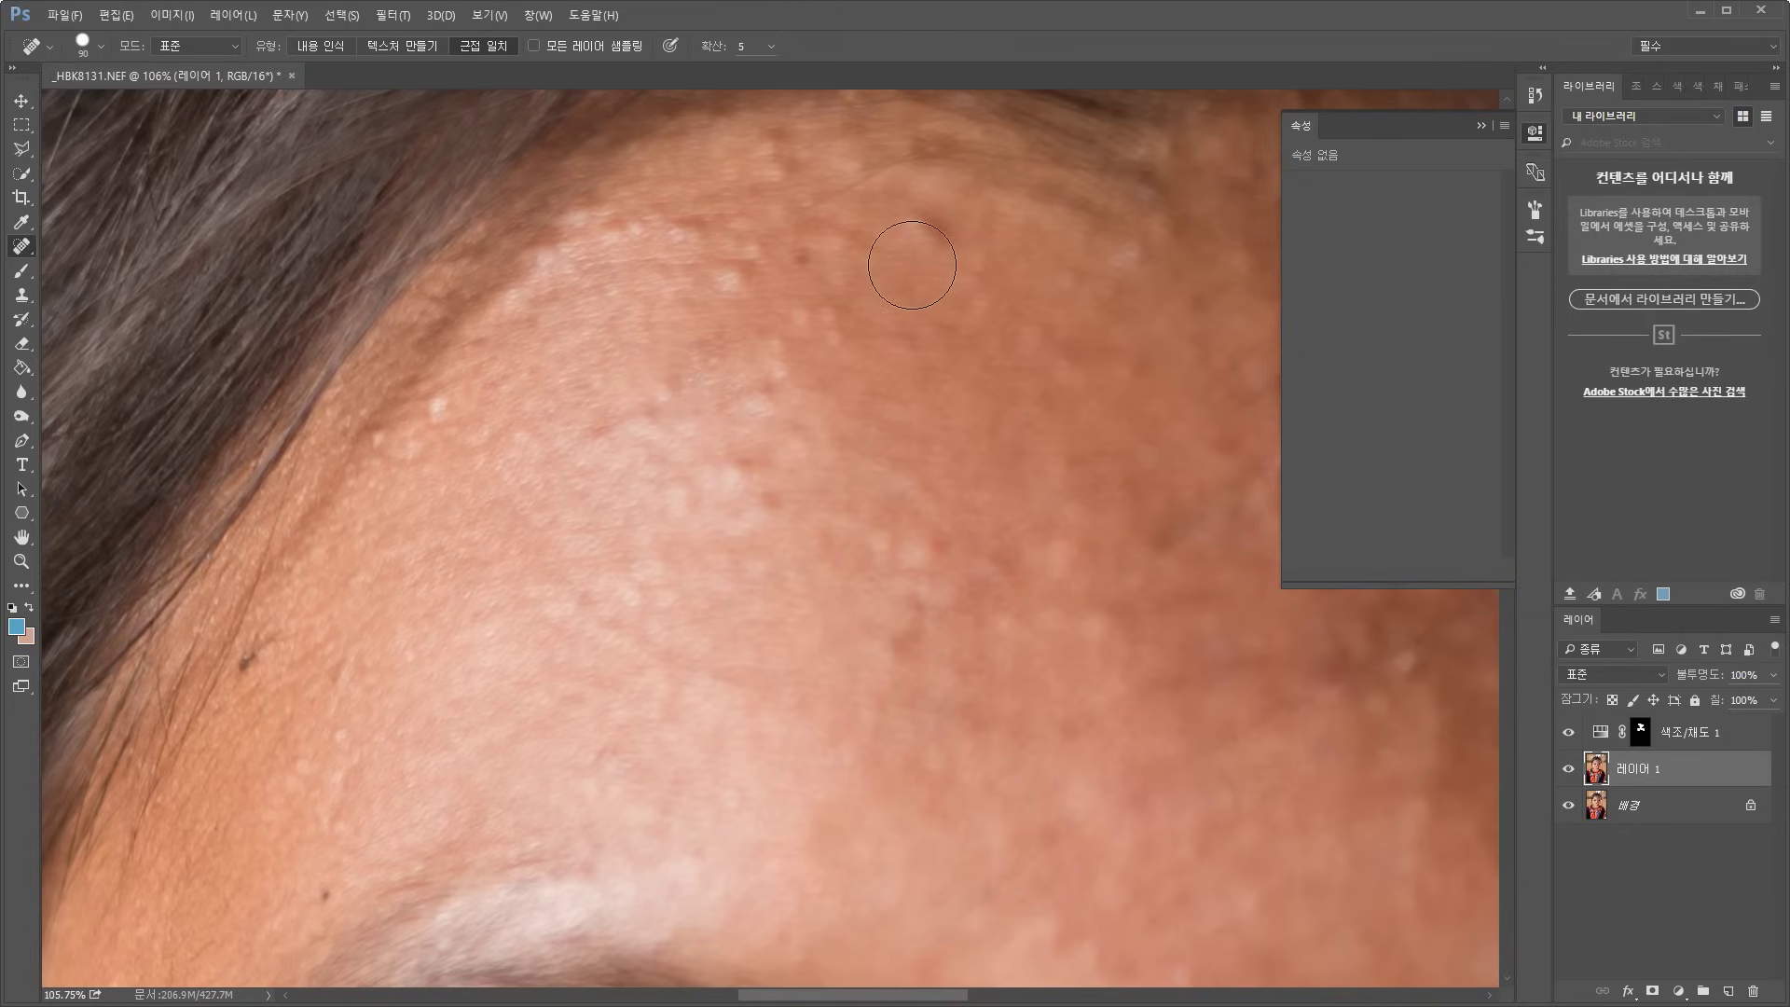
pyautogui.click(1147, 266)
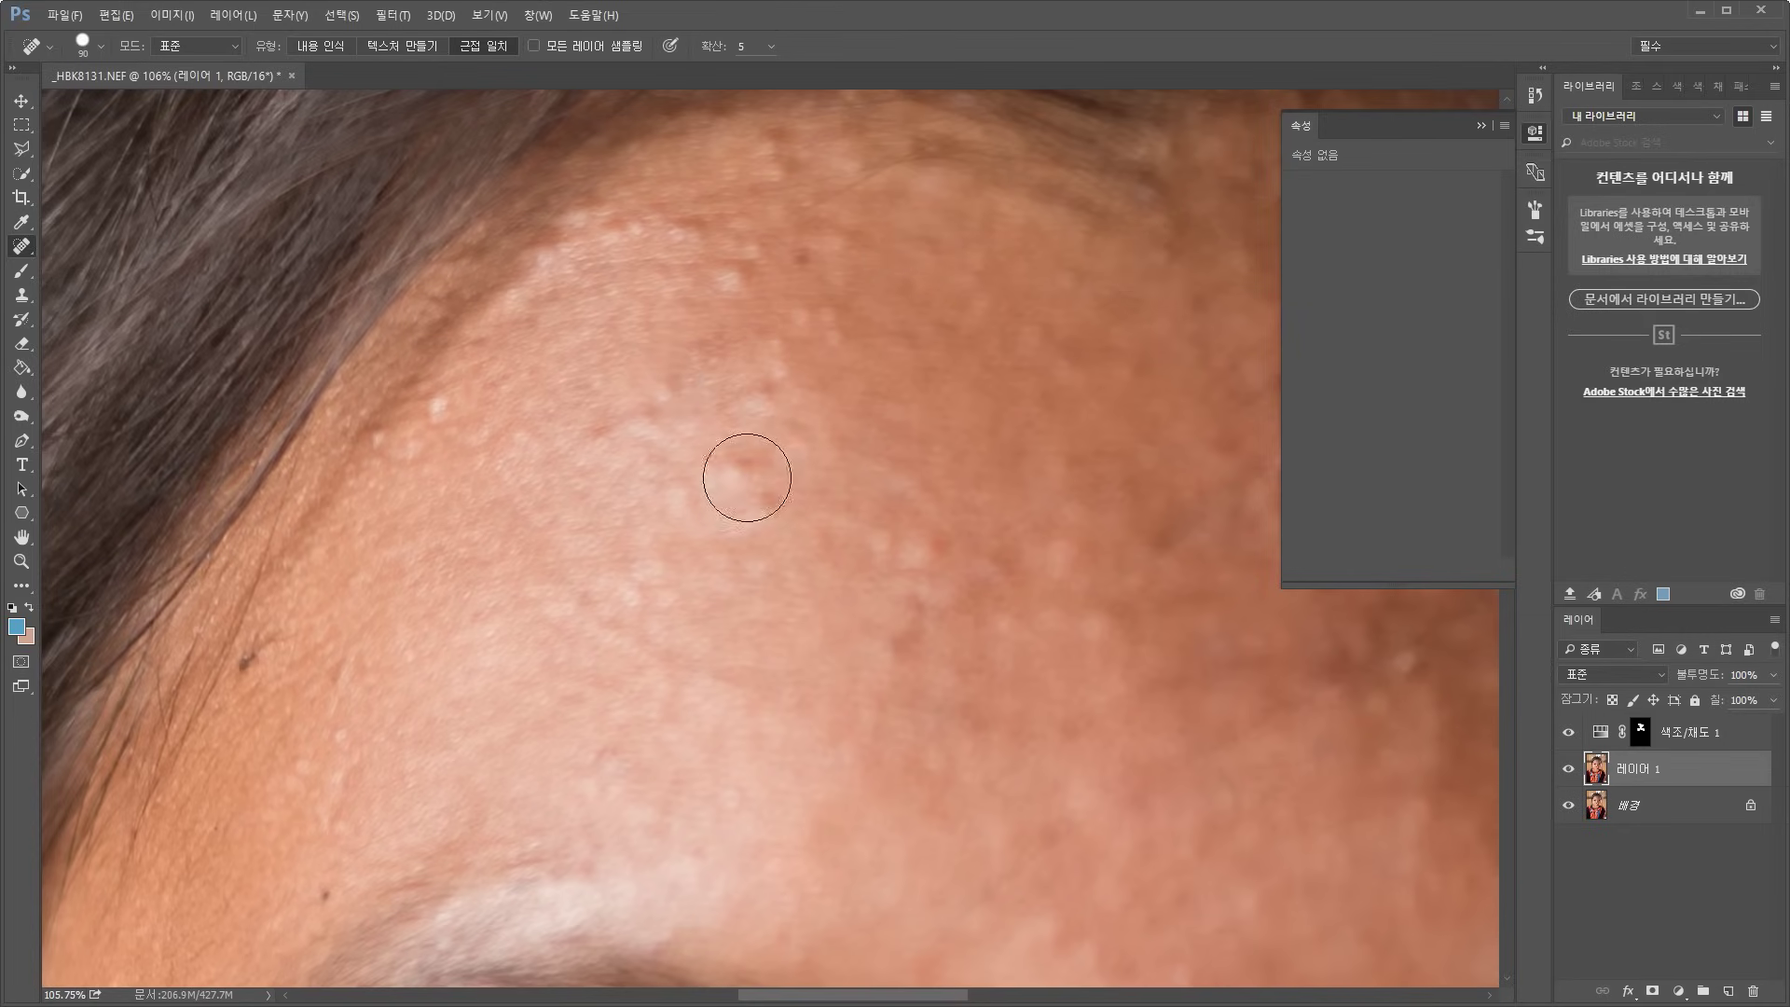
# Reduce the brush size to 60 and heal the small reddish spots in the middle of the forehead
pyautogui.press('[')
pyautogui.press('[')
pyautogui.press('[')
pyautogui.click(742, 467)
pyautogui.click(887, 647)
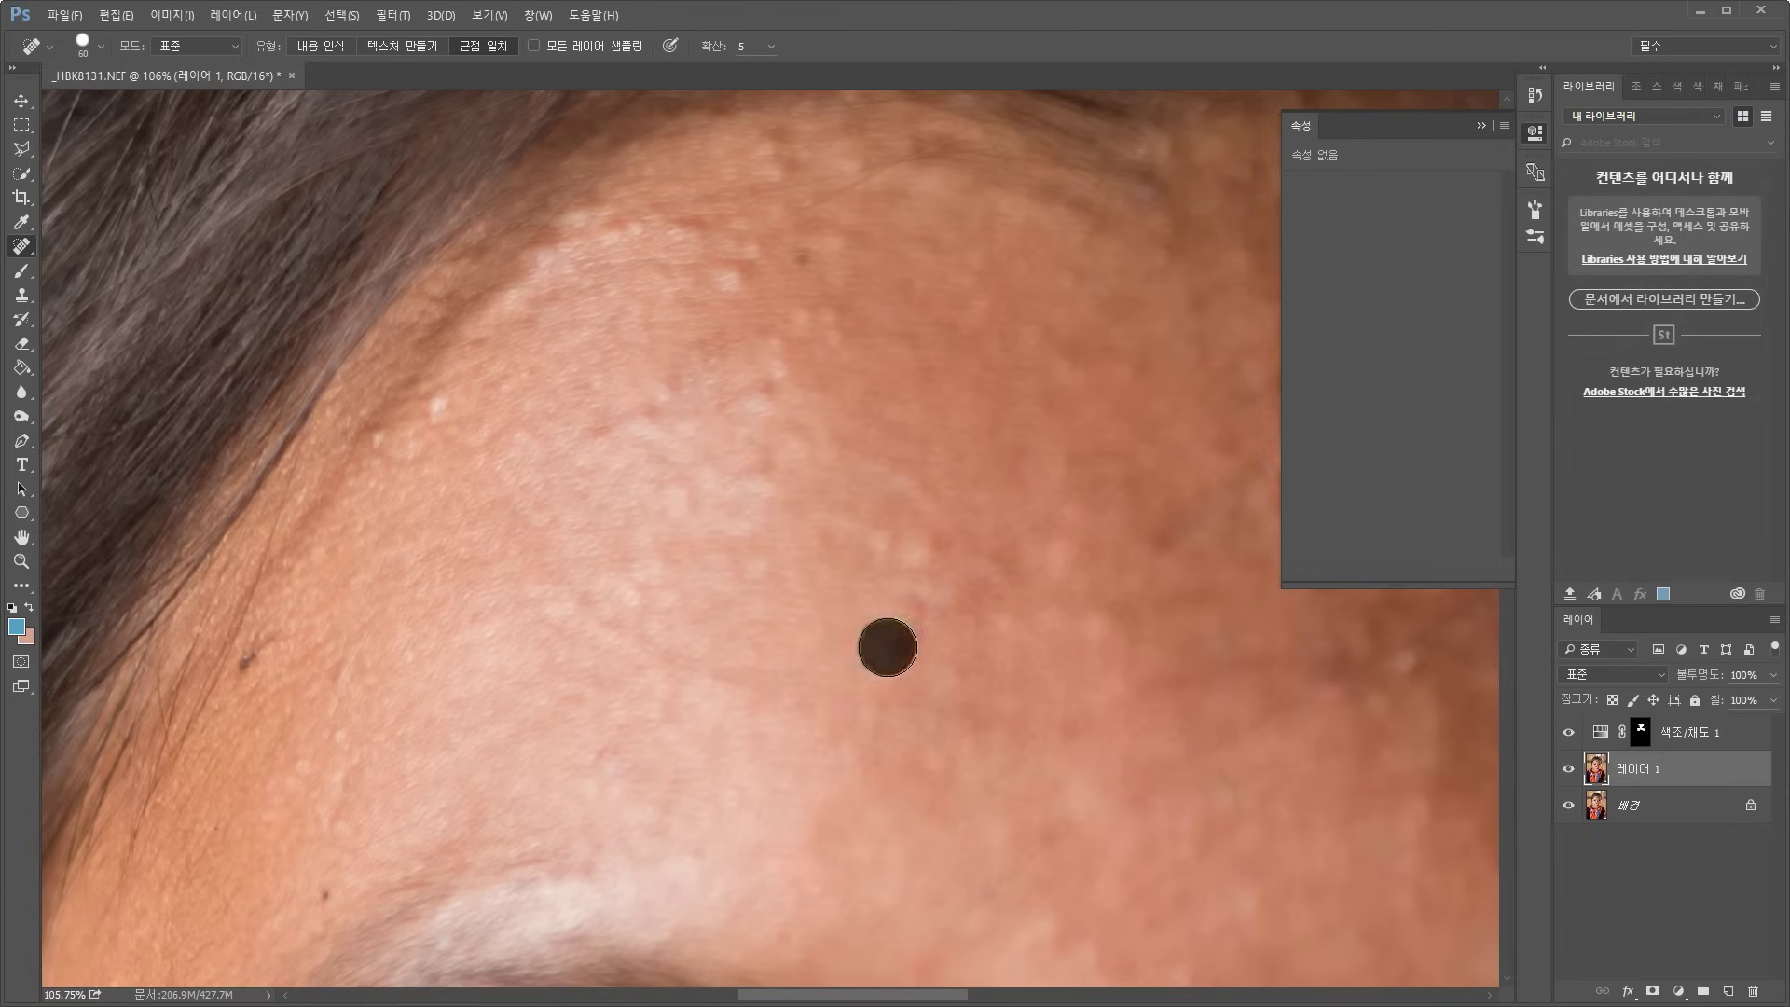
pyautogui.click(929, 557)
pyautogui.click(1066, 562)
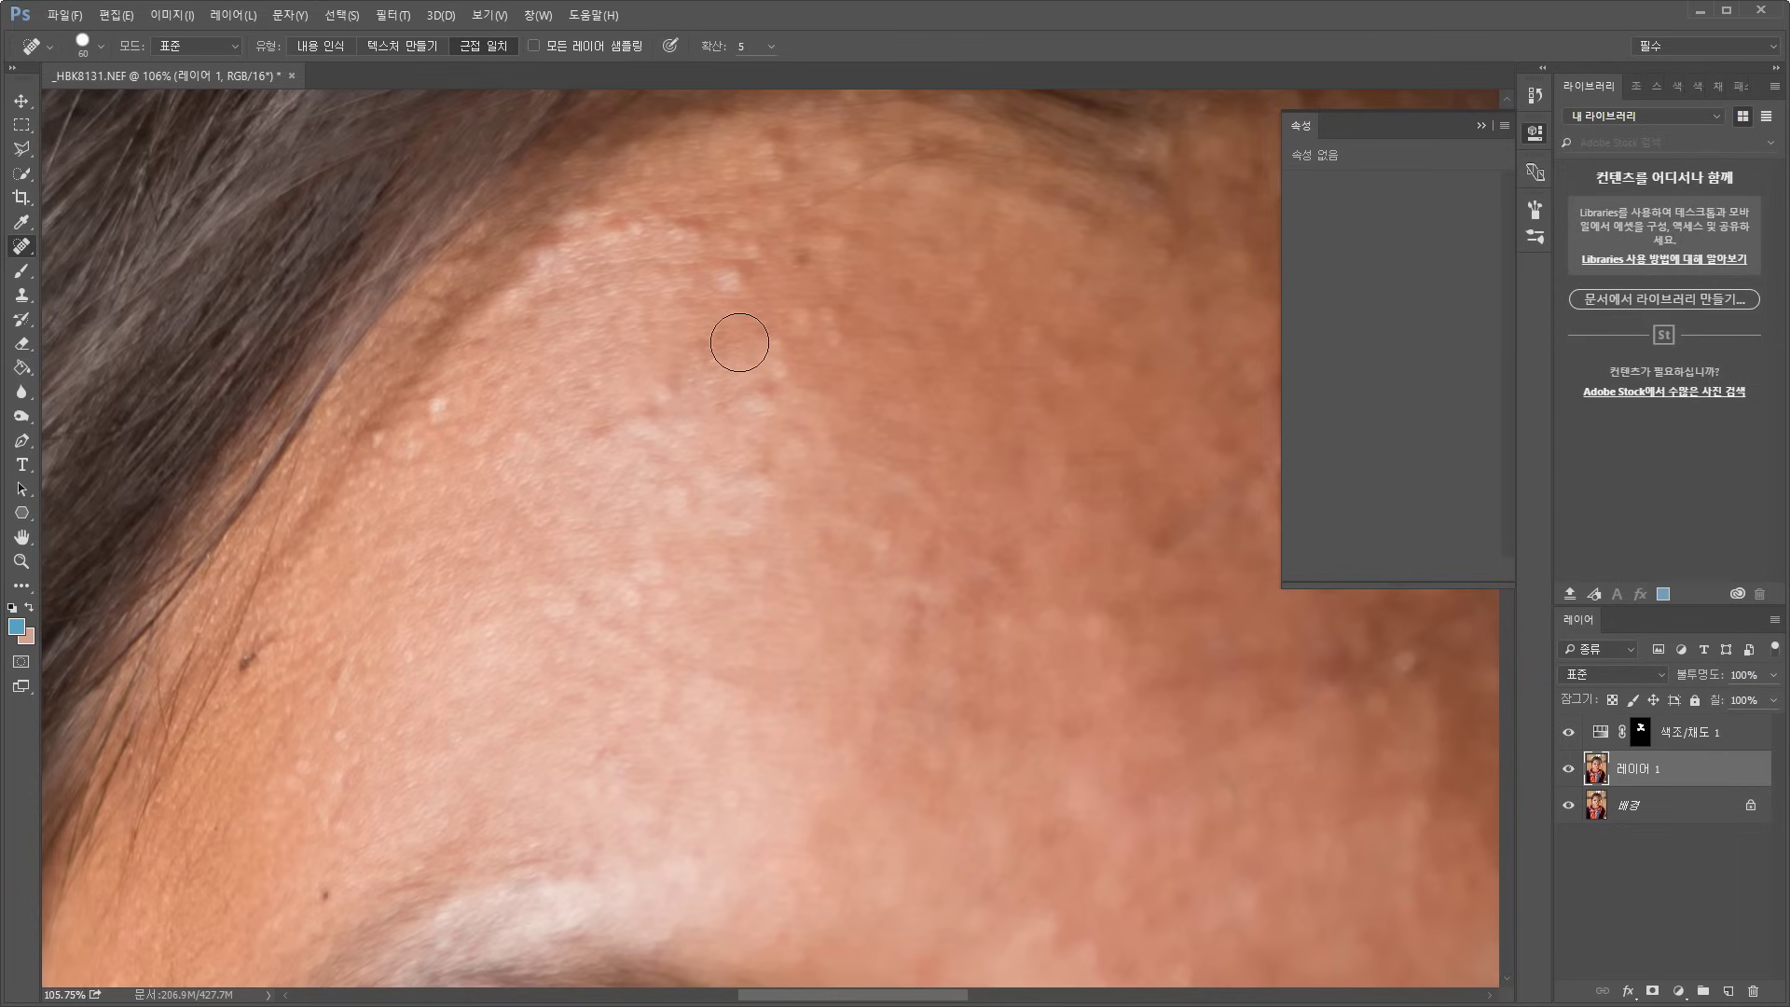
# Remove the white and reddish bumps along the hairline on the image-left side of the forehead
pyautogui.click(728, 267)
pyautogui.click(685, 228)
pyautogui.click(776, 173)
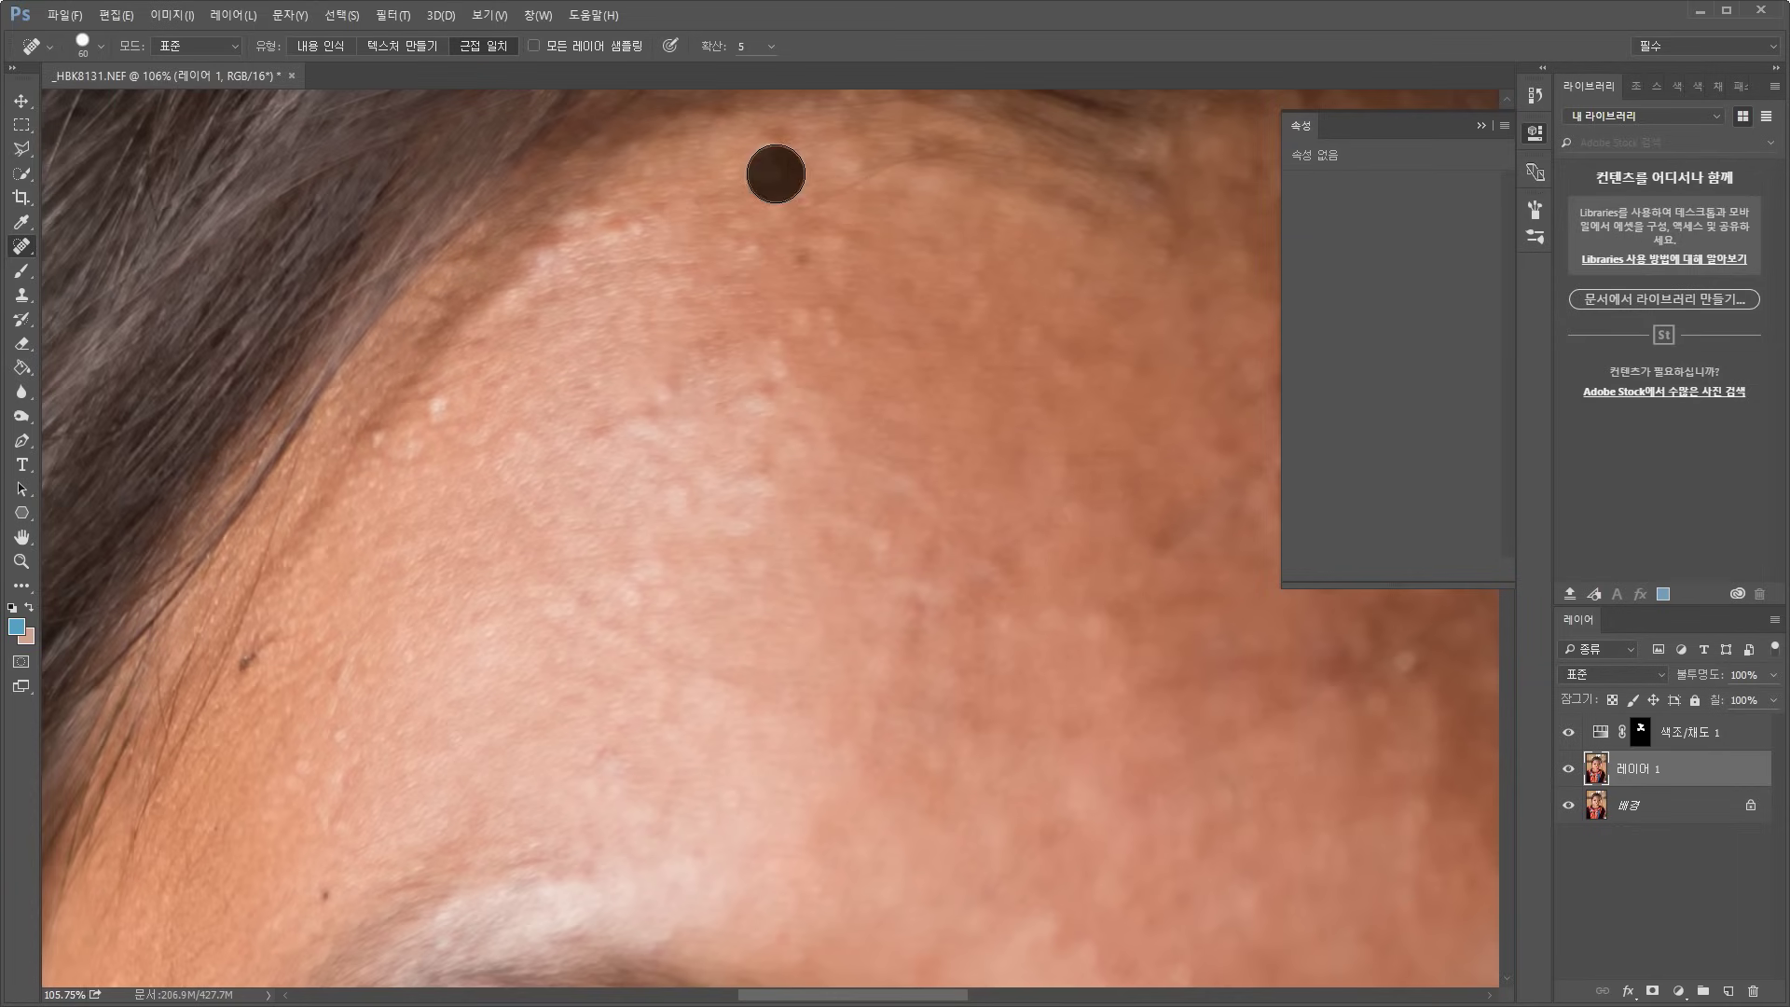
pyautogui.click(613, 244)
pyautogui.click(441, 409)
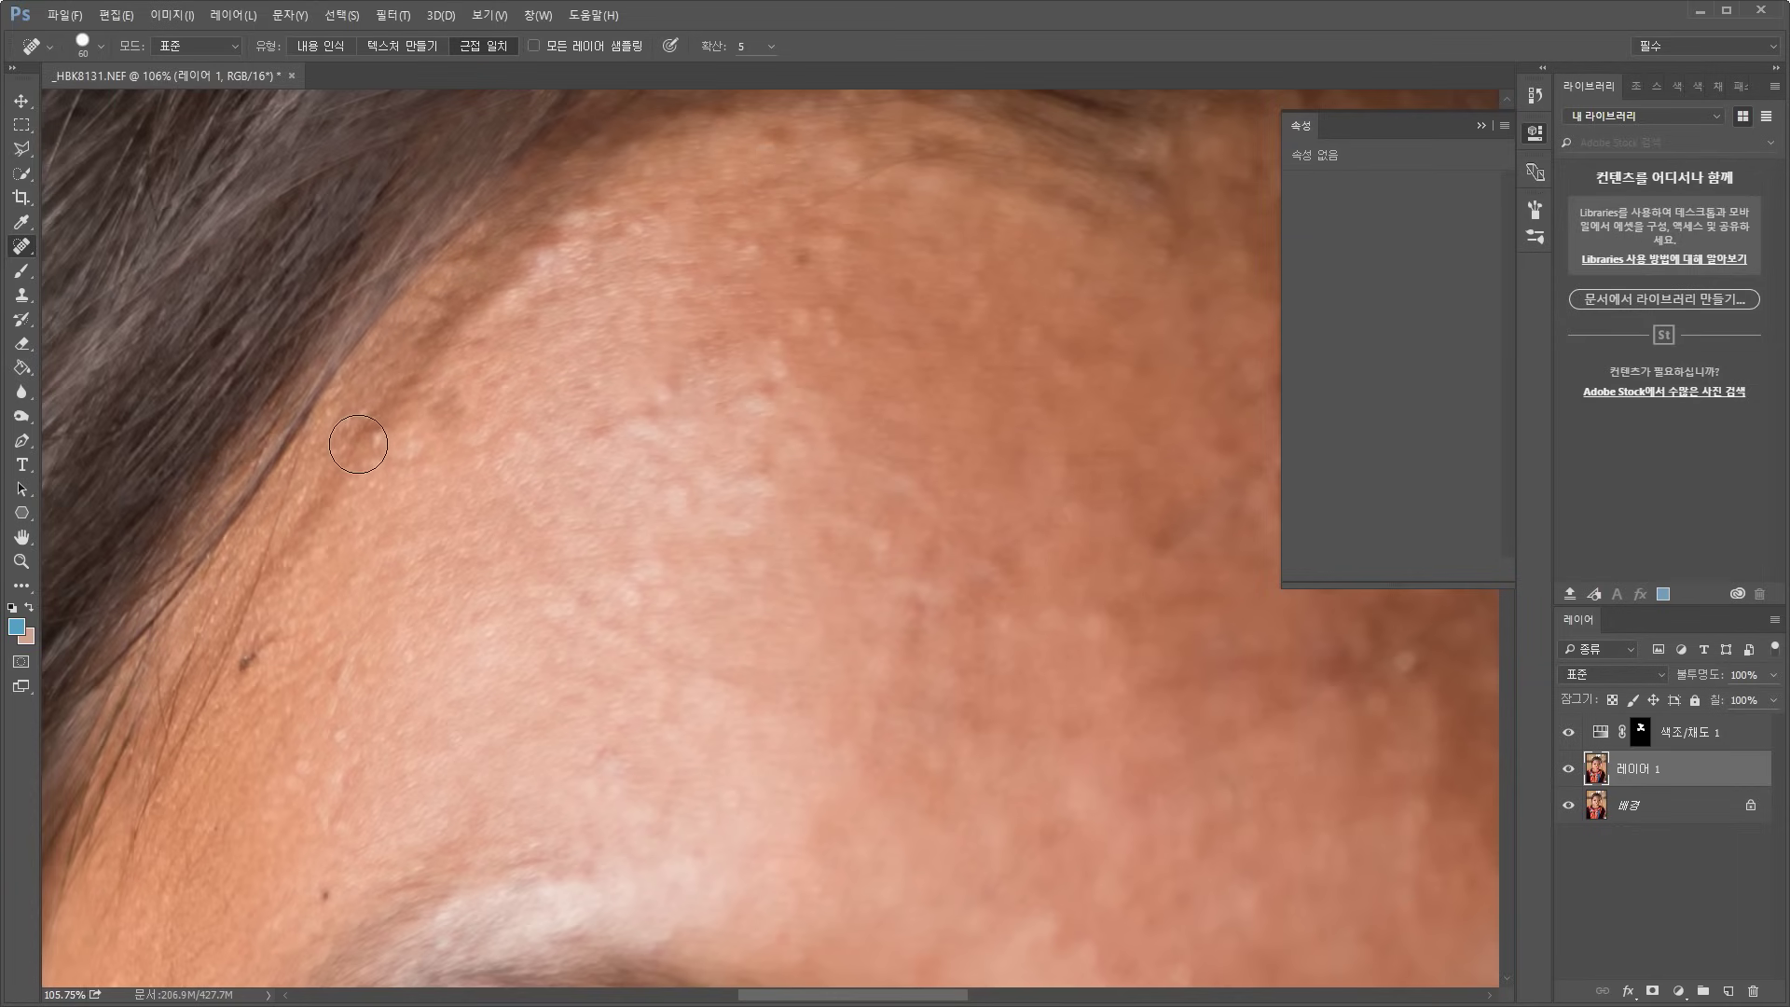
pyautogui.click(358, 444)
pyautogui.click(358, 444)
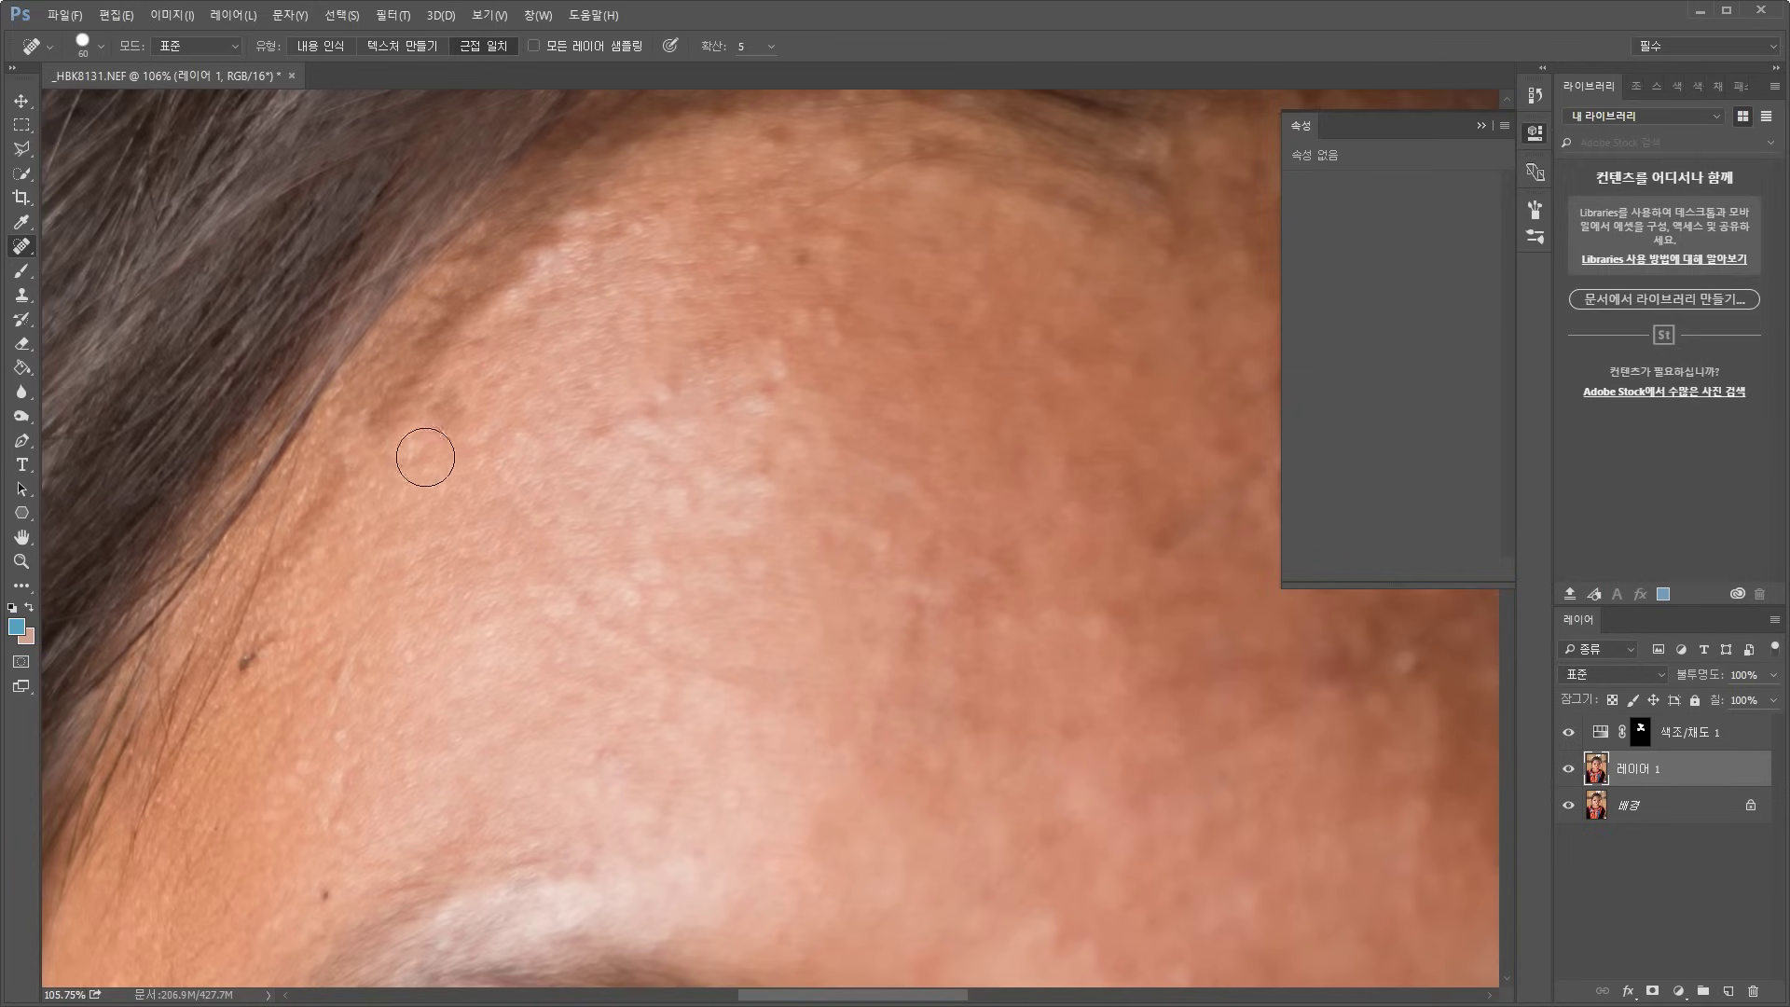
# Heal the small spots running across the upper forehead from the bright image-left area toward the center
pyautogui.click(644, 404)
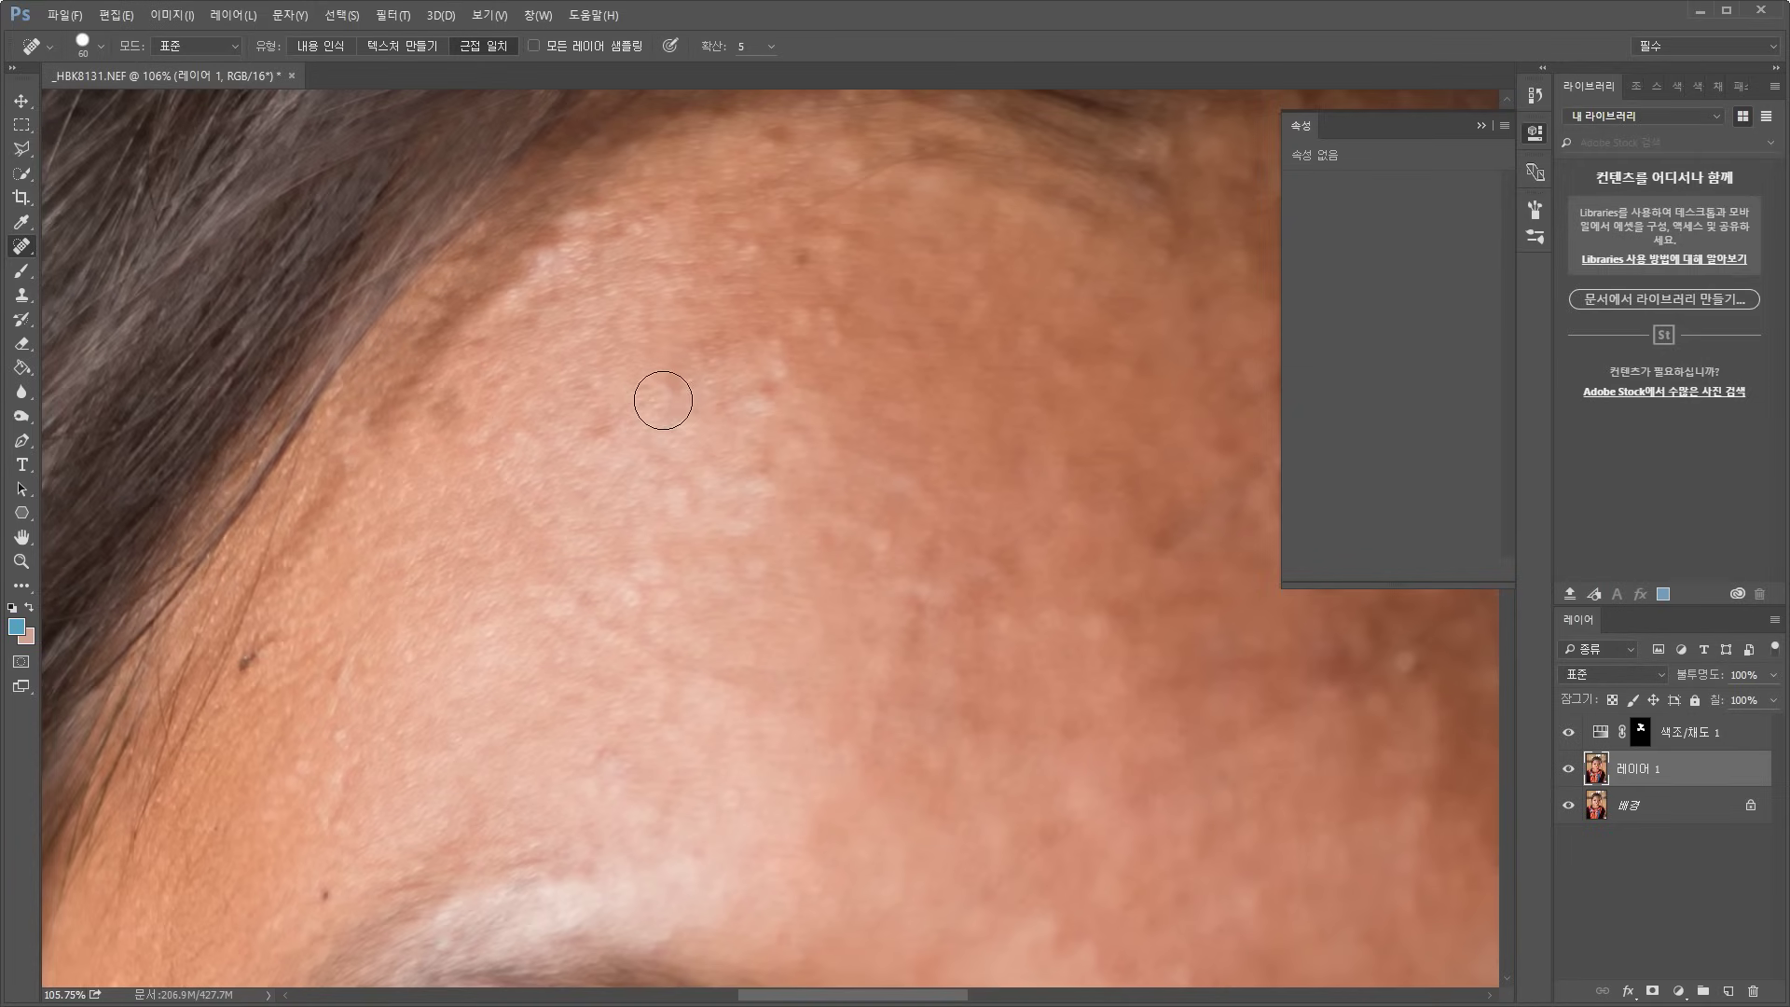
pyautogui.click(663, 400)
pyautogui.click(749, 393)
pyautogui.click(783, 356)
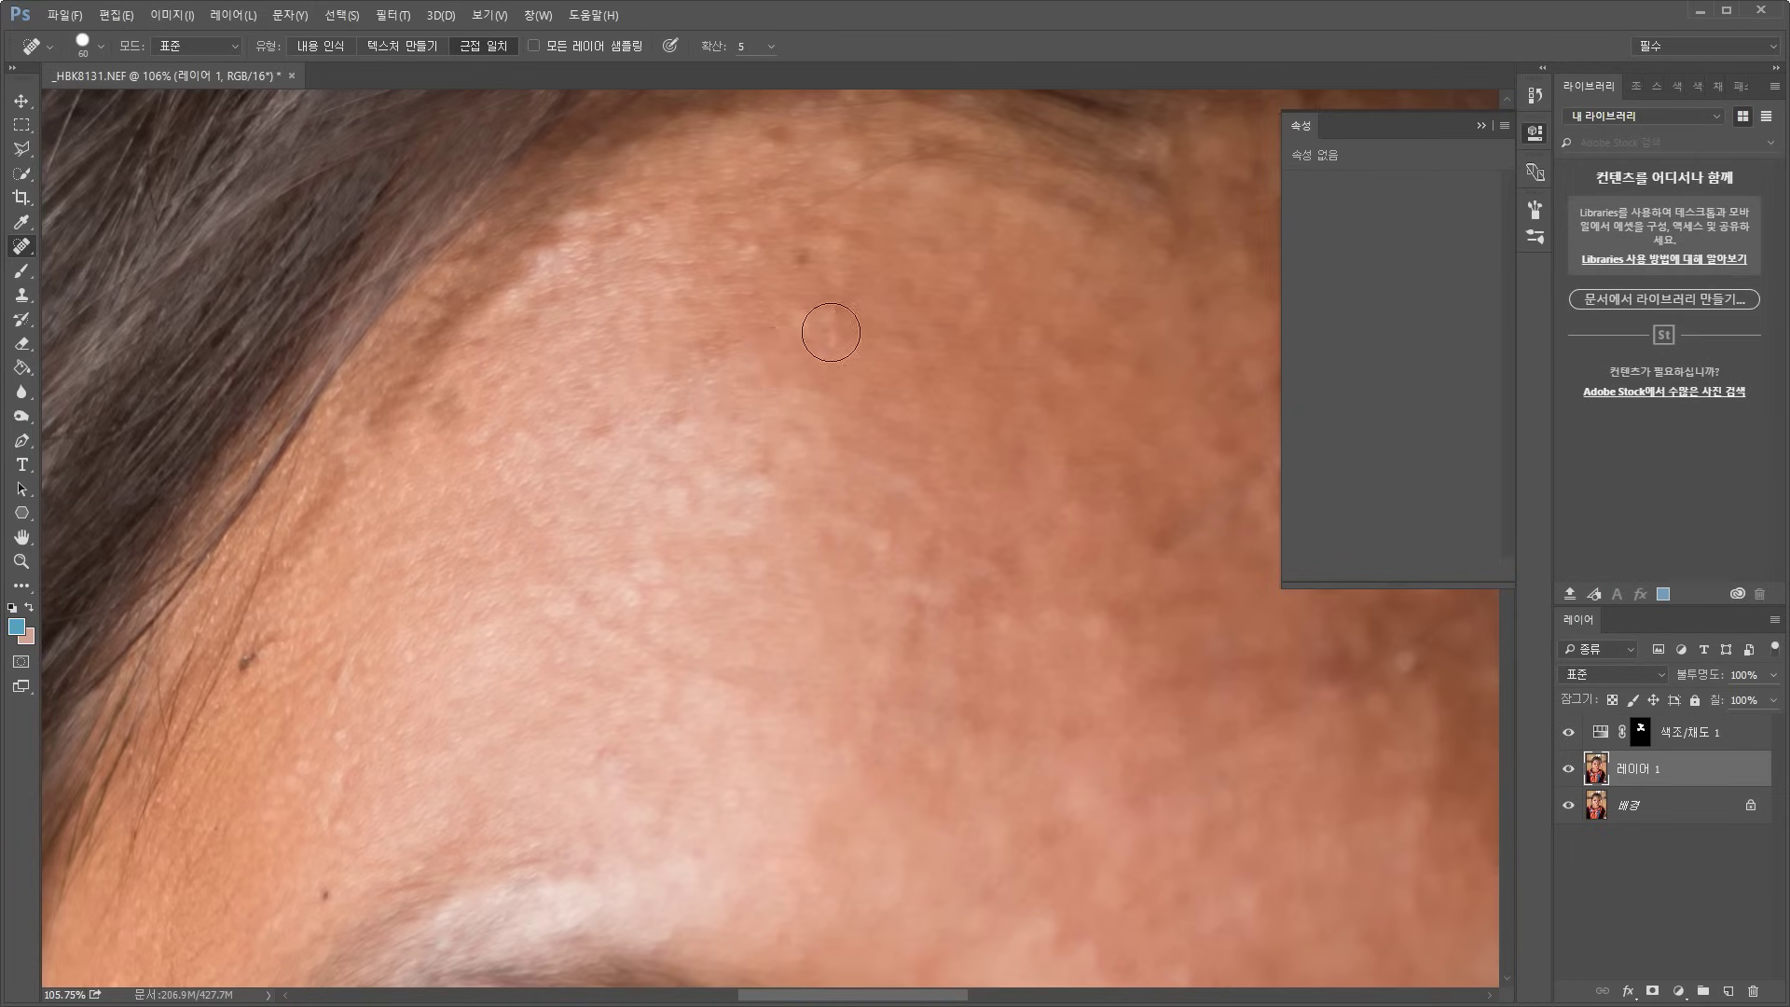
pyautogui.click(828, 324)
pyautogui.click(836, 250)
# Remove the light and dark bumps on the shaded image-right side of the forehead
pyautogui.scroll(-5, 918, 414)
pyautogui.scroll(4, 1067, 463)
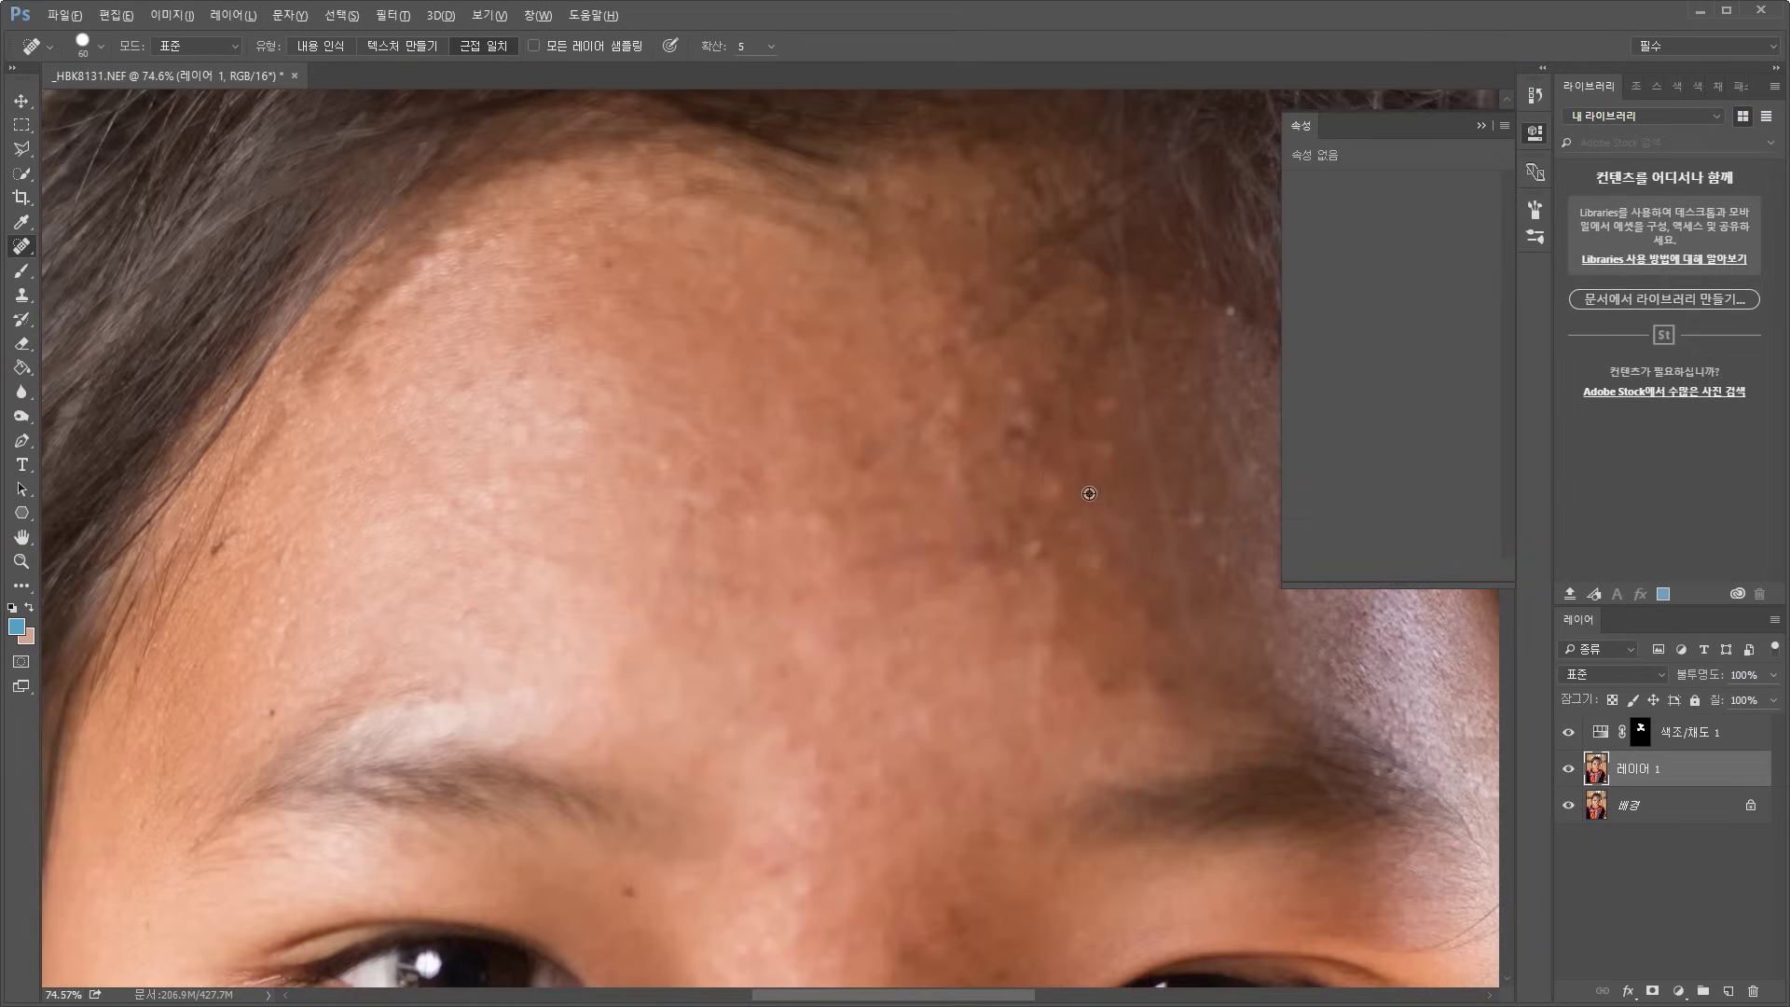
pyautogui.click(1056, 491)
pyautogui.click(1018, 438)
pyautogui.click(1023, 411)
pyautogui.click(1022, 444)
pyautogui.click(1017, 391)
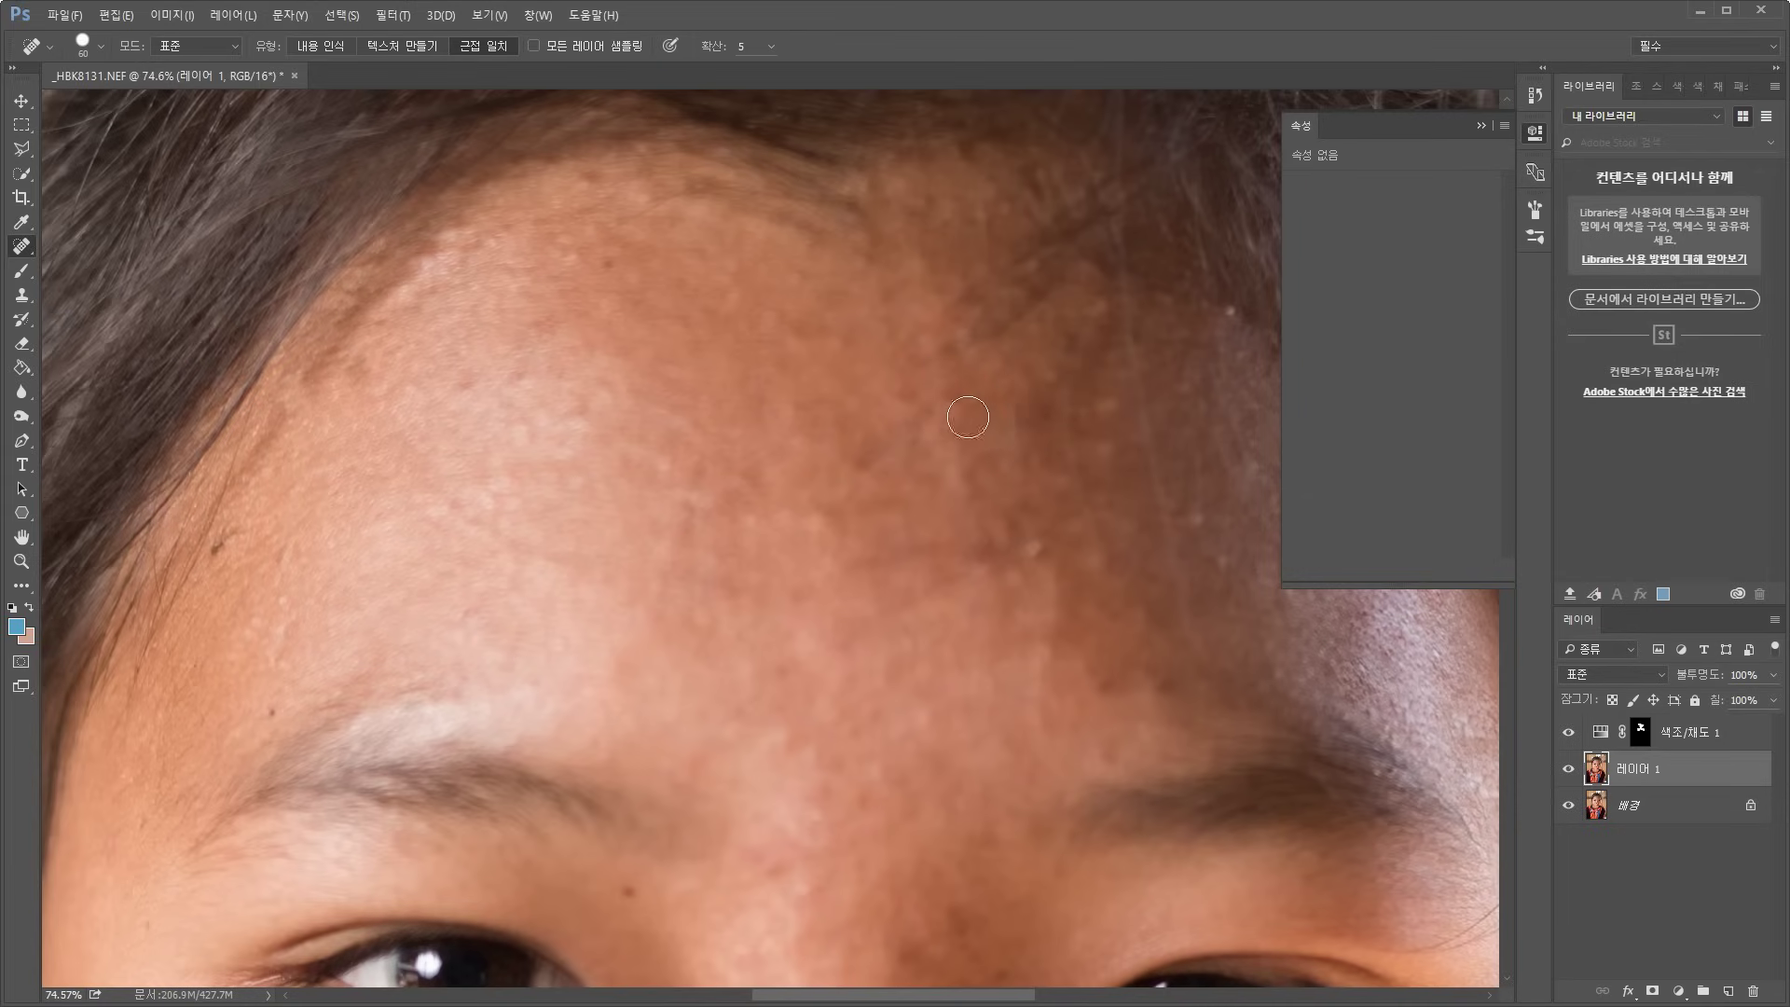
# Heal the remaining dark spots along the edge of the shadow in the central forehead
pyautogui.click(906, 393)
pyautogui.click(906, 394)
pyautogui.click(958, 390)
pyautogui.click(960, 437)
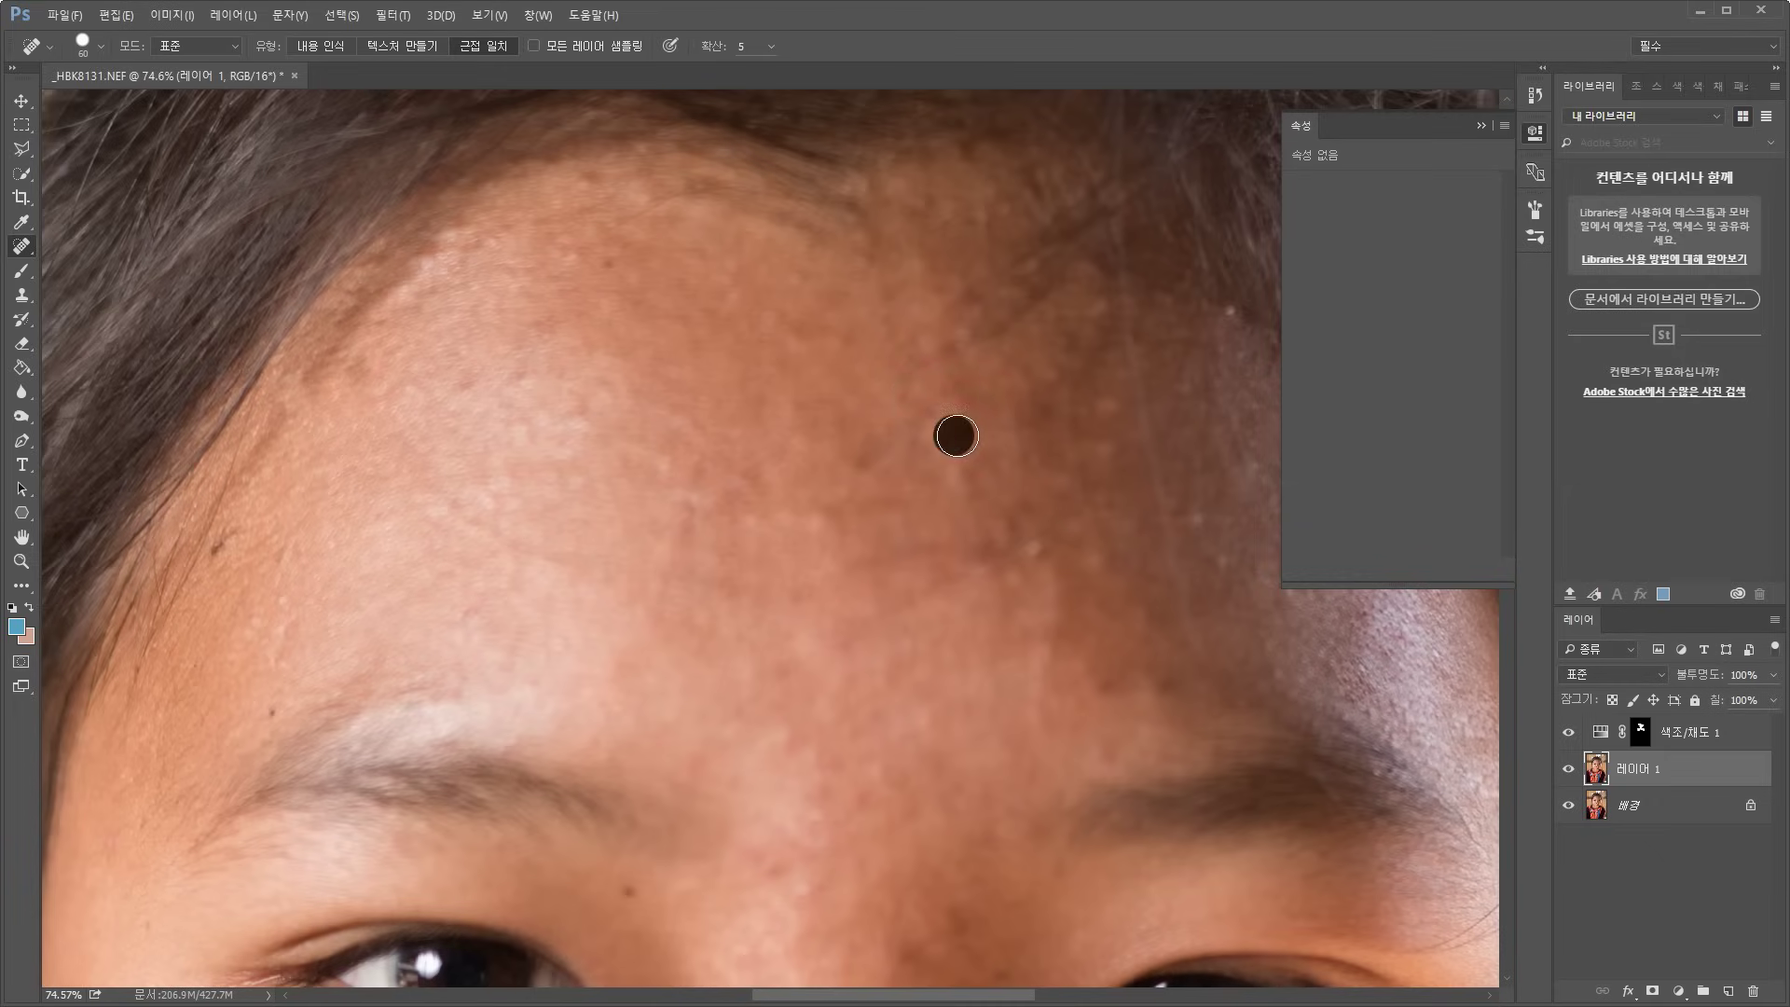
pyautogui.click(977, 550)
# Remove the small spots below the lower lip, on the chin and along the image-left jawline
pyautogui.scroll(-3, 1010, 593)
pyautogui.scroll(-3, 1010, 593)
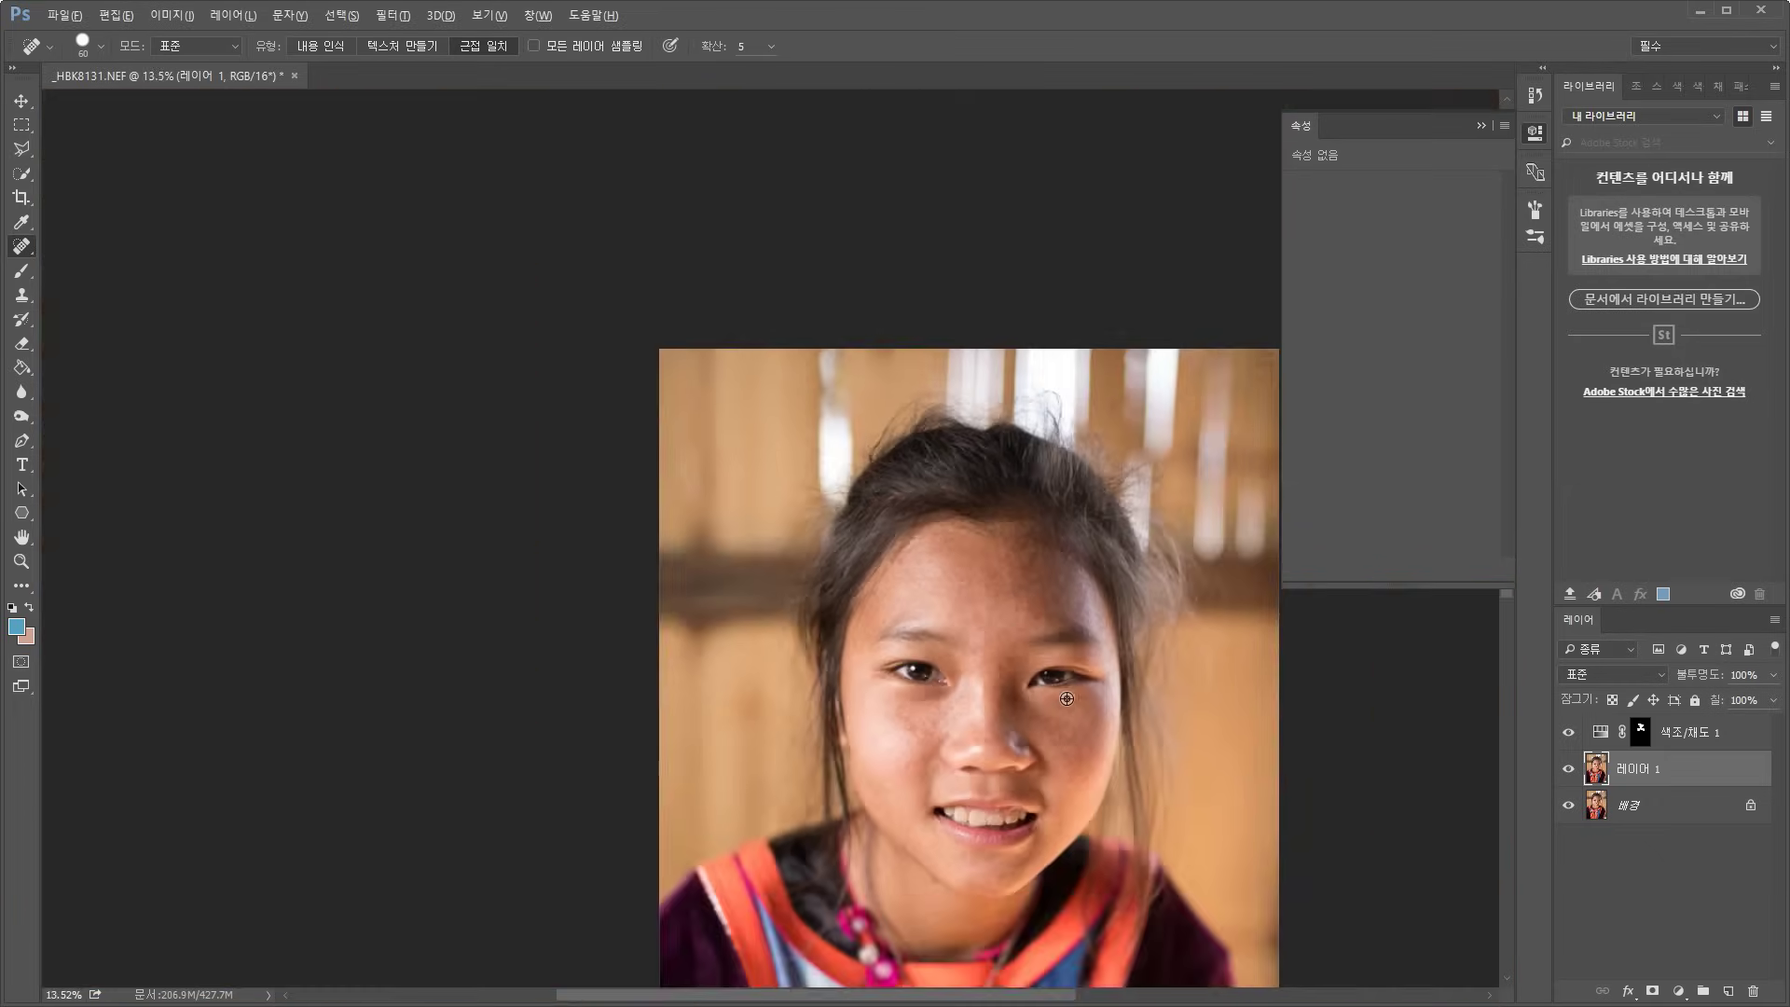
pyautogui.scroll(4, 979, 723)
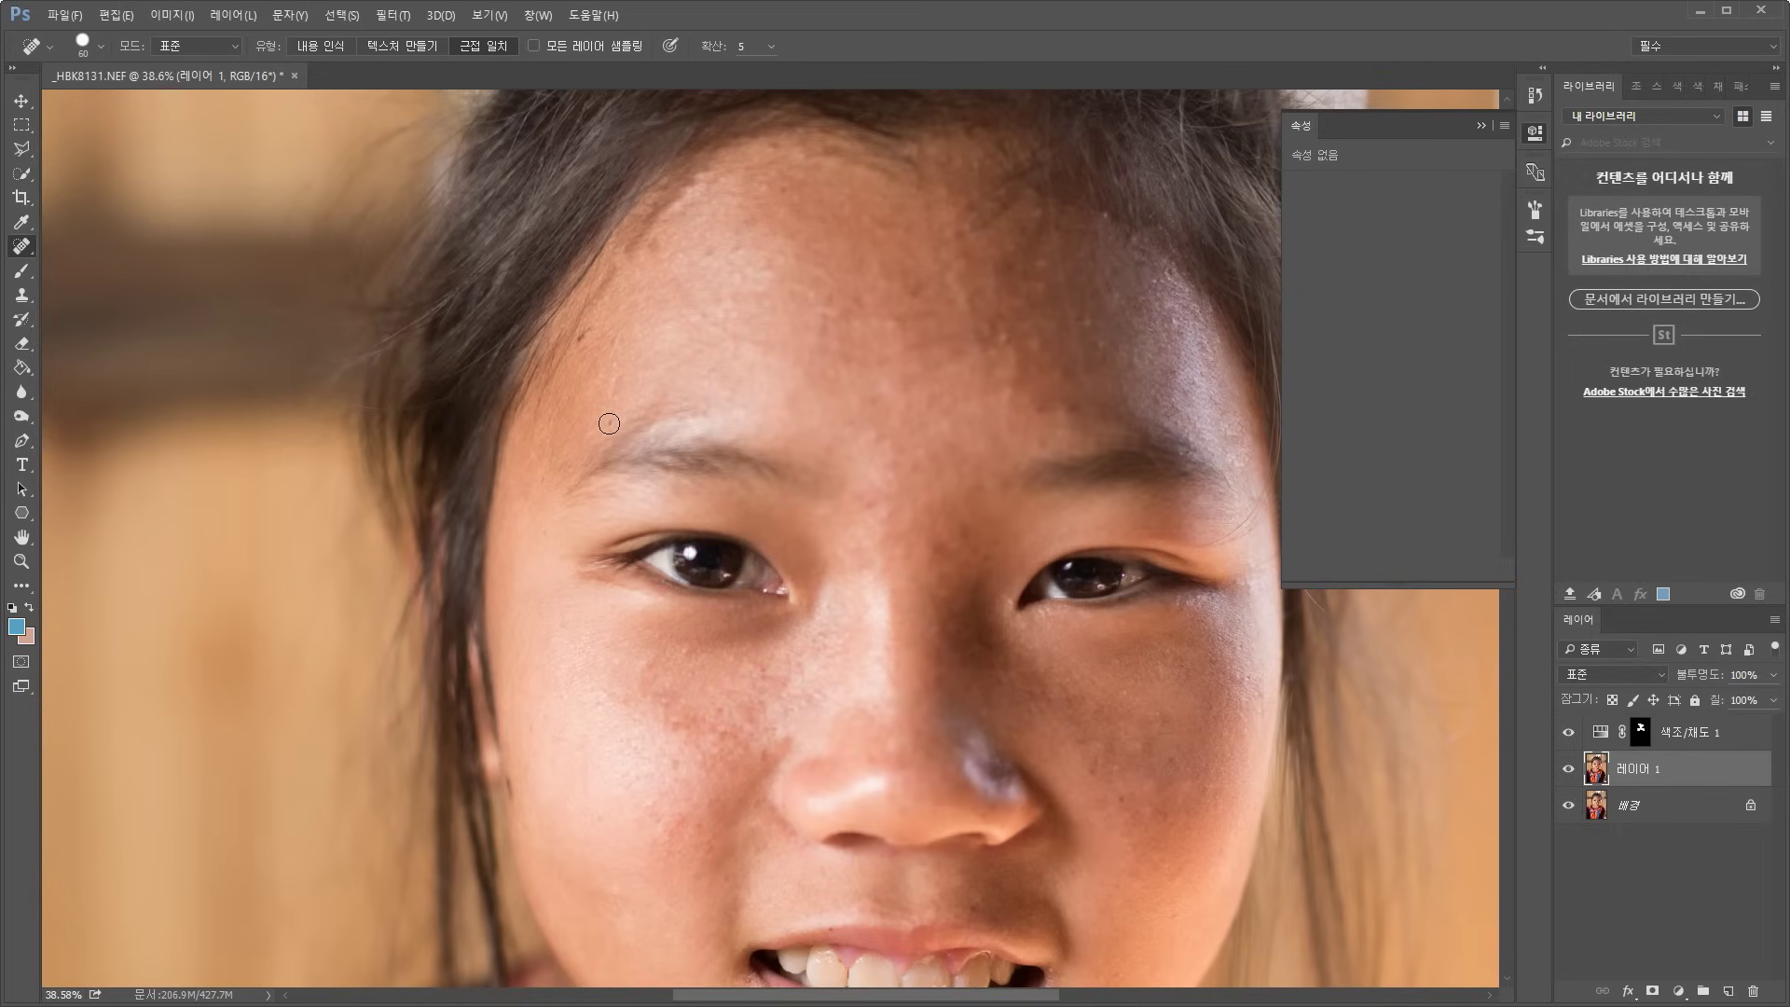
pyautogui.scroll(-3, 920, 647)
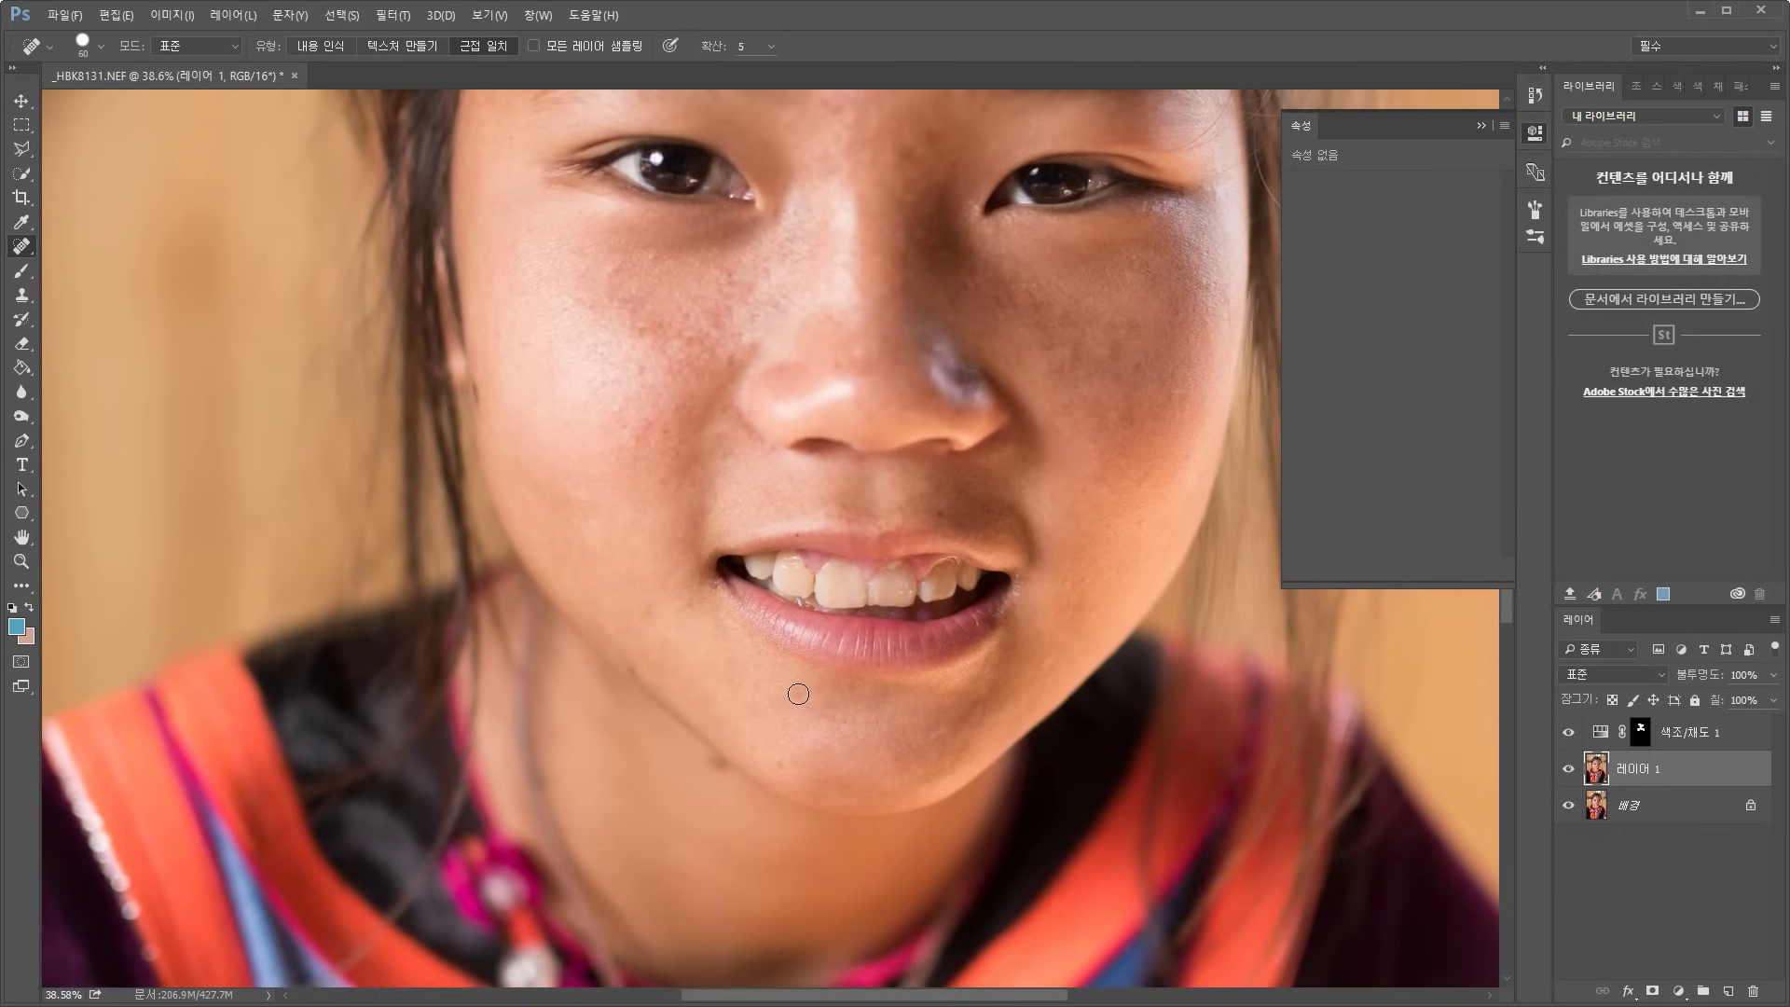
pyautogui.click(799, 696)
pyautogui.click(787, 766)
pyautogui.click(678, 692)
pyautogui.click(632, 670)
# Fit the whole portrait in view and toggle 레이어 1 to compare the skin before and after healing
pyautogui.hotkey('ctrl', '0')
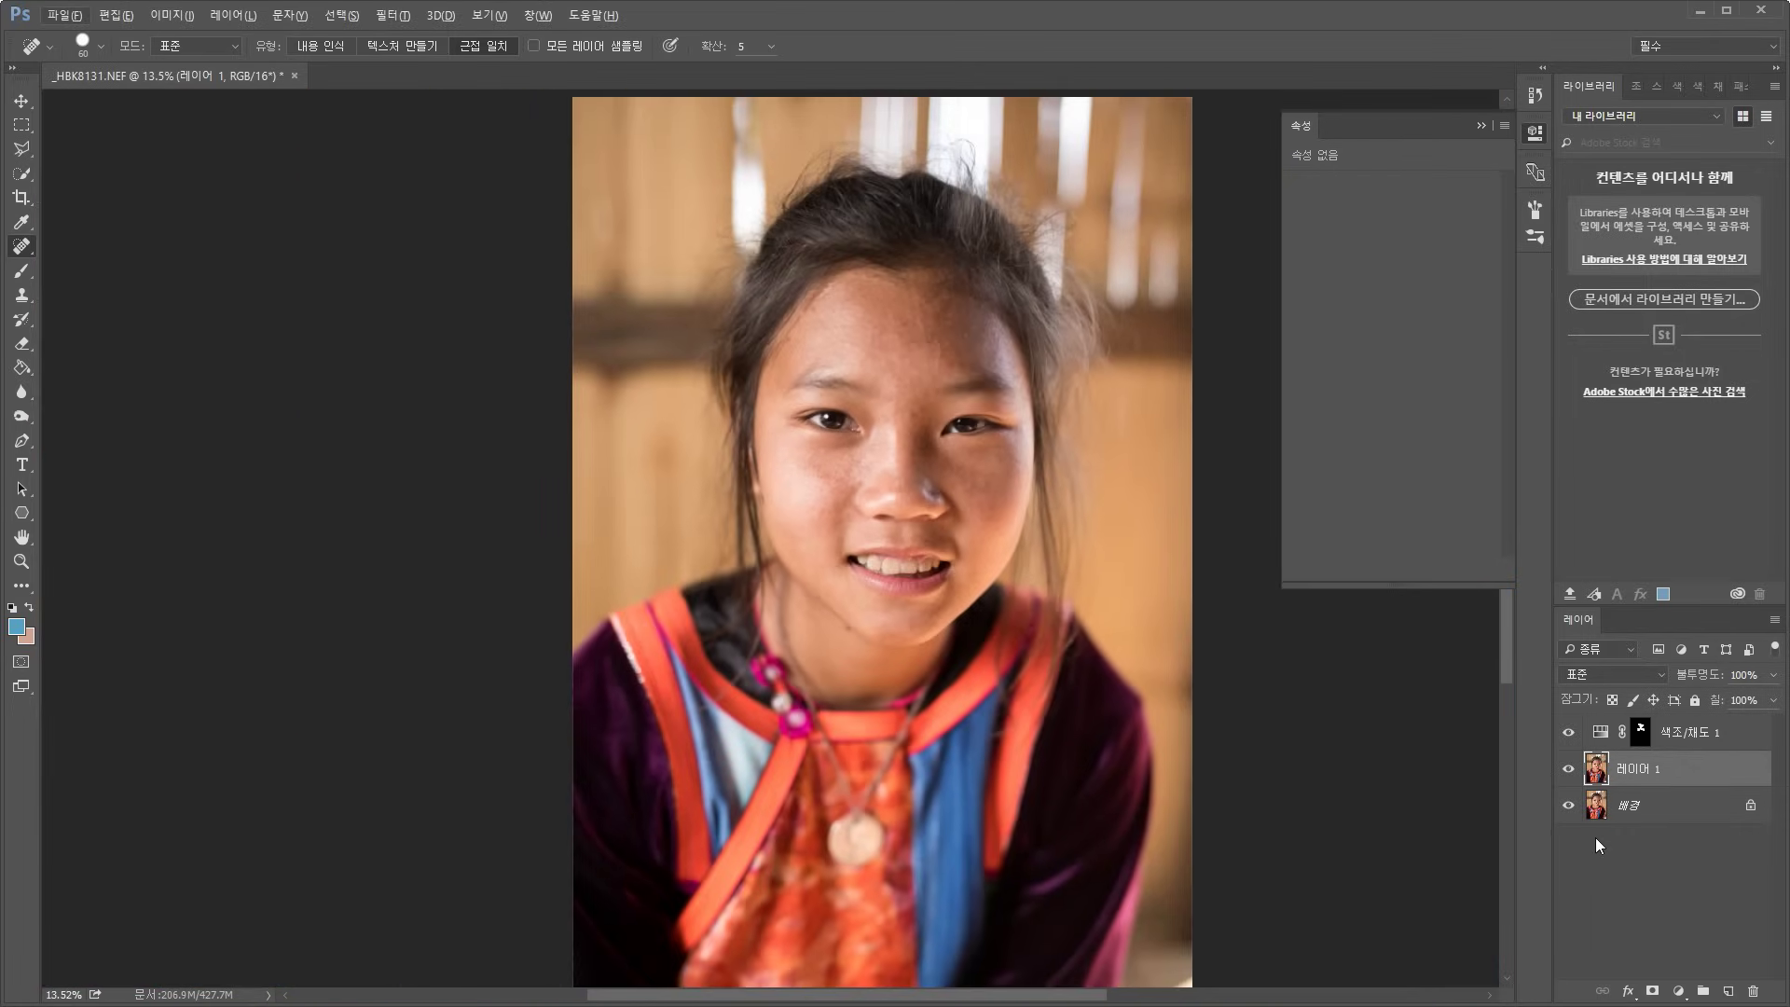
pyautogui.click(1567, 770)
pyautogui.click(1566, 770)
pyautogui.click(1566, 770)
pyautogui.click(1567, 770)
pyautogui.click(1566, 770)
pyautogui.click(1566, 770)
pyautogui.click(1566, 770)
pyautogui.click(1567, 770)
# Stamp all visible layers into a new layer at the top of the stack and group 색조/채도 1 with 레이어 1
pyautogui.hotkey('ctrl', 'alt', 'shift', 'e')
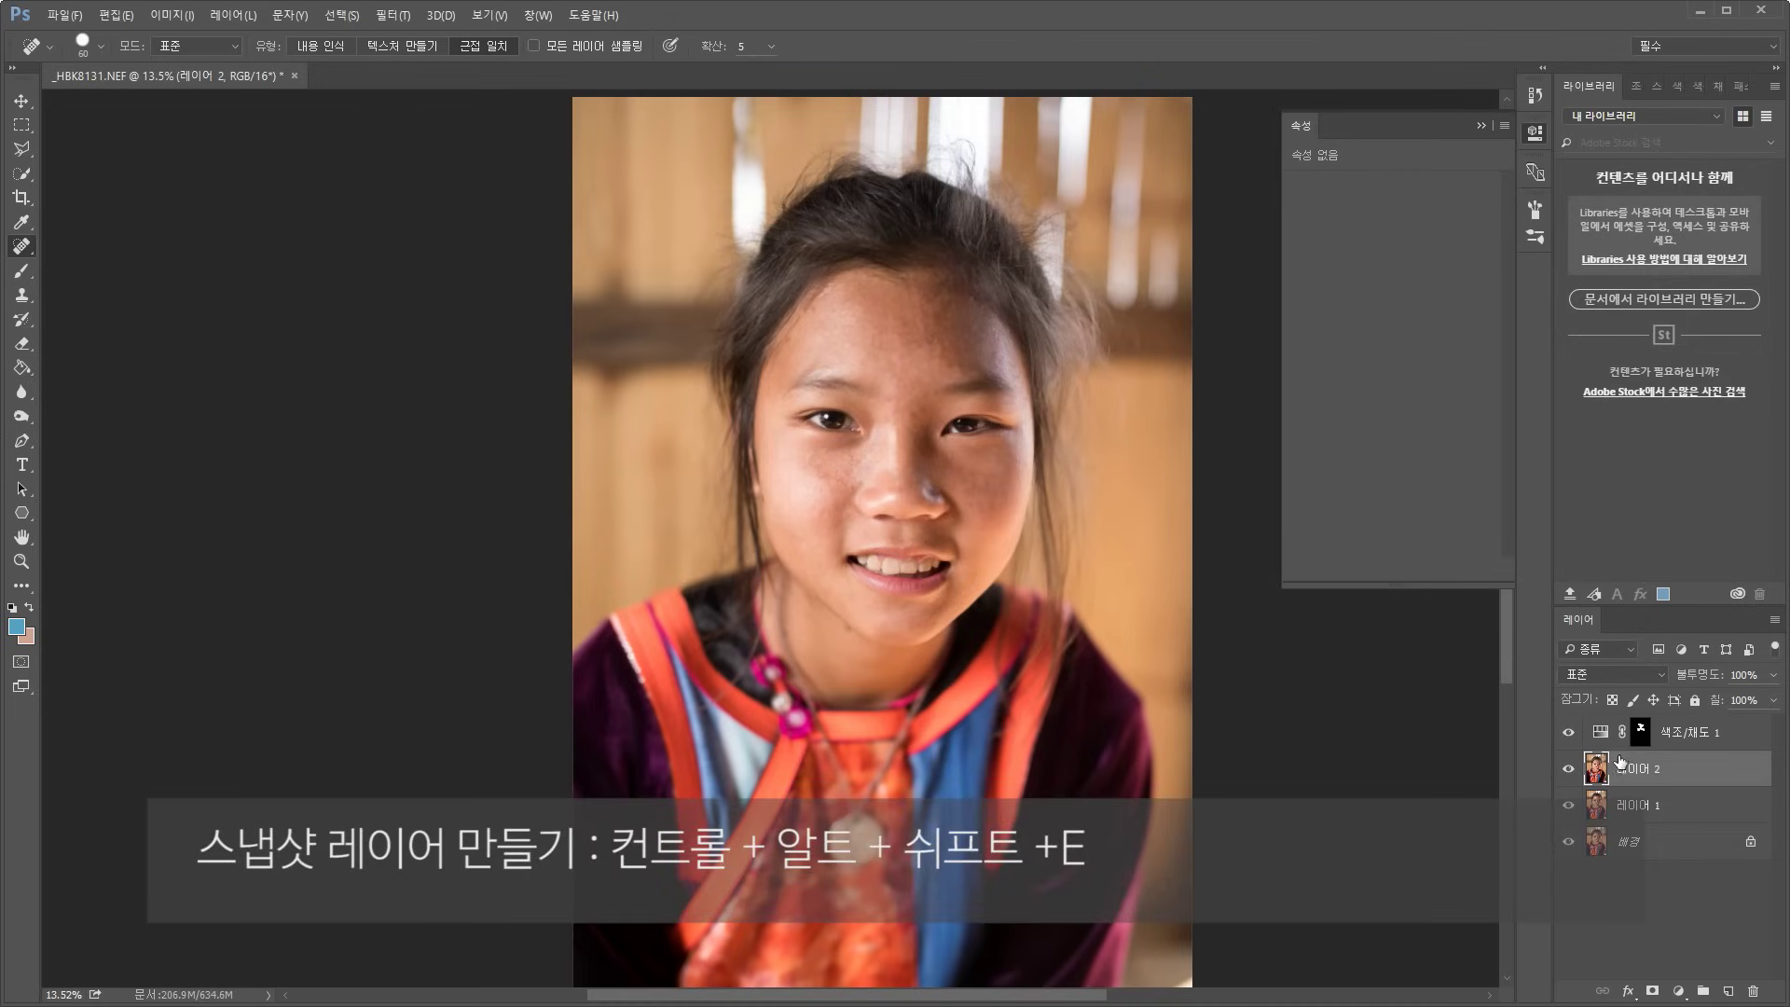
pyautogui.moveTo(1619, 761); pyautogui.dragTo(1617, 716)
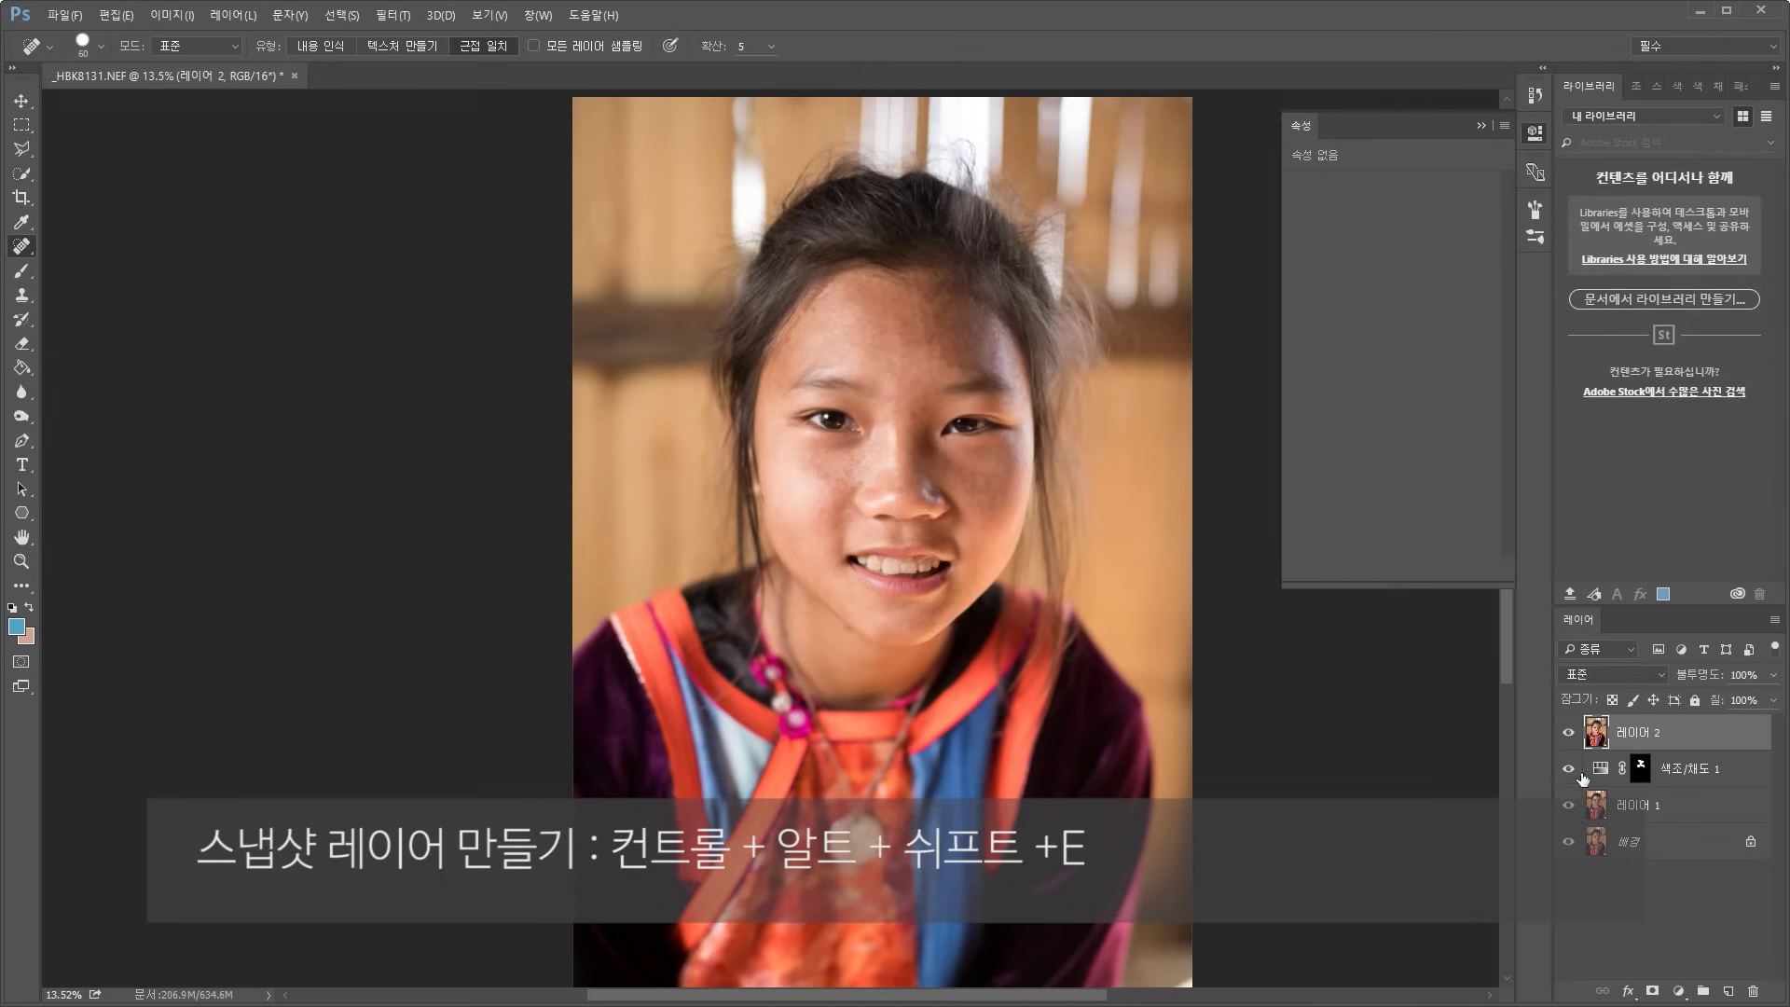
pyautogui.click(1744, 770)
pyautogui.keyDown('shift'); pyautogui.click(1704, 806); pyautogui.keyUp('shift')
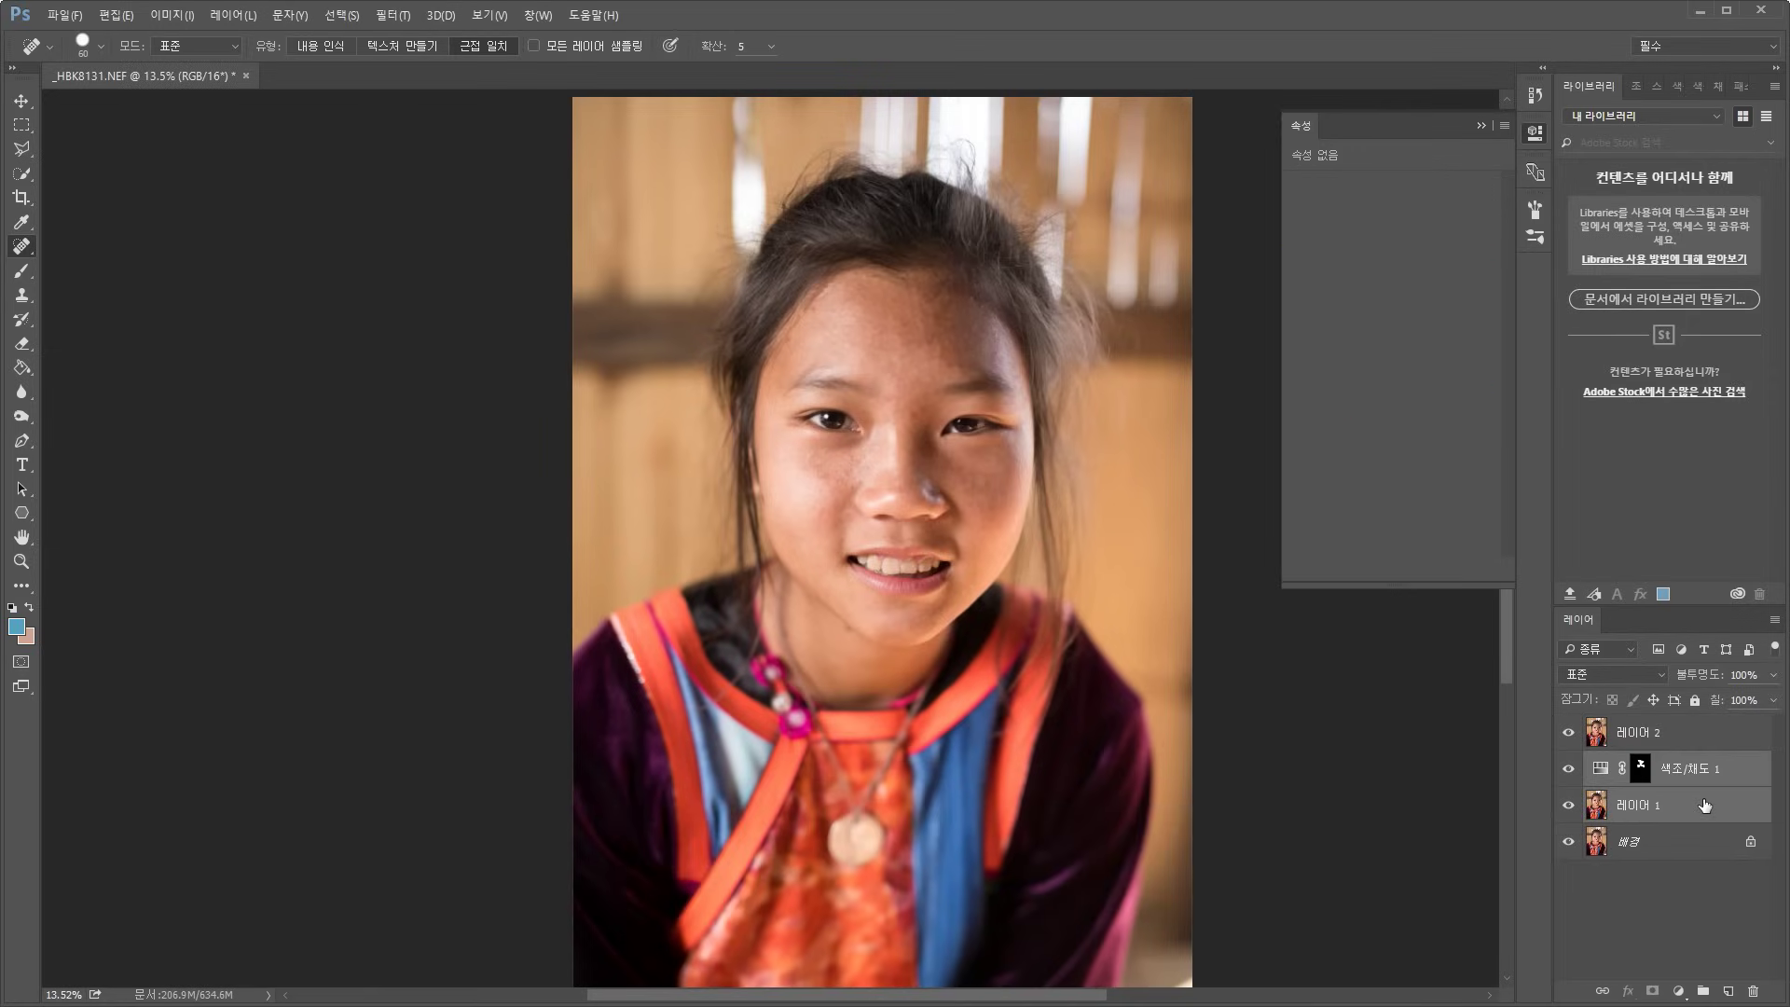
pyautogui.hotkey('ctrl', 'g')
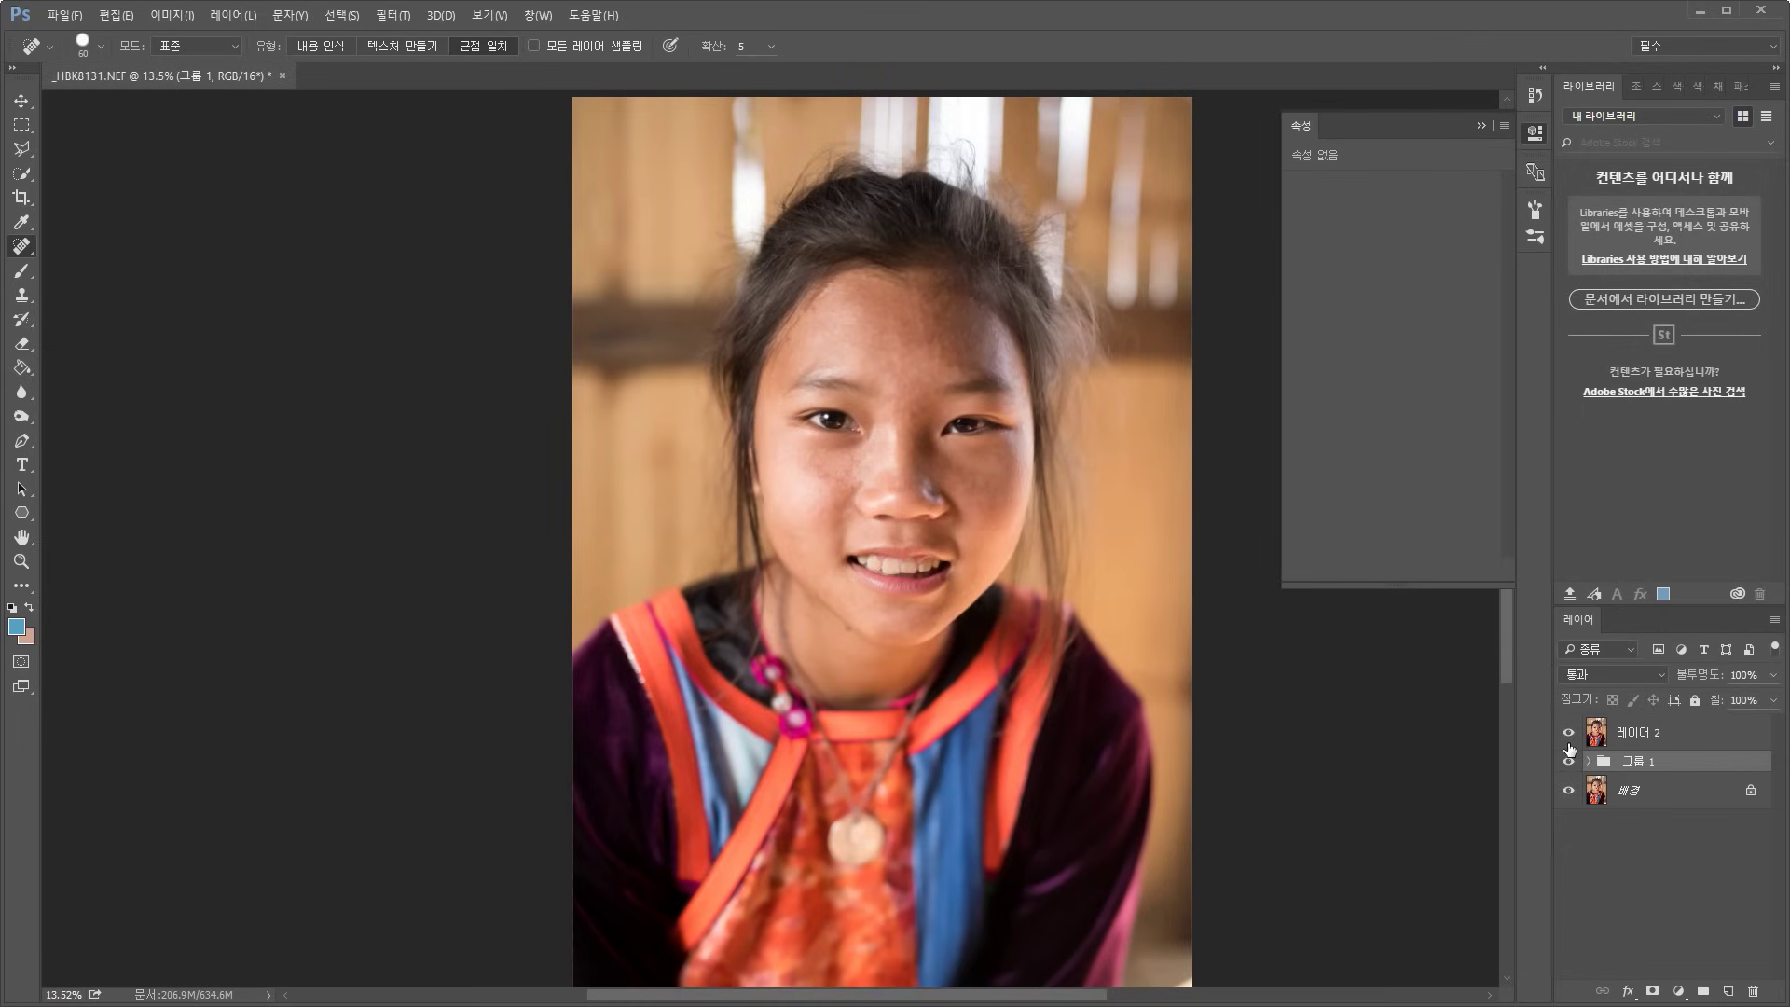
# Toggle the visibility of the stamped 레이어 2 to compare it with the grouped retouching layers
pyautogui.click(1634, 741)
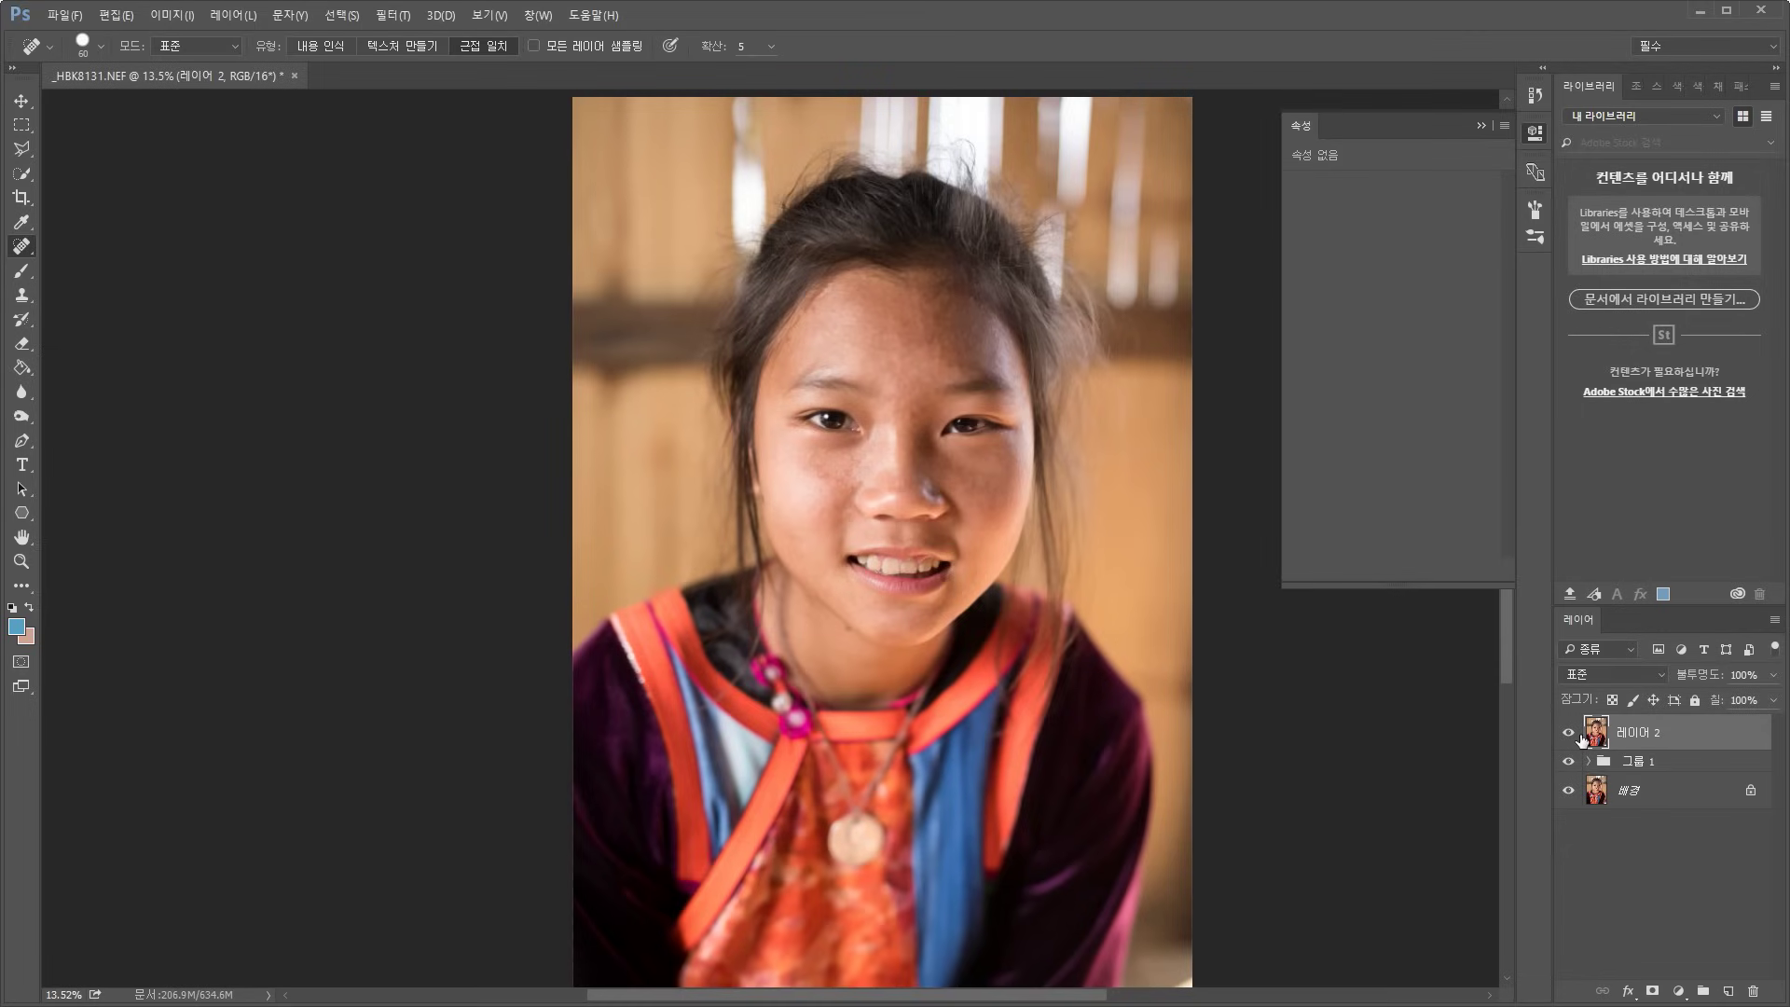
pyautogui.click(1568, 732)
pyautogui.click(1568, 733)
pyautogui.click(1568, 732)
pyautogui.click(1569, 733)
pyautogui.click(1568, 732)
pyautogui.click(1568, 762)
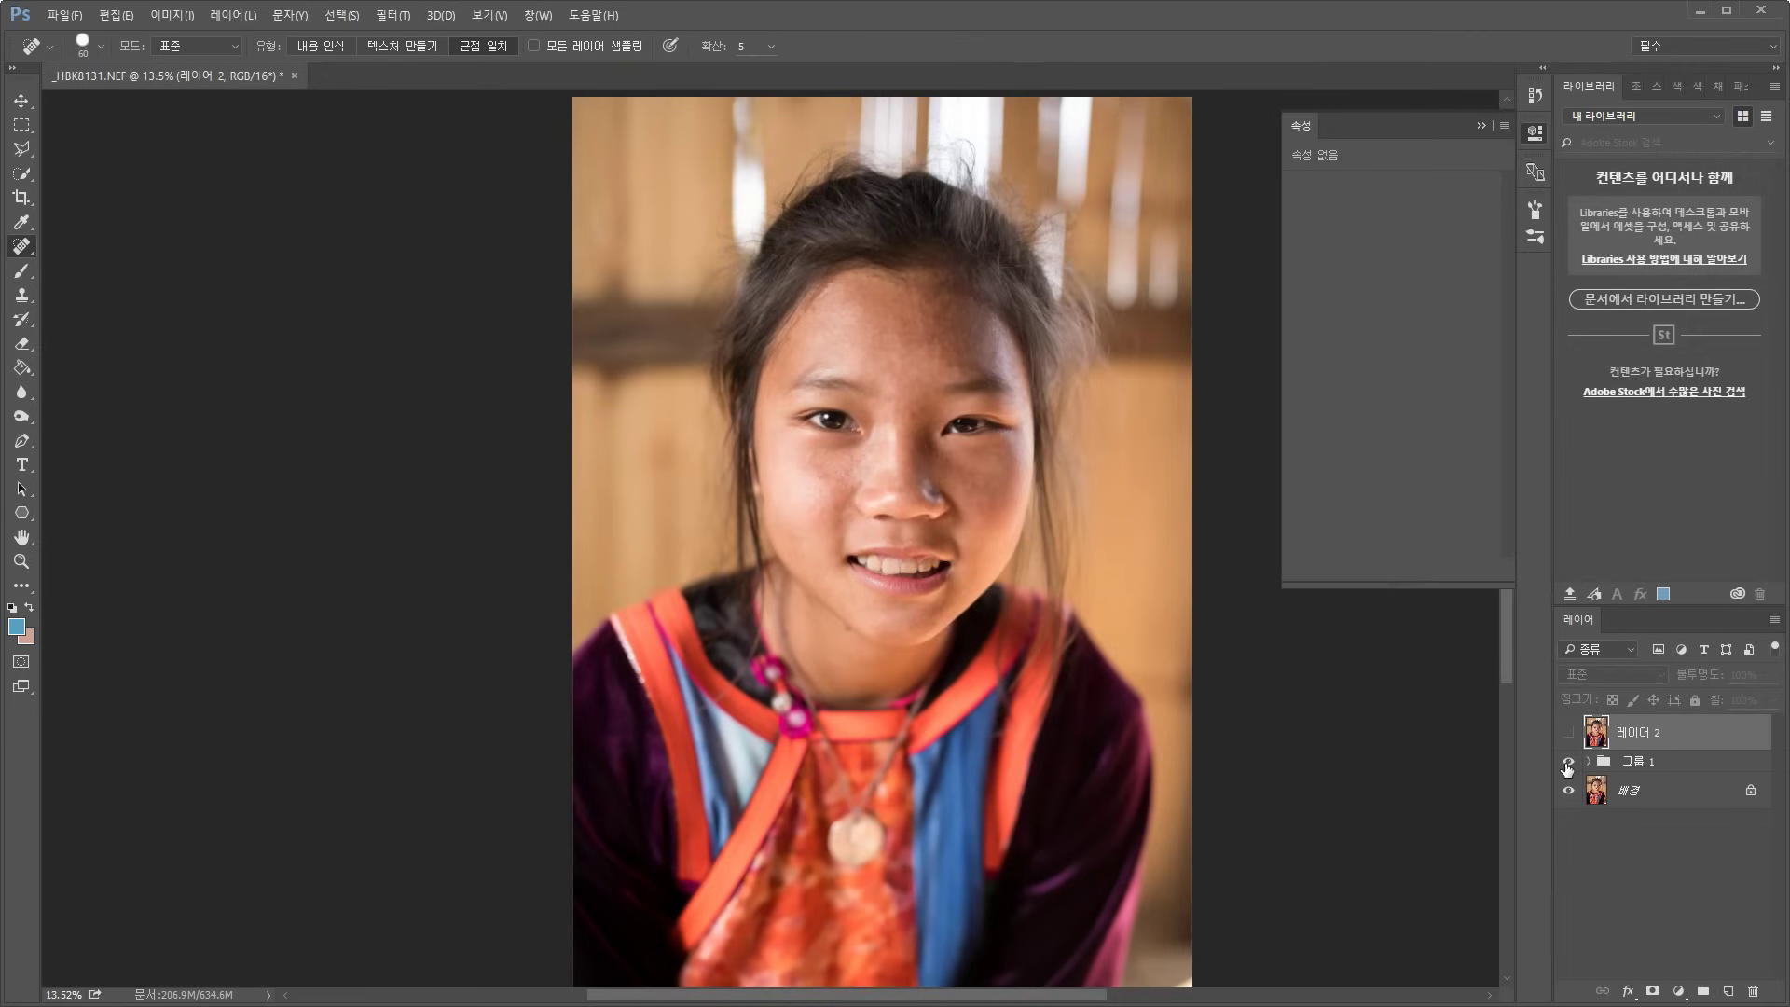
pyautogui.click(1568, 733)
pyautogui.click(1568, 733)
# Check the contents of 그룹 1, keep 레이어 2 visible, and leave the group collapsed and hidden
pyautogui.click(1590, 762)
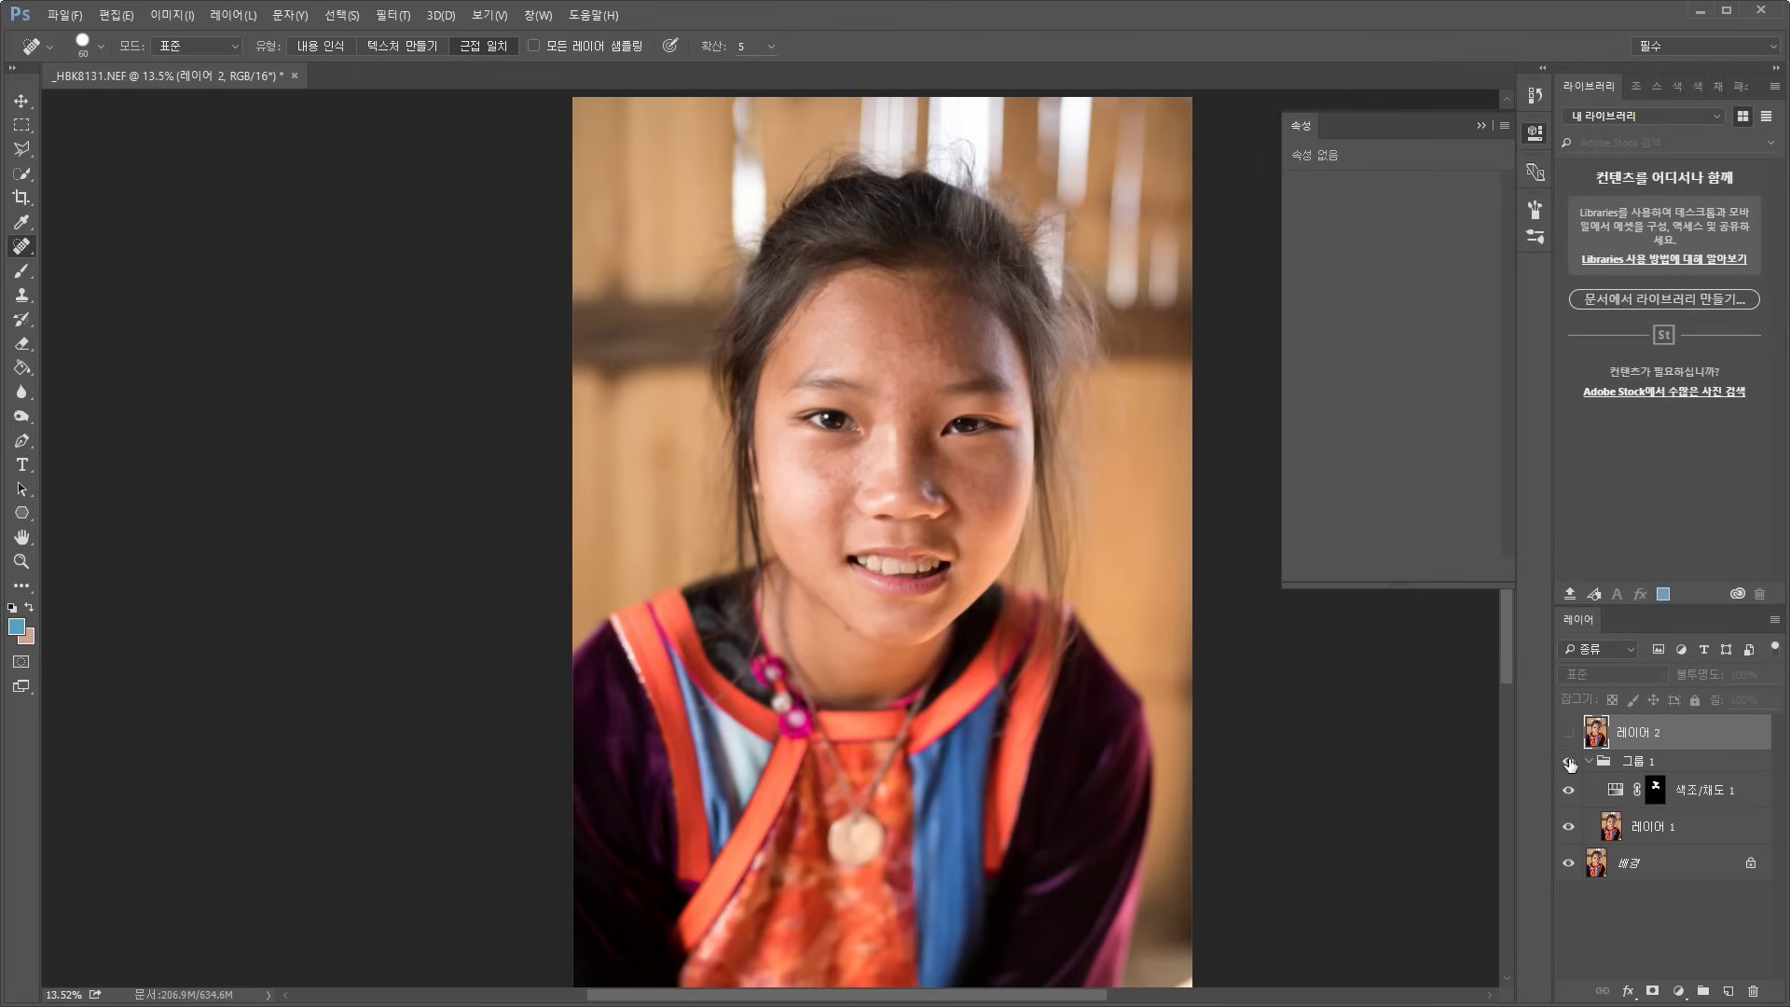
pyautogui.click(1572, 736)
pyautogui.click(1568, 763)
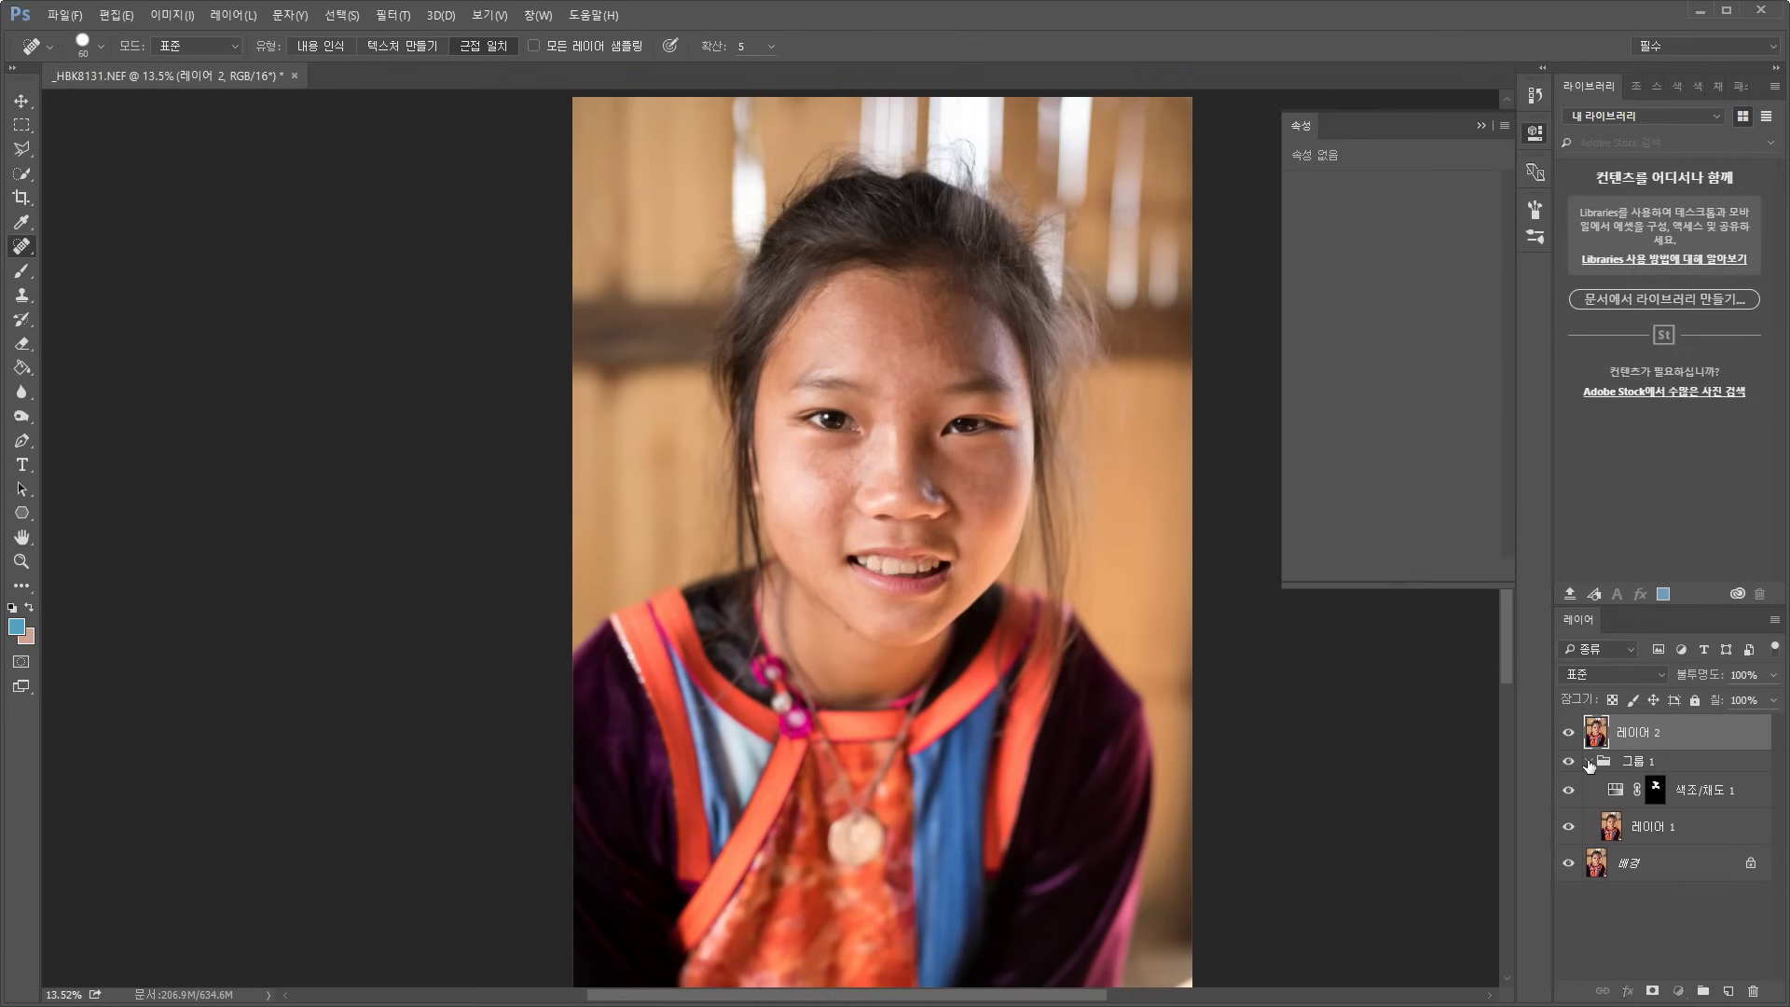
pyautogui.click(1589, 761)
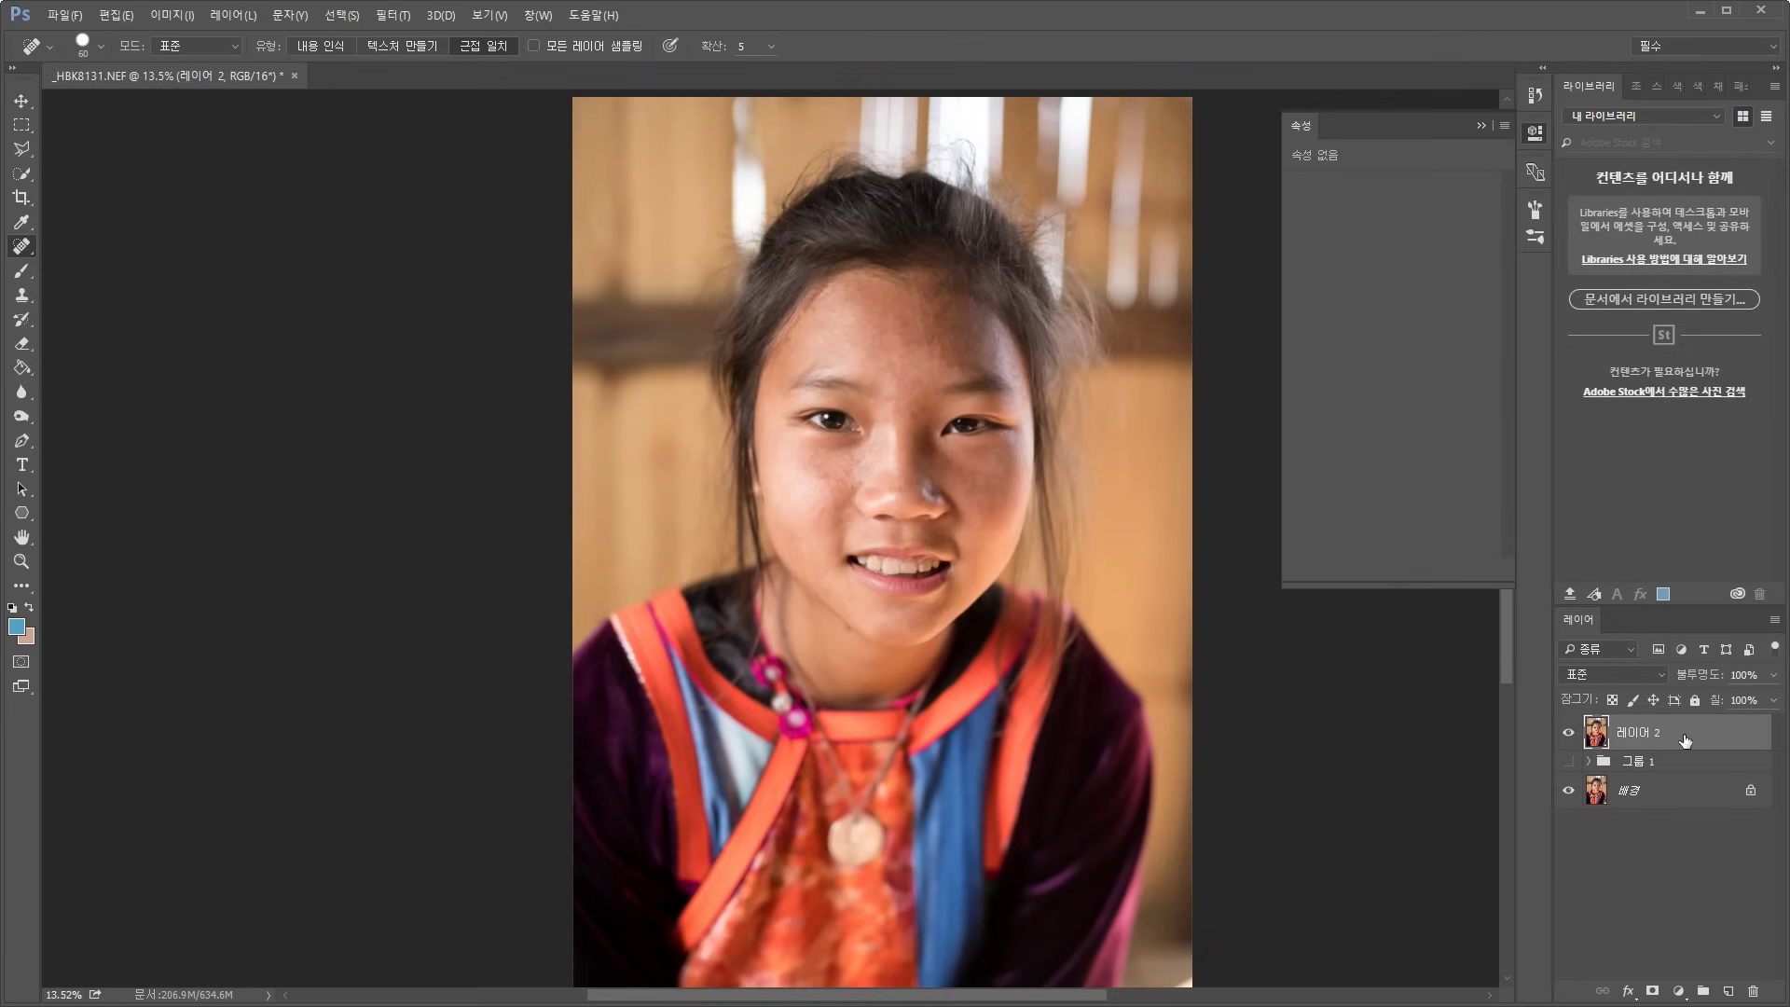
# Duplicate 레이어 2, hide the copy and make 레이어 2 the active layer
pyautogui.hotkey('ctrl', 'j')
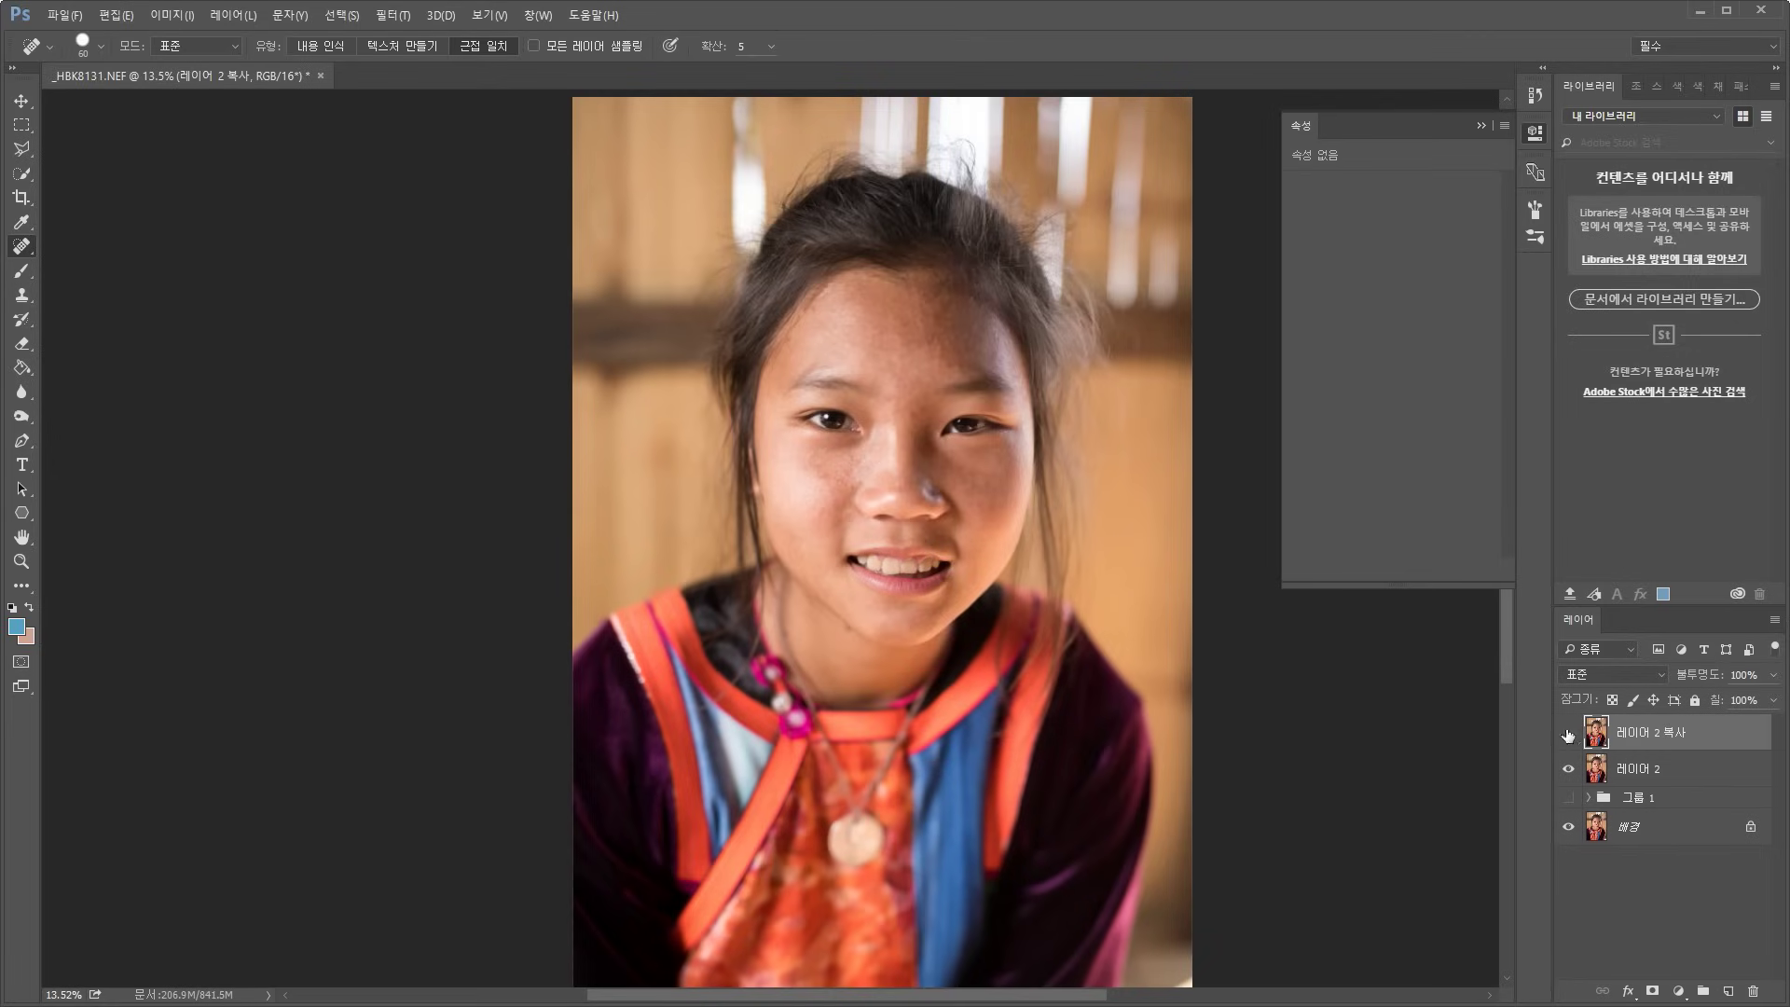
pyautogui.click(1569, 735)
pyautogui.click(1639, 768)
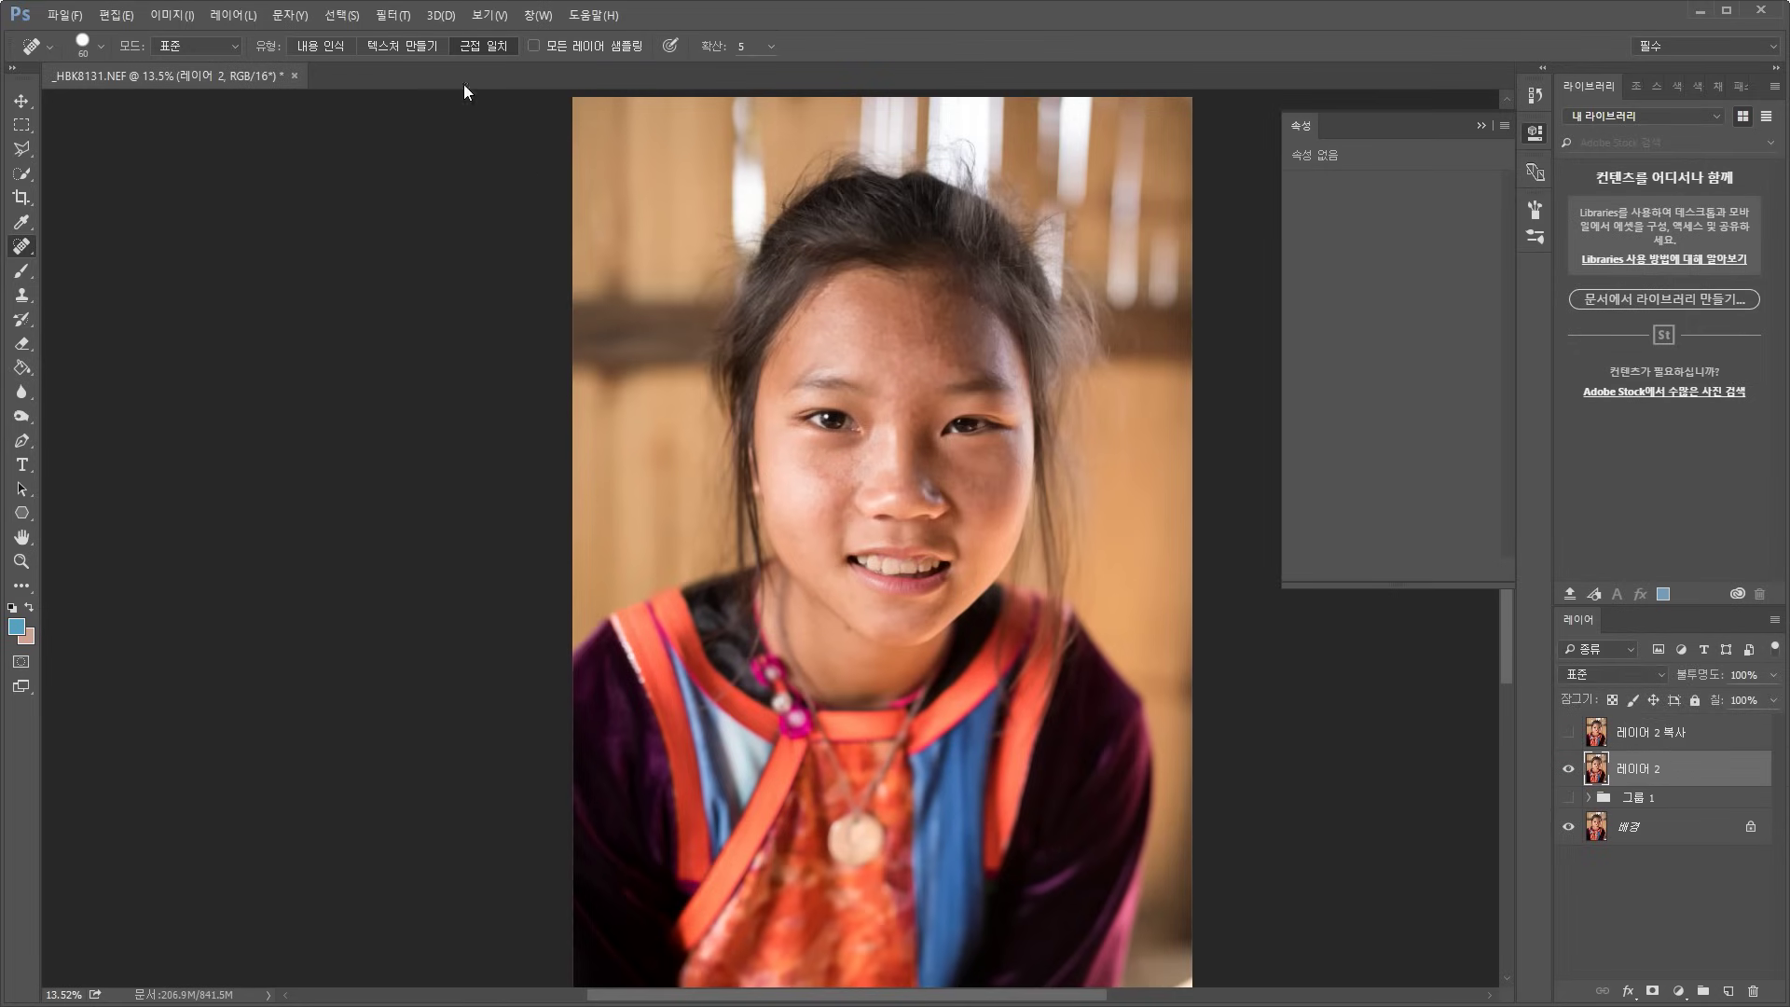
# Apply a Gaussian Blur with a 10.0 pixel radius to 레이어 2, using the eye as preview area
pyautogui.click(393, 16)
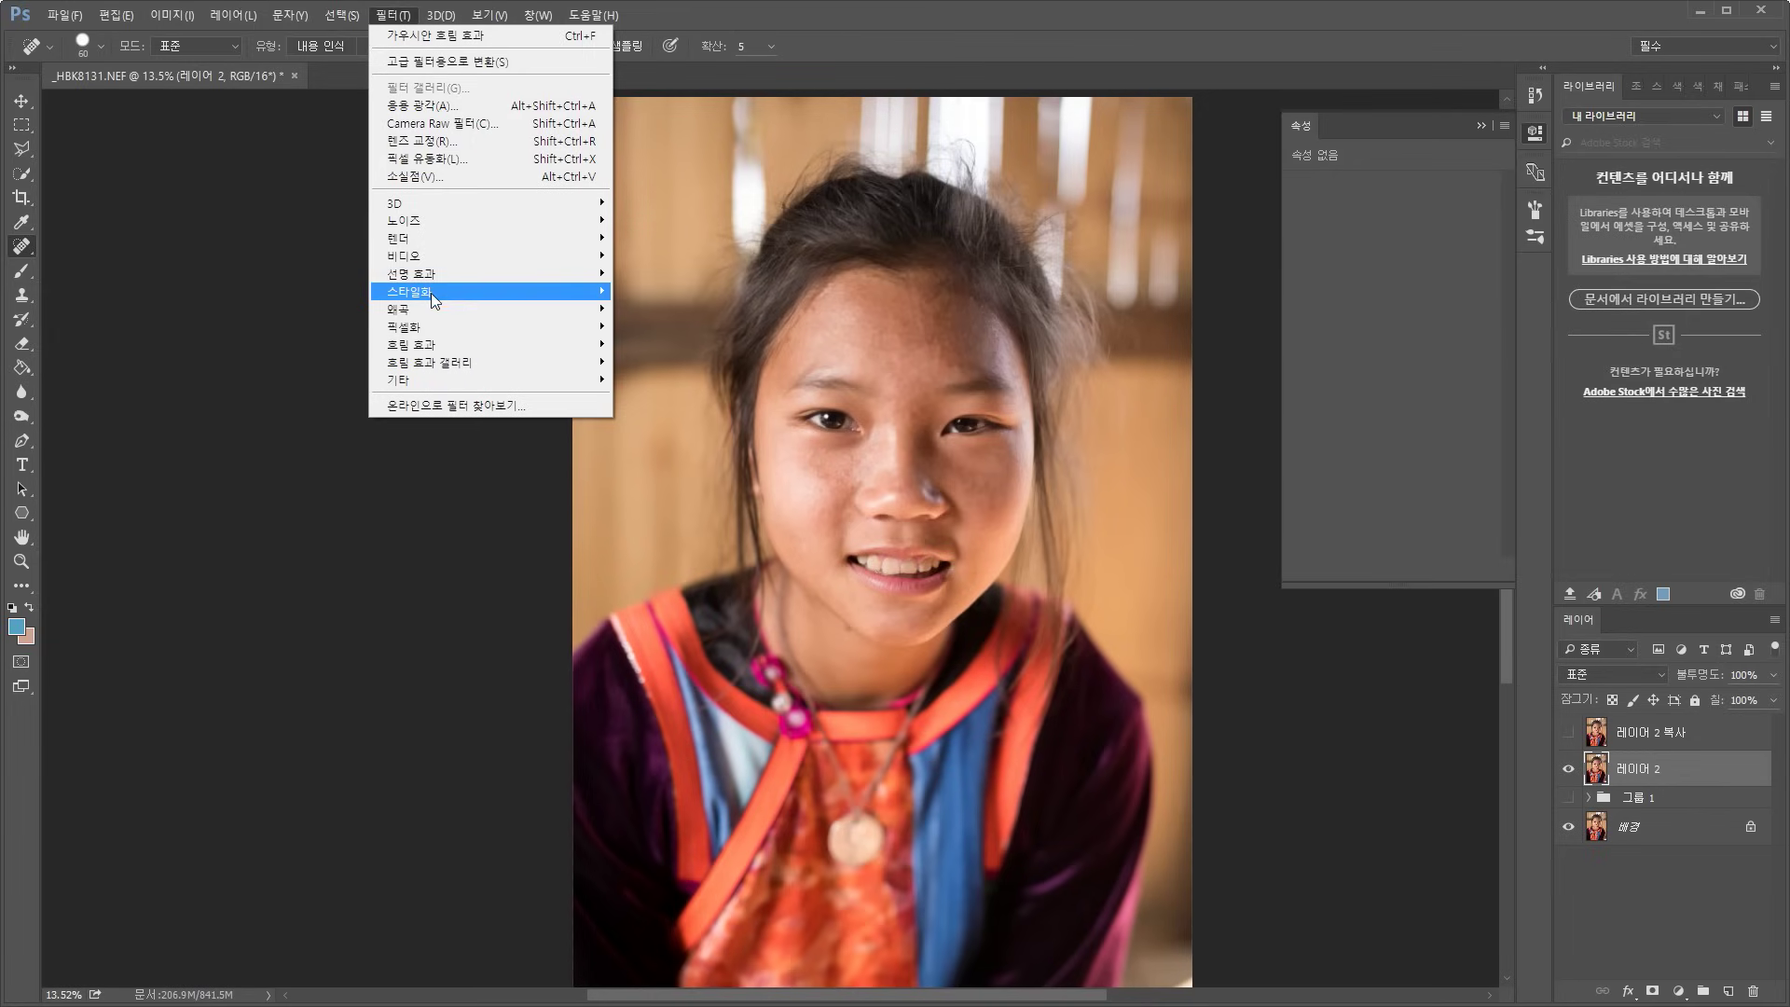
pyautogui.moveTo(461, 351)
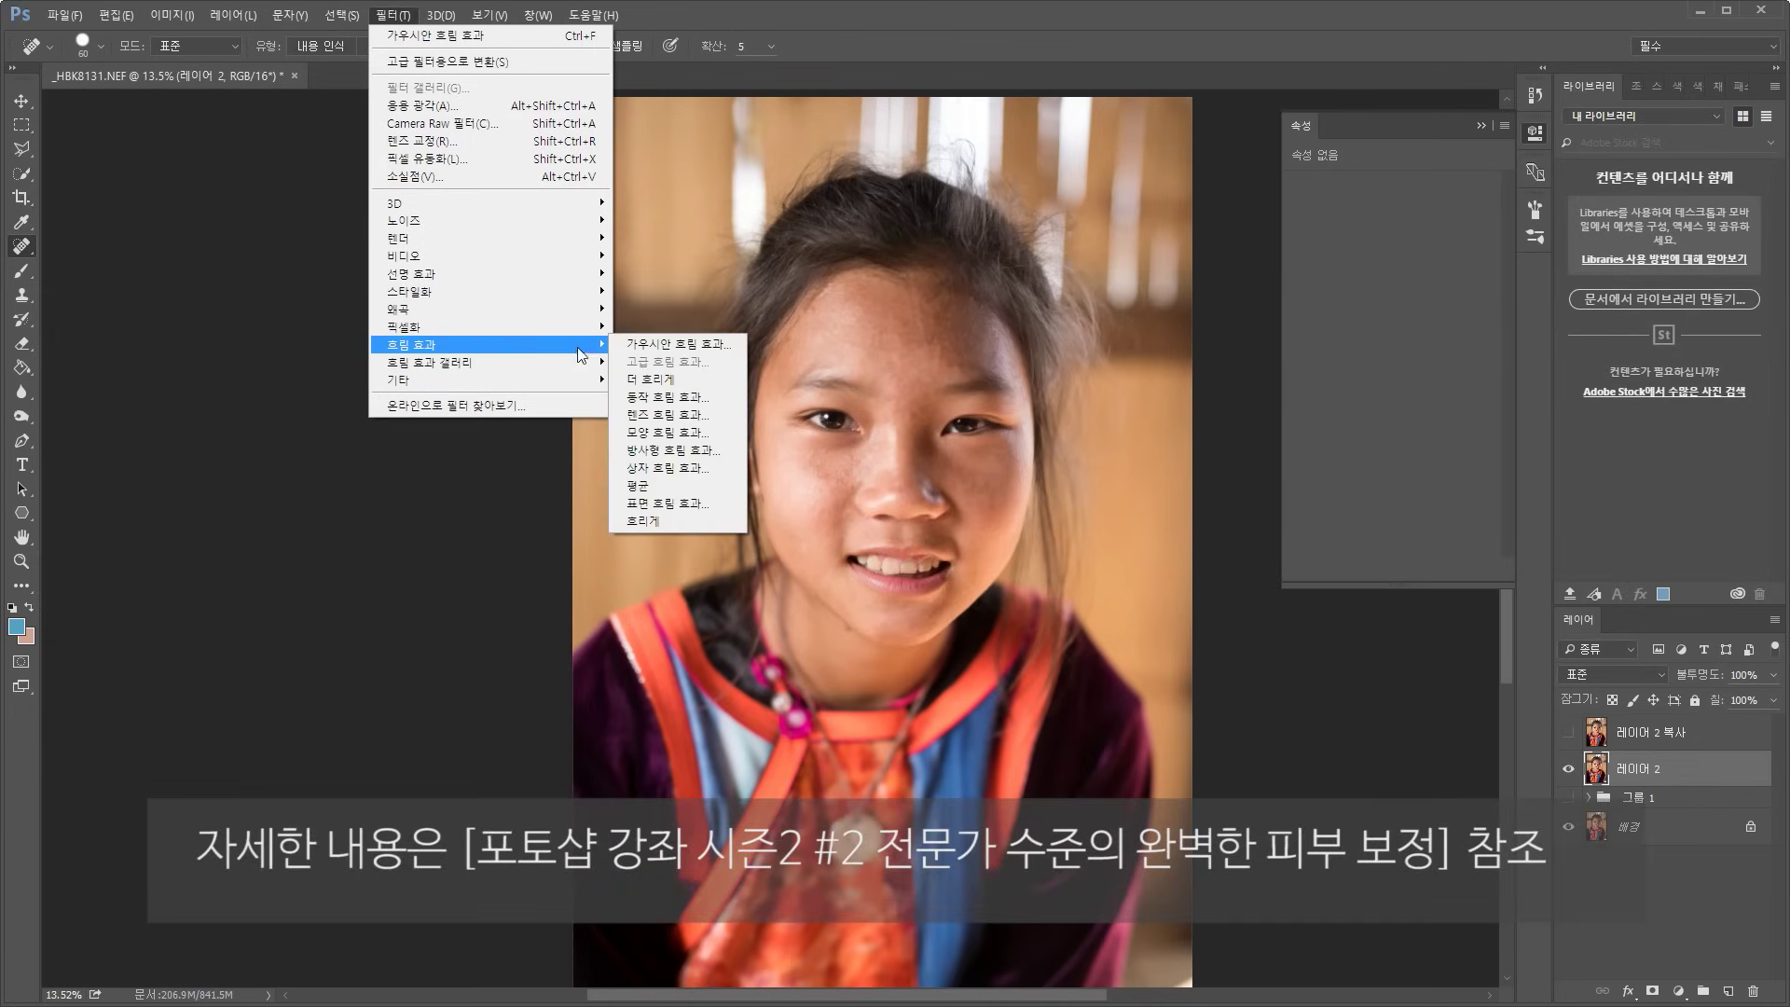
pyautogui.click(678, 344)
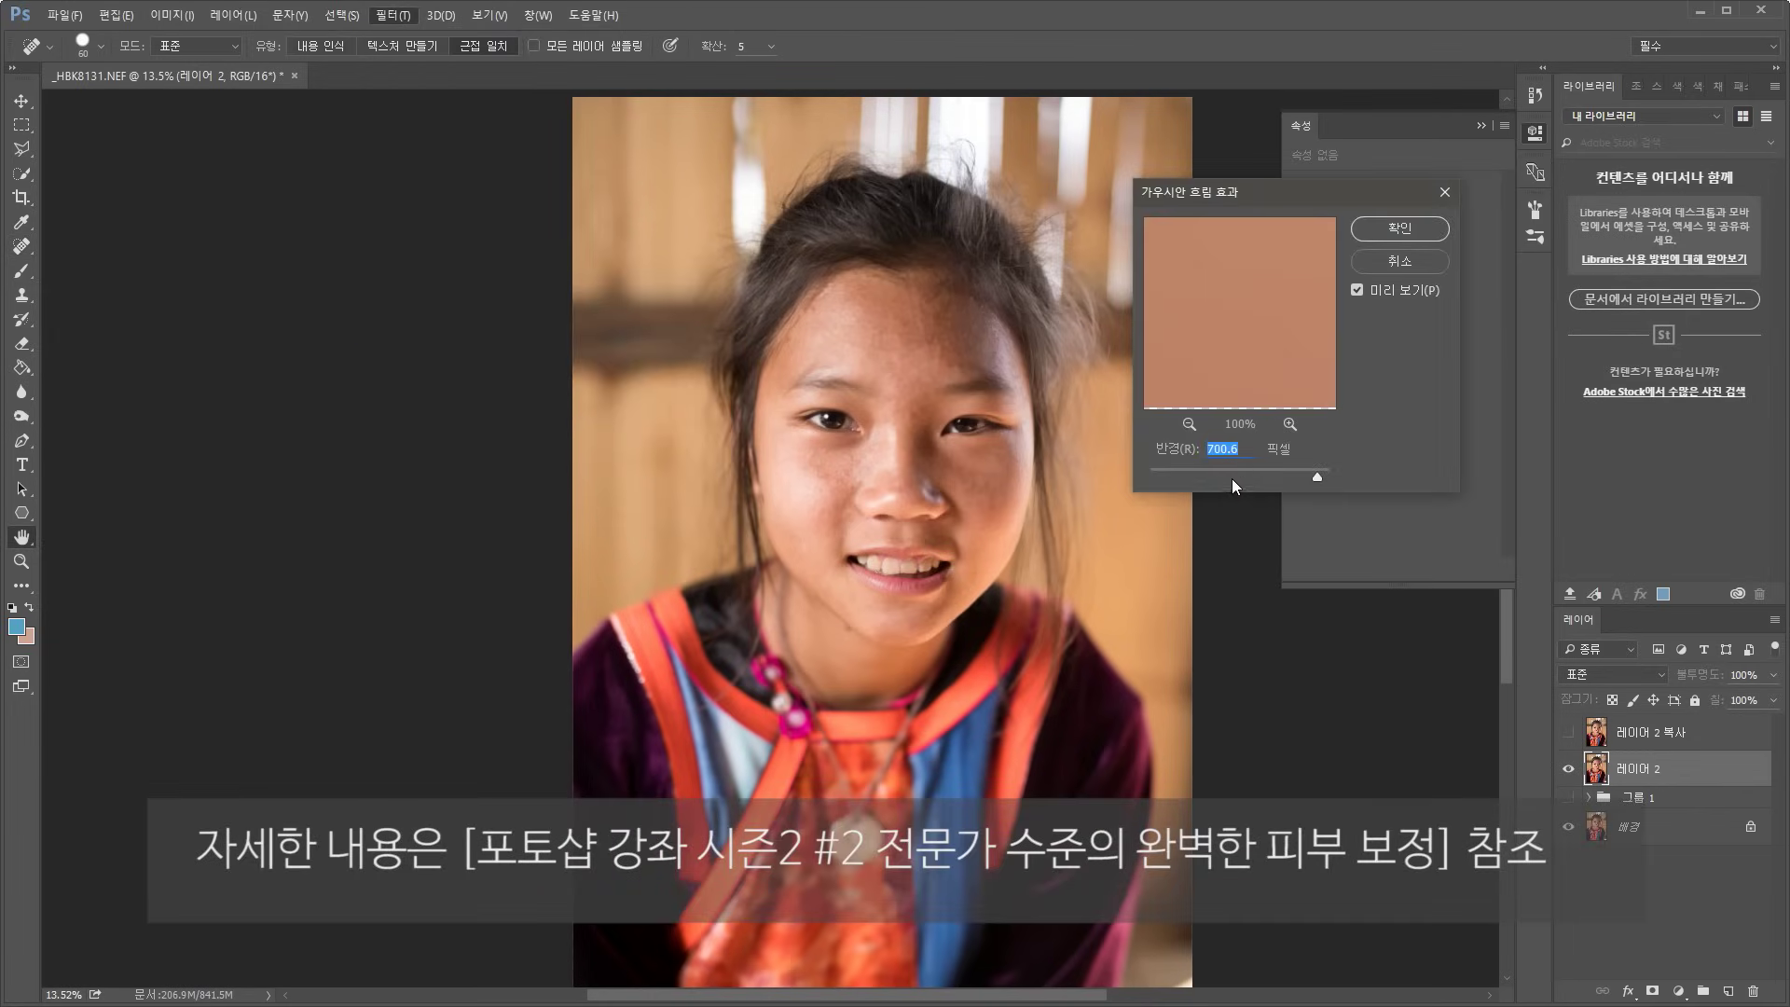
pyautogui.moveTo(1210, 472); pyautogui.dragTo(1195, 471)
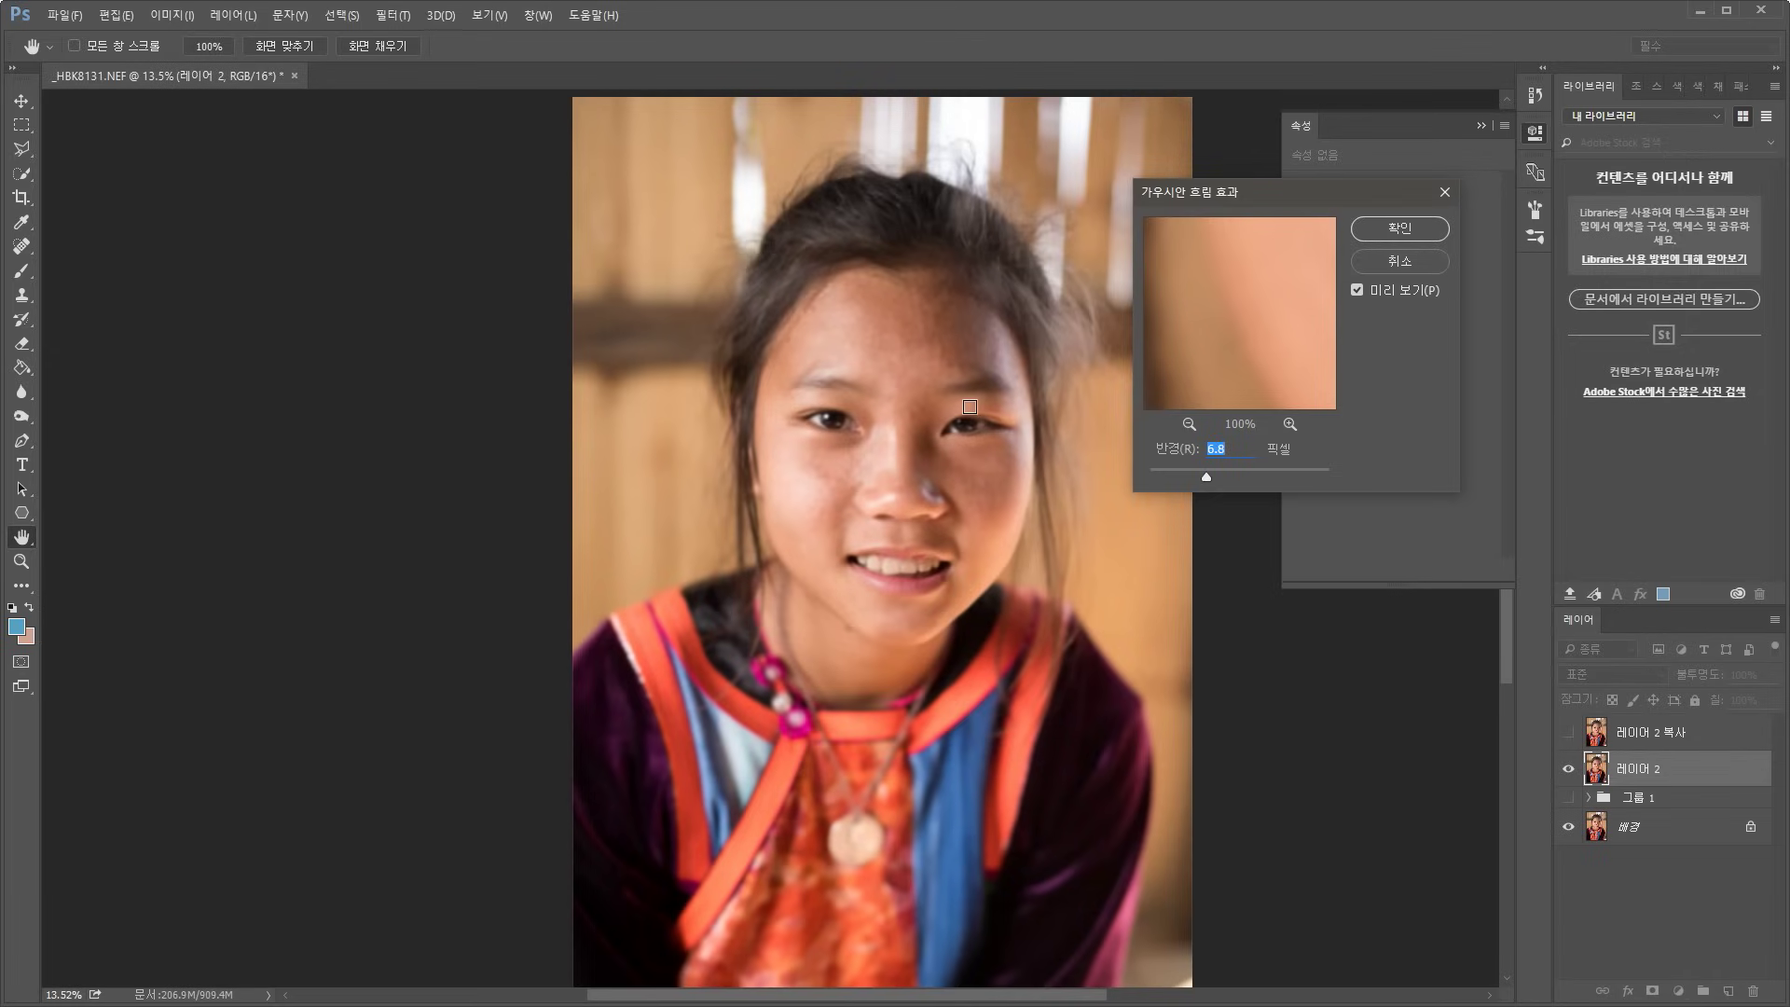
pyautogui.click(969, 421)
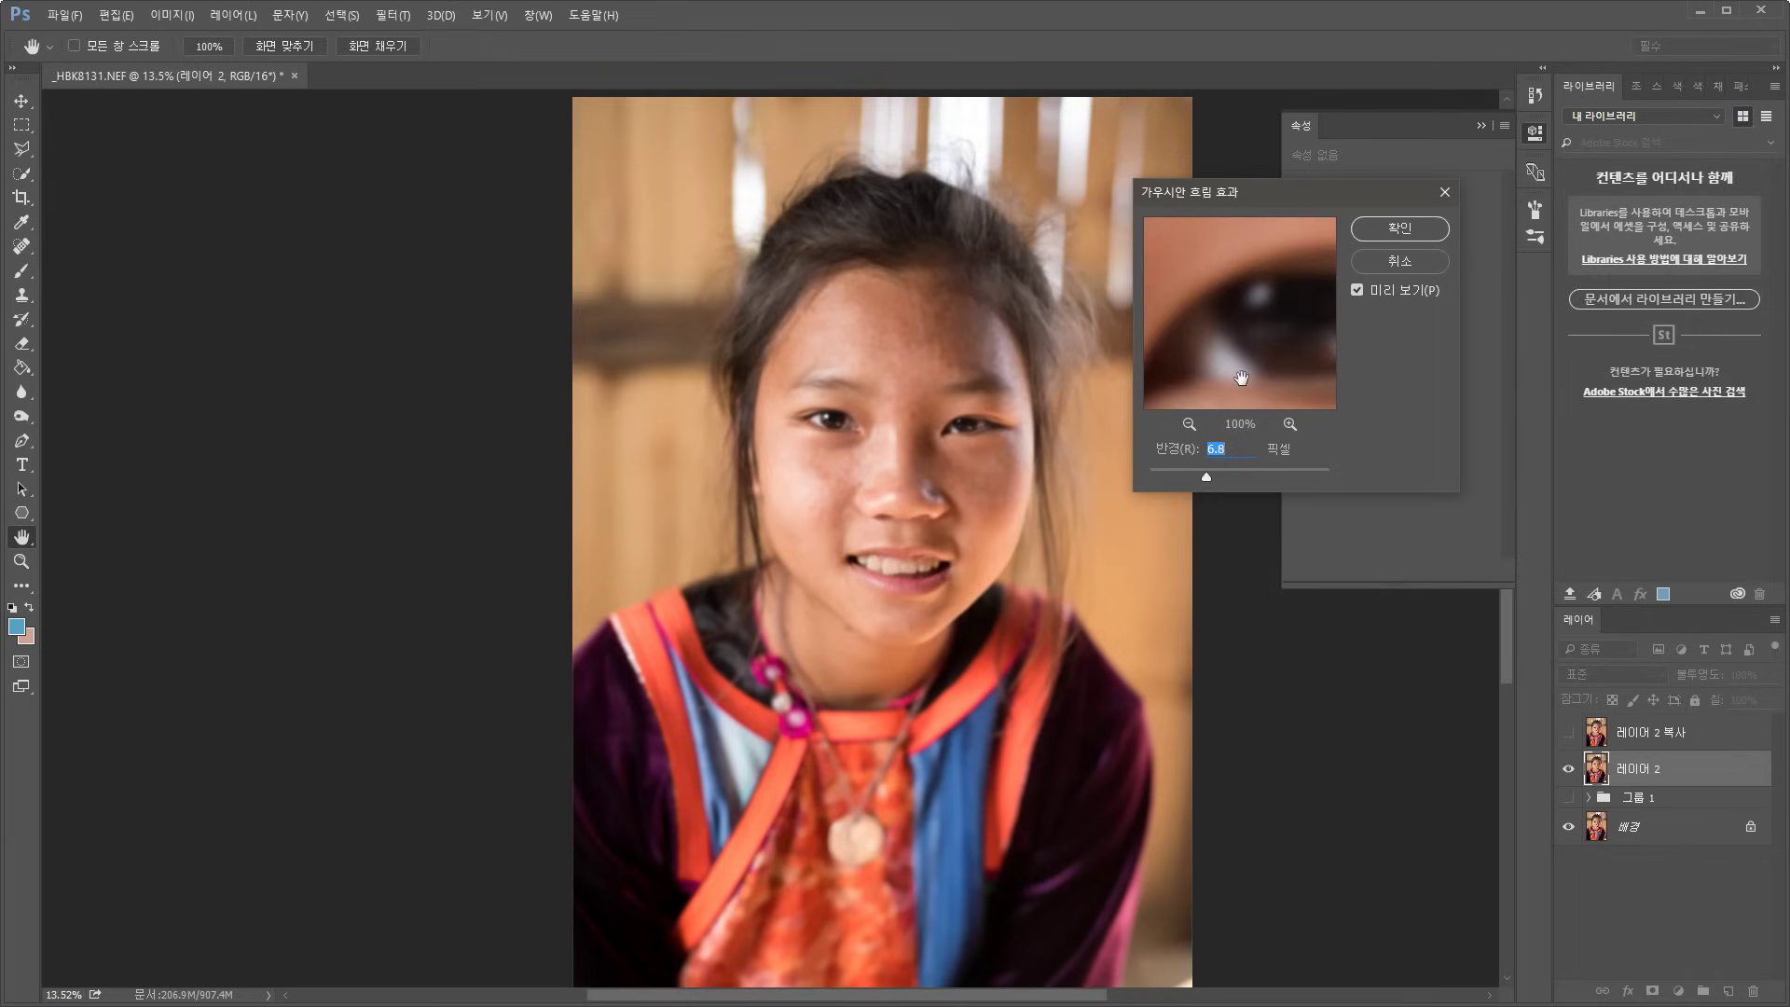
pyautogui.moveTo(1212, 477); pyautogui.dragTo(1221, 477)
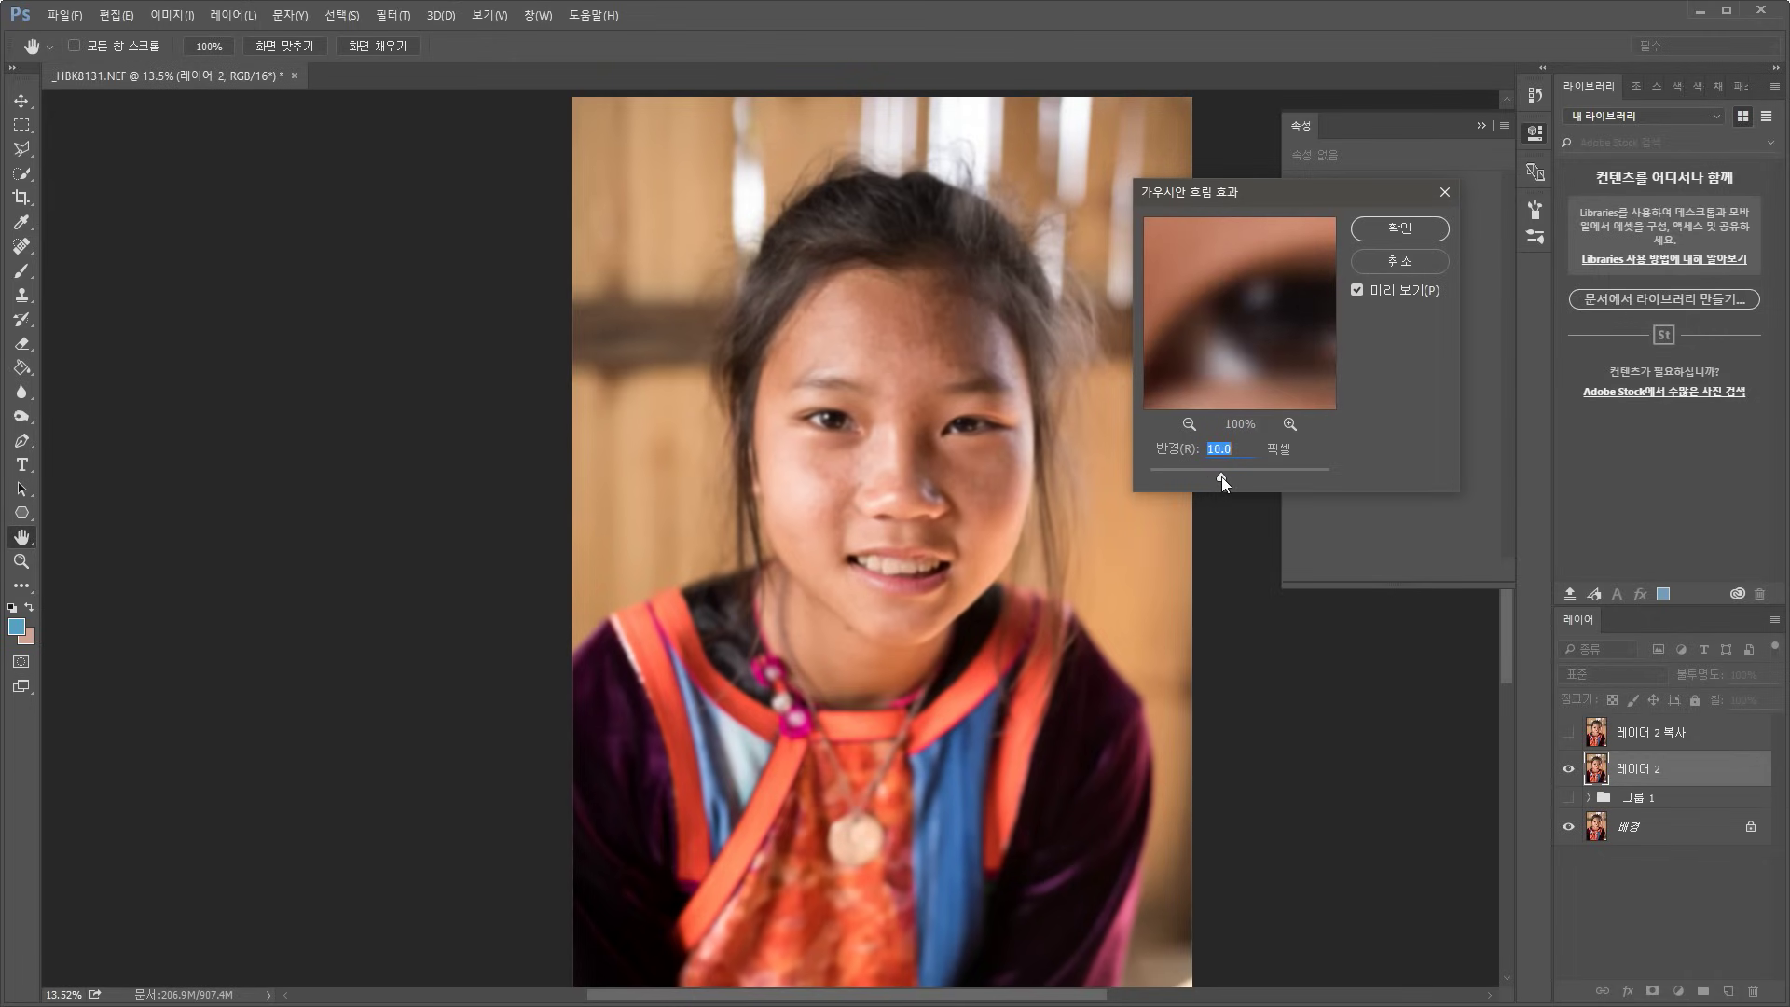
pyautogui.click(1401, 226)
pyautogui.press('j')
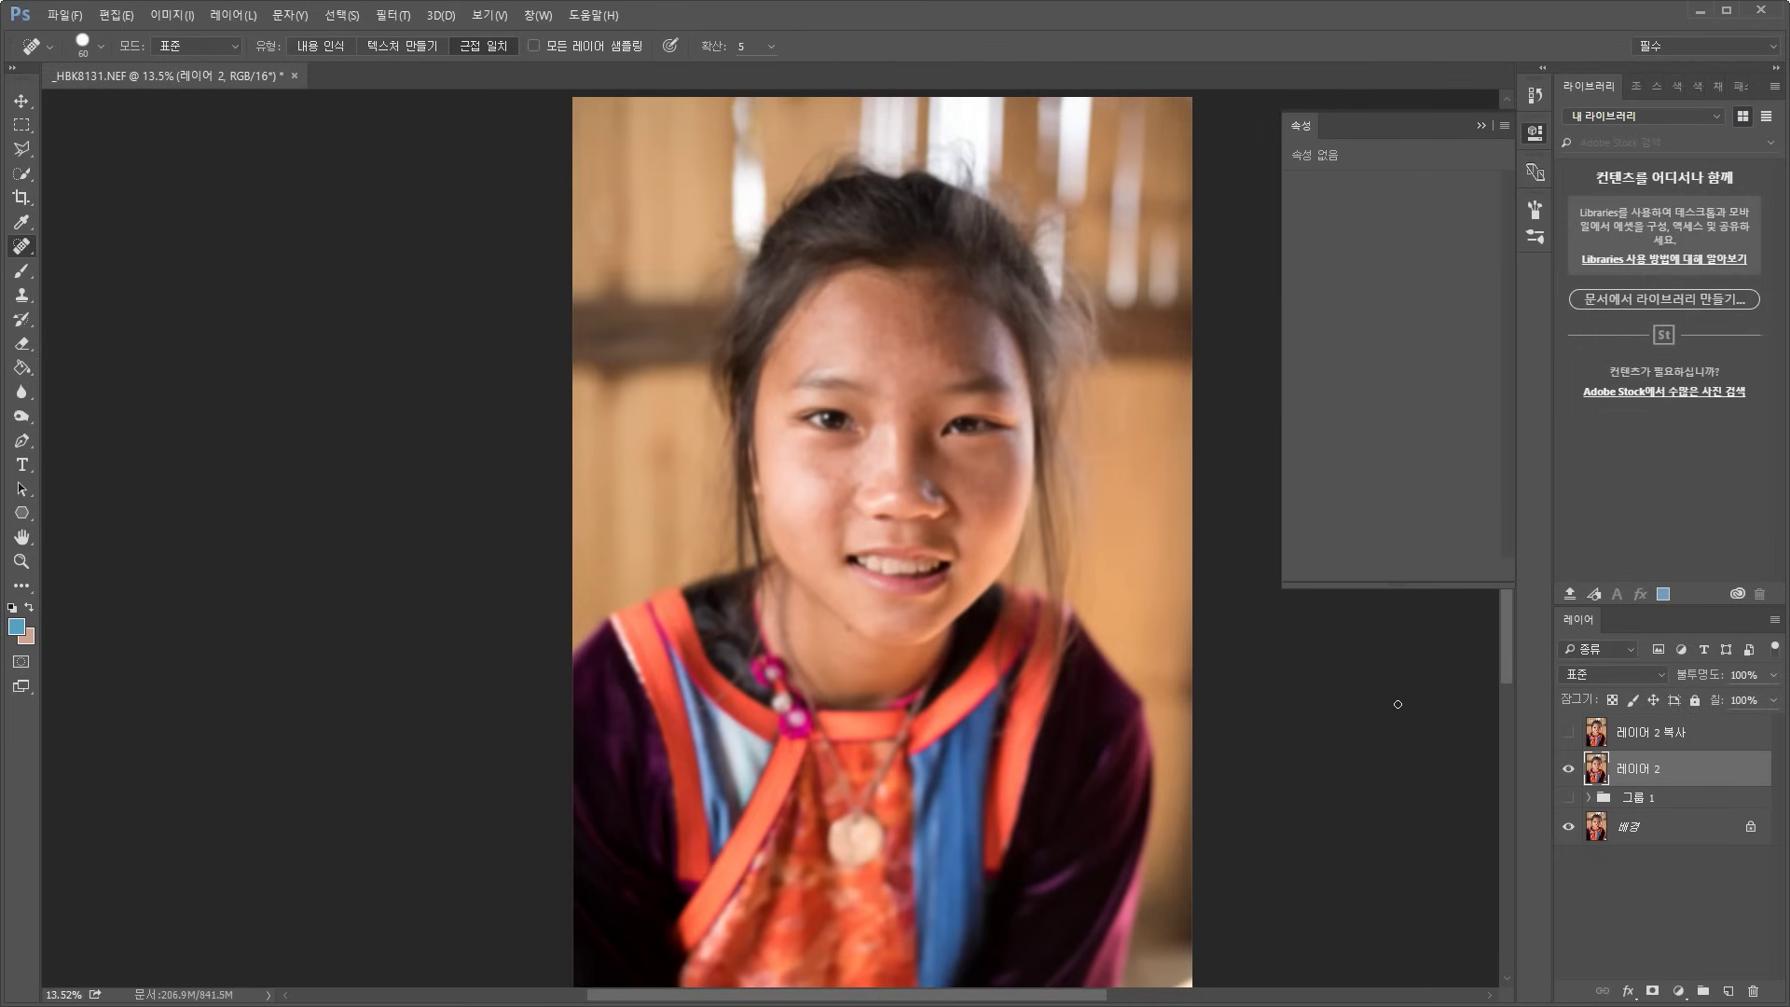
# Show and activate 레이어 2 복사, and use Apply Image on it with source layer 레이어 2, 빼기 (Subtract) blending, scale 2 and offset 128
pyautogui.click(1642, 741)
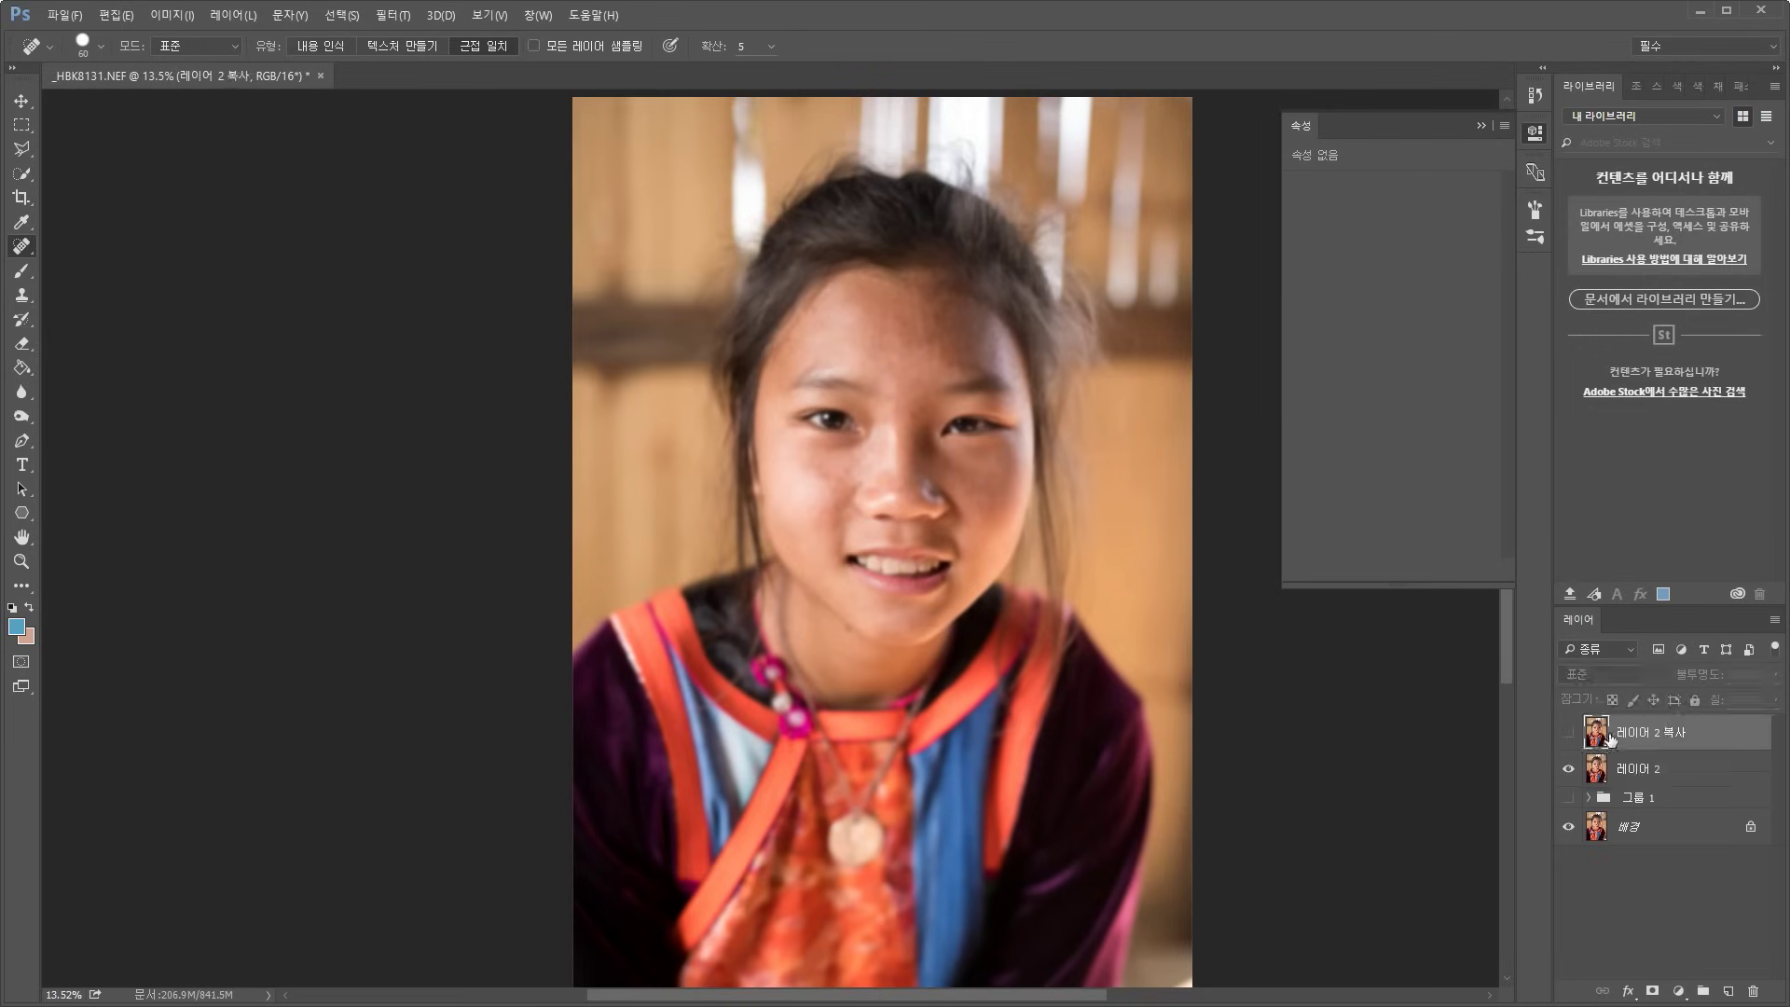
pyautogui.click(1568, 732)
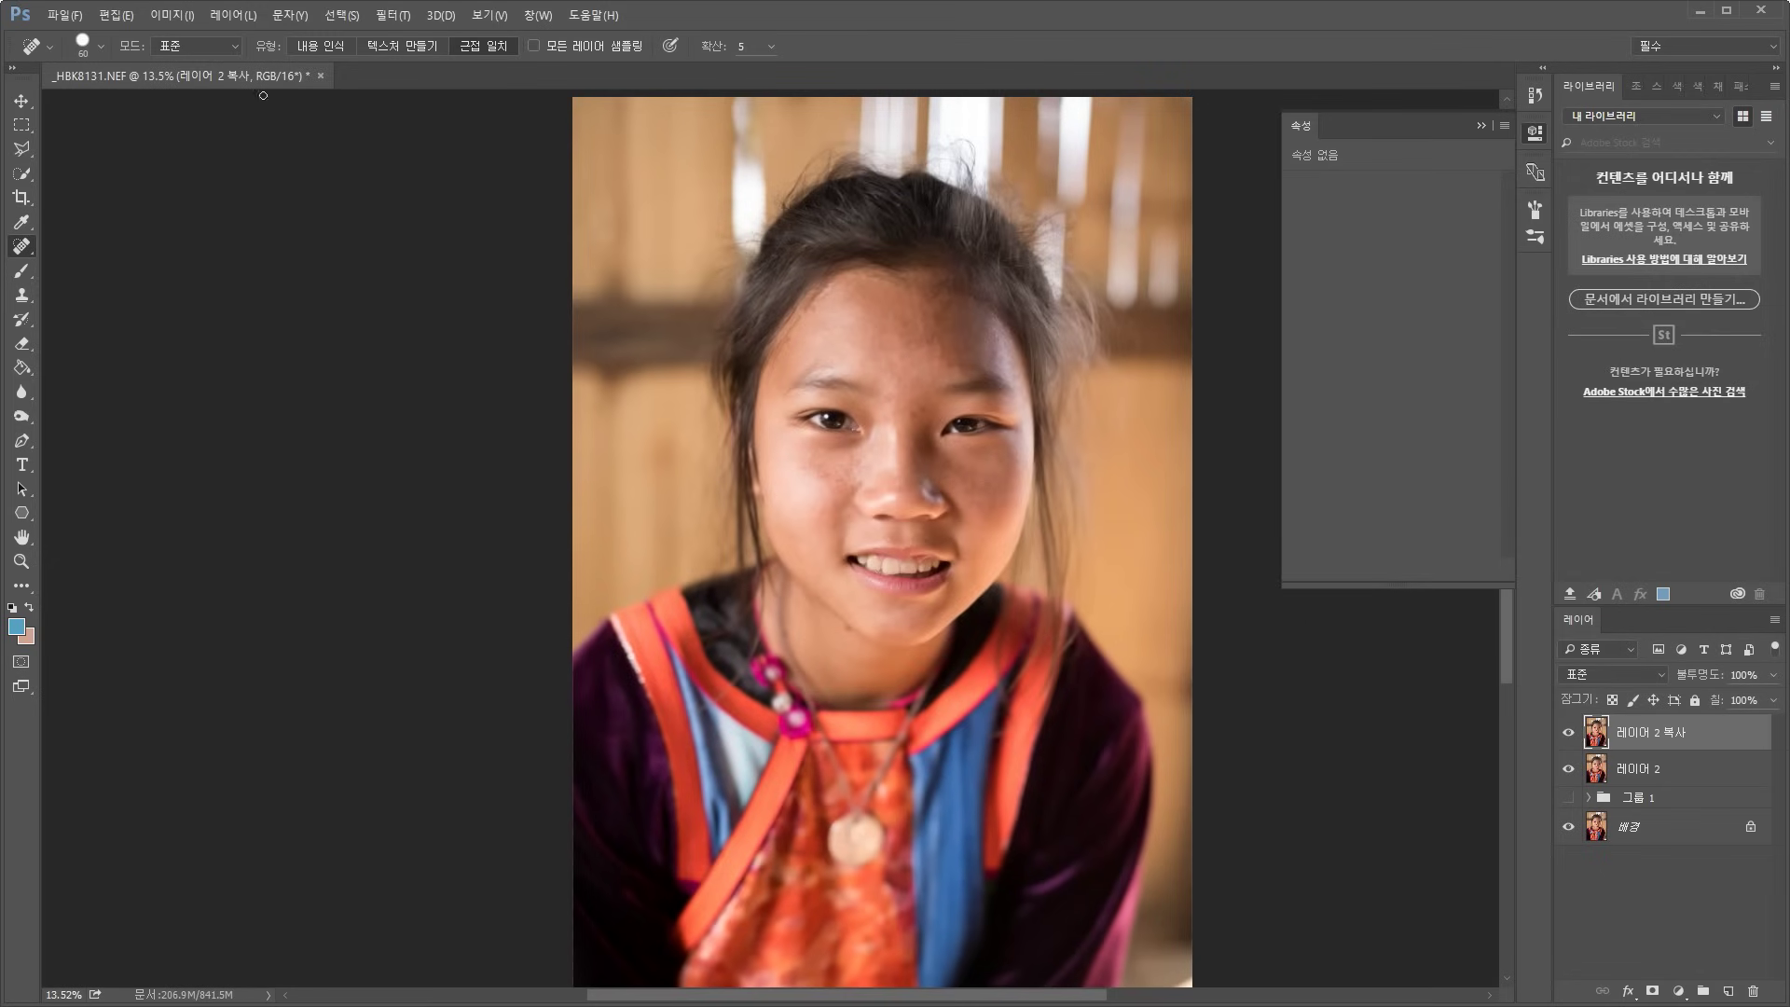
pyautogui.click(122, 17)
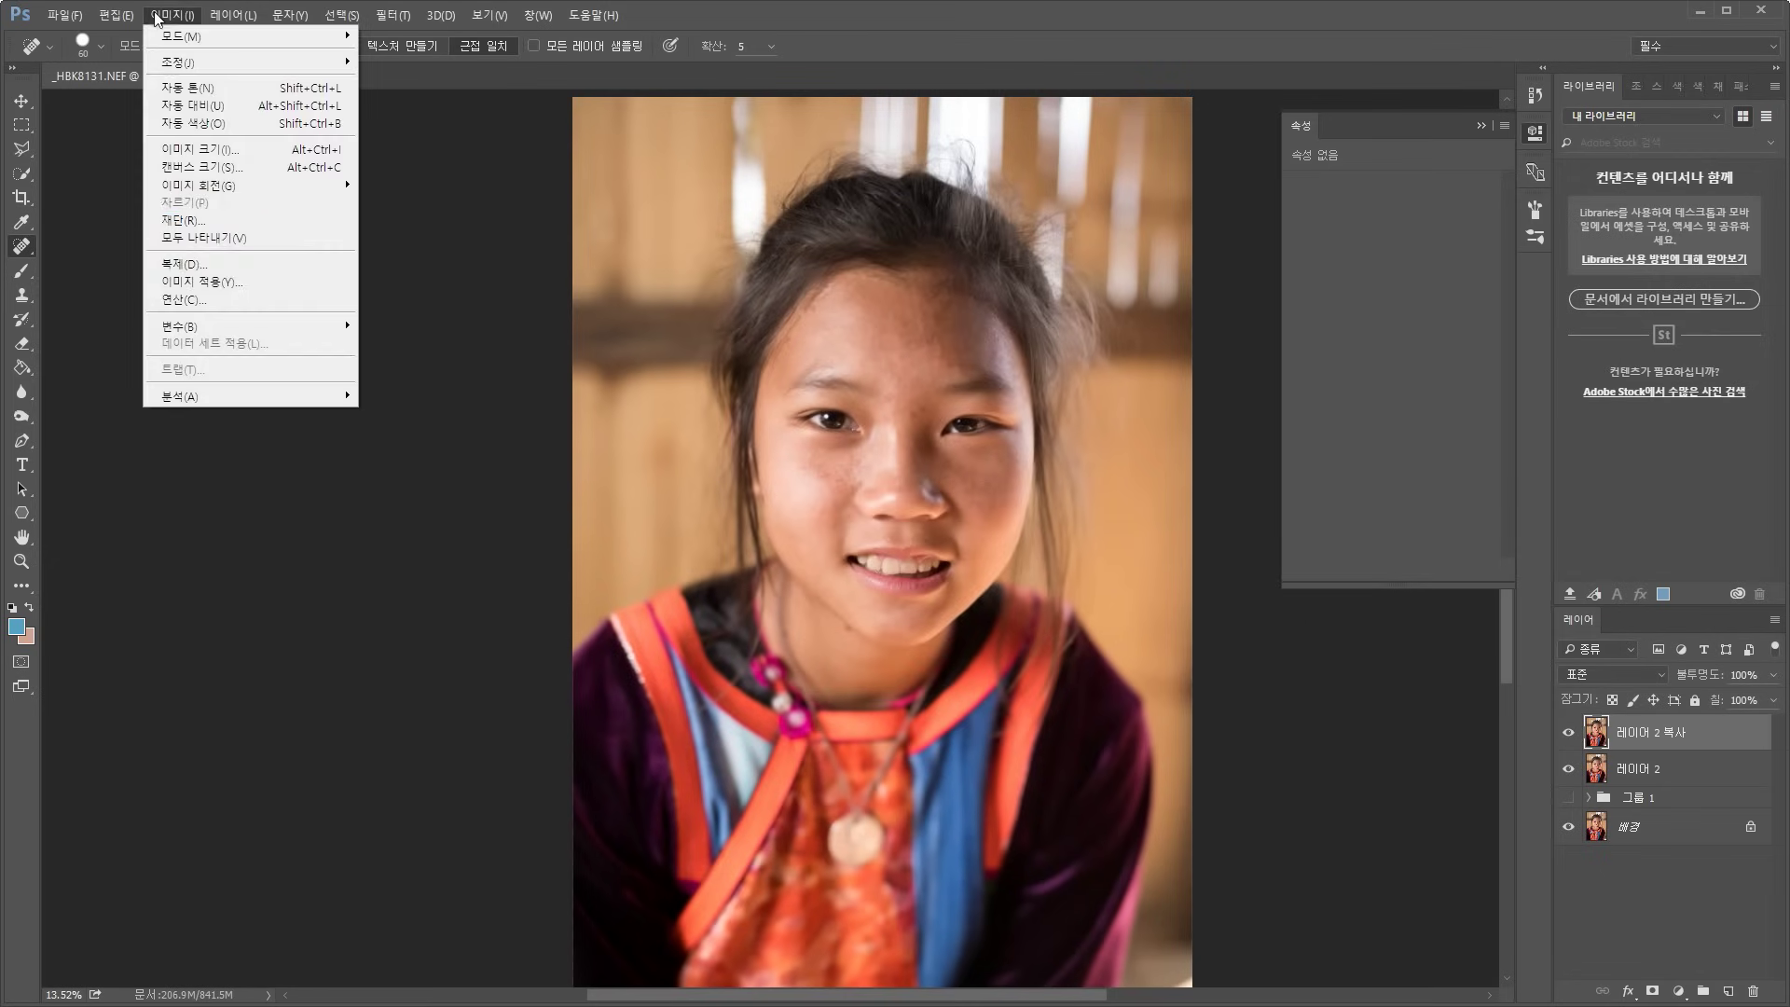
pyautogui.click(191, 283)
pyautogui.click(1344, 612)
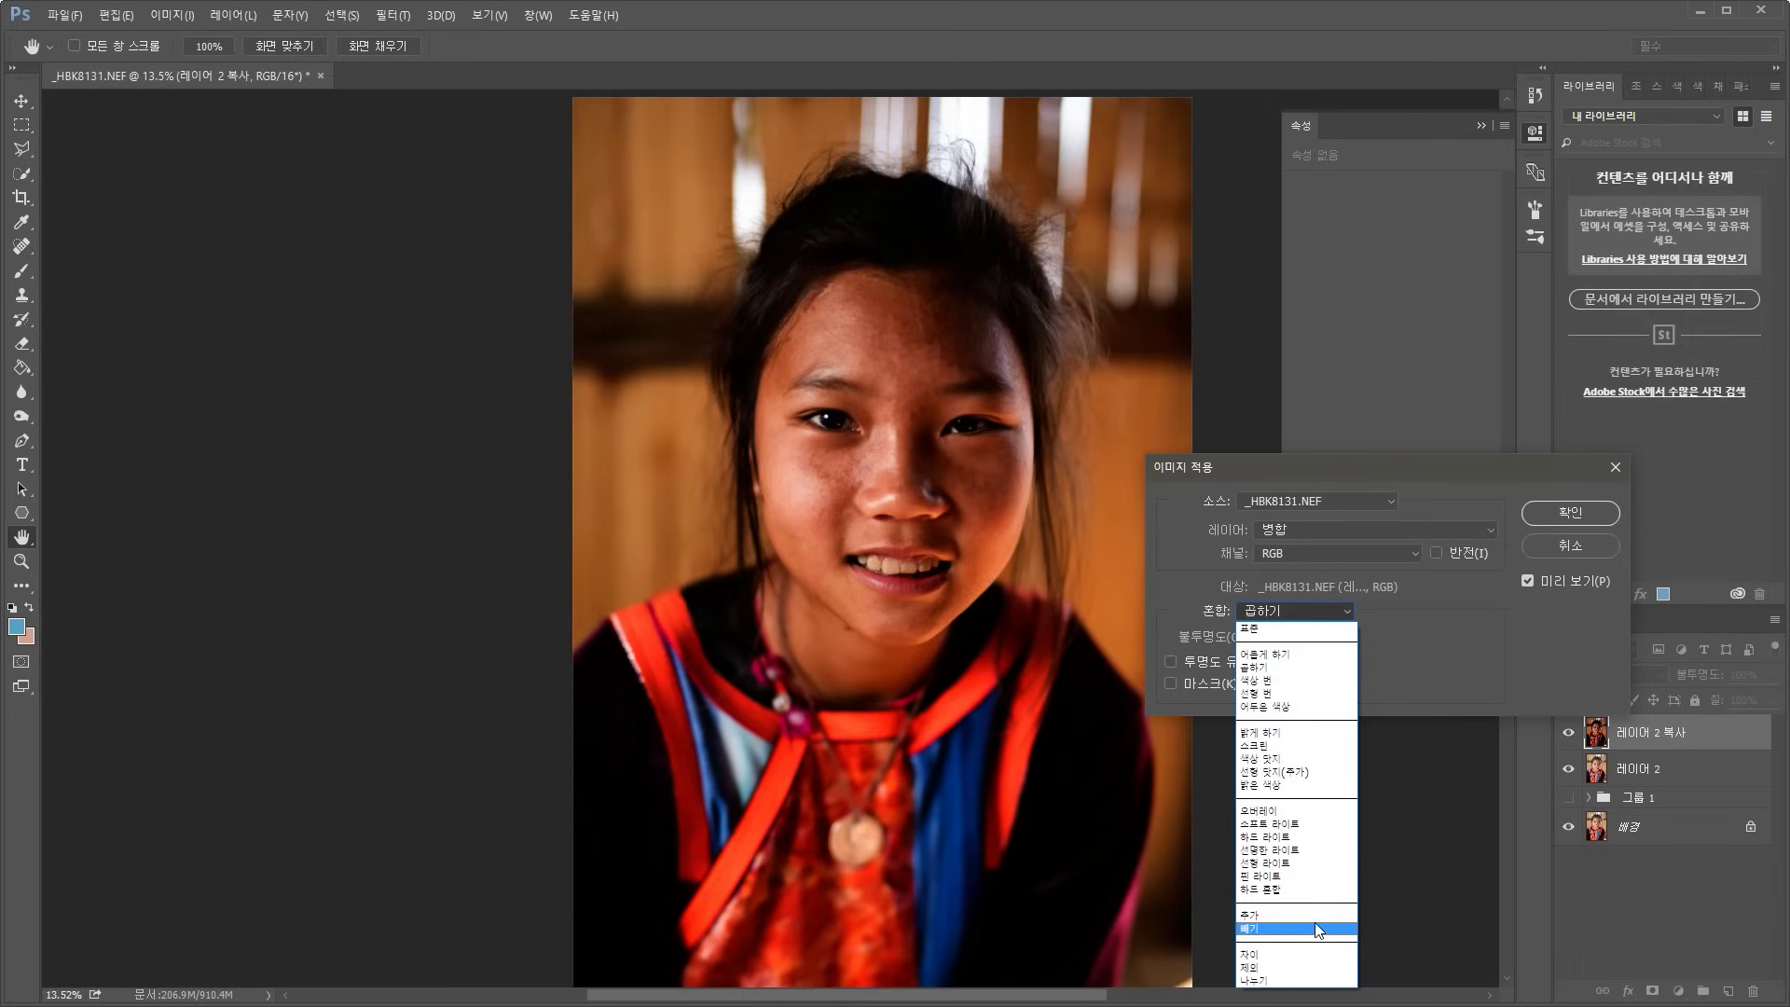
pyautogui.click(1317, 954)
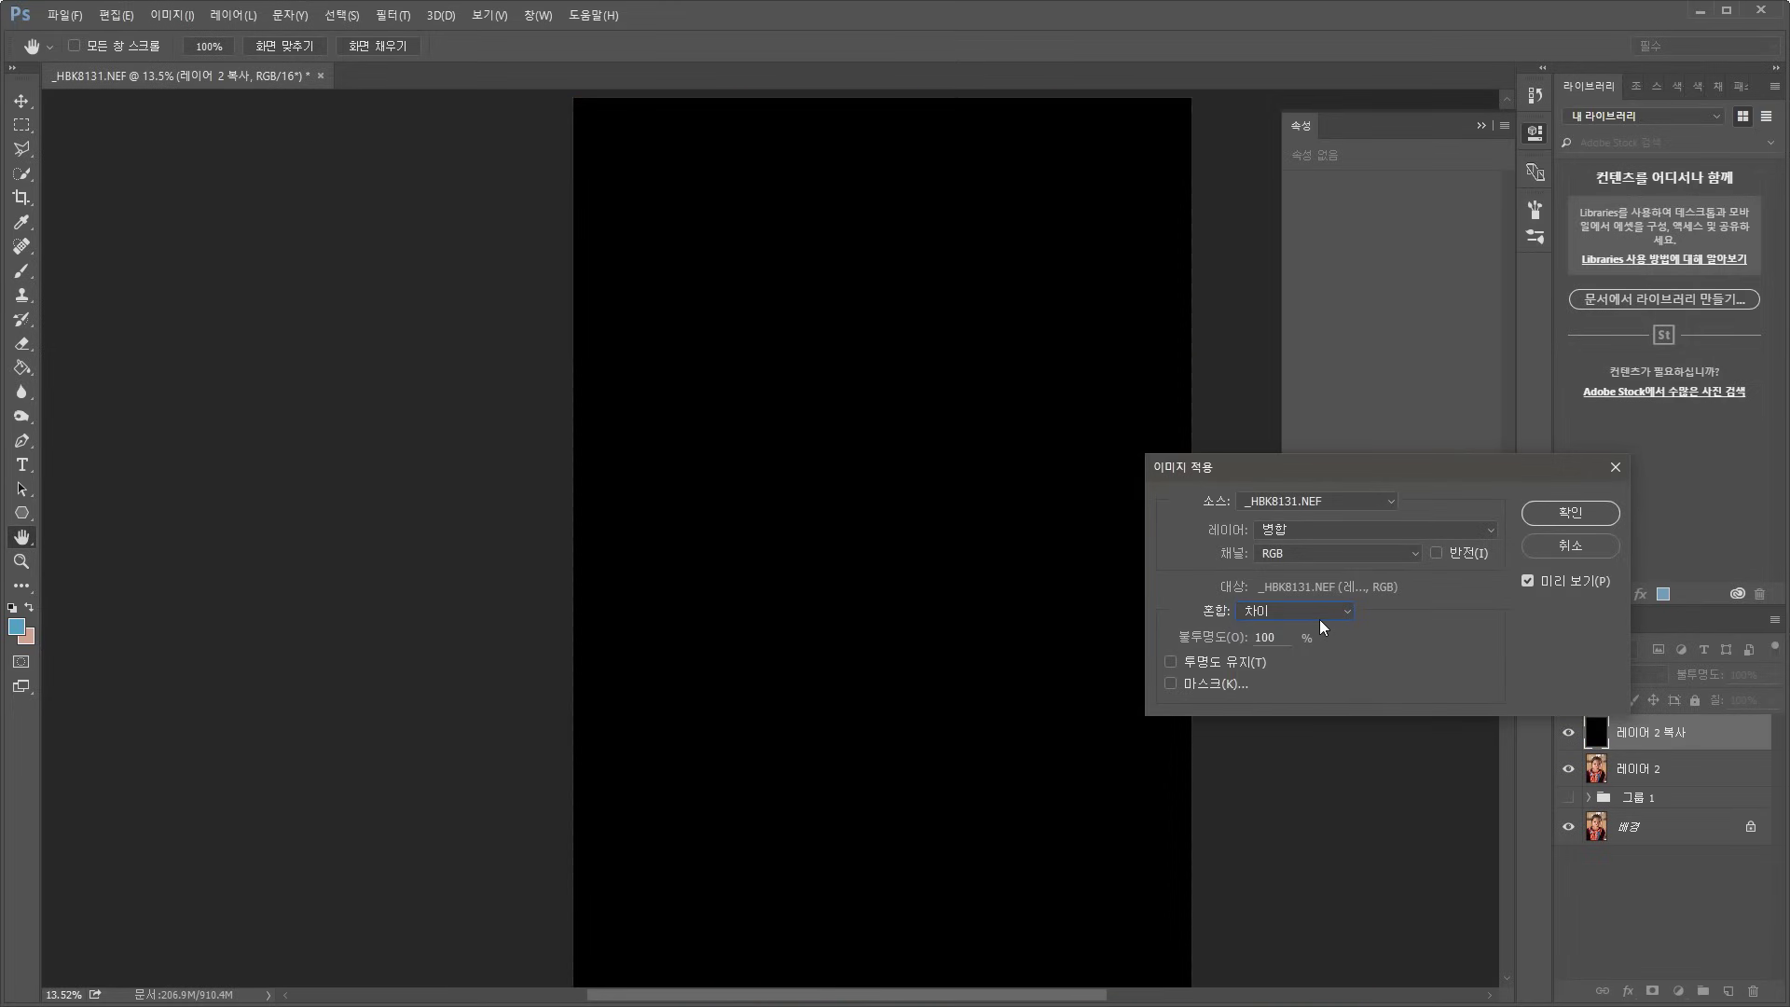
pyautogui.click(1320, 615)
pyautogui.click(1266, 929)
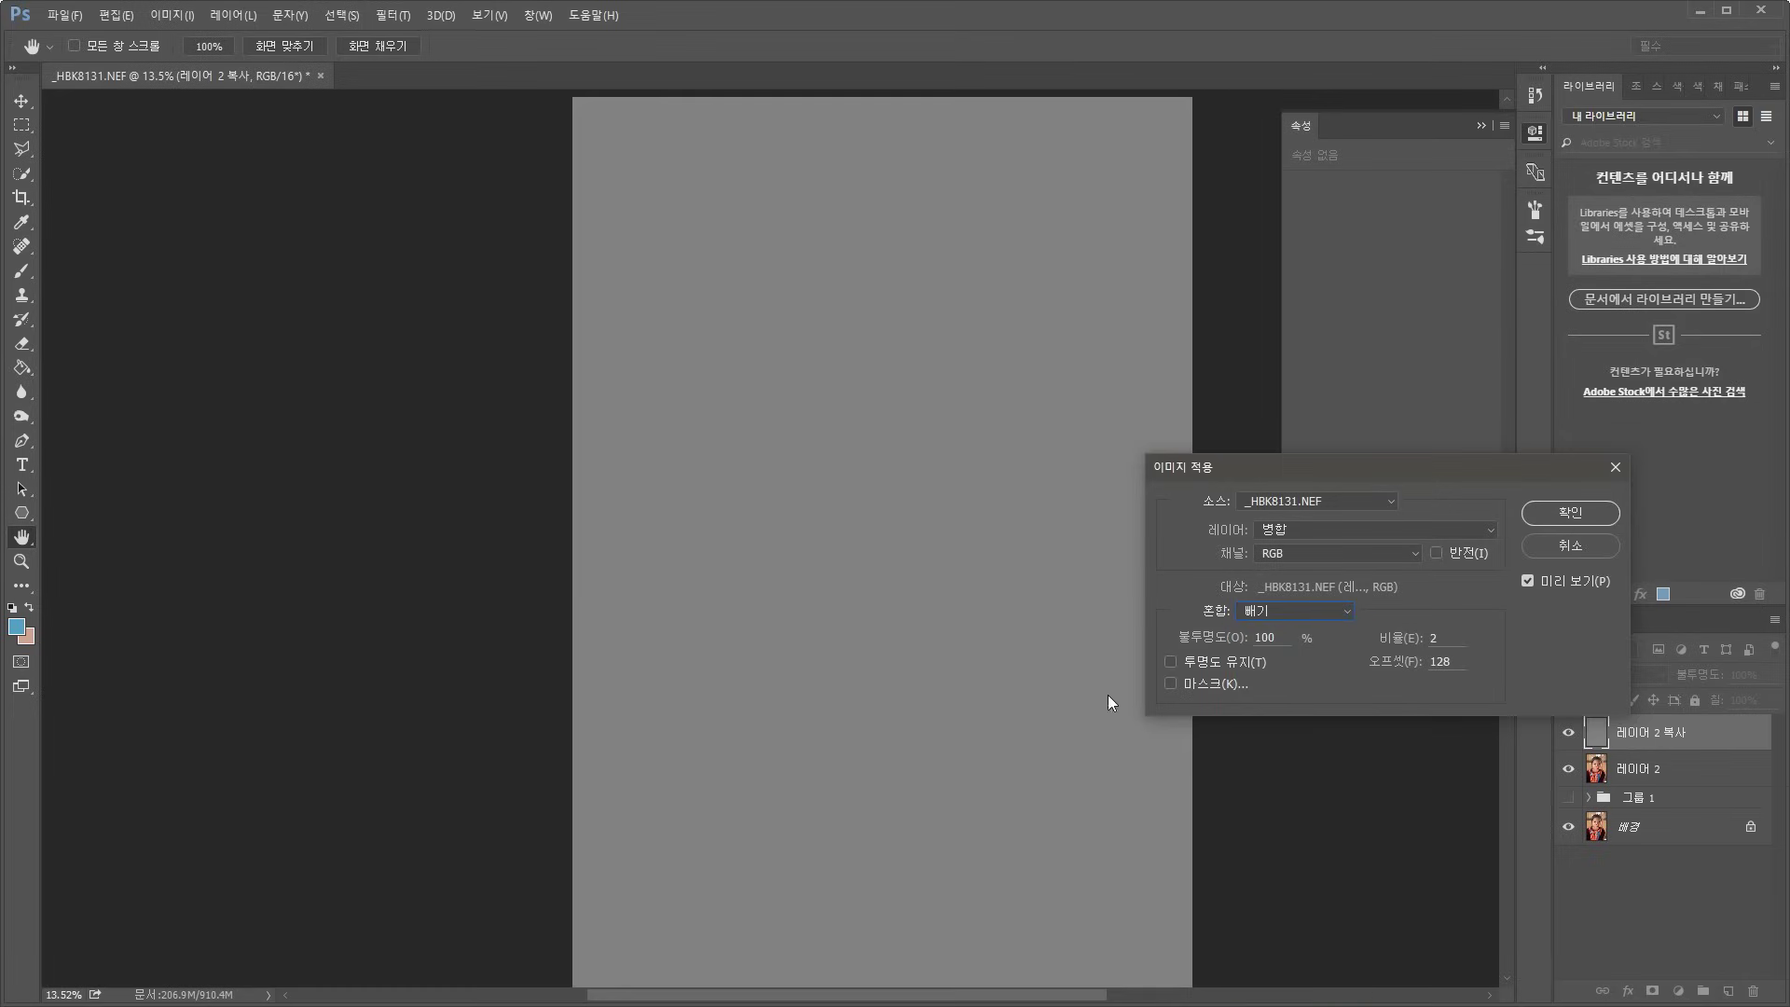
pyautogui.click(1322, 527)
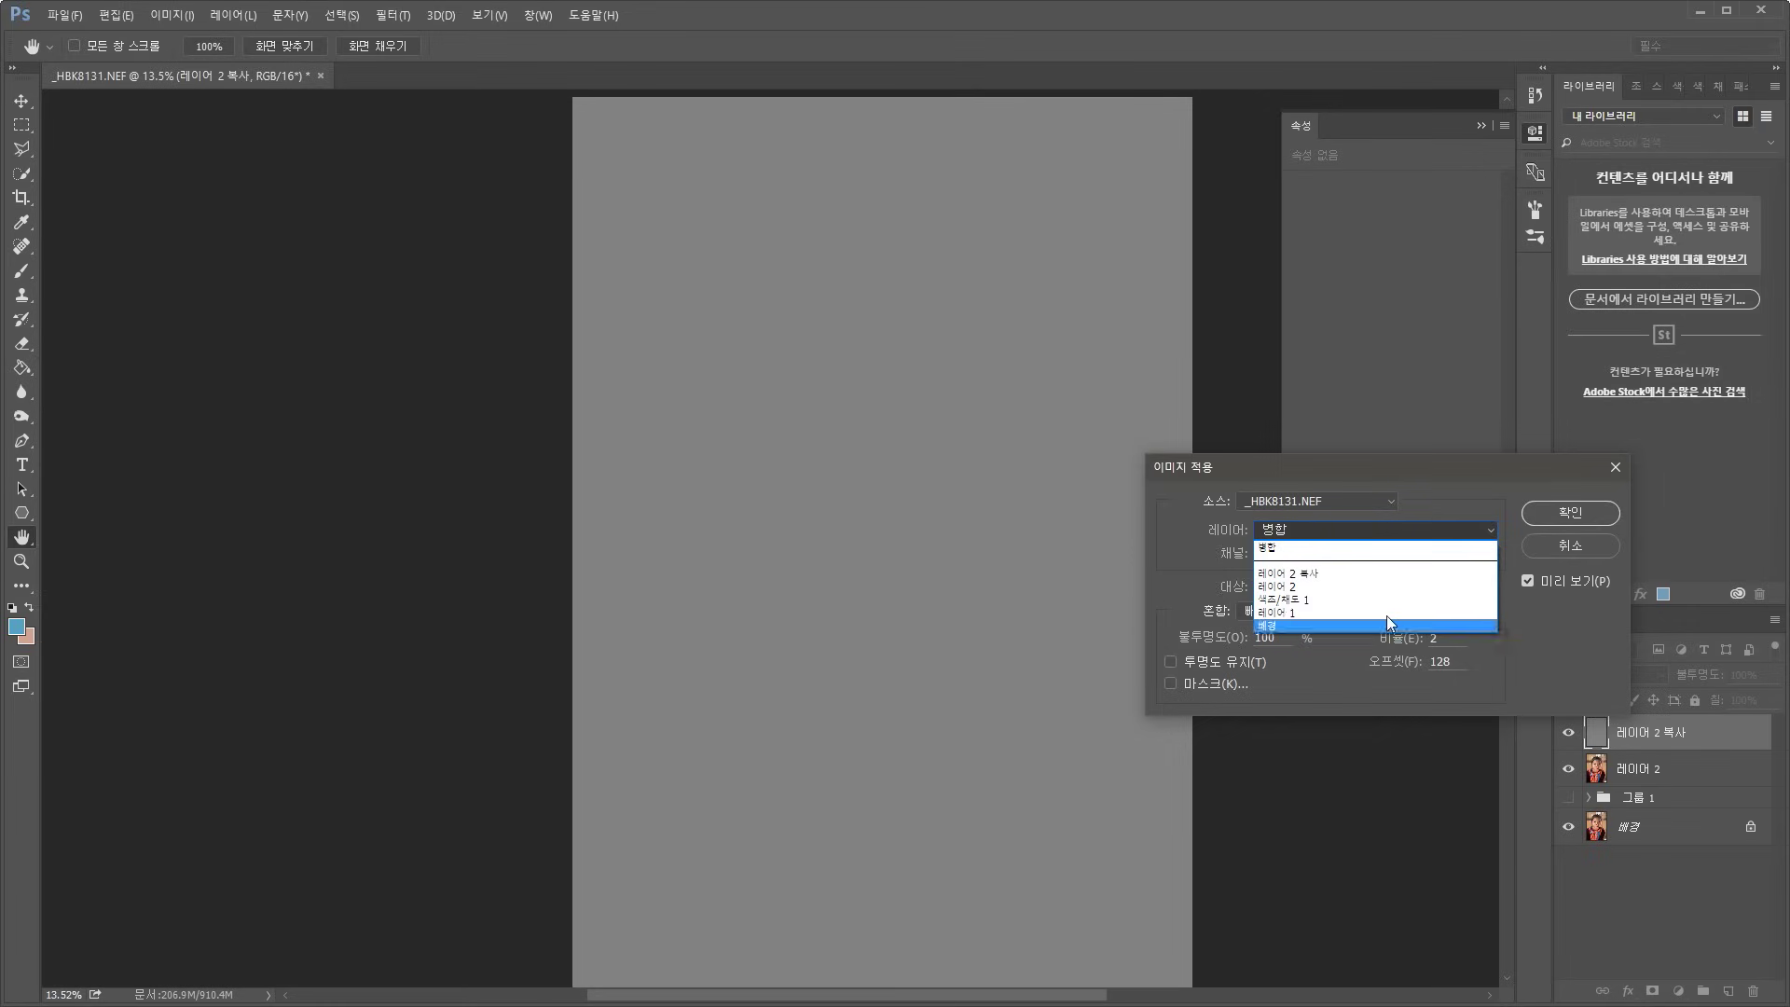
pyautogui.click(1363, 586)
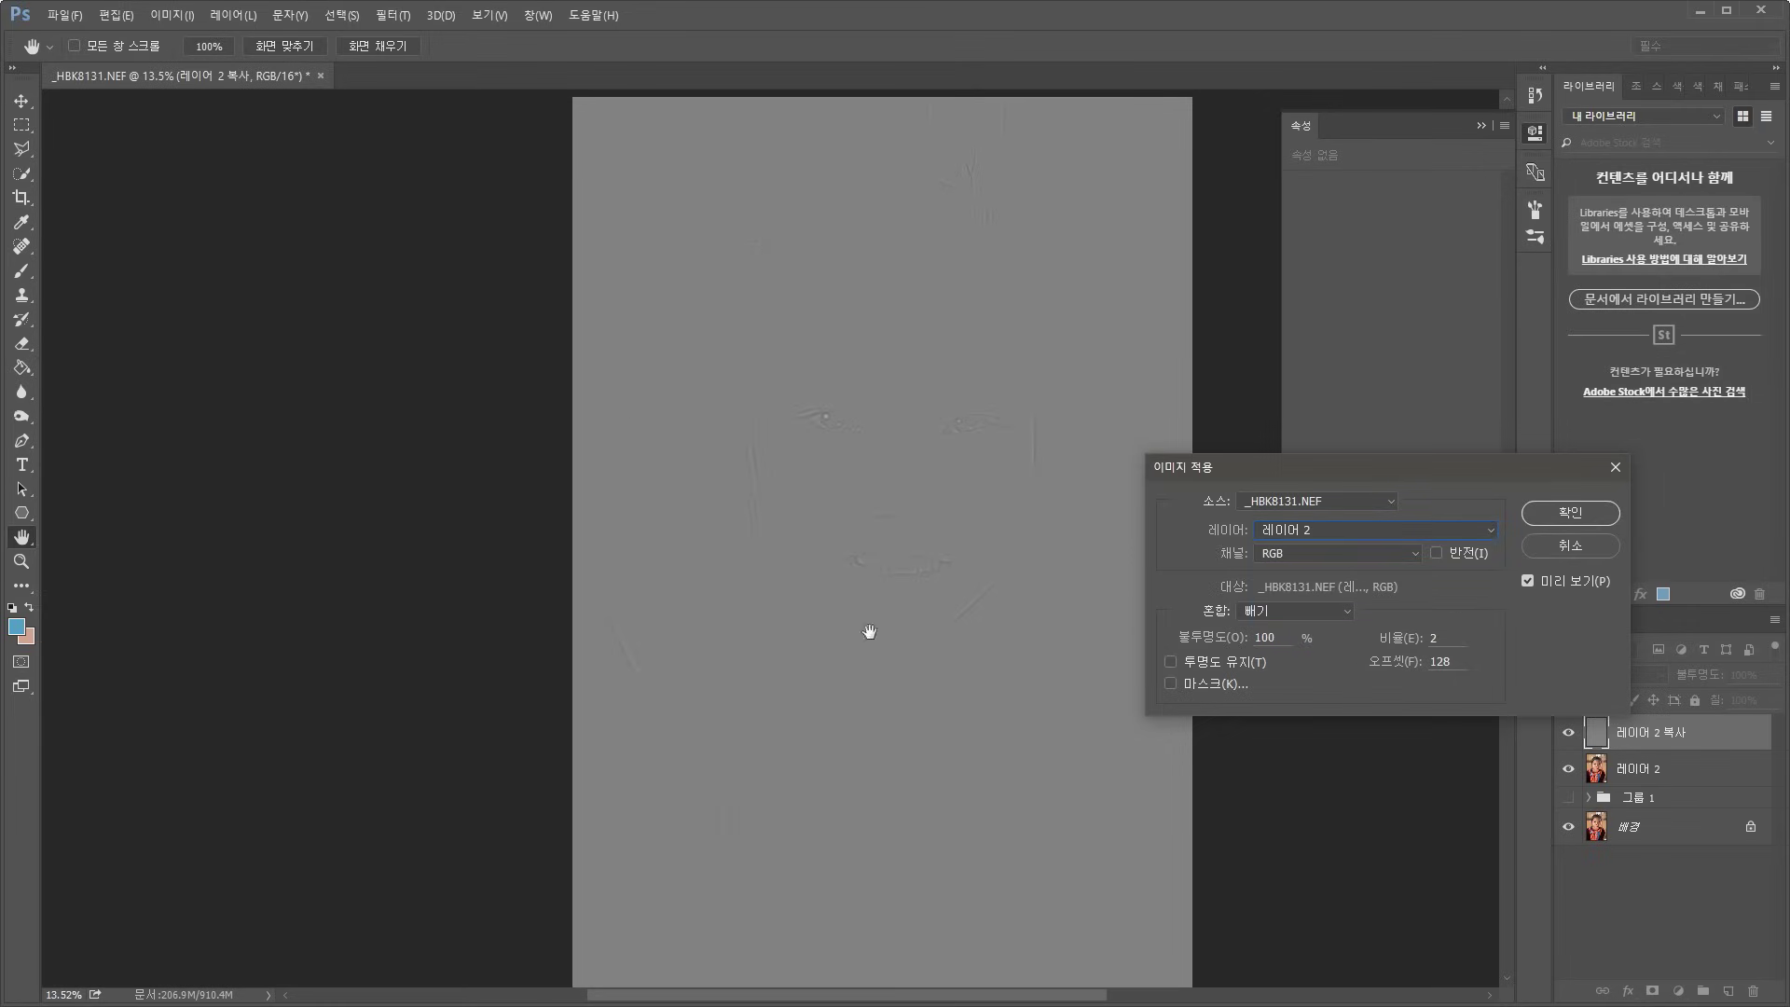
pyautogui.click(1596, 512)
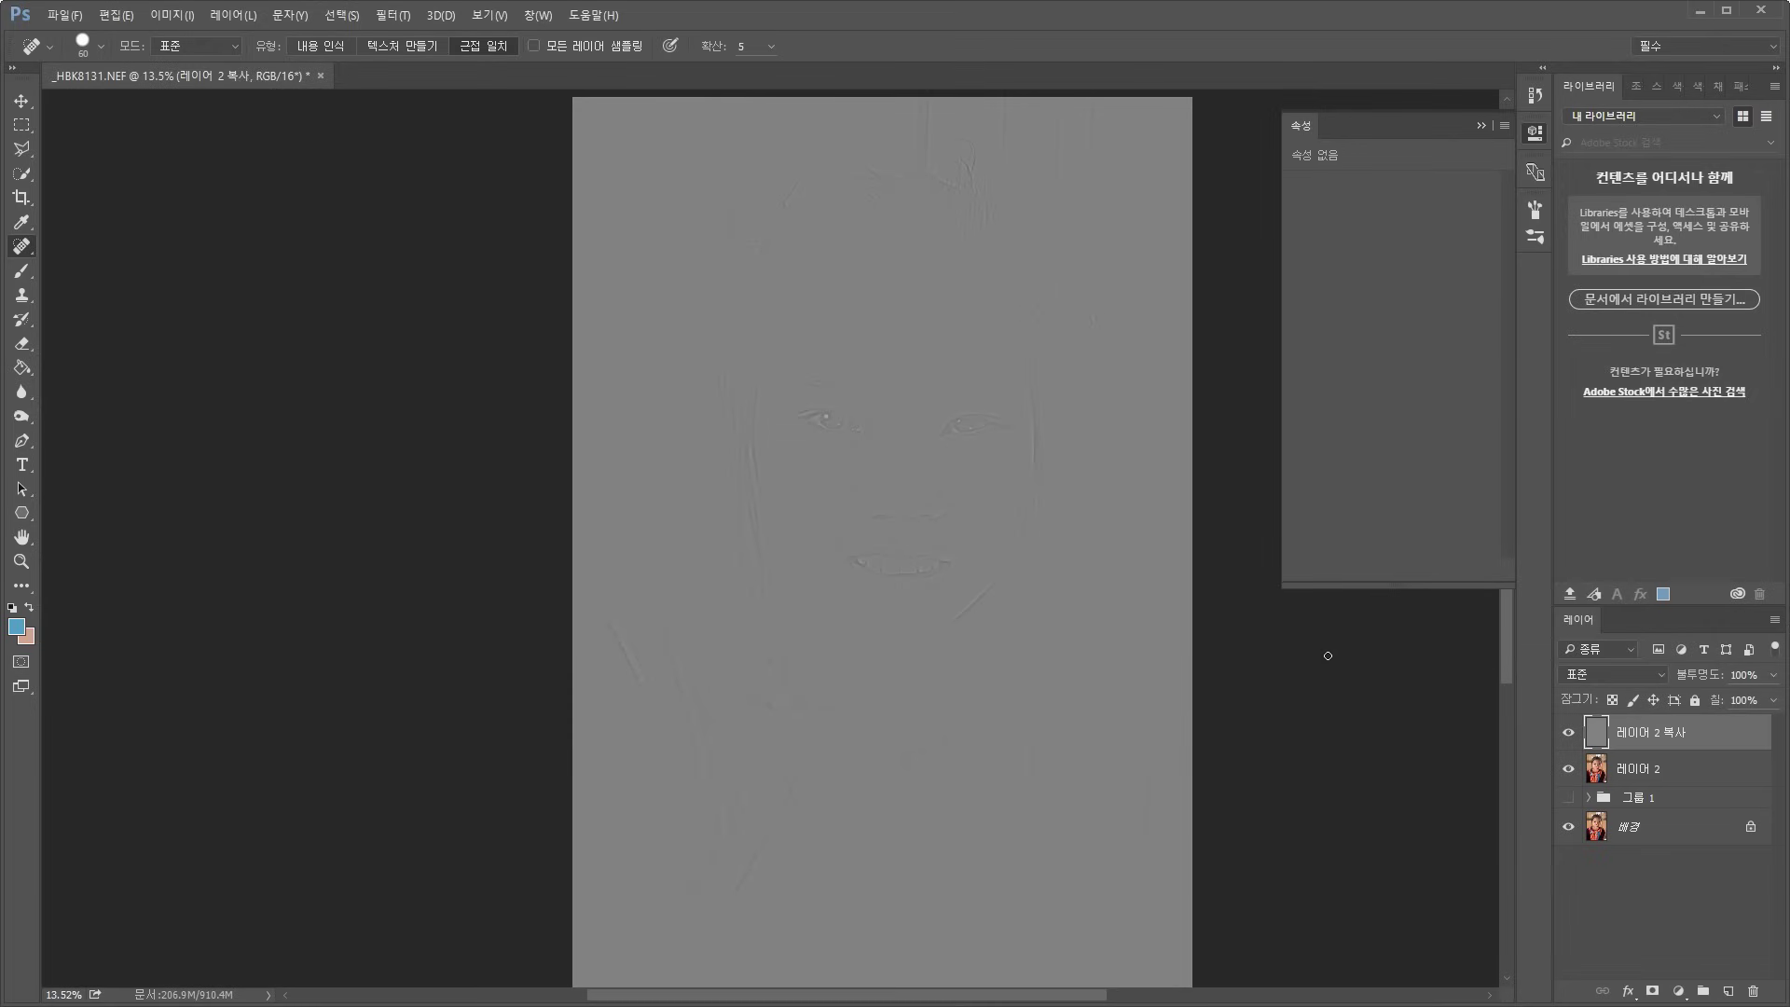
# Set the blend mode of 레이어 2 복사 to 선형 라이트 (Linear Light) and toggle layer visibility to compare the result
pyautogui.click(1634, 675)
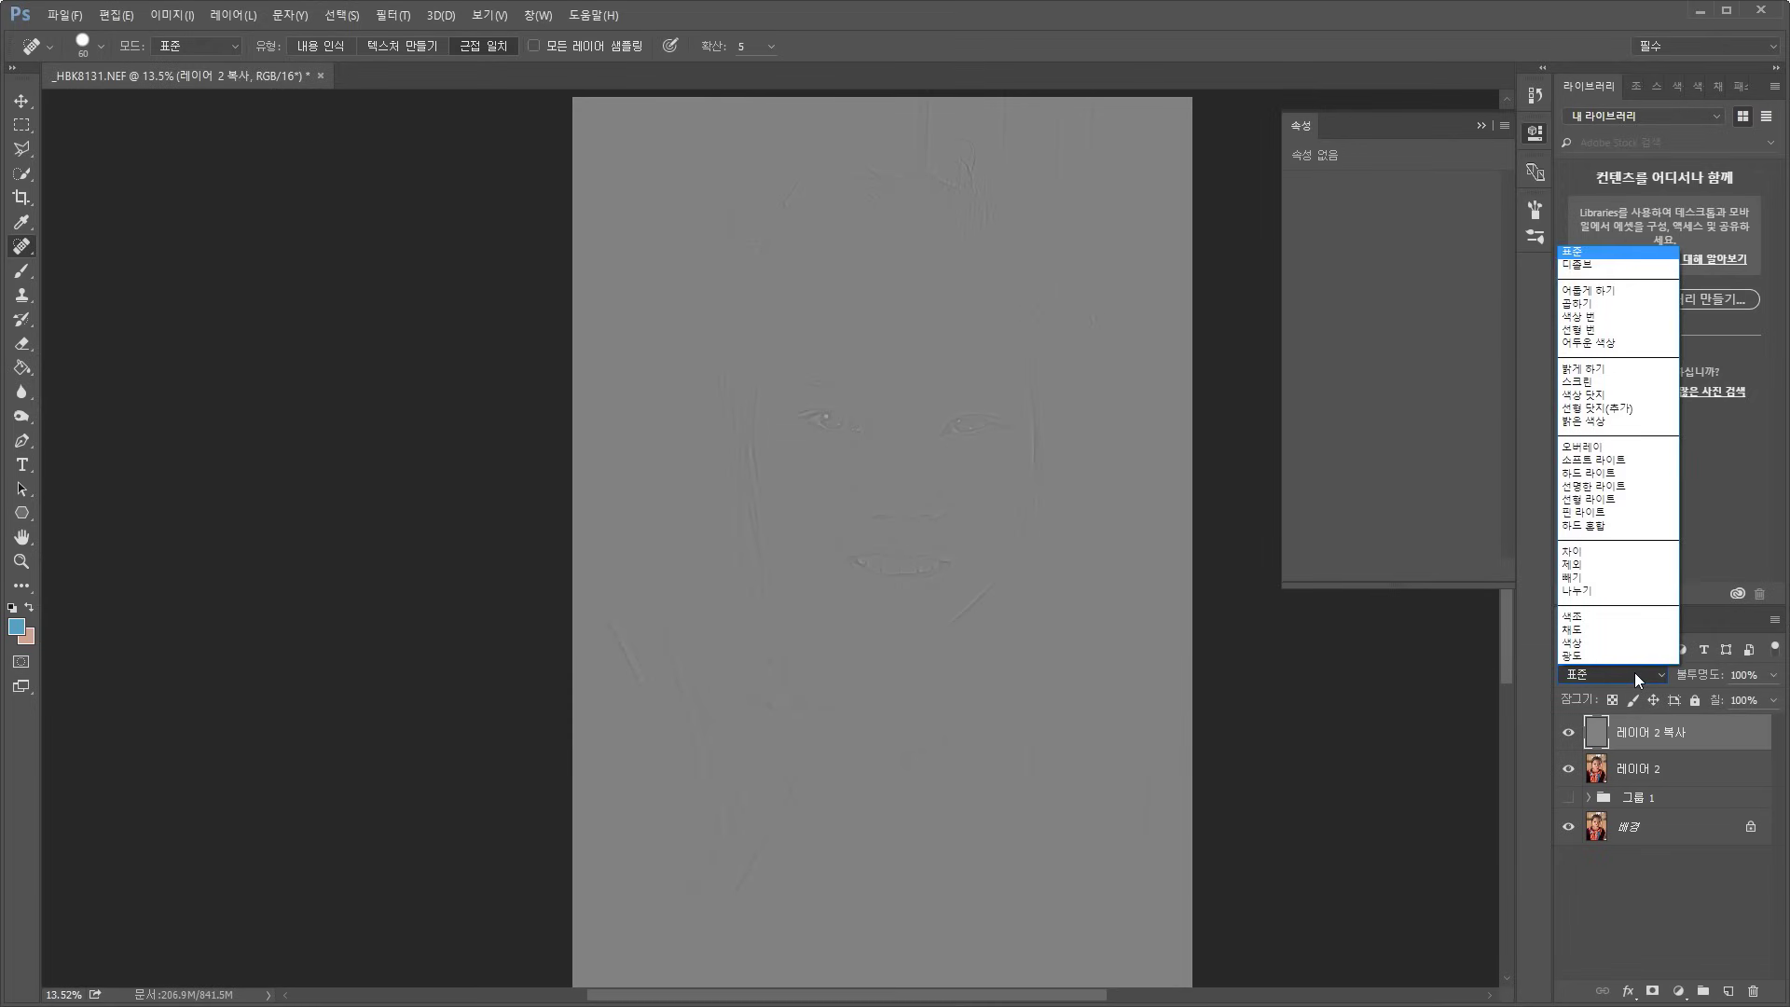
pyautogui.click(1620, 502)
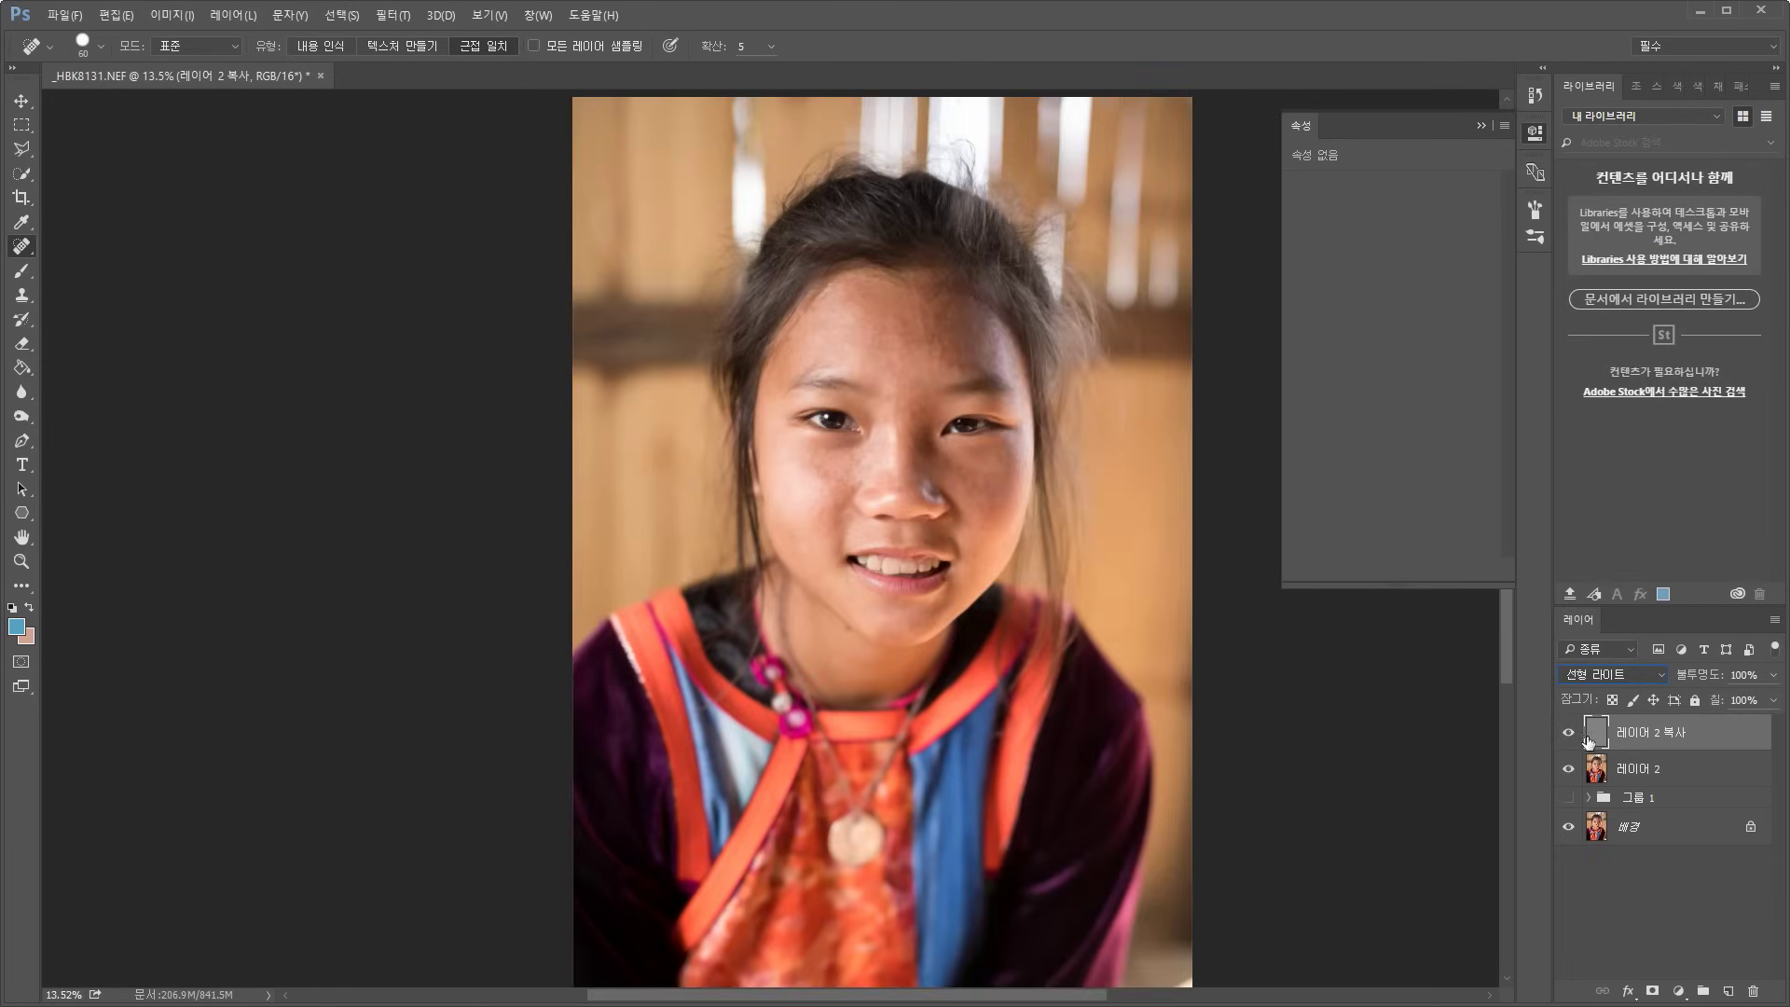
pyautogui.click(1568, 797)
pyautogui.moveTo(1568, 770); pyautogui.dragTo(1568, 732)
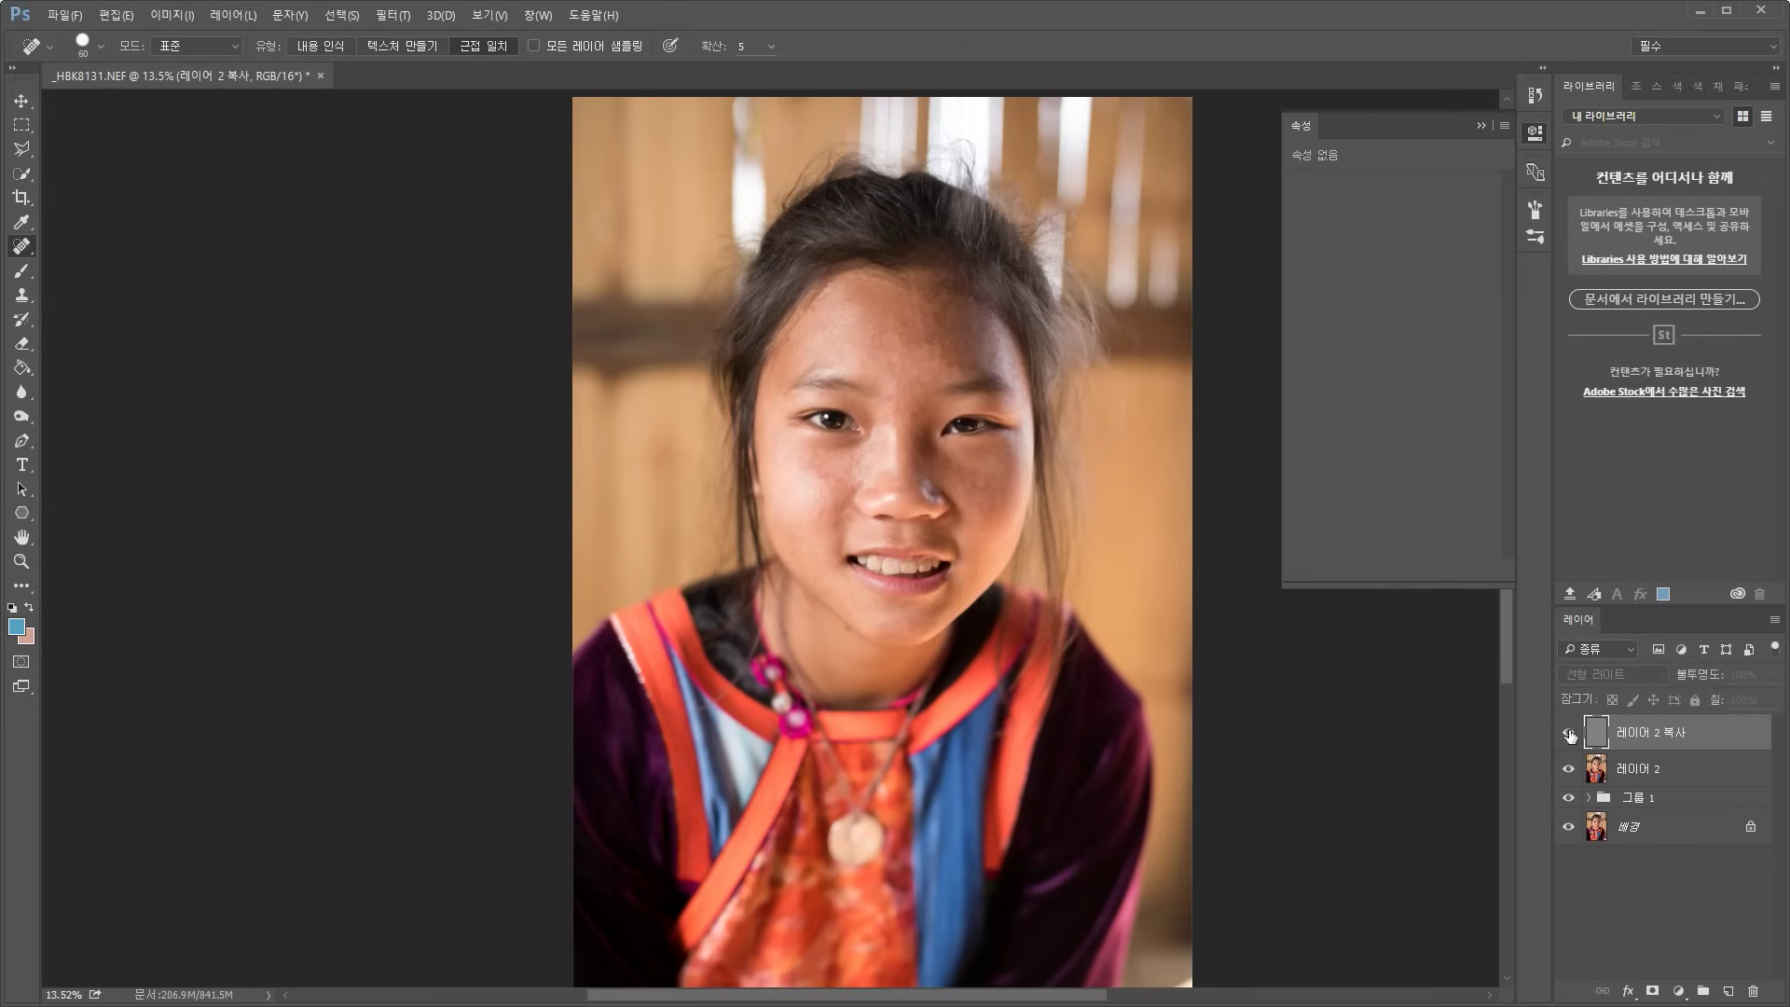
# Make 레이어 2 active and draw a Lasso selection with a 10 px feather on the image-left cheek below the eye
pyautogui.click(1627, 770)
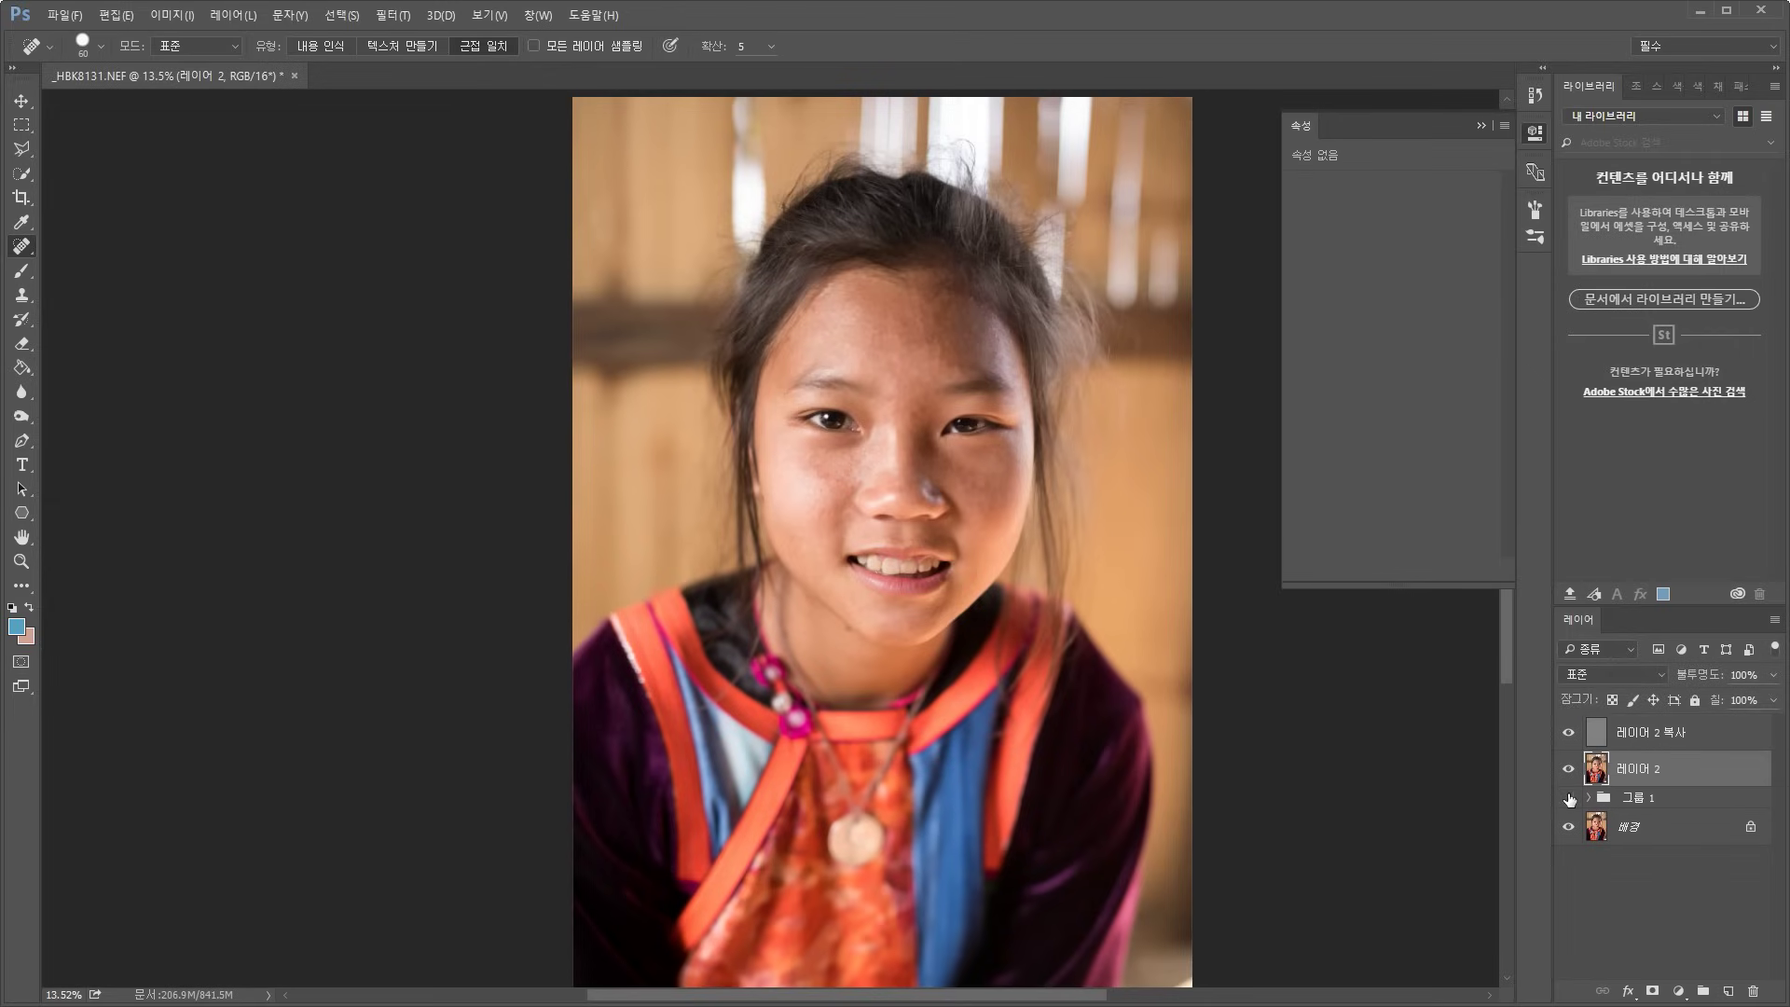
pyautogui.keyDown('alt'); pyautogui.scroll(5, 775, 473); pyautogui.keyUp('alt')
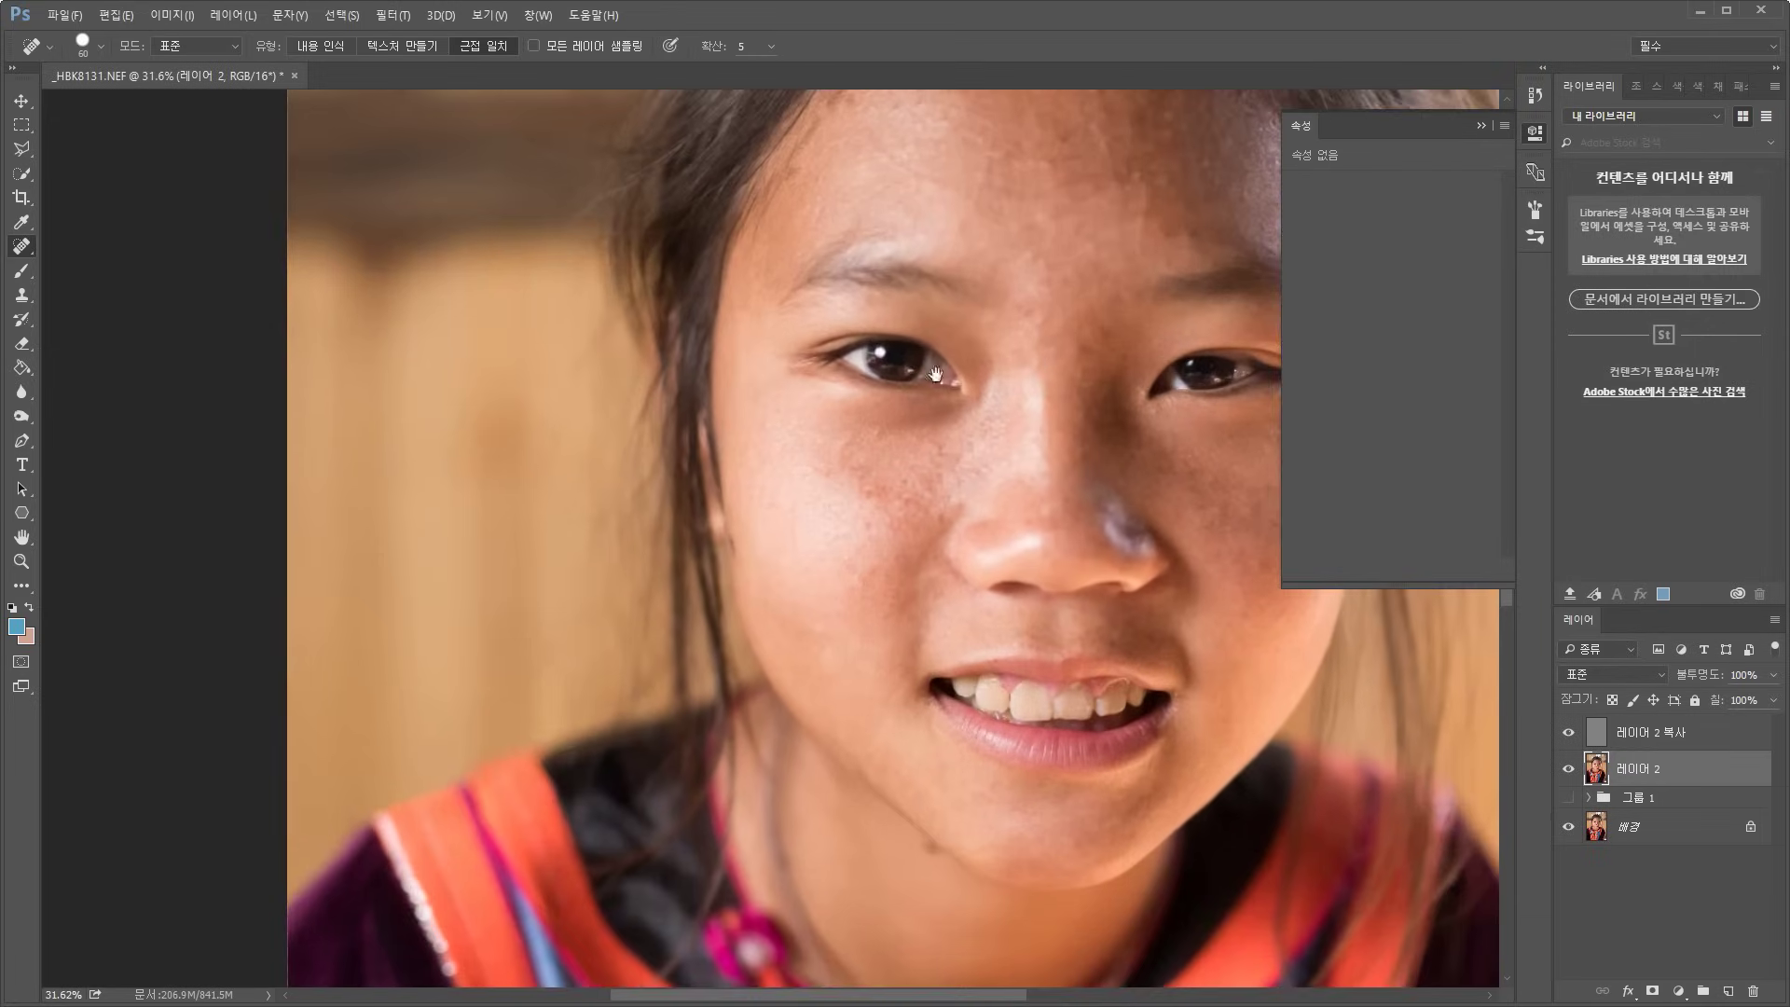
pyautogui.moveTo(1011, 358); pyautogui.dragTo(727, 418)
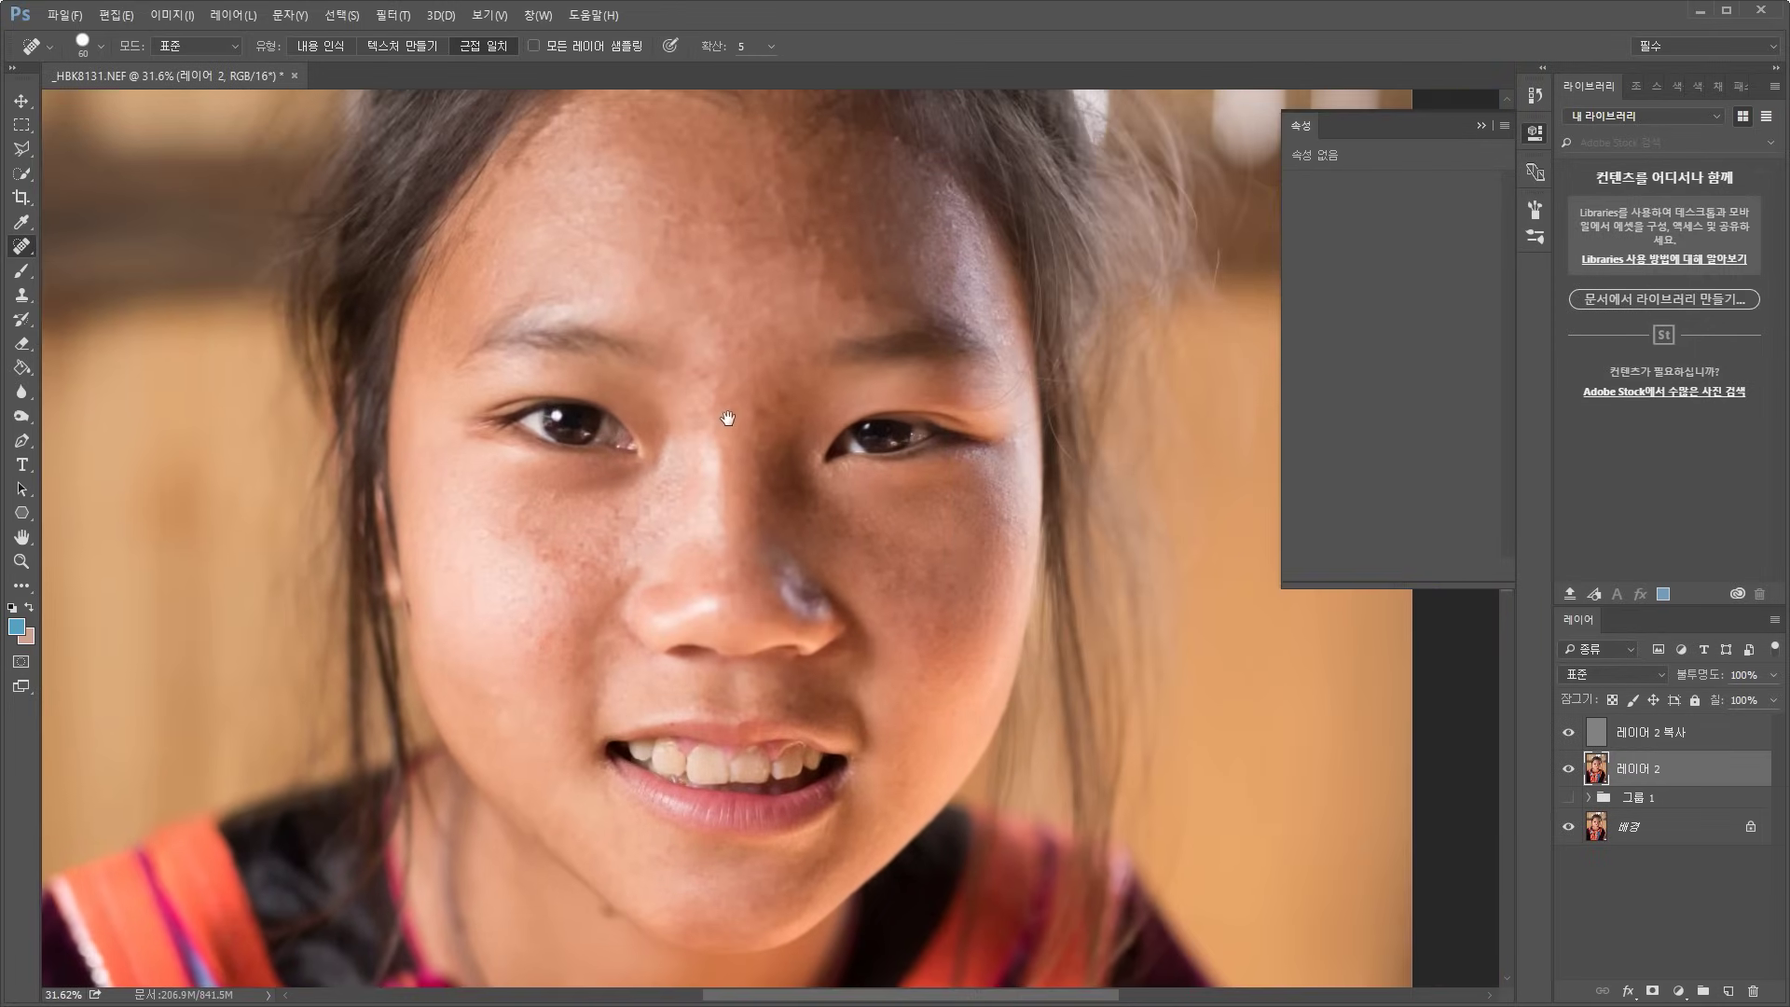
pyautogui.click(22, 151)
pyautogui.rightClick(22, 156)
pyautogui.click(74, 155)
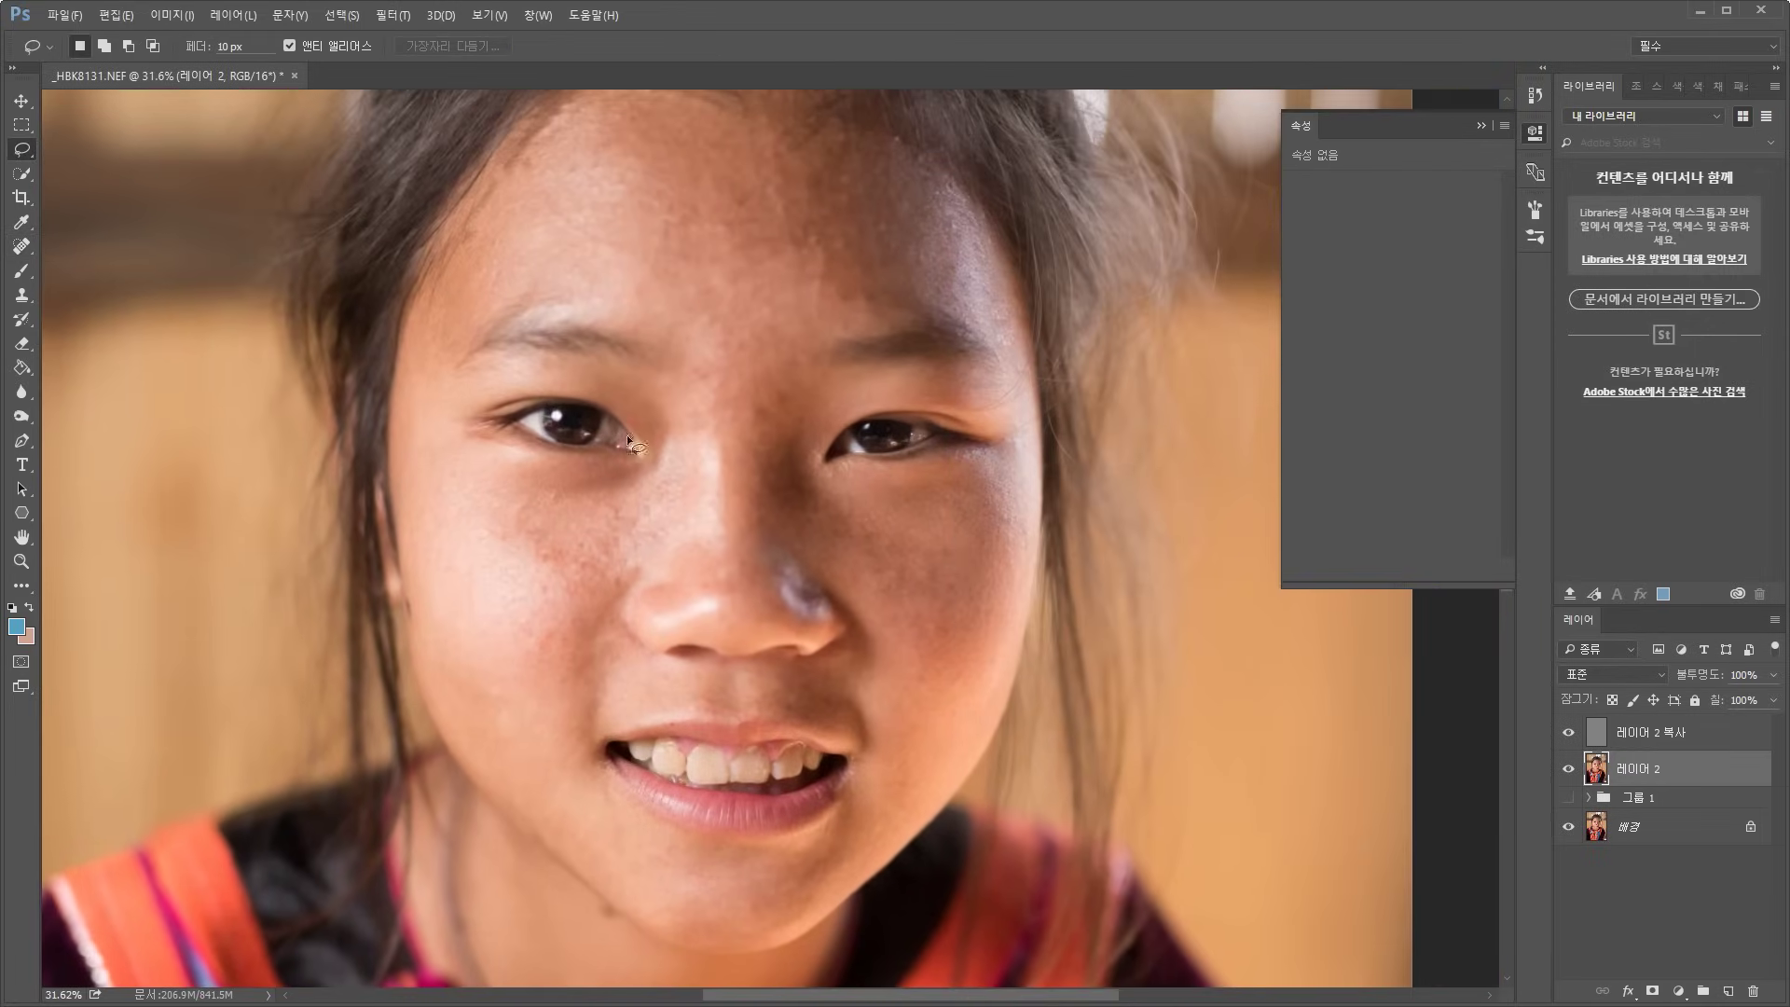
pyautogui.moveTo(627, 434); pyautogui.dragTo(695, 330)
pyautogui.moveTo(732, 467)
pyautogui.mouseDown()
pyautogui.moveTo(853, 471)
pyautogui.moveTo(710, 562)
pyautogui.moveTo(702, 432)
pyautogui.moveTo(813, 443)
pyautogui.moveTo(834, 494)
pyautogui.mouseUp()
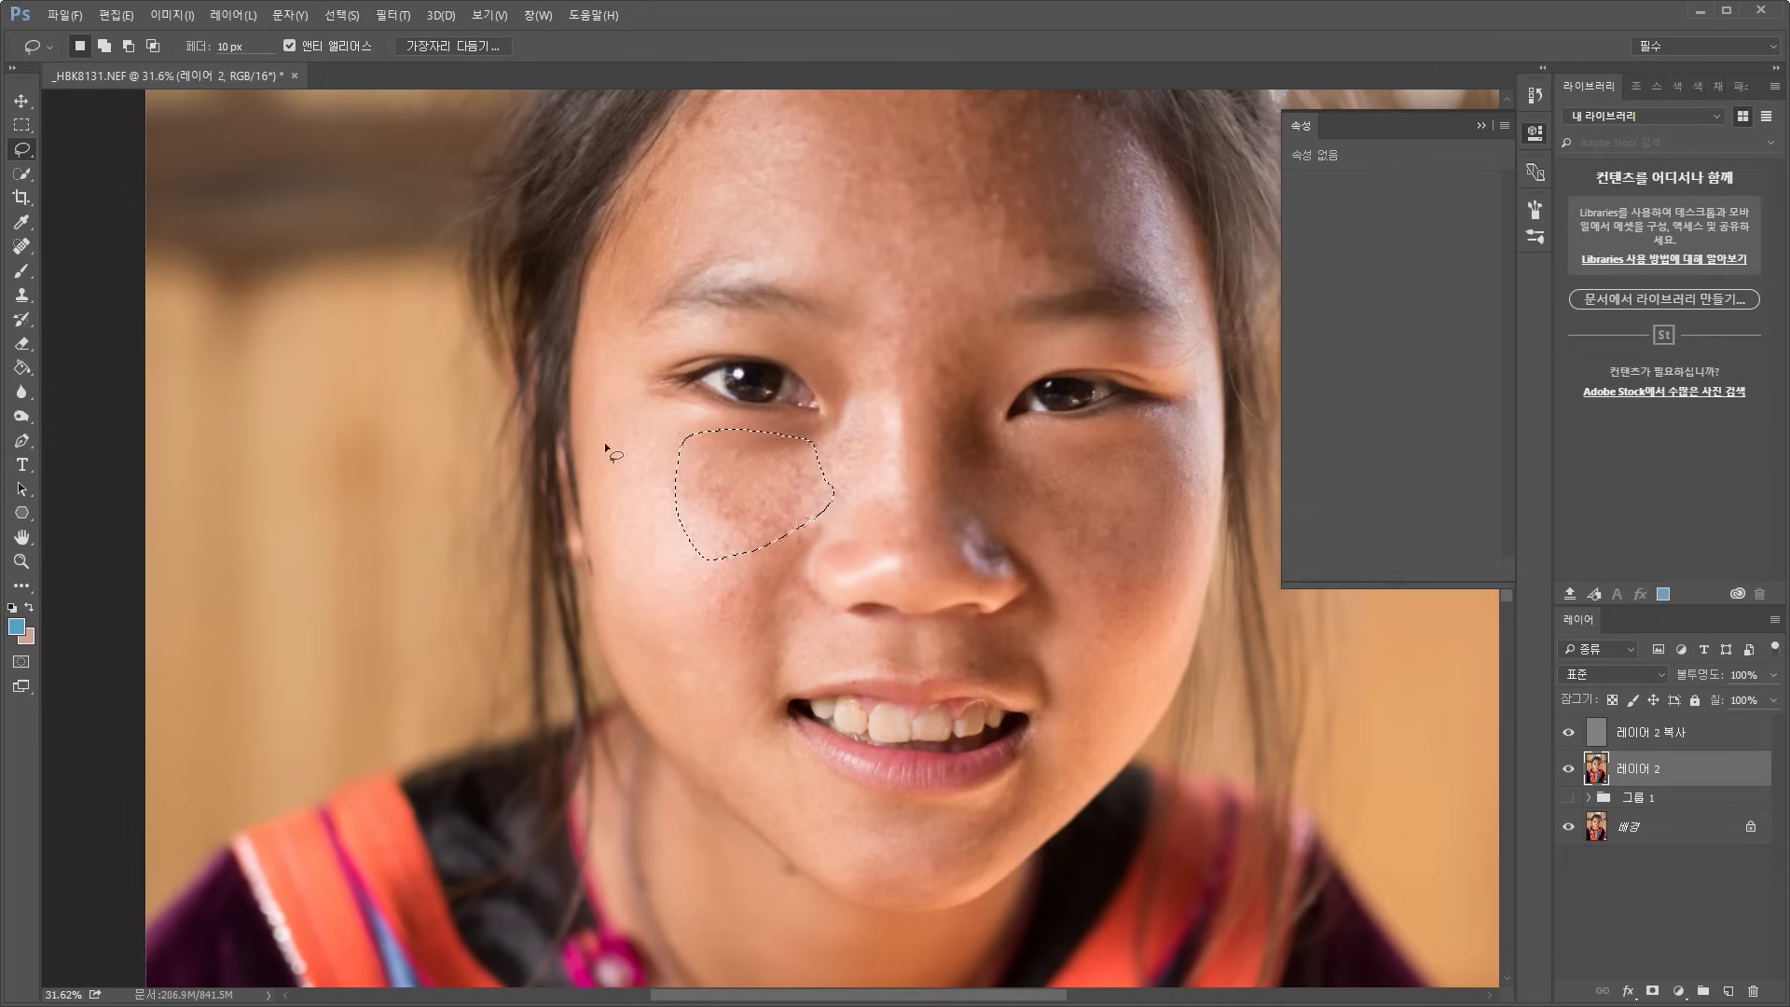
# Preview the cheek selection's edge in Quick Mask, set the Lasso feather to 30 px and leave Quick Mask
pyautogui.click(21, 662)
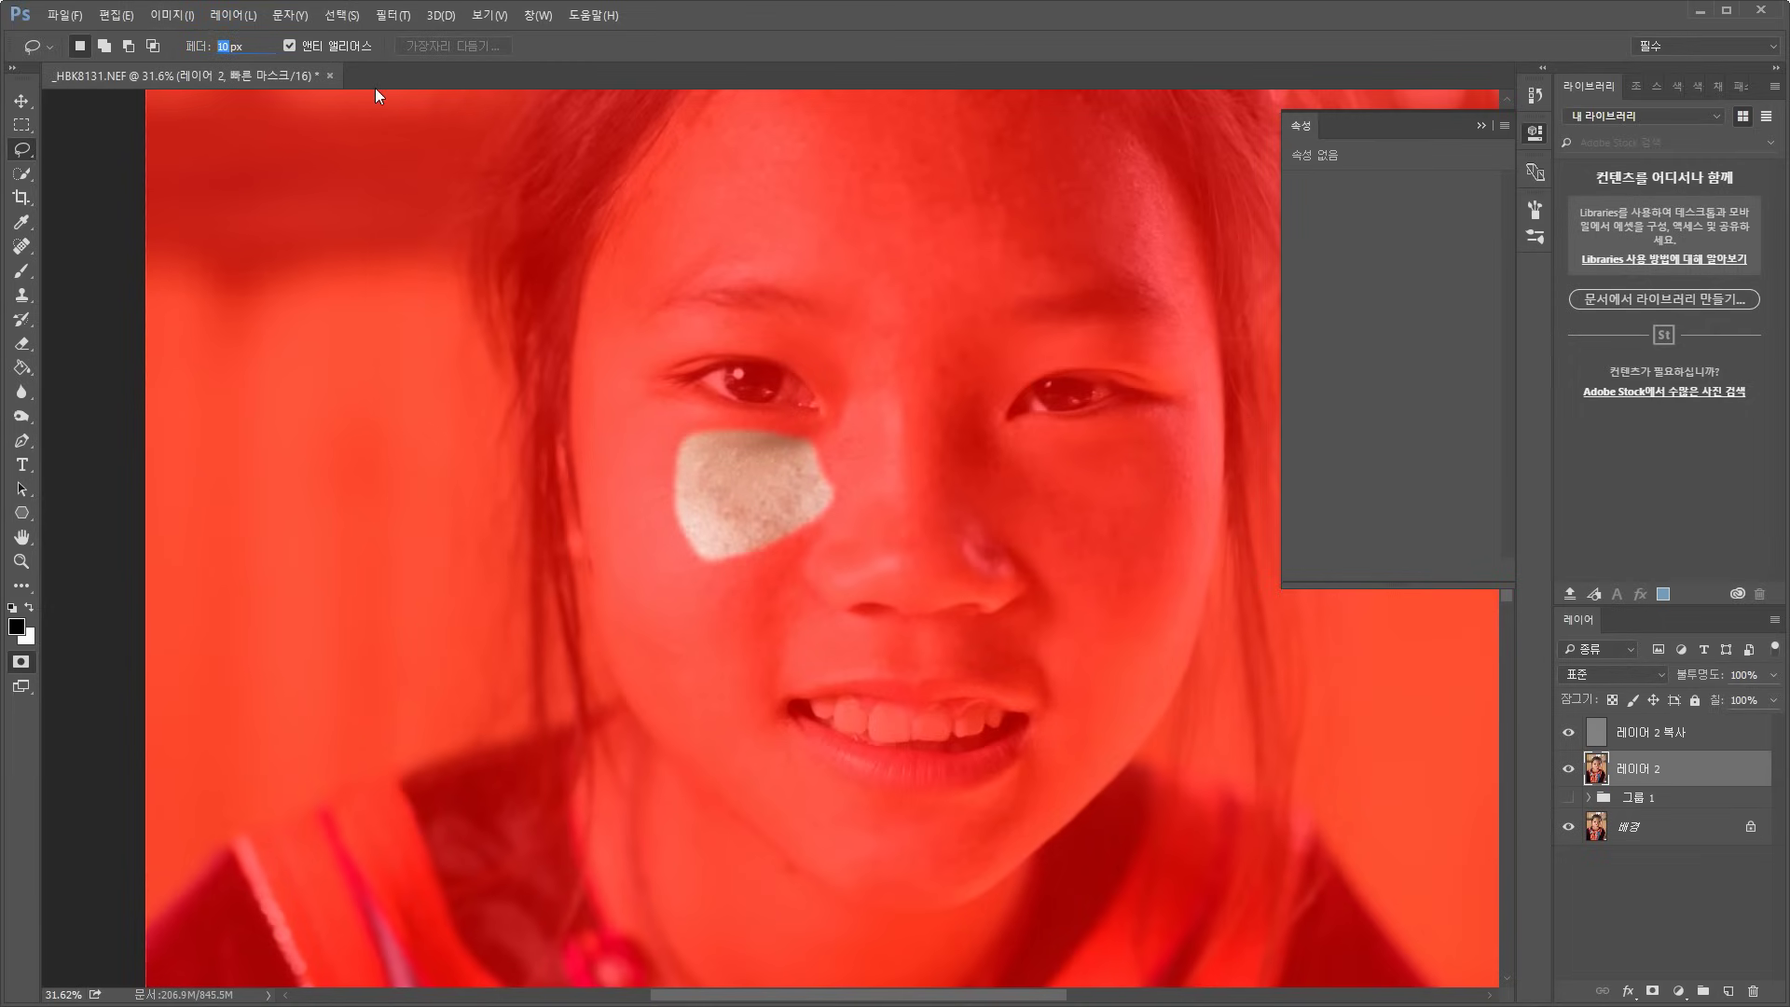
pyautogui.write('30')
pyautogui.moveTo(791, 471); pyautogui.dragTo(794, 551)
pyautogui.click(736, 589)
pyautogui.click(20, 661)
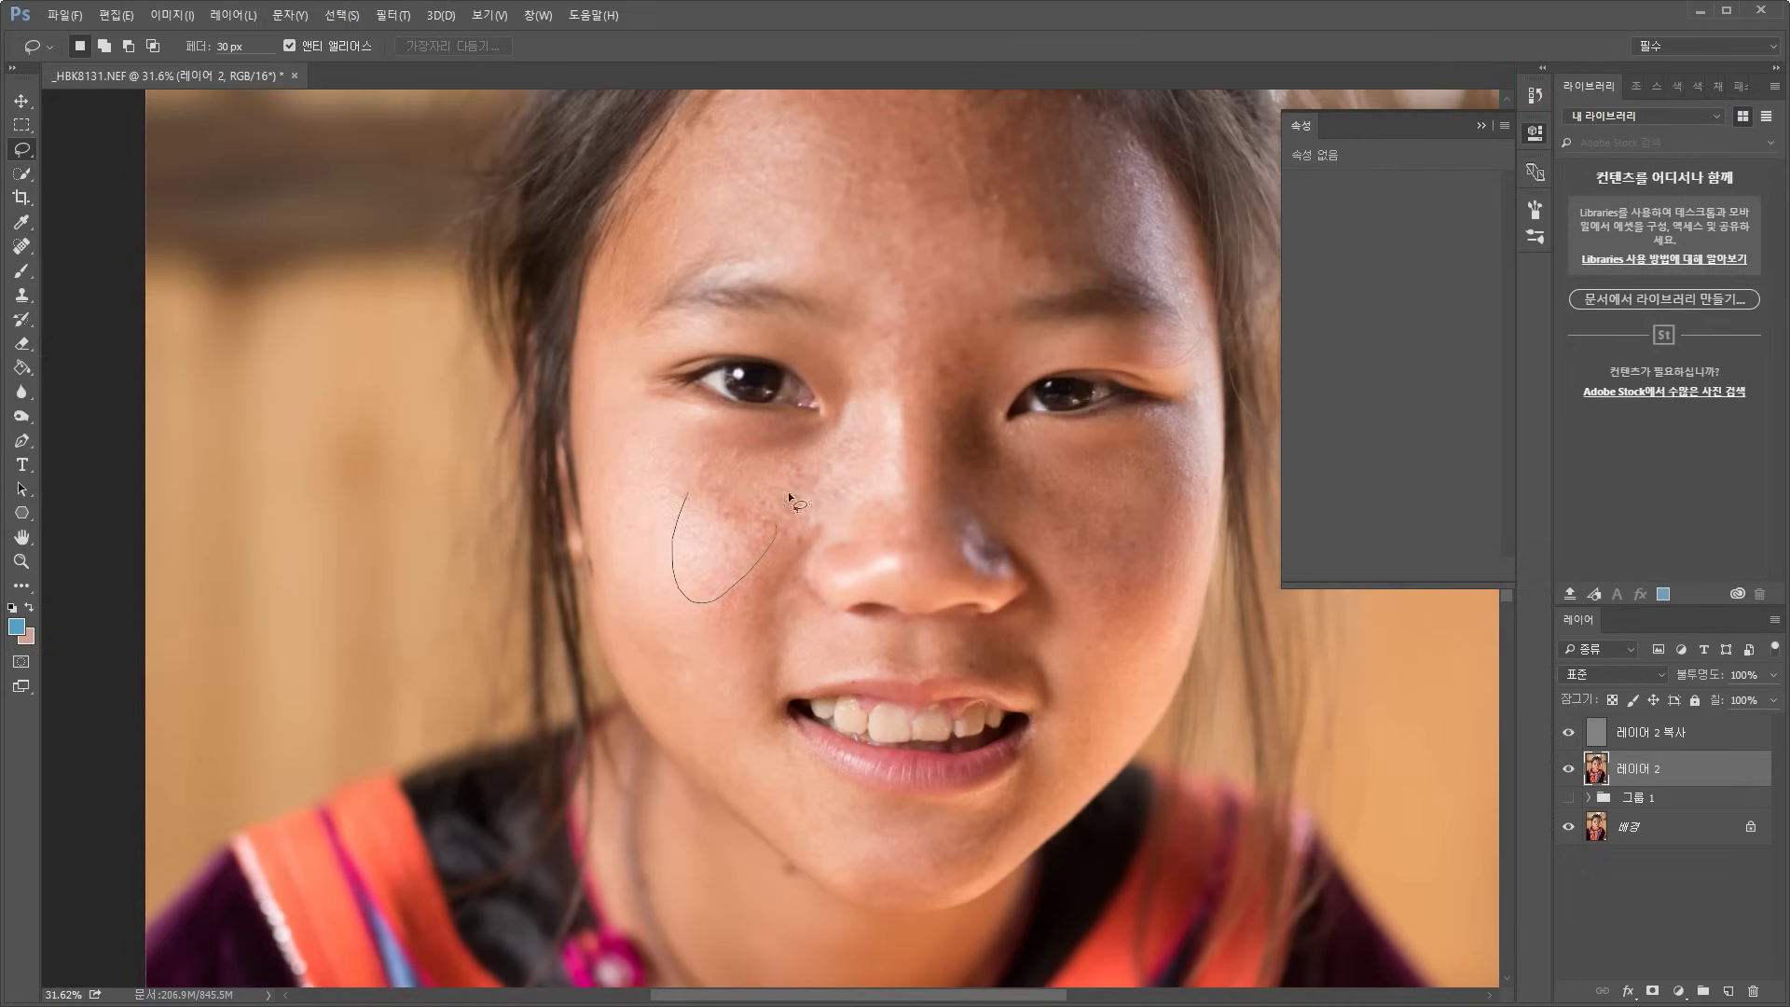
# Lasso the reddish patch on the image-left cheek with the 30 px feather and check its edge in Quick Mask
pyautogui.moveTo(789, 496); pyautogui.dragTo(687, 491)
pyautogui.click(20, 661)
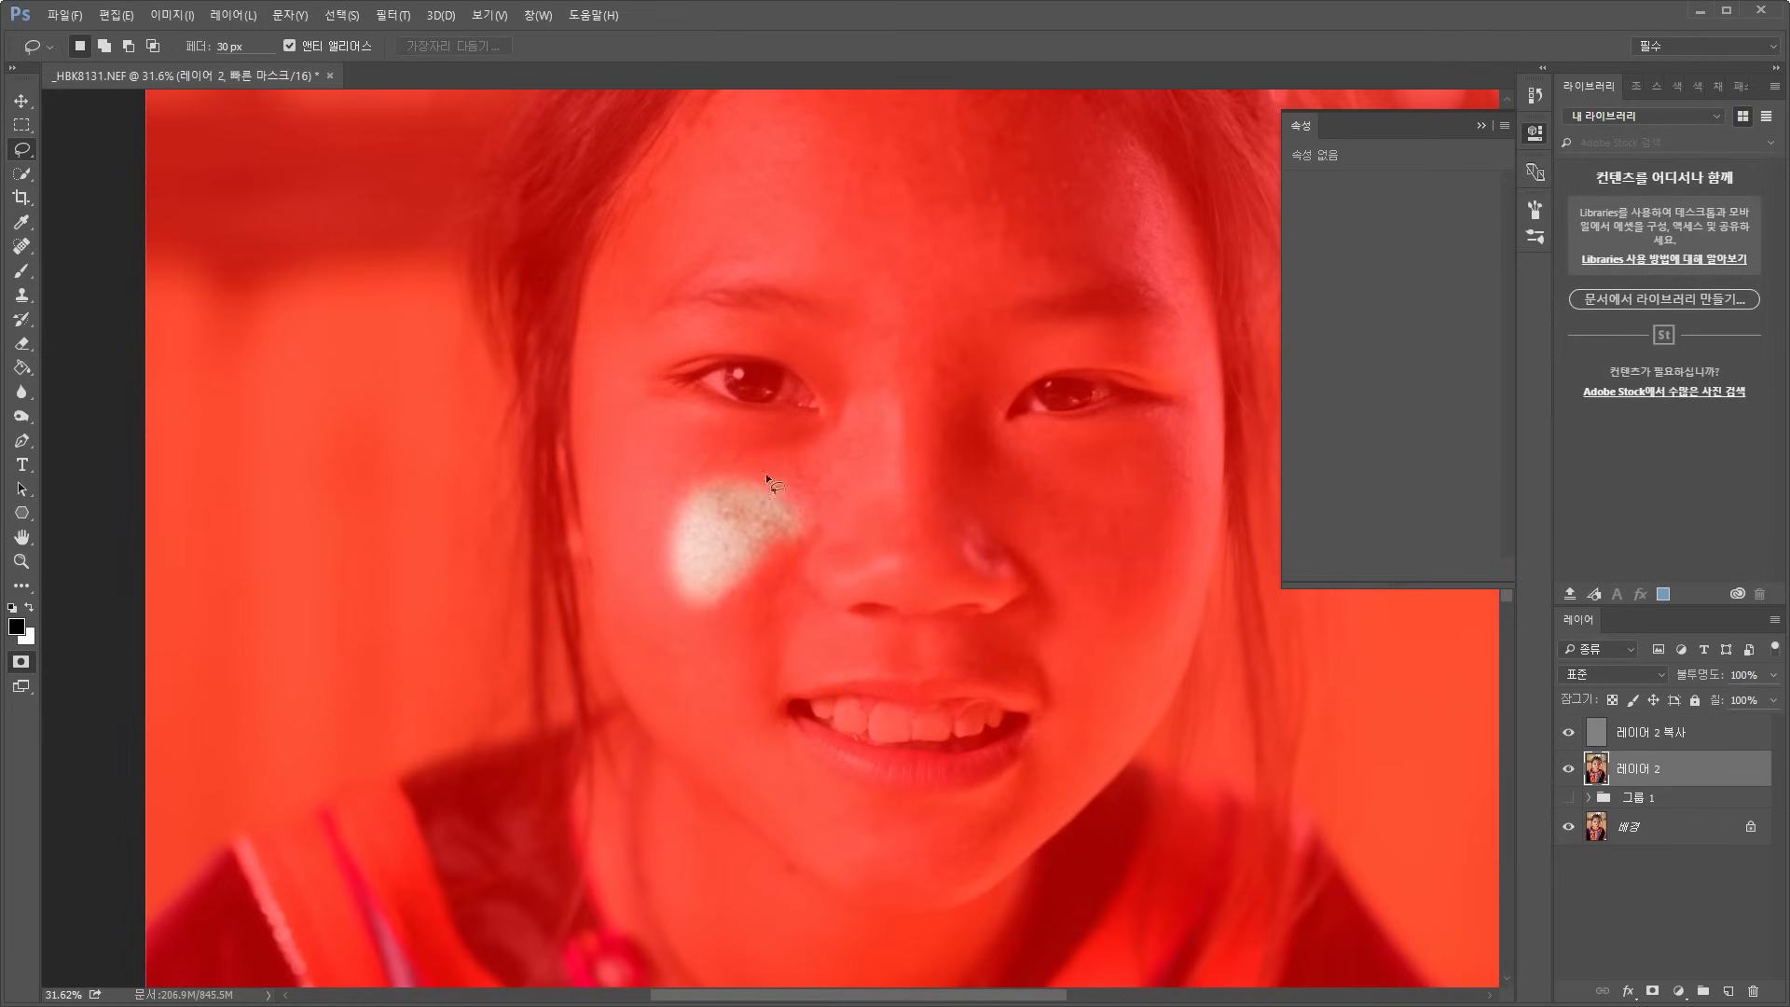
pyautogui.click(21, 661)
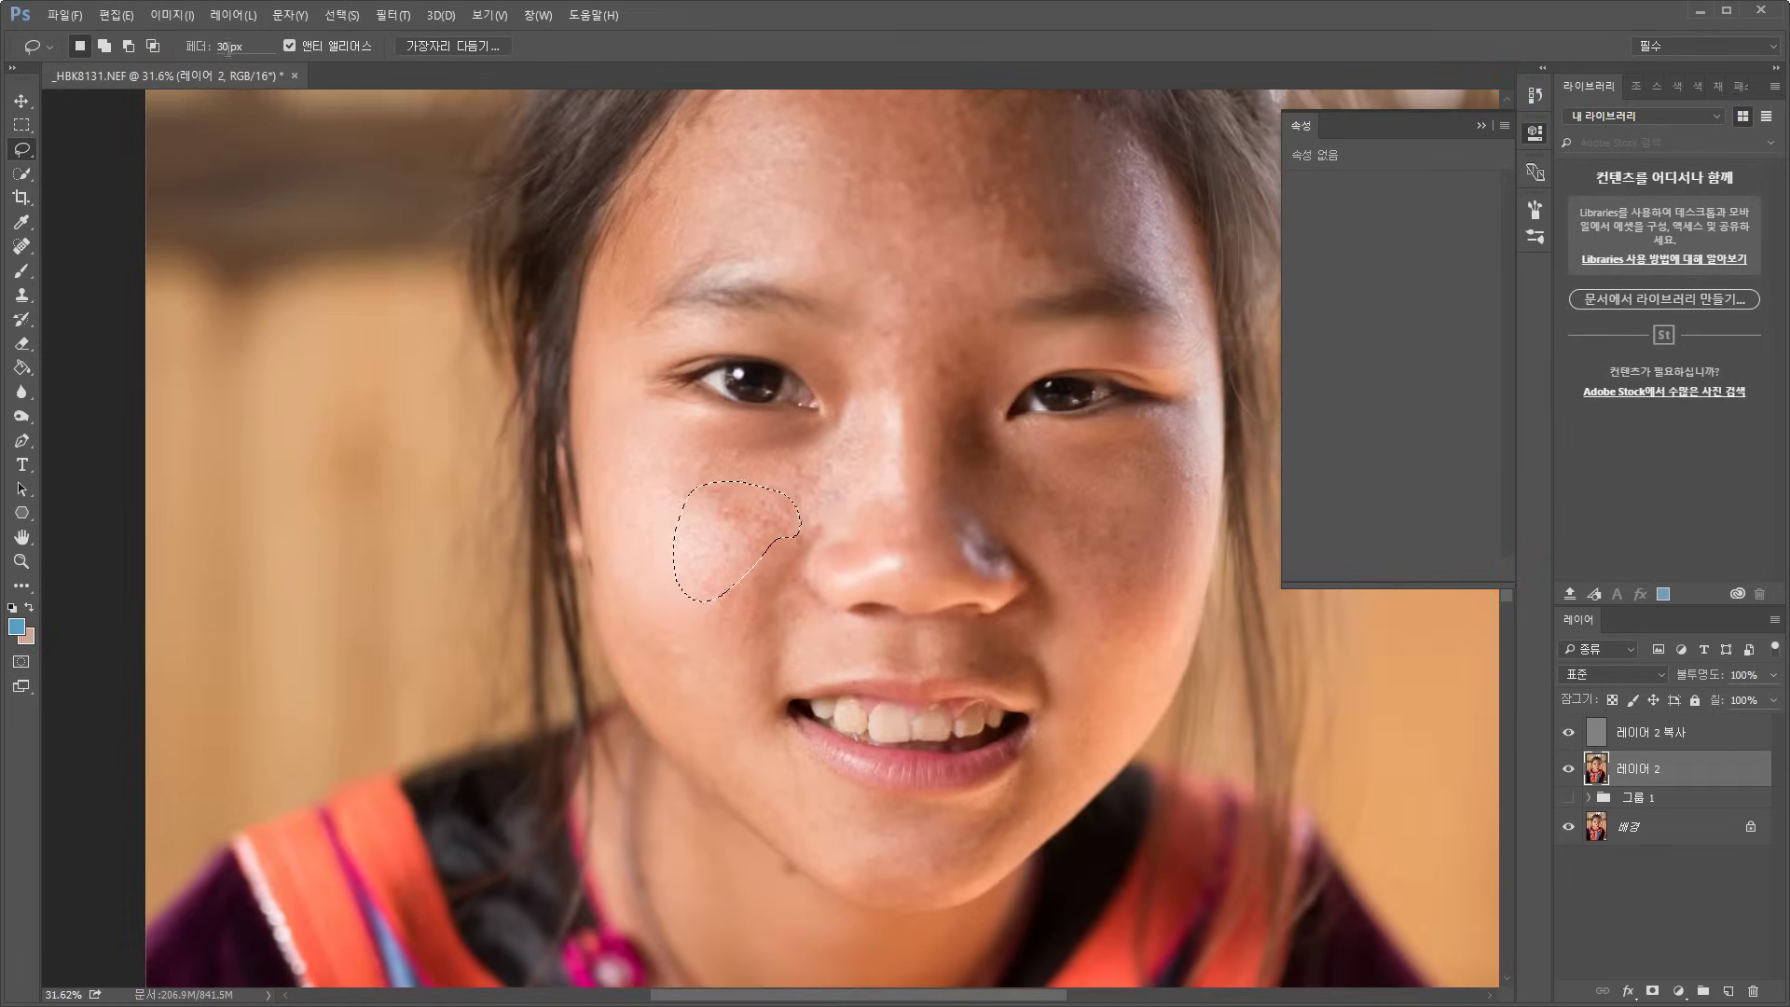
# Set the Lasso feather to 35 px and select the area between the image-left eye, the cheek and the nose
pyautogui.write('35')
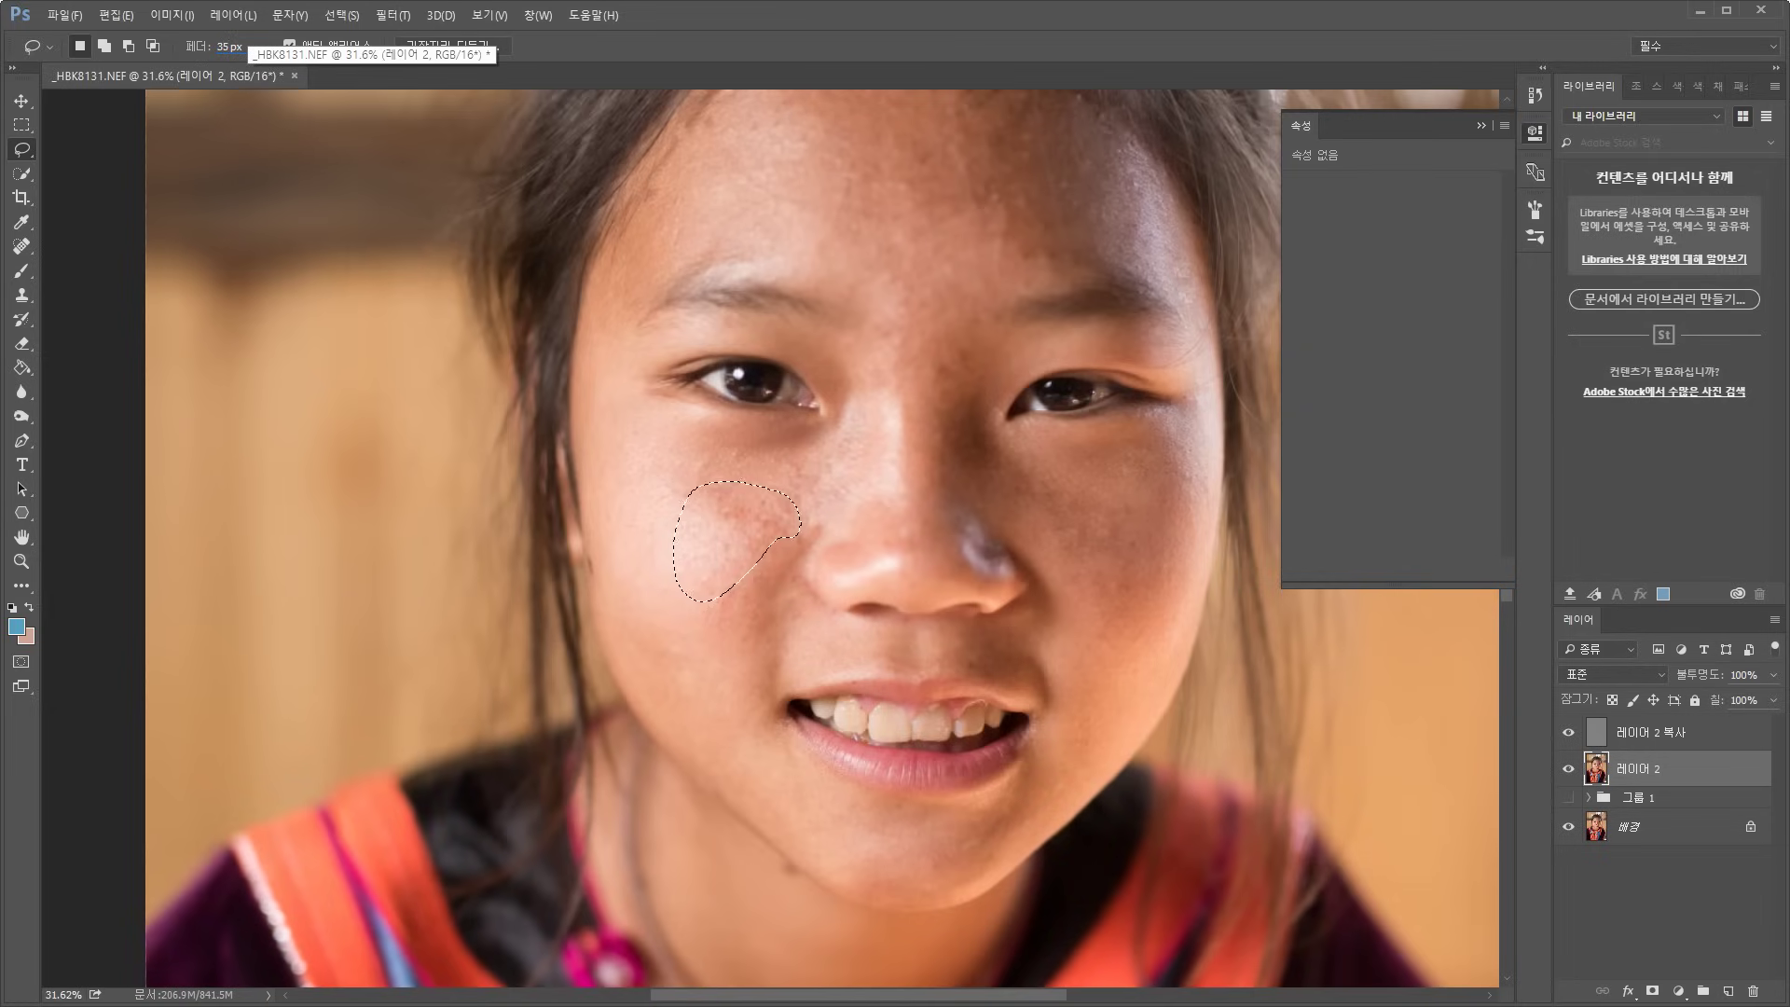
pyautogui.click(798, 474)
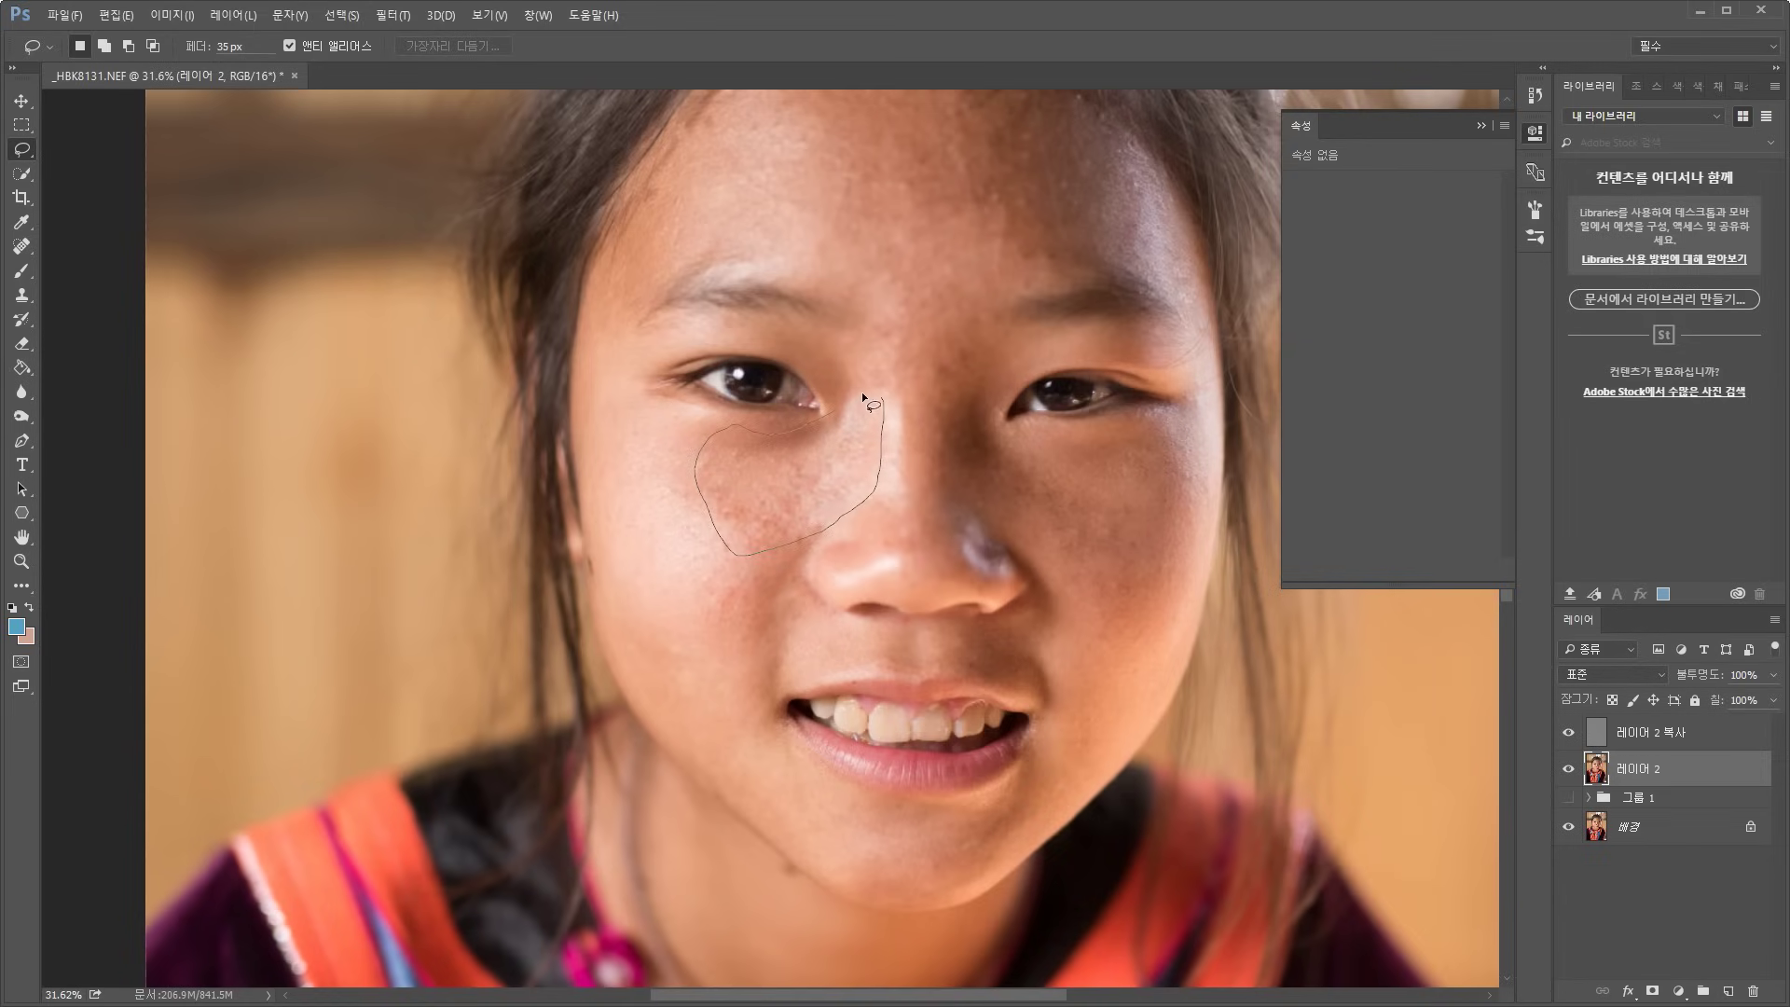
pyautogui.moveTo(864, 397); pyautogui.dragTo(867, 403)
# Try several Gaussian Blur radii on the selected under-eye area of 레이어 2 and apply the blur at 44.3 pixels
pyautogui.click(394, 15)
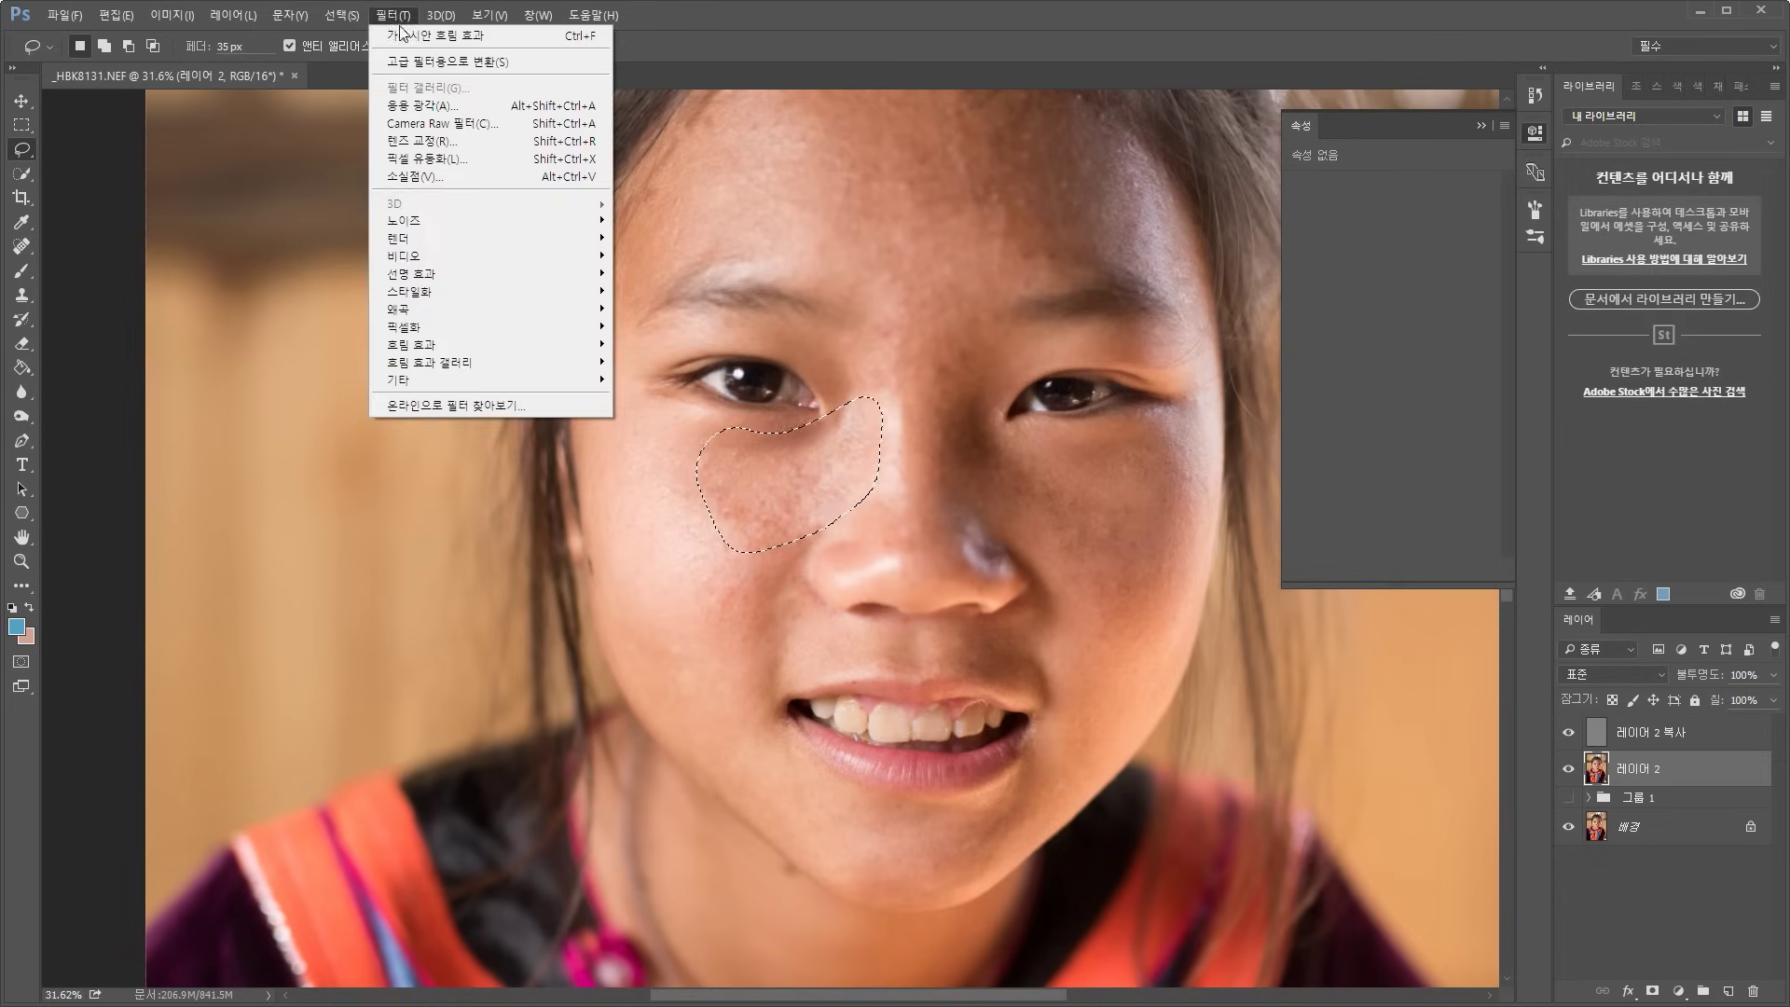
pyautogui.moveTo(445, 345)
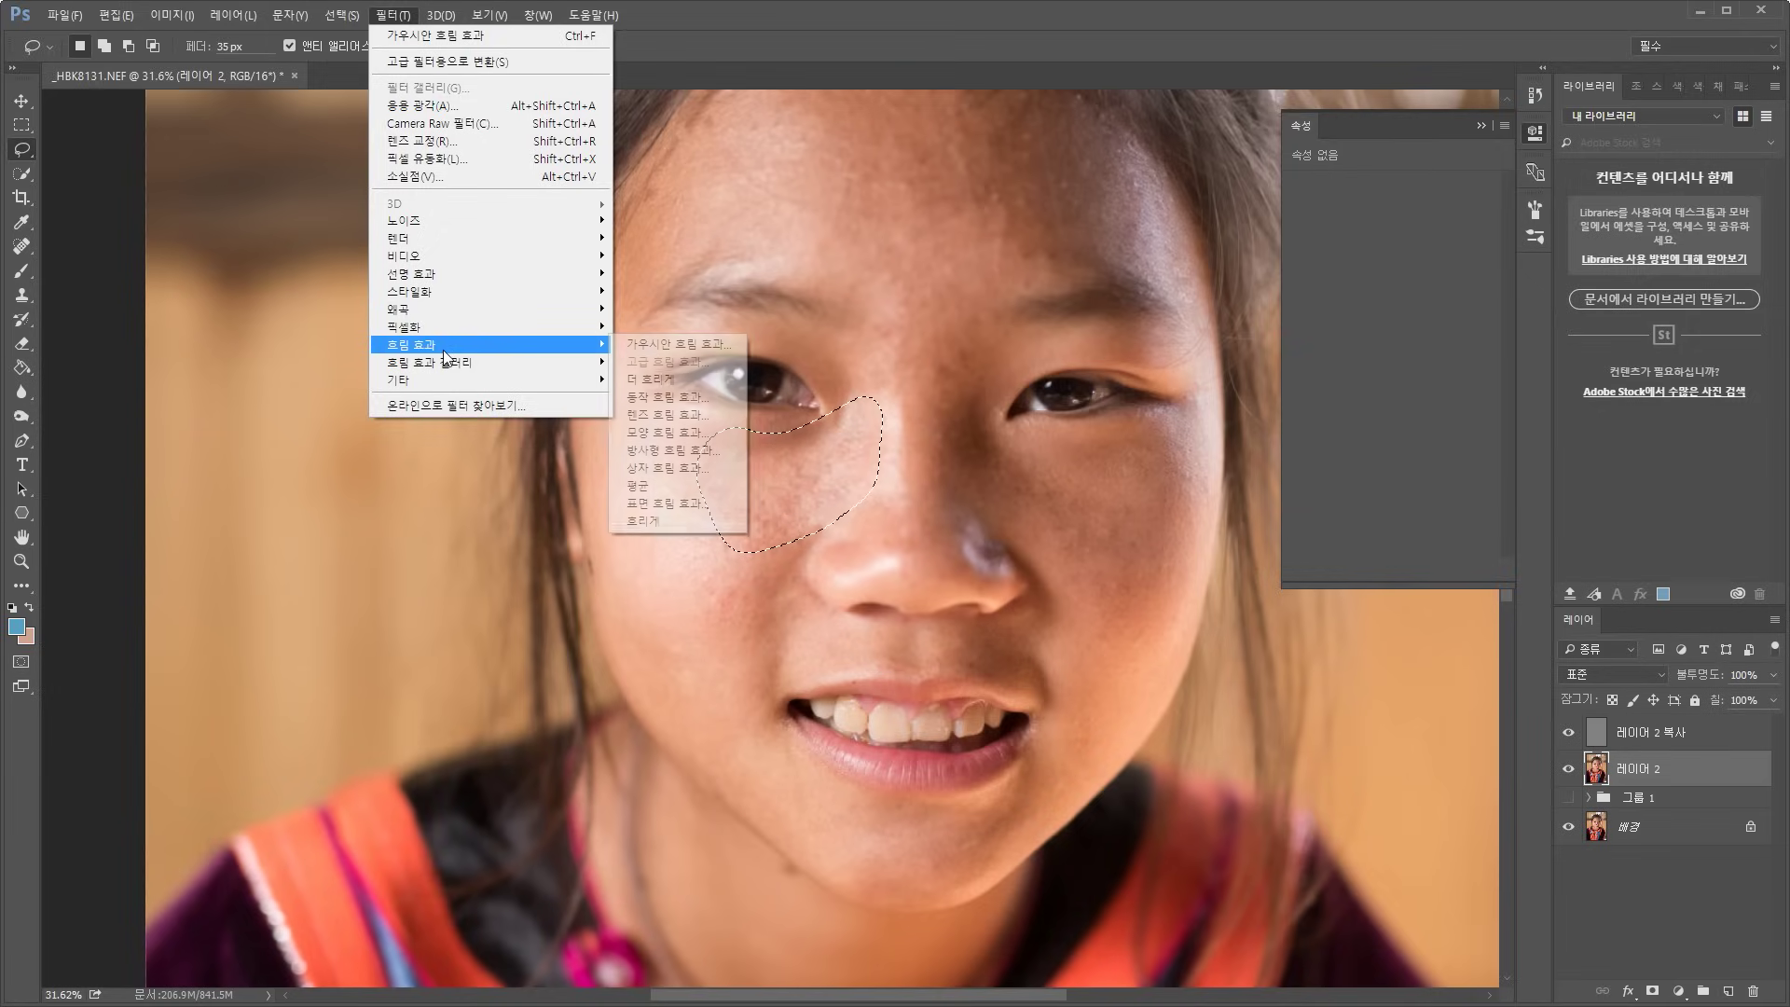
pyautogui.click(629, 344)
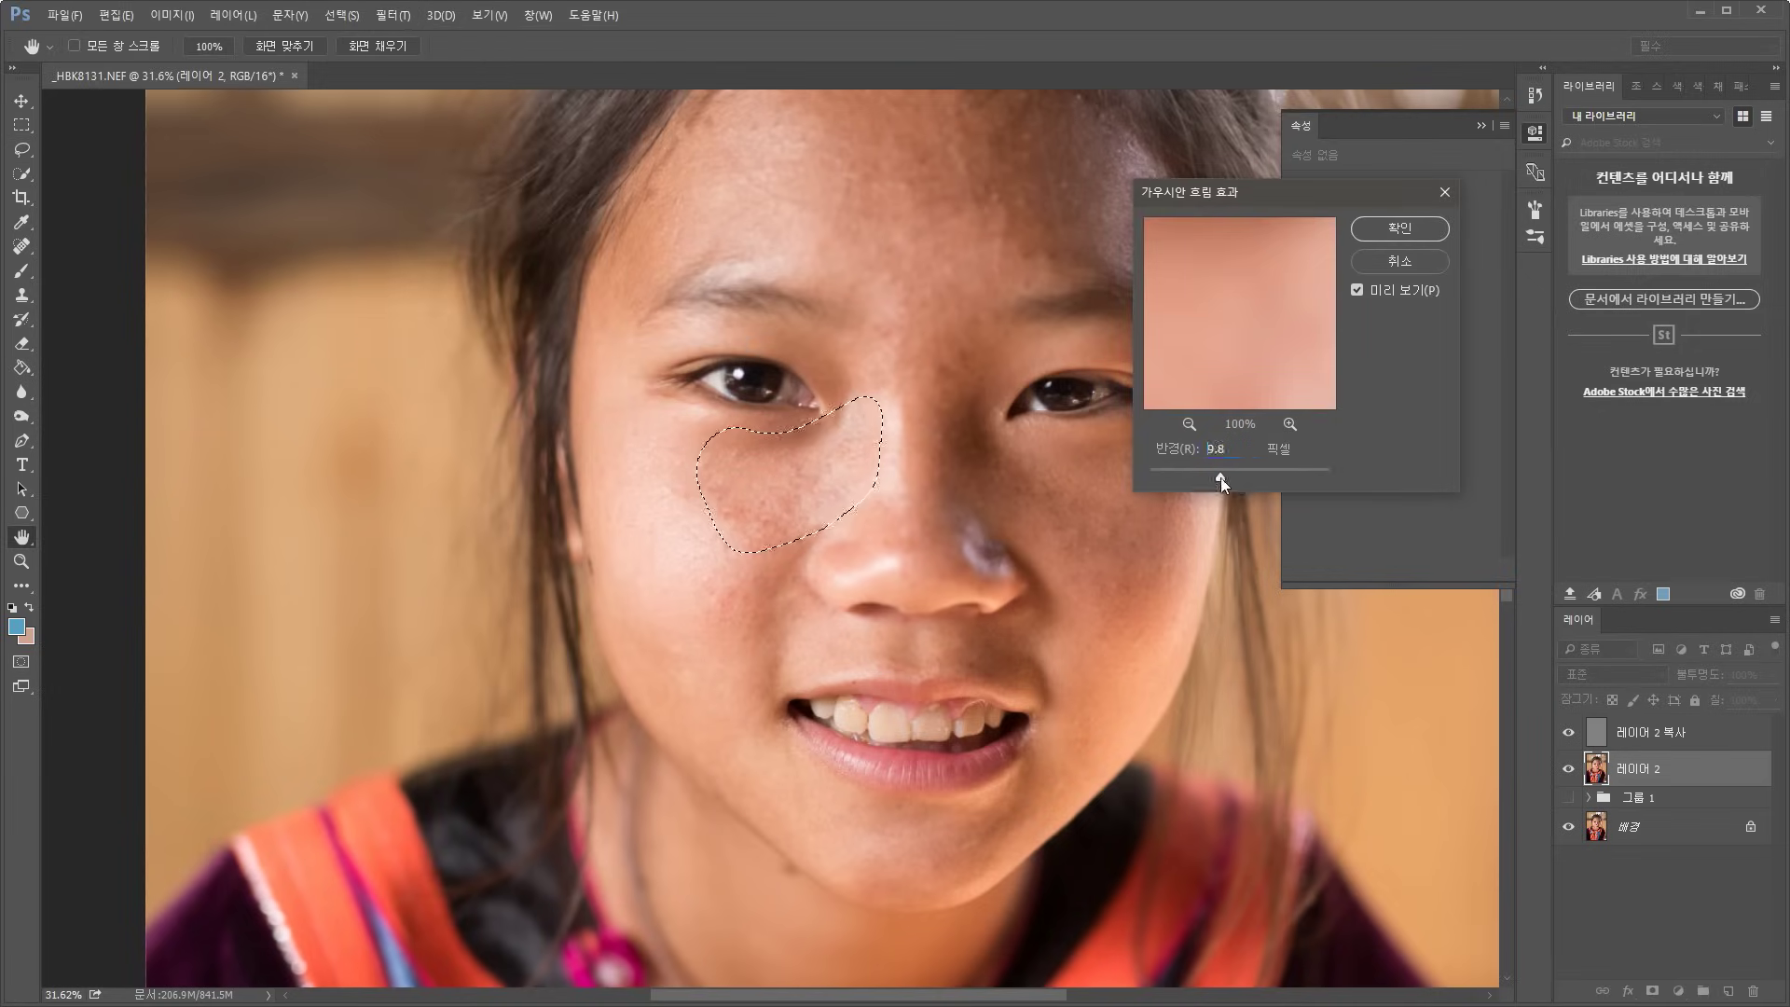
pyautogui.click(1244, 476)
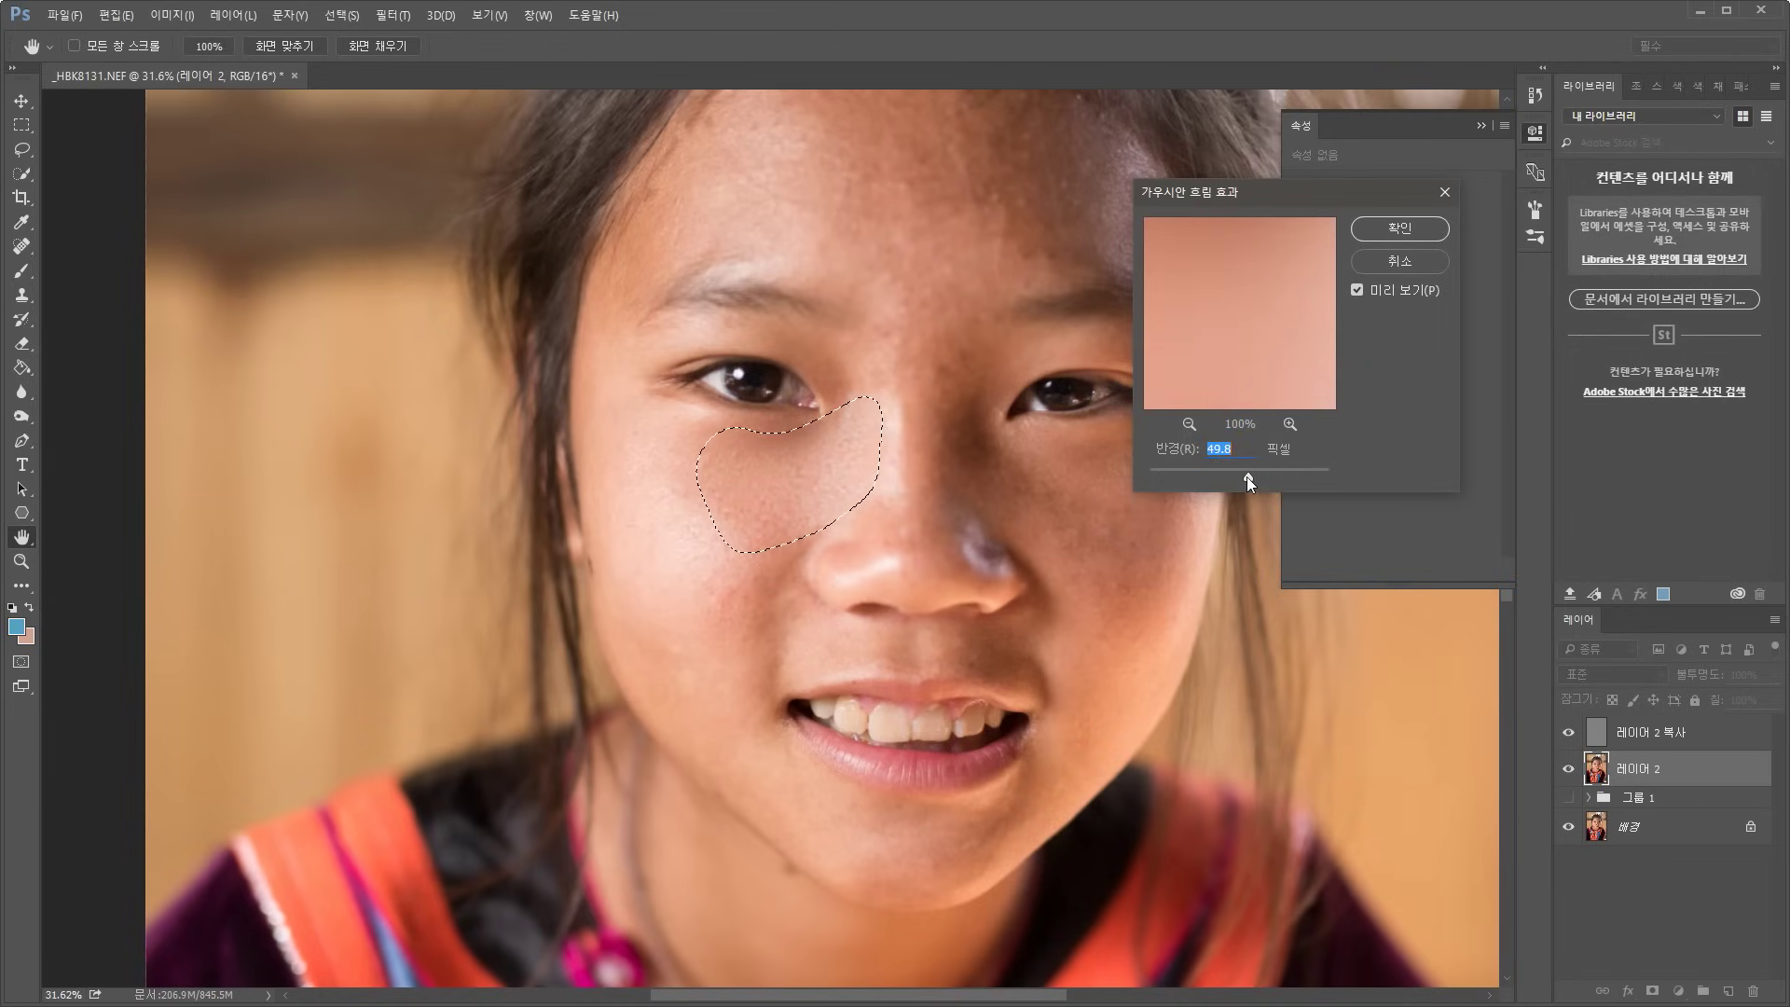
pyautogui.moveTo(1240, 474); pyautogui.dragTo(1396, 496)
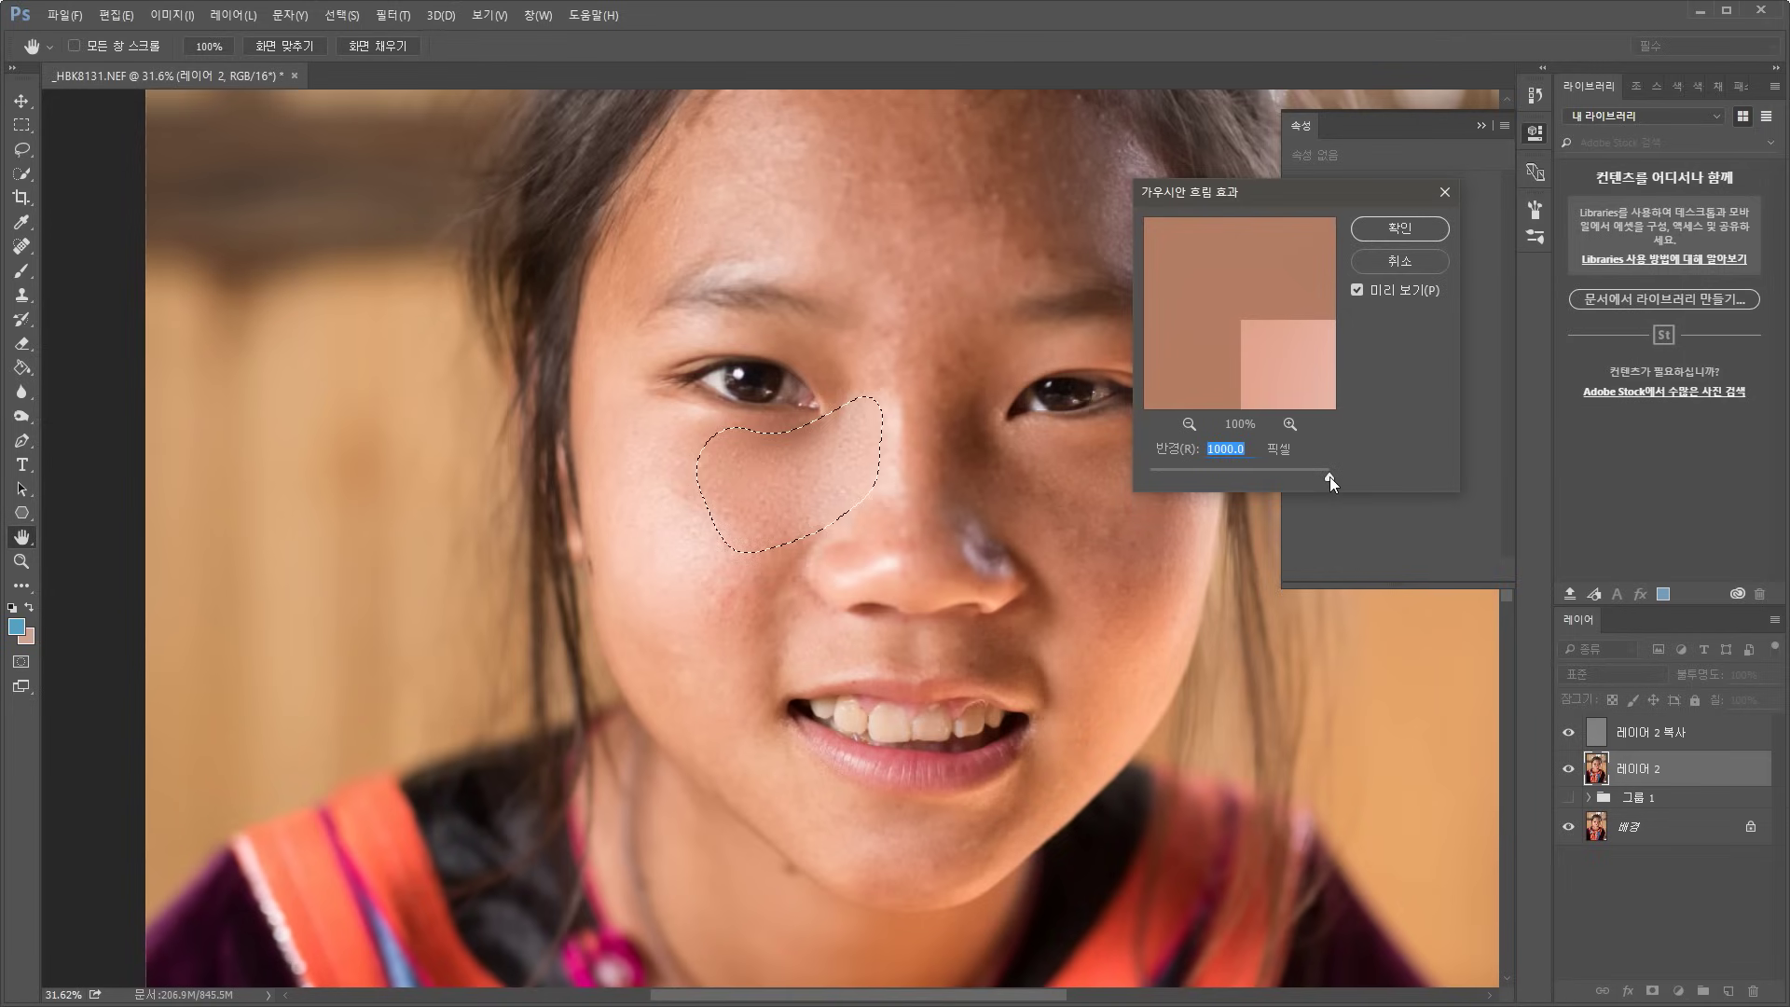
pyautogui.moveTo(1329, 477); pyautogui.dragTo(1246, 479)
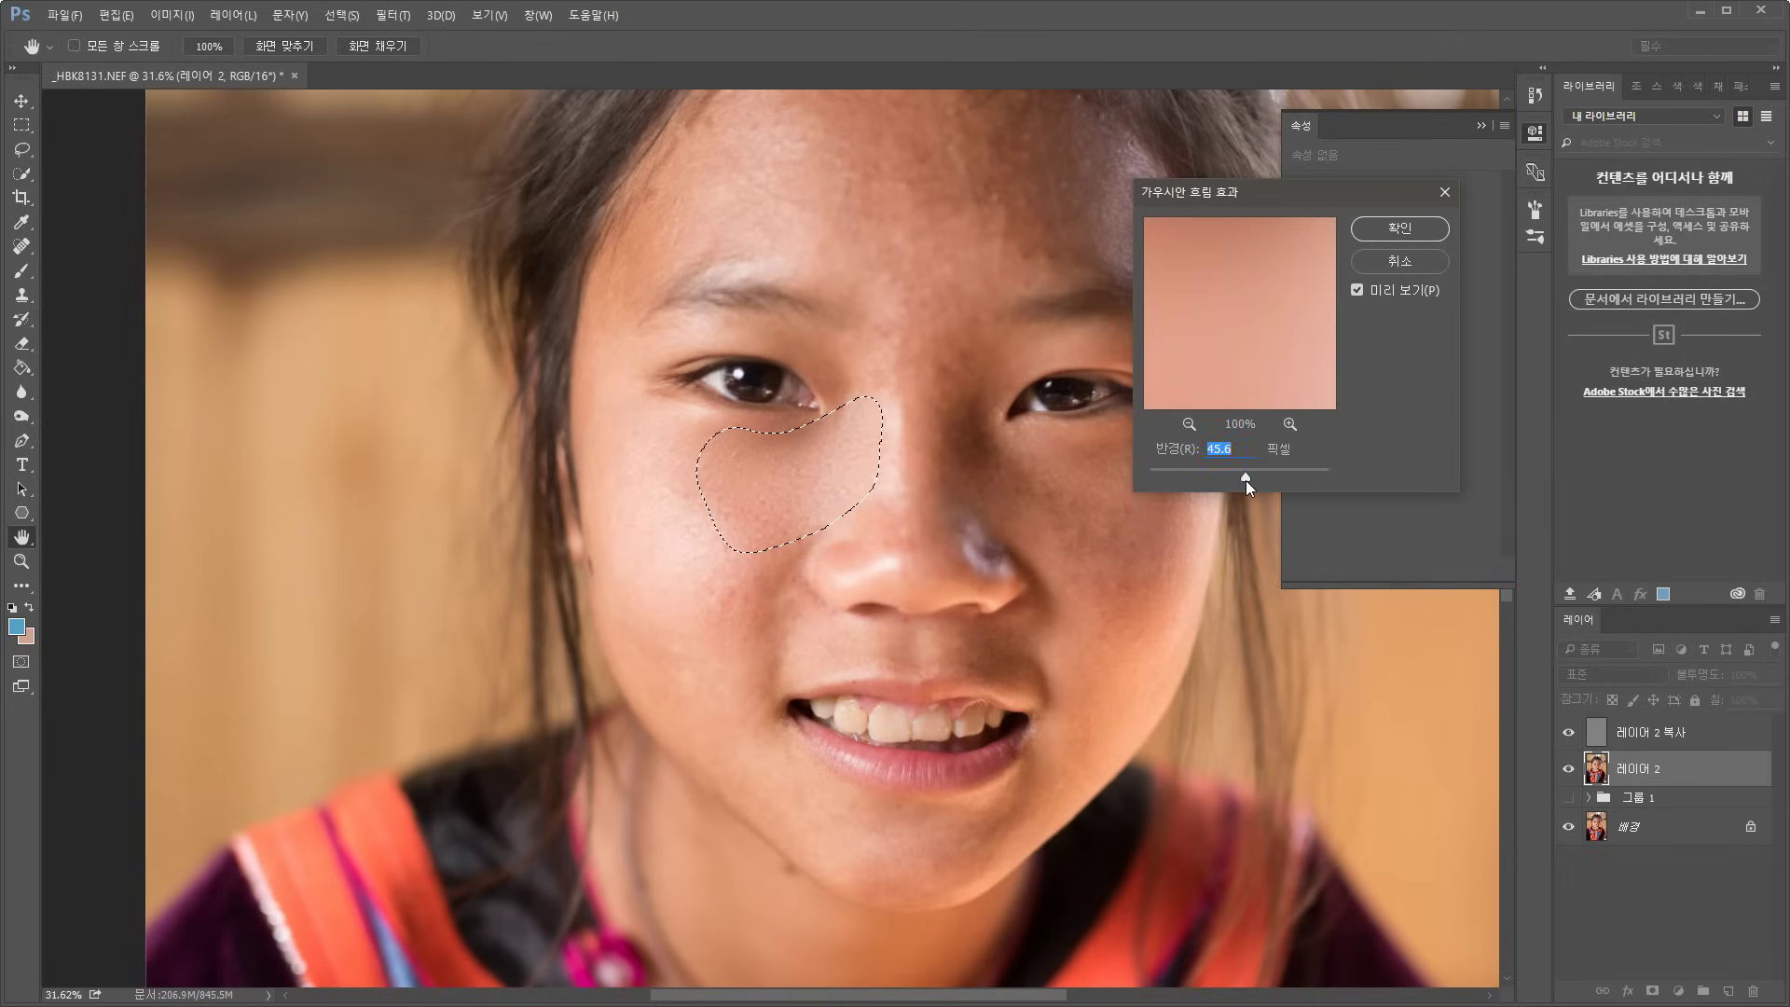
pyautogui.click(1150, 480)
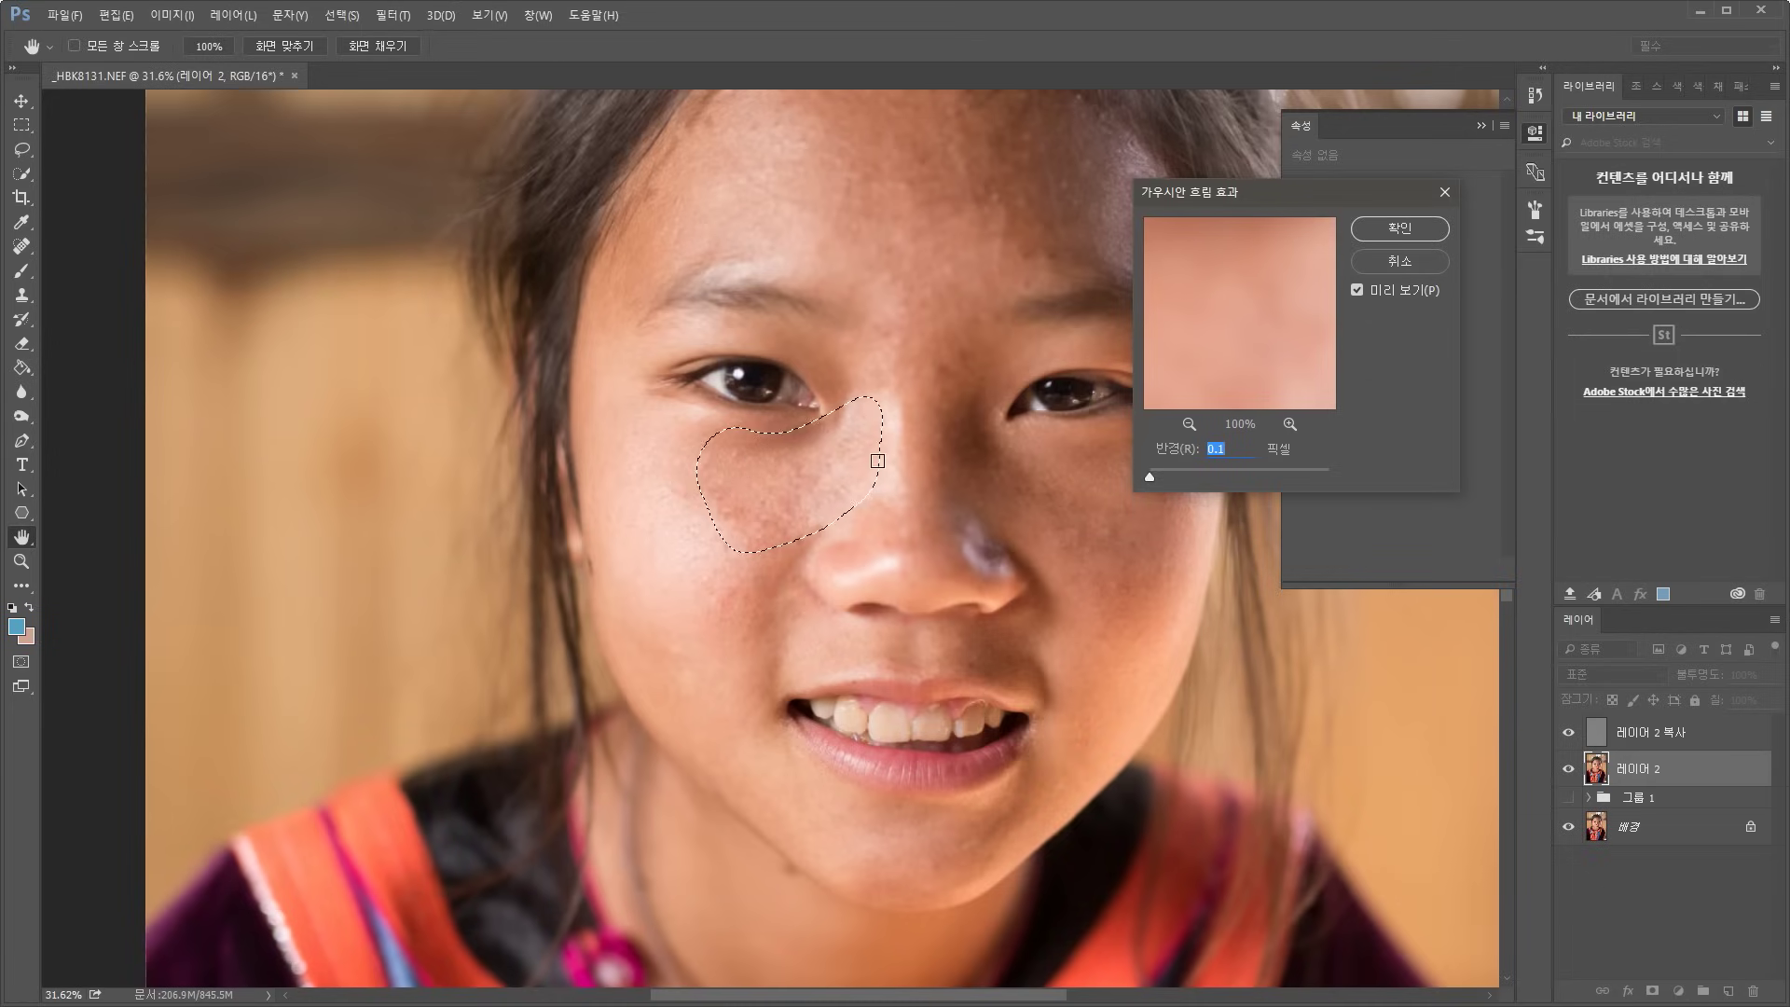
pyautogui.moveTo(1151, 475); pyautogui.dragTo(1196, 476)
pyautogui.moveTo(1219, 476); pyautogui.dragTo(1239, 475)
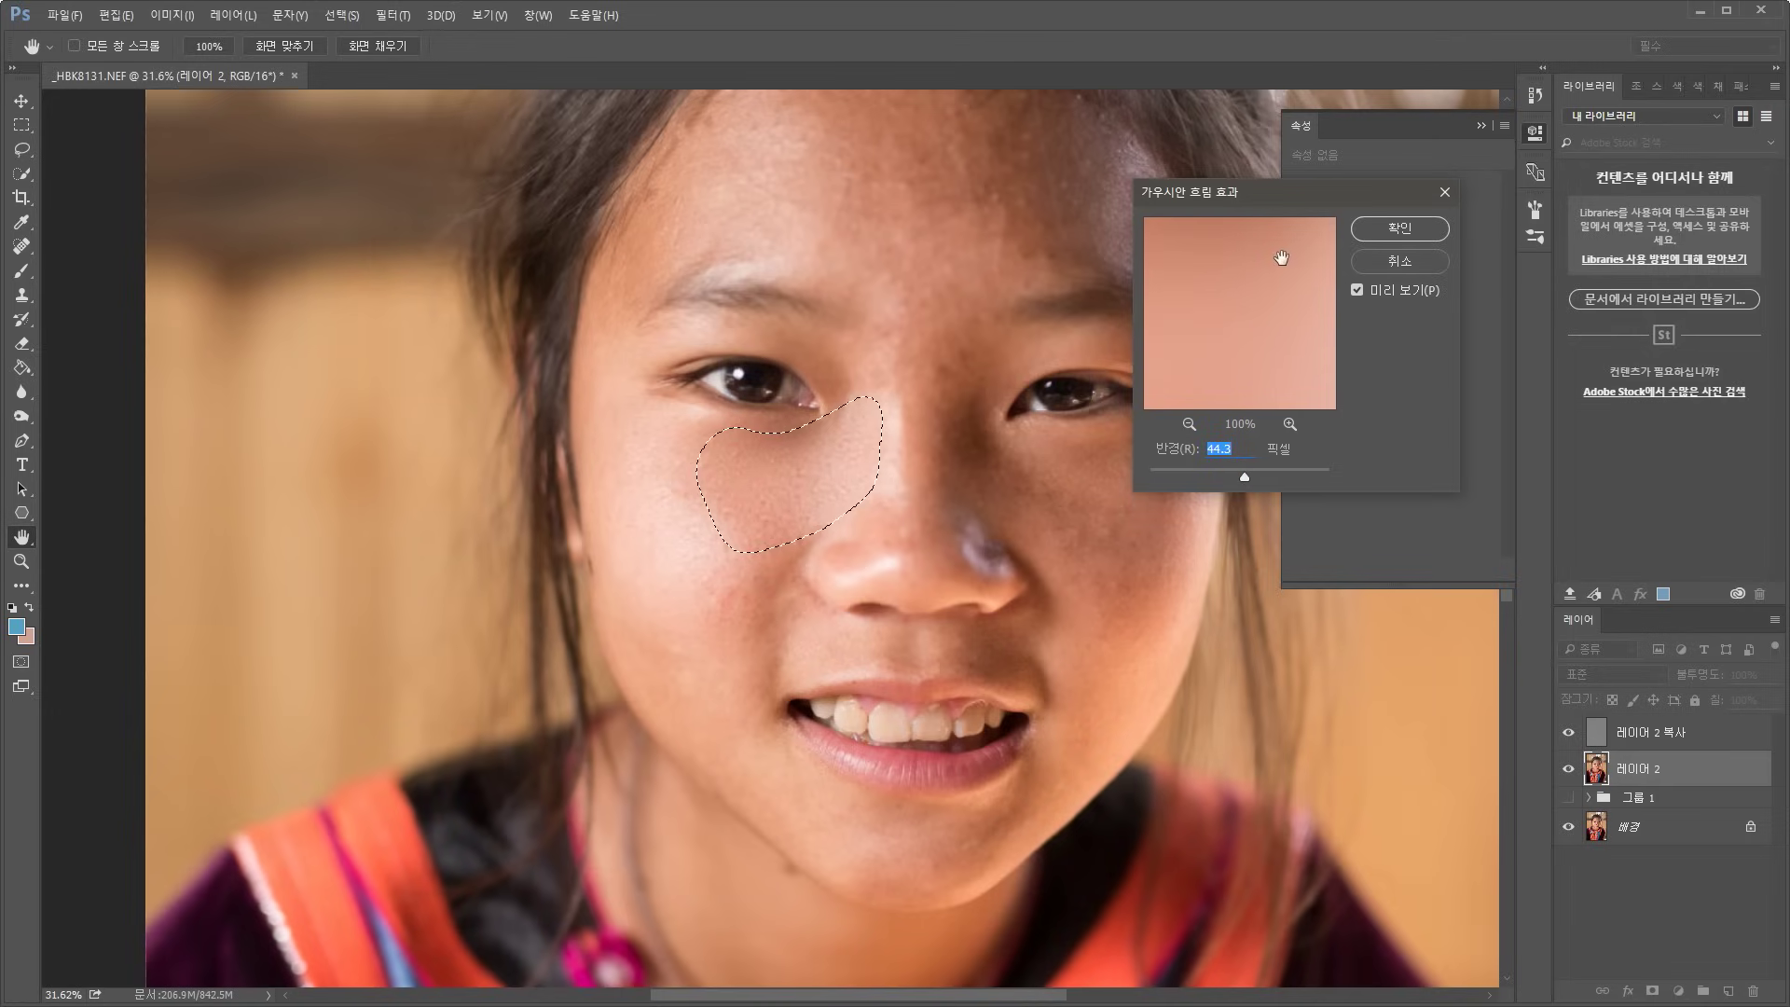
pyautogui.click(1400, 228)
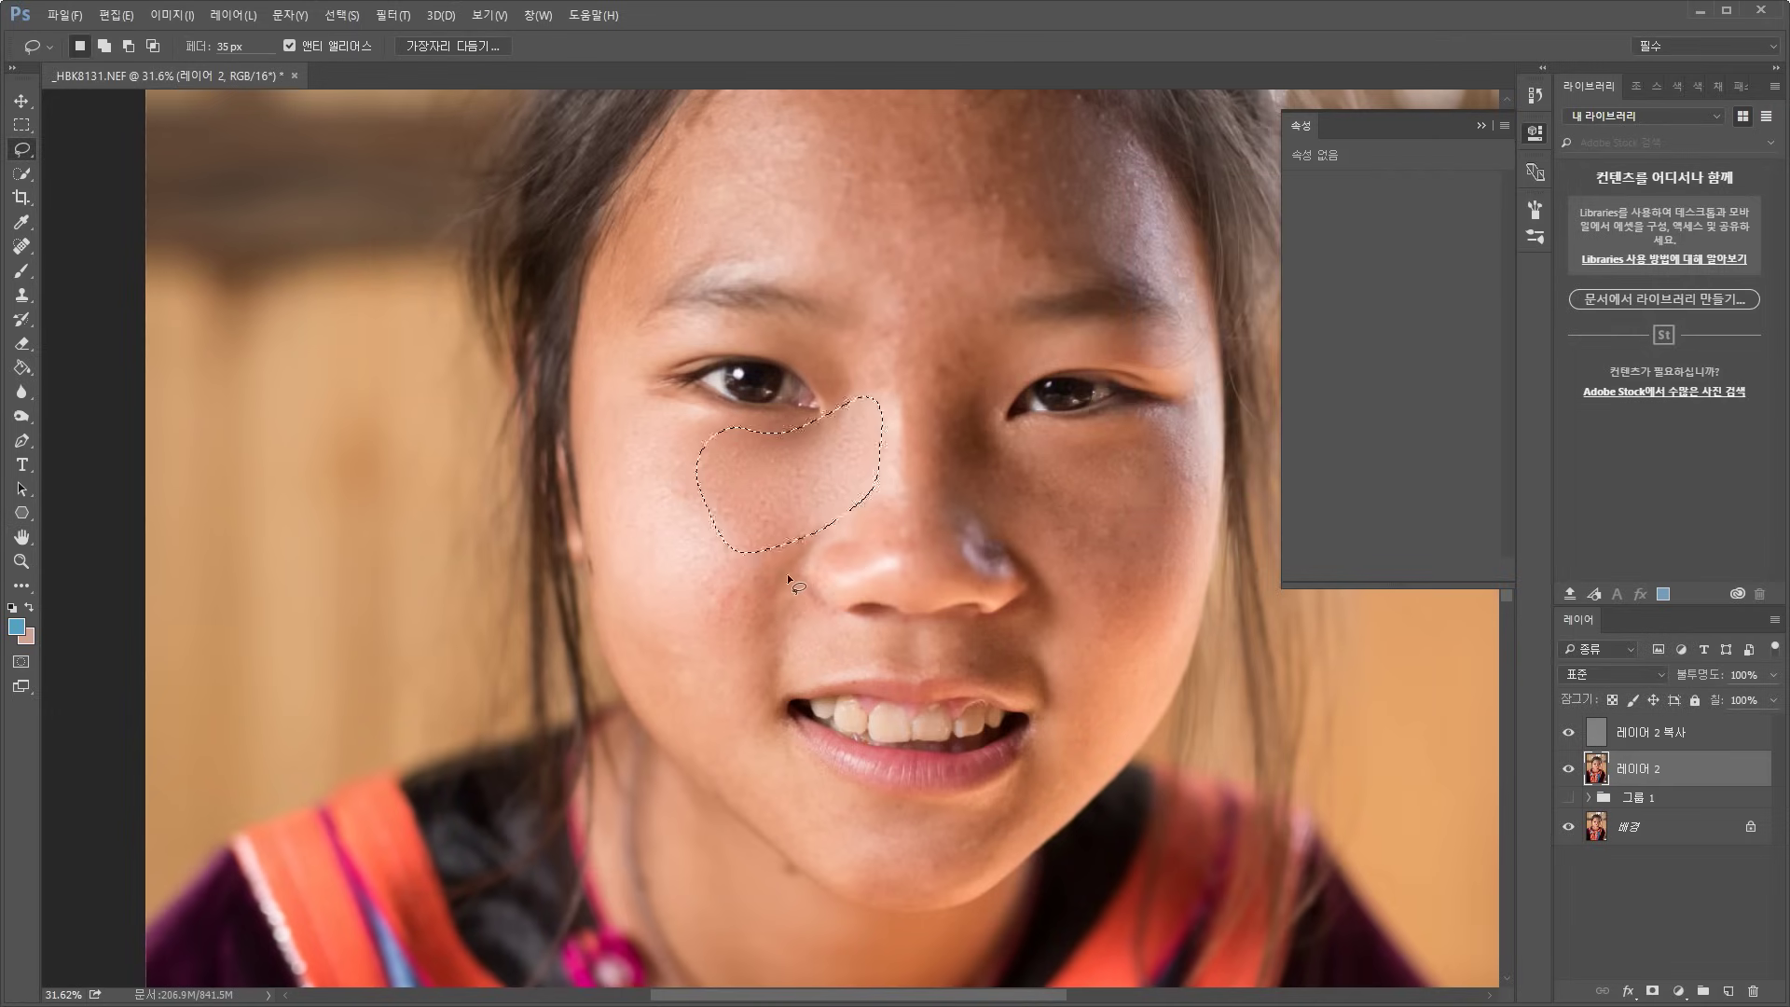
# Lasso further patches on the image-left cheek, beside the nose and toward the jaw, and repeat the Gaussian Blur on them
pyautogui.moveTo(787, 574)
pyautogui.mouseDown()
pyautogui.moveTo(756, 653)
pyautogui.moveTo(701, 656)
pyautogui.mouseUp()
pyautogui.moveTo(800, 567); pyautogui.dragTo(802, 571)
pyautogui.moveTo(745, 492); pyautogui.dragTo(706, 588)
pyautogui.moveTo(730, 483); pyautogui.dragTo(737, 494)
pyautogui.moveTo(704, 678); pyautogui.dragTo(618, 606)
pyautogui.moveTo(724, 683); pyautogui.dragTo(724, 667)
# Smooth the image-left jaw and the chin below the lips by lassoing patches and repeating the Gaussian Blur
pyautogui.moveTo(707, 743)
pyautogui.mouseDown()
pyautogui.moveTo(663, 727)
pyautogui.moveTo(631, 663)
pyautogui.moveTo(652, 615)
pyautogui.moveTo(707, 708)
pyautogui.mouseUp()
pyautogui.click(751, 773)
pyautogui.moveTo(758, 788); pyautogui.dragTo(953, 809)
pyautogui.moveTo(806, 800); pyautogui.dragTo(804, 766)
pyautogui.click(735, 766)
pyautogui.moveTo(796, 775); pyautogui.dragTo(792, 743)
pyautogui.moveTo(693, 715)
pyautogui.mouseDown()
pyautogui.moveTo(695, 758)
pyautogui.moveTo(723, 716)
pyautogui.mouseUp()
# Lasso the skin beside the nose and below the image-right eye in patches and repeat the Gaussian Blur on each
pyautogui.moveTo(1014, 458); pyautogui.dragTo(966, 380)
pyautogui.moveTo(1029, 459); pyautogui.dragTo(1134, 534)
pyautogui.moveTo(936, 428); pyautogui.dragTo(1027, 451)
pyautogui.click(1053, 439)
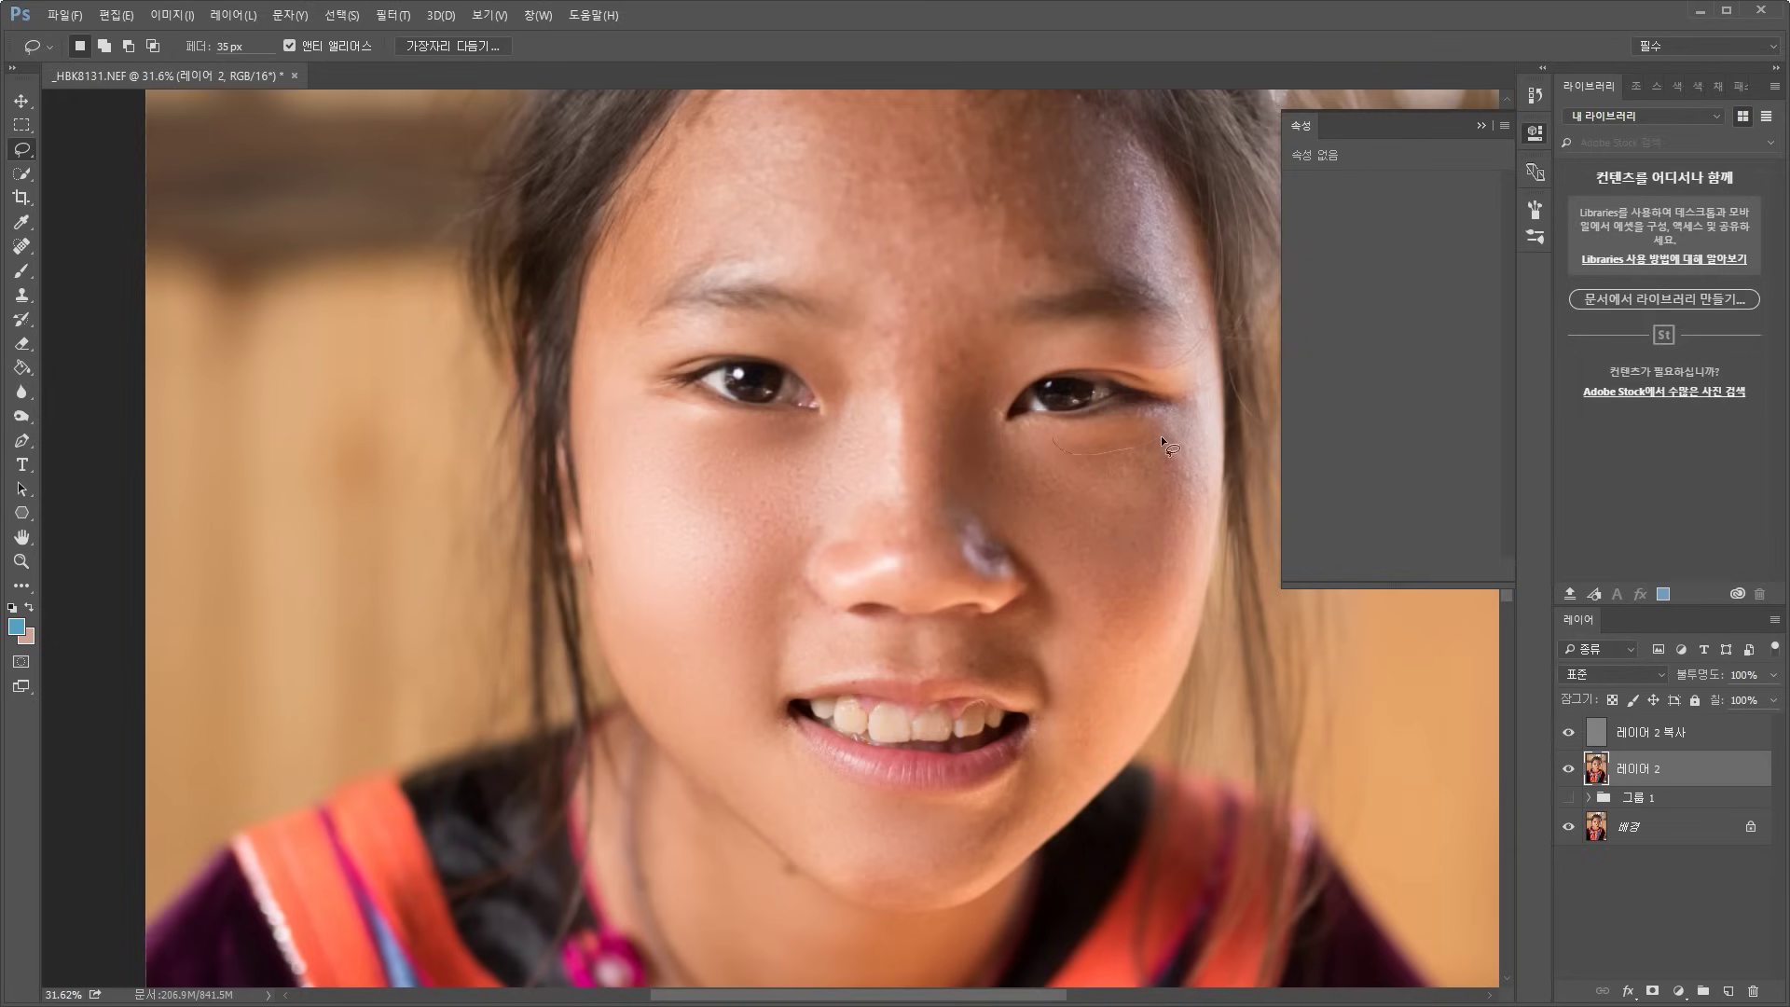
pyautogui.moveTo(1037, 442); pyautogui.dragTo(1036, 442)
# Smooth the lower image-right cheek down to the jawline with lassoed patches and the repeated Gaussian Blur, and clear the selection
pyautogui.moveTo(1132, 602)
pyautogui.mouseDown()
pyautogui.moveTo(1157, 451)
pyautogui.moveTo(1190, 501)
pyautogui.moveTo(1185, 579)
pyautogui.moveTo(1133, 615)
pyautogui.mouseUp()
pyautogui.click(1071, 675)
pyautogui.moveTo(1132, 694)
pyautogui.mouseDown()
pyautogui.moveTo(1078, 750)
pyautogui.moveTo(1070, 695)
pyautogui.moveTo(1198, 577)
pyautogui.mouseUp()
pyautogui.moveTo(1101, 774)
pyautogui.mouseDown()
pyautogui.moveTo(1139, 617)
pyautogui.moveTo(1198, 571)
pyautogui.mouseUp()
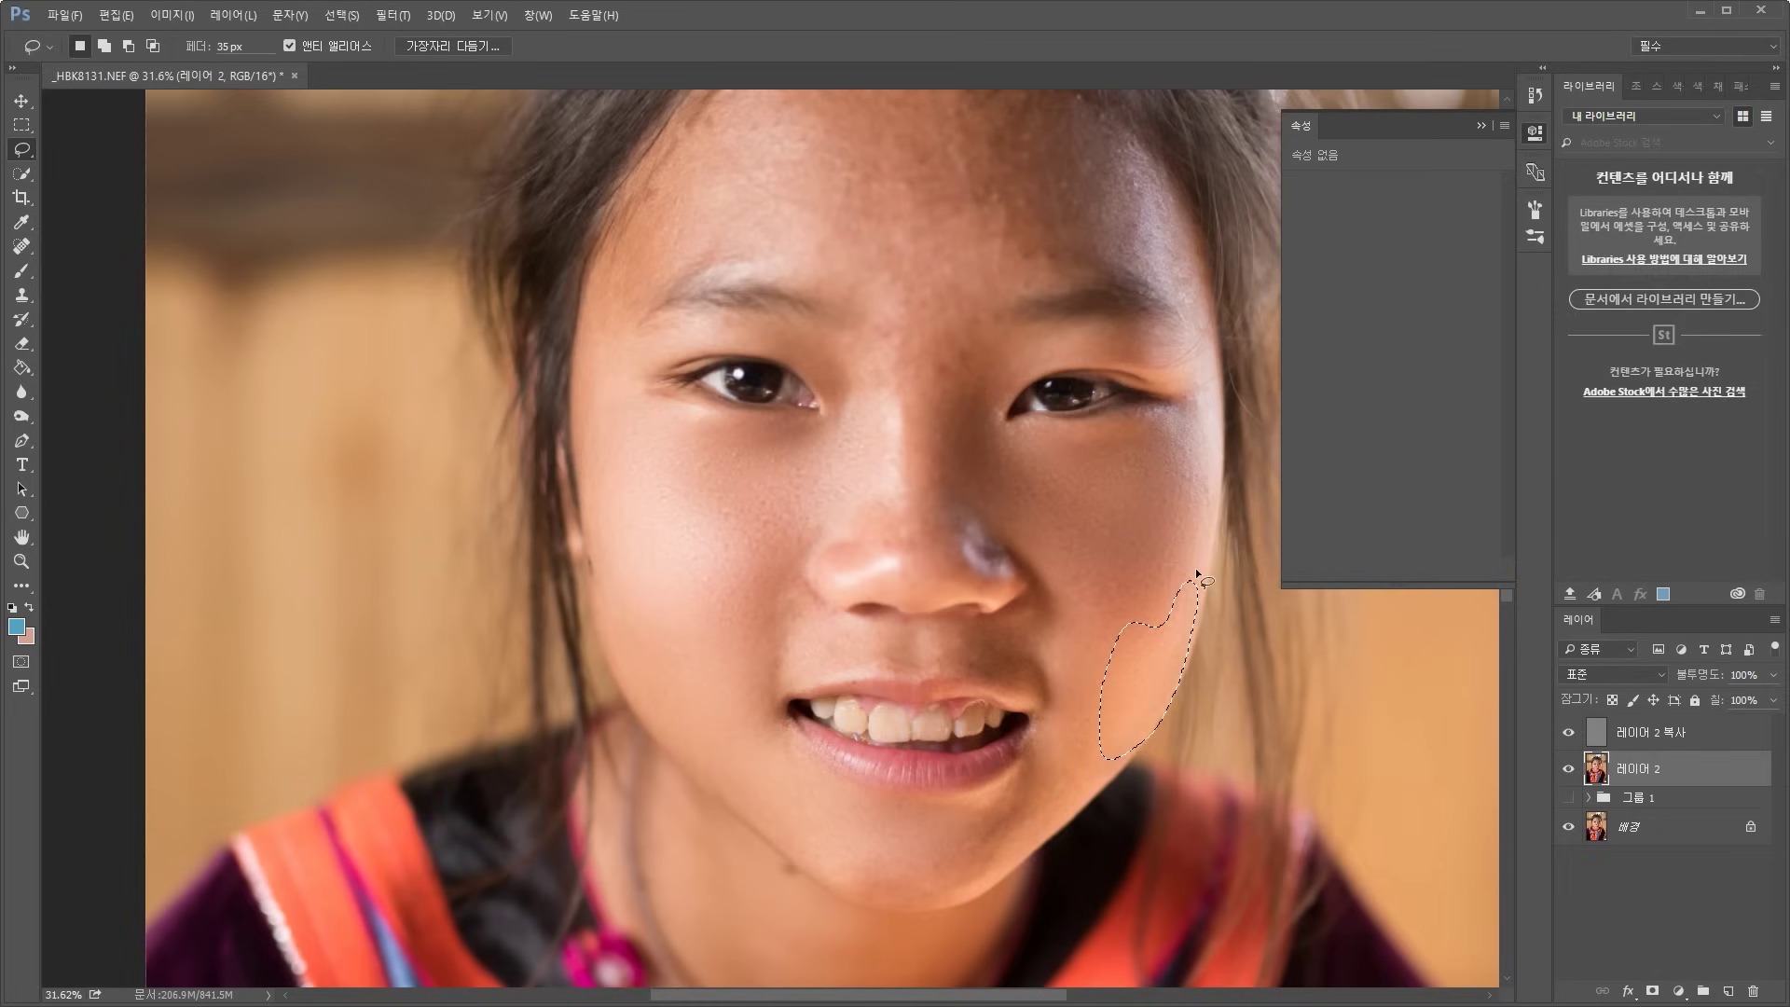
pyautogui.click(1141, 637)
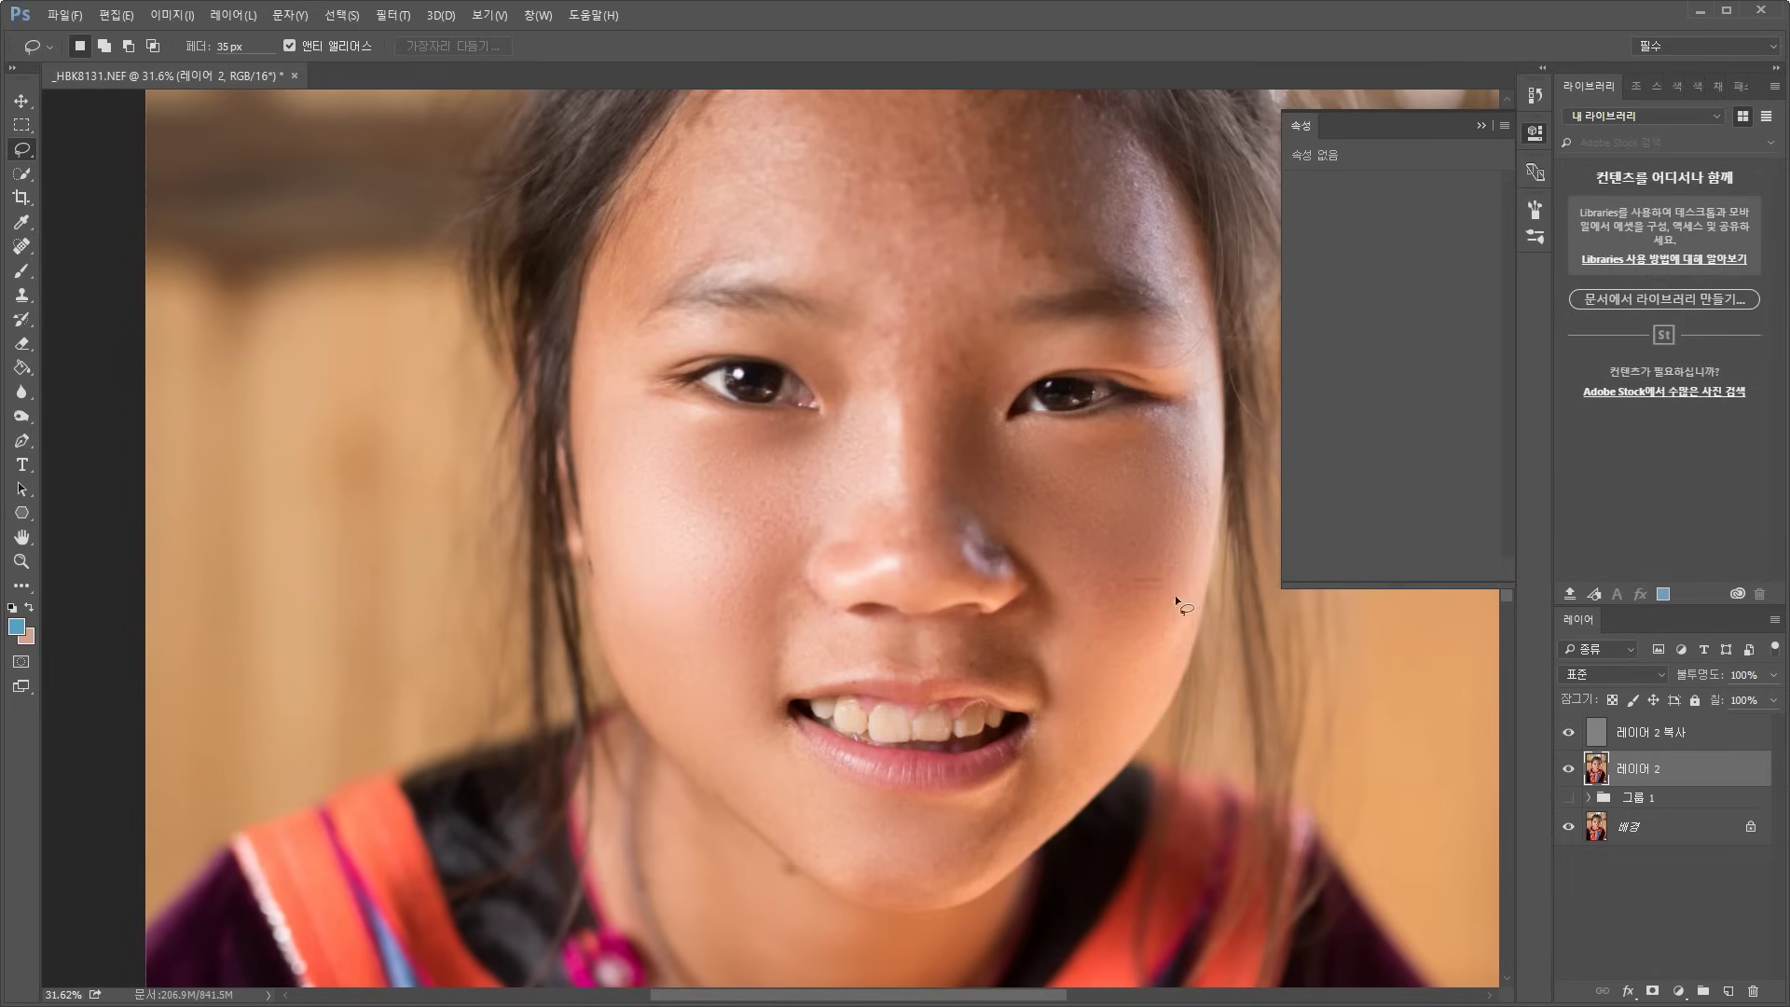
# Smooth the remaining image-right cheek and the middle of the forehead with lassoed patches and the repeated Gaussian Blur
pyautogui.moveTo(1100, 684); pyautogui.dragTo(1096, 664)
pyautogui.click(1136, 494)
pyautogui.moveTo(994, 326); pyautogui.dragTo(991, 356)
pyautogui.moveTo(931, 270)
pyautogui.mouseDown()
pyautogui.moveTo(872, 257)
pyautogui.moveTo(861, 440)
pyautogui.mouseUp()
pyautogui.click(845, 471)
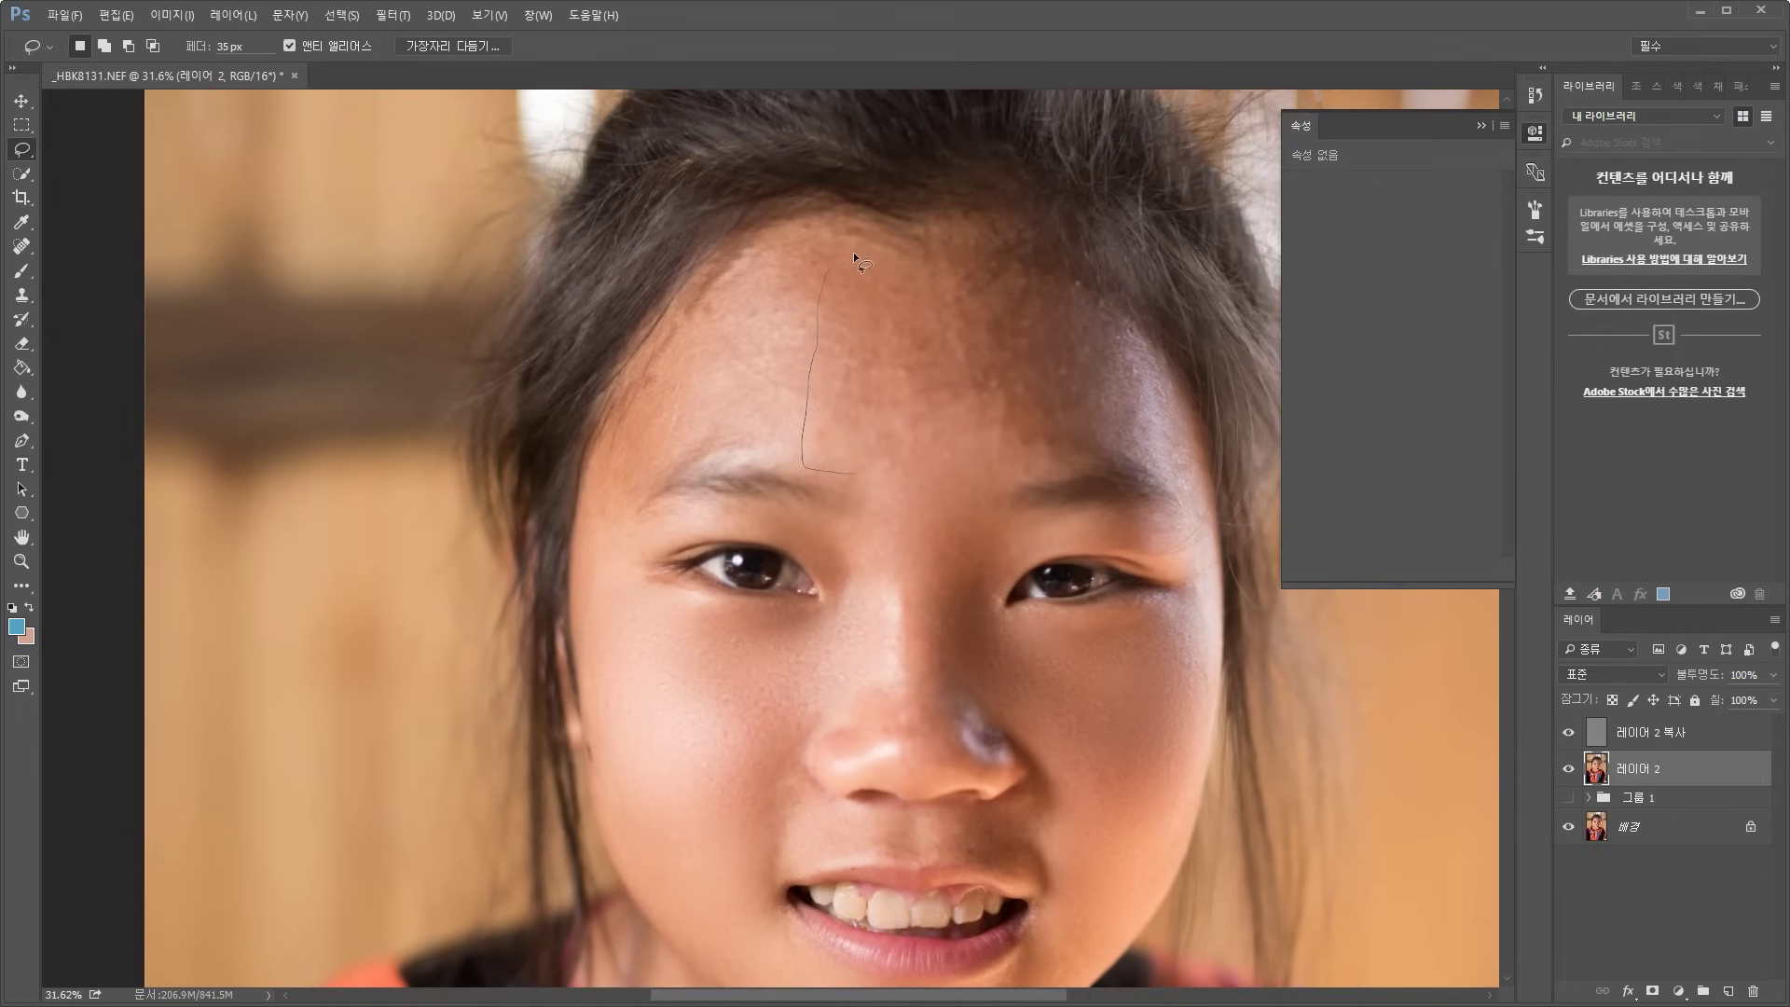
# Lasso patches across the image-right half of the forehead and down the temple beside the eye, repeating the Gaussian Blur on each
pyautogui.moveTo(928, 448); pyautogui.dragTo(923, 462)
pyautogui.click(932, 376)
pyautogui.moveTo(1054, 434)
pyautogui.mouseDown()
pyautogui.moveTo(1063, 448)
pyautogui.moveTo(1055, 332)
pyautogui.mouseUp()
pyautogui.moveTo(1114, 448); pyautogui.dragTo(1119, 450)
pyautogui.click(1130, 447)
pyautogui.moveTo(1161, 482); pyautogui.dragTo(1146, 451)
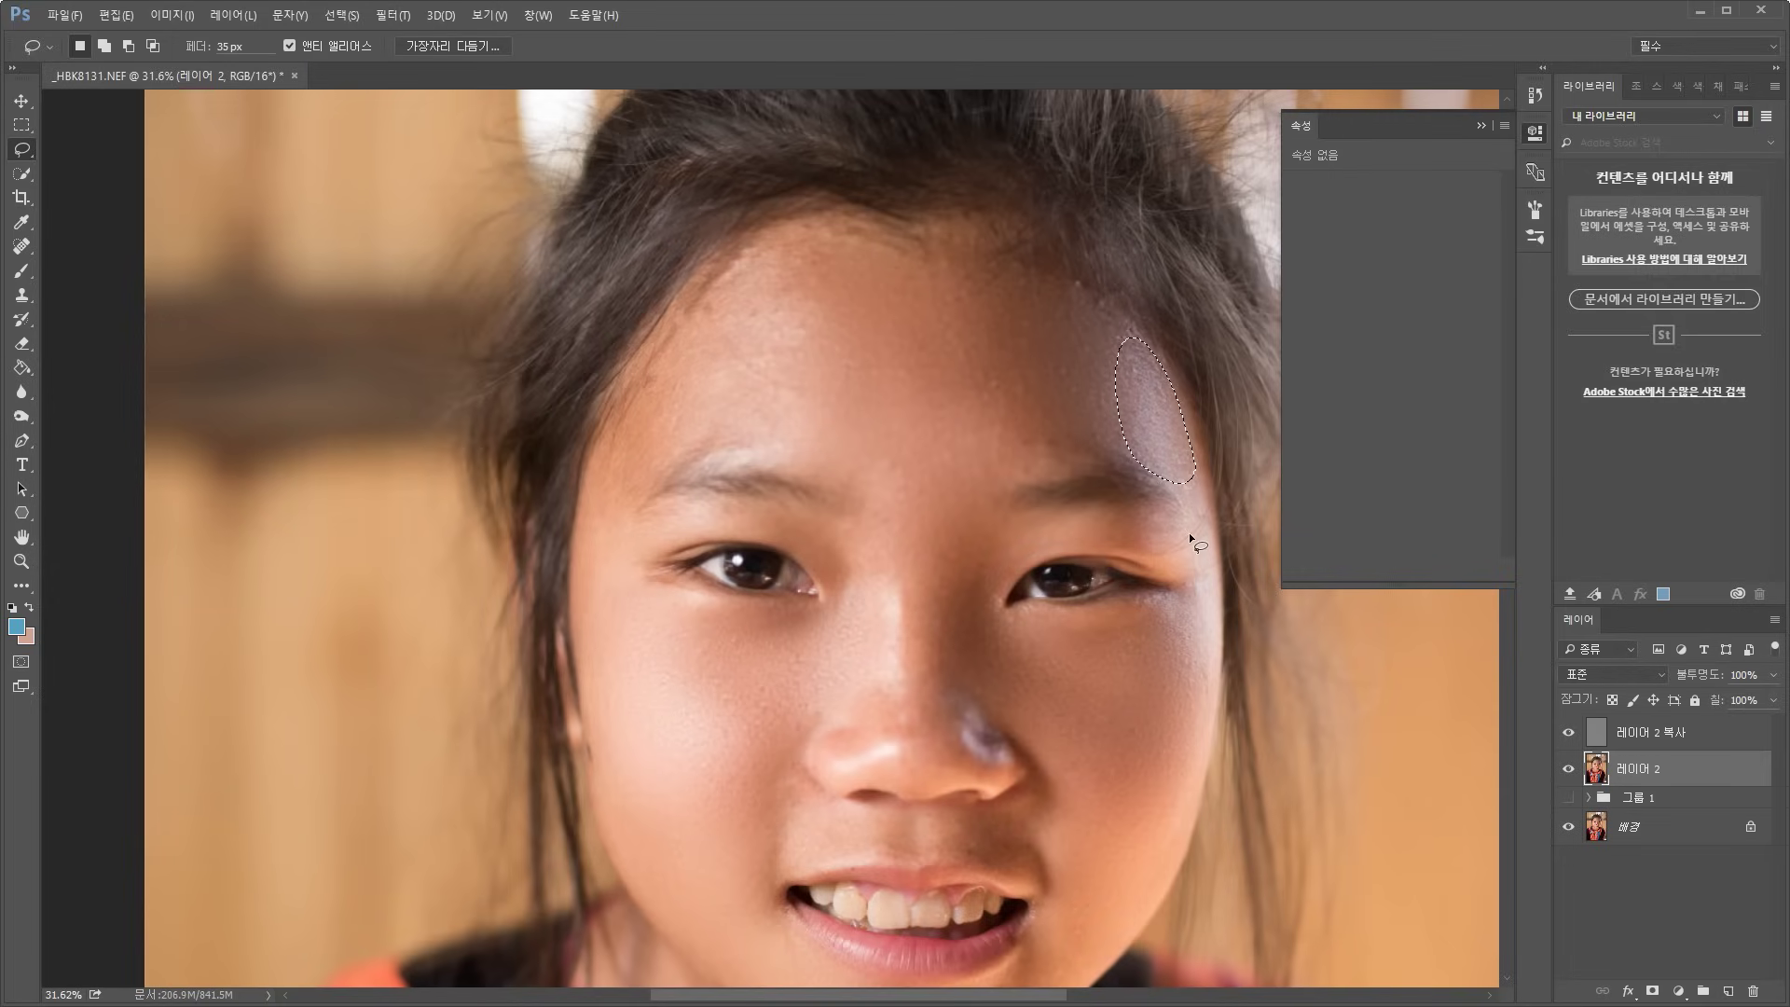
pyautogui.moveTo(1189, 535); pyautogui.dragTo(1178, 463)
pyautogui.moveTo(1202, 611)
pyautogui.mouseDown()
pyautogui.moveTo(1191, 628)
pyautogui.moveTo(1214, 596)
pyautogui.moveTo(1203, 619)
pyautogui.mouseUp()
# Smooth the nose bridge and the image-left forehead and temple with lassoed patches and the repeated Gaussian Blur, and clear the selection
pyautogui.moveTo(897, 632)
pyautogui.mouseDown()
pyautogui.moveTo(867, 677)
pyautogui.moveTo(840, 600)
pyautogui.moveTo(862, 575)
pyautogui.moveTo(893, 615)
pyautogui.mouseUp()
pyautogui.moveTo(782, 455)
pyautogui.mouseDown()
pyautogui.moveTo(724, 438)
pyautogui.moveTo(720, 310)
pyautogui.moveTo(747, 251)
pyautogui.moveTo(788, 253)
pyautogui.moveTo(795, 440)
pyautogui.moveTo(702, 305)
pyautogui.mouseUp()
pyautogui.moveTo(730, 403)
pyautogui.mouseDown()
pyautogui.moveTo(718, 450)
pyautogui.moveTo(697, 438)
pyautogui.mouseUp()
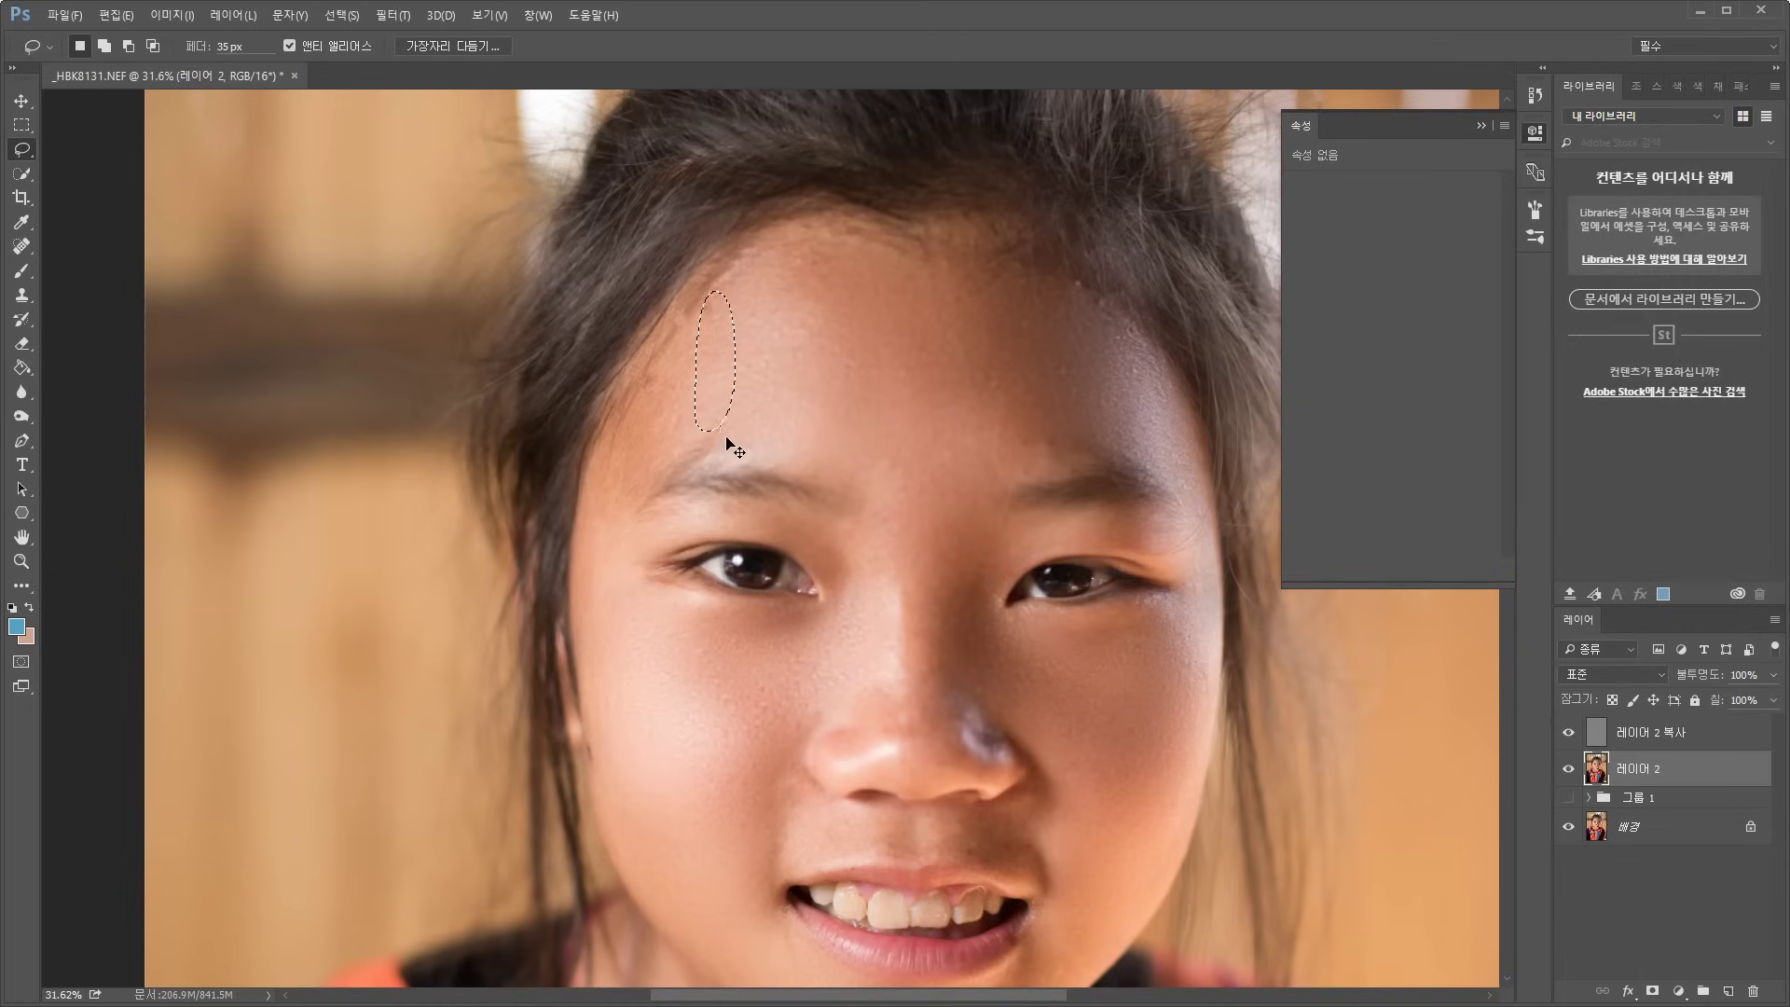
pyautogui.moveTo(683, 328)
pyautogui.mouseDown()
pyautogui.moveTo(641, 394)
pyautogui.moveTo(695, 375)
pyautogui.mouseUp()
pyautogui.click(616, 468)
pyautogui.moveTo(619, 496); pyautogui.dragTo(617, 522)
pyautogui.click(738, 505)
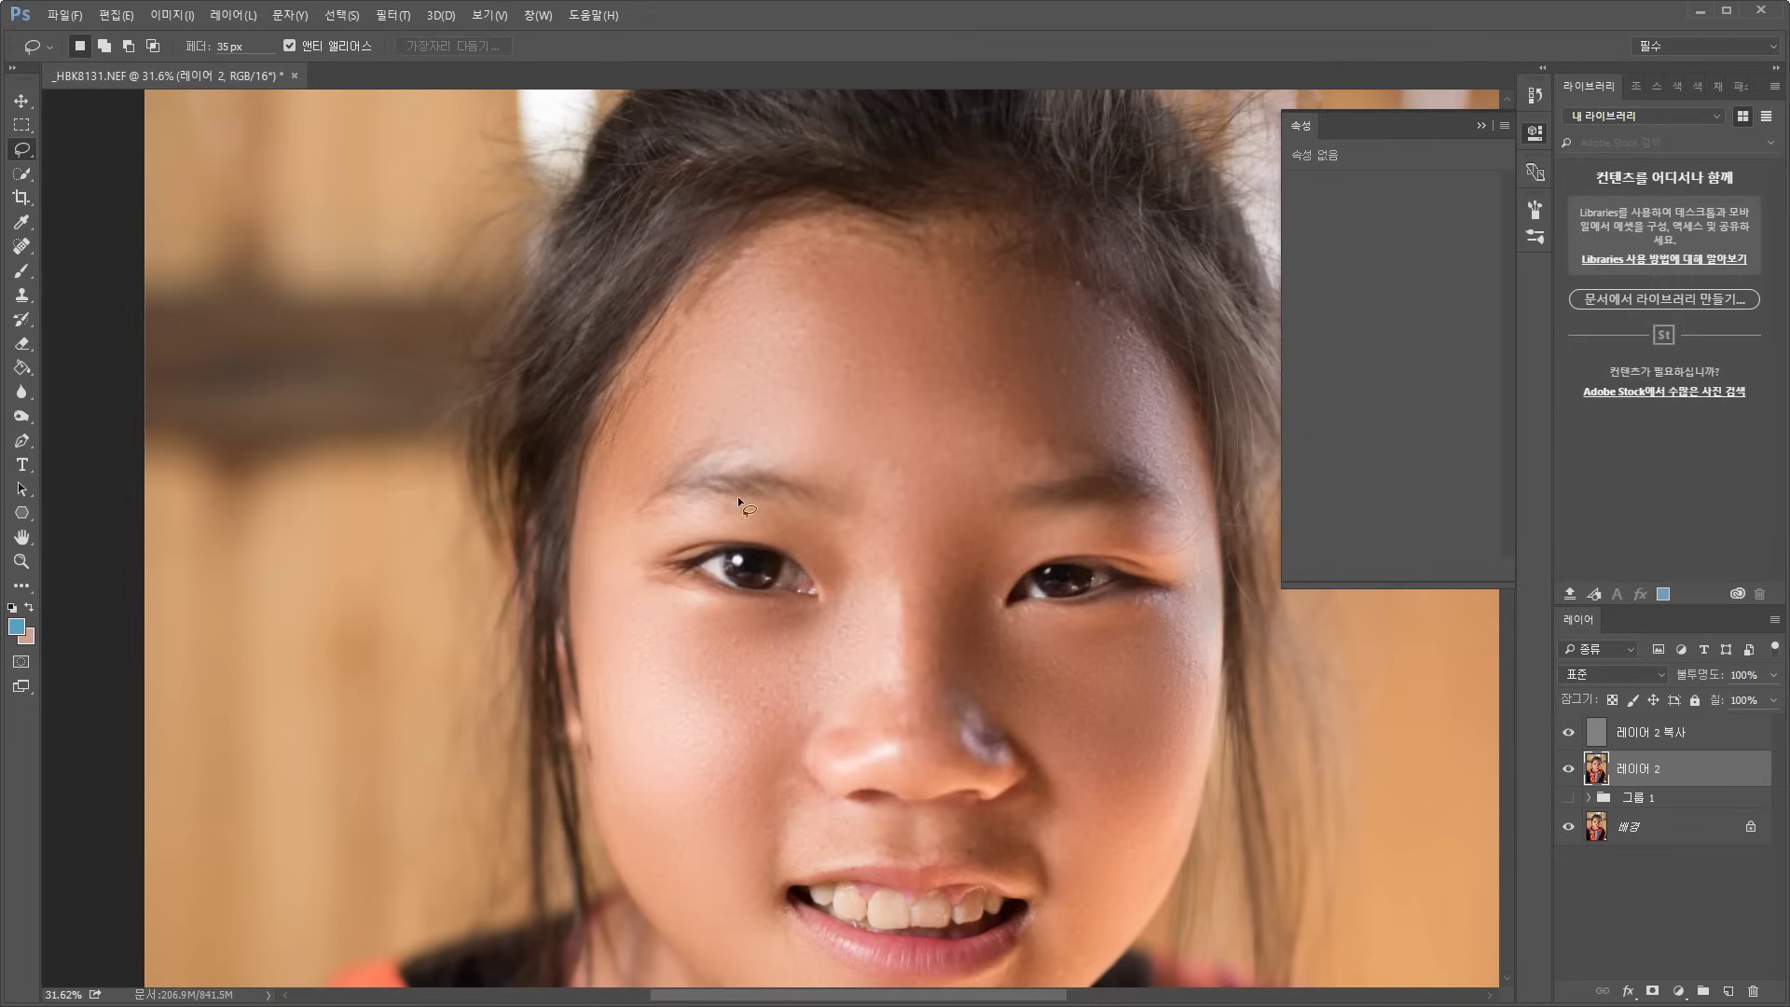
# Lasso the skin between the image-right mouth corner and the chin, repeat the Gaussian Blur, and clear the selection
pyautogui.moveTo(994, 667); pyautogui.dragTo(873, 456)
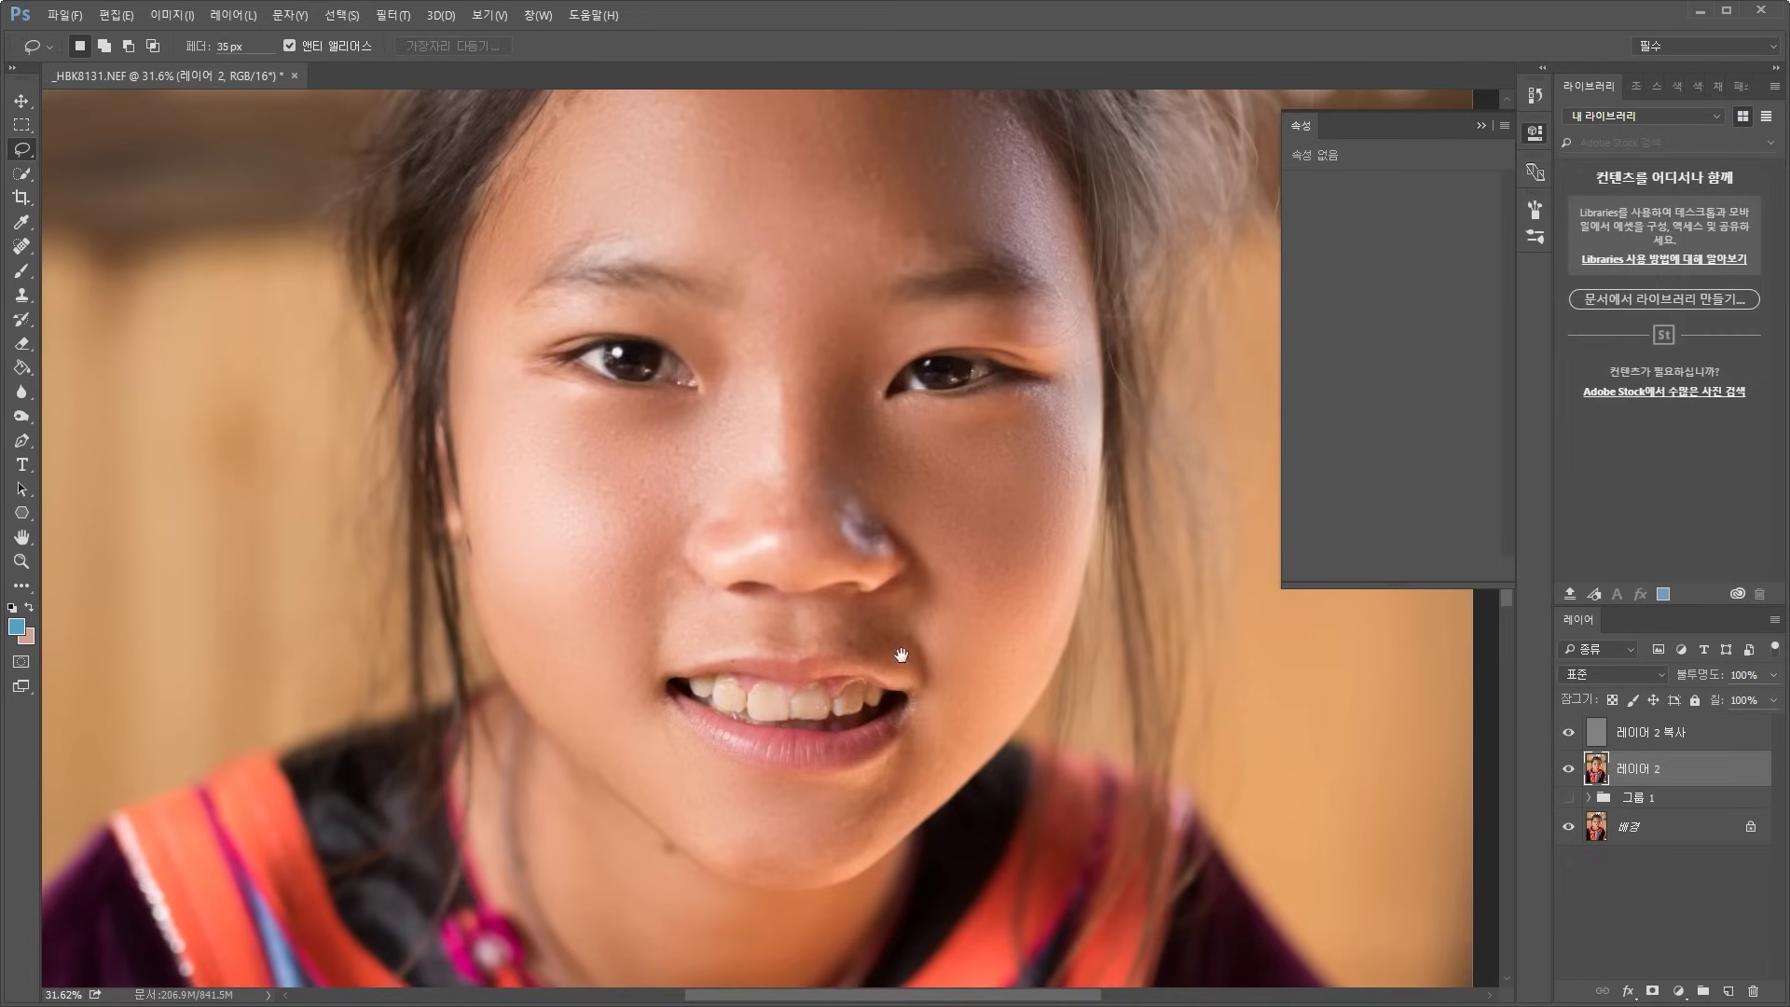
pyautogui.moveTo(901, 656); pyautogui.dragTo(844, 532)
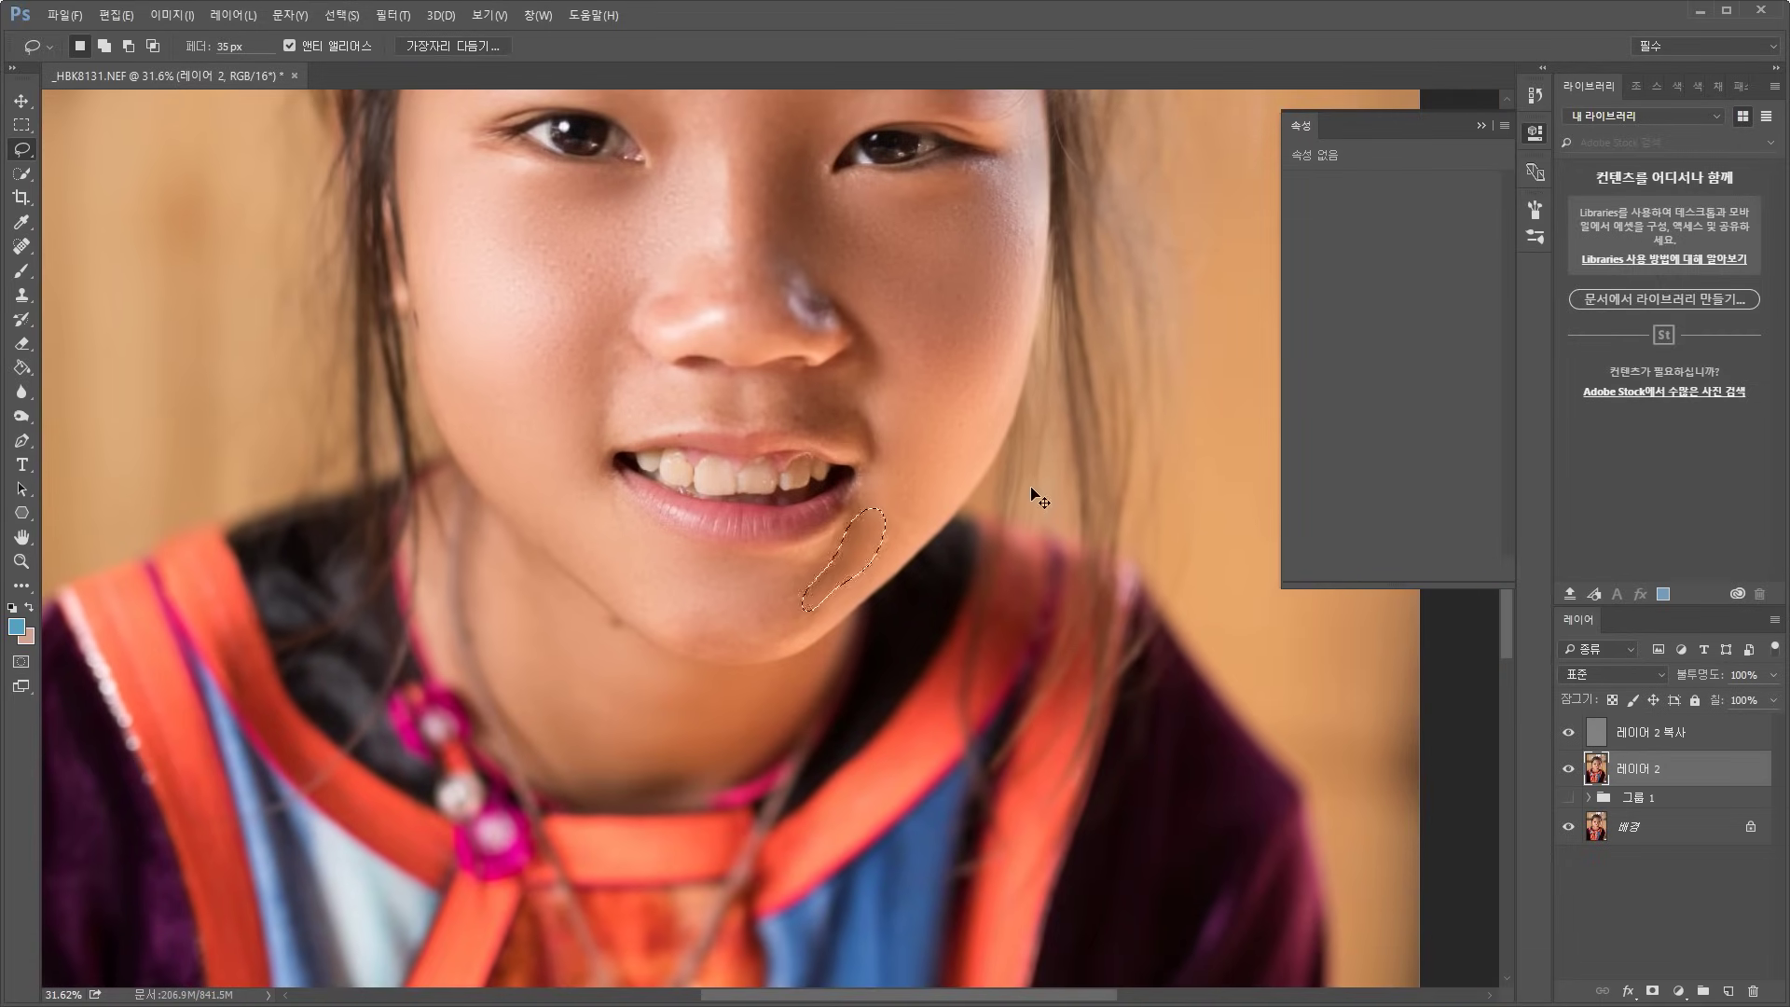
pyautogui.hotkey('ctrl', 'd')
pyautogui.moveTo(826, 583); pyautogui.dragTo(828, 588)
pyautogui.hotkey('ctrl', 'd')
pyautogui.scroll(-3, 931, 478)
pyautogui.scroll(5, 930, 470)
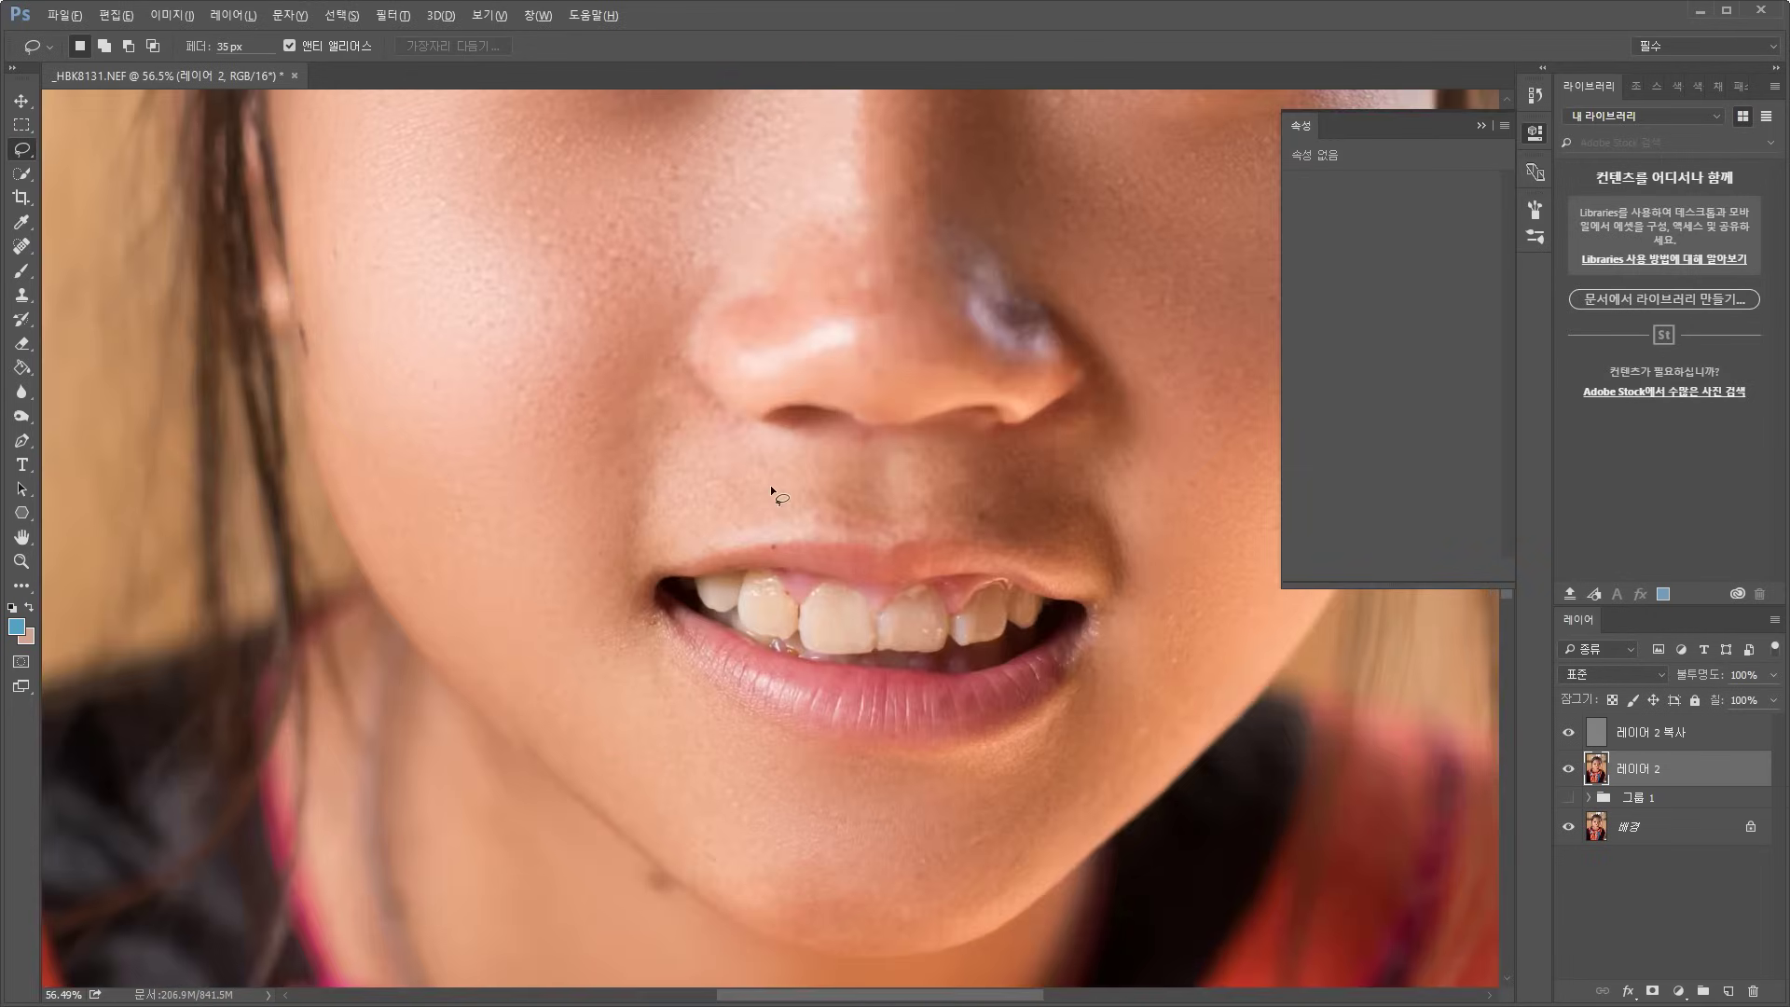
# Lasso small patches above the upper lip and around the nose and brows, repeating the Gaussian Blur on them
pyautogui.moveTo(785, 454)
pyautogui.mouseDown()
pyautogui.moveTo(719, 459)
pyautogui.moveTo(659, 501)
pyautogui.mouseUp()
pyautogui.moveTo(812, 463); pyautogui.dragTo(817, 474)
pyautogui.moveTo(897, 330)
pyautogui.mouseDown()
pyautogui.moveTo(856, 349)
pyautogui.moveTo(829, 272)
pyautogui.moveTo(905, 220)
pyautogui.moveTo(942, 280)
pyautogui.moveTo(929, 347)
pyautogui.mouseUp()
pyautogui.moveTo(929, 347)
pyautogui.mouseDown()
pyautogui.moveTo(871, 354)
pyautogui.moveTo(902, 267)
pyautogui.moveTo(951, 281)
pyautogui.moveTo(953, 372)
pyautogui.mouseUp()
pyautogui.moveTo(925, 450)
pyautogui.mouseDown()
pyautogui.moveTo(949, 509)
pyautogui.moveTo(1027, 529)
pyautogui.moveTo(1076, 516)
pyautogui.moveTo(1064, 470)
pyautogui.moveTo(956, 436)
pyautogui.moveTo(979, 457)
pyautogui.moveTo(863, 515)
pyautogui.mouseUp()
pyautogui.hotkey('ctrl', 'd')
pyautogui.moveTo(688, 253); pyautogui.dragTo(957, 386)
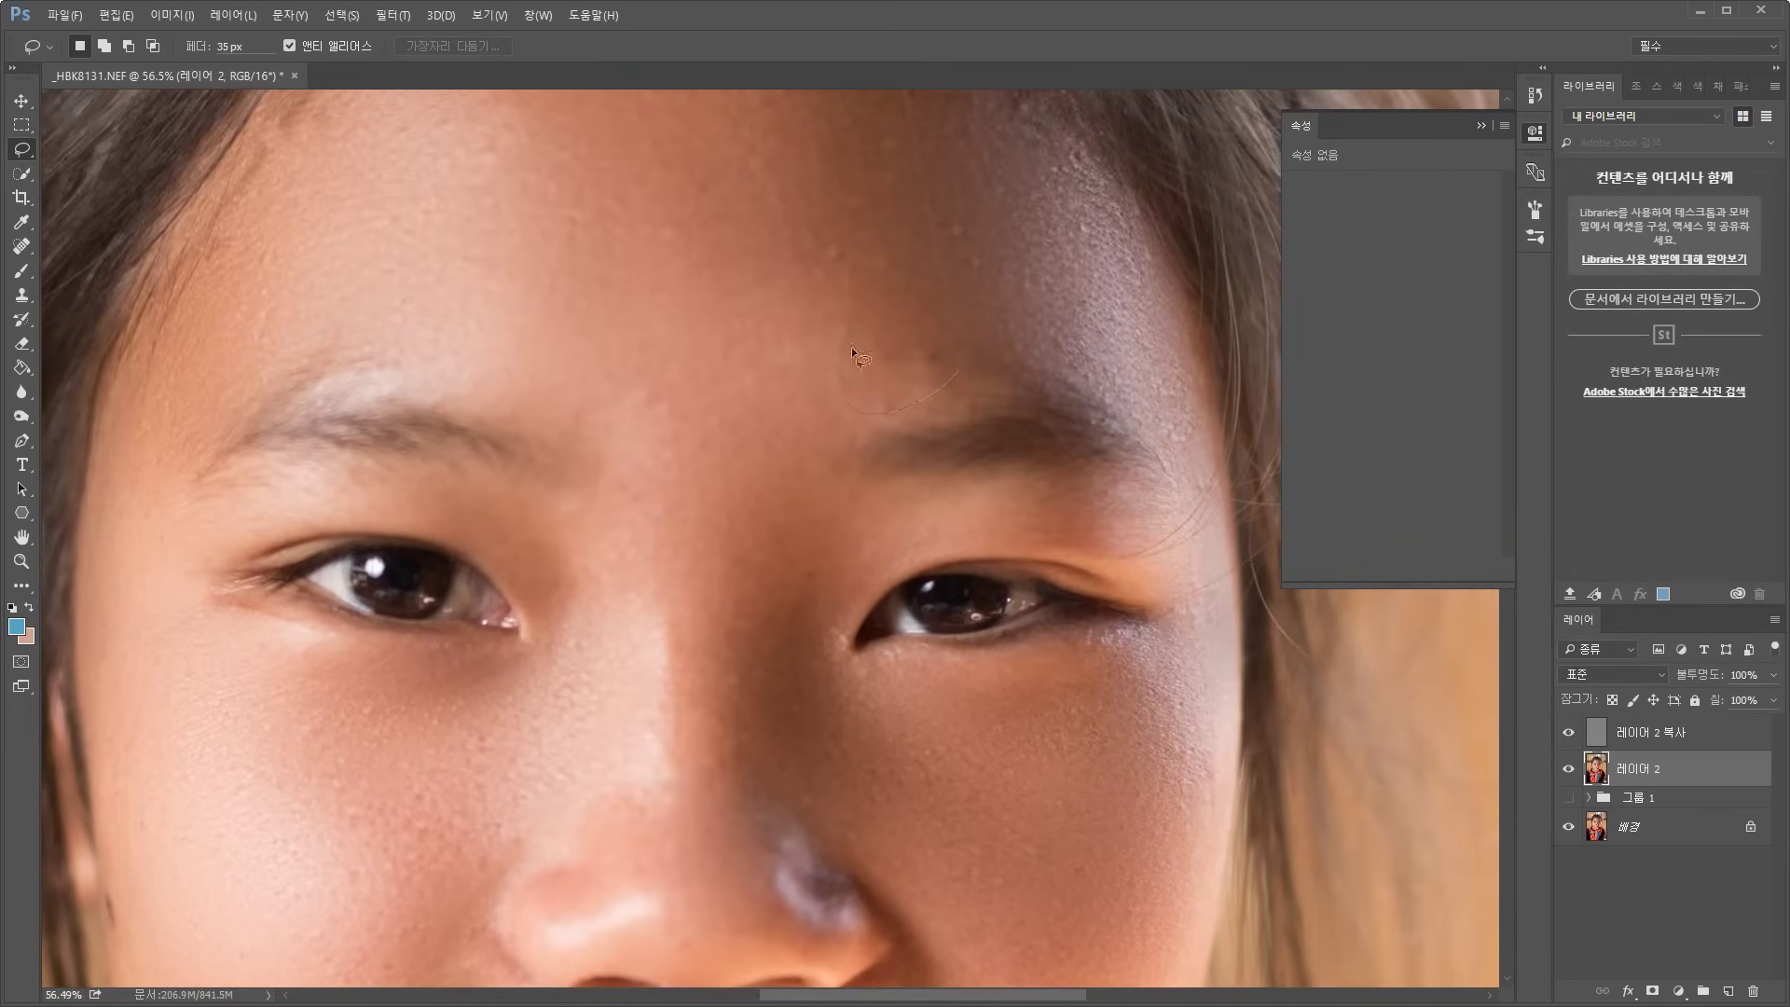
pyautogui.scroll(-2, 781, 404)
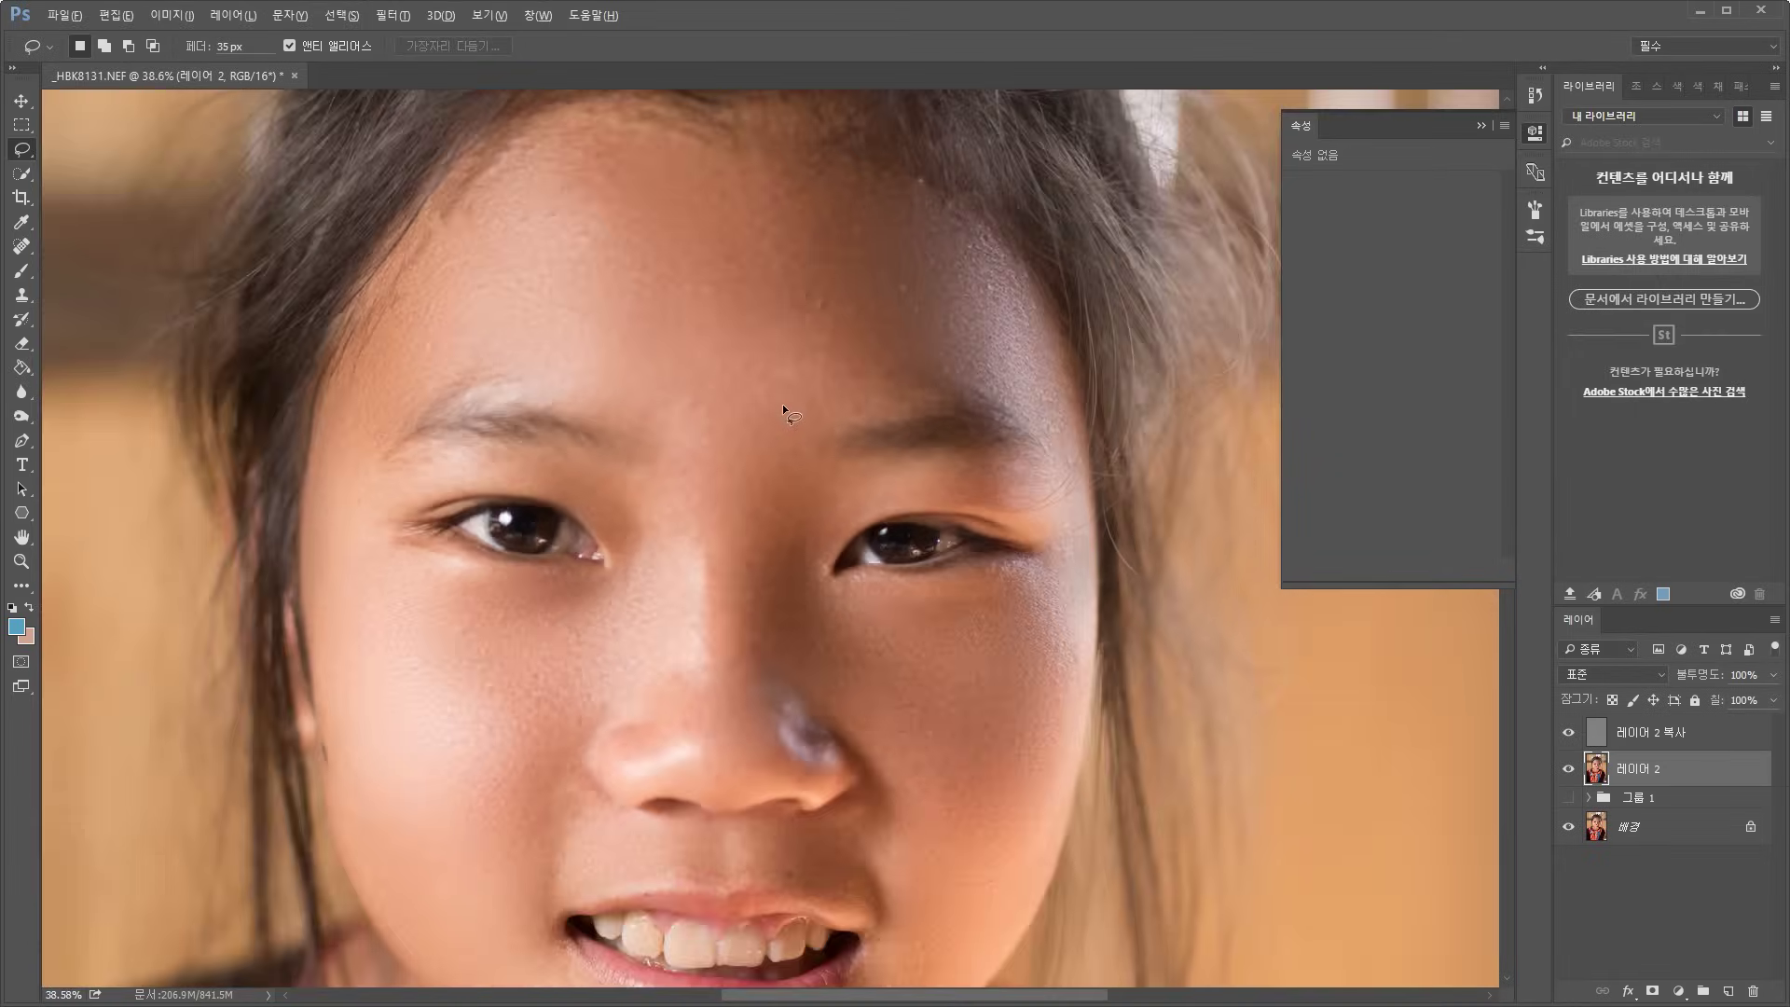
# Group the low-frequency layer and its high-frequency copy into one layer group
pyautogui.scroll(-6, 781, 405)
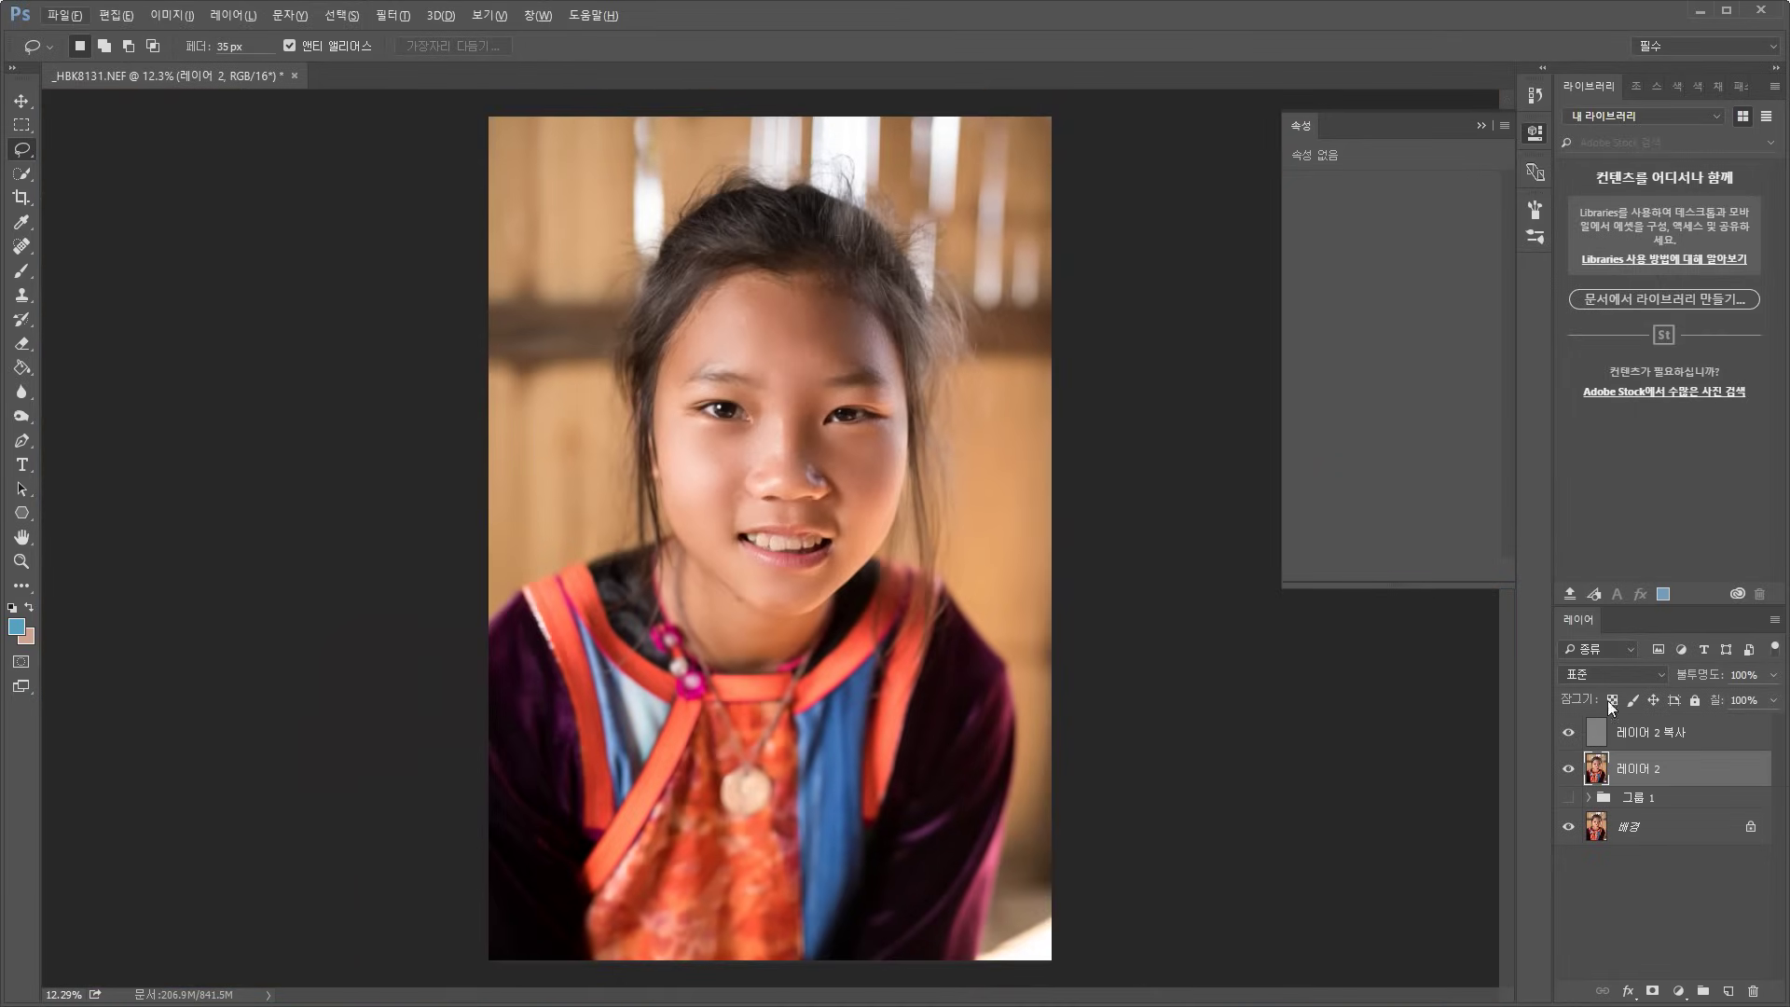
pyautogui.keyDown('shift'); pyautogui.click(1675, 733); pyautogui.keyUp('shift')
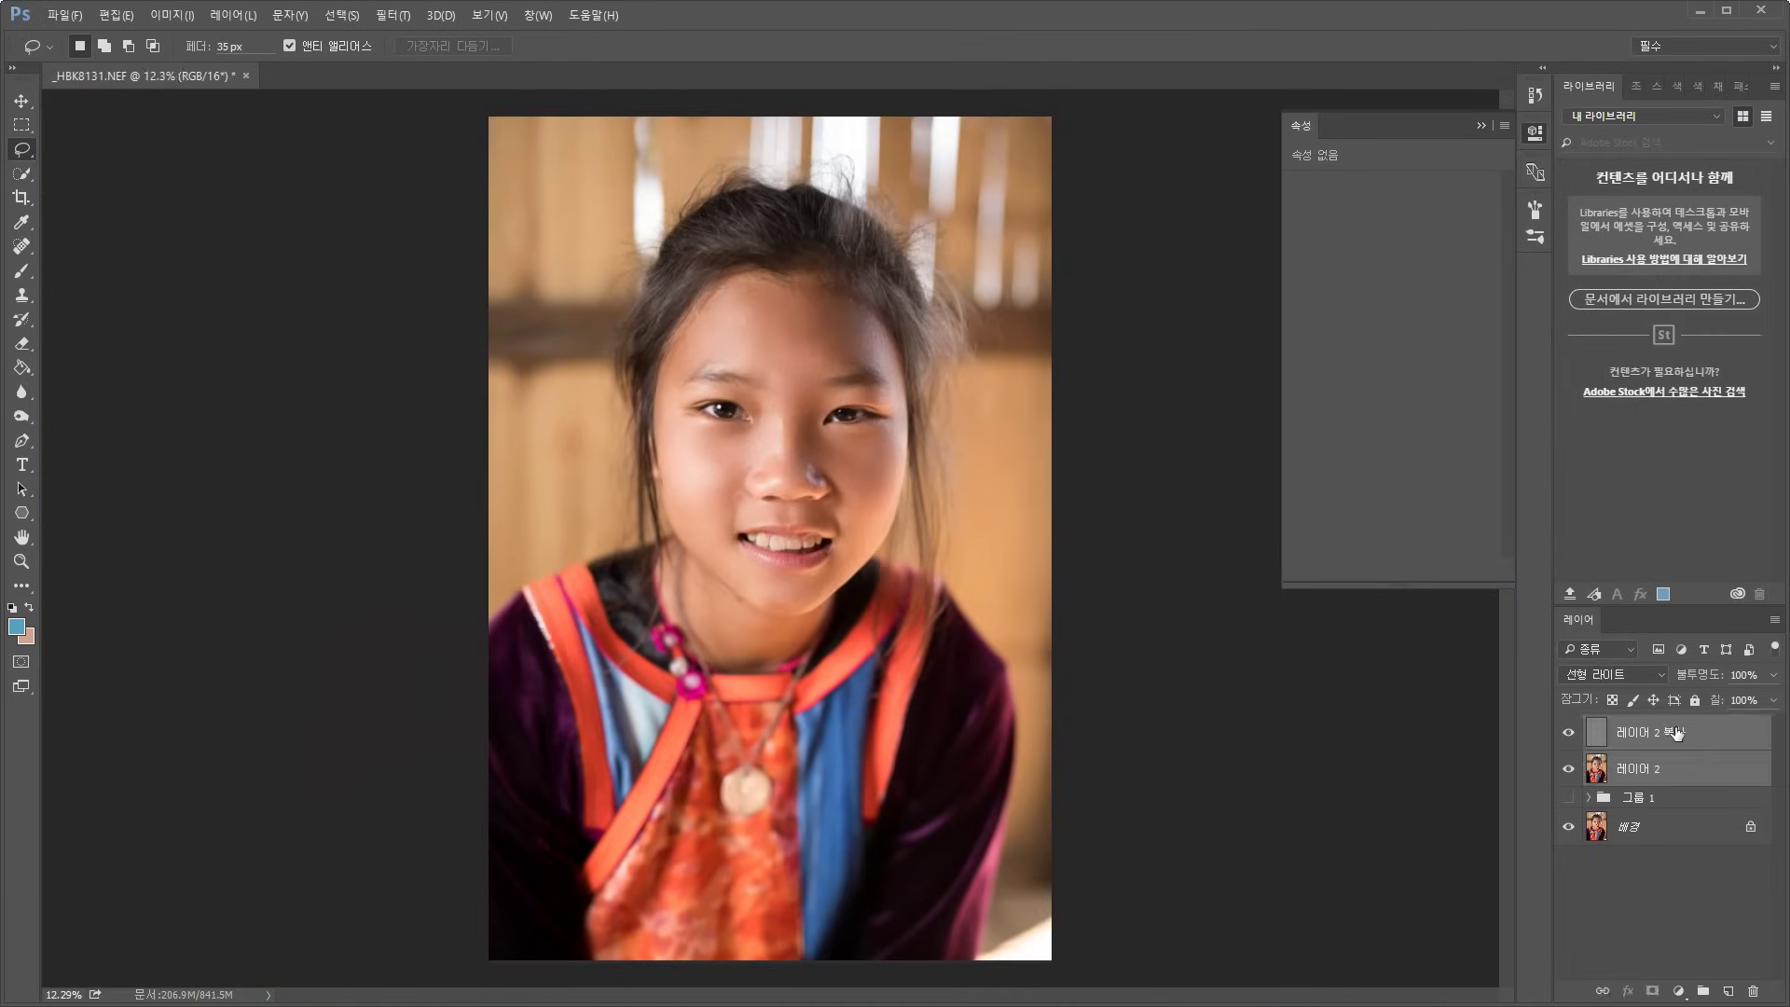
pyautogui.hotkey('ctrl', 'g')
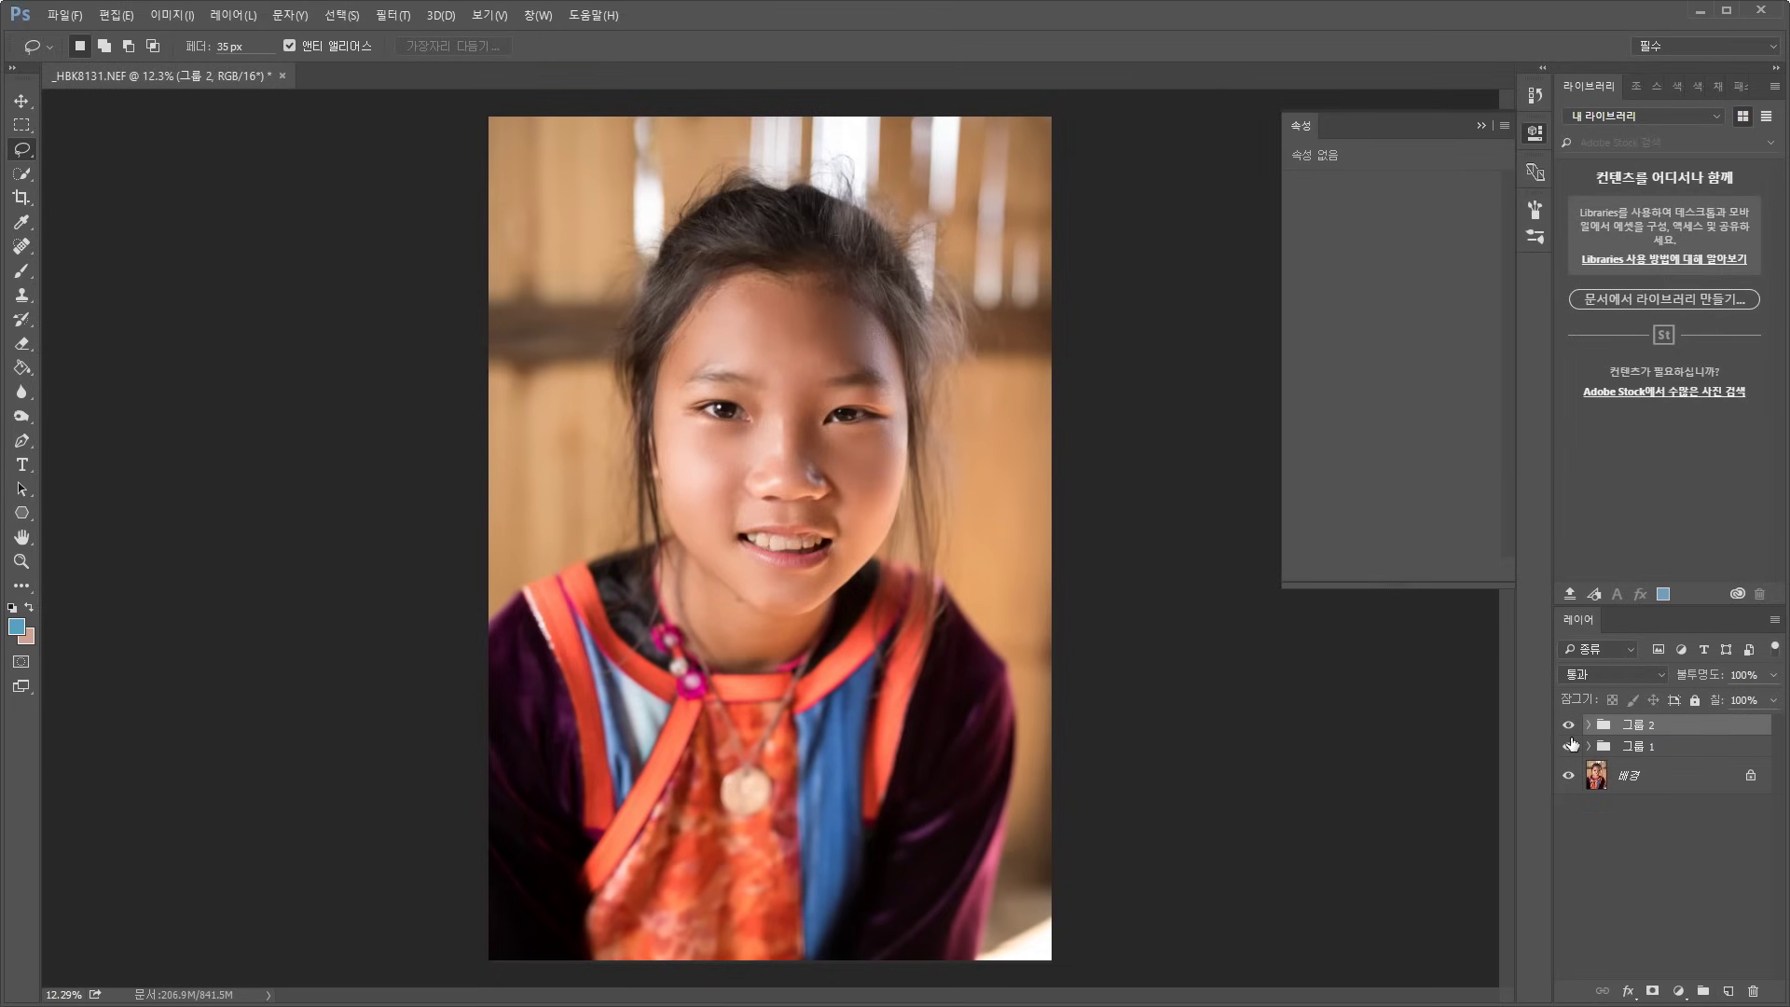
# Compare the portrait before and after the tone smoothing by switching the new group's visibility off and on
pyautogui.click(1573, 726)
pyautogui.click(1570, 725)
pyautogui.click(1570, 725)
pyautogui.click(1570, 726)
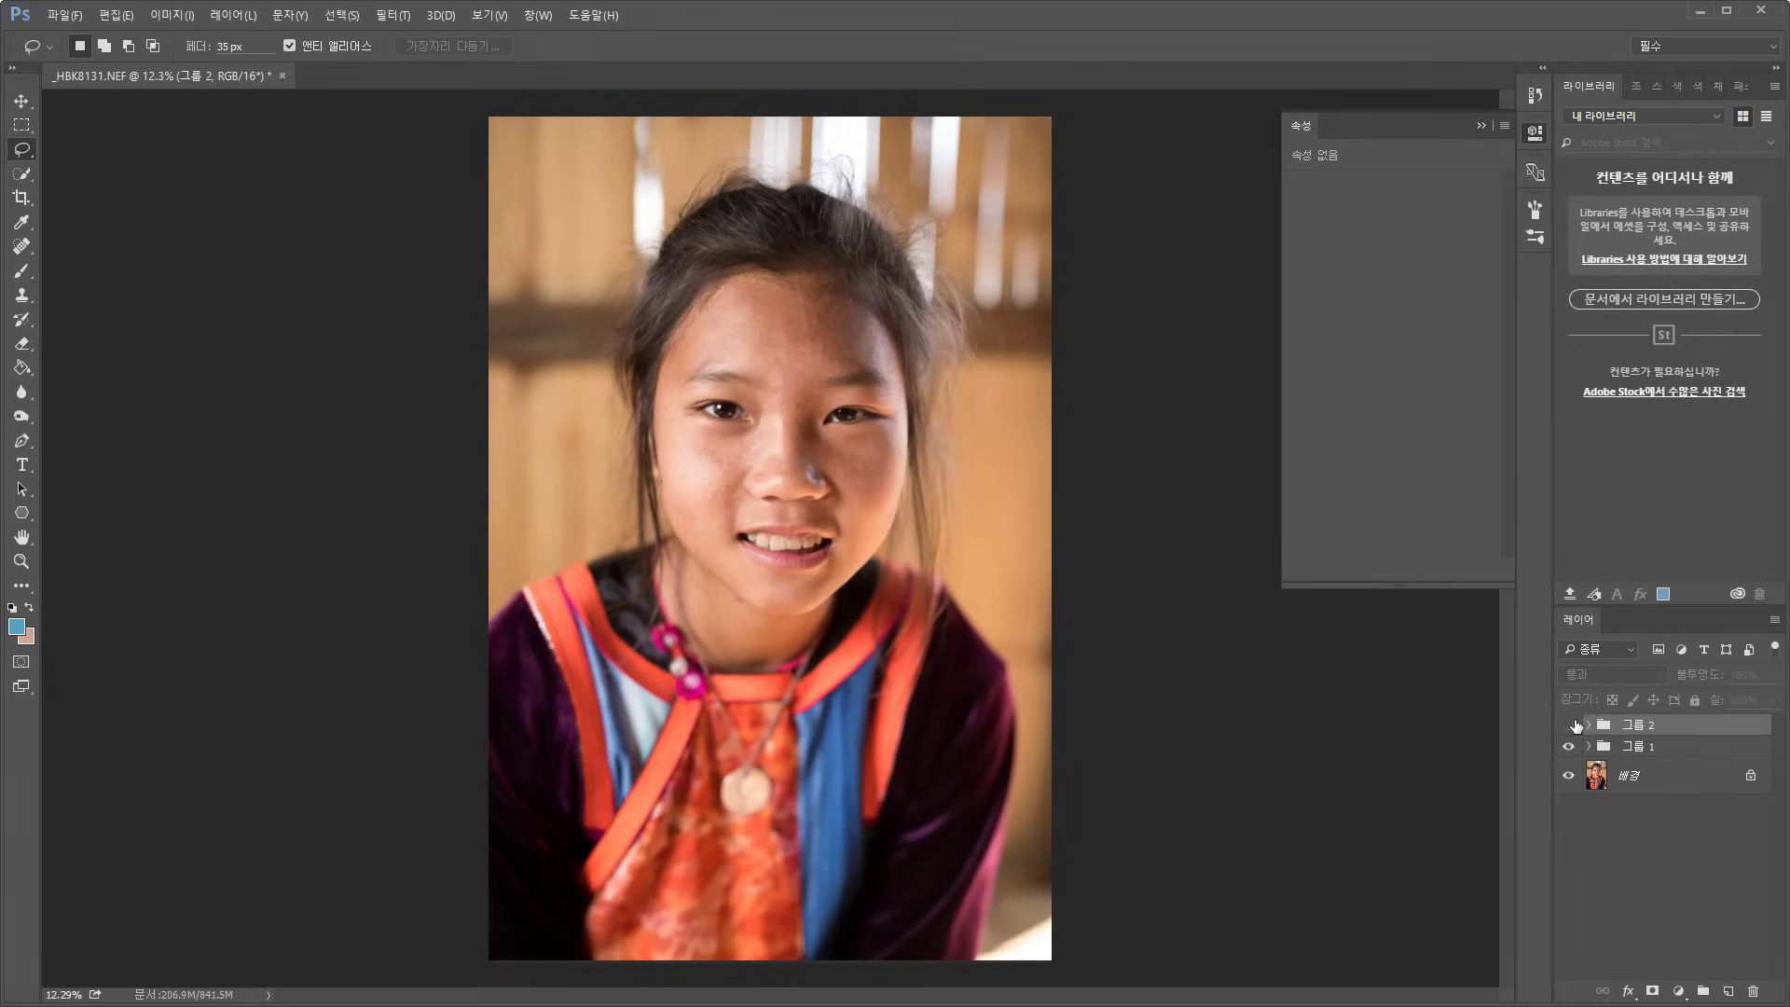
pyautogui.click(1570, 726)
pyautogui.click(1573, 725)
pyautogui.click(1573, 725)
pyautogui.click(1569, 728)
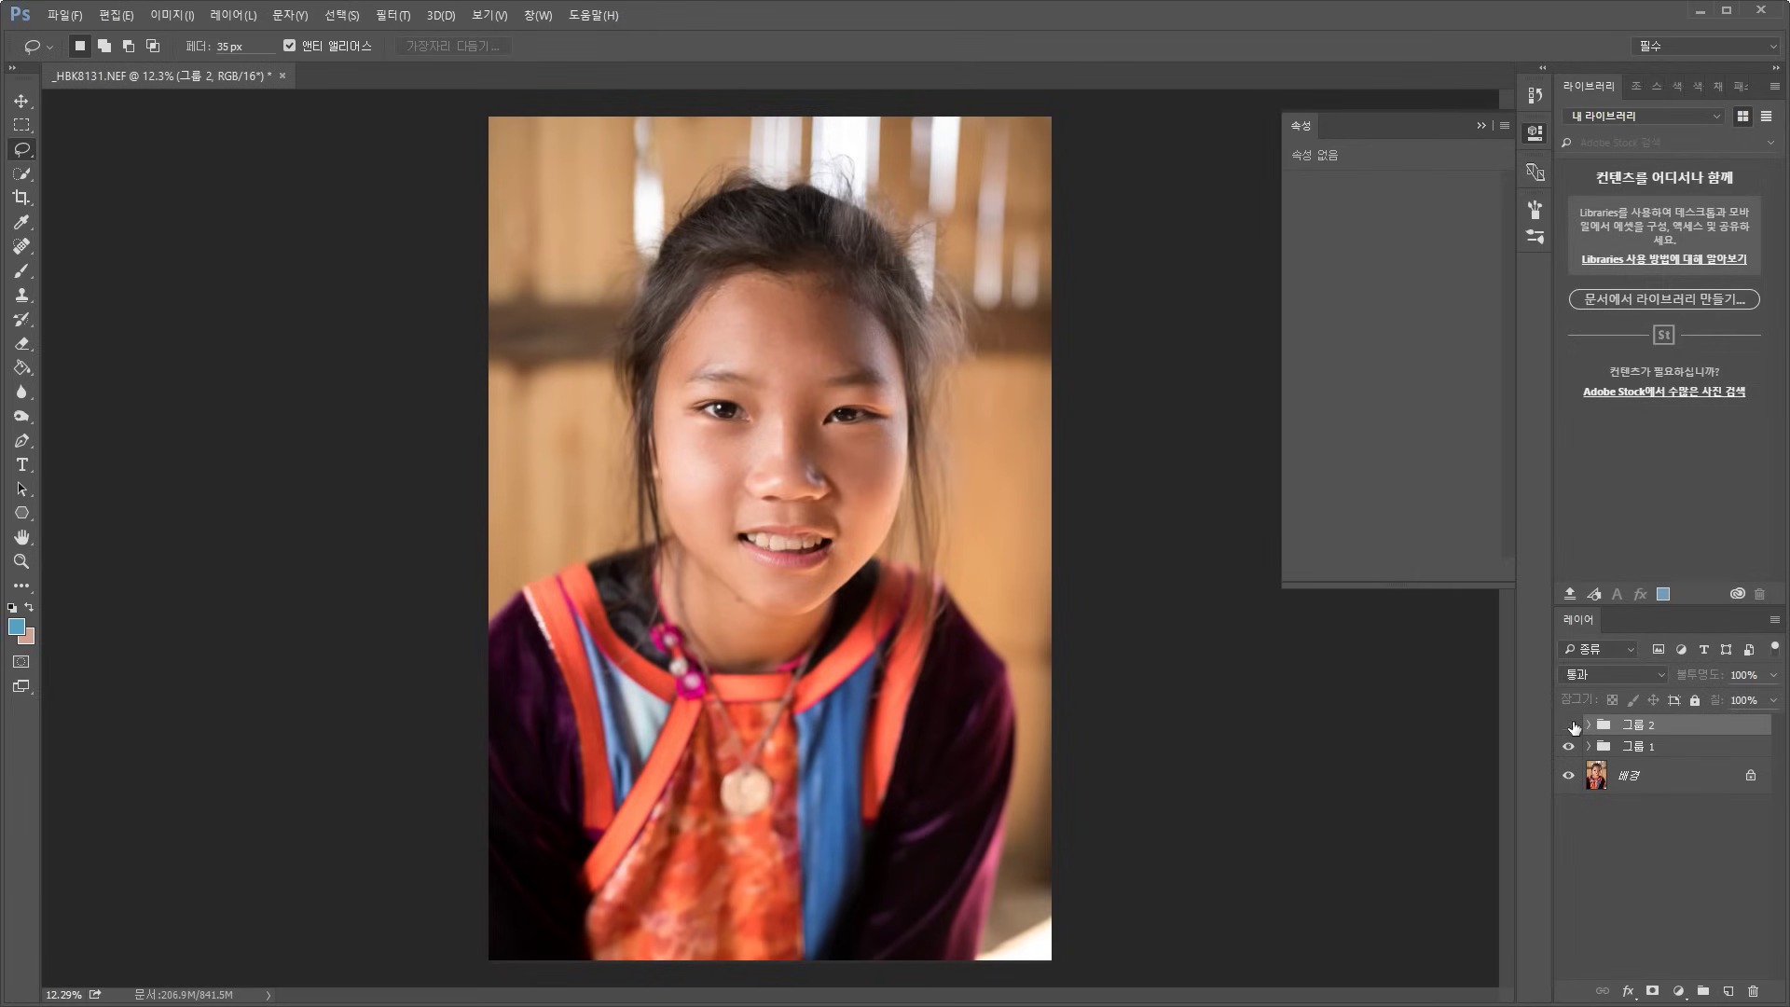
pyautogui.click(1569, 728)
pyautogui.click(1569, 728)
pyautogui.click(1569, 728)
pyautogui.click(1569, 728)
pyautogui.click(1569, 728)
pyautogui.click(1569, 729)
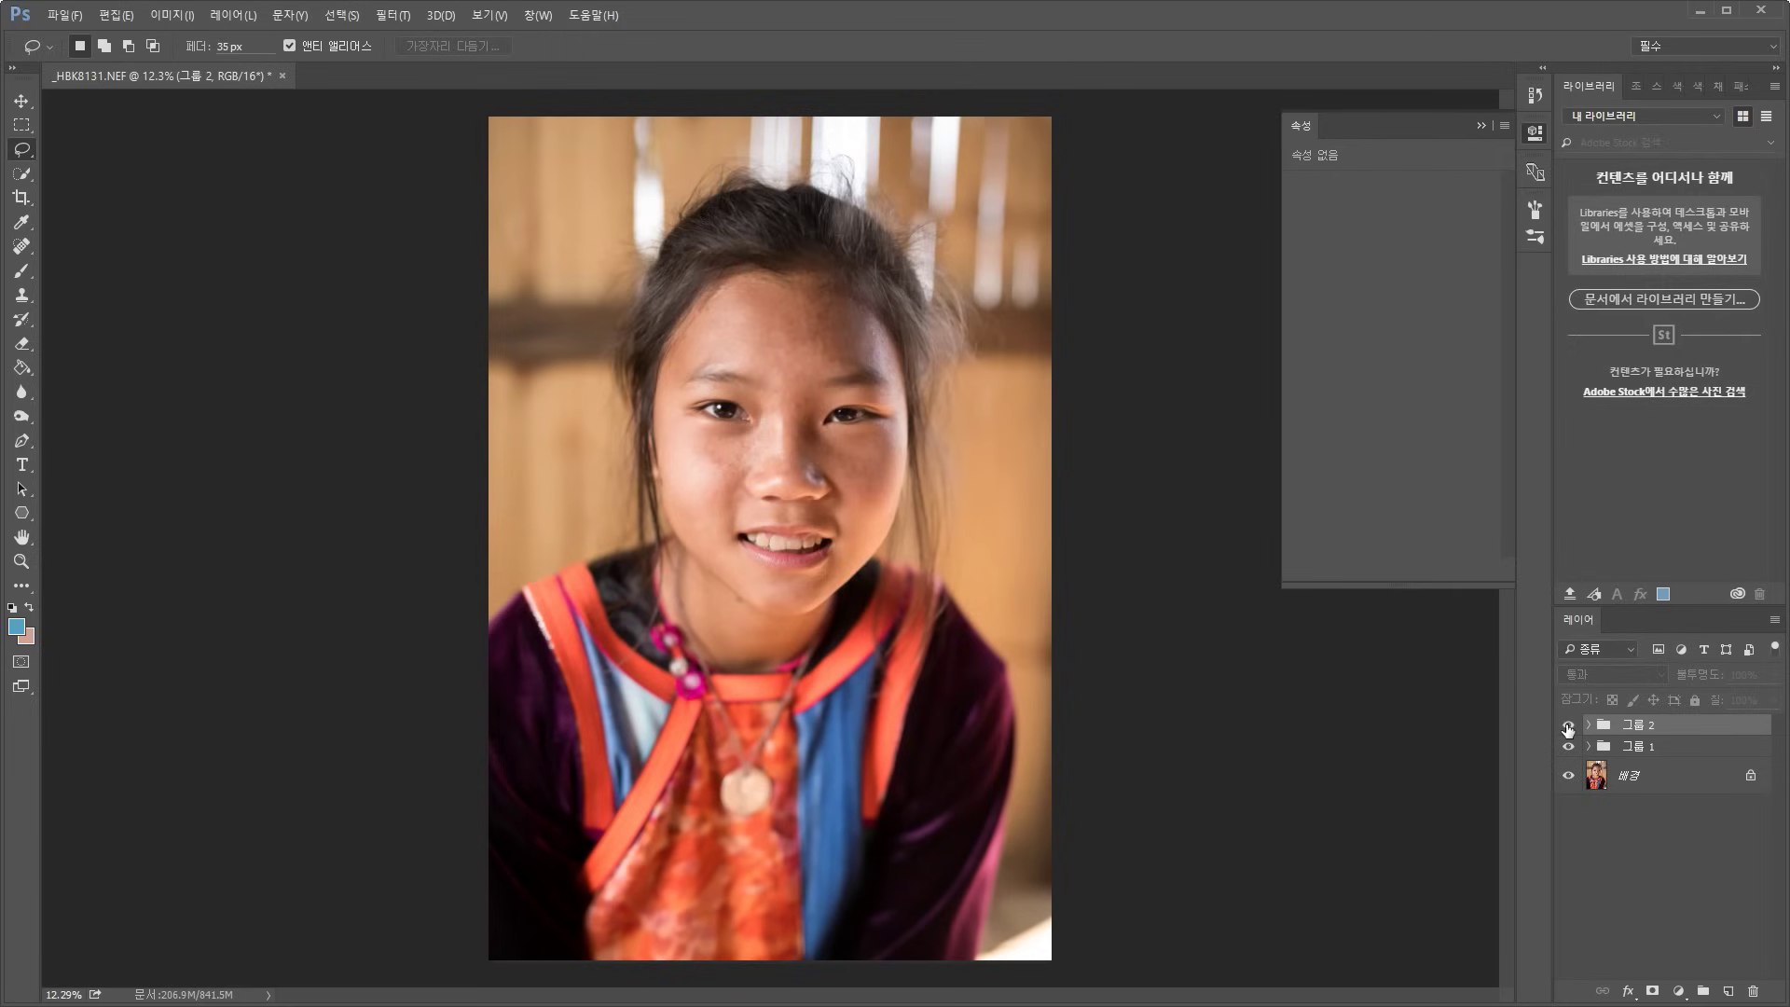
pyautogui.click(1569, 728)
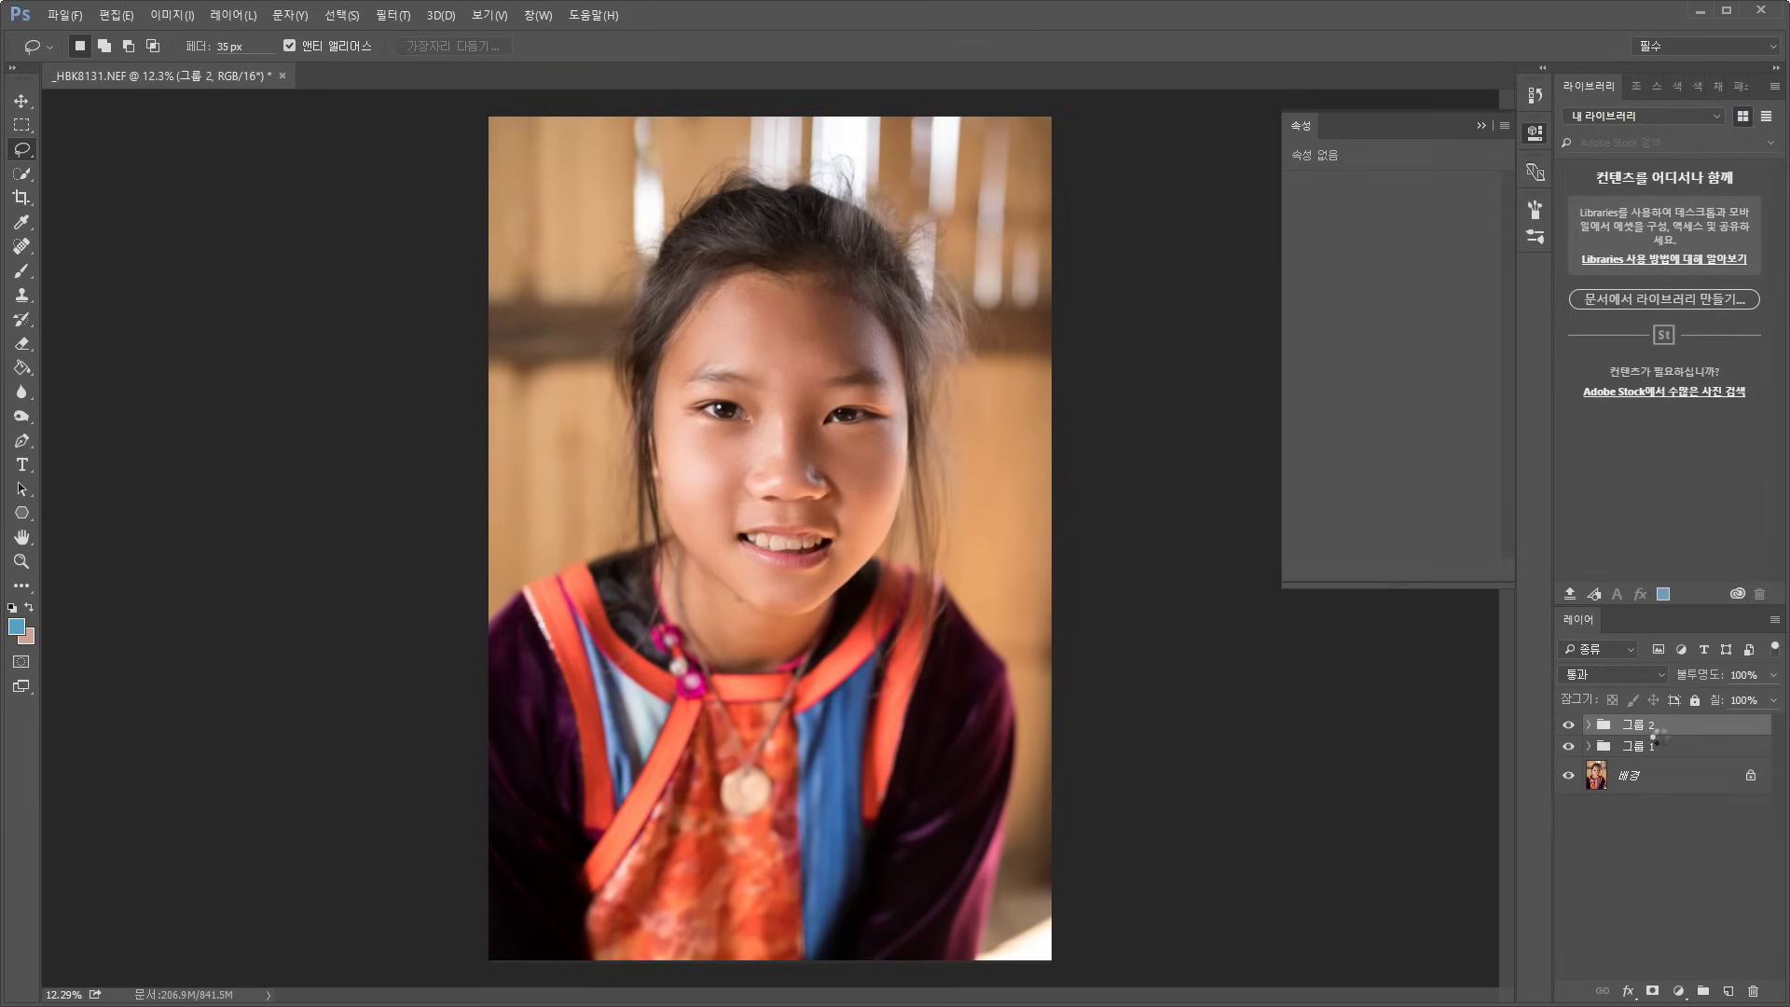
# Stamp all visible layers into a new merged layer on top and check it by switching its visibility
pyautogui.hotkey('ctrl', 'alt', 'shift', 'e')
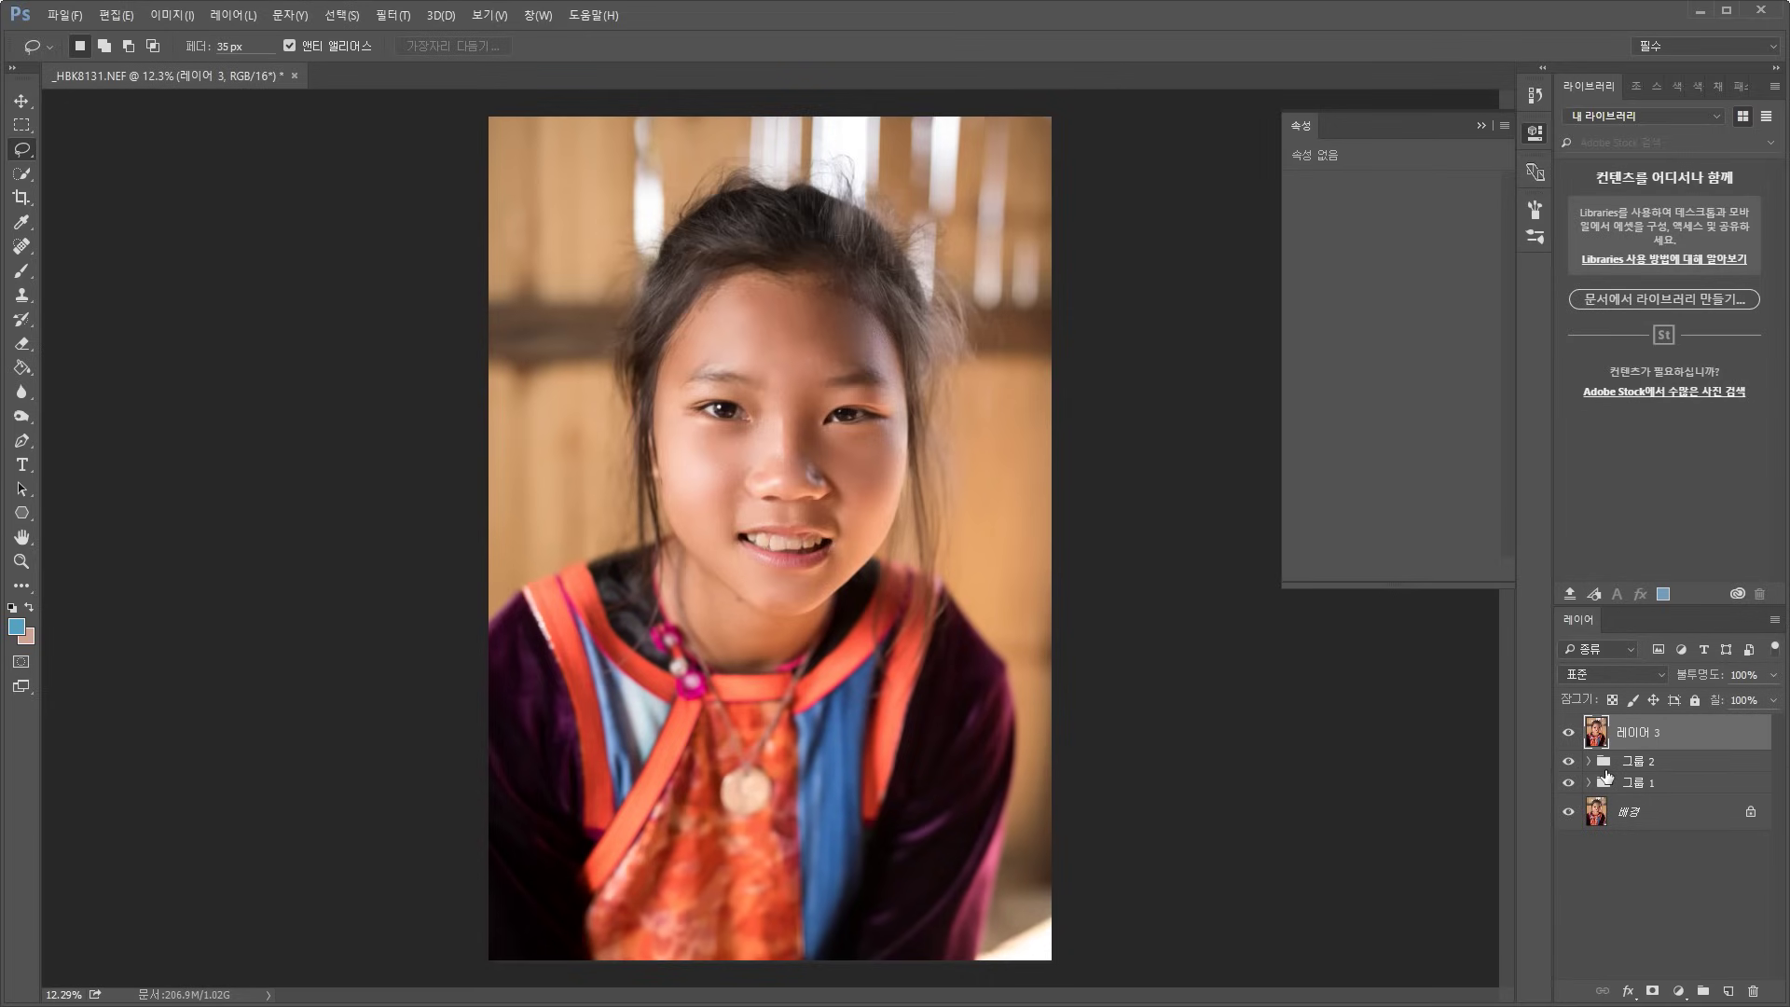
pyautogui.click(1569, 733)
pyautogui.click(1569, 733)
pyautogui.click(1569, 734)
pyautogui.click(1569, 733)
pyautogui.scroll(5, 843, 423)
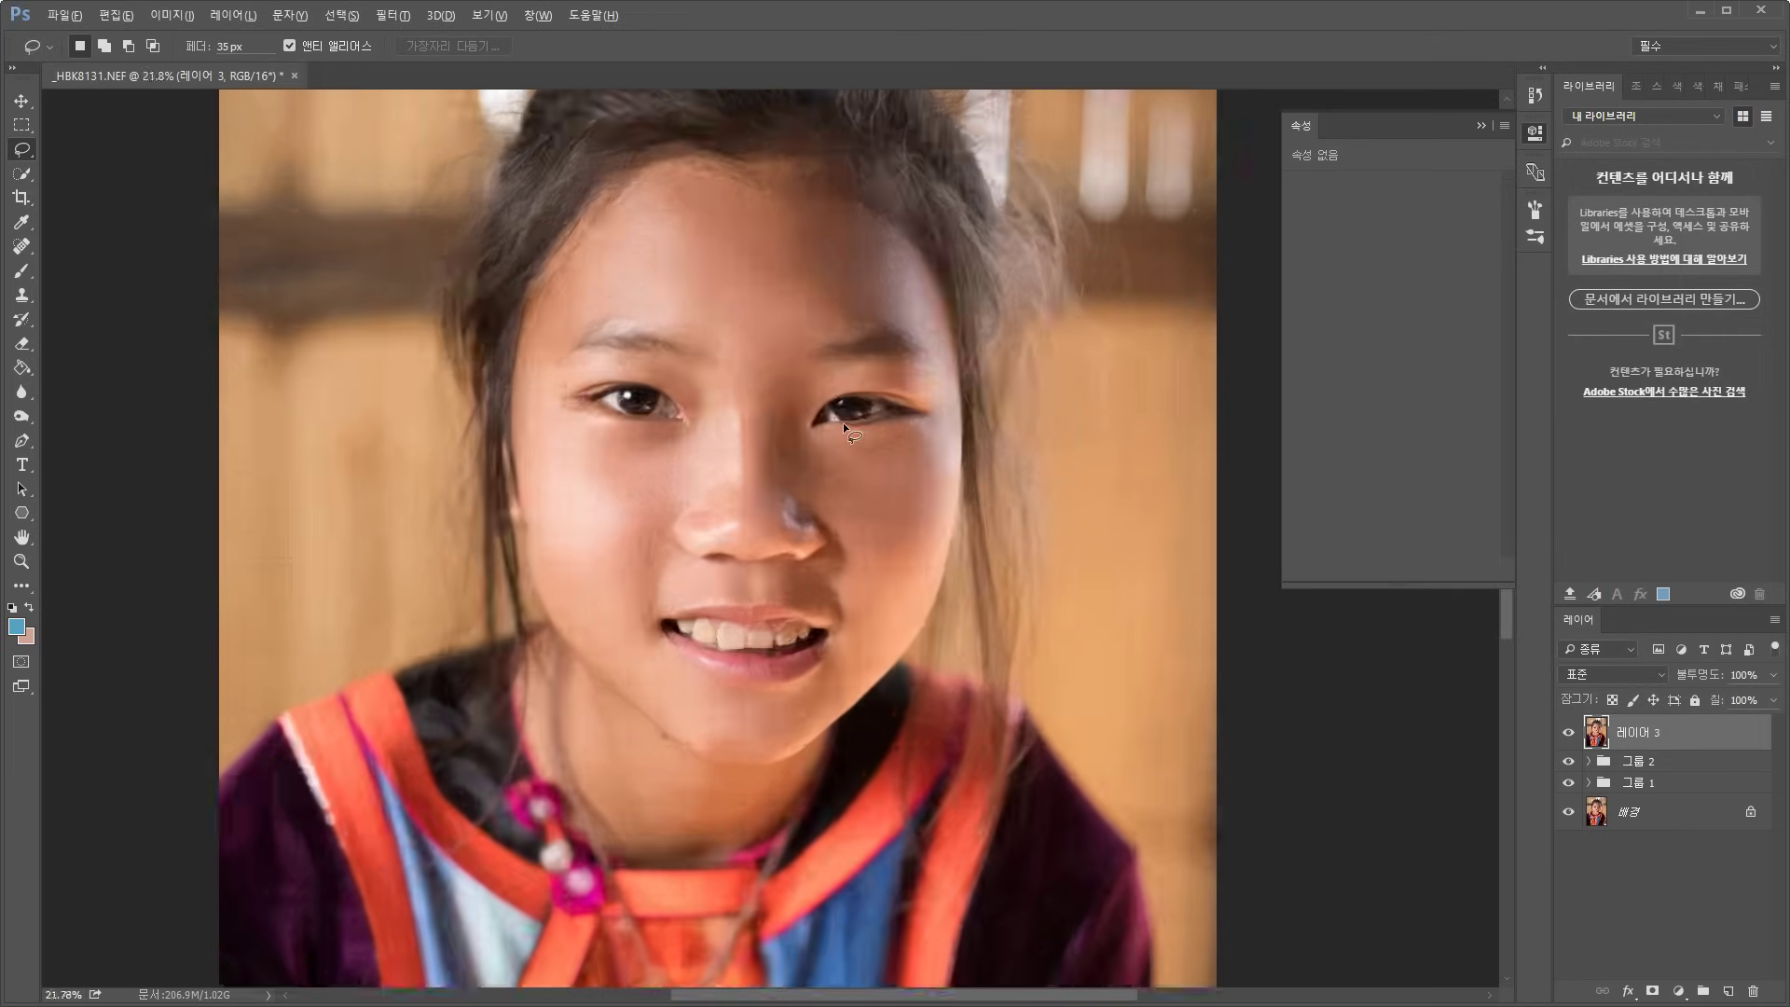
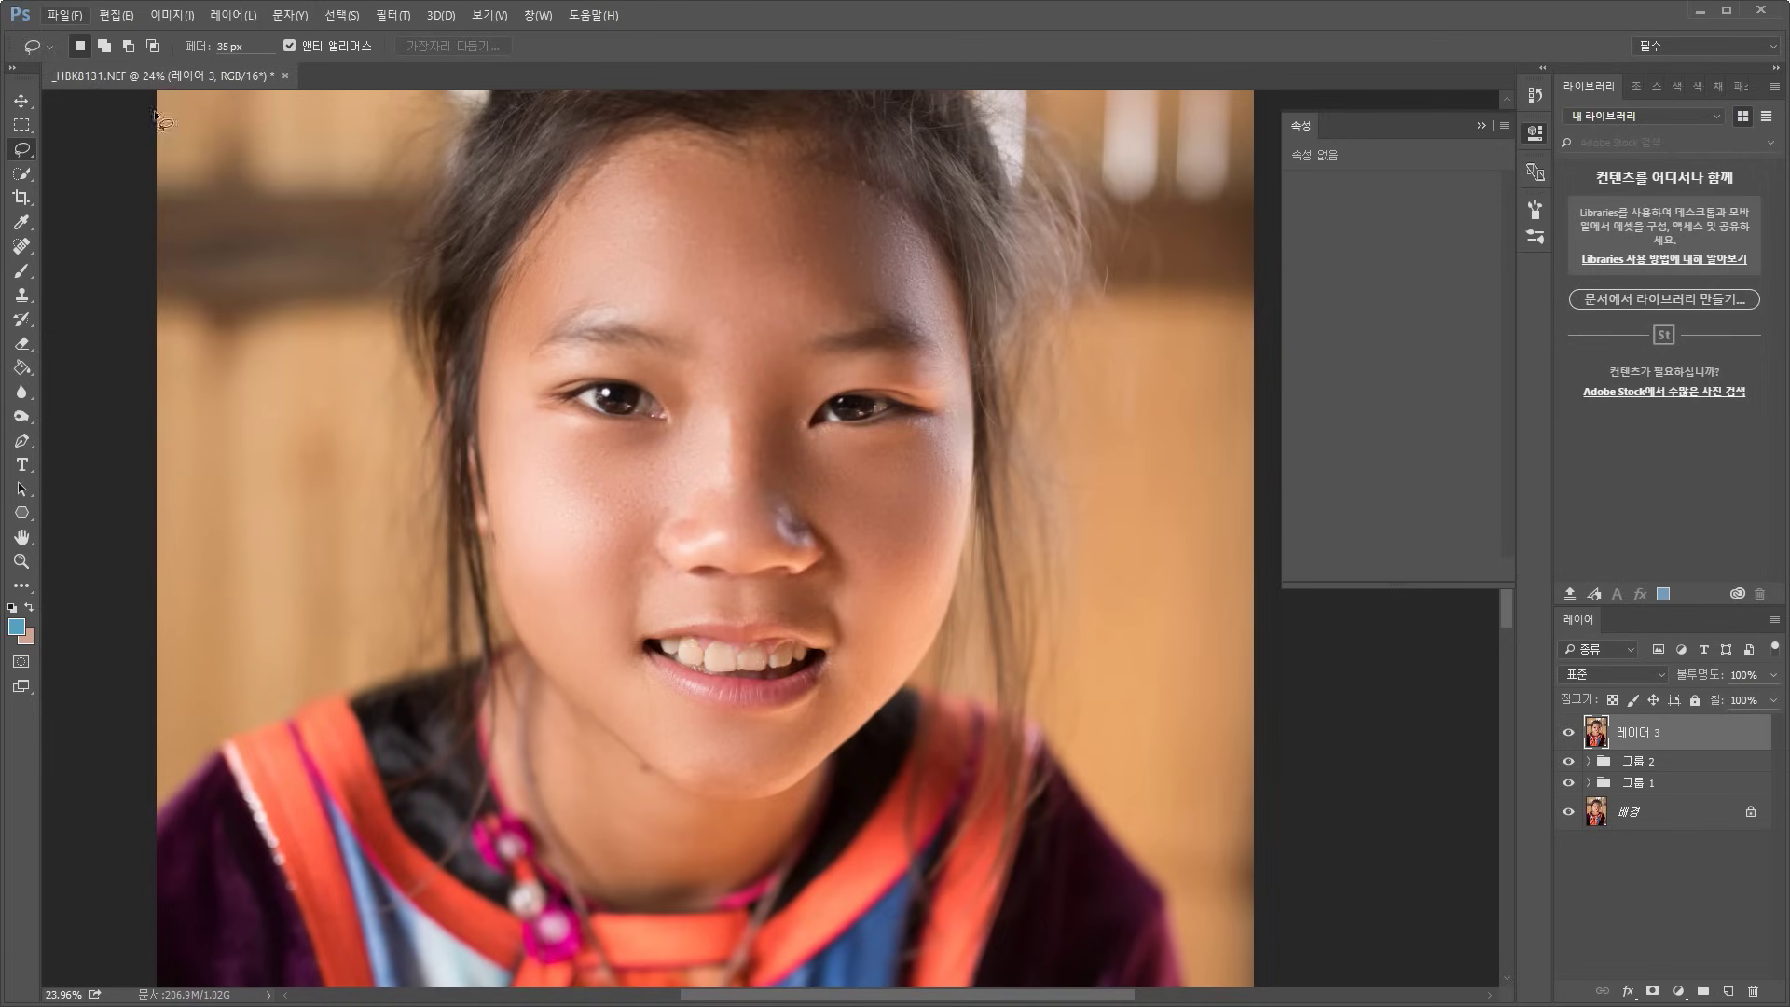
# Set the Lasso feather to 10 px, select the image-left eye with its surrounding skin, and copy it to a new layer
pyautogui.doubleClick(232, 44)
pyautogui.write('10')
pyautogui.moveTo(612, 438); pyautogui.dragTo(624, 439)
pyautogui.press('Return')
pyautogui.moveTo(539, 444); pyautogui.dragTo(546, 445)
pyautogui.hotkey('ctrl', 'j')
# Hide all layers beneath the eye copy to view it alone, and show only the merged layer again
pyautogui.press('v')
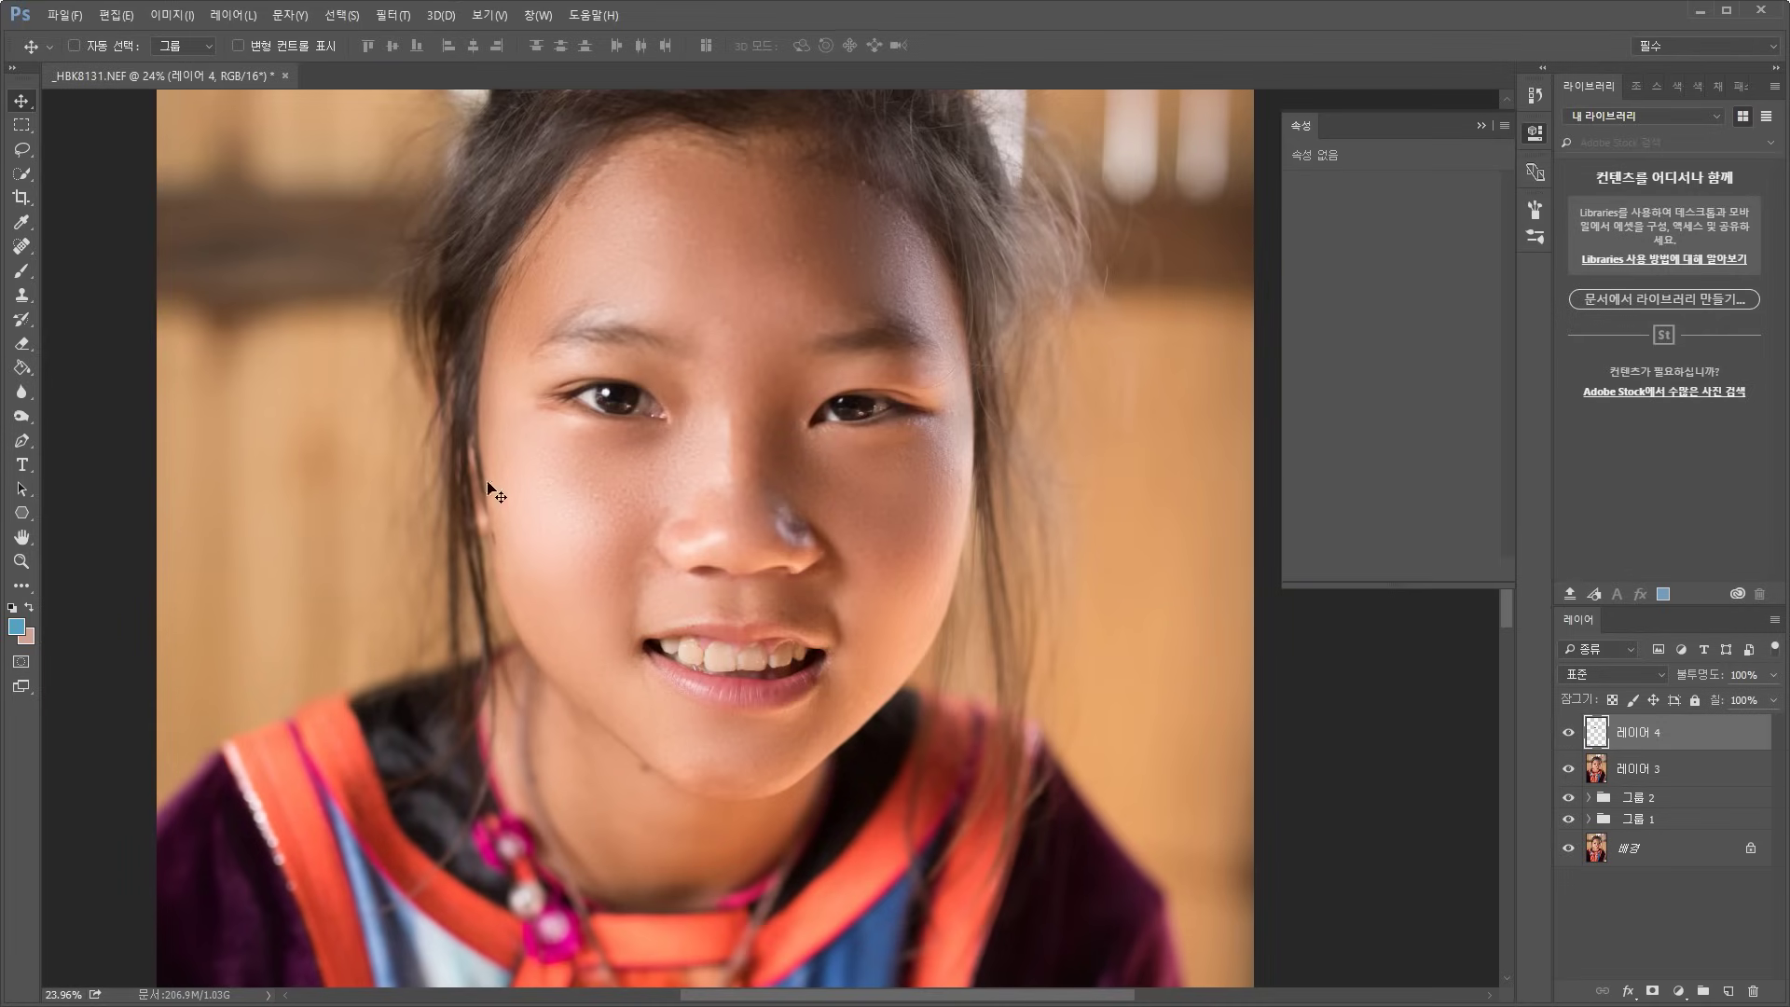
pyautogui.click(1570, 850)
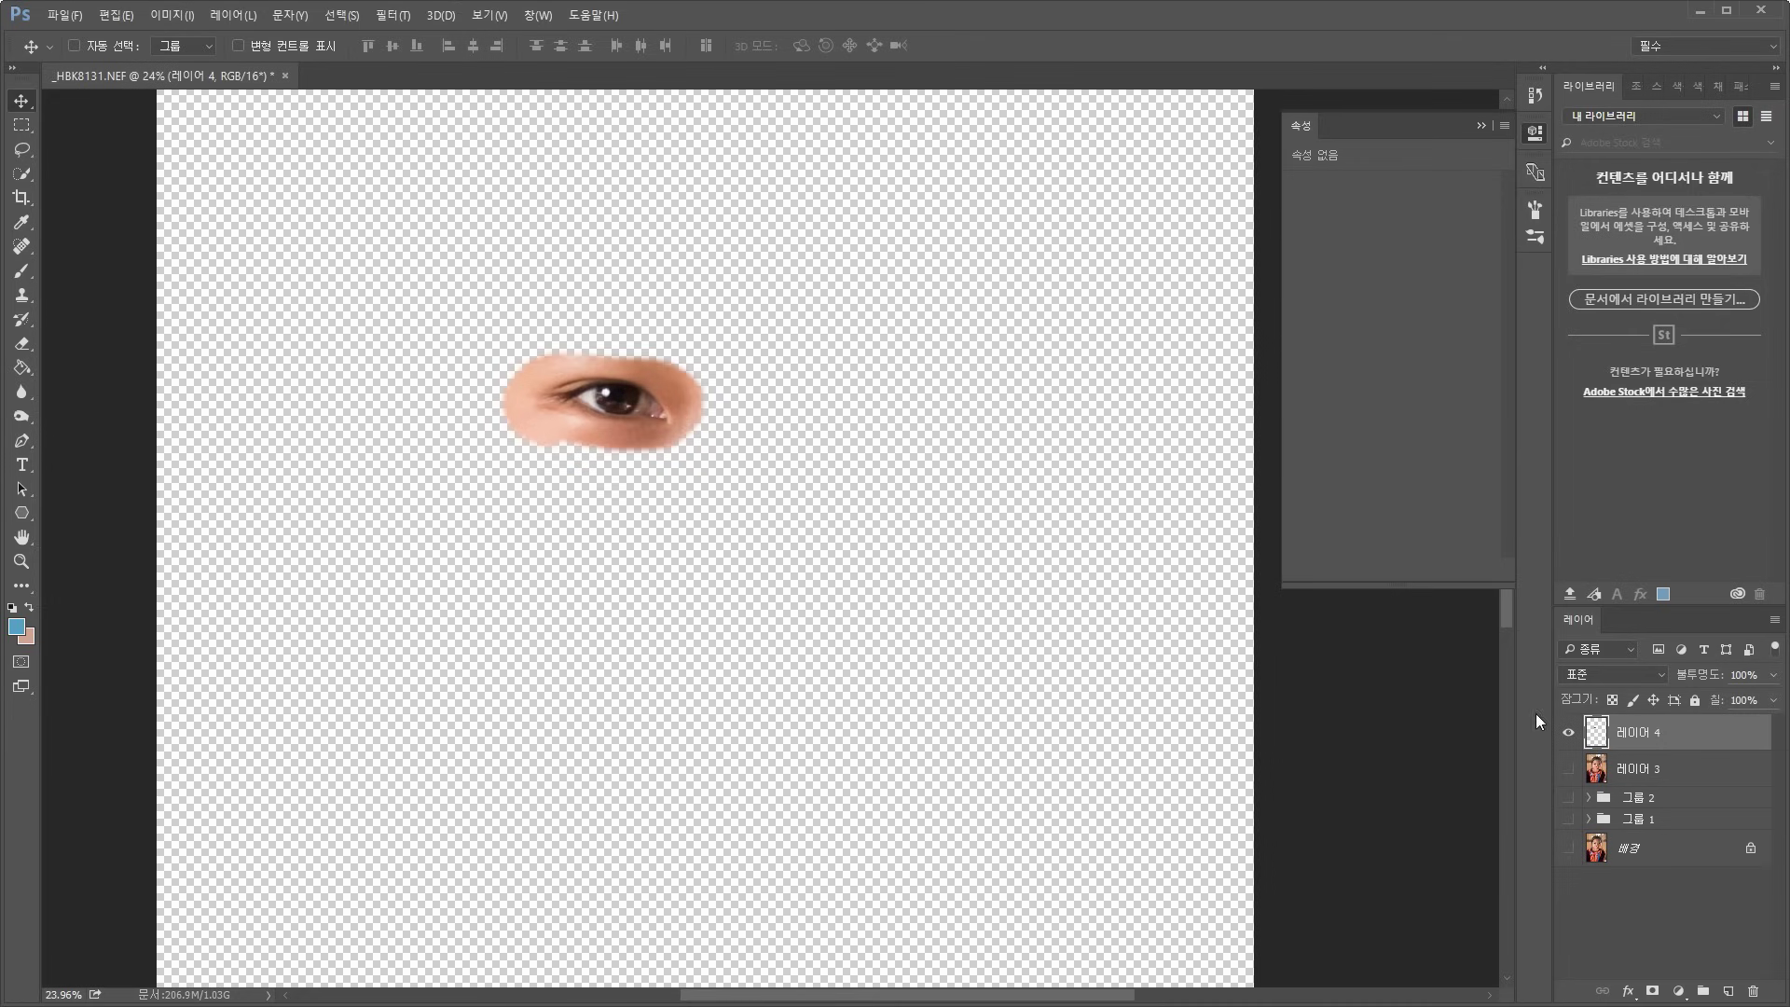
pyautogui.click(1568, 768)
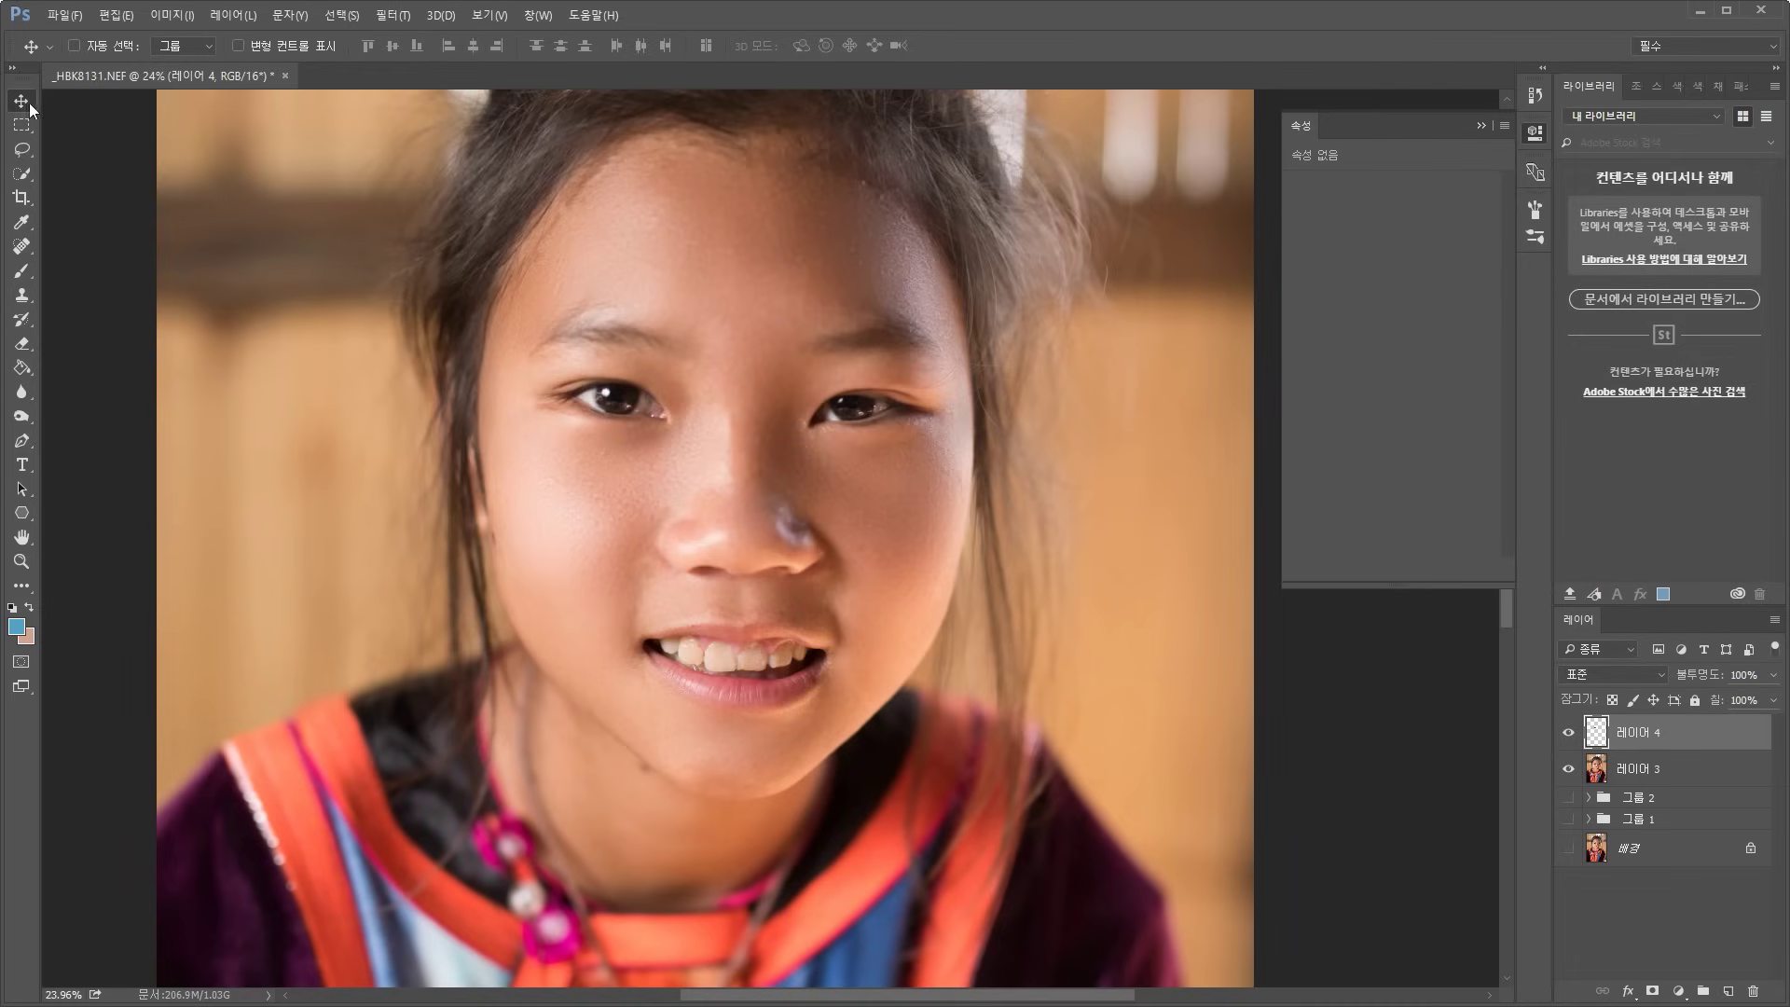
# Move the eye copy onto the image-right eye, flip it horizontally and realign it there
pyautogui.moveTo(630, 417); pyautogui.dragTo(884, 410)
pyautogui.click(115, 15)
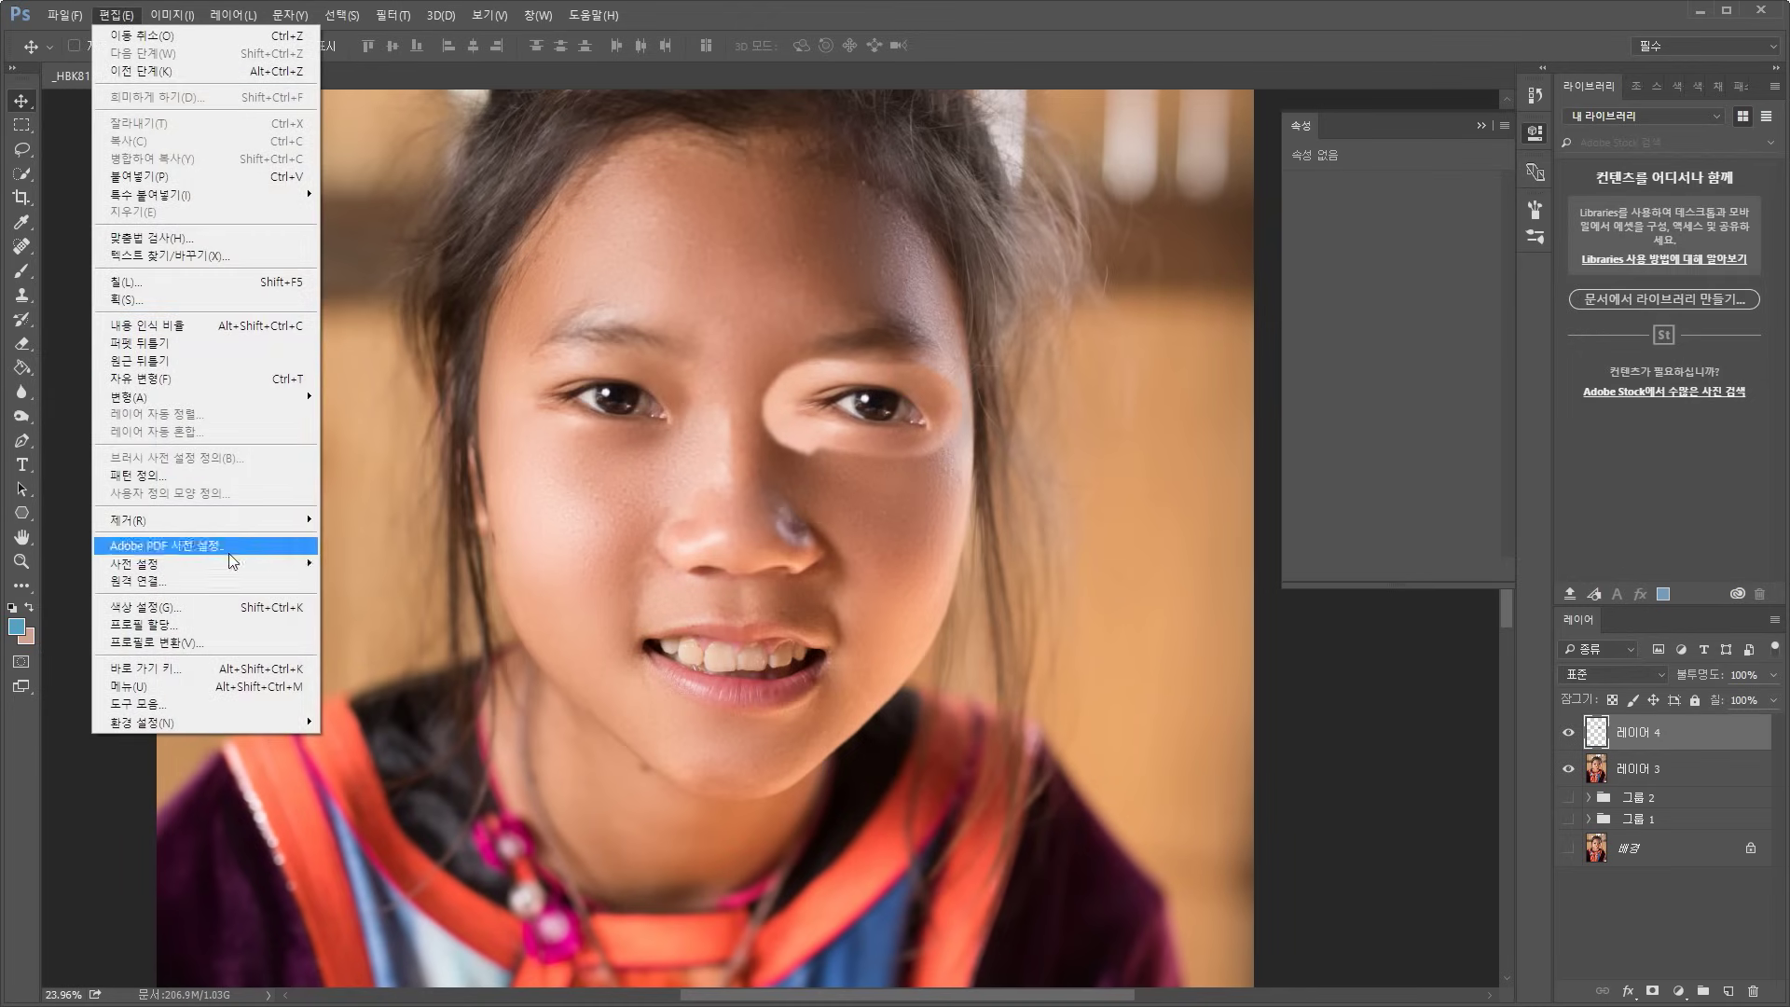
pyautogui.moveTo(229, 567)
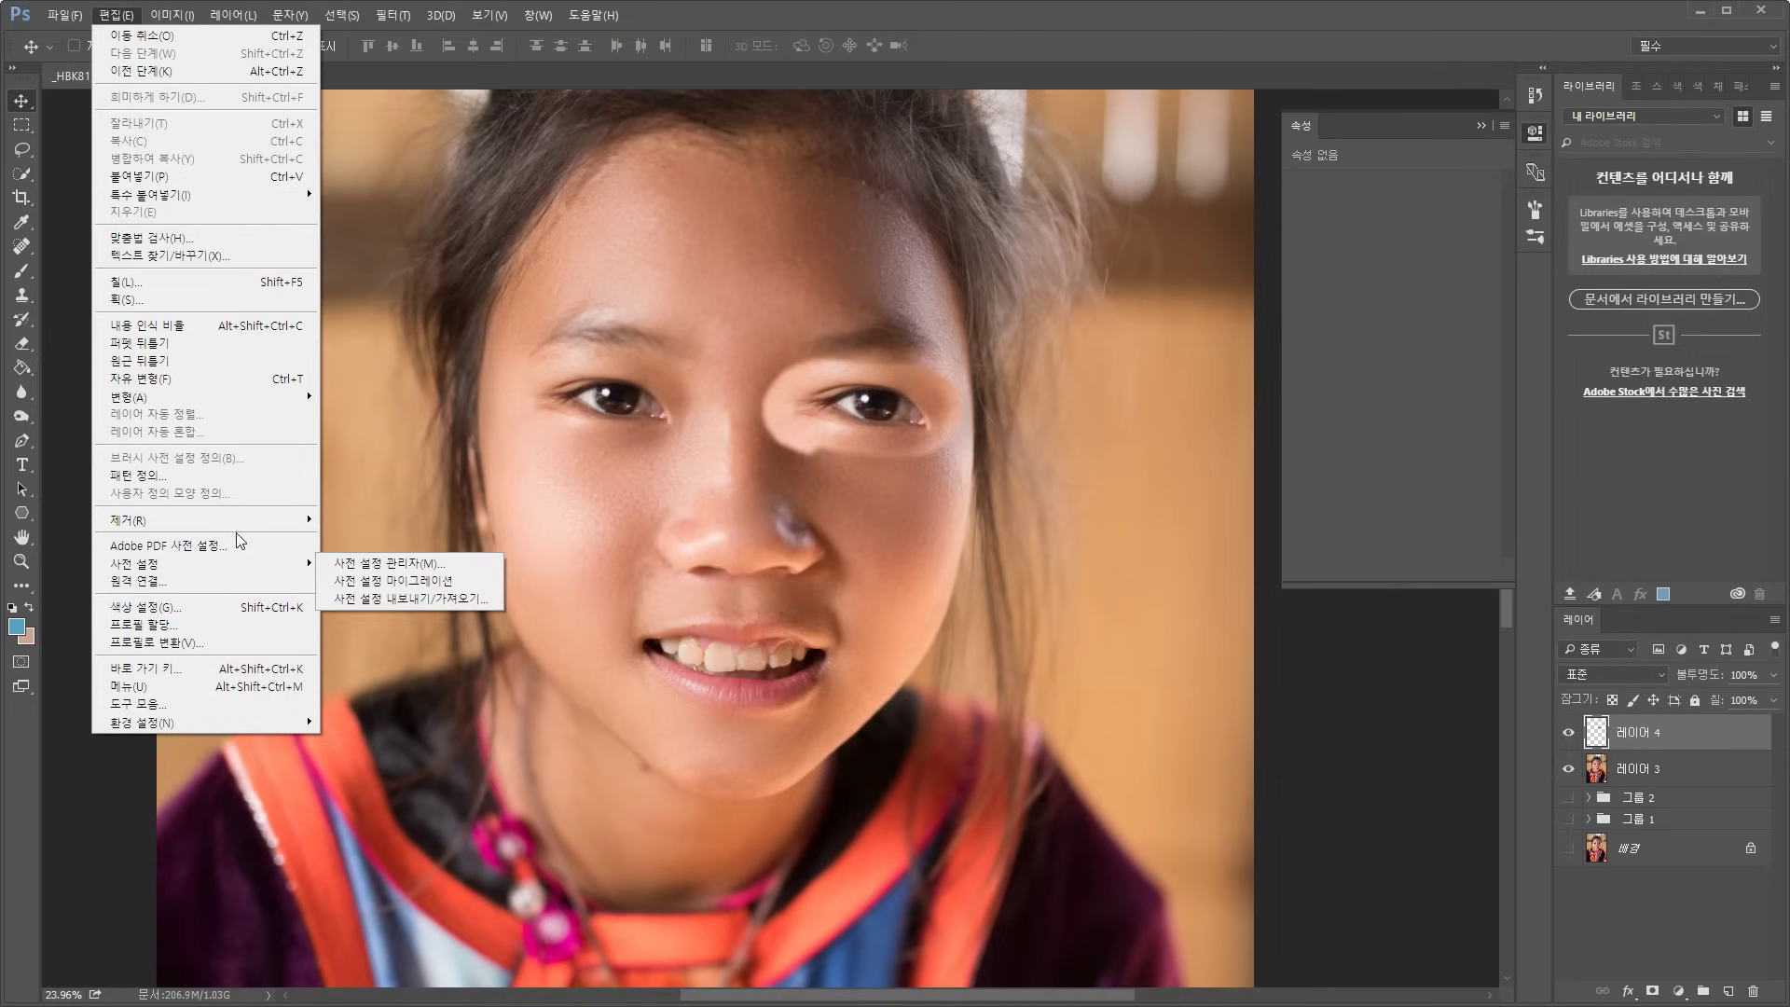
pyautogui.moveTo(159, 22)
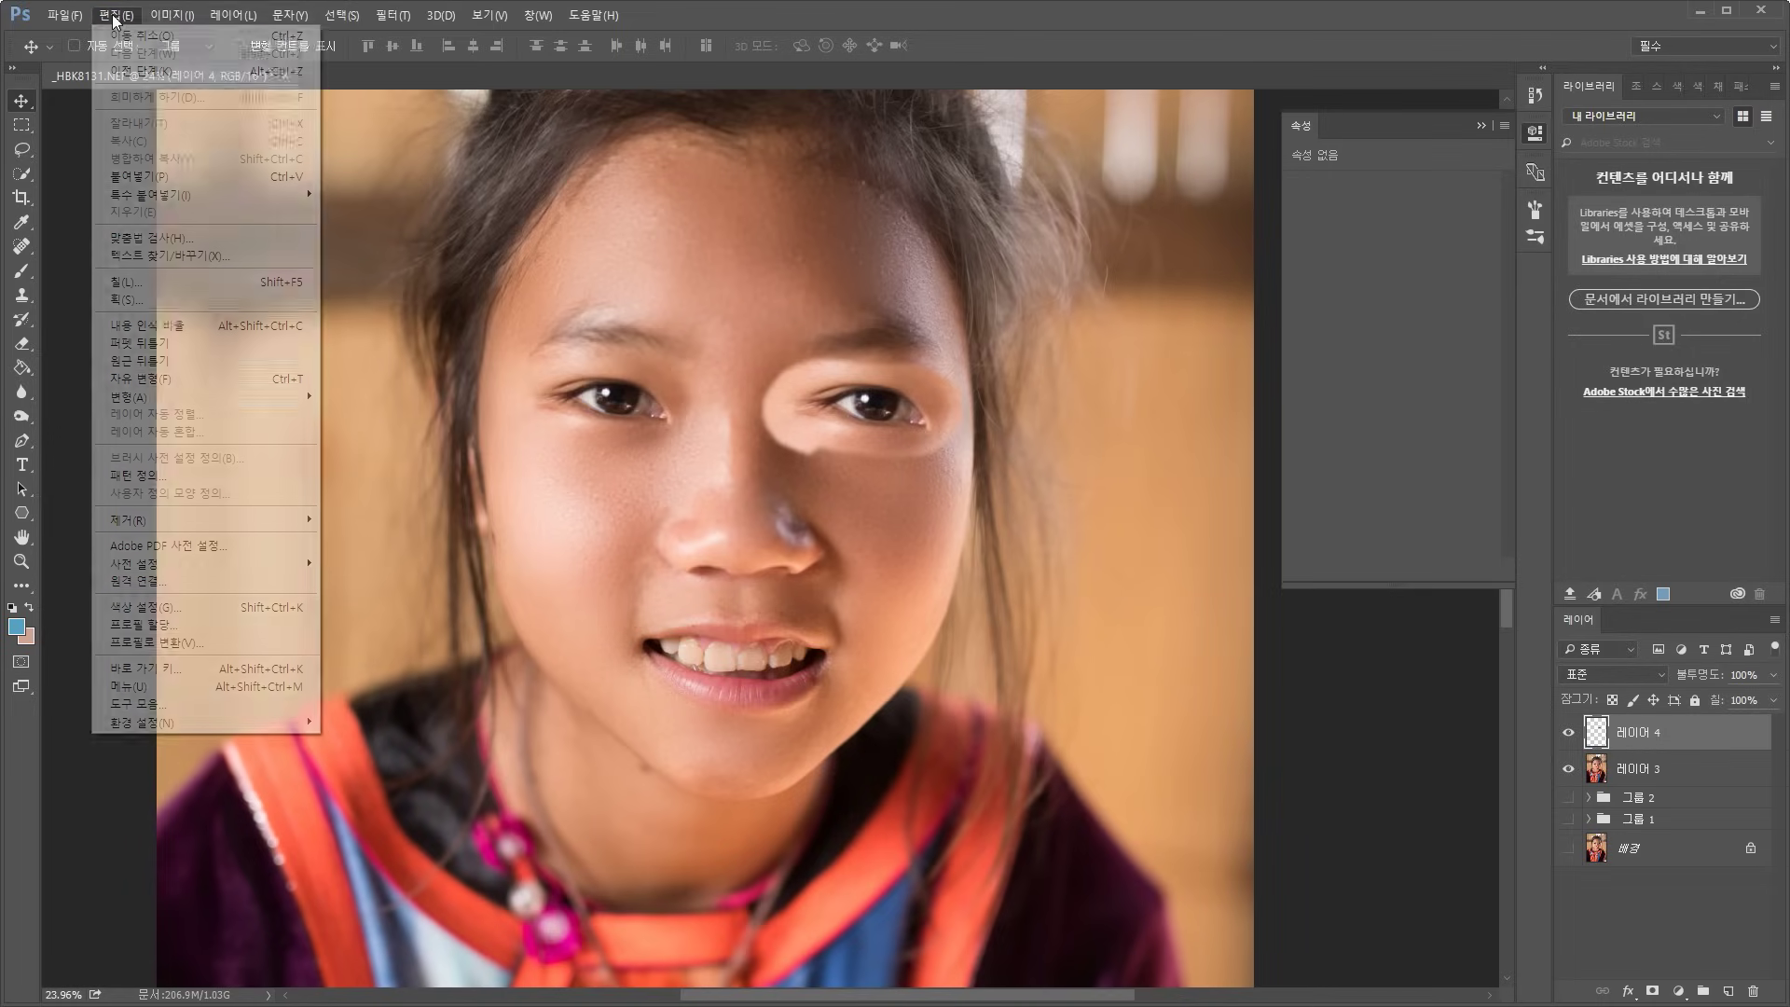
pyautogui.moveTo(184, 408)
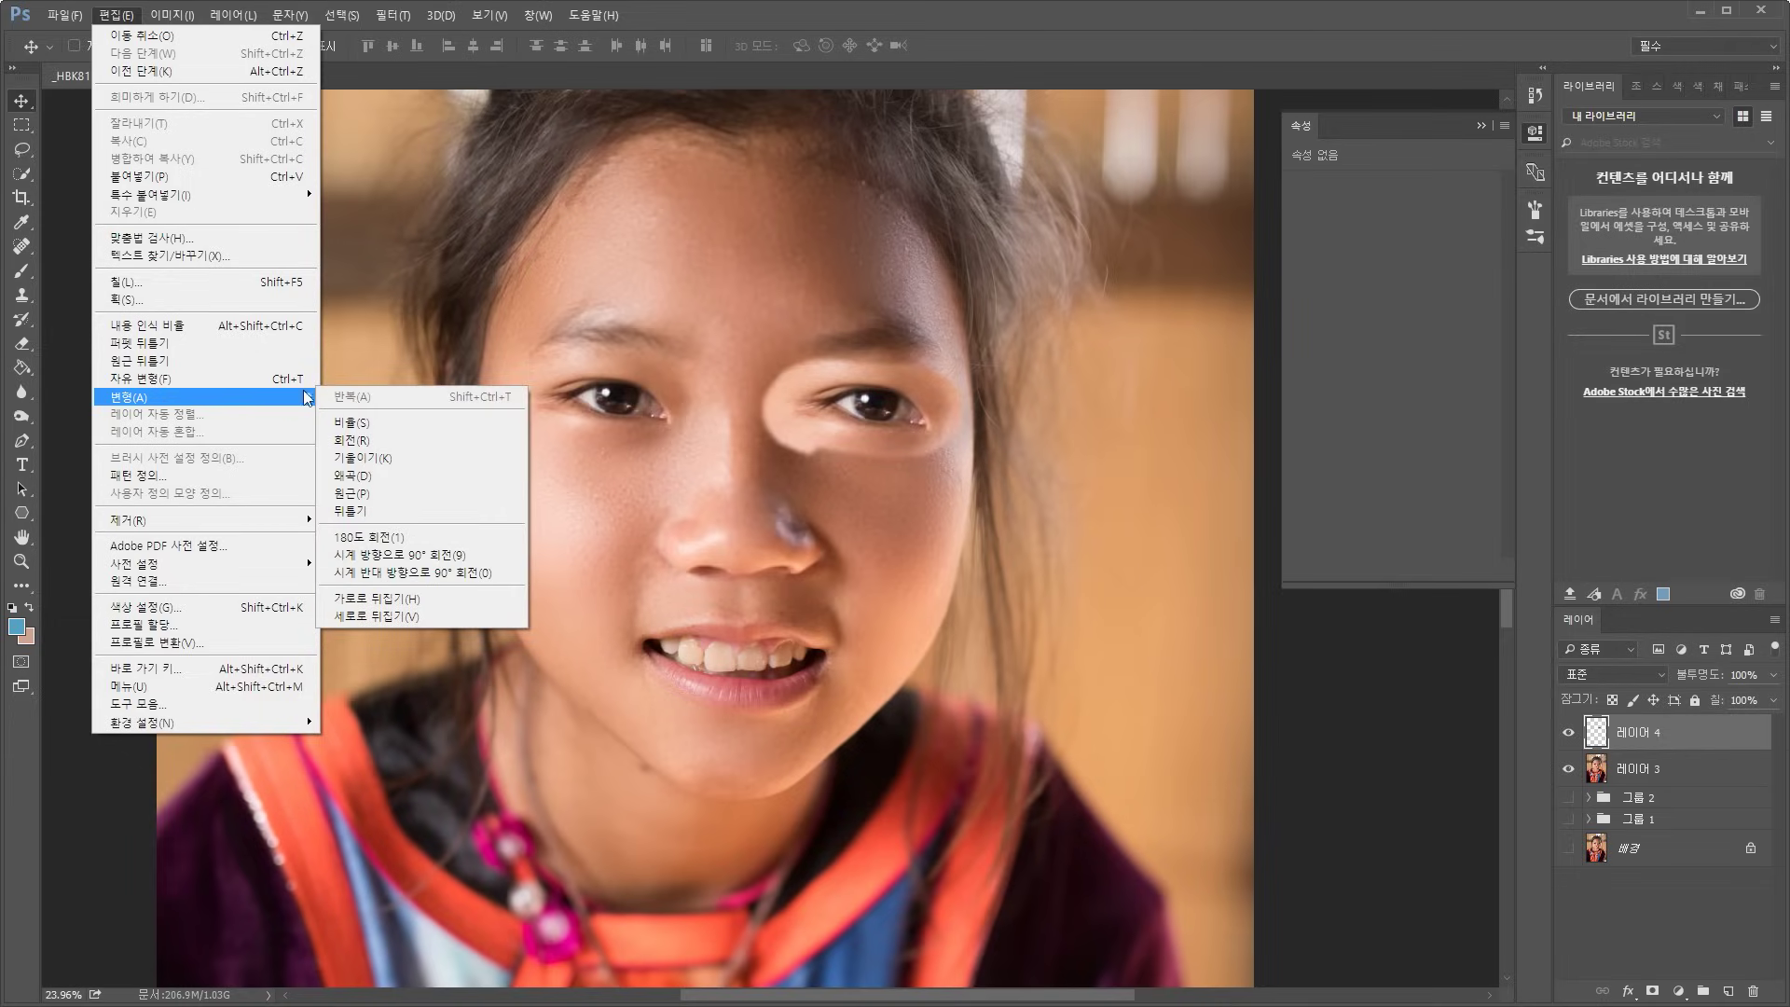
pyautogui.click(411, 597)
pyautogui.moveTo(852, 403); pyautogui.dragTo(853, 405)
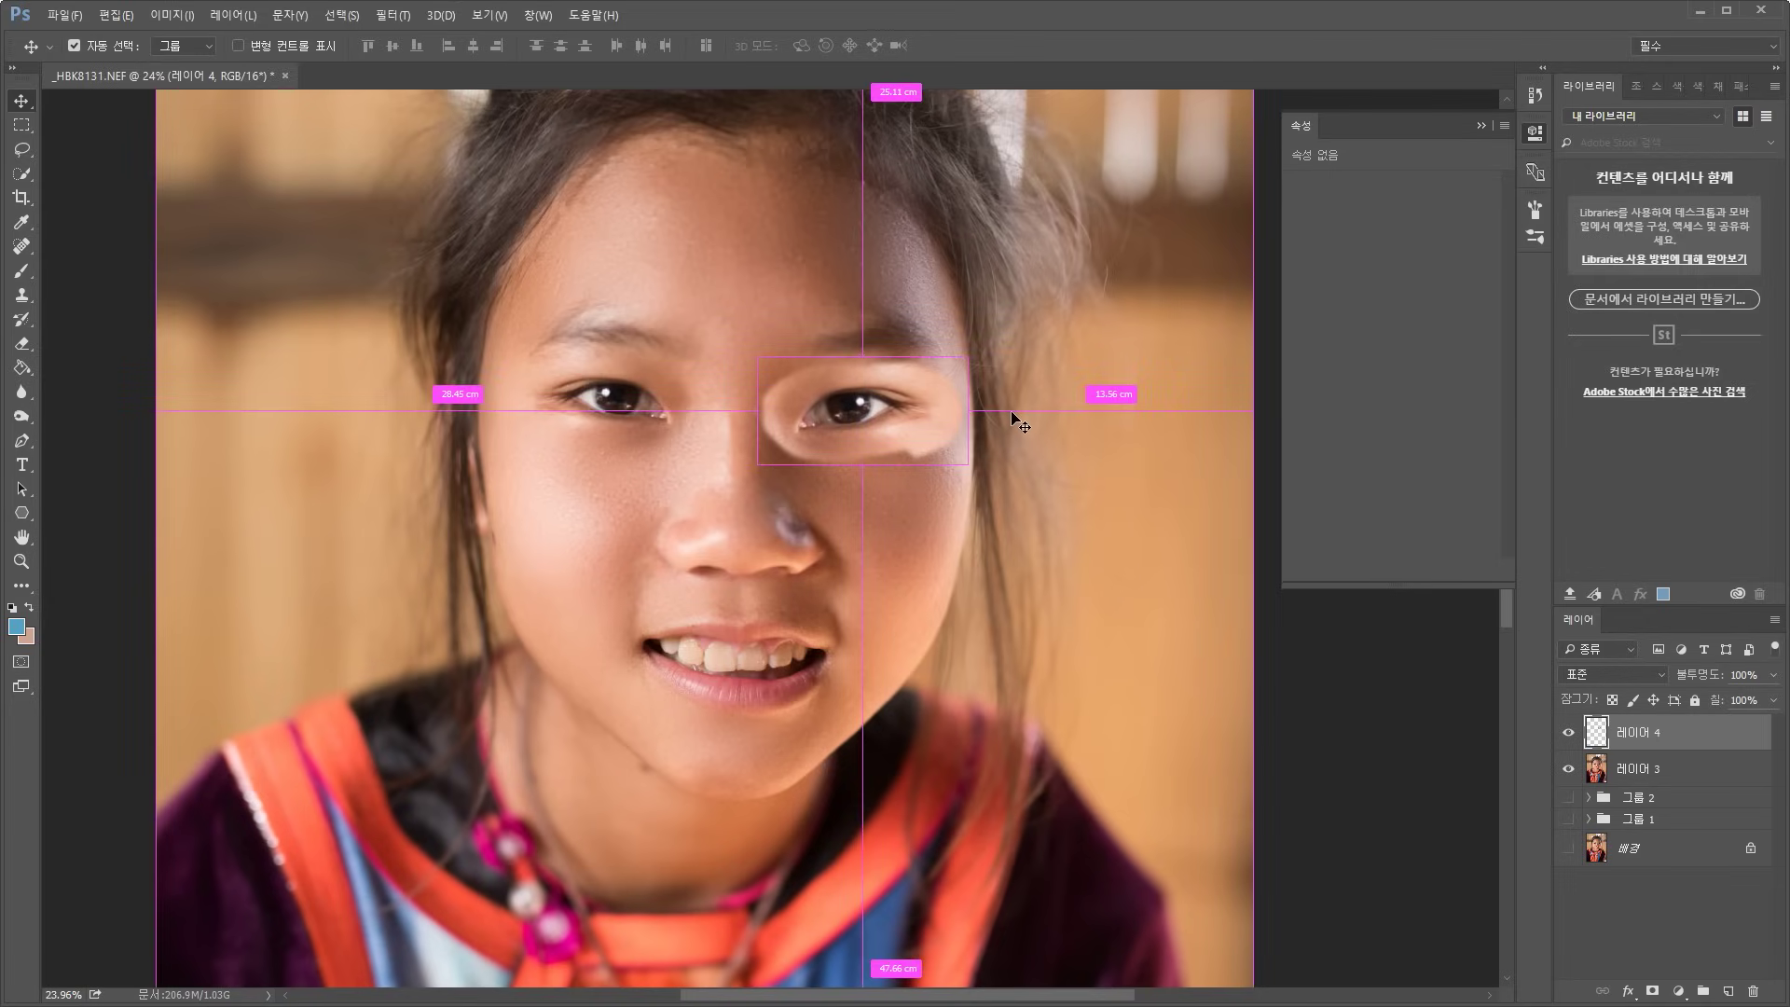
# Try rotating the flipped eye copy by about 5.88° over the image-right eye, checking the alignment at reduced layer opacity
pyautogui.hotkey('ctrl', 't')
pyautogui.moveTo(998, 340); pyautogui.dragTo(1012, 355)
pyautogui.moveTo(874, 424); pyautogui.dragTo(888, 428)
pyautogui.click(1780, 675)
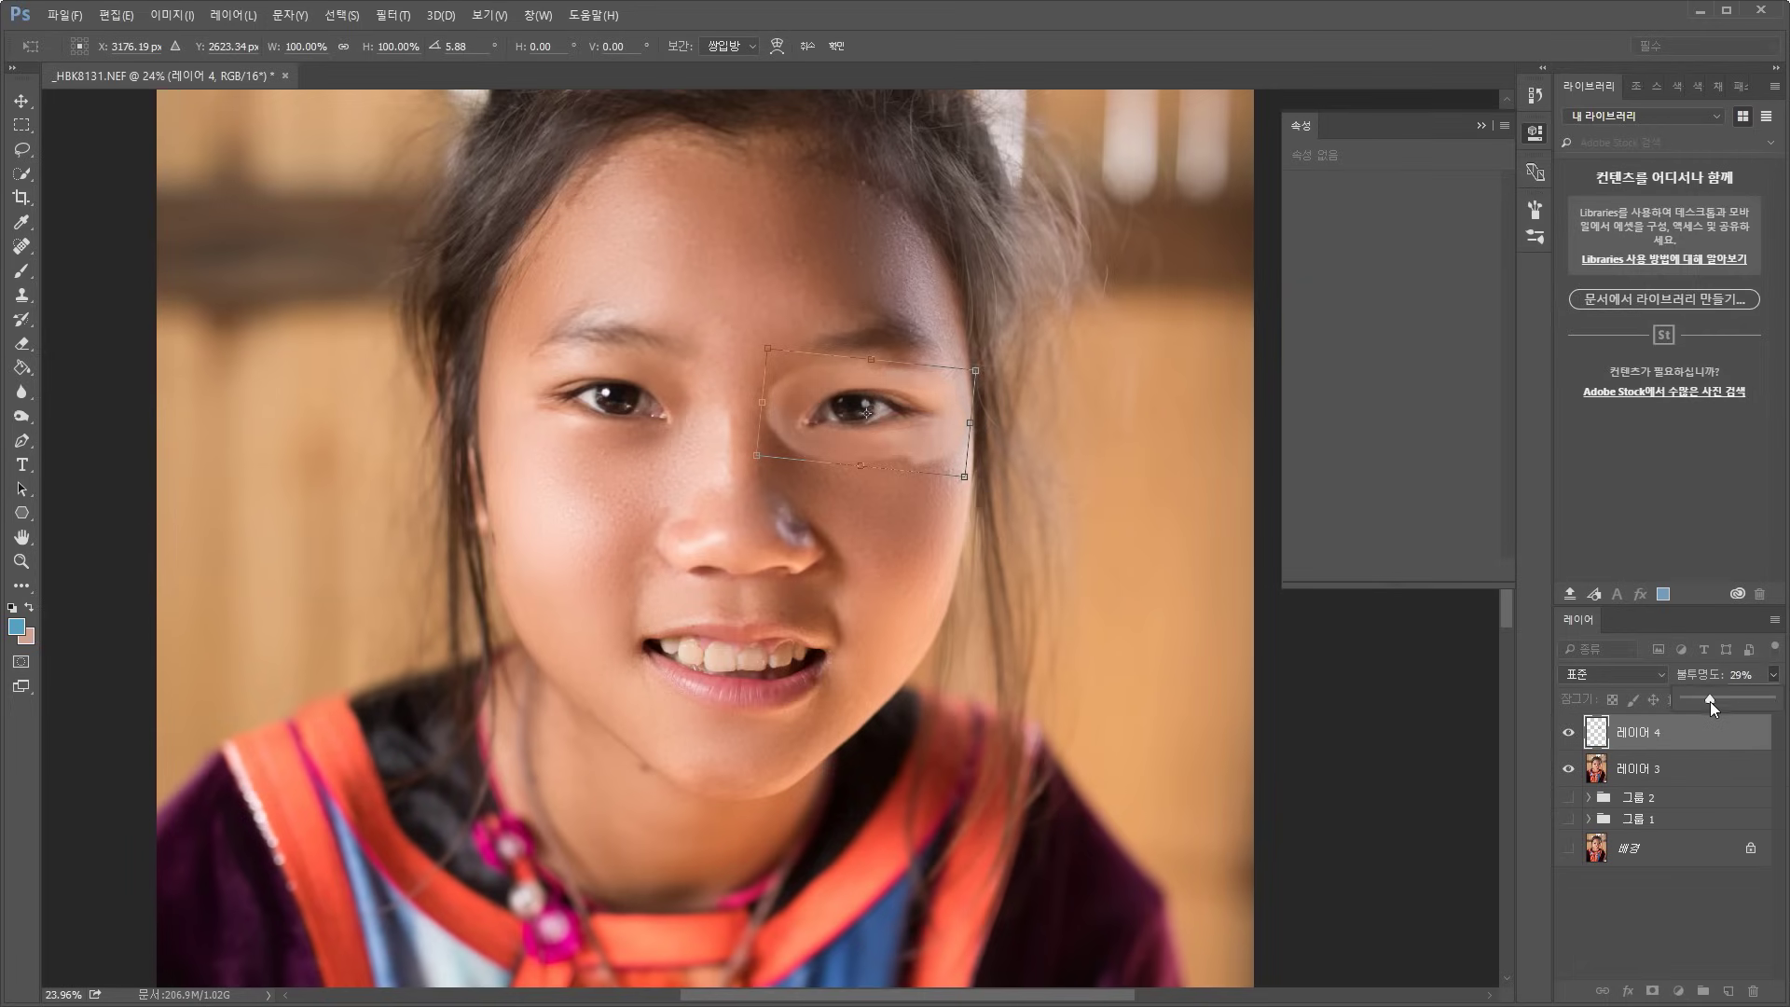
pyautogui.moveTo(1710, 701)
pyautogui.mouseDown()
pyautogui.moveTo(1760, 697)
pyautogui.moveTo(1698, 704)
pyautogui.mouseUp()
pyautogui.moveTo(1736, 698); pyautogui.dragTo(1781, 699)
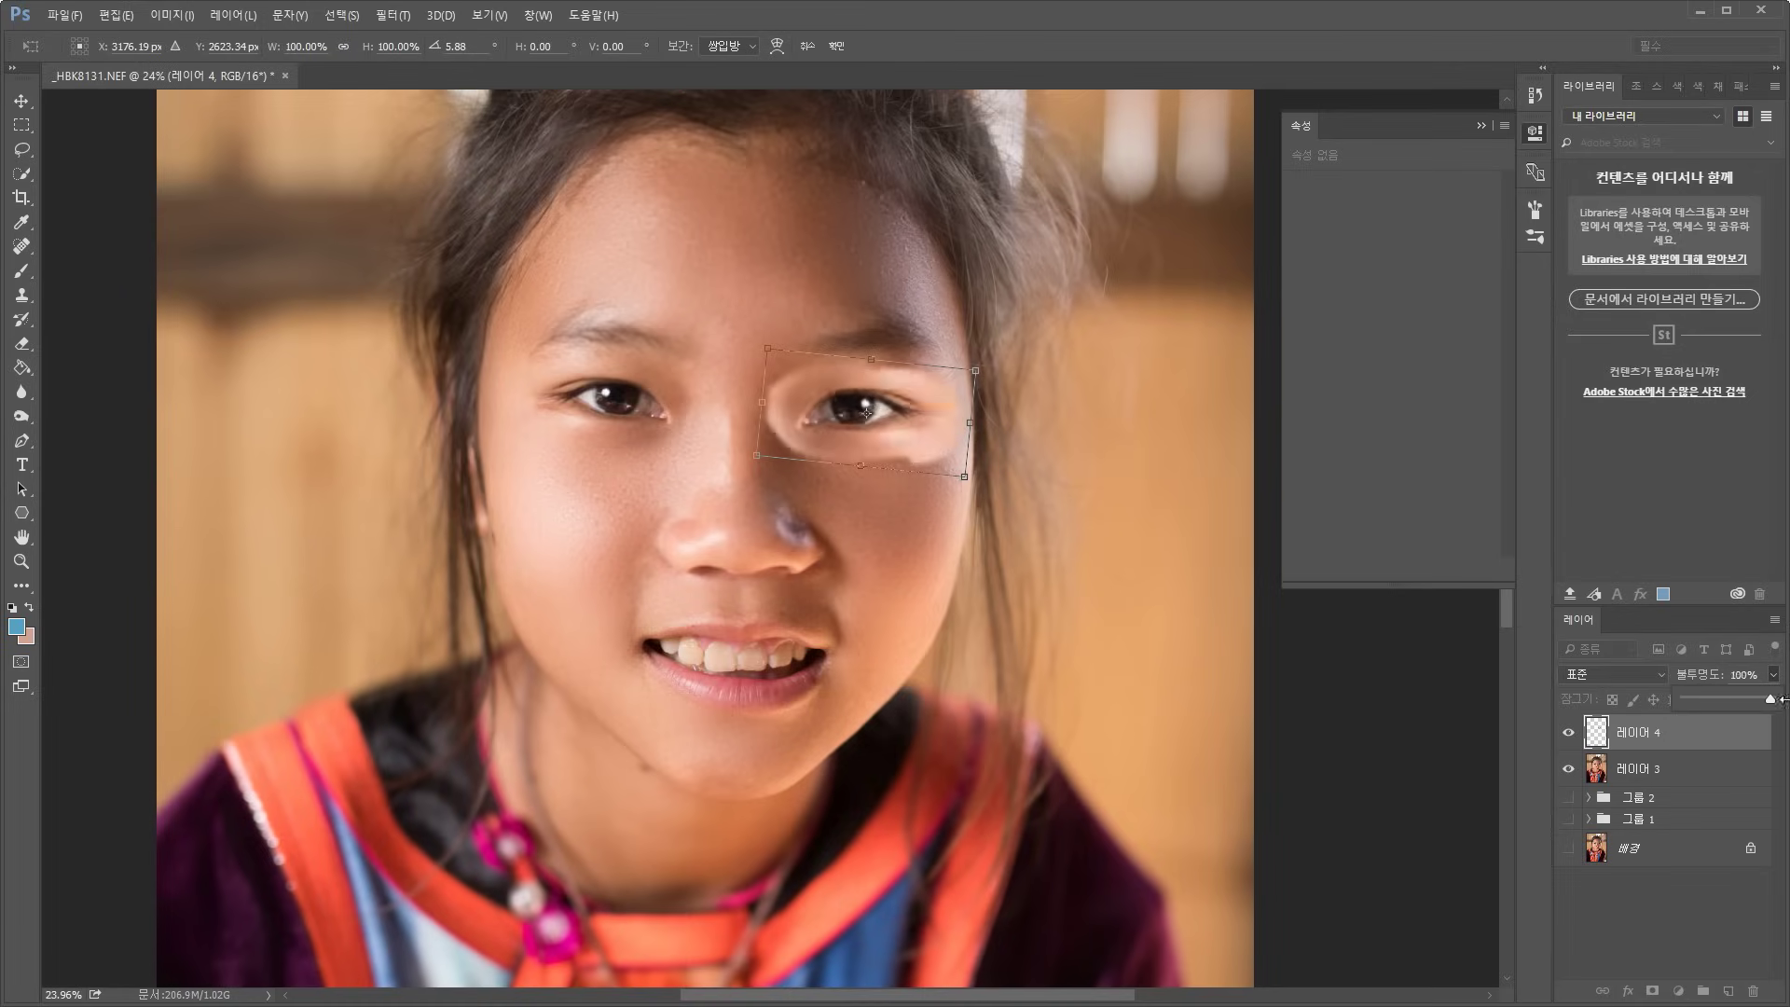
pyautogui.press('Return')
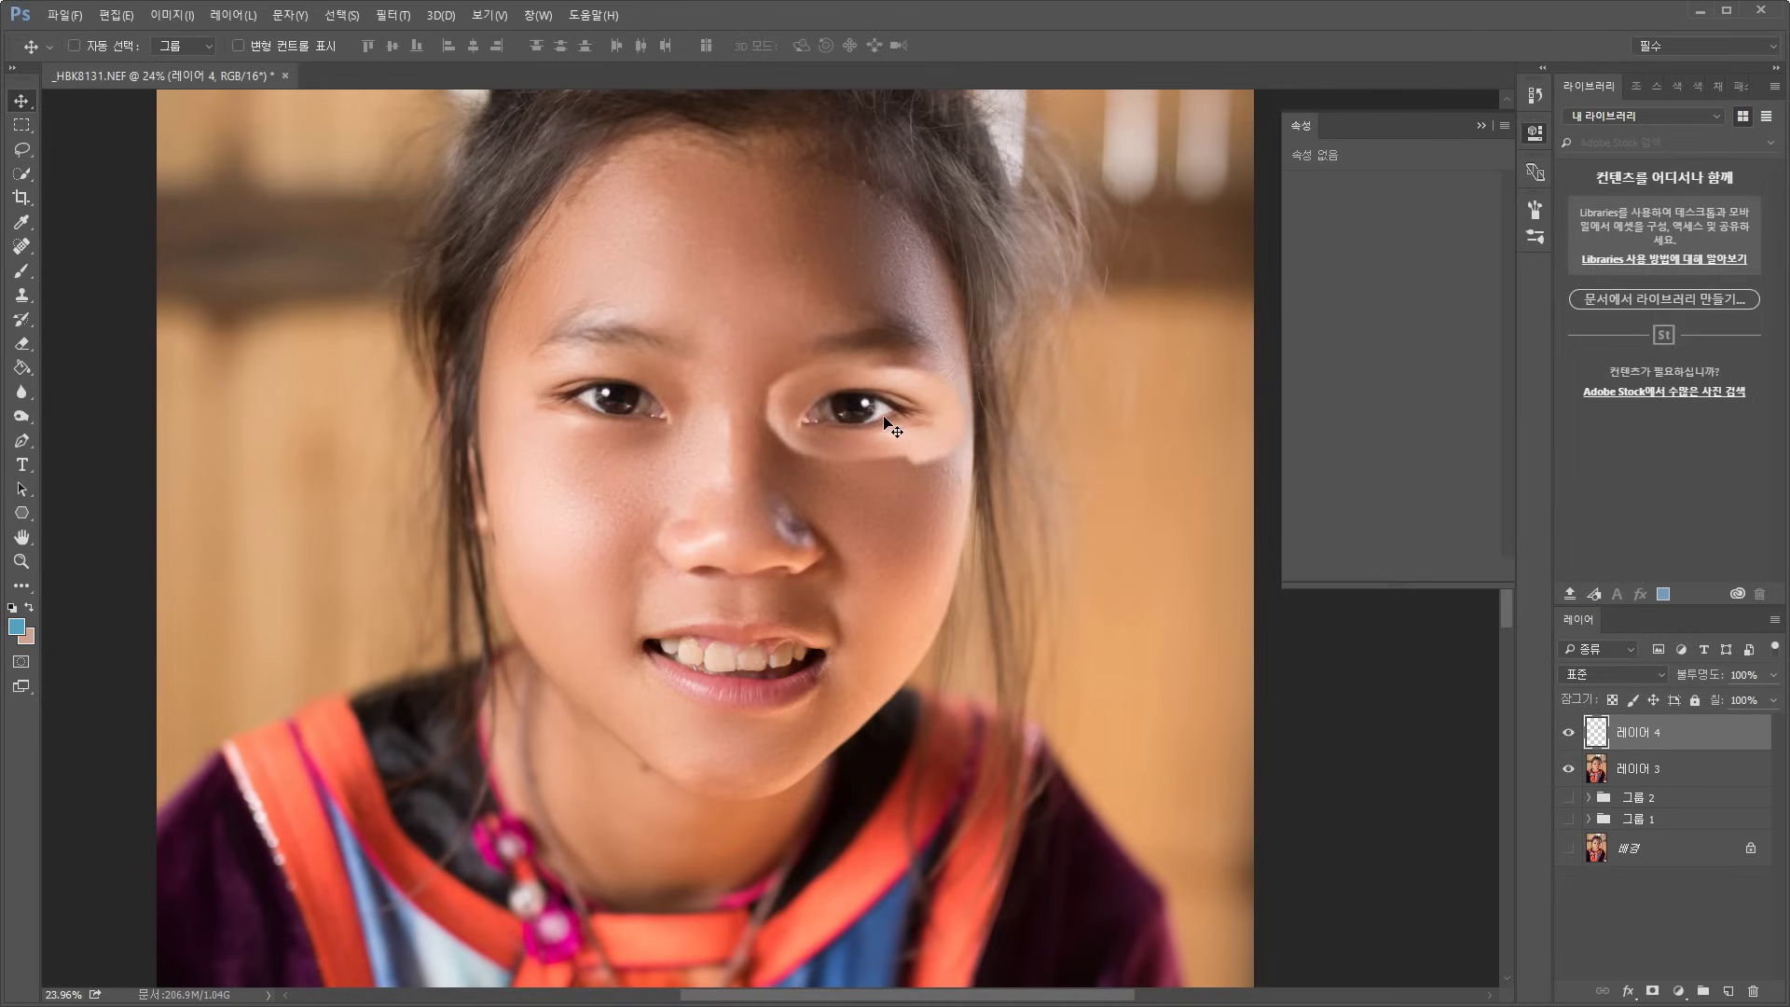
pyautogui.moveTo(885, 425); pyautogui.dragTo(881, 423)
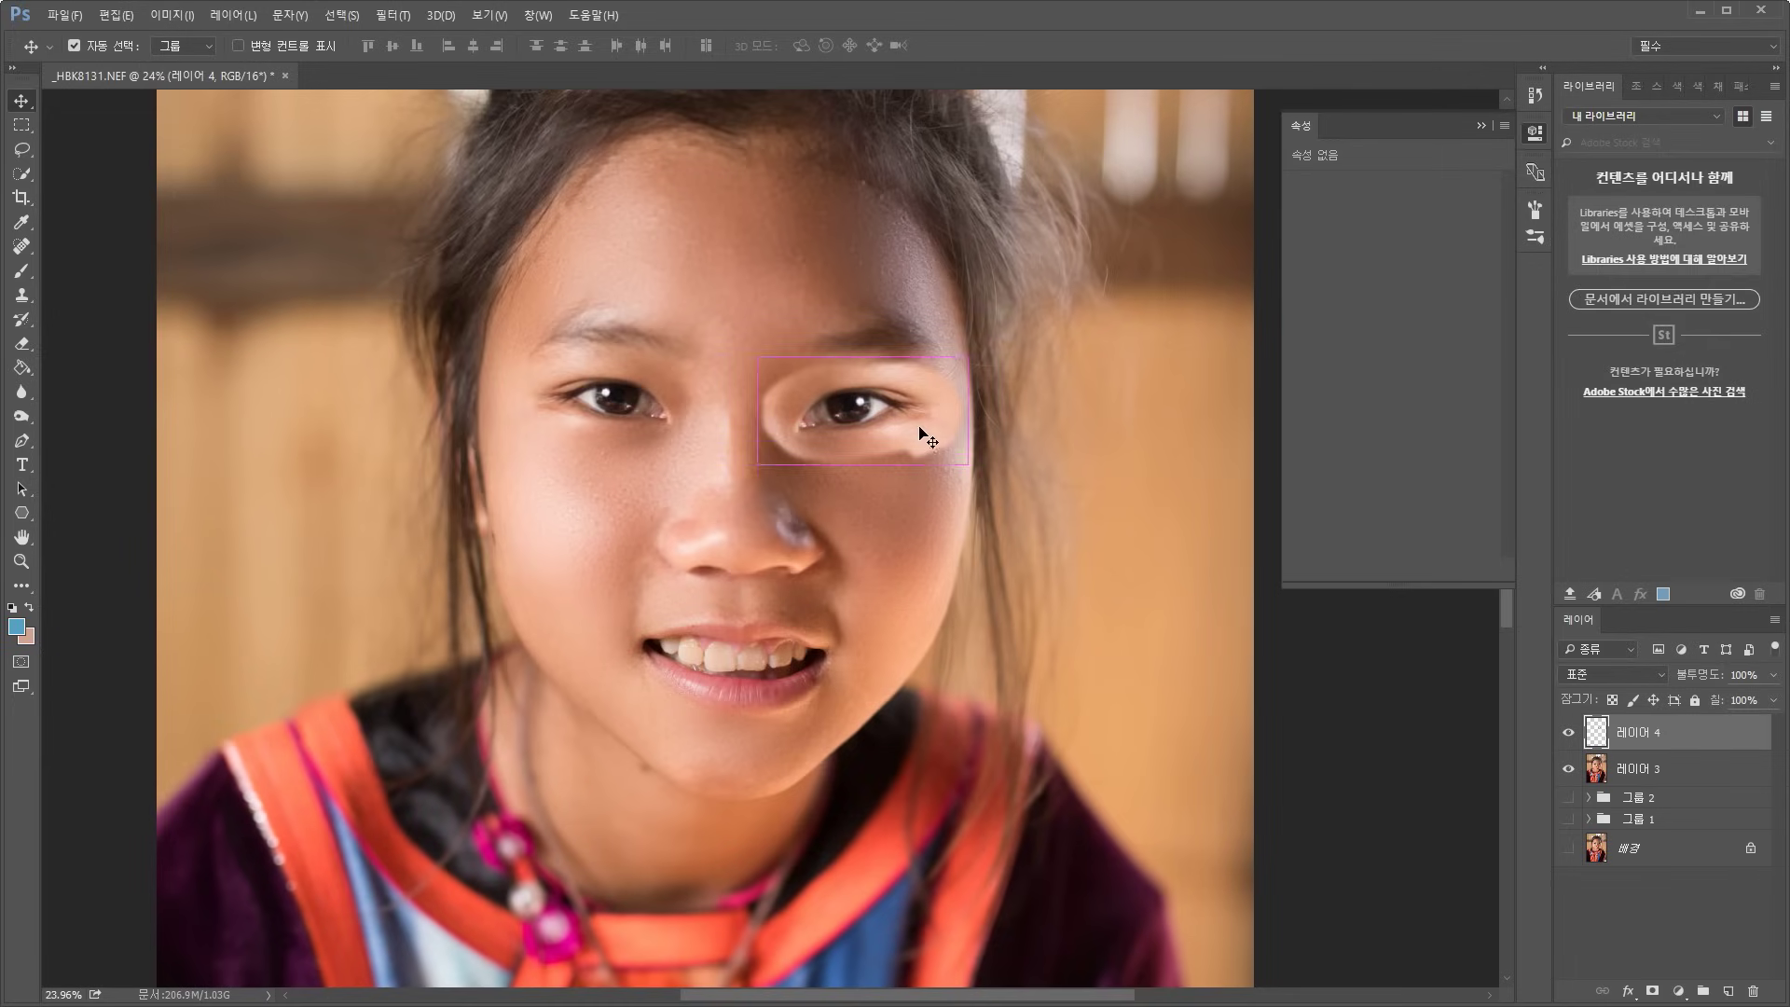
# Rotate the flipped eye copy by about 5.77°, fit it over the image-right eye and apply the transform
pyautogui.hotkey('ctrl', 't')
pyautogui.moveTo(993, 339); pyautogui.dragTo(998, 347)
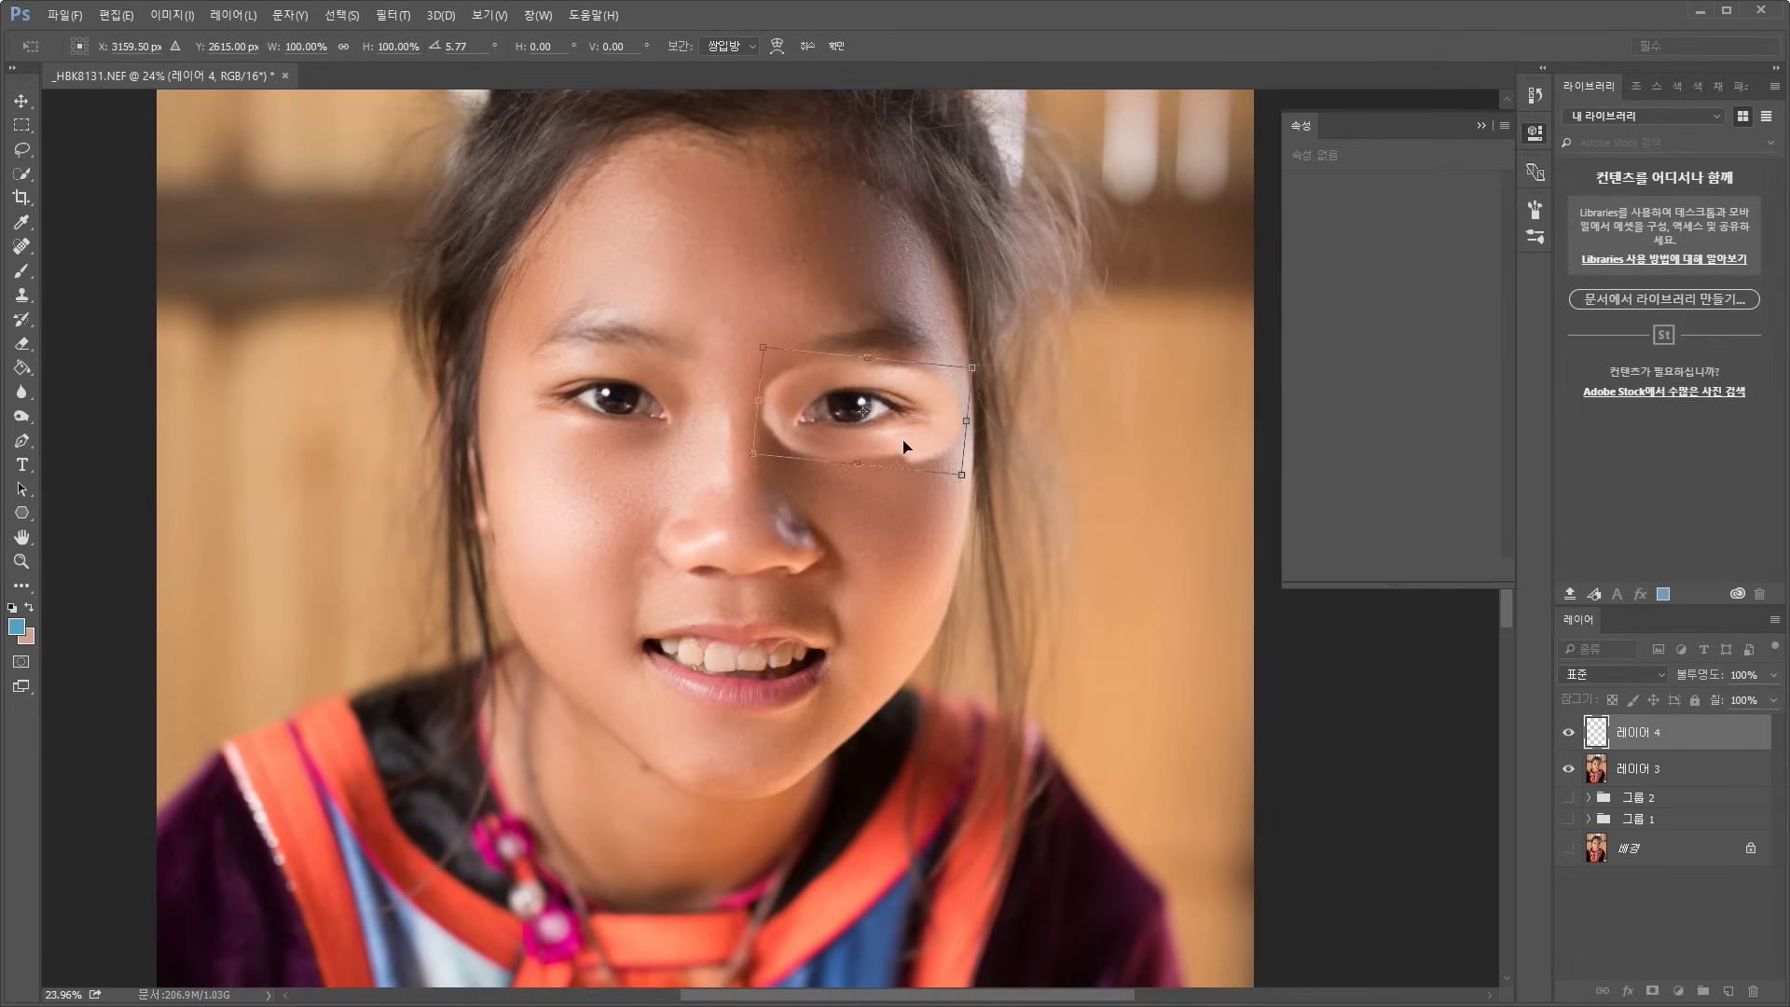
pyautogui.moveTo(901, 430)
pyautogui.mouseDown()
pyautogui.moveTo(925, 427)
pyautogui.moveTo(912, 437)
pyautogui.mouseUp()
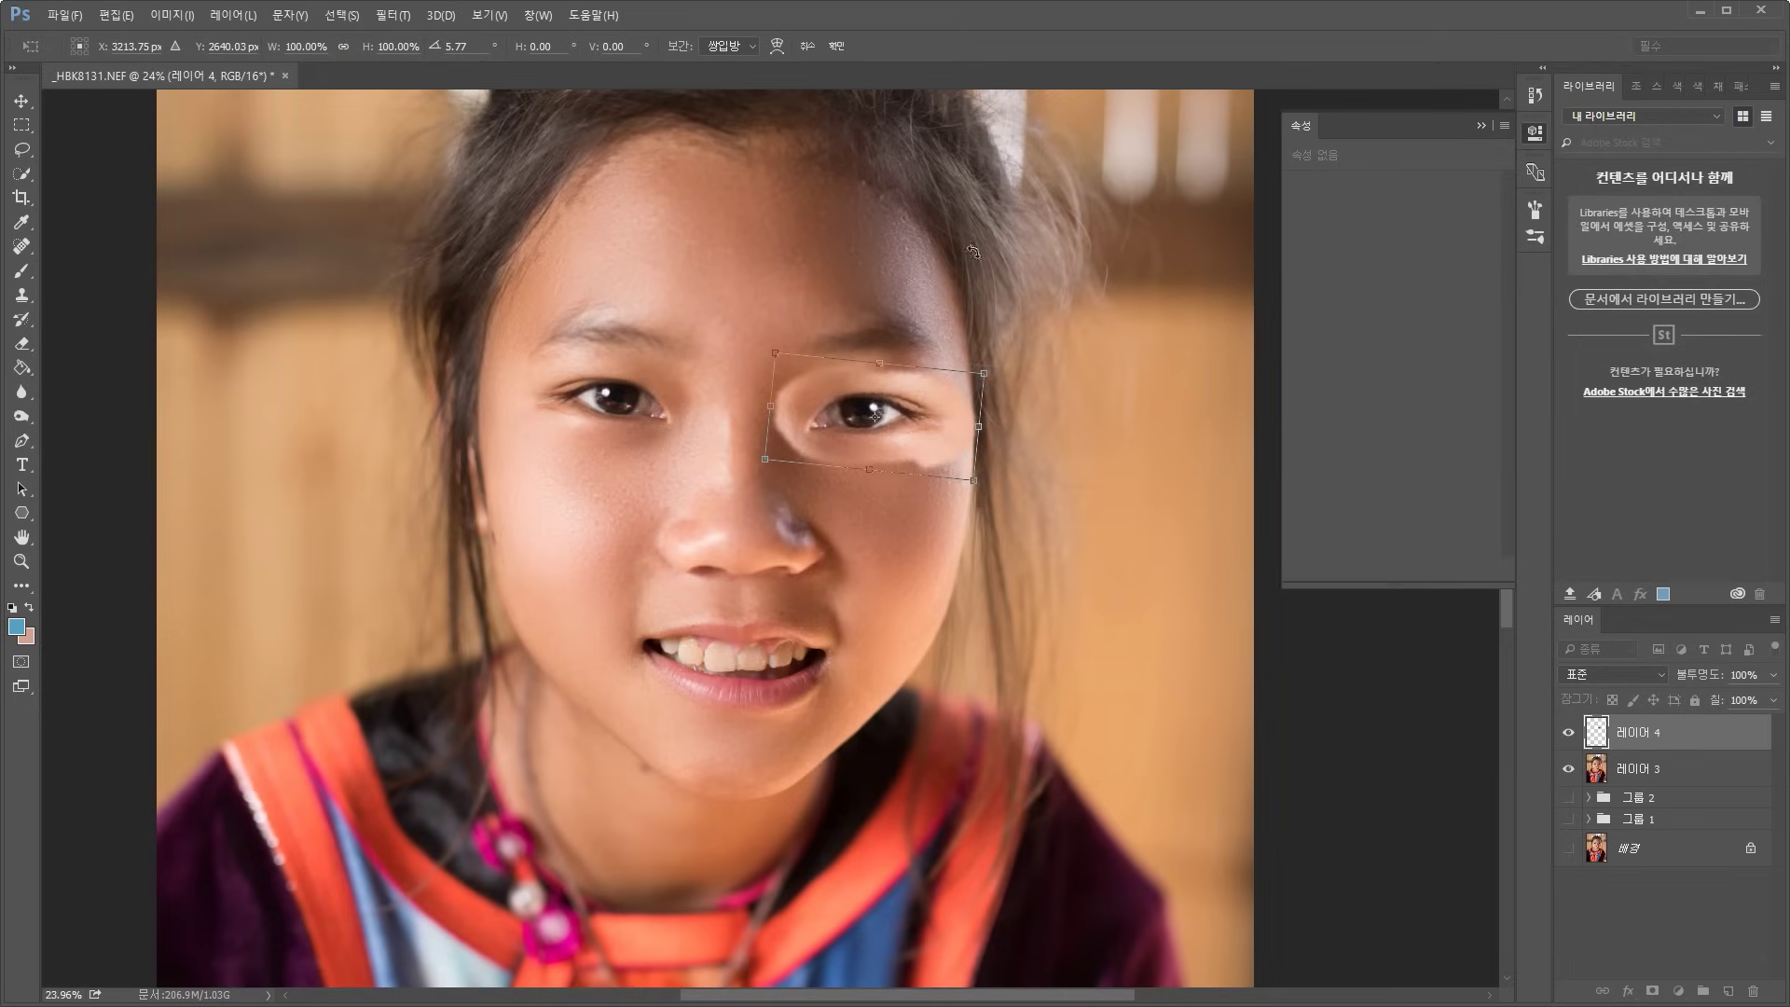
pyautogui.click(837, 46)
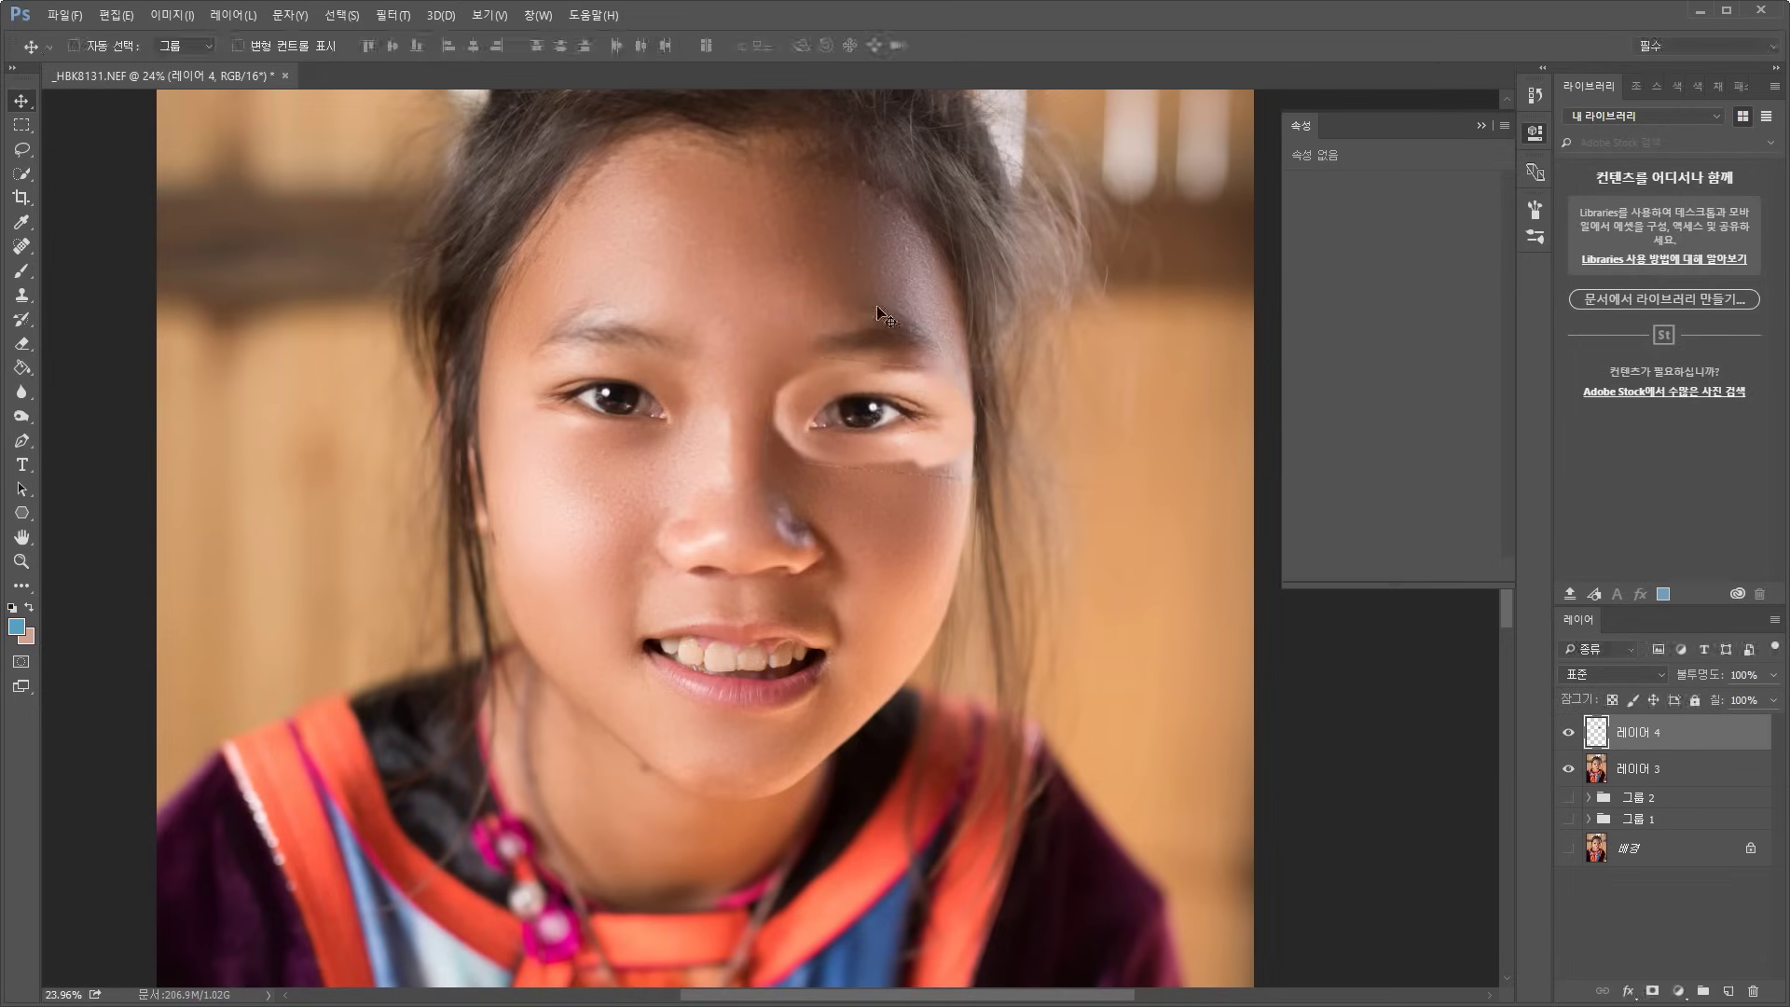
# Compare the replaced eye with the original by switching the eye copy's visibility, and inspect it up close
pyautogui.click(1570, 743)
pyautogui.click(1570, 743)
pyautogui.click(1571, 743)
pyautogui.click(1571, 743)
pyautogui.scroll(3, 879, 489)
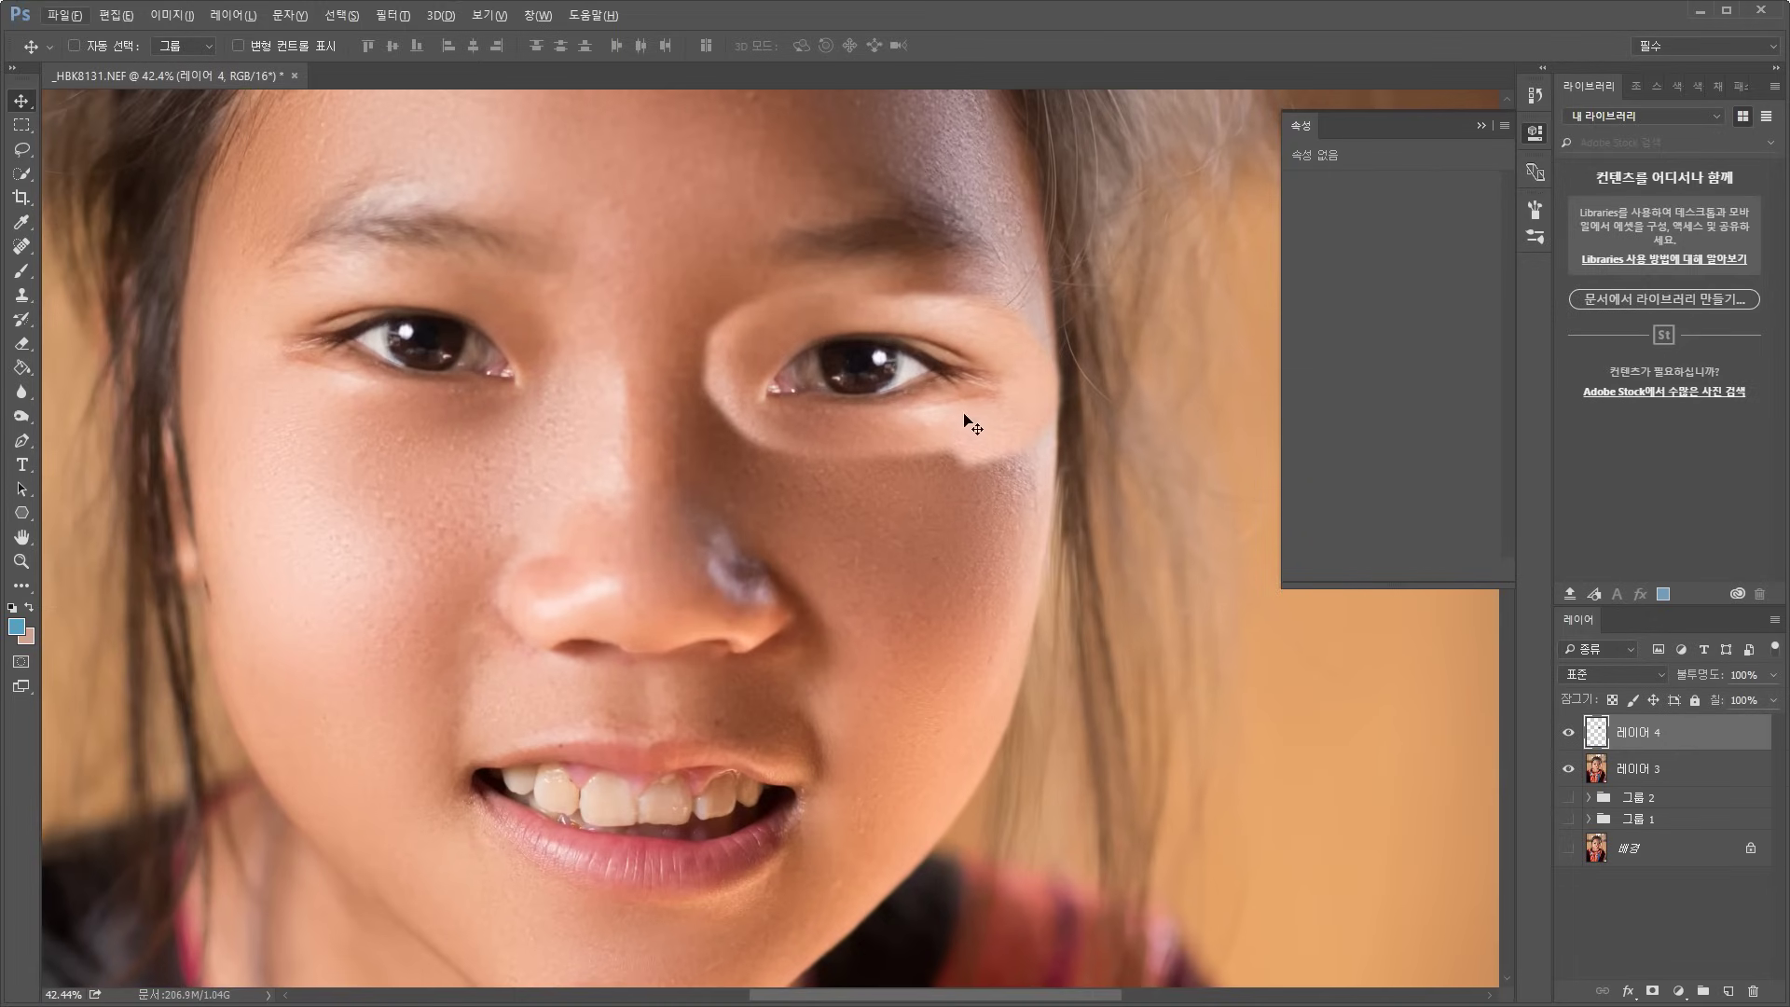
# Erase the pale skin border around the image-right eye copy with the Eraser at size 250, blending it into the face
pyautogui.moveTo(898, 524); pyautogui.dragTo(847, 561)
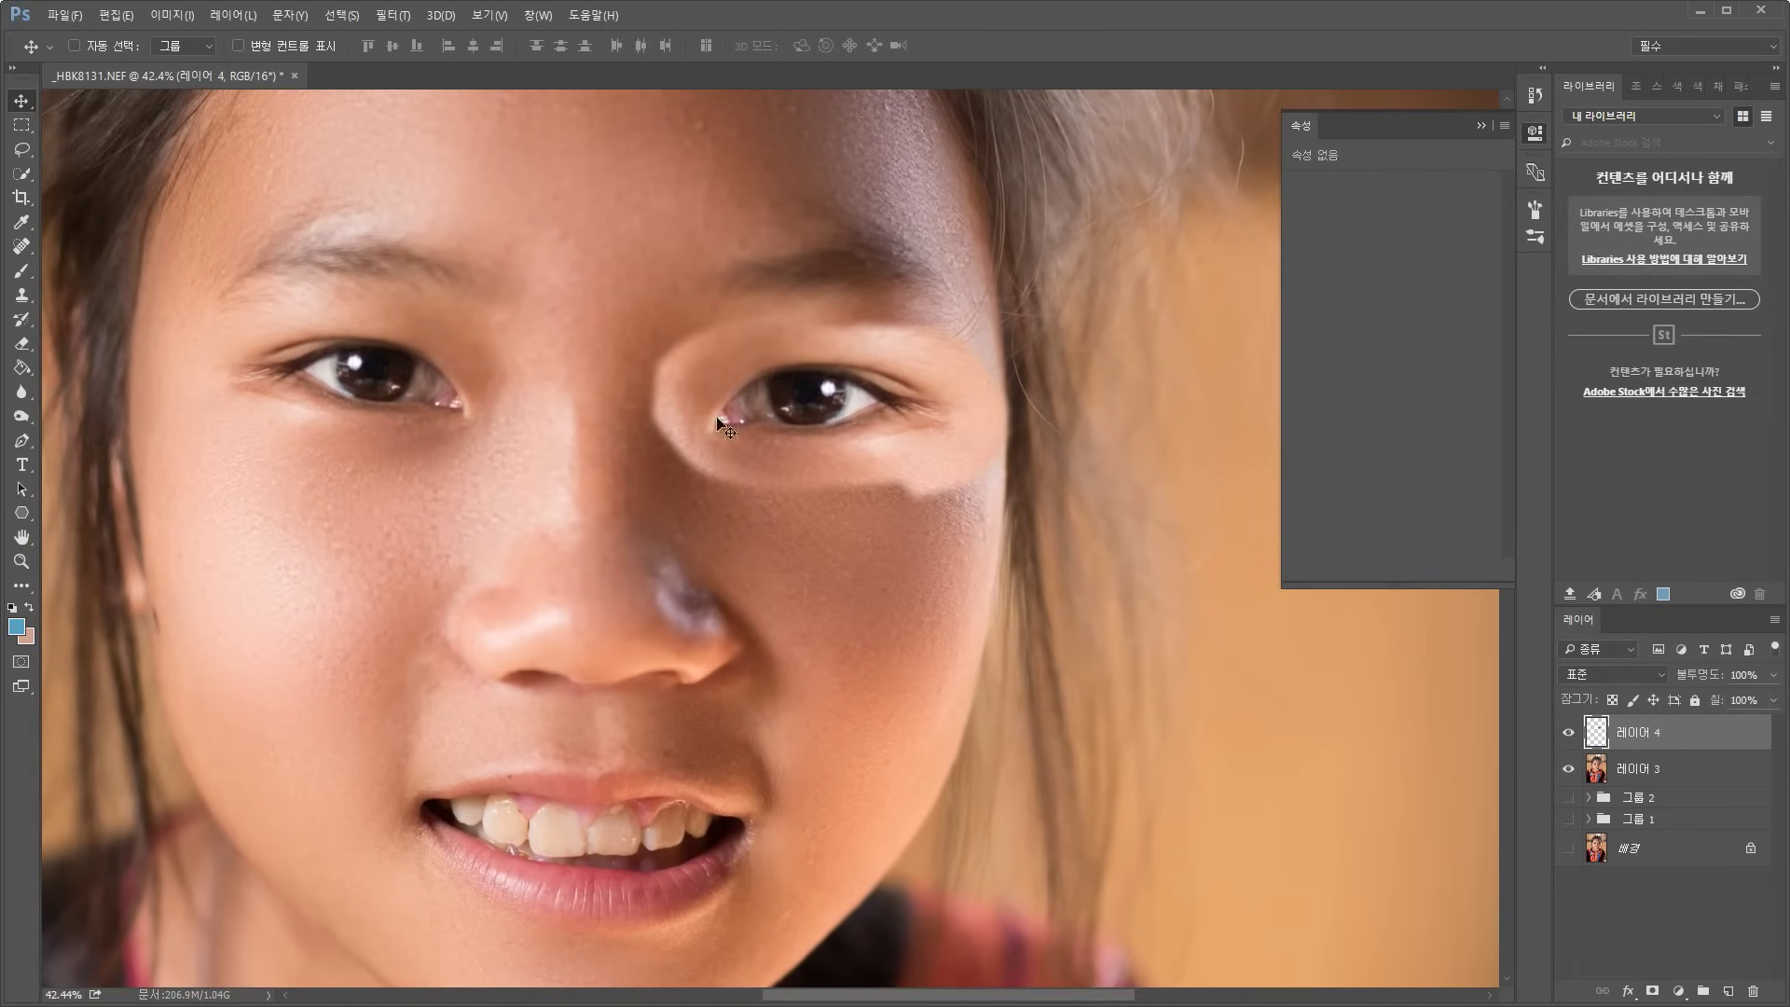
pyautogui.click(21, 345)
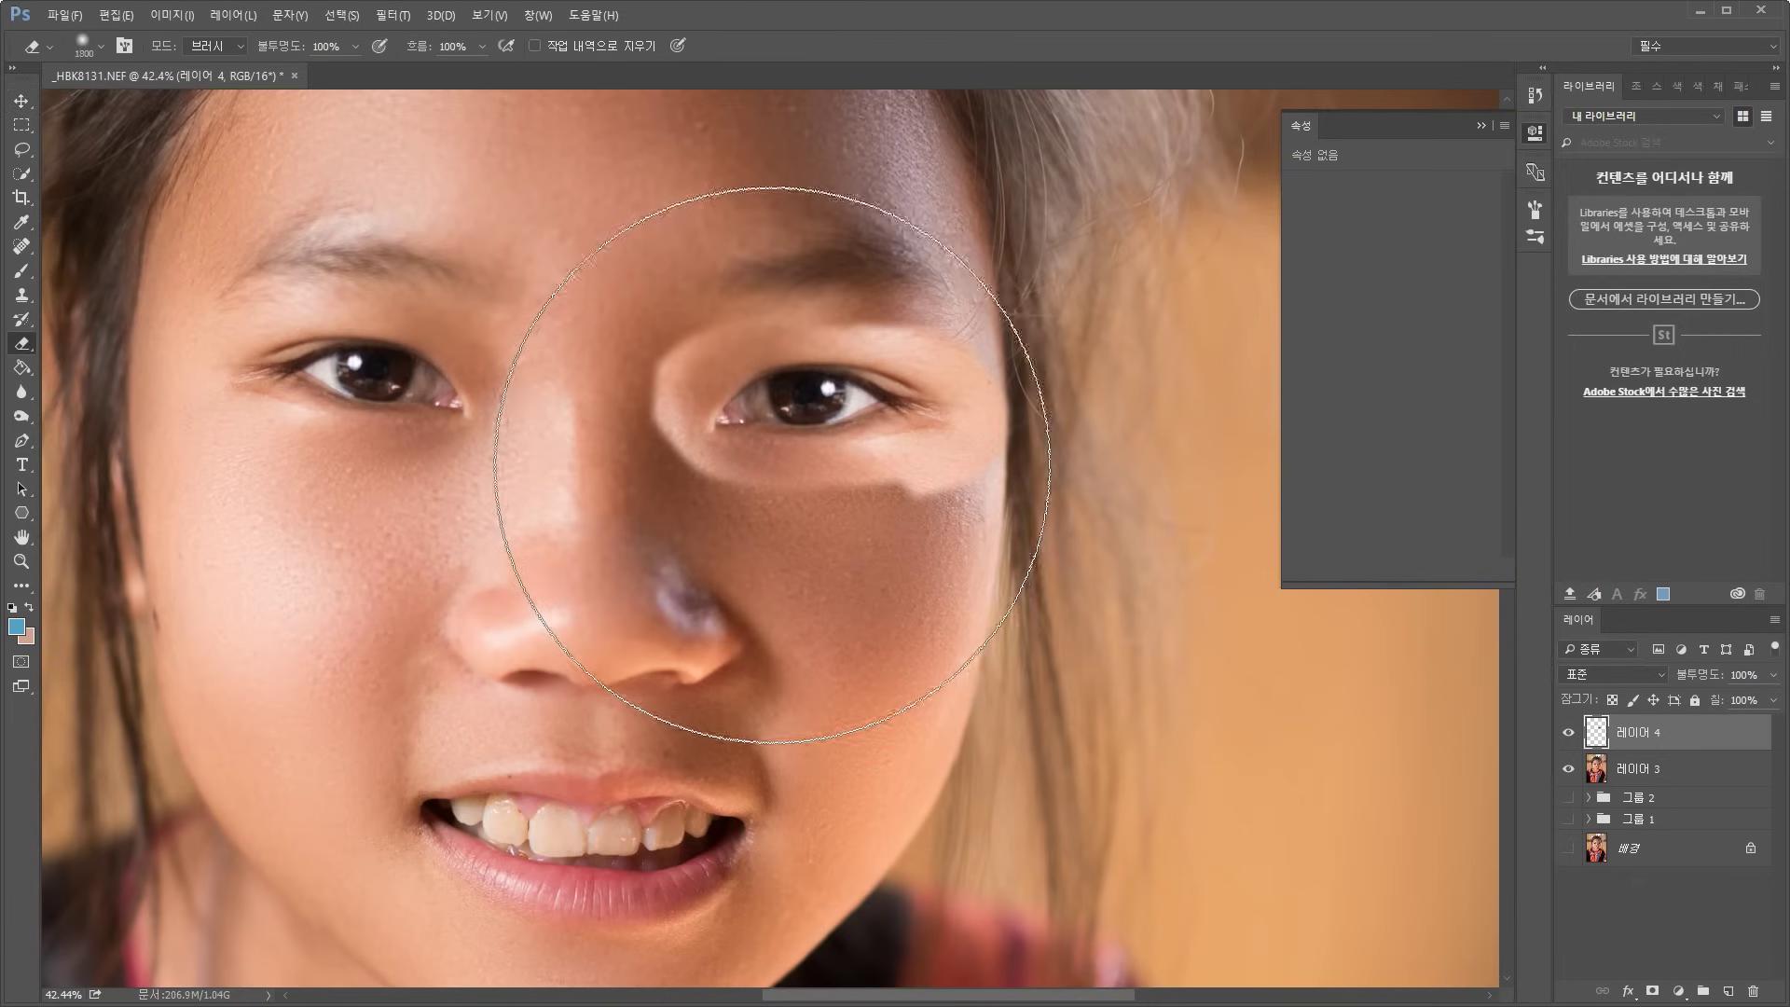
pyautogui.press('[')
pyautogui.press('[')
pyautogui.press('[')
pyautogui.press('[')
pyautogui.press('[')
pyautogui.press('[')
pyautogui.press('[')
pyautogui.press('[')
pyautogui.press('[')
pyautogui.press('[')
pyautogui.press('[')
pyautogui.press('[')
pyautogui.press('[')
pyautogui.press('[')
pyautogui.press('[')
pyautogui.press('[')
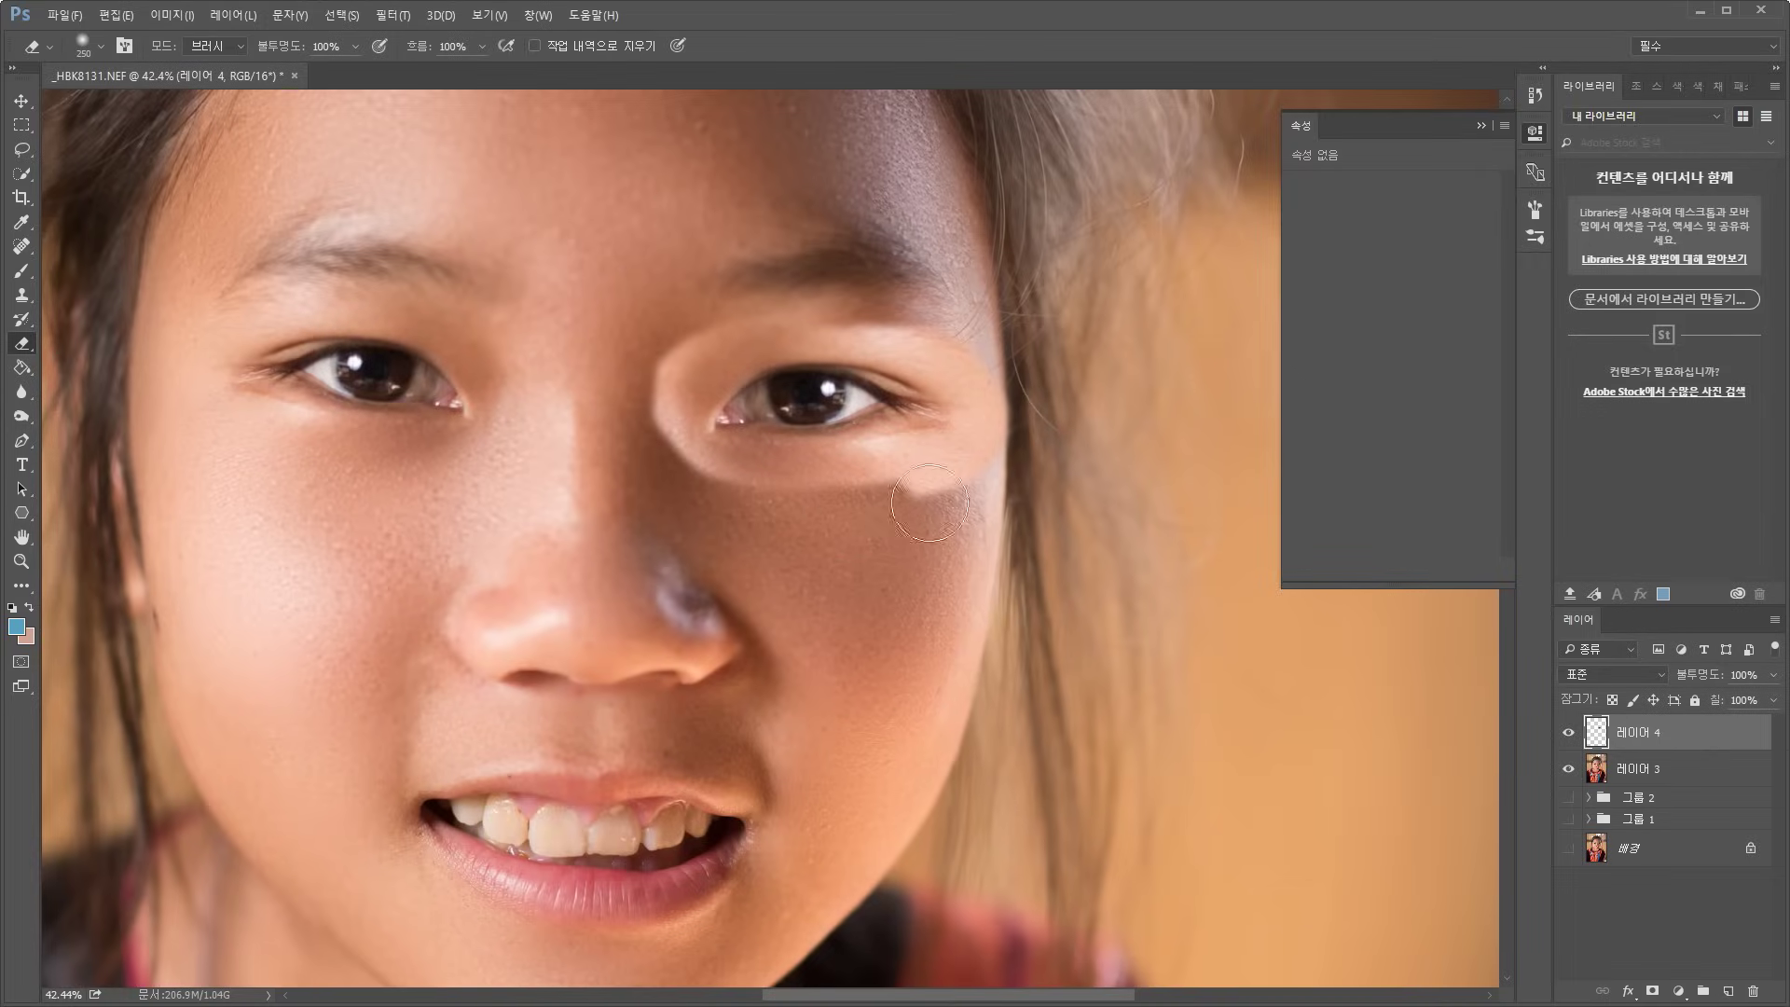
pyautogui.moveTo(867, 501)
pyautogui.mouseDown()
pyautogui.moveTo(714, 490)
pyautogui.moveTo(671, 465)
pyautogui.moveTo(644, 389)
pyautogui.moveTo(682, 338)
pyautogui.moveTo(656, 443)
pyautogui.moveTo(849, 516)
pyautogui.moveTo(1011, 468)
pyautogui.moveTo(998, 377)
pyautogui.moveTo(949, 331)
pyautogui.moveTo(980, 372)
pyautogui.moveTo(897, 324)
pyautogui.moveTo(975, 357)
pyautogui.moveTo(923, 329)
pyautogui.moveTo(832, 306)
pyautogui.moveTo(680, 341)
pyautogui.moveTo(788, 287)
pyautogui.moveTo(617, 383)
pyautogui.moveTo(579, 312)
pyautogui.mouseUp()
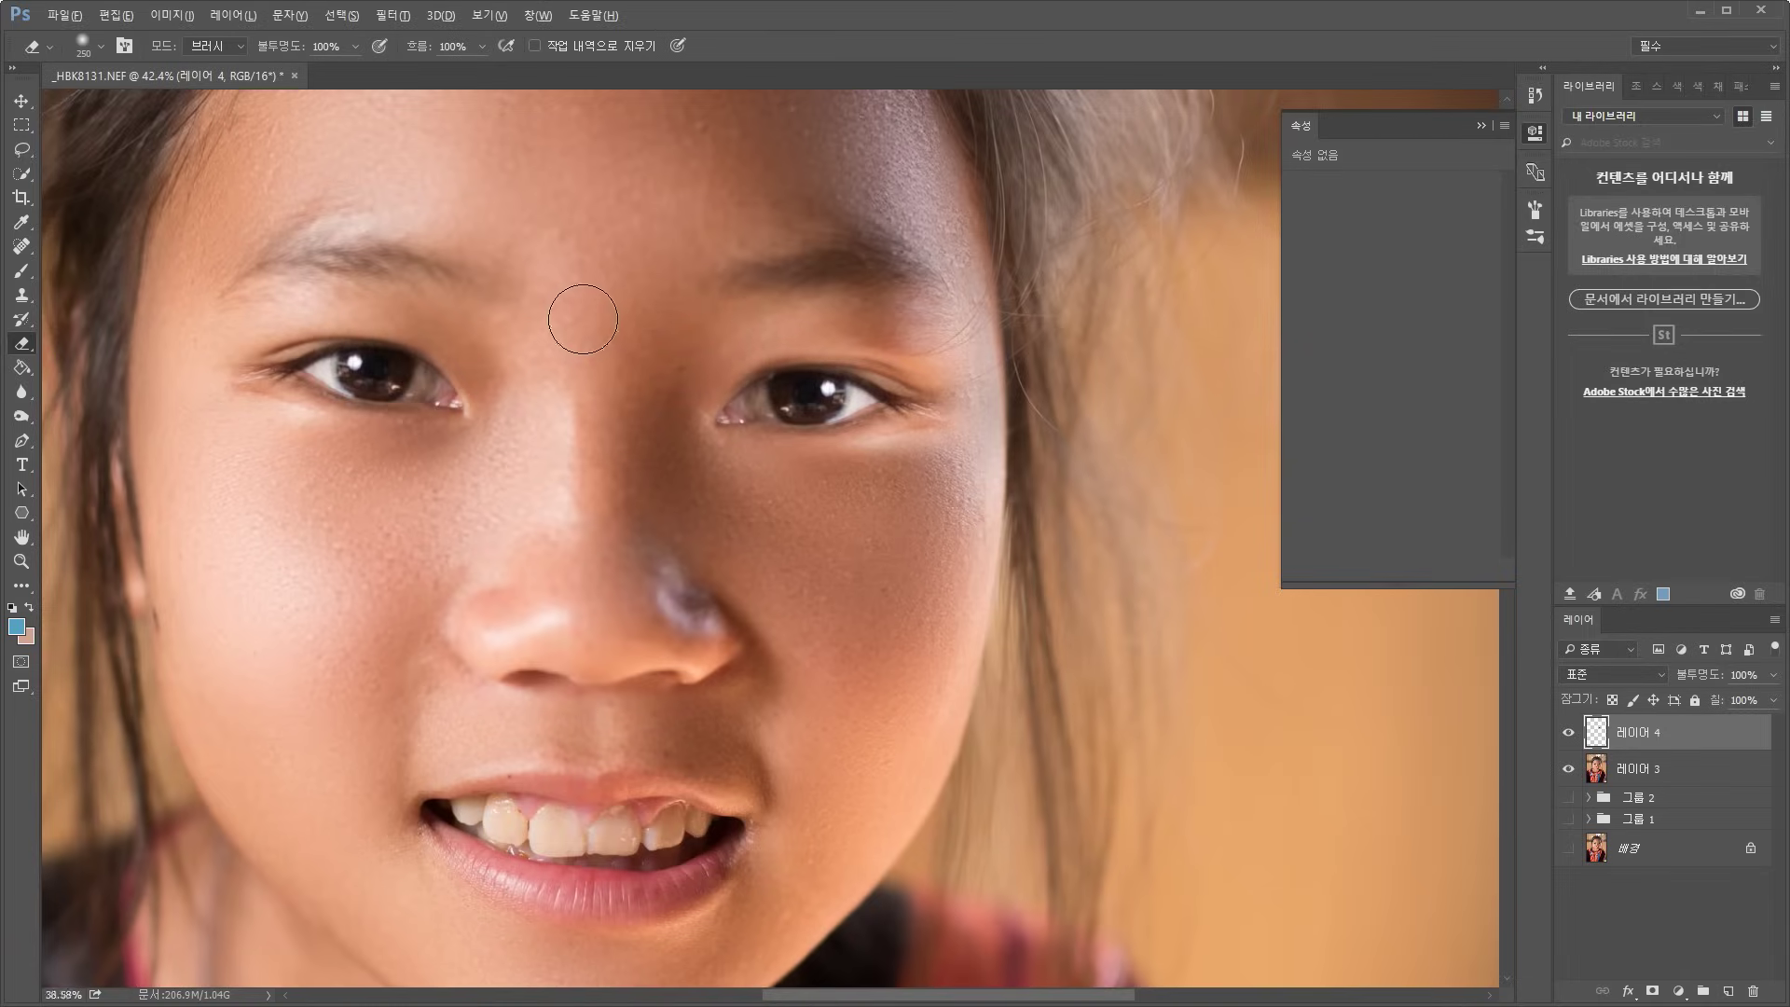
# Examine how the replaced eye blends into the whole portrait, and compare both eyes and their surrounding skin up close
pyautogui.hotkey('ctrl', '0')
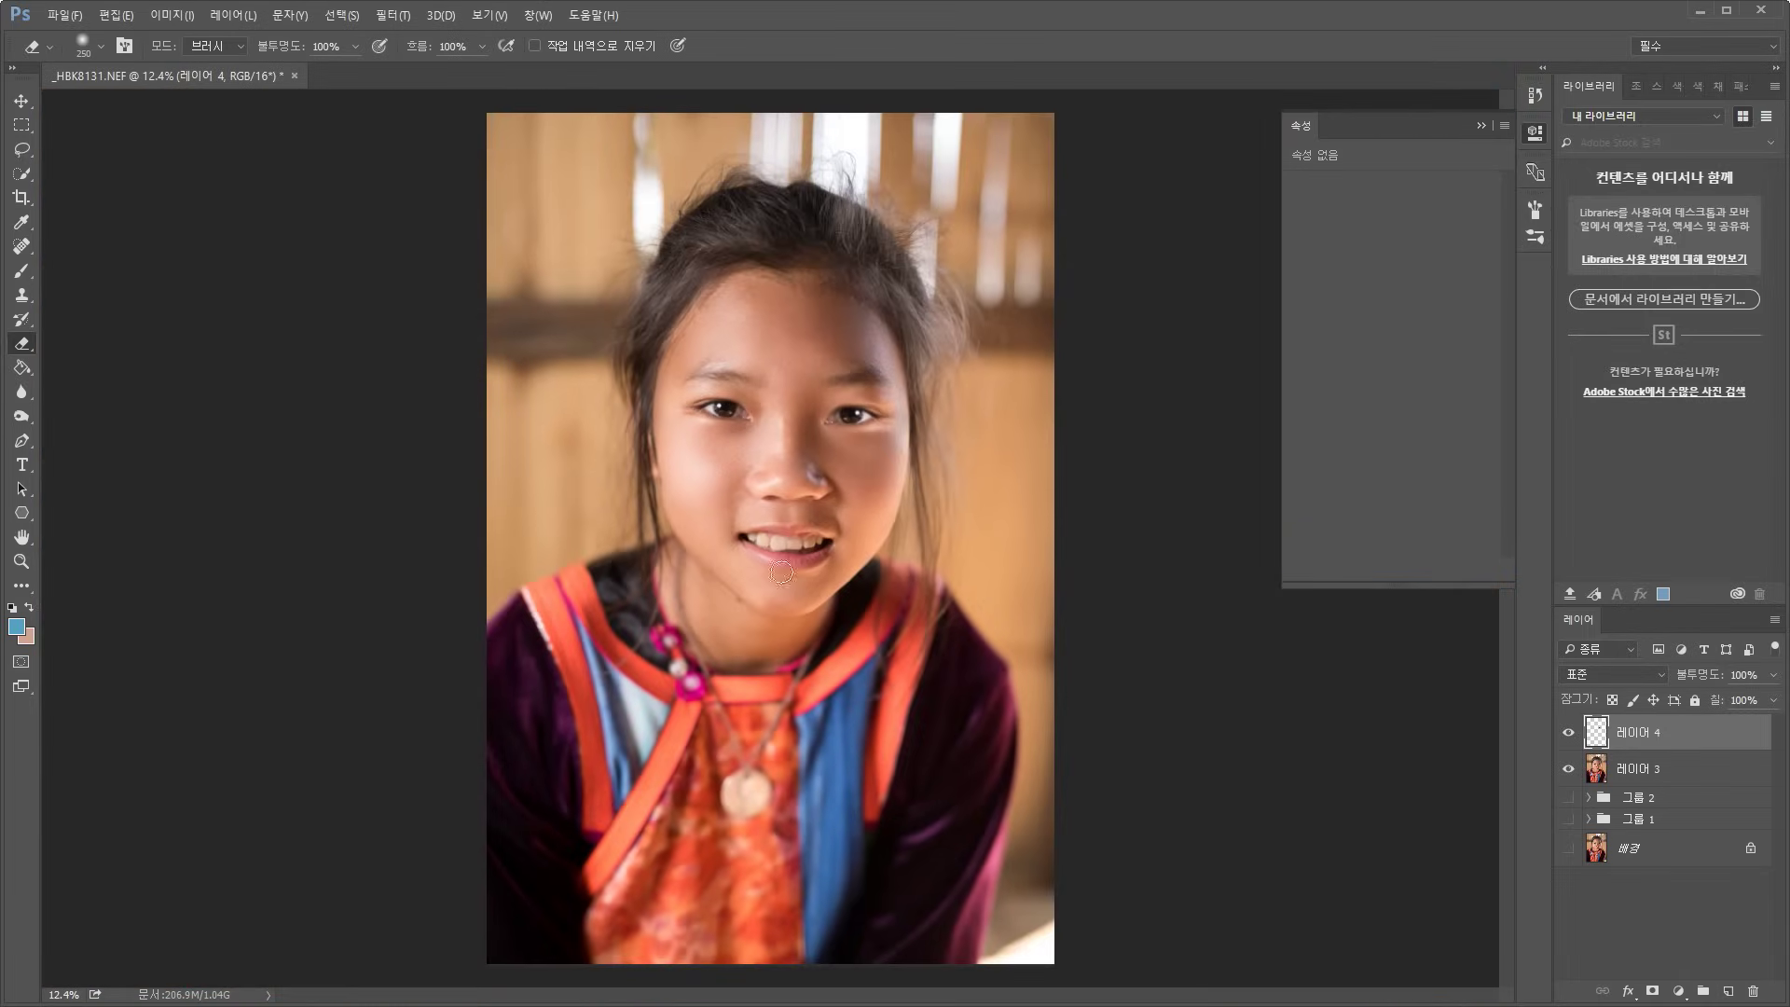
pyautogui.scroll(5, 770, 438)
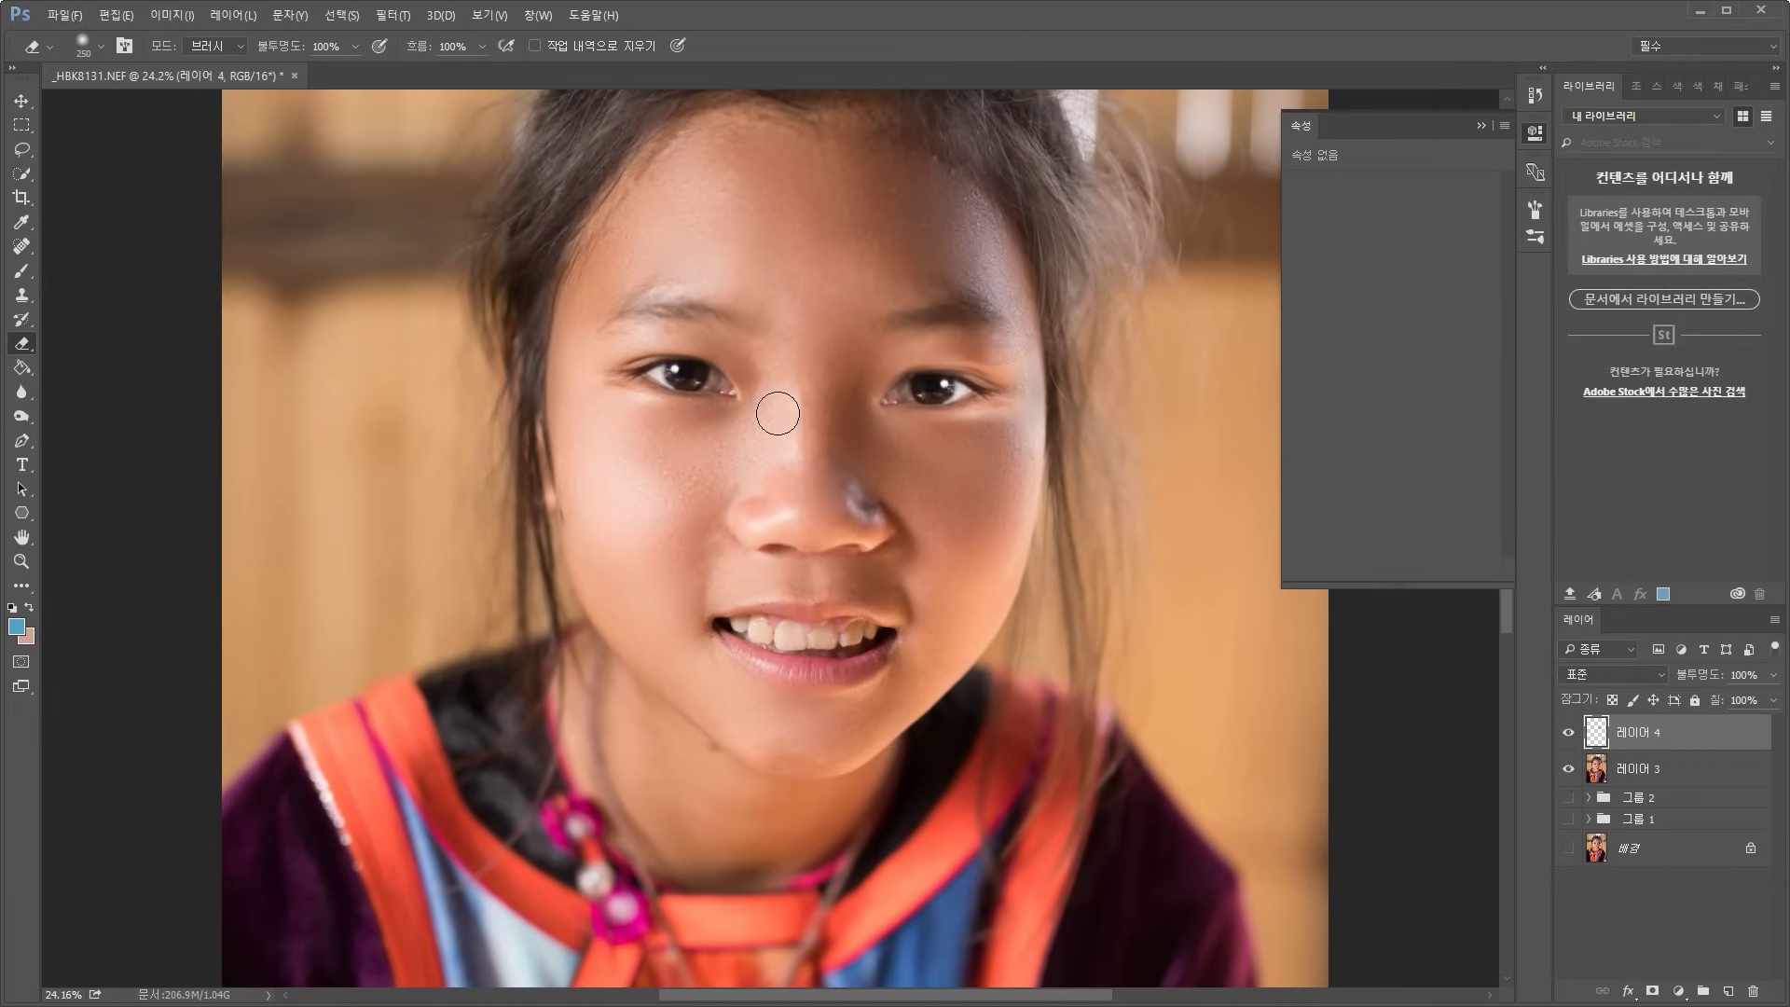
pyautogui.scroll(2, 778, 414)
pyautogui.scroll(9, 793, 433)
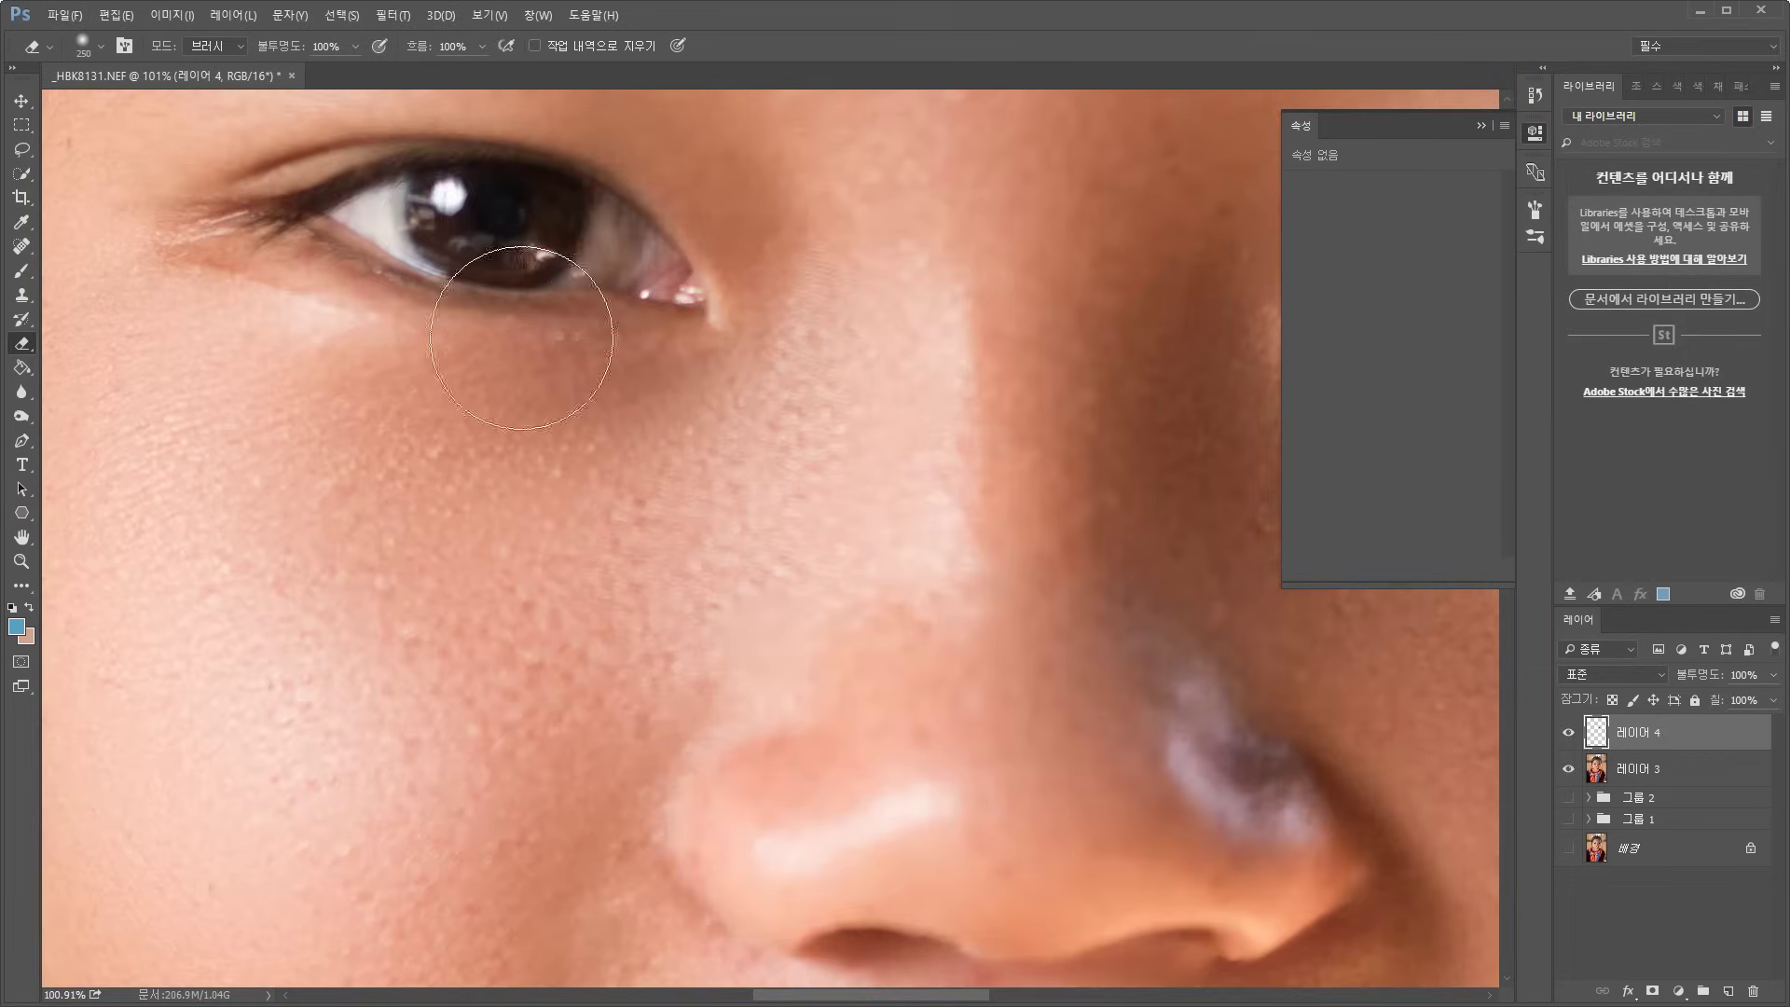
pyautogui.scroll(3, 528, 214)
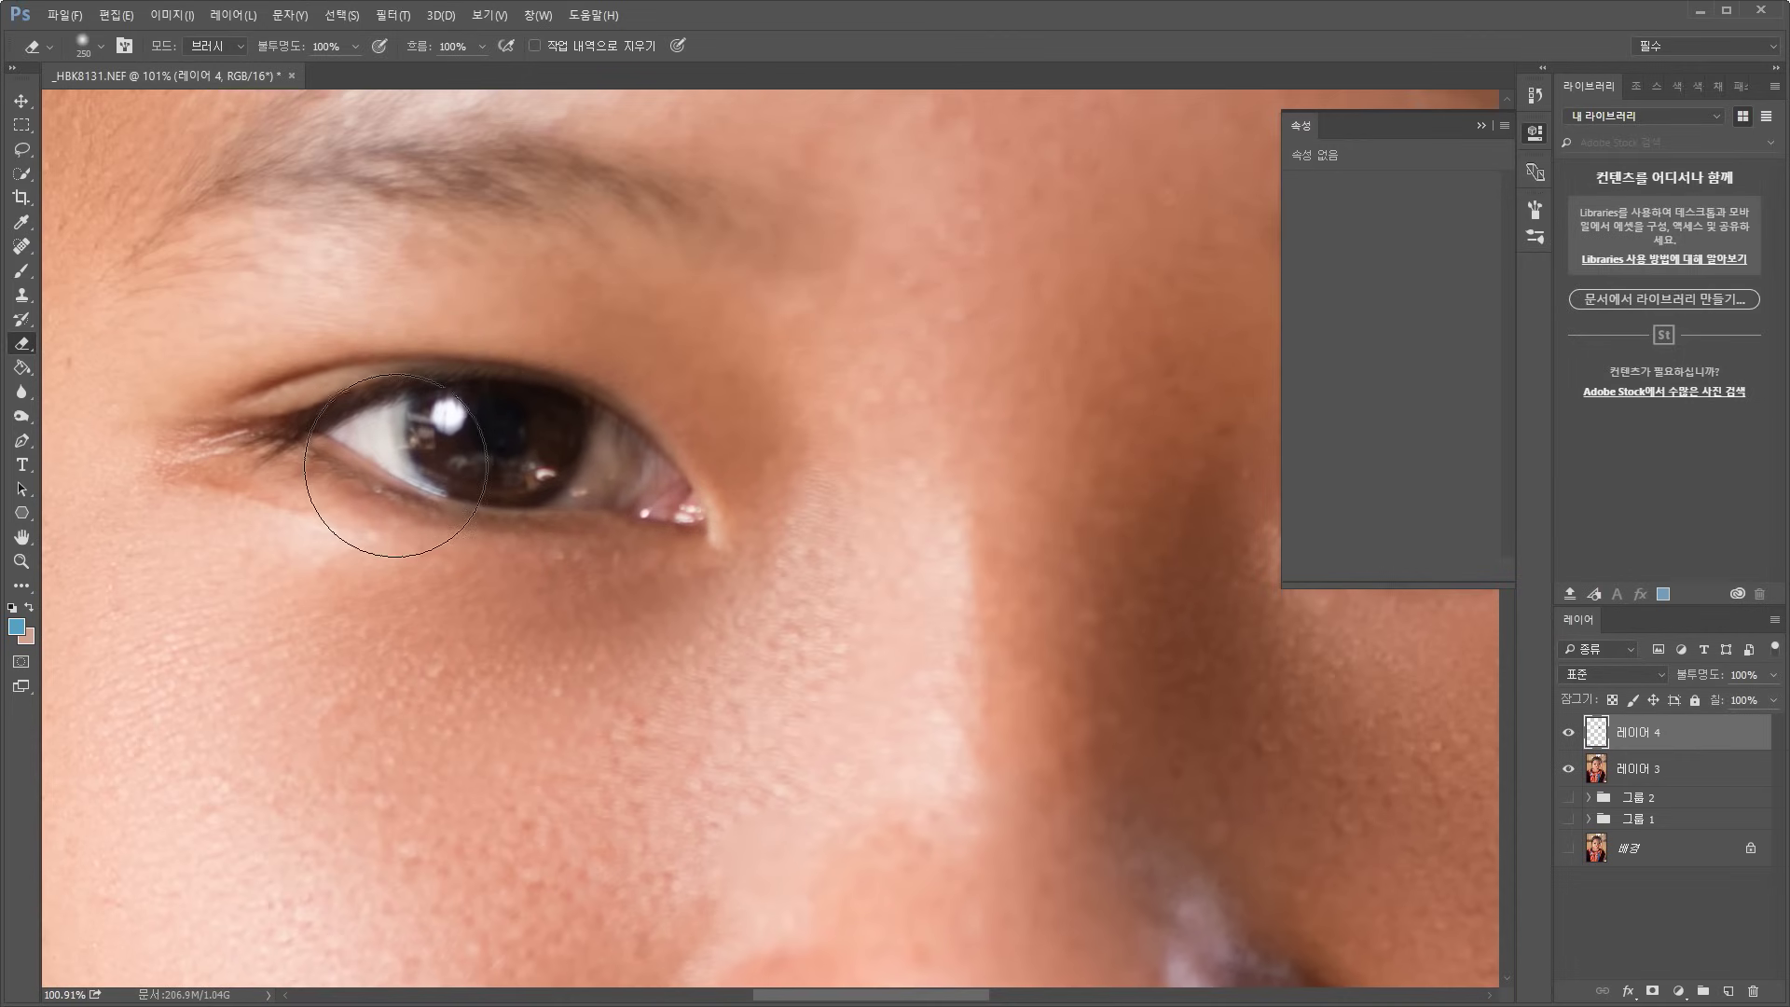
pyautogui.scroll(-4, 441, 424)
pyautogui.scroll(-6, 441, 424)
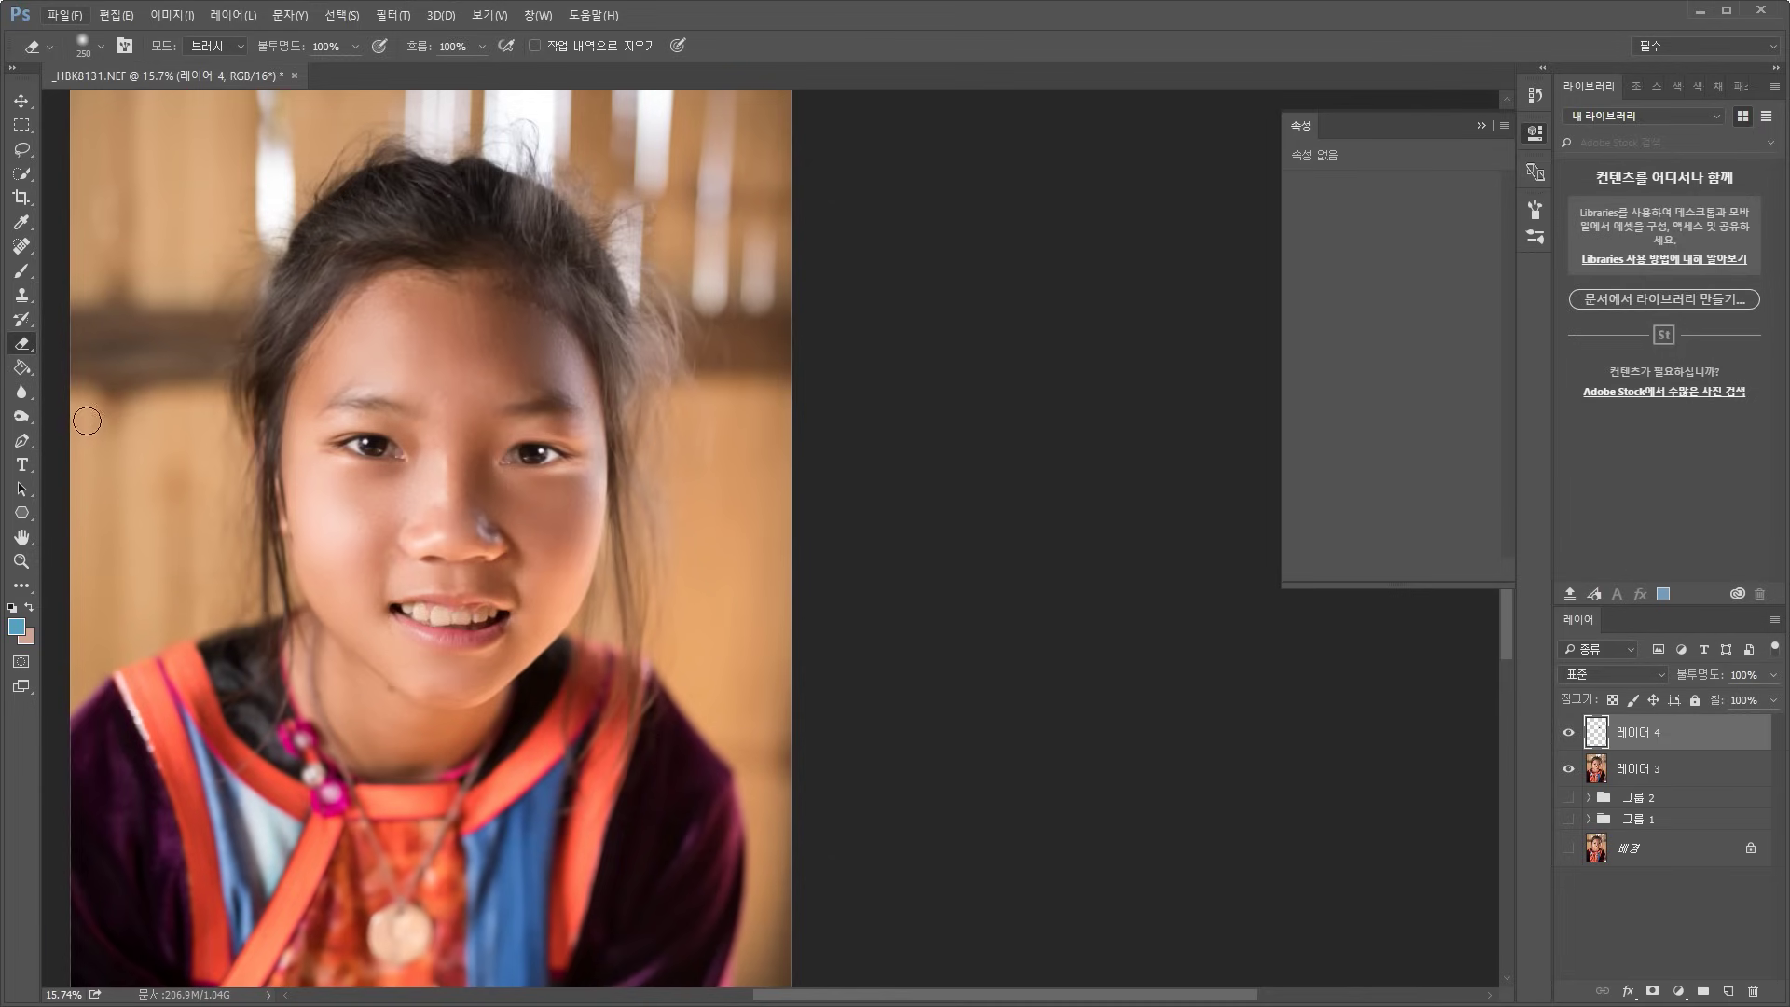
pyautogui.scroll(8, 563, 468)
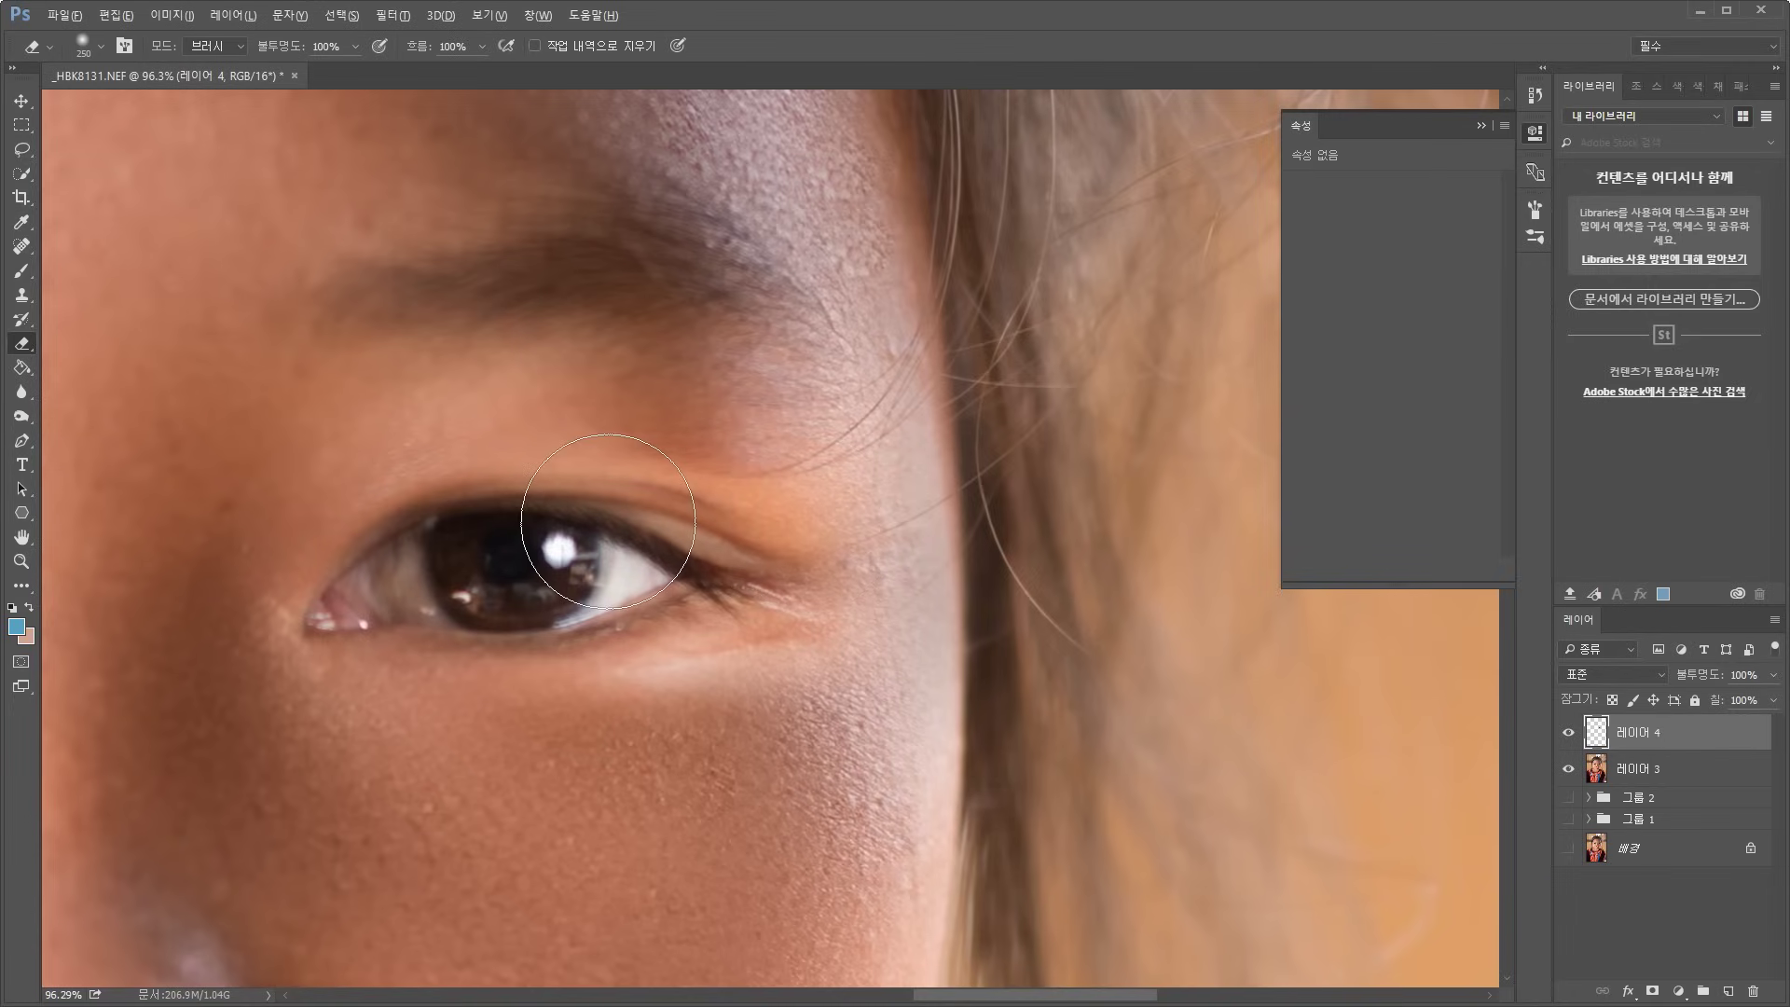
# Erase the leftover light skin beneath the image-right eye copy and around its outer eyelid at eraser size 250
pyautogui.scroll(-7, 623, 566)
pyautogui.scroll(6, 624, 566)
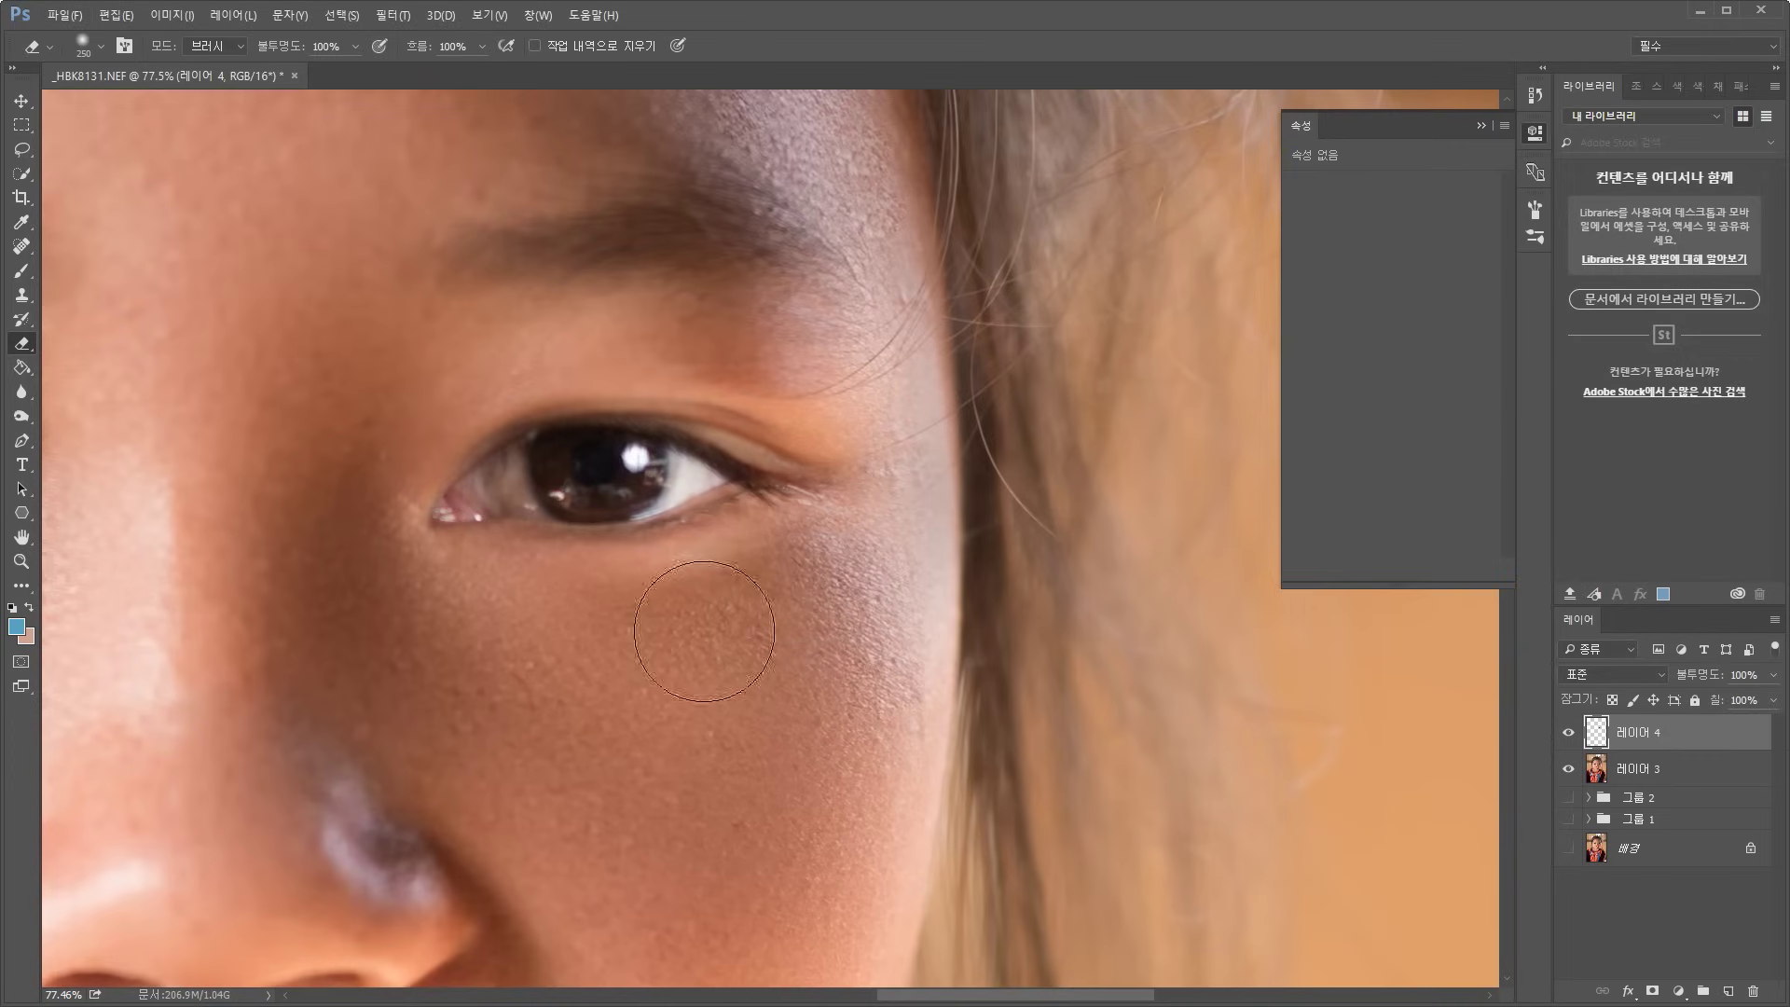
pyautogui.moveTo(759, 419)
pyautogui.mouseDown()
pyautogui.moveTo(847, 380)
pyautogui.moveTo(783, 462)
pyautogui.mouseUp()
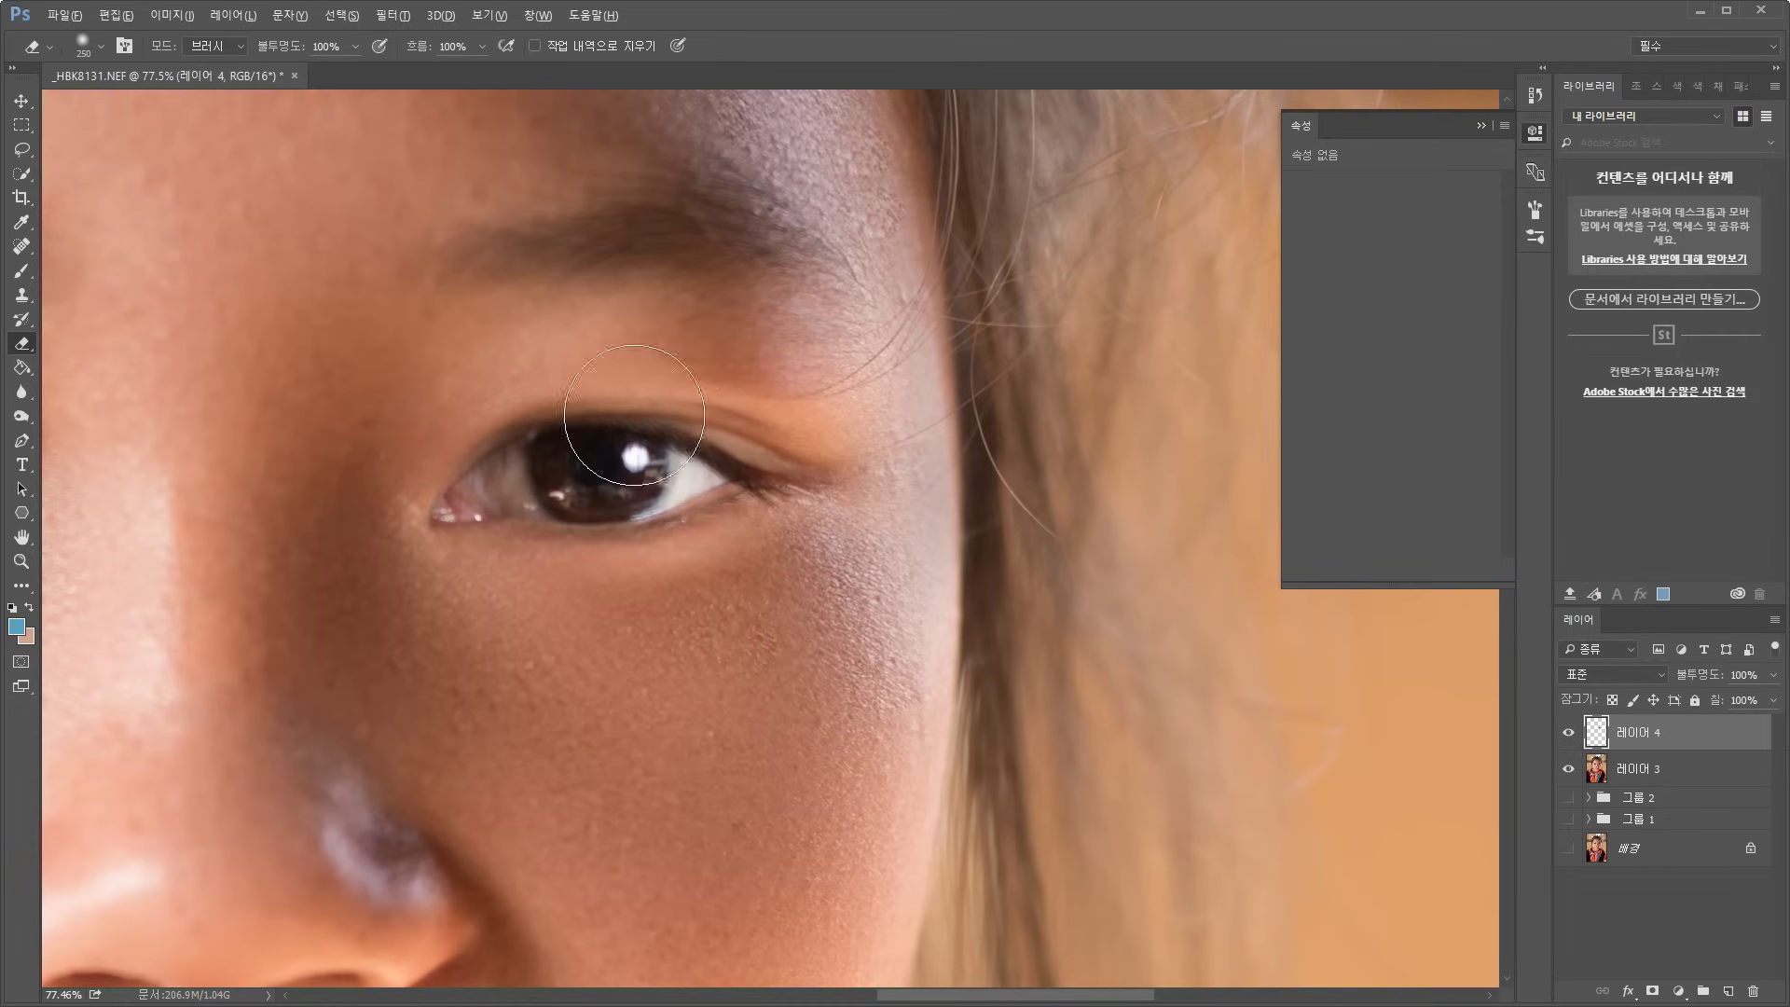
pyautogui.scroll(-5, 633, 462)
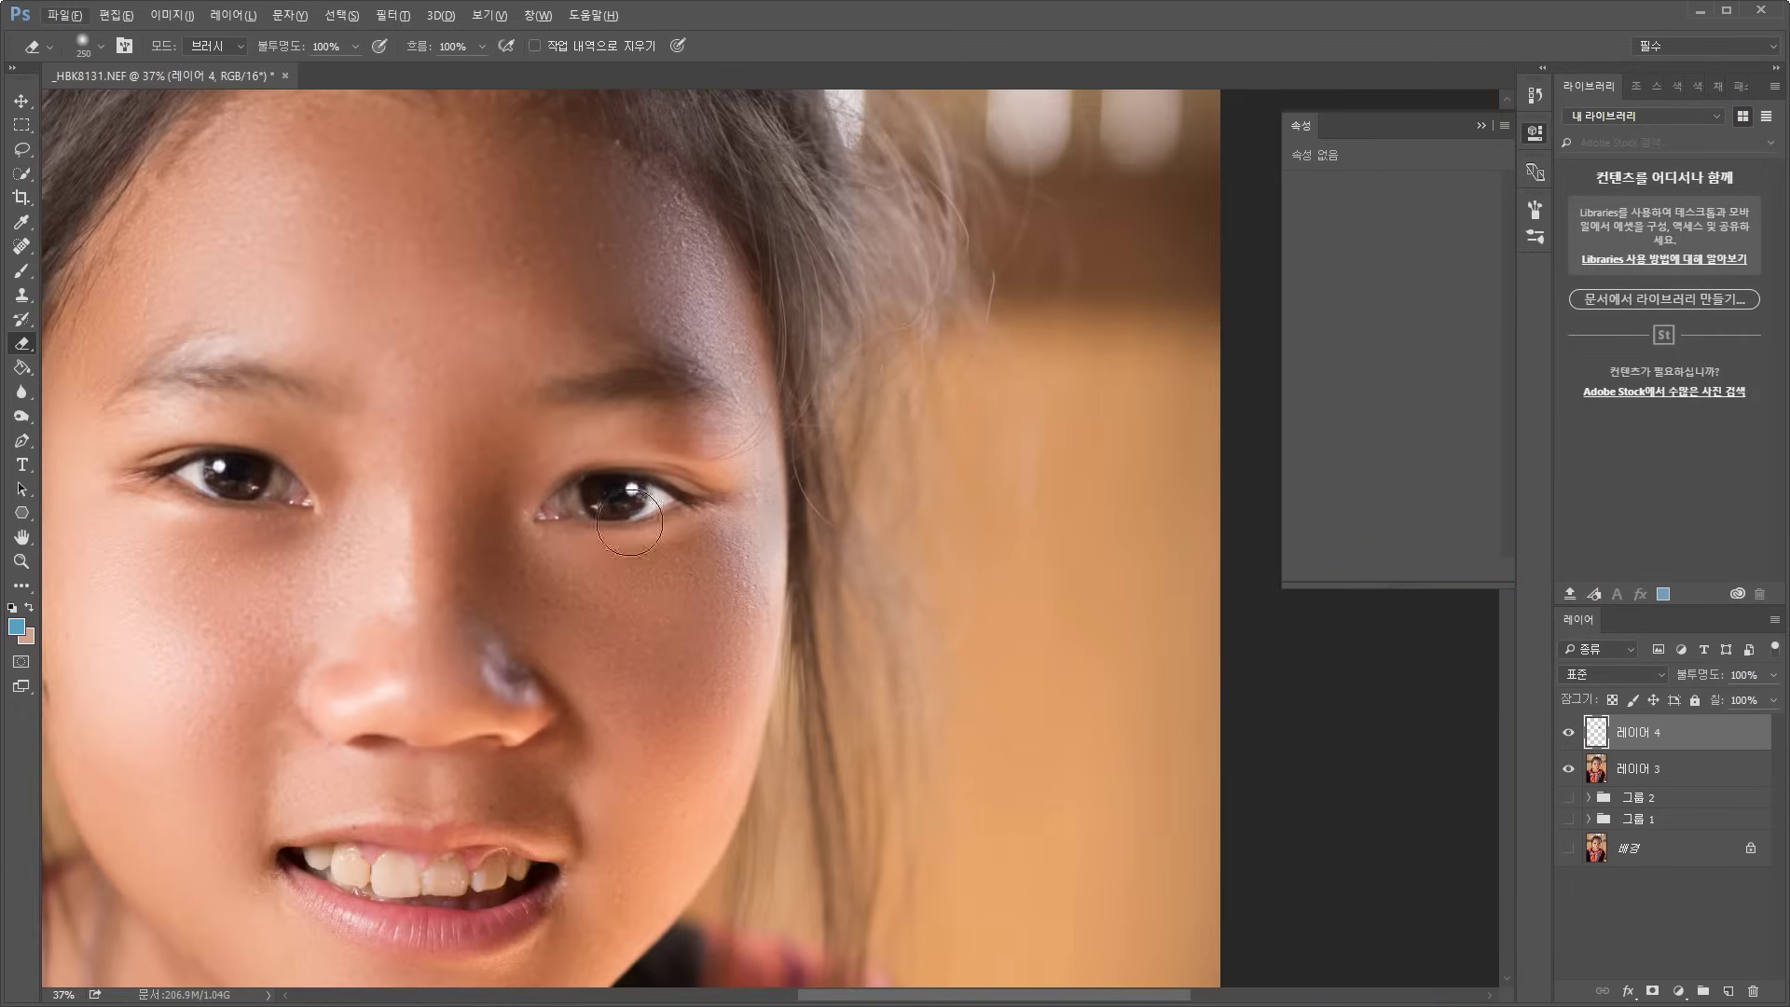
pyautogui.scroll(8, 596, 513)
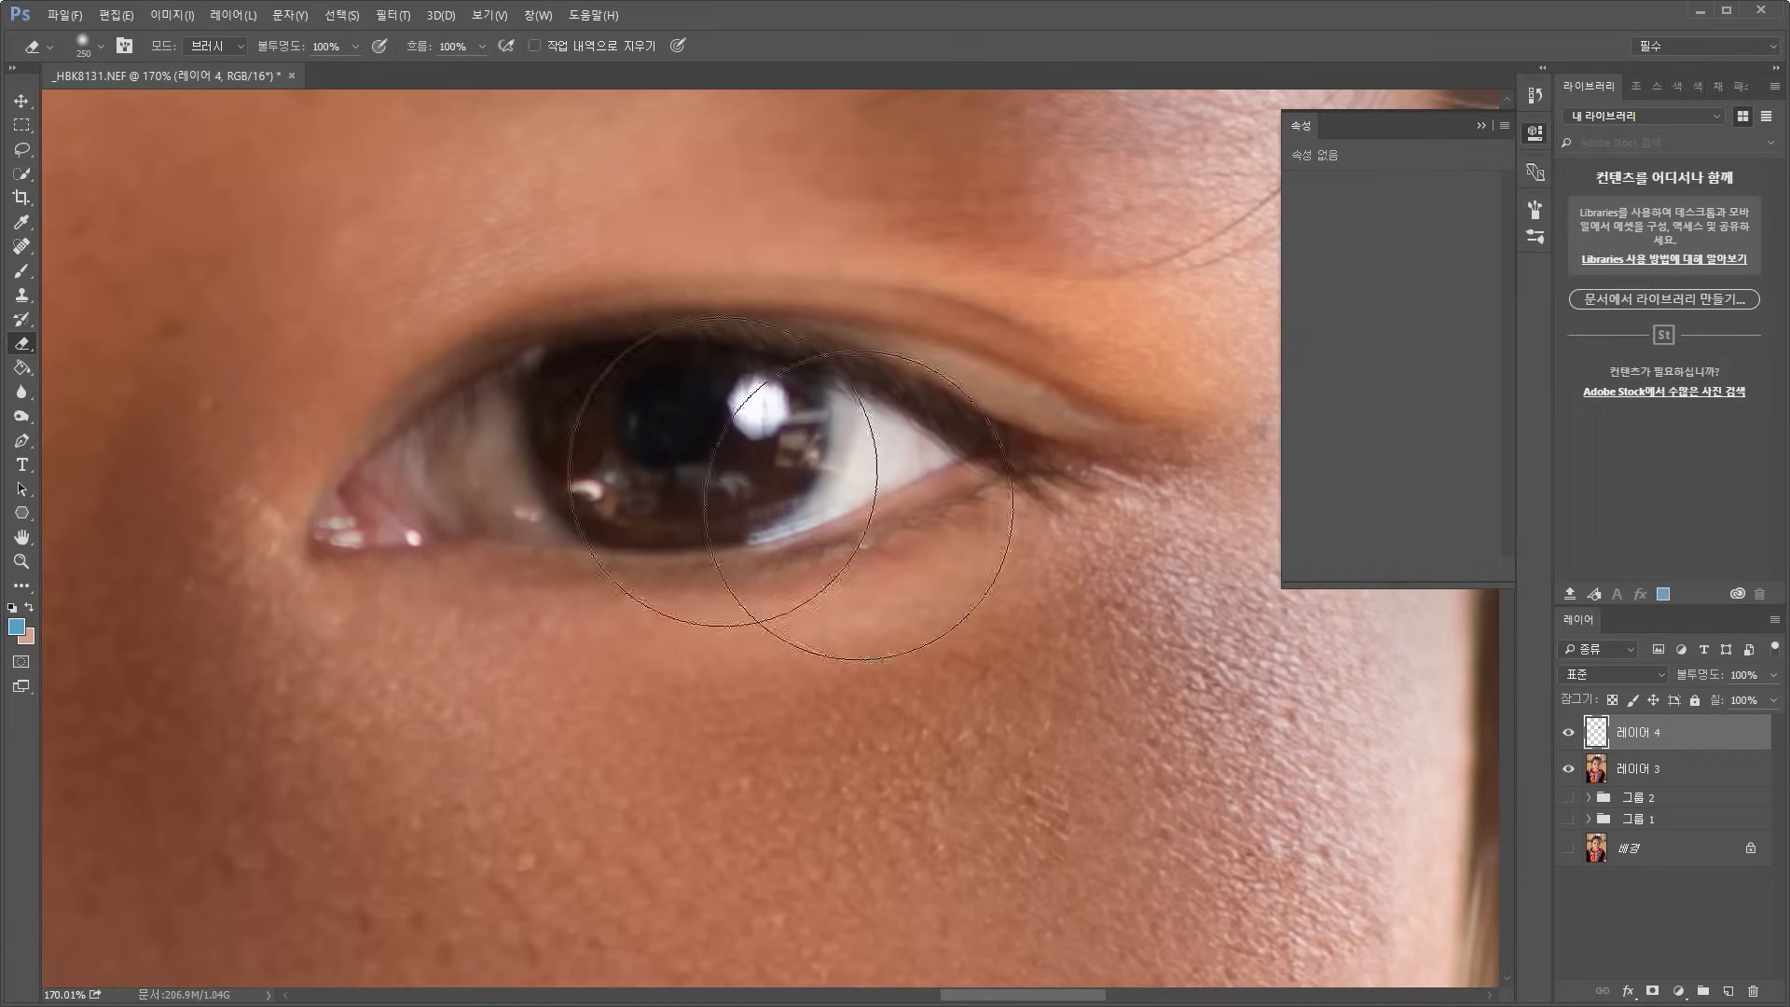
# Outline the iris of the eye on 레이어 4 with the Lasso tool and copy it to a new layer
pyautogui.click(23, 151)
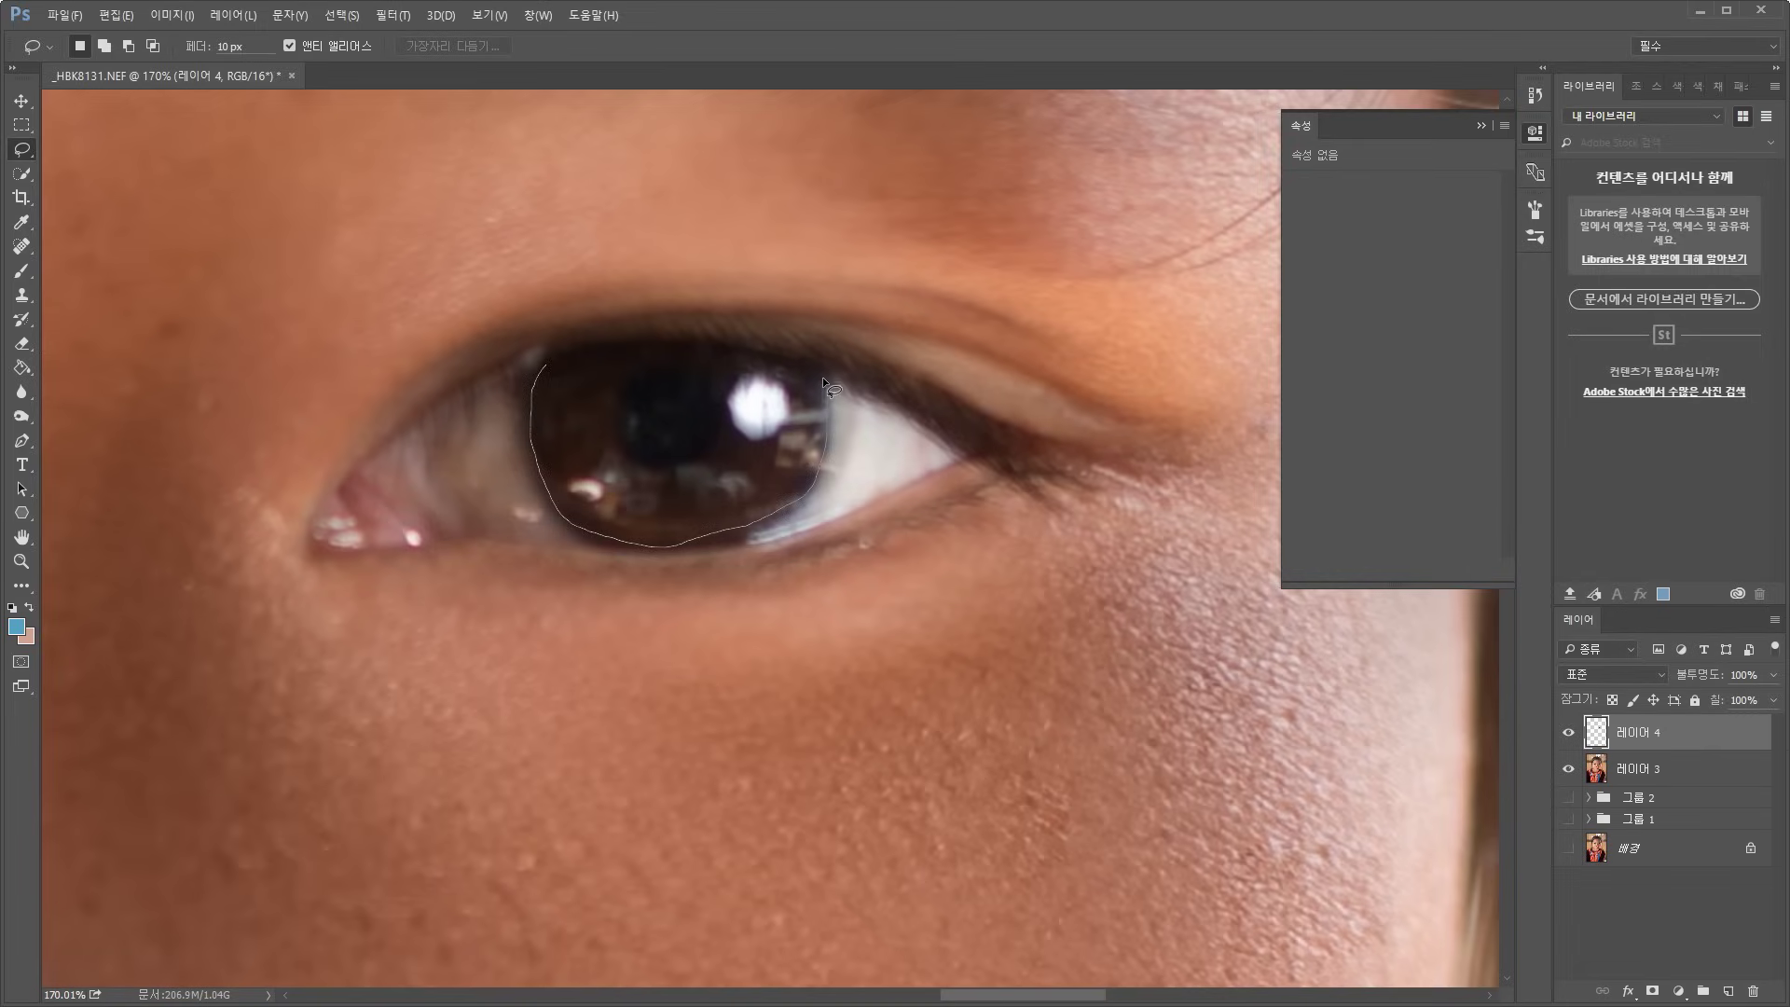
pyautogui.moveTo(589, 345); pyautogui.dragTo(618, 338)
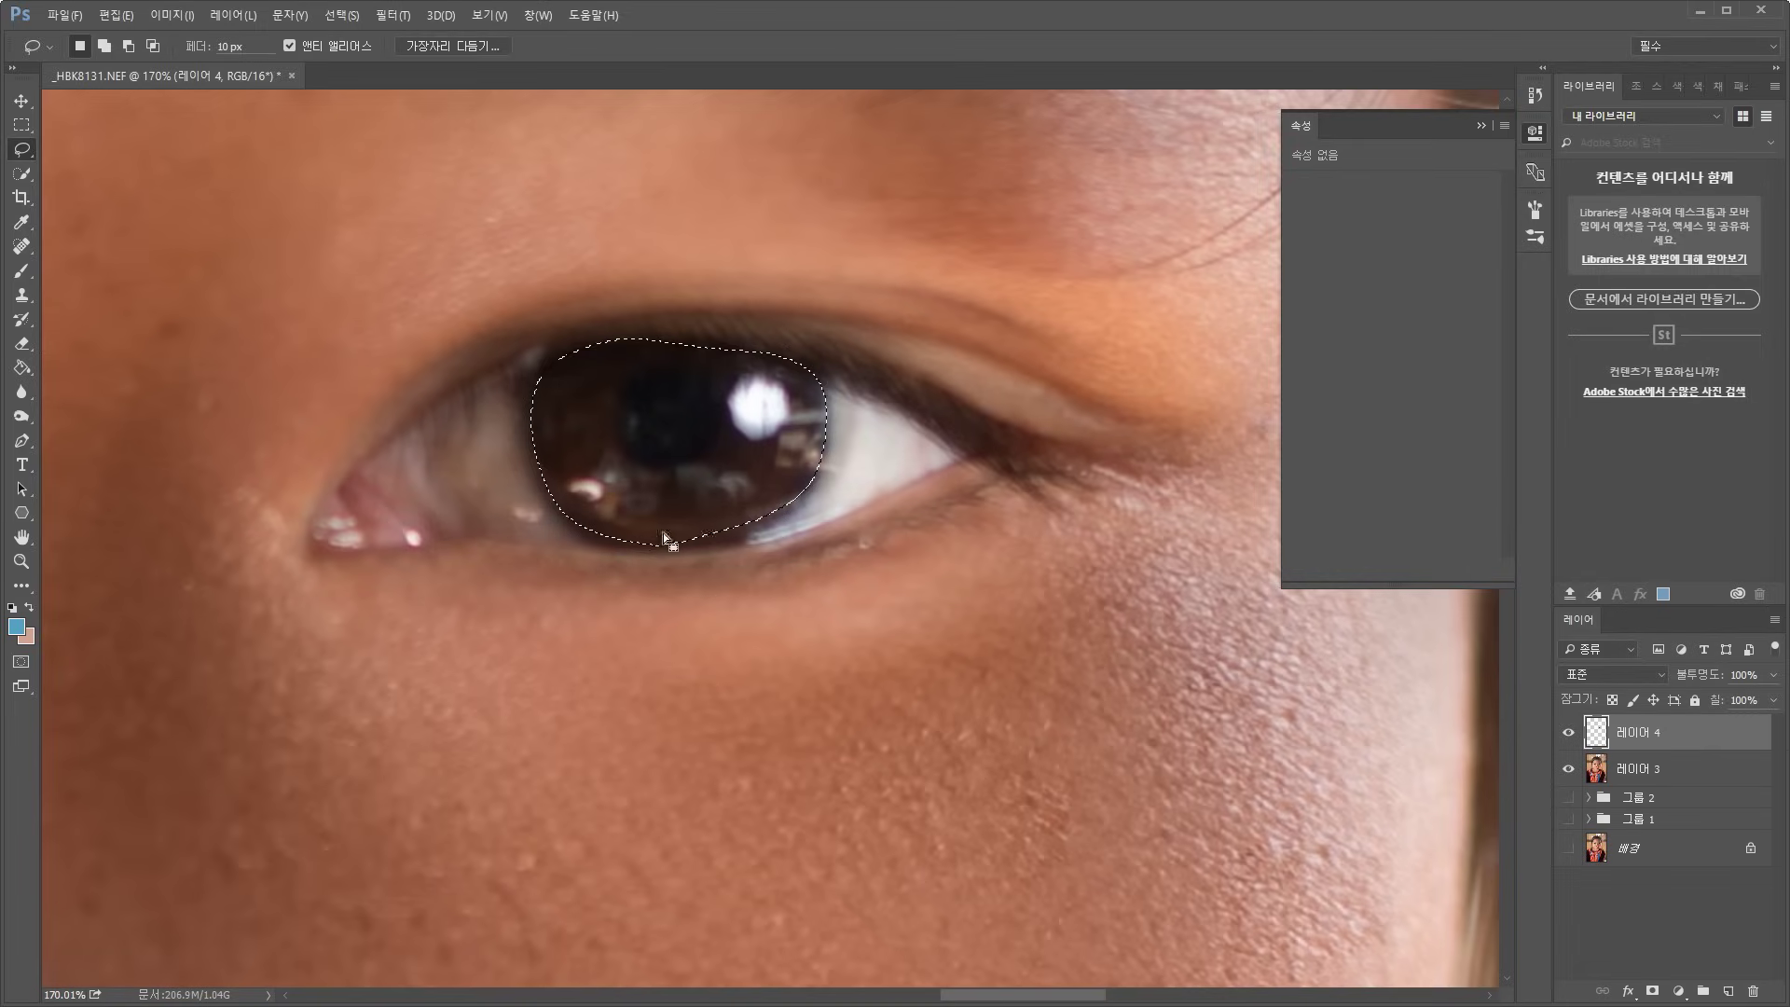
pyautogui.hotkey('ctrl', 'd')
pyautogui.hotkey('ctrl', 'shift', 'alt', 'n')
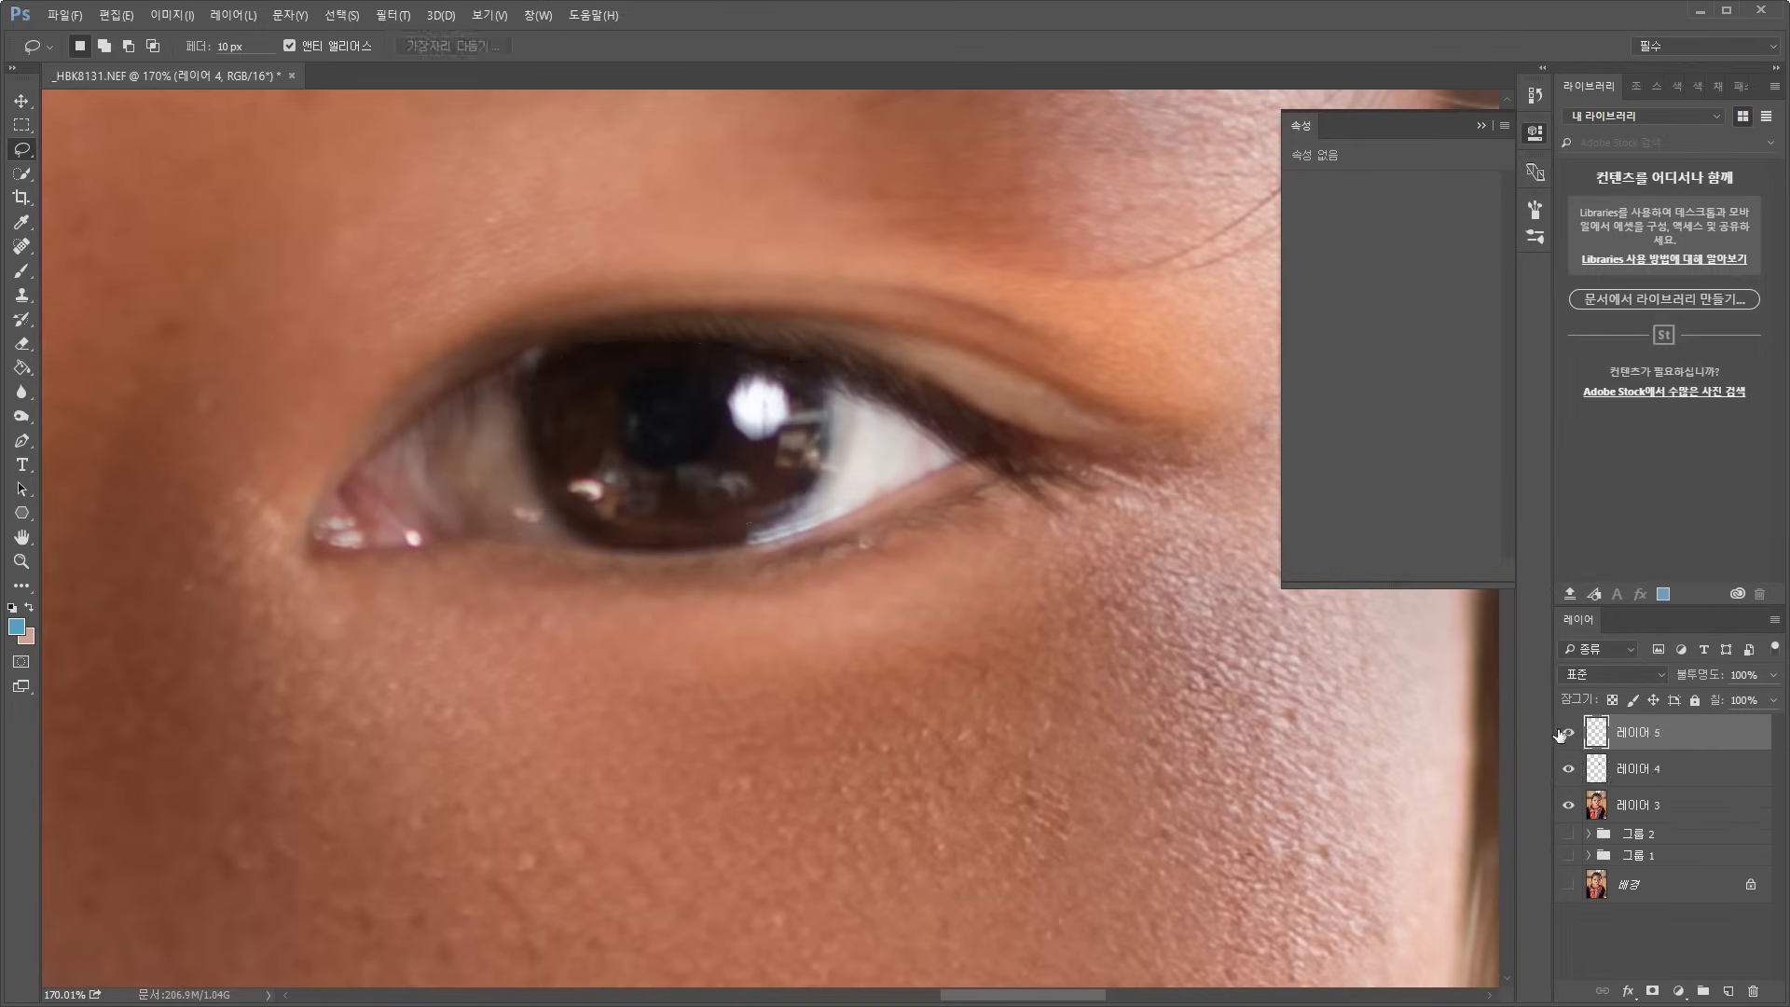
# Flip the copied iris layer horizontally
pyautogui.click(148, 17)
pyautogui.moveTo(117, 17)
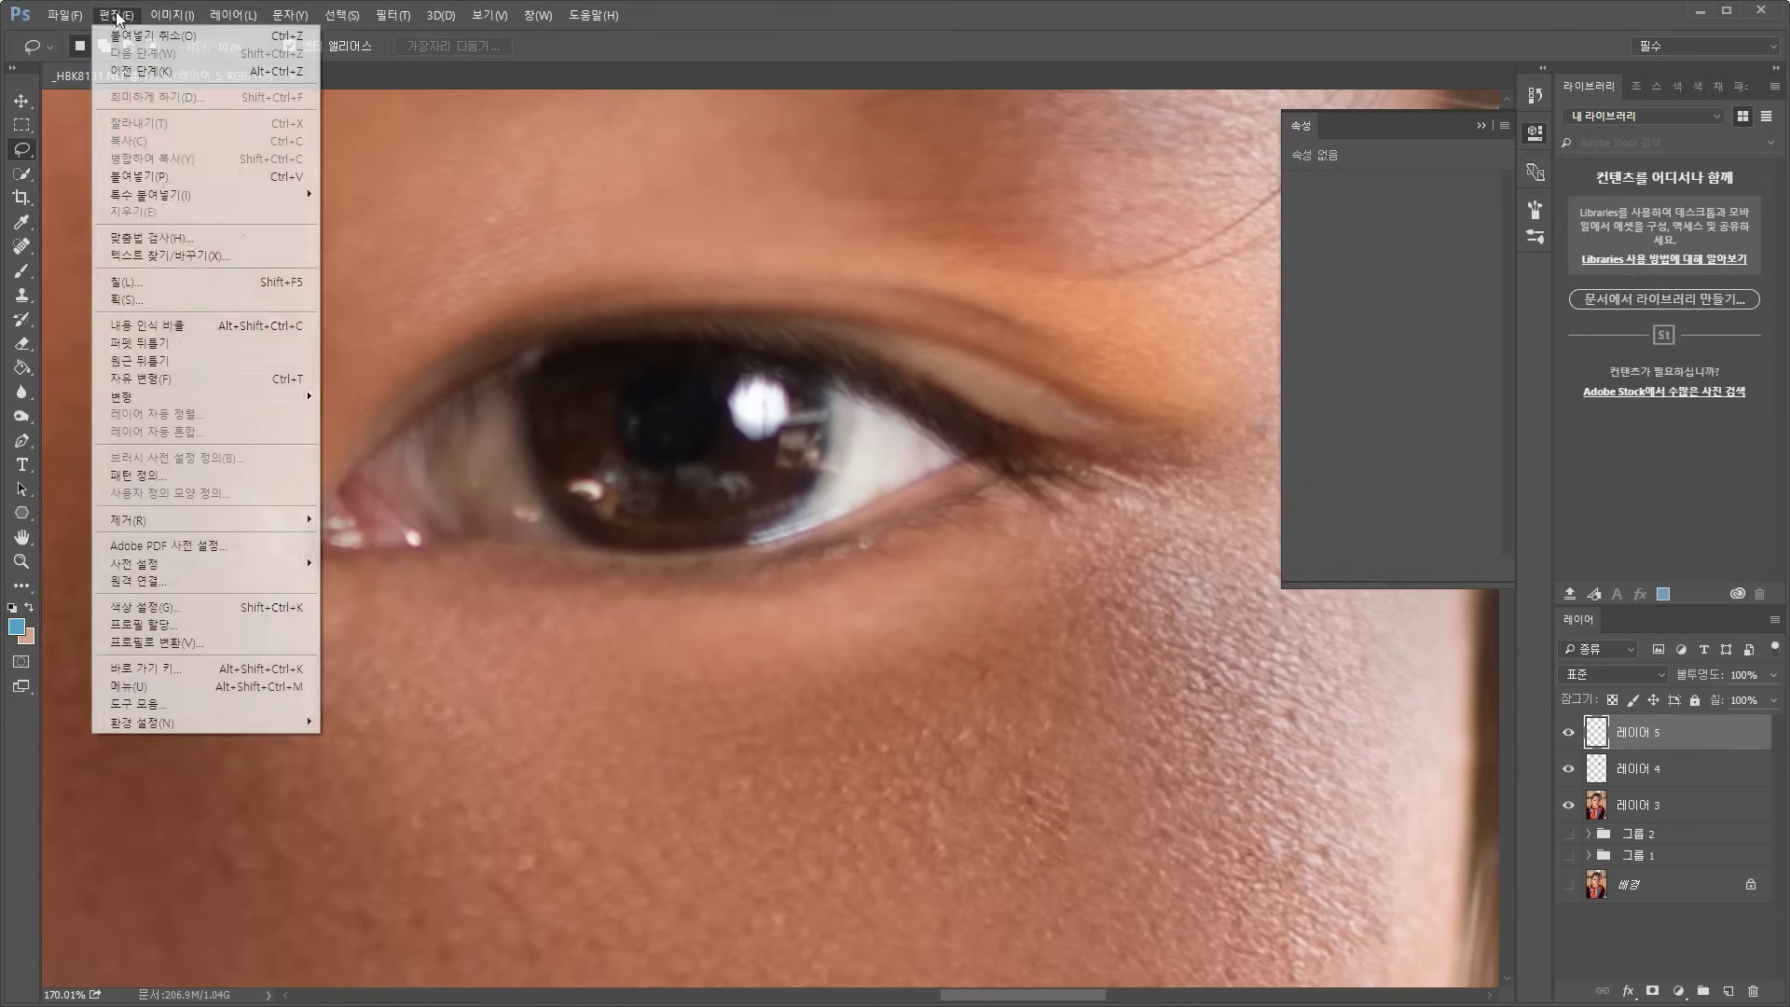
pyautogui.moveTo(191, 399)
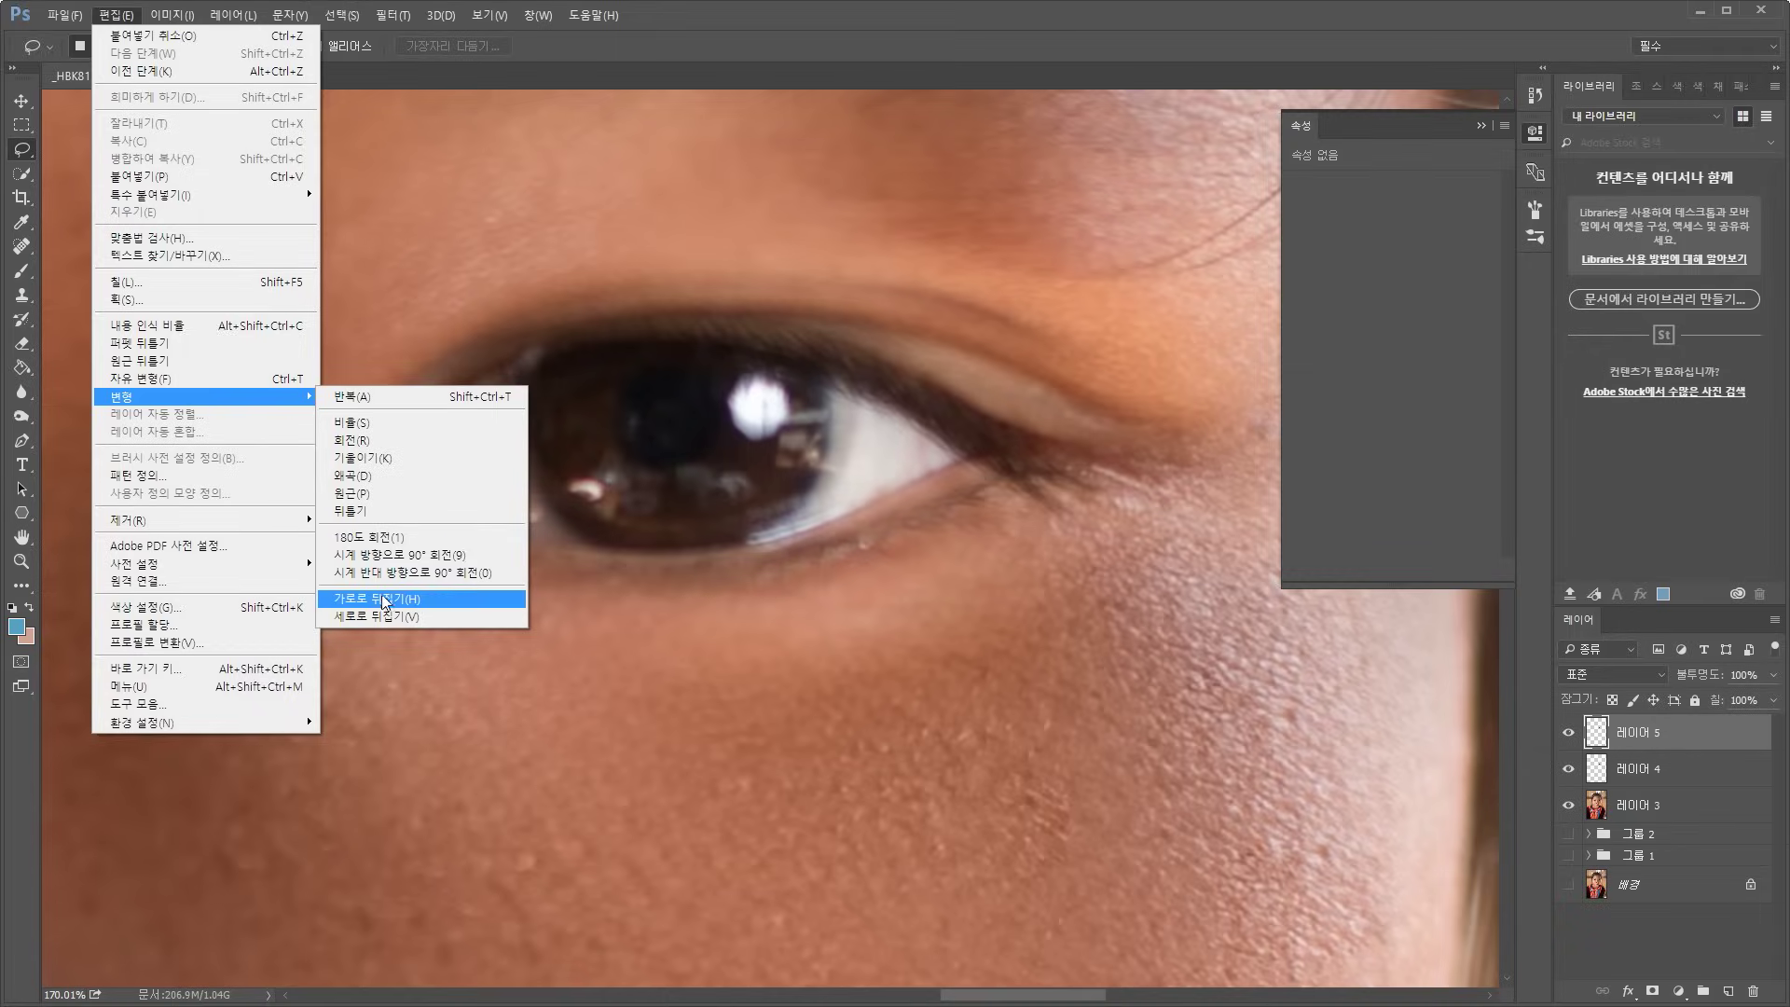
pyautogui.click(382, 597)
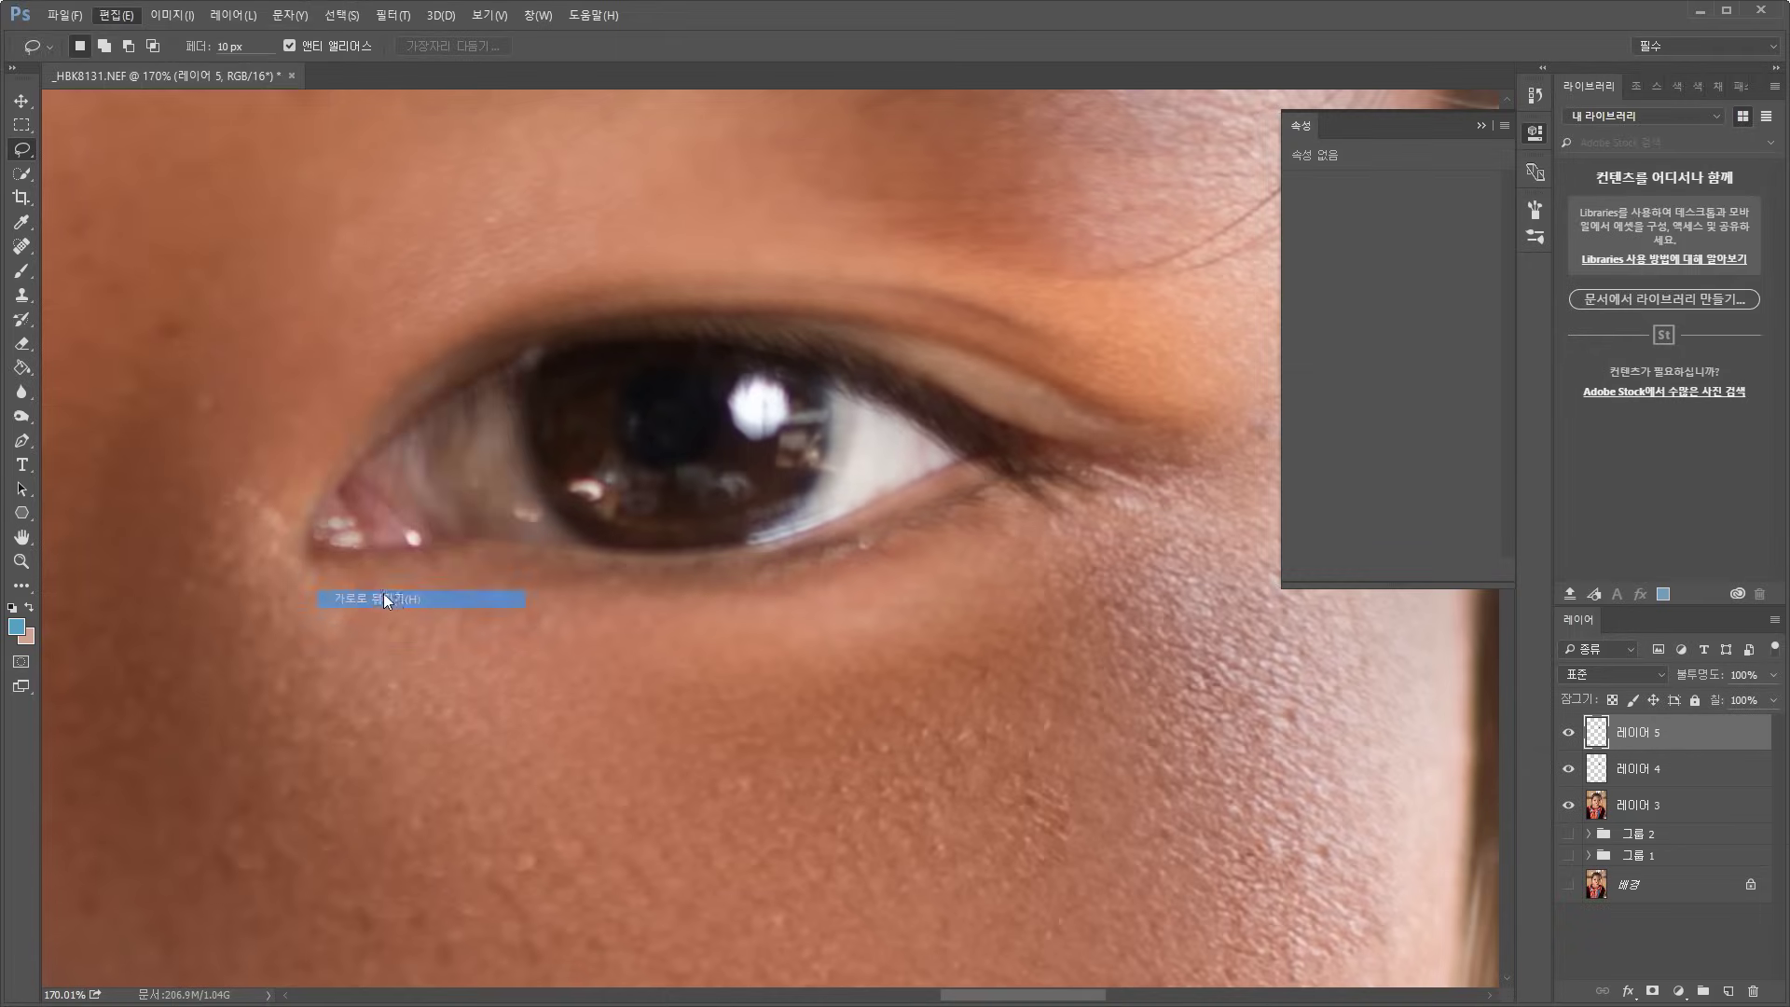
# Move the flipped iris into place over the original iris so its catchlight matches the other eye
pyautogui.click(22, 100)
pyautogui.moveTo(664, 436); pyautogui.dragTo(663, 436)
pyautogui.scroll(-8, 685, 503)
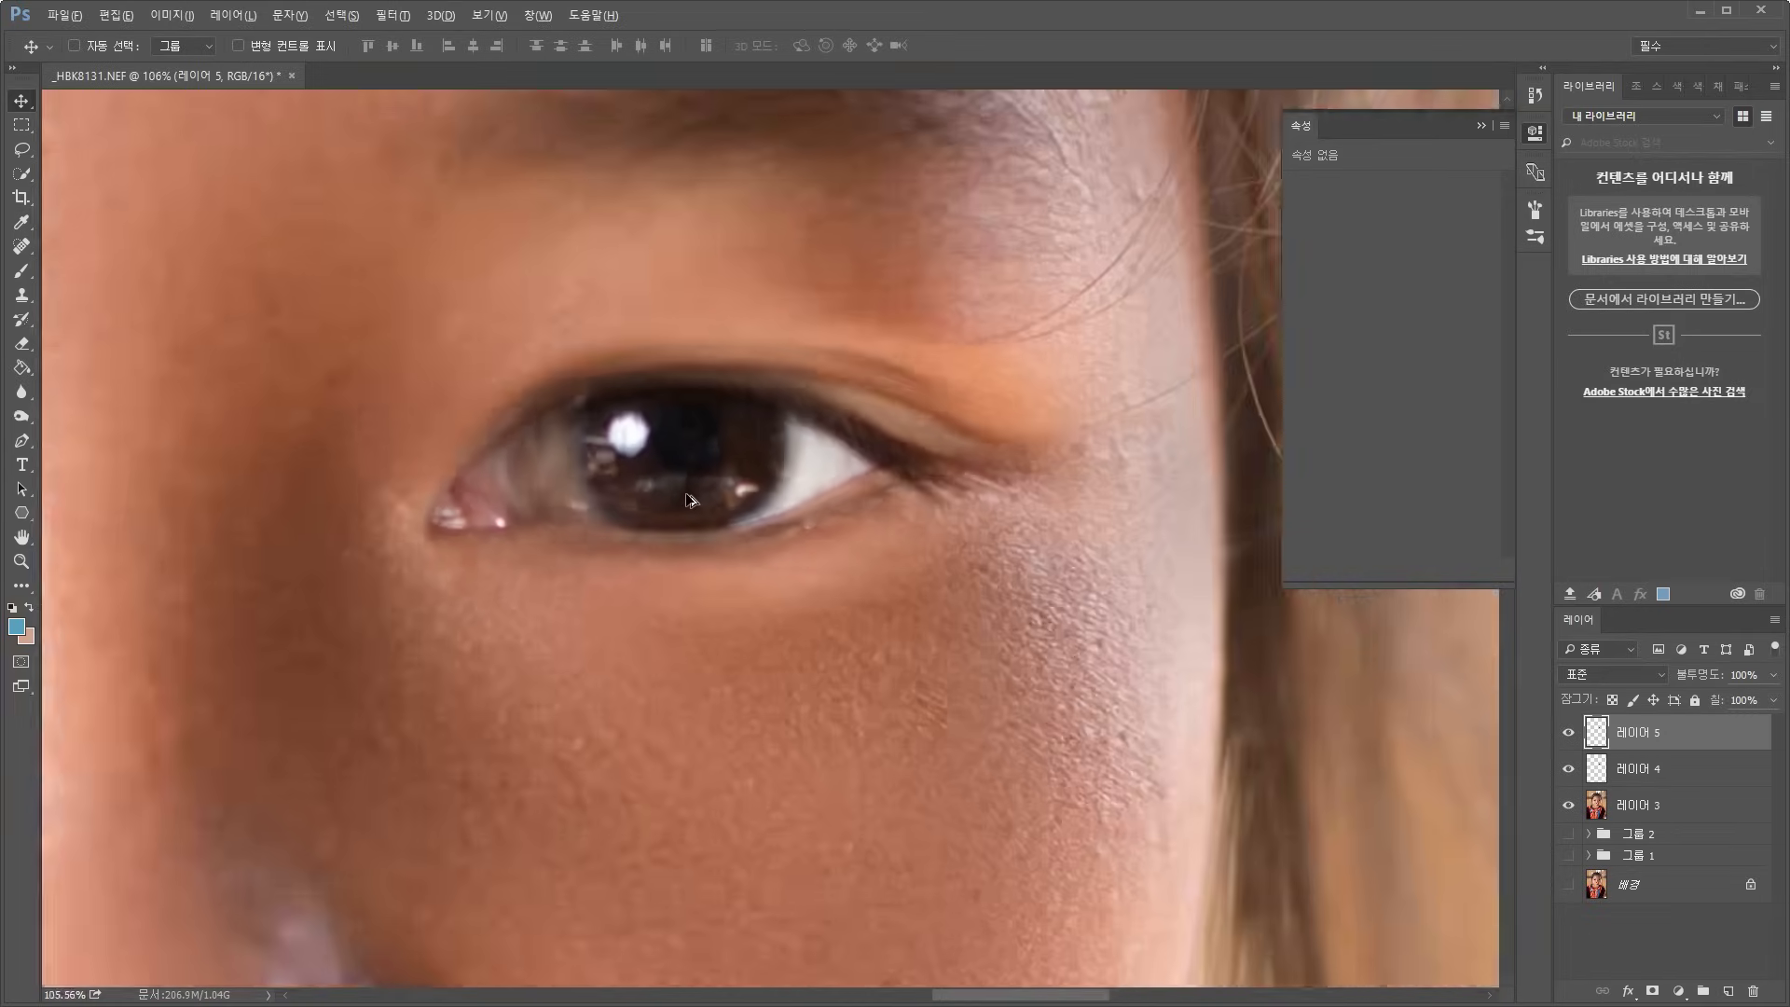
pyautogui.scroll(-2, 575, 573)
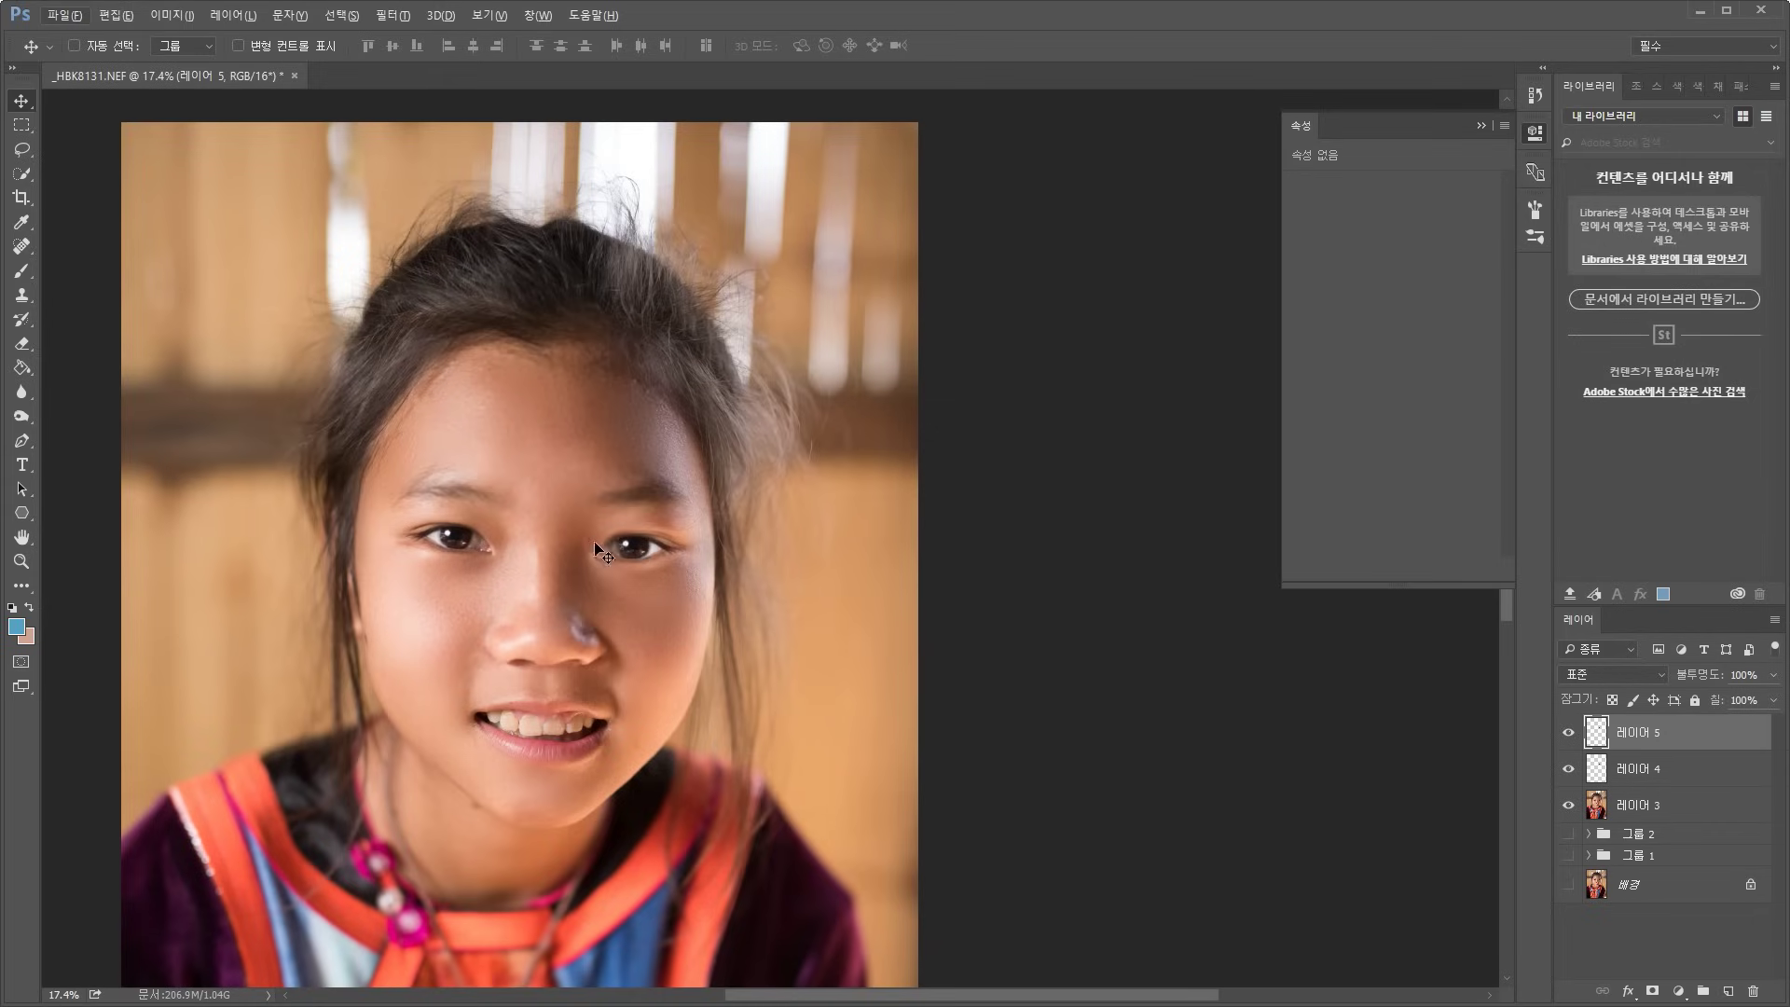
pyautogui.hscroll(-5, 596, 550)
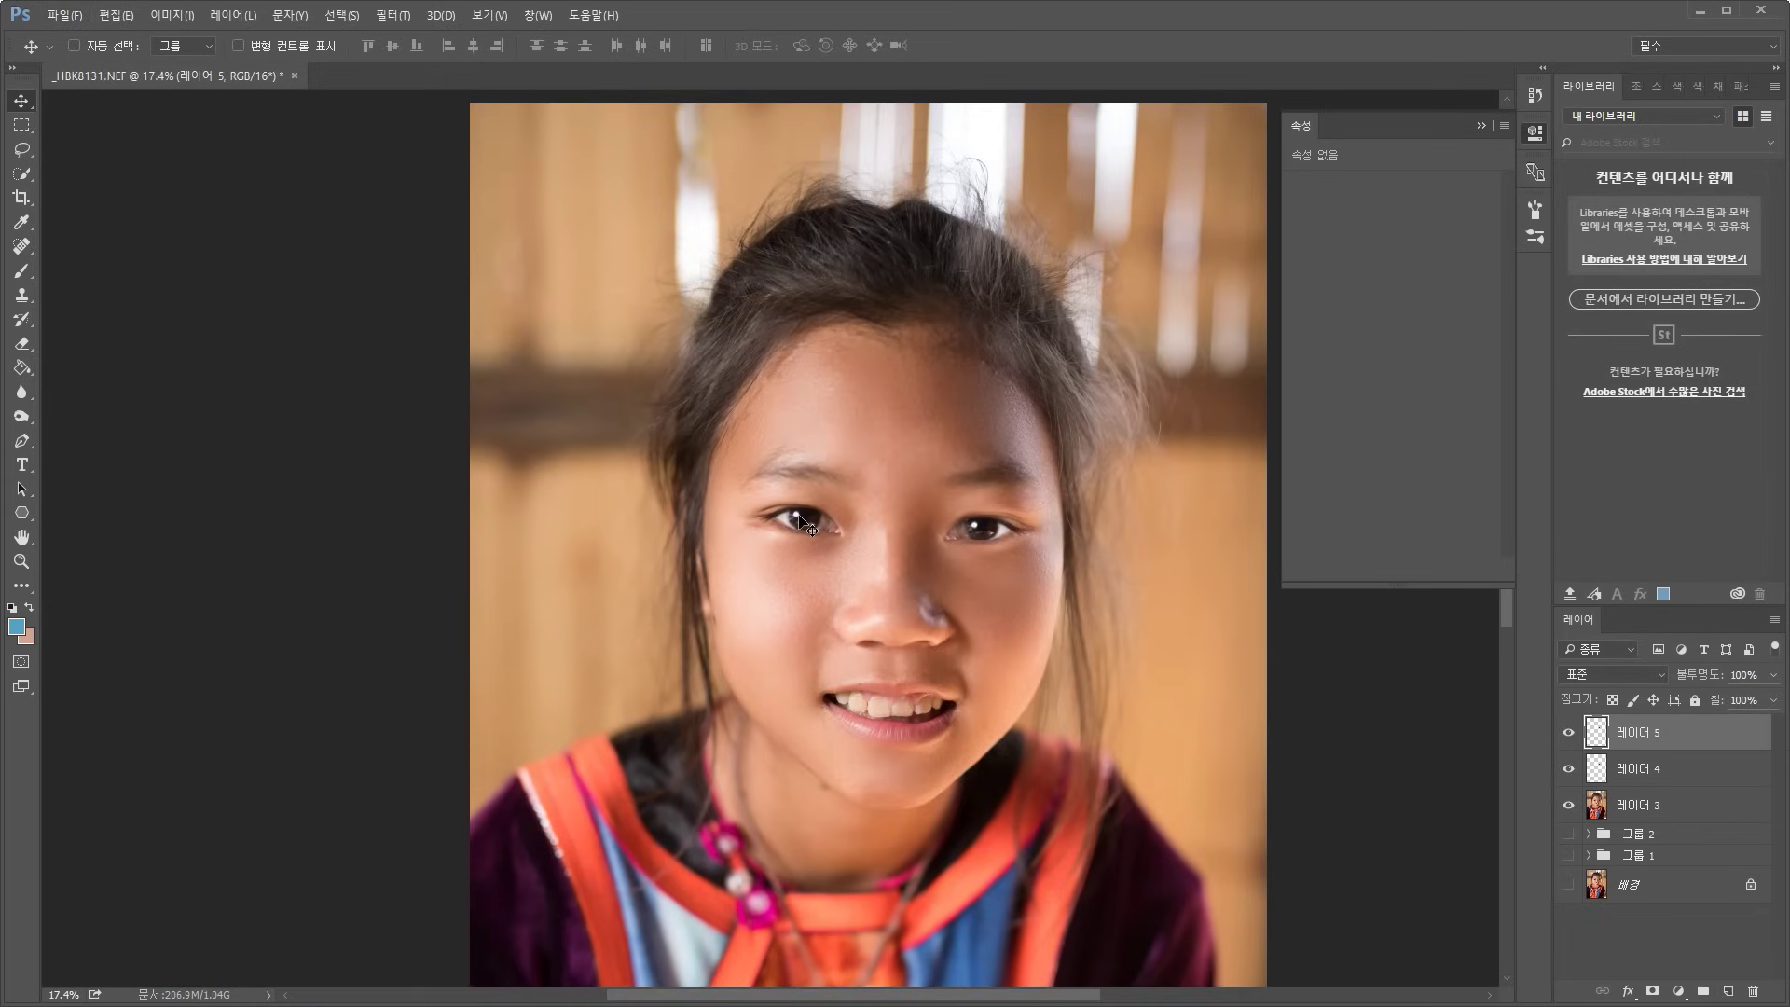
pyautogui.scroll(5, 1033, 602)
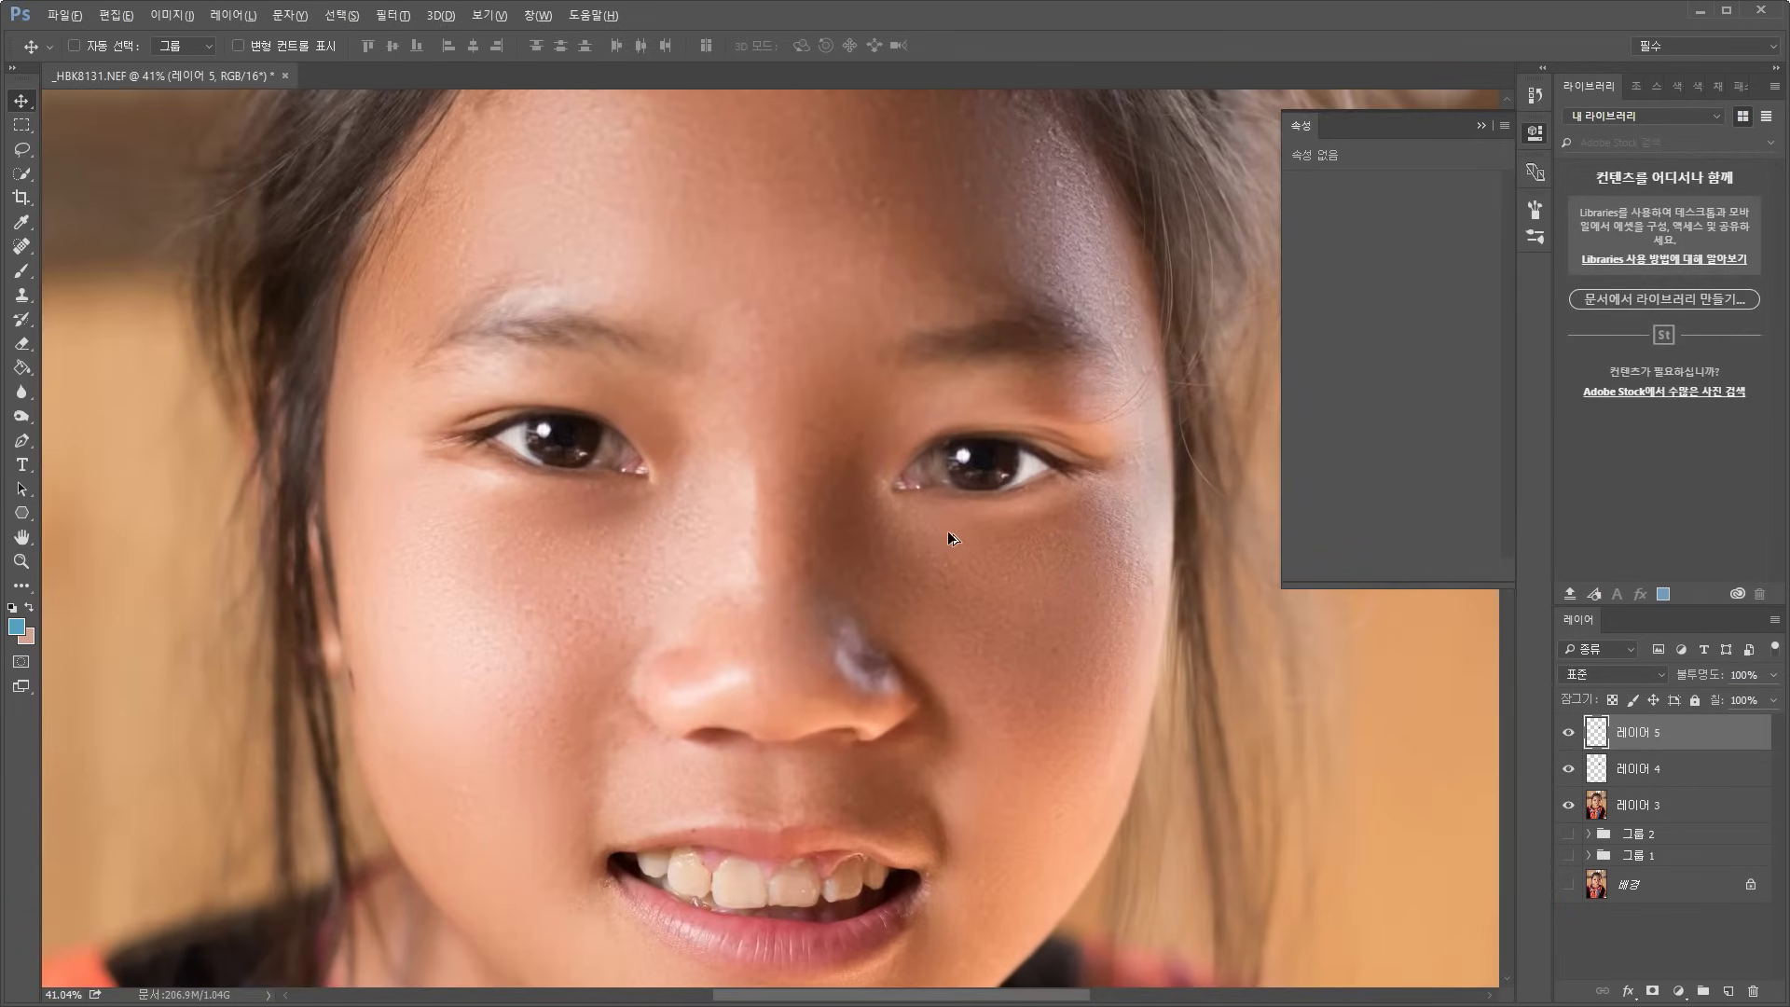
pyautogui.scroll(2, 949, 534)
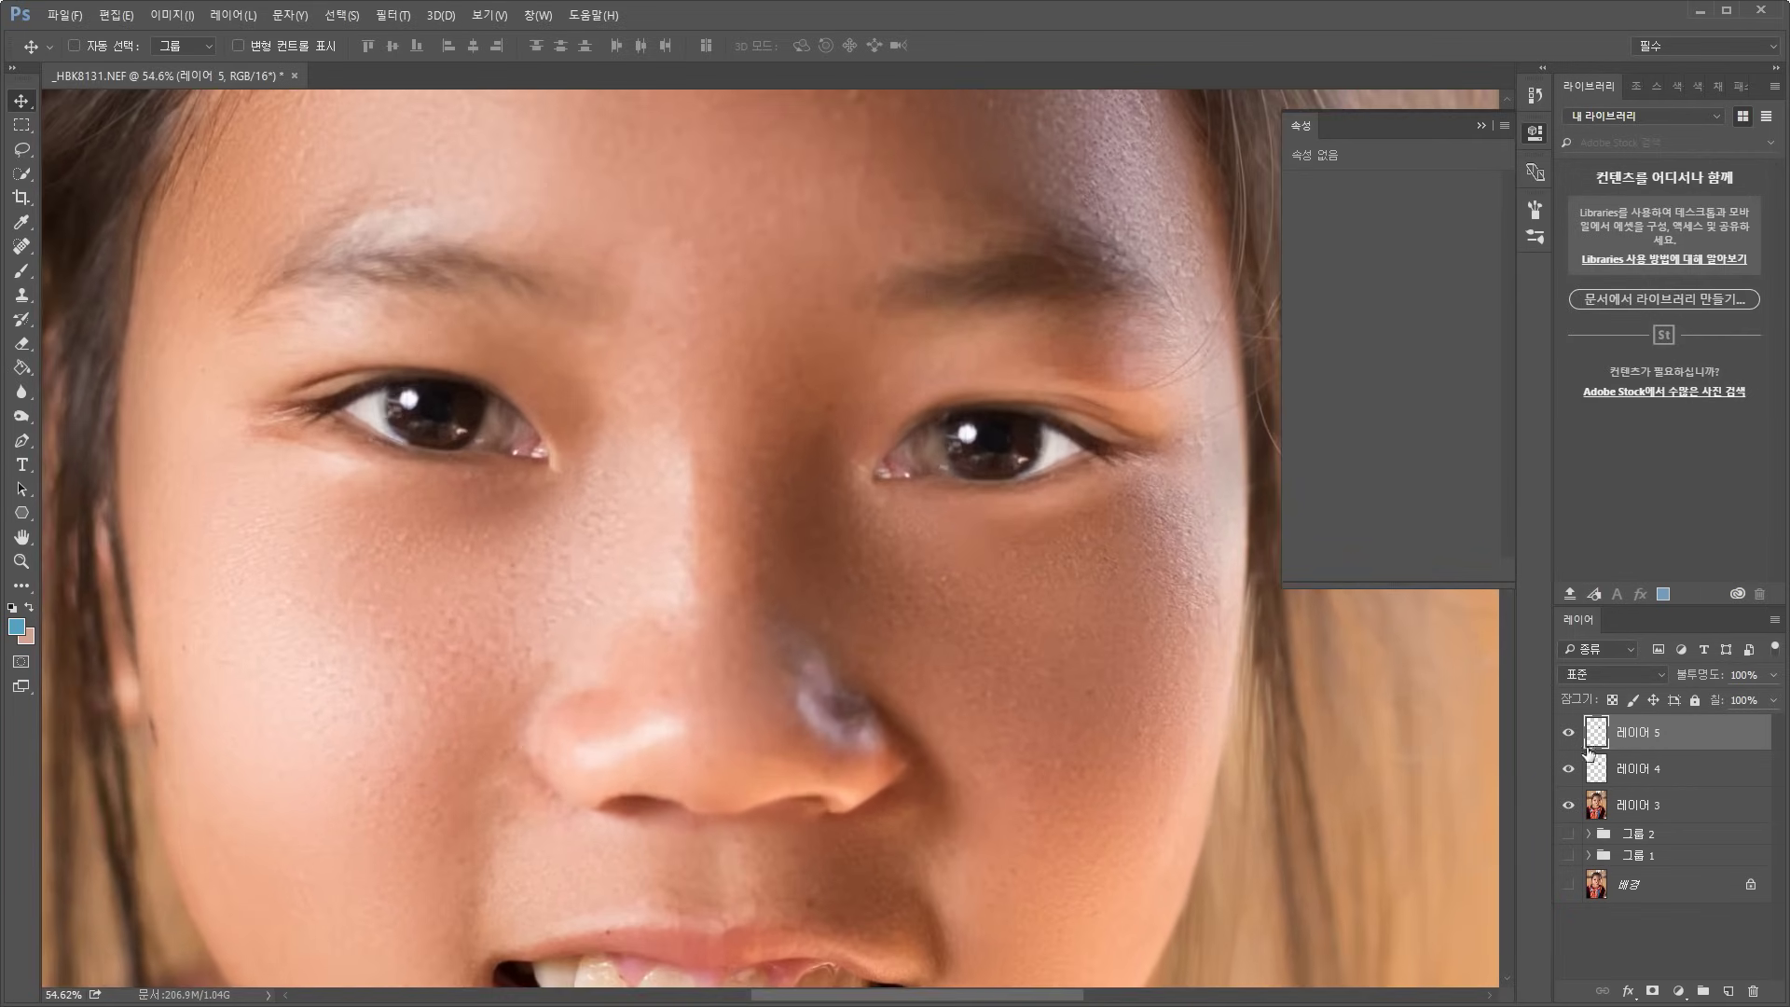
# Merge the iris layer 레이어 5 with the eye layer 레이어 4
pyautogui.keyDown('shift'); pyautogui.click(1668, 768); pyautogui.keyUp('shift')
pyautogui.click(1774, 620)
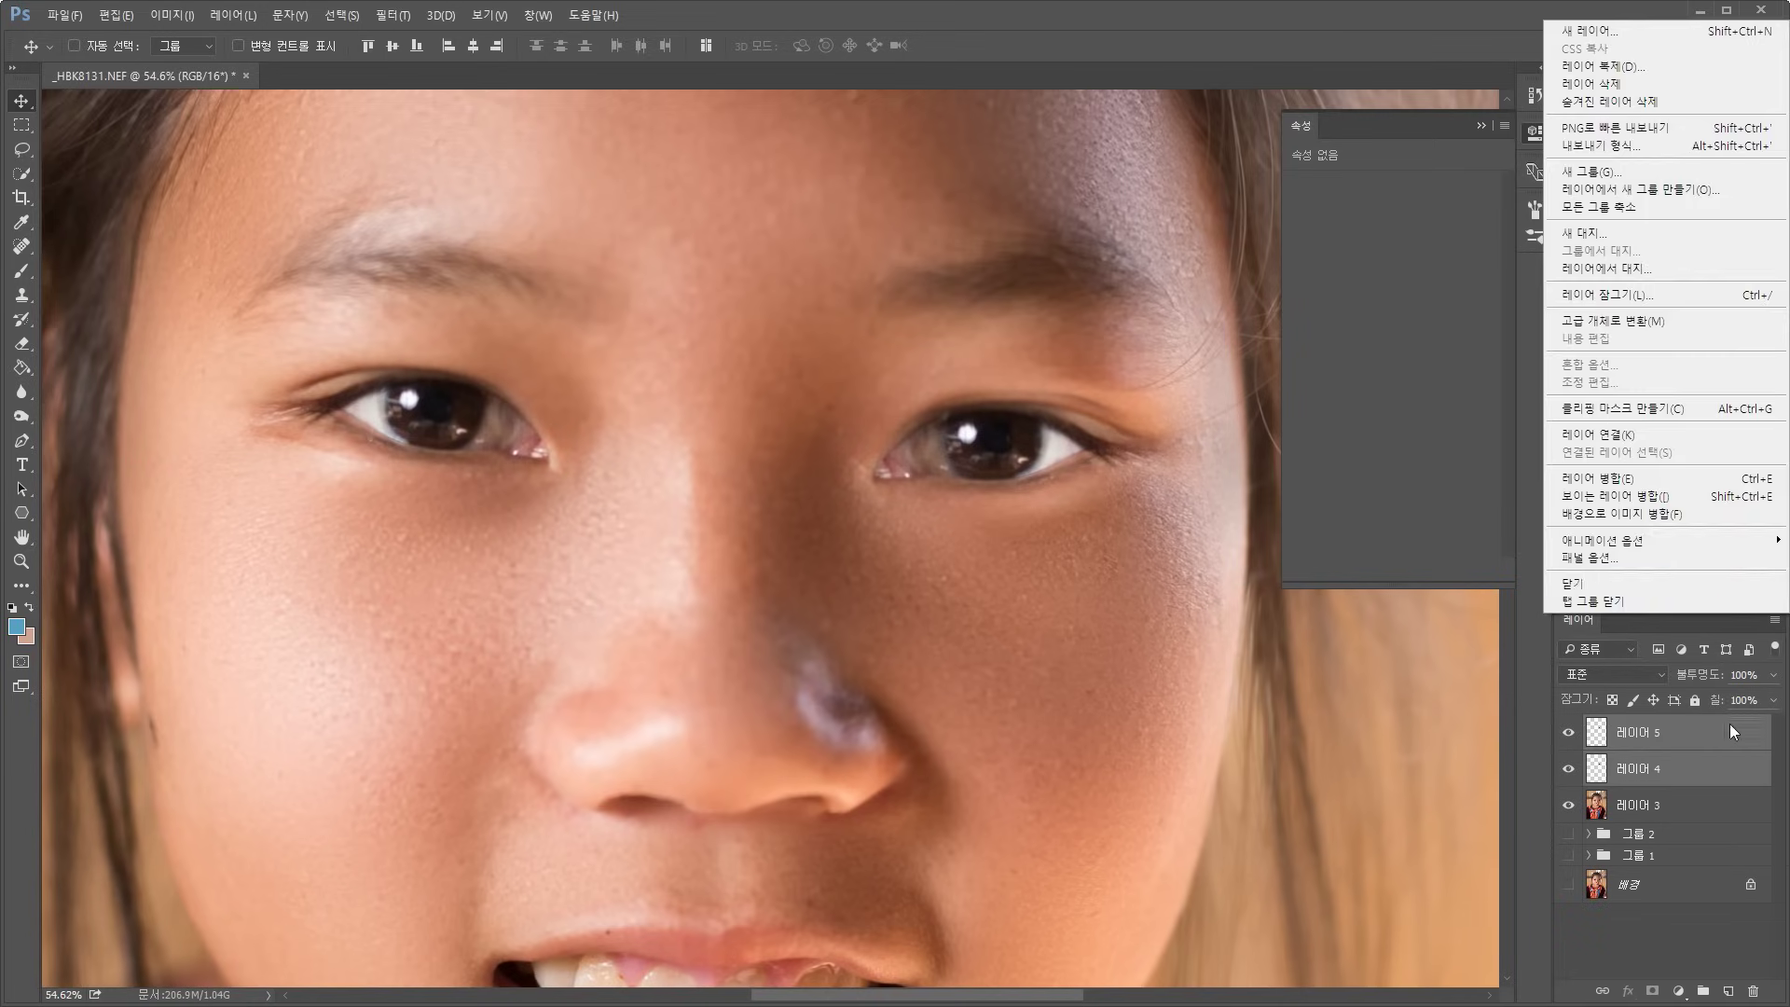
pyautogui.click(1671, 479)
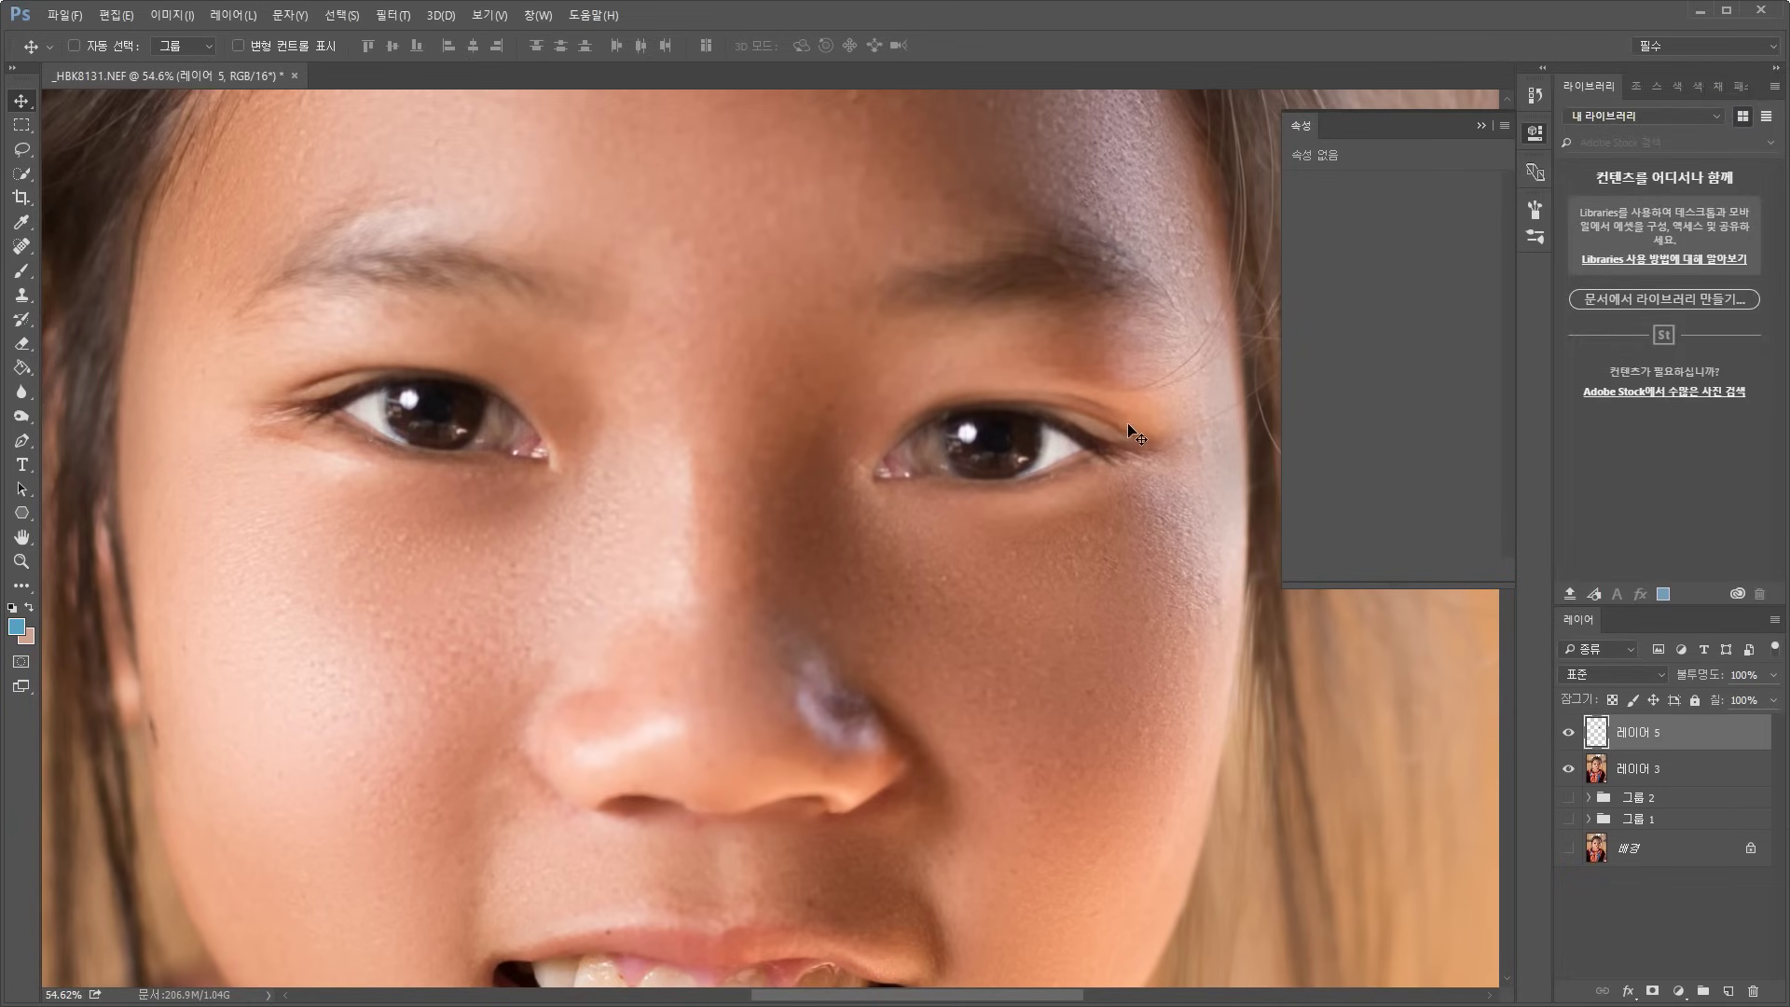
pyautogui.scroll(-5, 1130, 428)
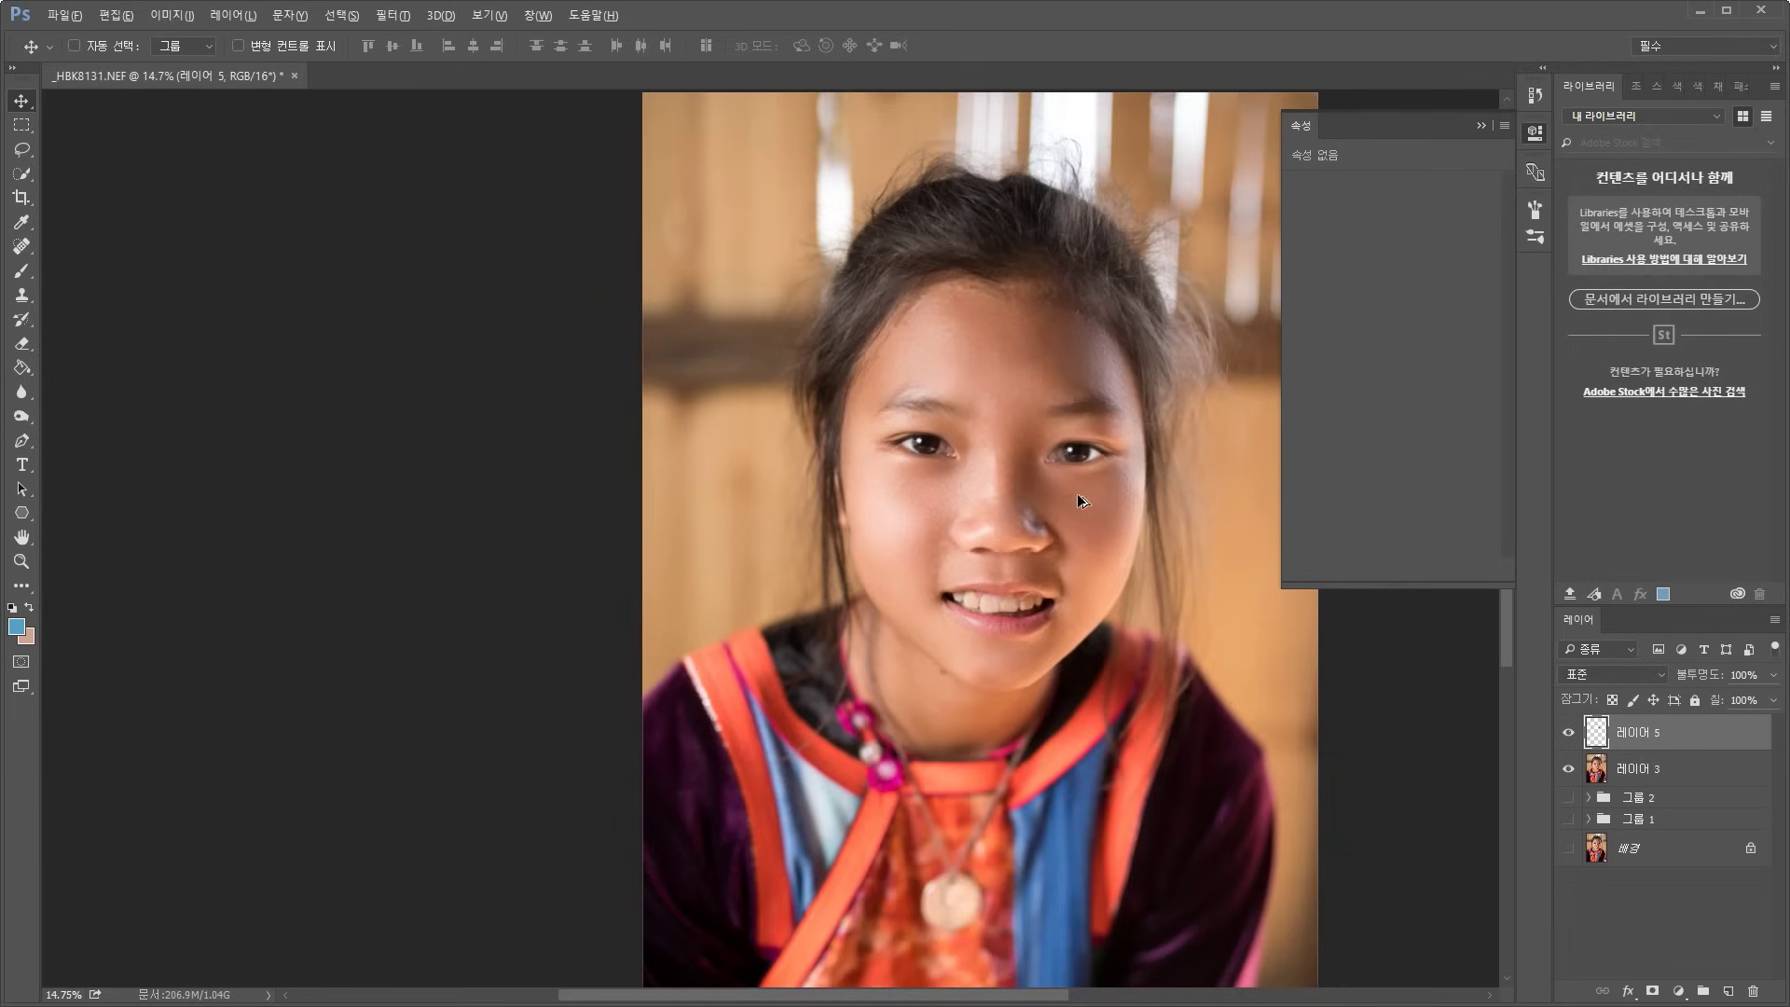
pyautogui.scroll(2, 1072, 495)
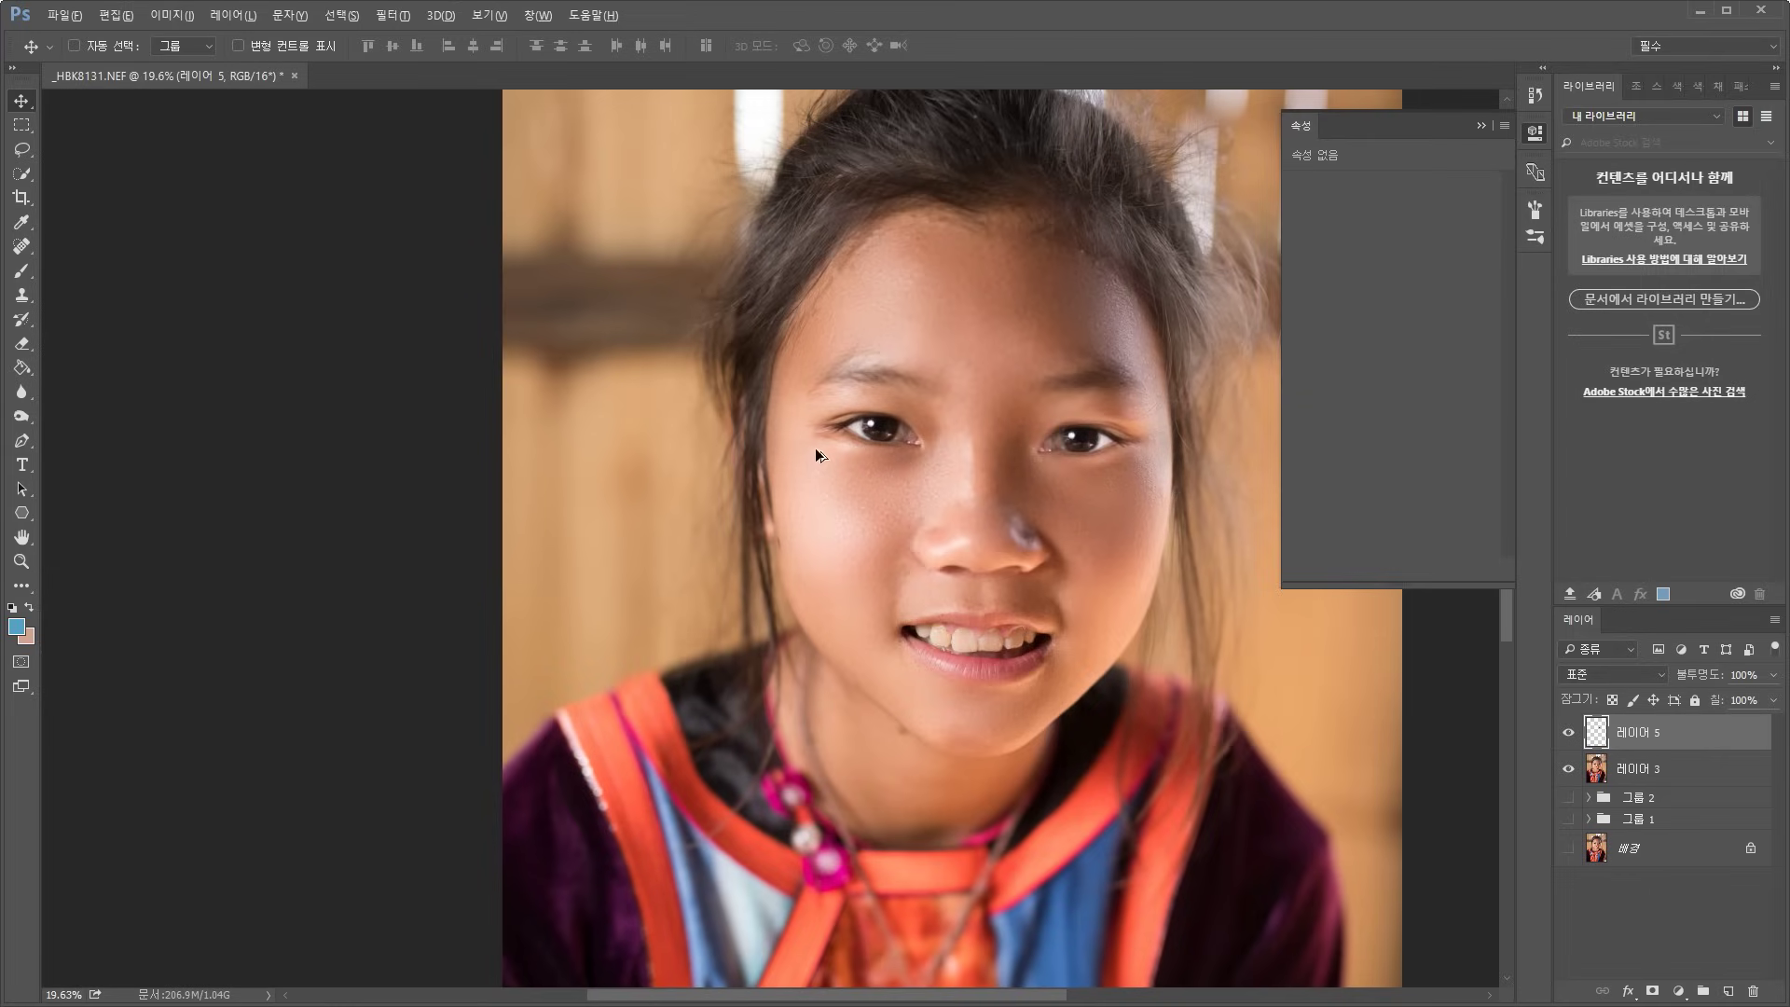
# Lasso the left half of the mouth on 레이어 3 and copy it to a new layer
pyautogui.scroll(4, 1097, 640)
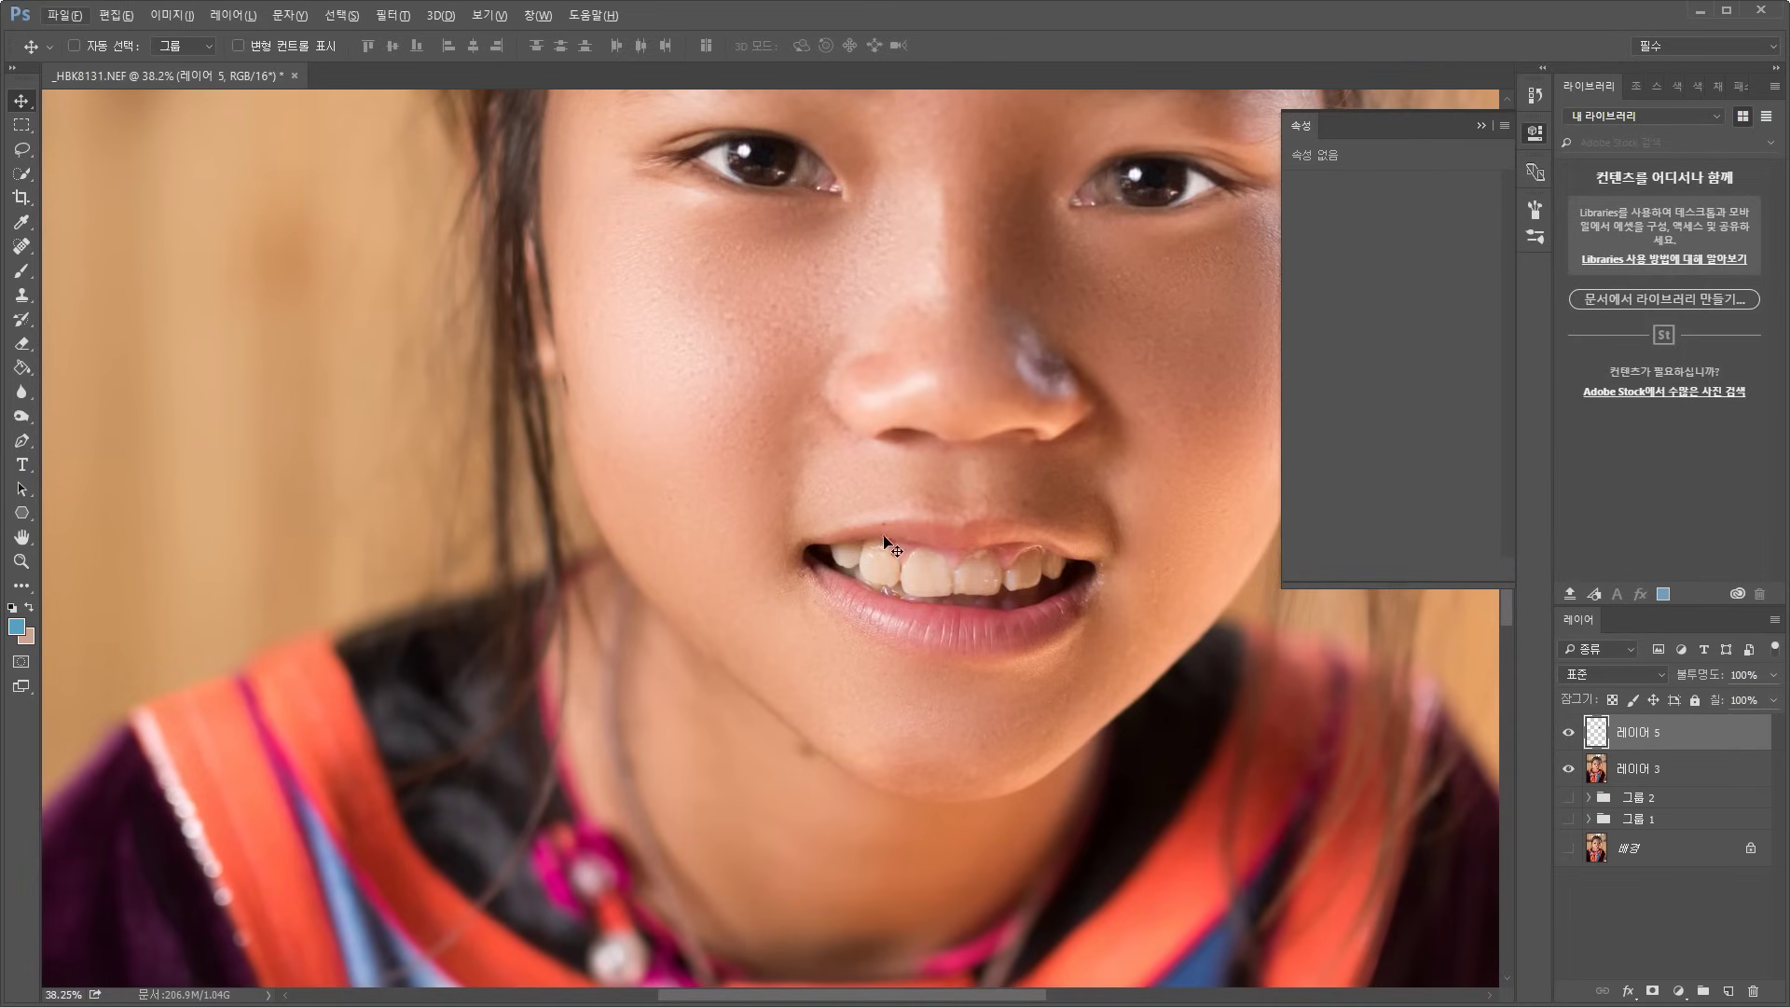
pyautogui.click(21, 150)
pyautogui.click(1607, 767)
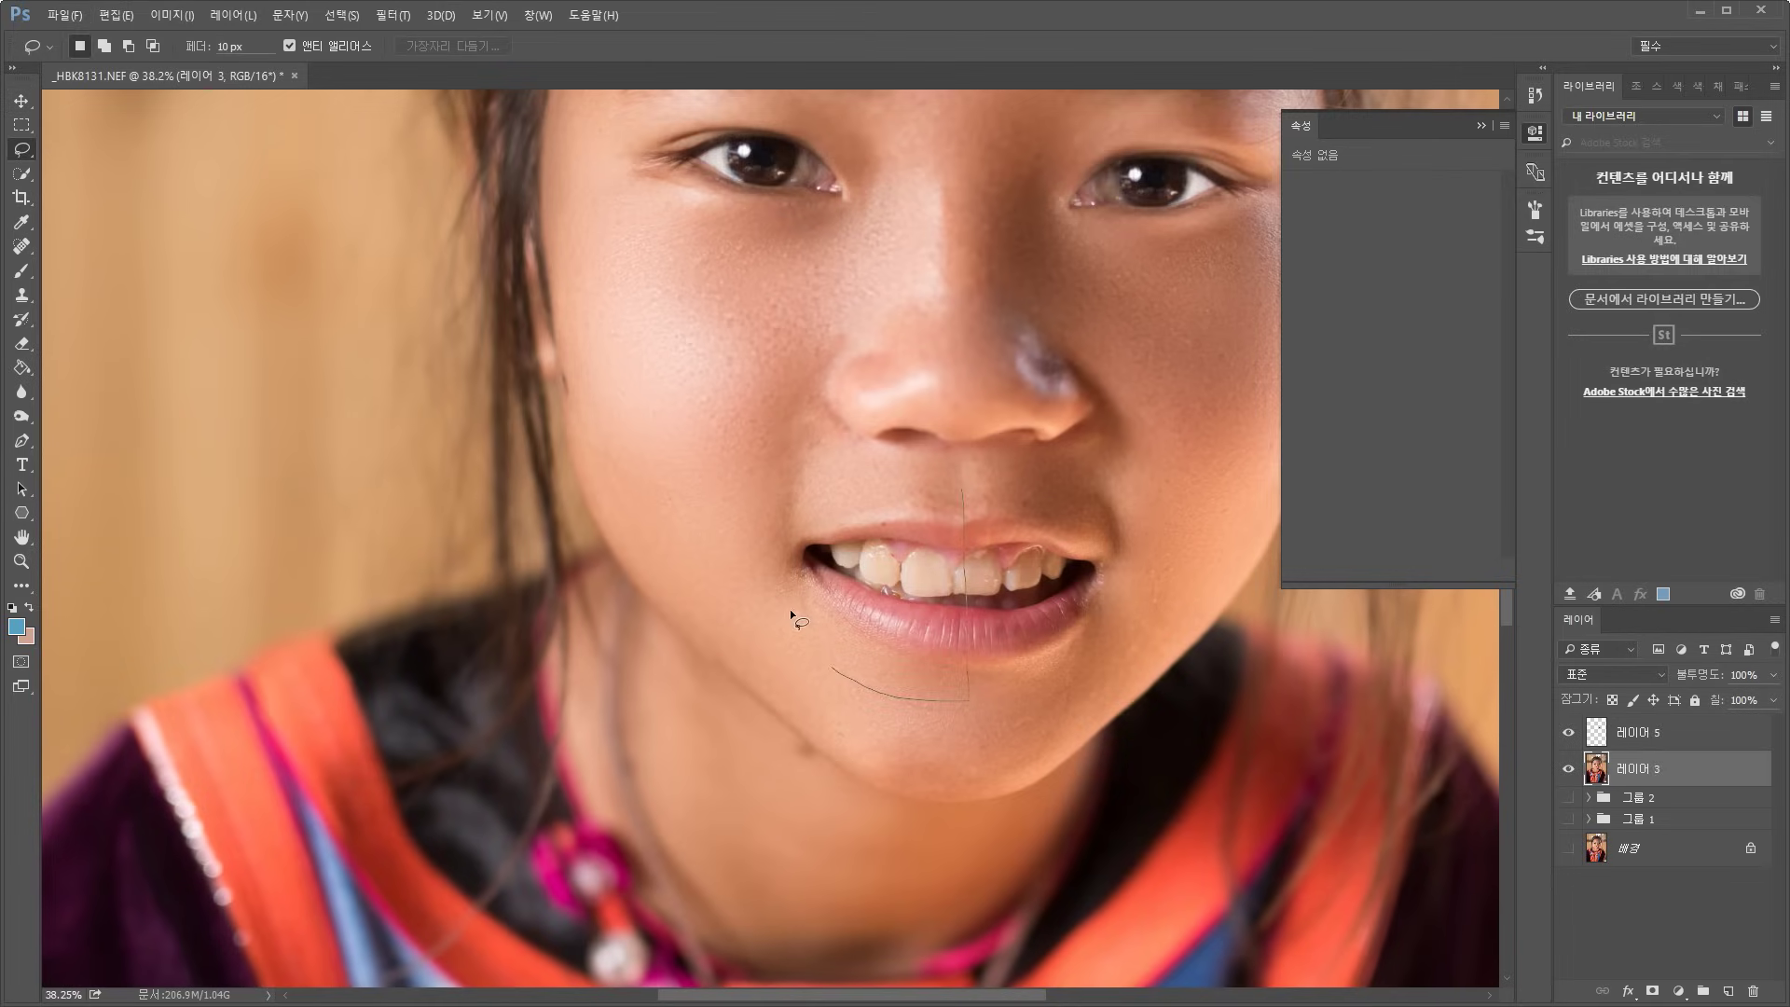
pyautogui.moveTo(945, 489); pyautogui.dragTo(960, 492)
pyautogui.hotkey('ctrl', 'j')
# Flip the copied half of the mouth horizontally
pyautogui.click(116, 15)
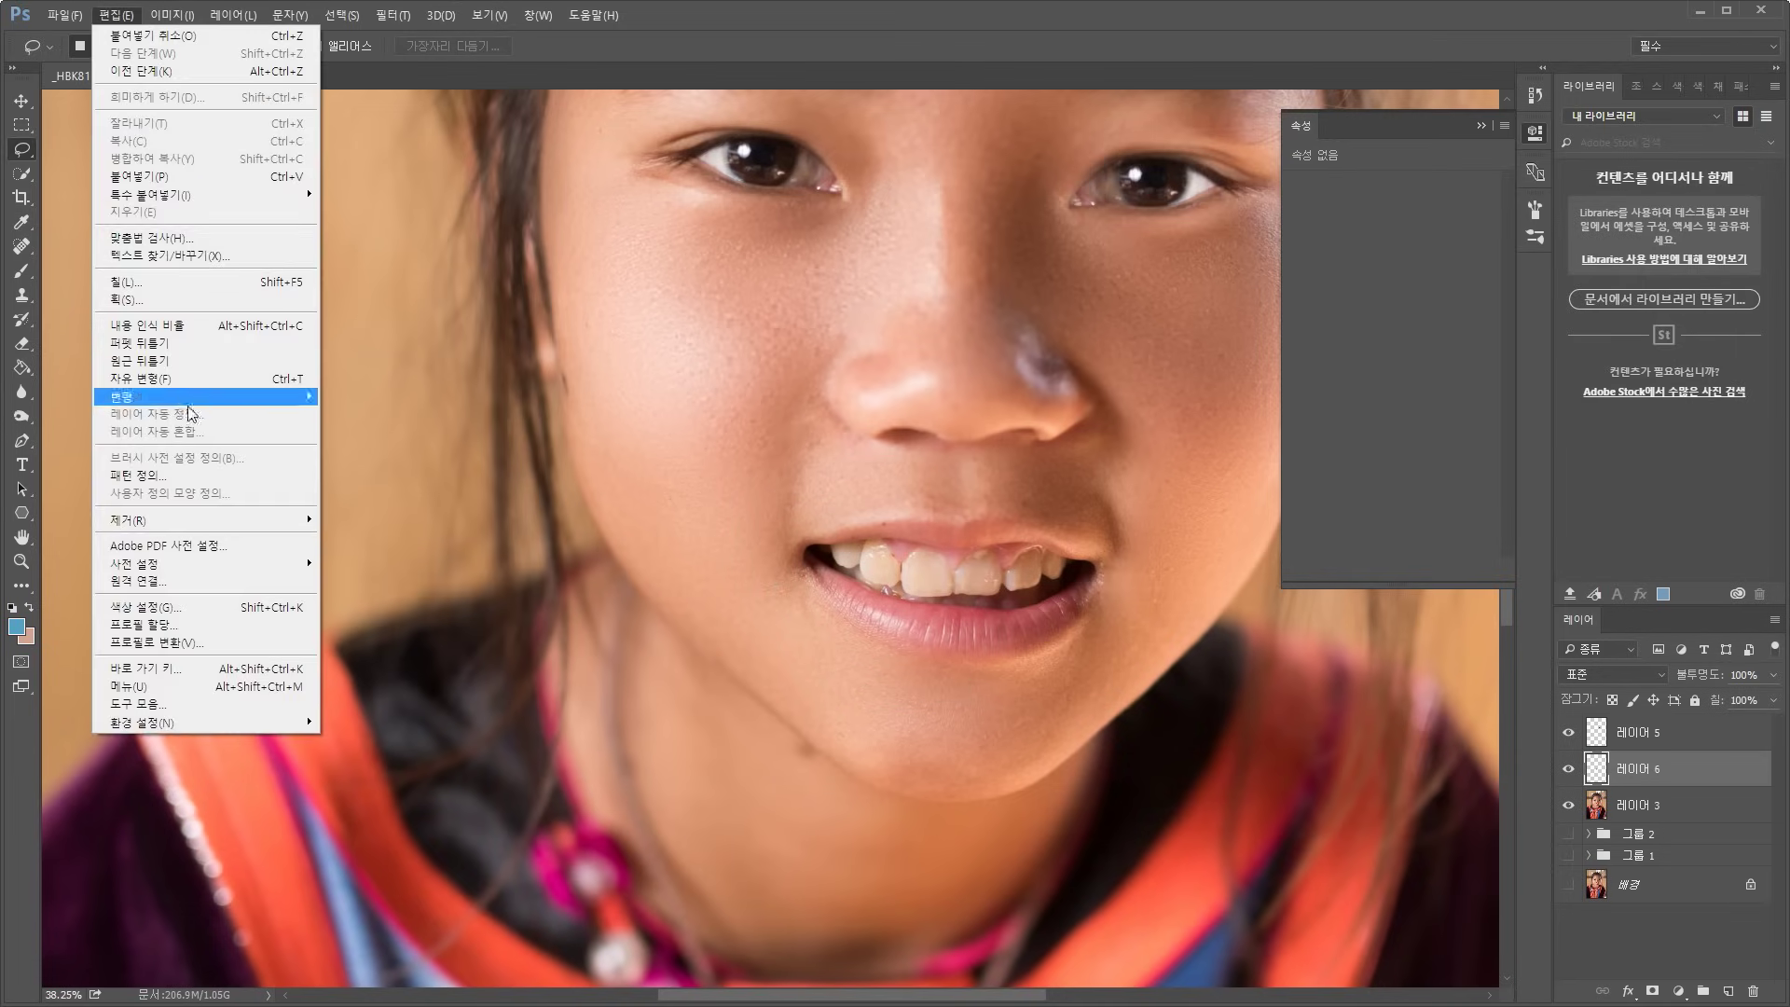
pyautogui.moveTo(212, 399)
pyautogui.click(410, 597)
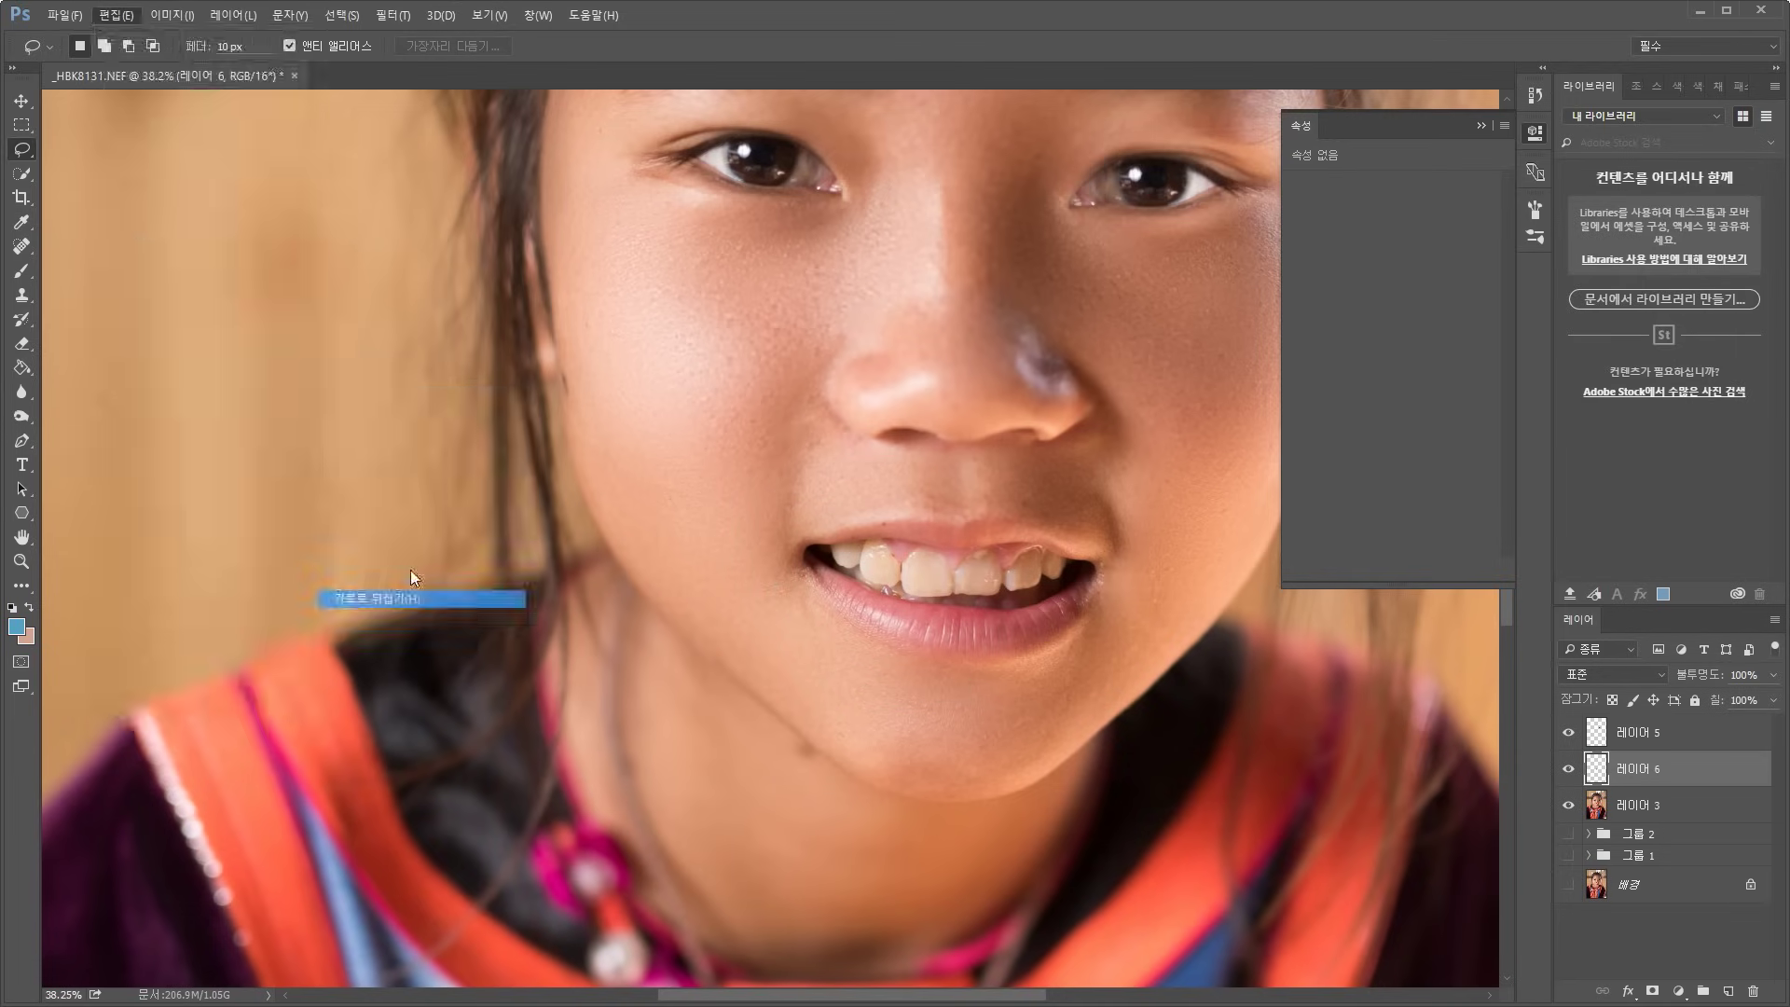
# Move the flipped mouth half over the right side of the mouth and align it with the lips and teeth
pyautogui.press('v')
pyautogui.moveTo(869, 556); pyautogui.dragTo(1052, 573)
pyautogui.scroll(-3, 920, 647)
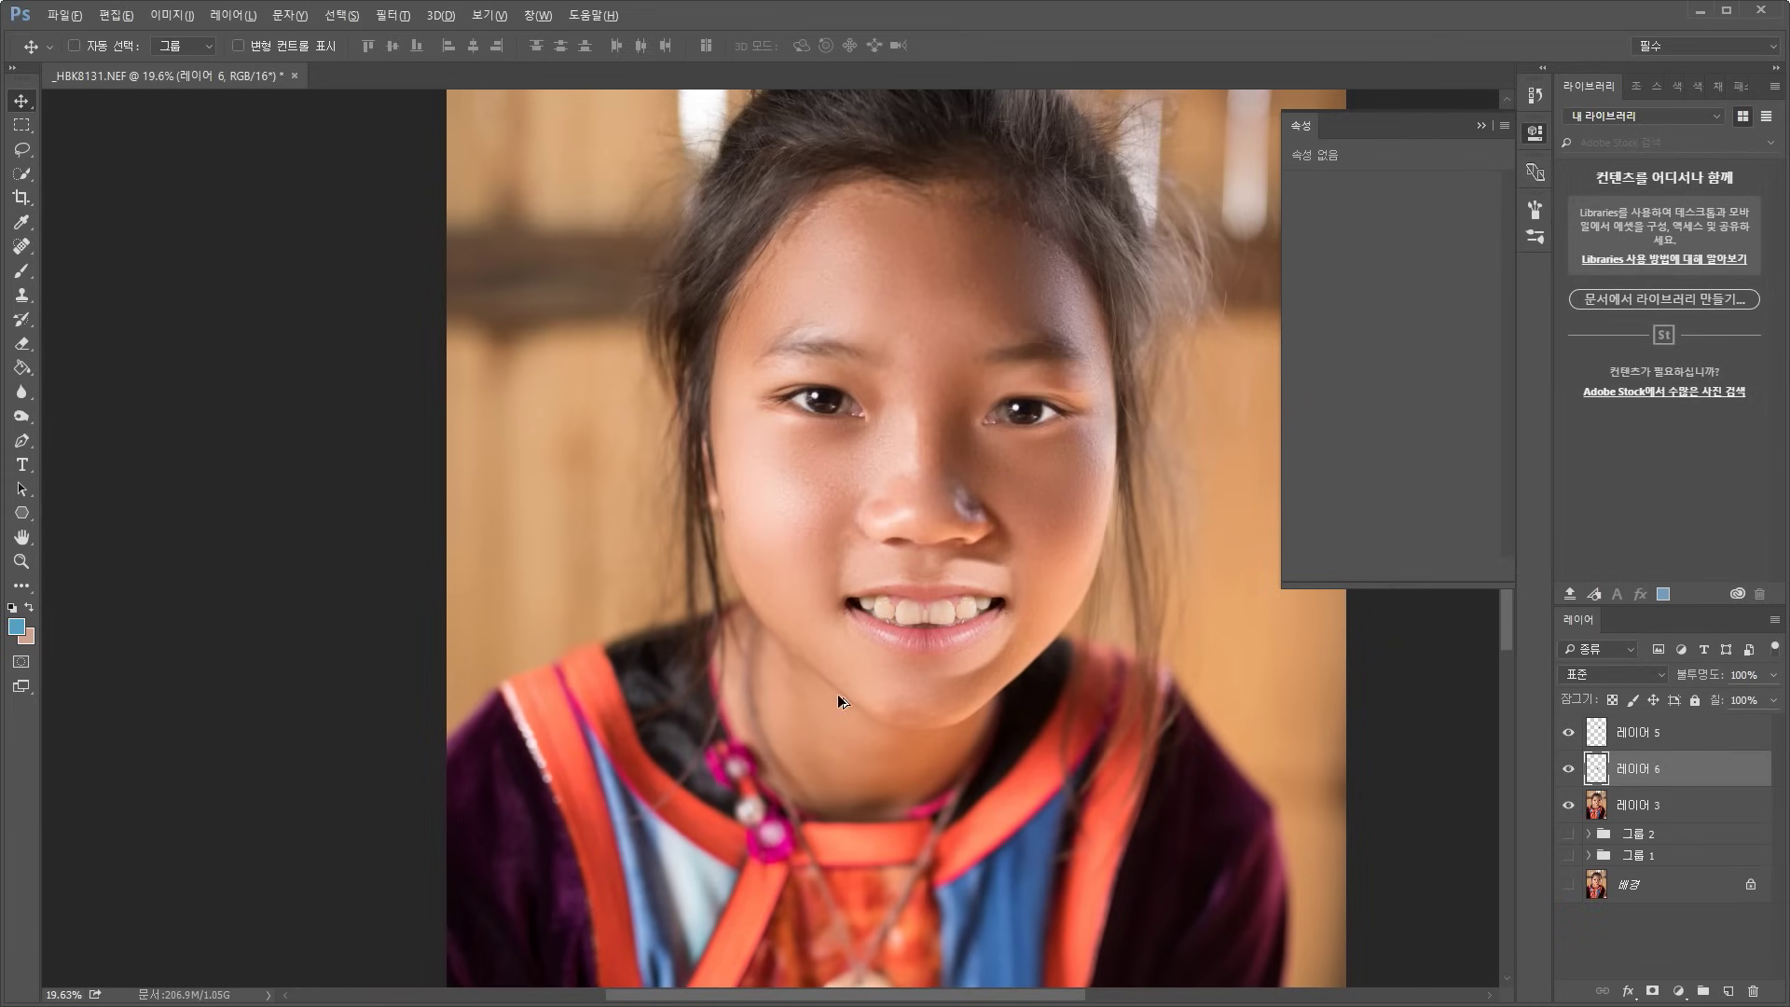
pyautogui.scroll(3, 910, 625)
pyautogui.moveTo(975, 601); pyautogui.dragTo(976, 606)
pyautogui.scroll(-2, 925, 701)
pyautogui.scroll(2, 1016, 685)
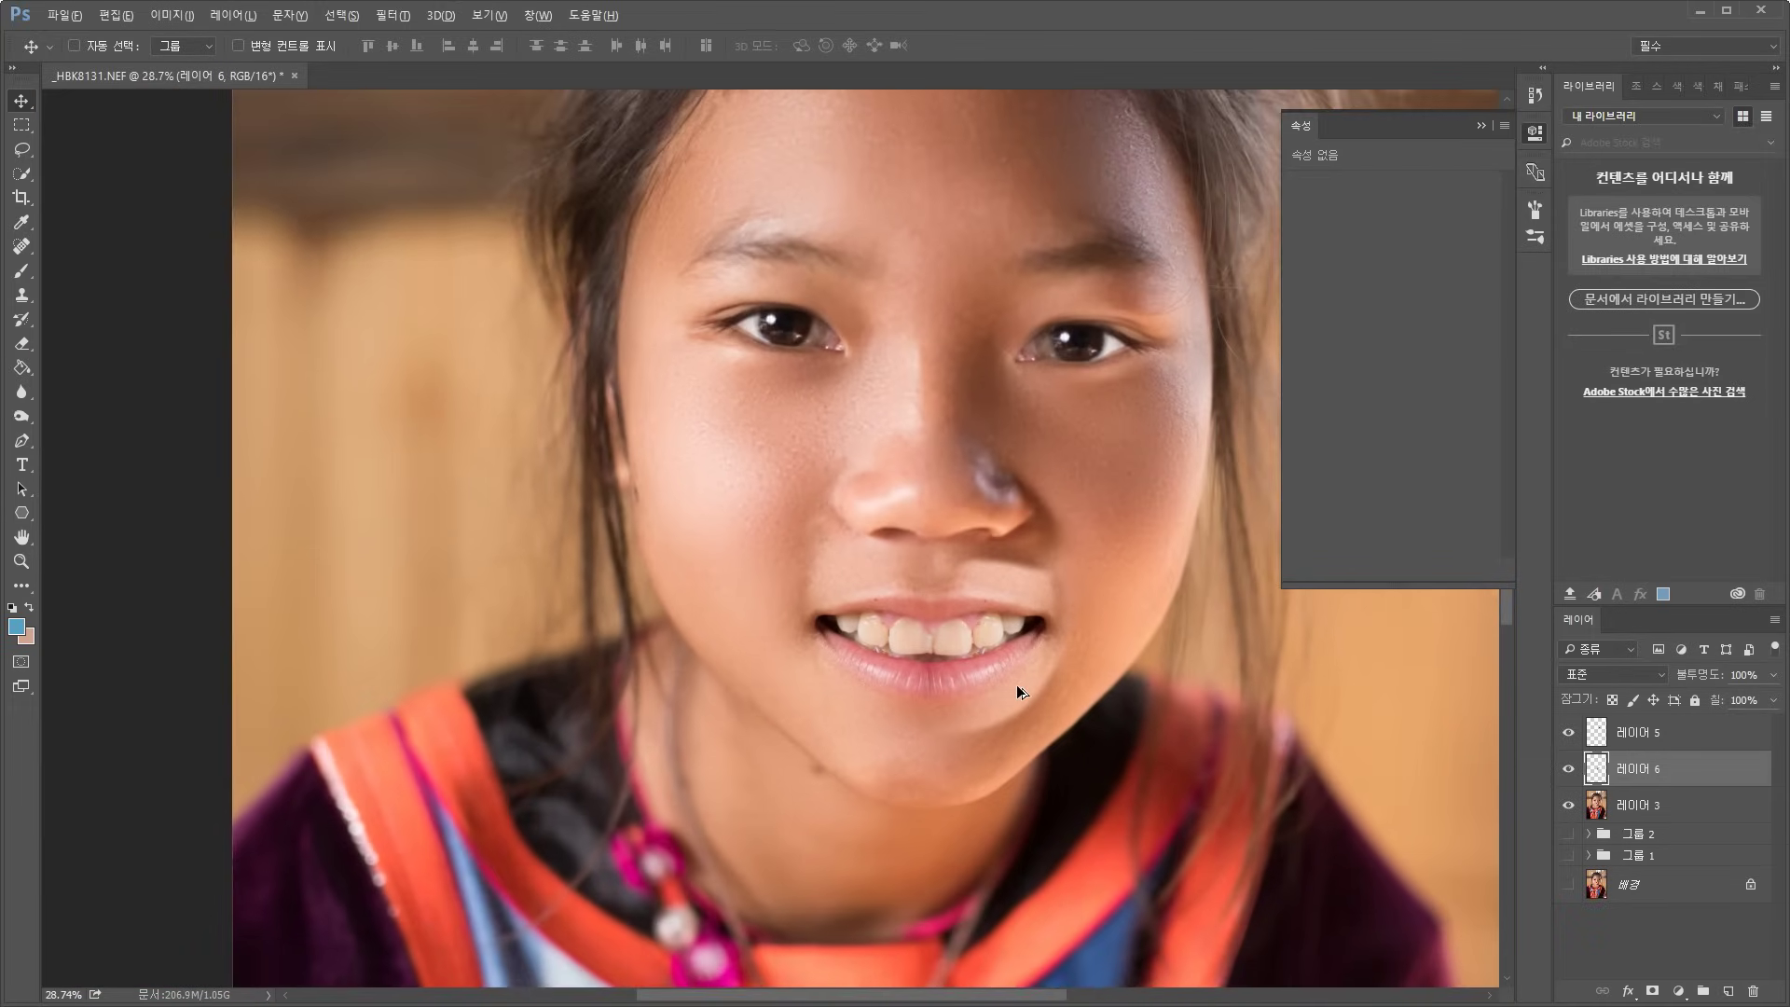
# Delete the mirrored mouth layer 레이어 6
pyautogui.scroll(1, 1017, 685)
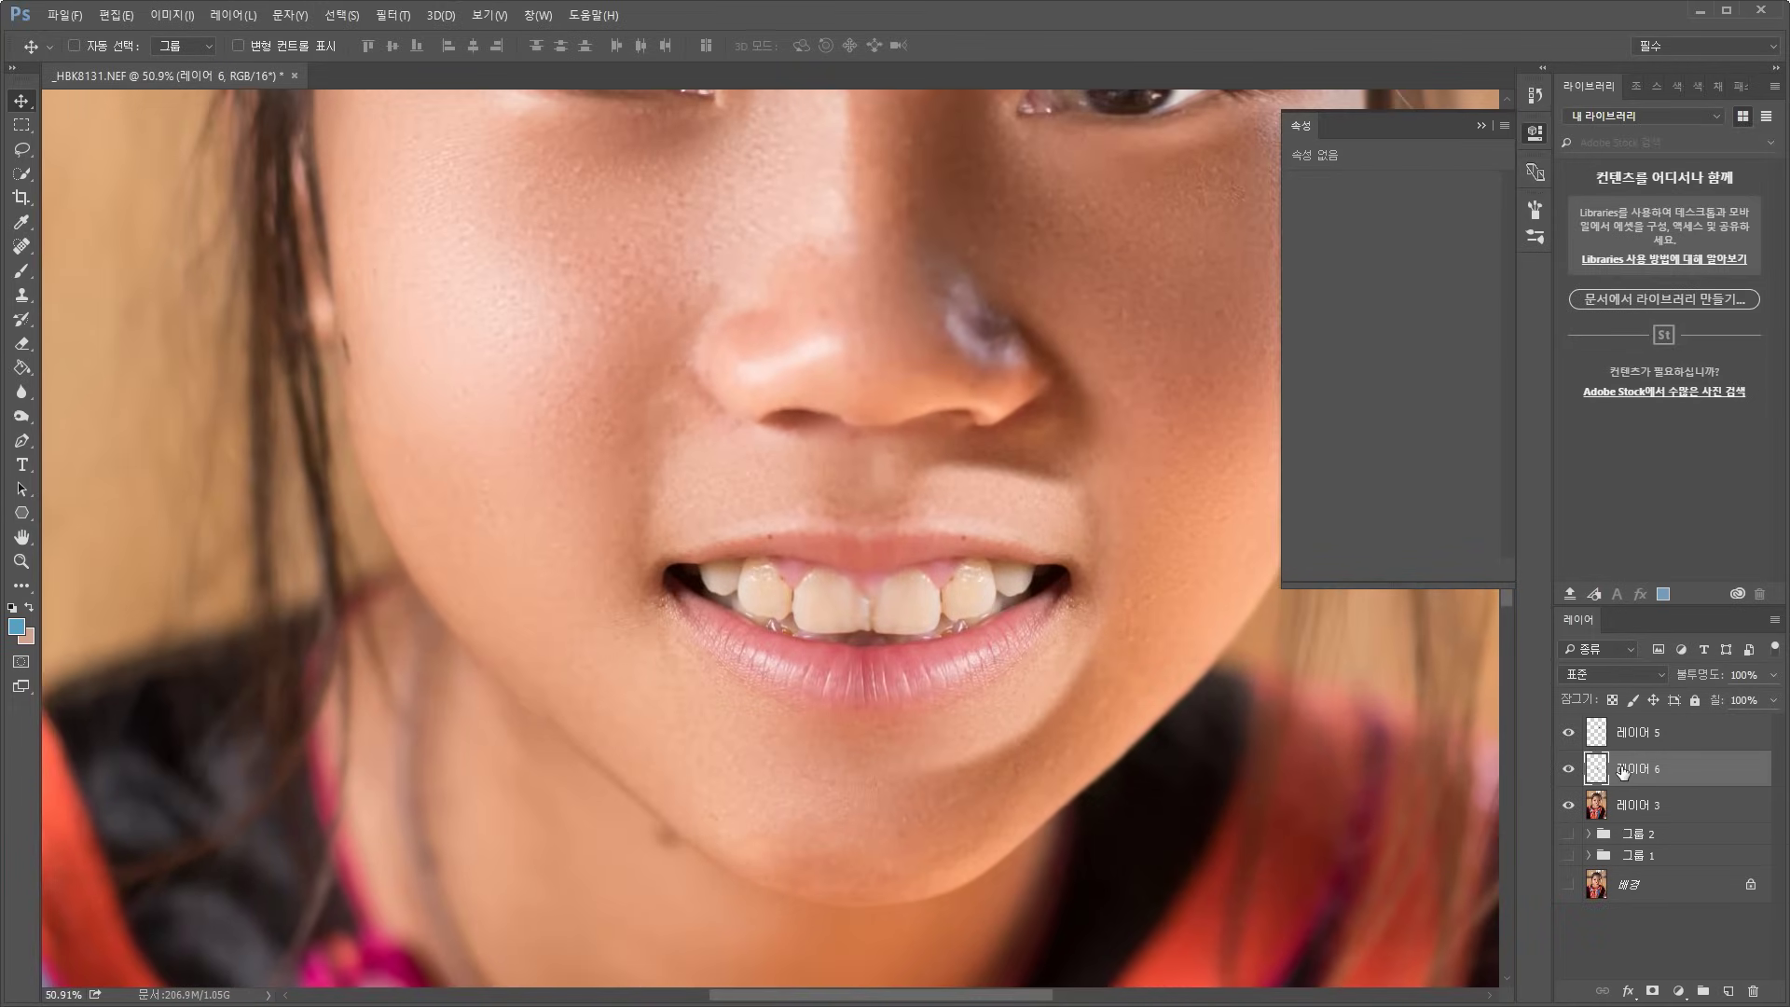
pyautogui.scroll(-4, 1018, 555)
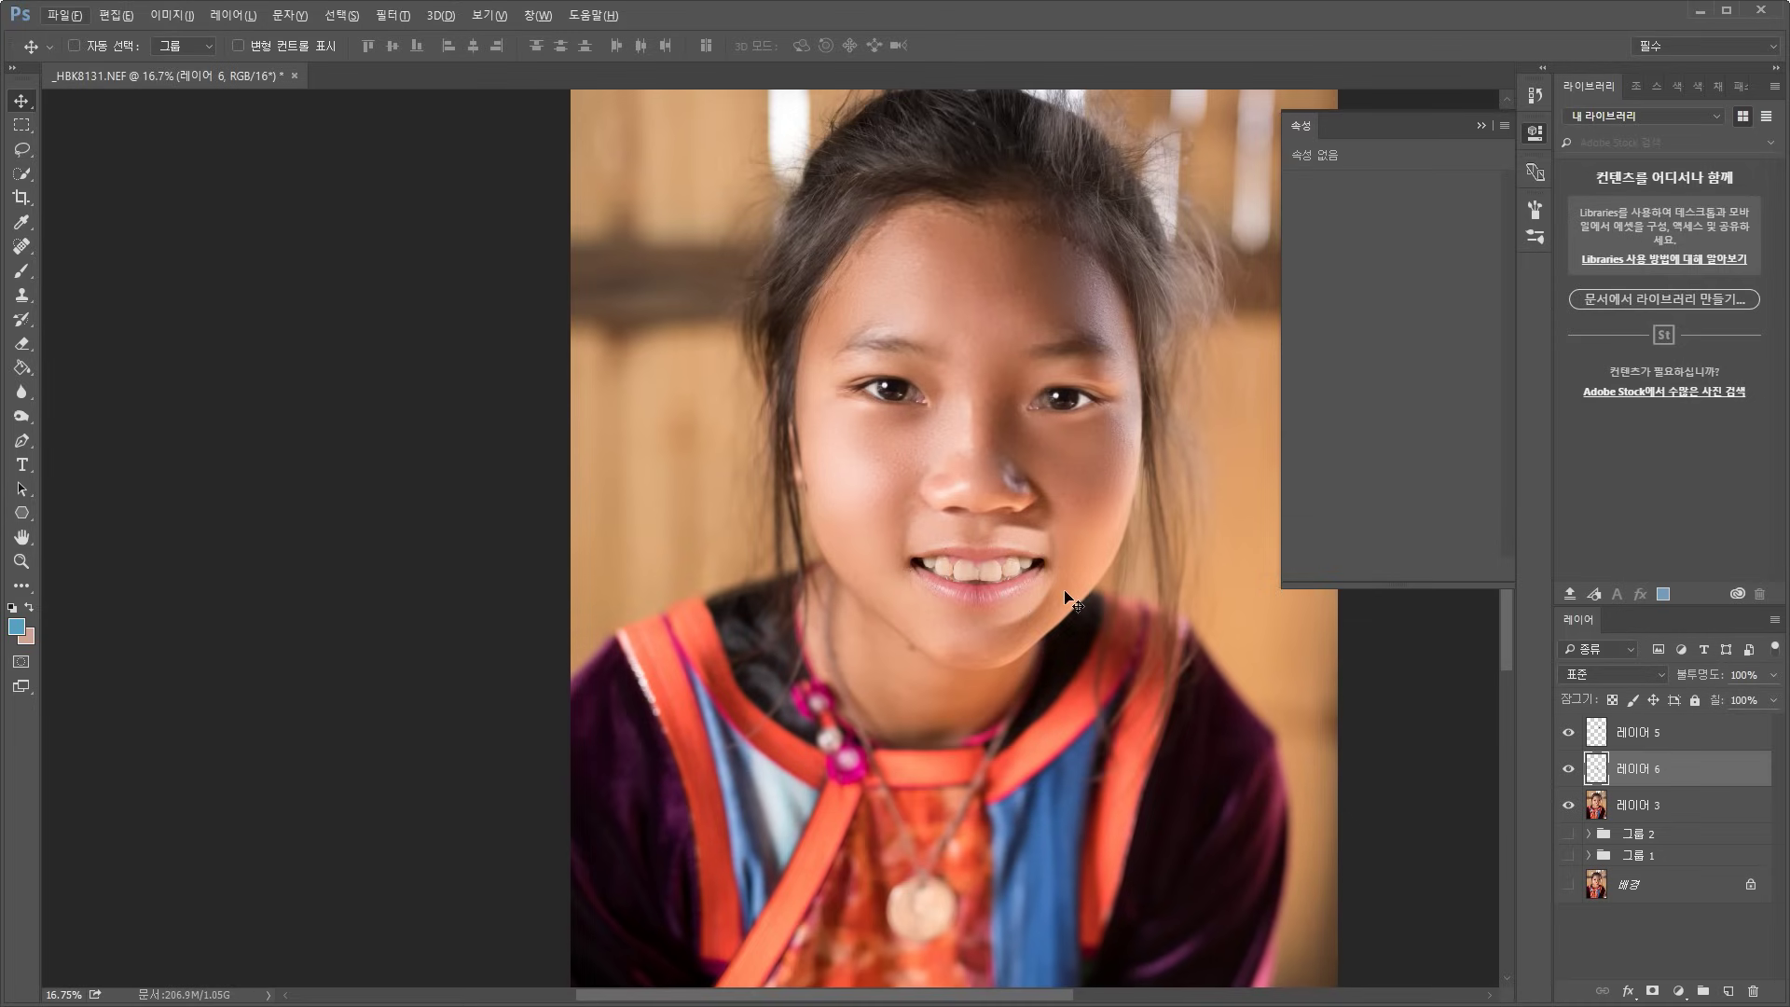
pyautogui.moveTo(1696, 779); pyautogui.dragTo(1753, 991)
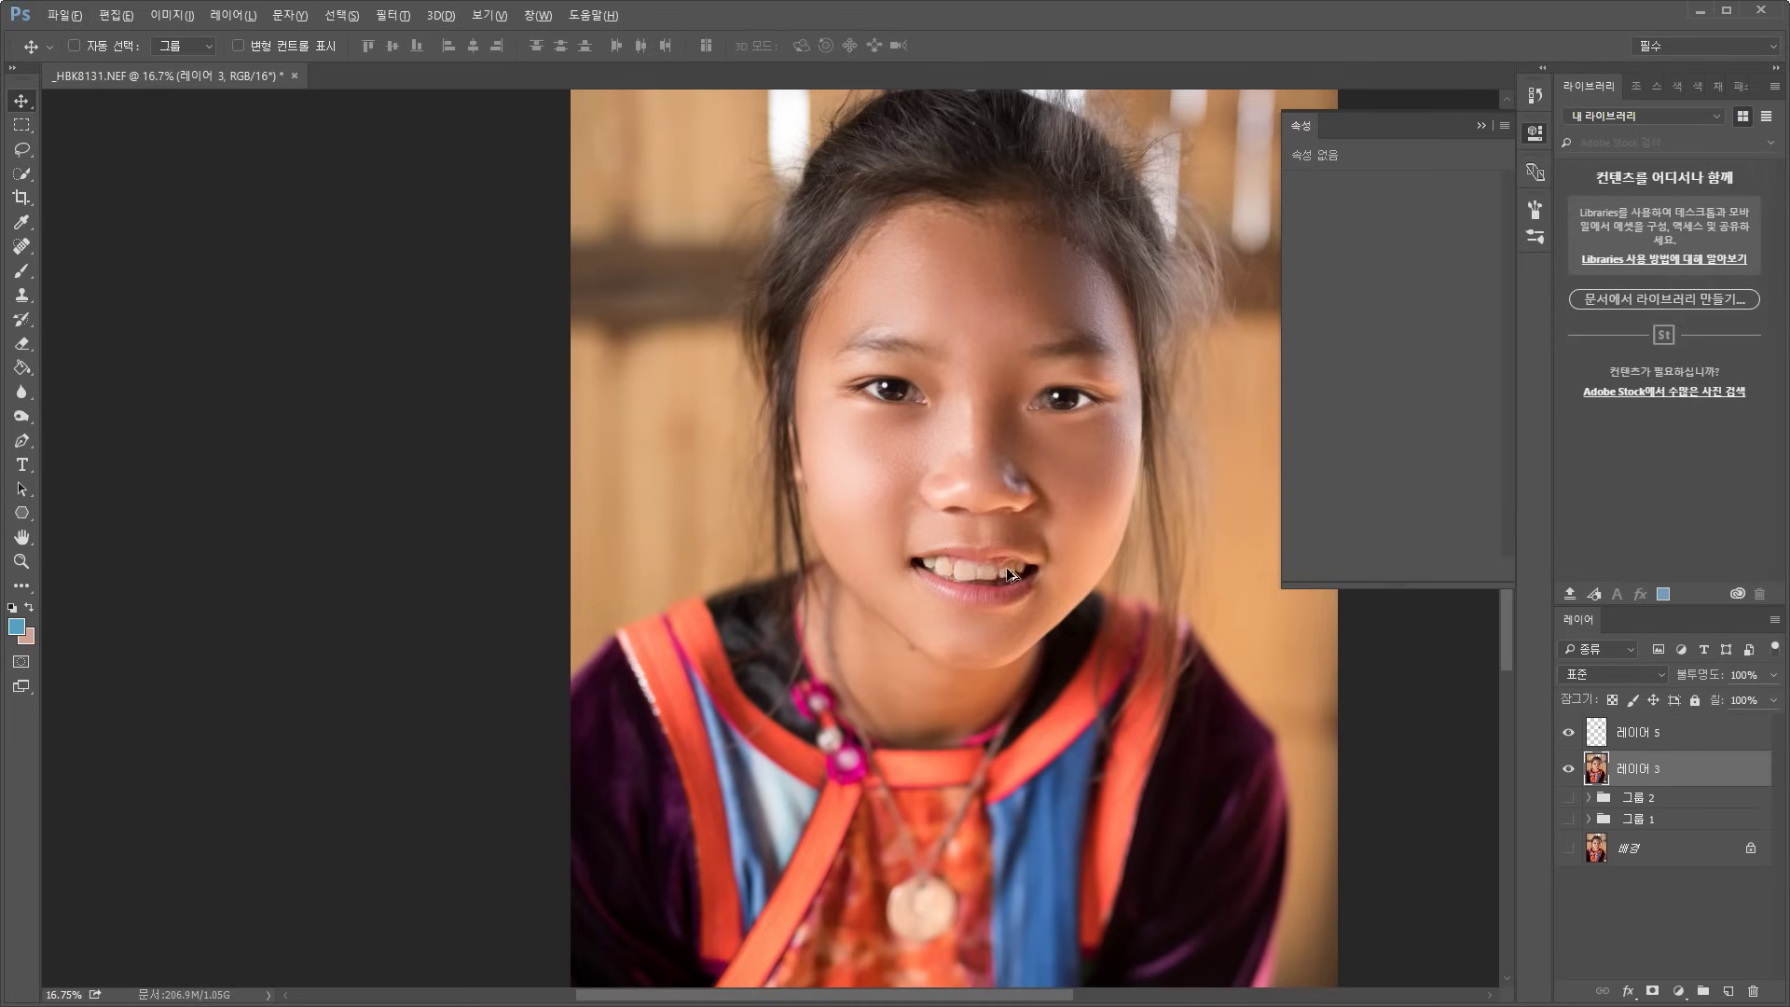
# Examine the retouched eyes and the original mouth both close up and in the whole portrait
pyautogui.scroll(4, 1005, 567)
pyautogui.scroll(-3, 993, 591)
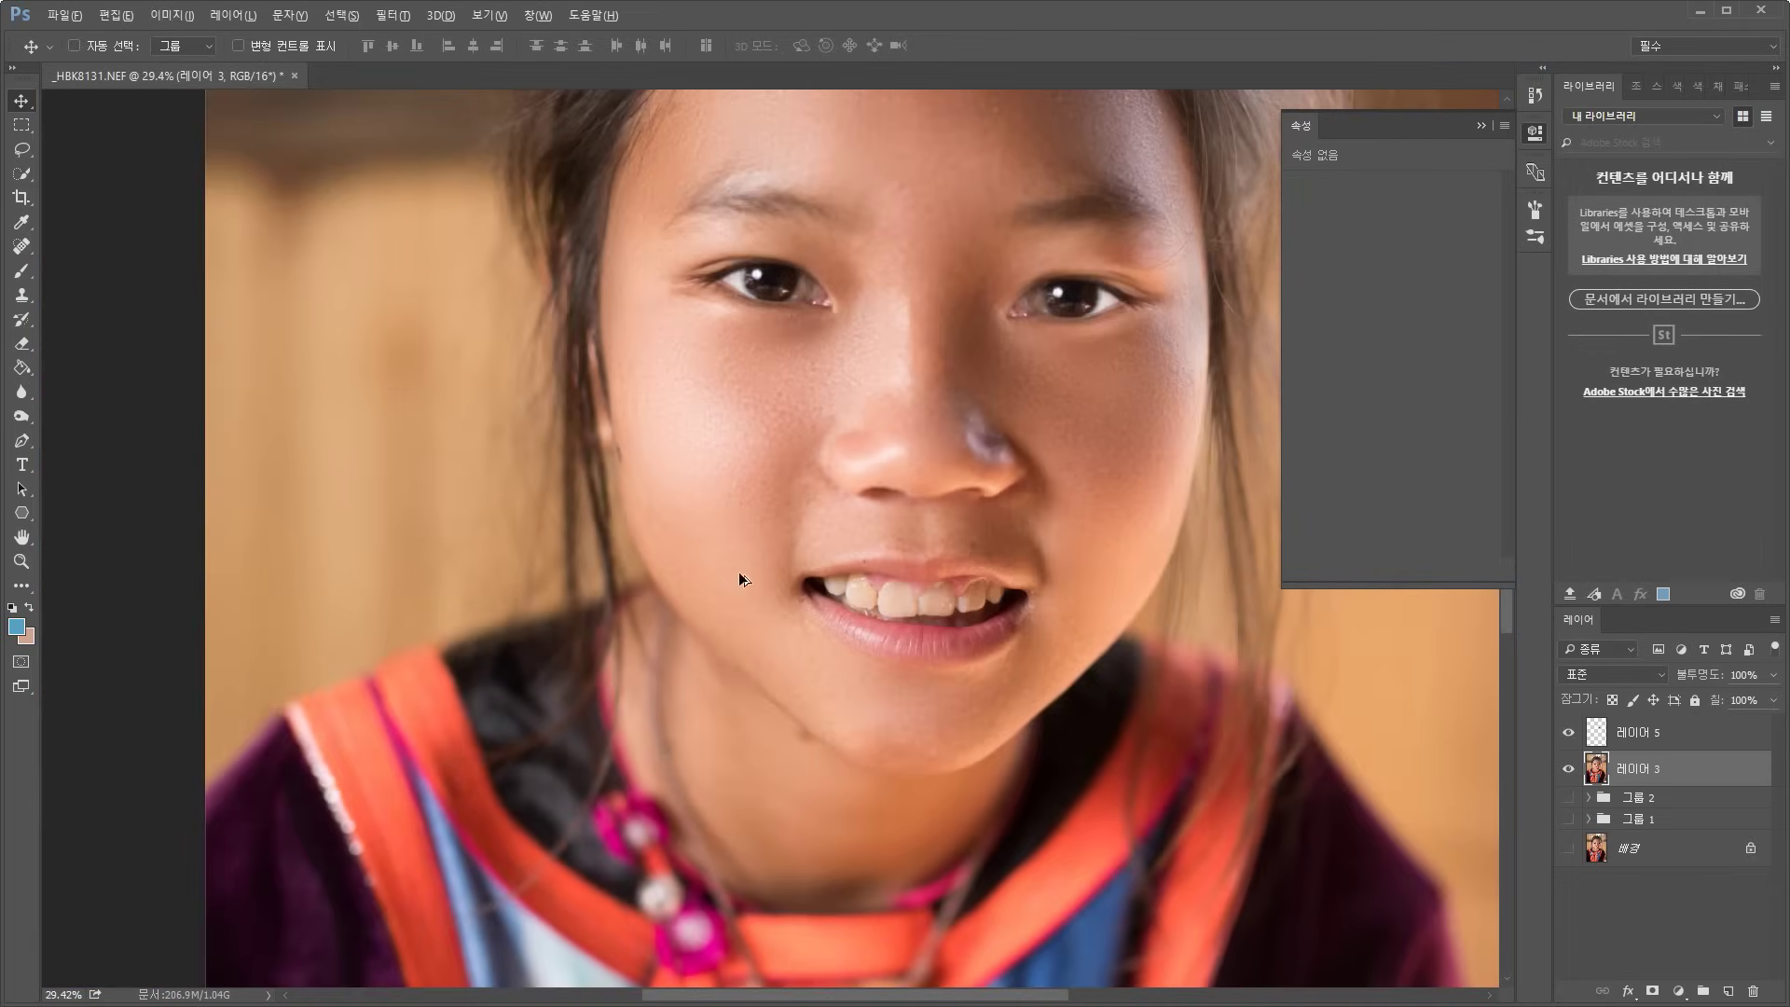
pyautogui.scroll(-2, 1018, 626)
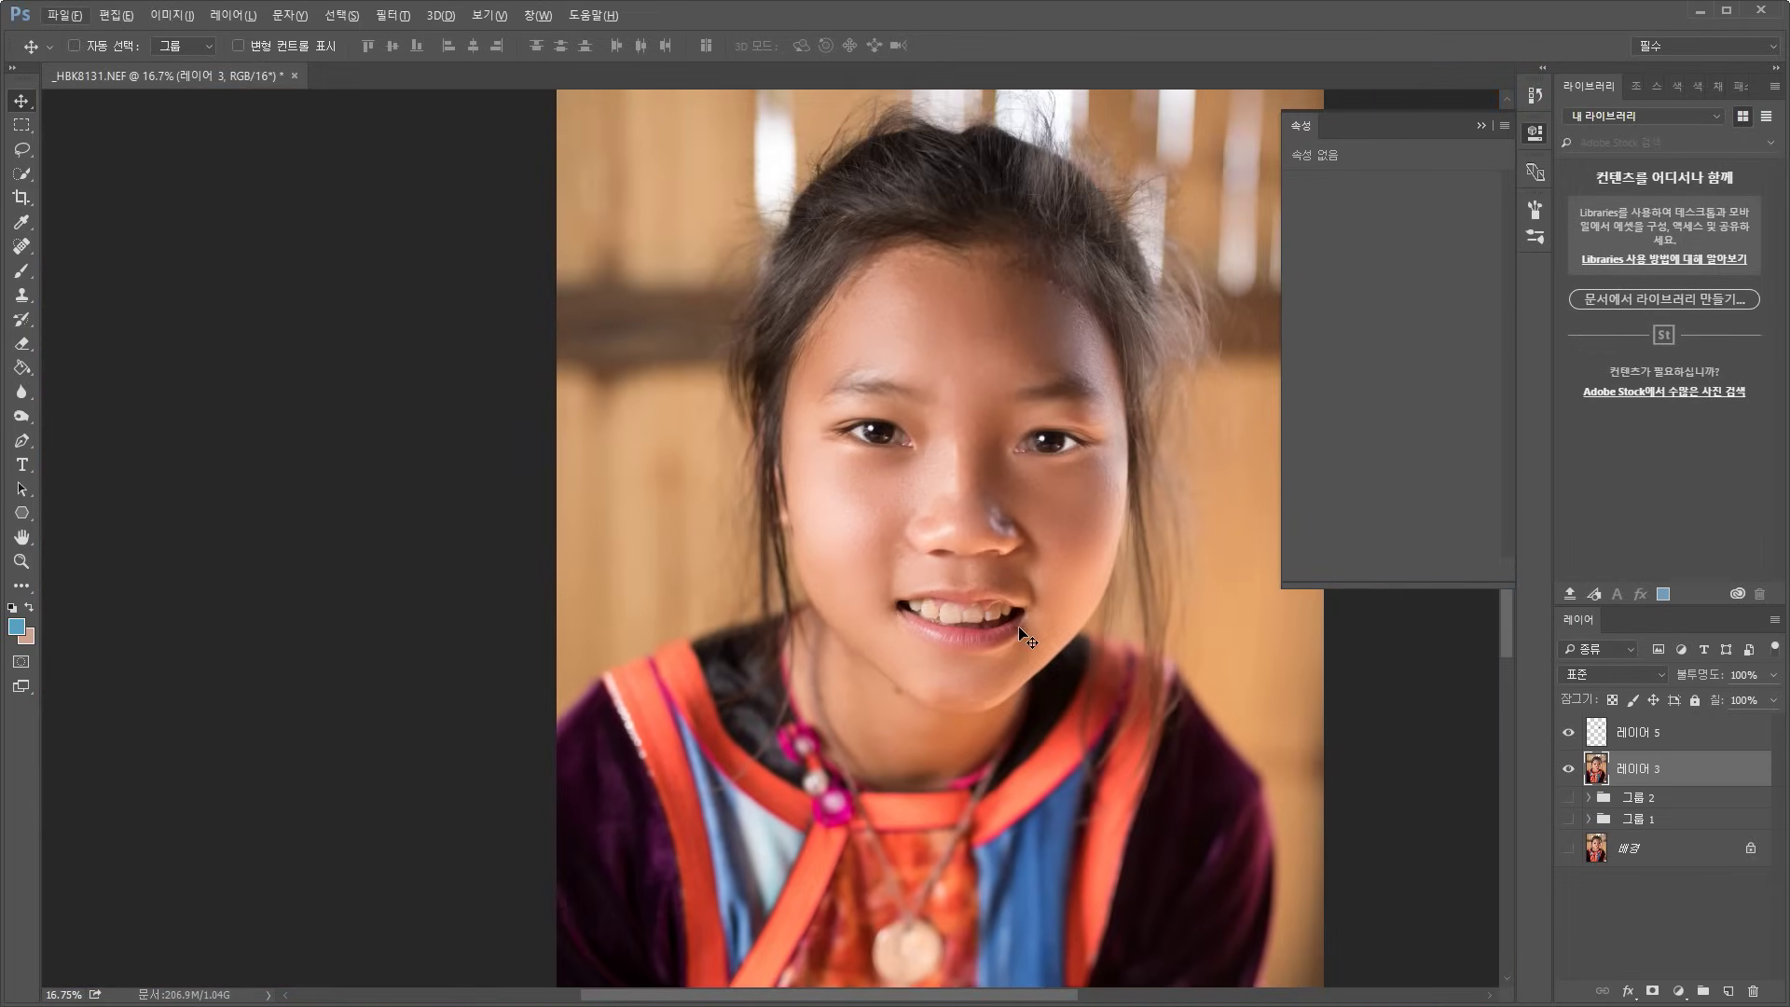
pyautogui.scroll(-1, 1018, 627)
pyautogui.scroll(2, 1018, 625)
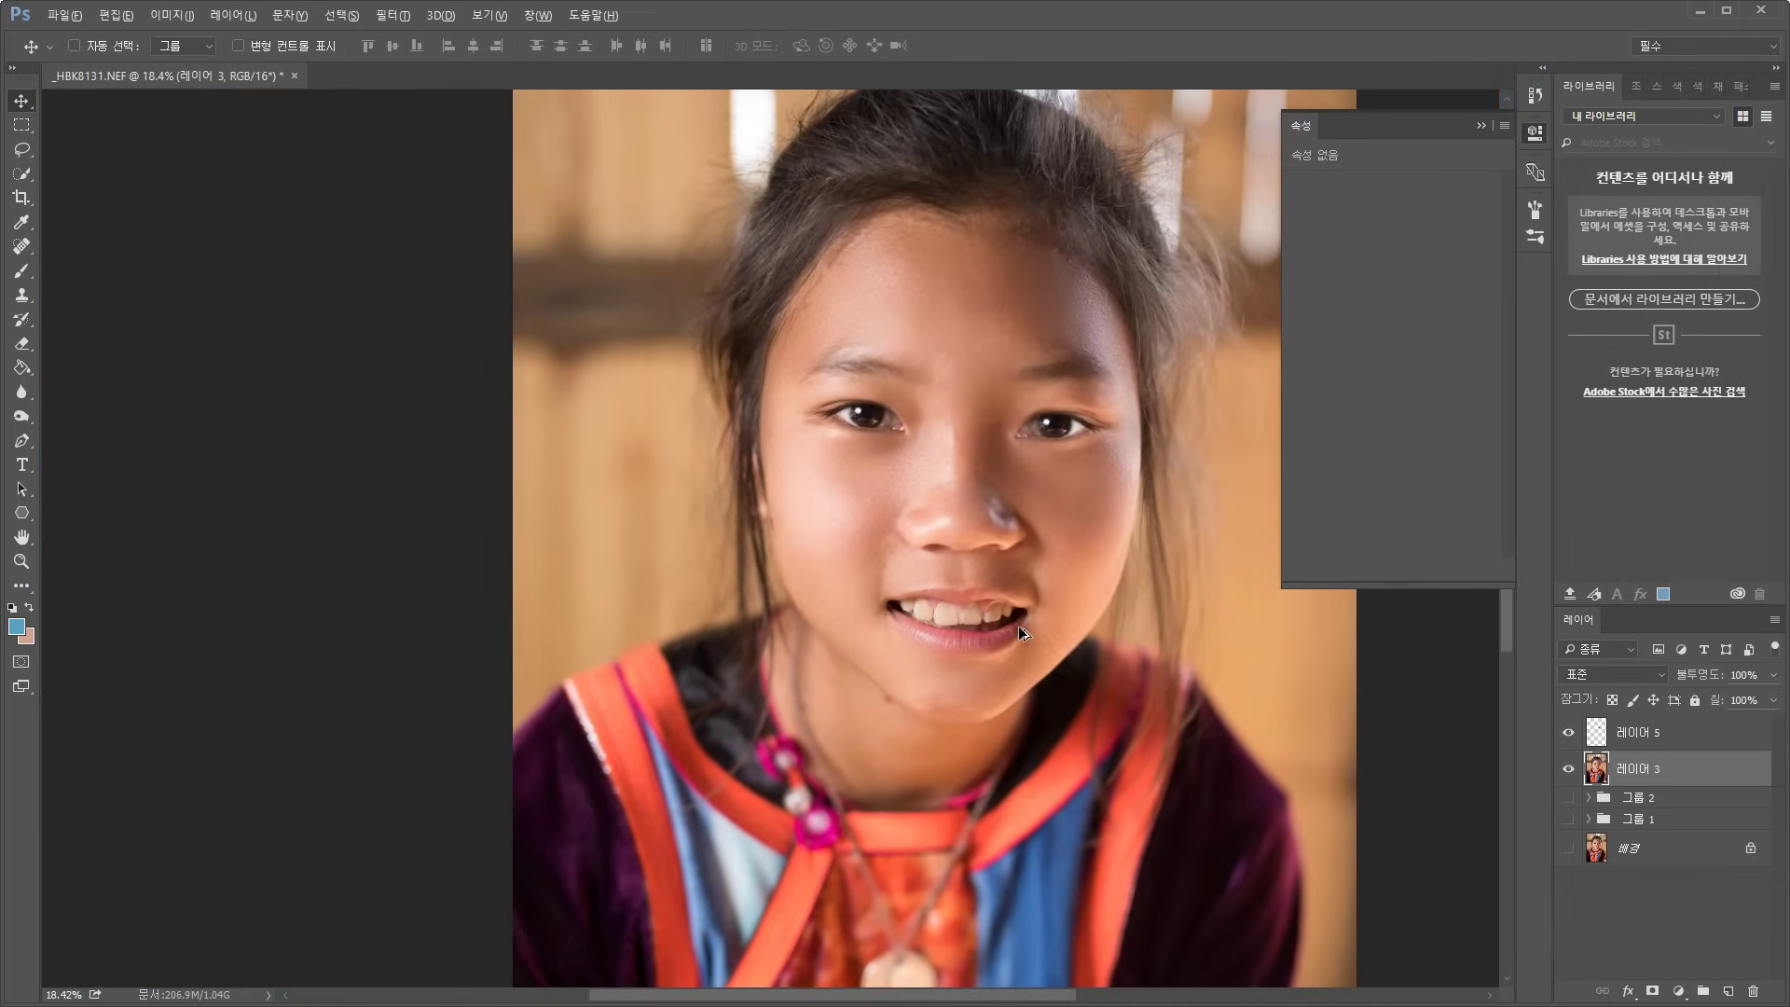
pyautogui.scroll(-2, 1018, 624)
pyautogui.scroll(2, 809, 554)
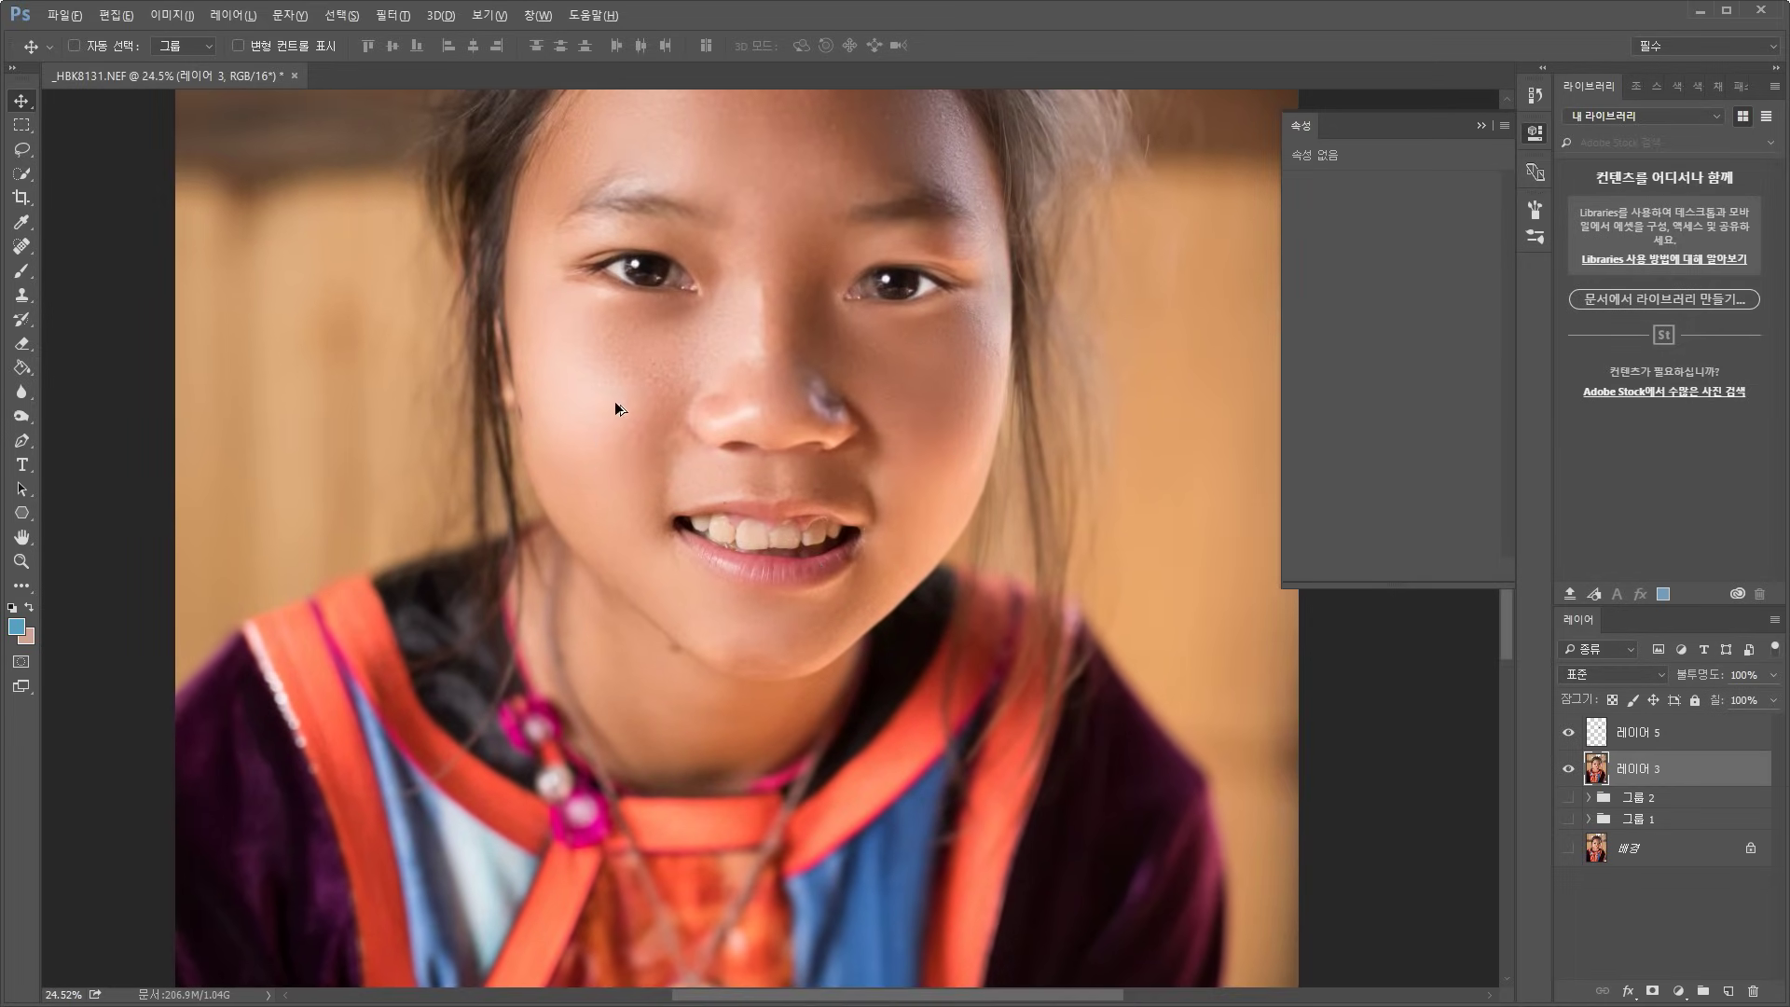
pyautogui.scroll(-2, 781, 511)
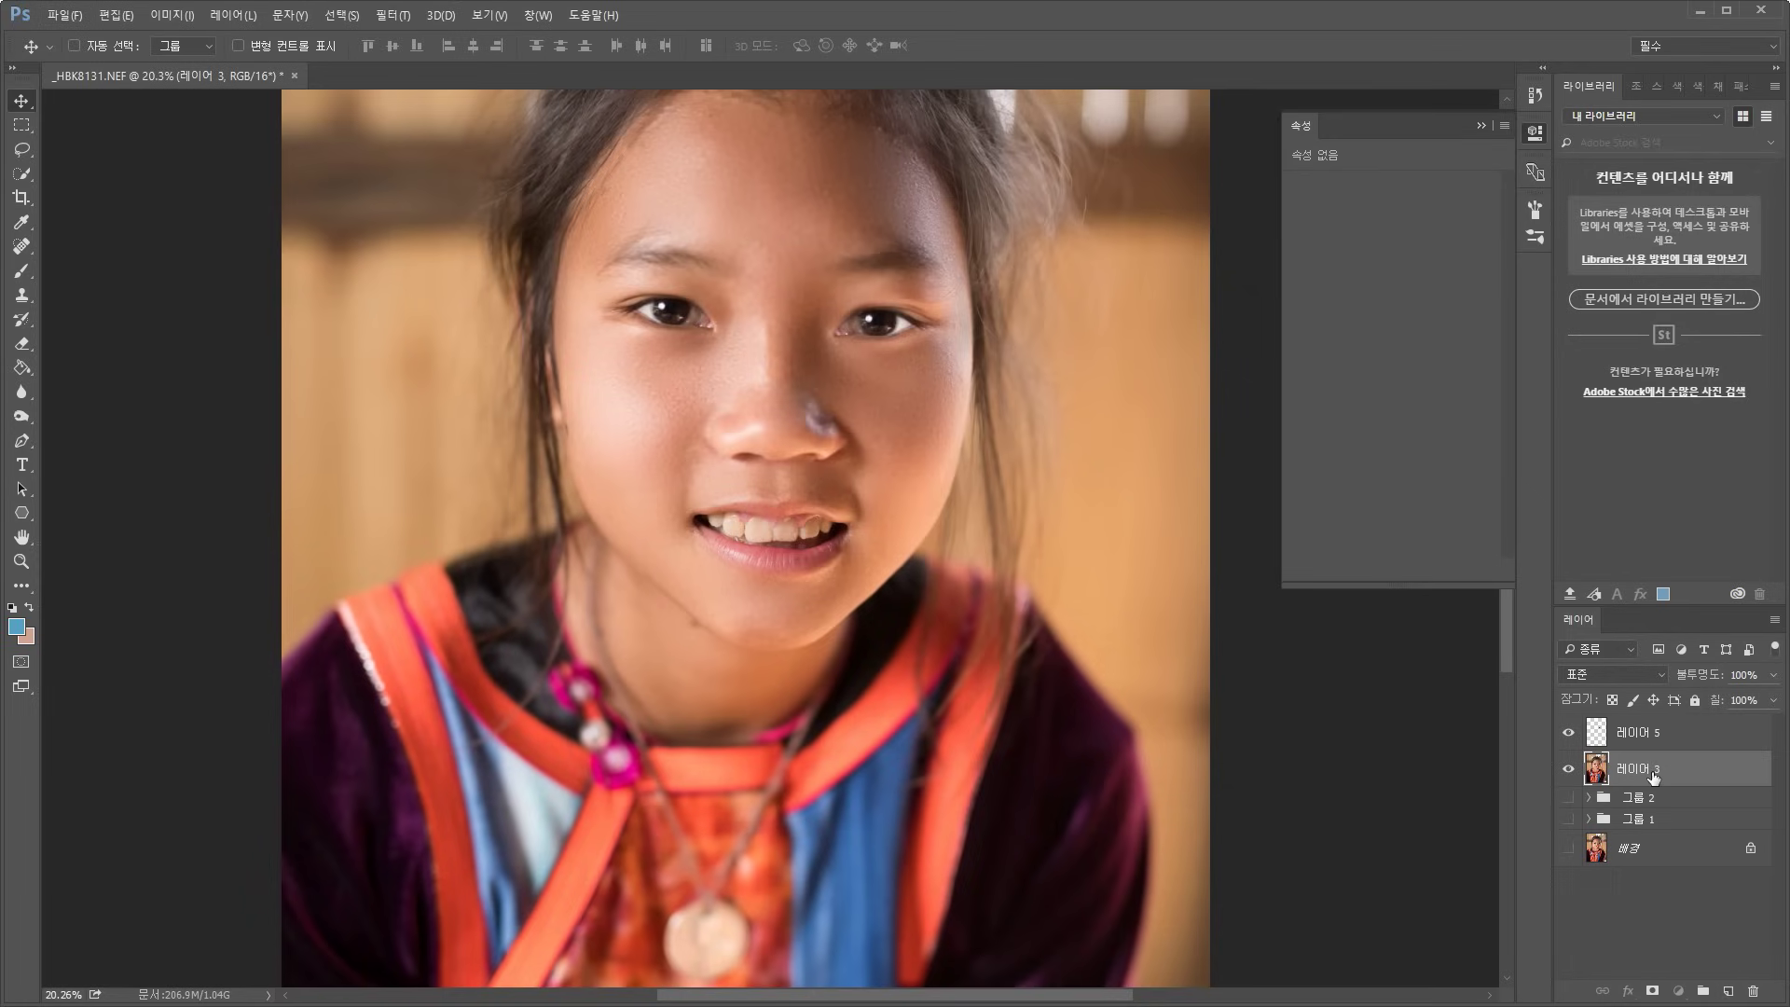
# Duplicate the portrait layer 레이어 3 and select the copy
pyautogui.hotkey('ctrl', 'j')
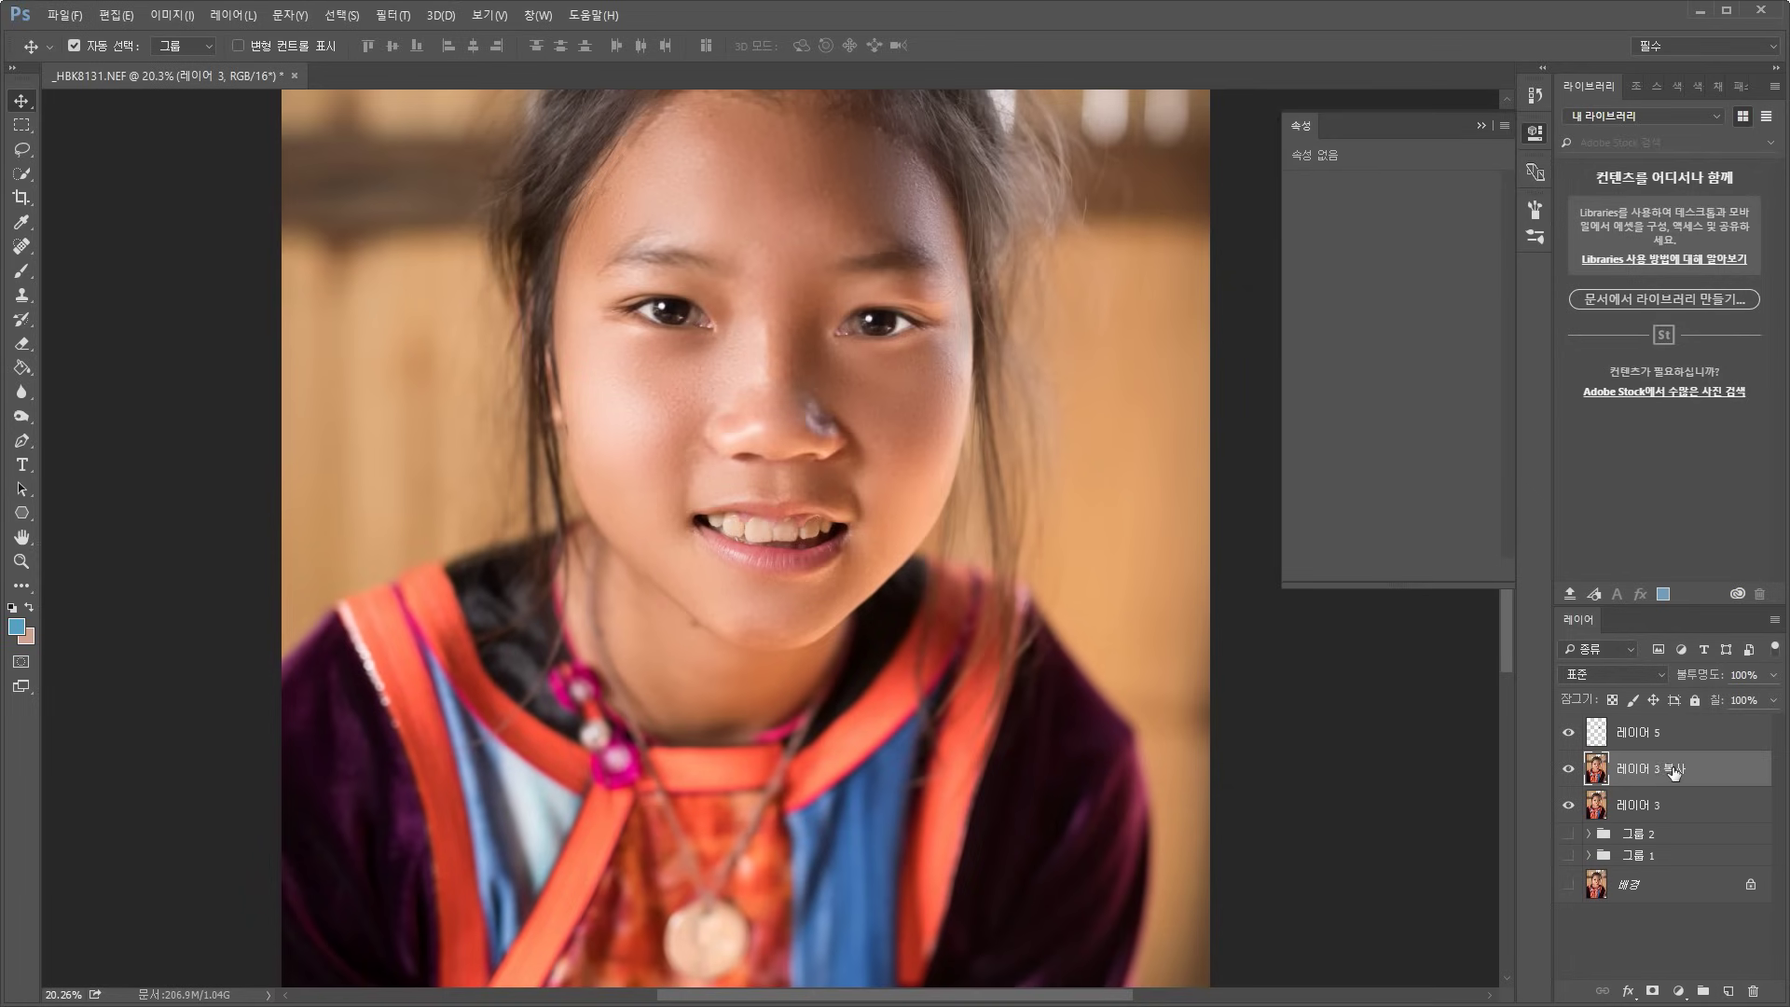
pyautogui.click(1639, 799)
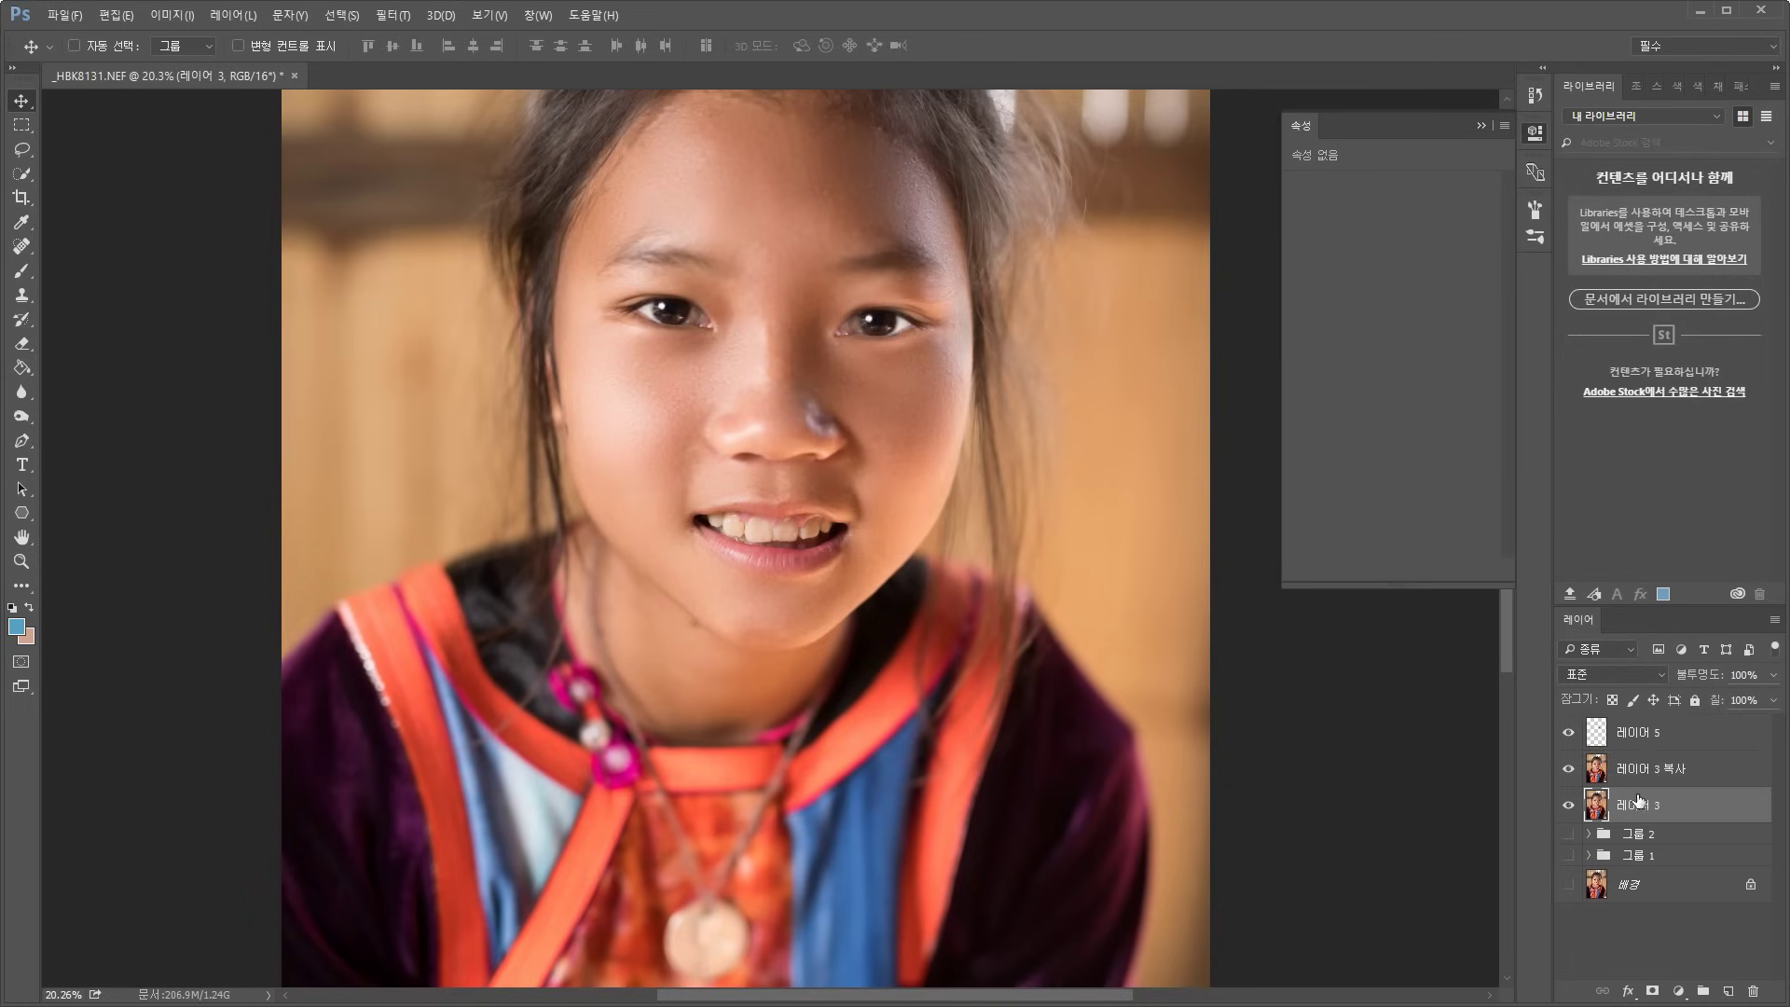
pyautogui.click(1652, 773)
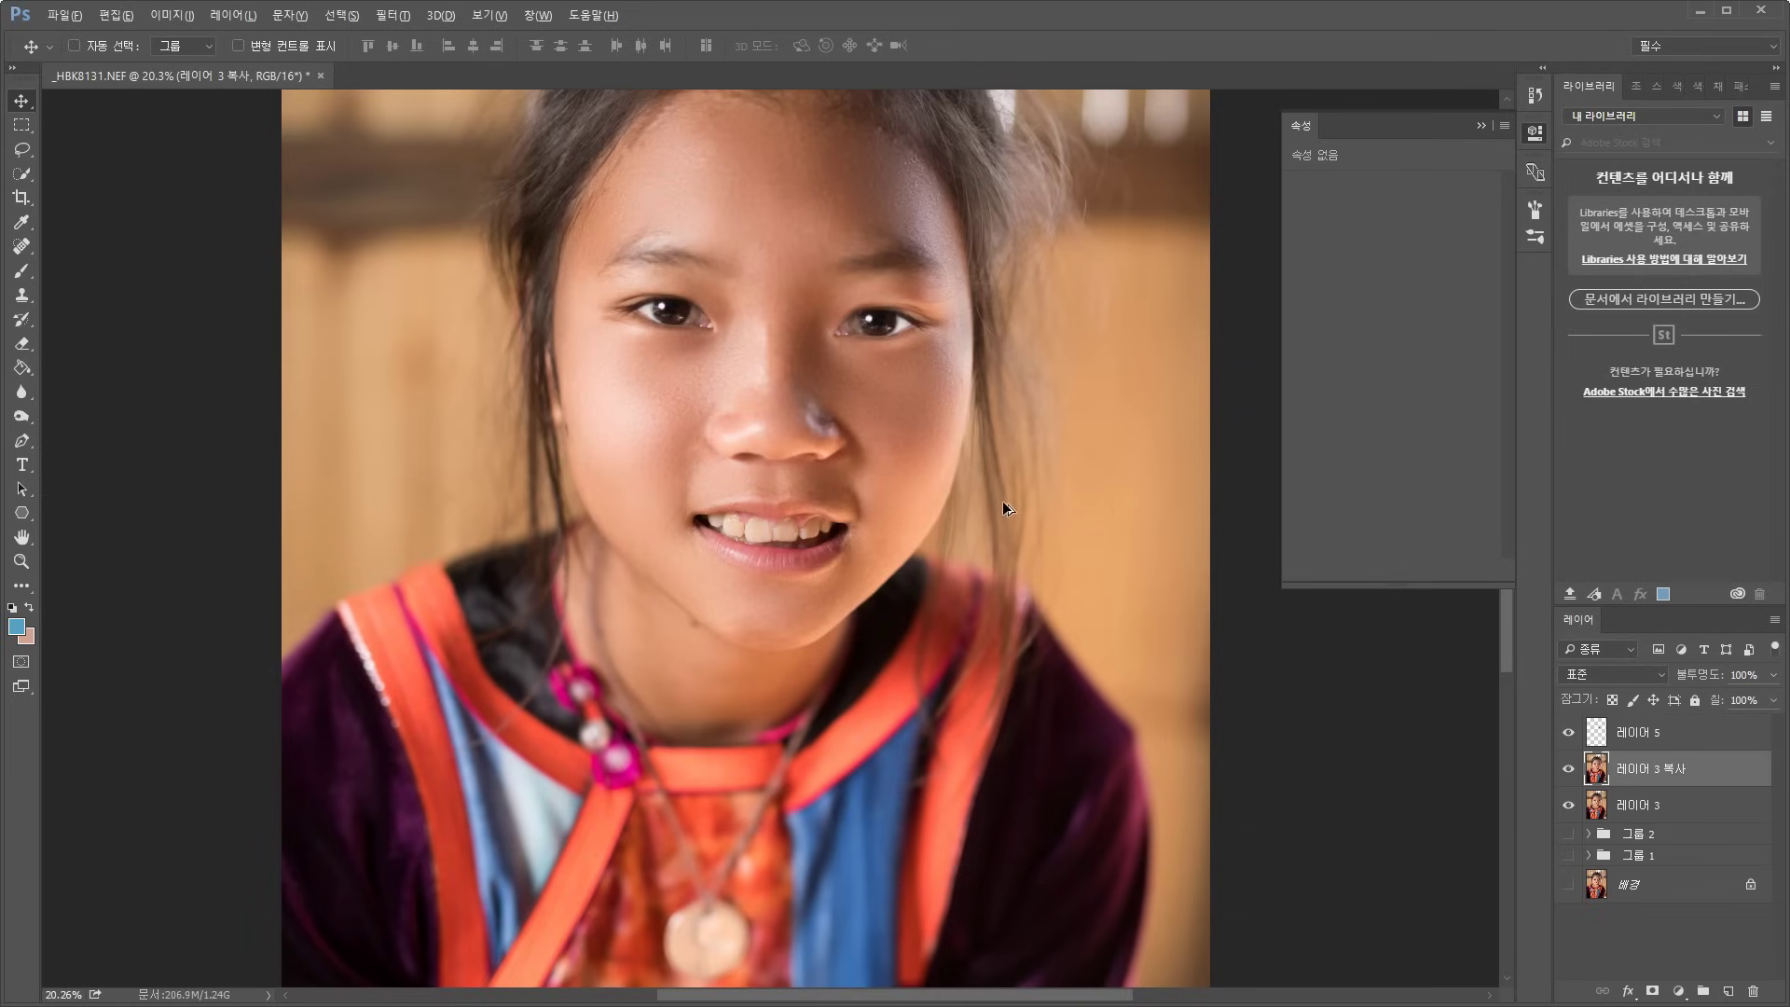
pyautogui.scroll(-1, 1006, 508)
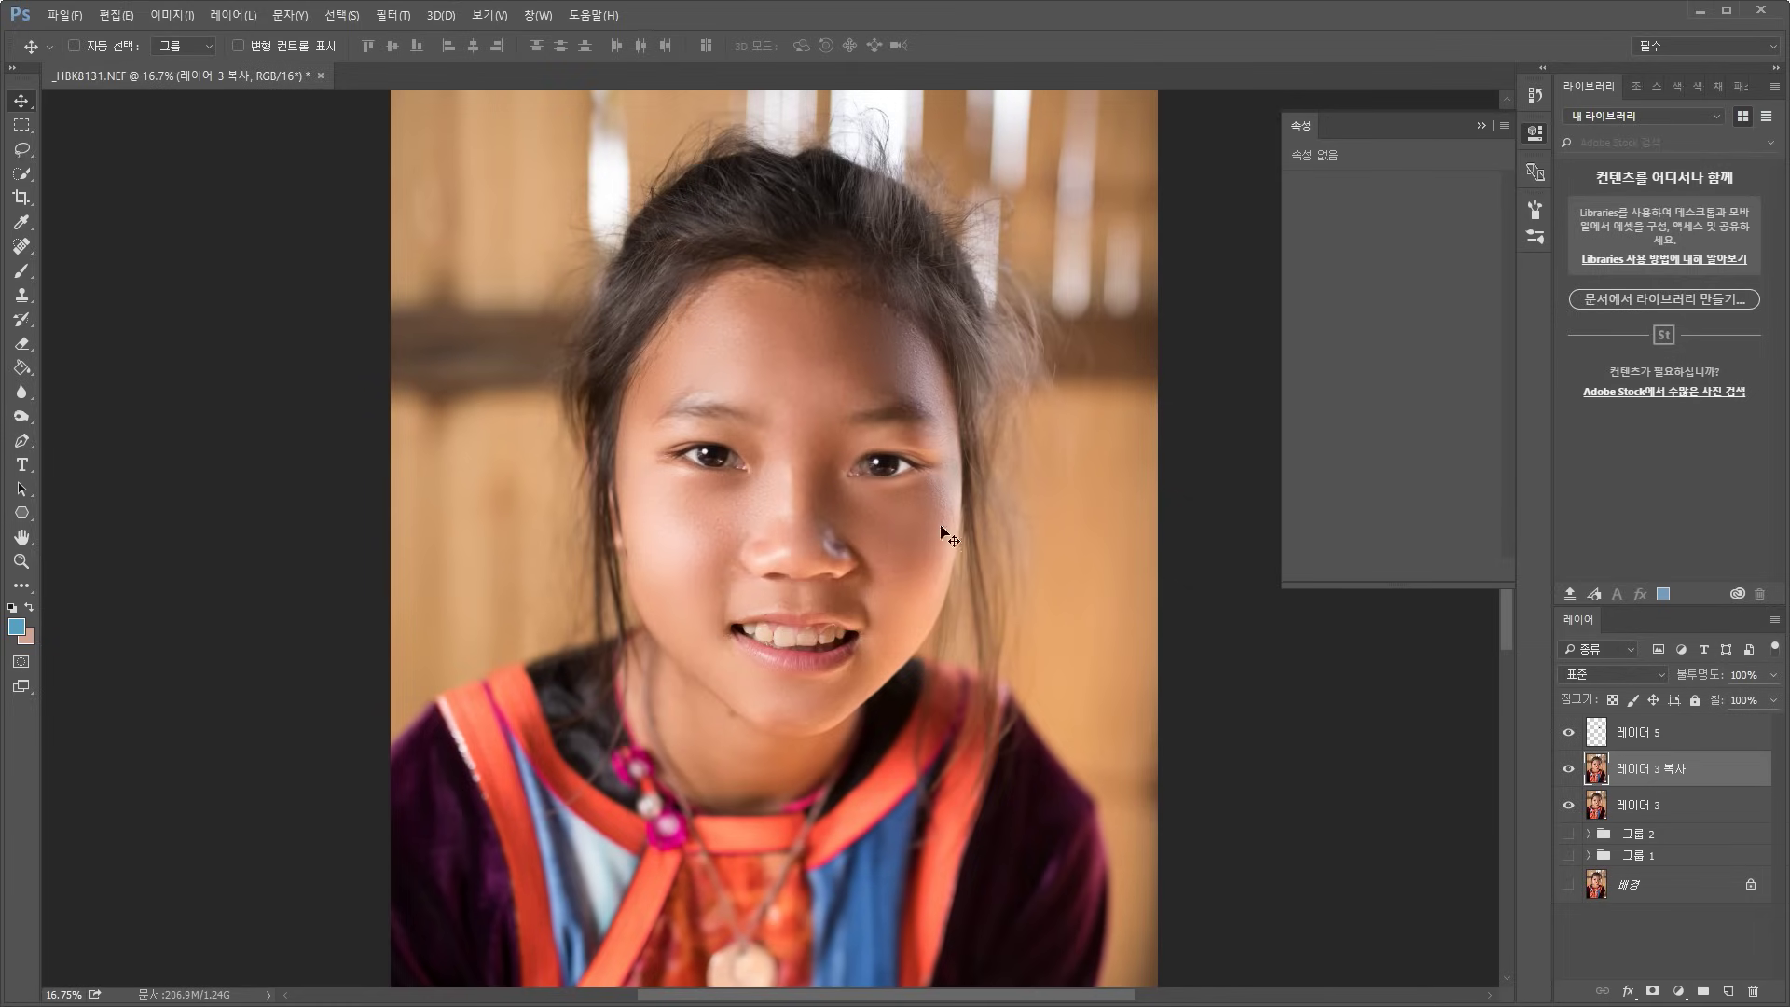
# Merge the eye layer 레이어 5 with the portrait copy 레이어 3 복사 and compare the merged layer with the portrait beneath
pyautogui.click(1574, 734)
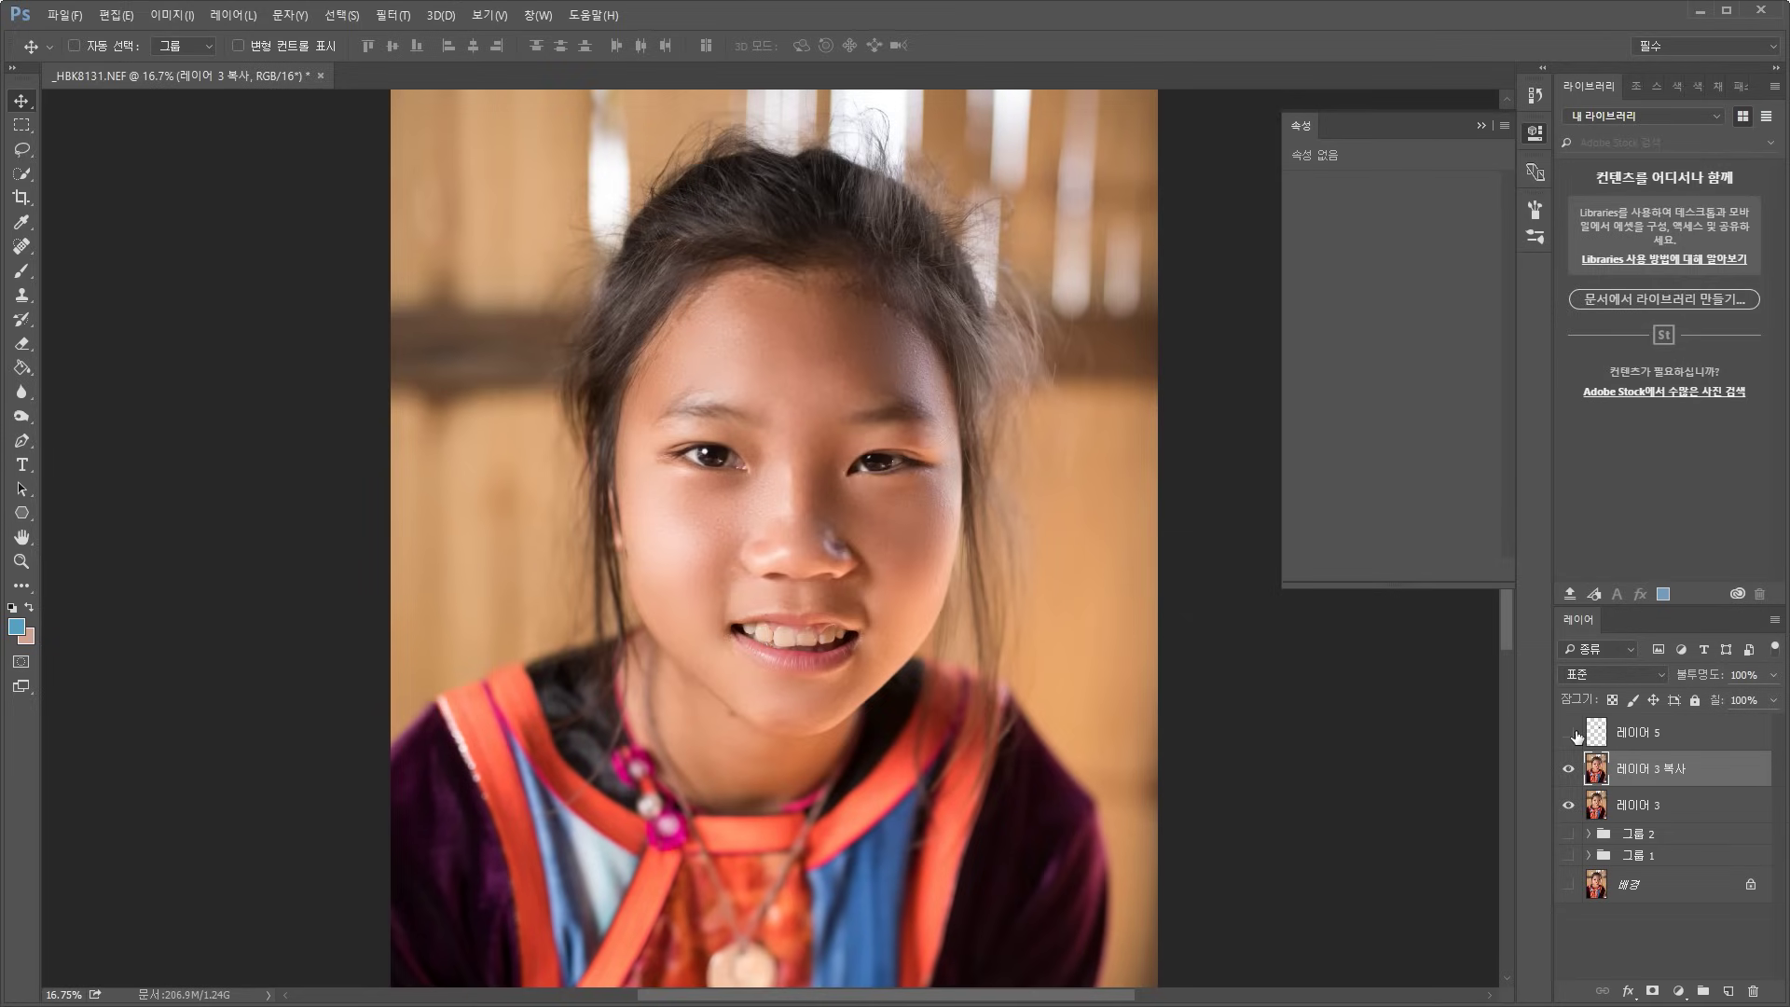
pyautogui.click(1707, 740)
pyautogui.keyDown('shift'); pyautogui.click(1711, 769); pyautogui.keyUp('shift')
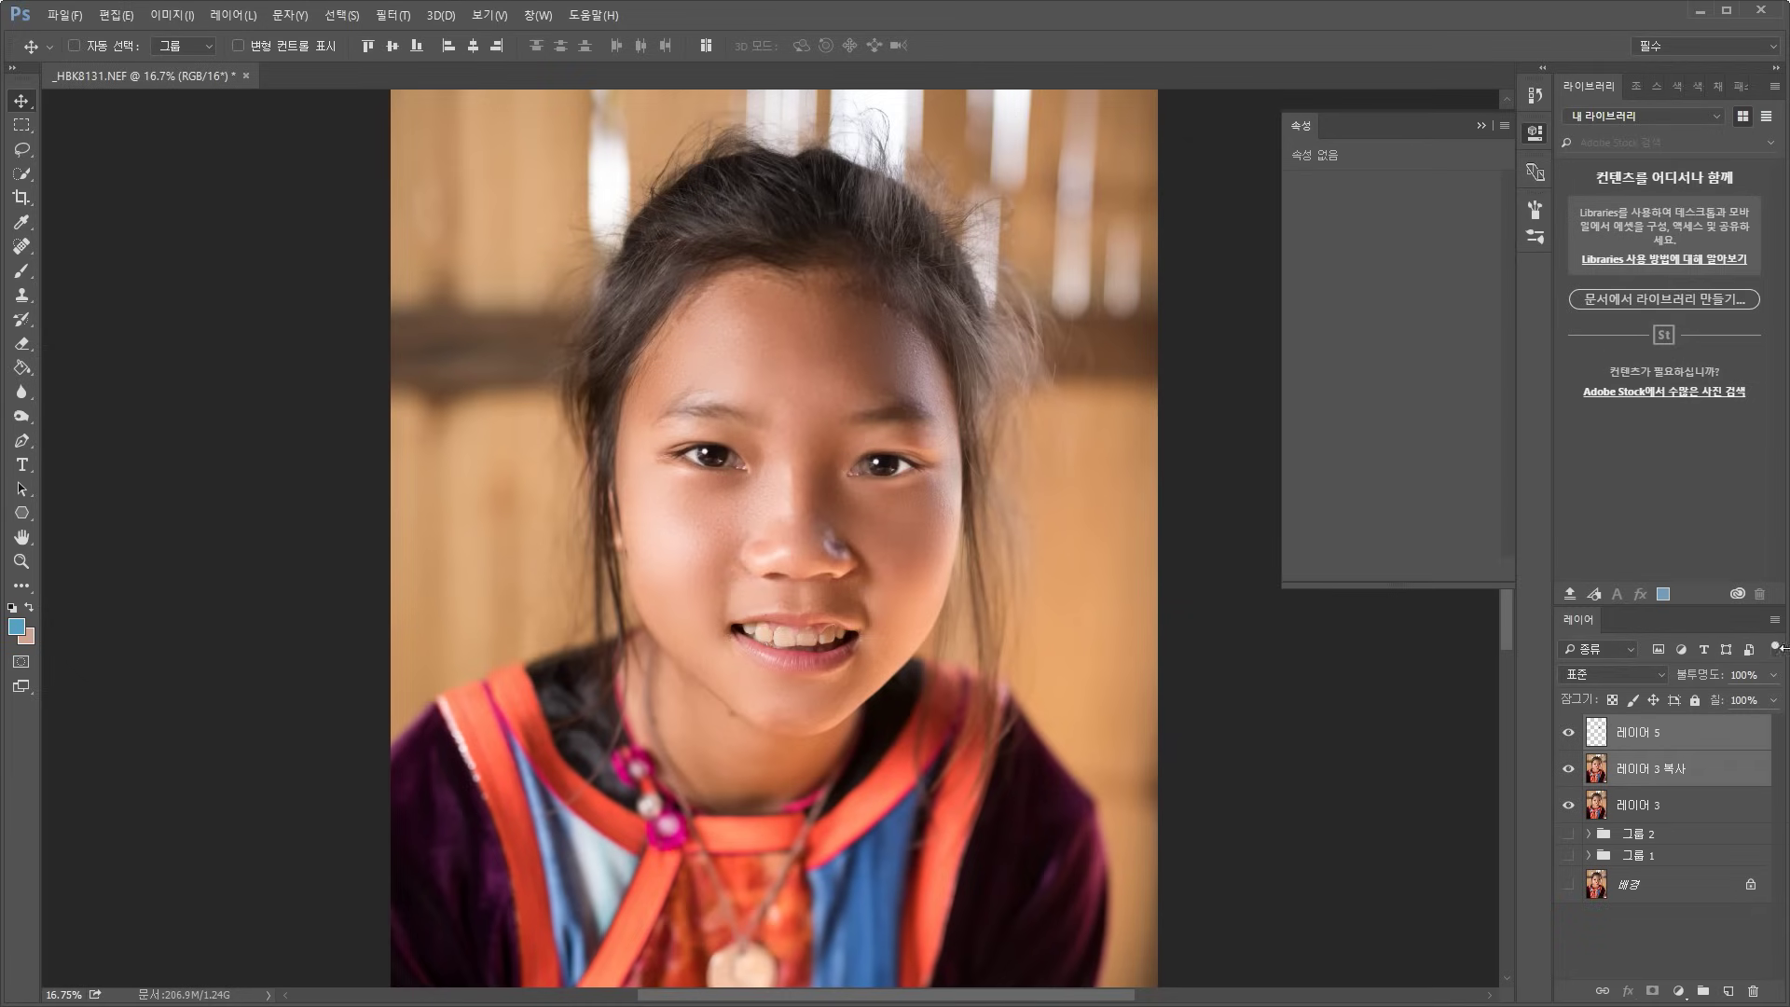
pyautogui.click(1777, 622)
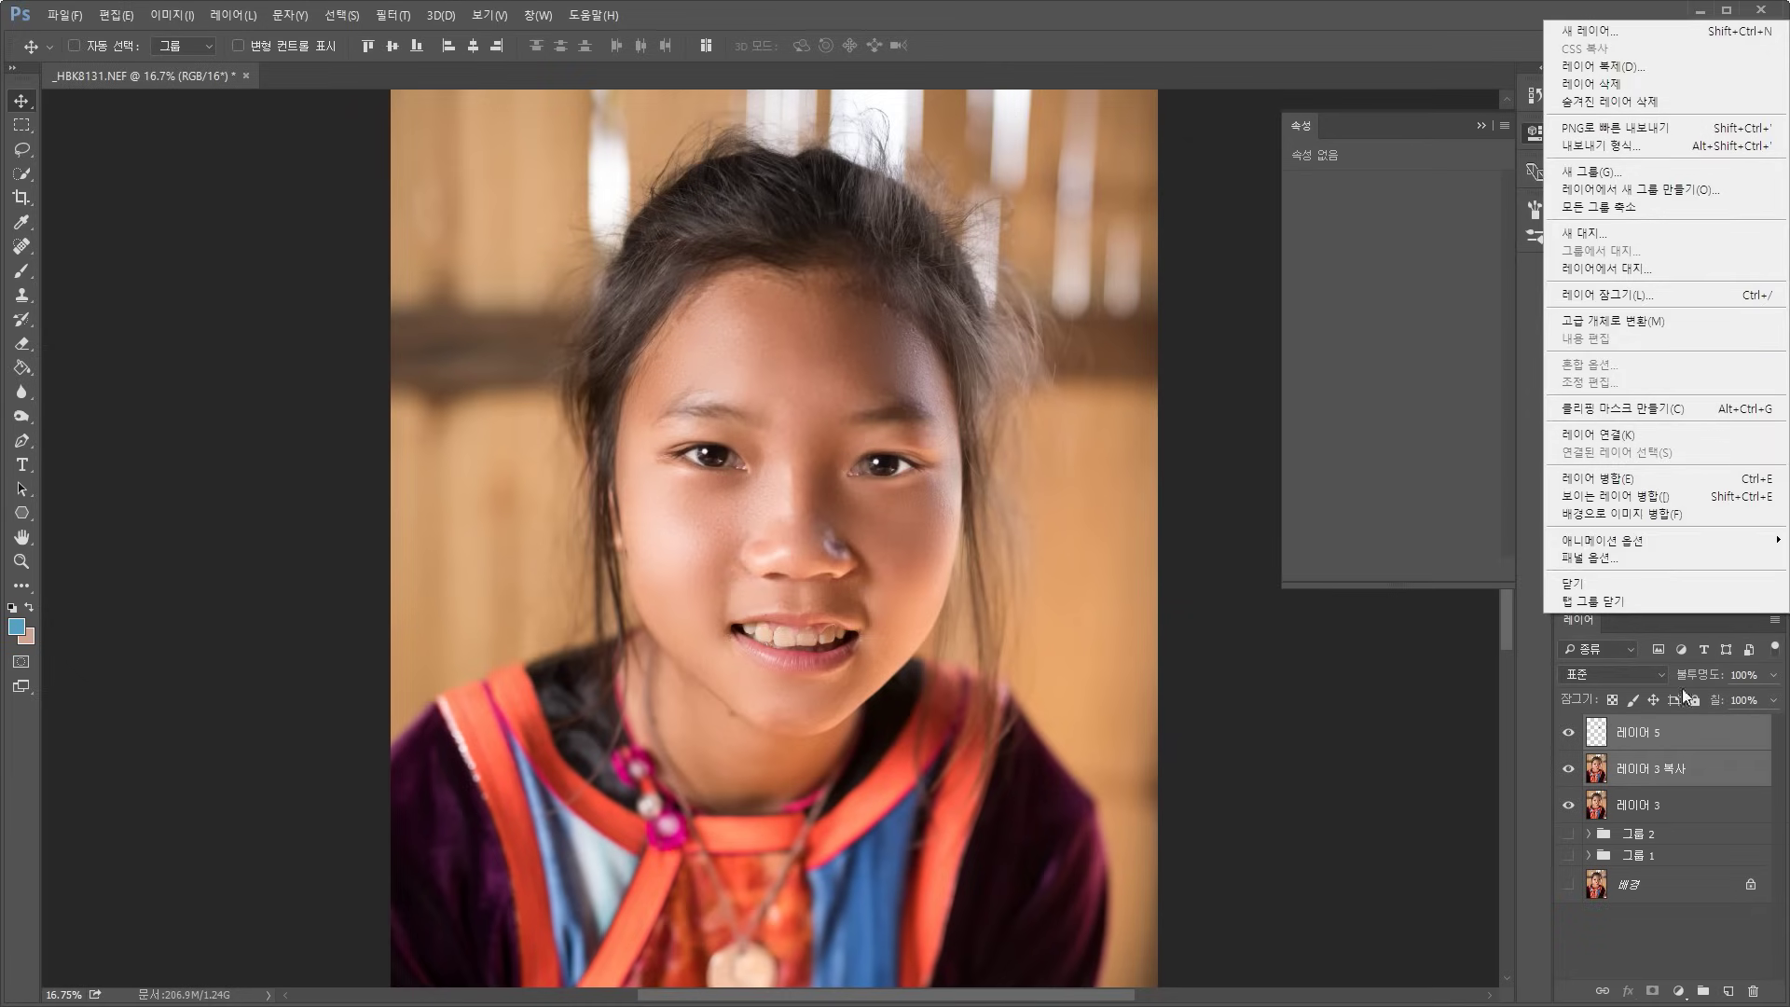
pyautogui.click(1665, 477)
pyautogui.click(1568, 732)
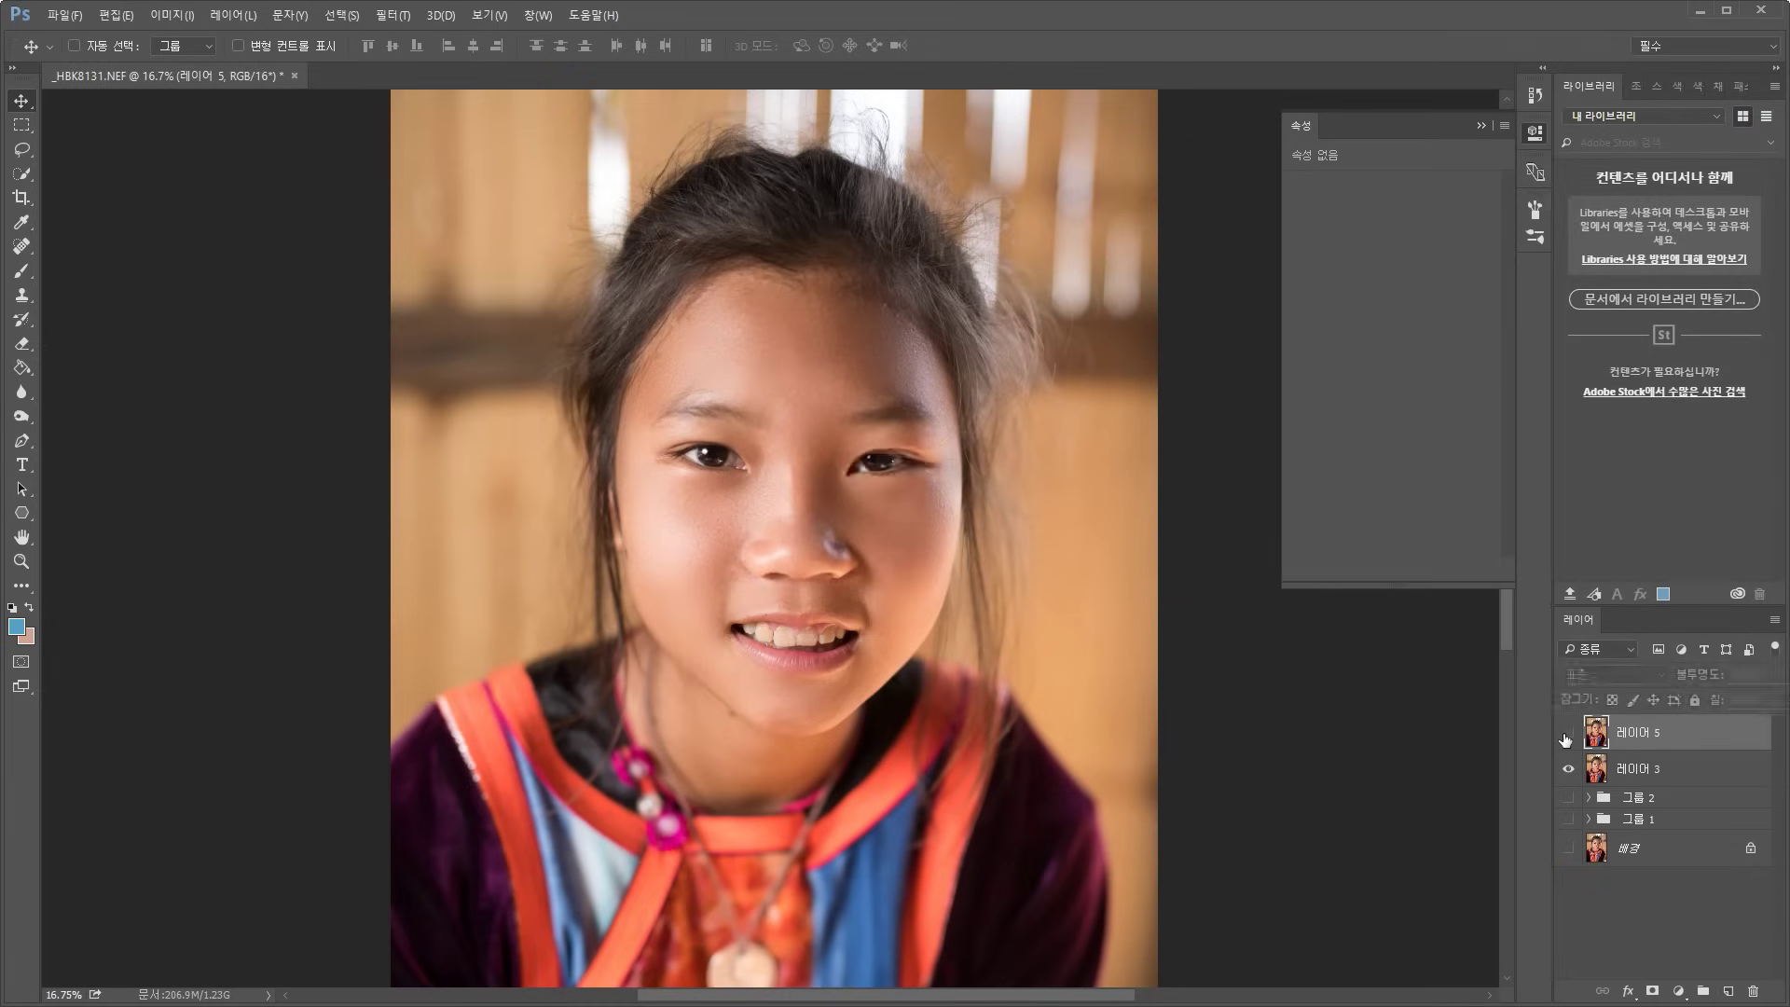
pyautogui.click(1567, 733)
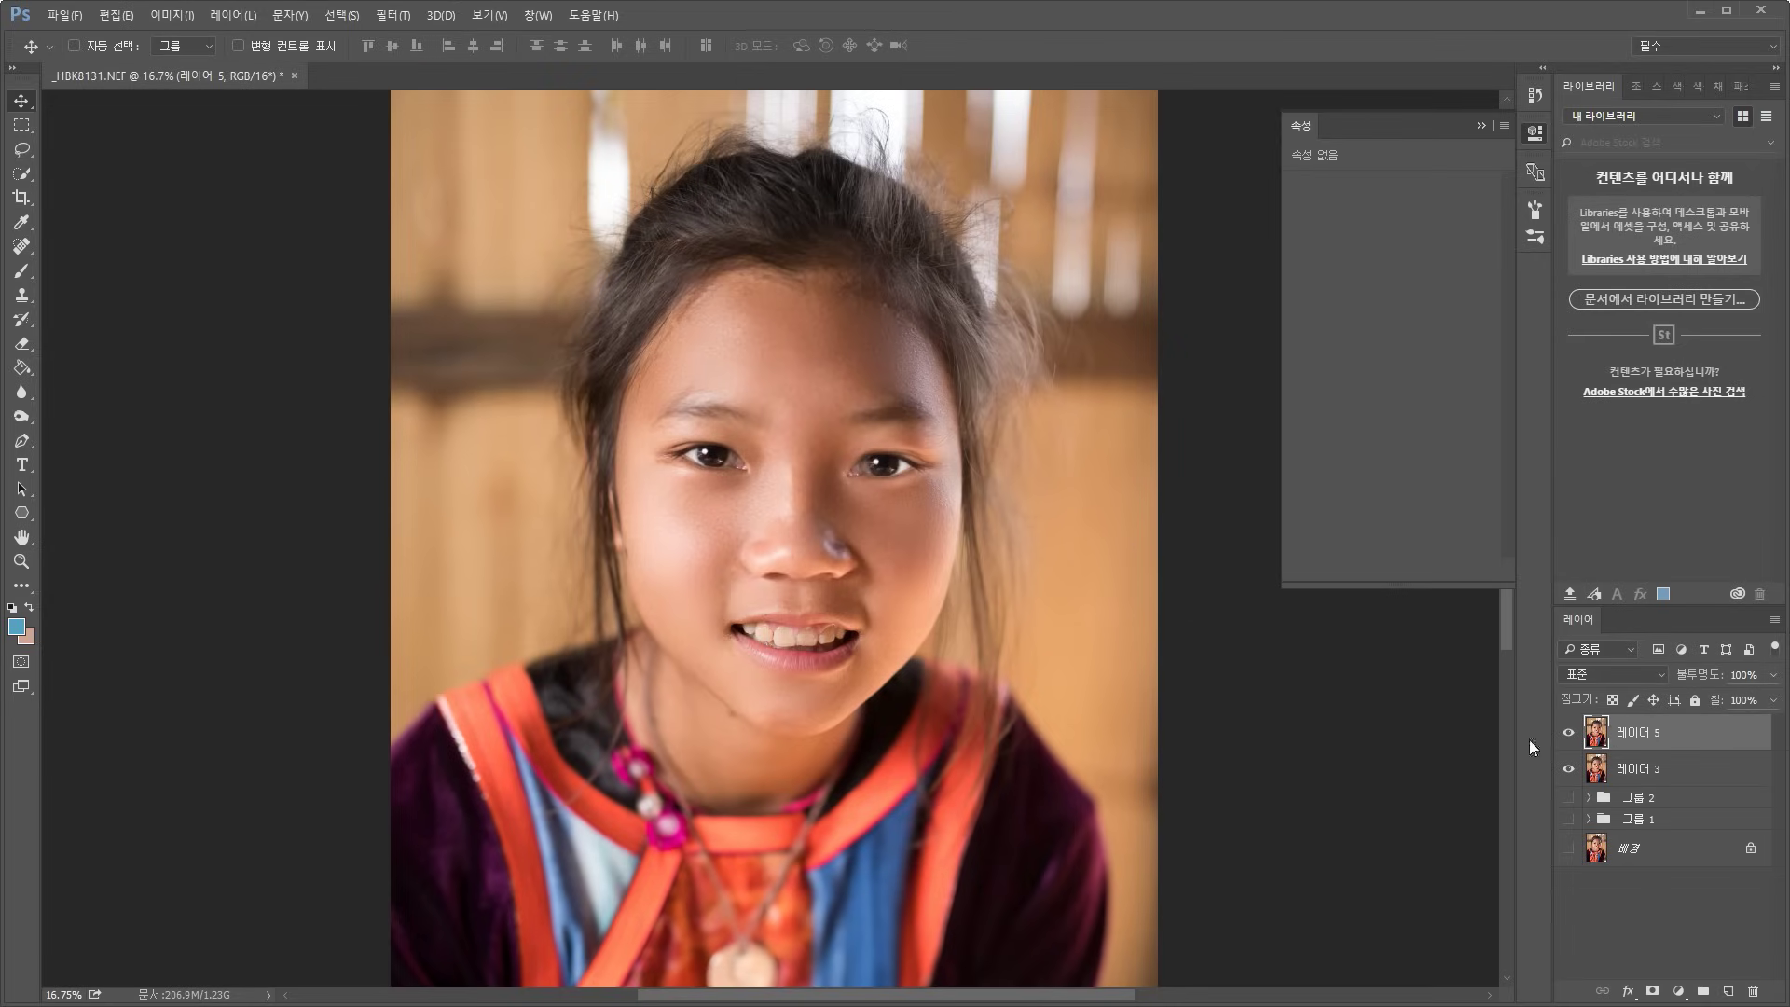
# Open the Liquify filter on the merged layer 레이어 5 with the face in close view
pyautogui.click(404, 17)
pyautogui.click(462, 158)
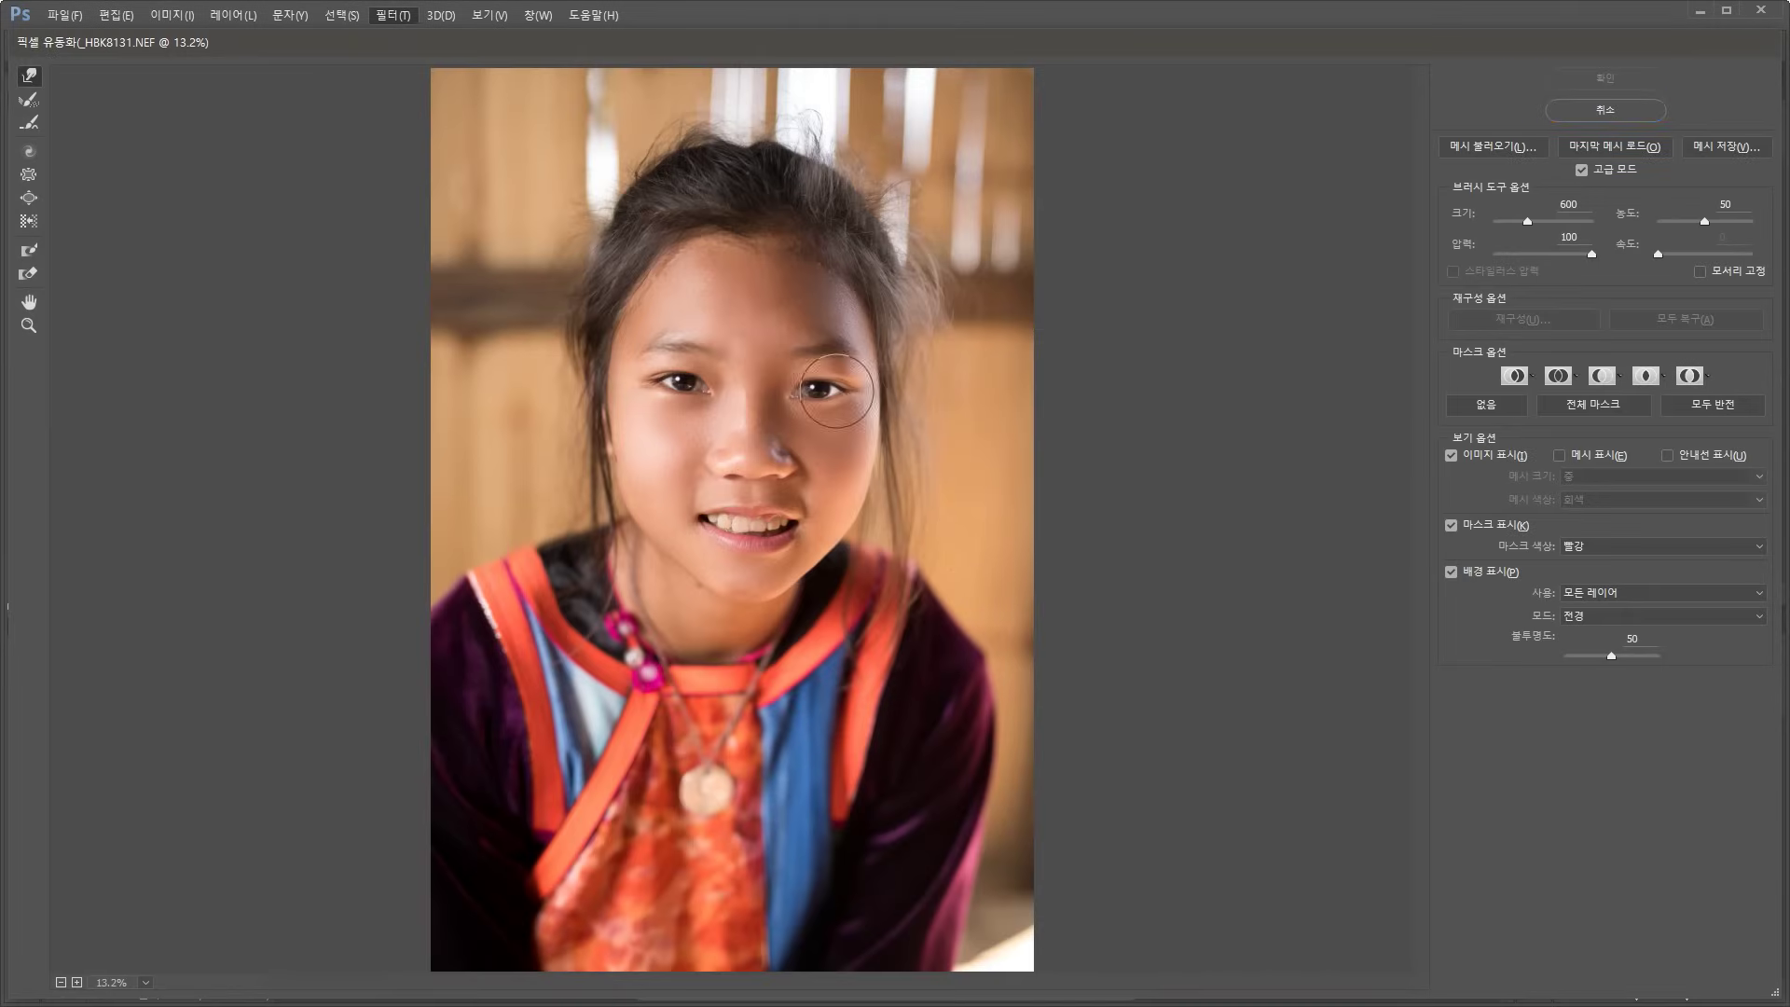
pyautogui.hotkey('ctrl', '+')
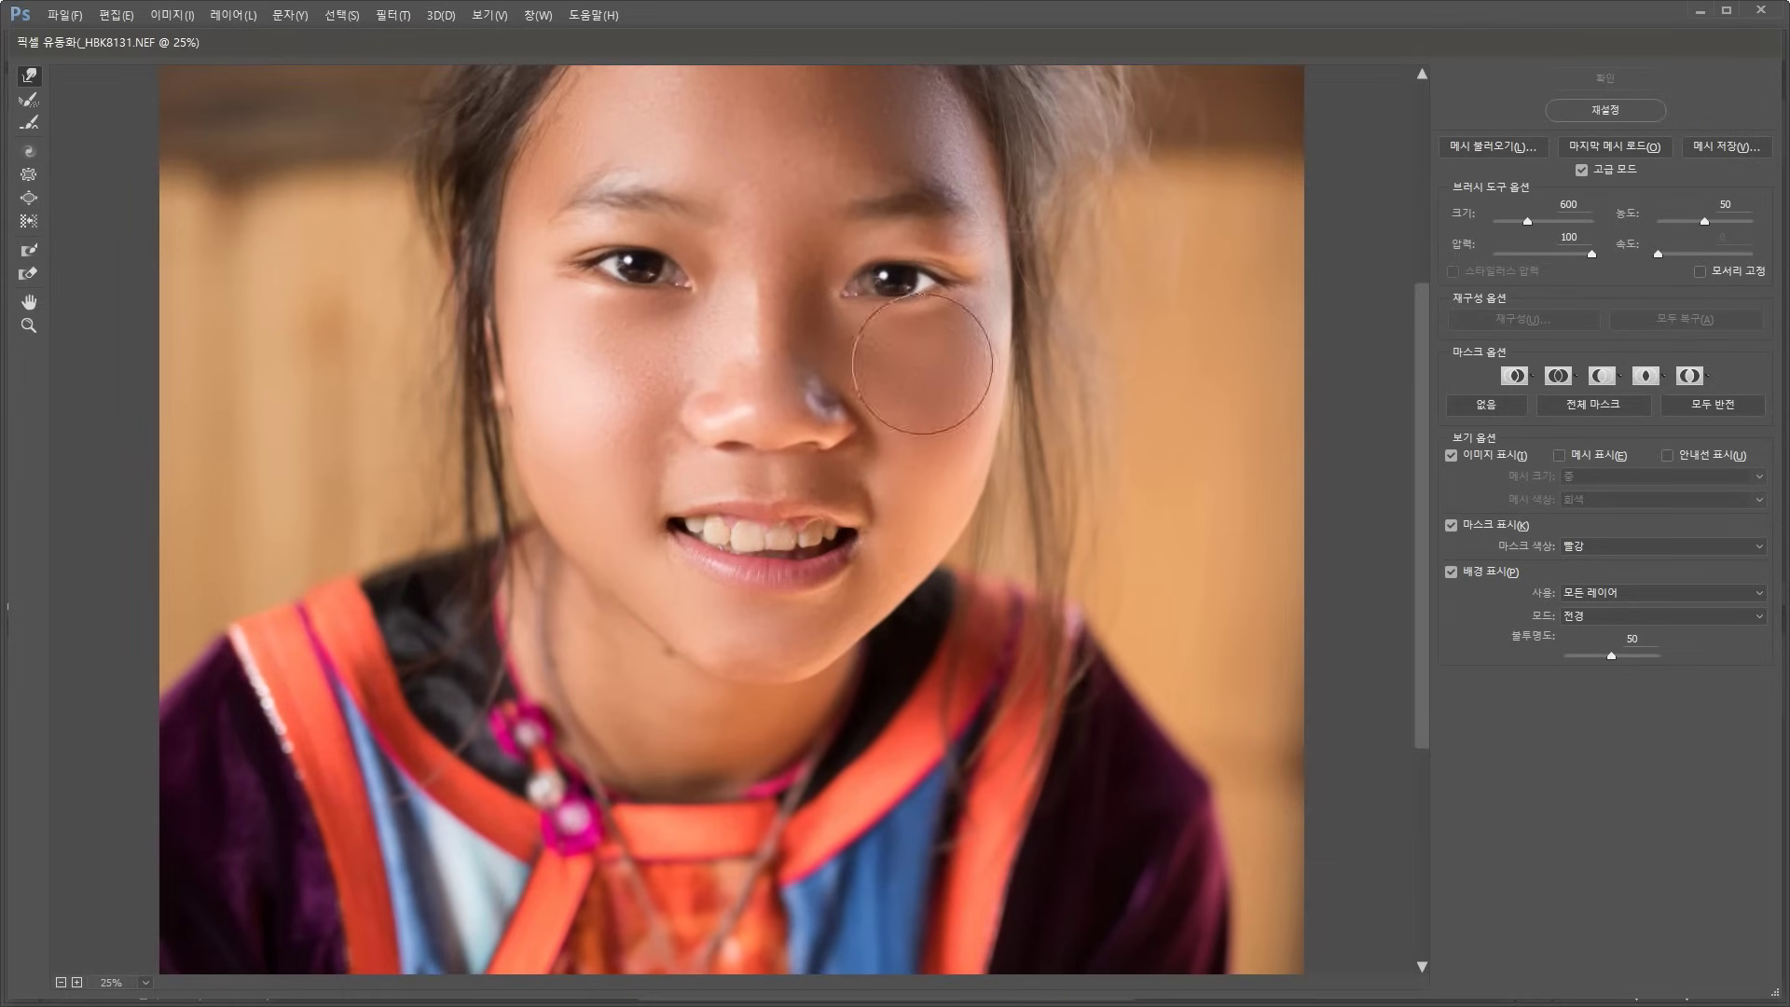
pyautogui.moveTo(972, 297)
pyautogui.mouseDown()
pyautogui.moveTo(973, 356)
pyautogui.moveTo(1007, 327)
pyautogui.mouseUp()
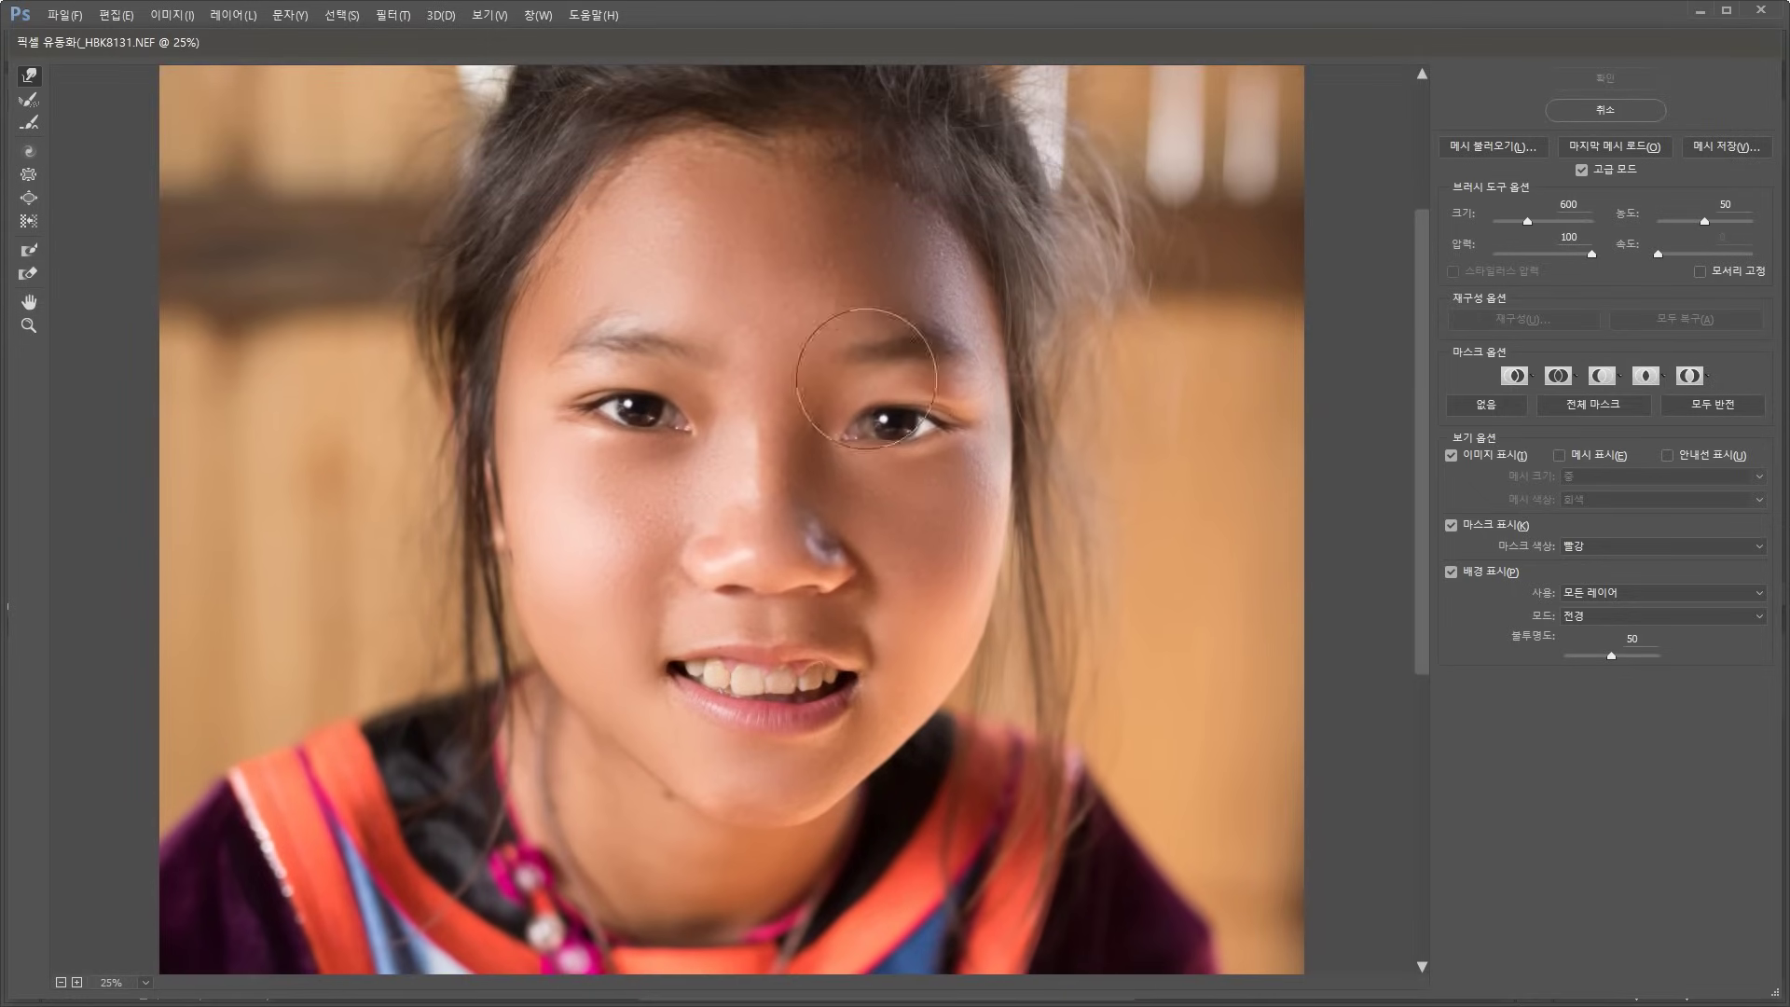
# Try pushing the cheek below the right-hand eye inward and outward with Forward Warp, undoing each stroke
pyautogui.moveTo(1032, 472); pyautogui.dragTo(759, 519)
pyautogui.hotkey('ctrl', 'z')
pyautogui.moveTo(974, 484); pyautogui.dragTo(1131, 479)
pyautogui.hotkey('ctrl', 'z')
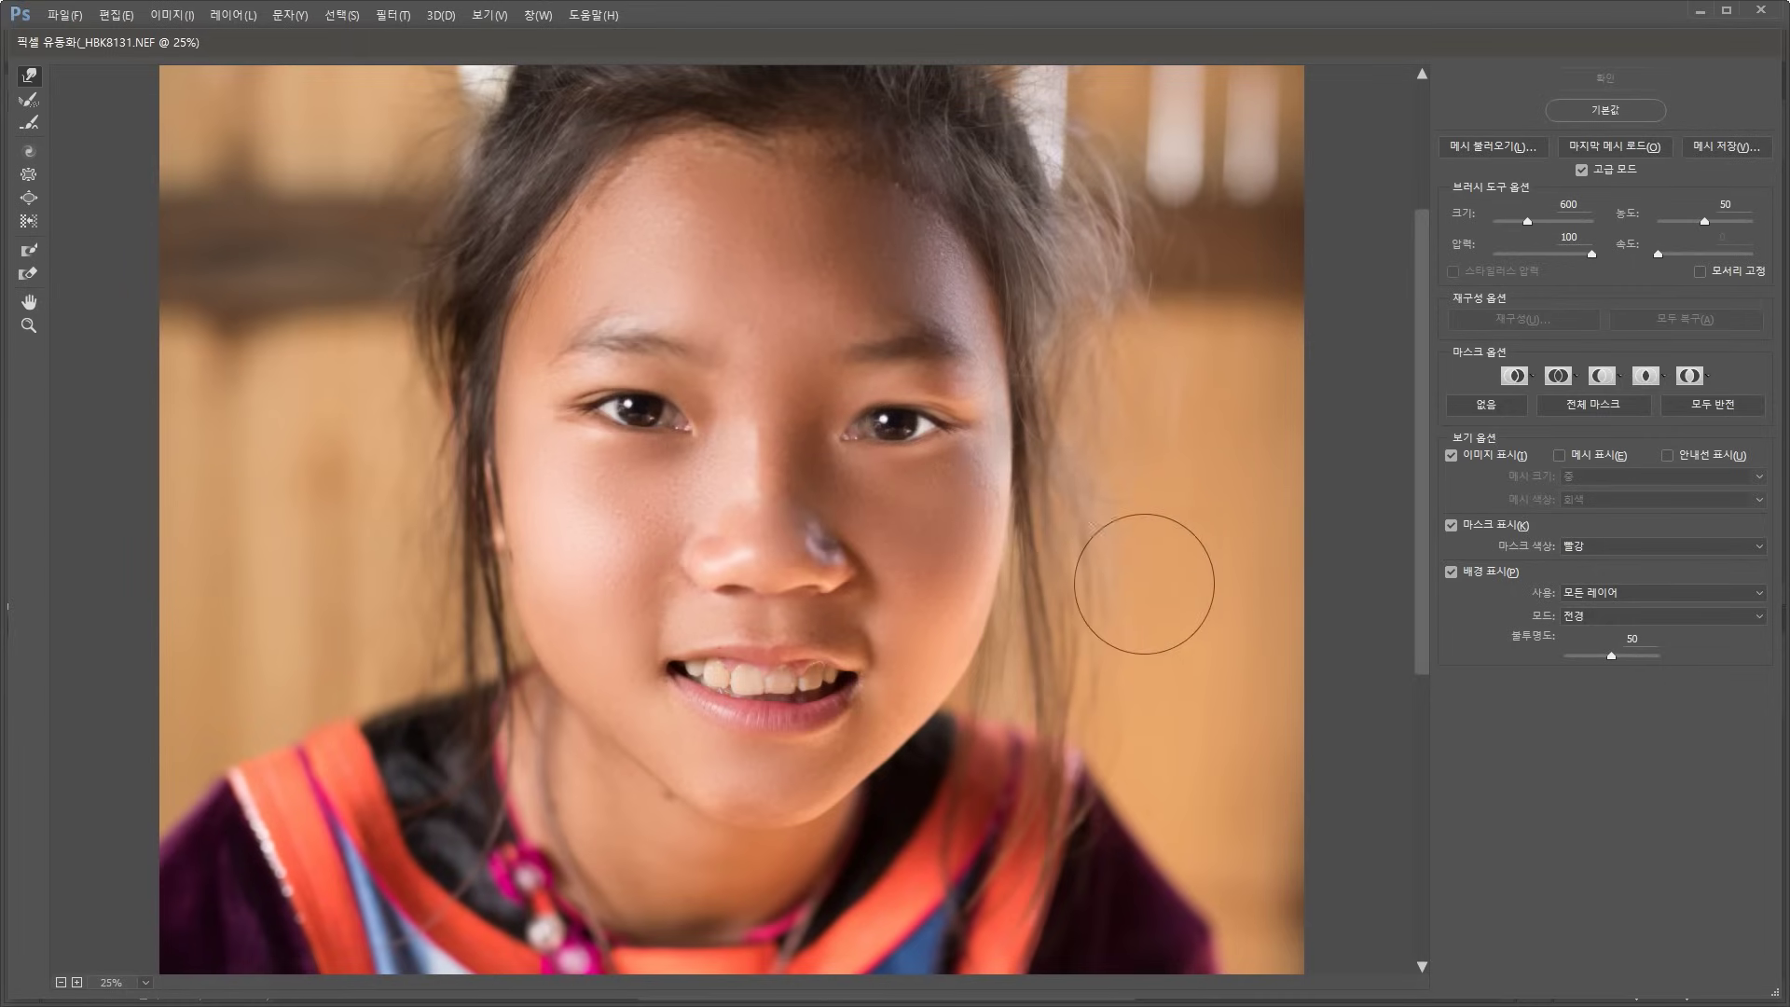
pyautogui.moveTo(1144, 583)
pyautogui.mouseDown()
pyautogui.moveTo(1046, 532)
pyautogui.moveTo(1001, 442)
pyautogui.moveTo(951, 472)
pyautogui.mouseUp()
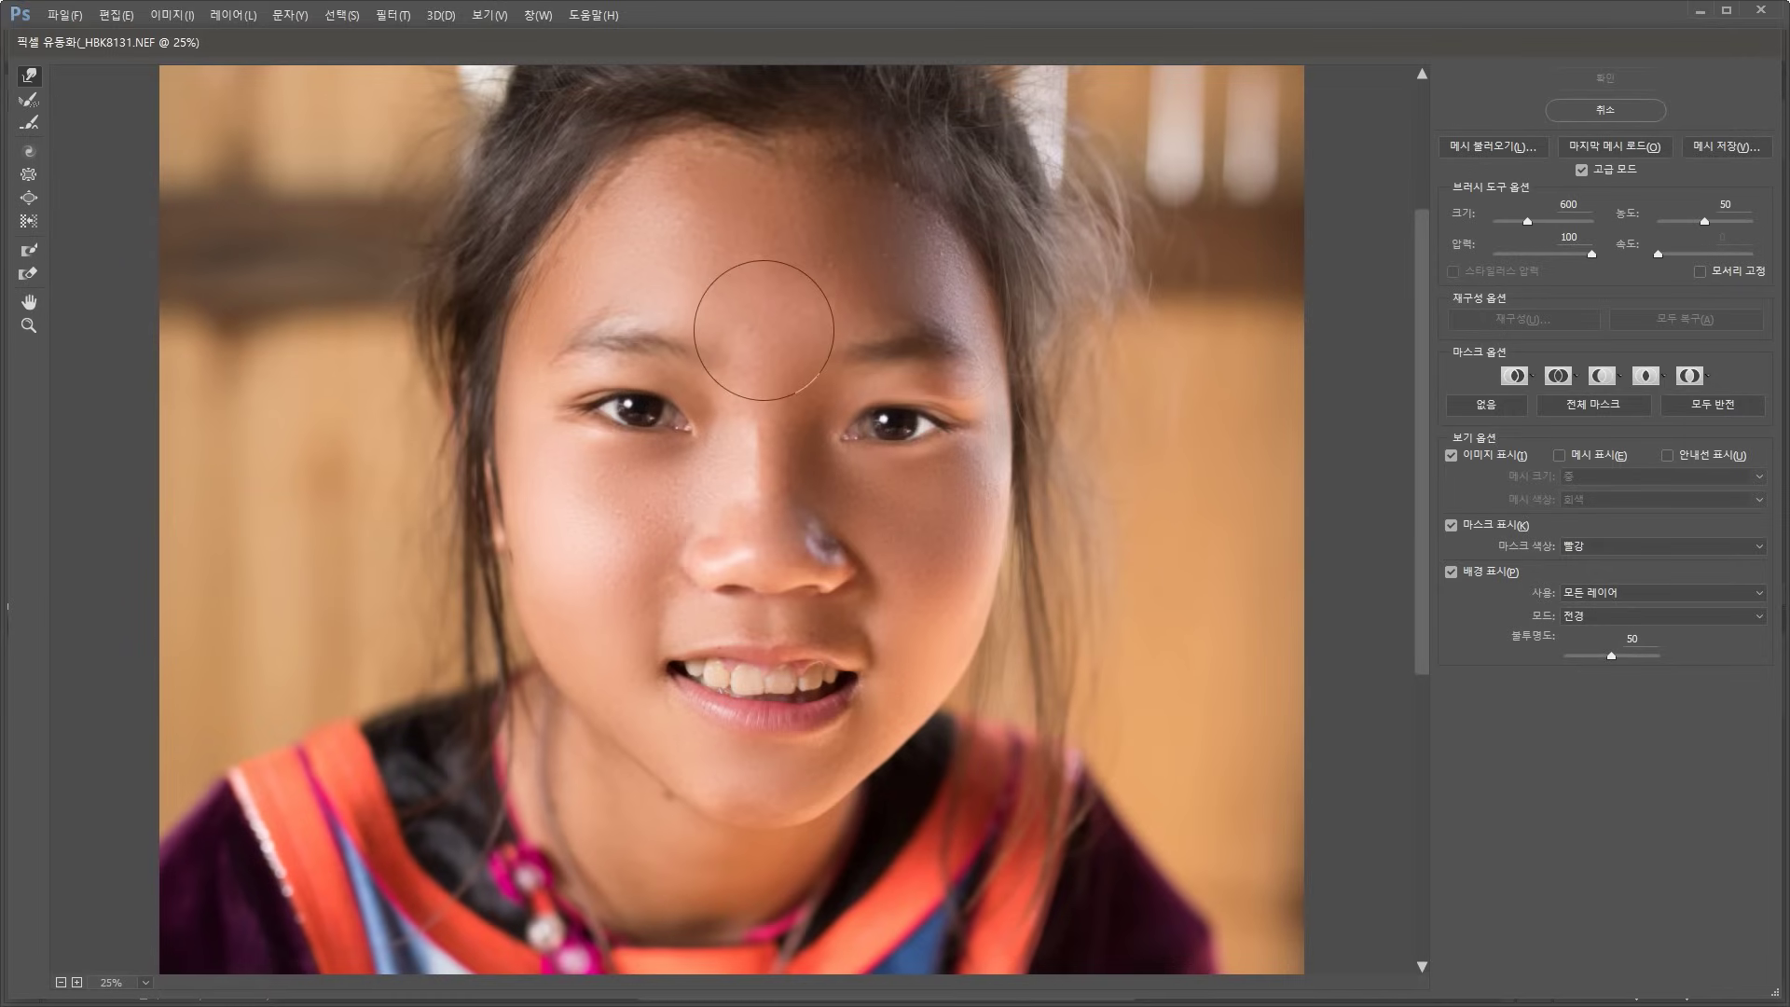
# Set the warp brush size to 1300 and try pushing the area around the right-hand eye, undoing the strokes
pyautogui.press(']')
pyautogui.press(']')
pyautogui.press(']')
pyautogui.press(']')
pyautogui.press(']')
pyautogui.press(']')
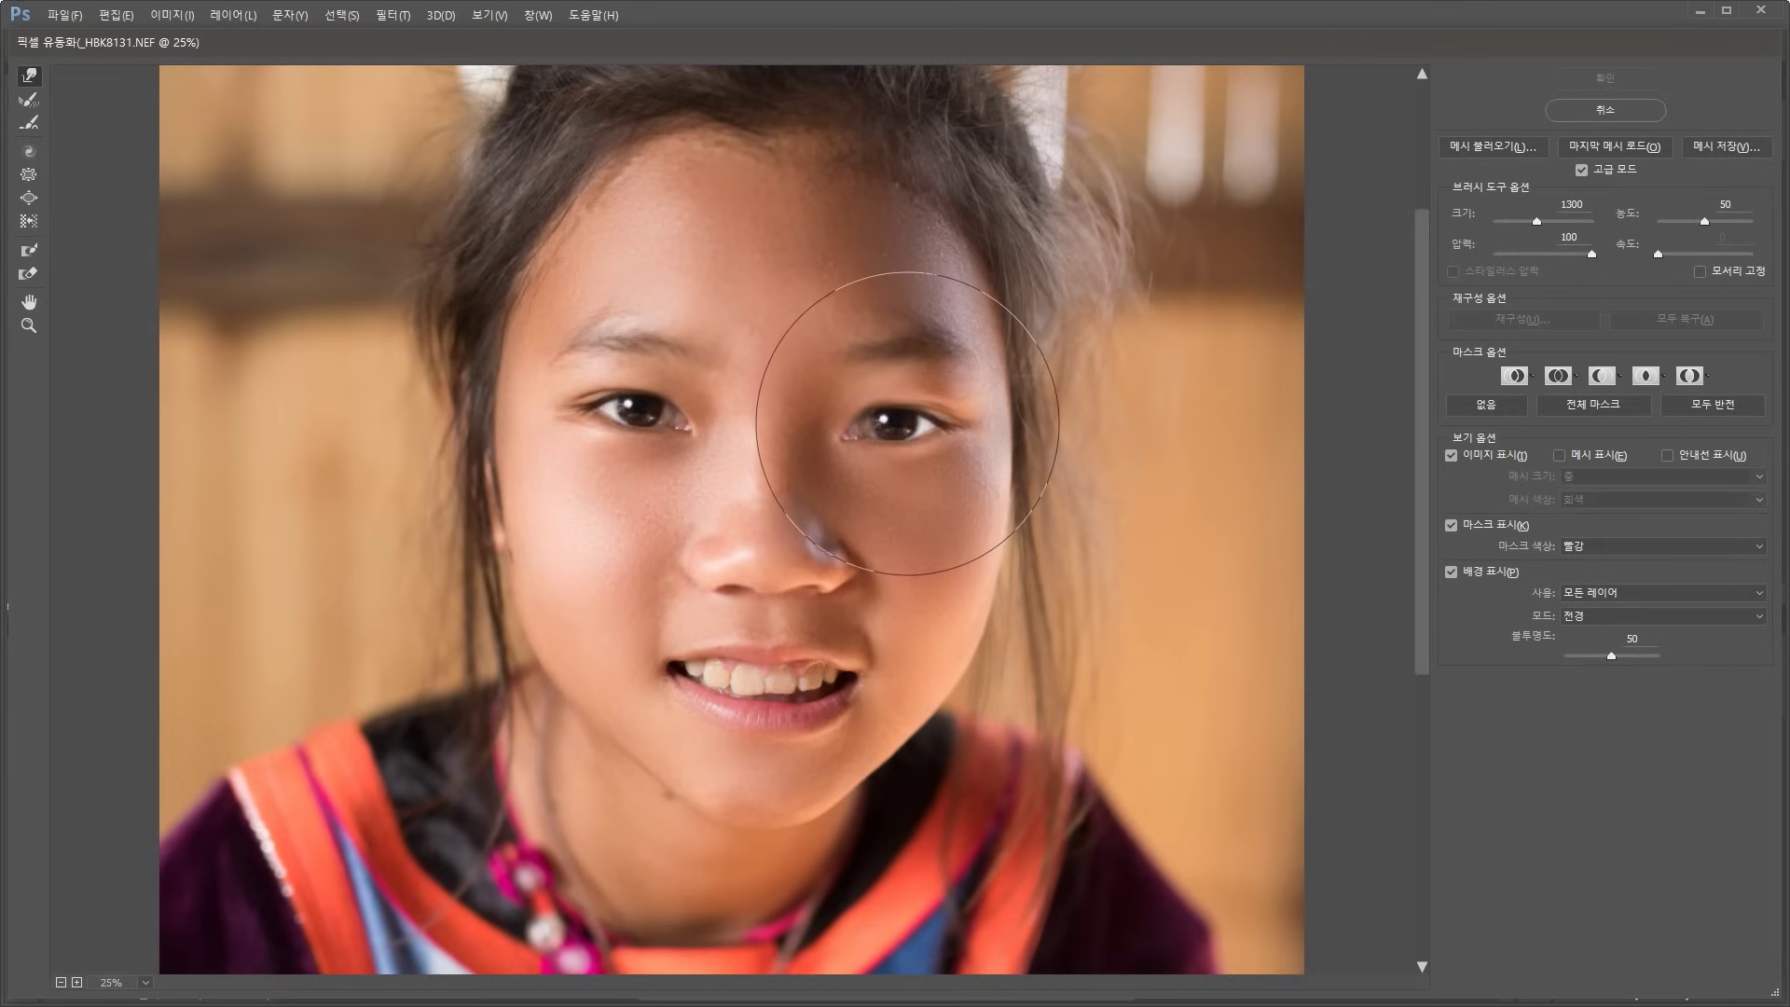
pyautogui.moveTo(910, 412); pyautogui.dragTo(912, 407)
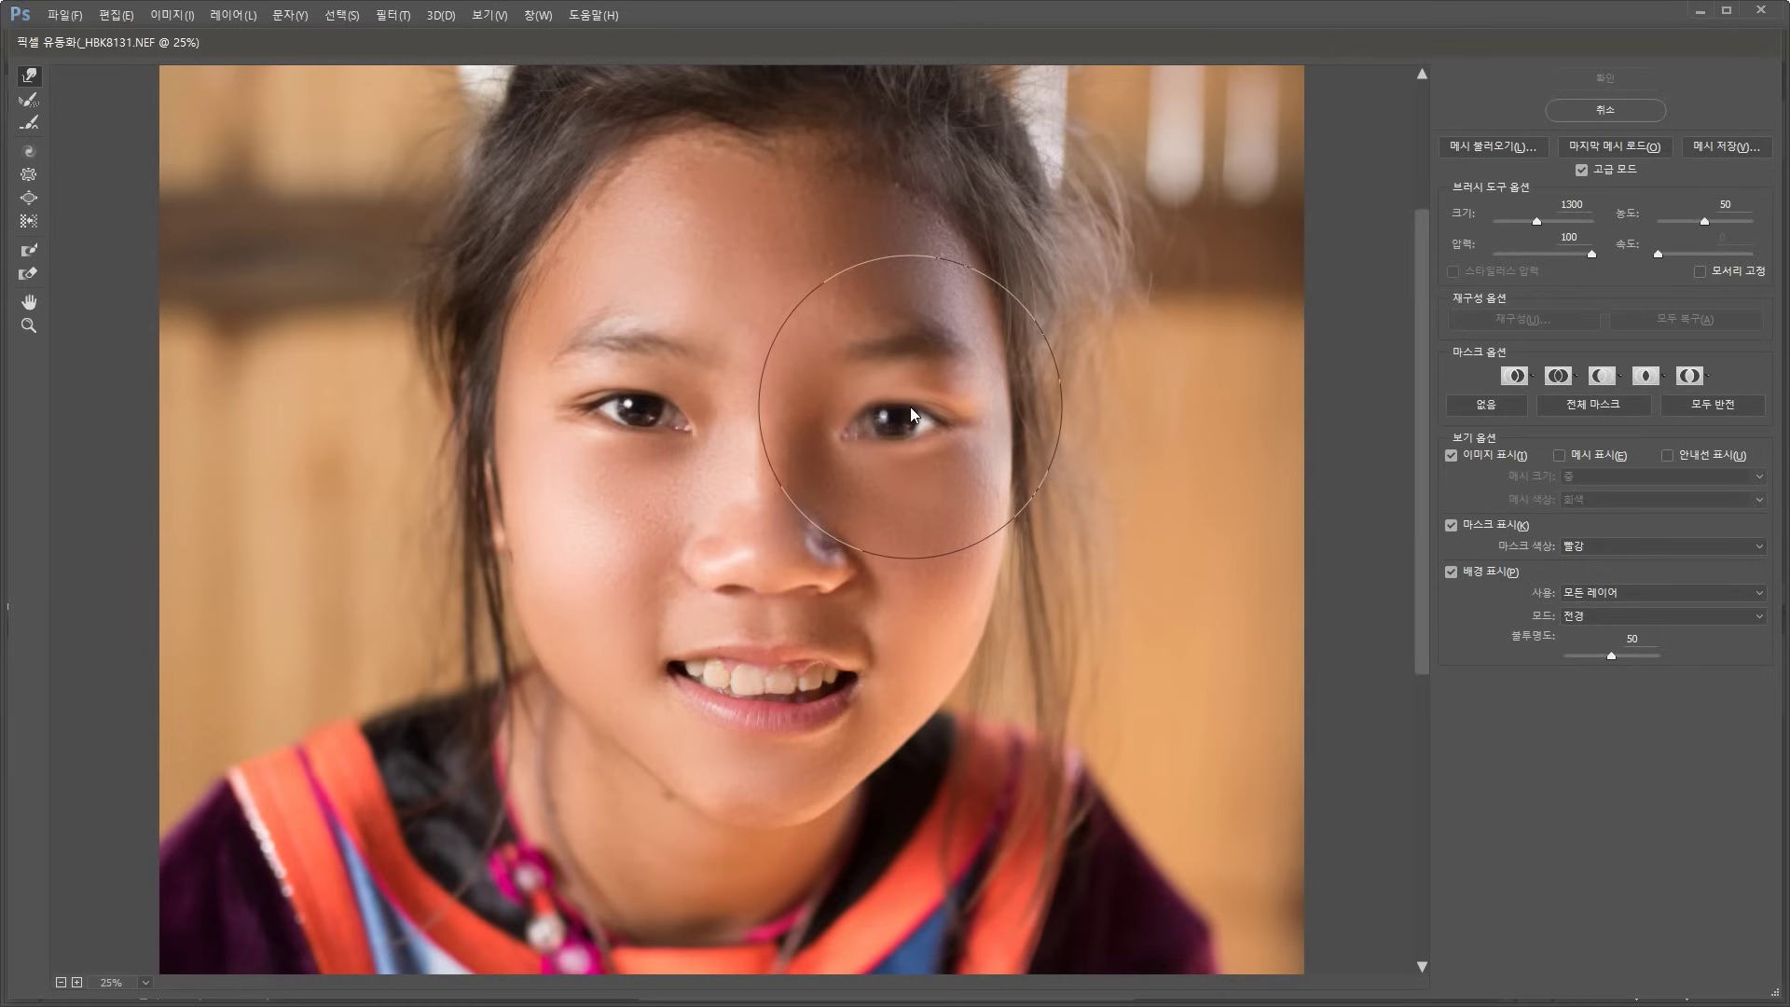
pyautogui.hotkey('ctrl', 'z')
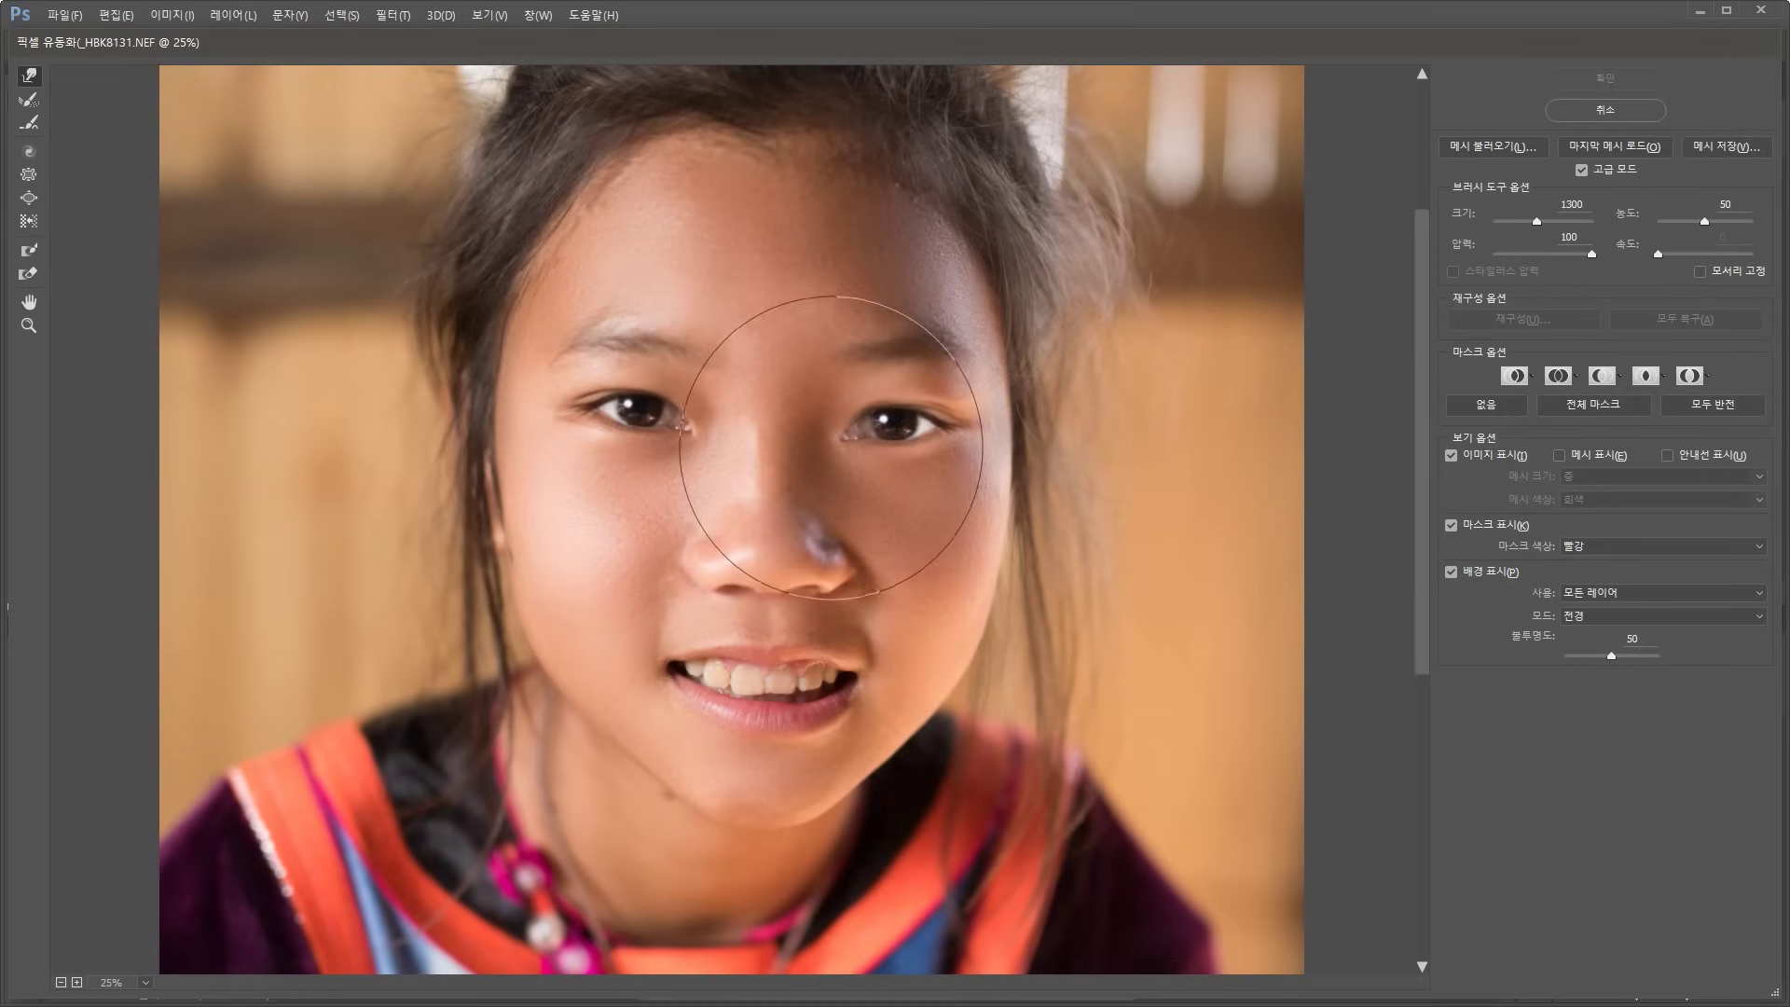
pyautogui.moveTo(799, 472); pyautogui.dragTo(827, 407)
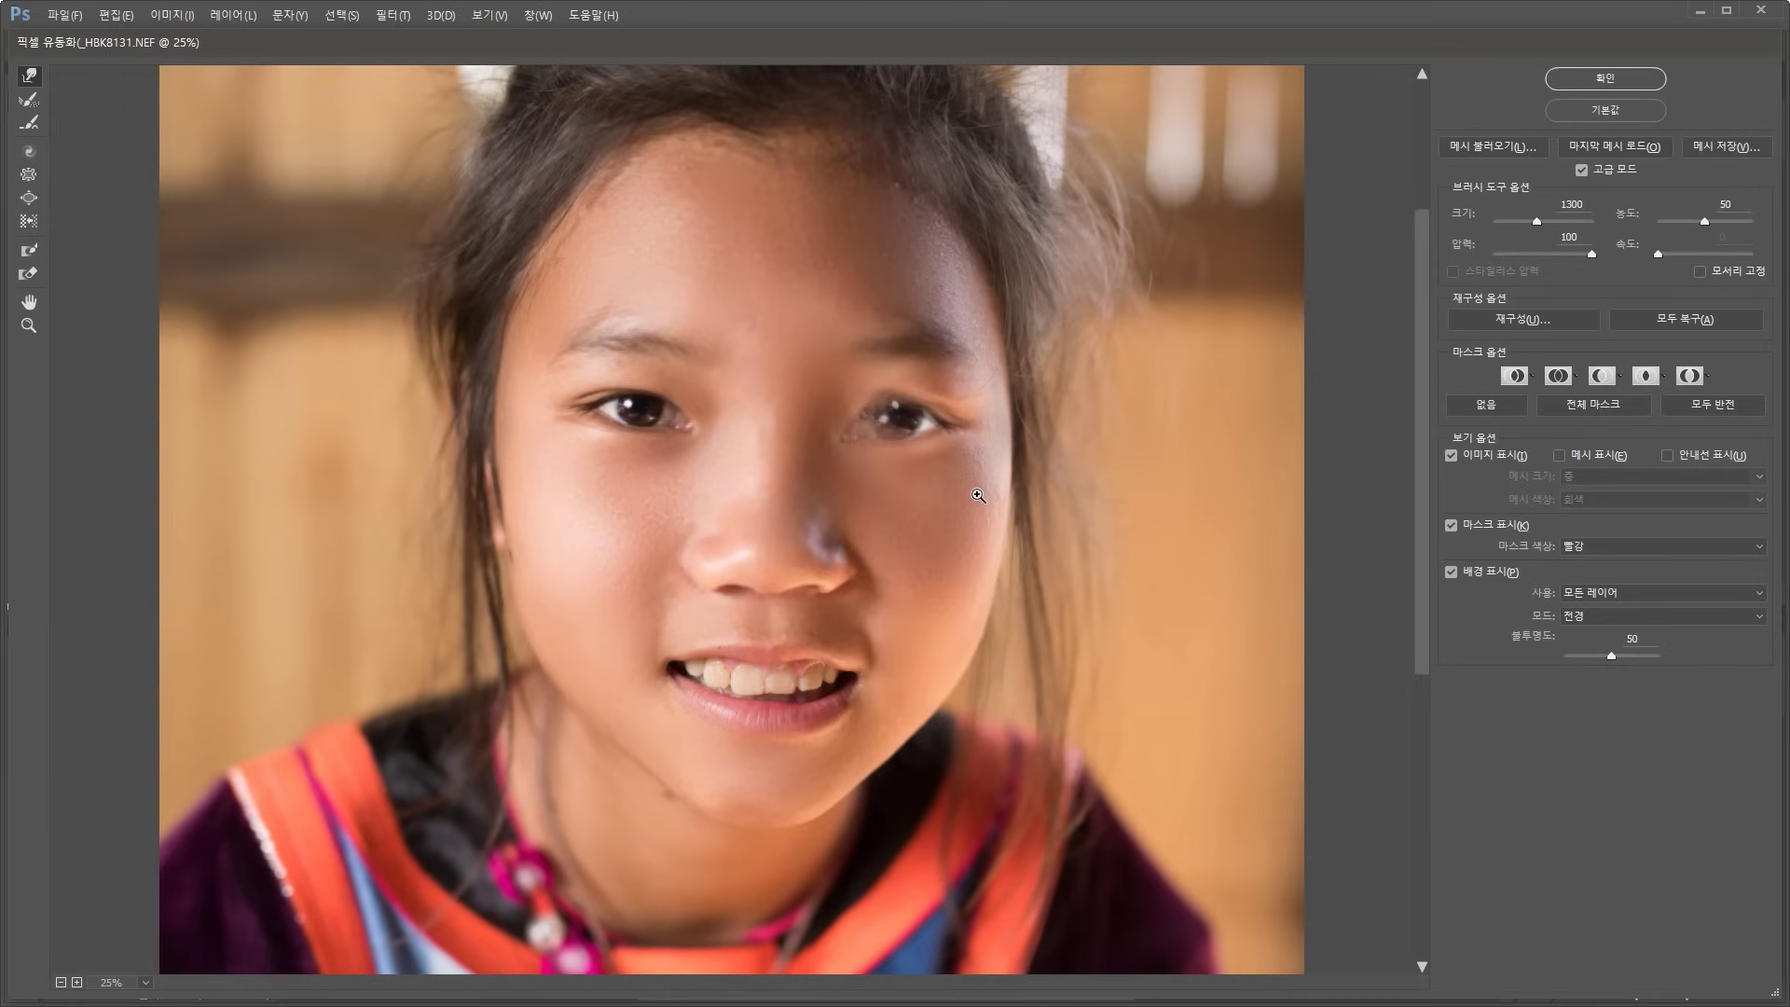
pyautogui.hotkey('ctrl', 'alt', 'z')
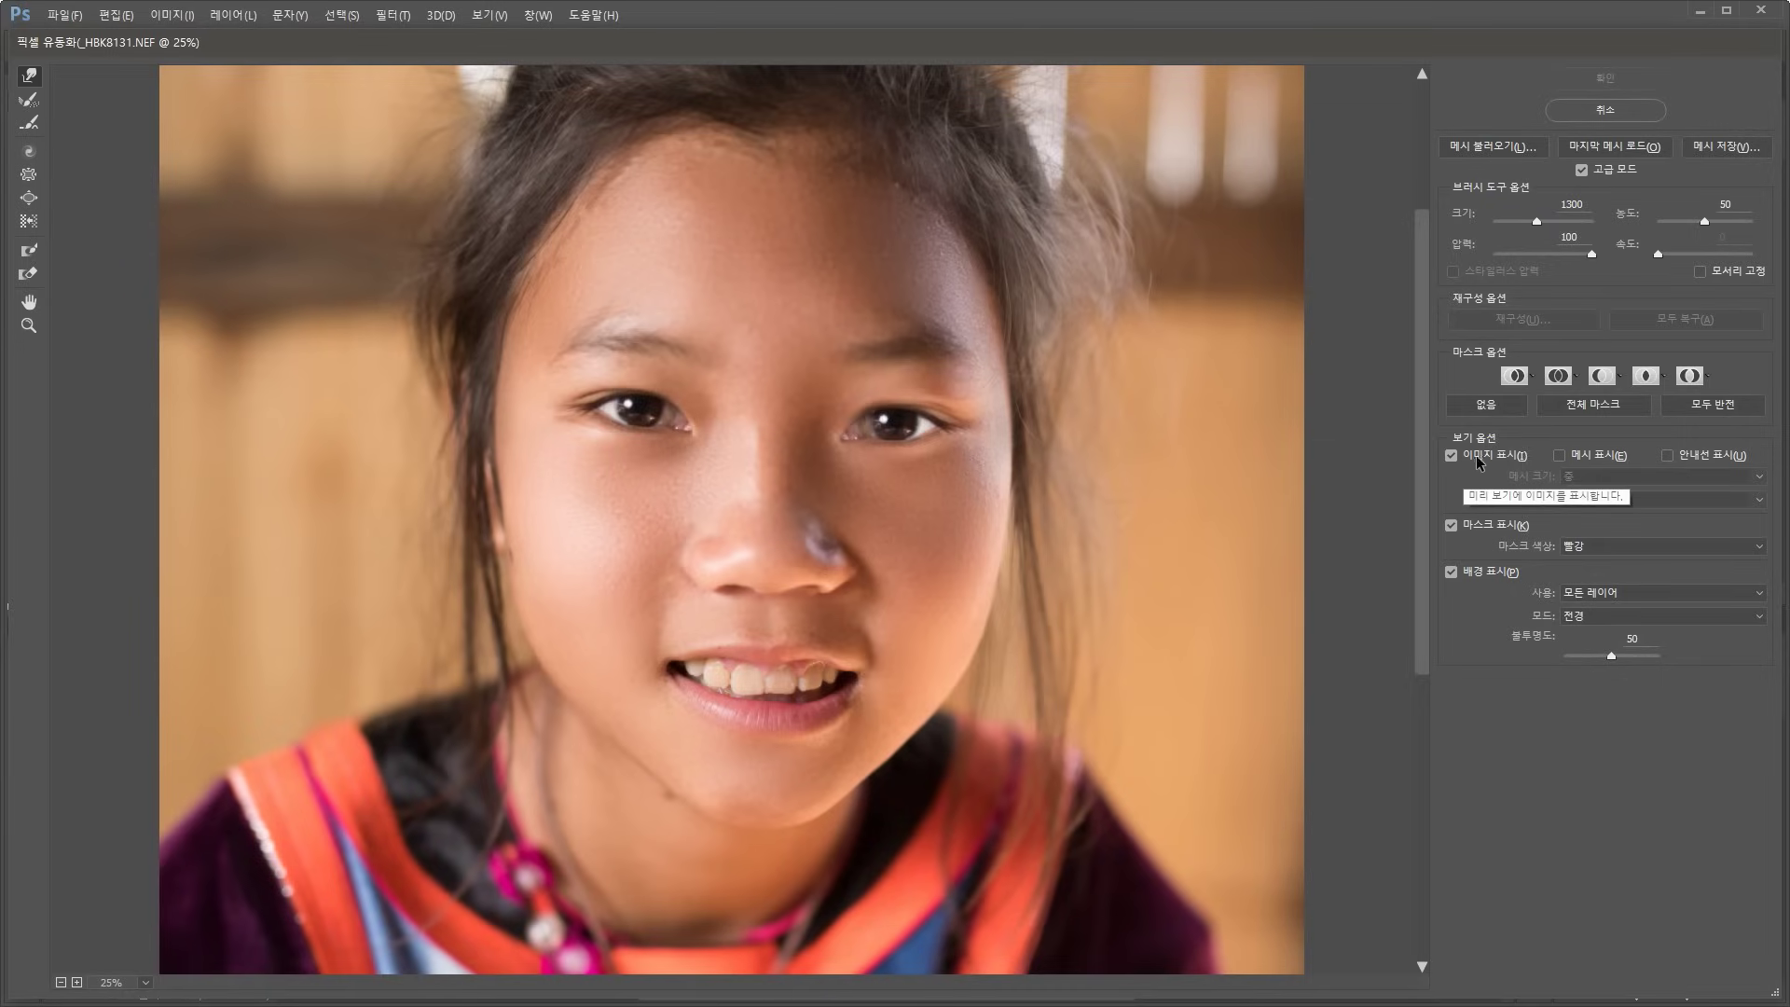
# Hide the backdrop preview in Liquify and switch off Advanced Mode
pyautogui.click(1451, 572)
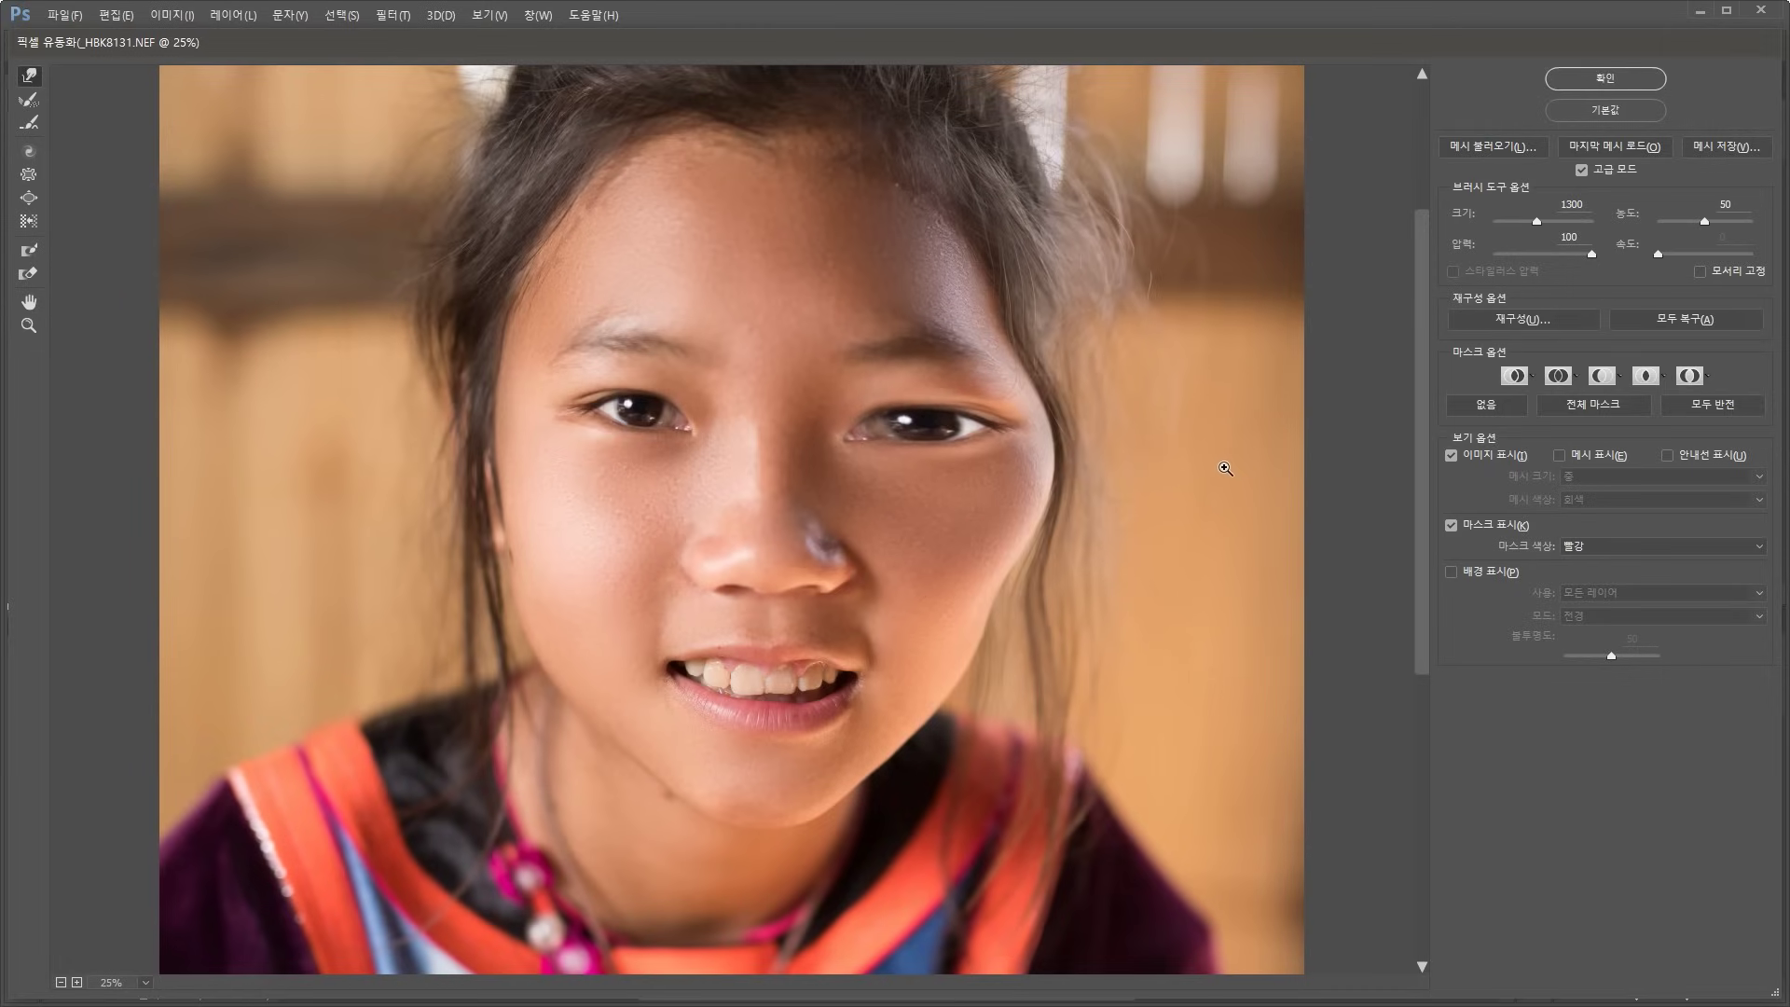
pyautogui.press('alt')
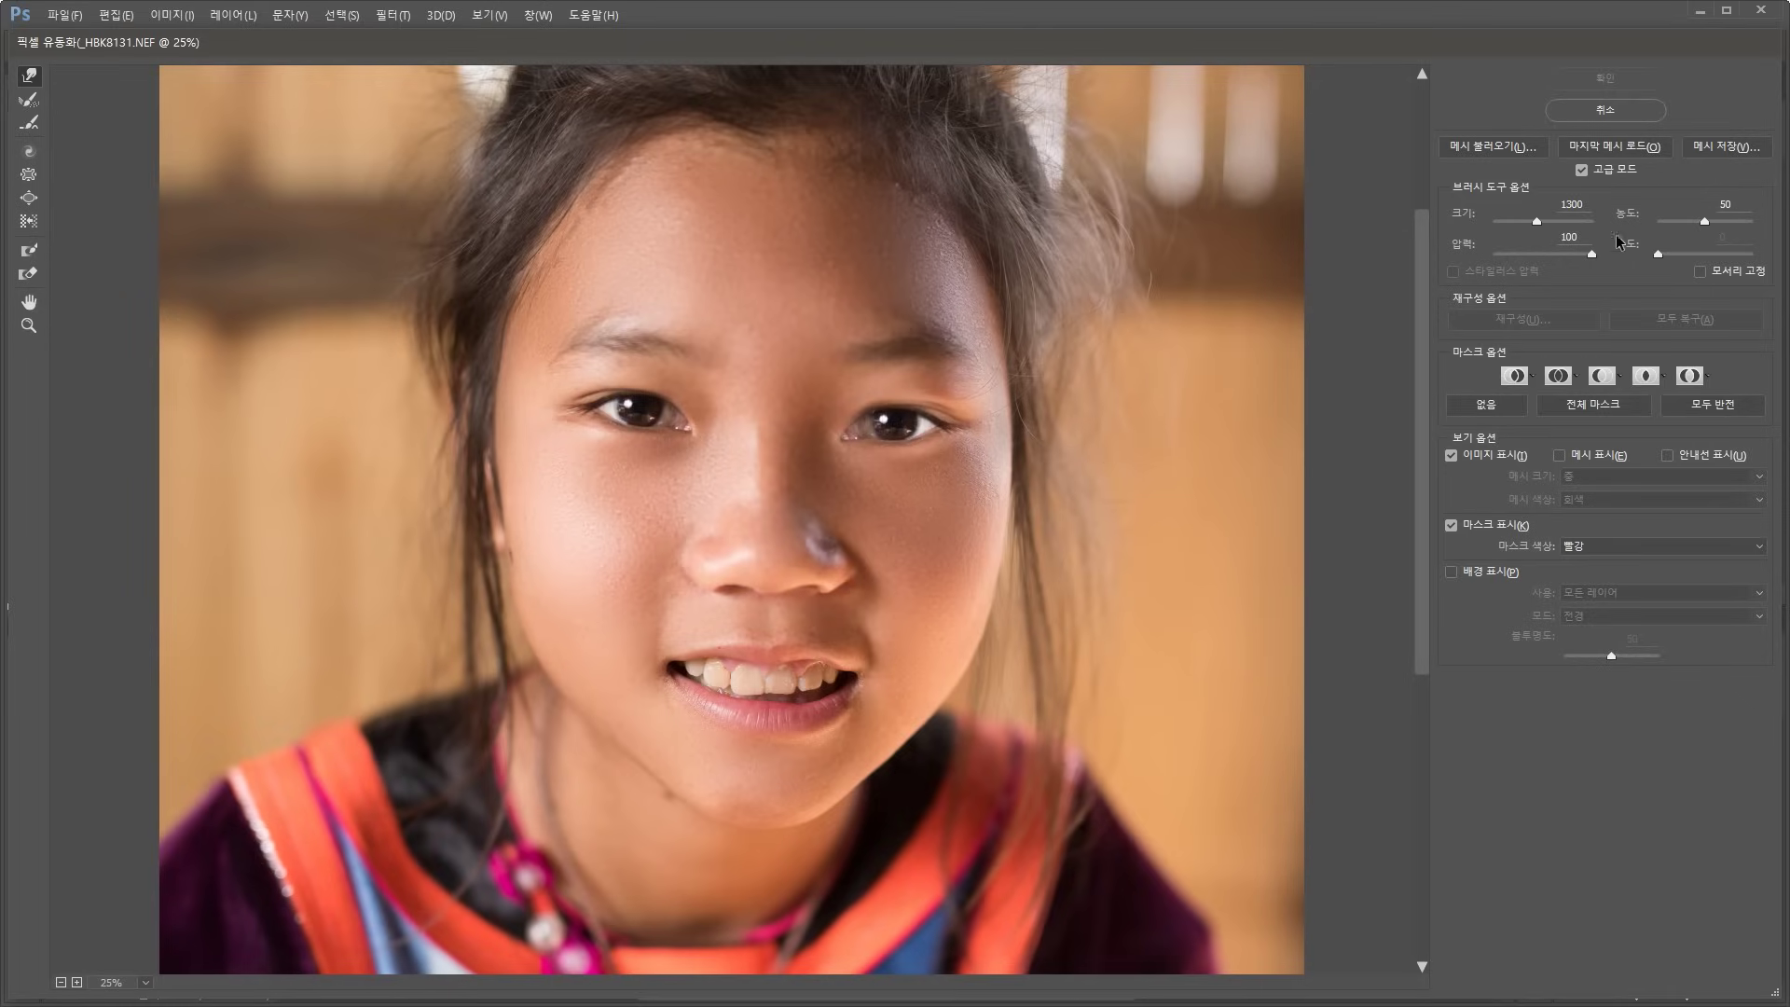
pyautogui.click(1583, 170)
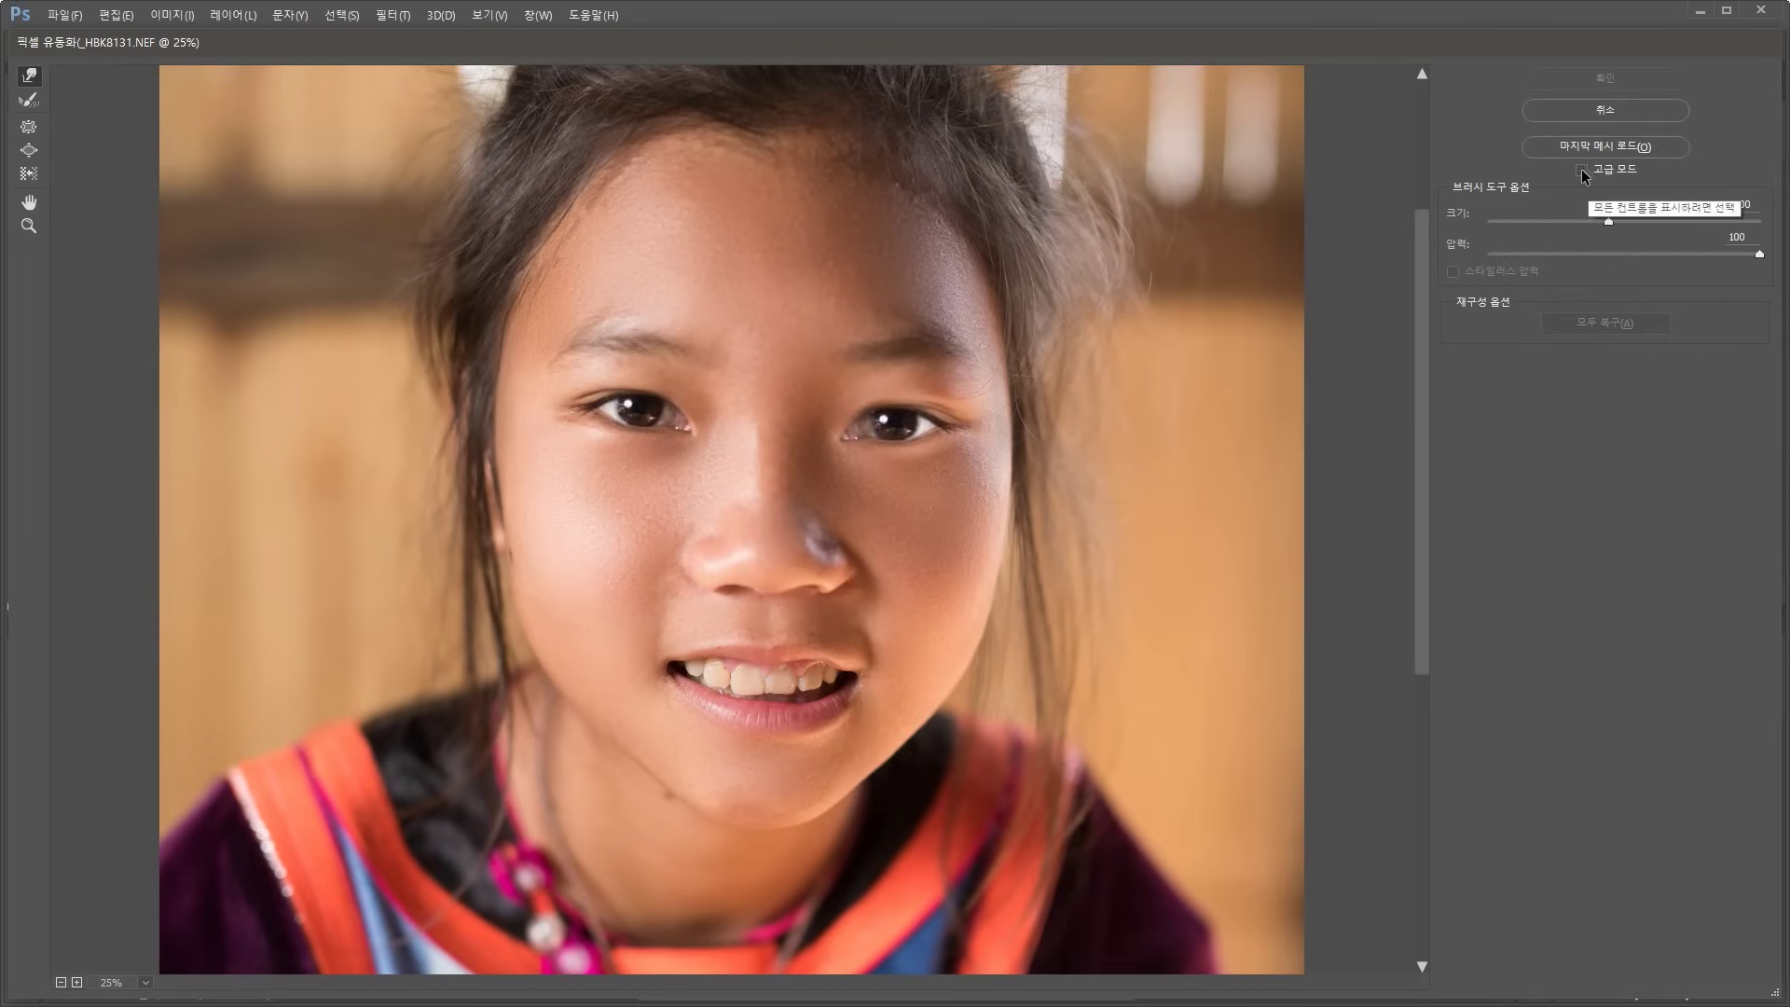
pyautogui.click(1581, 170)
pyautogui.click(1582, 169)
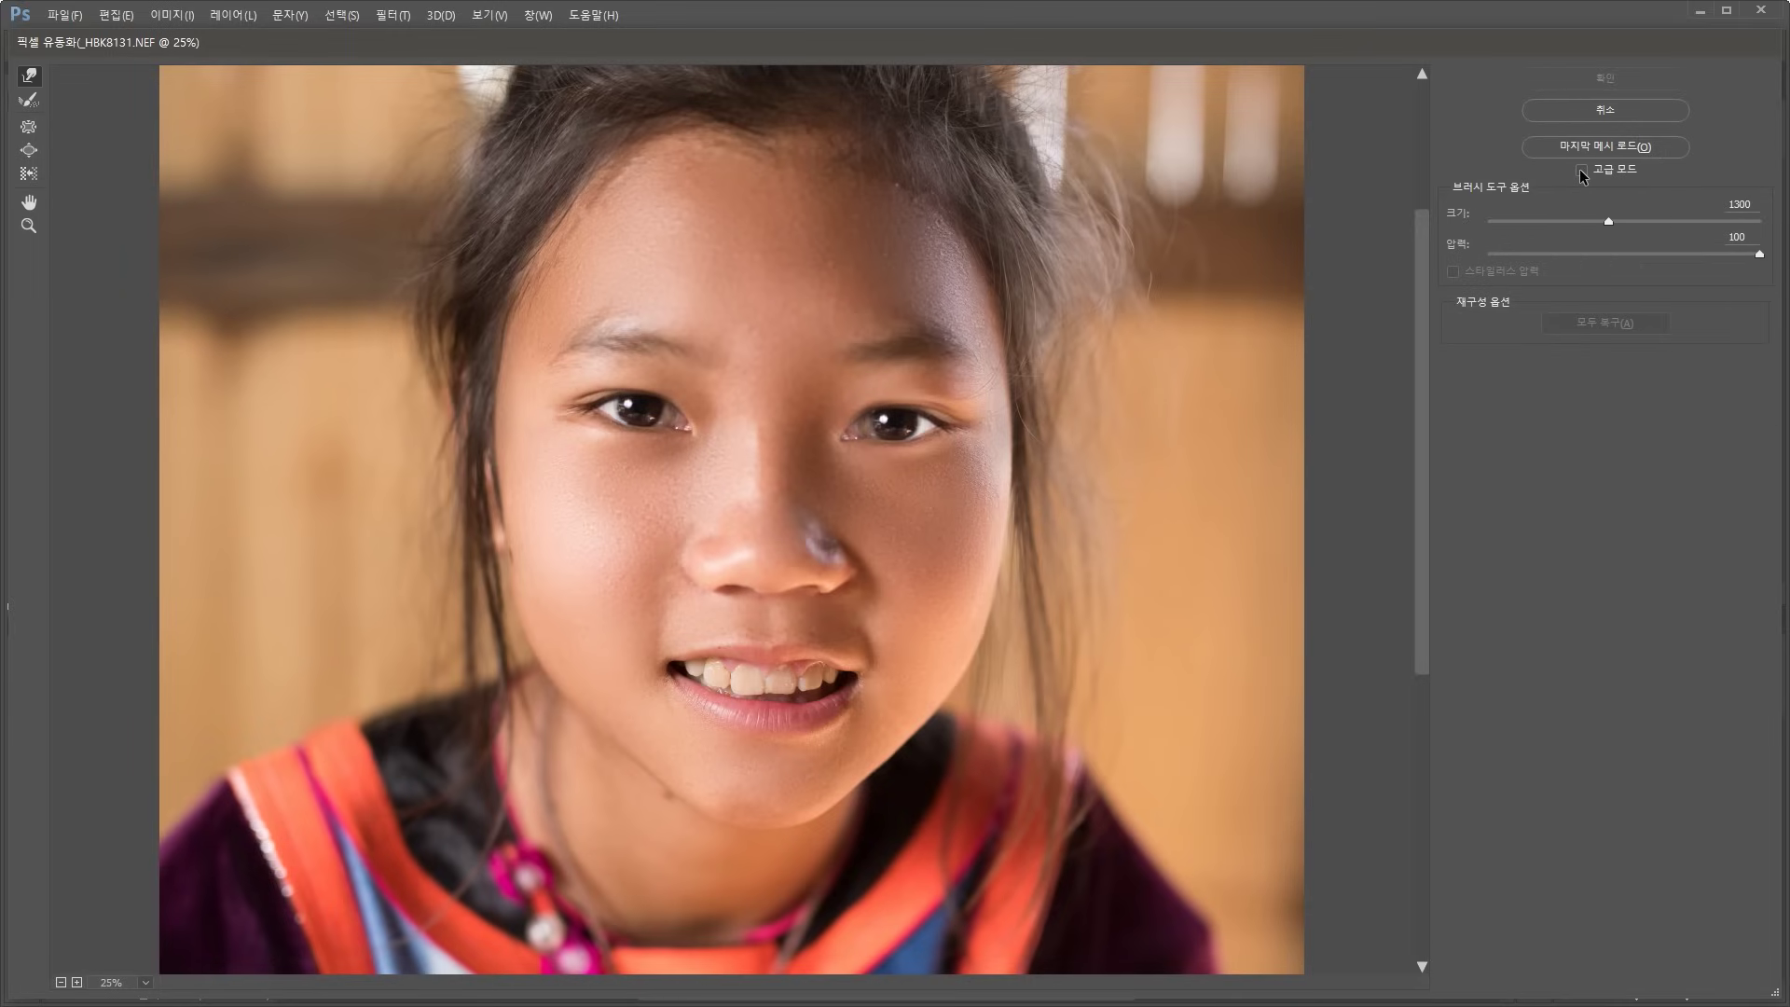
pyautogui.click(1581, 170)
pyautogui.click(1581, 170)
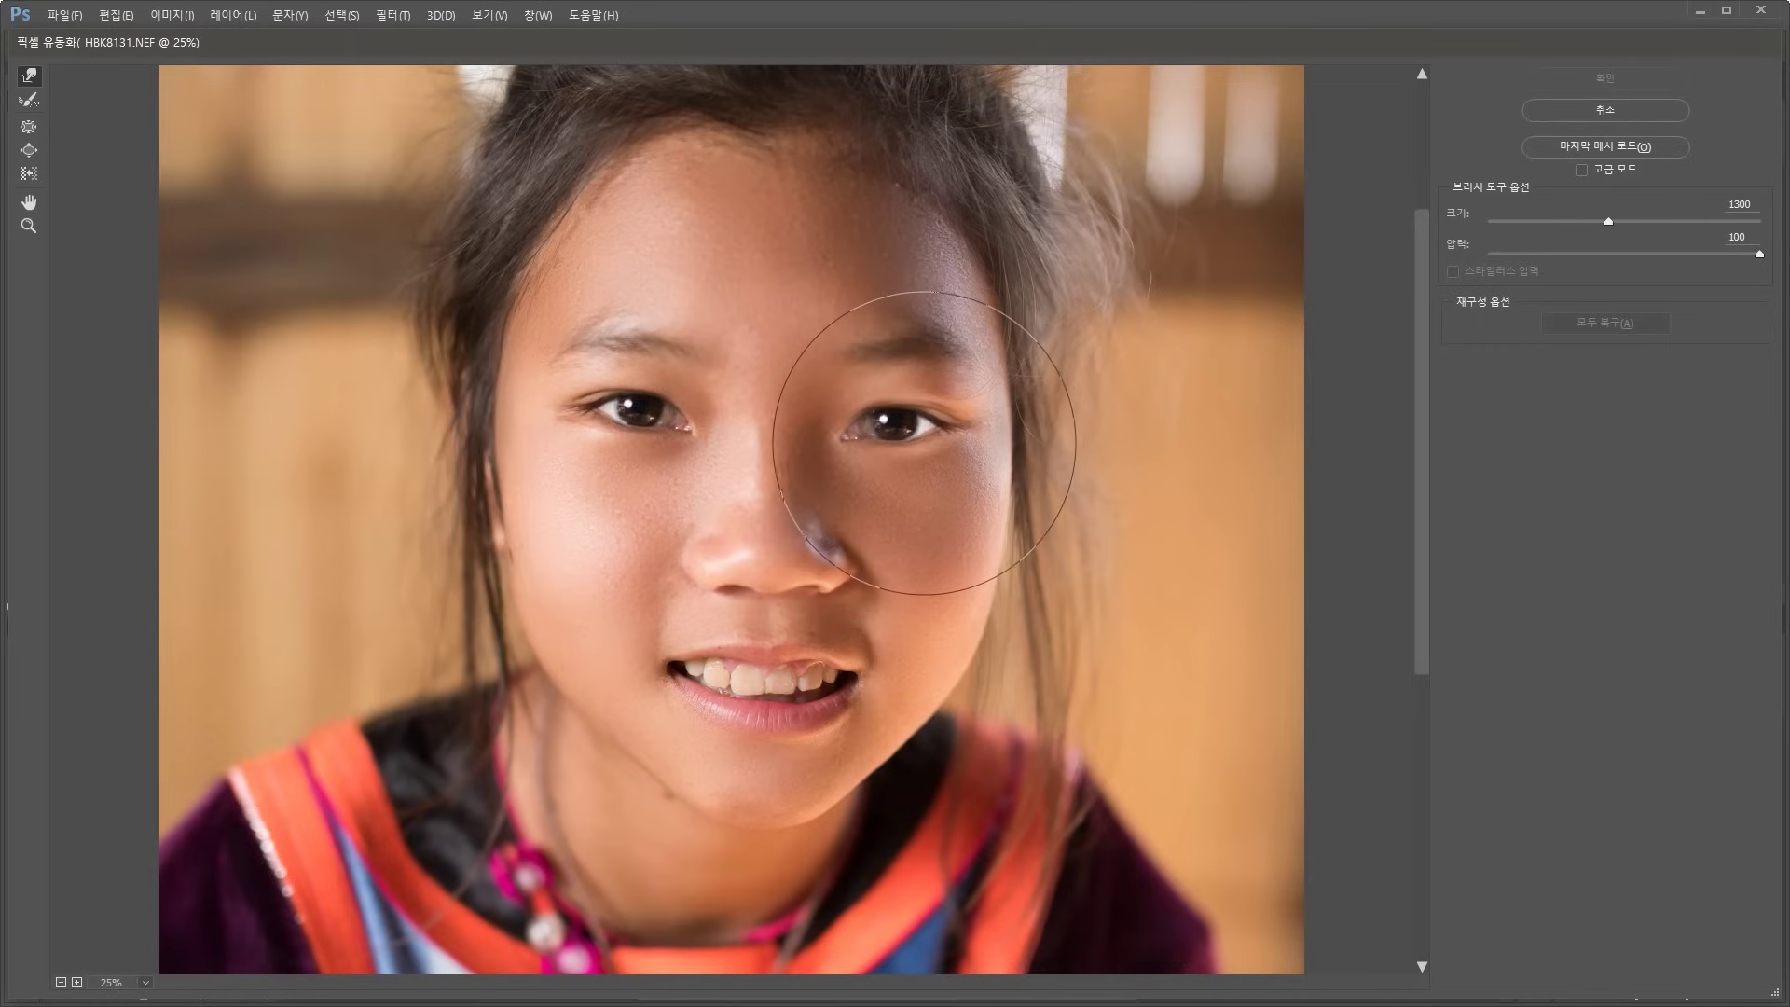
# Nudge the right-hand eye slightly upward and push the left-hand edge of the face inward with the 1300 warp brush
pyautogui.click(922, 440)
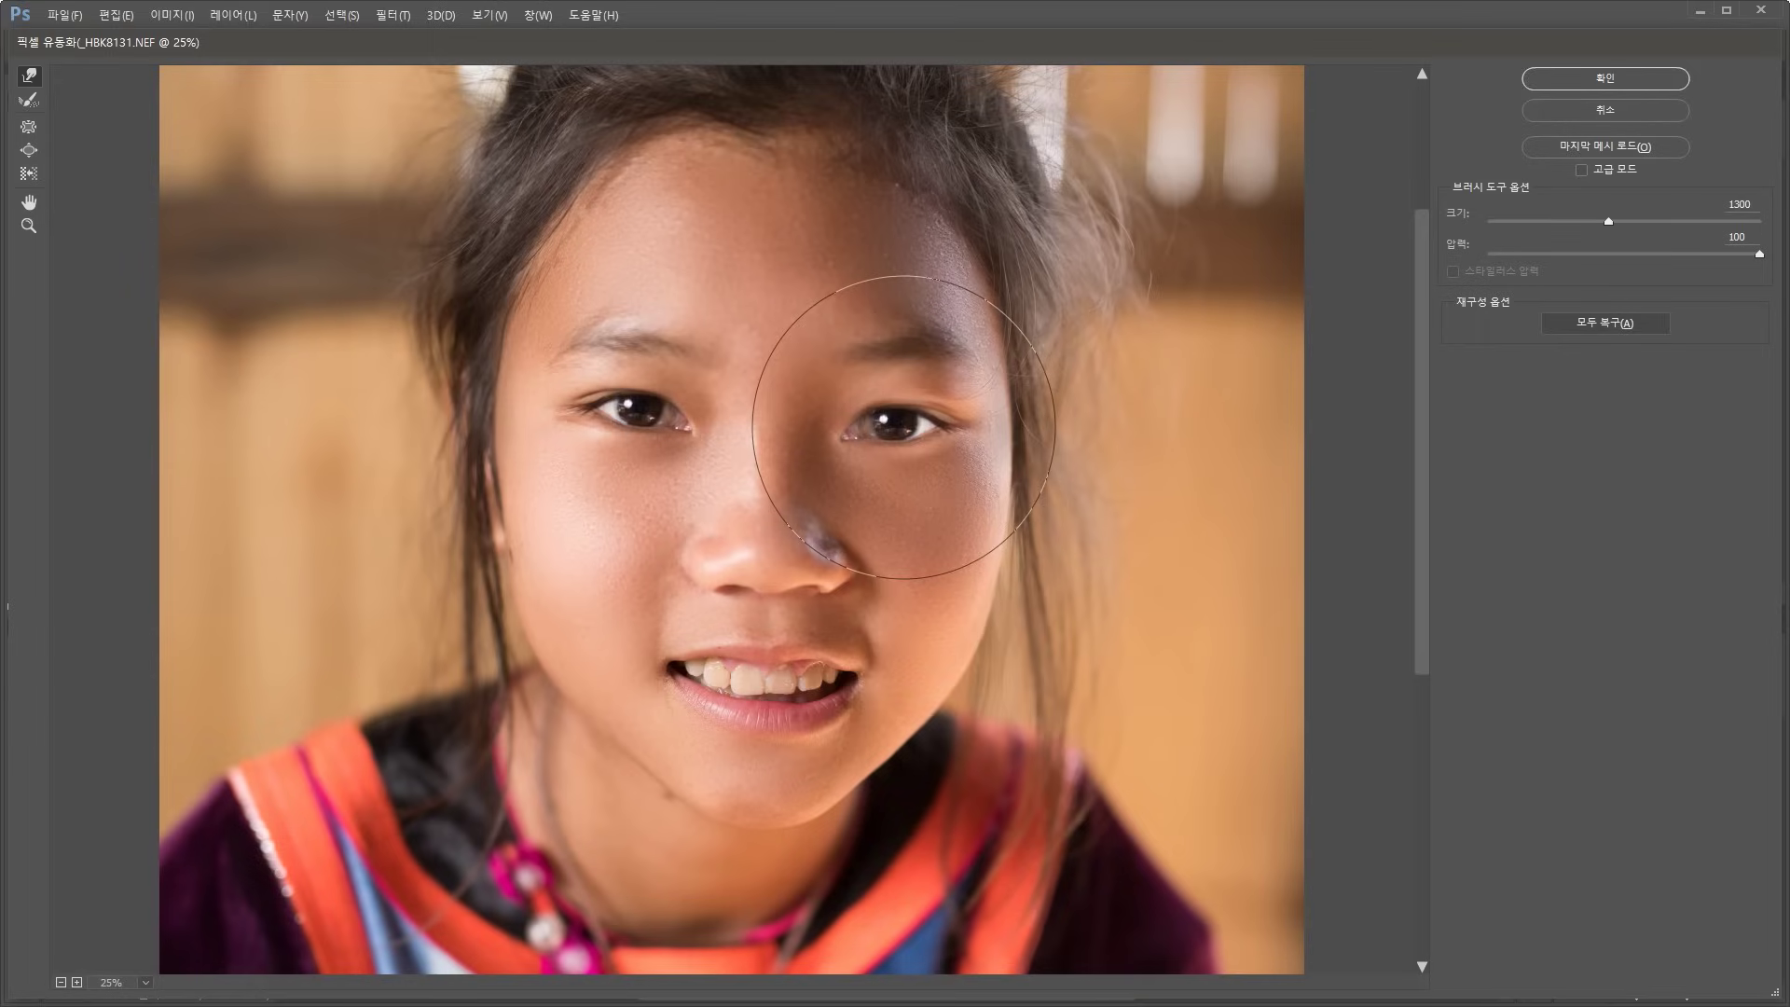
pyautogui.moveTo(903, 426); pyautogui.dragTo(903, 426)
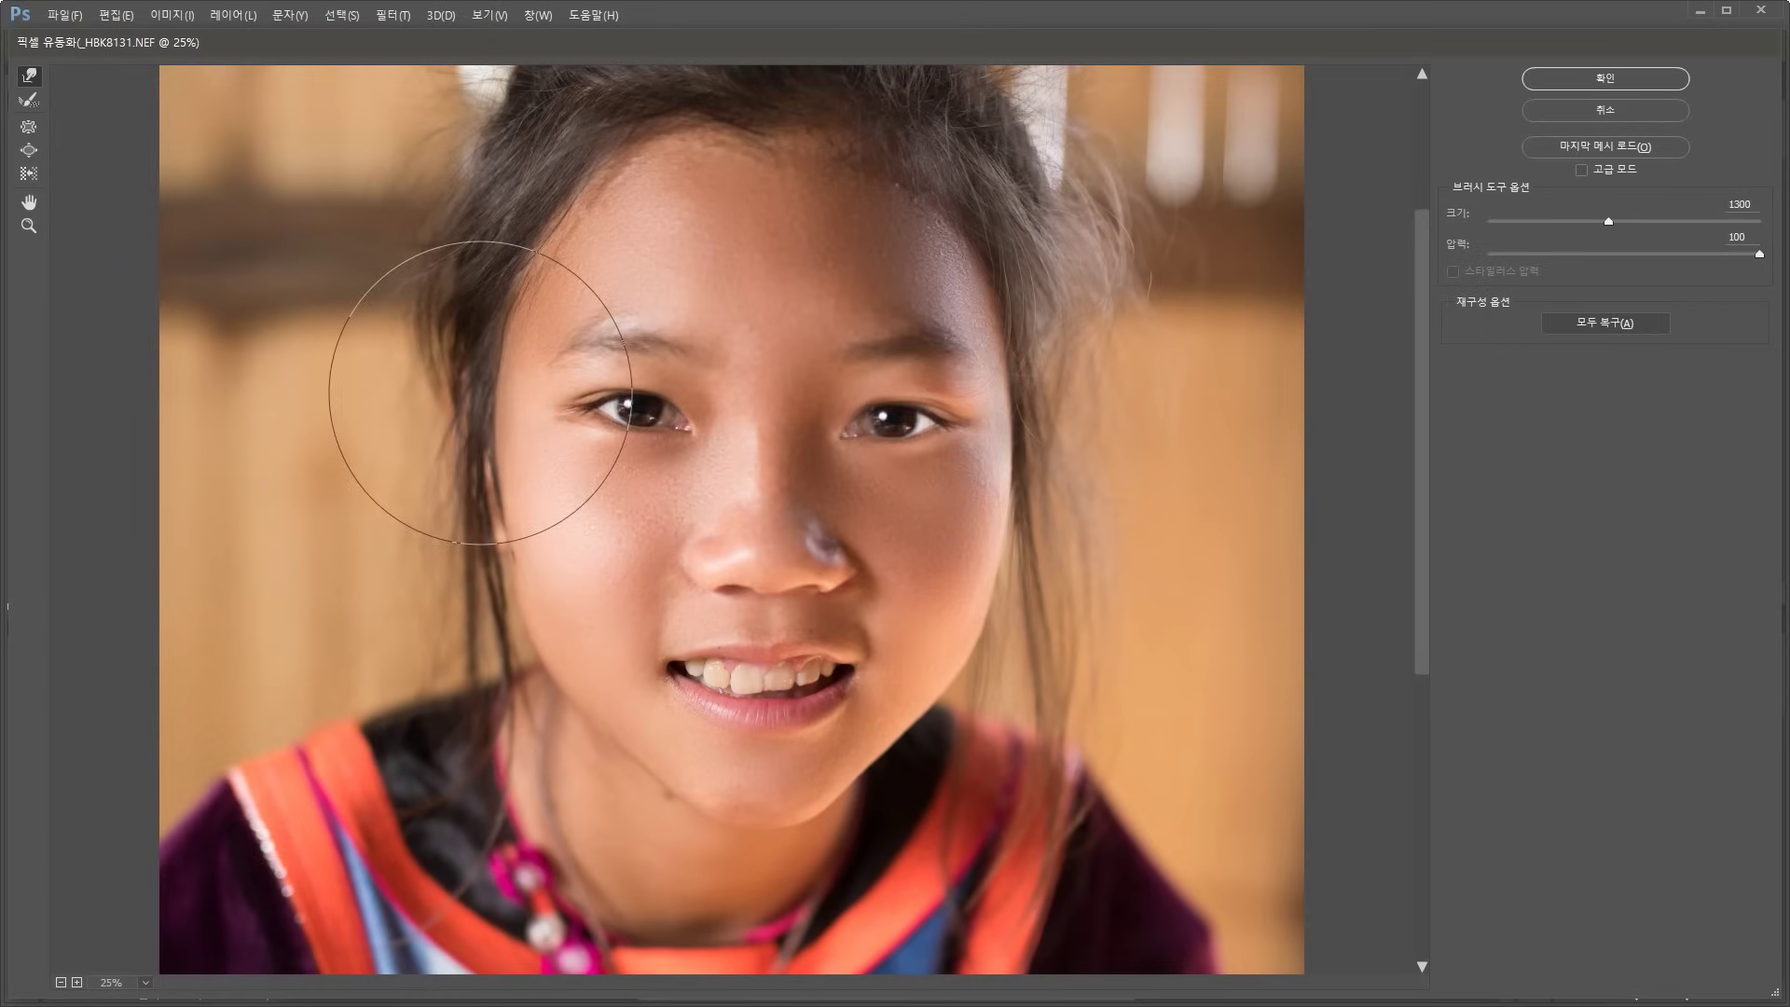
pyautogui.moveTo(480, 392); pyautogui.dragTo(485, 394)
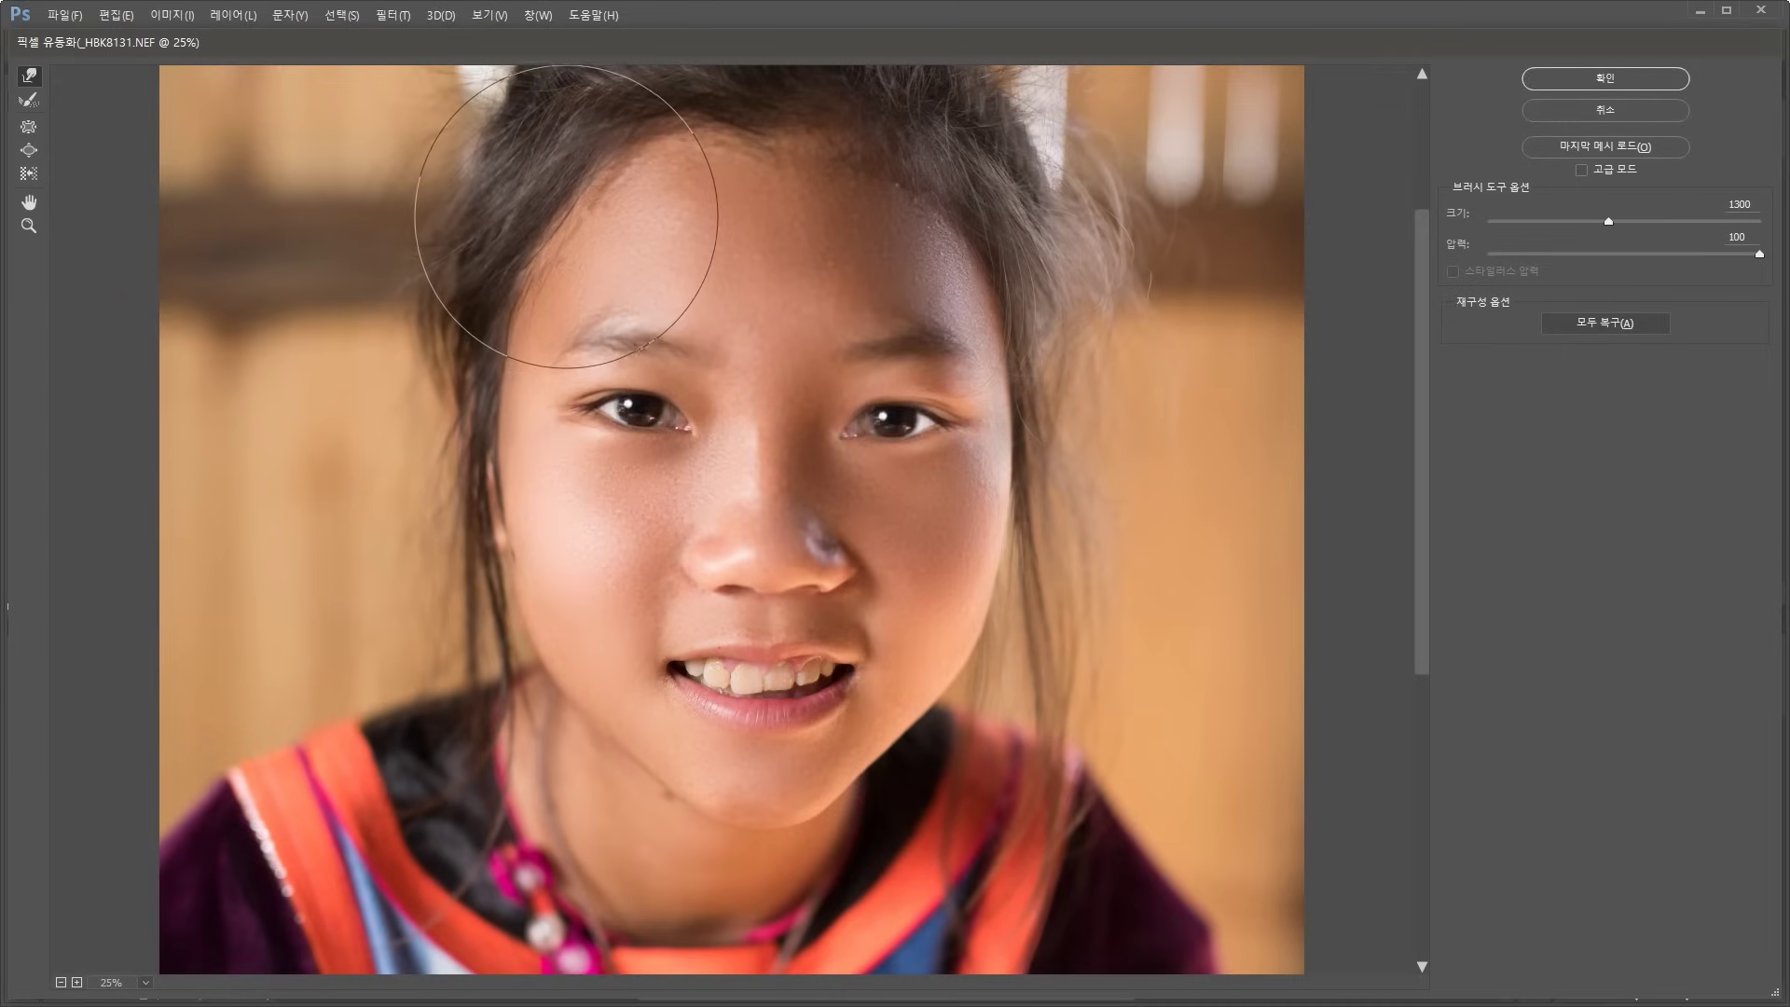
# Set the warp brush size to 600 and lift the right-hand corner of the mouth slightly
pyautogui.moveTo(705, 232); pyautogui.dragTo(706, 290)
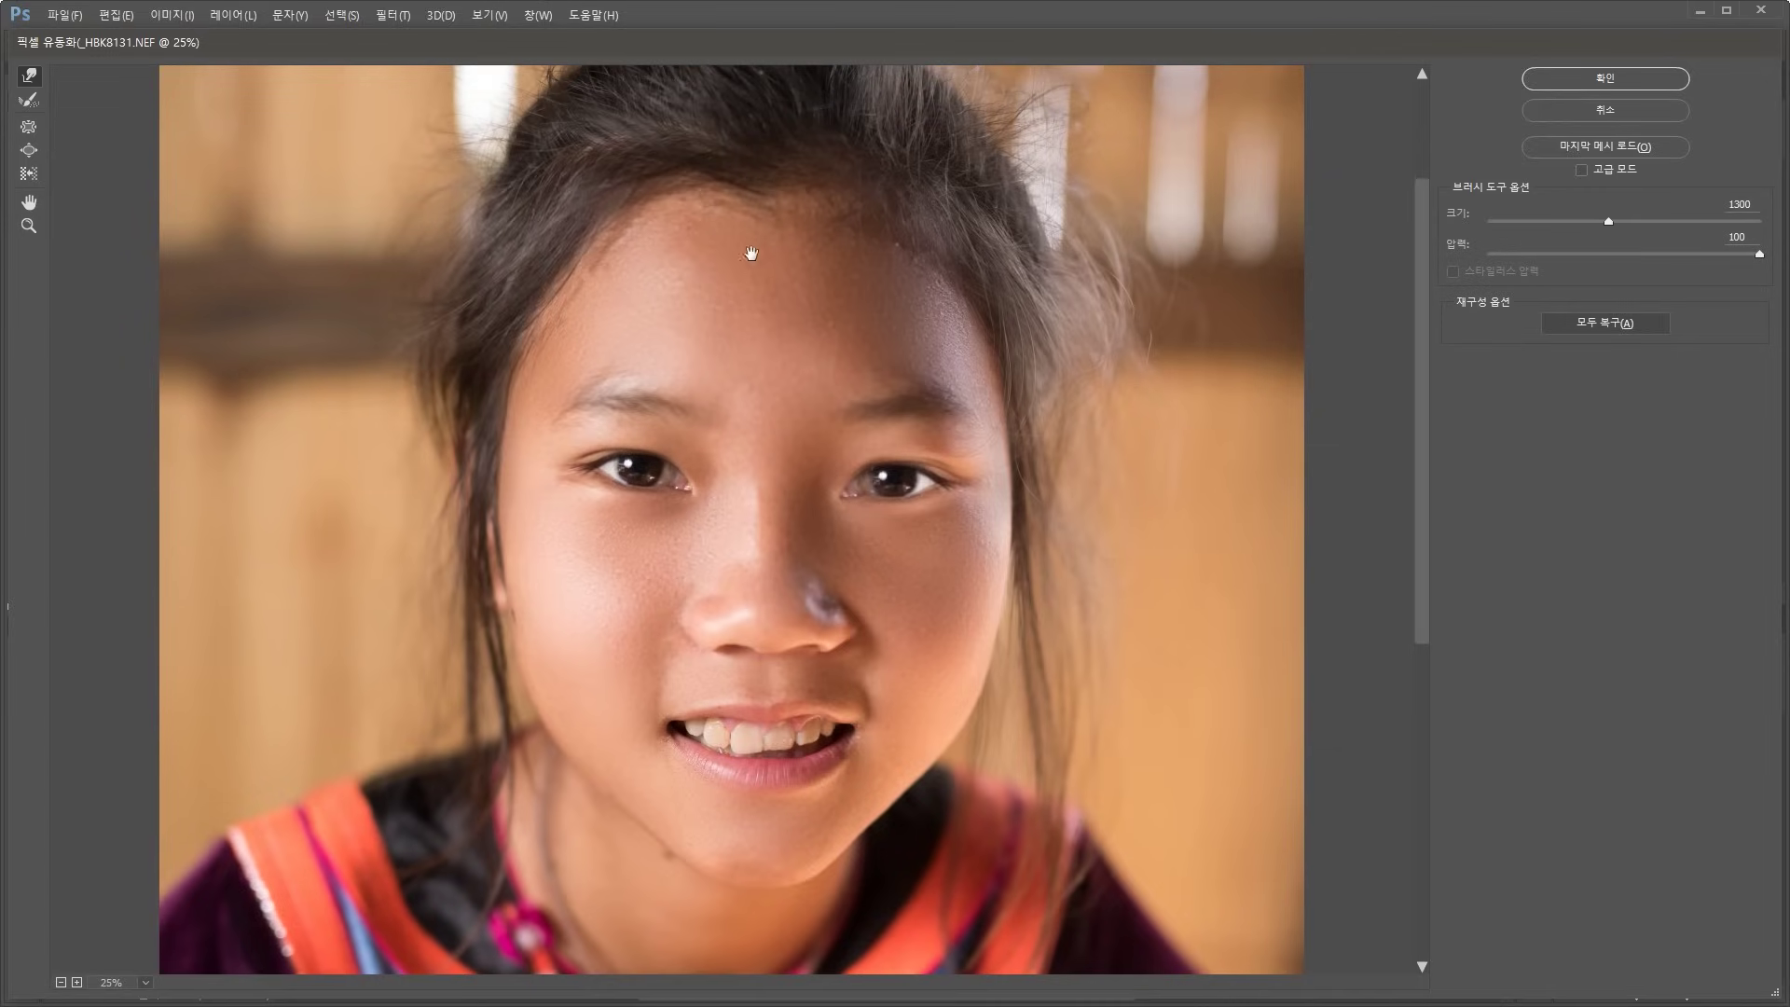
pyautogui.moveTo(726, 501); pyautogui.dragTo(726, 344)
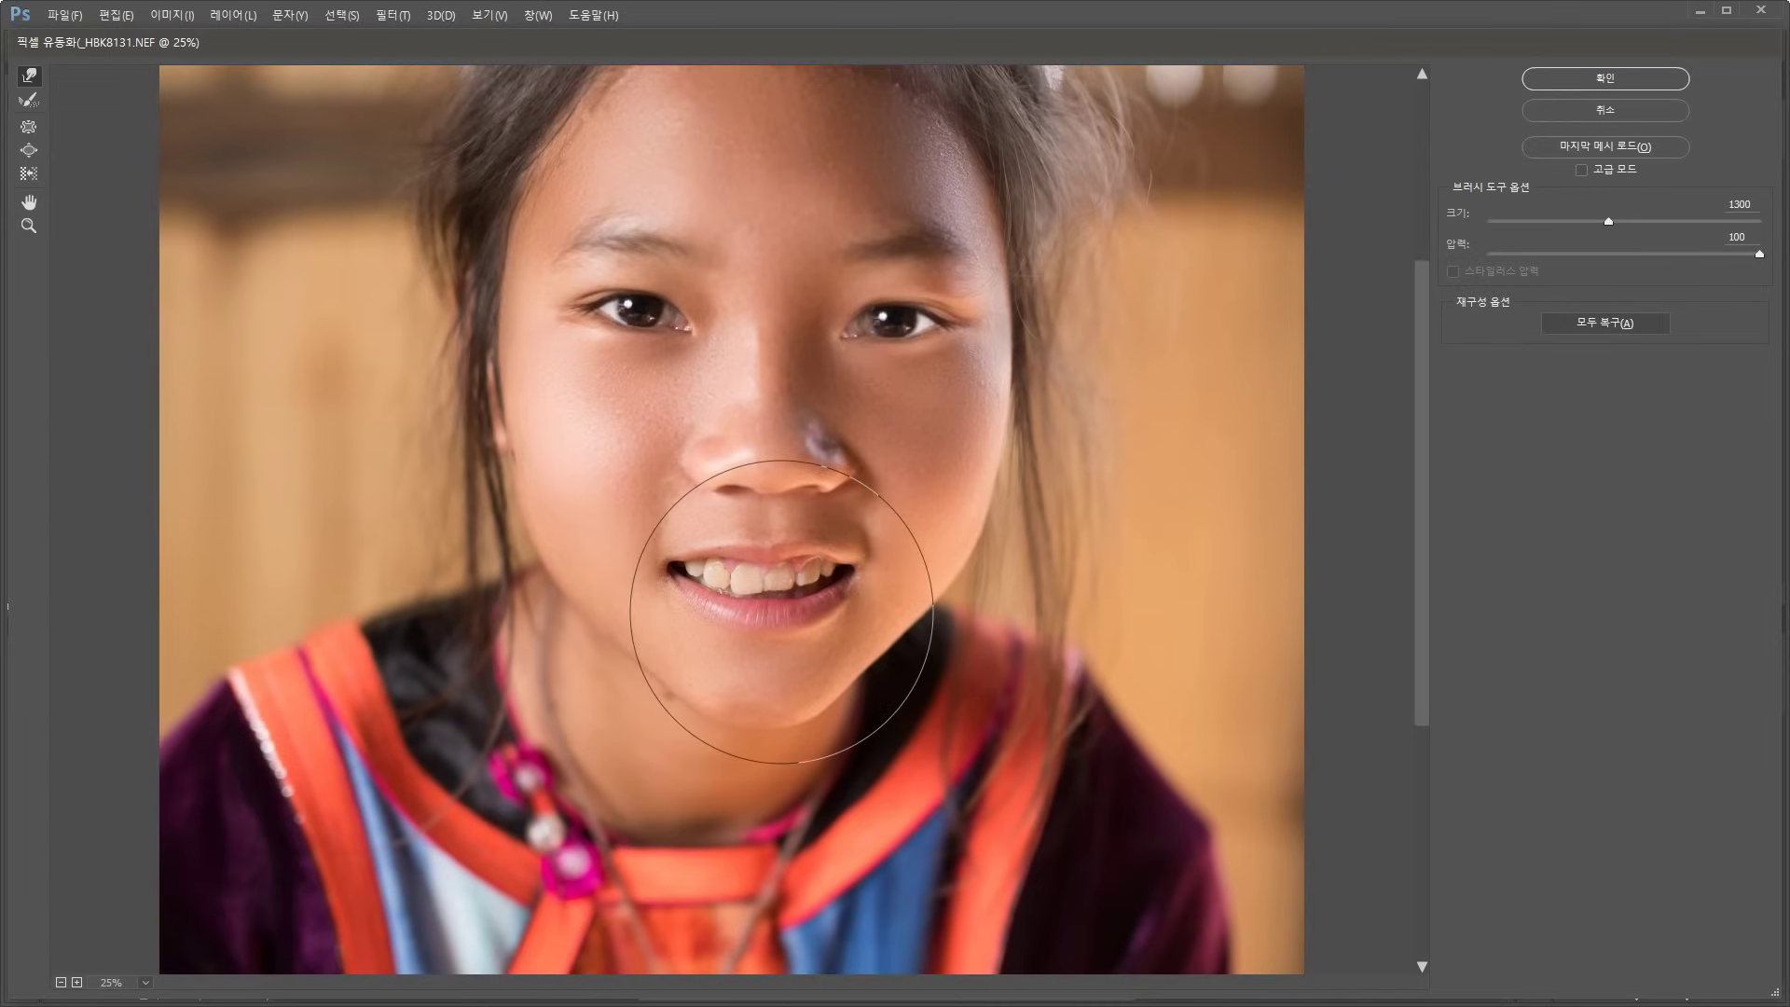
pyautogui.press('[')
pyautogui.press('[')
pyautogui.press('[')
pyautogui.press('[')
pyautogui.press('[')
pyautogui.press('[')
pyautogui.press('[')
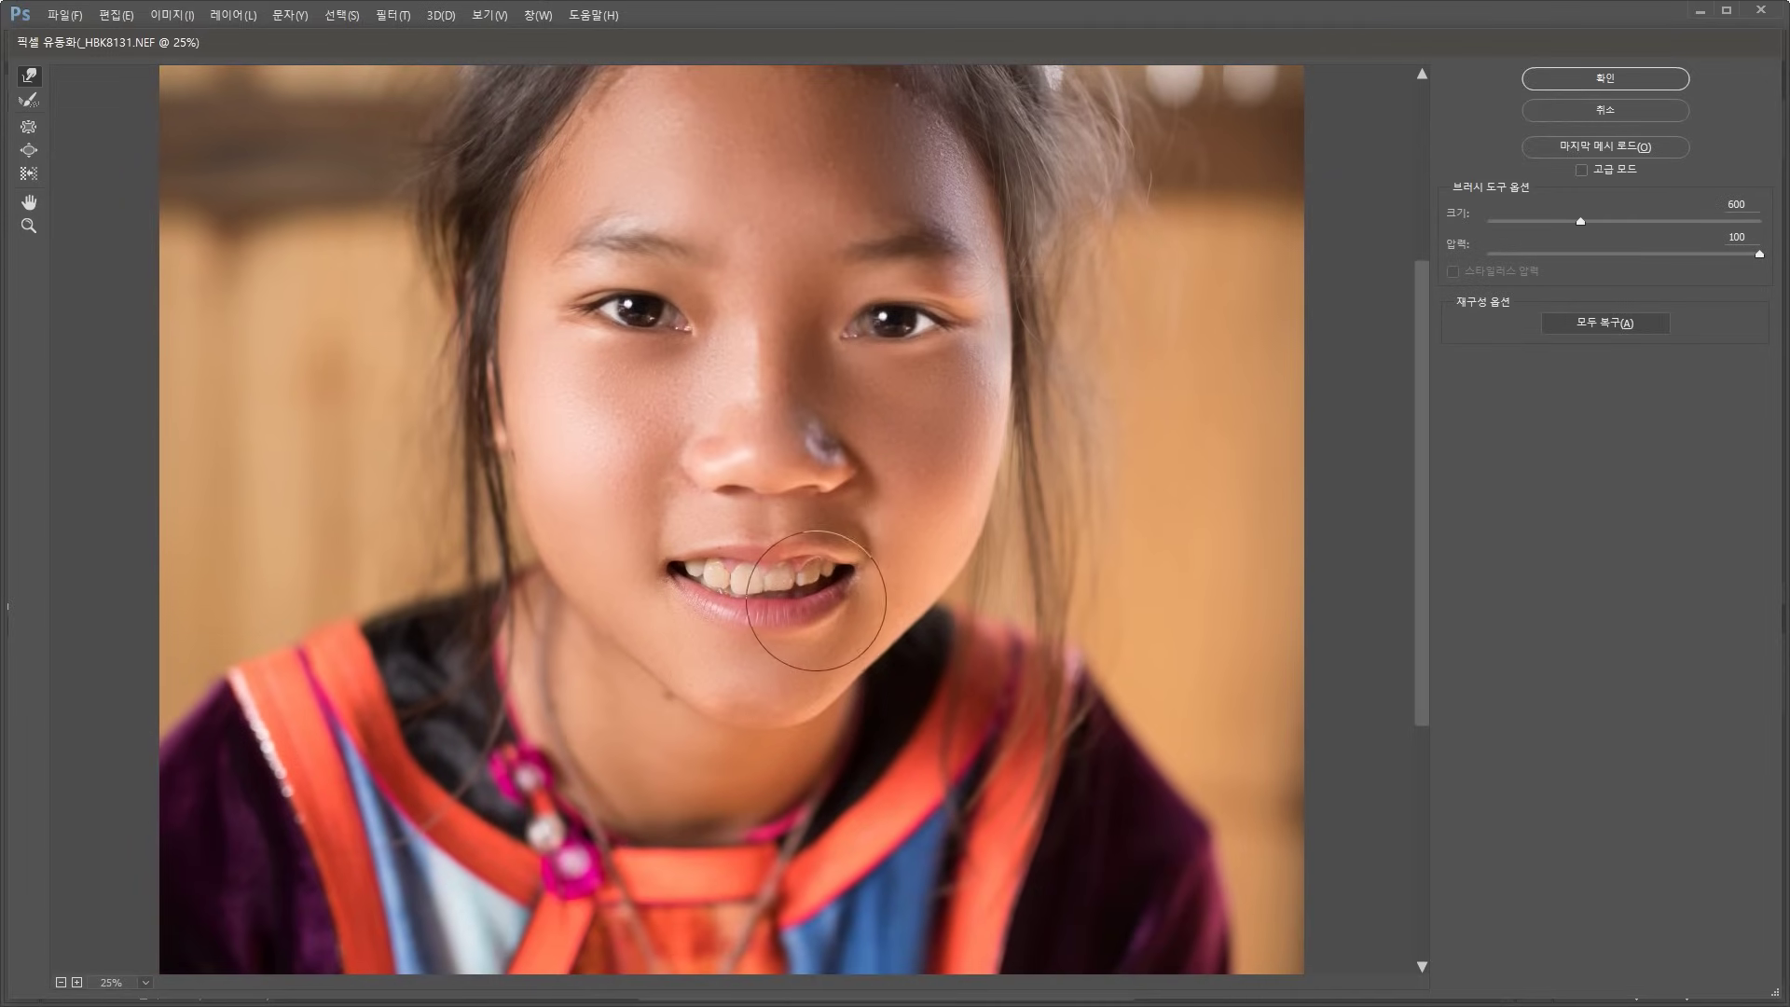
pyautogui.scroll(5, 810, 622)
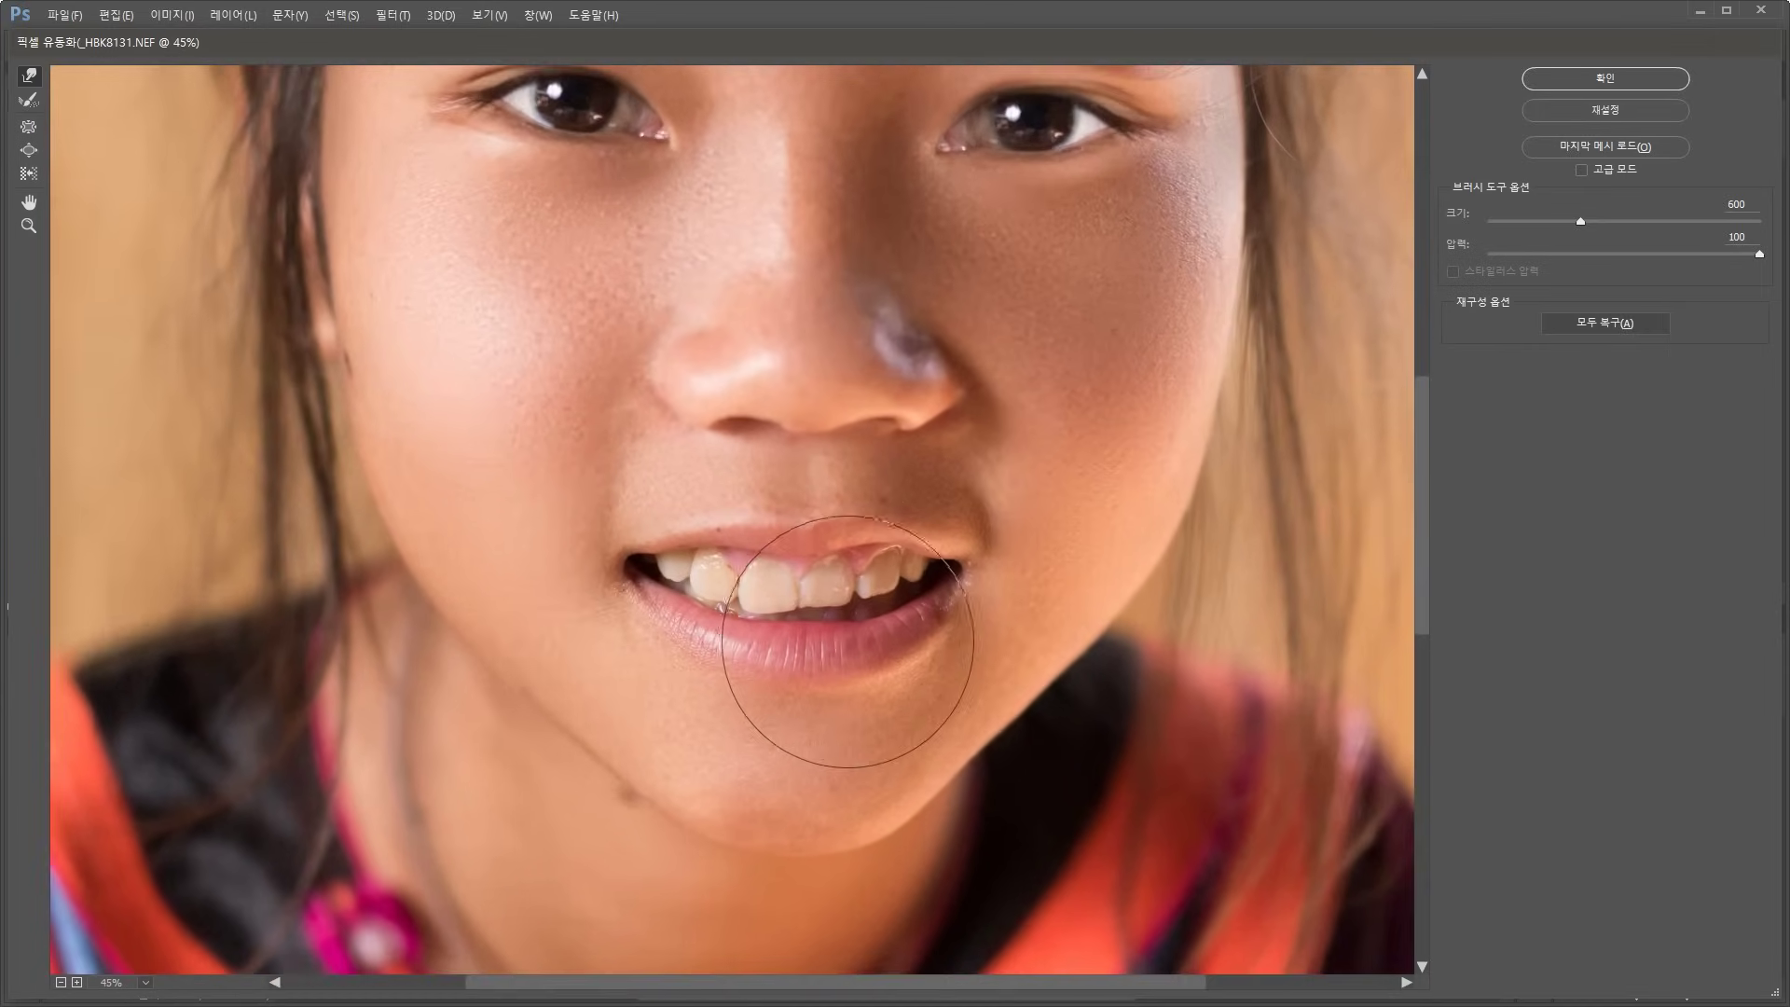
pyautogui.moveTo(844, 657); pyautogui.dragTo(853, 602)
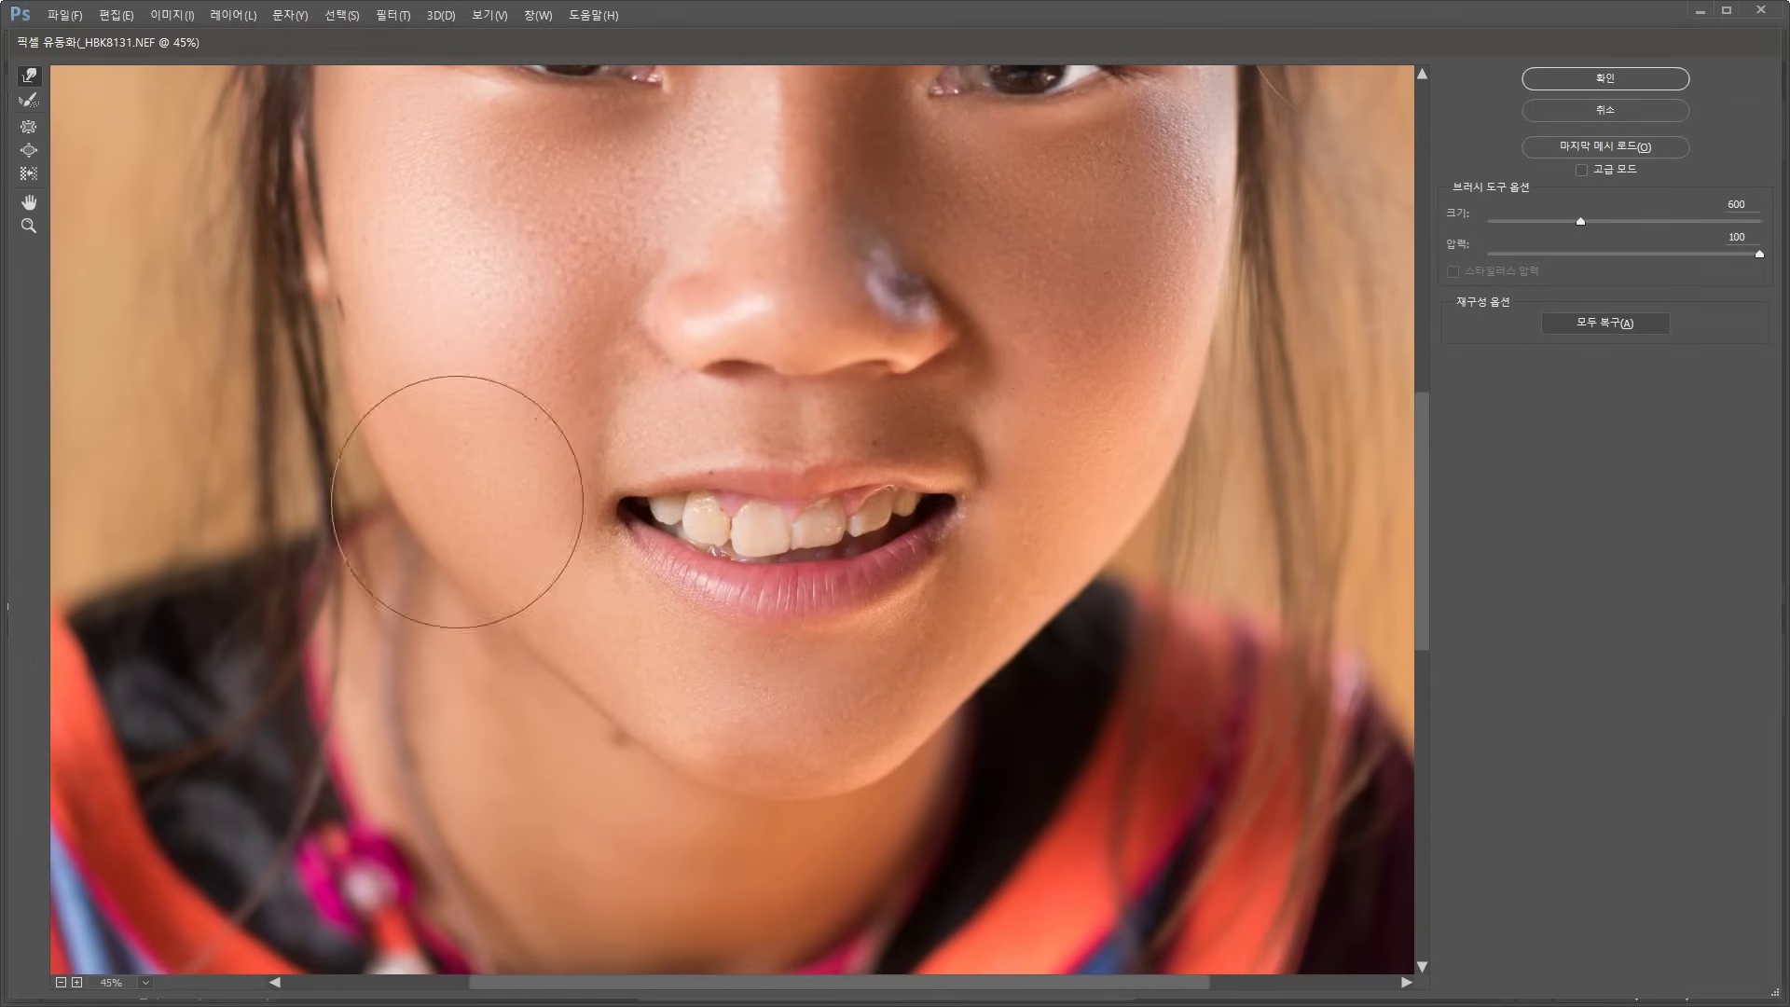
pyautogui.moveTo(855, 459); pyautogui.dragTo(827, 609)
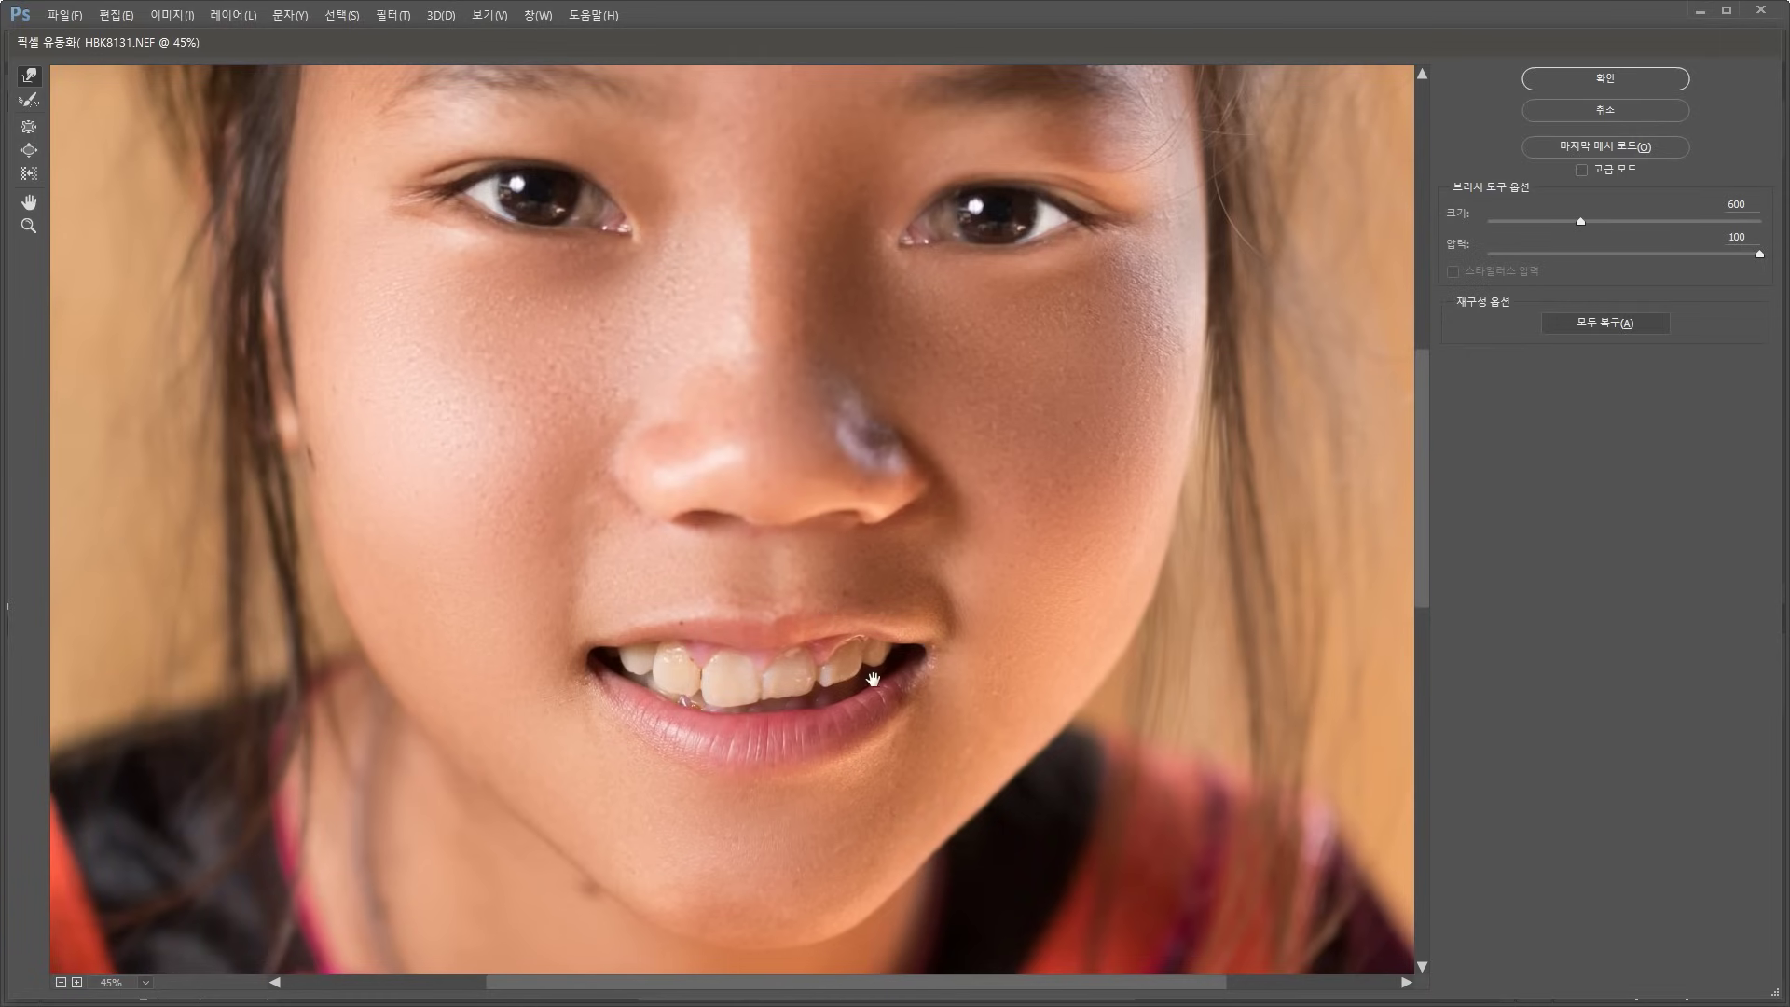
pyautogui.moveTo(873, 679); pyautogui.dragTo(870, 687)
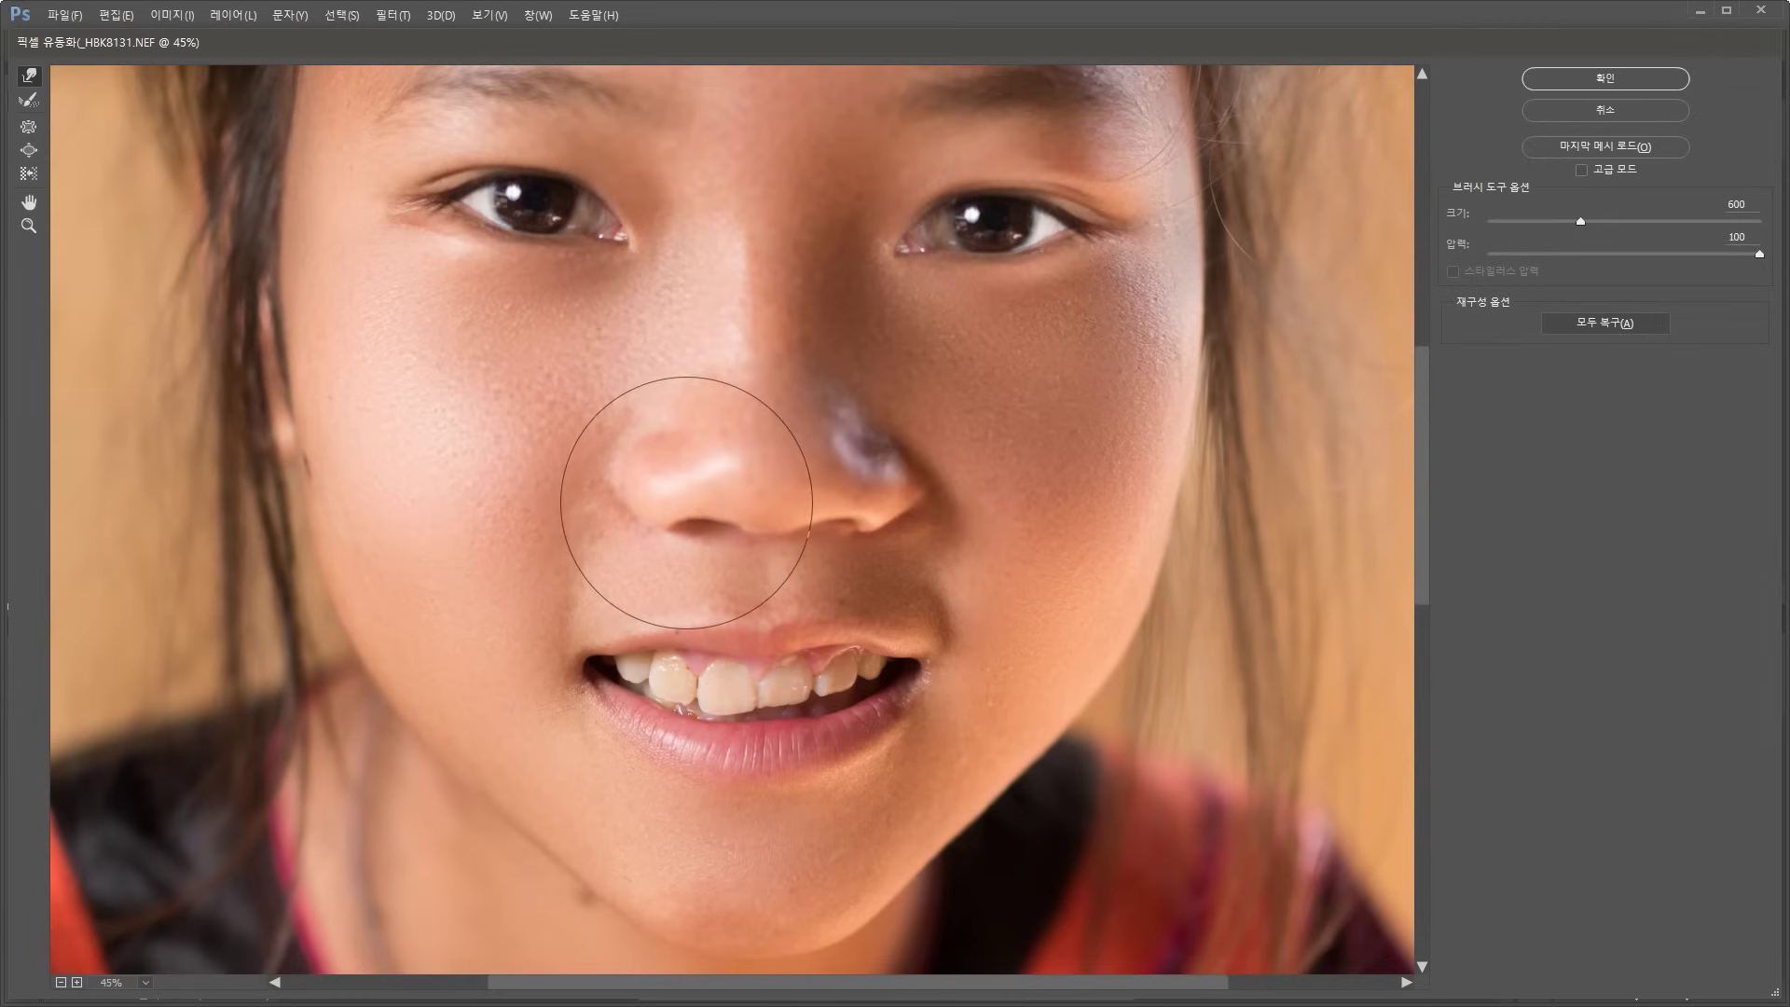
# Narrow the nose with small inward warps and refine the right-hand part of the upper lip at brush size 300
pyautogui.moveTo(638, 456); pyautogui.dragTo(602, 470)
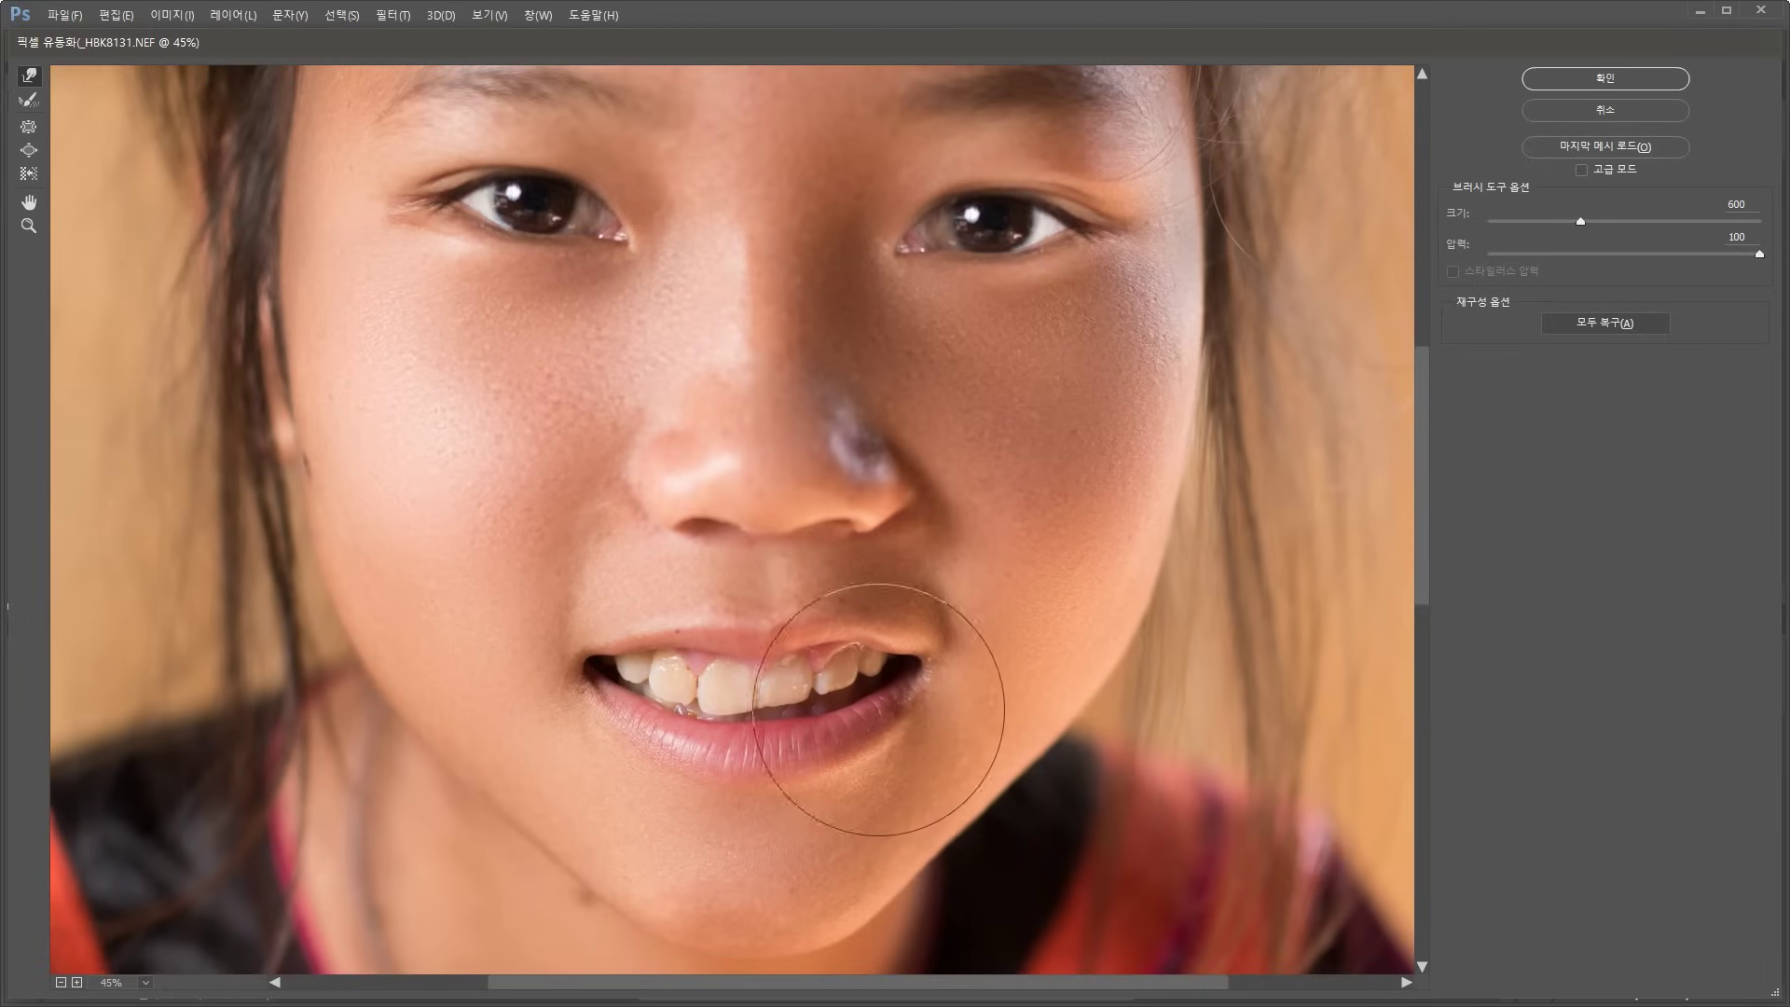
pyautogui.moveTo(823, 755); pyautogui.dragTo(837, 680)
pyautogui.press('[')
pyautogui.press('[')
pyautogui.press('[')
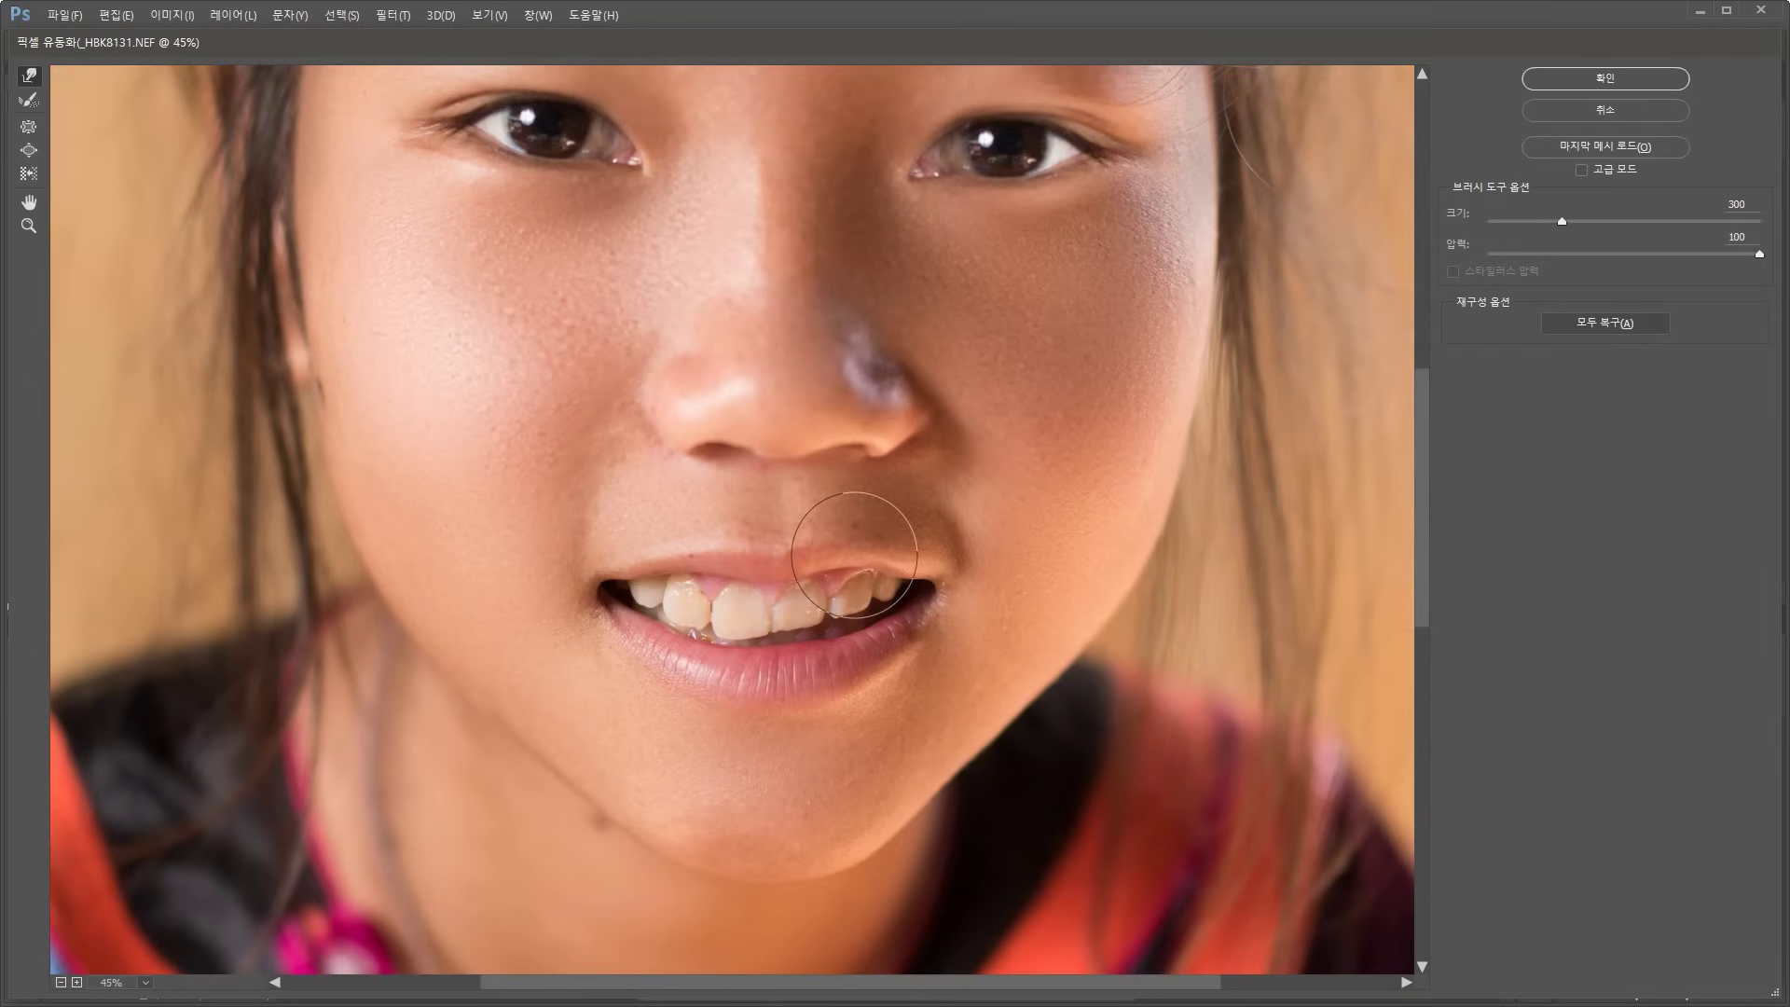
pyautogui.moveTo(830, 498)
pyautogui.mouseDown()
pyautogui.moveTo(785, 548)
pyautogui.moveTo(775, 437)
pyautogui.mouseUp()
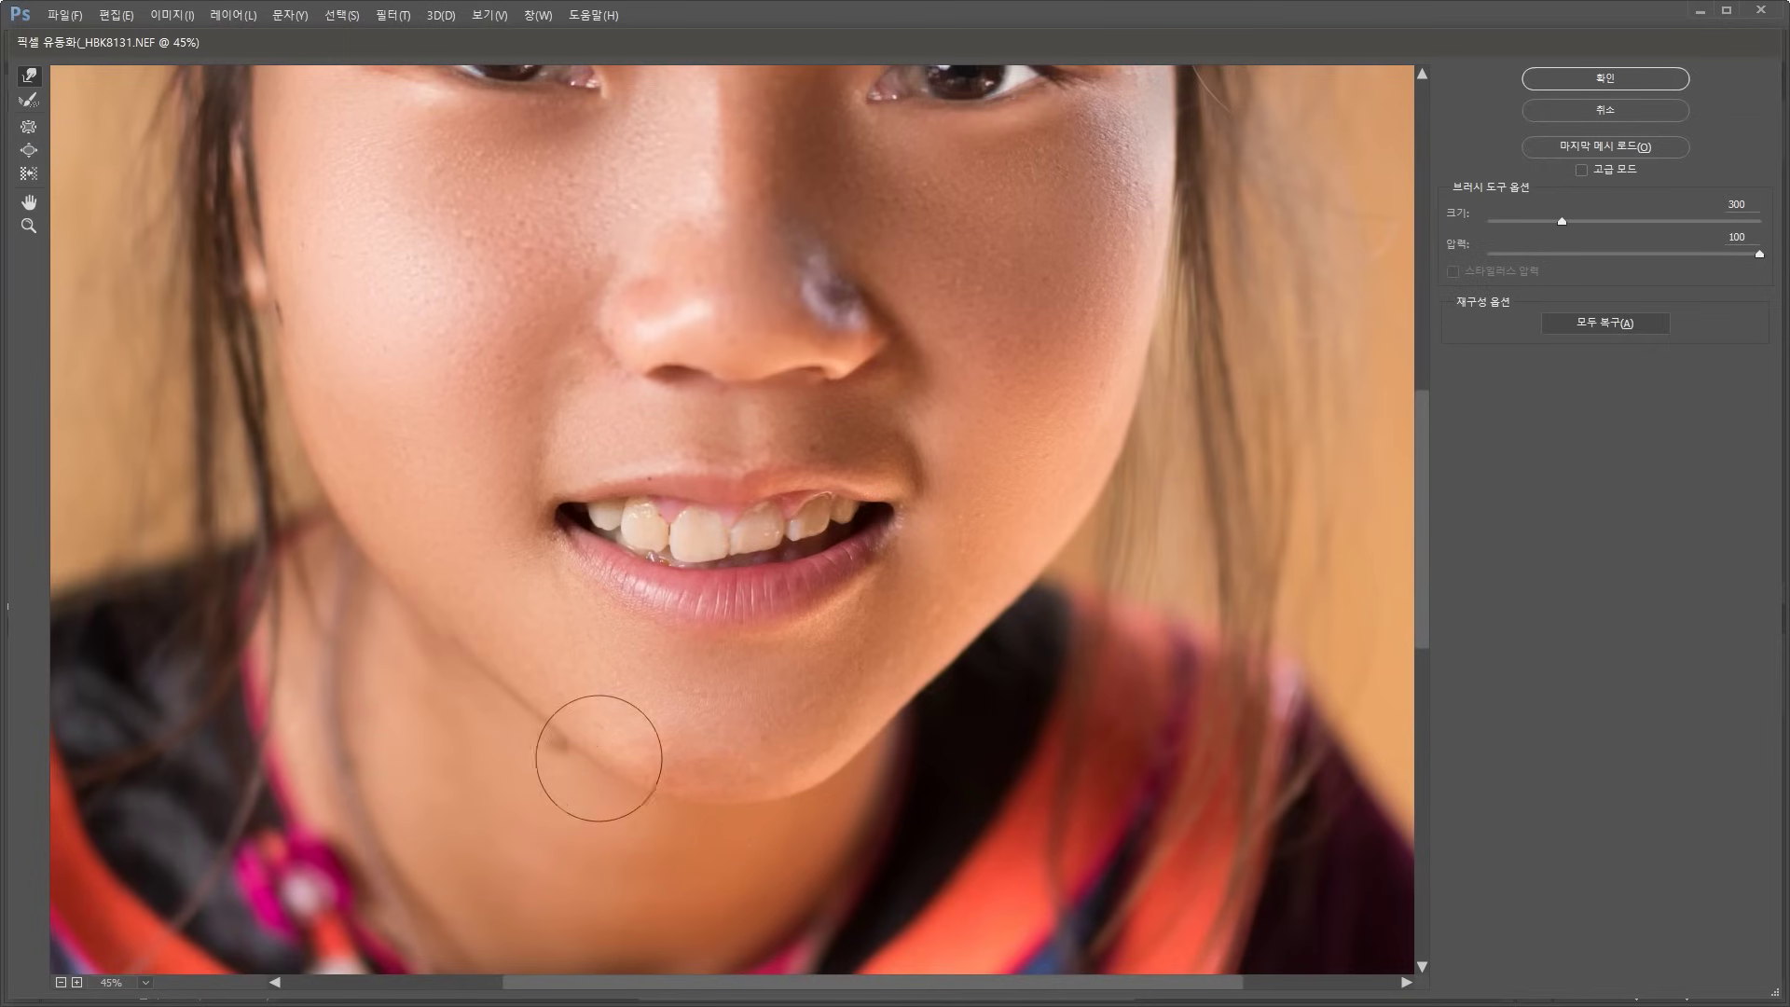
# Set the warp brush size to 600 and smooth the left-hand jawline from the chin up toward the cheek
pyautogui.press(']')
pyautogui.press(']')
pyautogui.press(']')
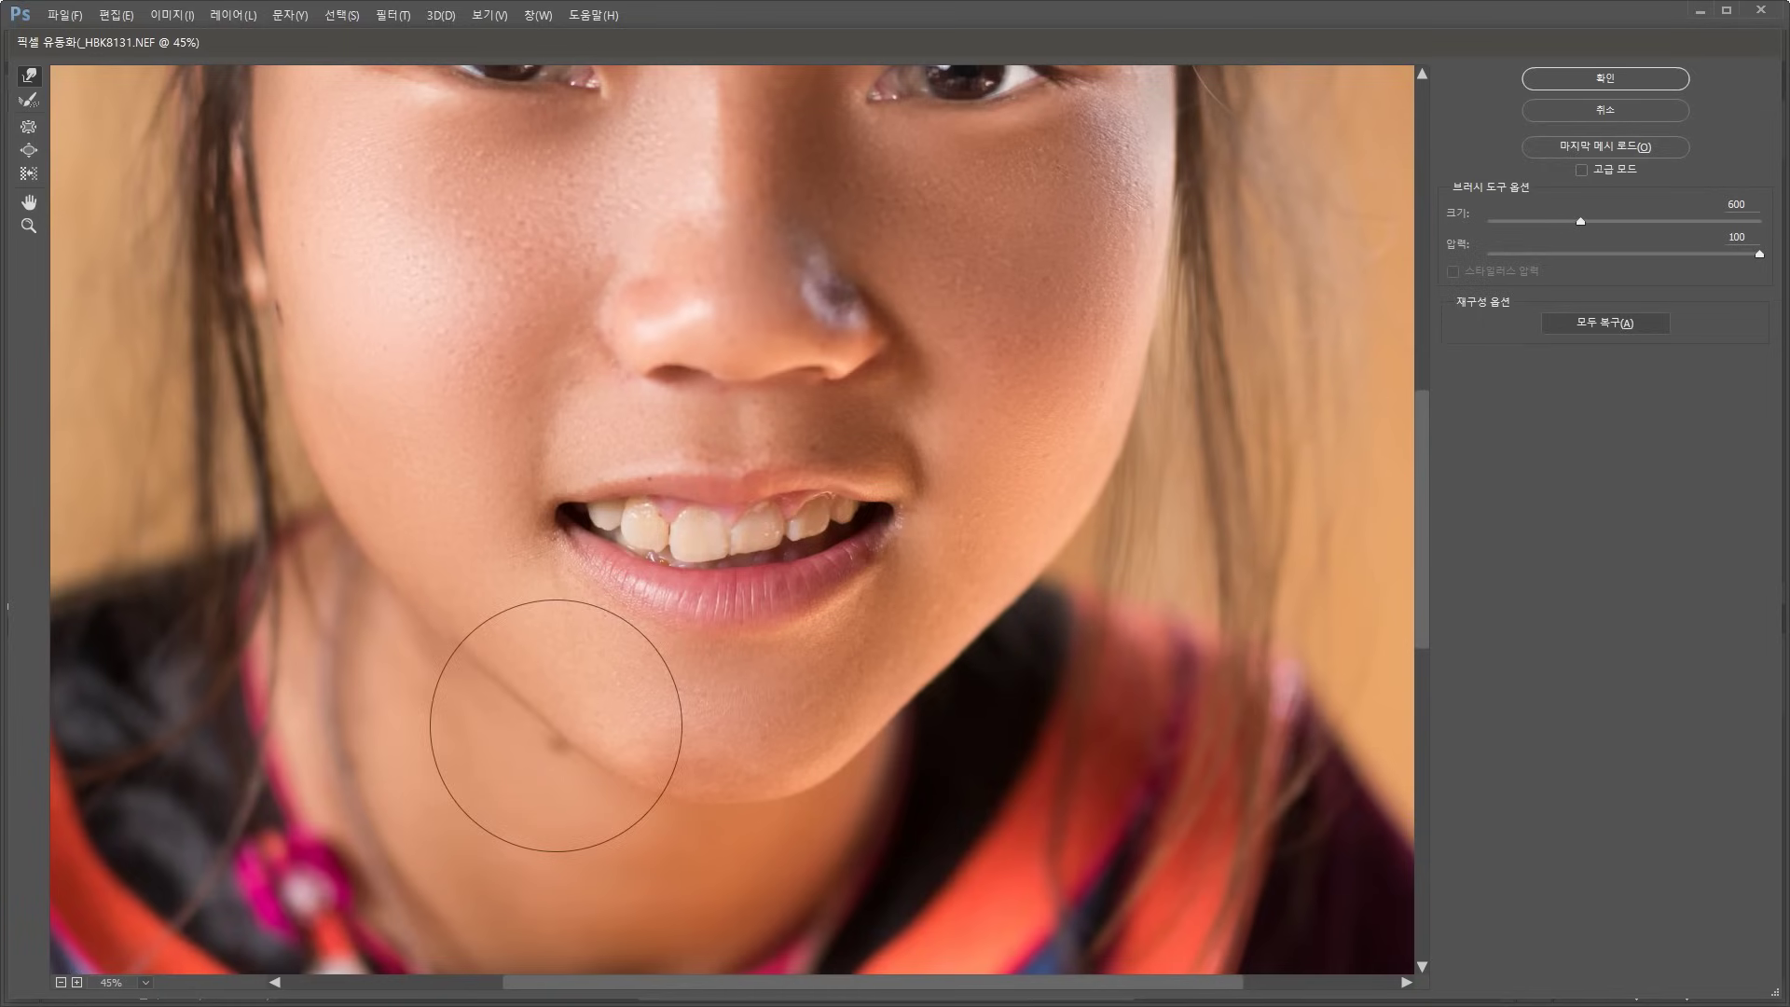
pyautogui.moveTo(555, 725); pyautogui.dragTo(469, 645)
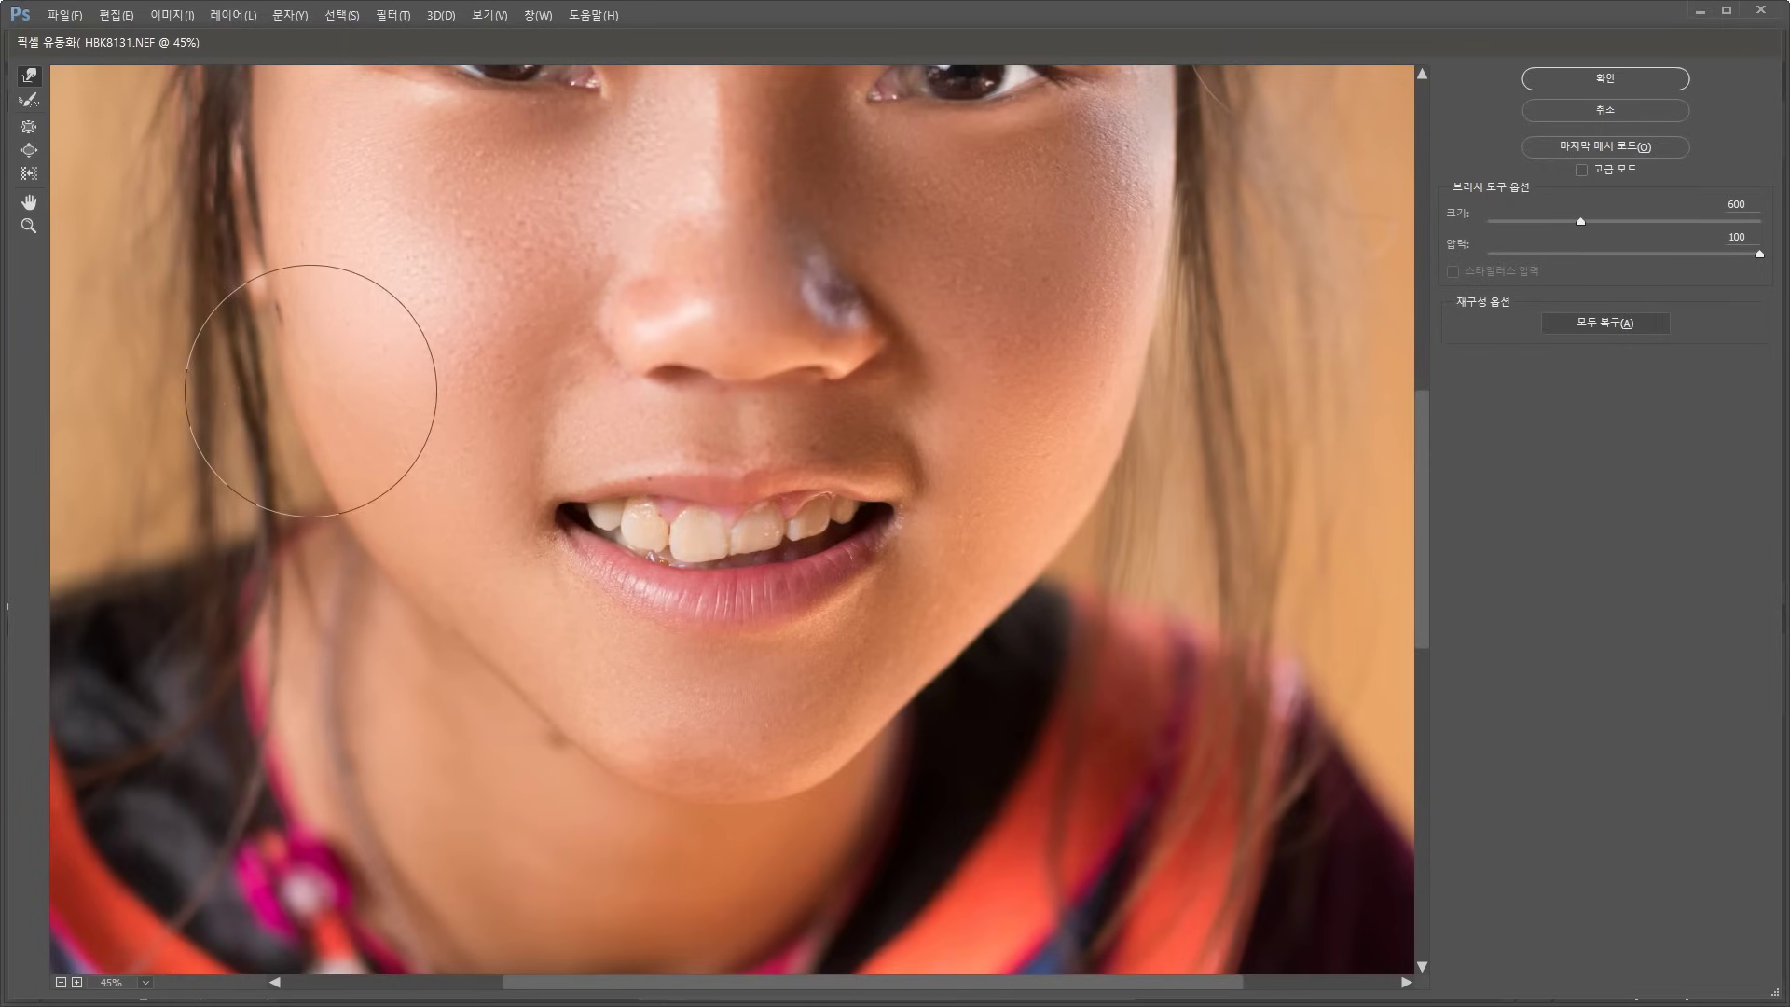
# Examine the overall balance of the warped face, from the eyes and brows down to the jaw, at close and full view
pyautogui.moveTo(472, 292); pyautogui.dragTo(472, 523)
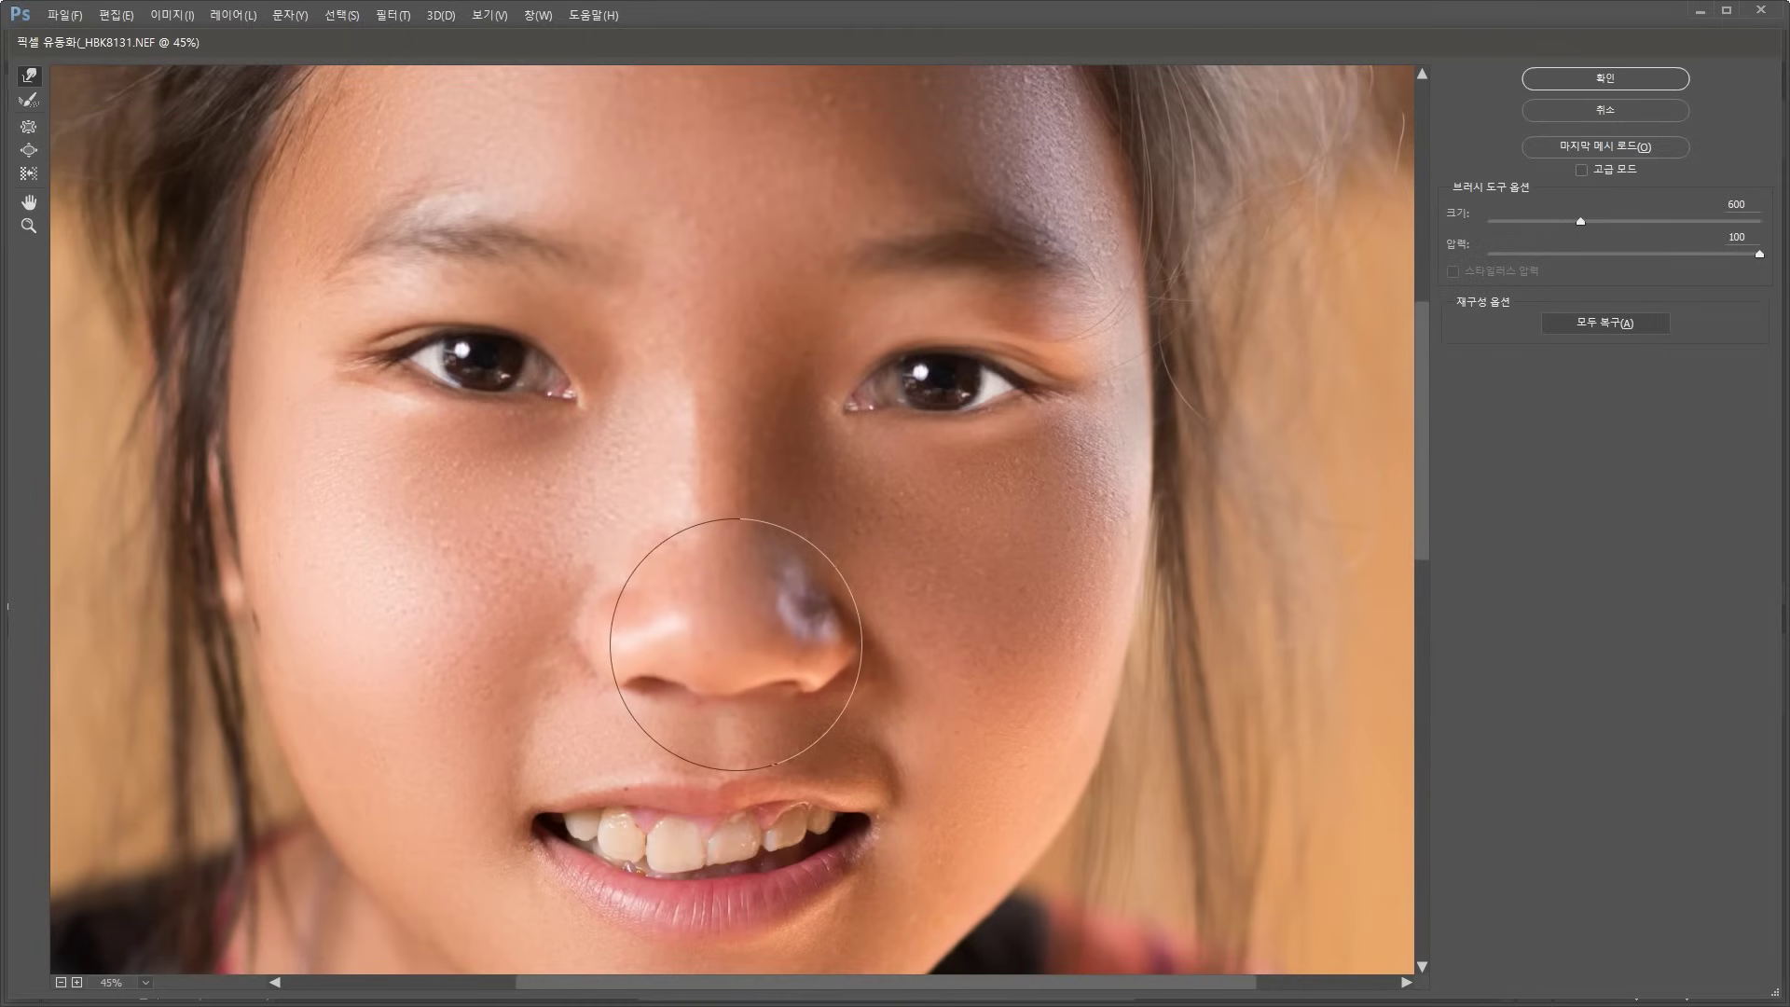
pyautogui.scroll(-5, 726, 495)
pyautogui.hscroll(-3, 731, 447)
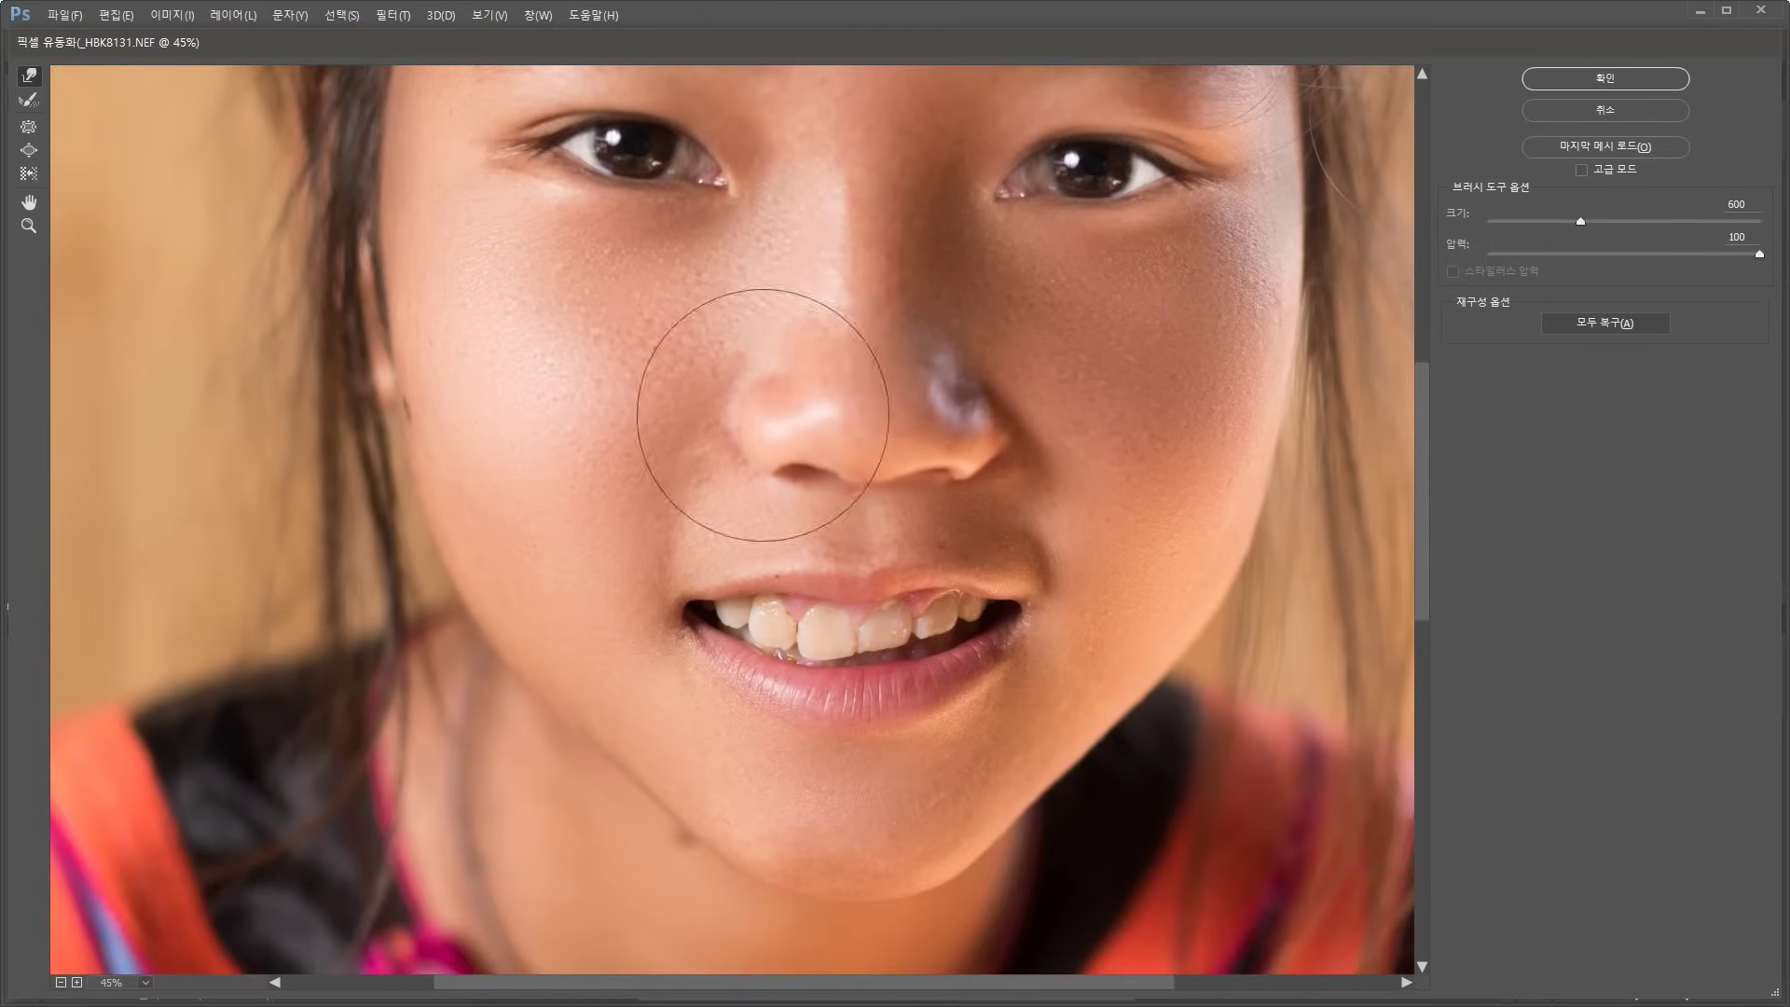
pyautogui.keyDown('alt'); pyautogui.scroll(-2, 782, 469); pyautogui.keyUp('alt')
pyautogui.keyDown('alt'); pyautogui.scroll(-3, 782, 469); pyautogui.keyUp('alt')
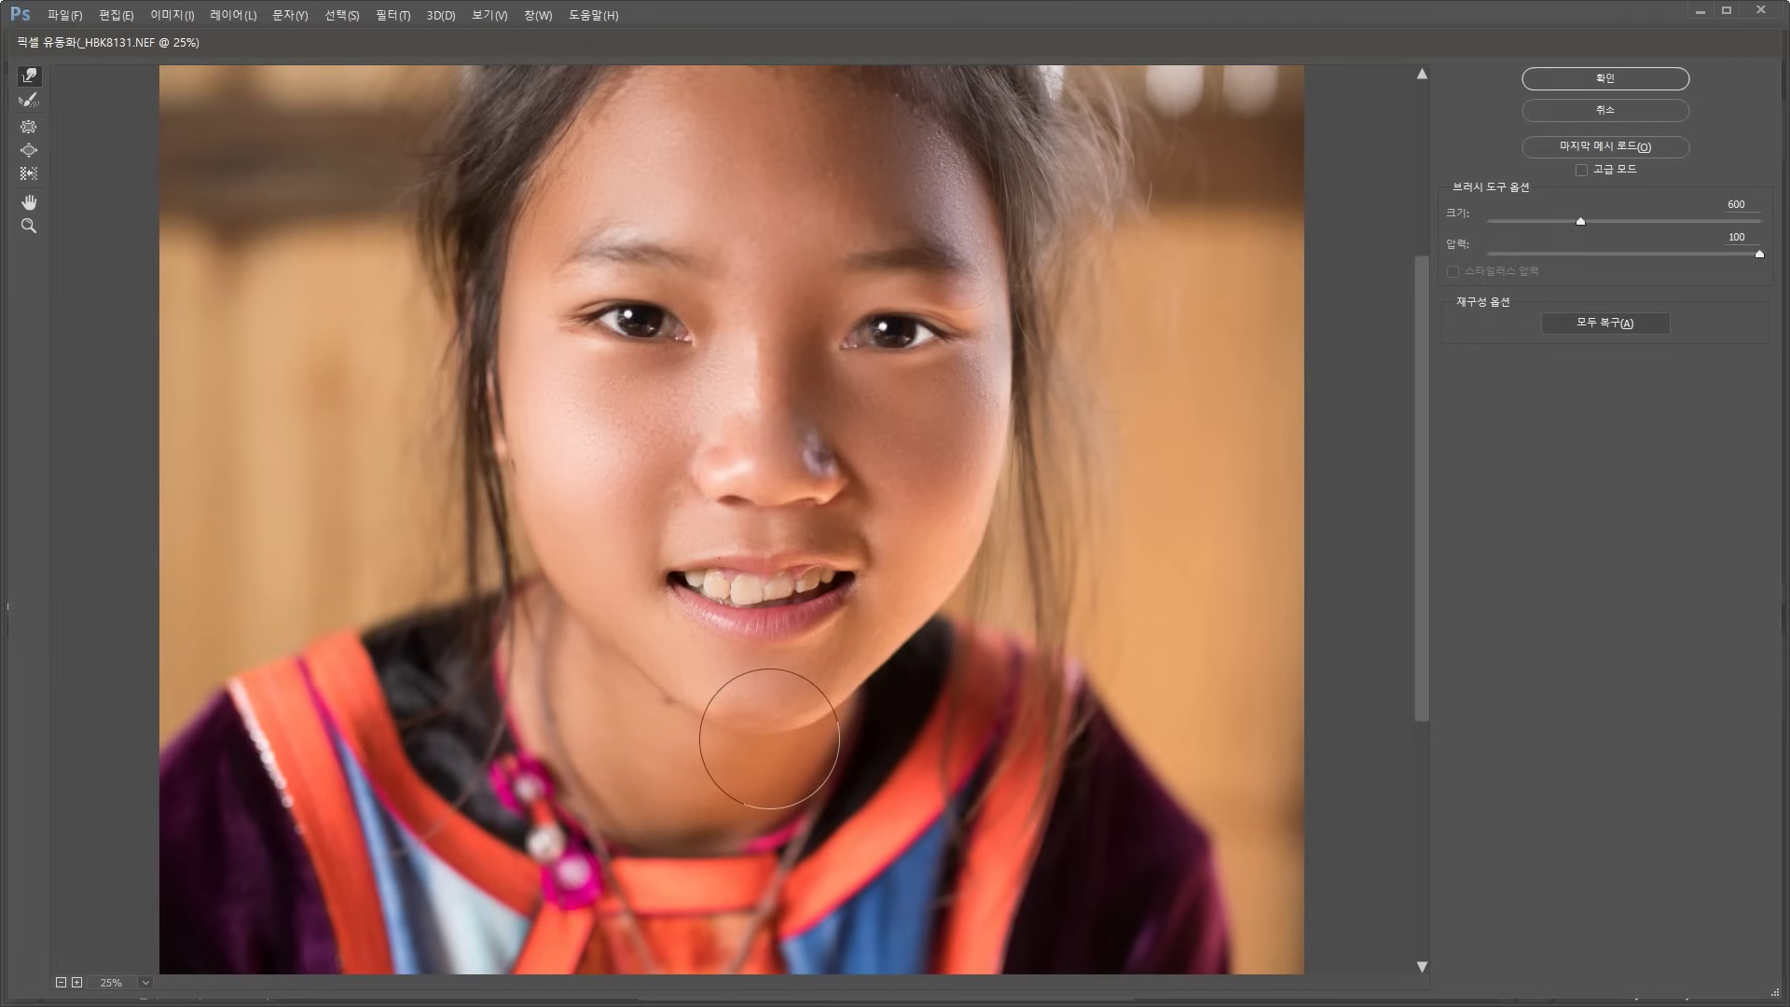
pyautogui.moveTo(687, 410)
pyautogui.mouseDown()
pyautogui.moveTo(708, 472)
pyautogui.moveTo(691, 496)
pyautogui.mouseUp()
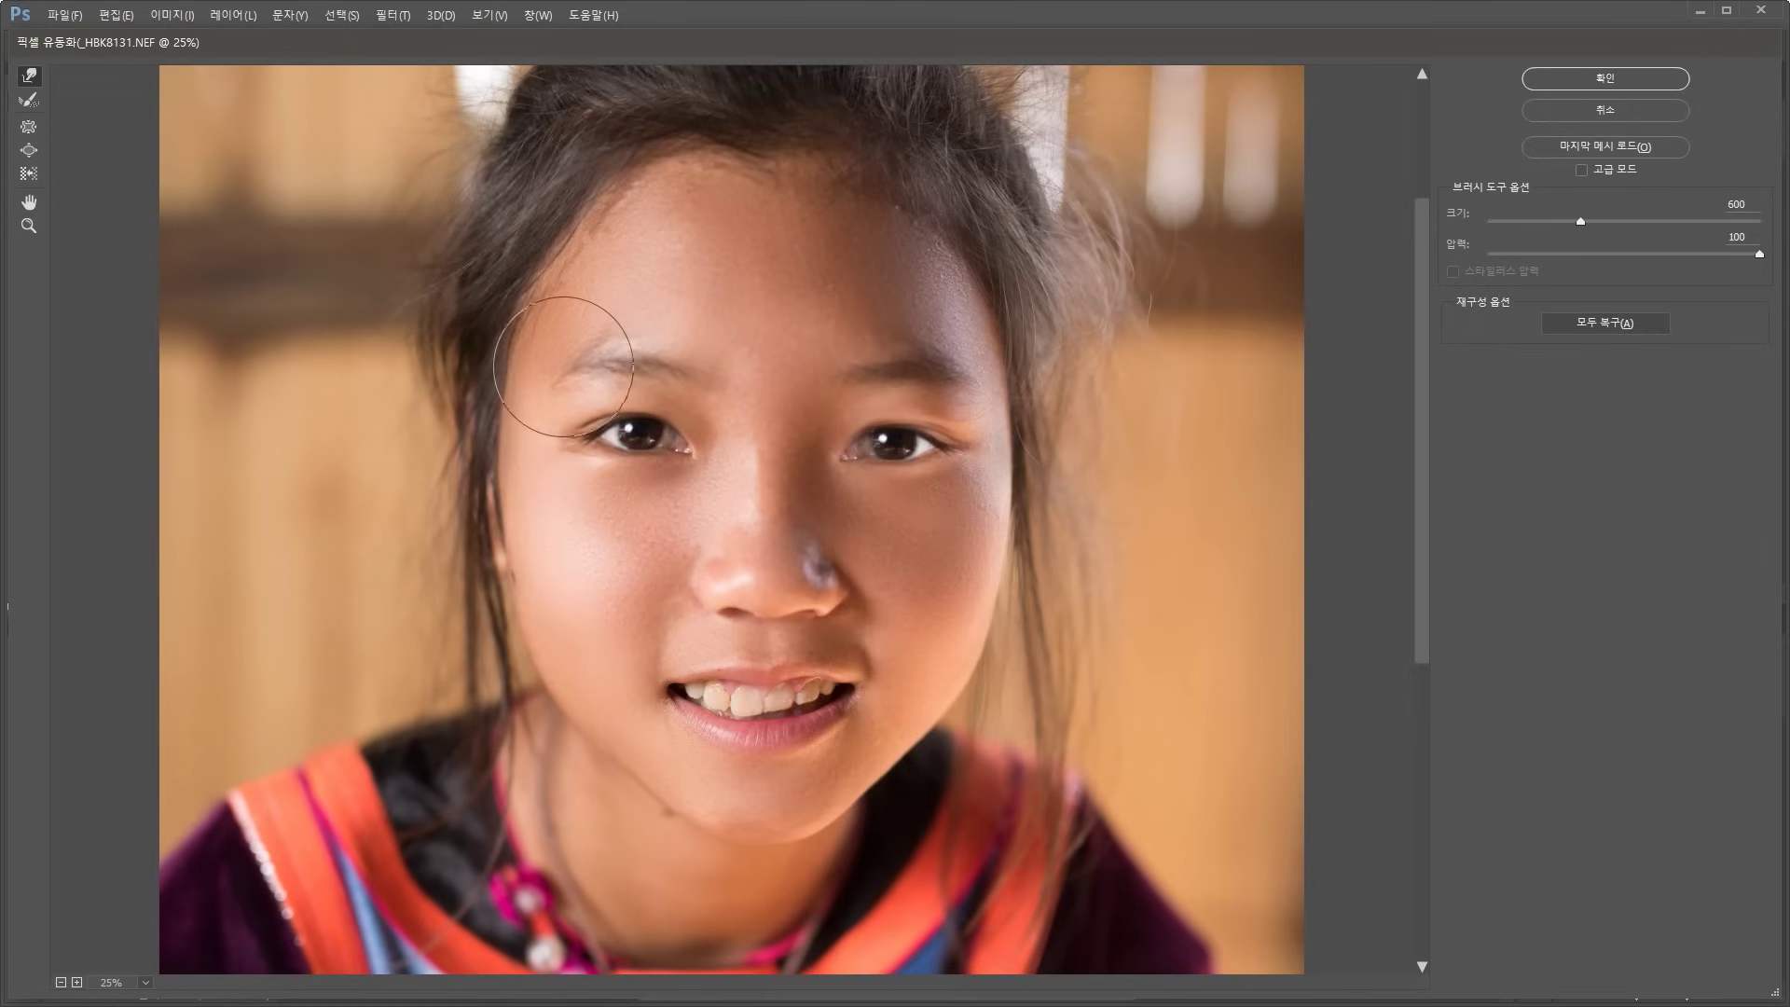
pyautogui.moveTo(567, 354); pyautogui.dragTo(619, 343)
pyautogui.scroll(-2, 893, 500)
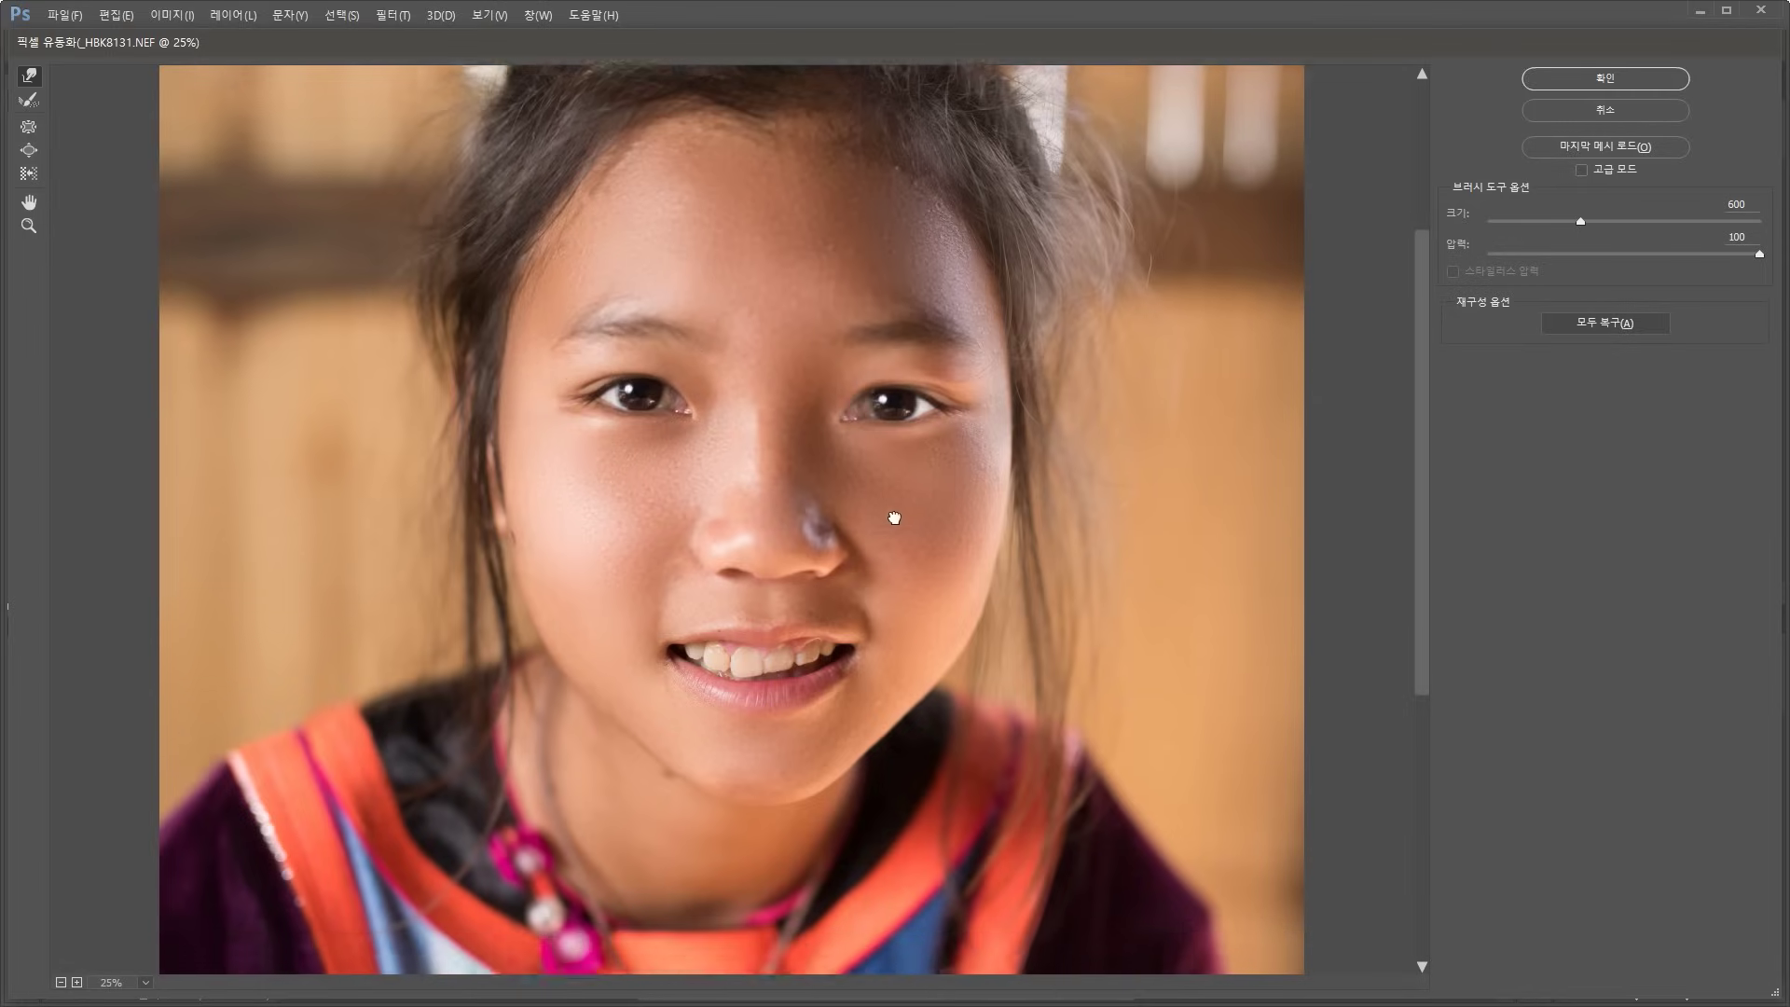
pyautogui.scroll(-5, 893, 499)
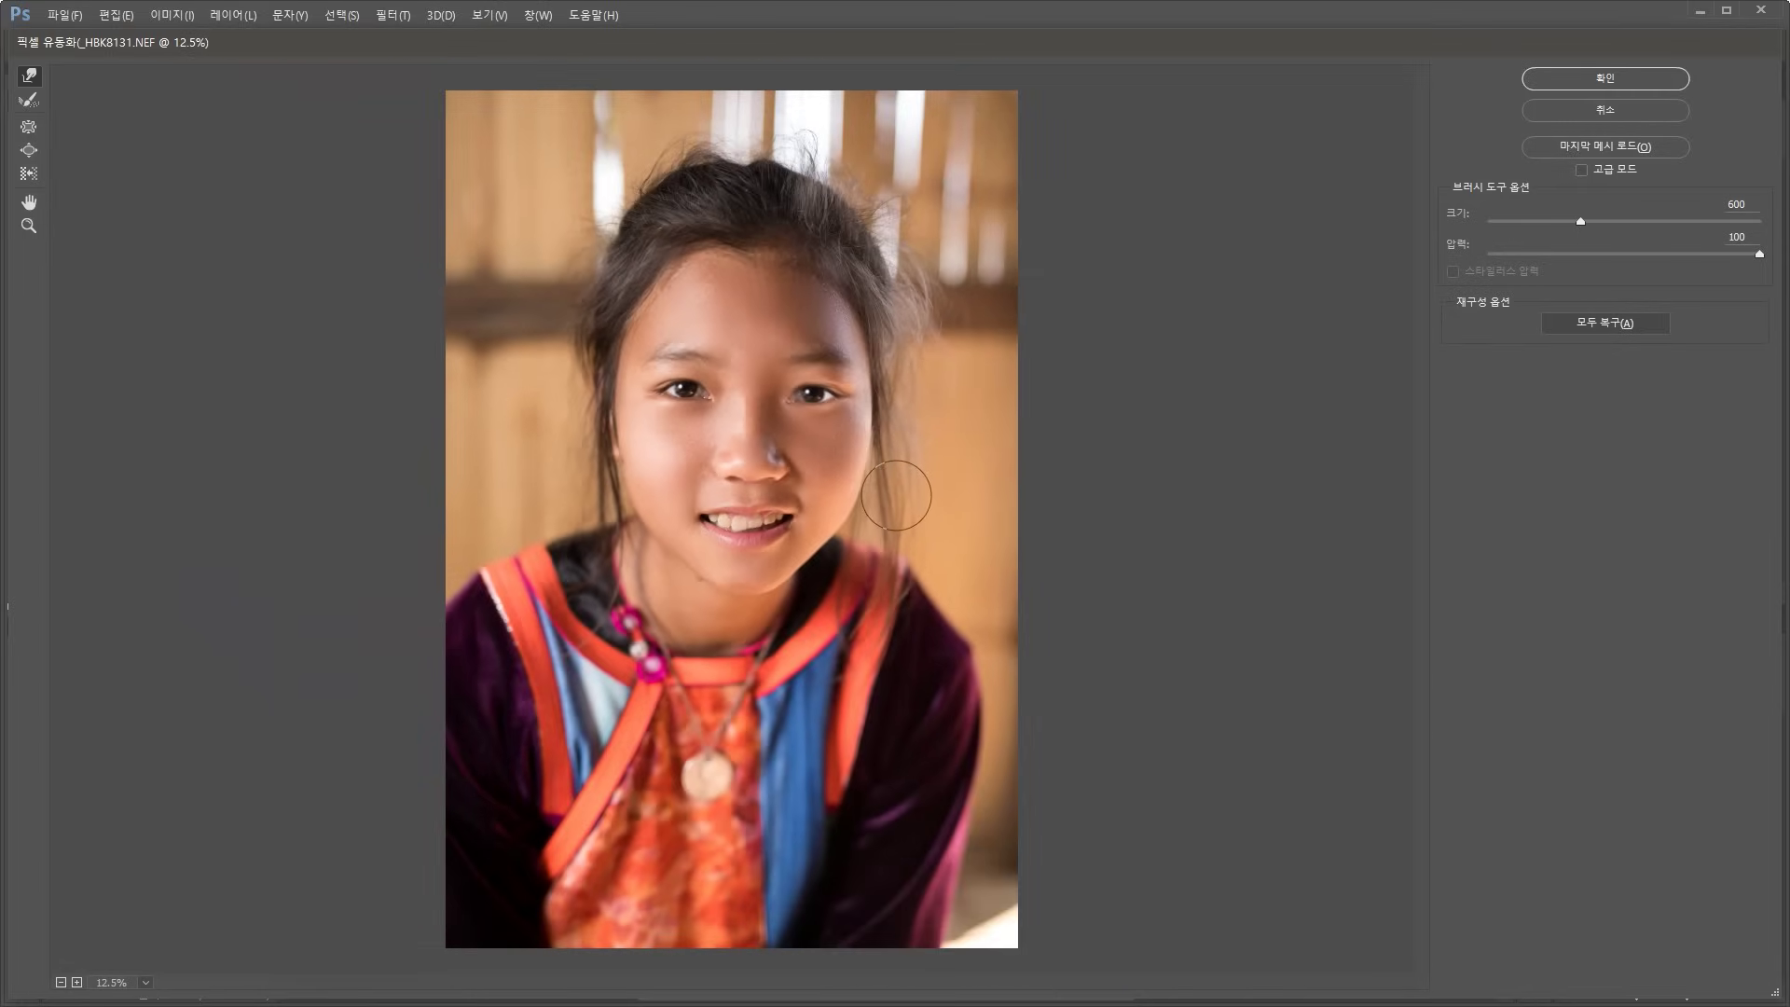
pyautogui.scroll(2, 897, 489)
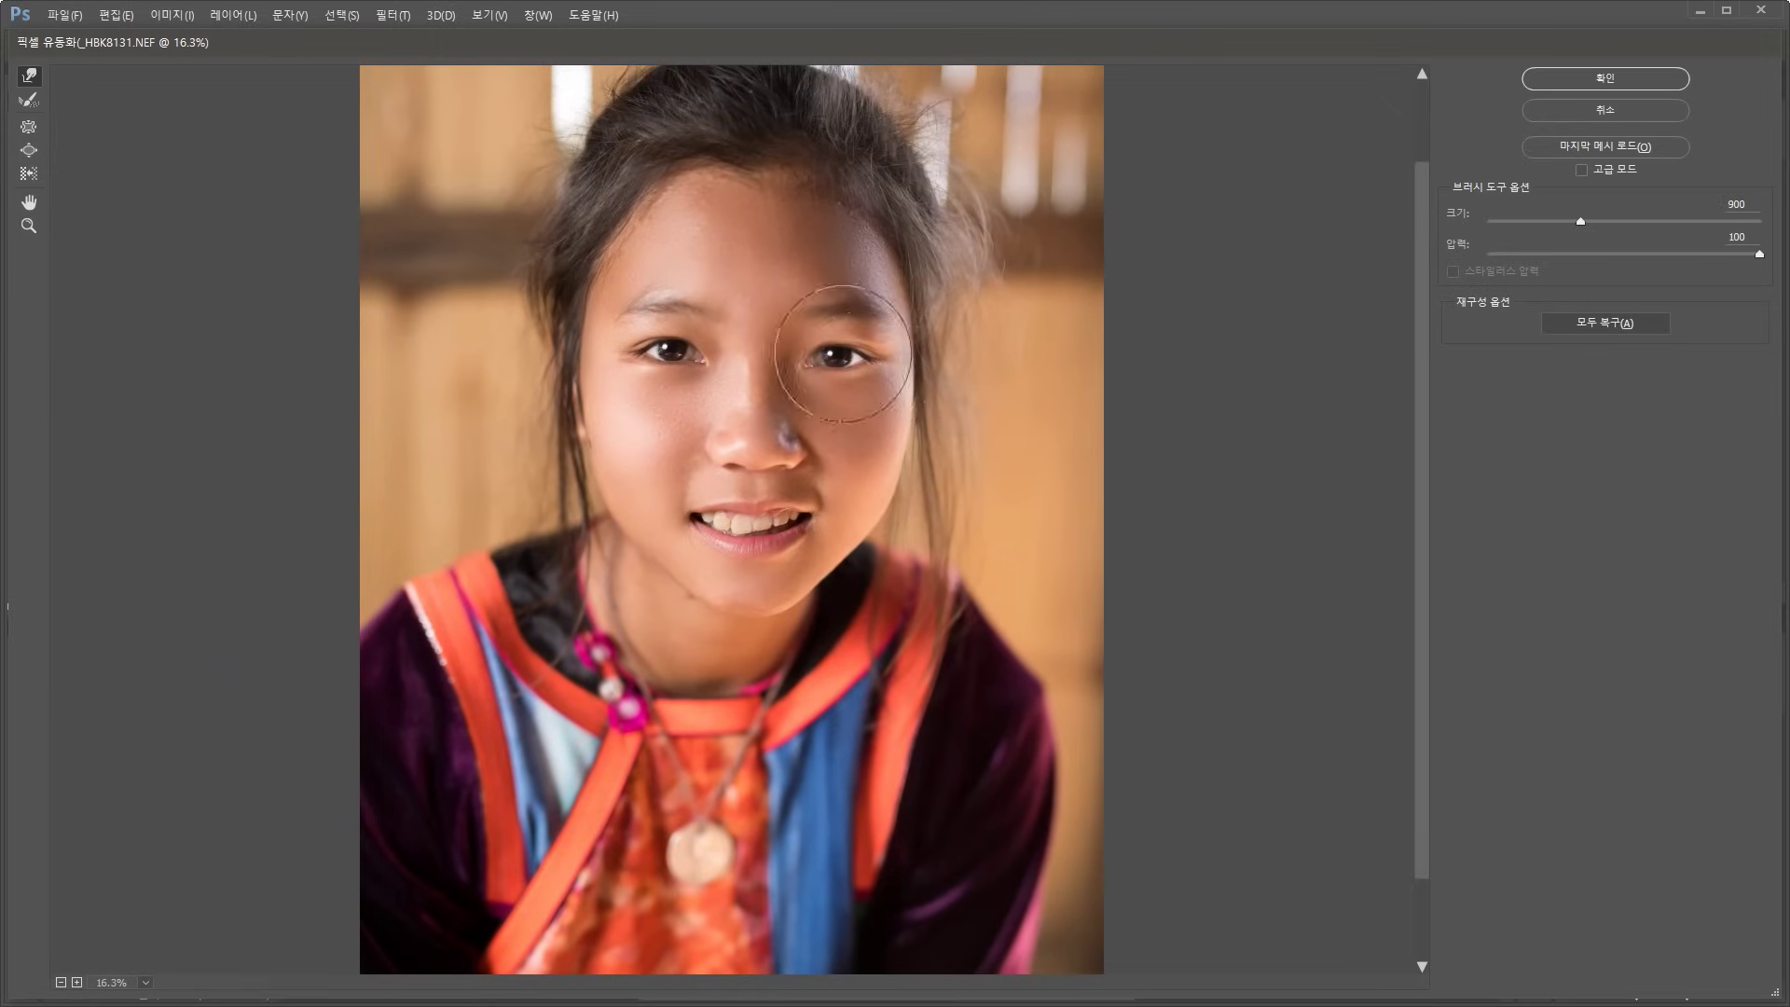
# Set the warp brush size to 1000 and nudge the right-hand eye slightly upward
pyautogui.press(']')
pyautogui.press(']')
pyautogui.press(']')
pyautogui.press('[')
pyautogui.moveTo(837, 346); pyautogui.dragTo(836, 342)
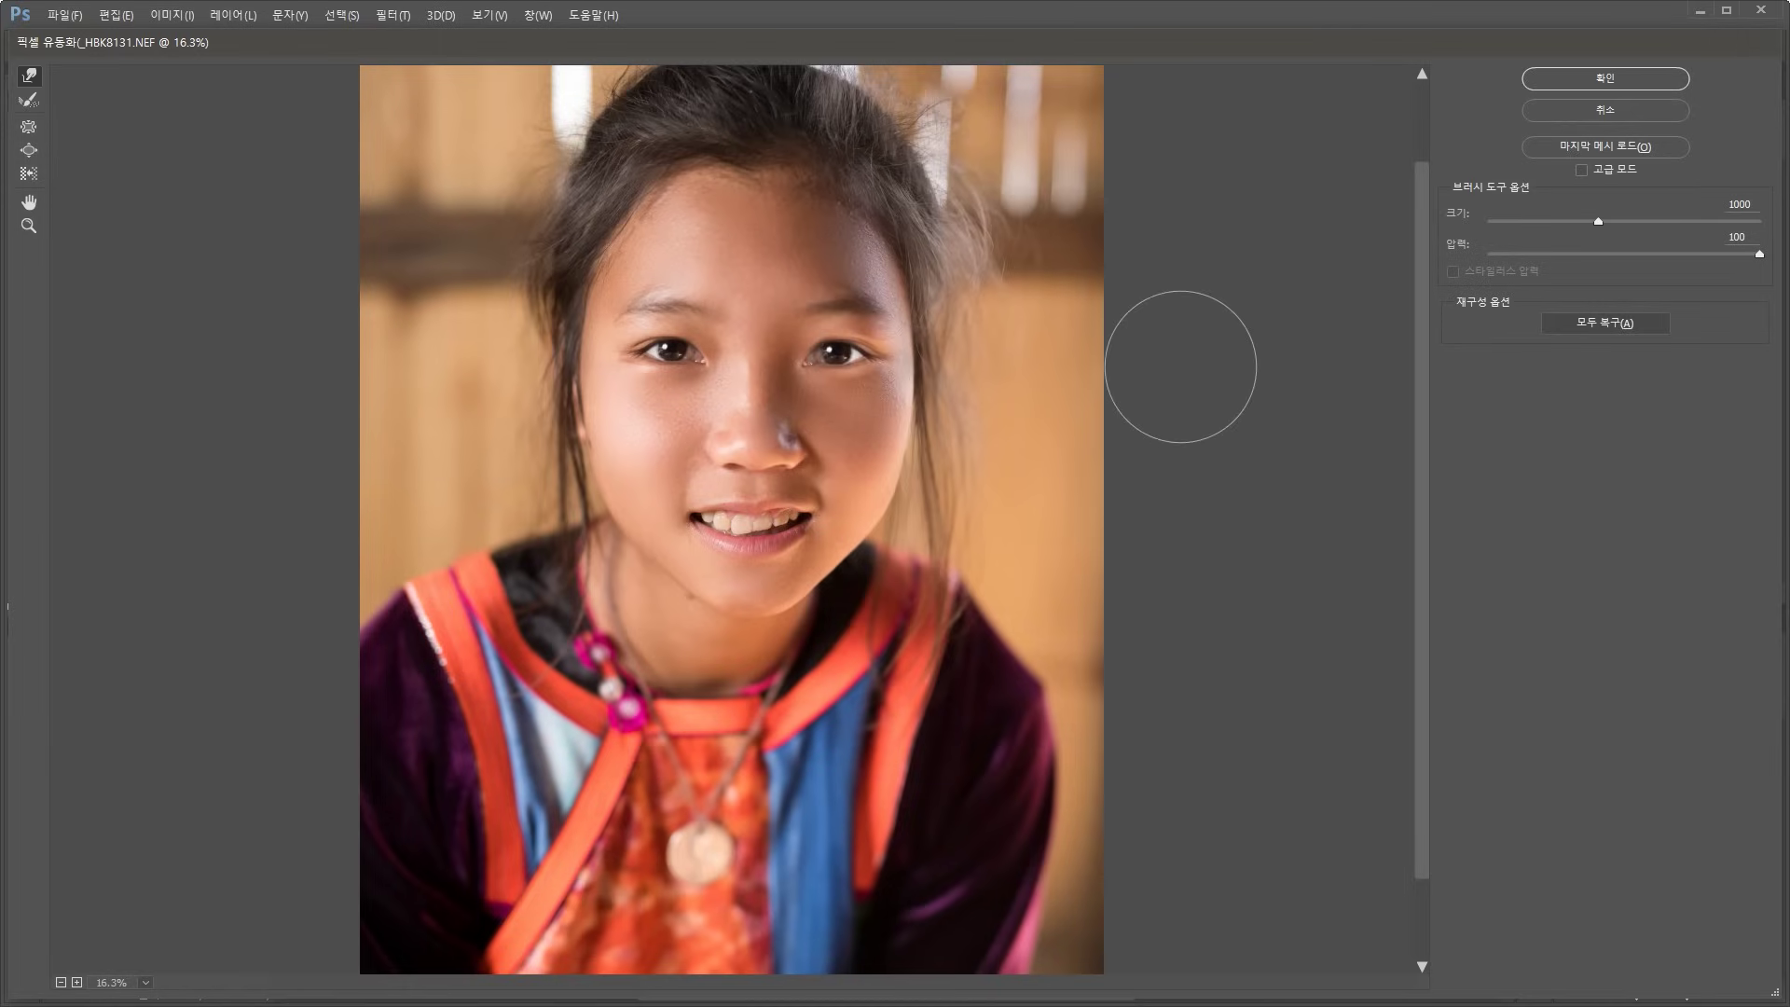
# Switch to the Bloat tool with a brush size of 700 and apply the Liquify edits to the portrait
pyautogui.press('[')
pyautogui.press('[')
pyautogui.press('[')
pyautogui.press('alt')
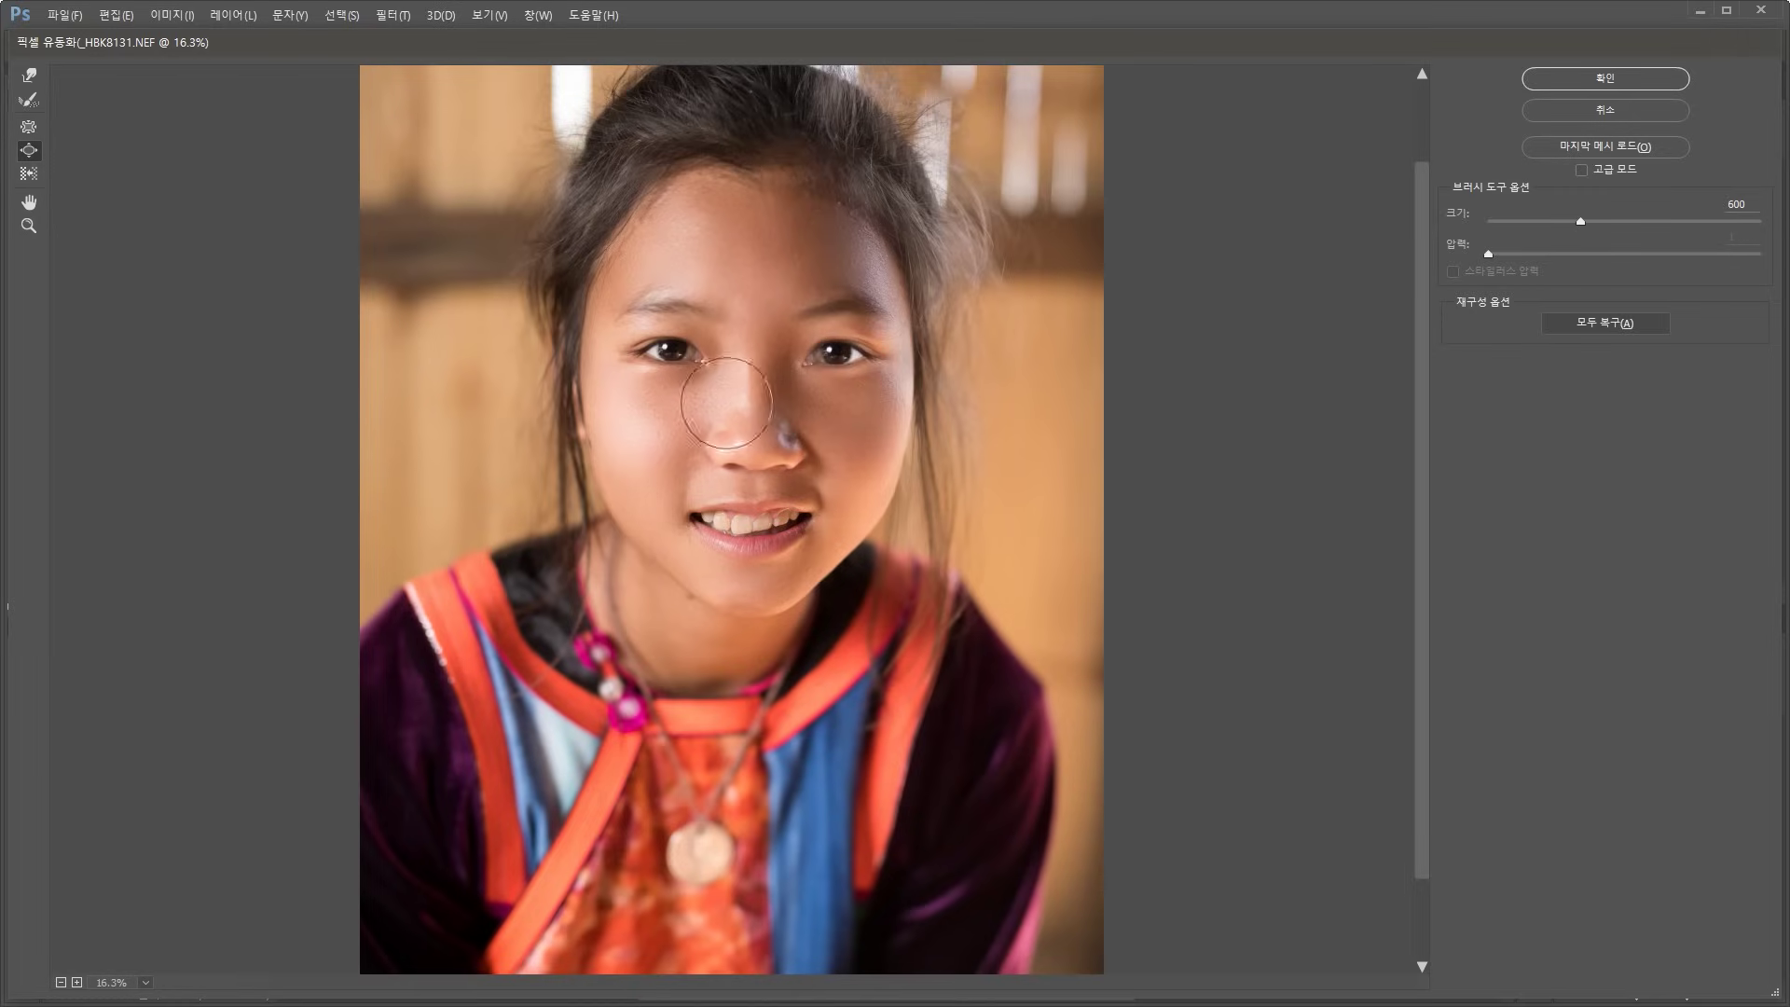
pyautogui.press(']')
pyautogui.press(']')
pyautogui.press('[')
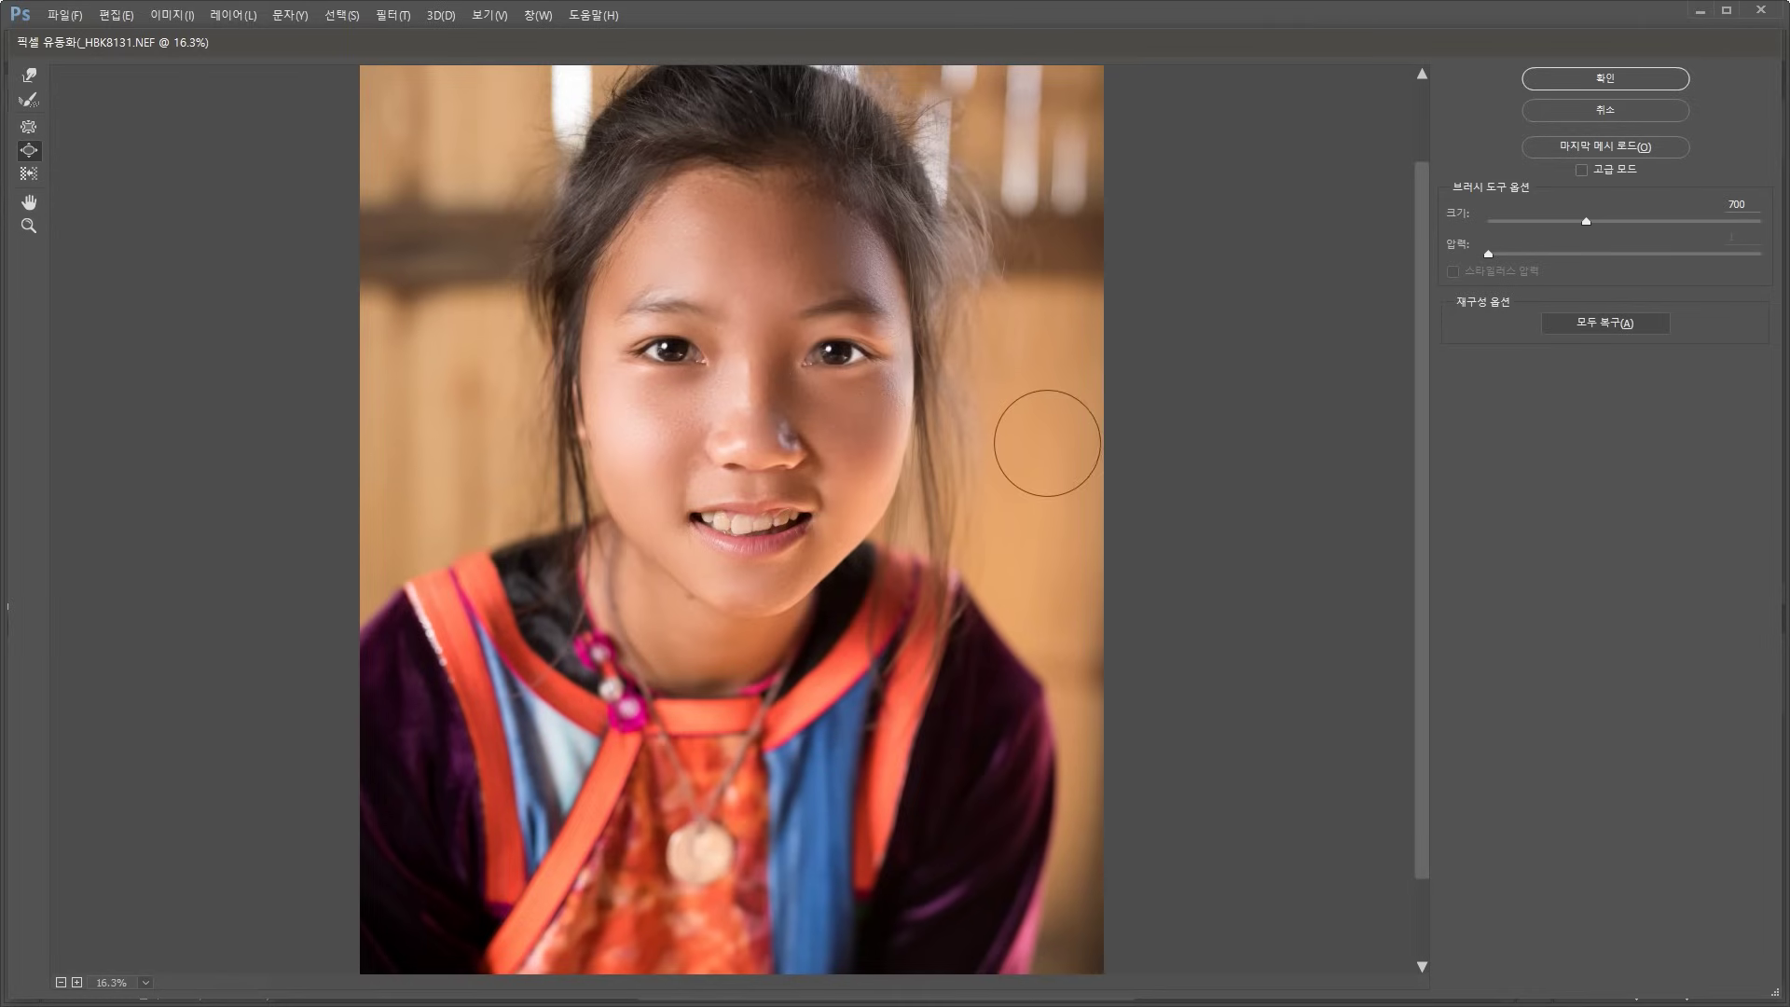
pyautogui.press('alt')
pyautogui.scroll(-1, 880, 338)
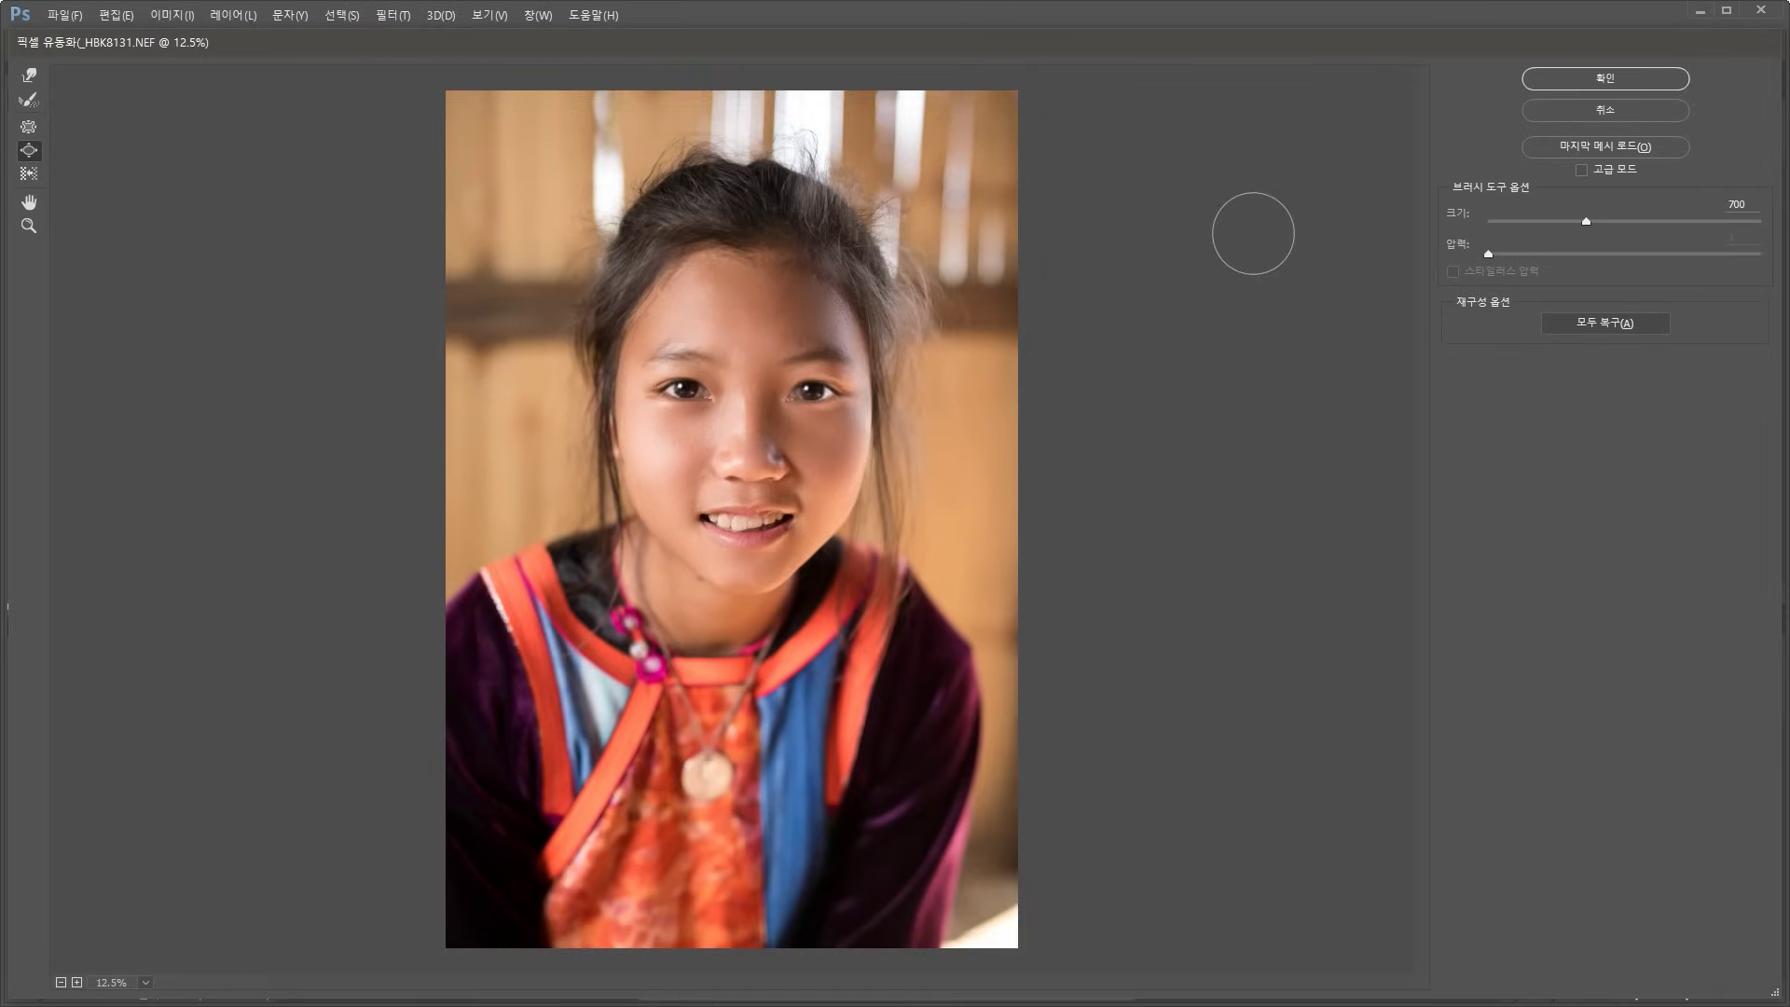
pyautogui.click(1627, 82)
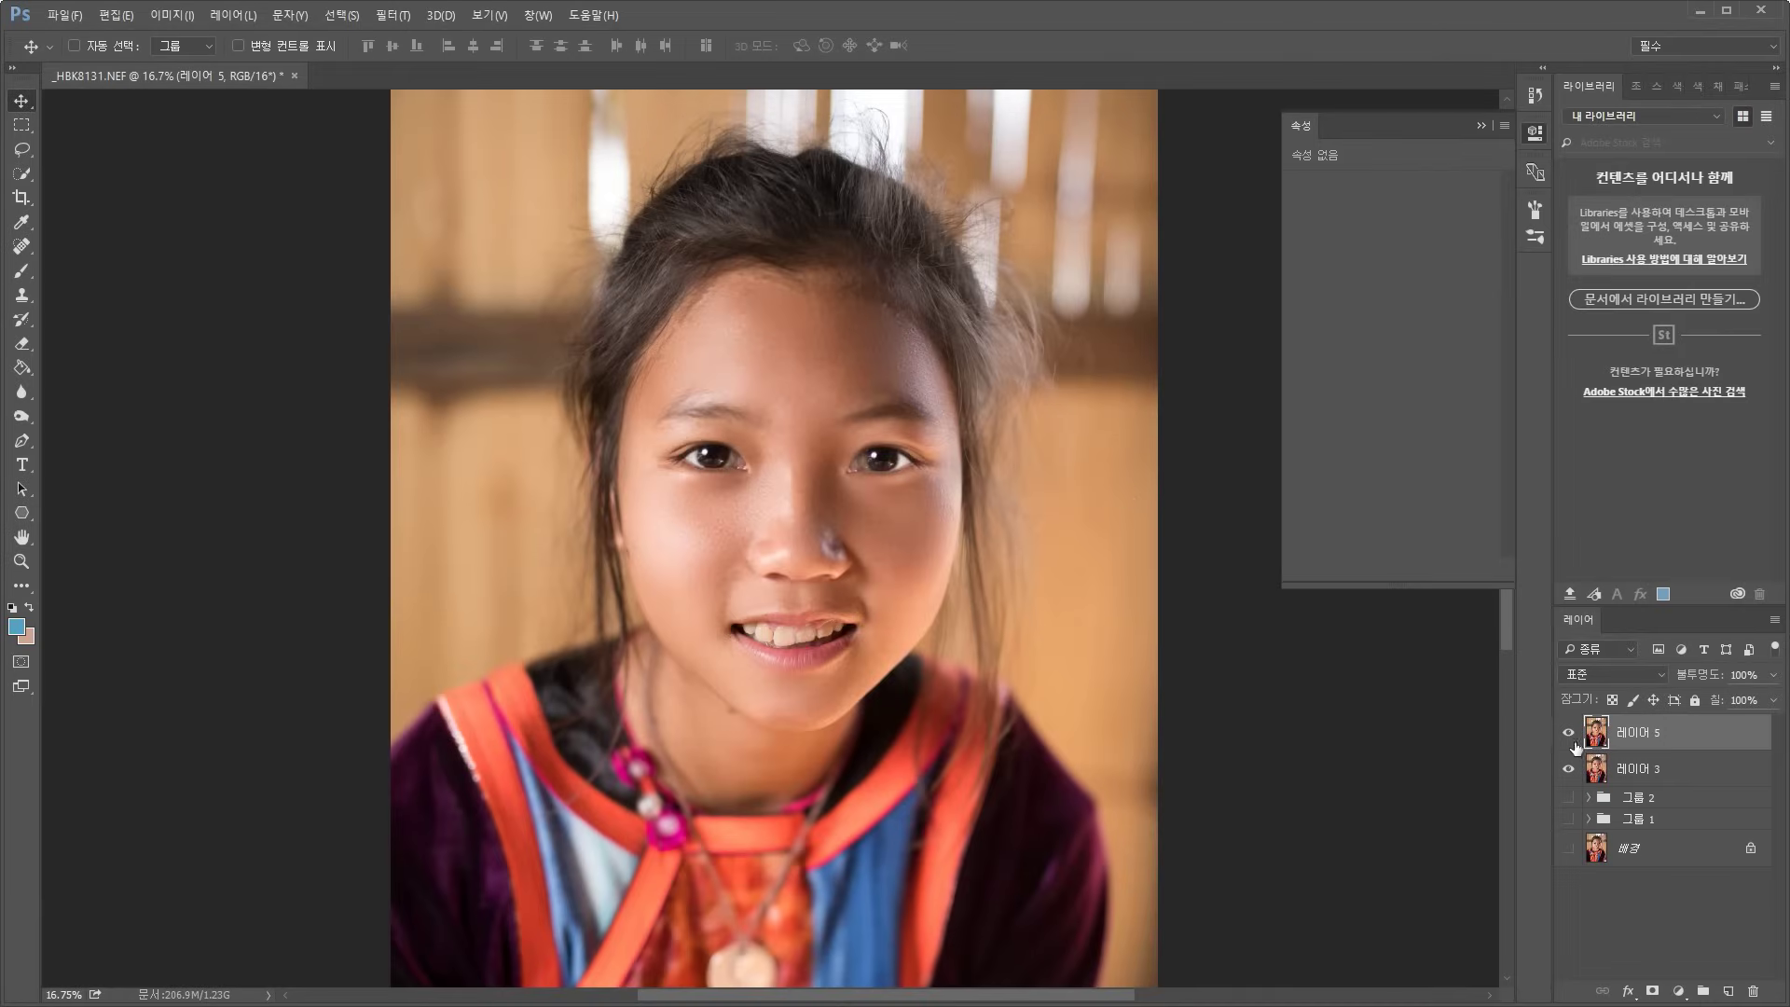
# Compare the portrait before and after Liquify by repeatedly hiding and showing layer 5, including a closer view of the face
pyautogui.click(1570, 737)
pyautogui.click(1570, 736)
pyautogui.click(1570, 737)
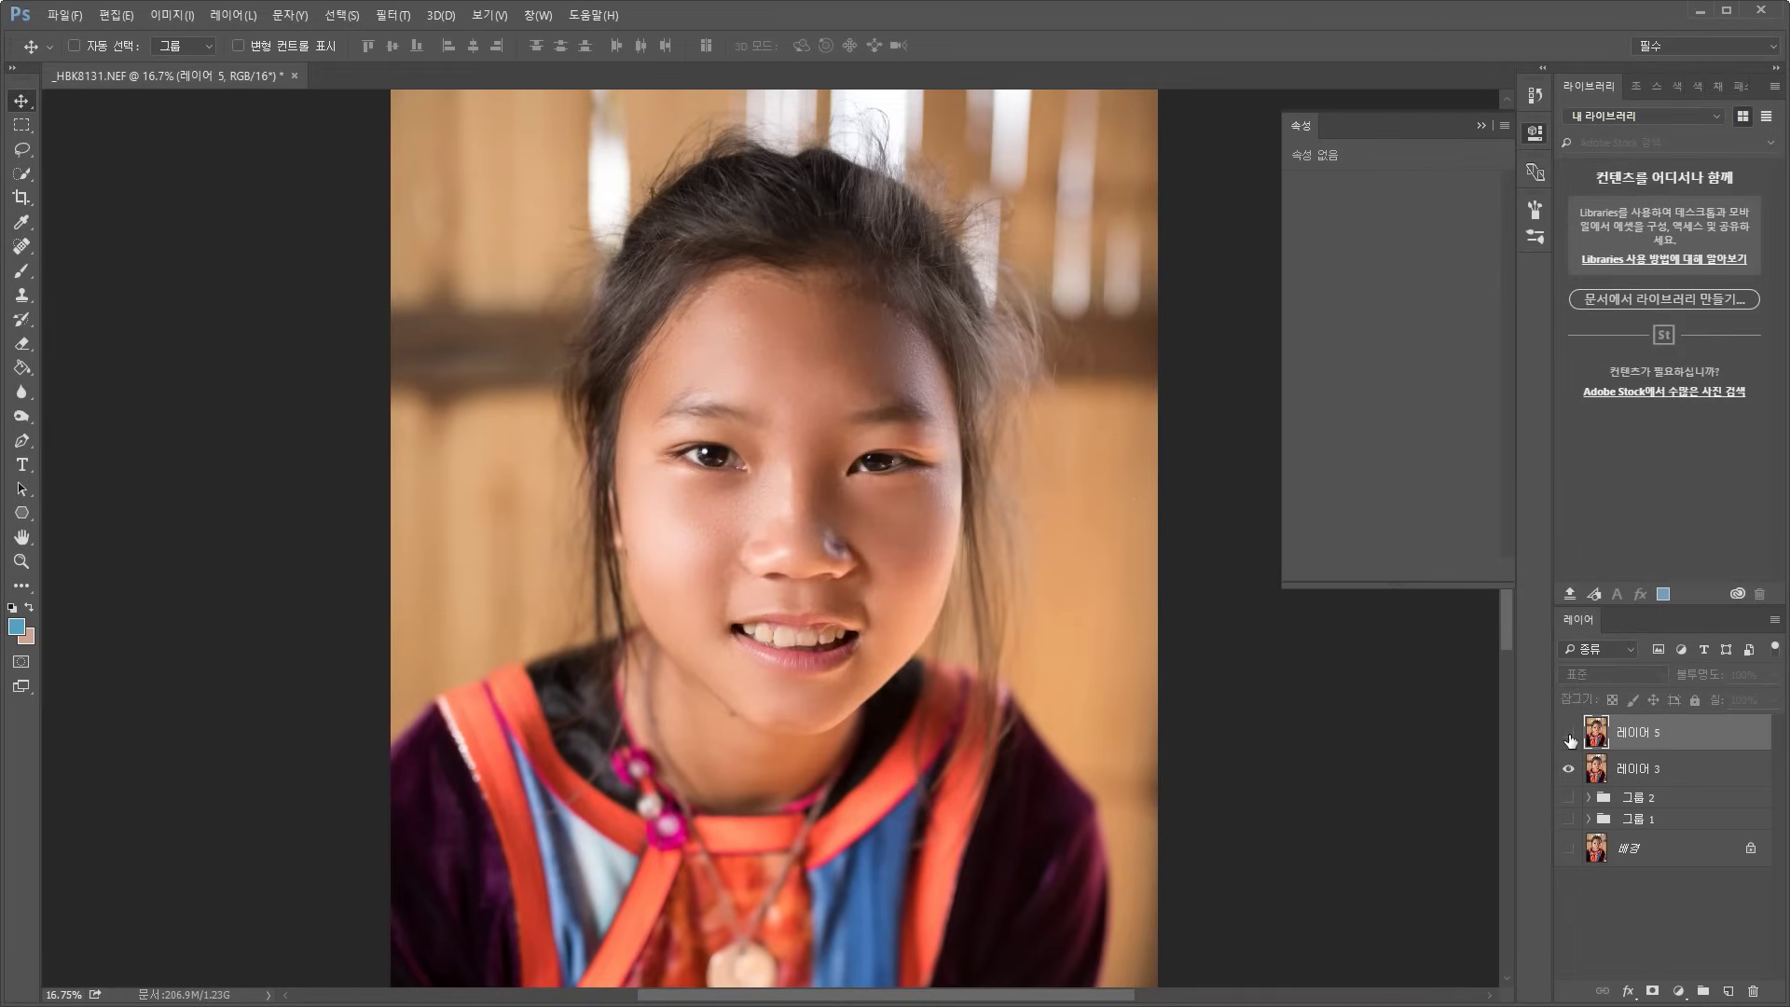
pyautogui.click(1570, 737)
pyautogui.click(1570, 737)
pyautogui.click(1570, 736)
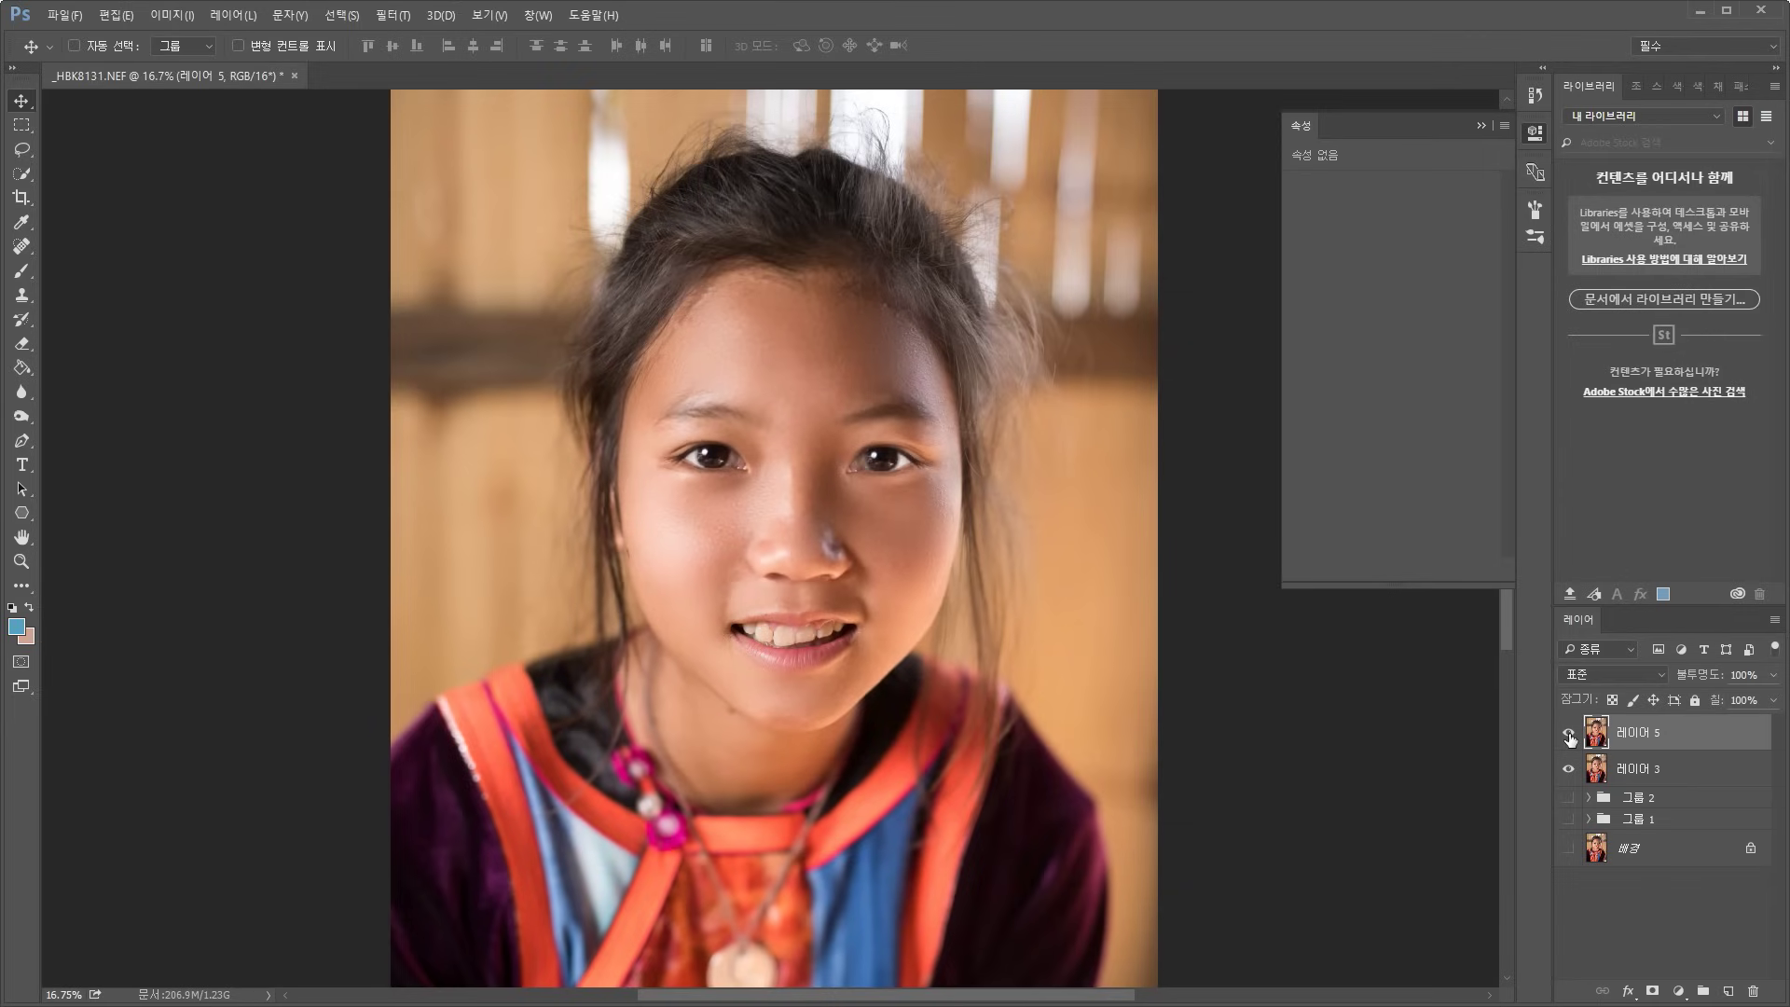
pyautogui.click(1570, 737)
pyautogui.click(1570, 737)
pyautogui.scroll(3, 965, 684)
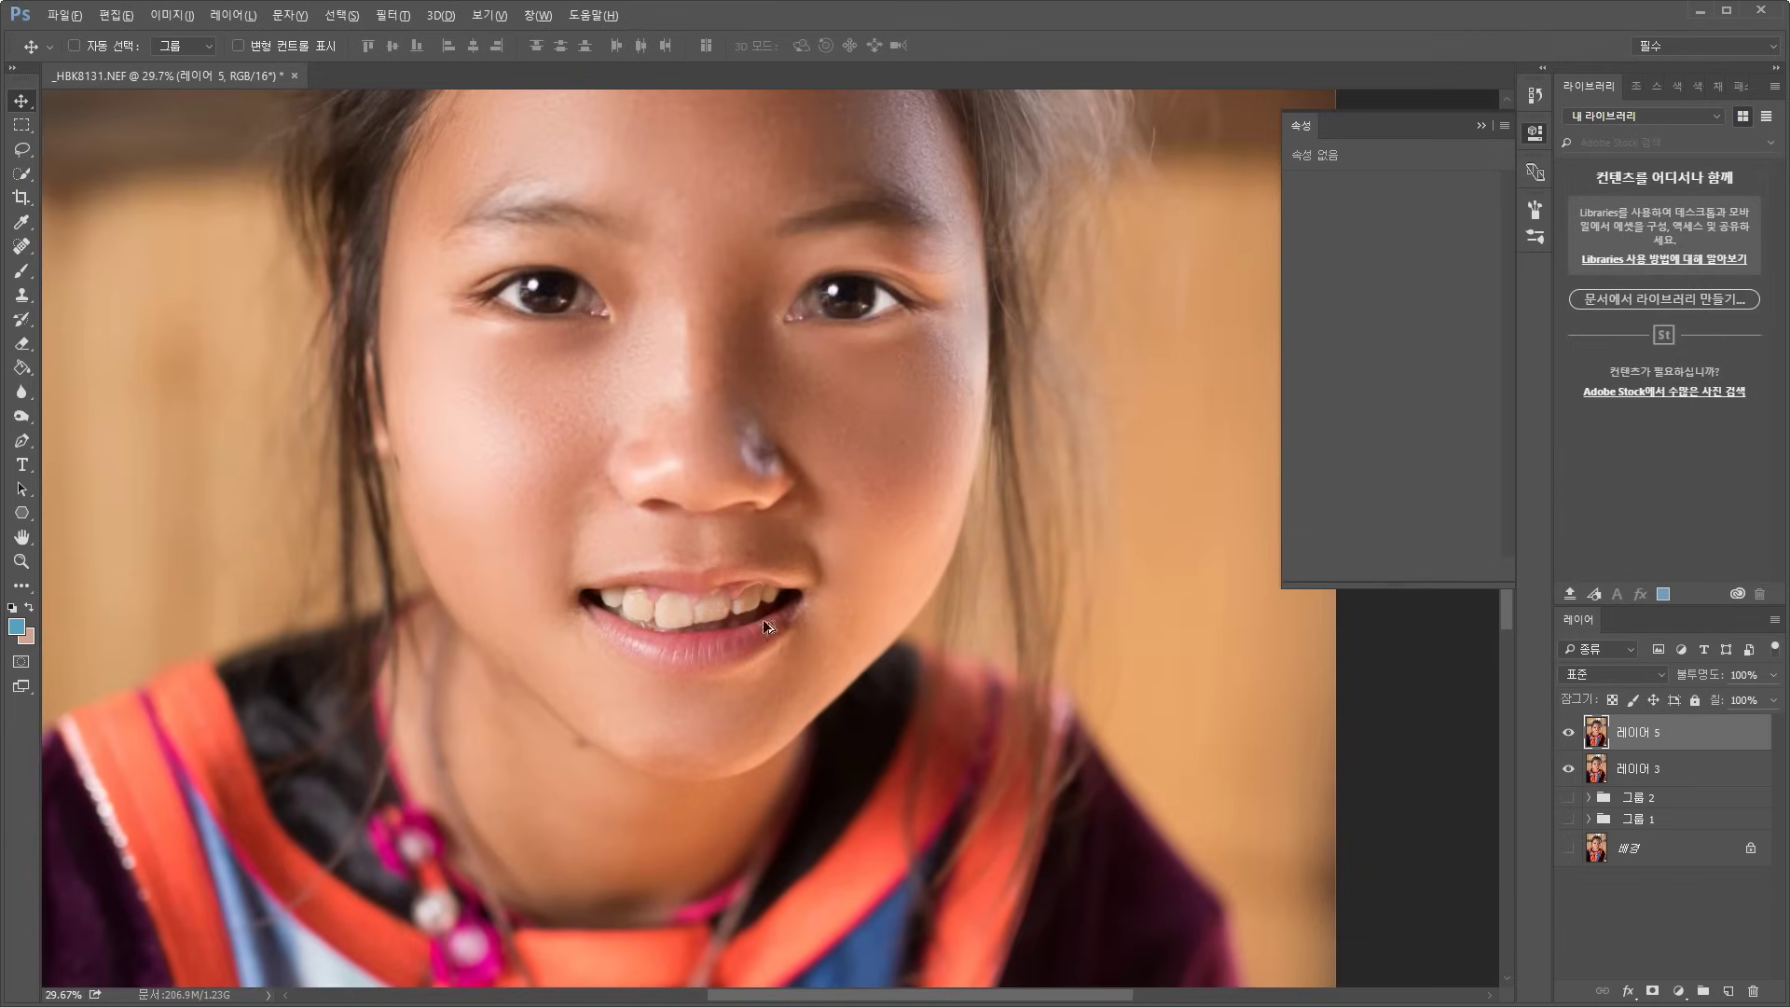
pyautogui.click(1568, 736)
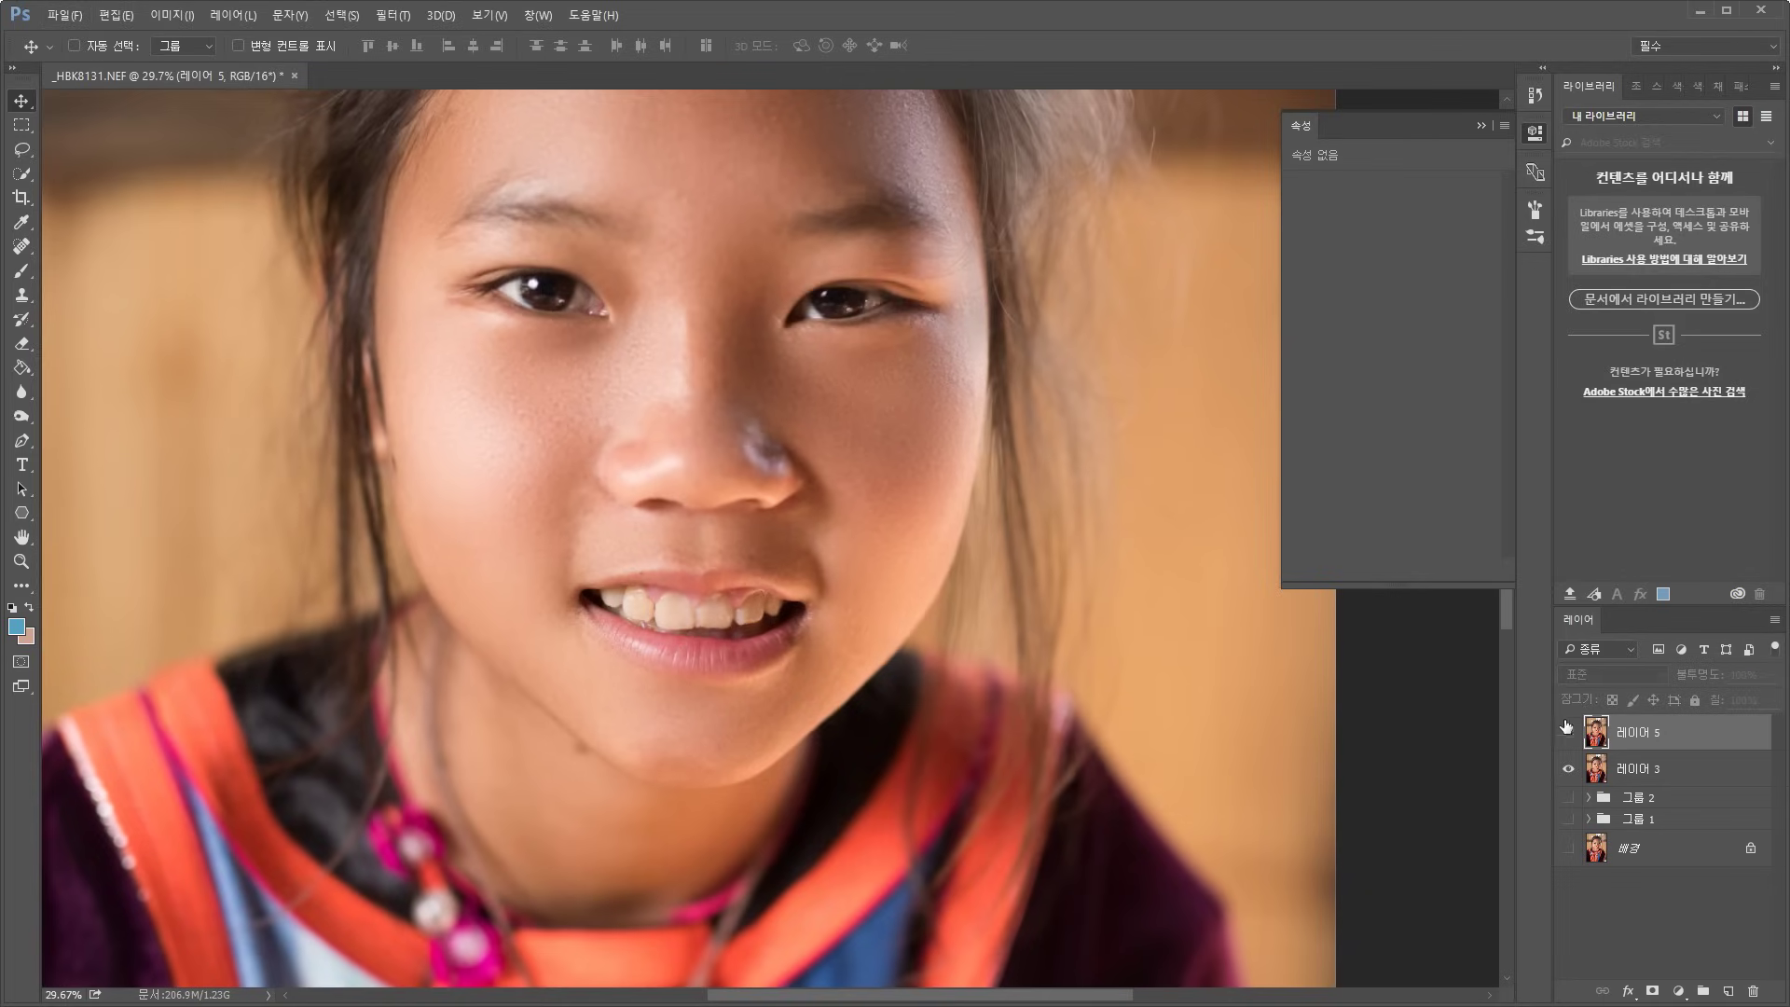
pyautogui.click(1570, 732)
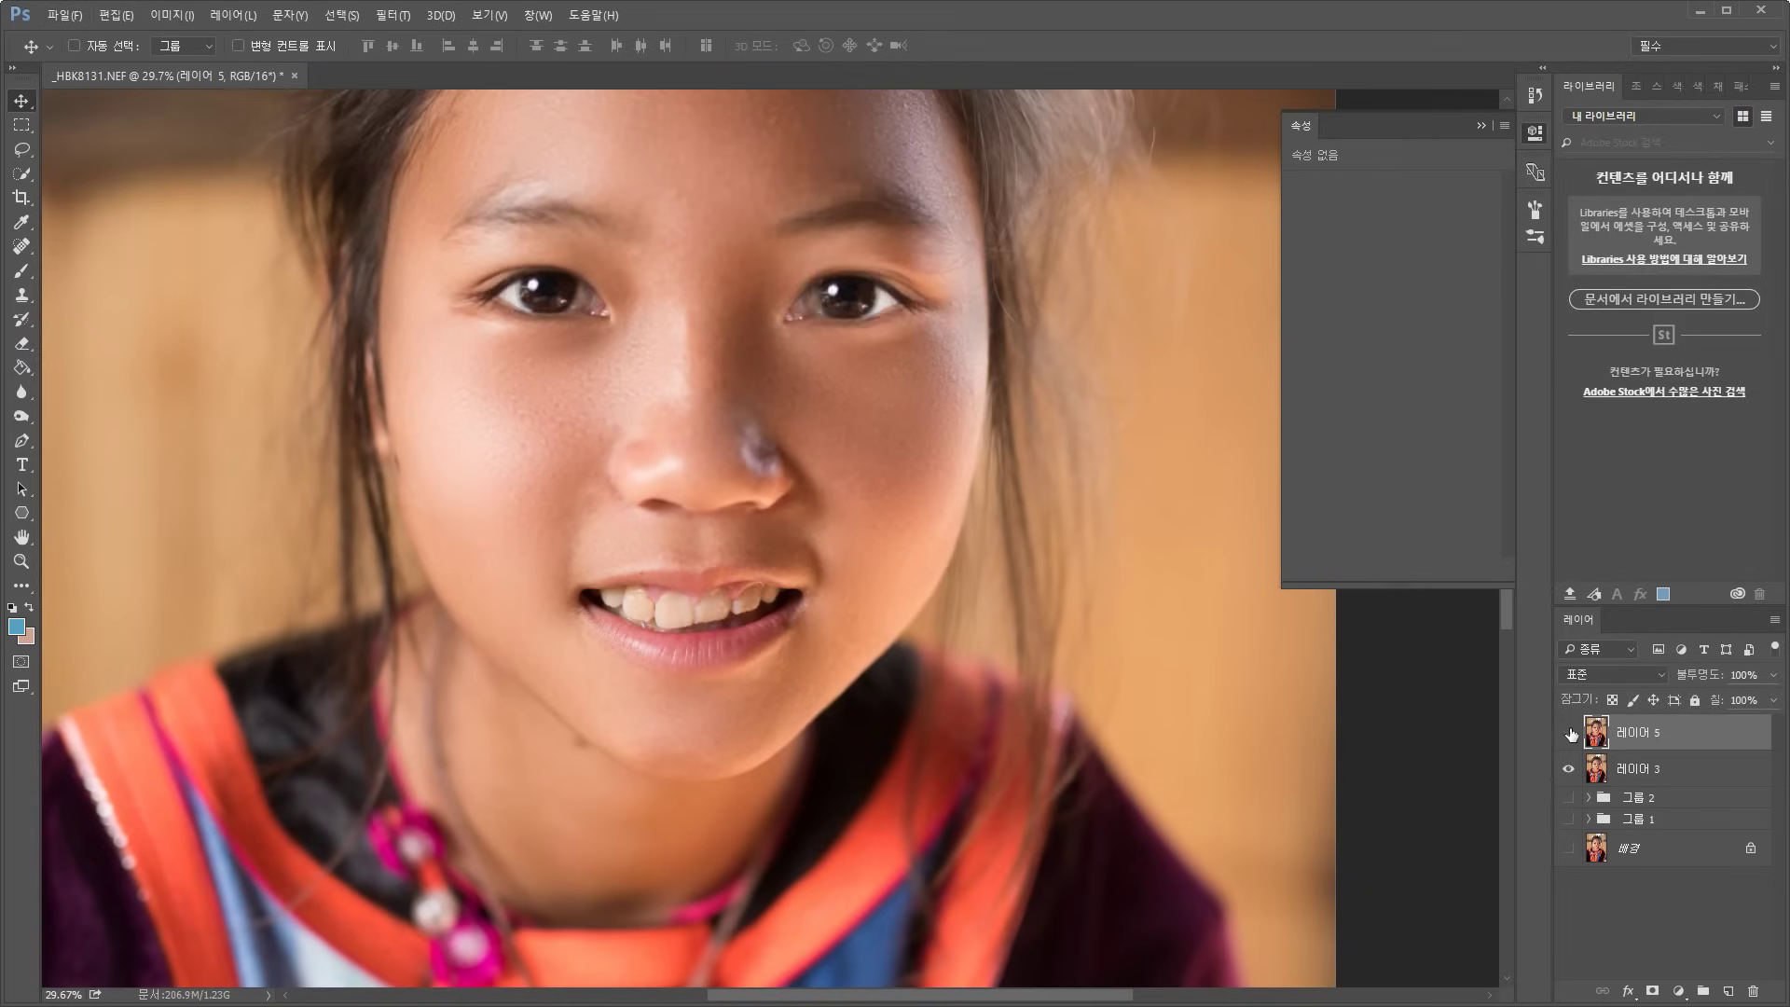
pyautogui.click(1570, 734)
pyautogui.click(1569, 733)
# Hide layer 5 and copy the teeth from layer 3 to a new layer using a freehand lasso selection with 10 px feather
pyautogui.click(1570, 734)
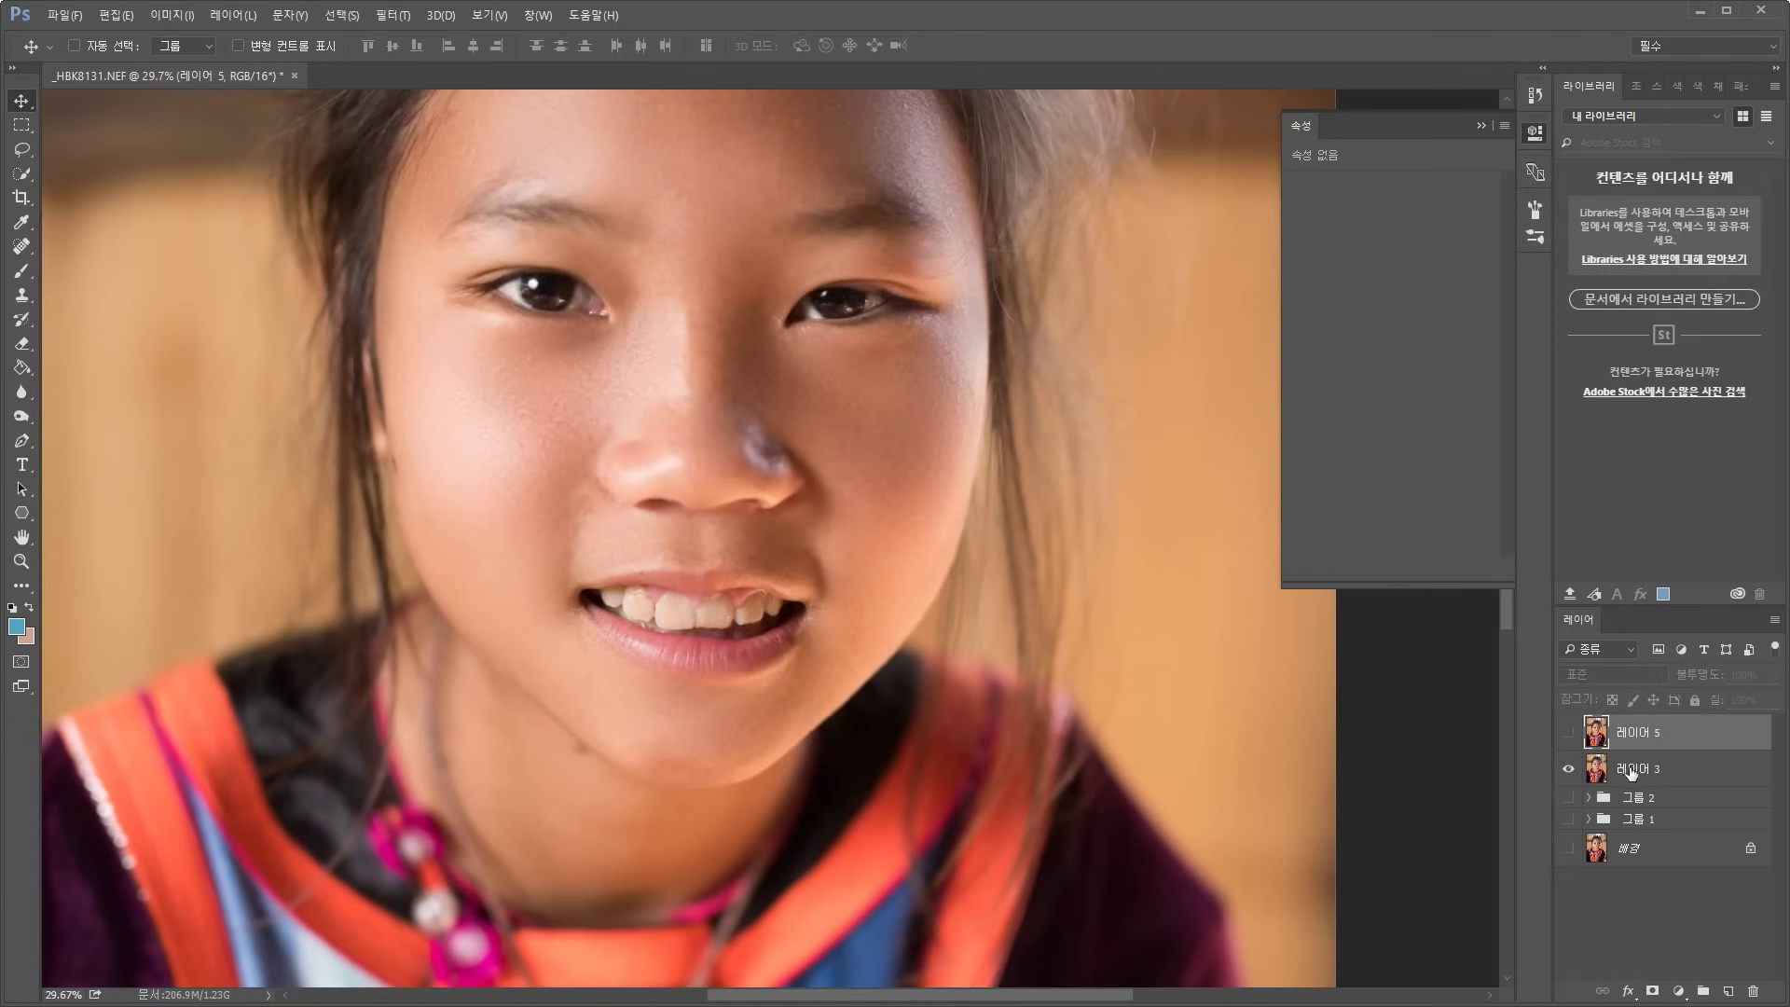
pyautogui.click(1630, 771)
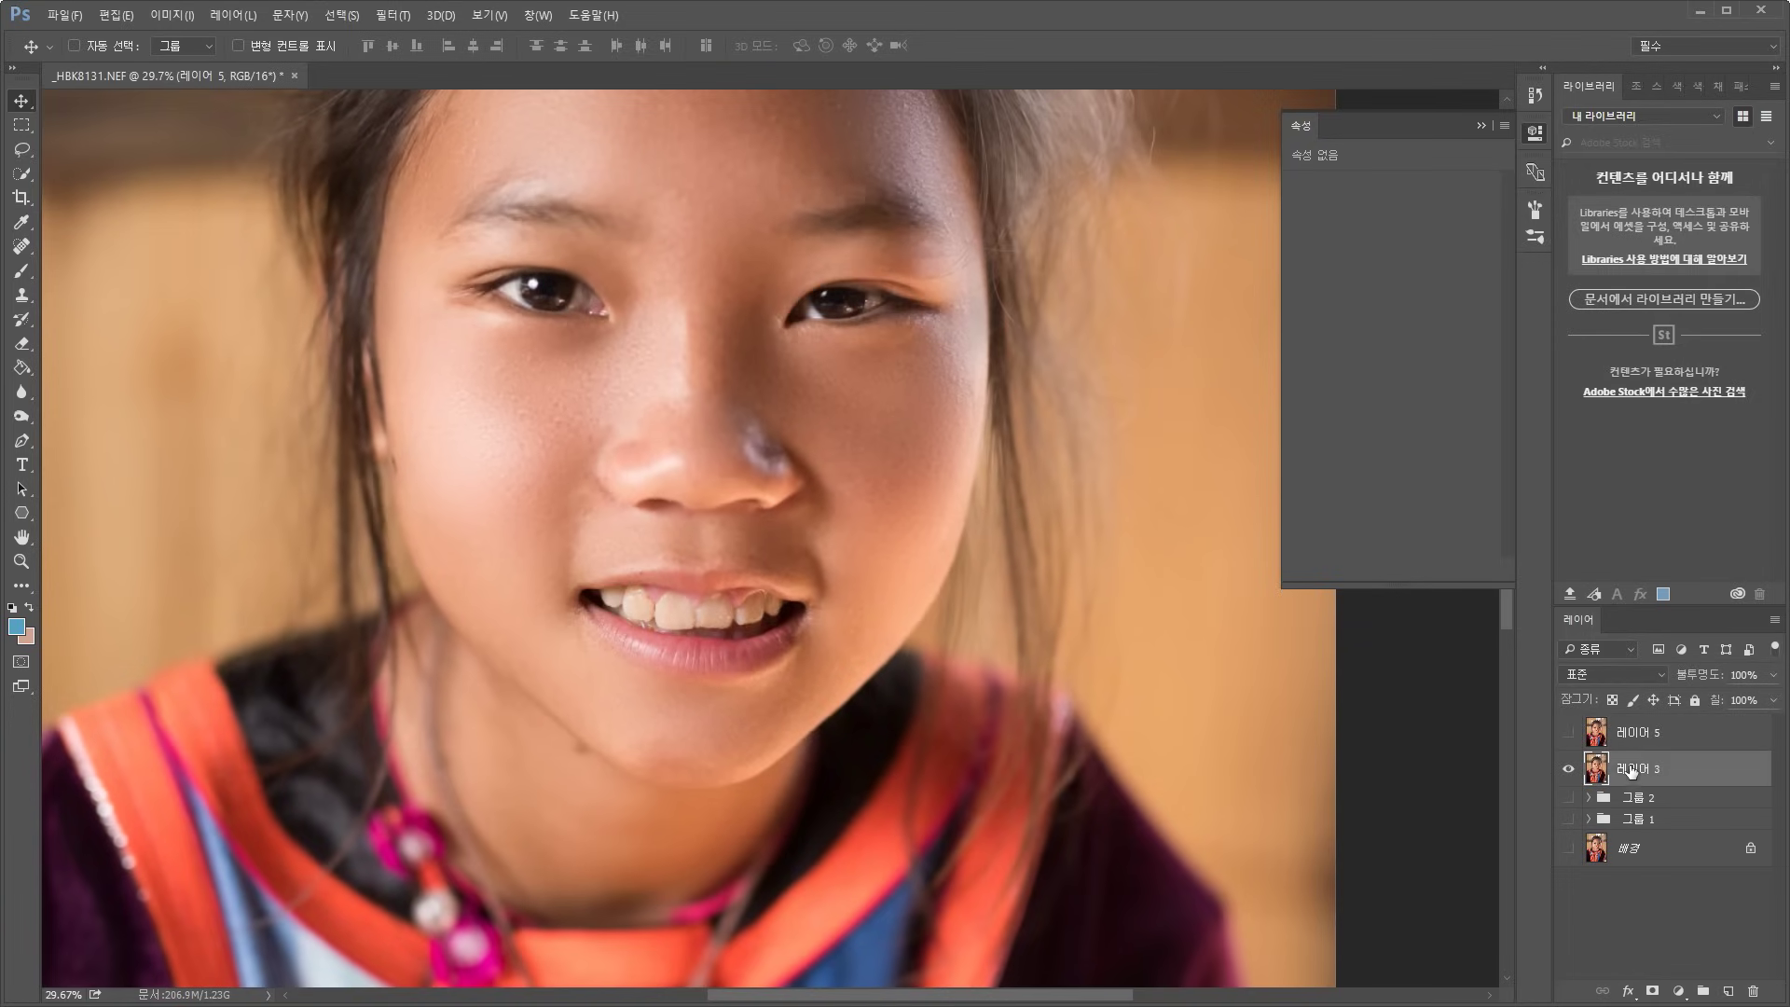
pyautogui.click(21, 149)
pyautogui.scroll(2, 607, 576)
pyautogui.moveTo(892, 581); pyautogui.dragTo(863, 479)
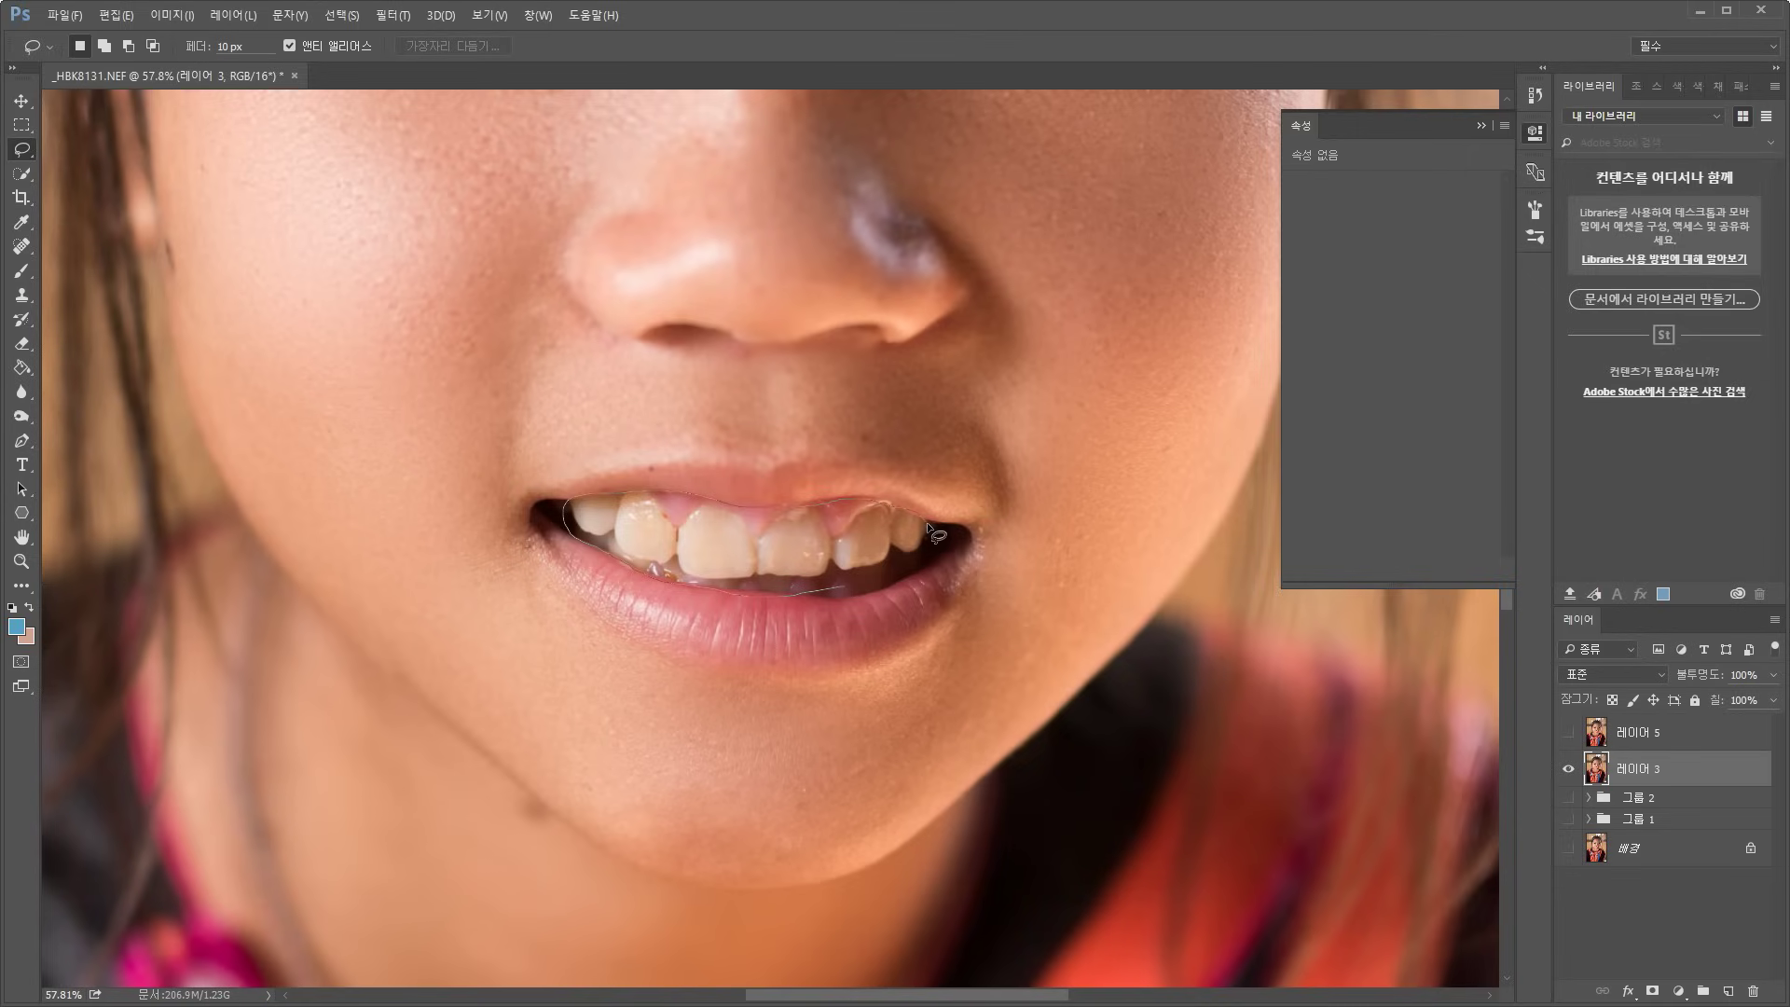
pyautogui.moveTo(858, 590); pyautogui.dragTo(858, 589)
pyautogui.hotkey('ctrl', 'j')
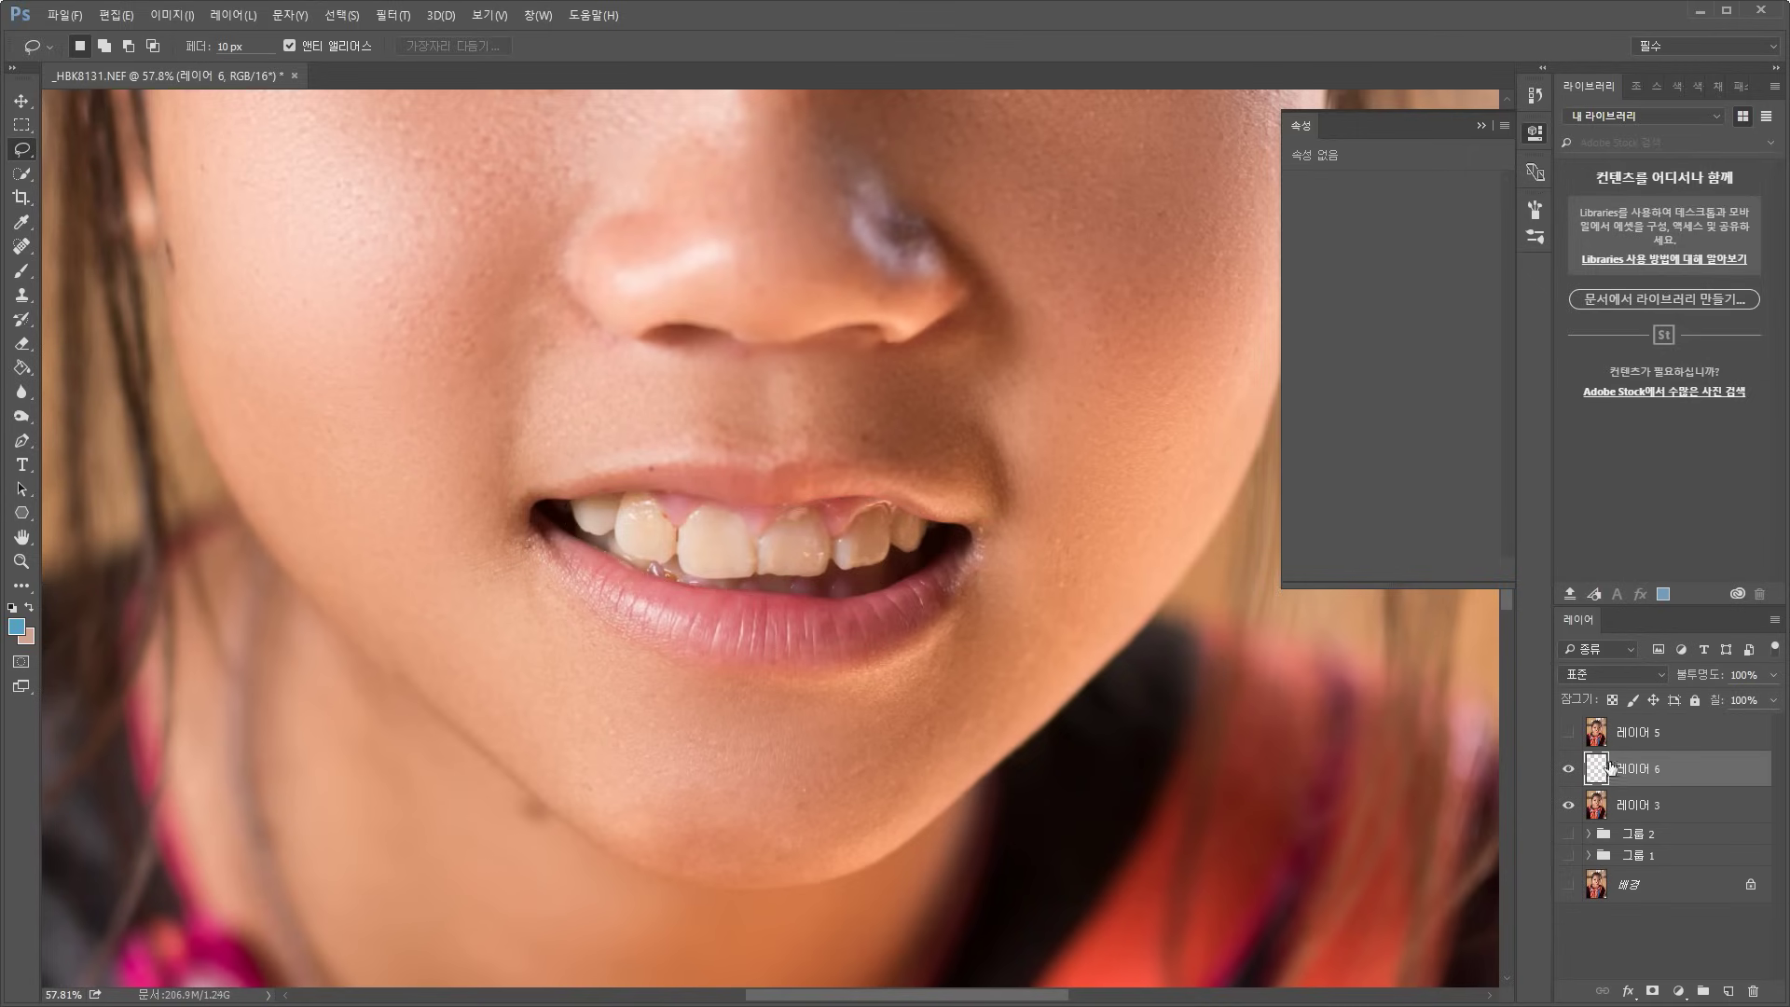
# Place the copied teeth layer above layer 5, made visible again, and shift the teeth slightly to fit the reshaped mouth
pyautogui.moveTo(1611, 766); pyautogui.dragTo(1599, 735)
pyautogui.click(1569, 769)
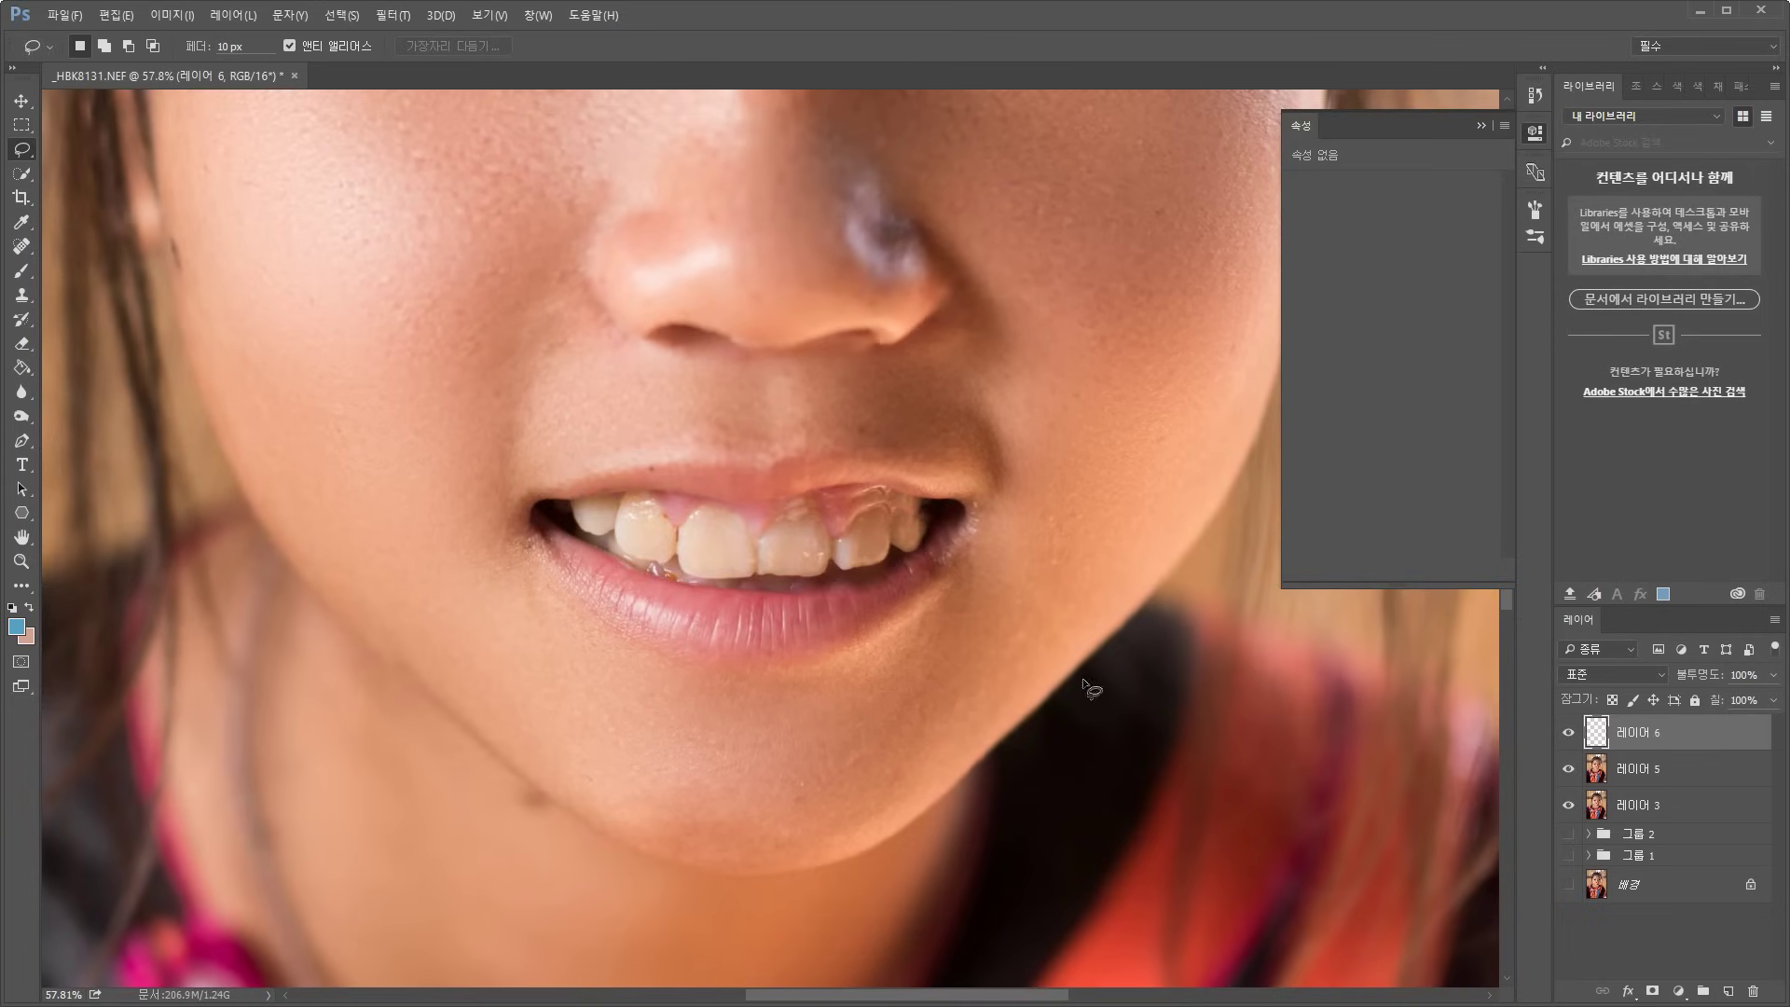
pyautogui.click(21, 100)
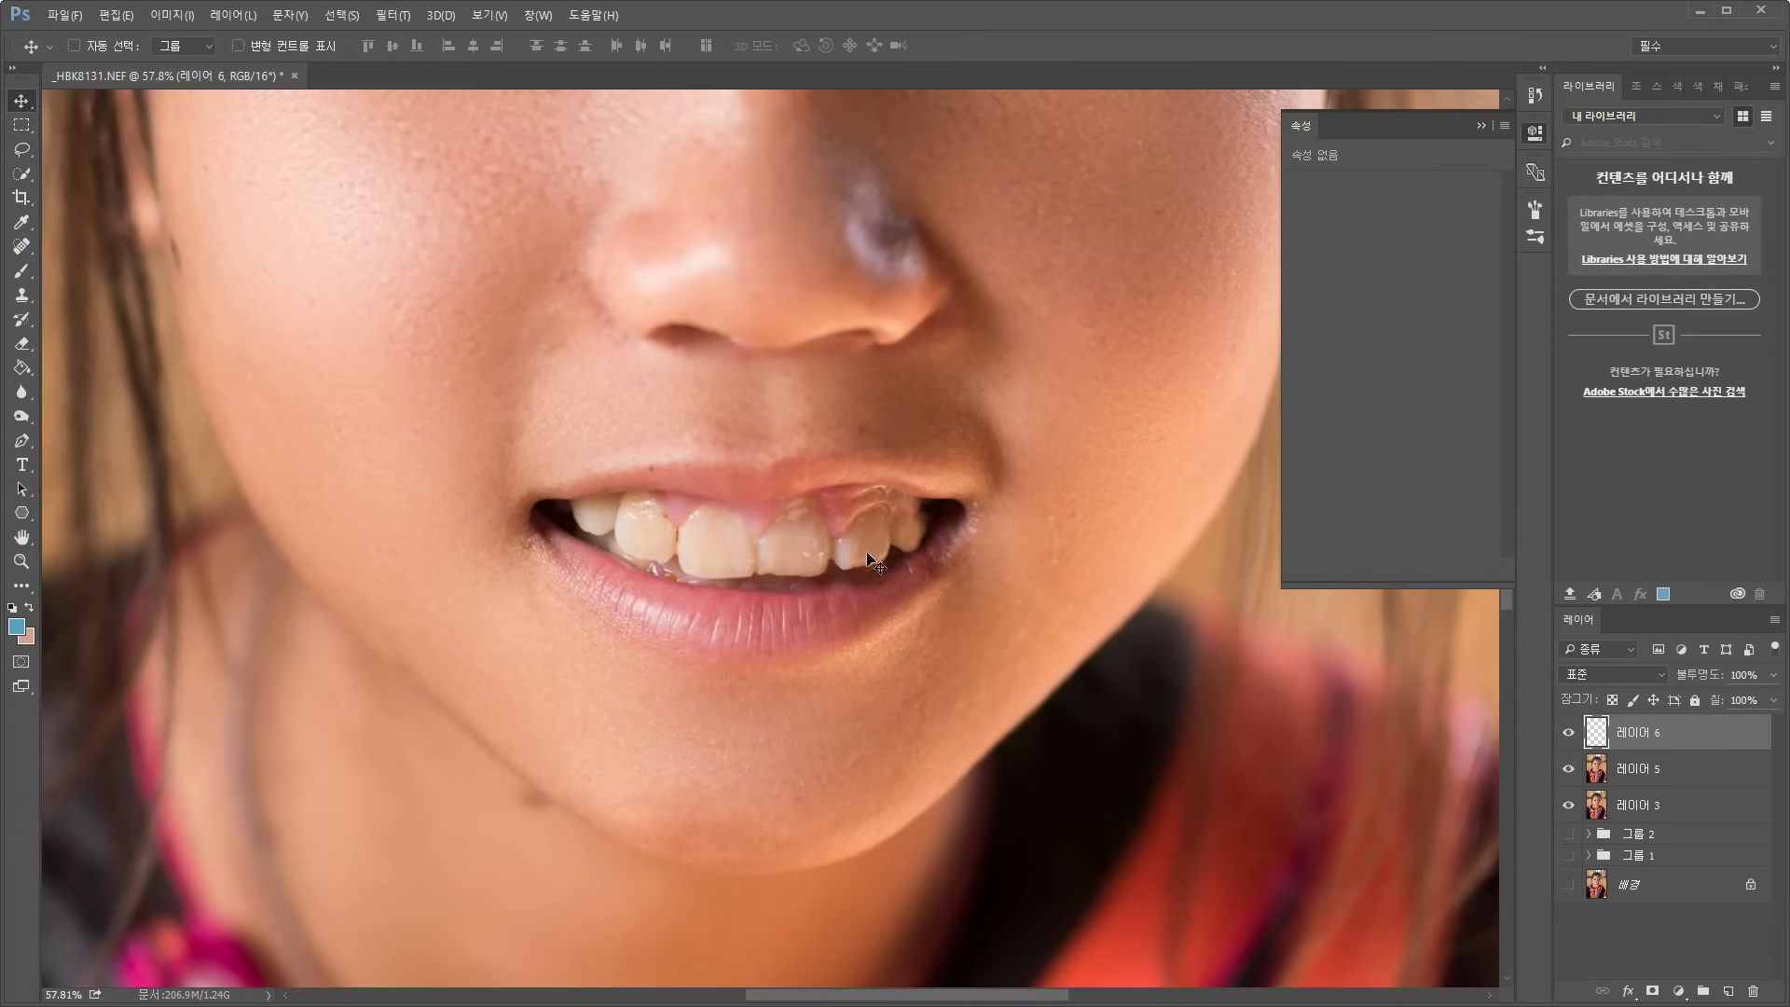
pyautogui.moveTo(843, 573)
pyautogui.mouseDown()
pyautogui.moveTo(867, 533)
pyautogui.moveTo(845, 596)
pyautogui.moveTo(869, 590)
pyautogui.moveTo(895, 525)
pyautogui.moveTo(880, 539)
pyautogui.mouseUp()
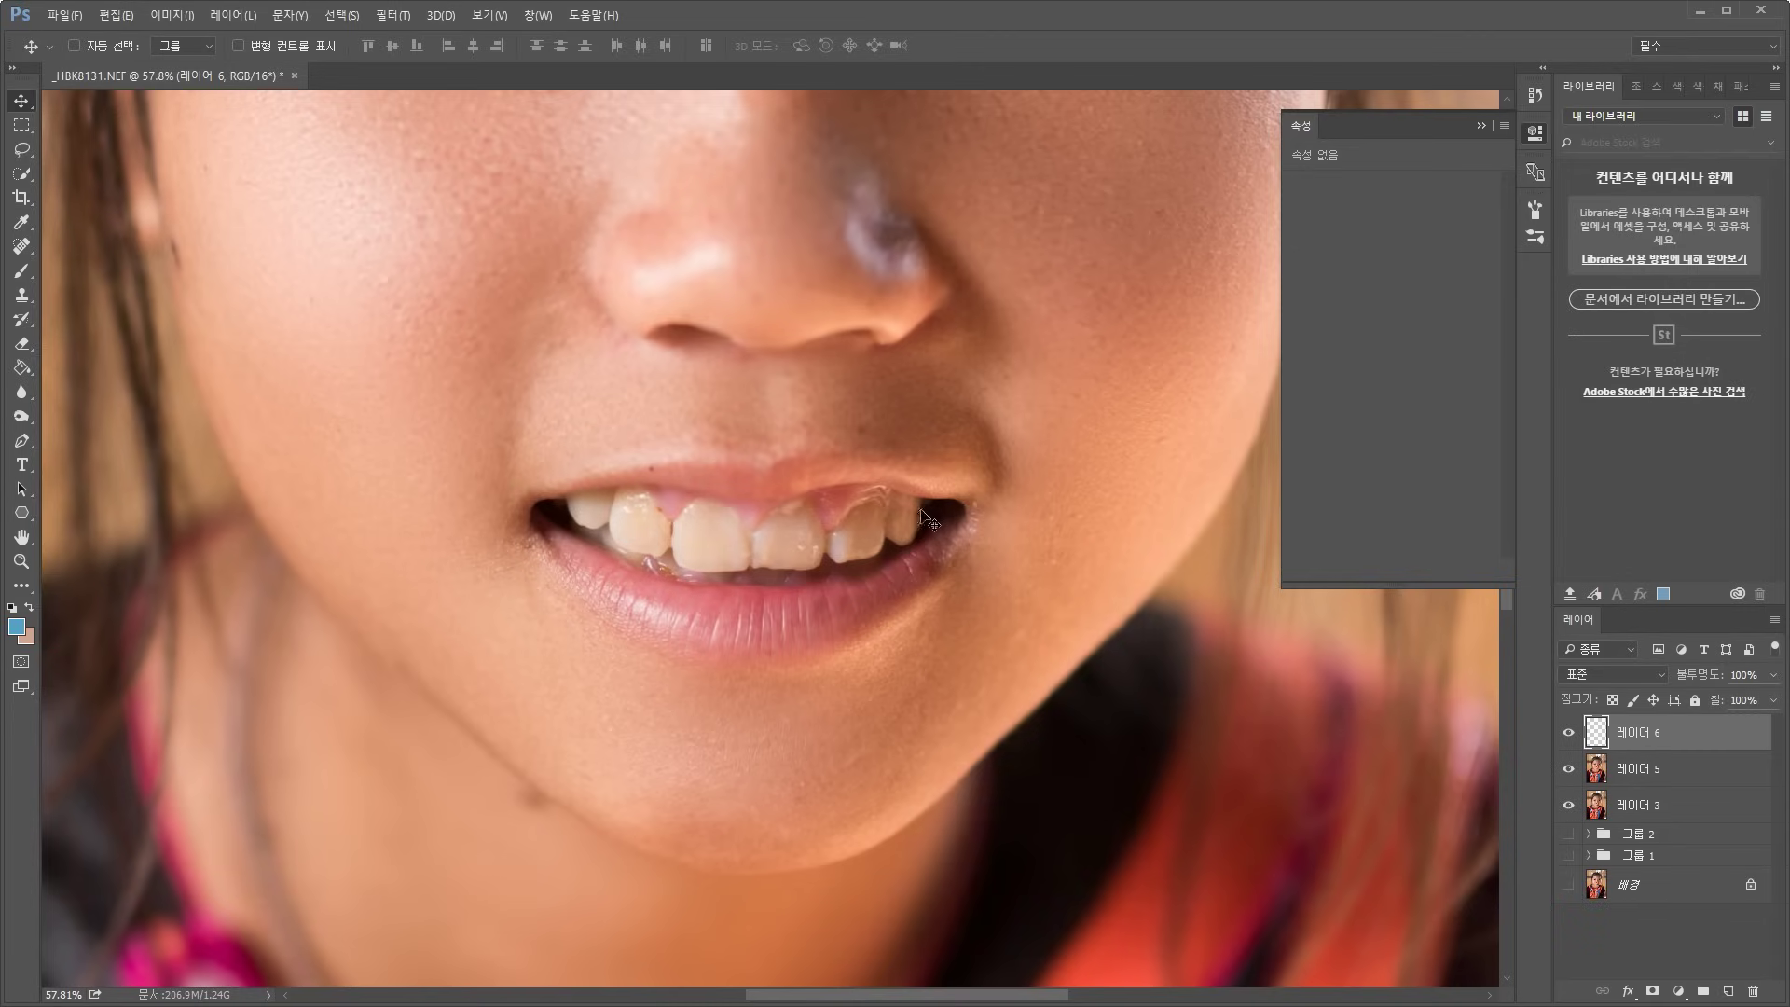
# Erase the overlapping highlight lines along the gum above the right-hand teeth on the copied layer with a size 20 eraser
pyautogui.scroll(5, 923, 515)
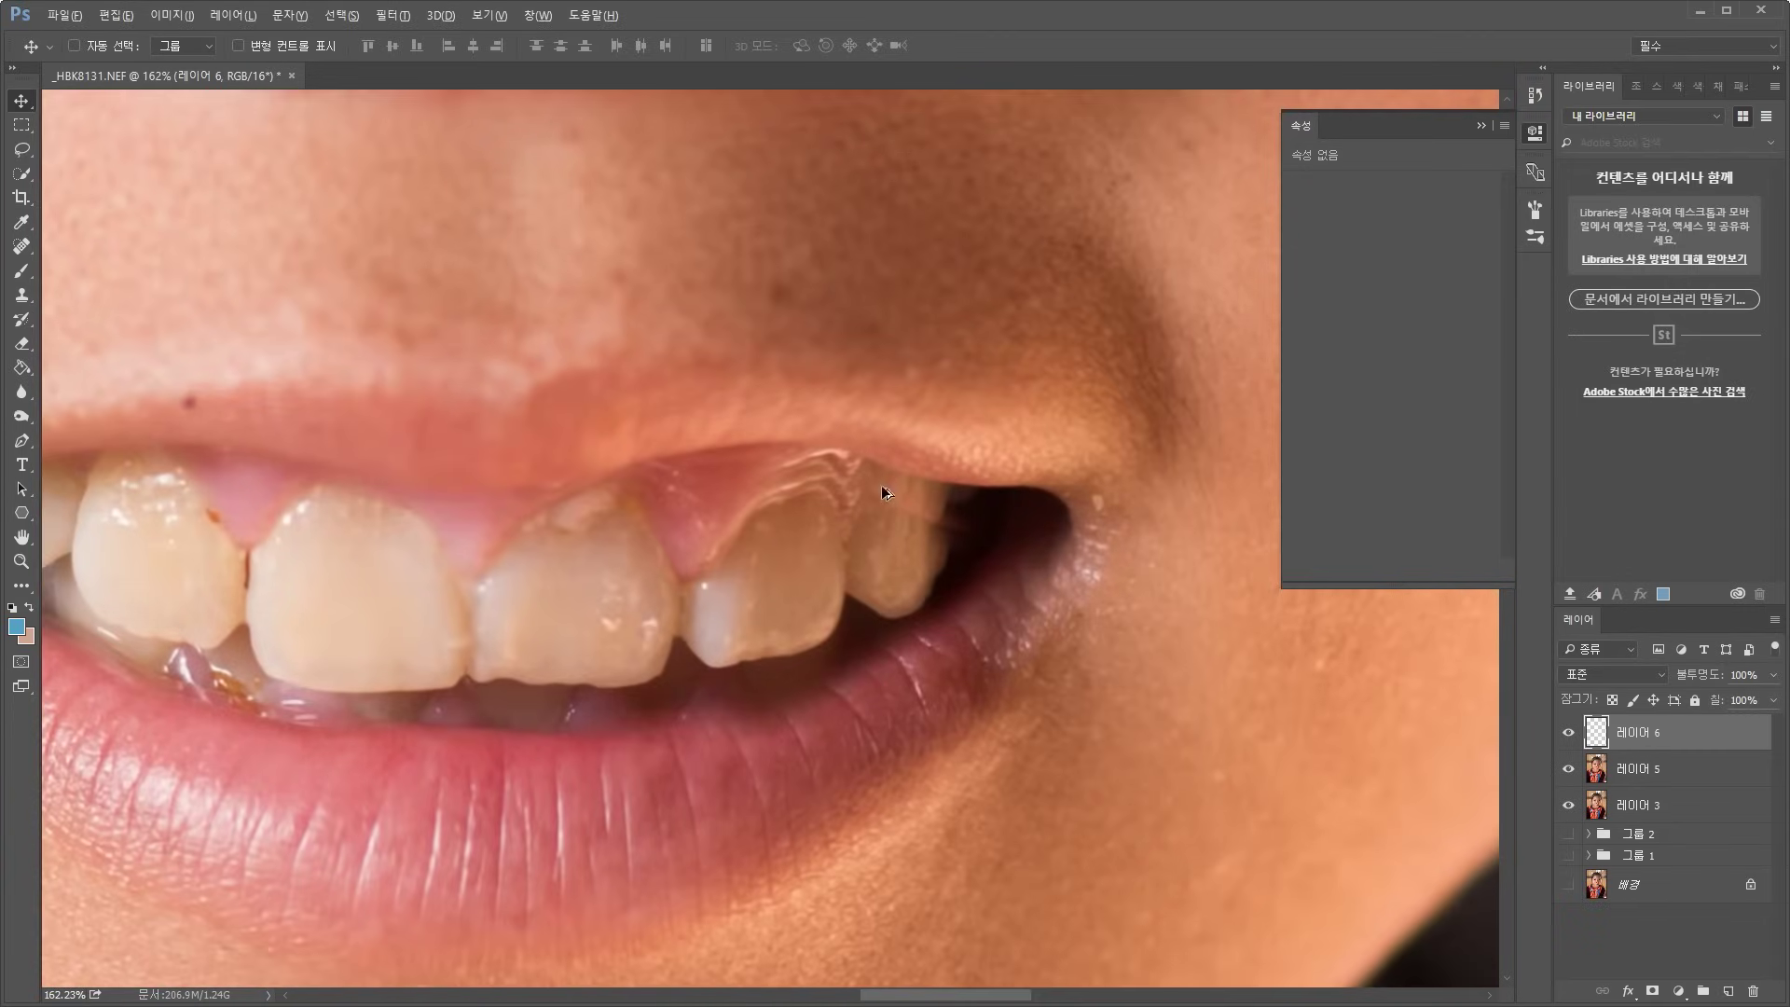
pyautogui.click(21, 343)
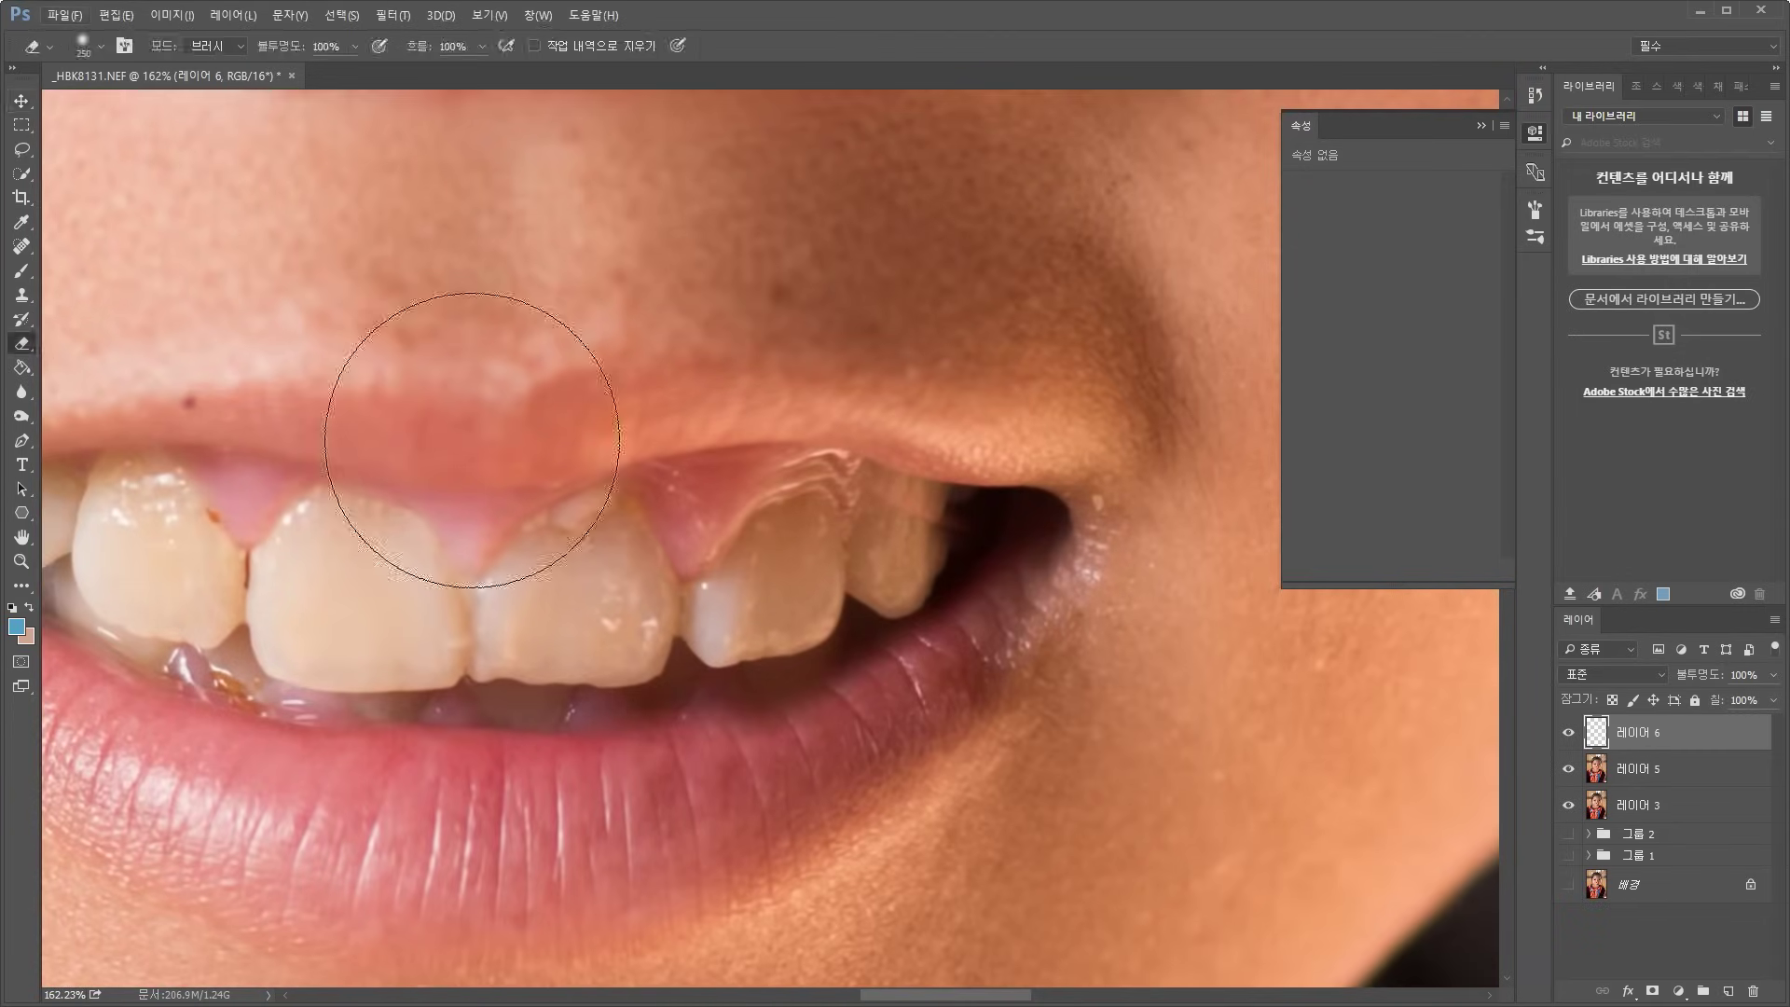
pyautogui.press('[')
pyautogui.press('[')
pyautogui.press('[')
pyautogui.press('[')
pyautogui.press('[')
pyautogui.press('[')
pyautogui.press('[')
pyautogui.press('[')
pyautogui.press('[')
pyautogui.moveTo(801, 503)
pyautogui.mouseDown()
pyautogui.moveTo(764, 522)
pyautogui.moveTo(792, 536)
pyautogui.moveTo(760, 541)
pyautogui.mouseUp()
pyautogui.moveTo(875, 511)
pyautogui.mouseDown()
pyautogui.moveTo(919, 513)
pyautogui.moveTo(909, 545)
pyautogui.moveTo(927, 485)
pyautogui.moveTo(909, 519)
pyautogui.mouseUp()
pyautogui.hotkey('ctrl', 'alt', 'z')
pyautogui.press('[')
pyautogui.press('[')
pyautogui.press('[')
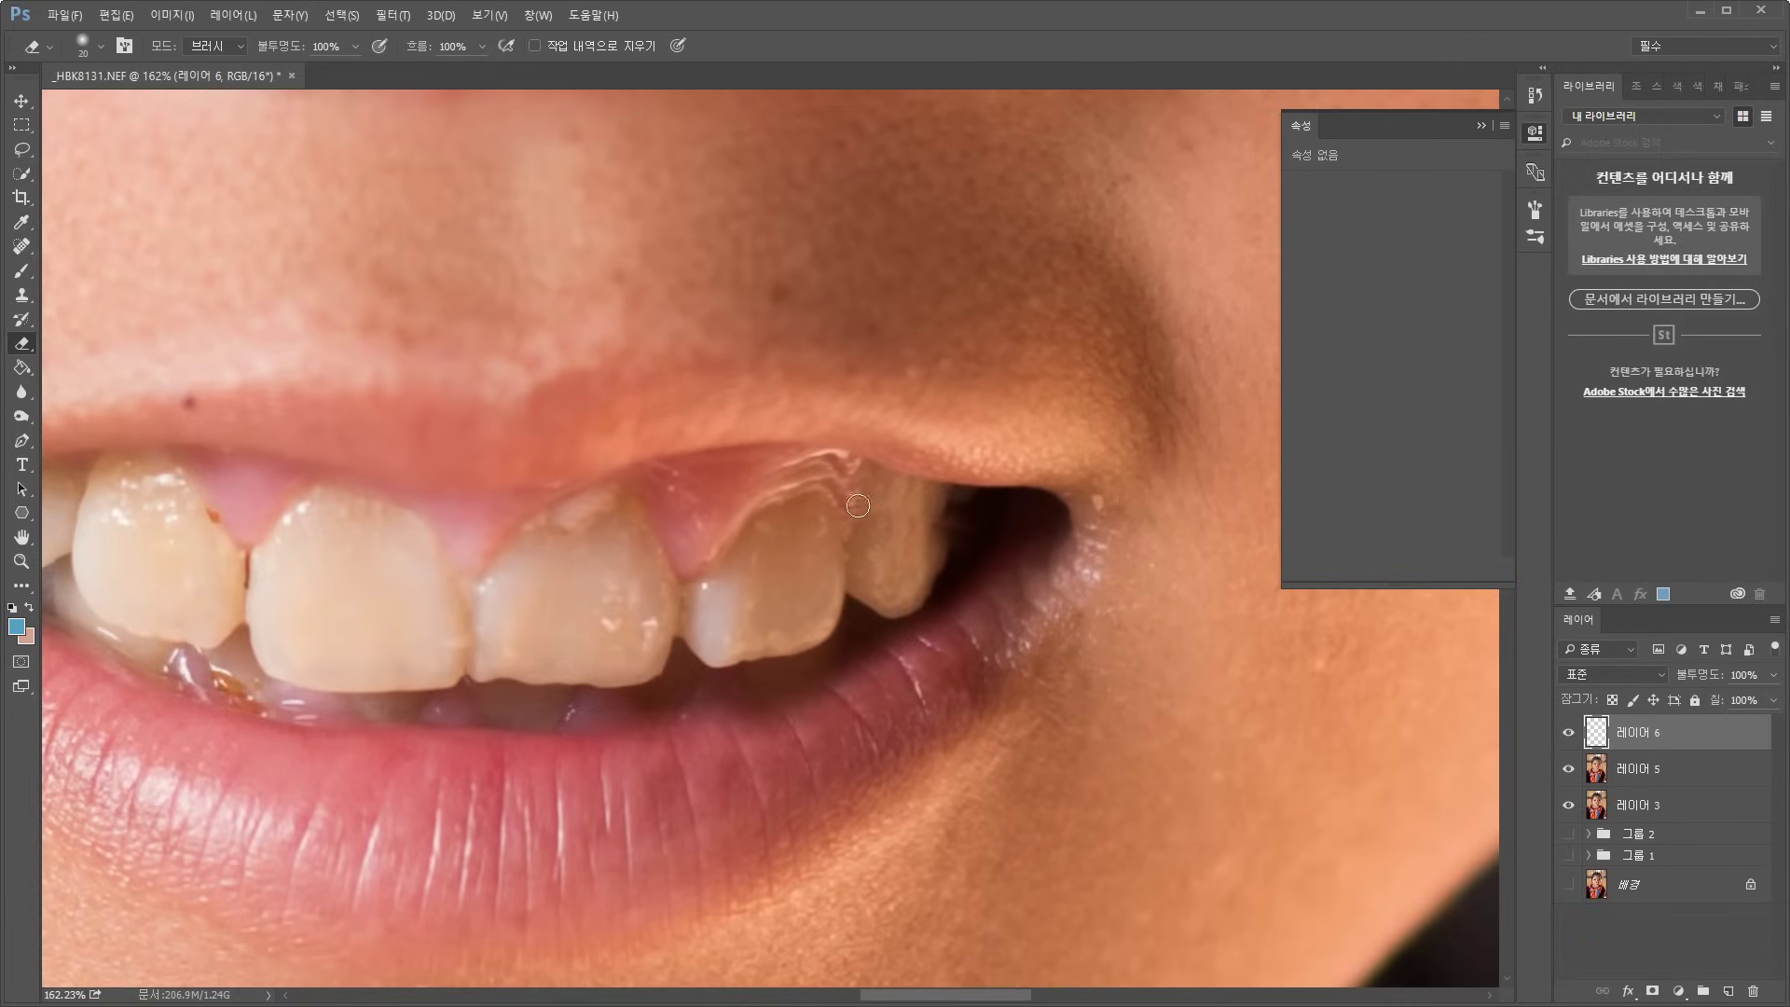
pyautogui.moveTo(858, 505)
pyautogui.mouseDown()
pyautogui.moveTo(826, 478)
pyautogui.moveTo(781, 485)
pyautogui.moveTo(764, 512)
pyautogui.mouseUp()
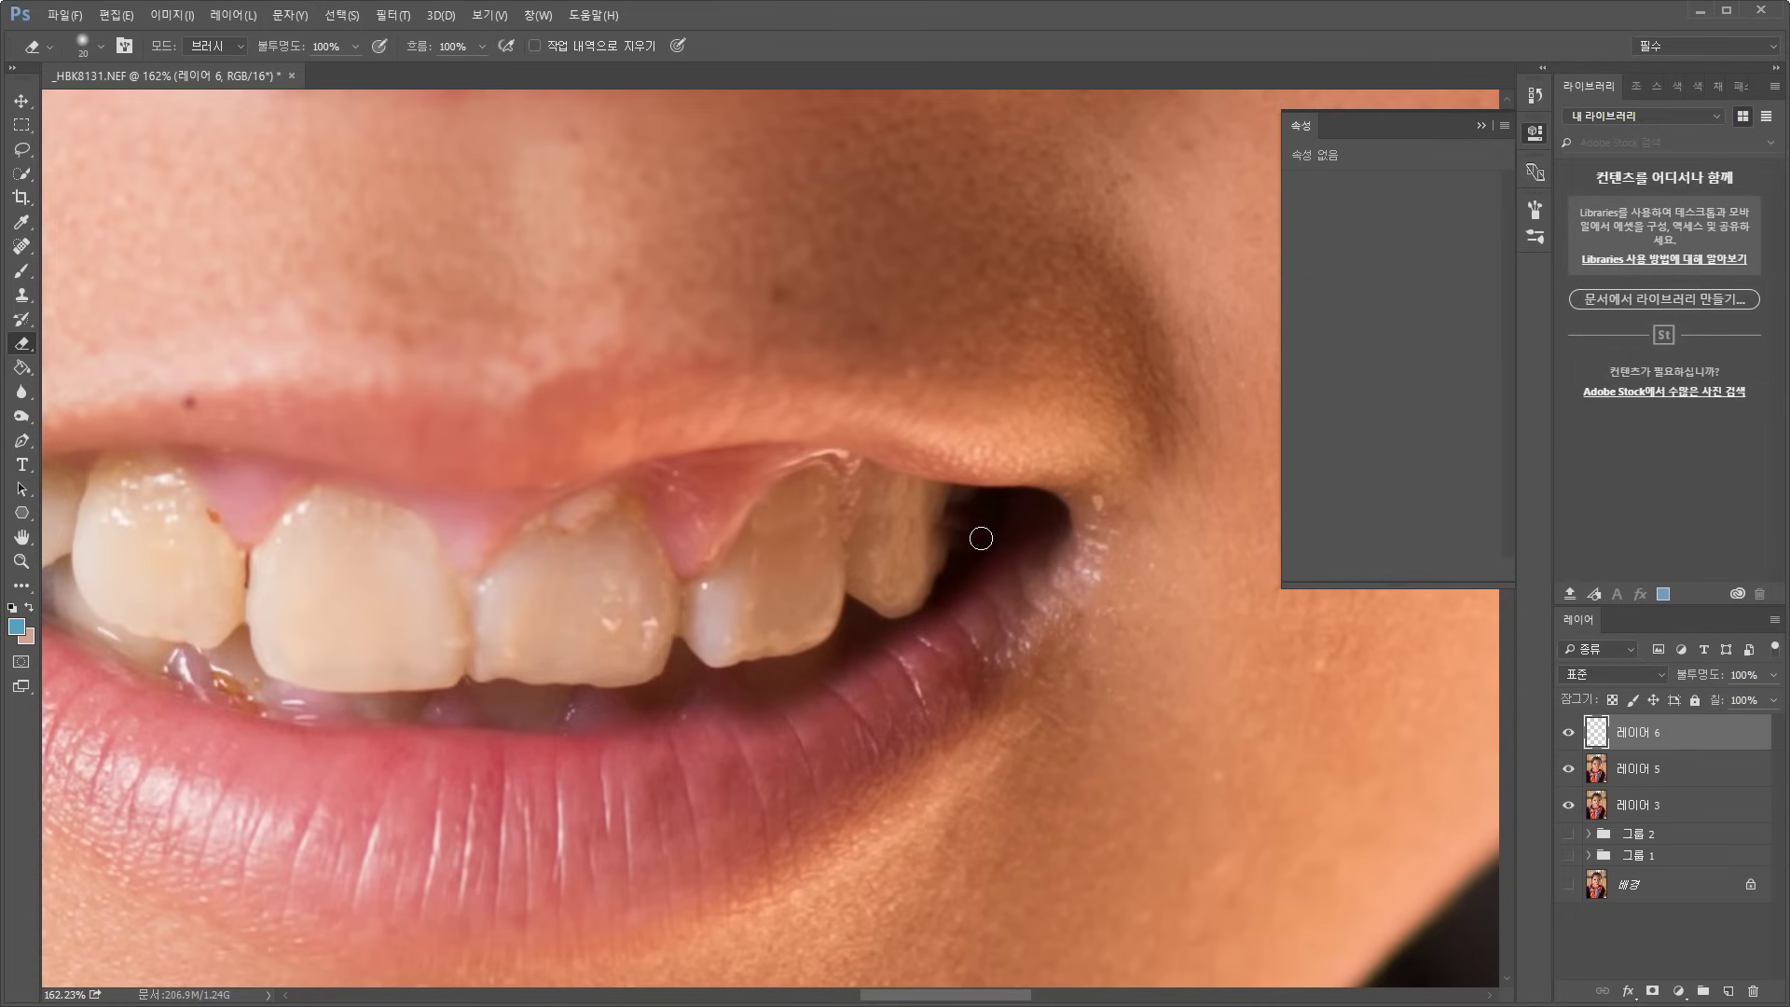
# Darken the edge of the copied teeth at the right-hand mouth corner with the Burn tool at size 60 and 50% exposure
pyautogui.scroll(-4, 851, 537)
pyautogui.scroll(2, 919, 540)
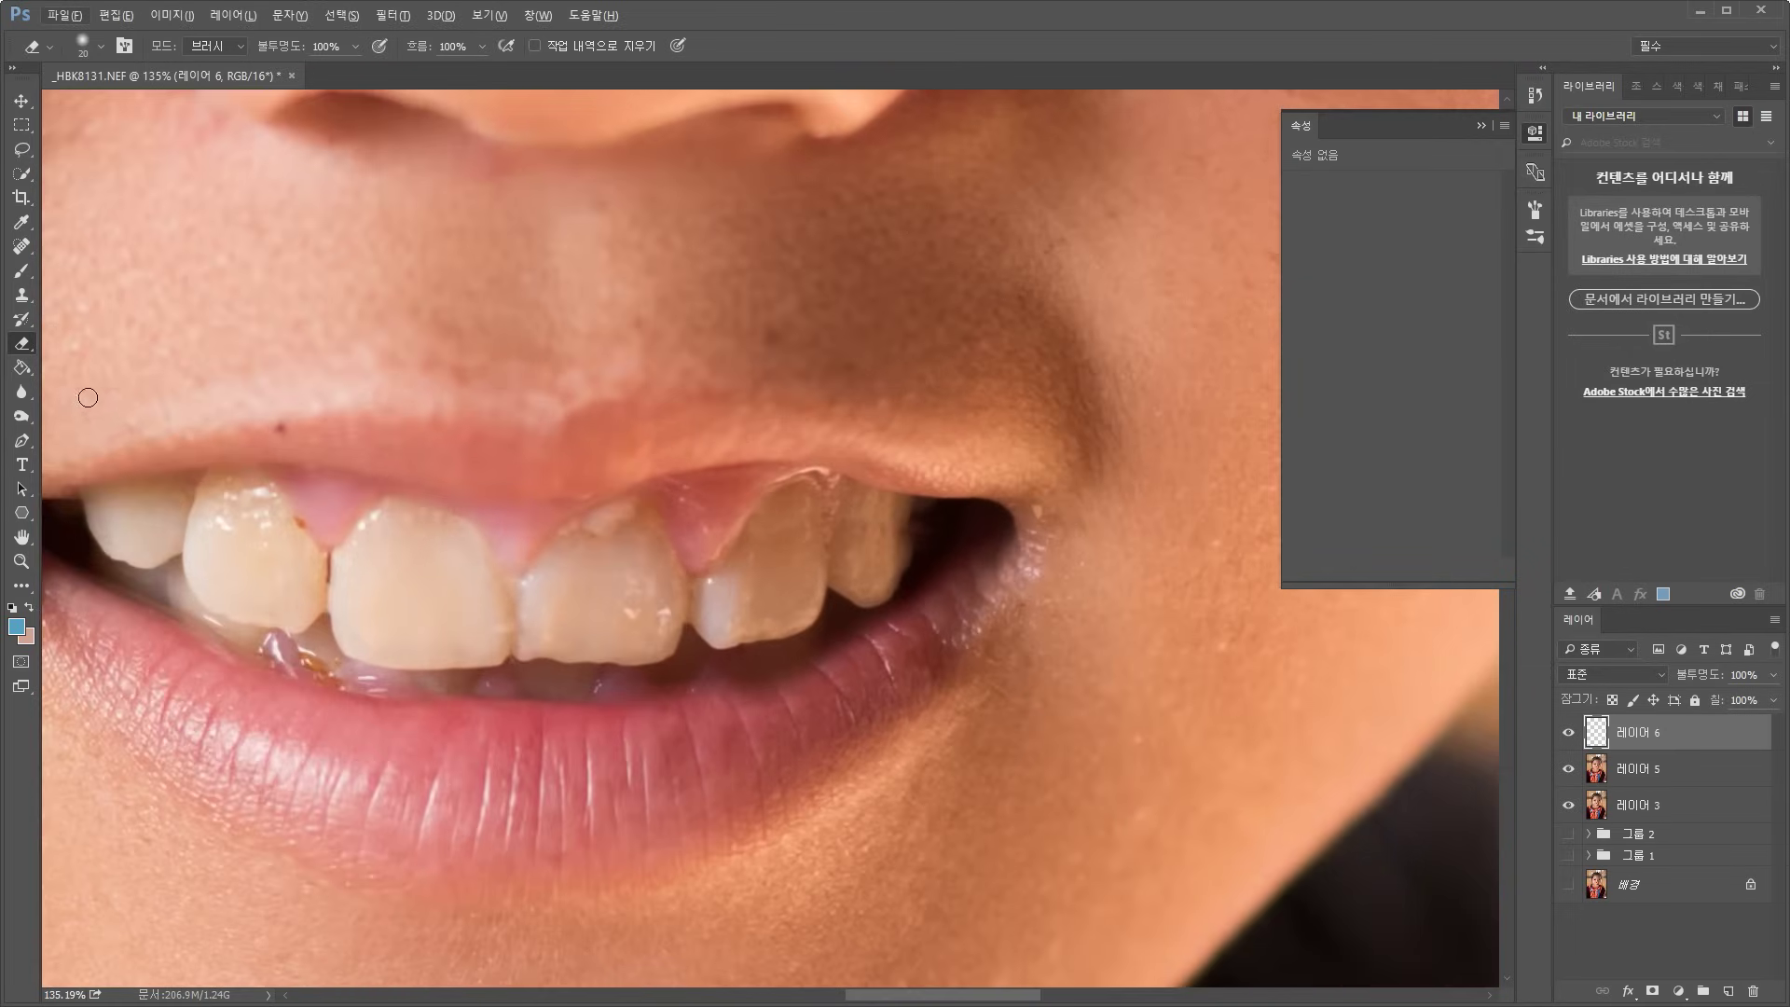
pyautogui.click(20, 416)
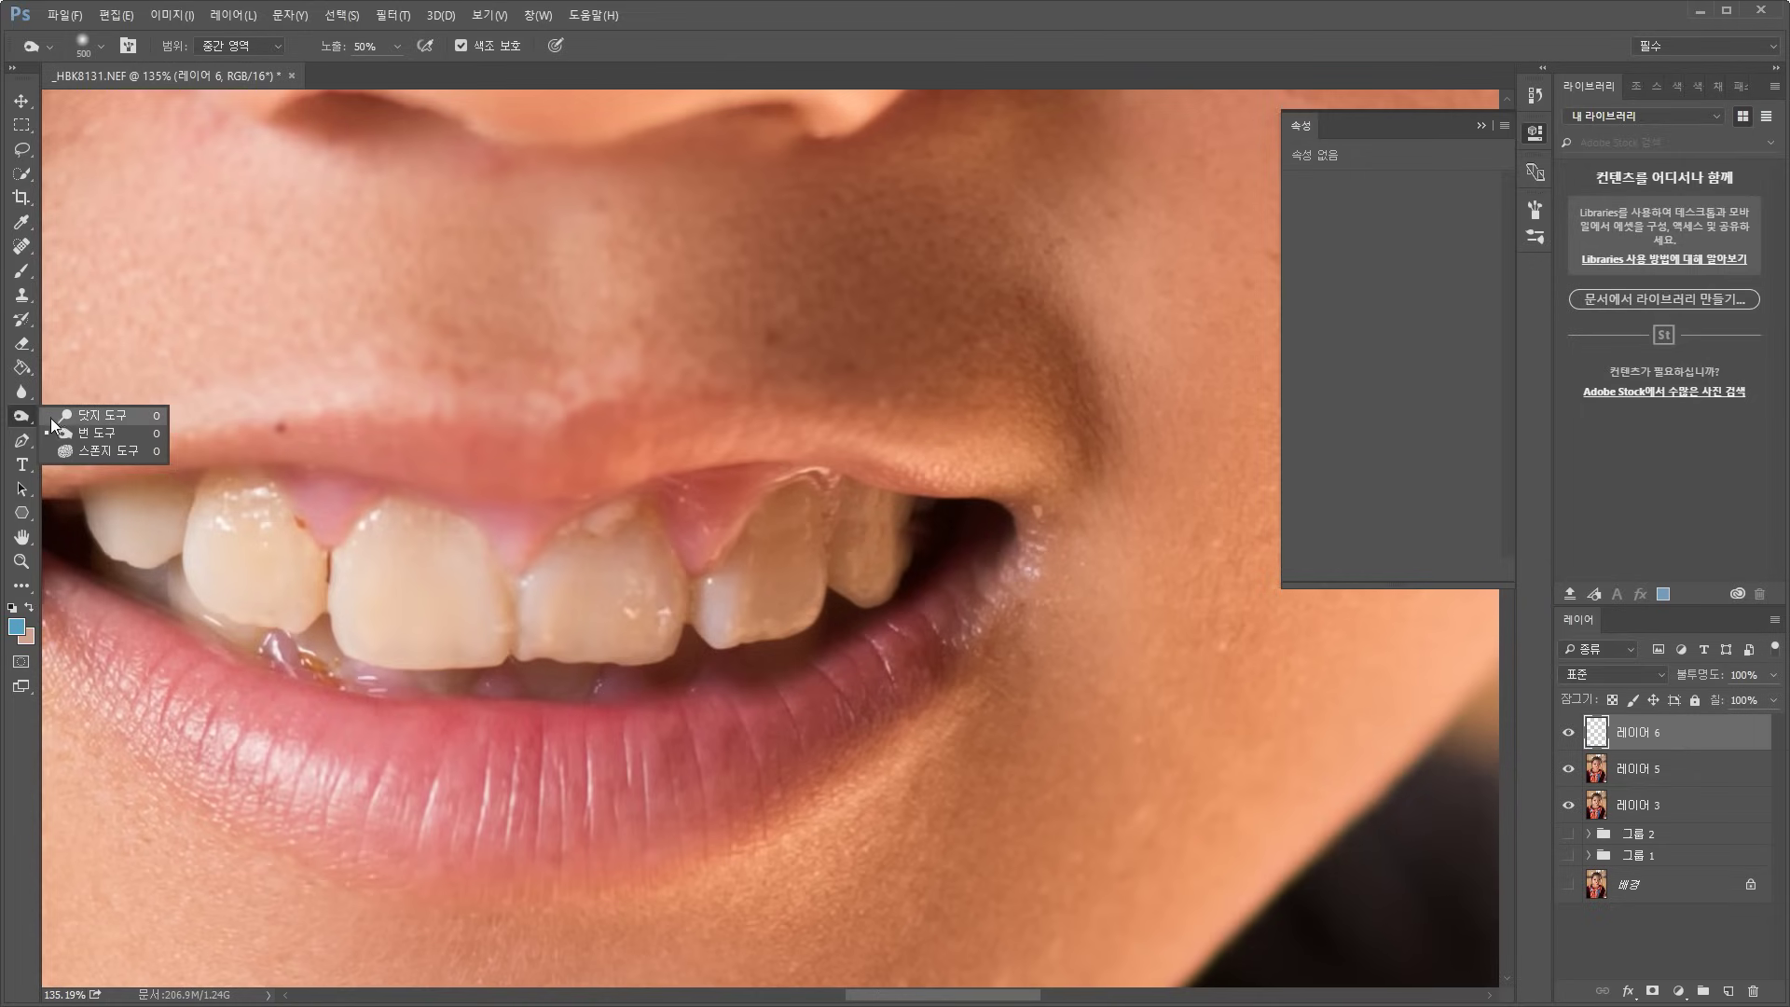
pyautogui.click(89, 415)
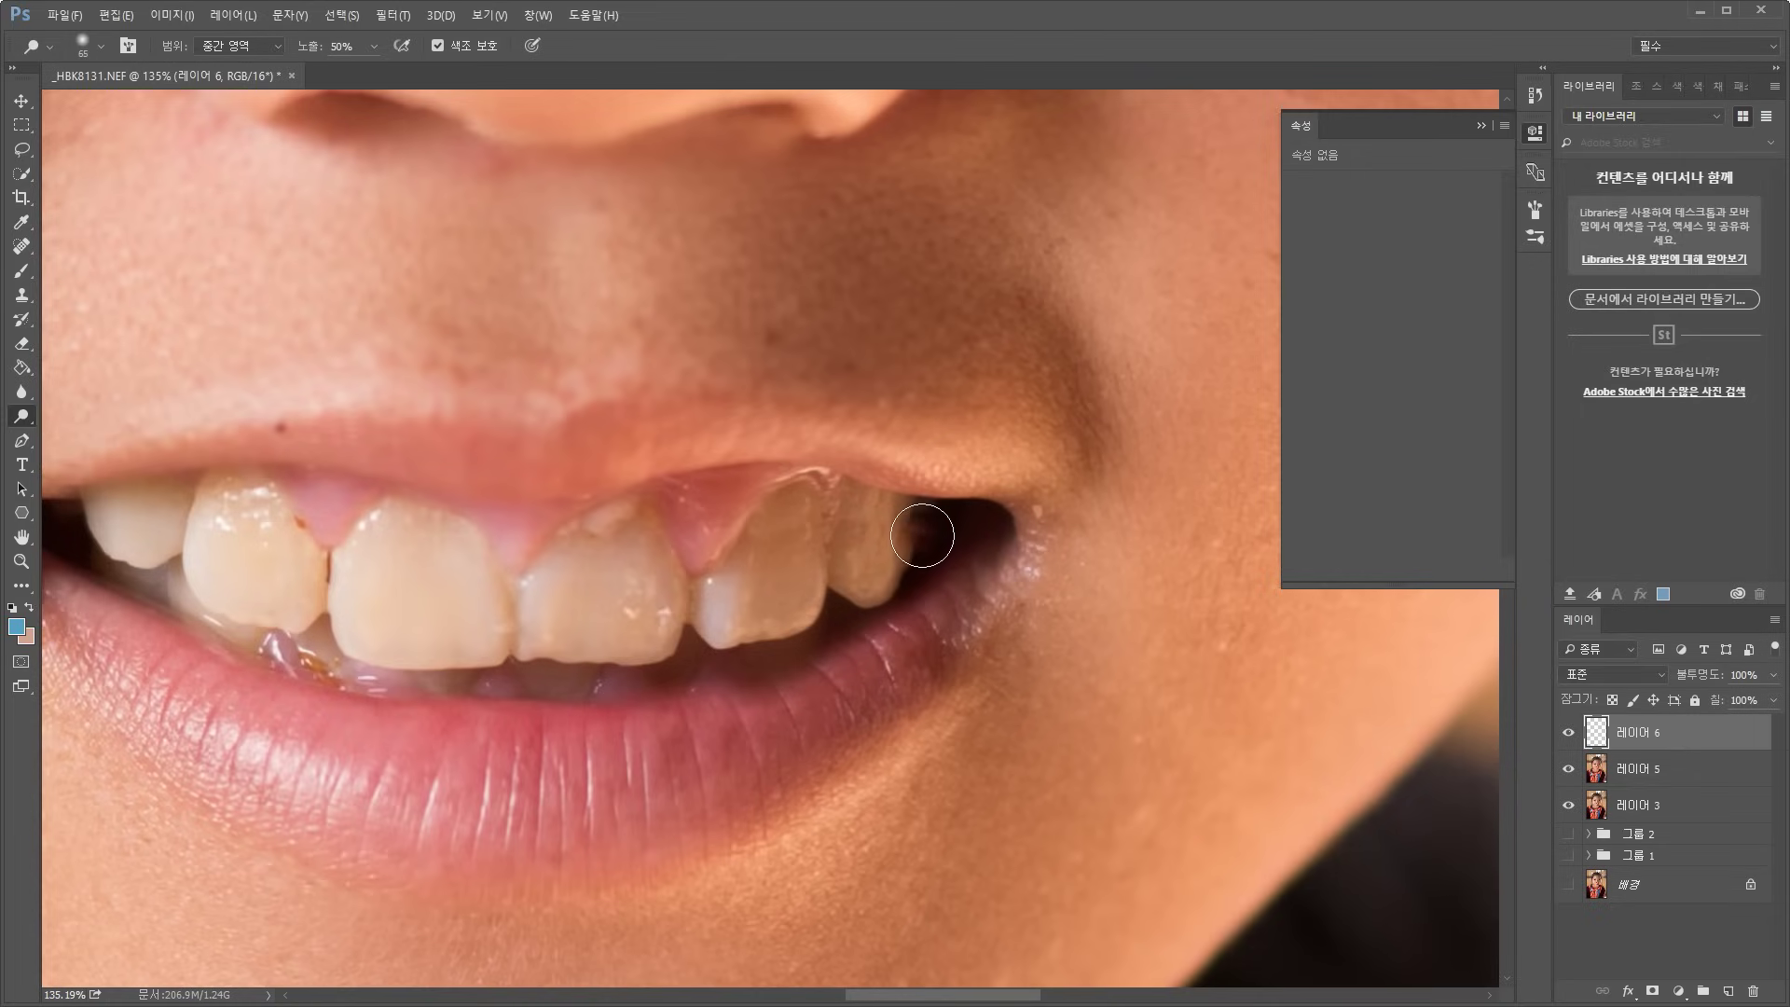
pyautogui.rightClick(12, 420)
pyautogui.click(58, 430)
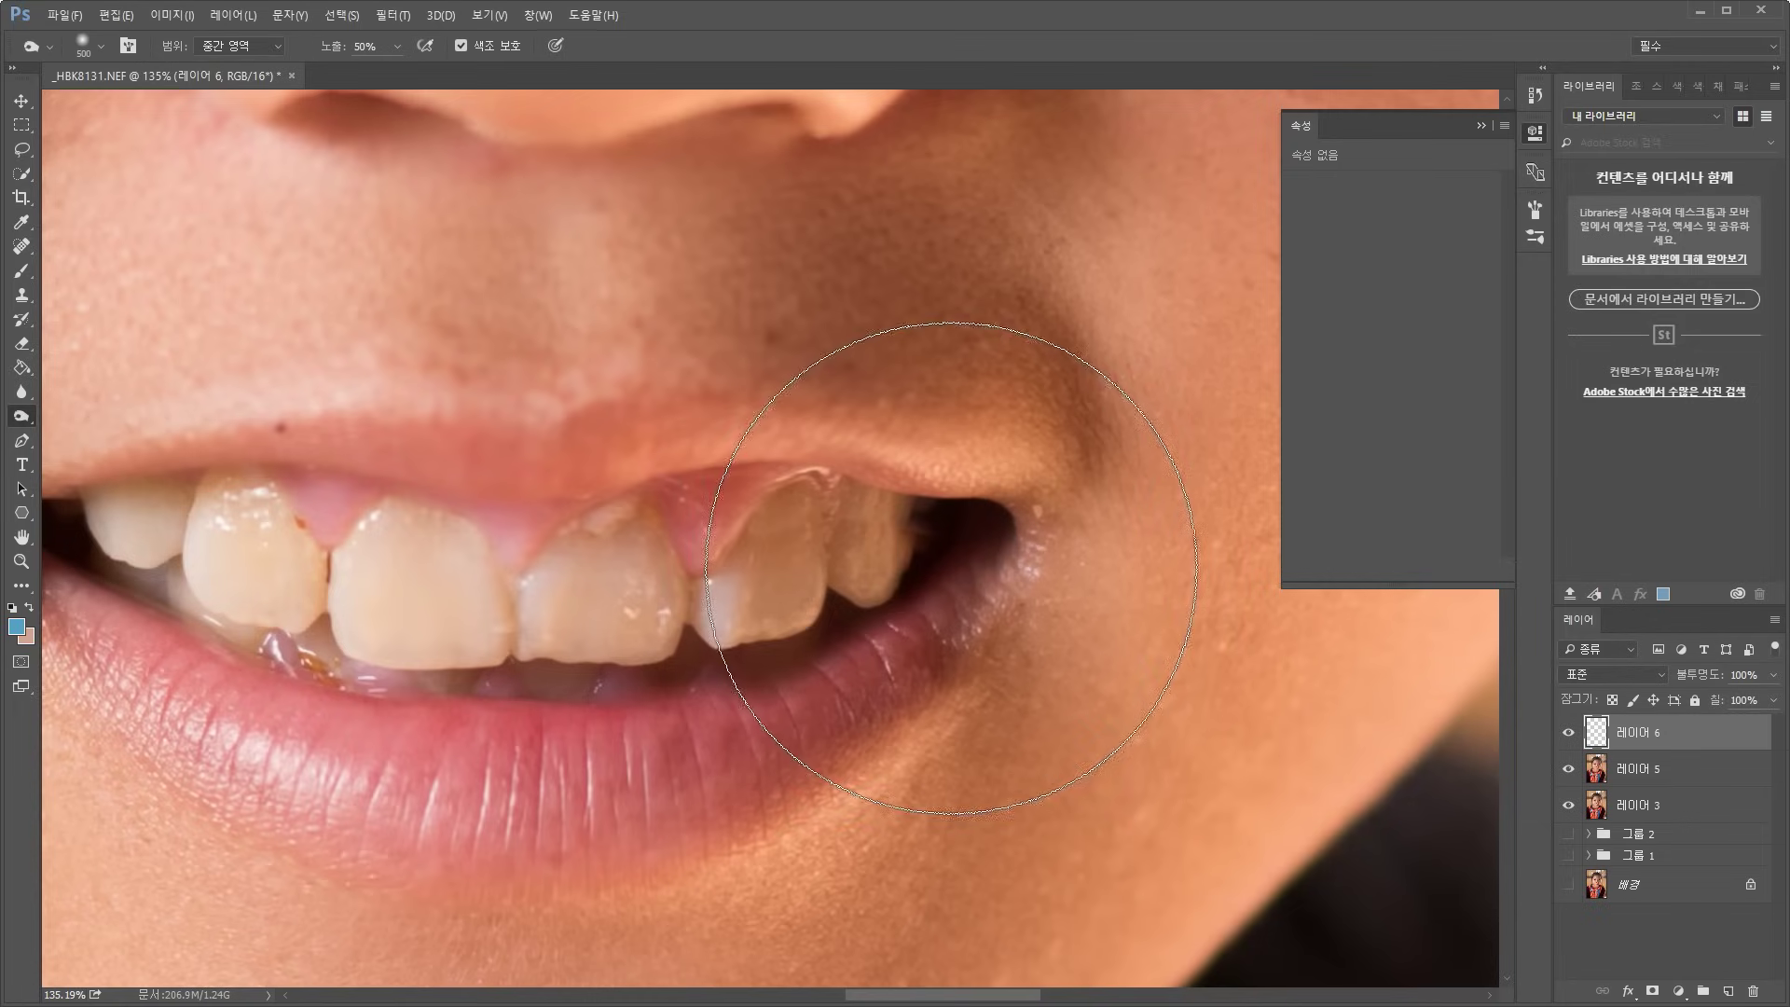
pyautogui.press('[')
pyautogui.press('[')
pyautogui.press('[')
pyautogui.press('[')
pyautogui.press('[')
pyautogui.press('[')
pyautogui.press('[')
pyautogui.press('[')
pyautogui.press('[')
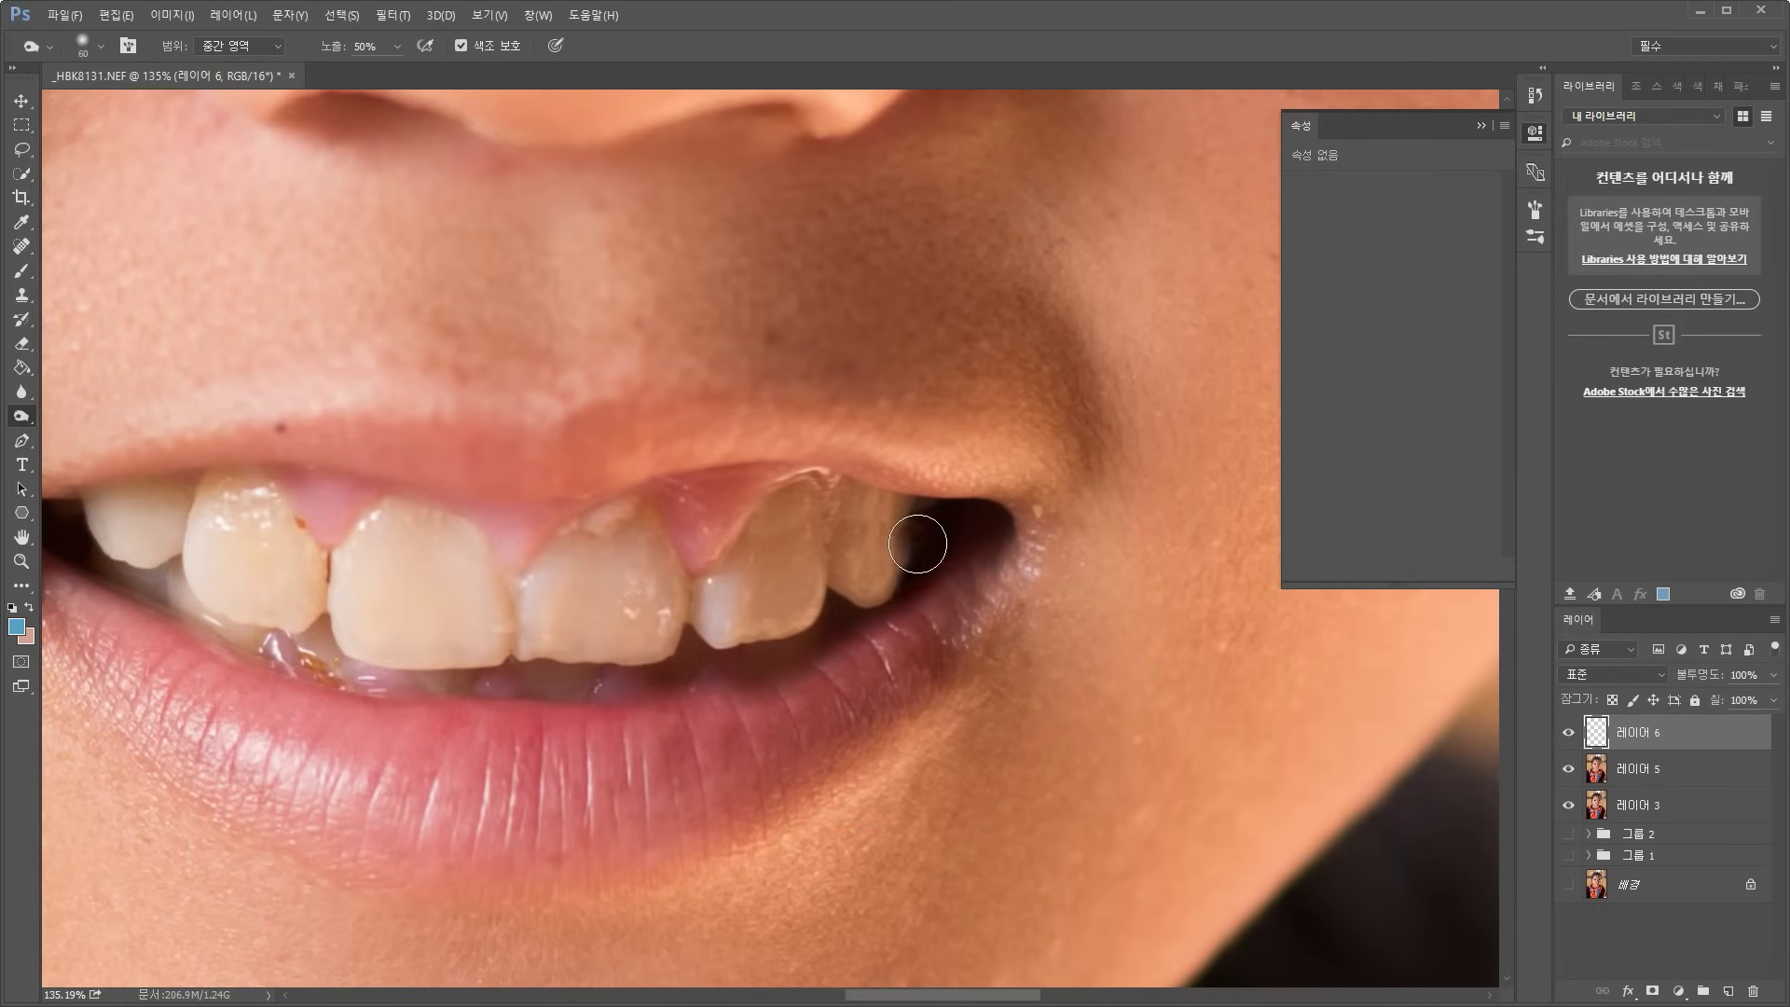
pyautogui.moveTo(930, 534)
pyautogui.mouseDown()
pyautogui.moveTo(908, 583)
pyautogui.moveTo(936, 537)
pyautogui.mouseUp()
pyautogui.hotkey('ctrl', '0')
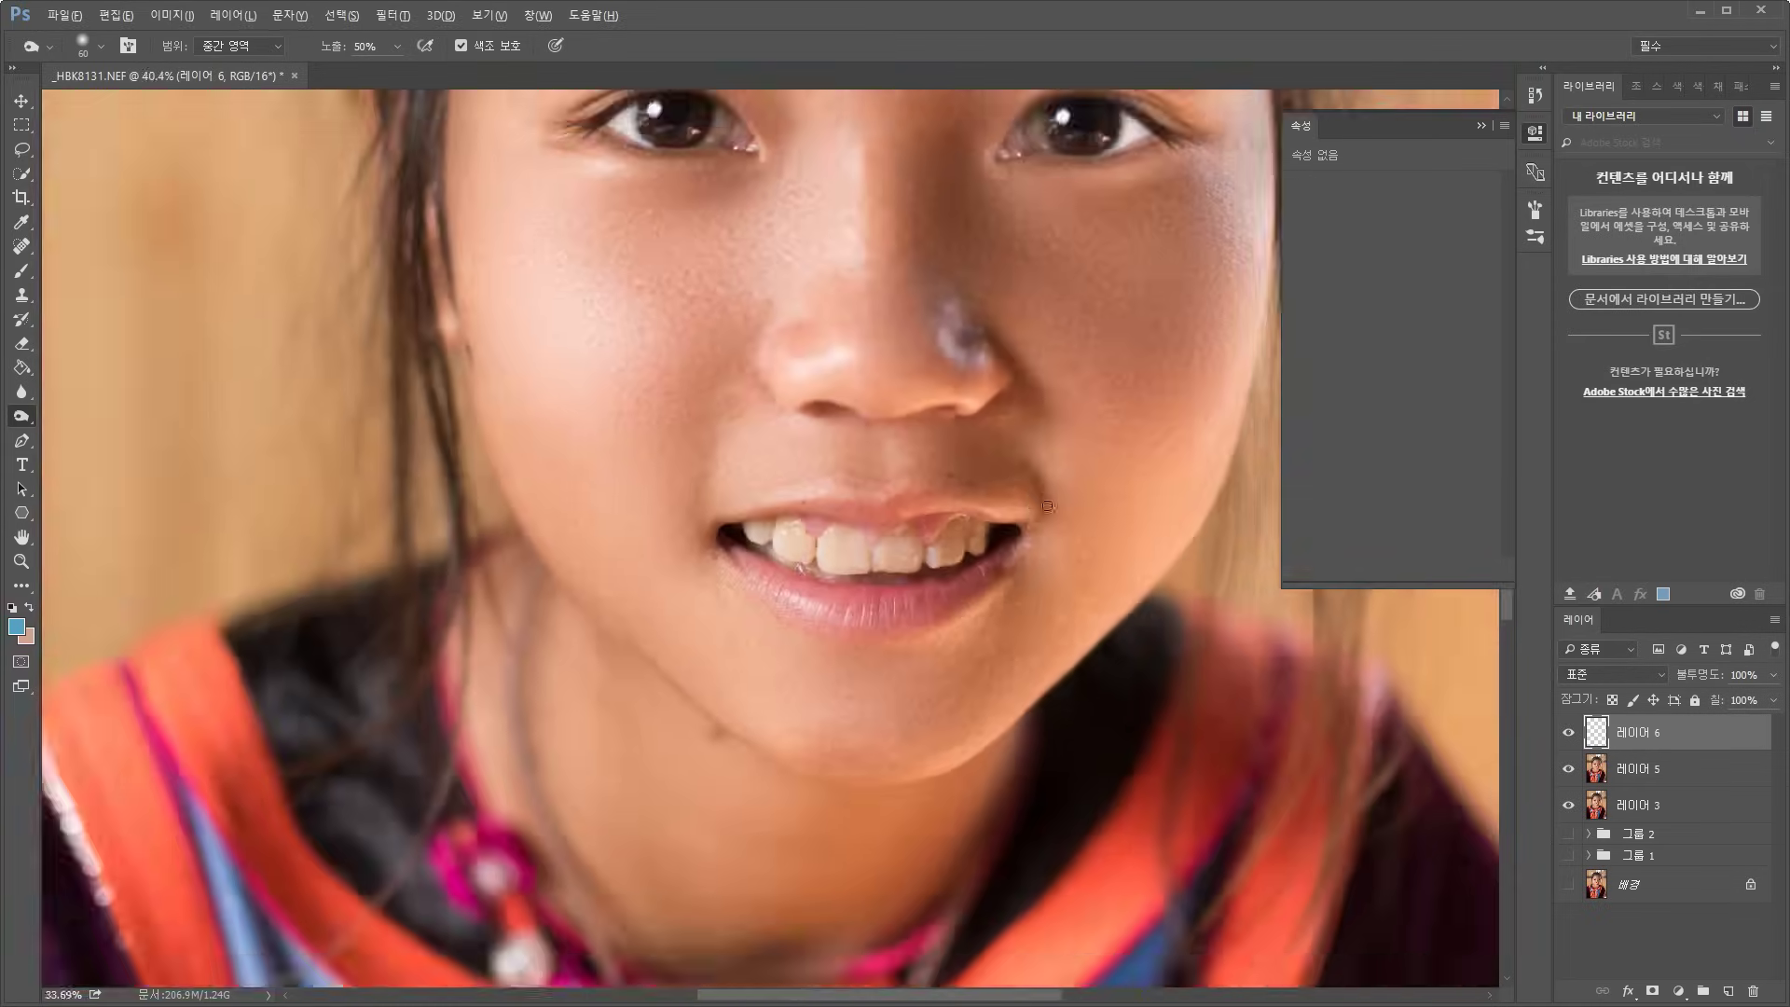
pyautogui.scroll(5, 1055, 520)
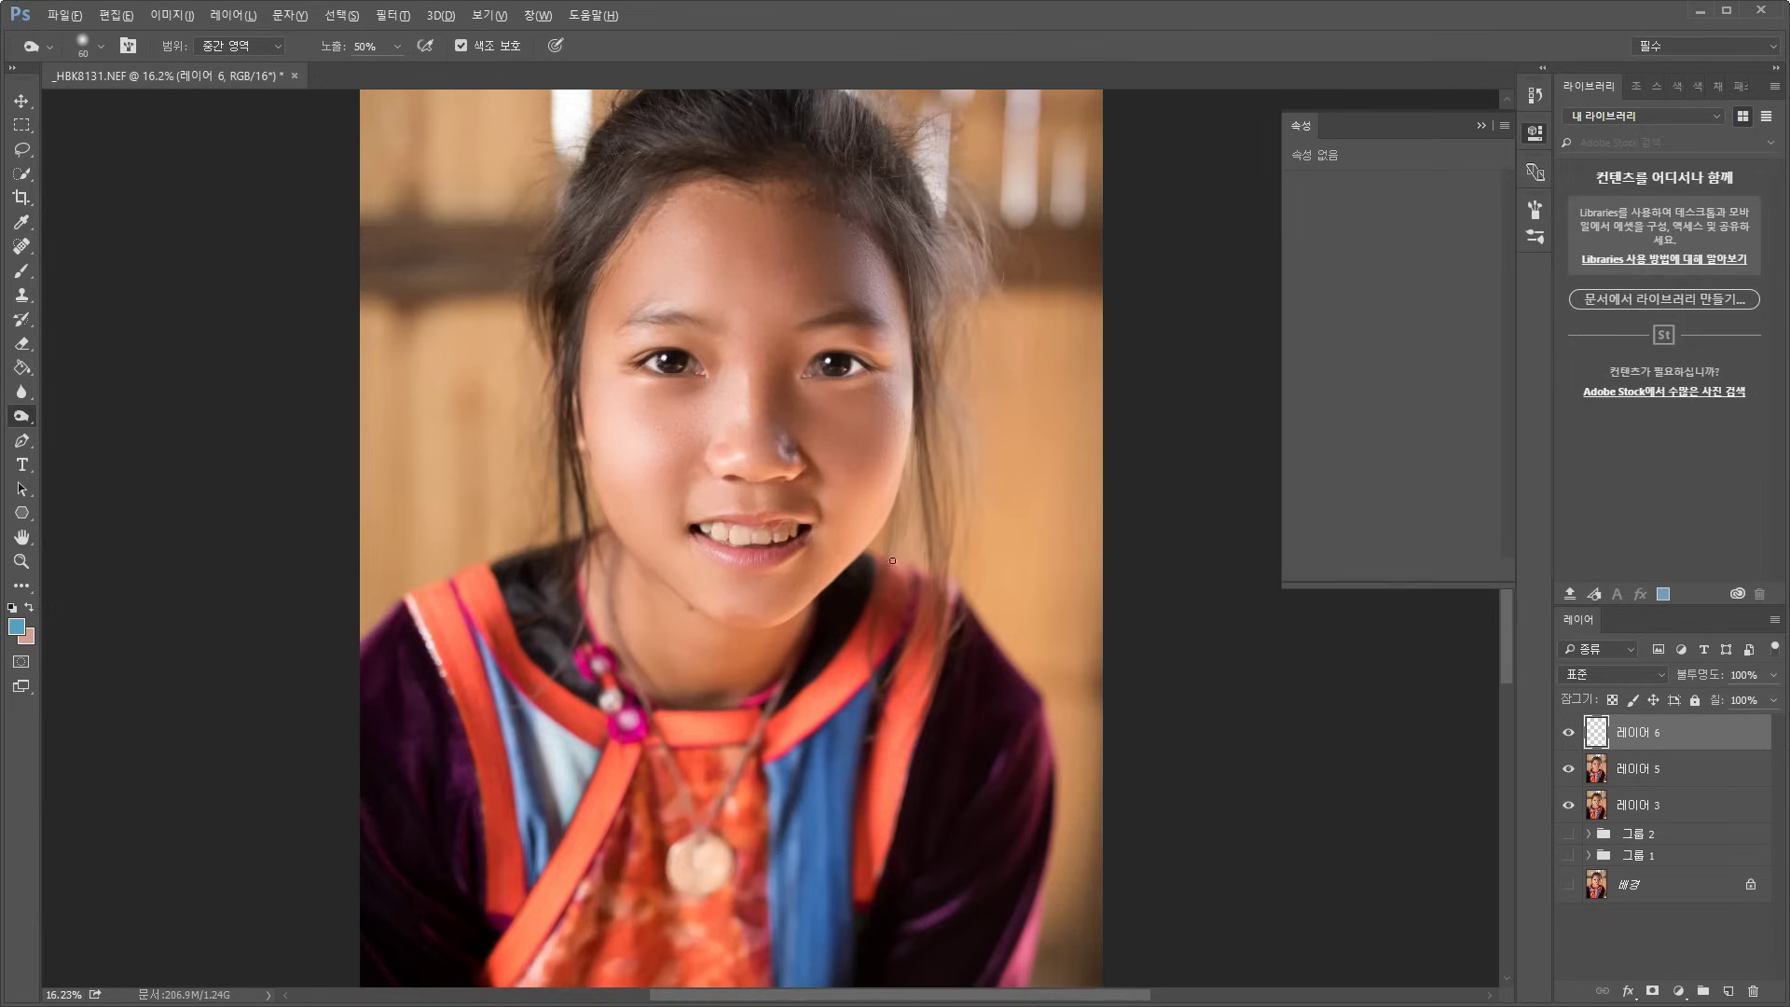
# Clone out the brown spot at the gum edge of the front tooth on layer 6 with a size 20 Clone Stamp
pyautogui.scroll(4, 876, 545)
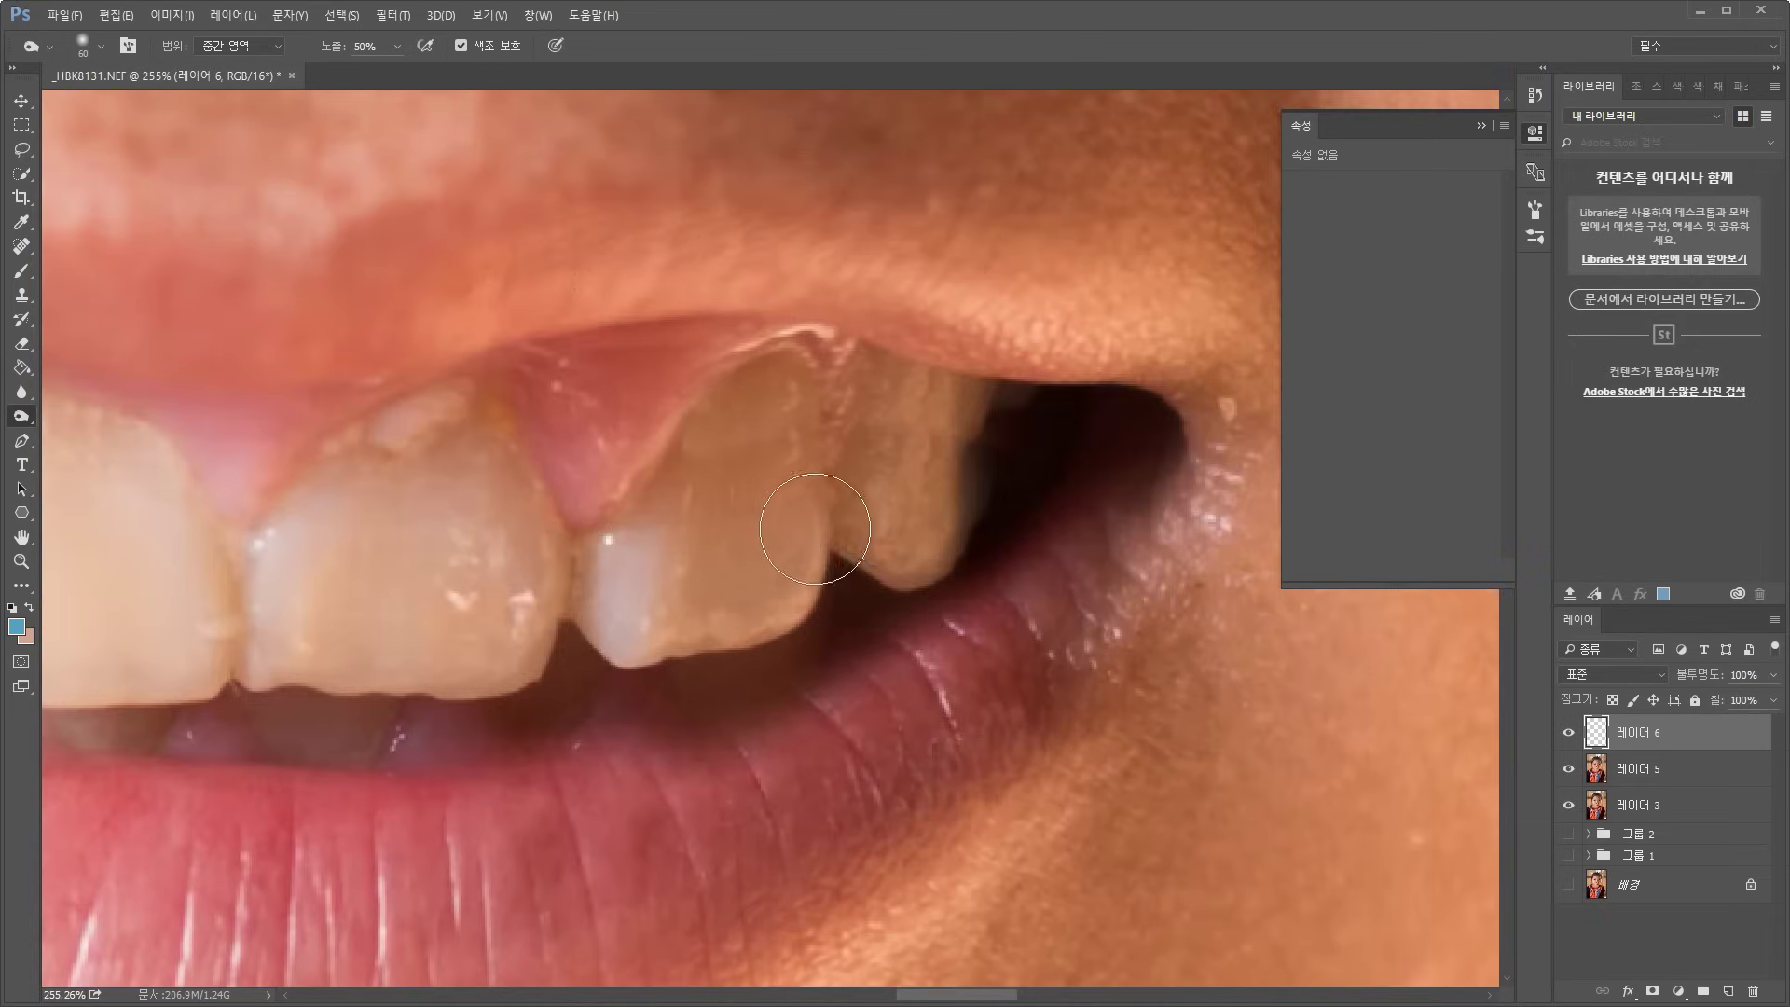
pyautogui.scroll(-6, 1026, 467)
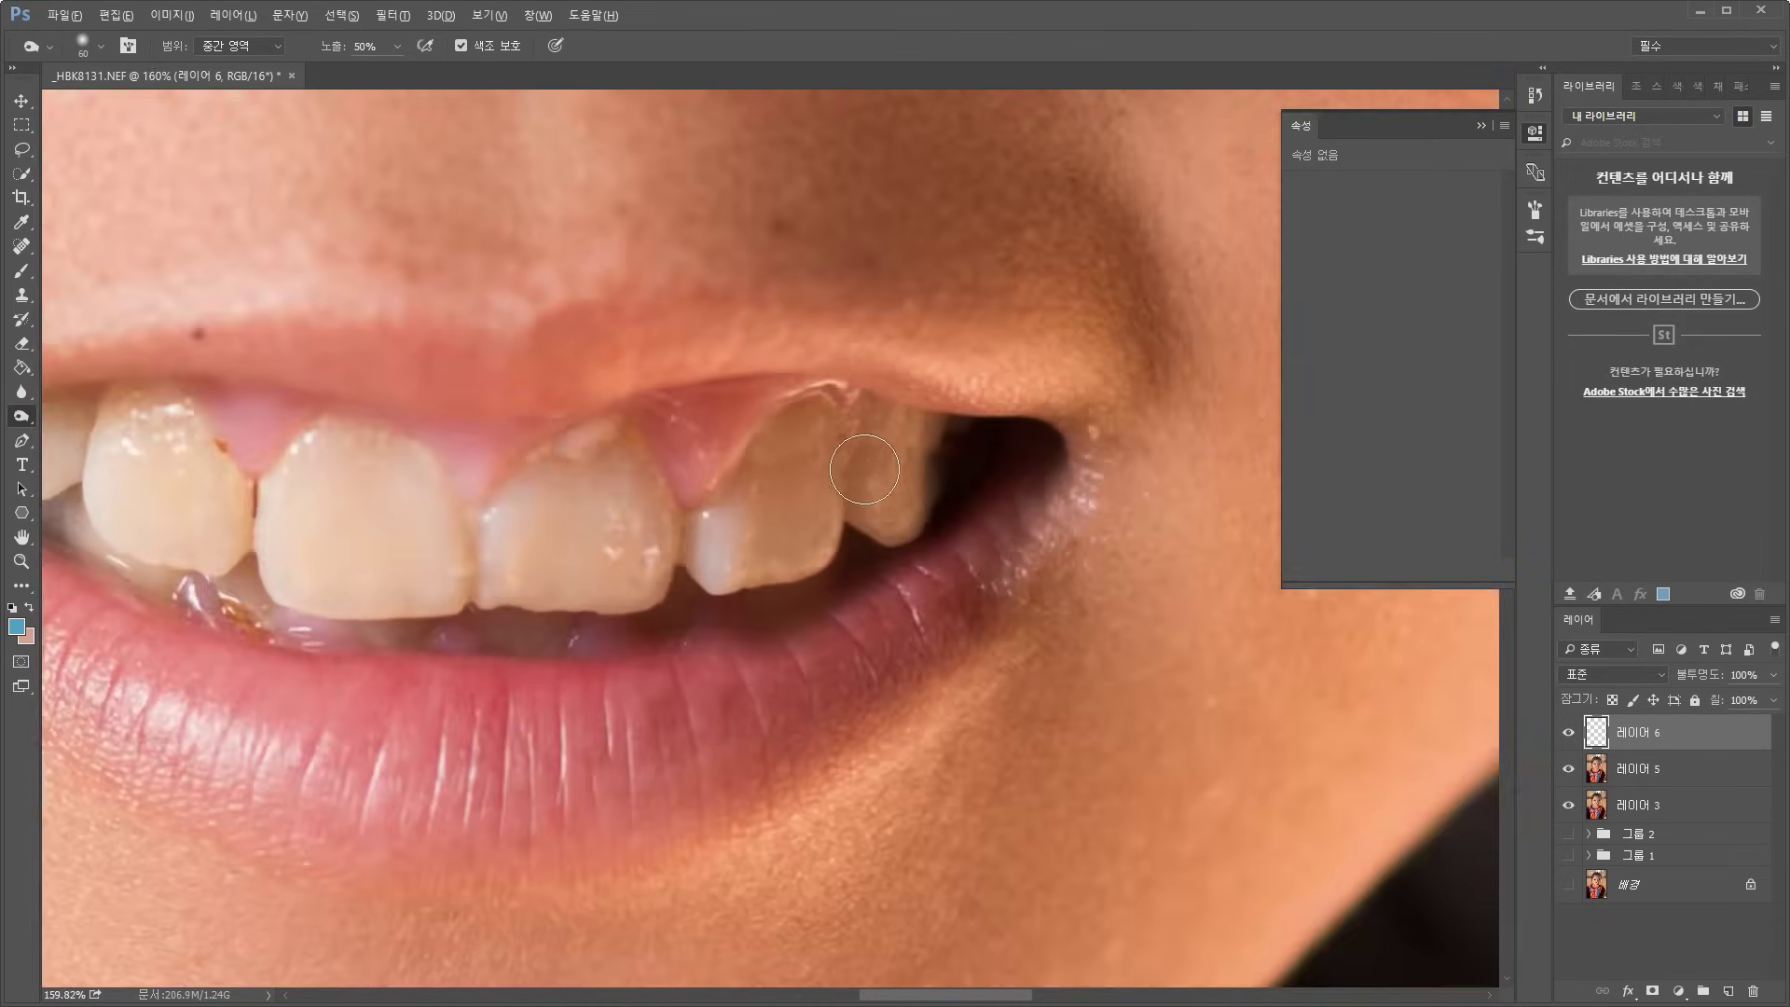
pyautogui.scroll(5, 643, 466)
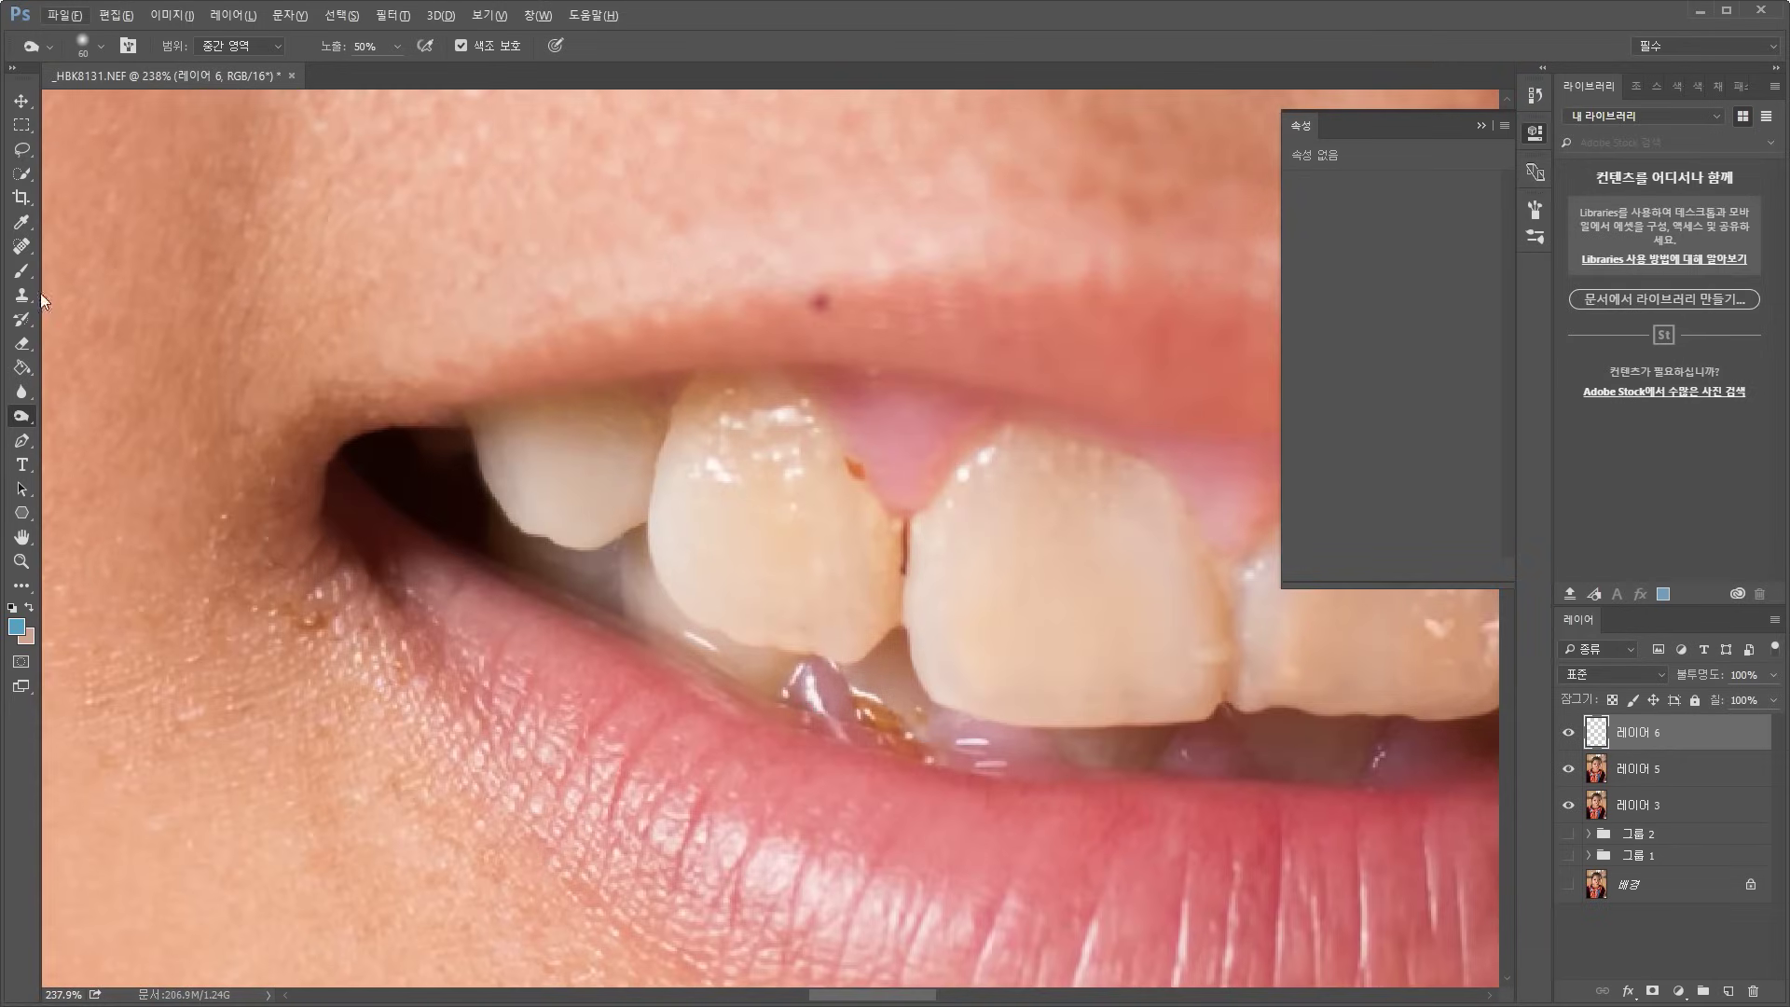
pyautogui.click(22, 295)
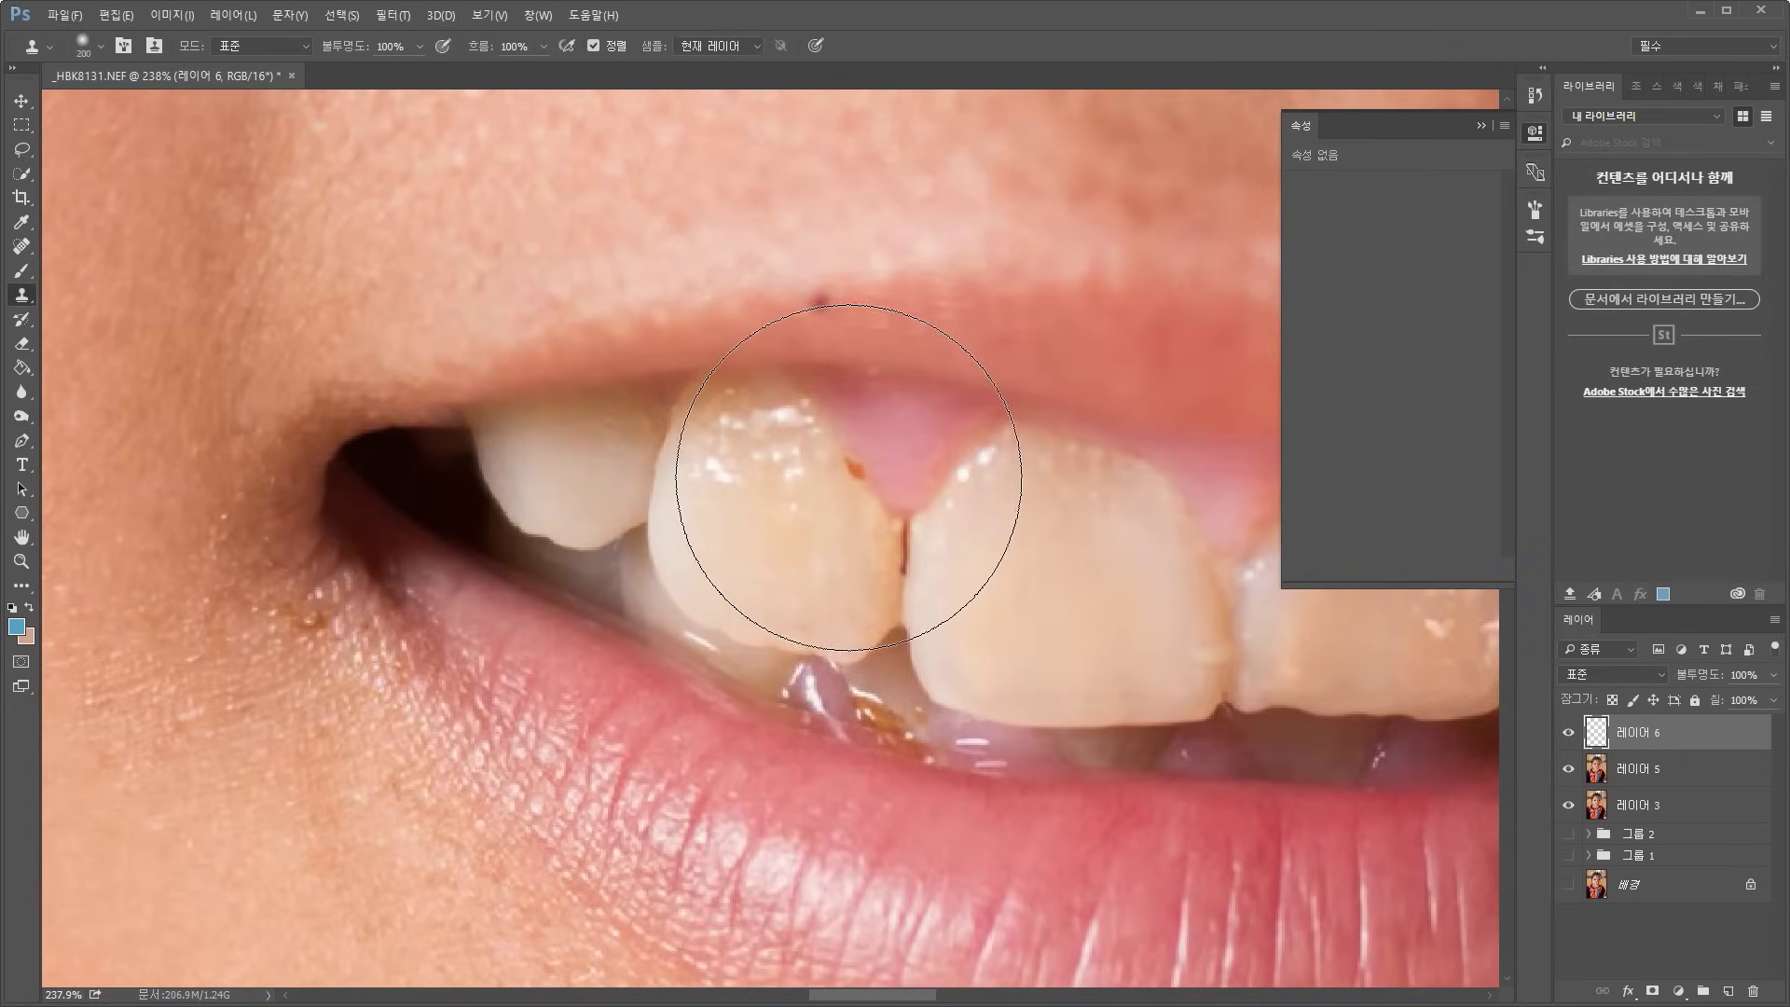
pyautogui.press('[')
pyautogui.press('[')
pyautogui.press('[')
pyautogui.press('[')
pyautogui.press('[')
pyautogui.press('[')
pyautogui.press('[')
pyautogui.press('[')
pyautogui.press('[')
pyautogui.press('[')
pyautogui.press('[')
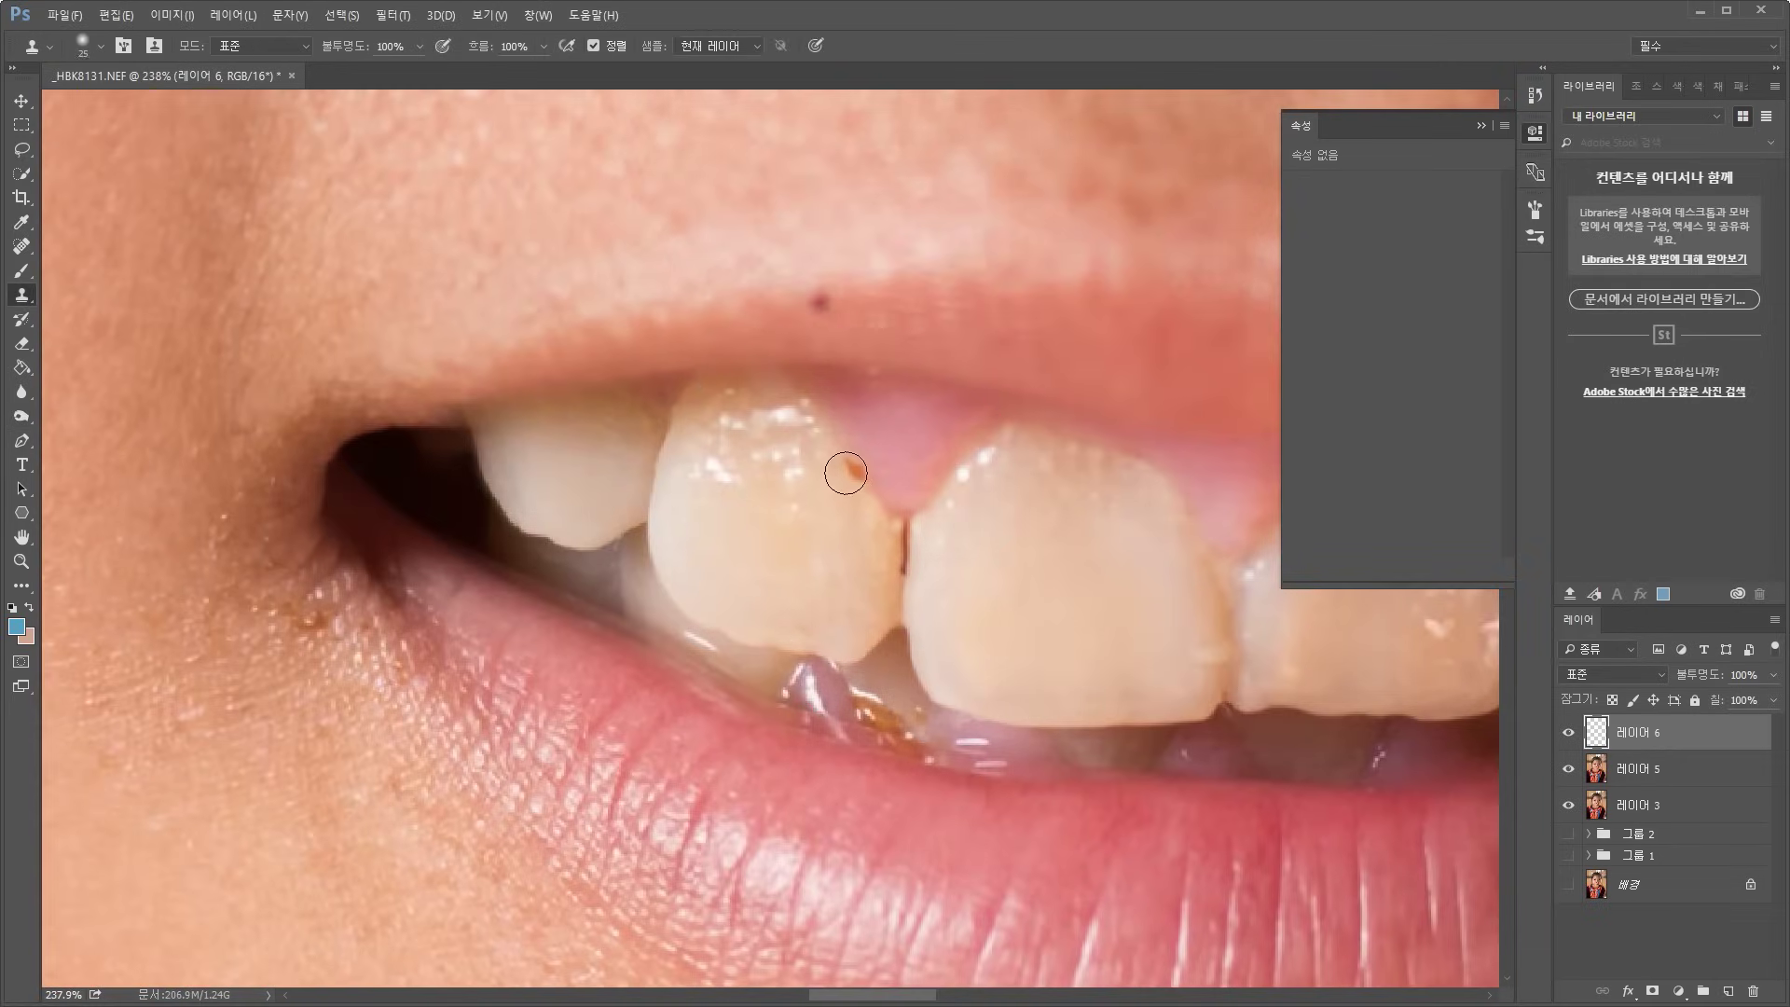
pyautogui.click(852, 471)
pyautogui.click(856, 390)
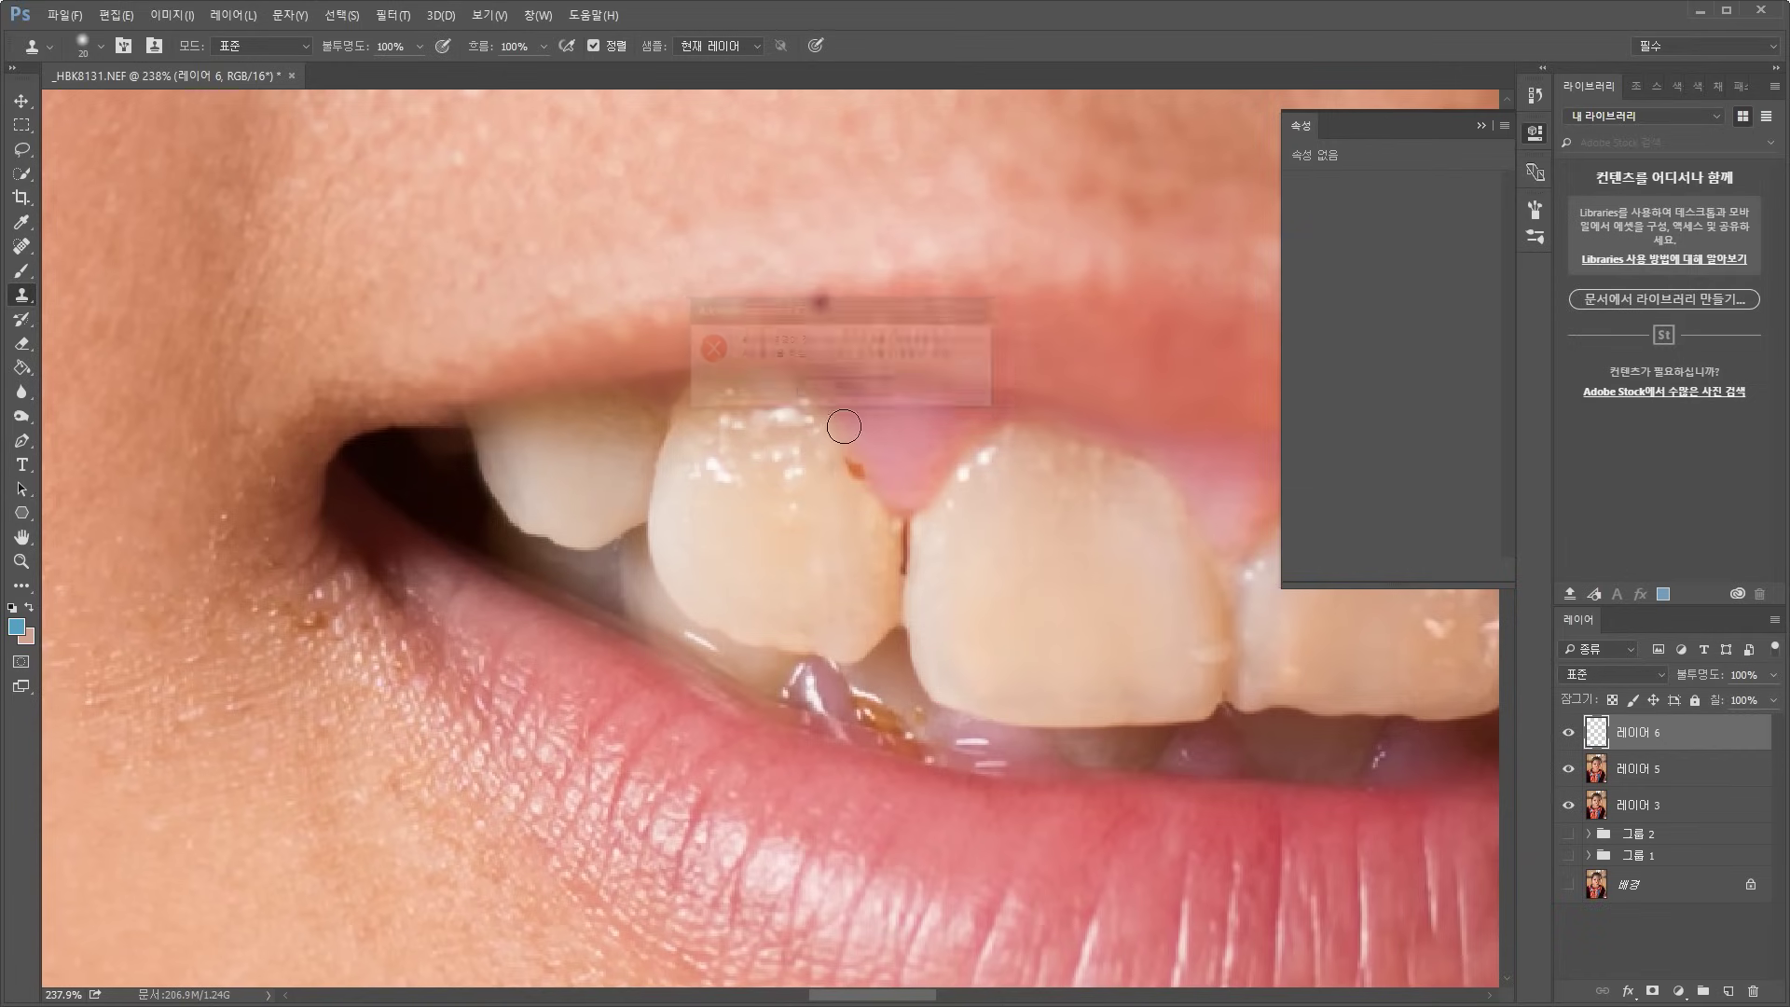
pyautogui.keyDown('alt'); pyautogui.click(845, 458); pyautogui.keyUp('alt')
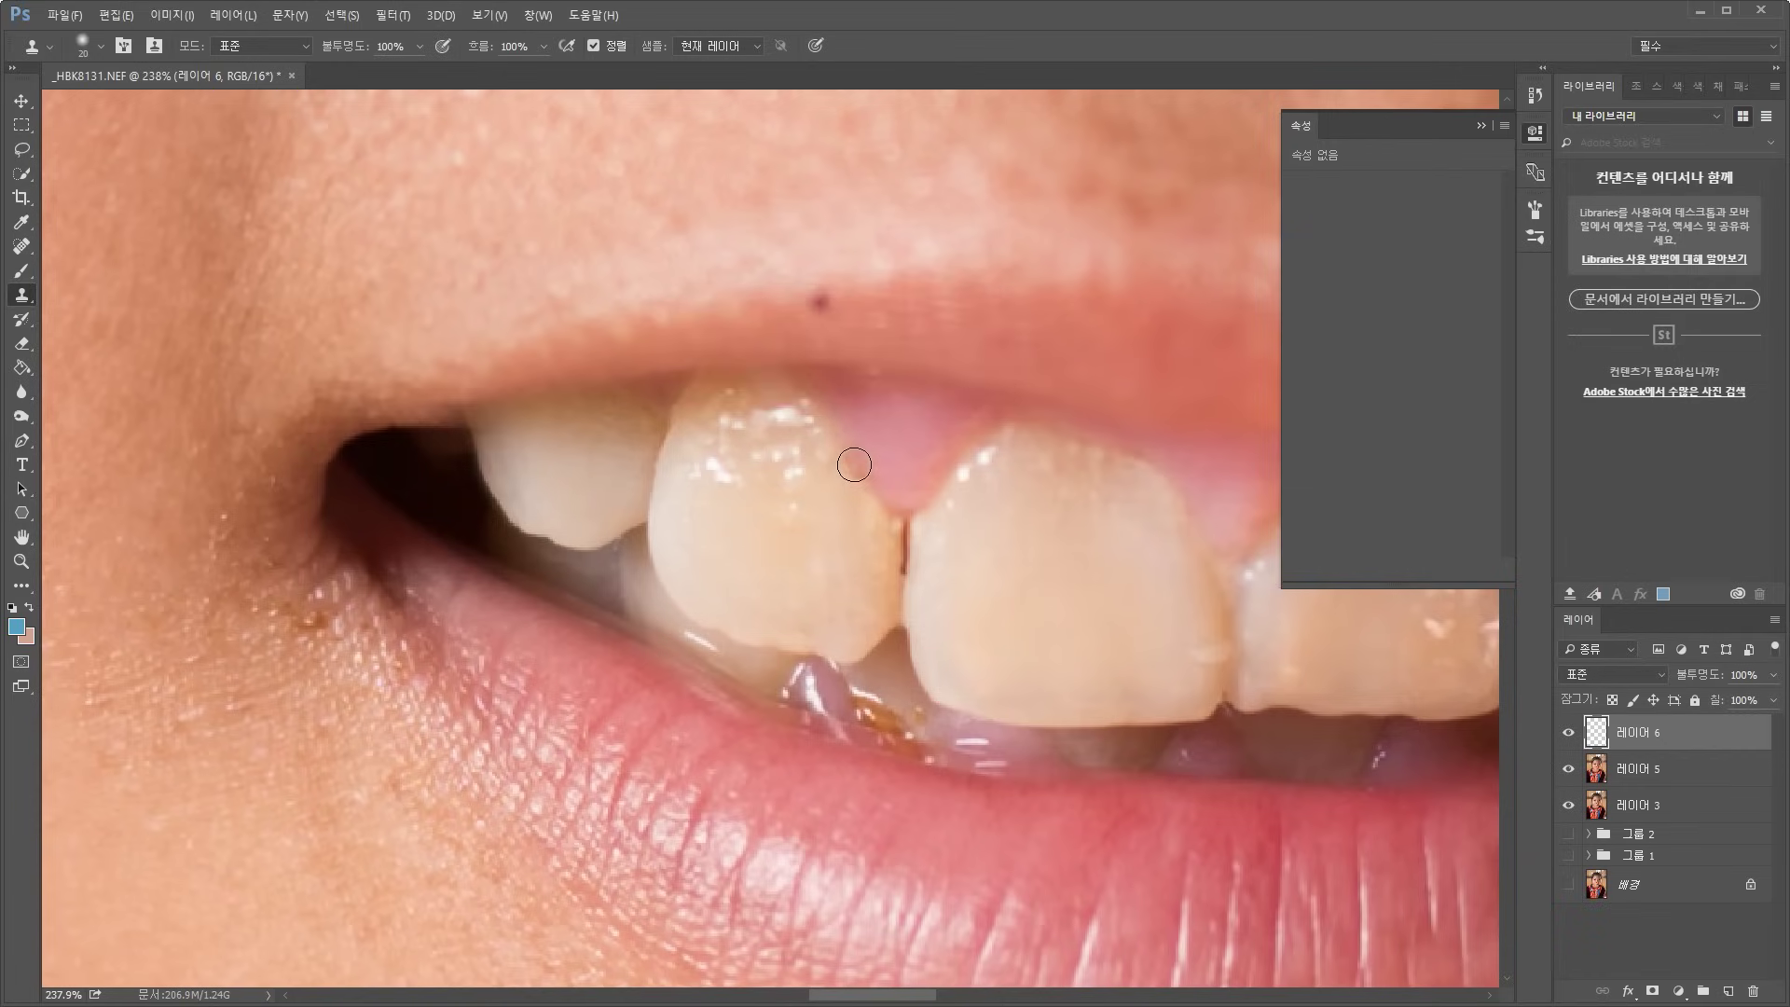
pyautogui.click(853, 467)
# Clone clean skin over the small dark mole on the upper lip on layer 5
pyautogui.scroll(-3, 983, 519)
pyautogui.scroll(2, 952, 458)
pyautogui.scroll(2, 952, 457)
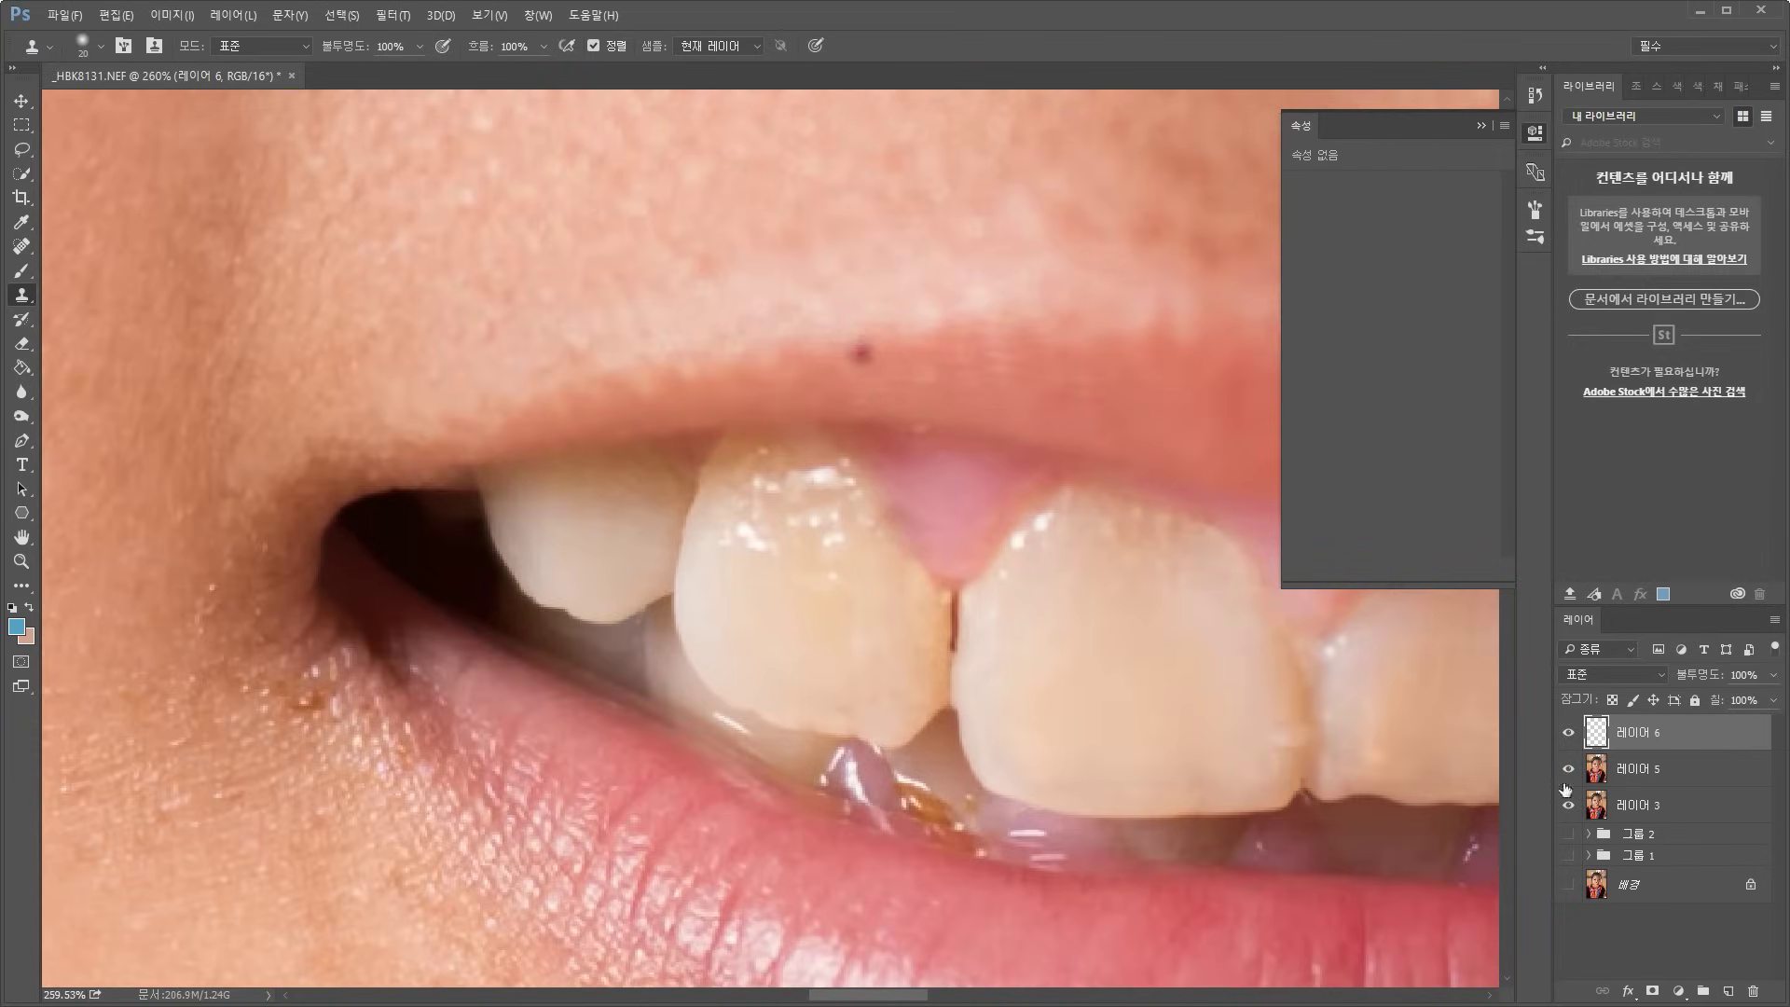
pyautogui.click(1603, 770)
pyautogui.keyDown('alt'); pyautogui.click(799, 355); pyautogui.keyUp('alt')
pyautogui.click(863, 351)
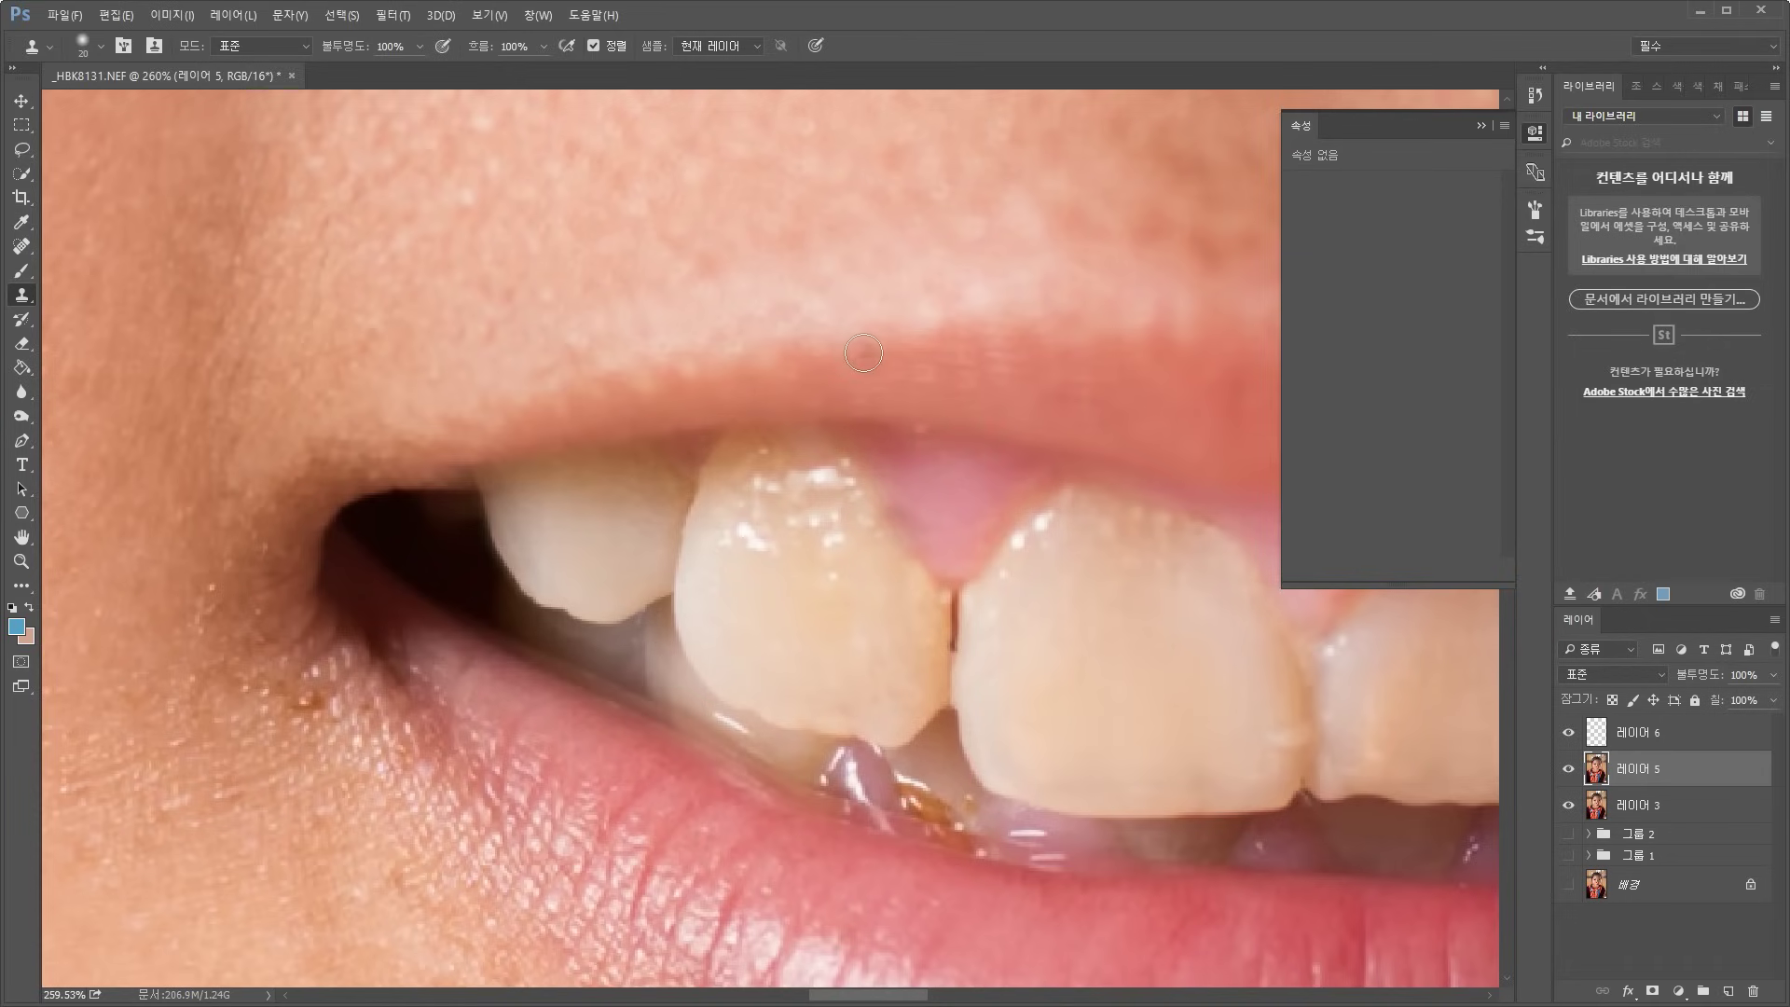
# Clone over the lower part of the dark gap between the two front teeth on layer 6
pyautogui.scroll(-8, 1008, 385)
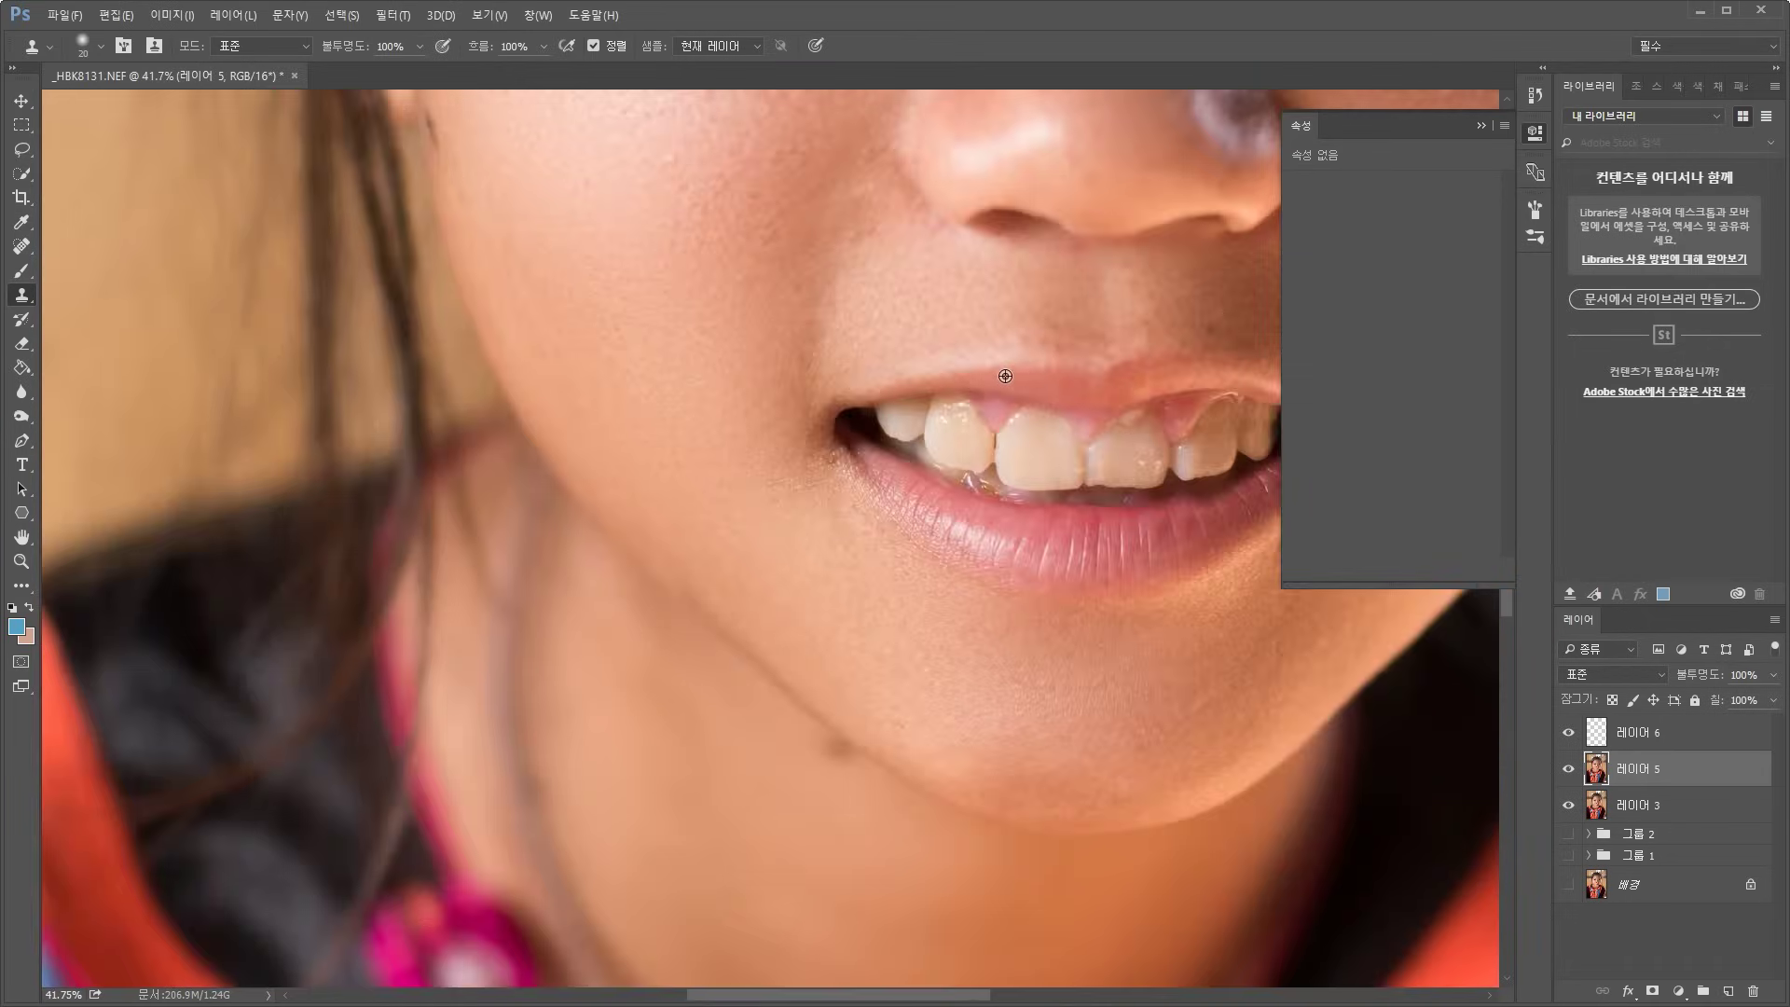
pyautogui.scroll(7, 1031, 445)
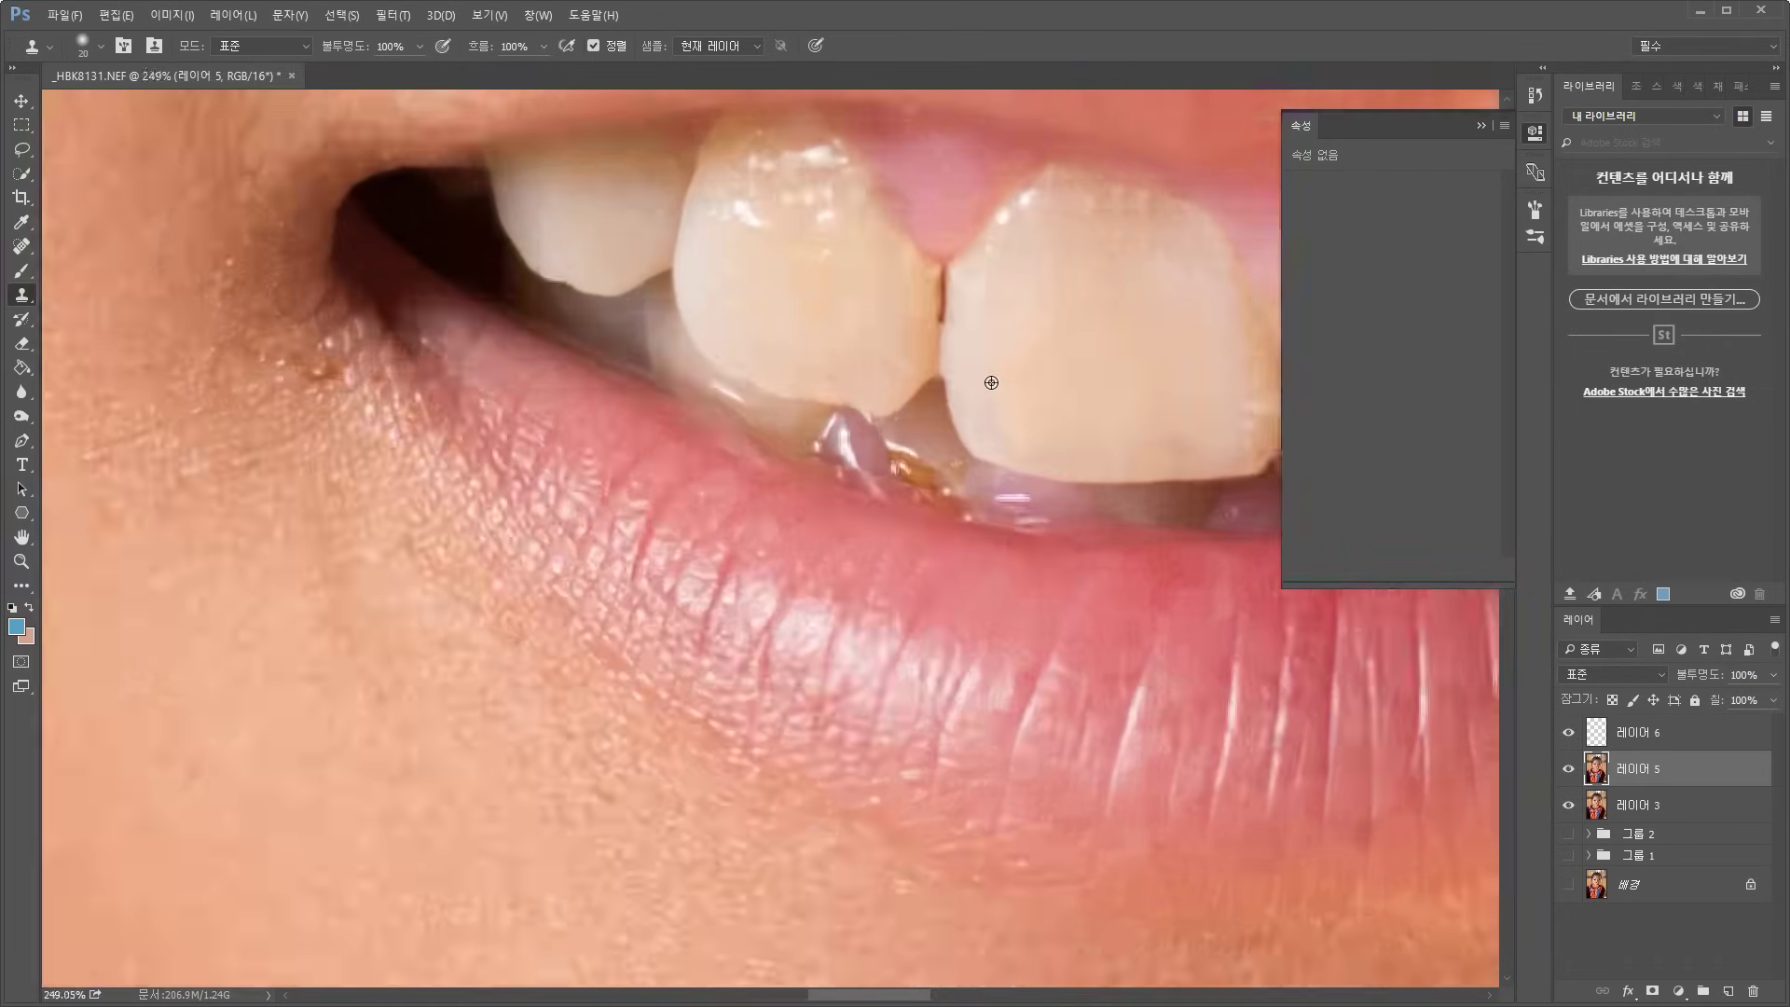
pyautogui.keyDown('alt'); pyautogui.click(941, 350); pyautogui.keyUp('alt')
pyautogui.click(1618, 736)
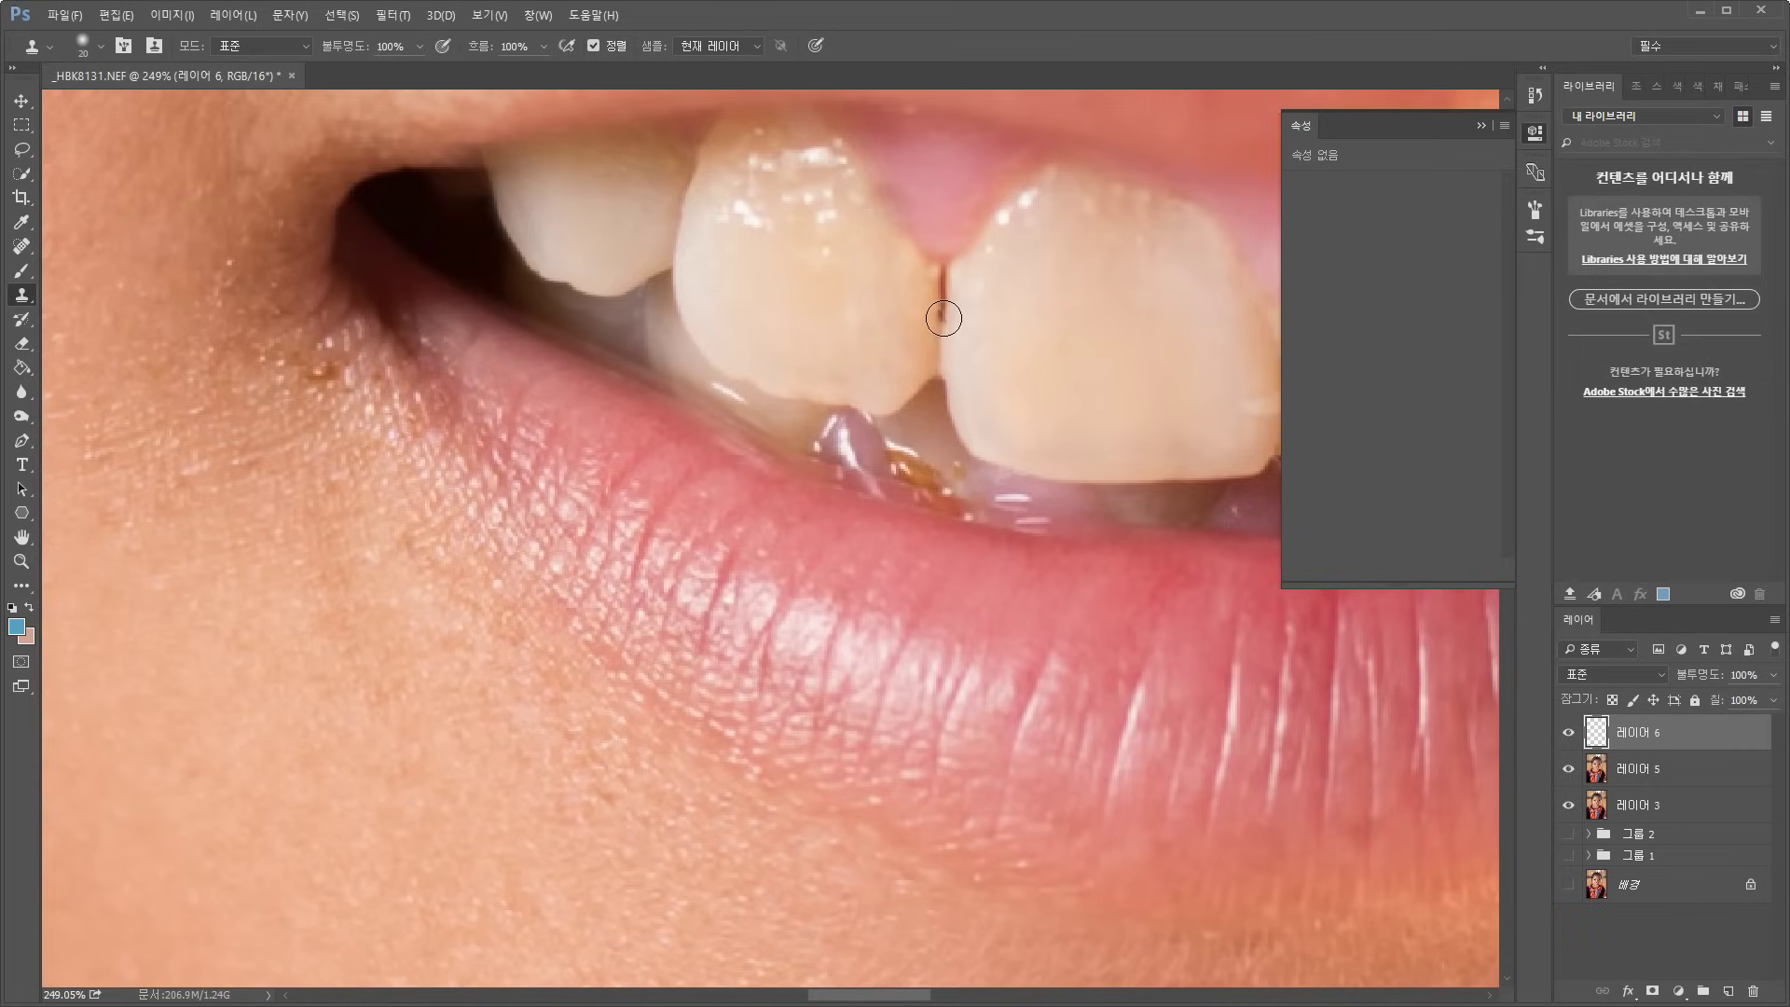
pyautogui.moveTo(943, 316); pyautogui.dragTo(943, 285)
# Remove the dark mole below the jawline on layer 5 with a size 80 Clone Stamp, sampling nearby neck skin
pyautogui.scroll(-10, 1151, 570)
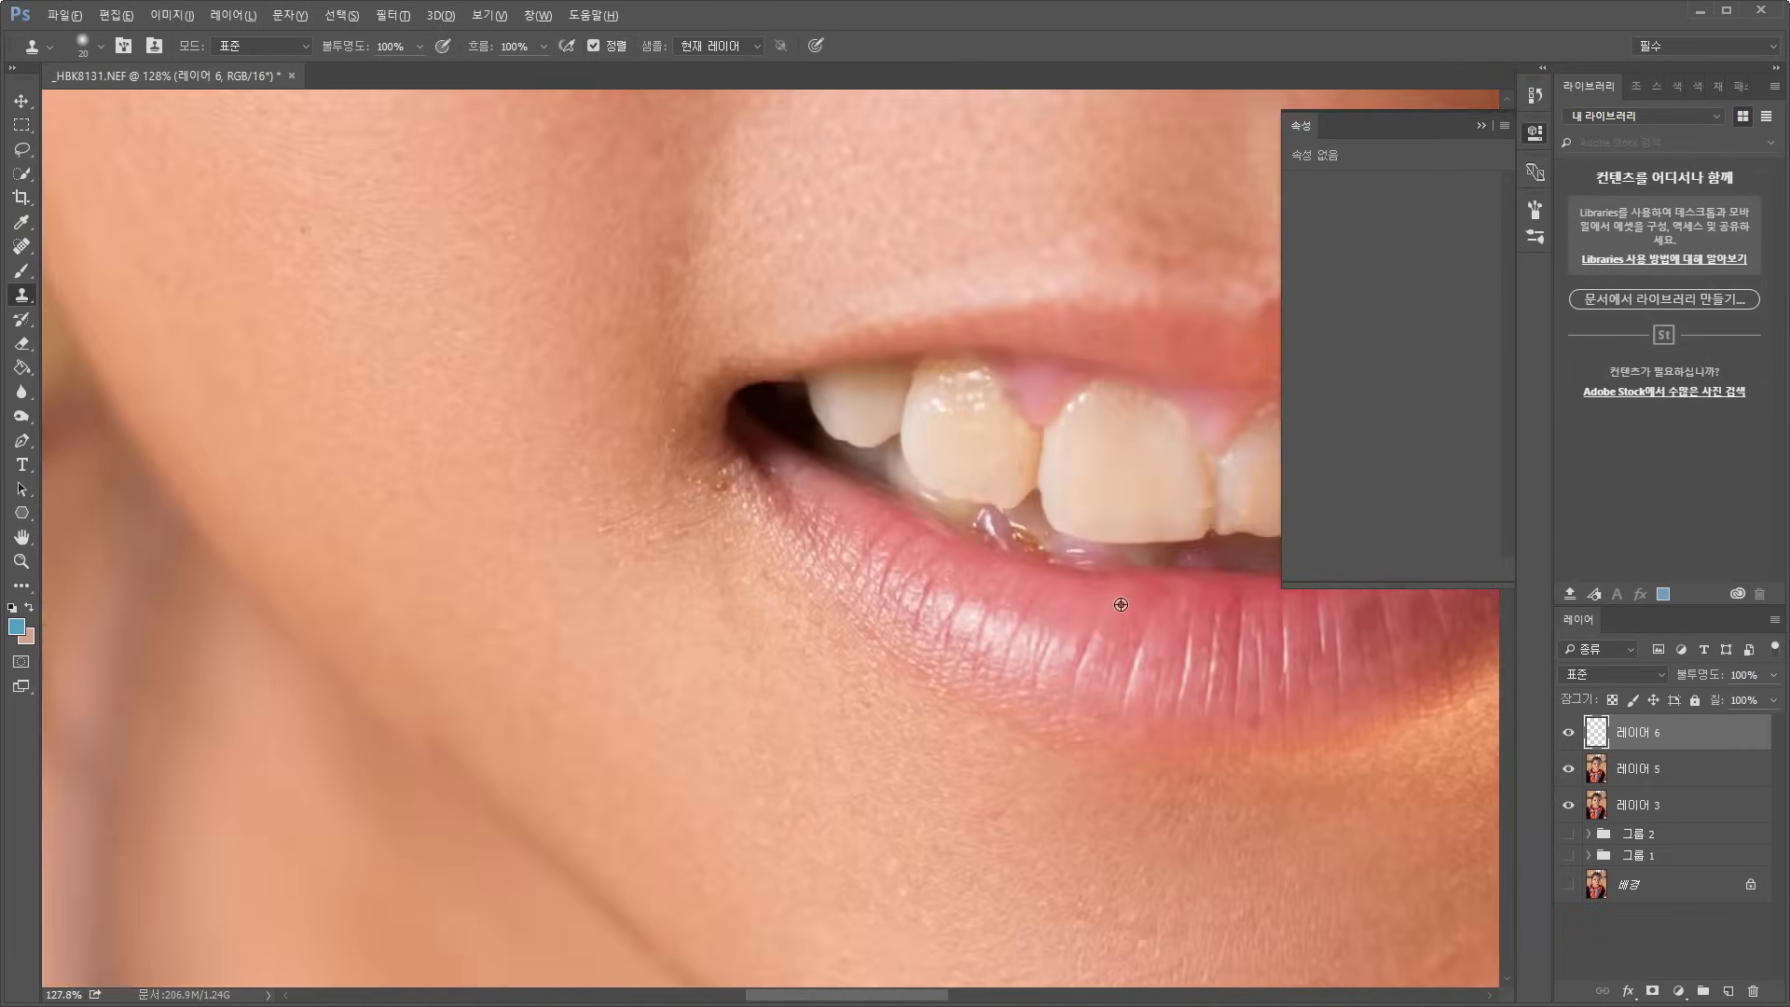
pyautogui.scroll(-2, 1096, 605)
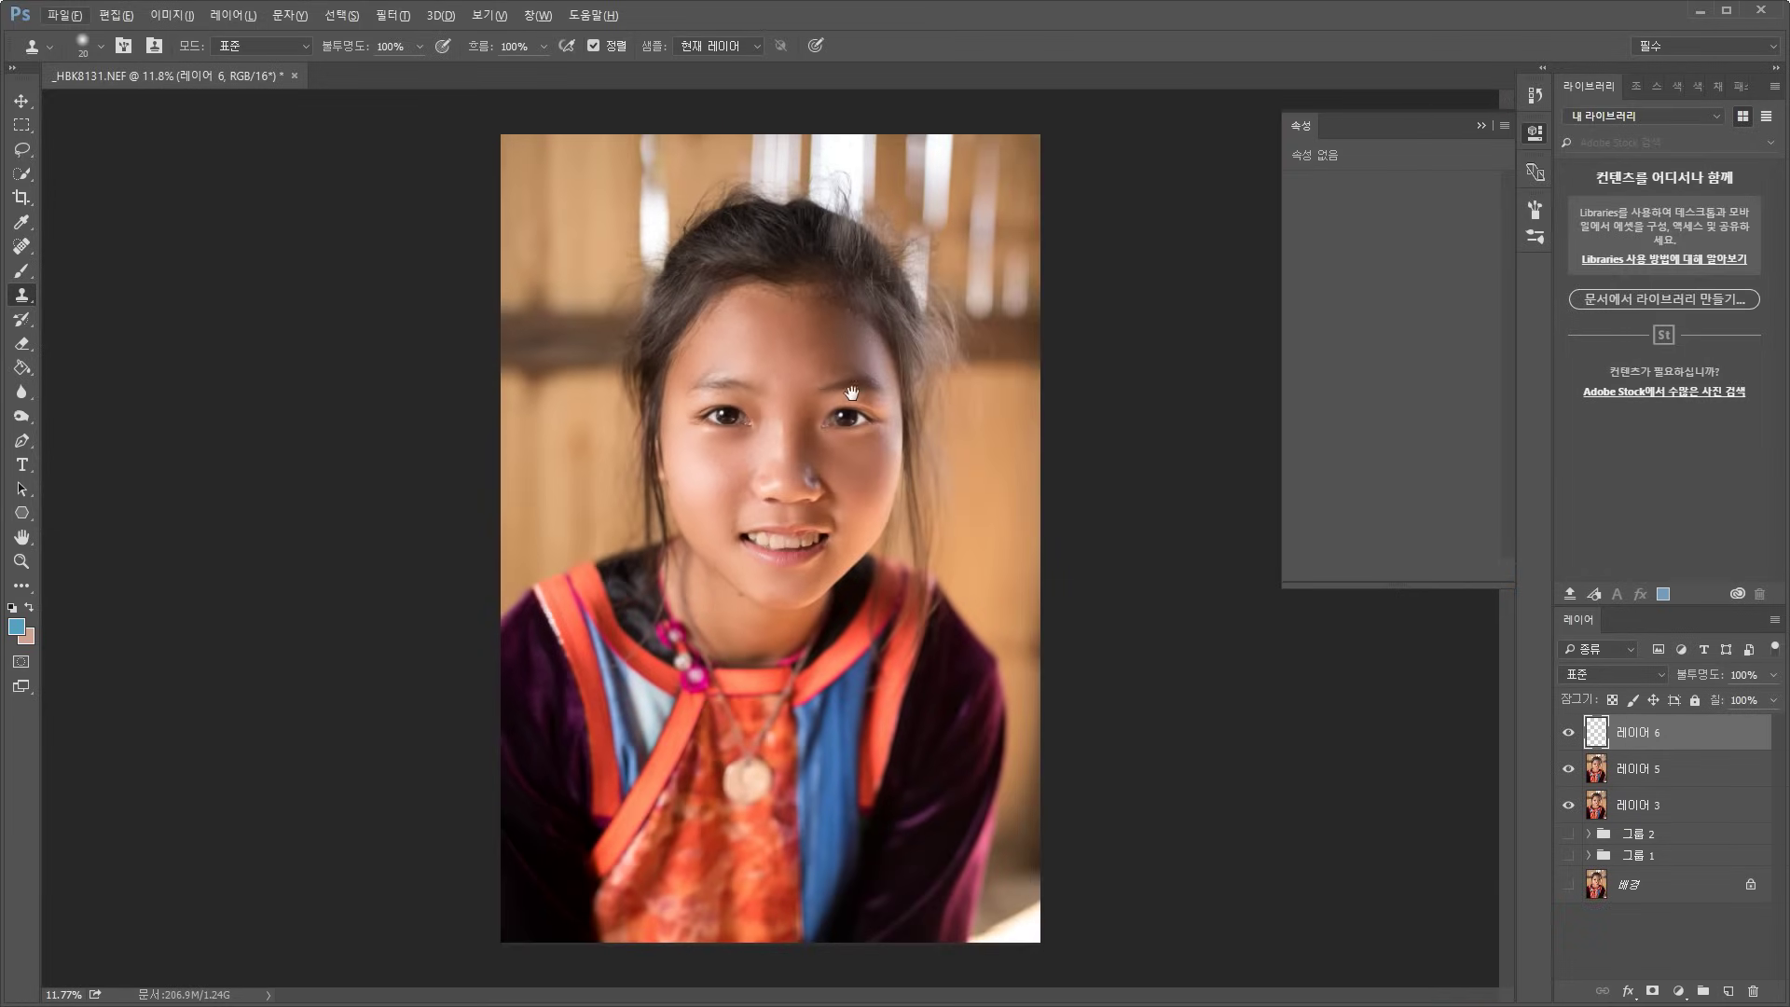
pyautogui.press('m')
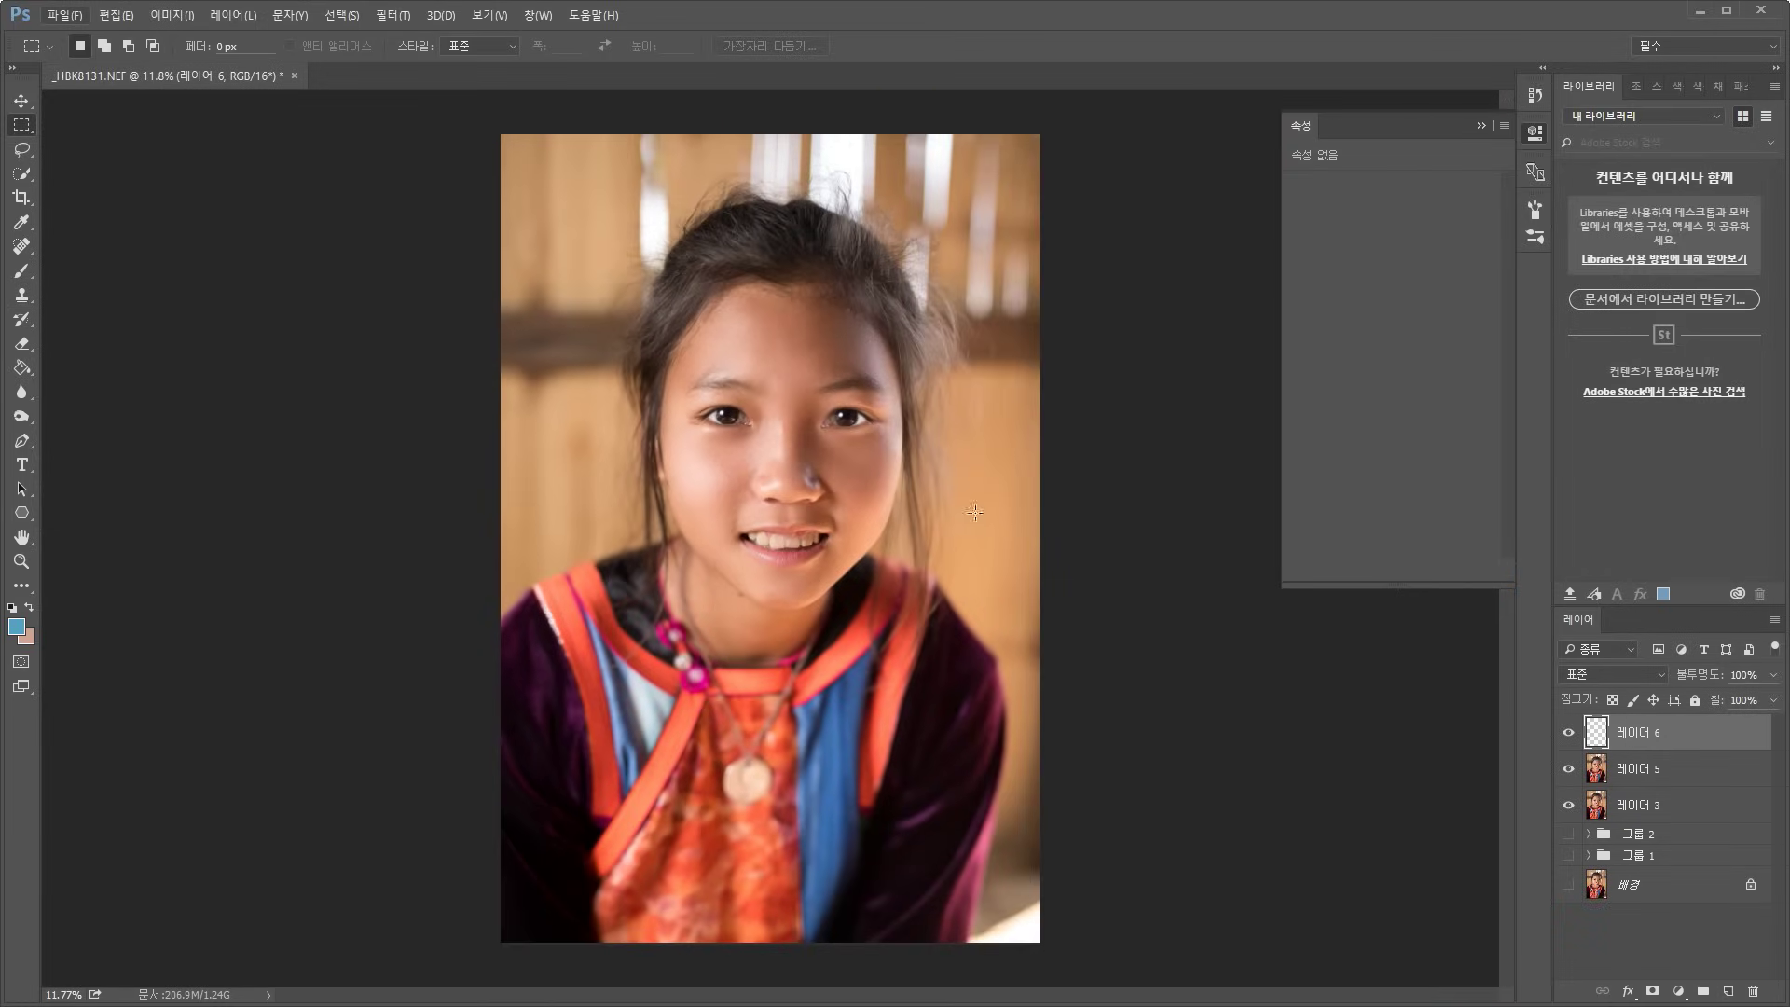
pyautogui.scroll(2, 842, 515)
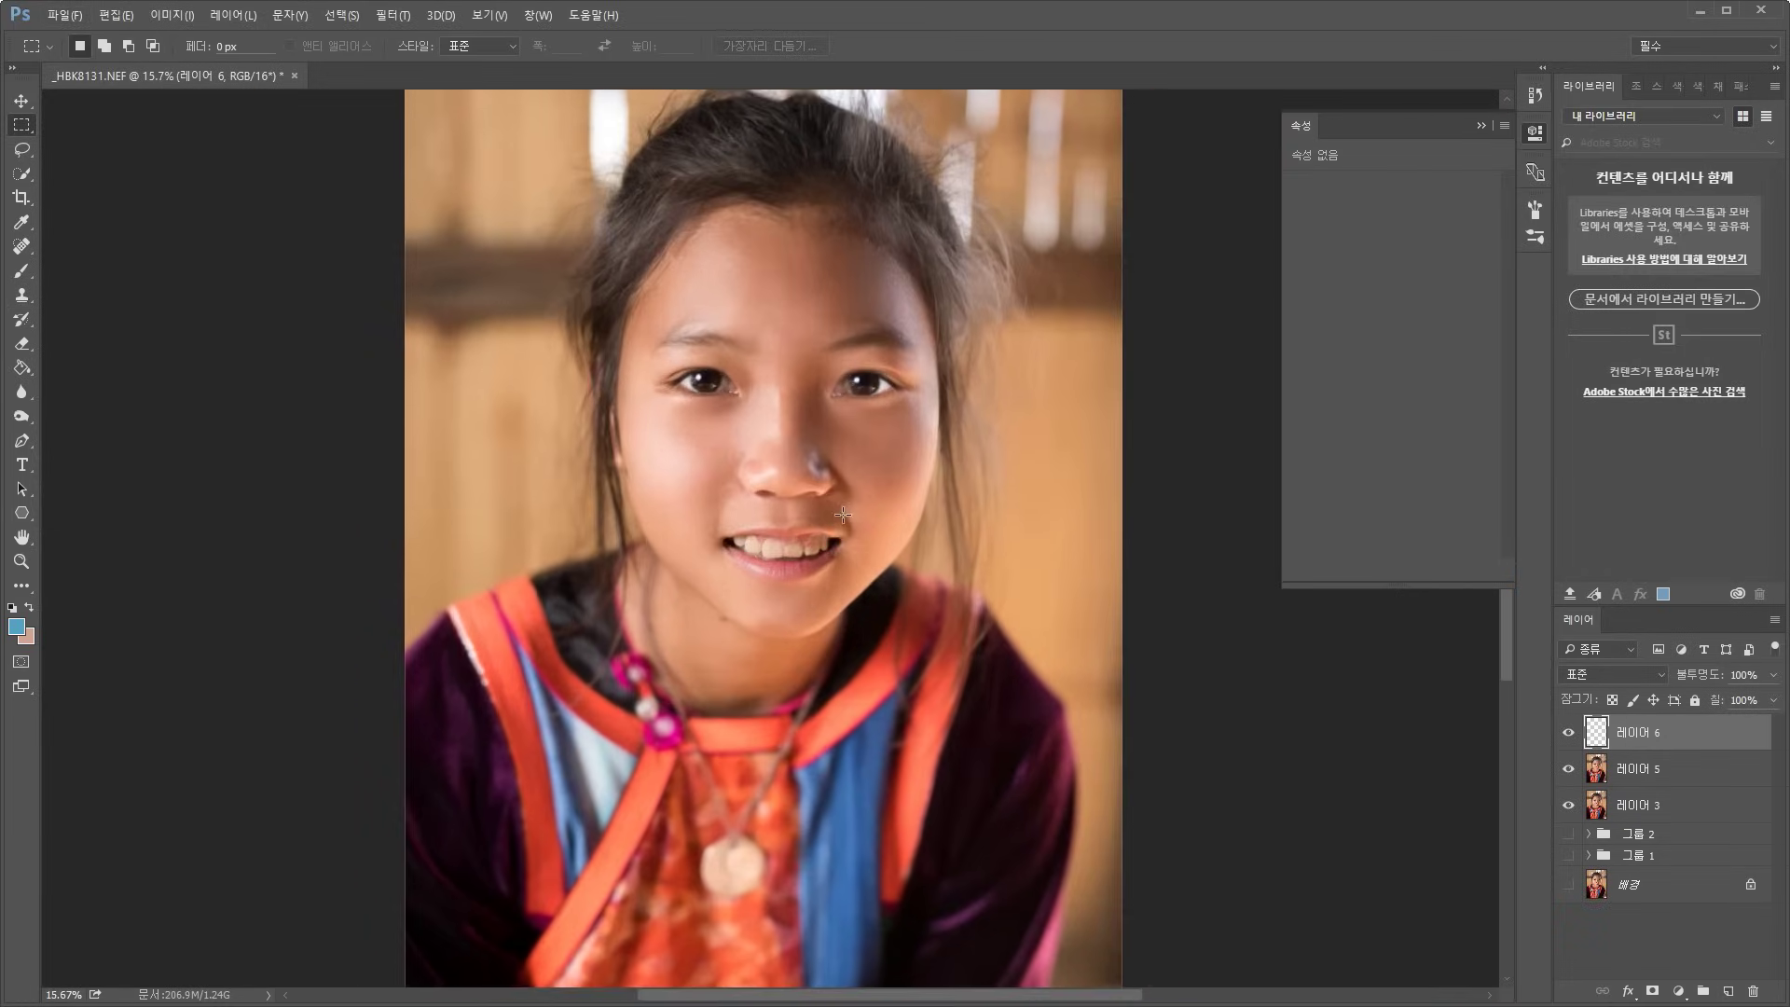
pyautogui.scroll(12, 842, 514)
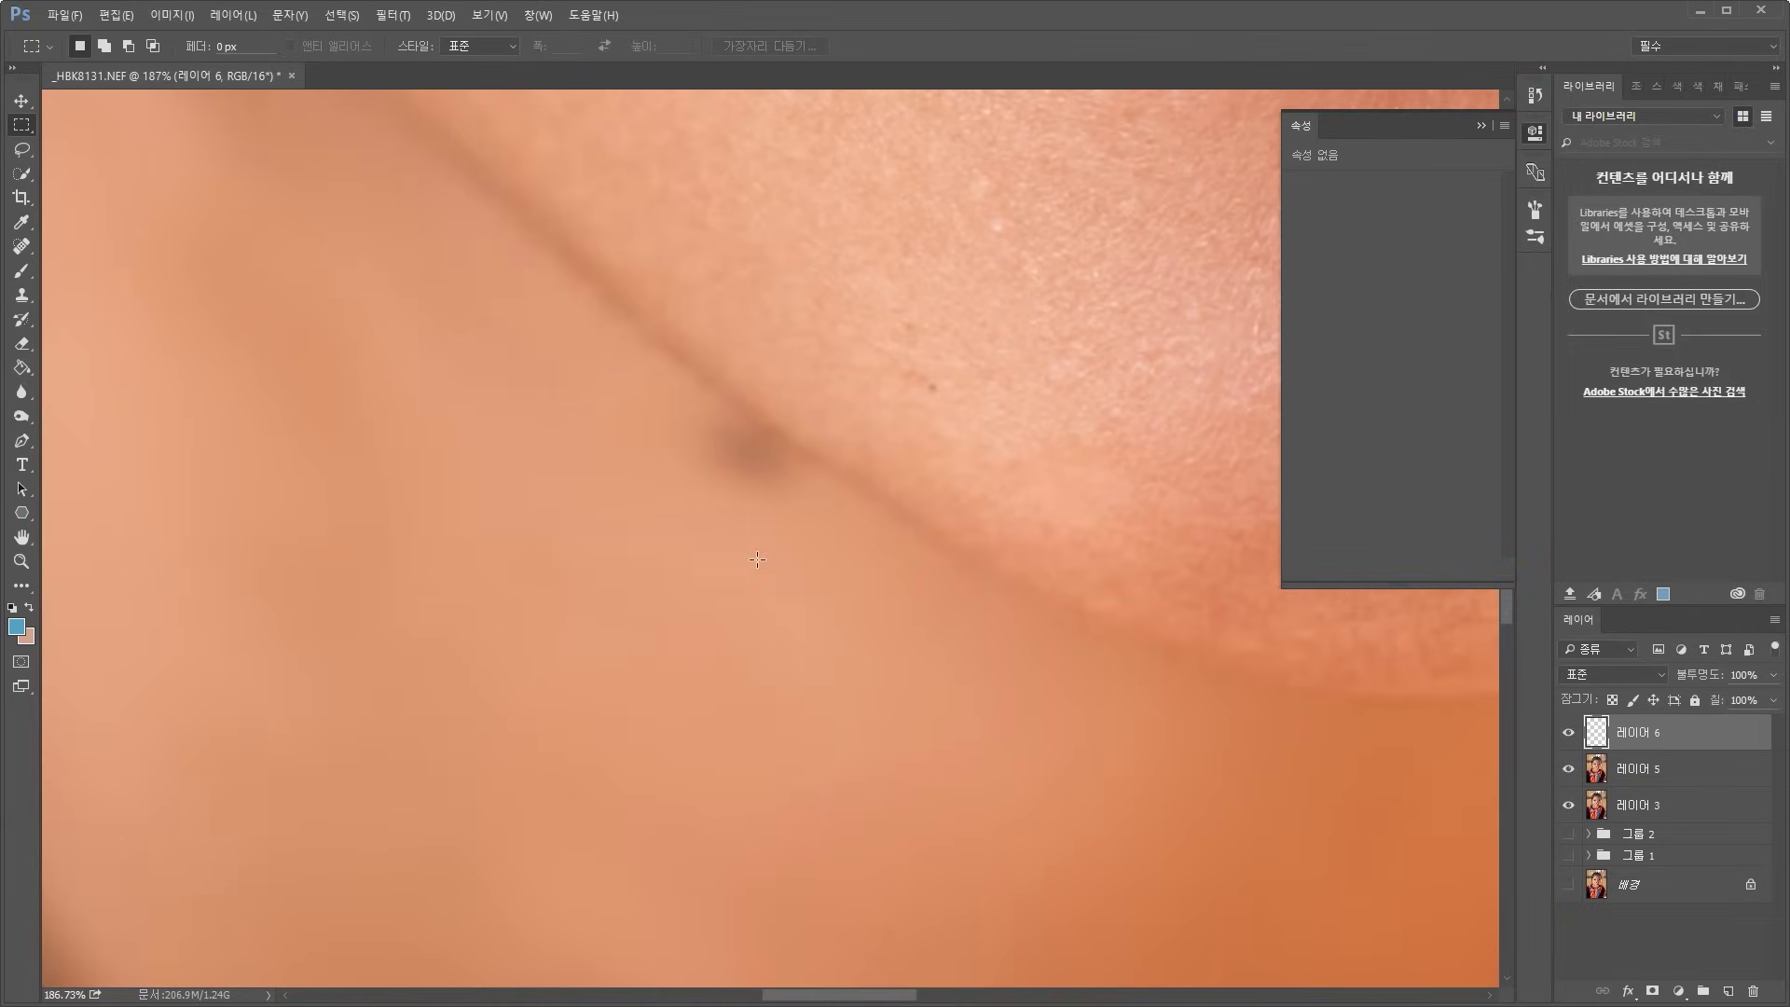
pyautogui.click(1646, 770)
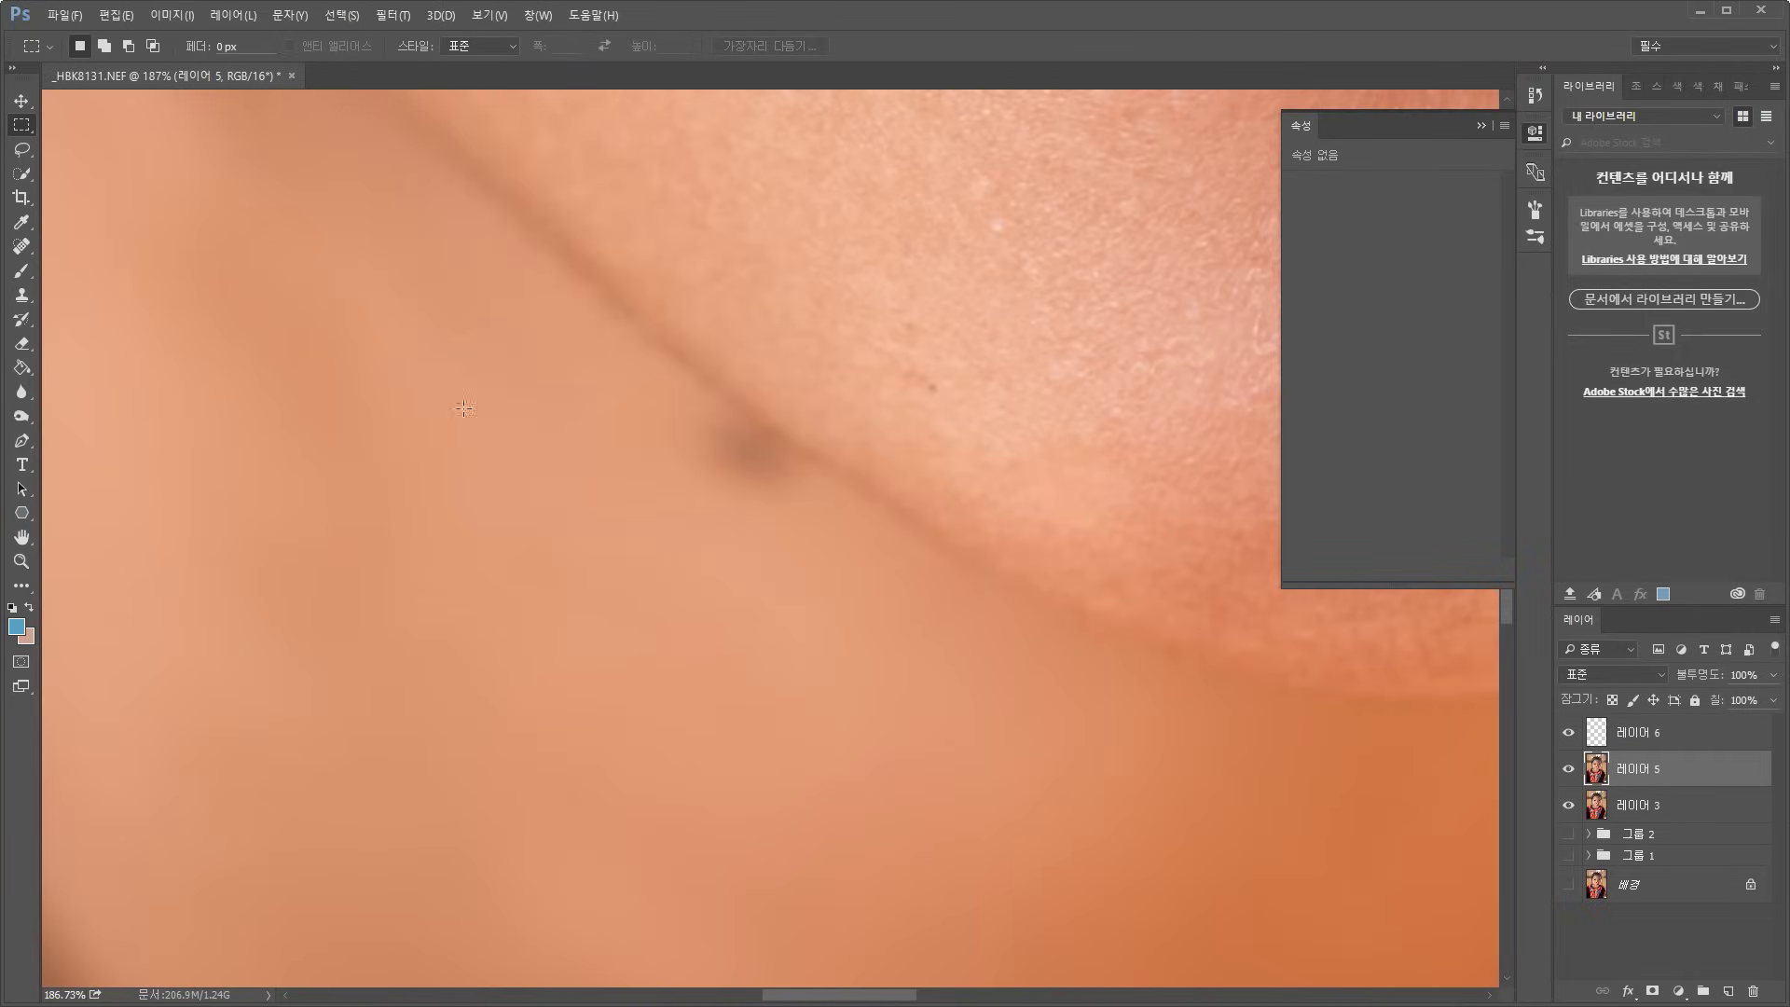
pyautogui.click(21, 294)
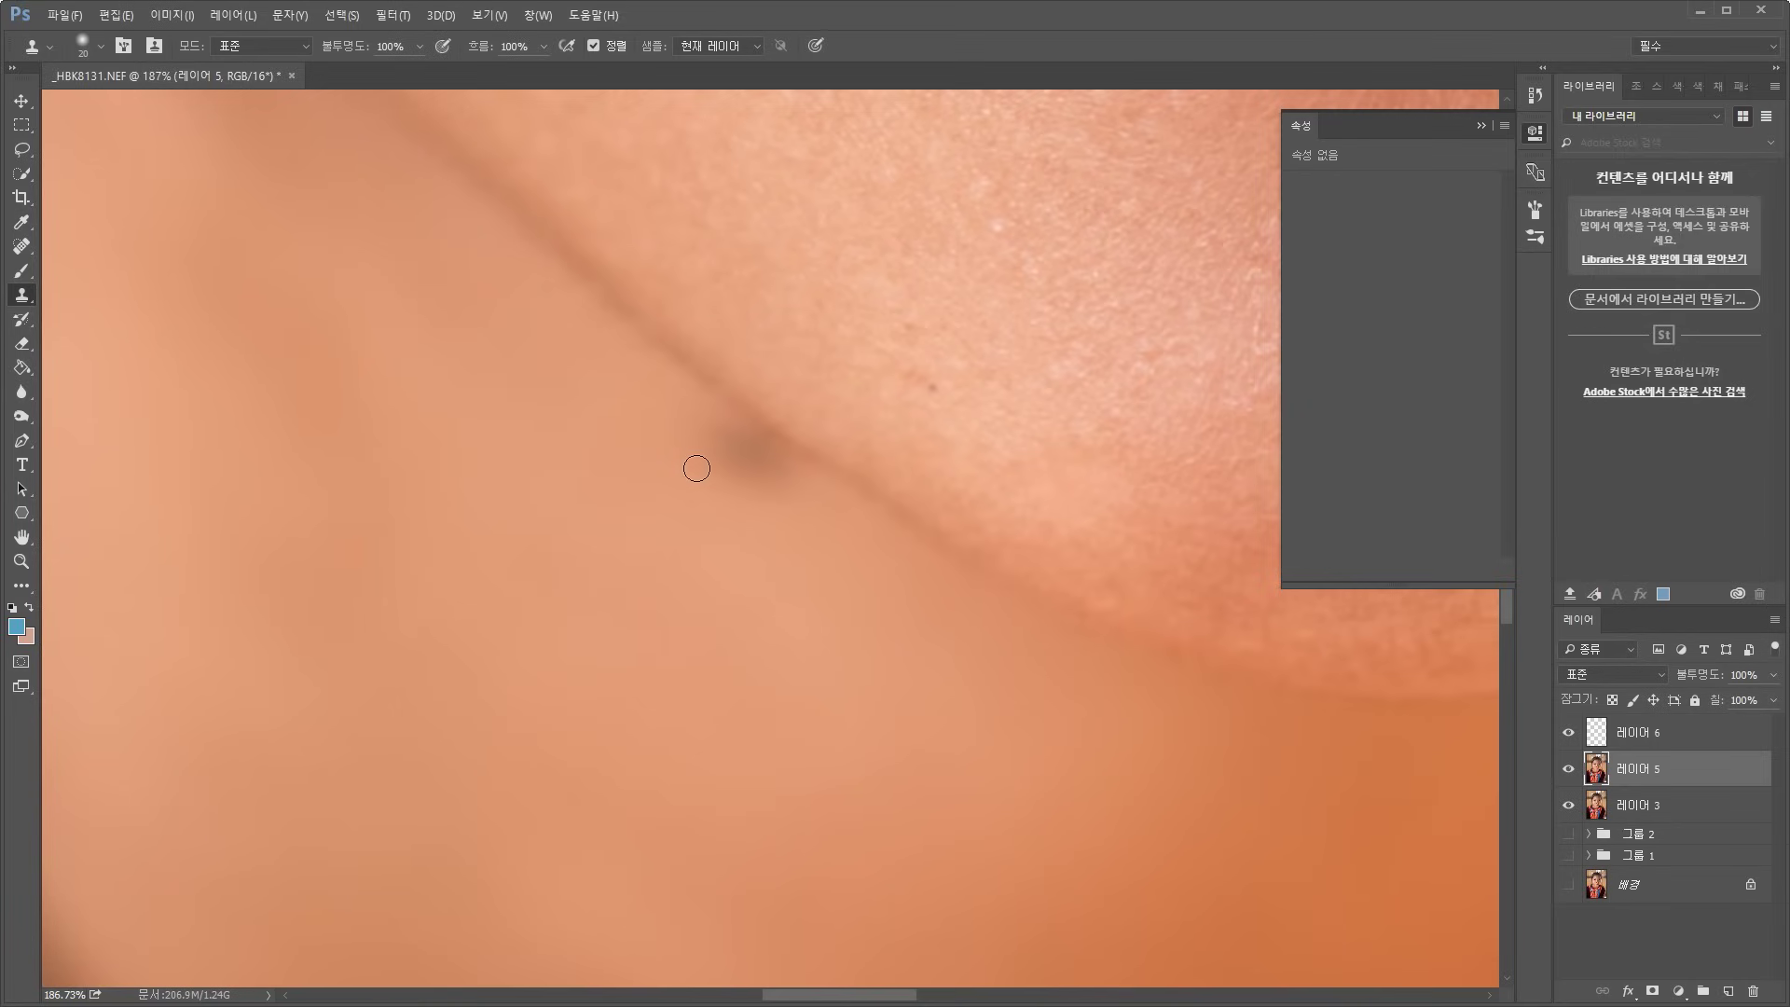
pyautogui.press(']')
pyautogui.press(']')
pyautogui.press(']')
pyautogui.press(']')
pyautogui.press(']')
pyautogui.press(']')
pyautogui.press('alt')
pyautogui.keyDown('alt'); pyautogui.click(430, 388); pyautogui.keyUp('alt')
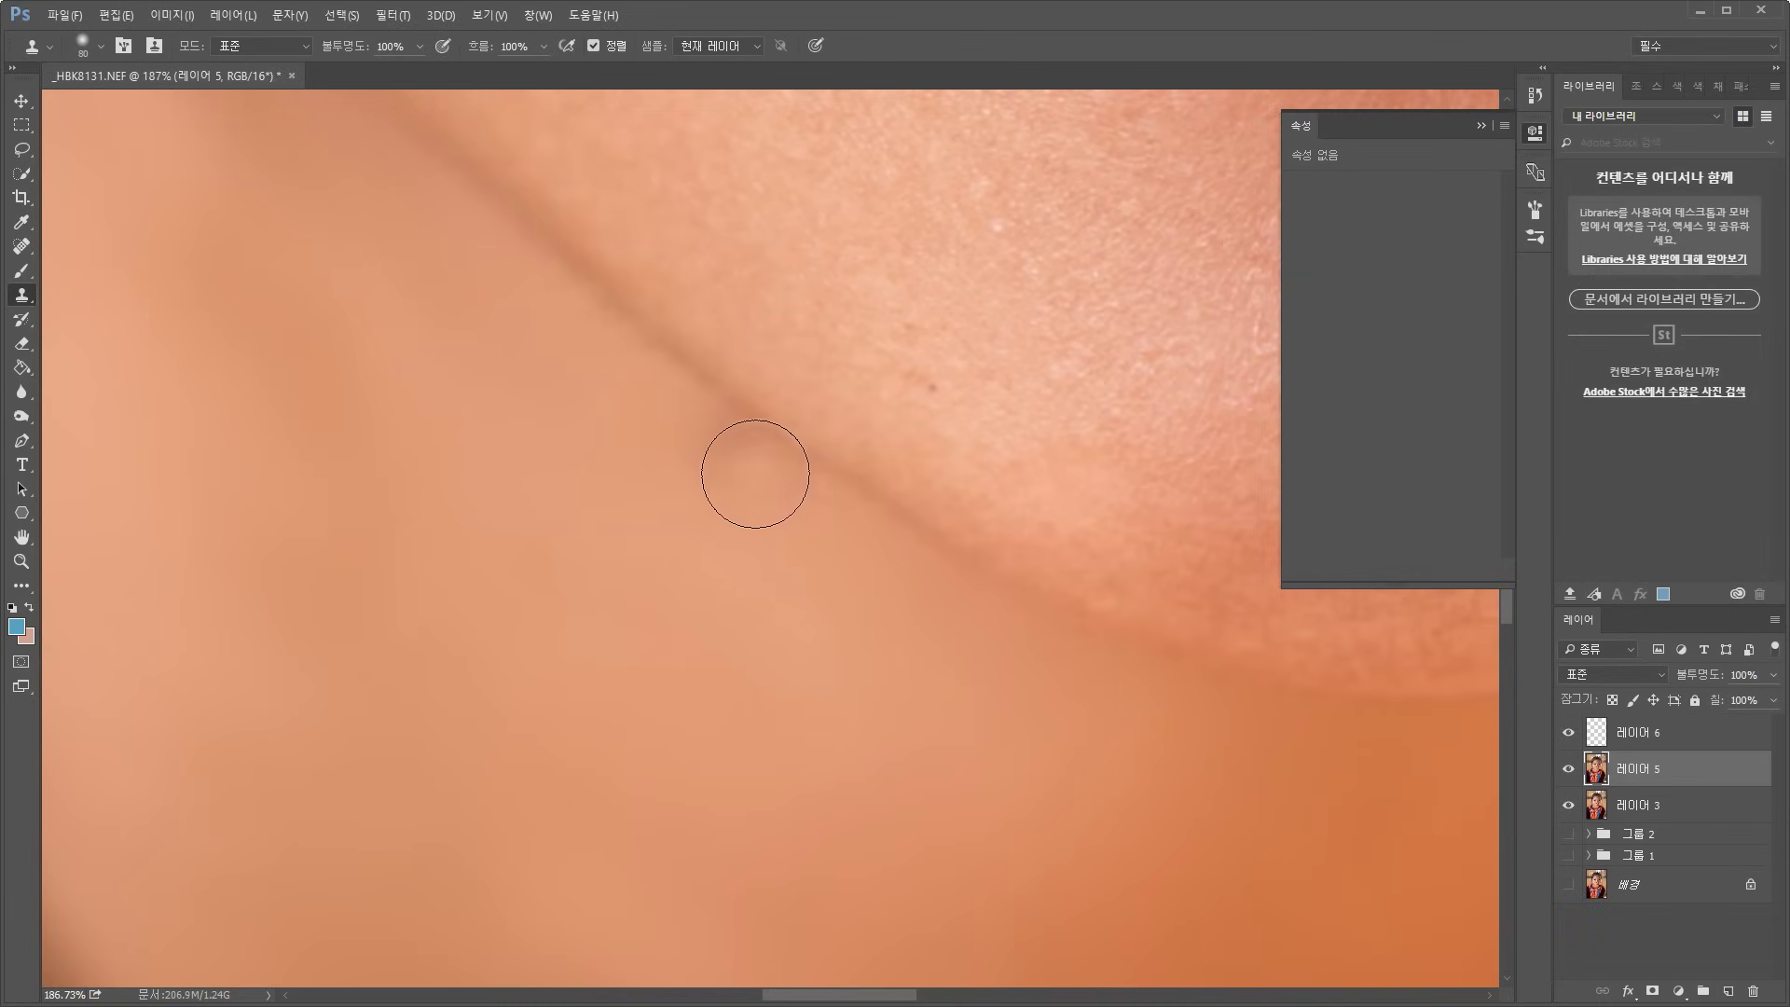
pyautogui.click(719, 452)
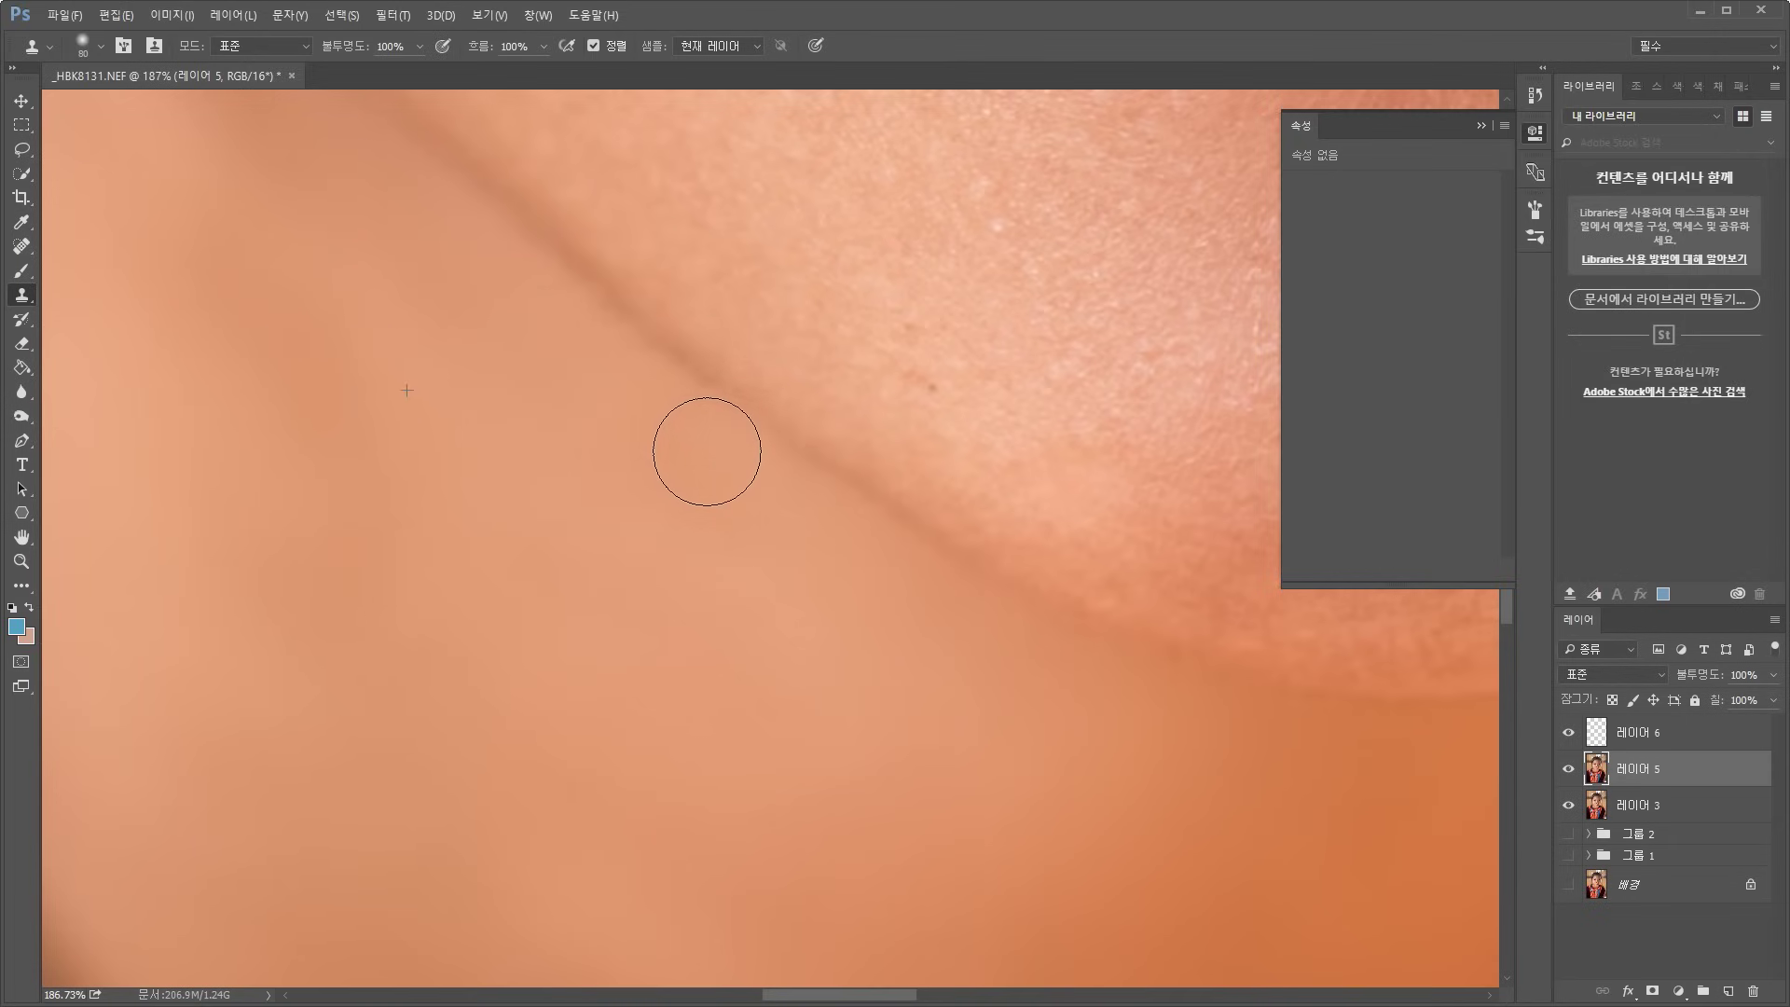
# Examine the retouched neck, face and whole portrait, comparing the teeth with layer 6 hidden and shown
pyautogui.scroll(-5, 640, 591)
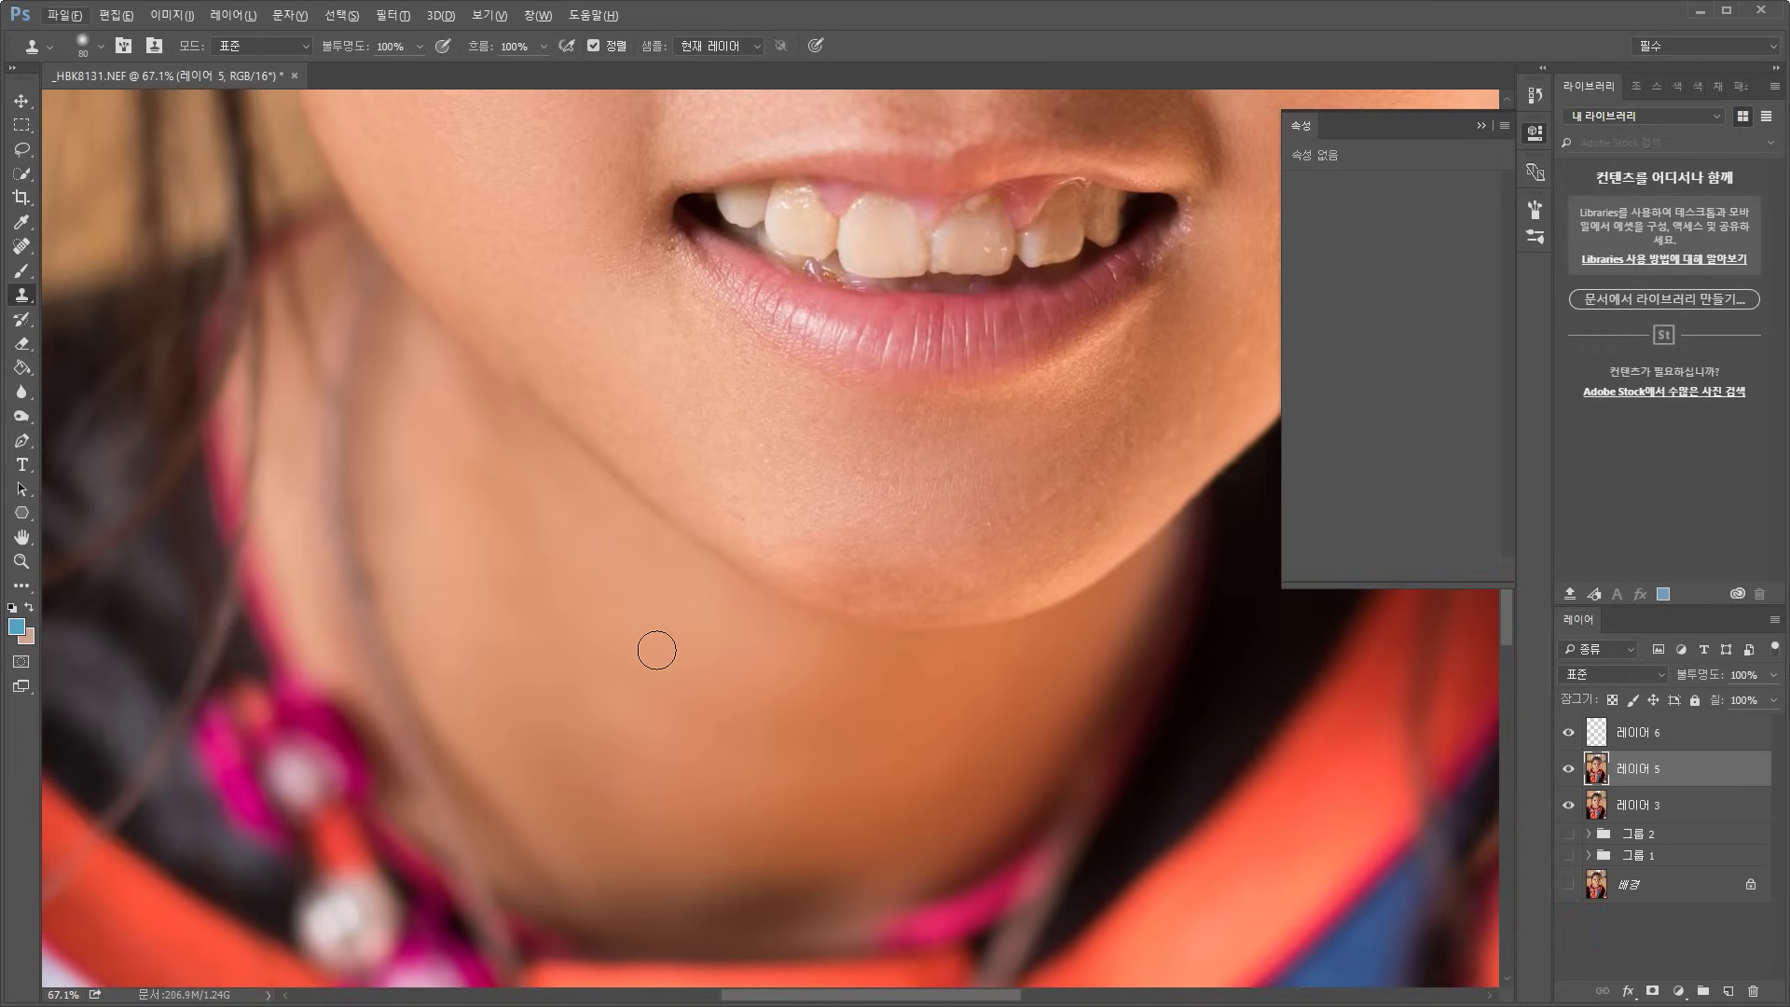
pyautogui.scroll(-2, 544, 587)
pyautogui.scroll(3, 480, 599)
pyautogui.scroll(1, 432, 587)
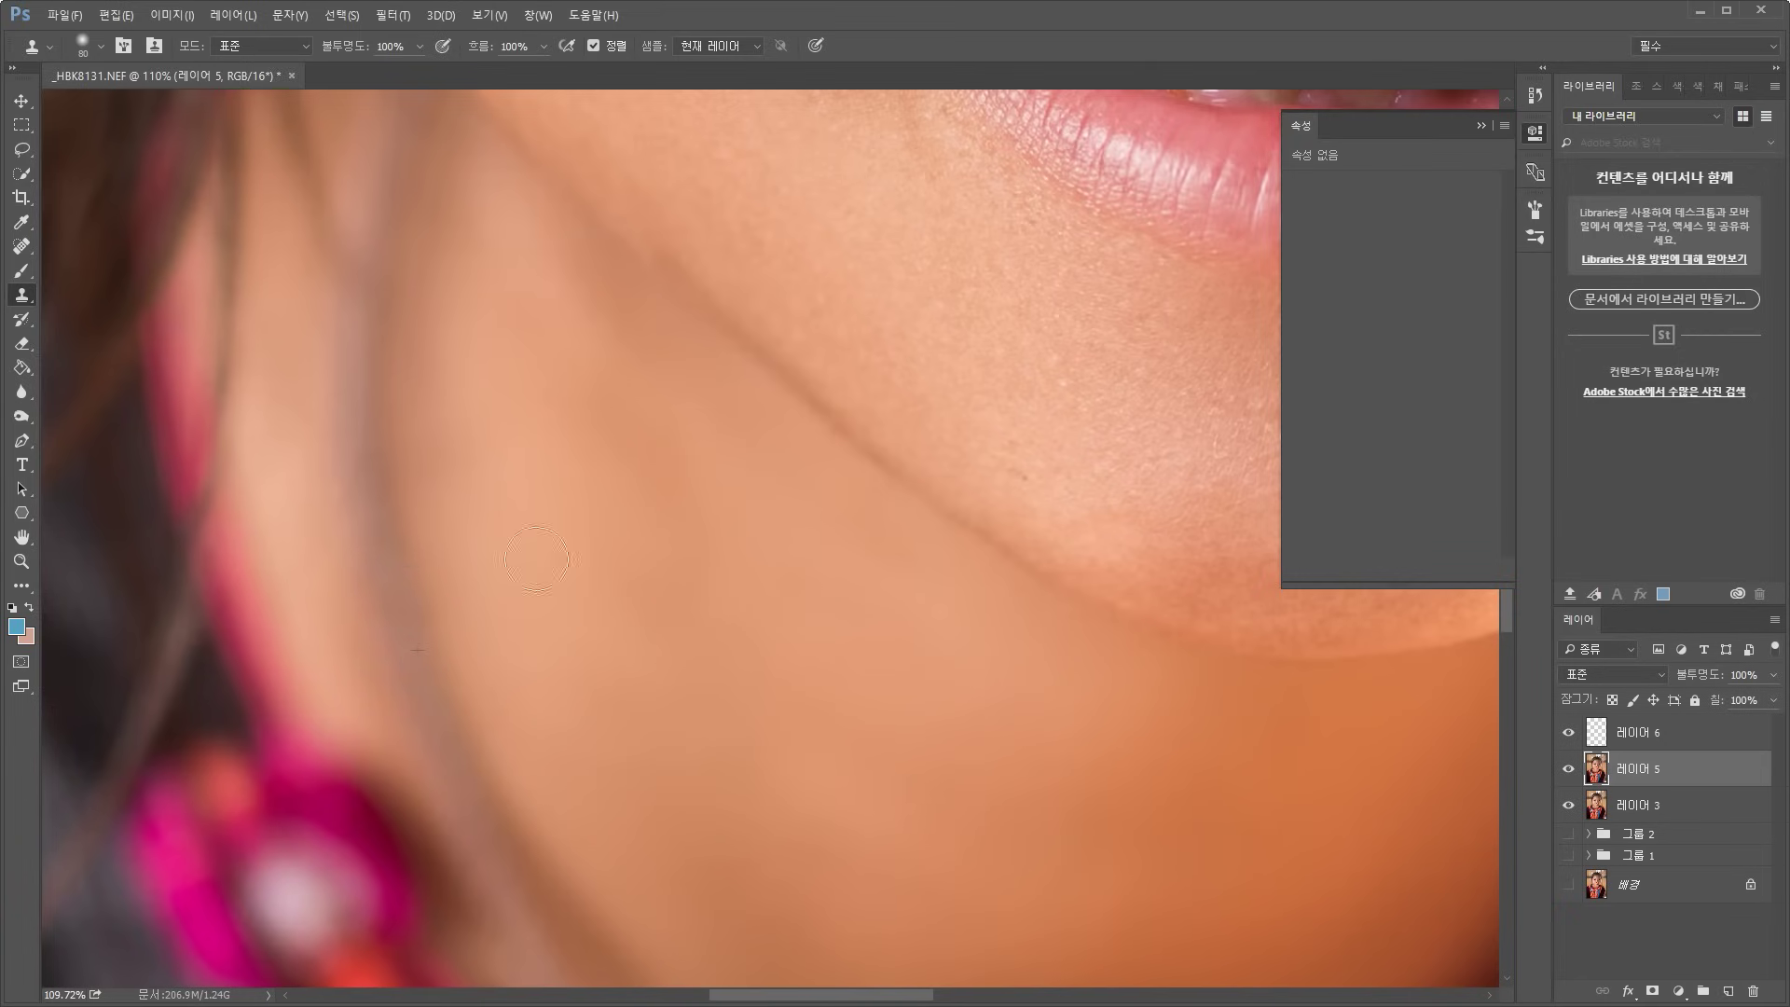
pyautogui.scroll(-8, 732, 687)
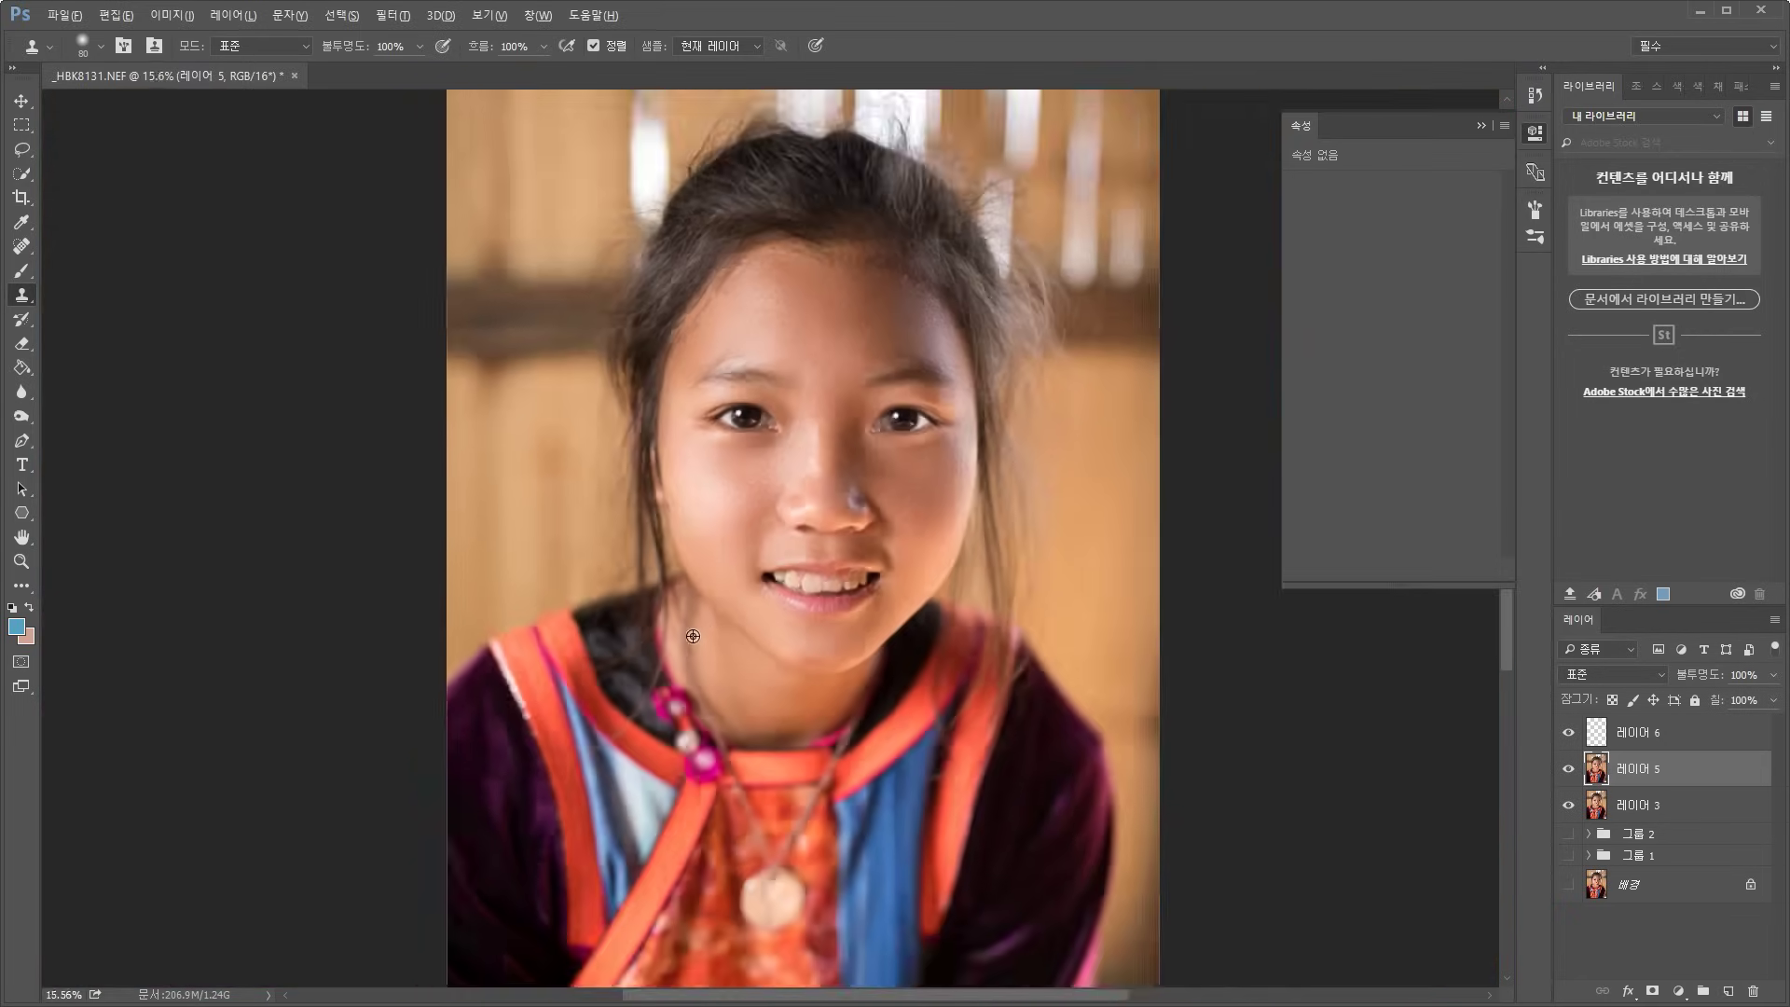
pyautogui.scroll(2, 727, 639)
pyautogui.scroll(-2, 797, 626)
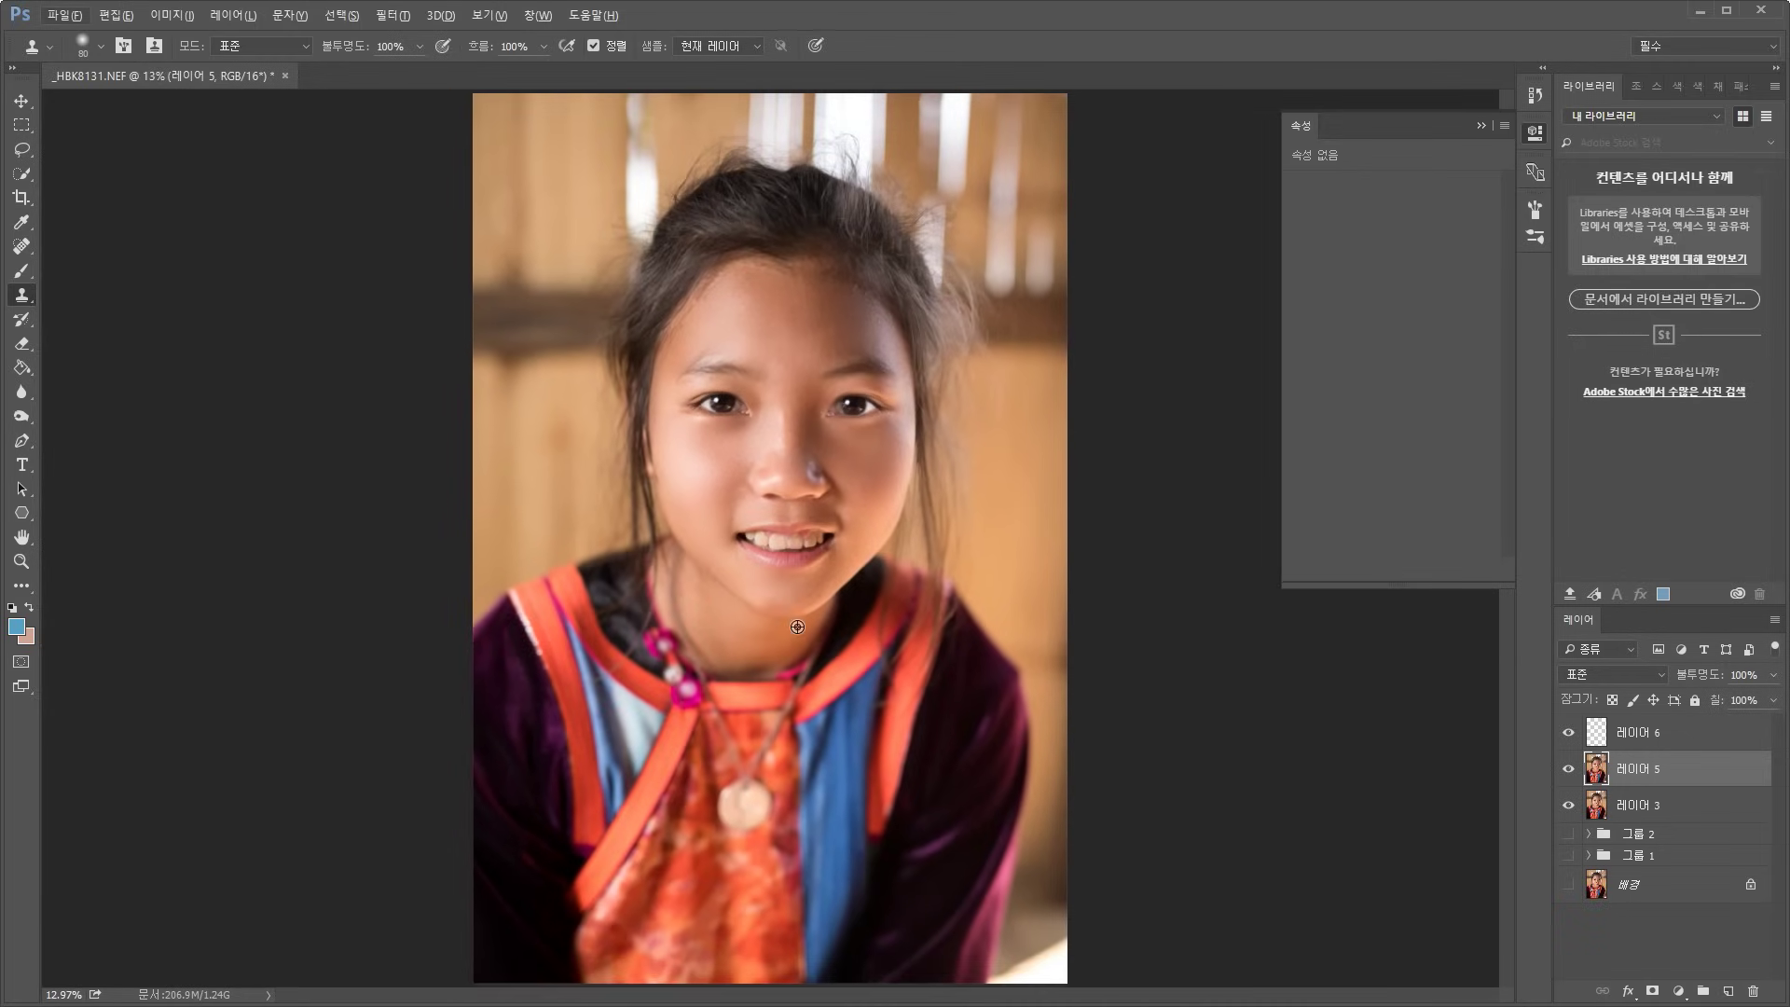
pyautogui.scroll(2, 944, 456)
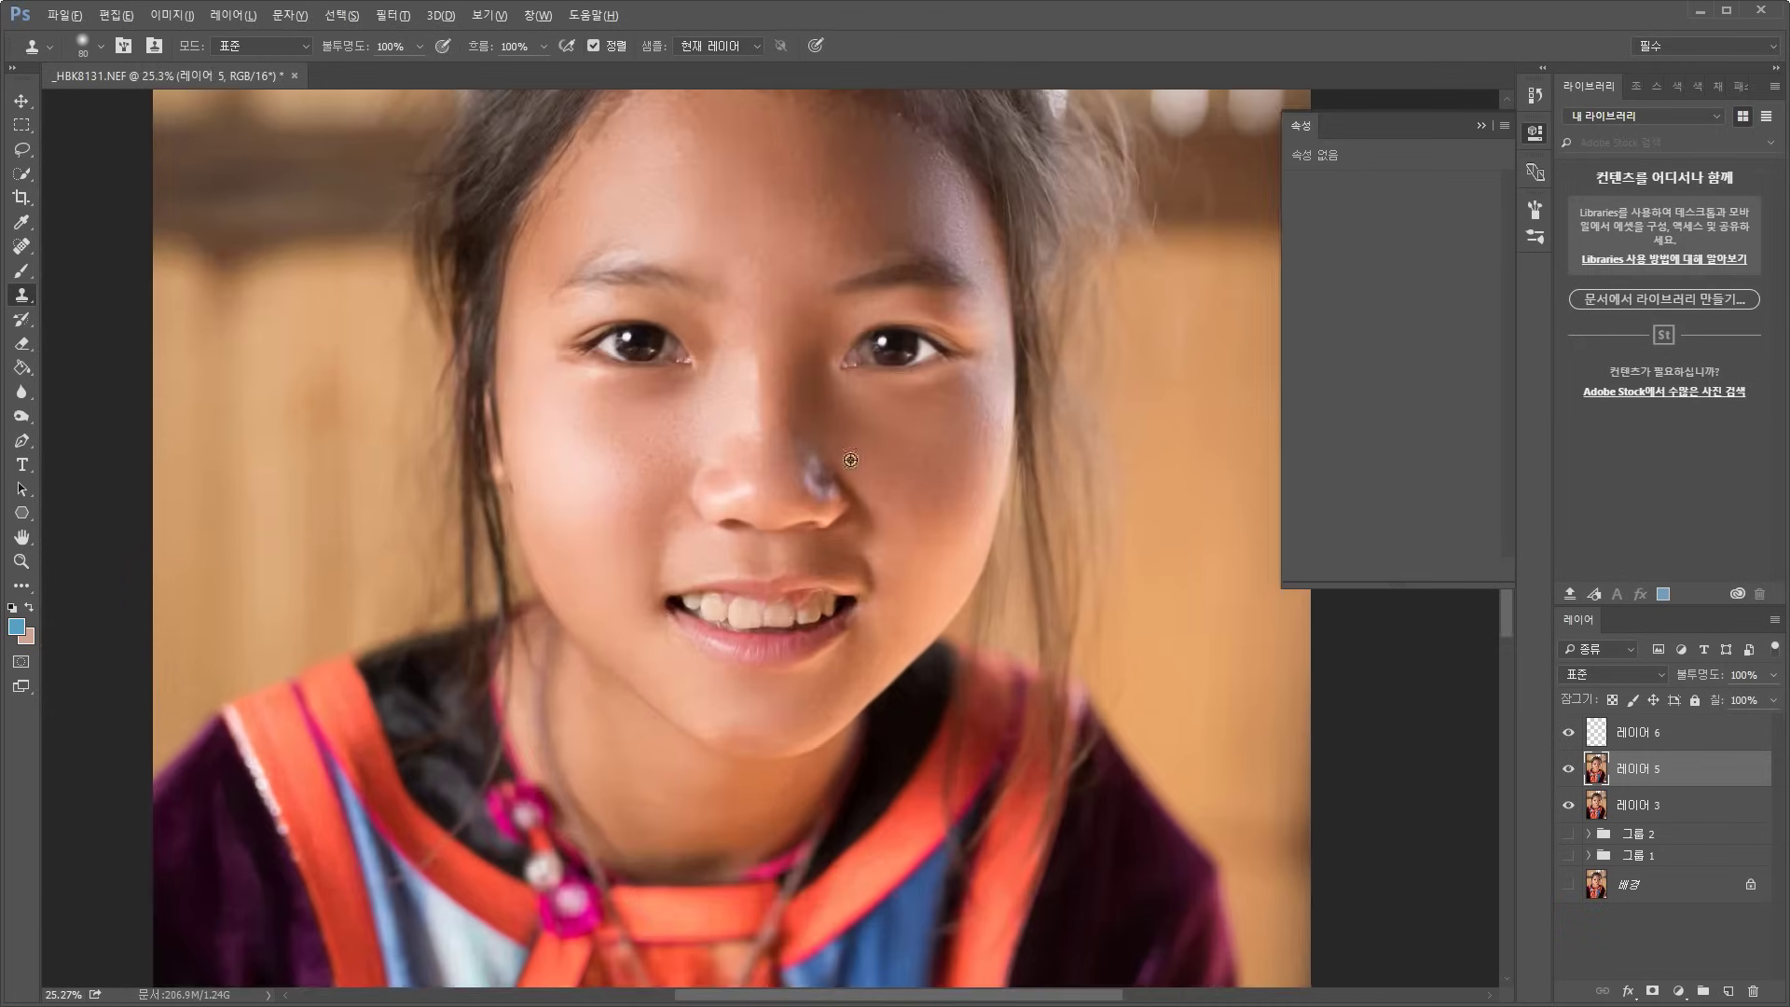
pyautogui.scroll(-1, 912, 444)
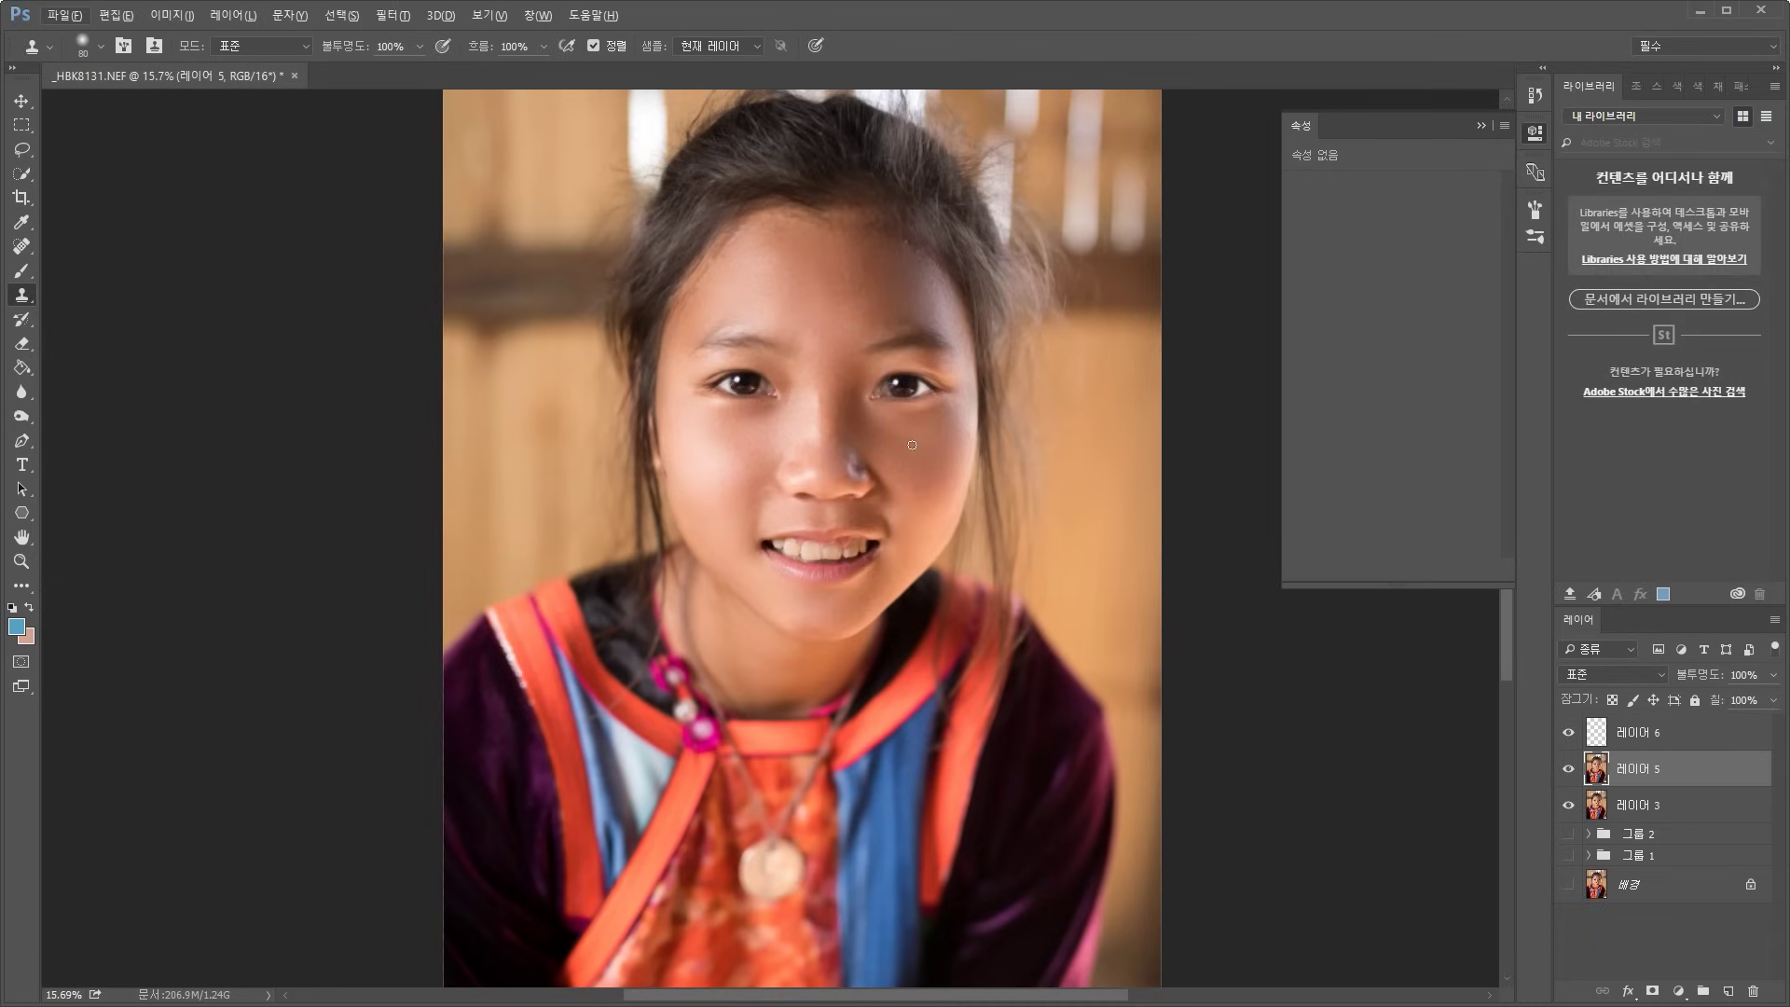
pyautogui.scroll(-1, 912, 445)
pyautogui.scroll(1, 912, 446)
pyautogui.scroll(-1, 913, 447)
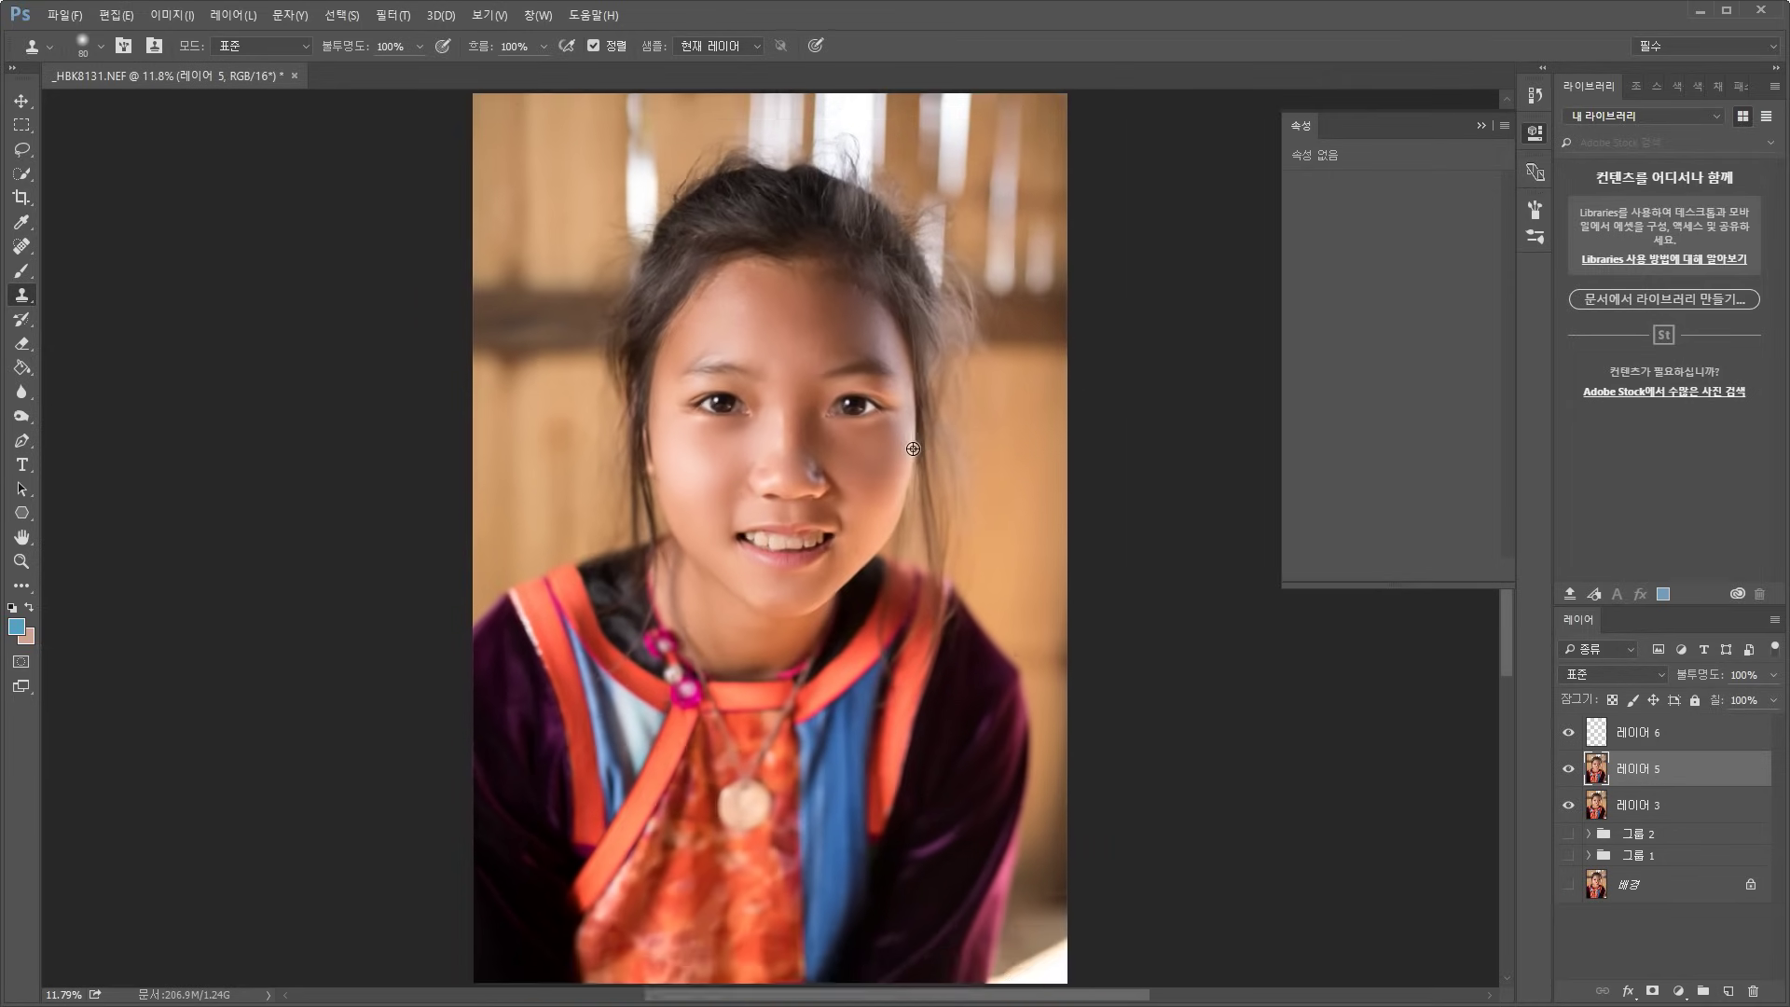
pyautogui.click(1567, 732)
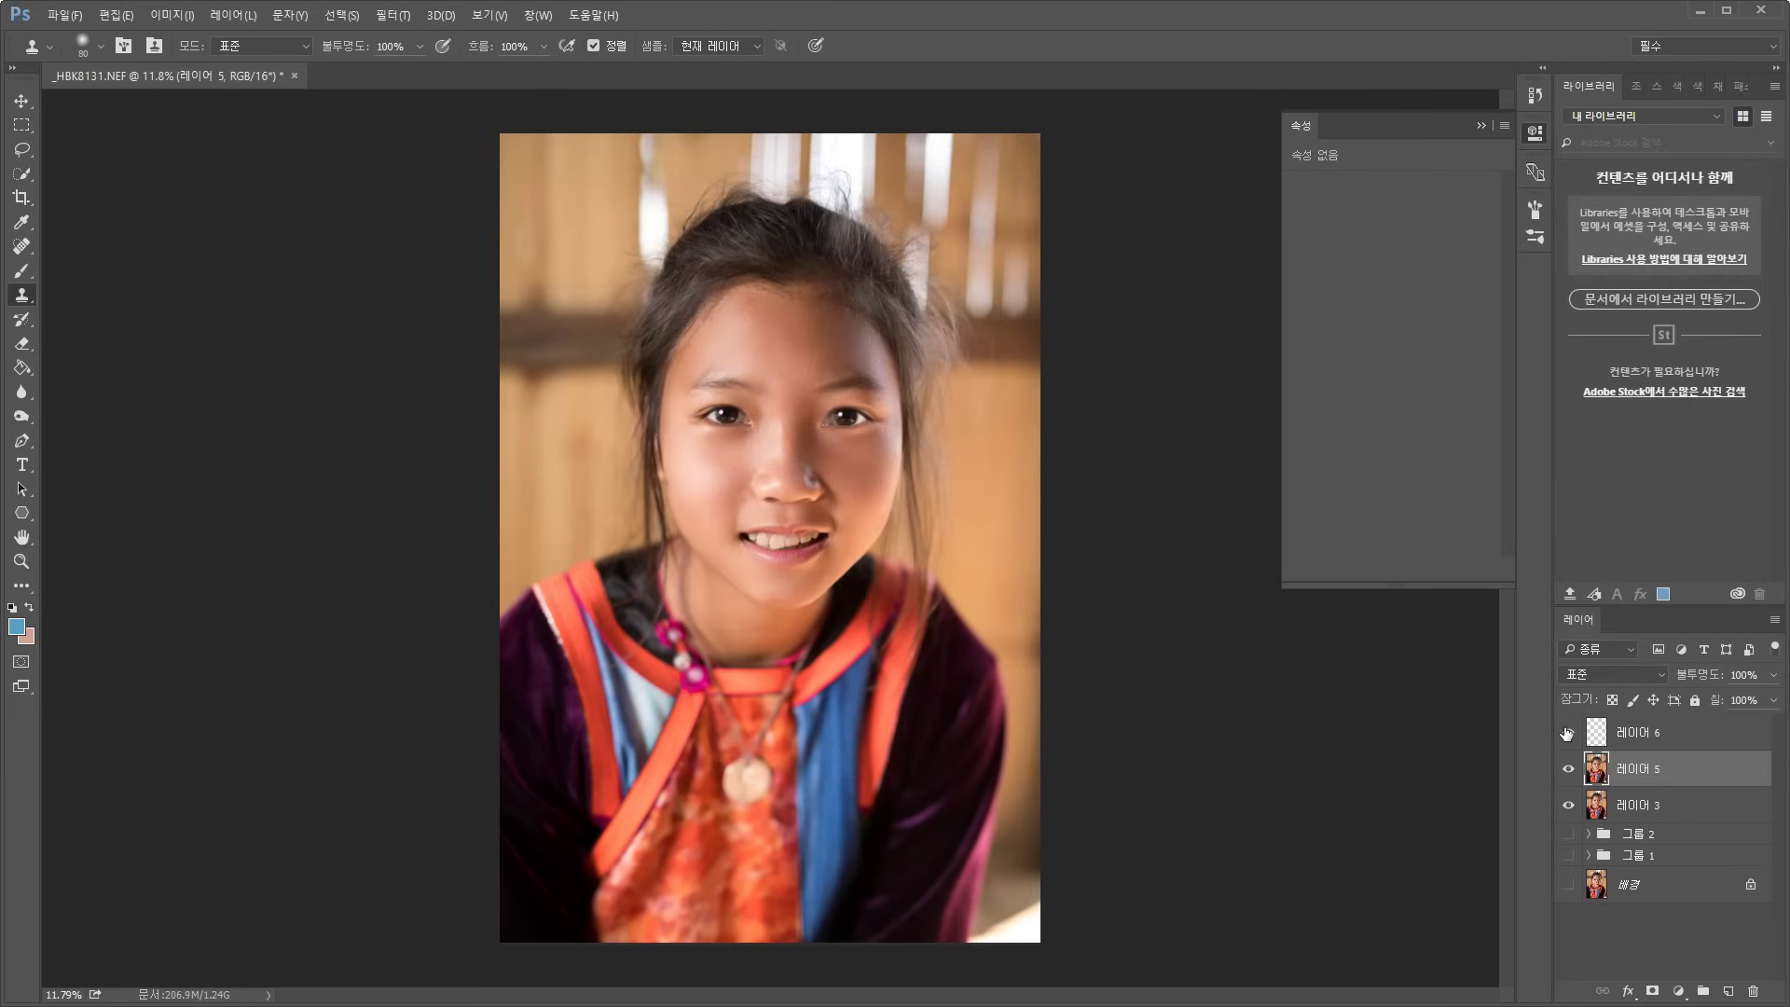
pyautogui.click(1567, 732)
# Make layer 6 active and choose the size 20 Eraser for the mouth area
pyautogui.scroll(3, 858, 548)
pyautogui.scroll(5, 800, 544)
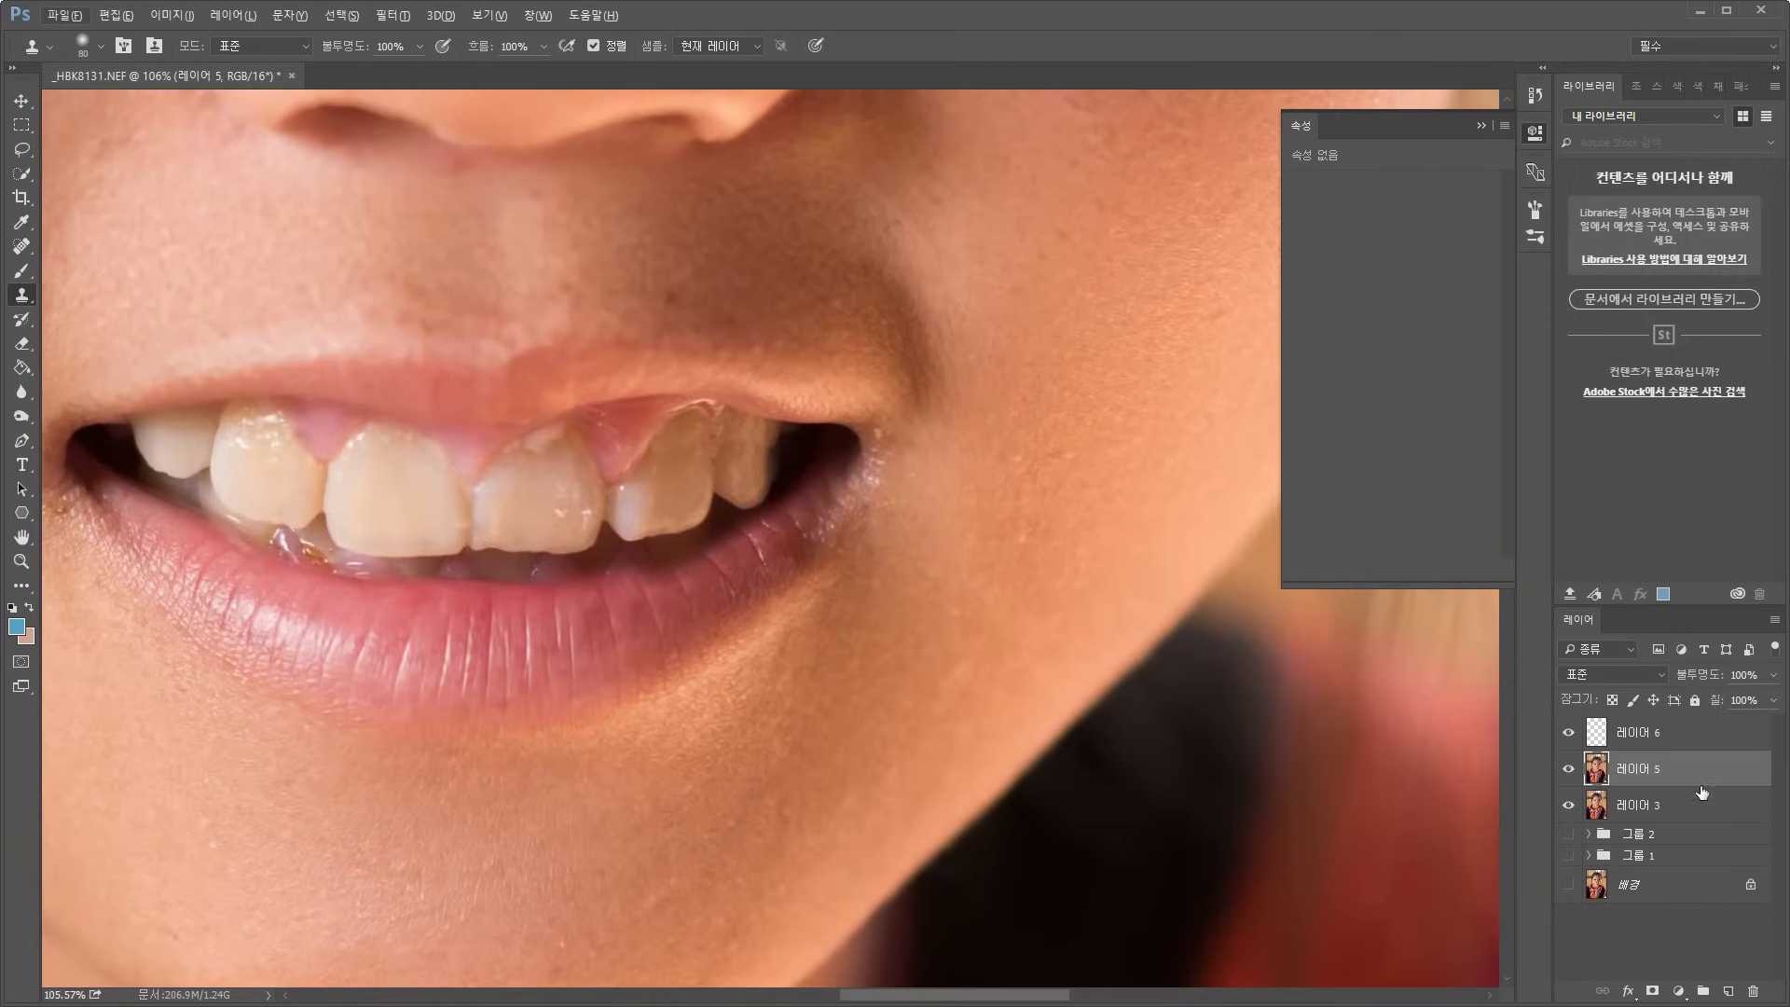
pyautogui.click(1676, 736)
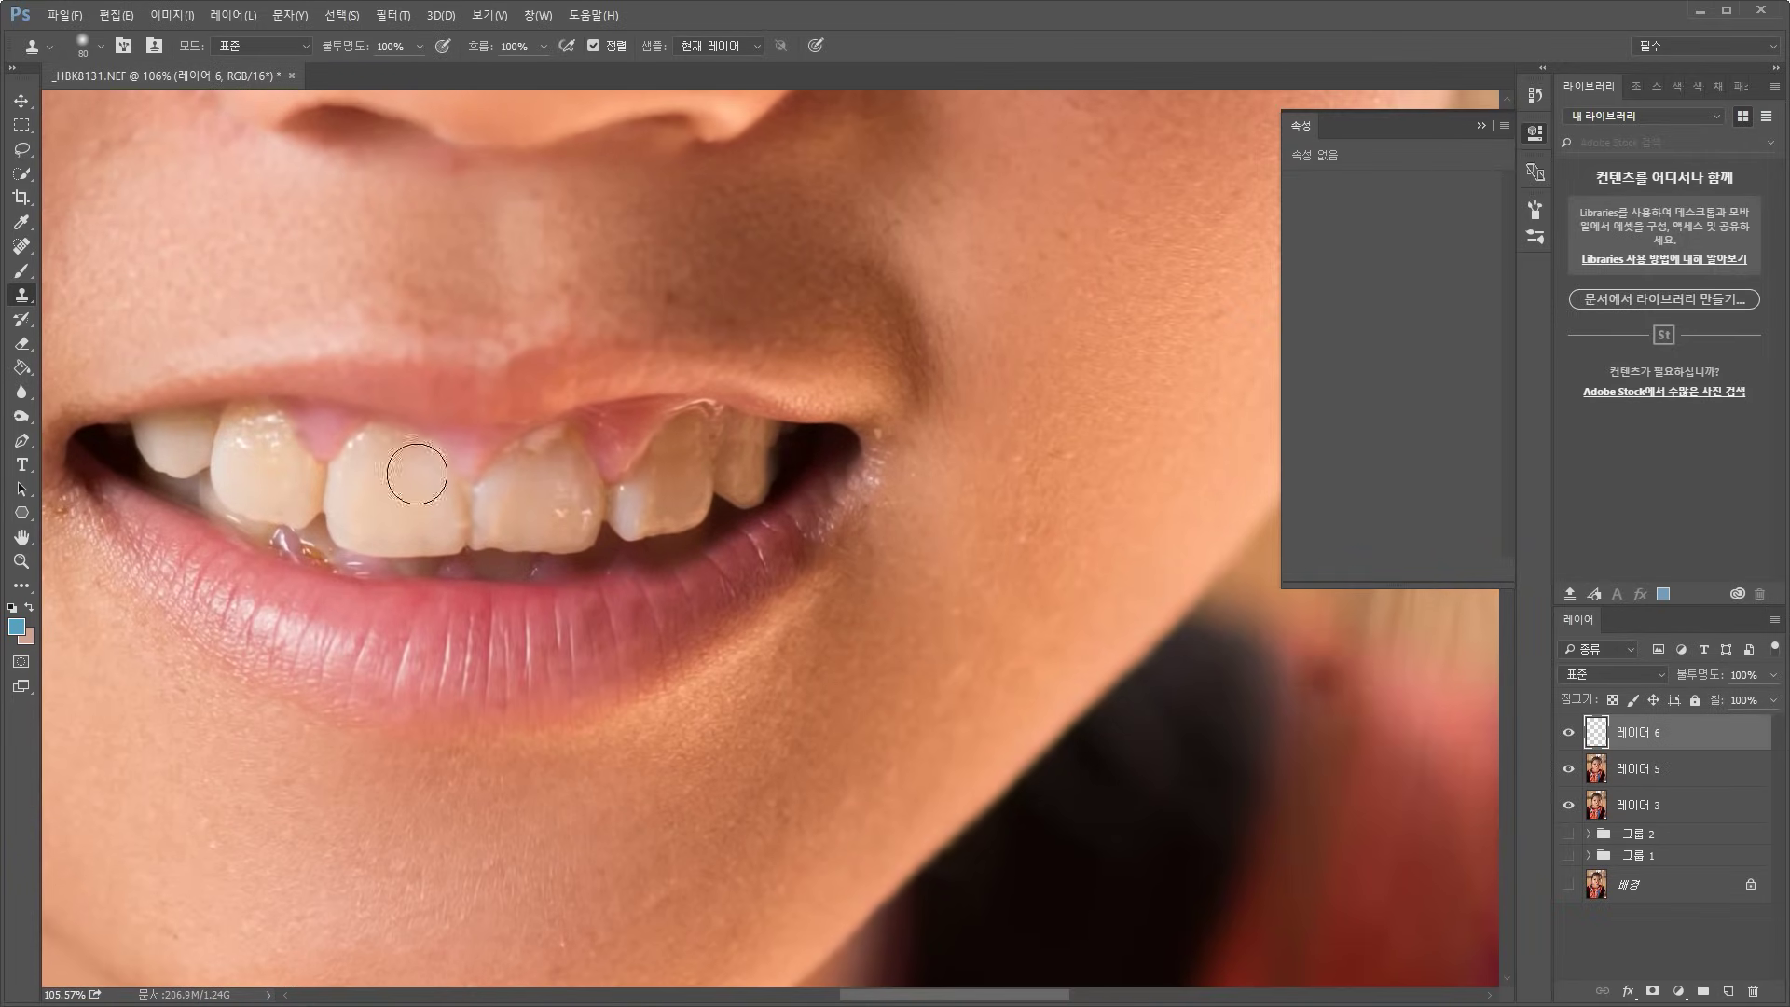
pyautogui.click(22, 343)
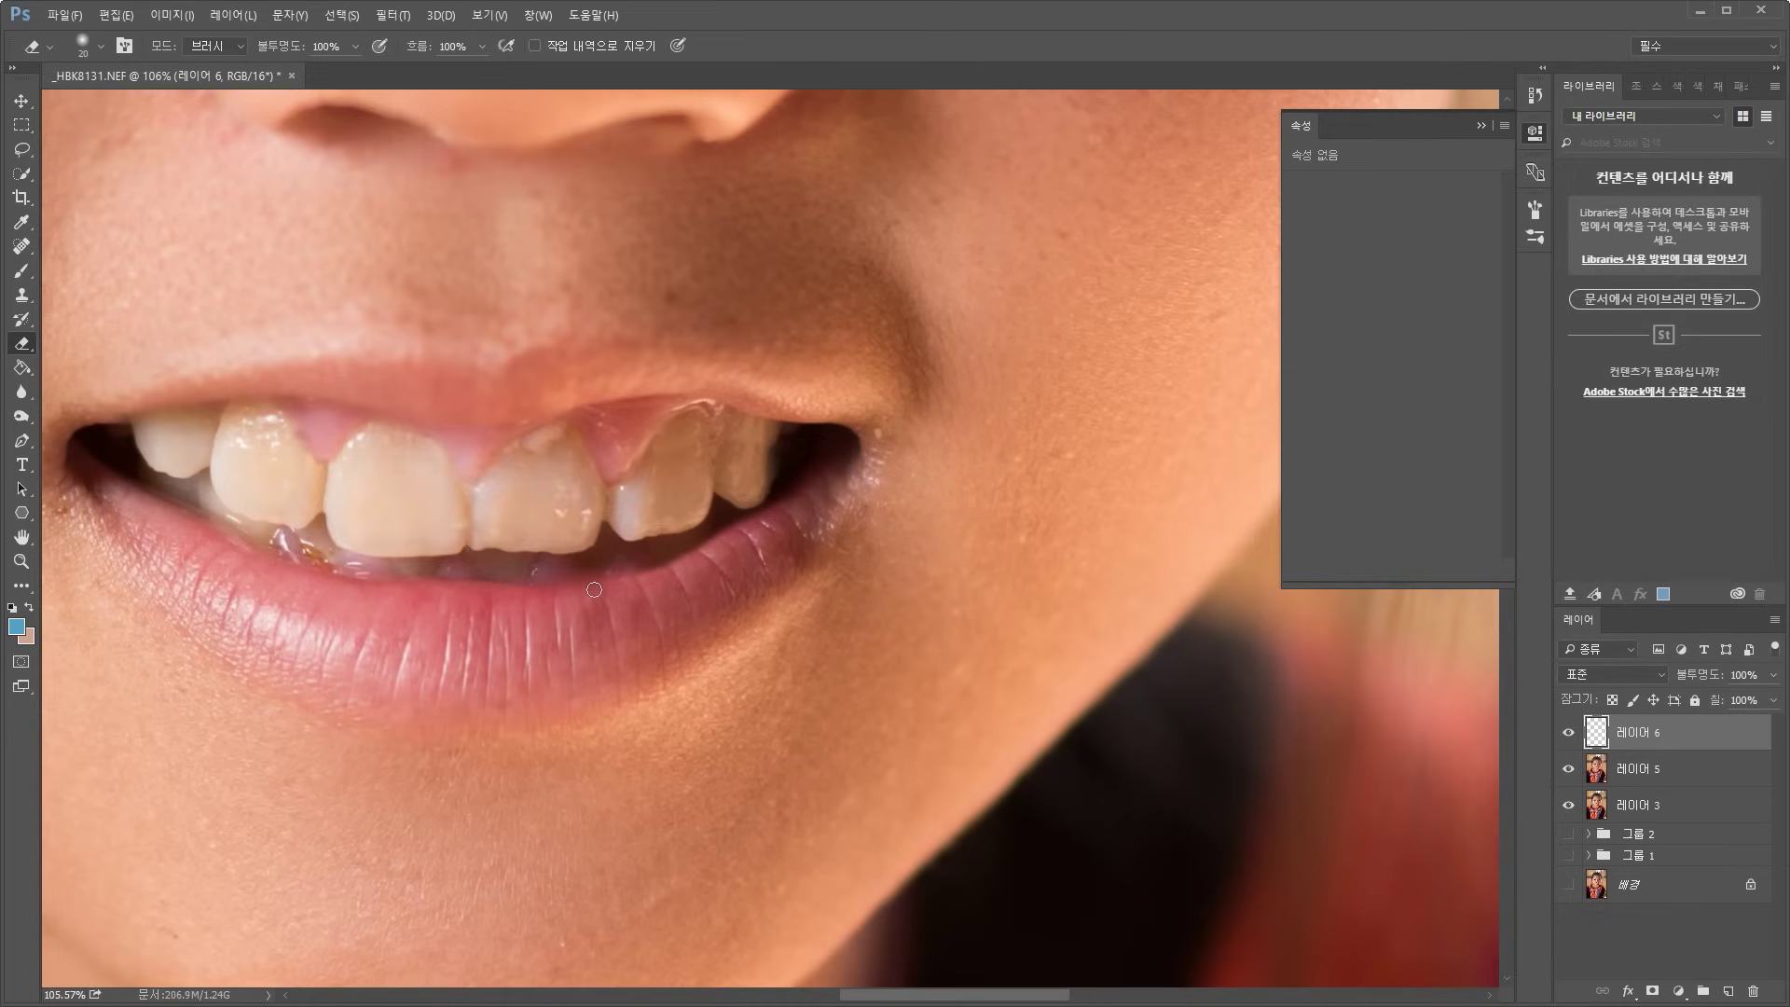
# Compare the portrait with layer 6 hidden and shown, and merge layers 6 and 5 into one layer
pyautogui.scroll(-10, 704, 592)
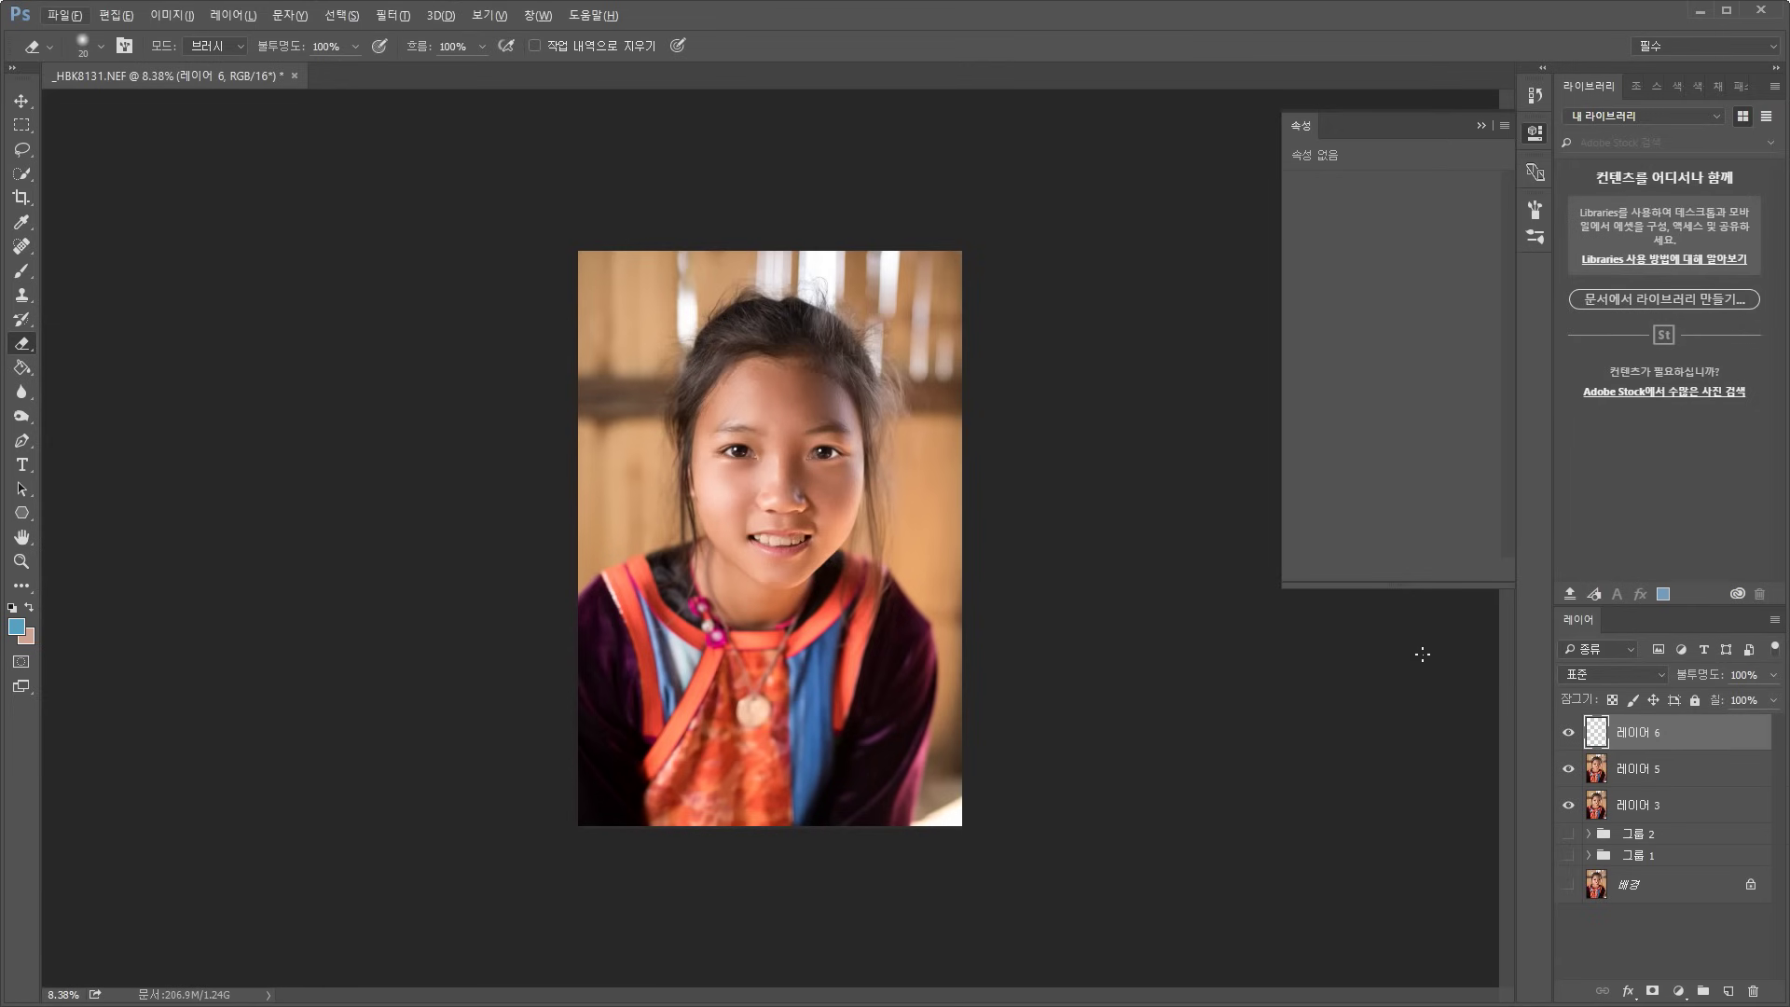
pyautogui.scroll(5, 1422, 654)
pyautogui.click(1569, 734)
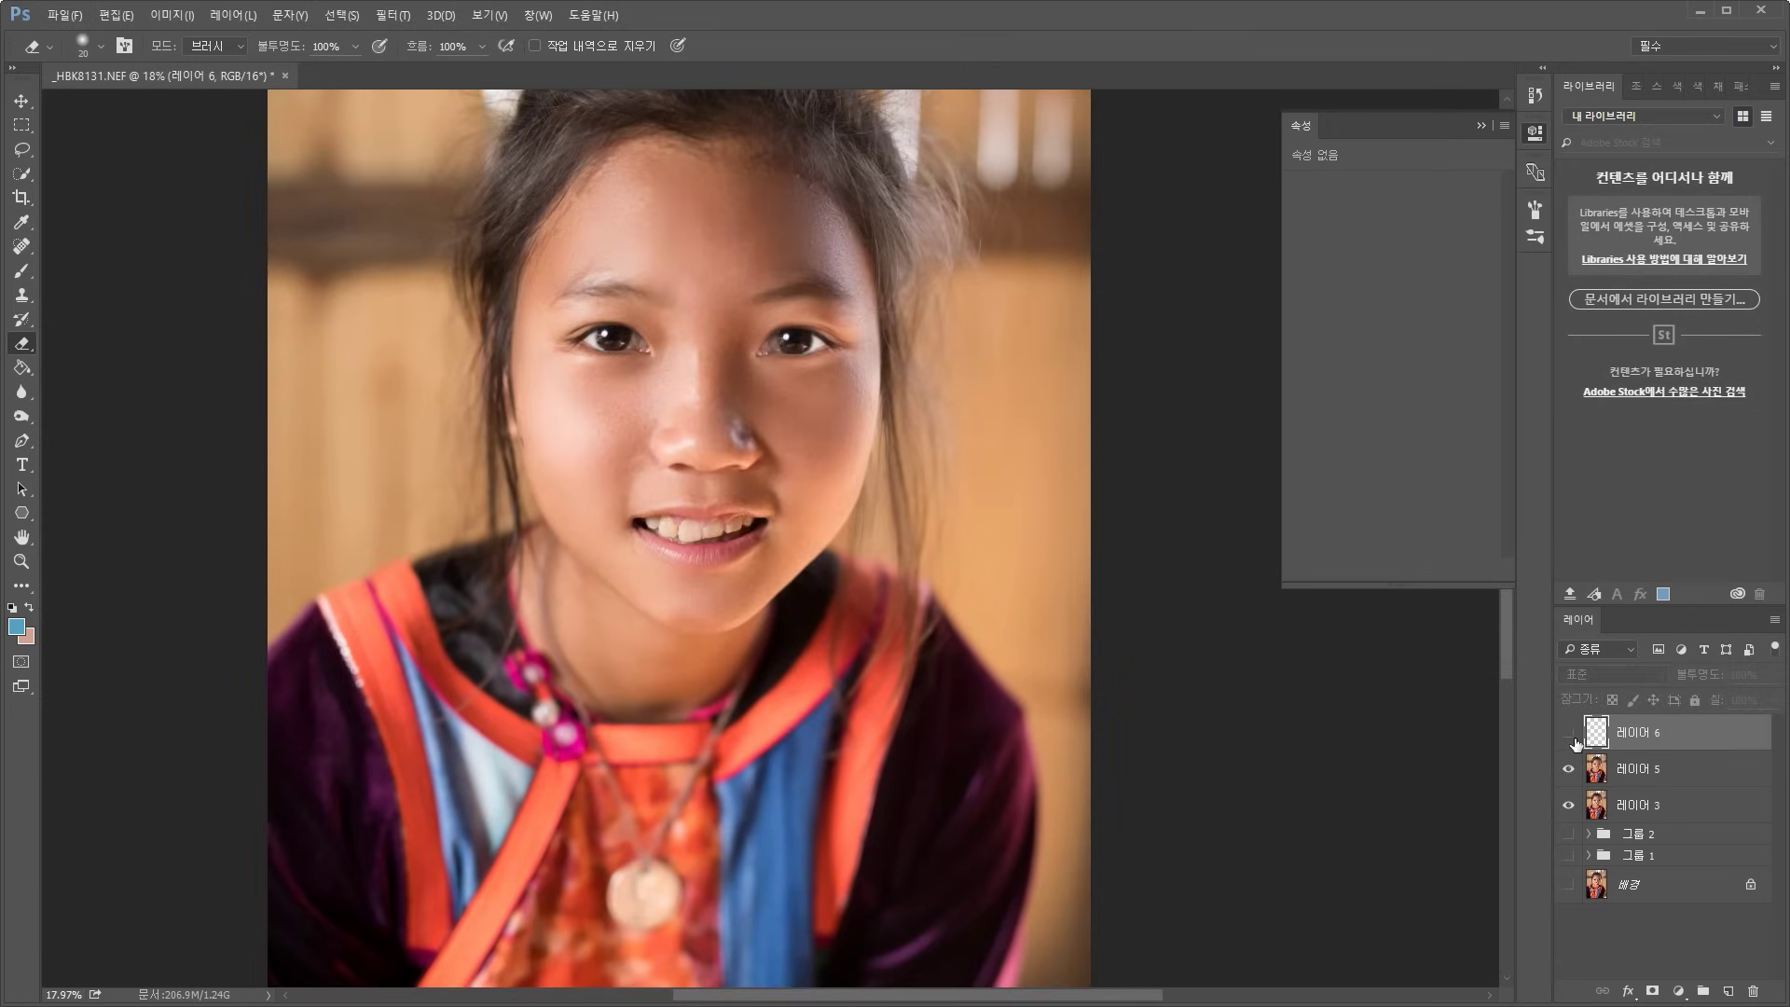
pyautogui.click(1569, 734)
pyautogui.keyDown('shift'); pyautogui.click(1703, 777); pyautogui.keyUp('shift')
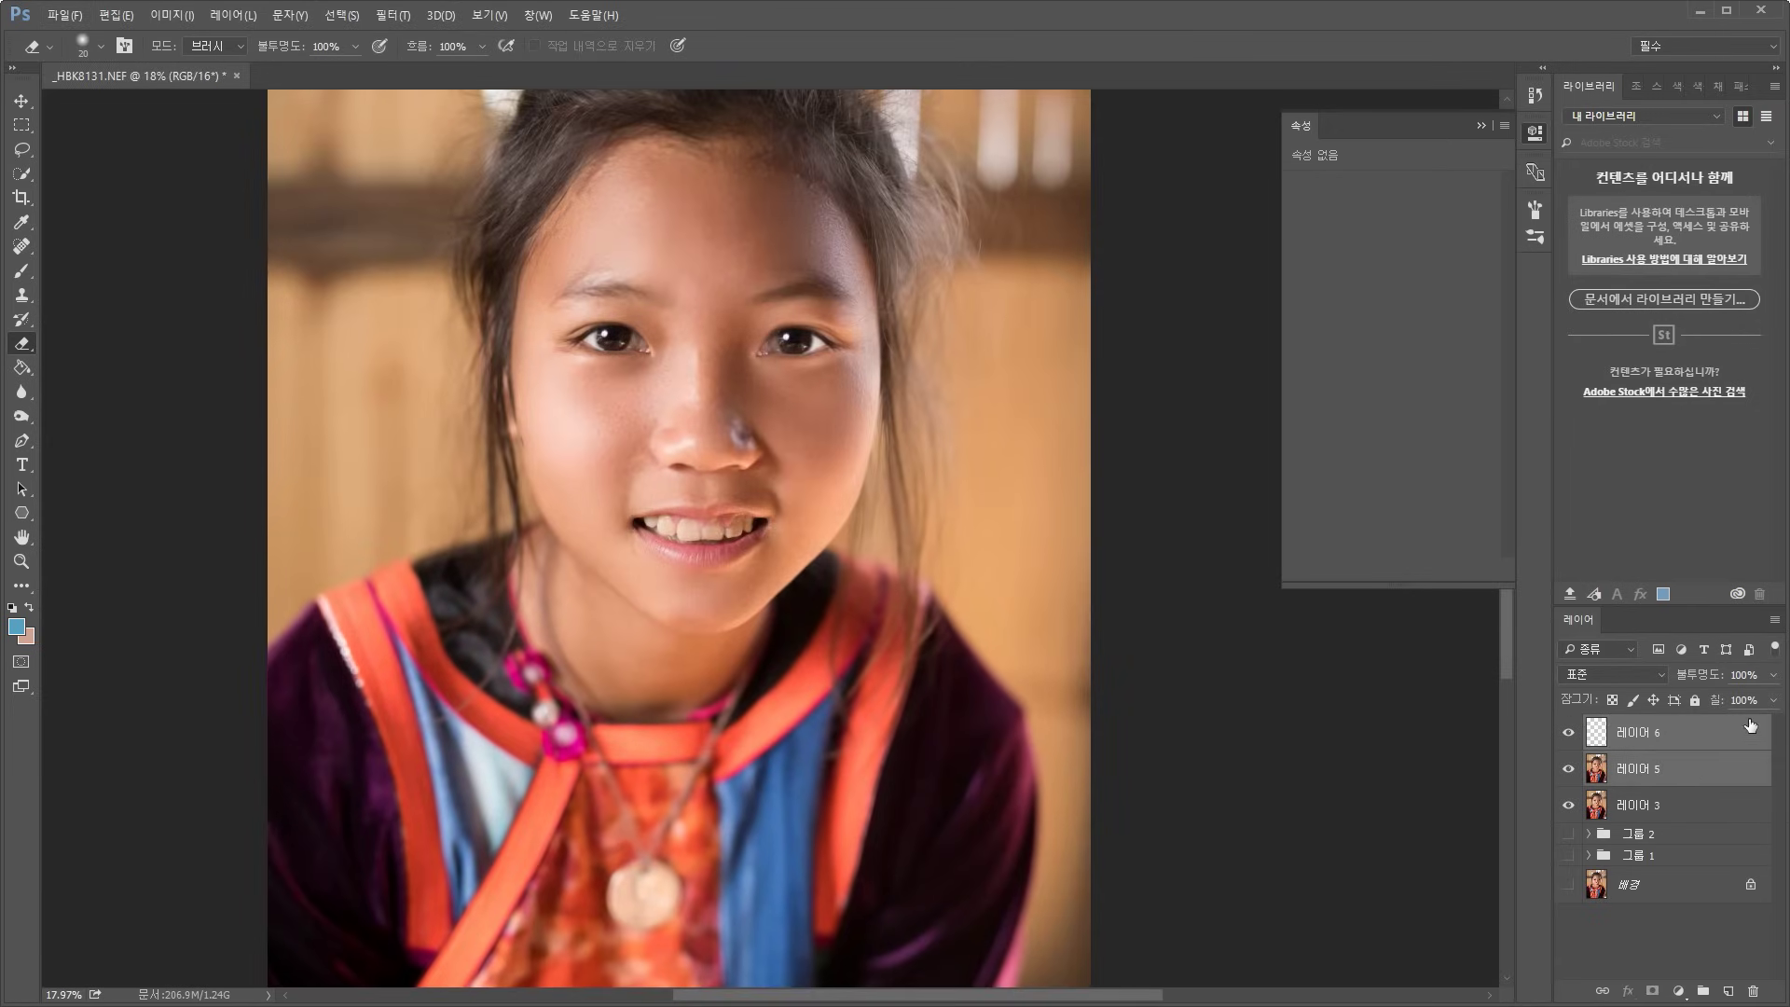
pyautogui.click(1775, 620)
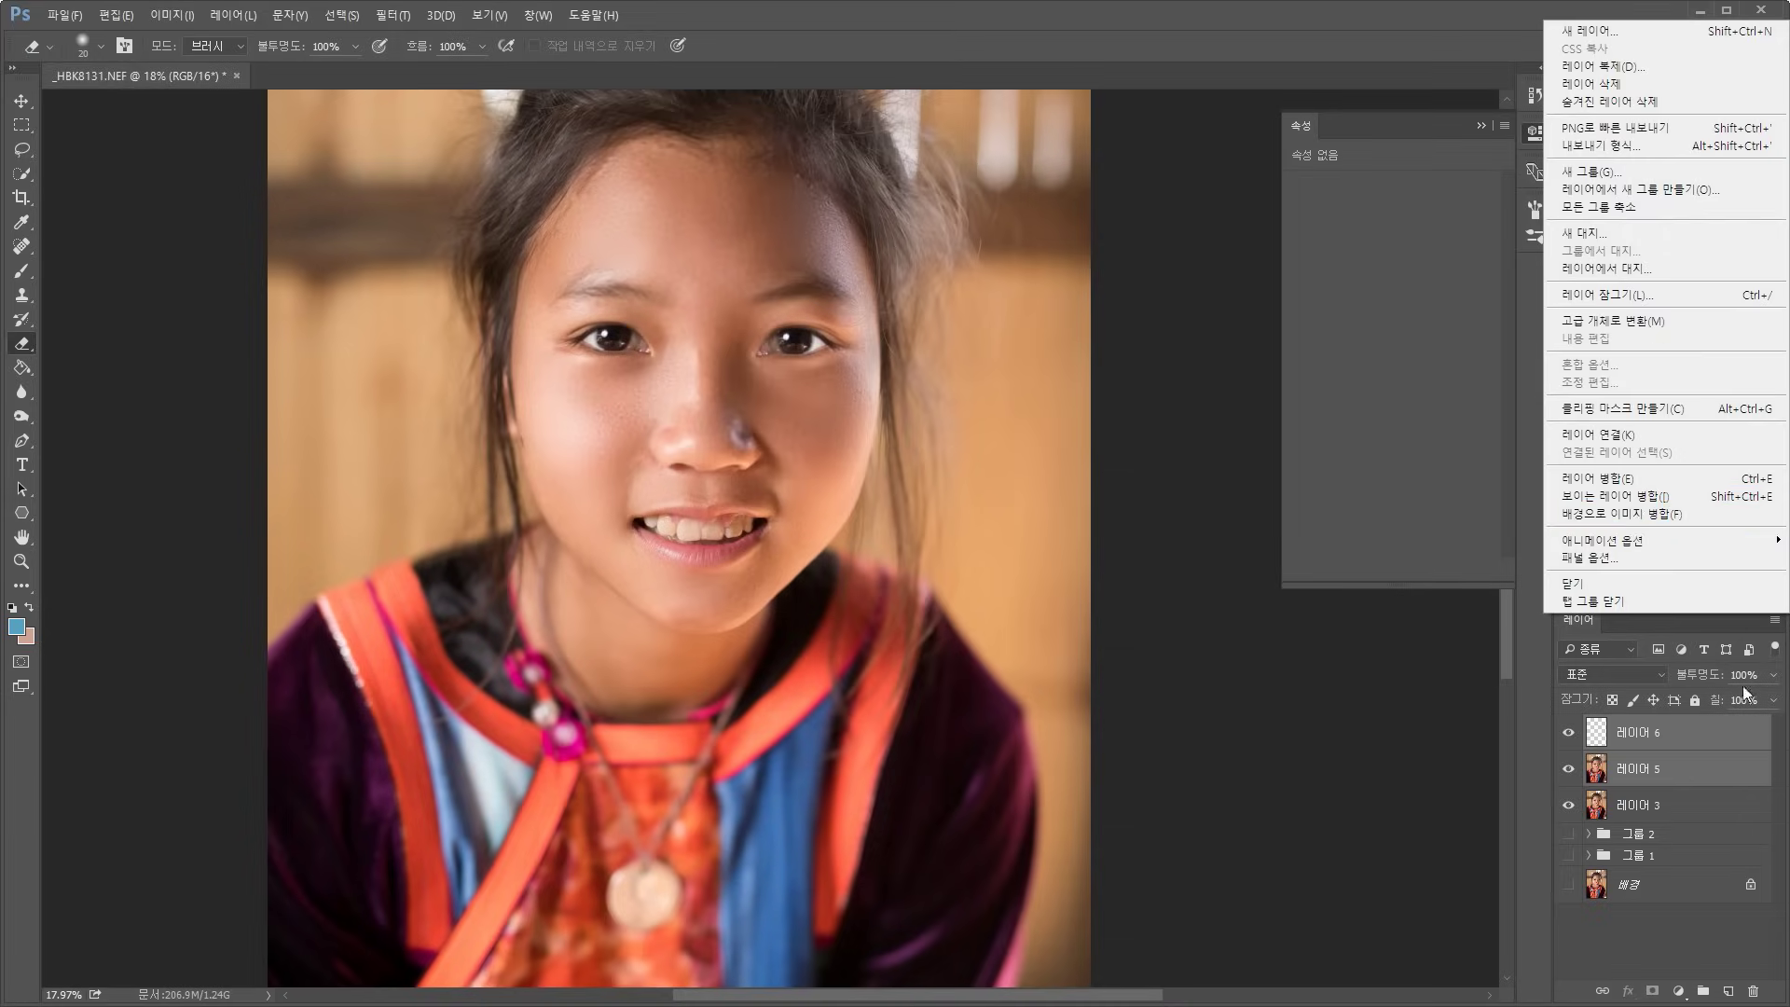
pyautogui.click(1686, 478)
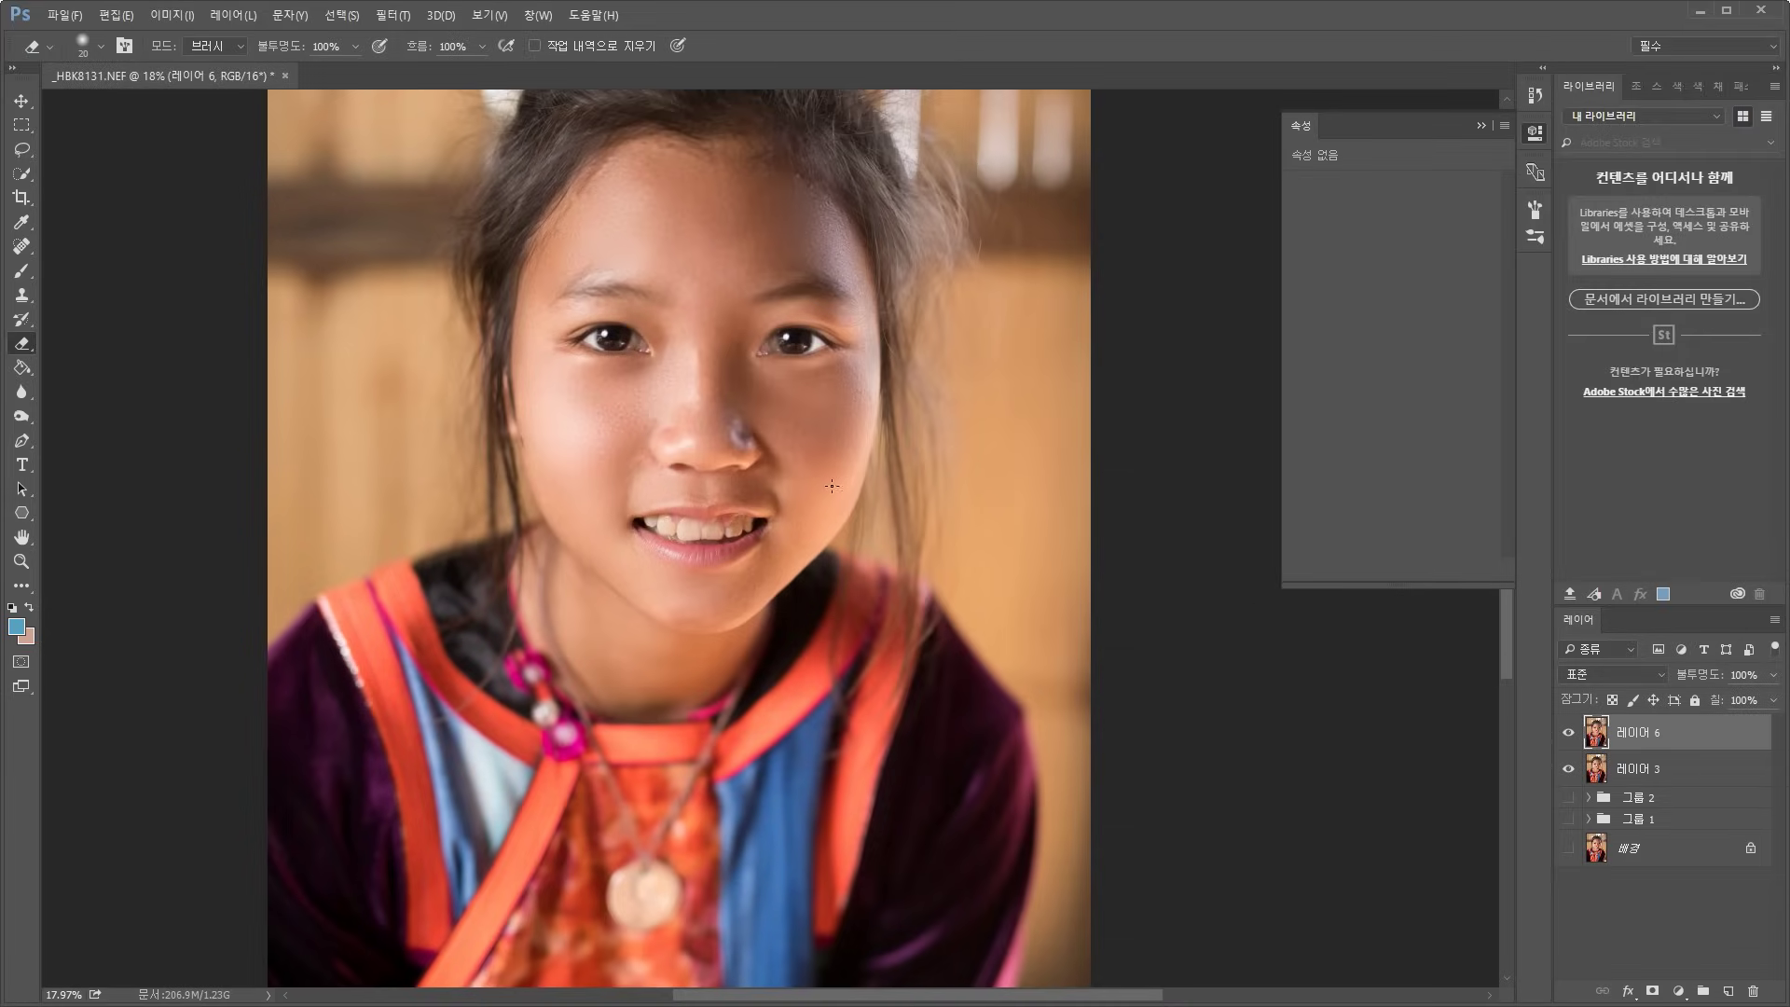
# Add a Color Balance adjustment above layer 6 and set its highlights to magenta-green -4 and yellow-blue -21
pyautogui.scroll(-3, 814, 504)
pyautogui.scroll(2, 814, 503)
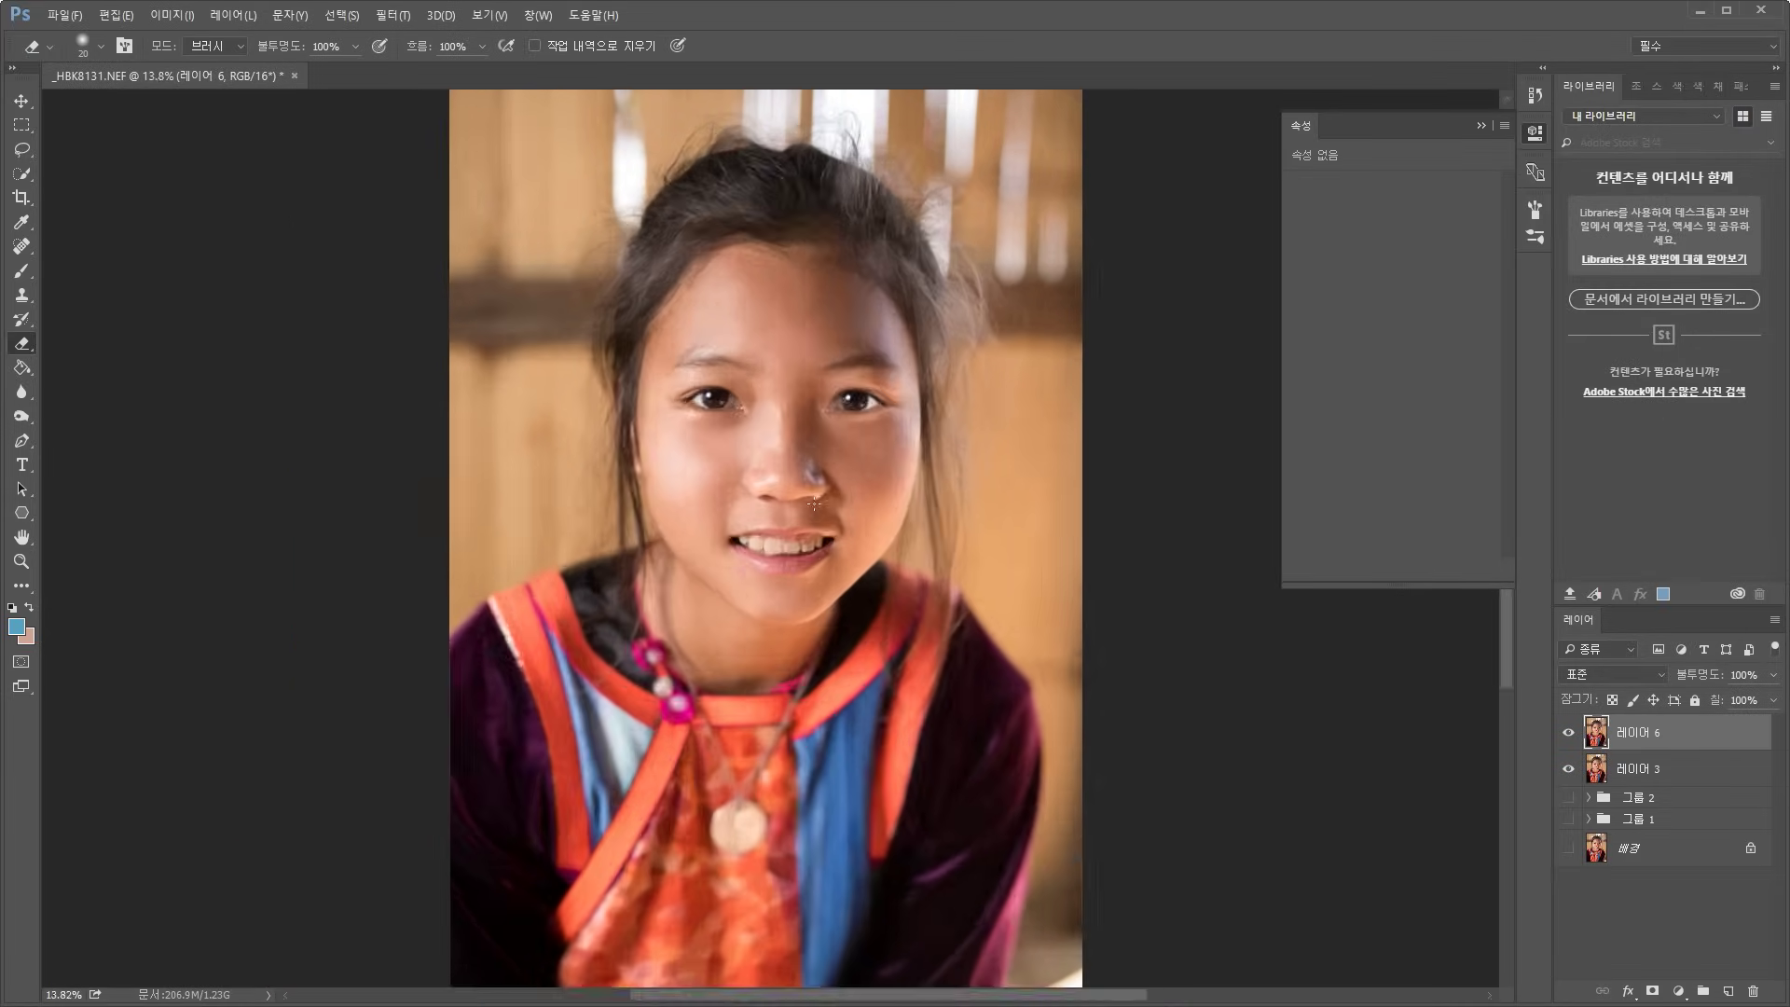
pyautogui.scroll(-2, 813, 504)
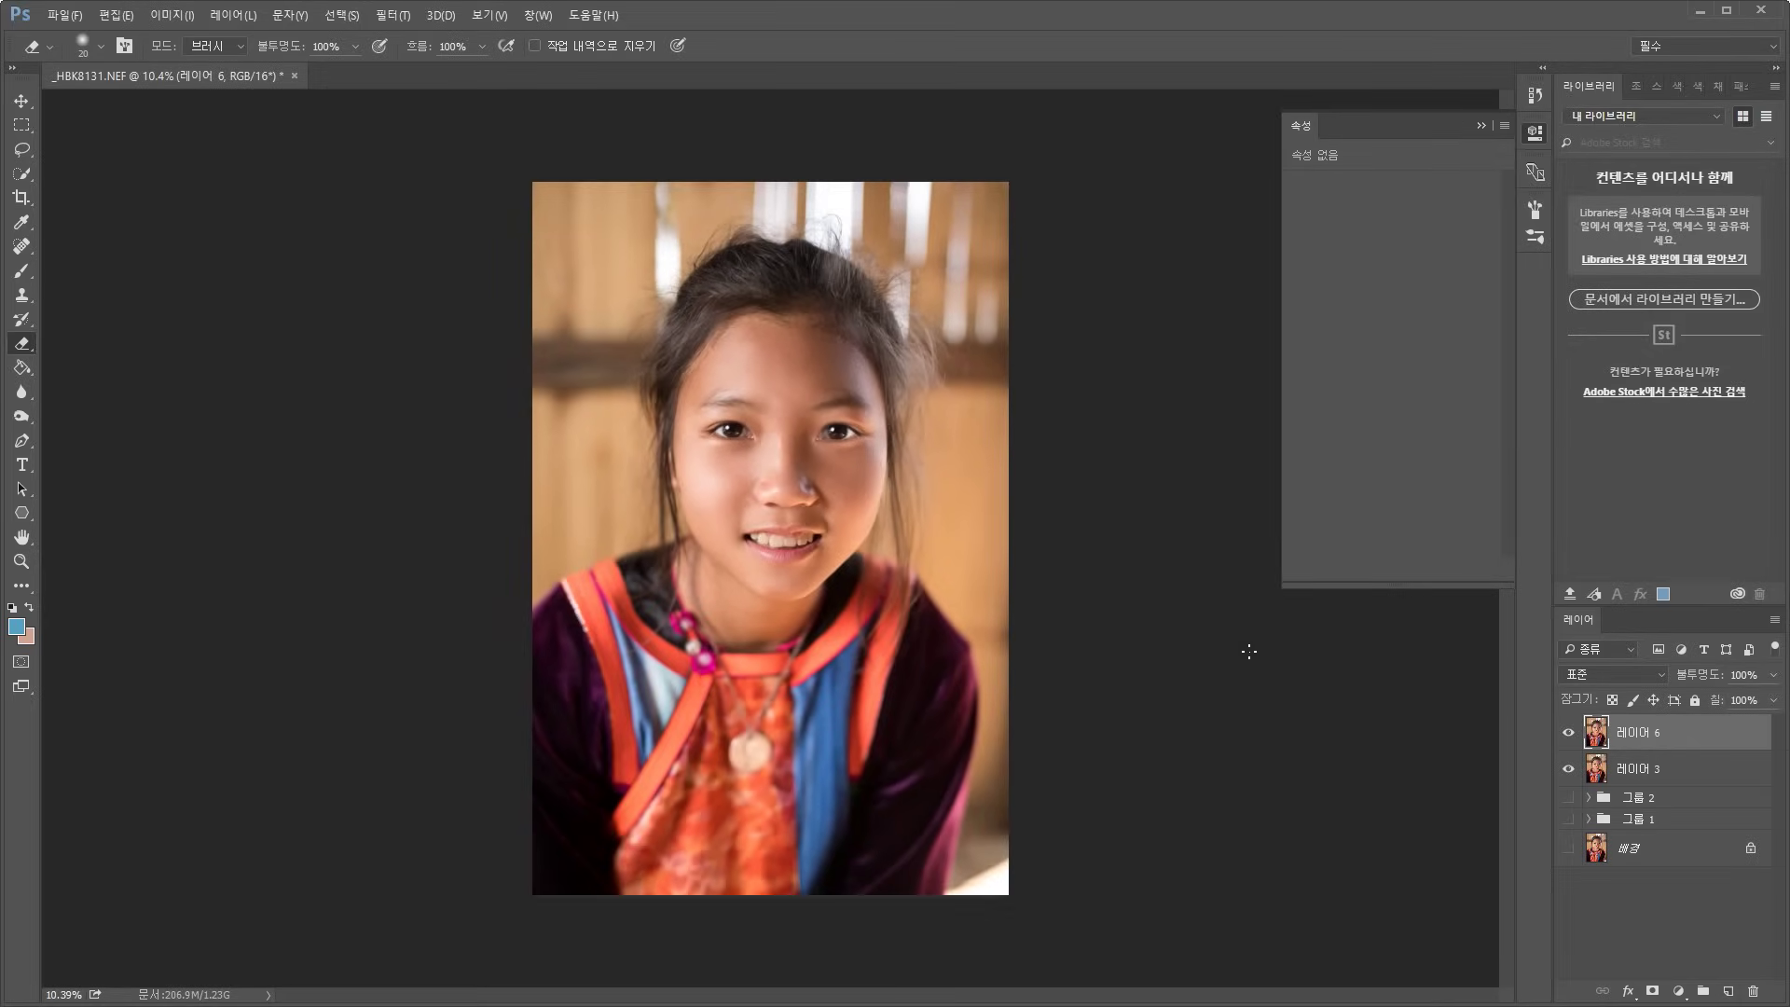
pyautogui.click(1679, 991)
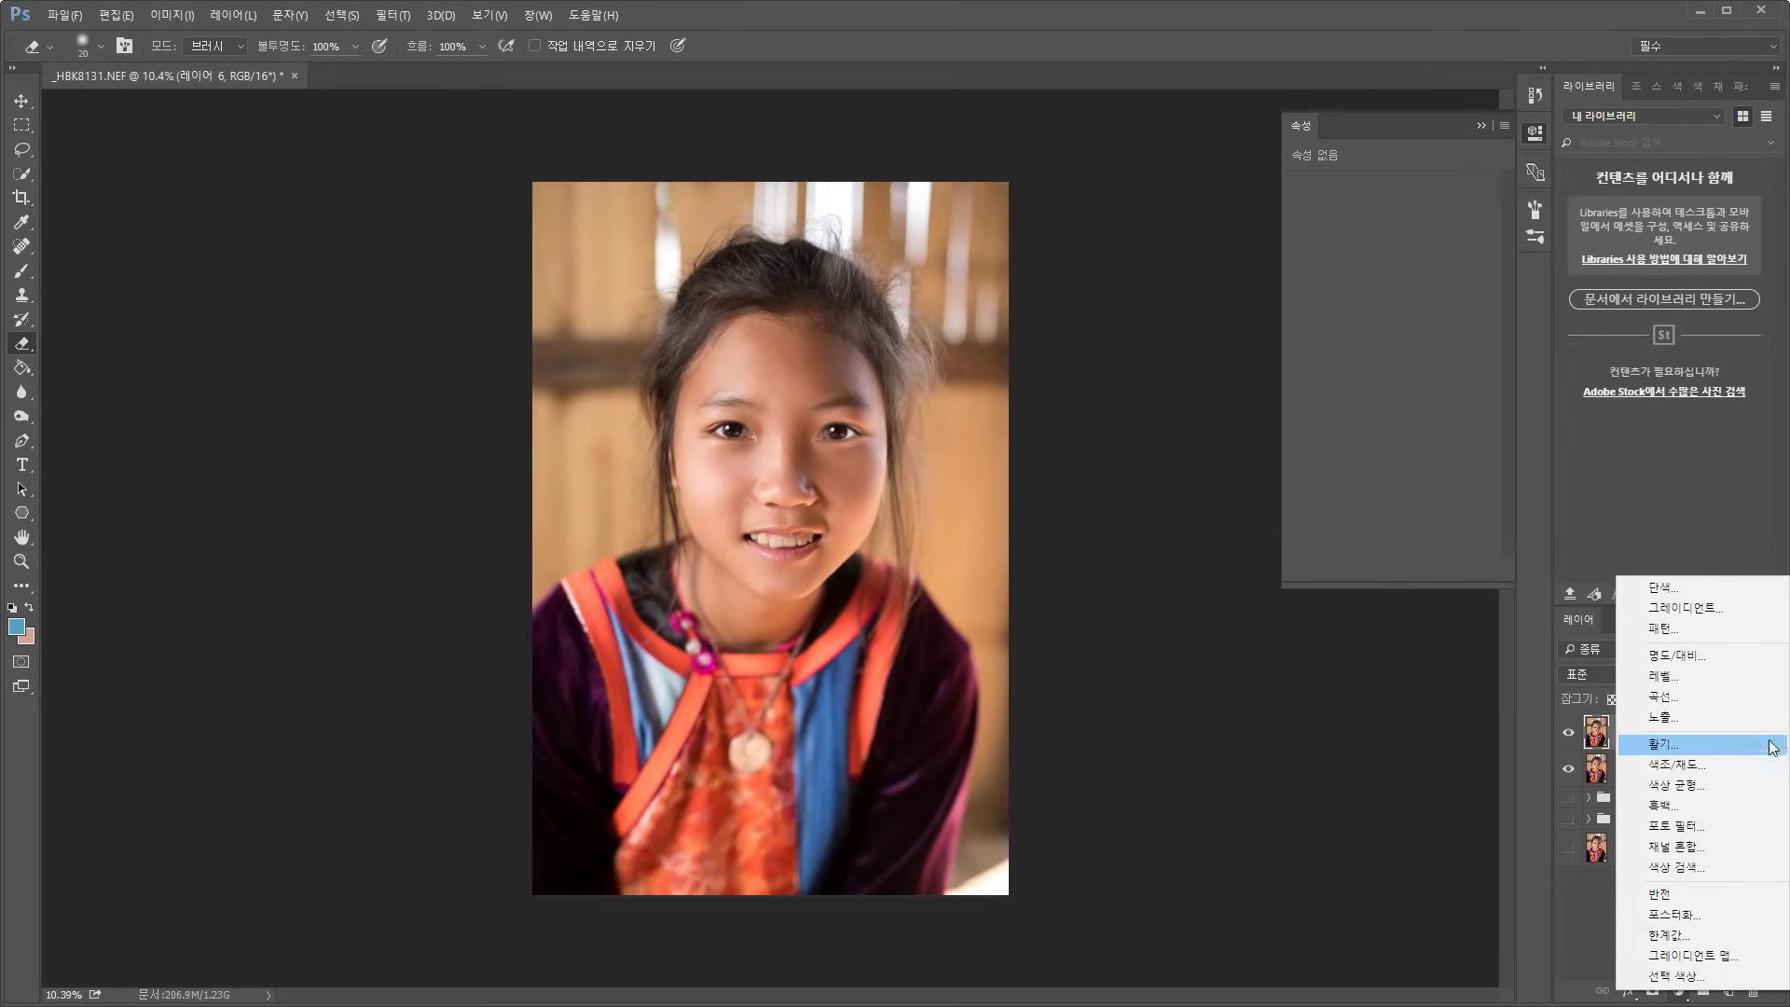
pyautogui.click(1735, 784)
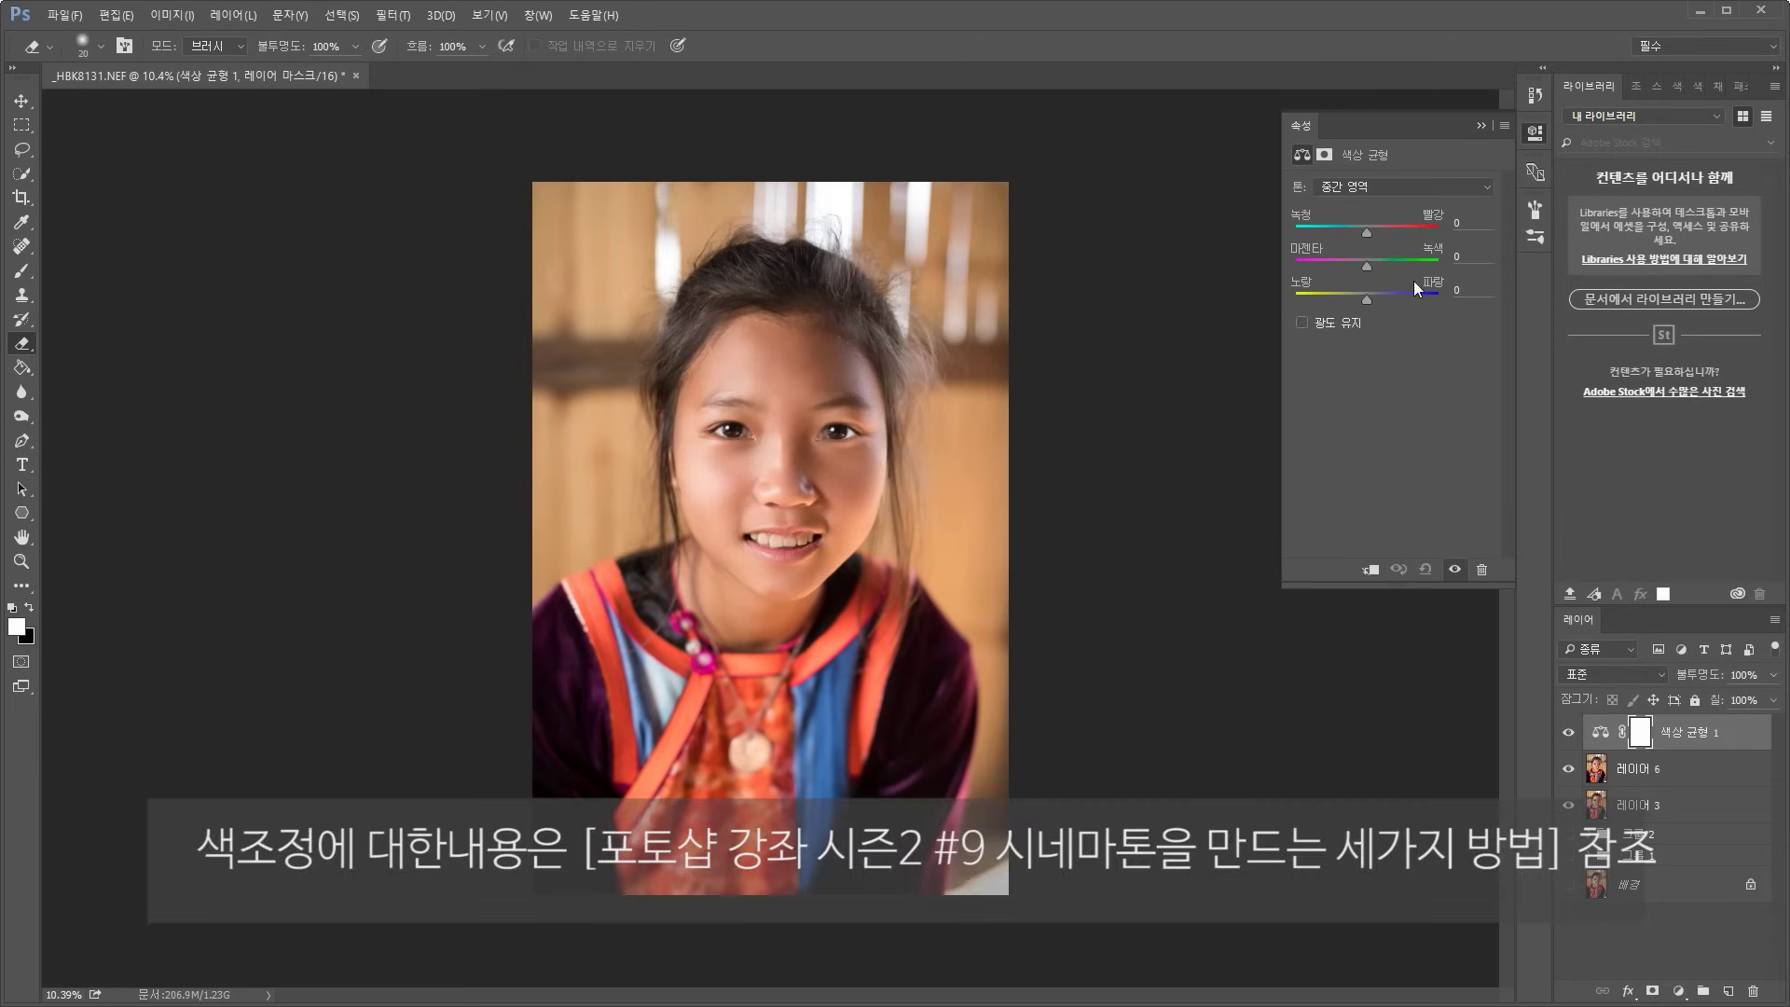
pyautogui.click(1378, 187)
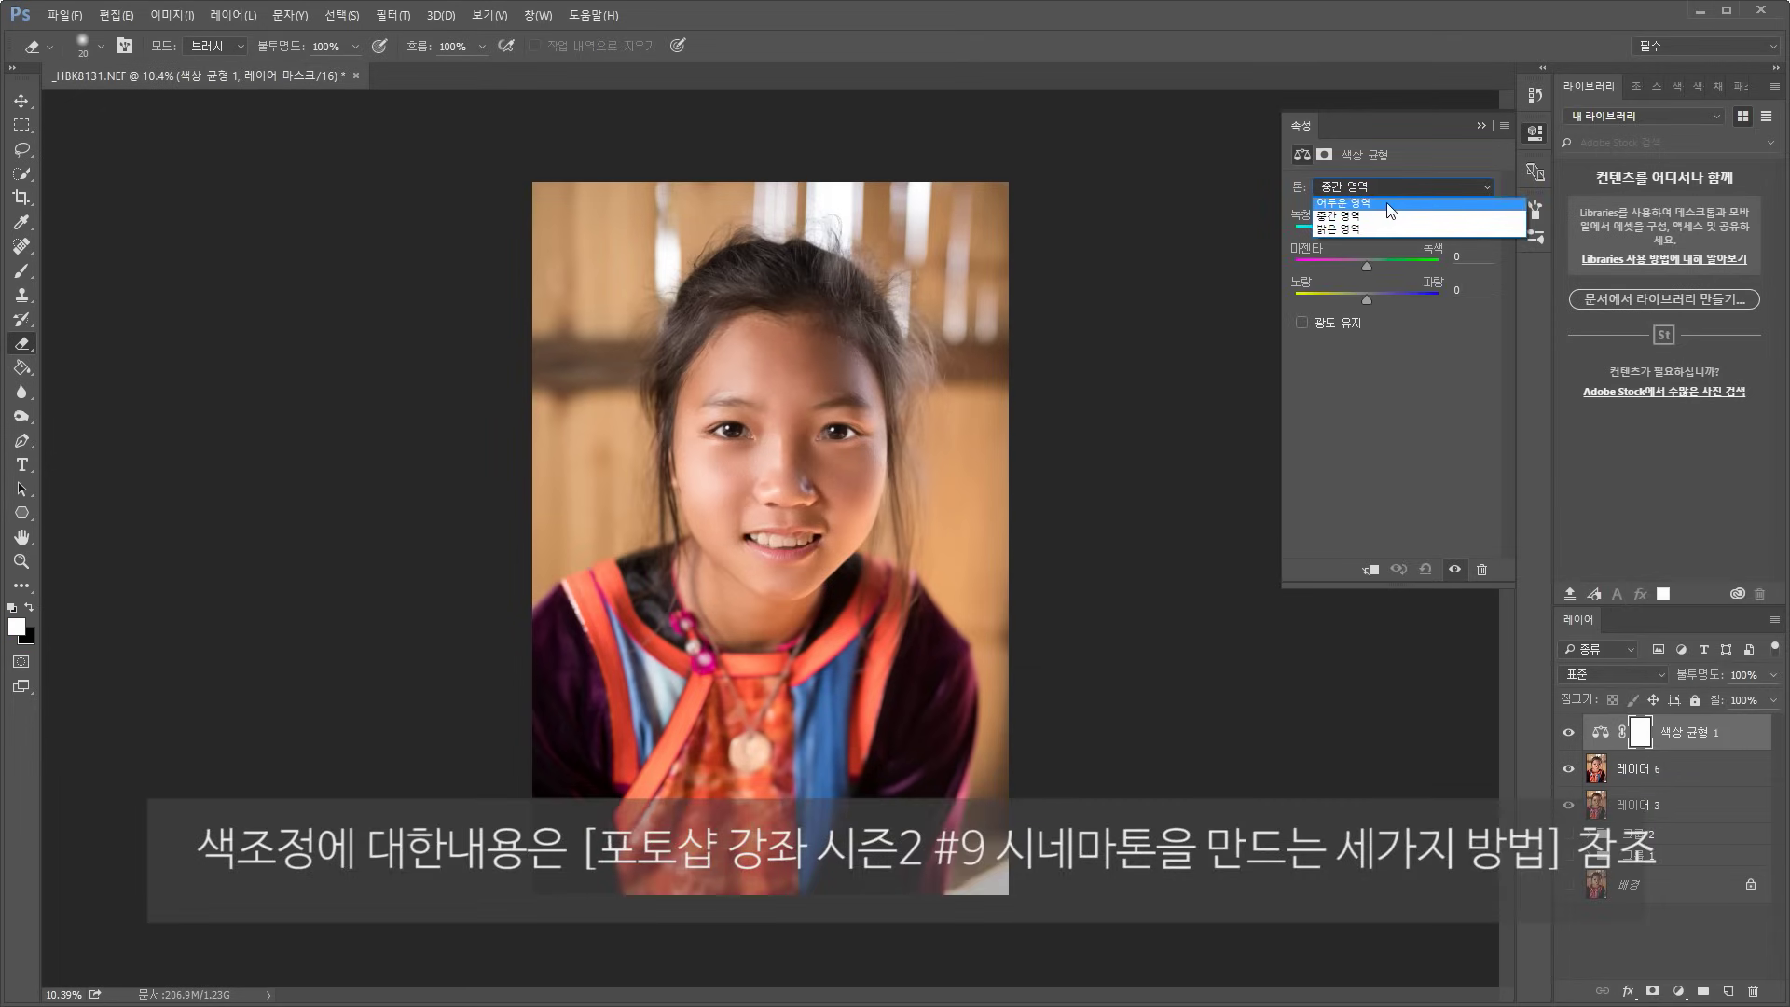
pyautogui.click(1380, 229)
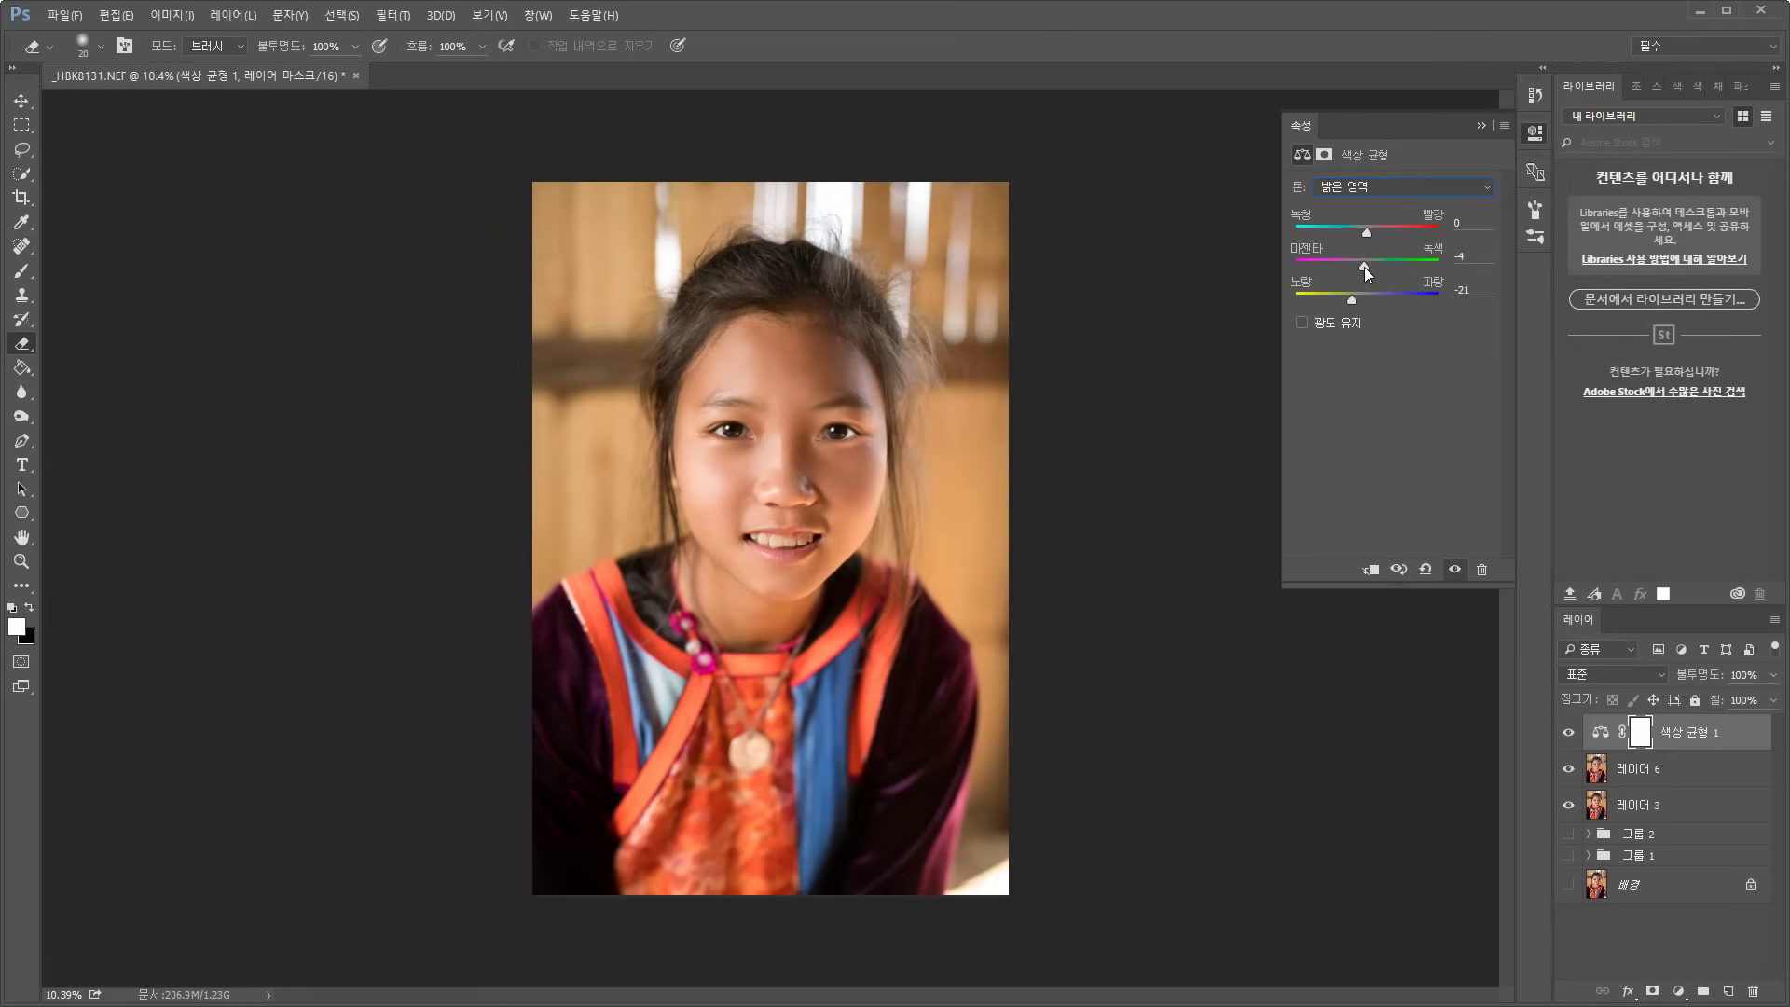
pyautogui.moveTo(1363, 235); pyautogui.dragTo(1369, 232)
pyautogui.moveTo(1369, 232)
pyautogui.mouseDown()
pyautogui.moveTo(1422, 236)
pyautogui.moveTo(1364, 237)
pyautogui.mouseUp()
# Shift the Color Balance shadows toward cyan, with magenta-green at -3 and yellow-blue at +16
pyautogui.click(1389, 185)
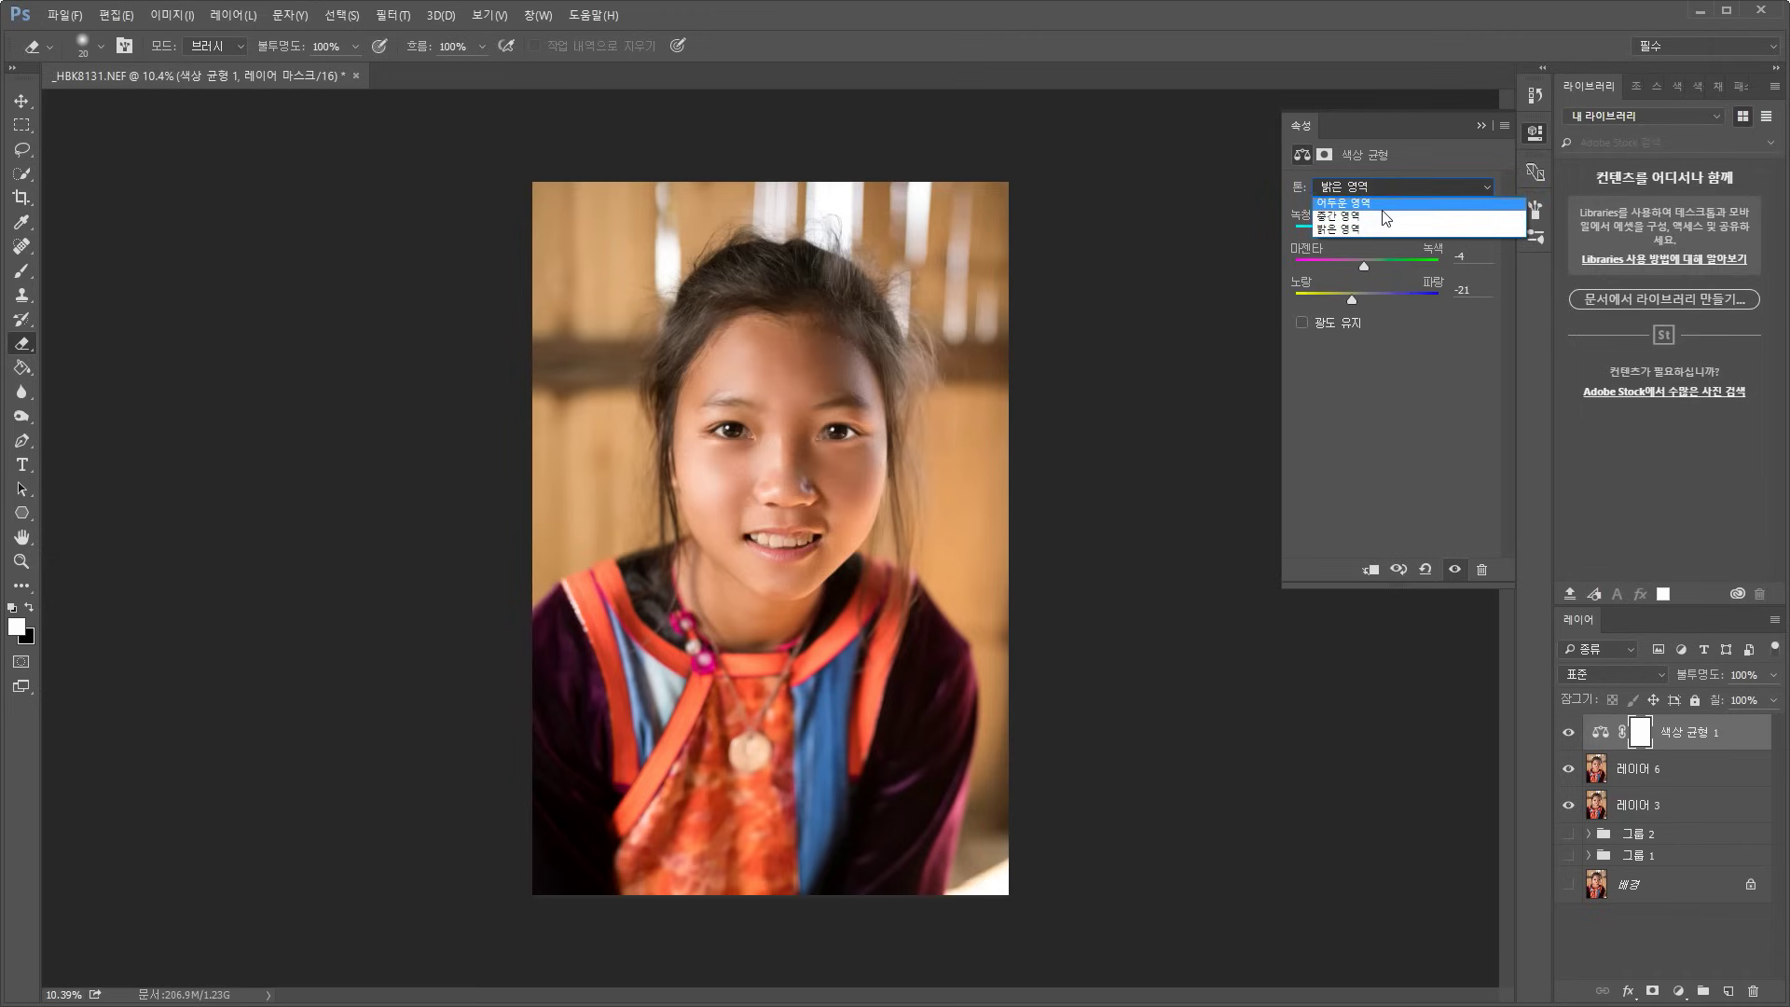
pyautogui.click(1382, 209)
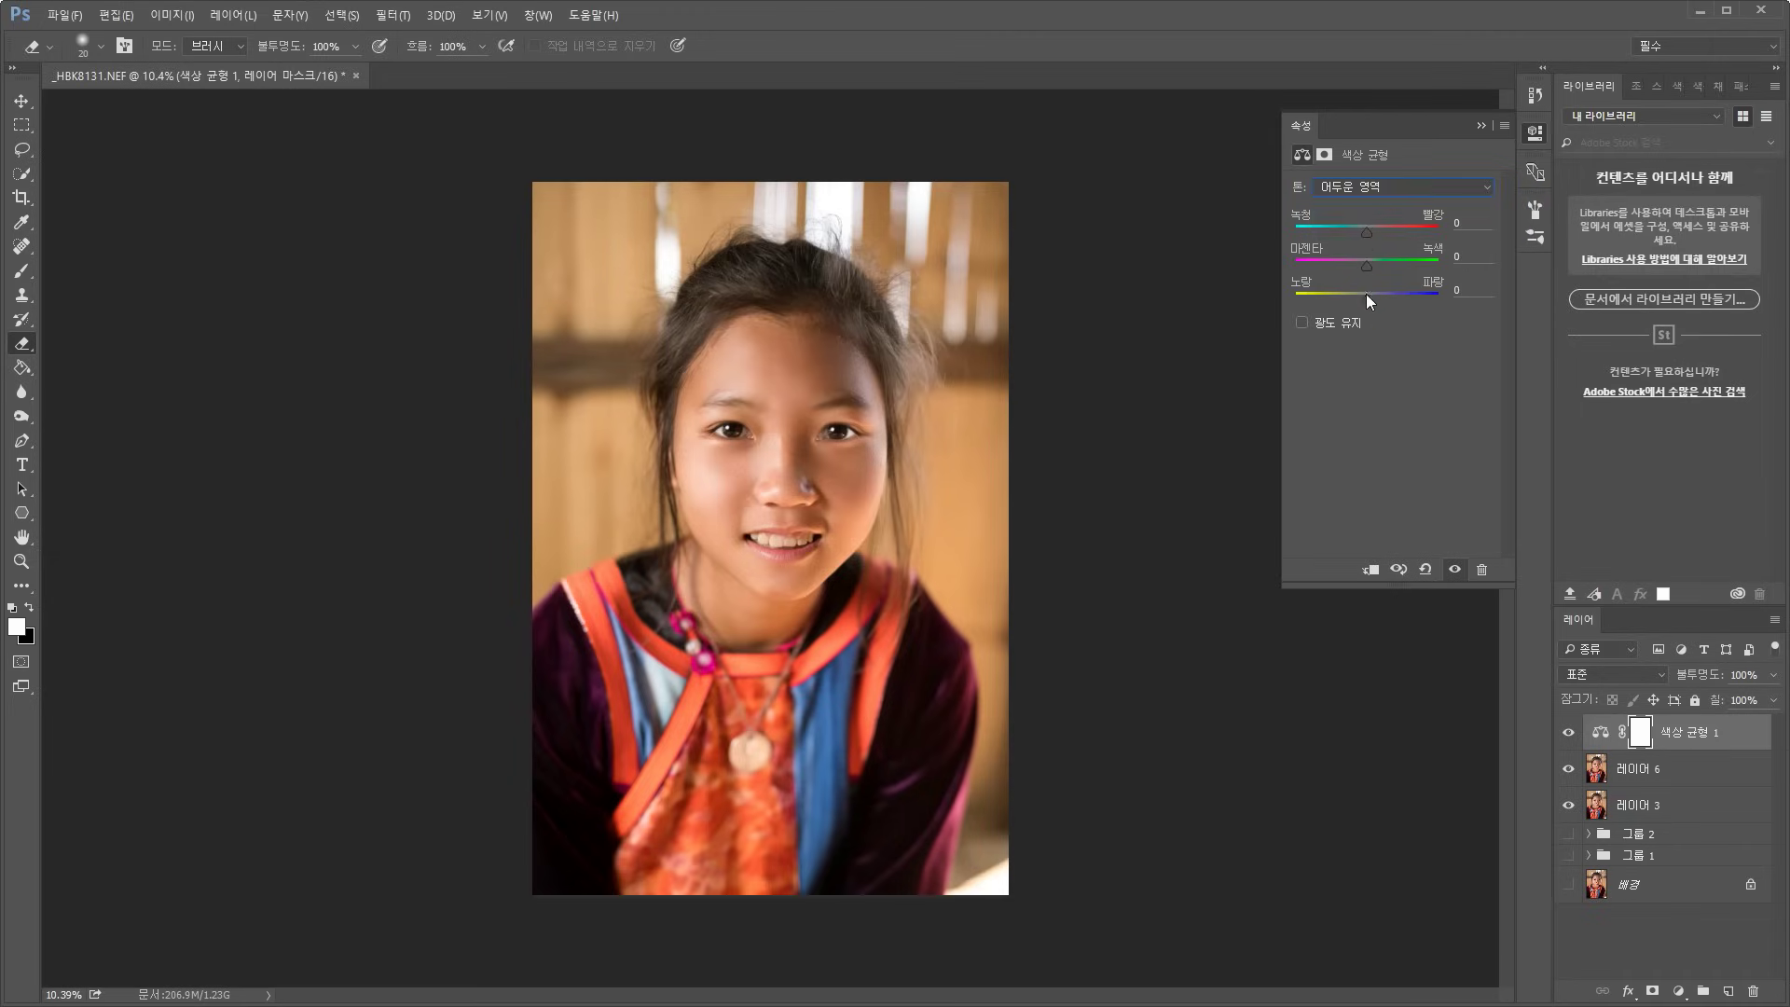
pyautogui.moveTo(1366, 296); pyautogui.dragTo(1376, 306)
pyautogui.moveTo(1353, 259); pyautogui.dragTo(1380, 266)
pyautogui.moveTo(1362, 231); pyautogui.dragTo(1358, 227)
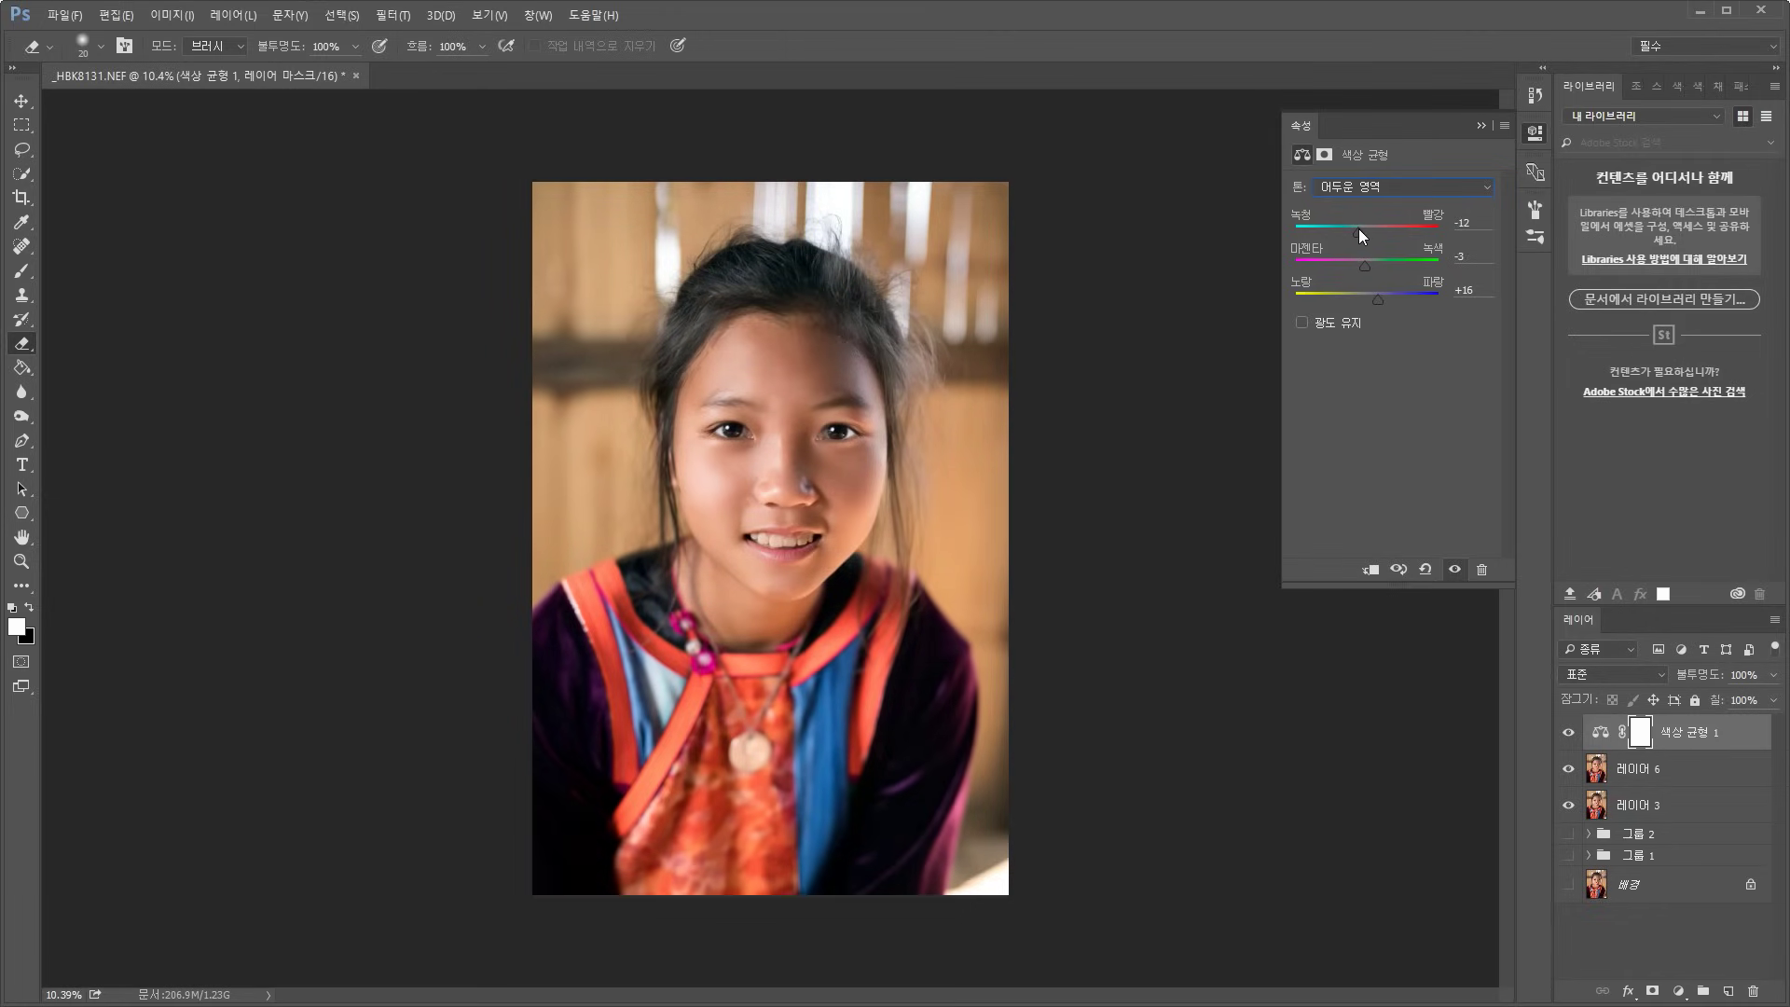
pyautogui.moveTo(1356, 227); pyautogui.dragTo(1362, 233)
# Flatten the image into a single background layer, discarding the hidden layers
pyautogui.click(1677, 763)
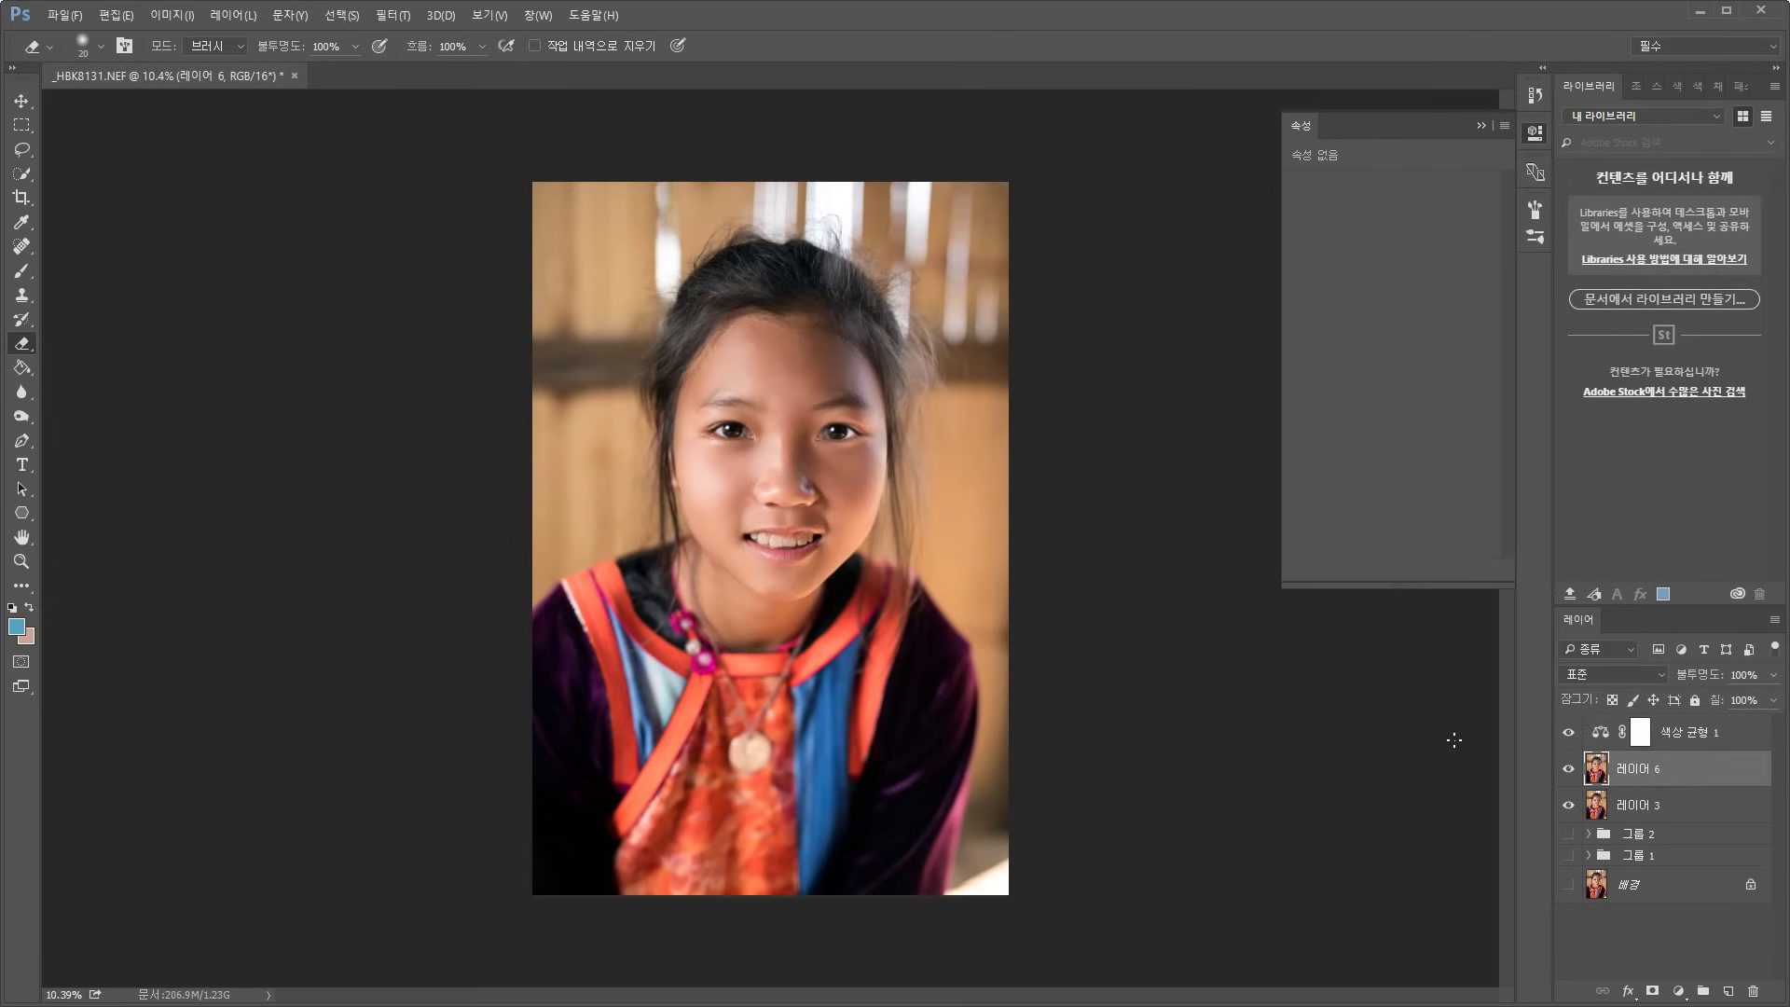
pyautogui.keyDown('shift'); pyautogui.click(1702, 739); pyautogui.keyUp('shift')
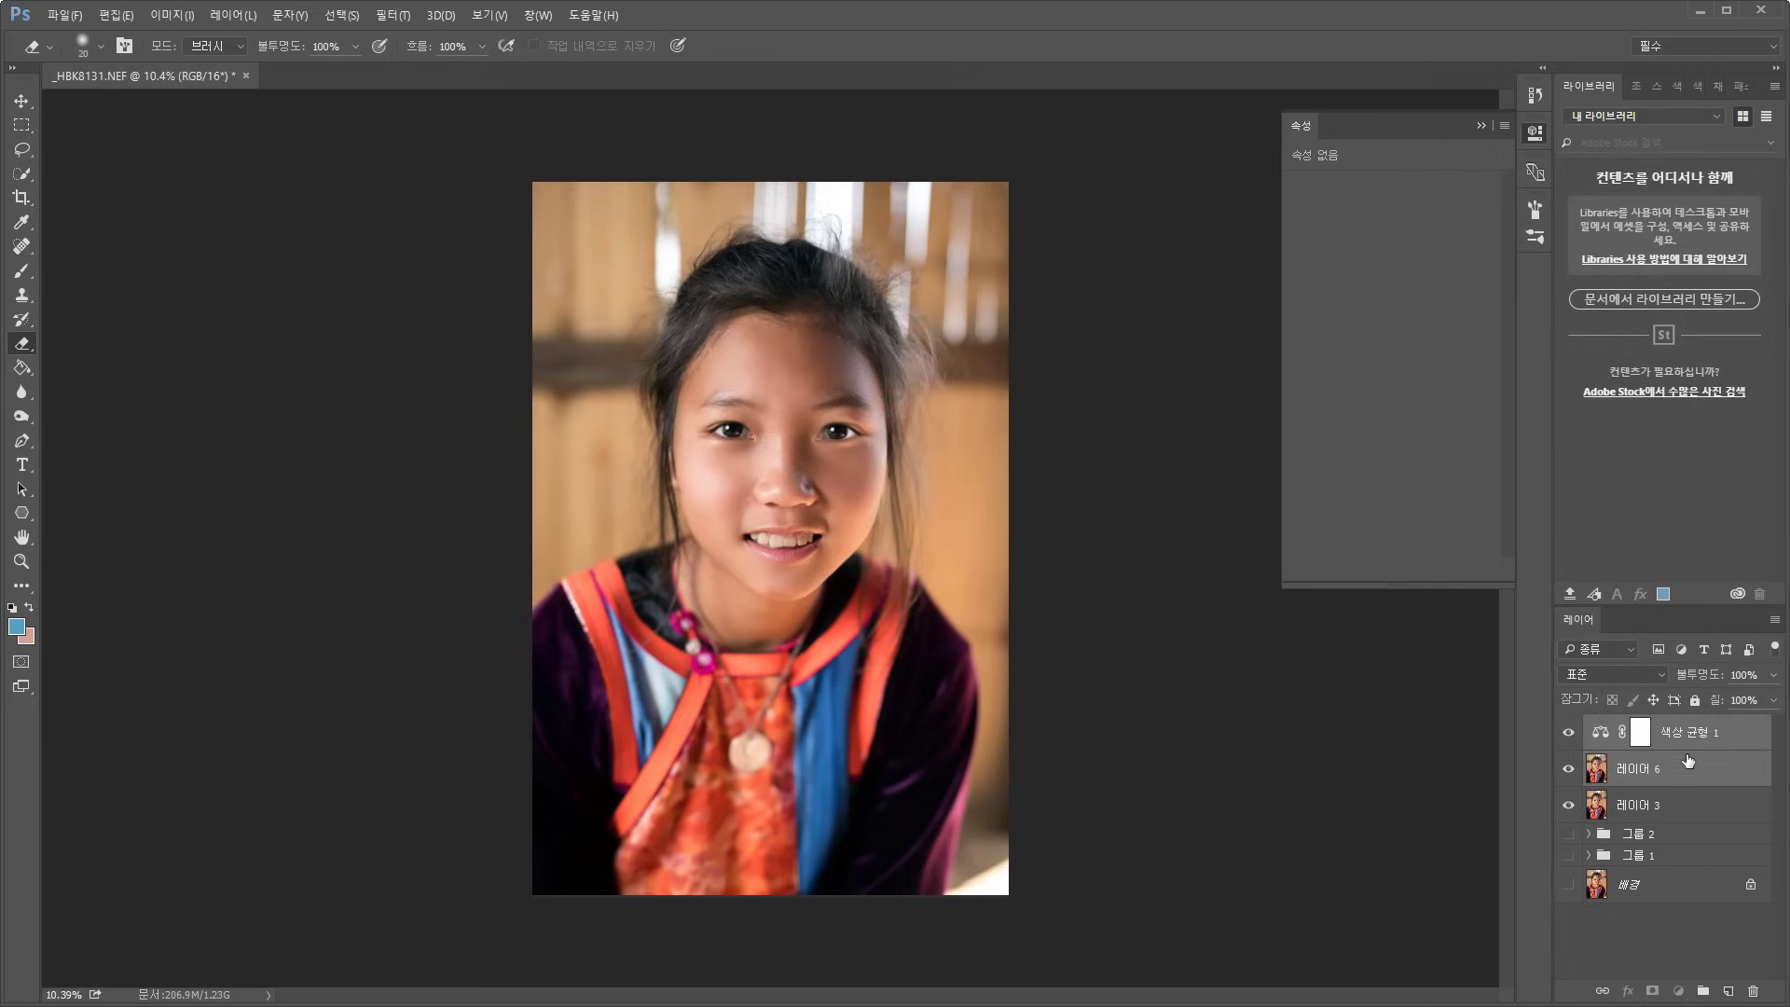
pyautogui.click(1640, 732)
pyautogui.click(1774, 619)
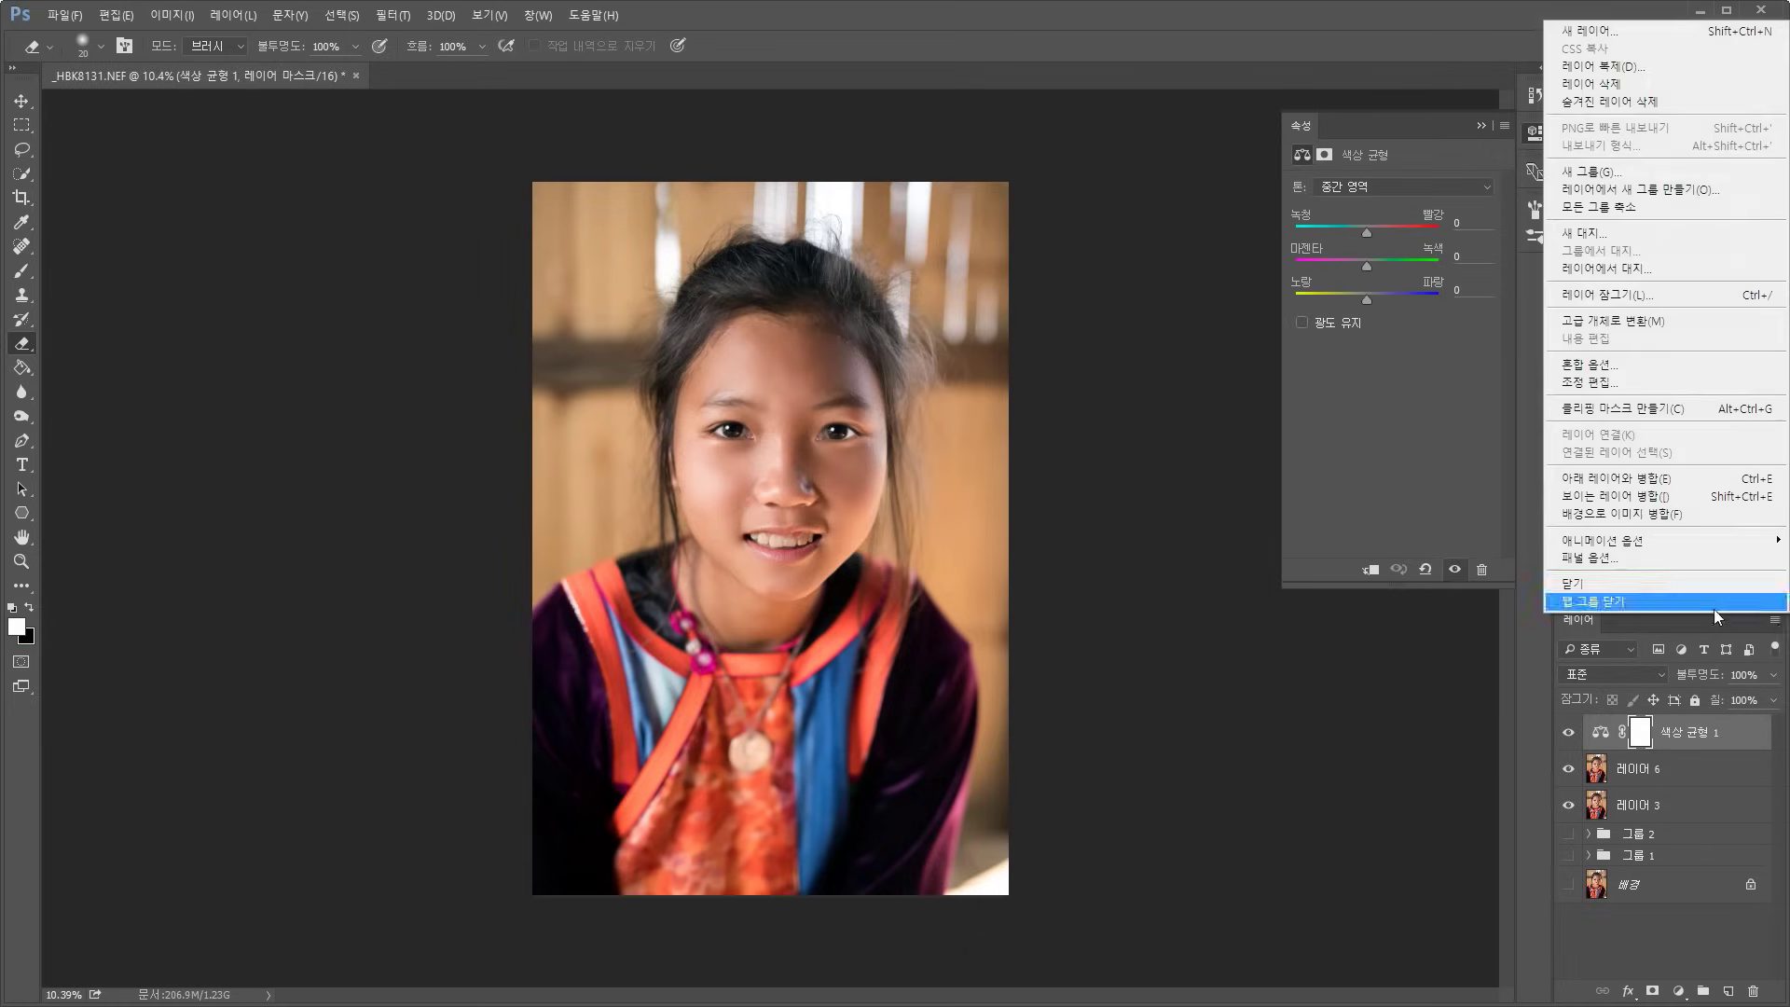
pyautogui.click(1738, 513)
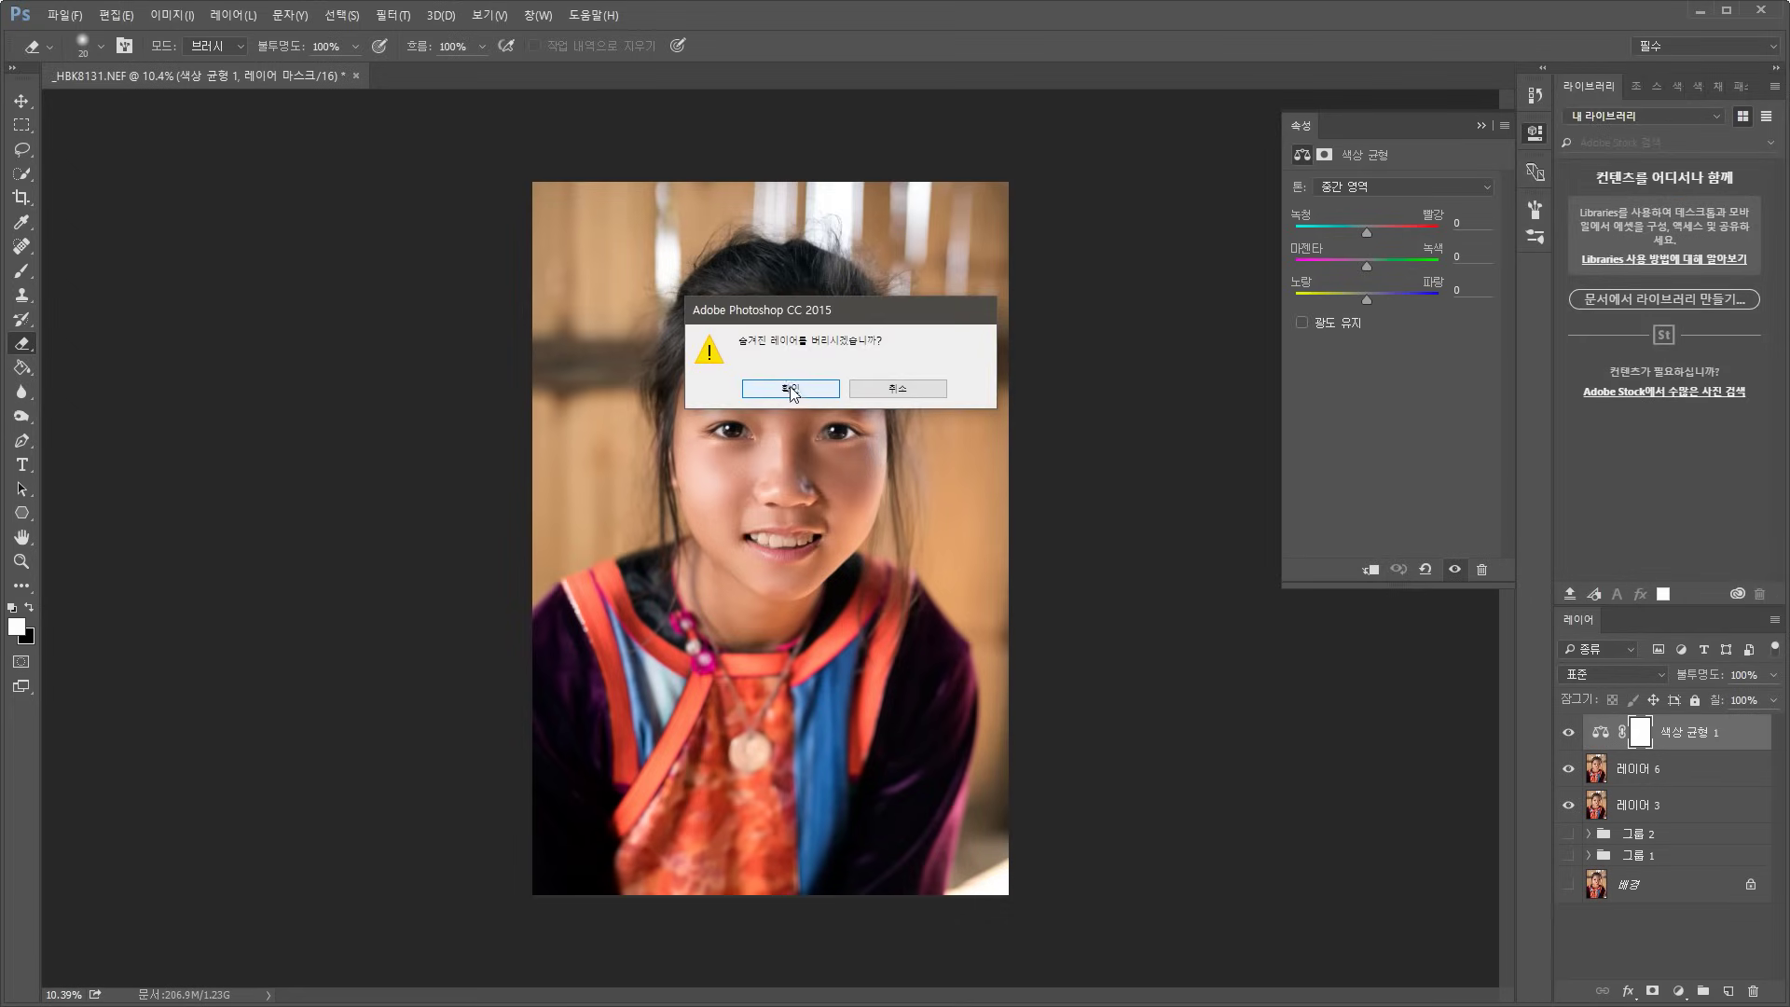
pyautogui.click(792, 390)
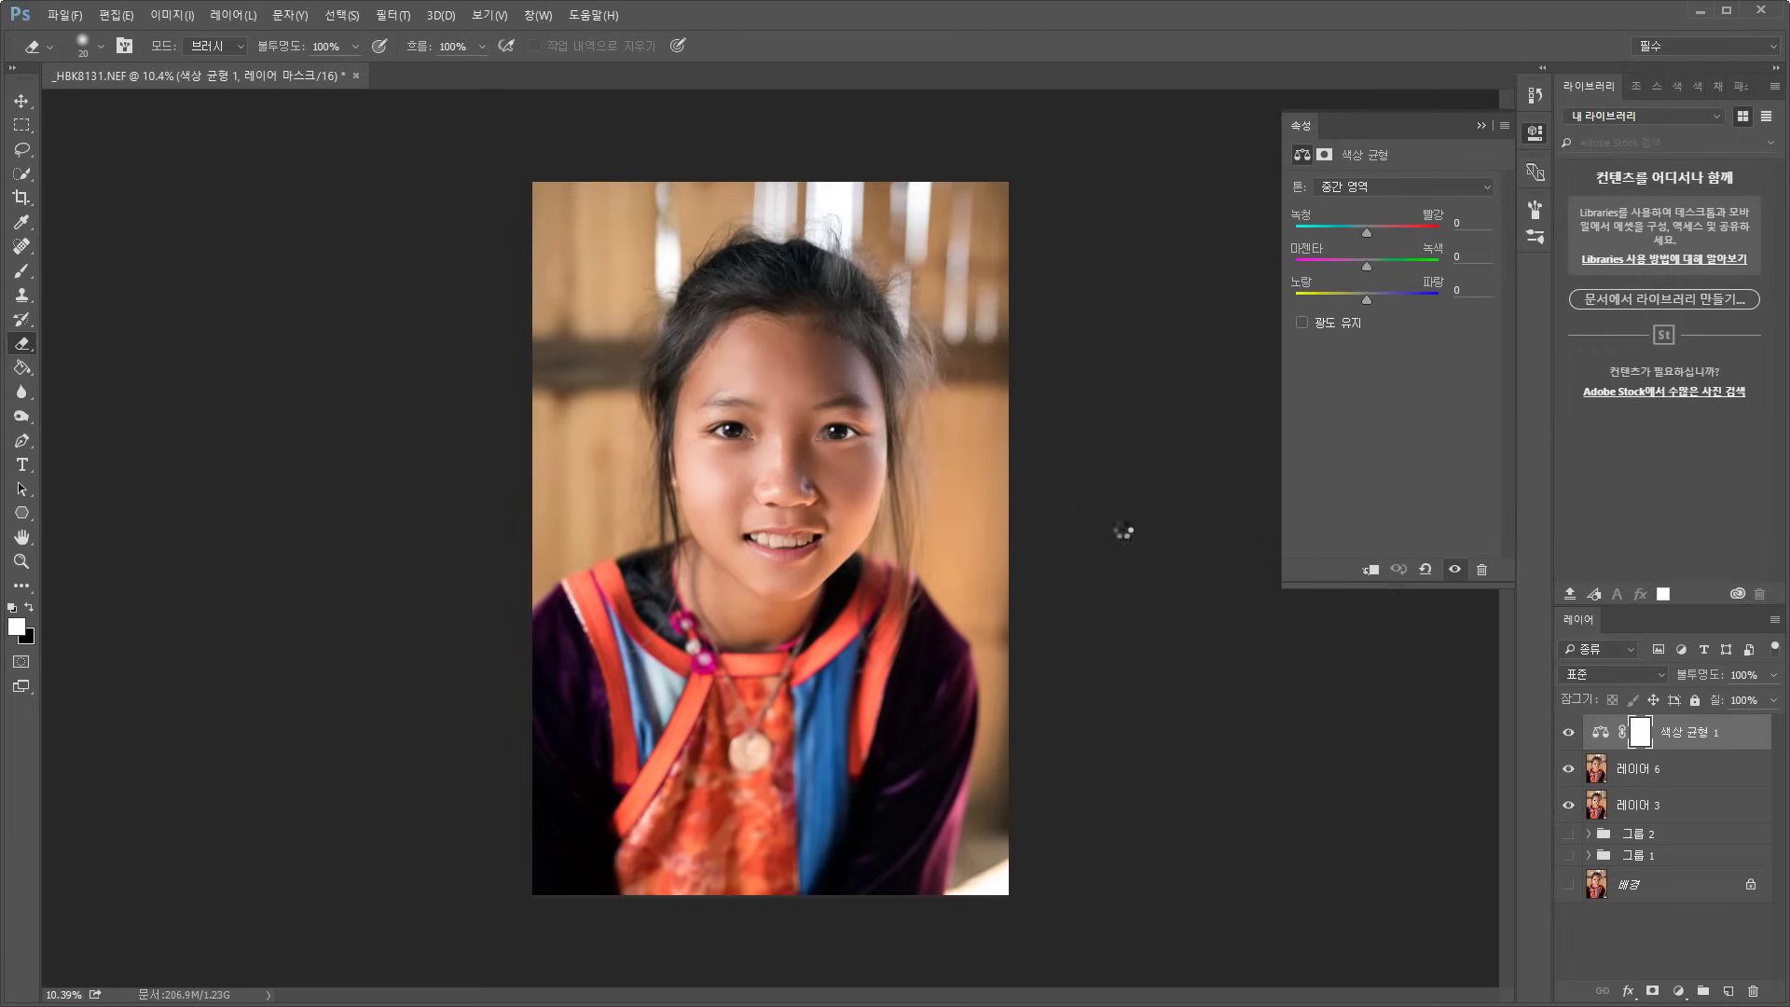
# Save the flattened portrait and close the document
pyautogui.hotkey('ctrl', 's')
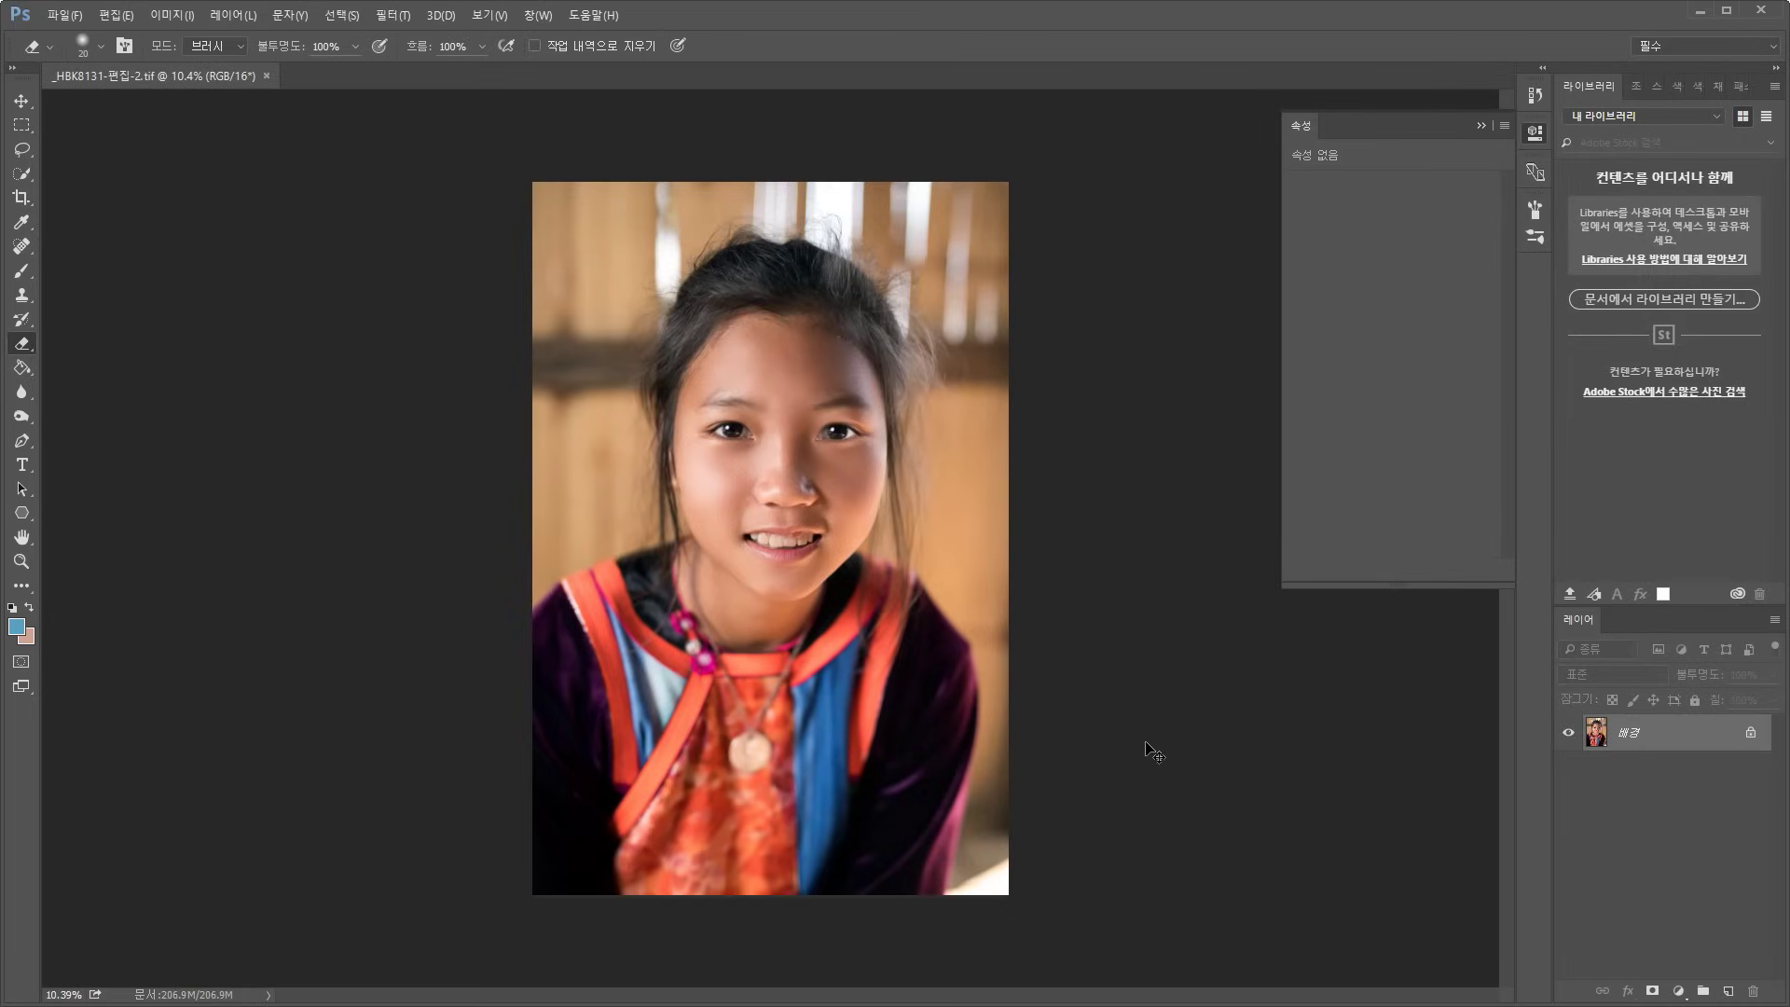
pyautogui.hotkey('ctrl', 'w')
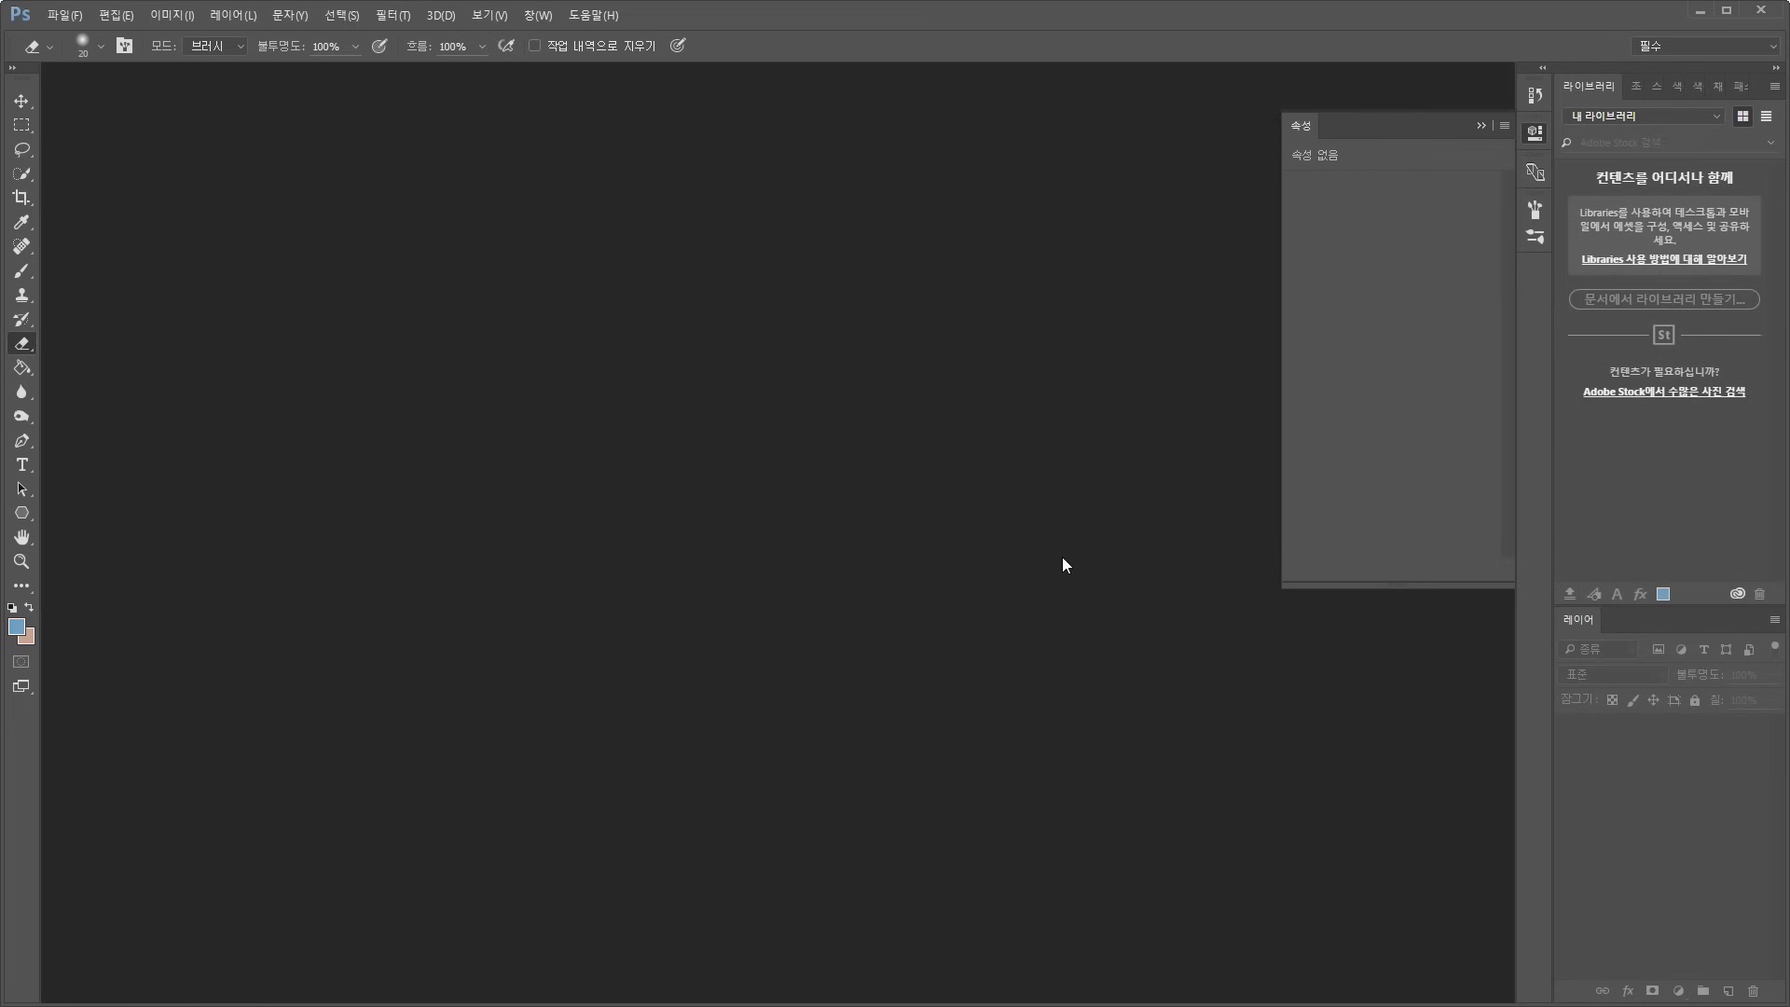
# Switch to Lightroom and open the retouched _HBK8131-편집-2.tif as a single large view in the Library
pyautogui.hotkey('alt', 'Tab')
pyautogui.hotkey('alt', 'Tab')
pyautogui.hotkey('alt', 'Tab')
pyautogui.hotkey('alt', 'Tab')
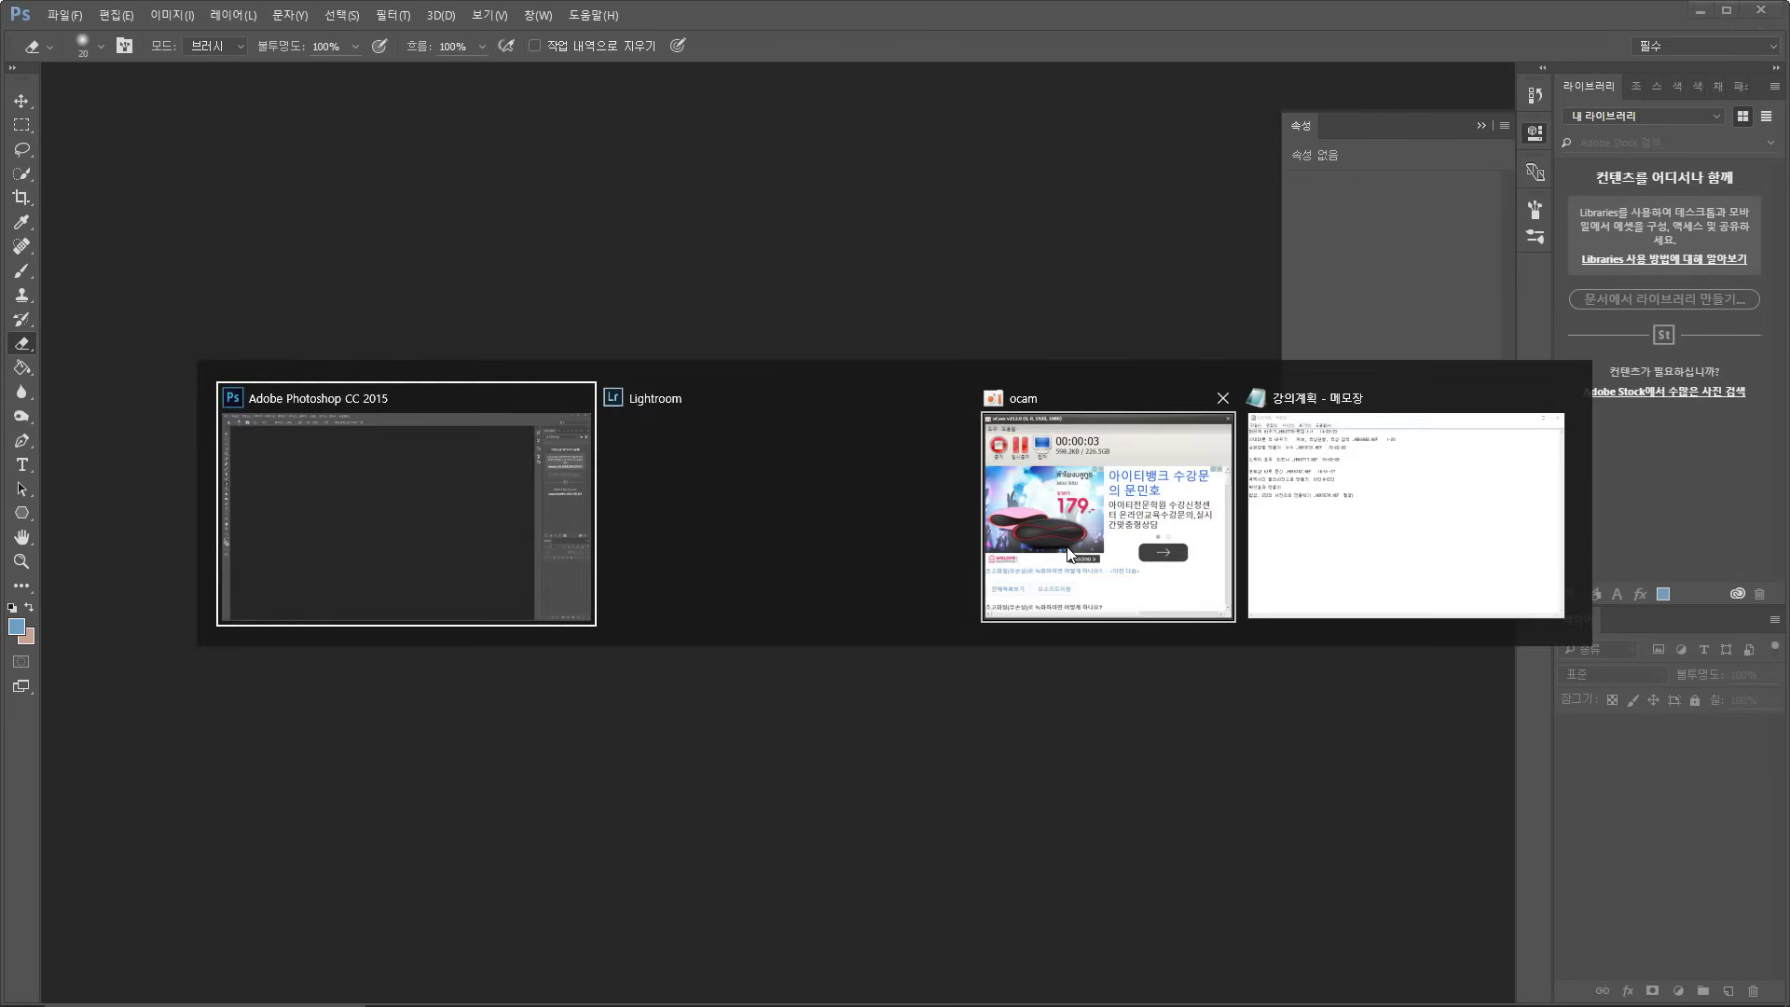
pyautogui.hotkey('alt', 'Tab')
pyautogui.press('g')
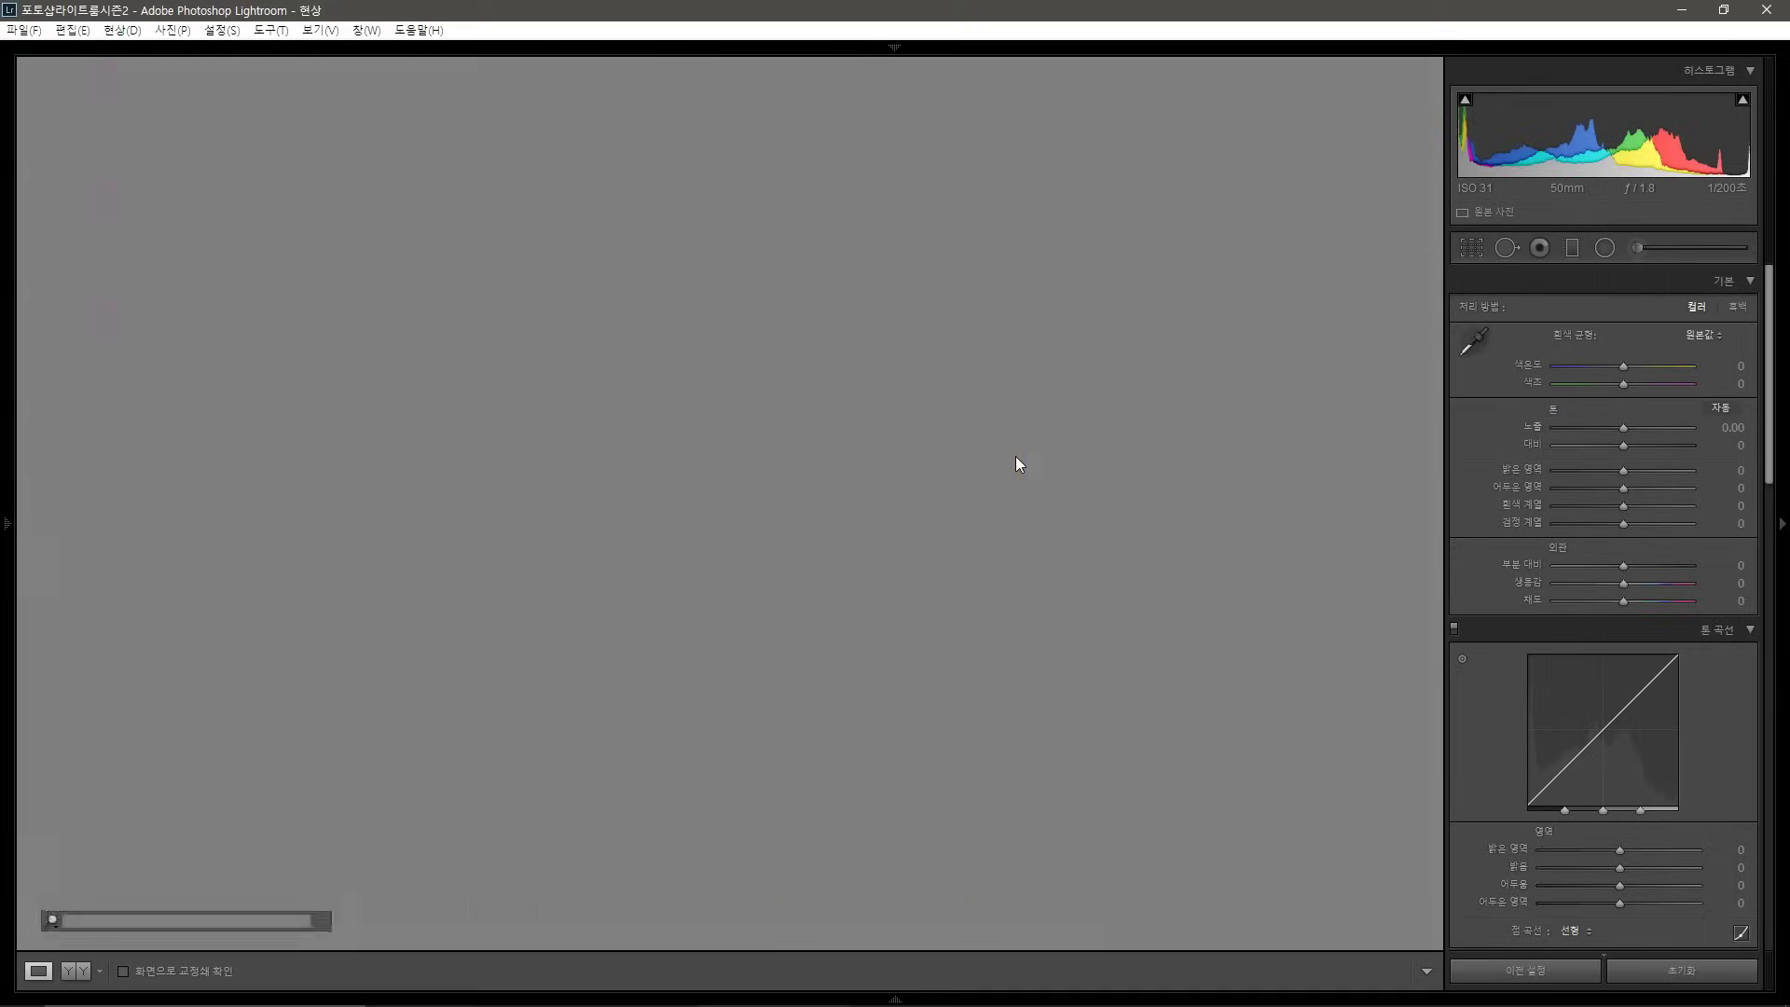
pyautogui.doubleClick(456, 146)
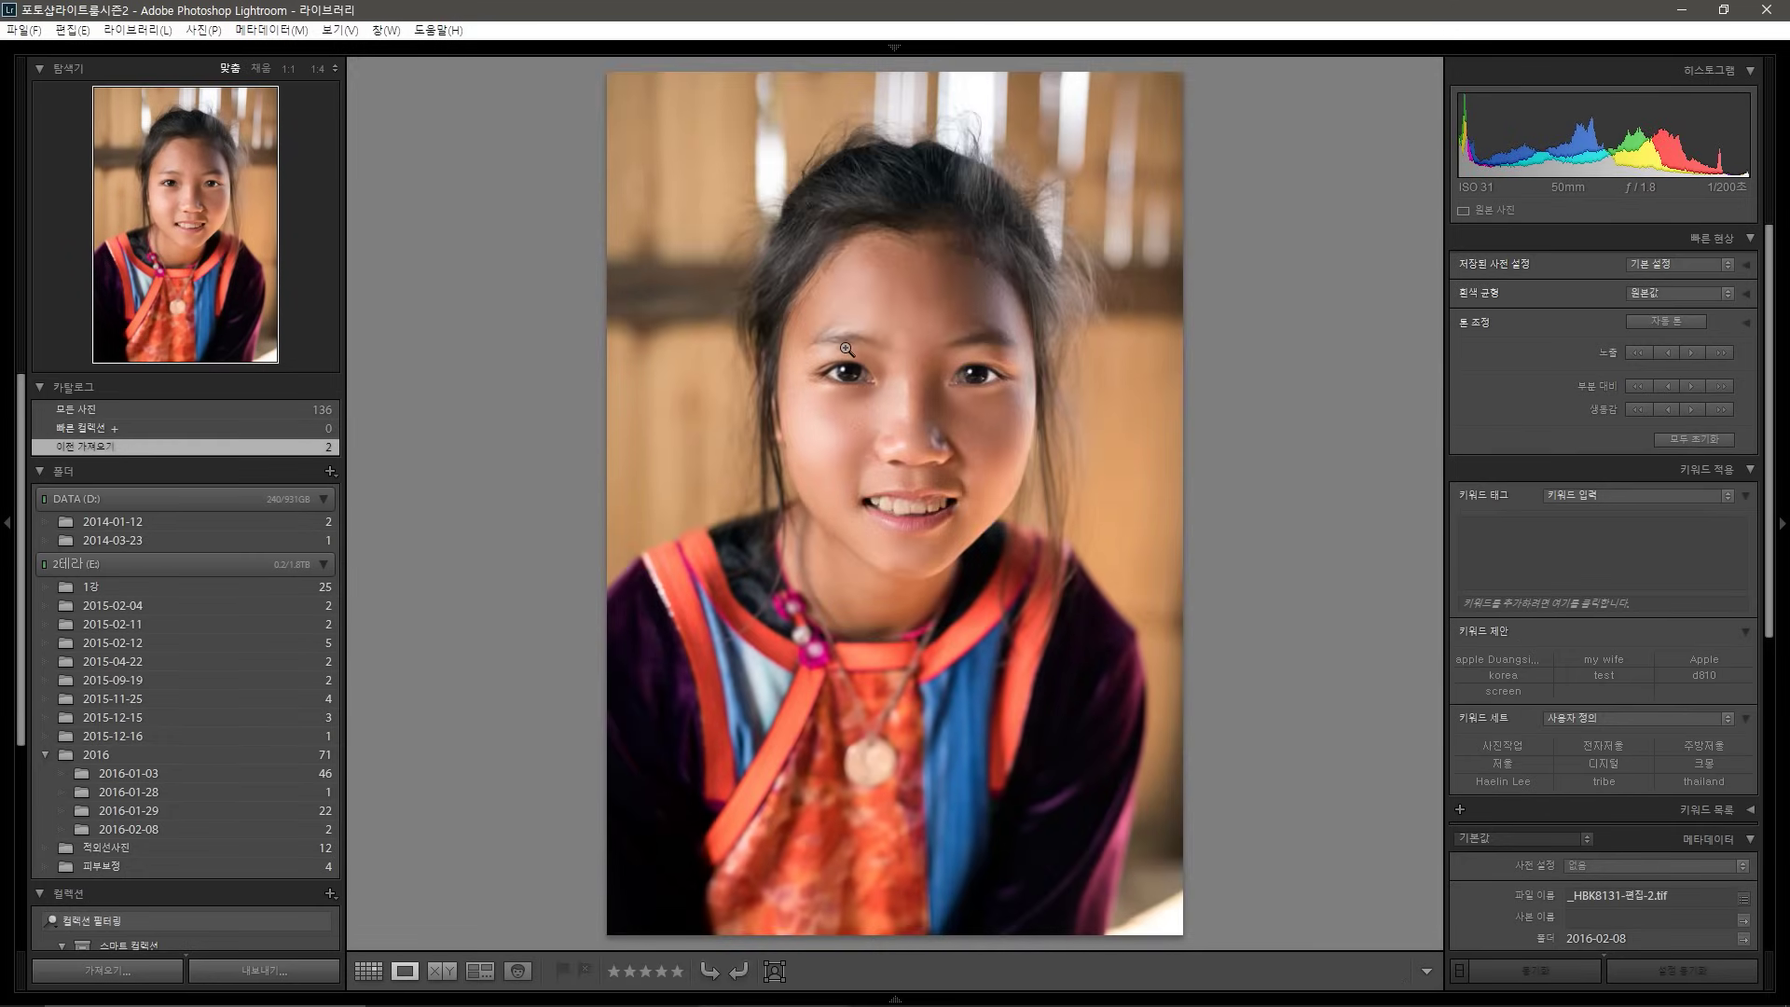
# Compare the retouched _HBK8131-편집-2.tif with the original _HBK8131.NEF by flipping repeatedly between the two photos
pyautogui.press('Right')
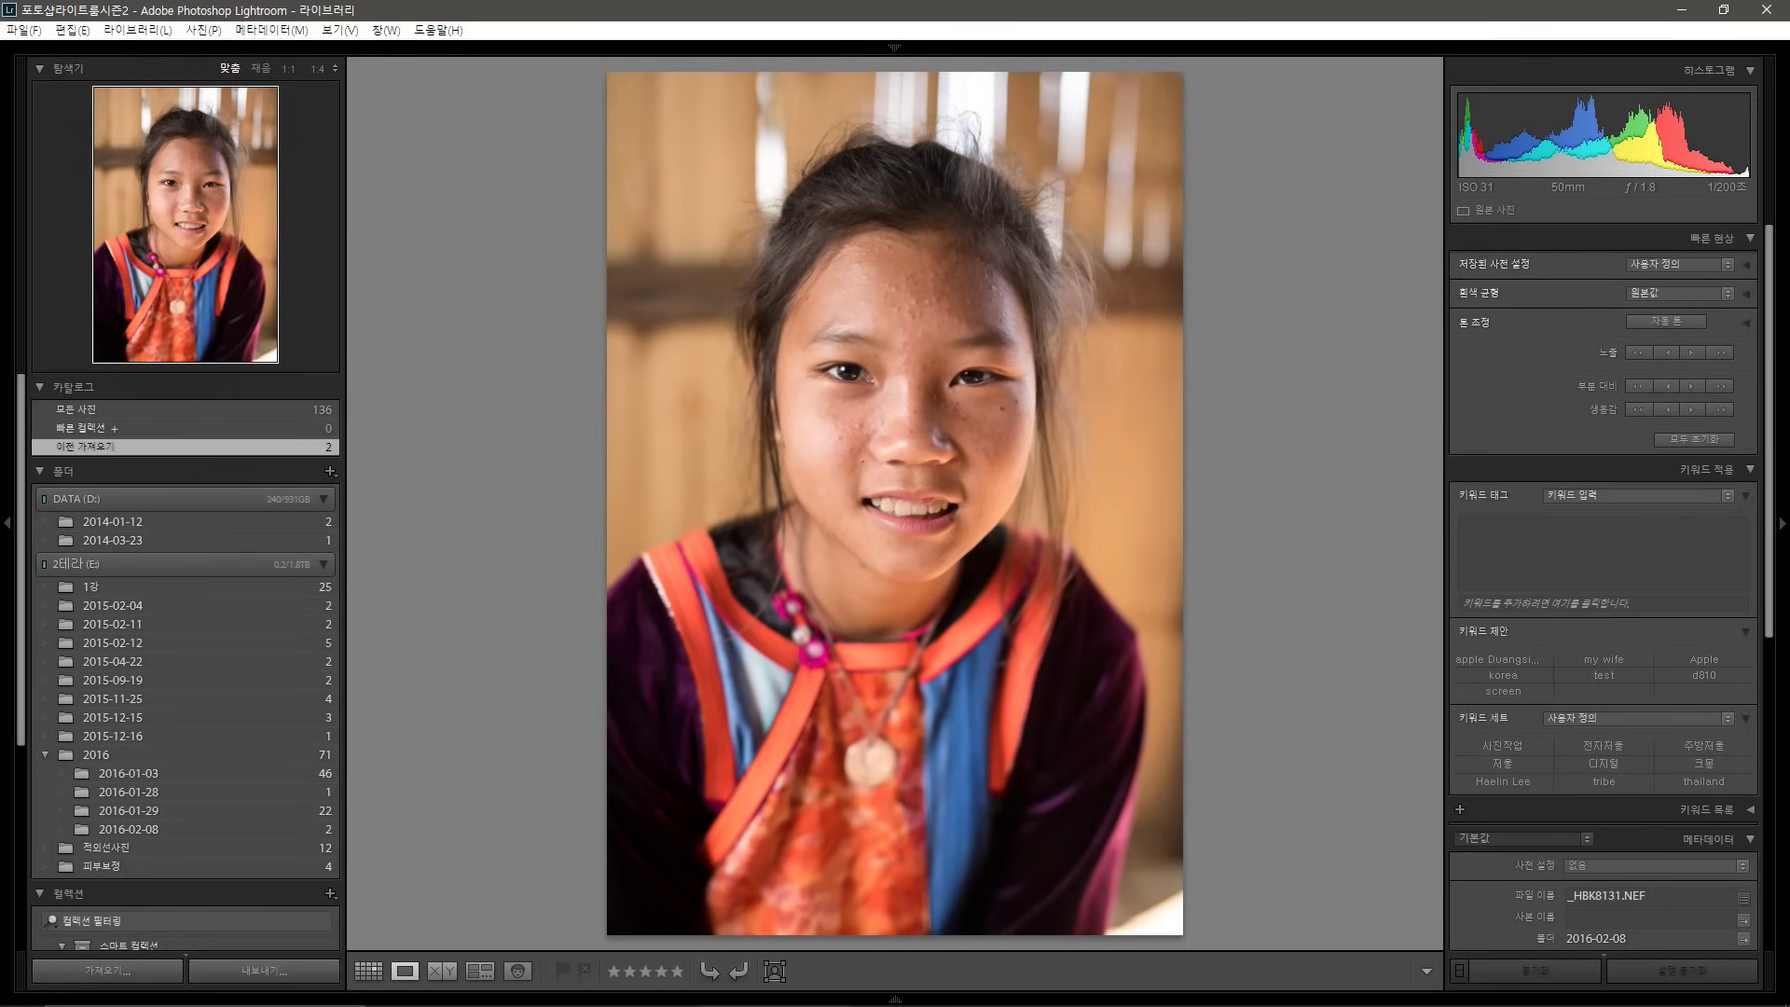
pyautogui.press('Left')
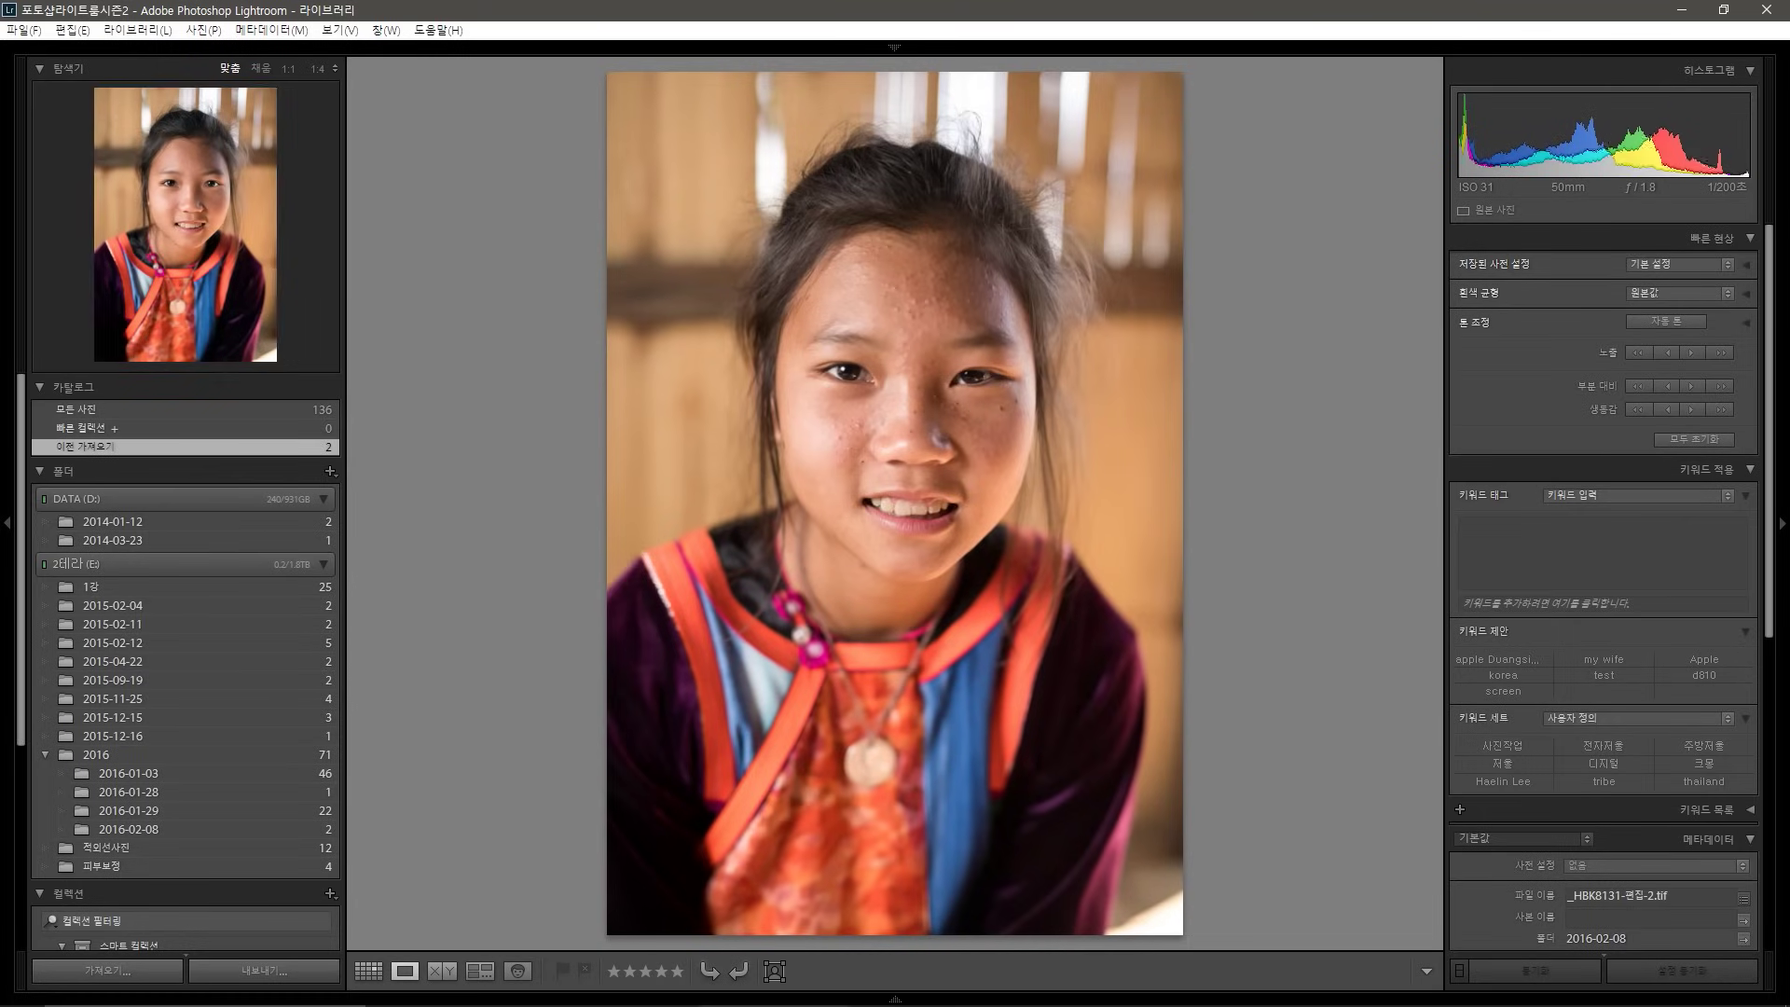
pyautogui.press('Right')
pyautogui.press('Left')
pyautogui.press('Right')
pyautogui.press('Left')
pyautogui.press('Right')
pyautogui.press('Left')
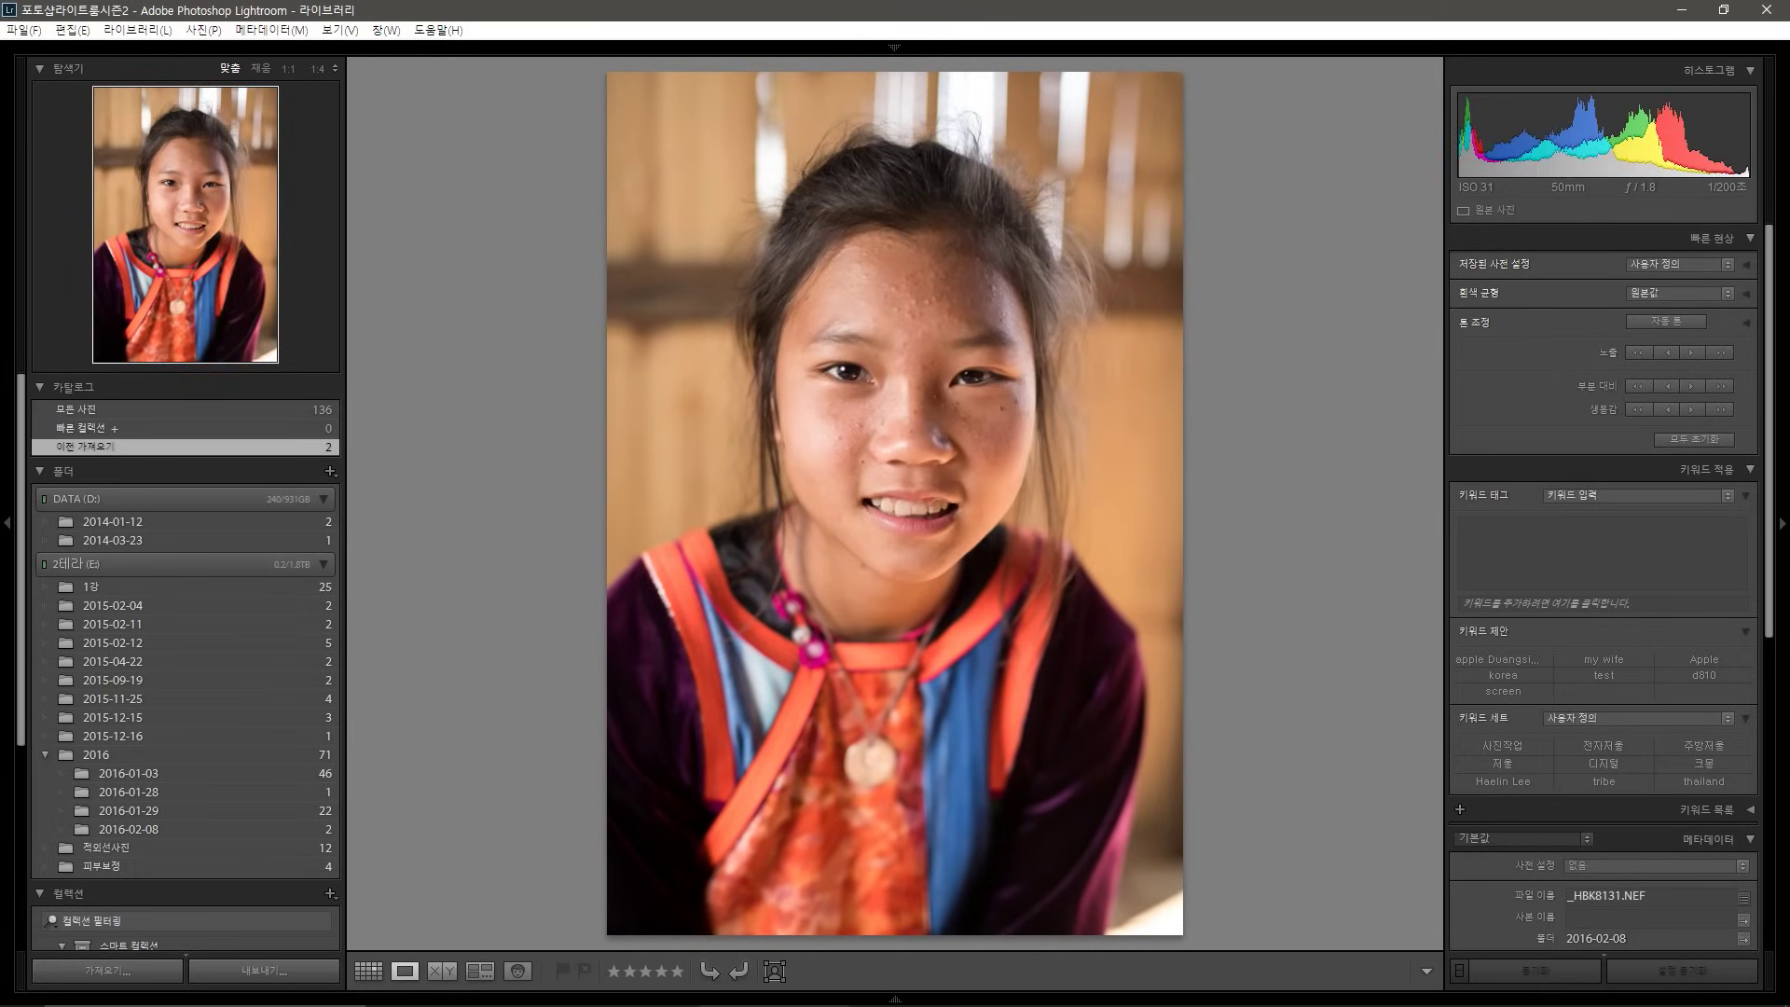
pyautogui.press('Right')
pyautogui.press('Left')
pyautogui.press('Right')
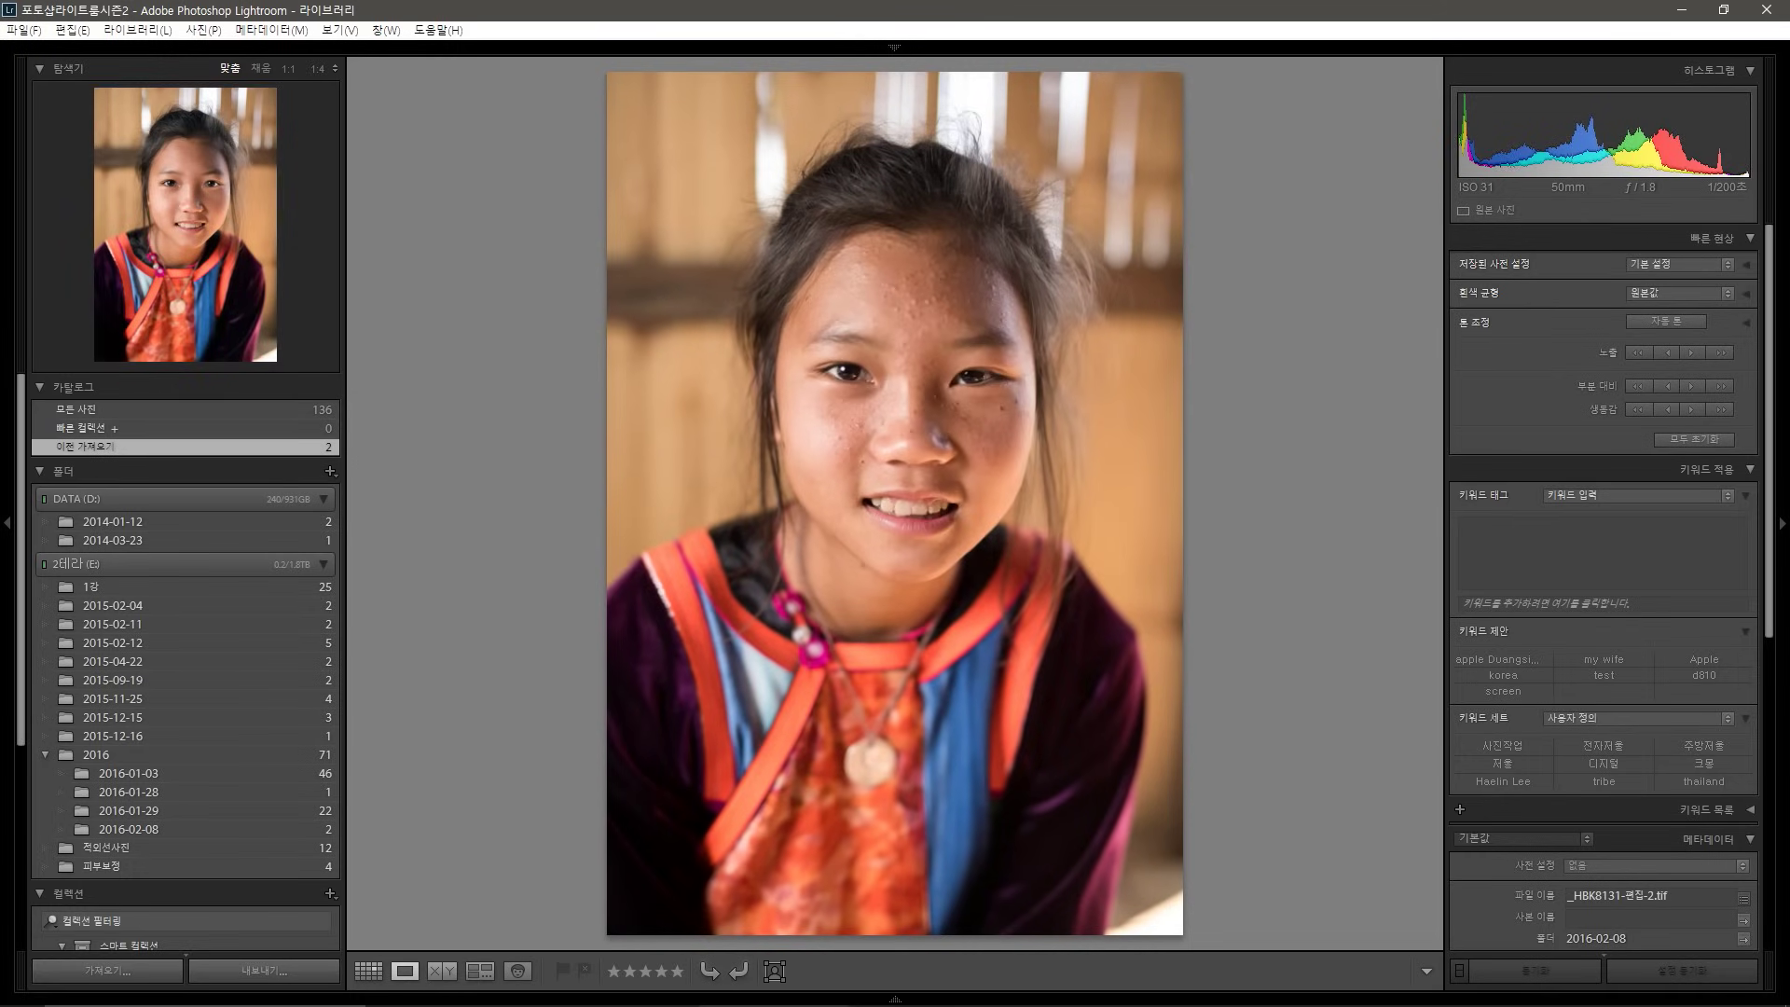
pyautogui.press('Left')
pyautogui.press('Right')
pyautogui.press('Left')
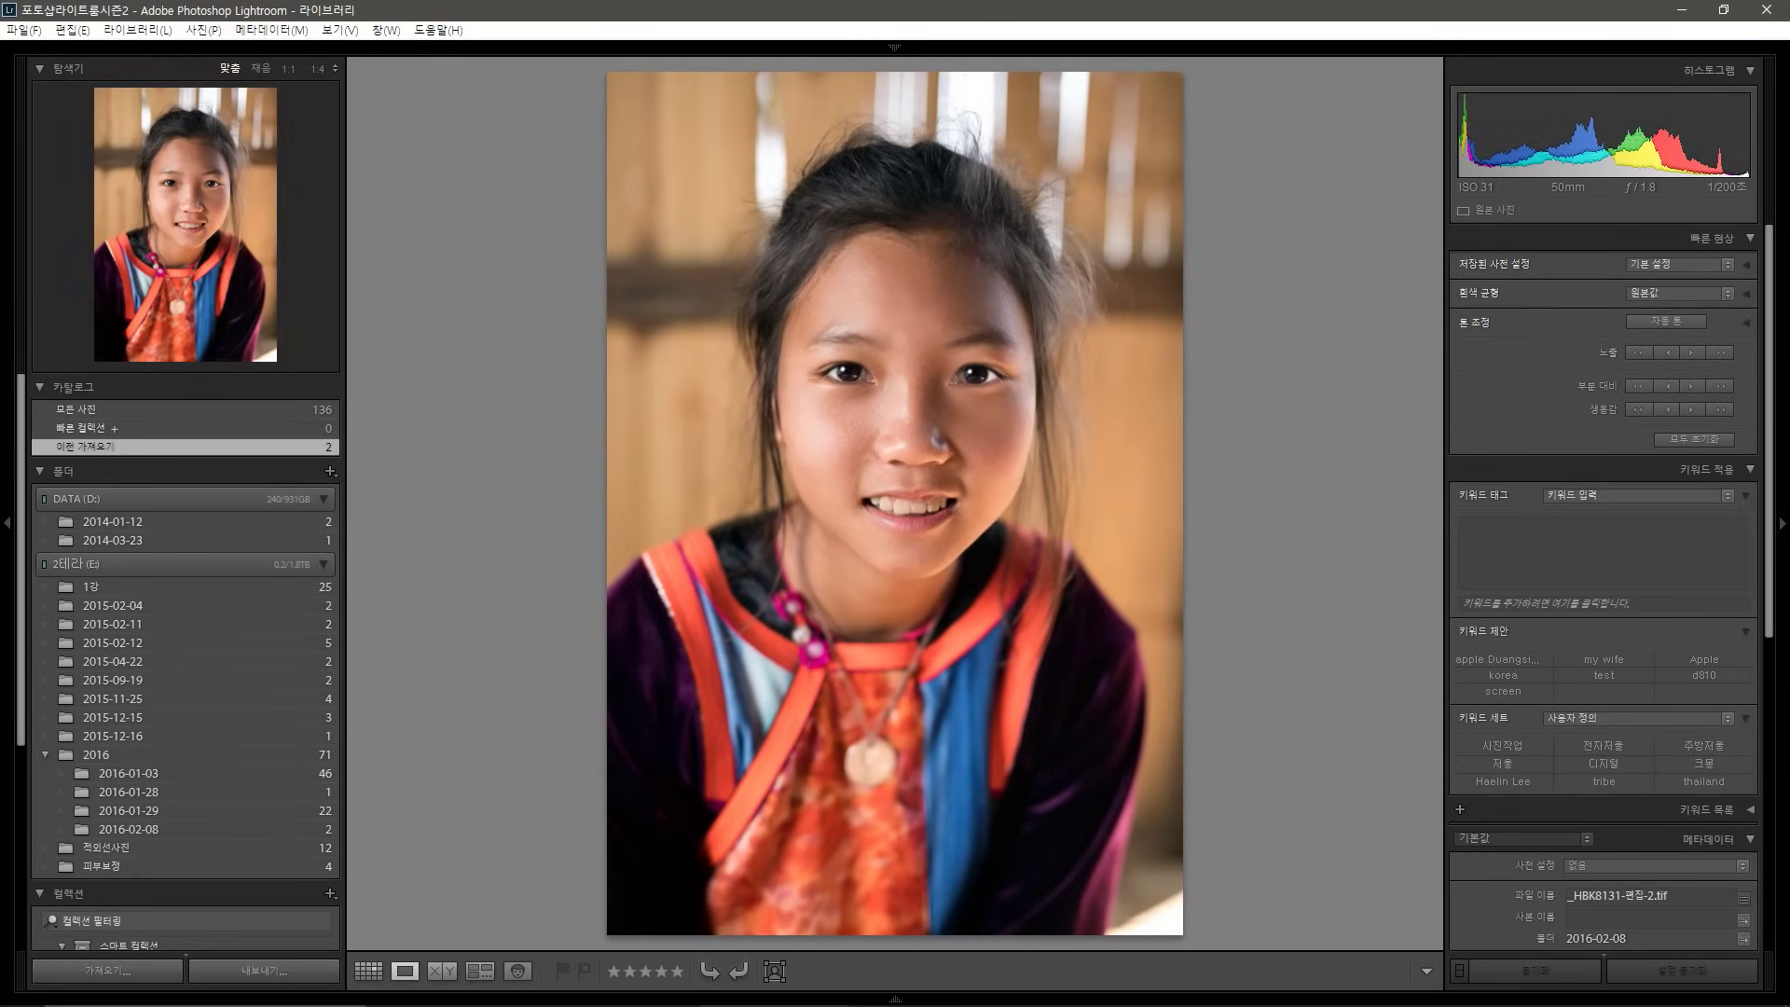
pyautogui.press('Right')
pyautogui.press('Right')
pyautogui.press('Left')
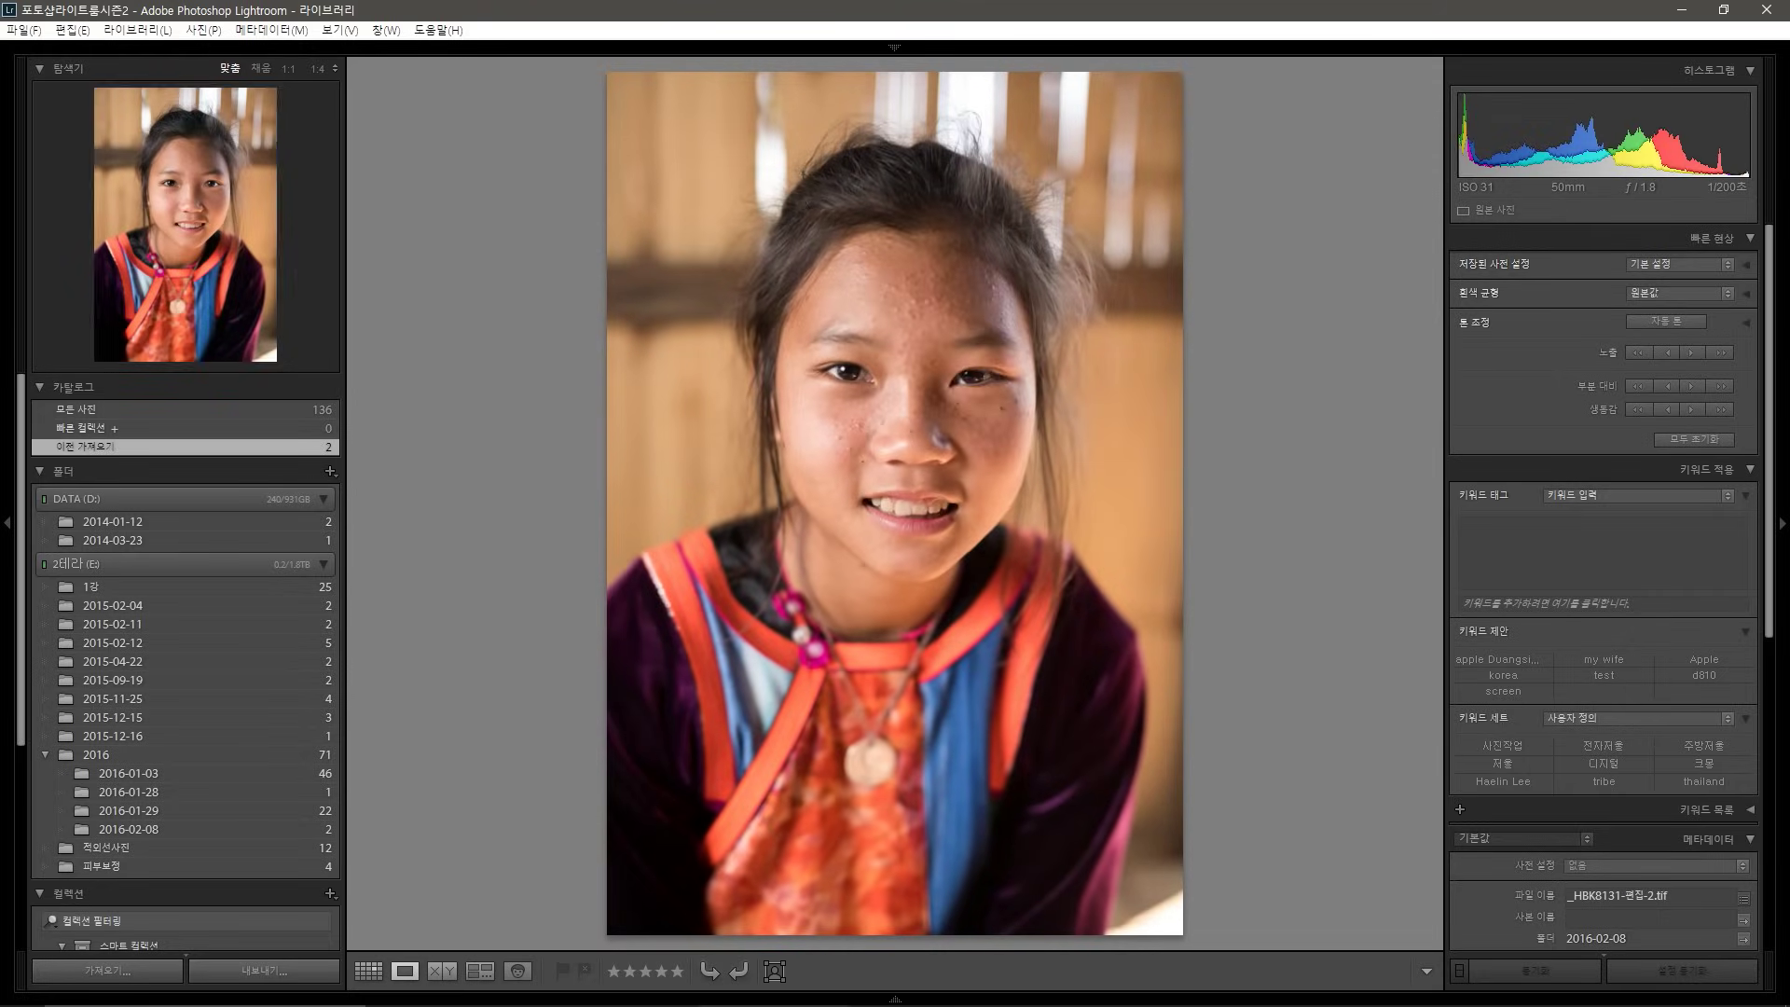
pyautogui.press('Right')
# Draw a large radial filter around the face on the retouched photo in Develop, resetting its exposure and shadows to 0
pyautogui.press('d')
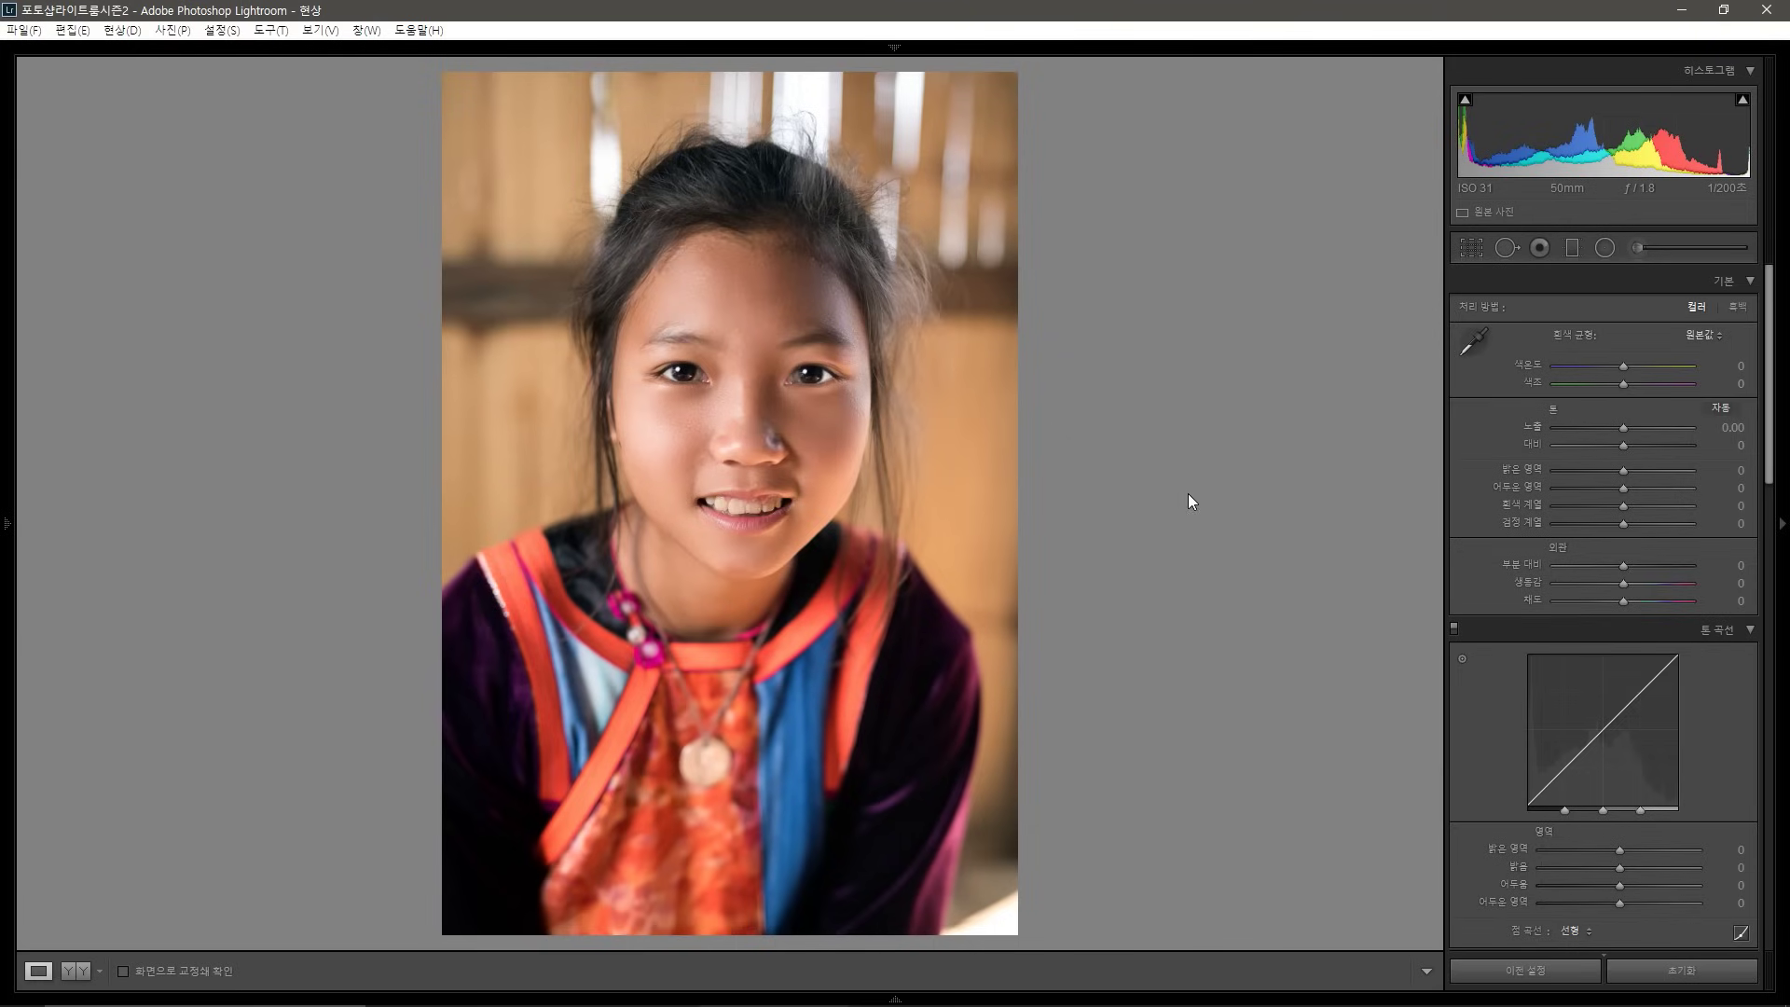
pyautogui.click(1603, 250)
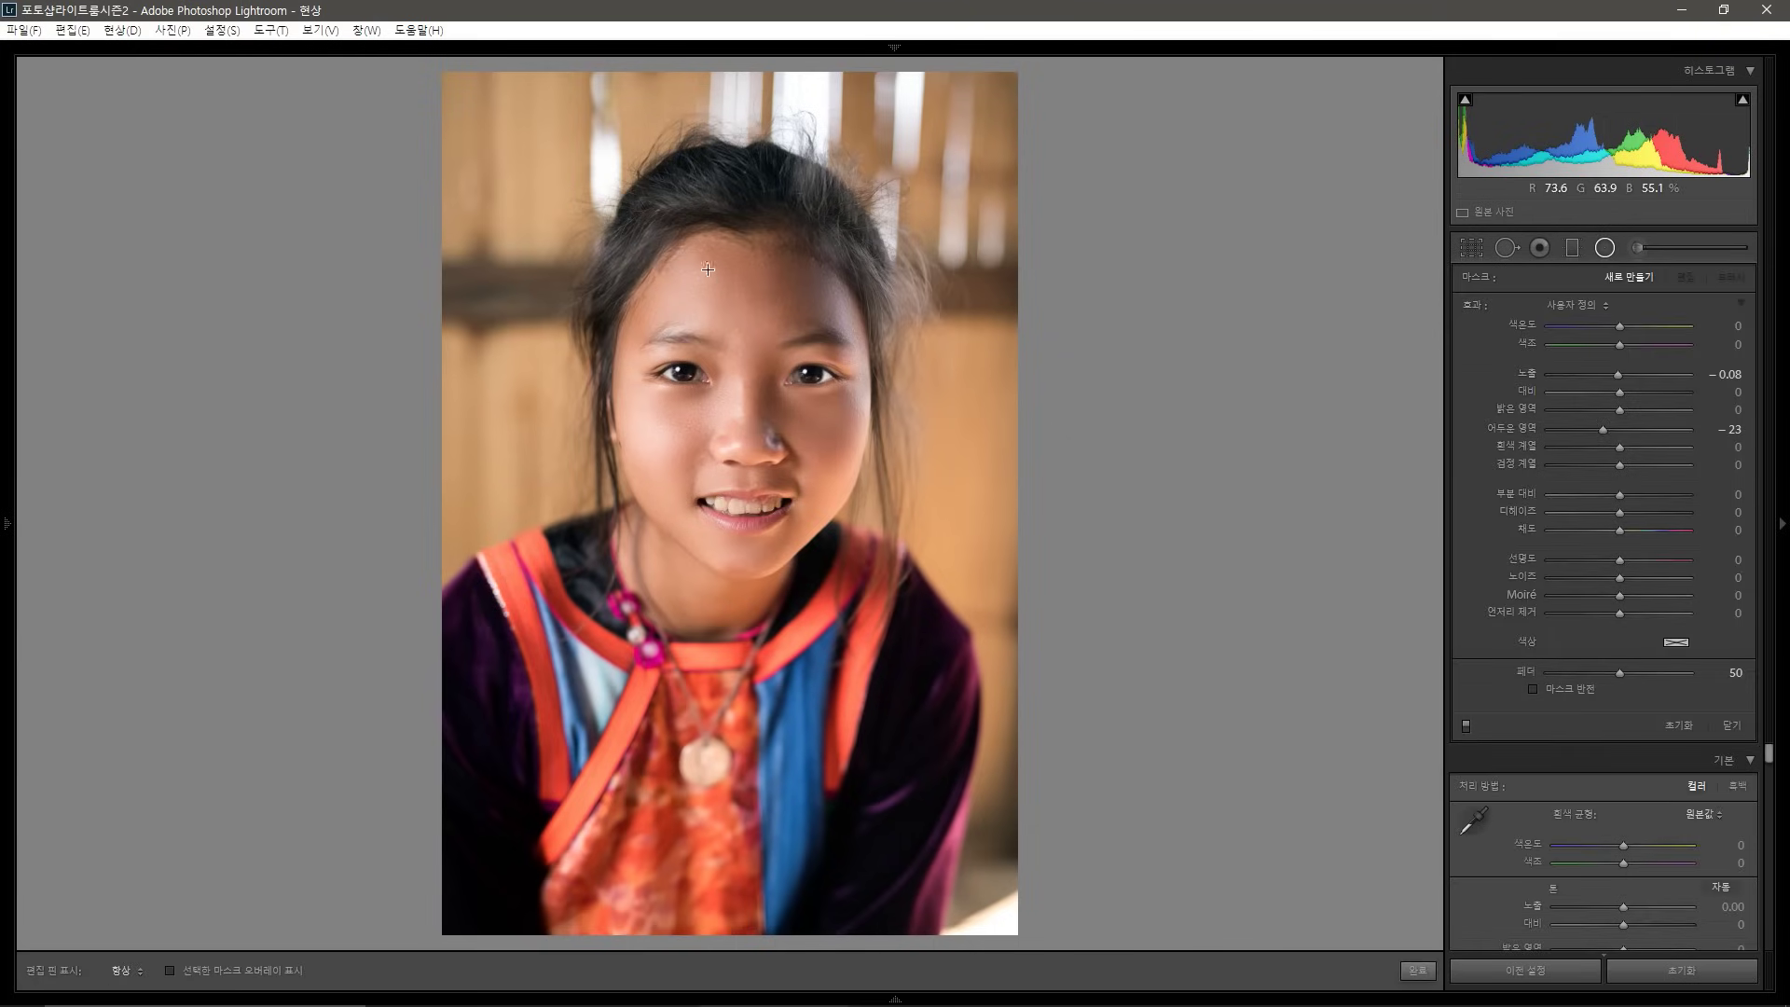
pyautogui.moveTo(572, 179); pyautogui.dragTo(857, 615)
pyautogui.moveTo(611, 247); pyautogui.dragTo(779, 485)
pyautogui.doubleClick(1603, 429)
pyautogui.doubleClick(1618, 374)
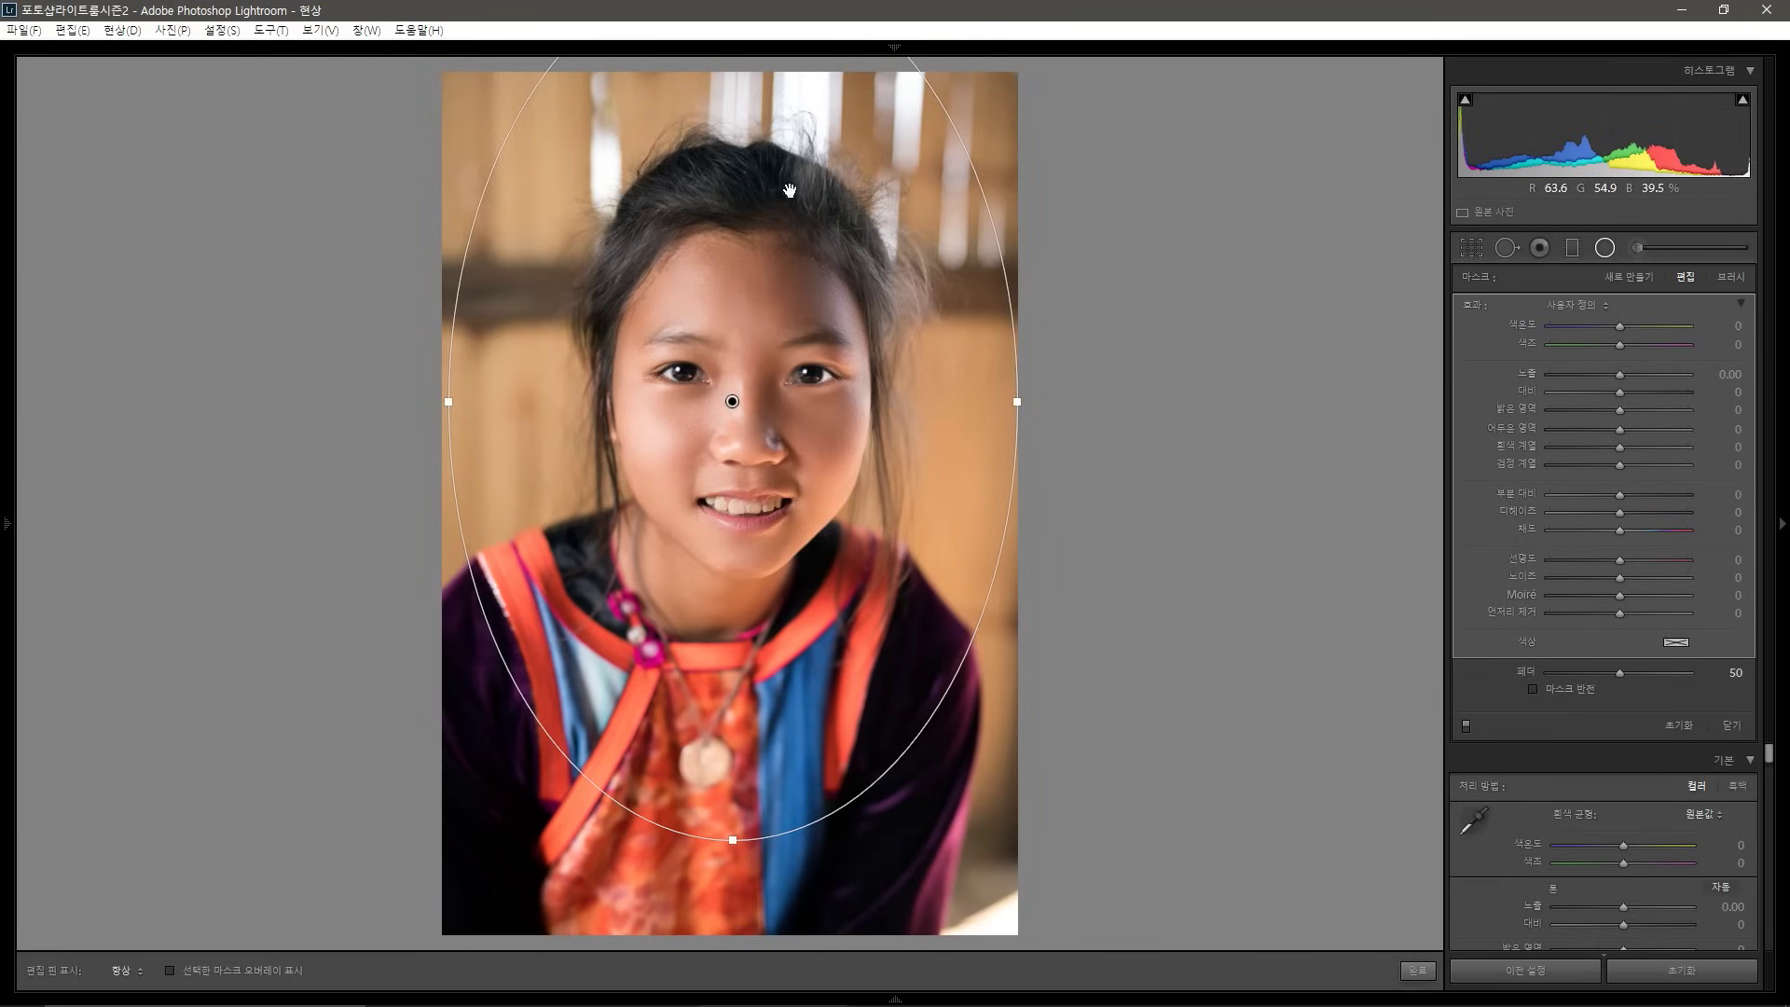
# Set the radial filter to temperature -36, tint -14, exposure -0.89, contrast -13 and highlights -21, lower its blacks slightly, and close the filter
pyautogui.moveTo(1616, 328); pyautogui.dragTo(1604, 368)
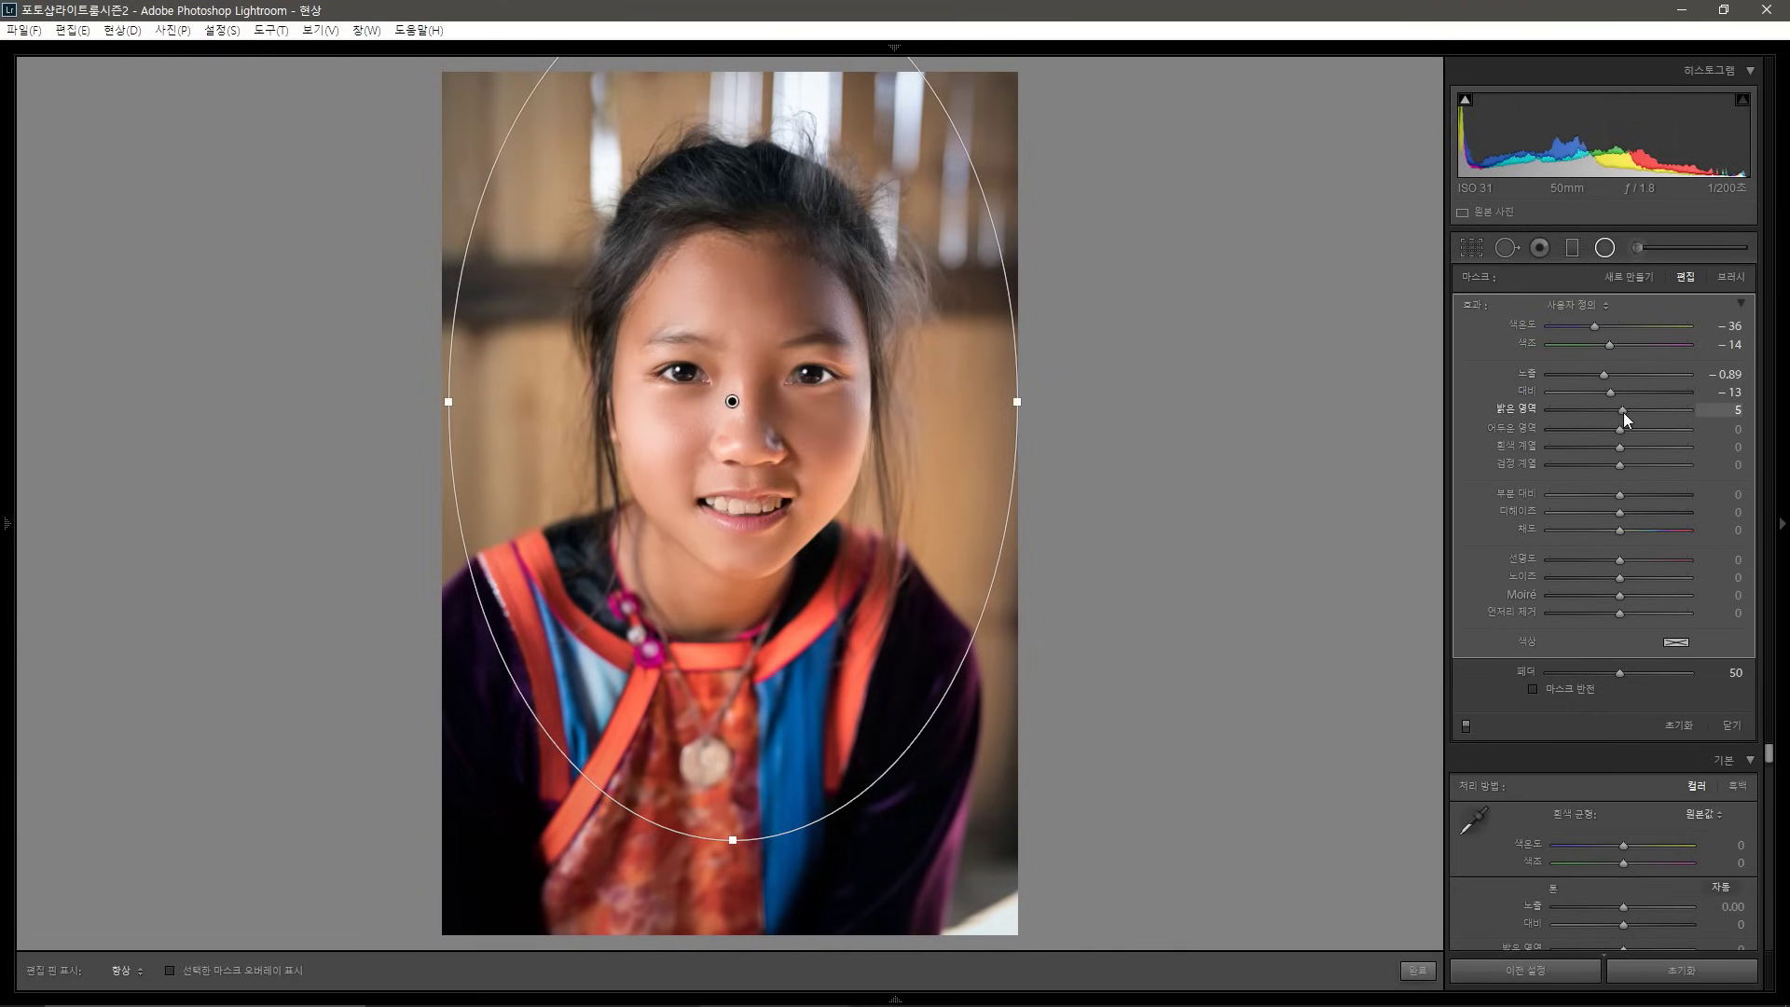
pyautogui.moveTo(1596, 413); pyautogui.dragTo(1597, 412)
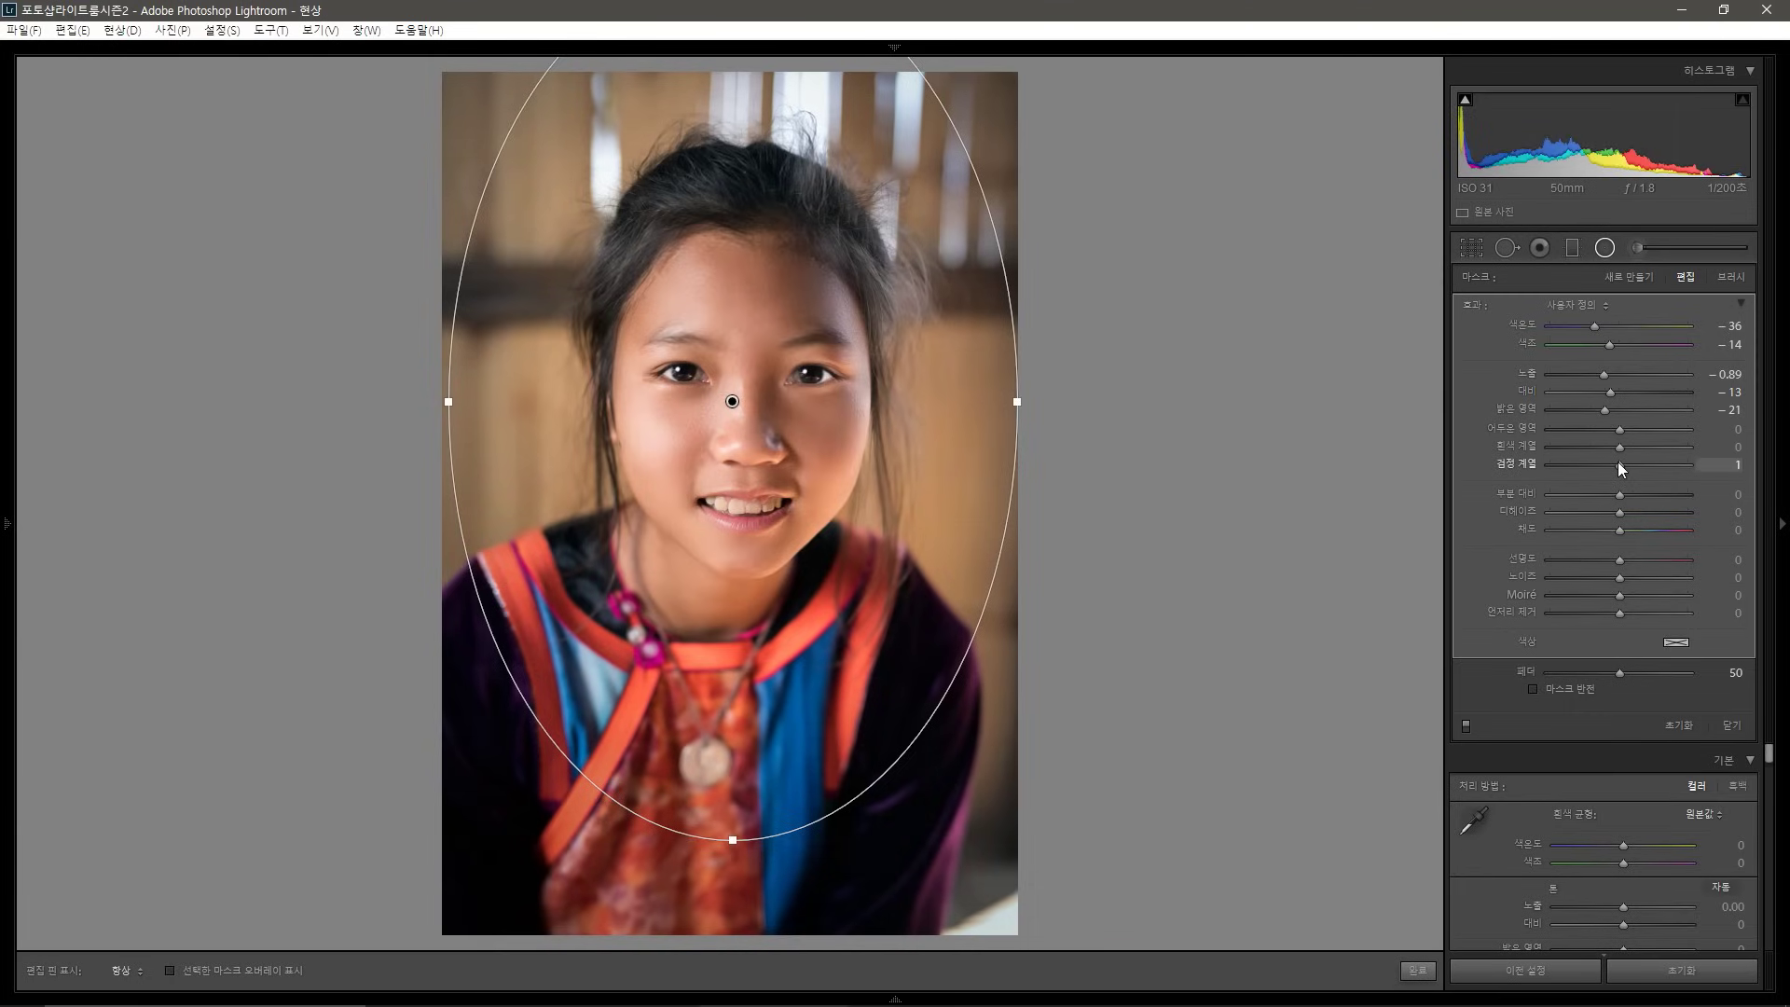
pyautogui.moveTo(1618, 462); pyautogui.dragTo(1613, 459)
pyautogui.click(1604, 252)
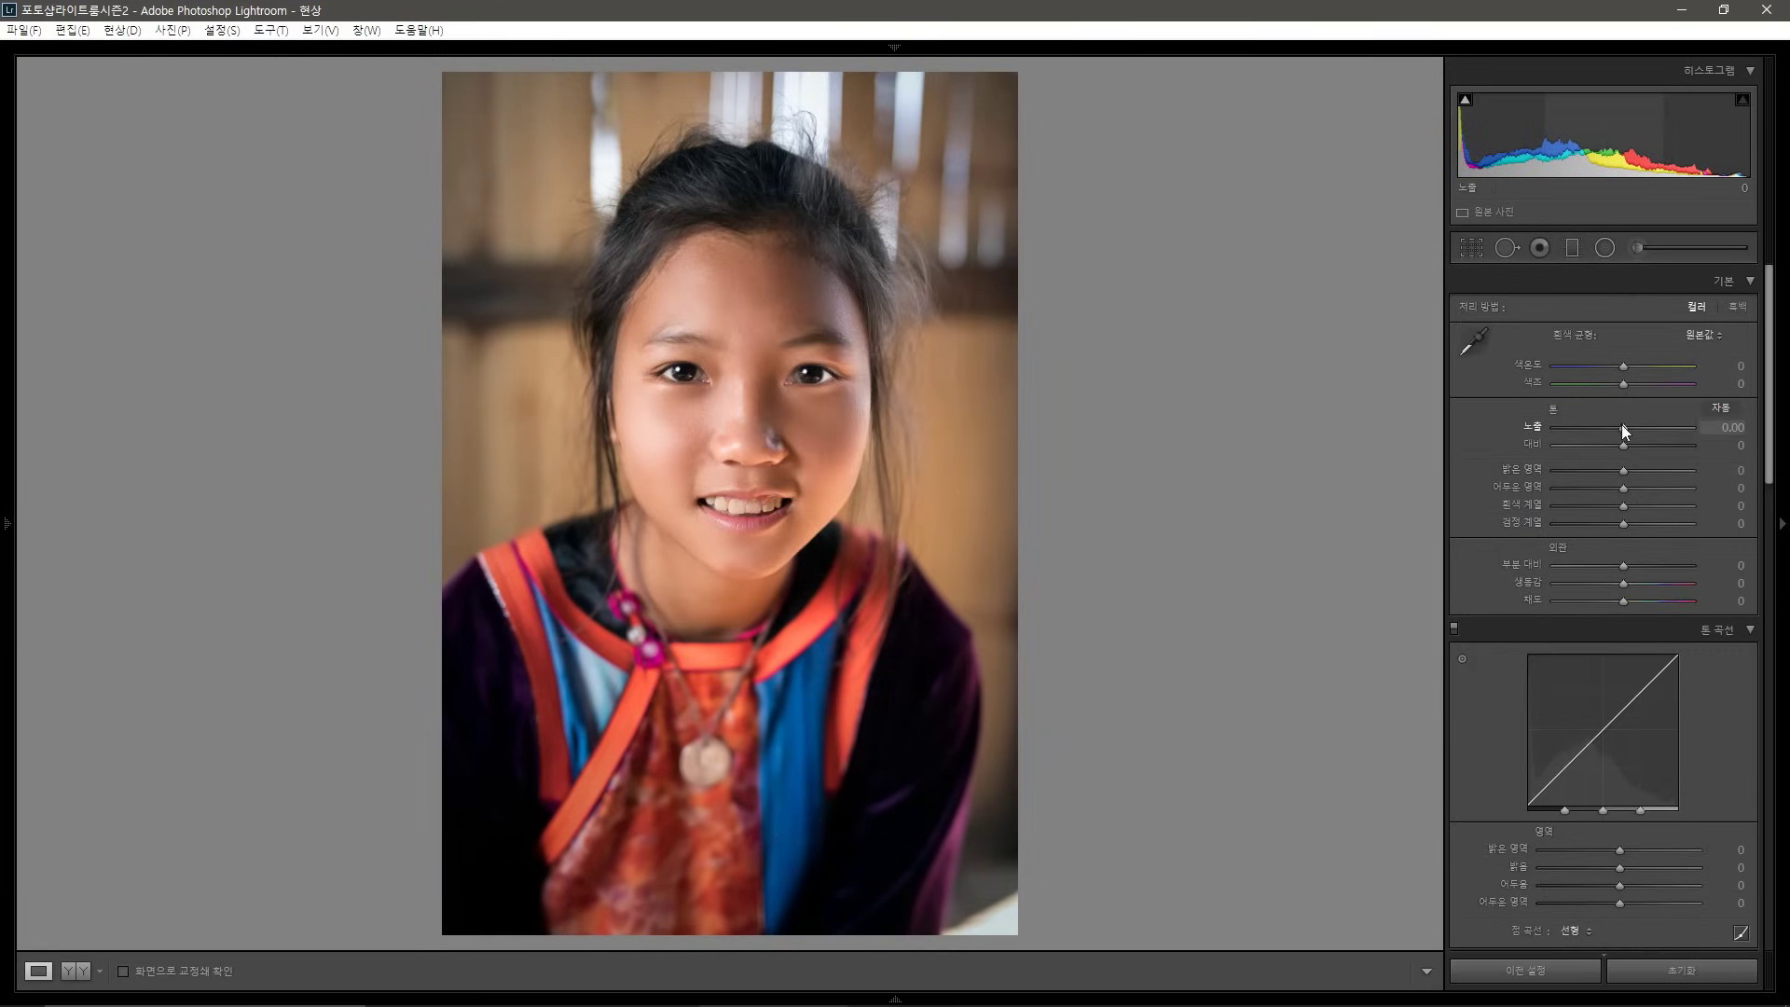
# Set the photo's basic tone to exposure +0.48, highlights -25, shadows +21, whites +15 and blacks -12
pyautogui.moveTo(1622, 425); pyautogui.dragTo(1628, 426)
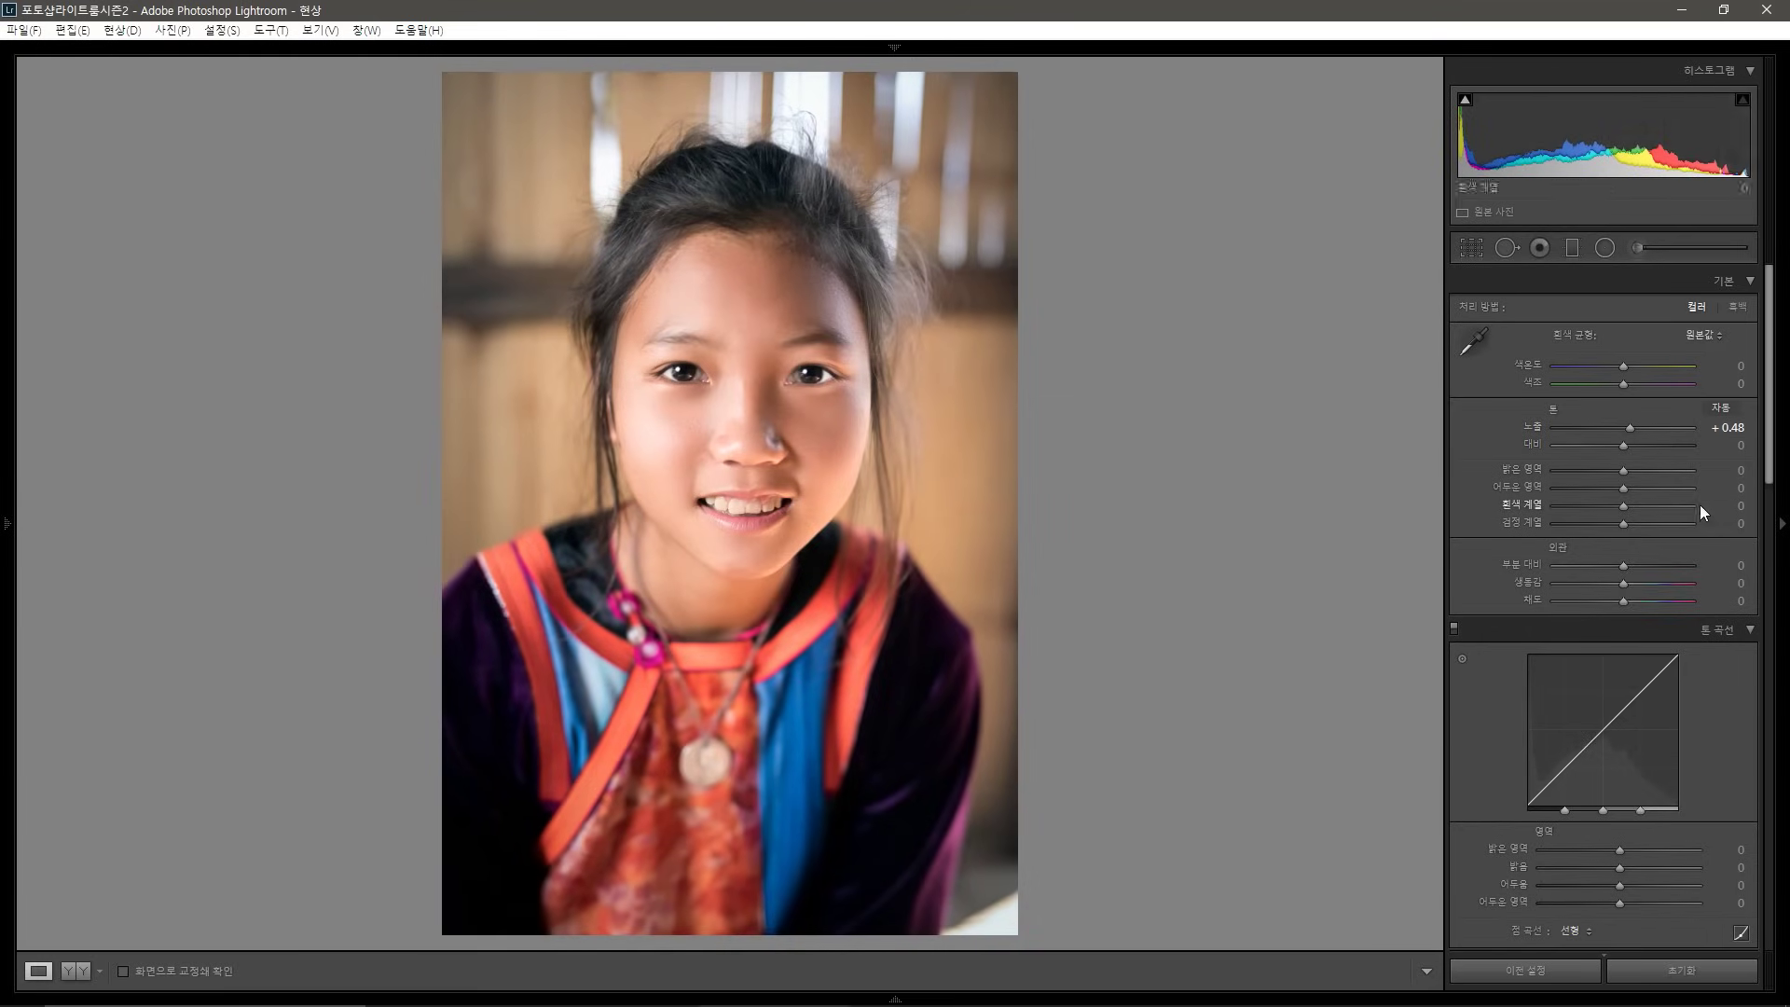
pyautogui.press('alt')
pyautogui.moveTo(1623, 505); pyautogui.dragTo(1607, 469)
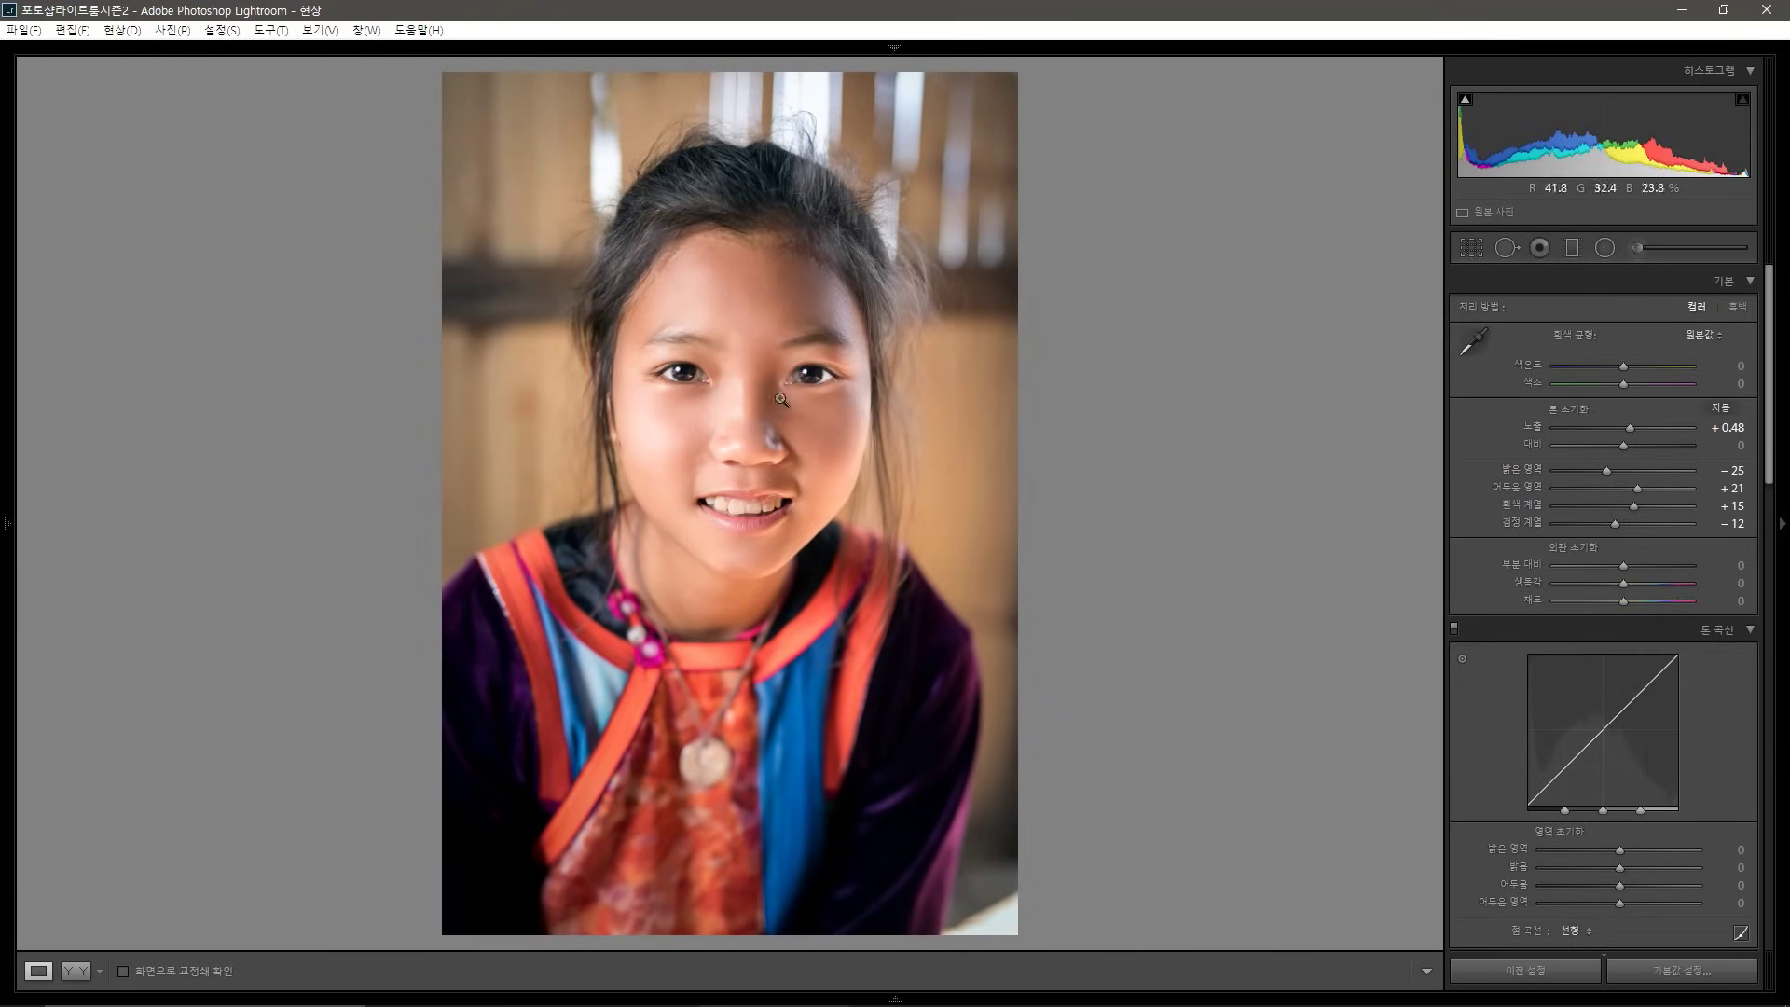
# Paint over both eyes with a reset adjustment brush set to clarity 21 and size 20
pyautogui.click(685, 361)
pyautogui.click(1638, 247)
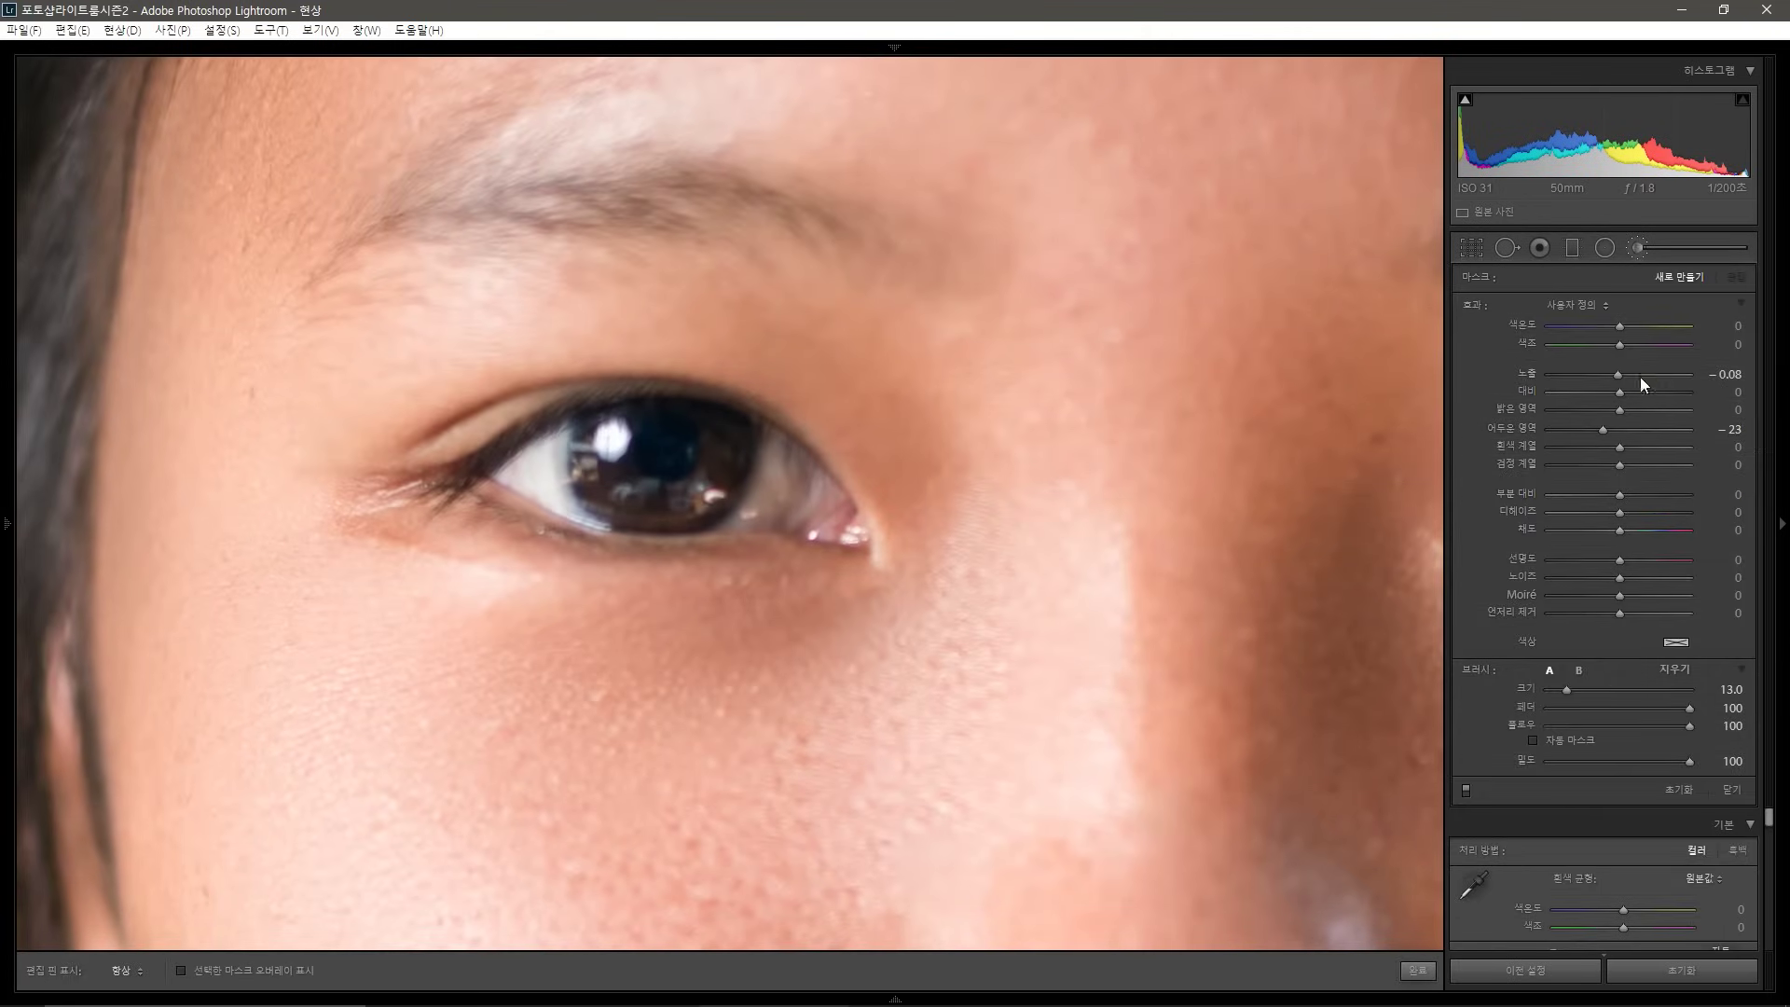
pyautogui.doubleClick(1480, 305)
pyautogui.moveTo(1619, 494); pyautogui.dragTo(1633, 494)
pyautogui.press('h')
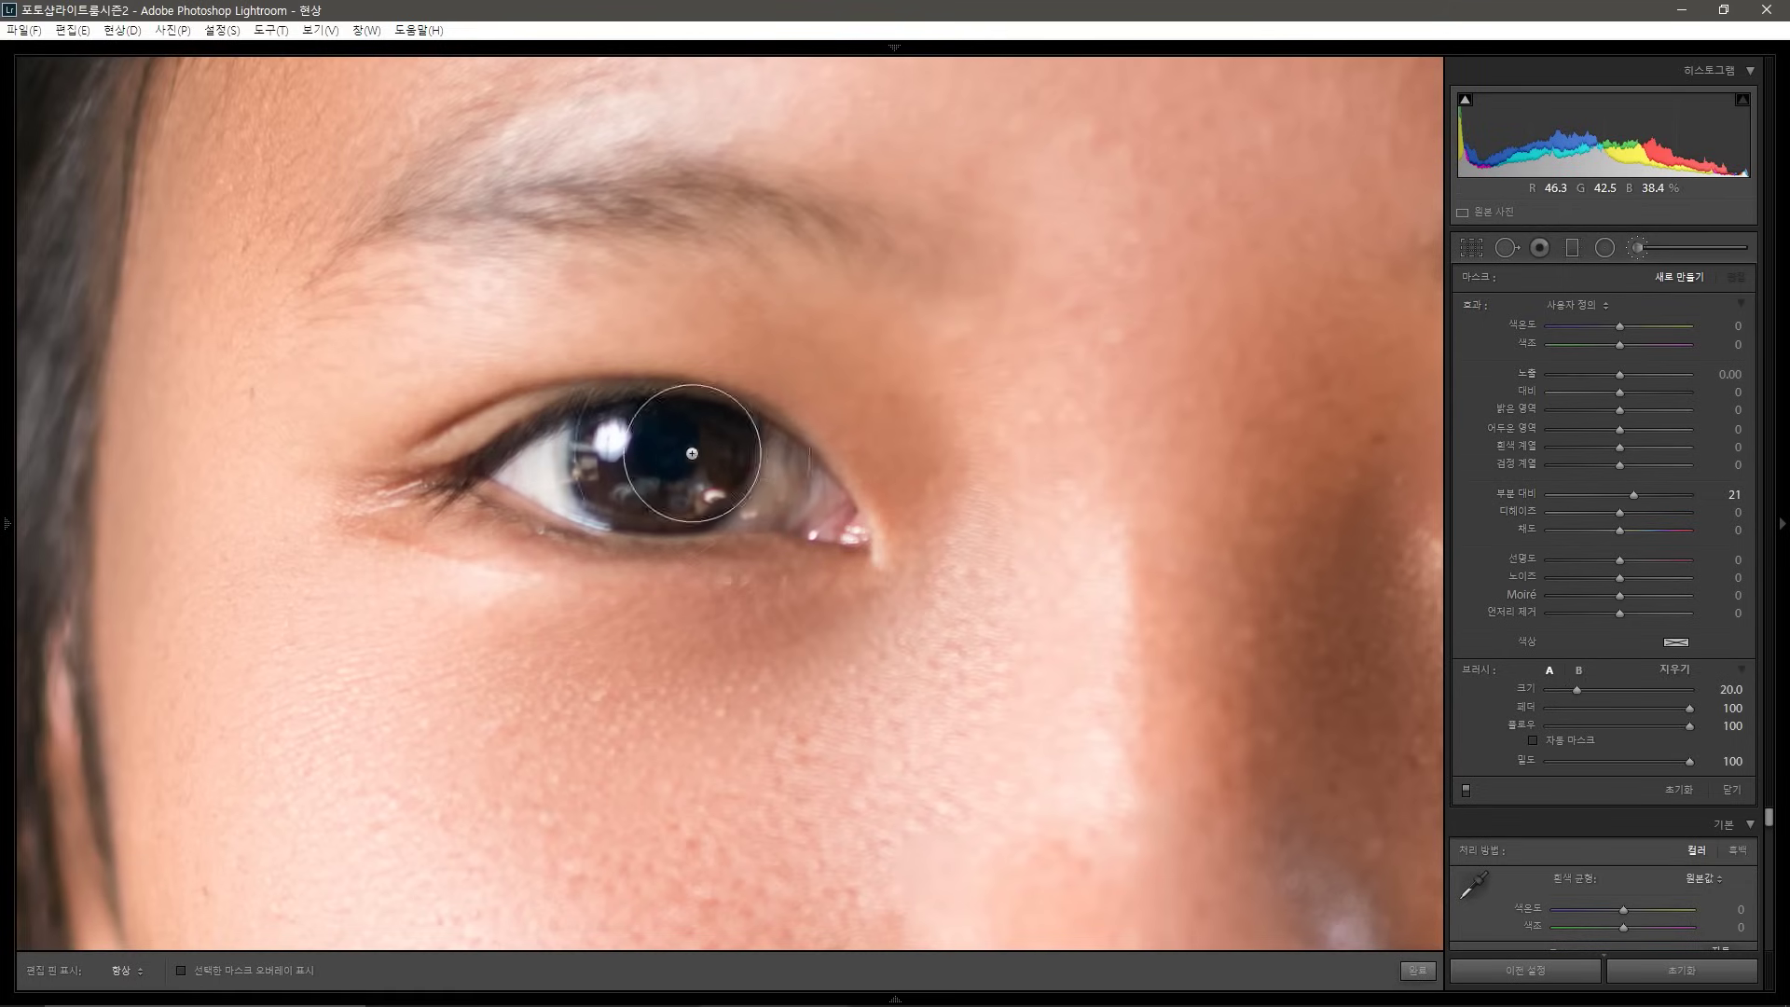
pyautogui.scroll(2, 699, 459)
pyautogui.moveTo(504, 475)
pyautogui.mouseDown()
pyautogui.moveTo(788, 490)
pyautogui.moveTo(694, 446)
pyautogui.moveTo(708, 457)
pyautogui.mouseUp()
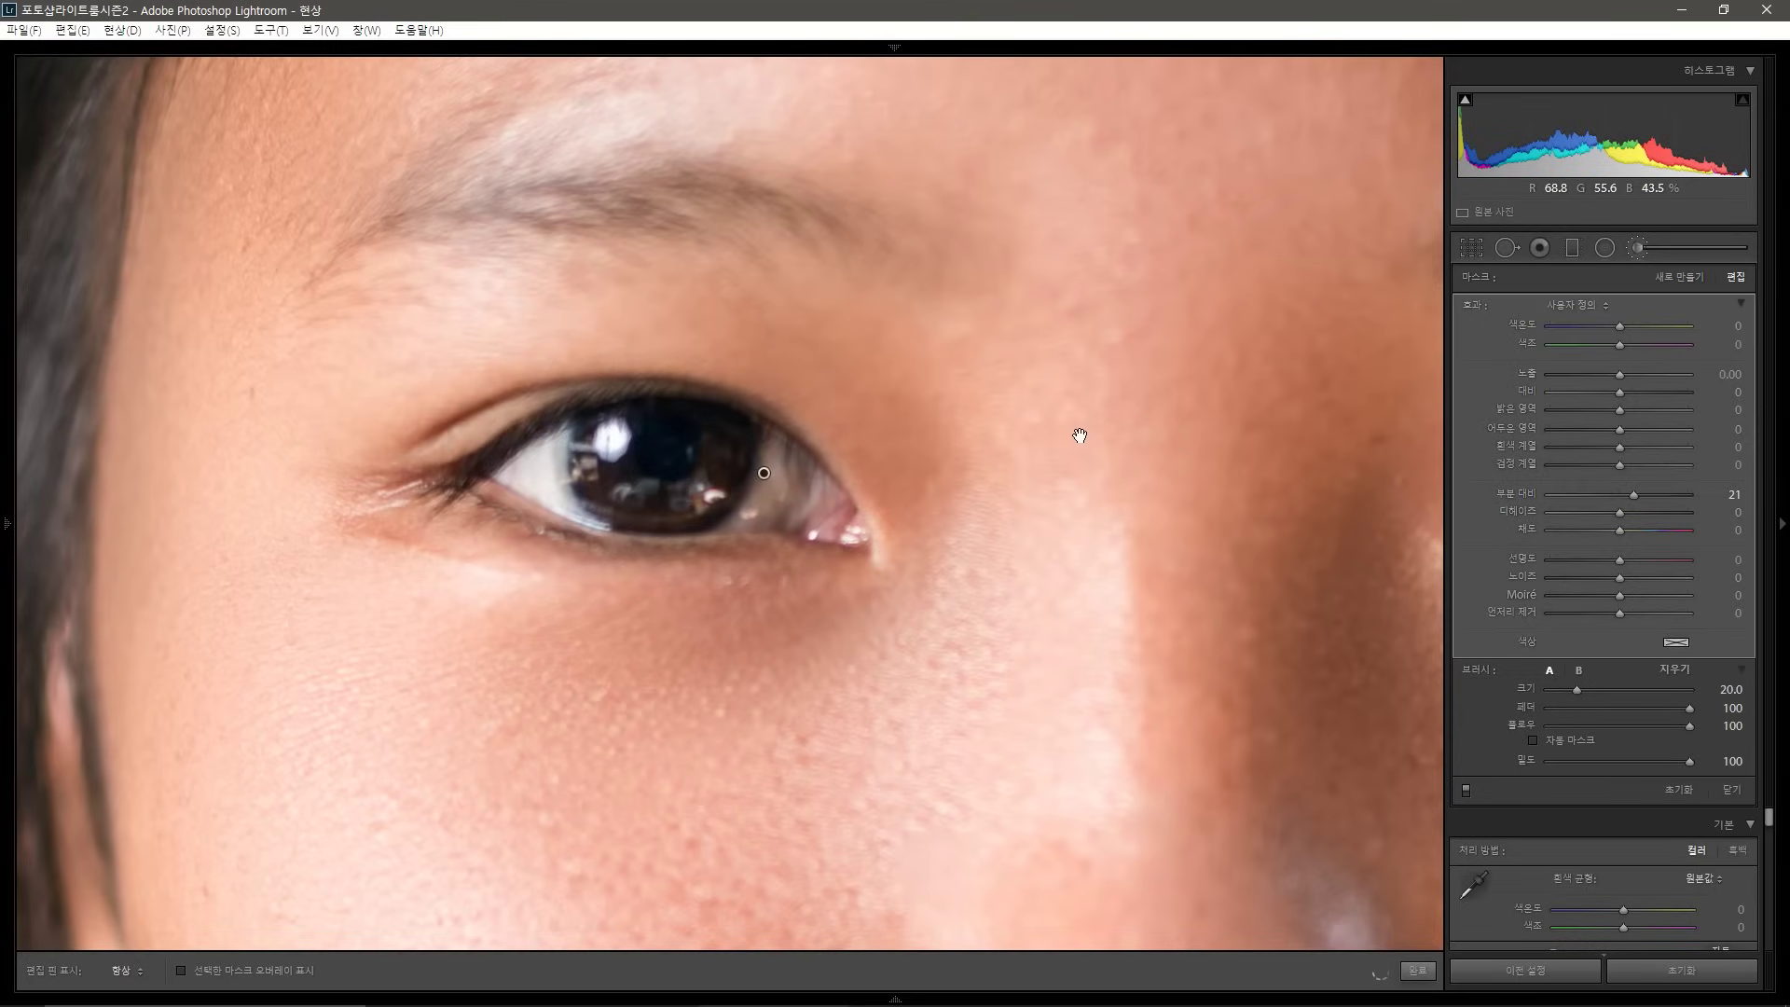
pyautogui.moveTo(1075, 428); pyautogui.dragTo(620, 372)
pyautogui.press('h')
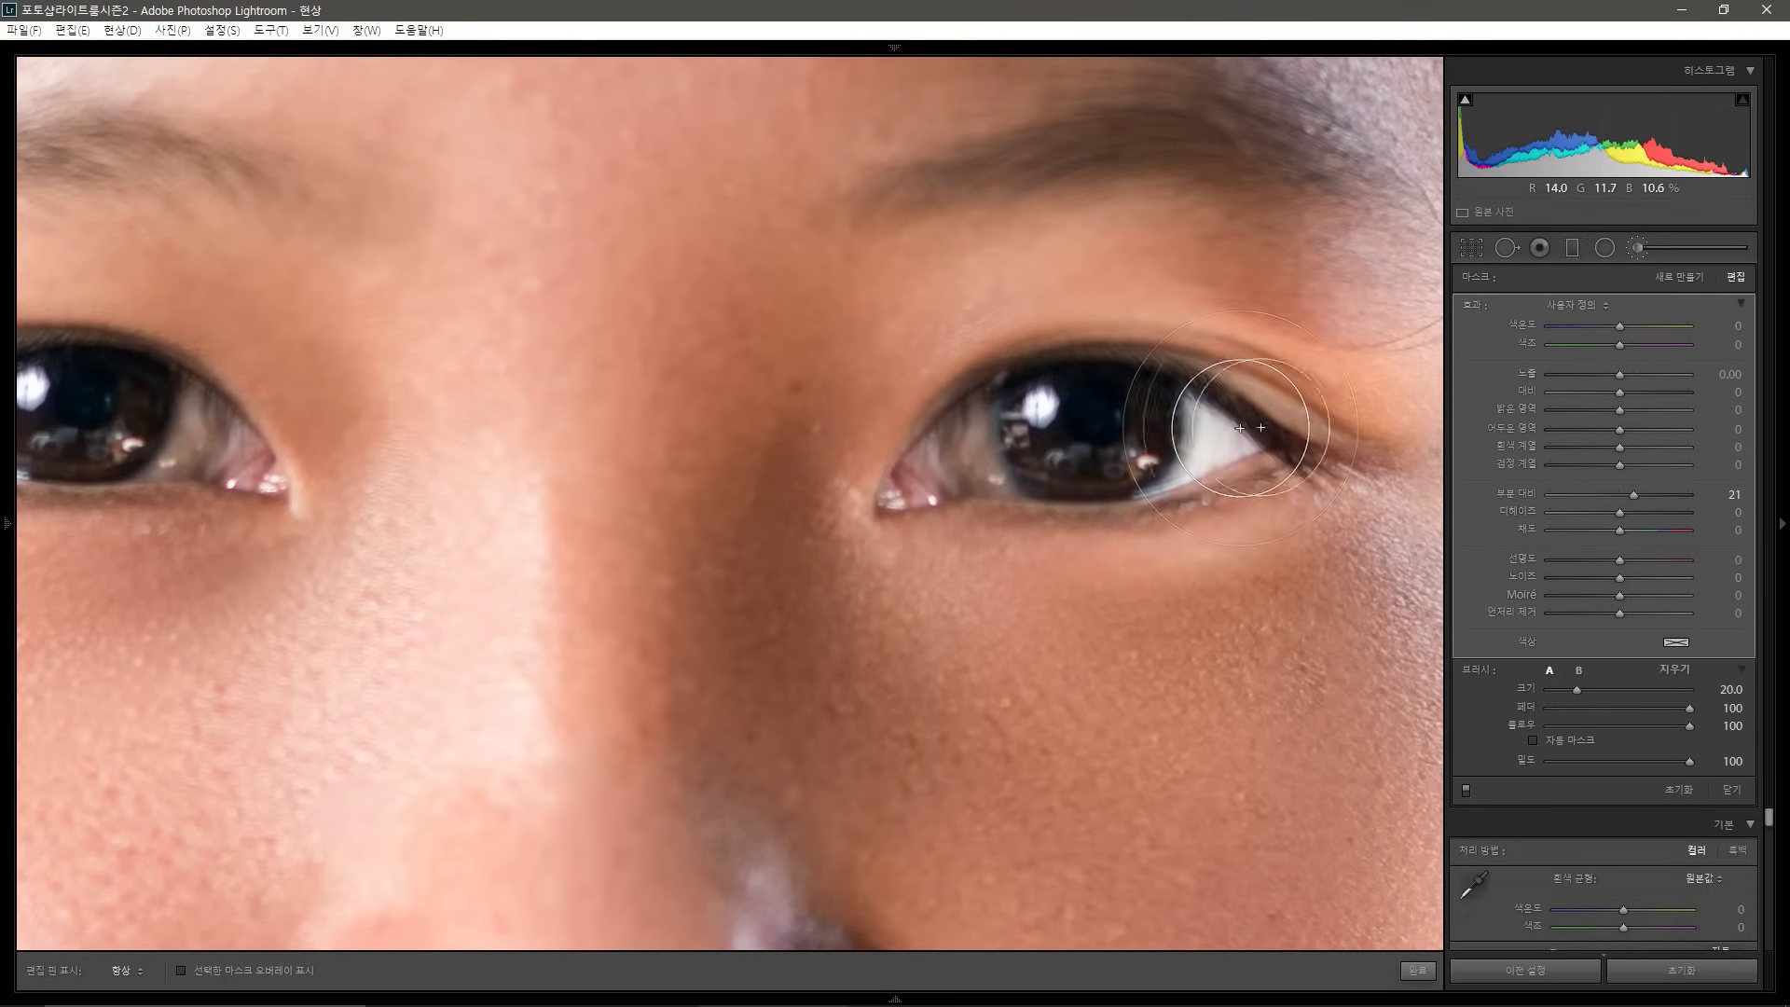
pyautogui.click(1640, 248)
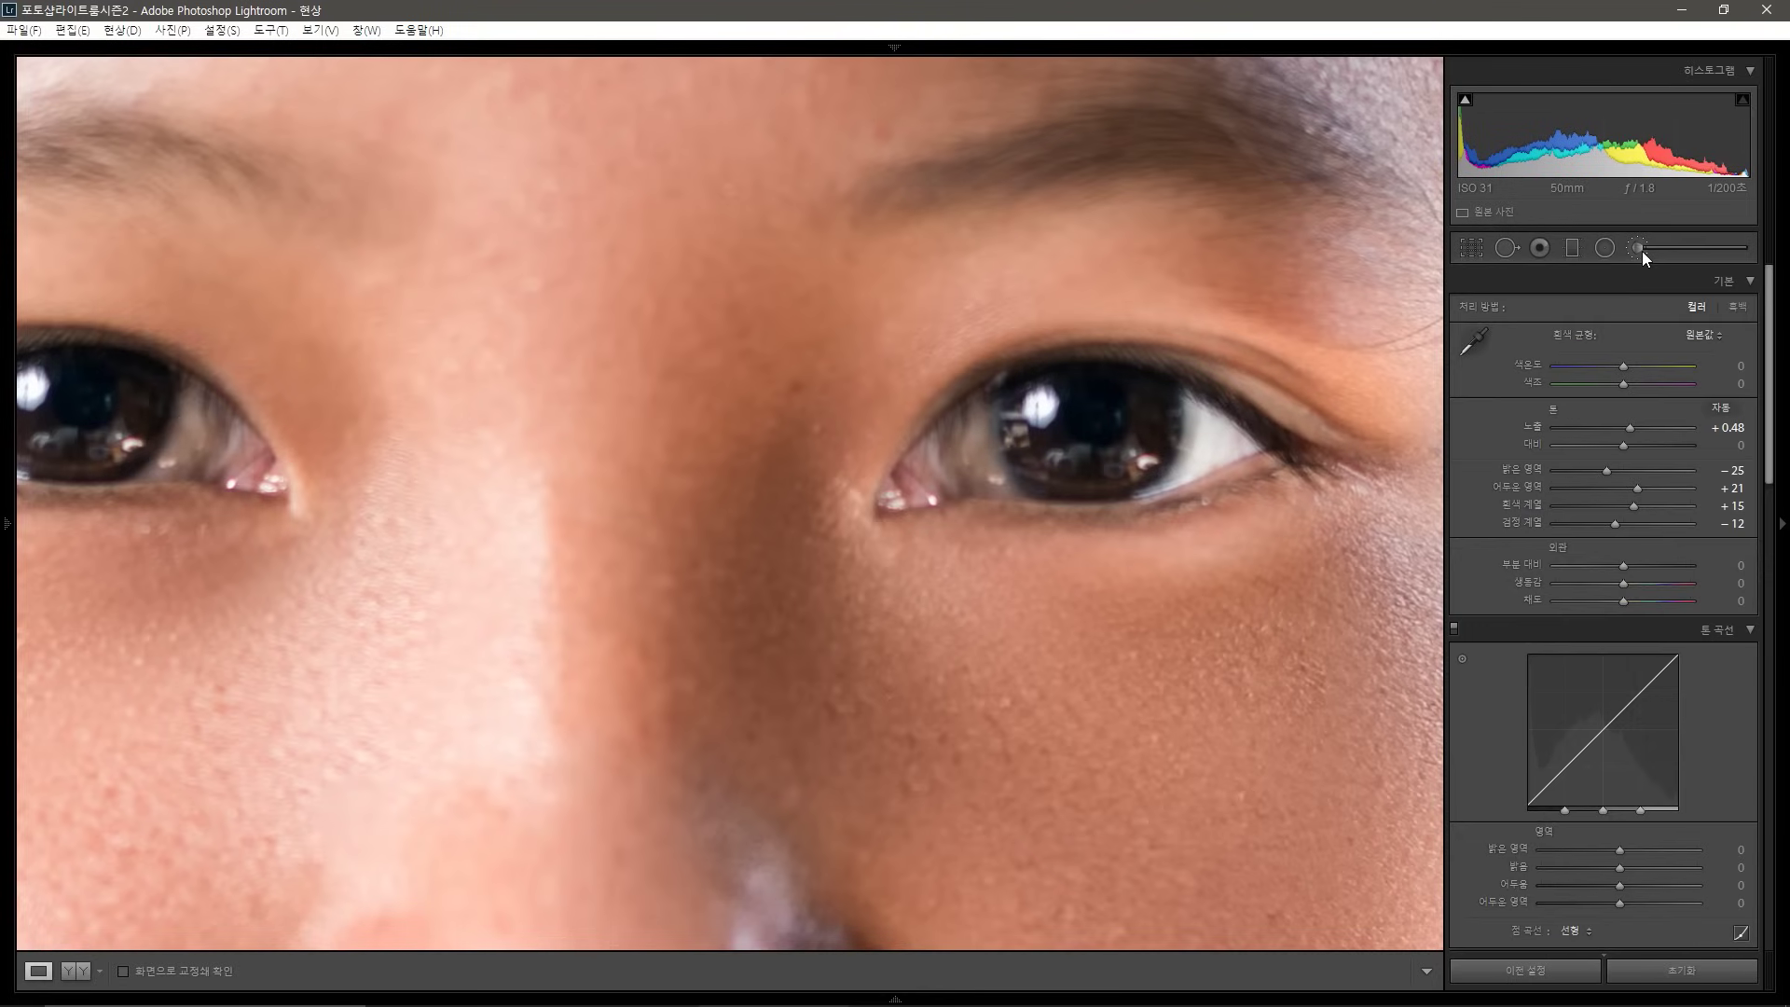
# Brighten the lower part of both irises with a new adjustment brush reset to exposure 0.40 only, using a small size of 4
pyautogui.click(1642, 250)
pyautogui.press('alt')
pyautogui.keyDown('alt'); pyautogui.click(1485, 310); pyautogui.keyUp('alt')
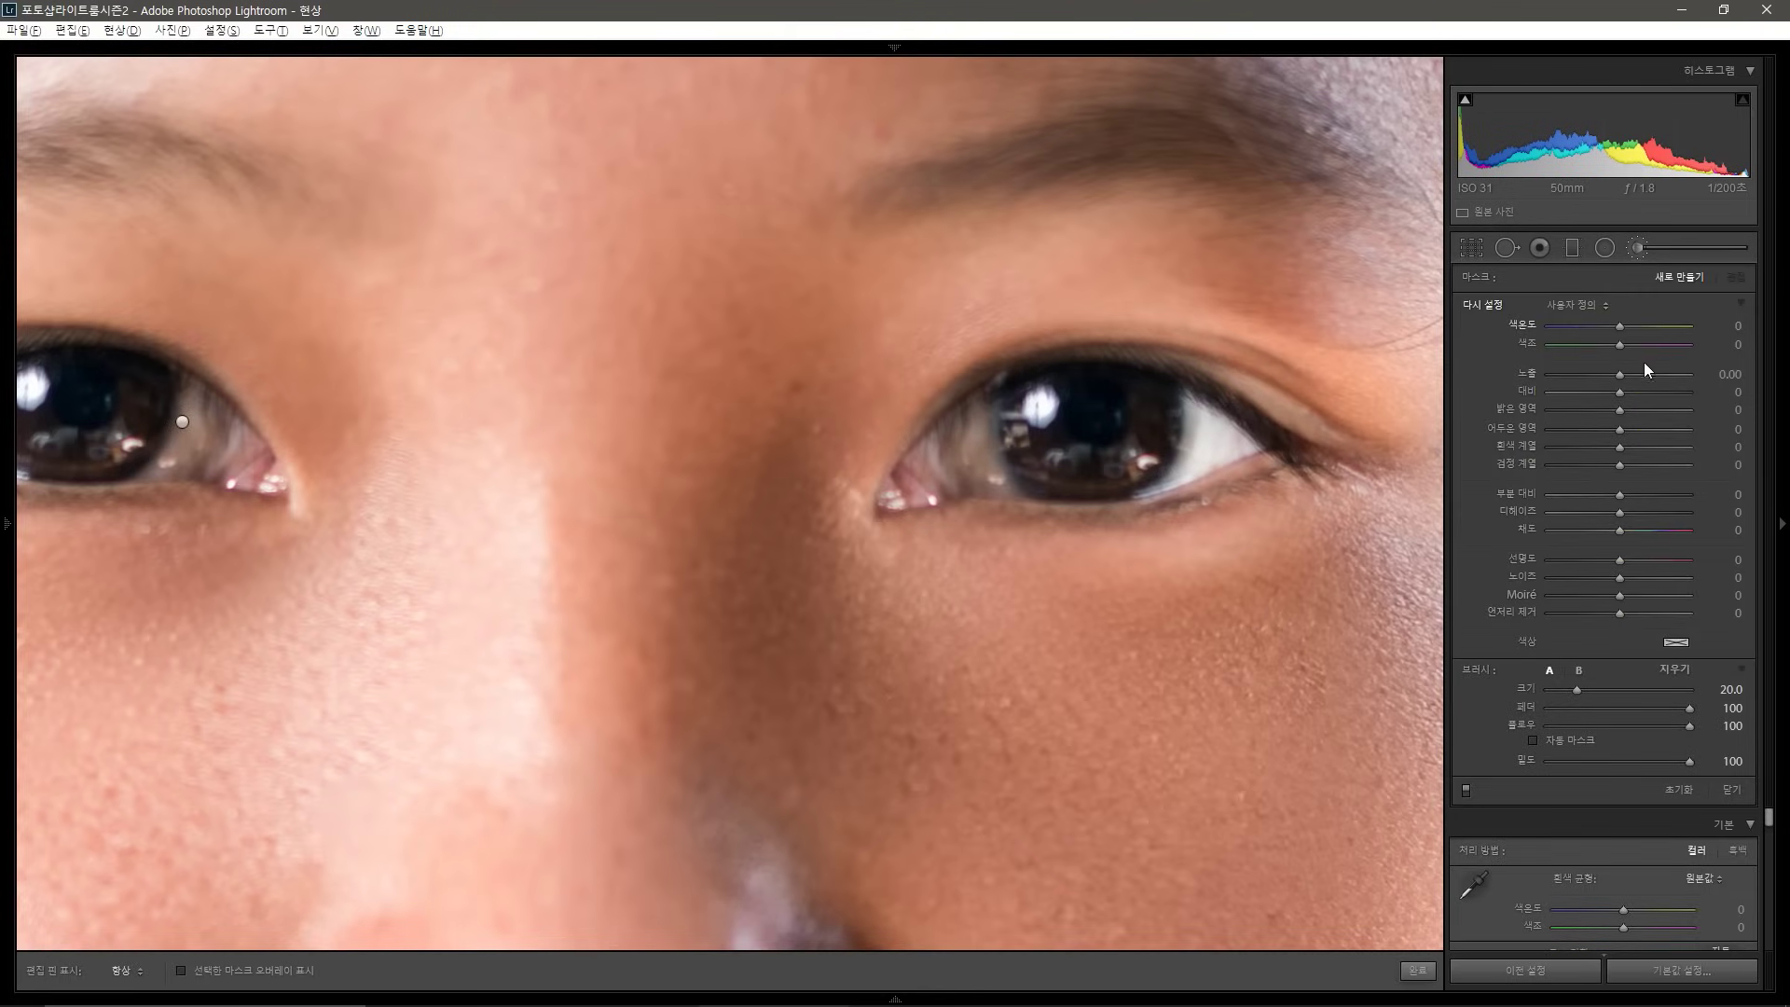
pyautogui.moveTo(1618, 374); pyautogui.dragTo(1626, 379)
pyautogui.scroll(-3, 1134, 466)
pyautogui.scroll(-10, 1137, 461)
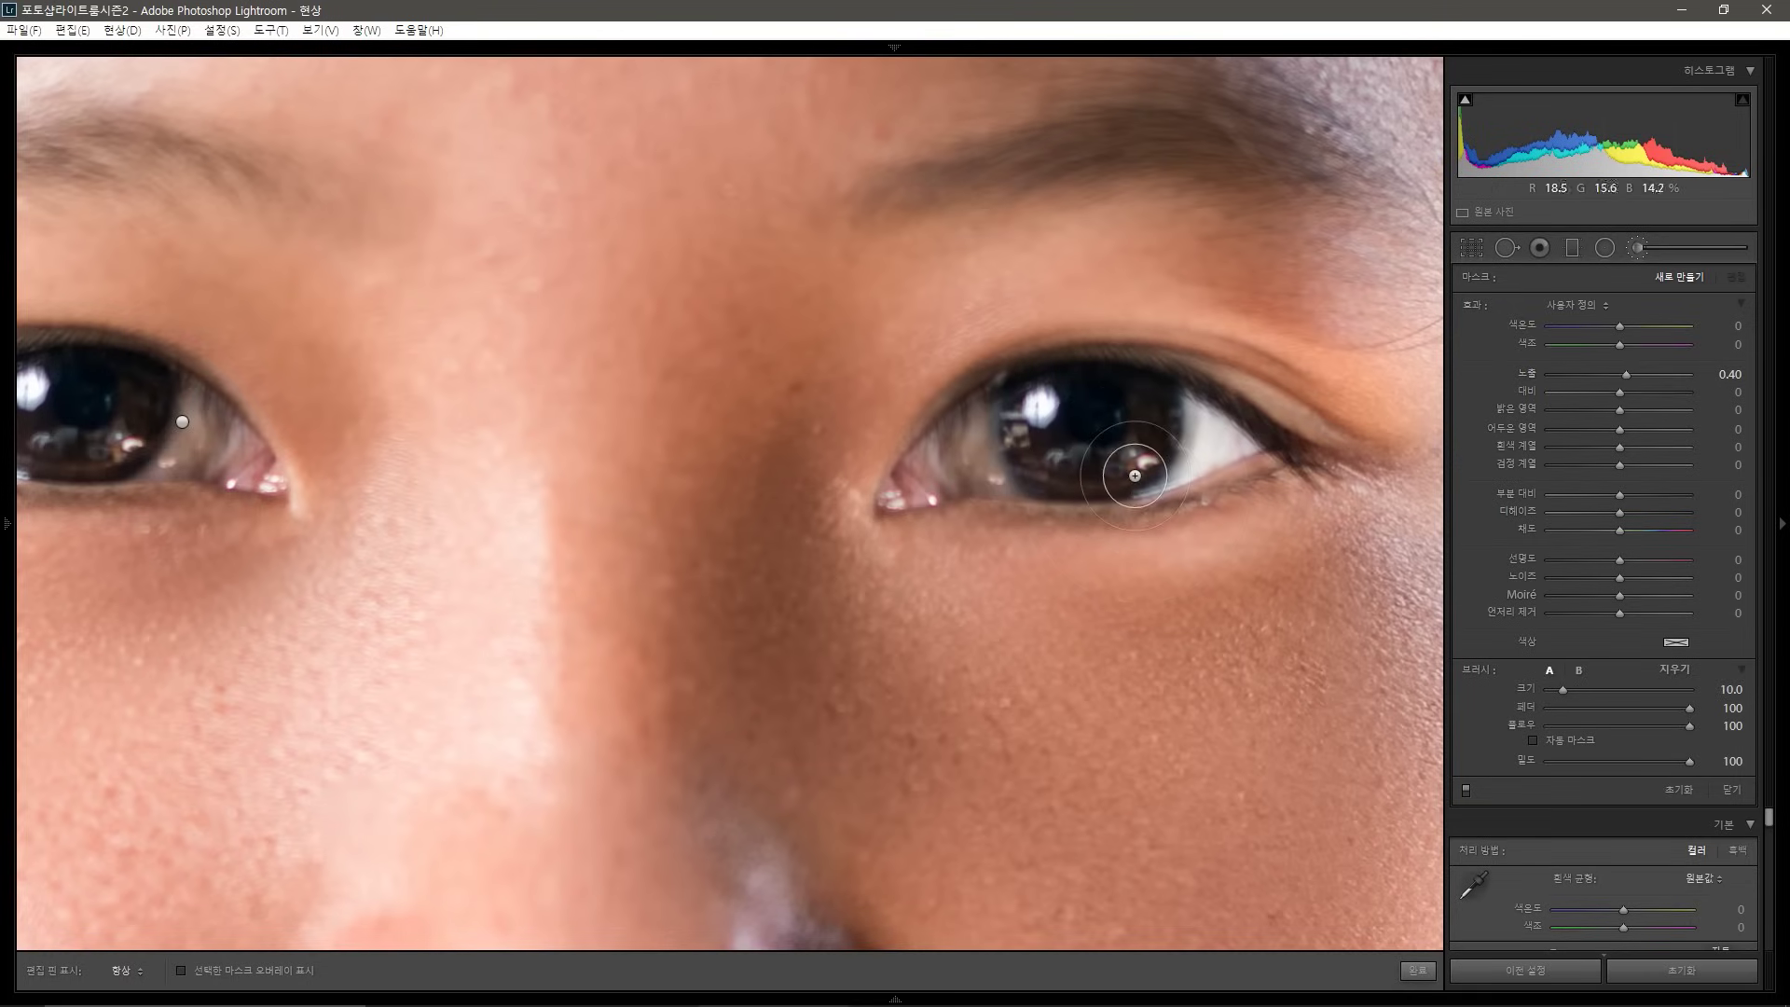
pyautogui.press('h')
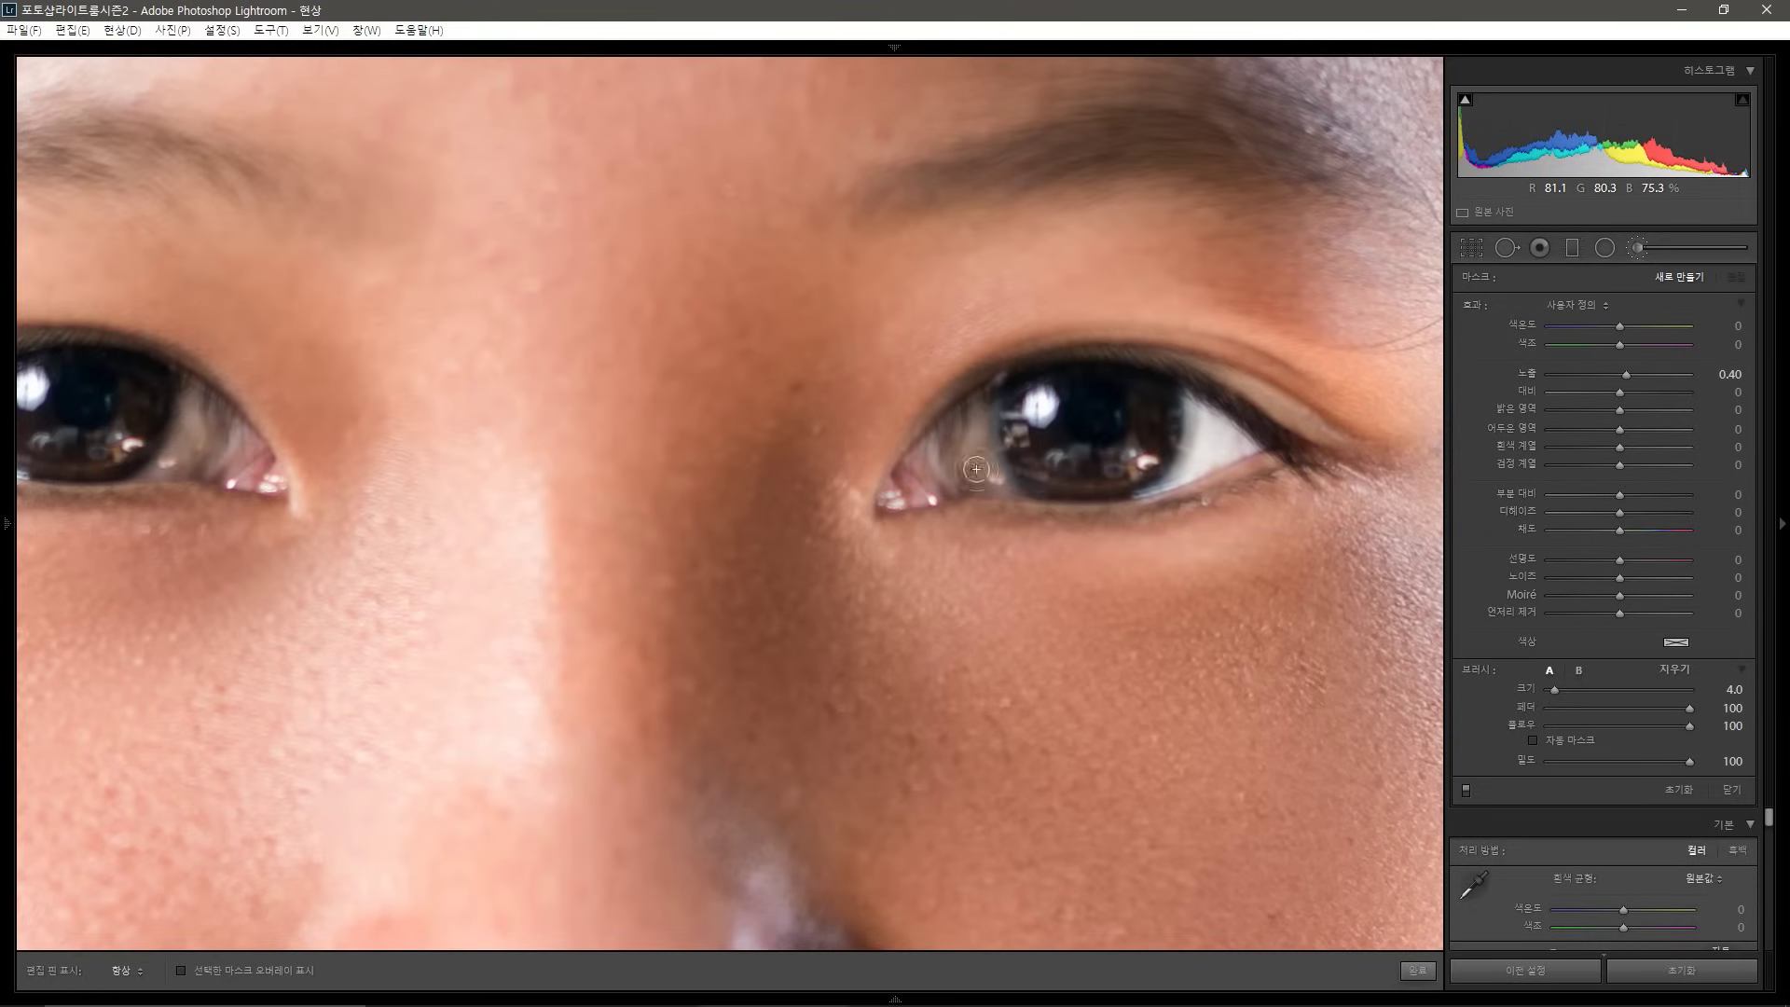
pyautogui.press('h')
pyautogui.moveTo(220, 380)
pyautogui.mouseDown()
pyautogui.moveTo(781, 474)
pyautogui.moveTo(719, 499)
pyautogui.mouseUp()
pyautogui.press('h')
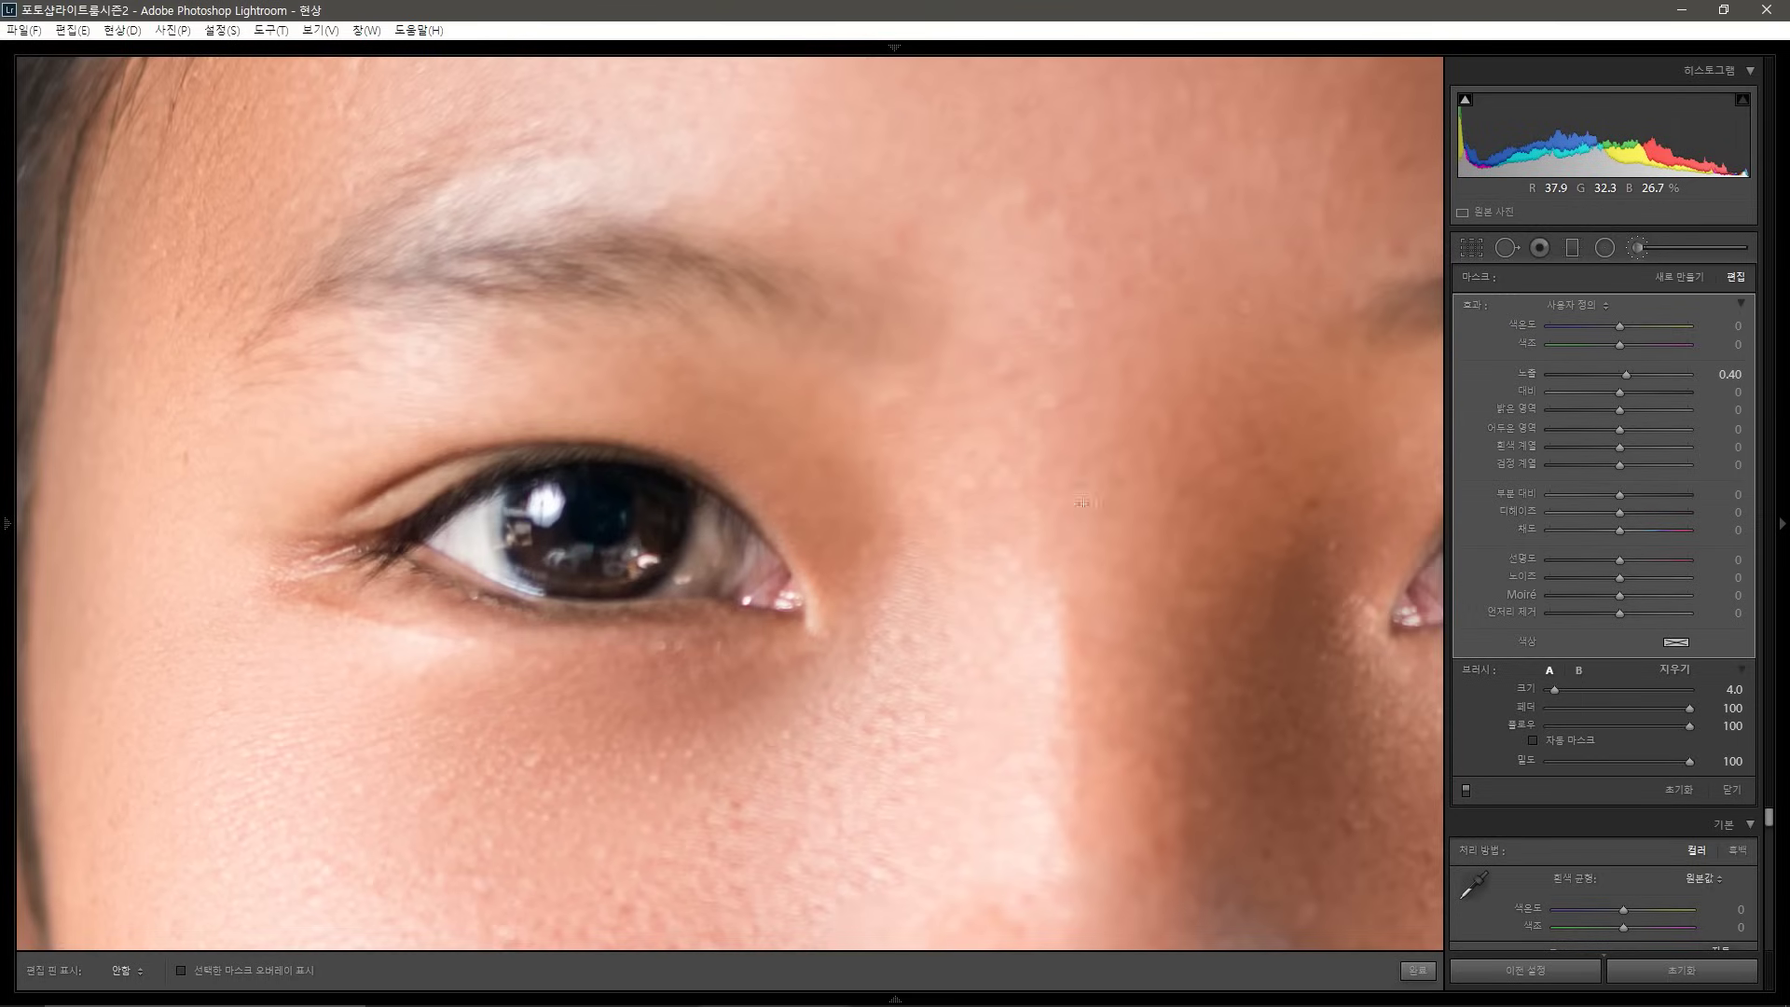
pyautogui.click(1633, 248)
pyautogui.click(1078, 358)
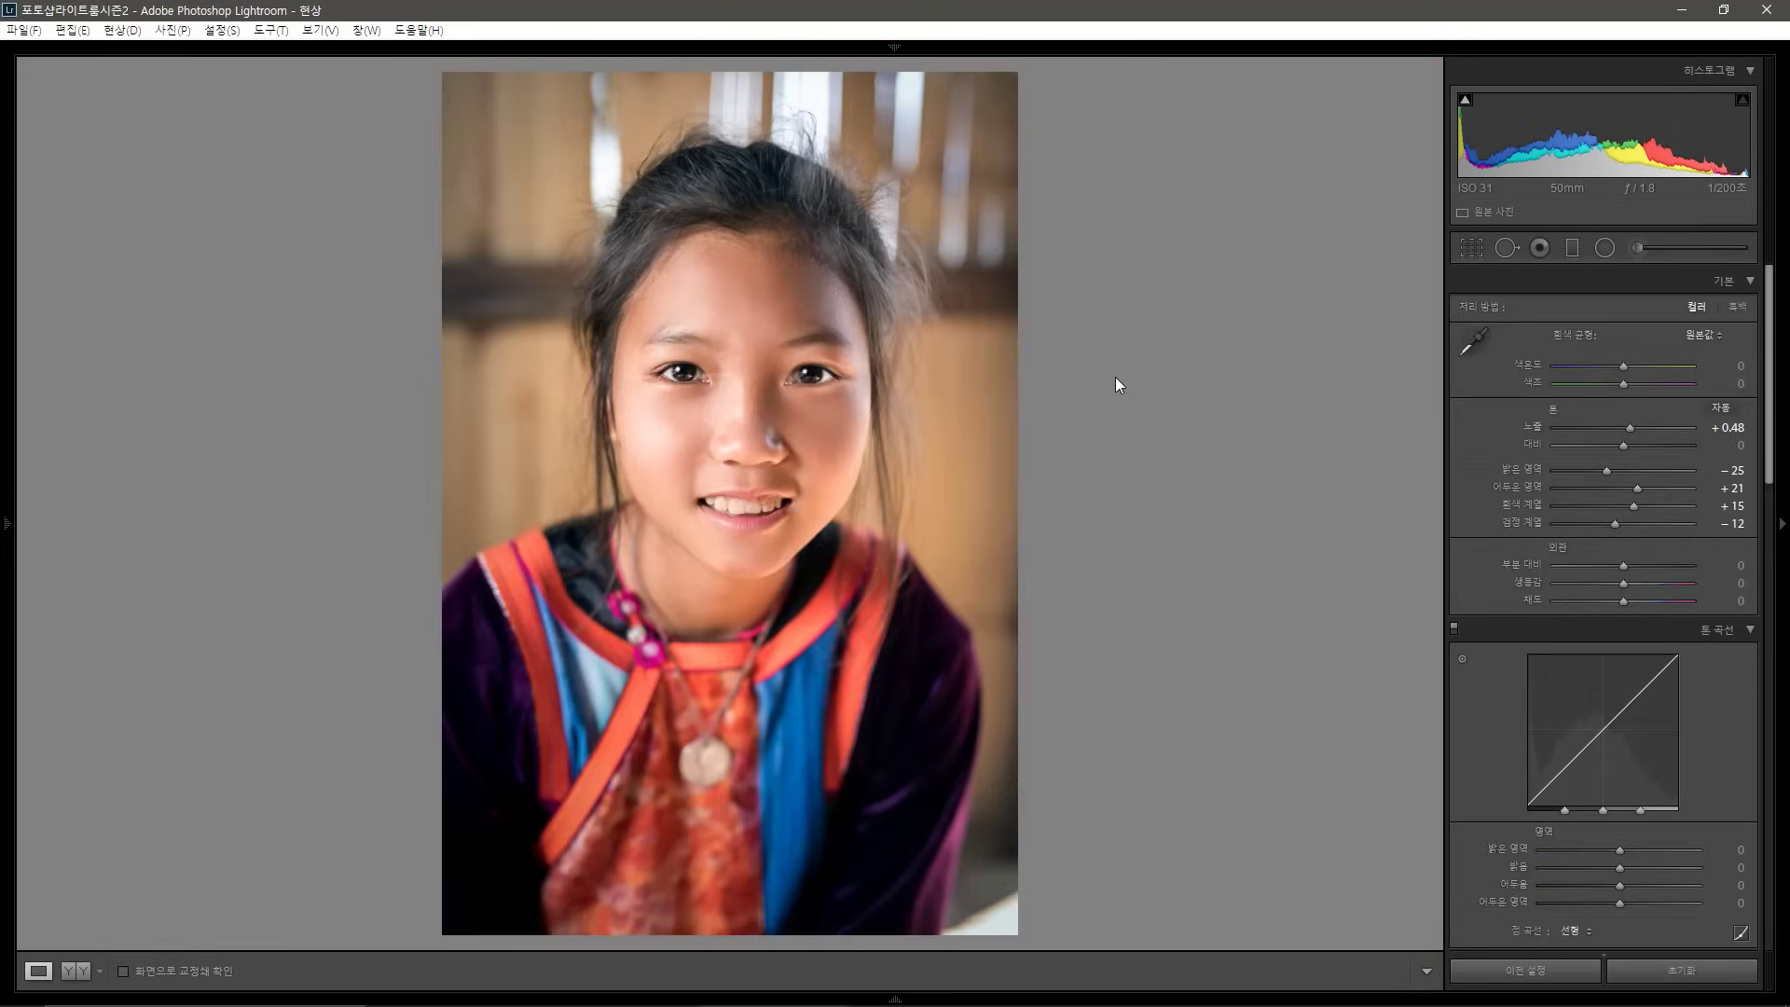
# Check the eye brush masks and erase the stray stroke between the eyes from the exposure 0.40 mask
pyautogui.click(736, 364)
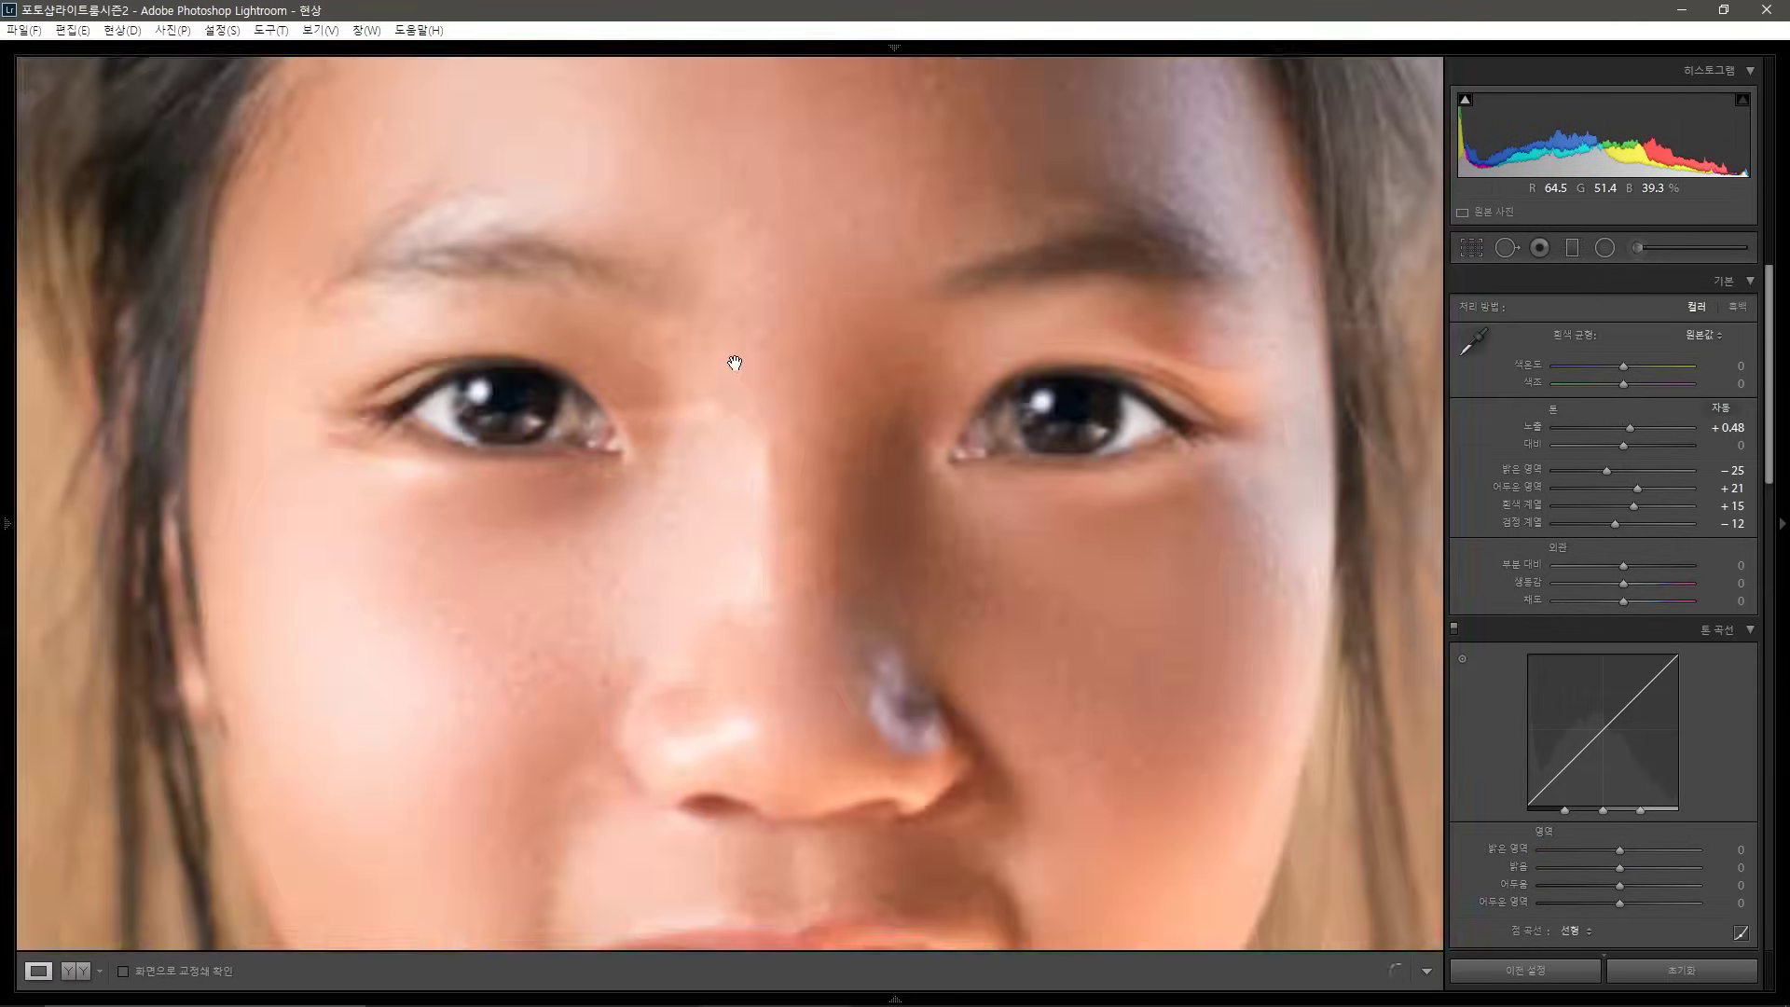
pyautogui.click(1637, 248)
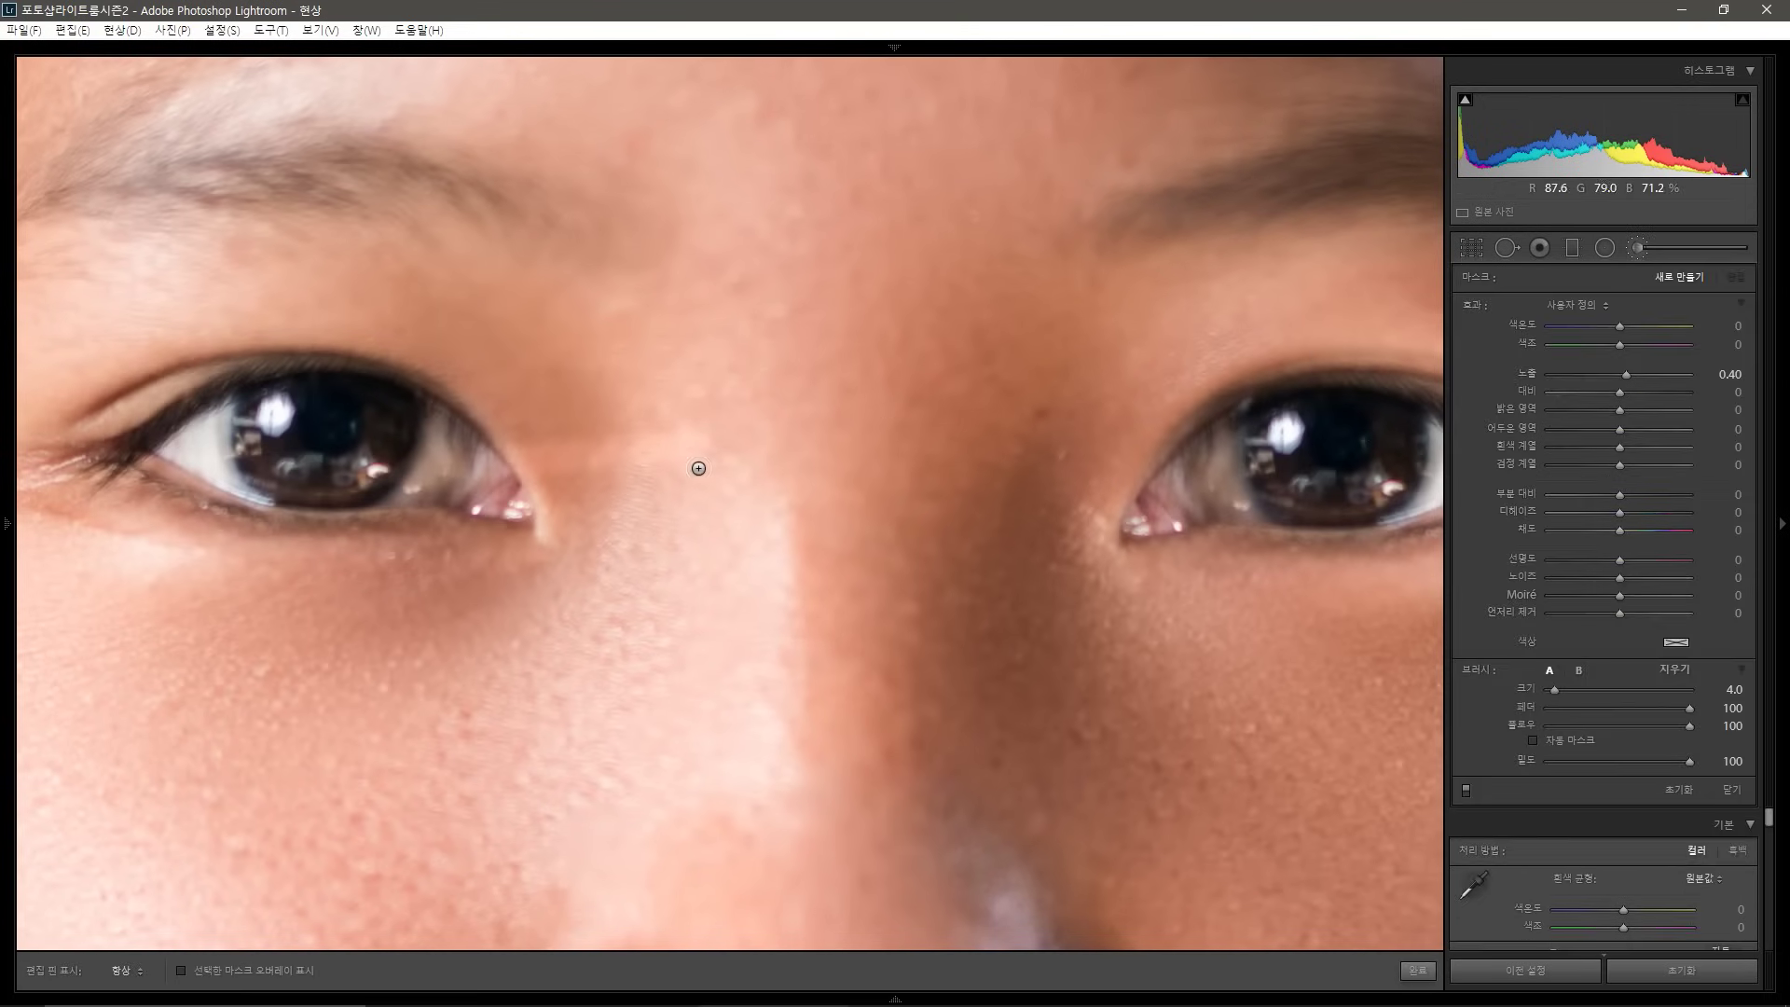
pyautogui.click(426, 450)
pyautogui.moveTo(427, 450)
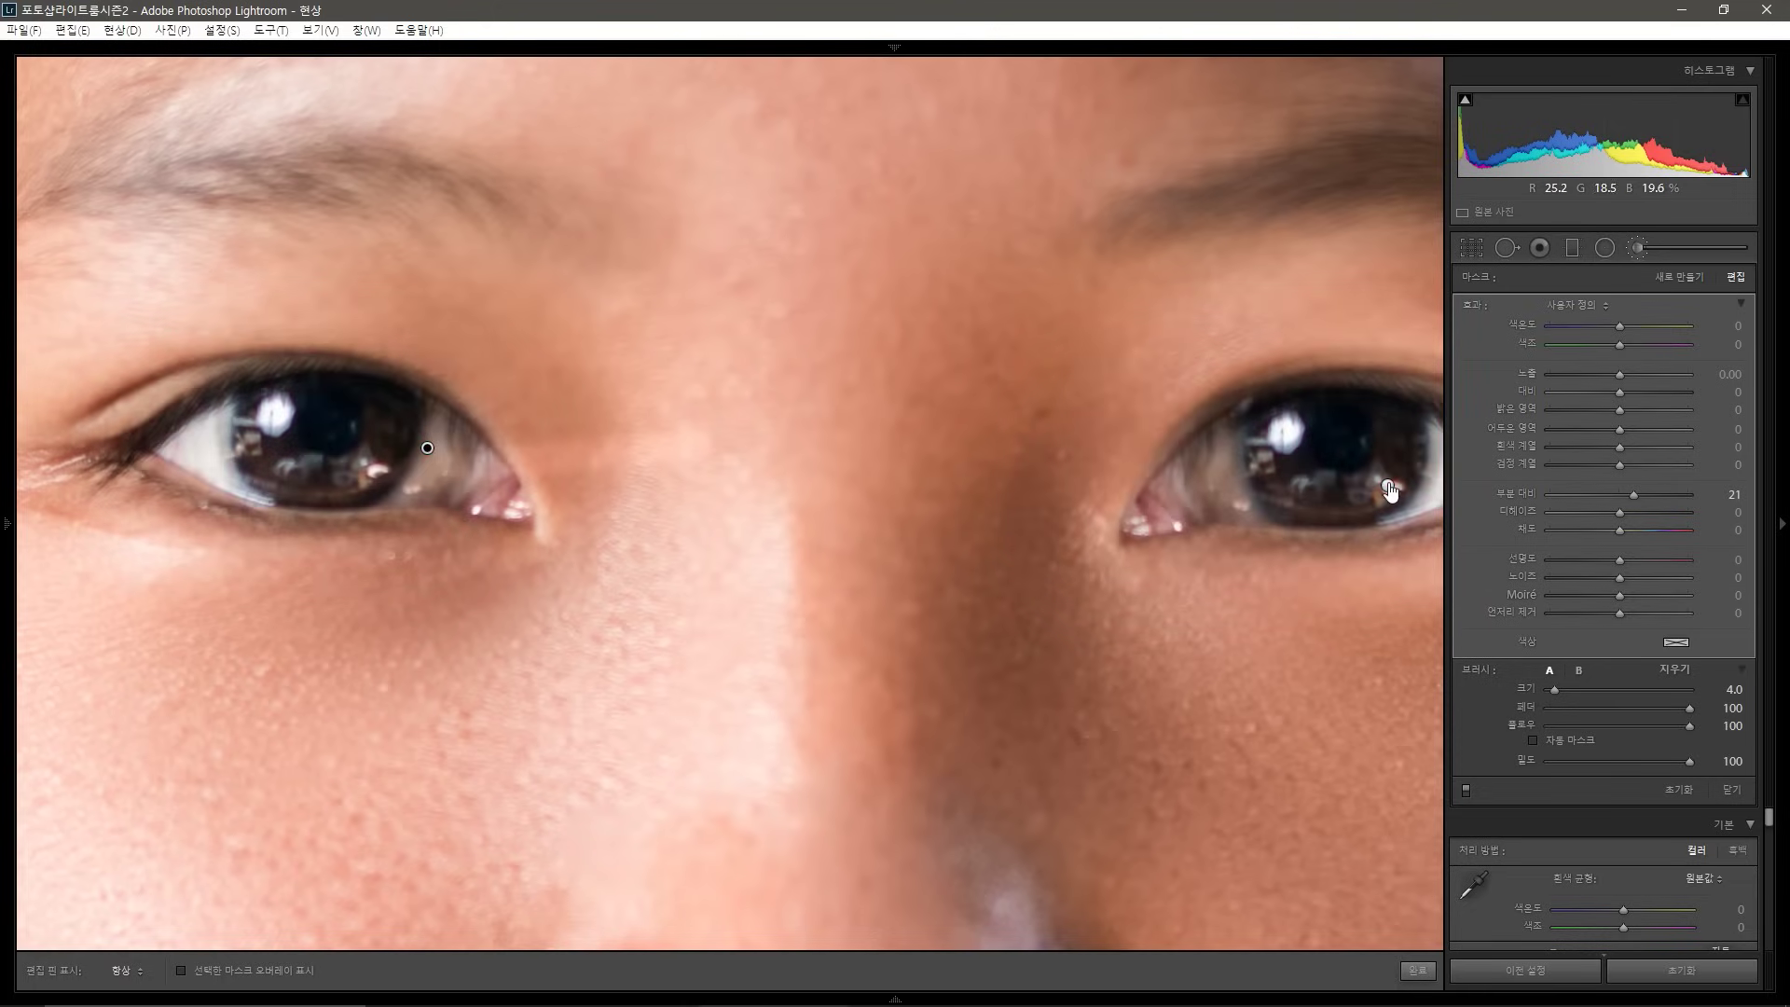
pyautogui.click(1389, 486)
pyautogui.press('o')
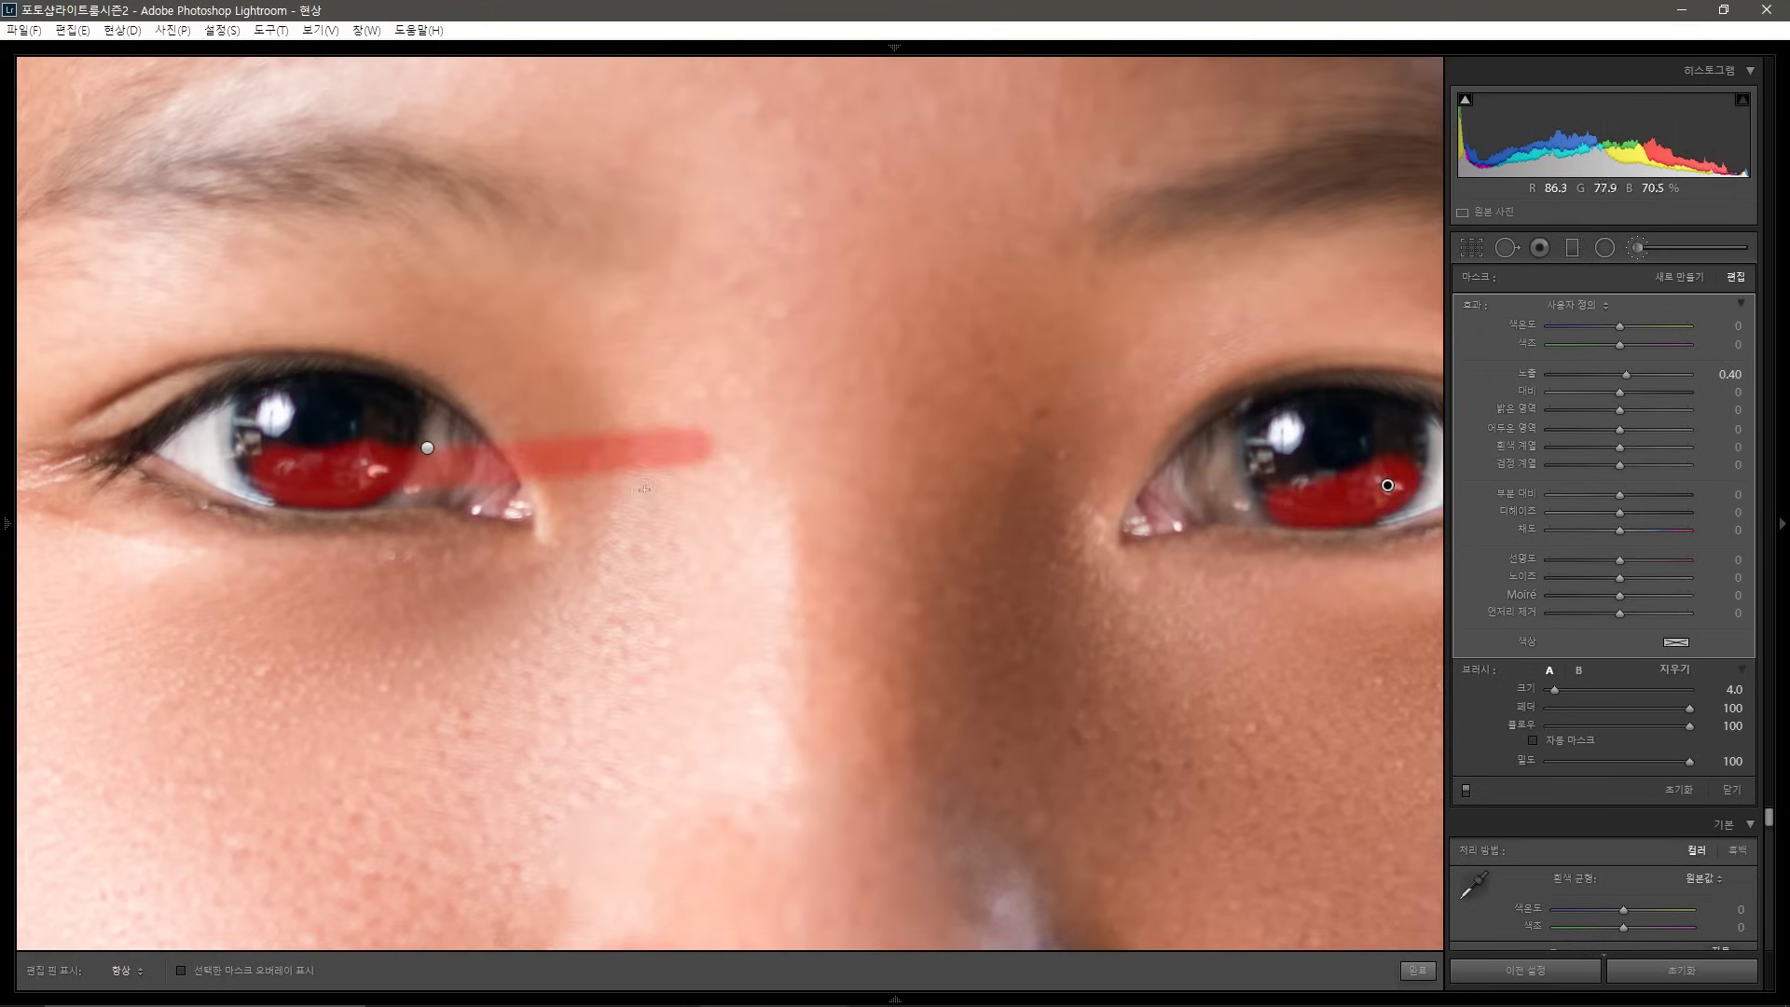
pyautogui.press('alt')
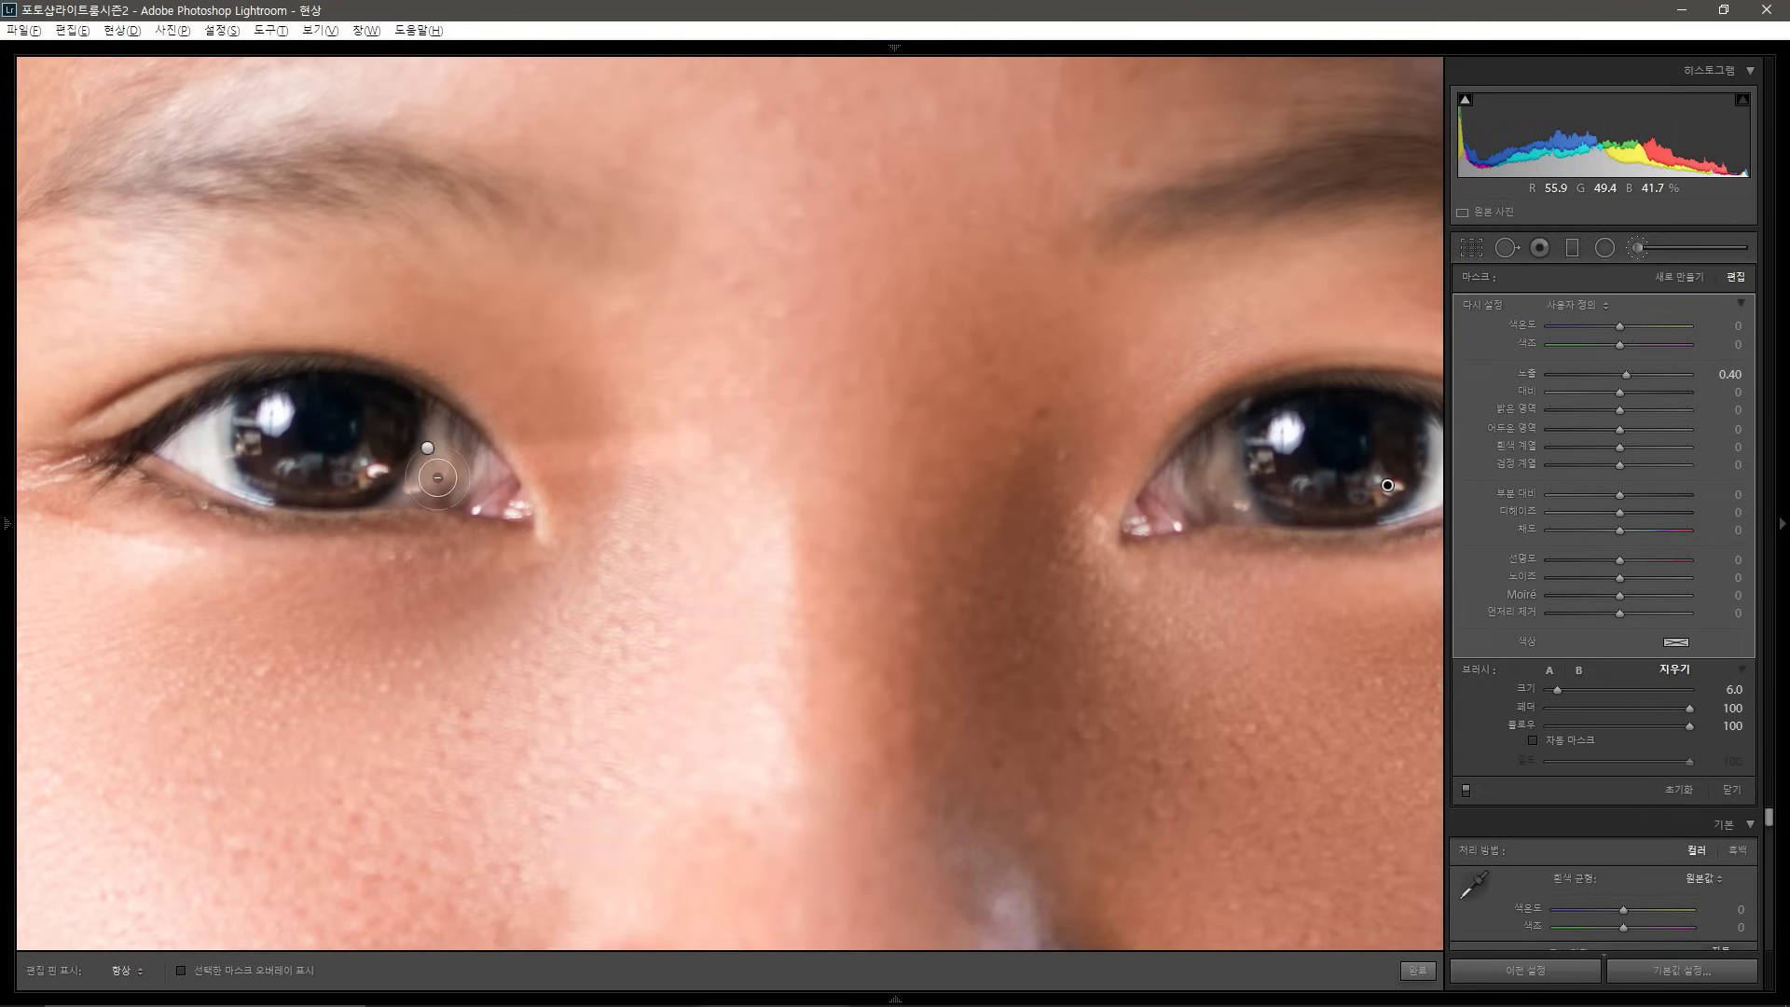
pyautogui.press('h')
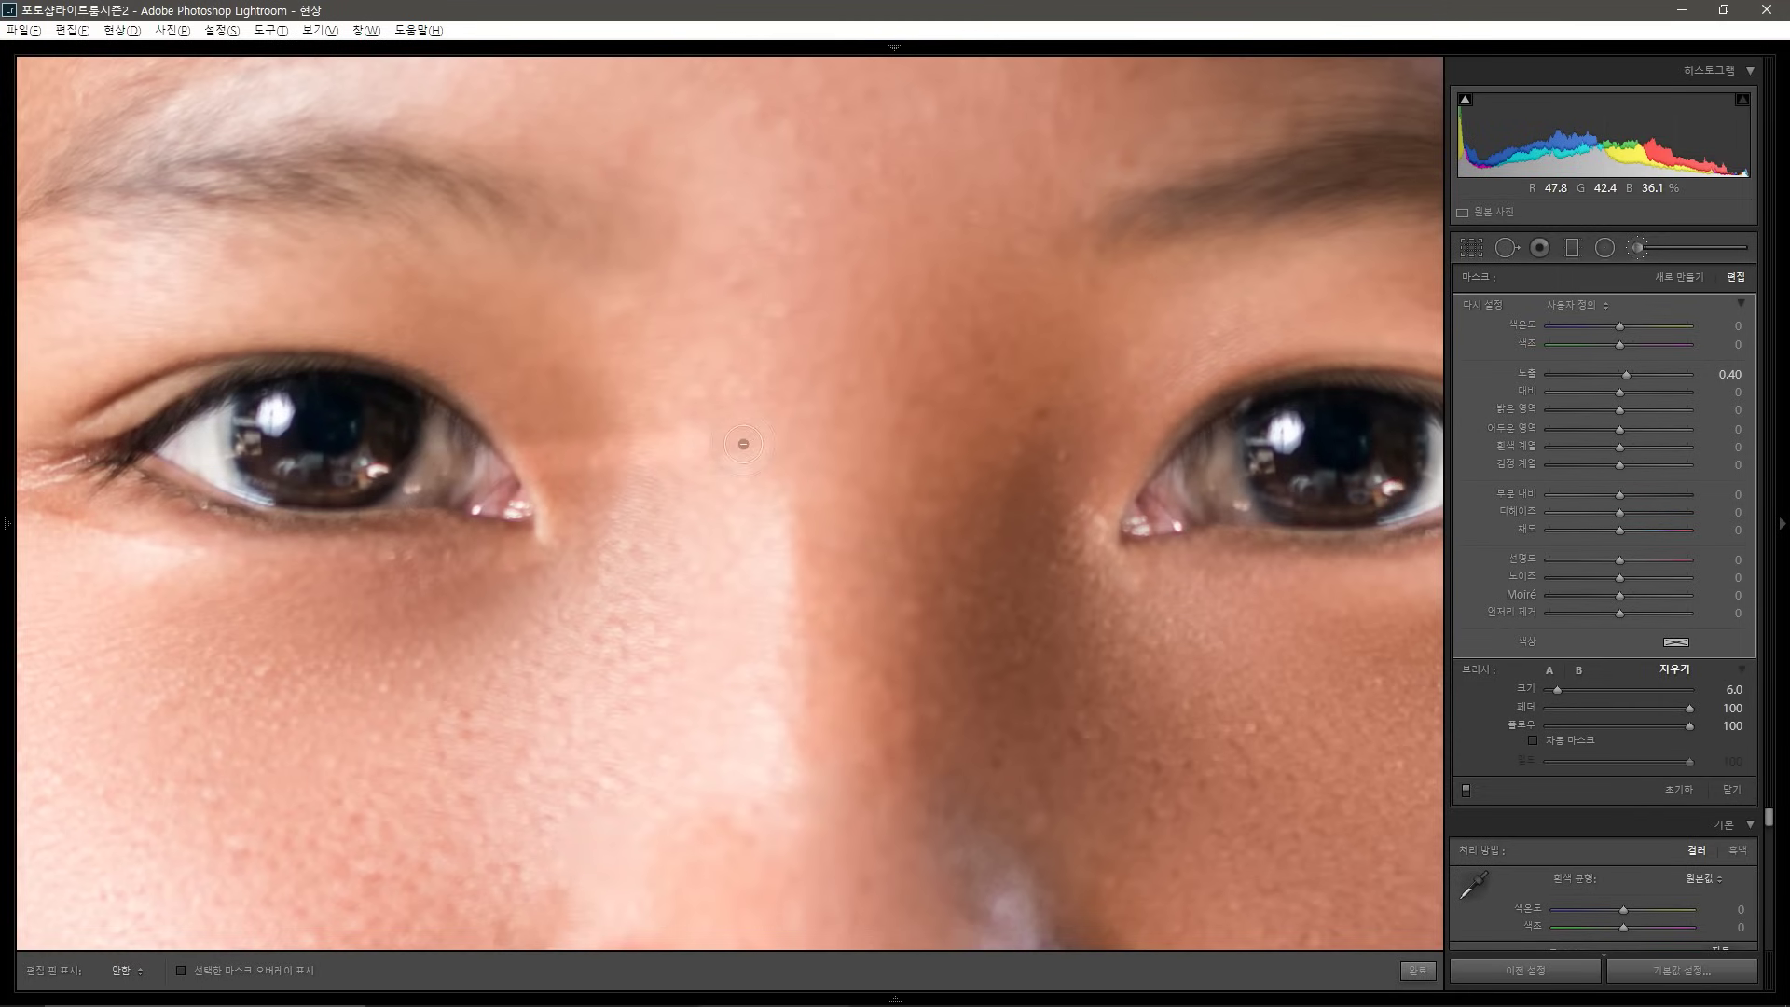
pyautogui.moveTo(743, 444)
pyautogui.mouseDown()
pyautogui.moveTo(478, 484)
pyautogui.moveTo(761, 423)
pyautogui.moveTo(576, 489)
pyautogui.moveTo(771, 418)
pyautogui.moveTo(598, 473)
pyautogui.mouseUp()
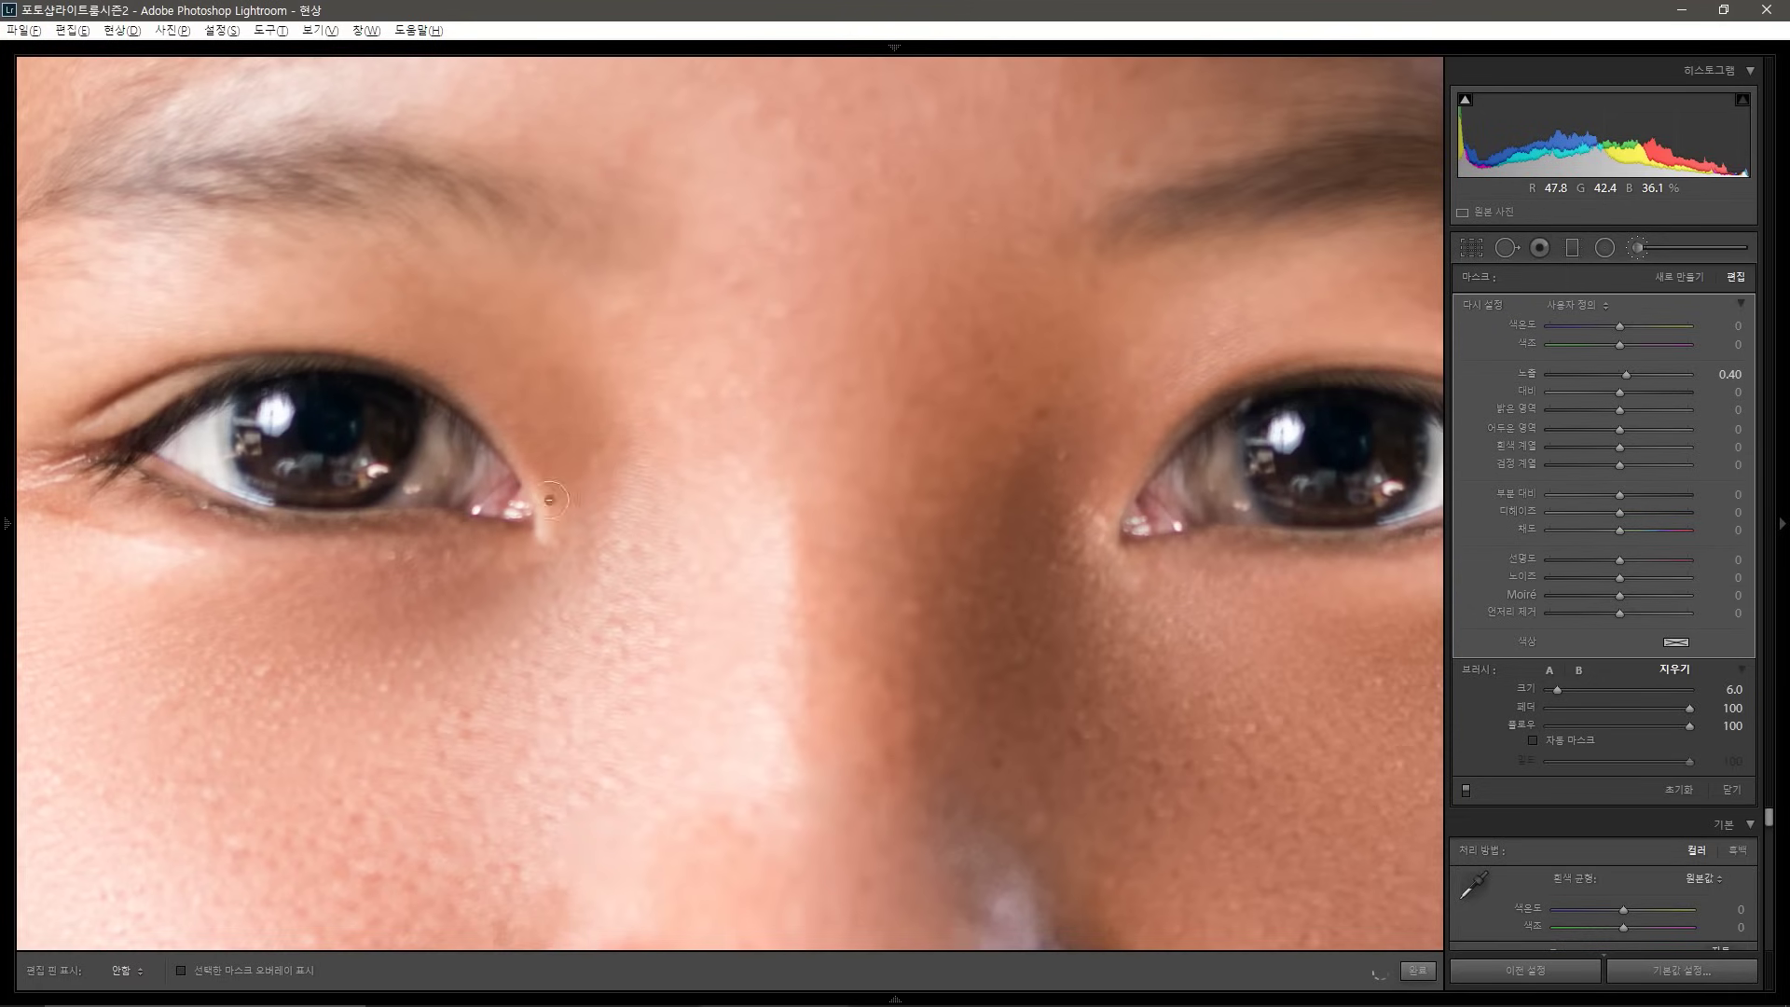
pyautogui.click(1644, 248)
pyautogui.click(833, 431)
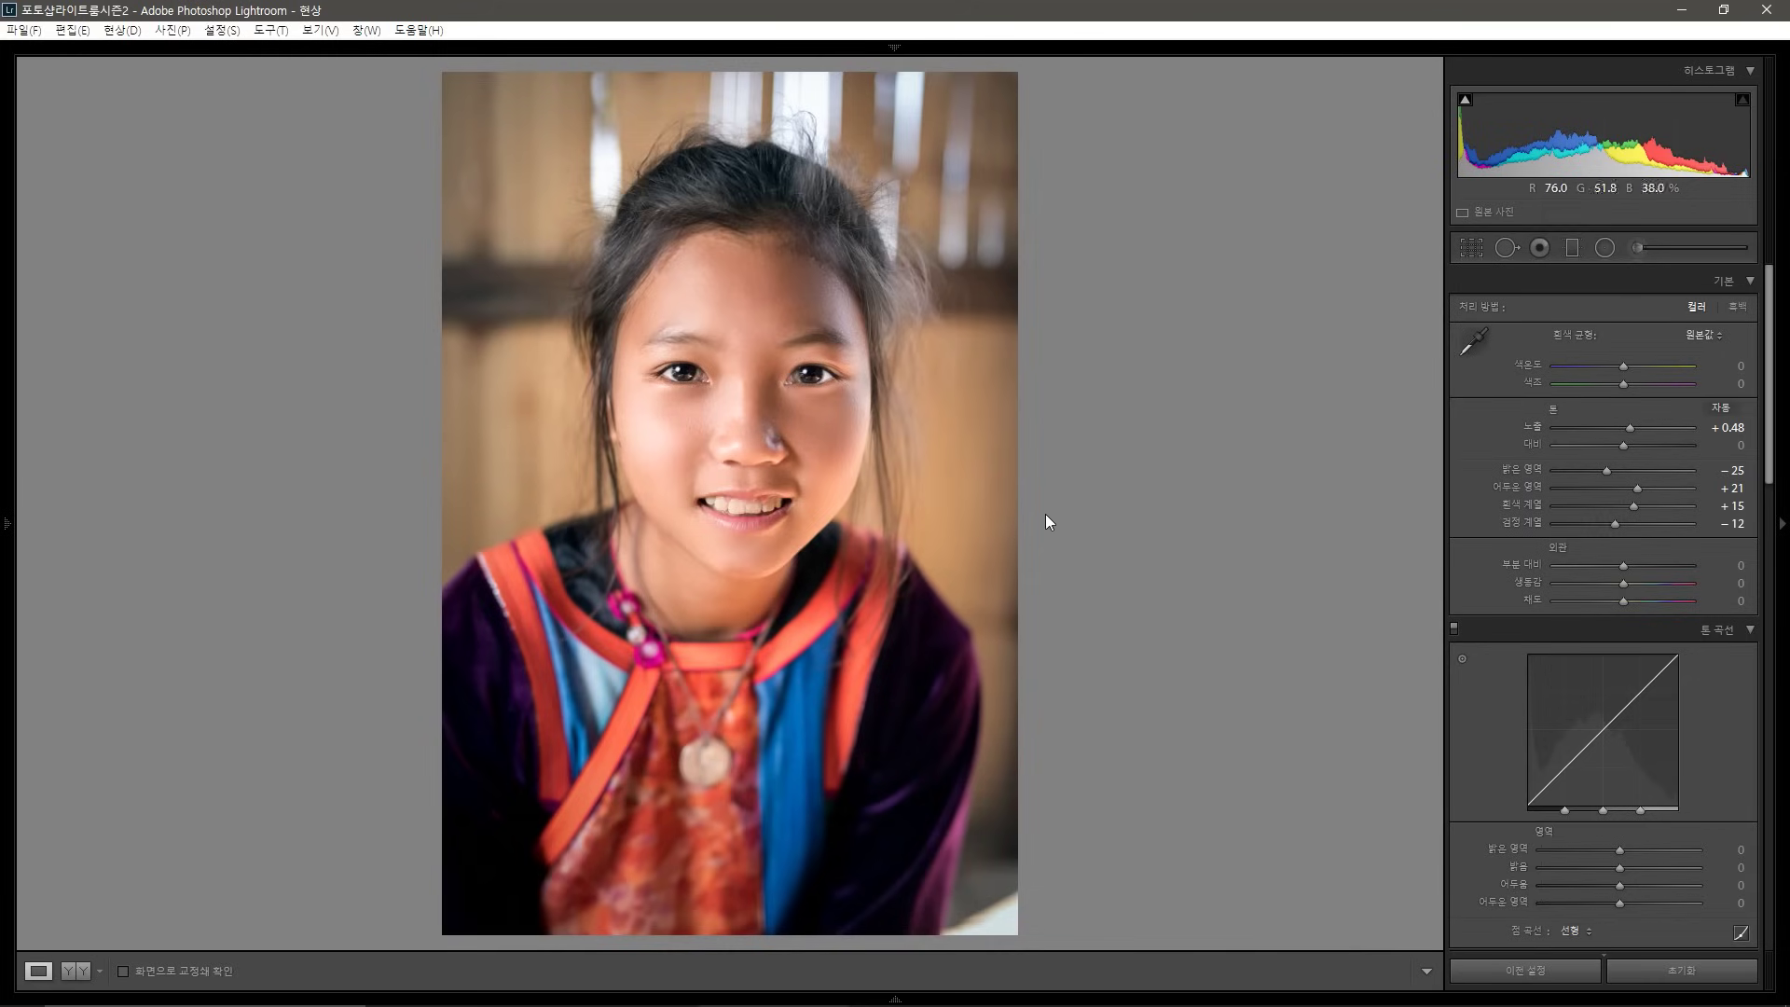
# Brighten the forehead, nose bridge, cheeks and chin with a new adjustment brush at exposure 0.35 and size 7
pyautogui.click(1656, 250)
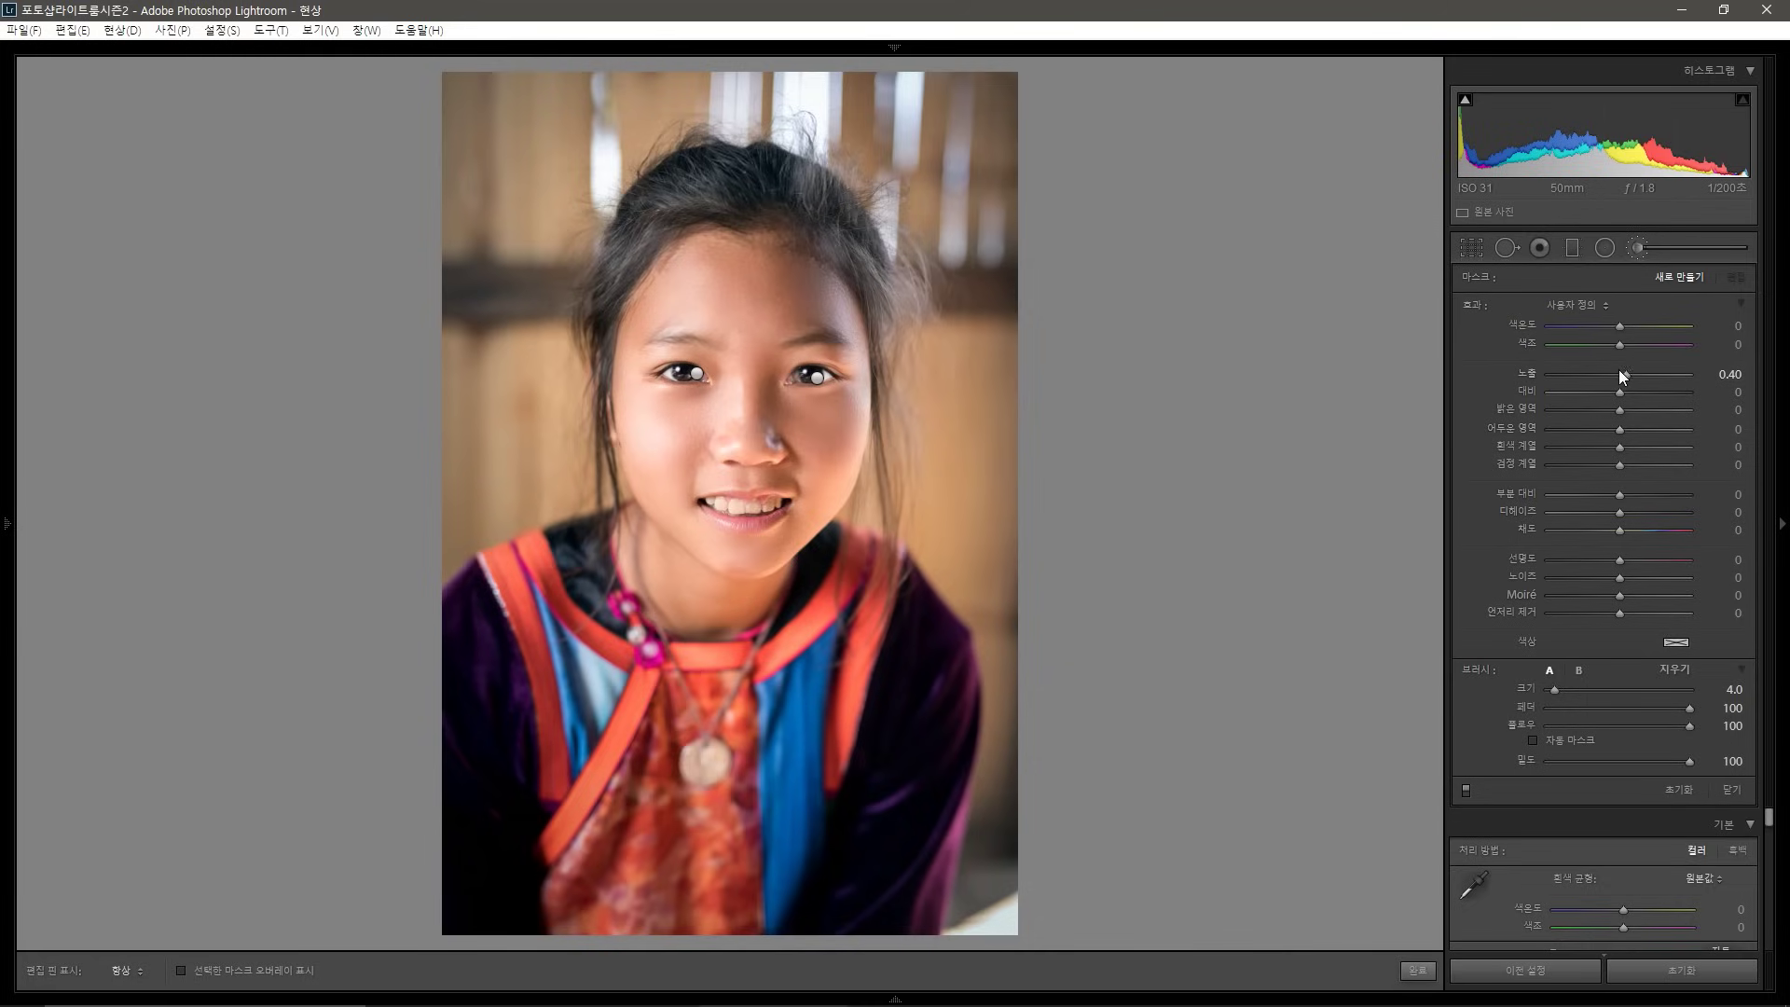
pyautogui.moveTo(1619, 369); pyautogui.dragTo(1622, 374)
pyautogui.press('h')
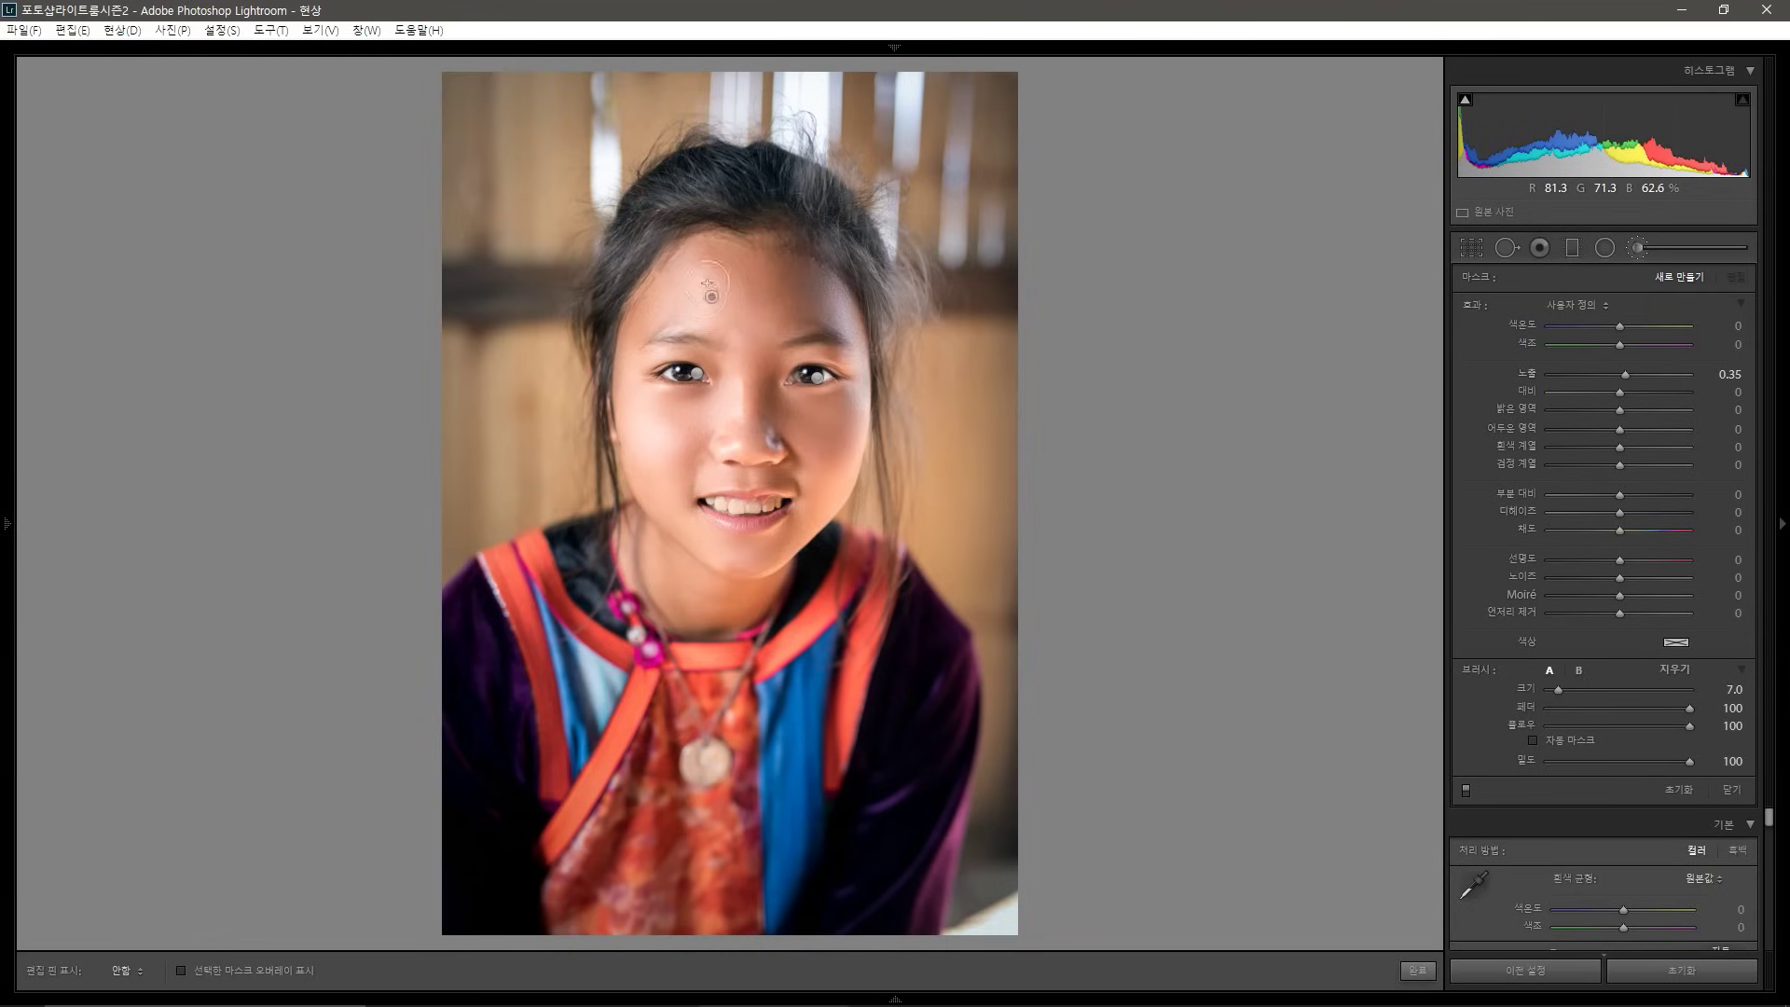
pyautogui.press(']')
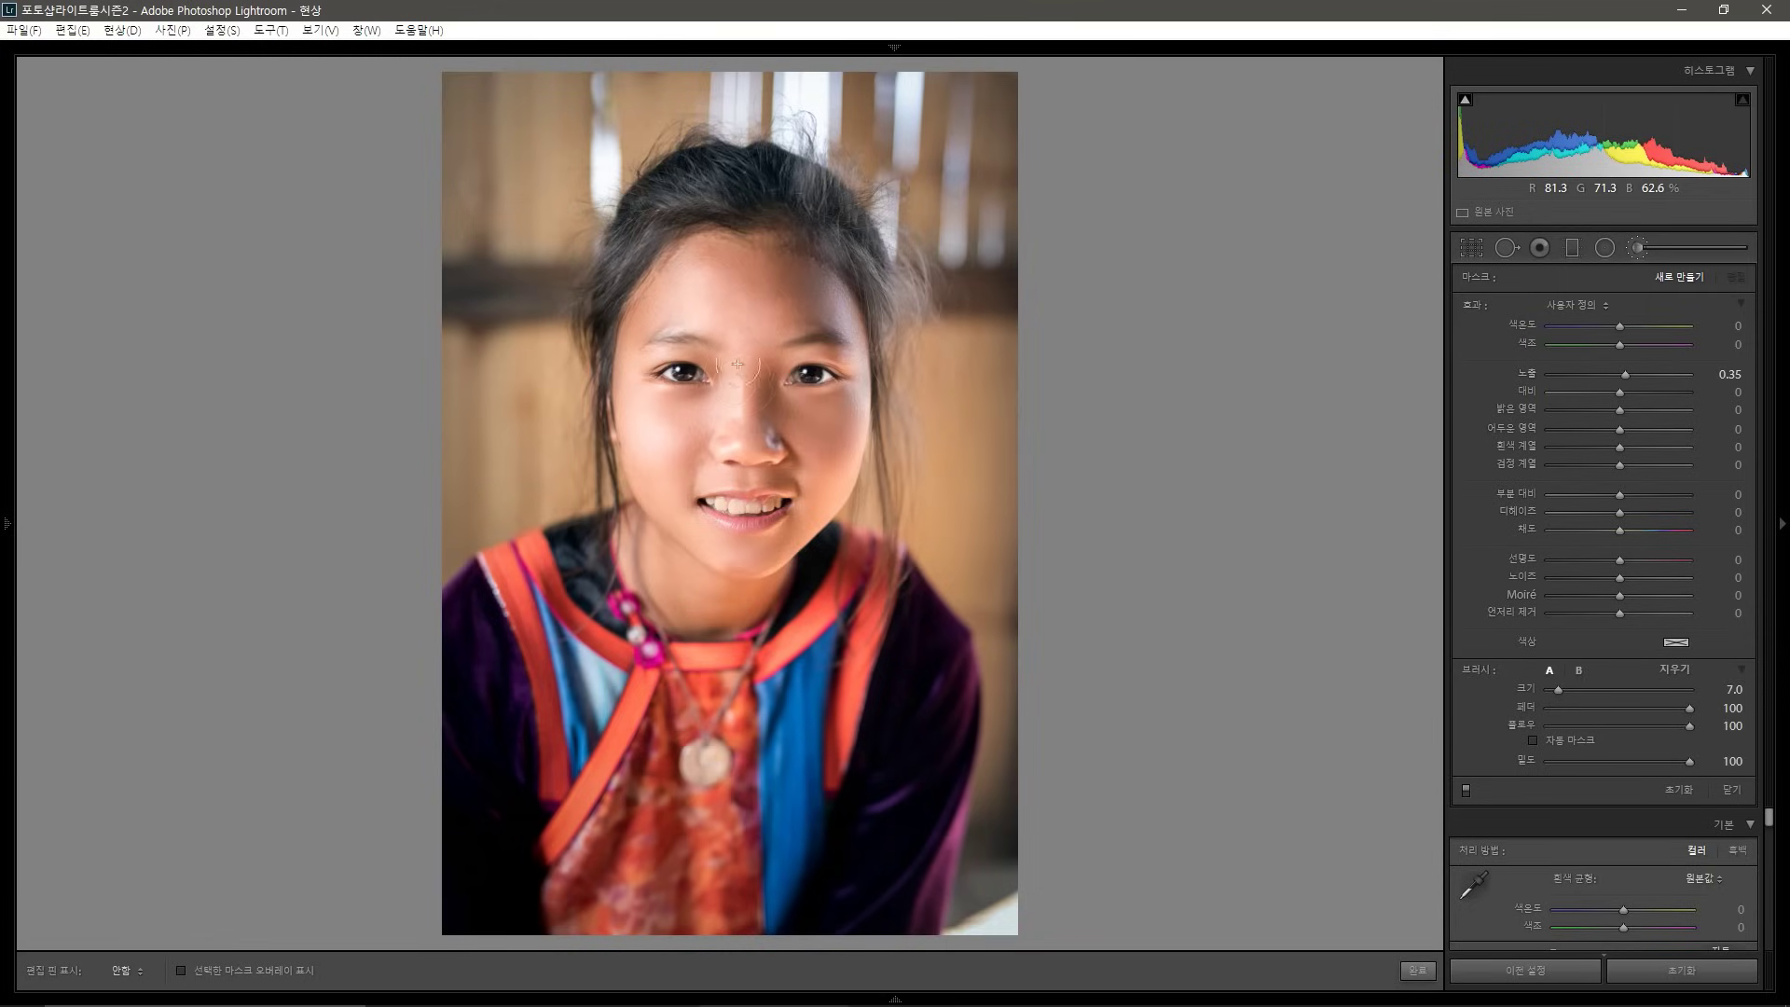
pyautogui.moveTo(737, 365)
pyautogui.mouseDown()
pyautogui.moveTo(710, 313)
pyautogui.moveTo(723, 255)
pyautogui.moveTo(687, 307)
pyautogui.moveTo(714, 443)
pyautogui.moveTo(653, 418)
pyautogui.moveTo(679, 509)
pyautogui.moveTo(717, 527)
pyautogui.moveTo(831, 474)
pyautogui.moveTo(800, 511)
pyautogui.moveTo(832, 504)
pyautogui.moveTo(824, 279)
pyautogui.moveTo(854, 372)
pyautogui.moveTo(840, 464)
pyautogui.moveTo(858, 410)
pyautogui.moveTo(765, 558)
pyautogui.moveTo(649, 516)
pyautogui.mouseUp()
pyautogui.press('h')
pyautogui.moveTo(710, 577)
pyautogui.mouseDown()
pyautogui.moveTo(631, 548)
pyautogui.moveTo(670, 582)
pyautogui.mouseUp()
pyautogui.press('h')
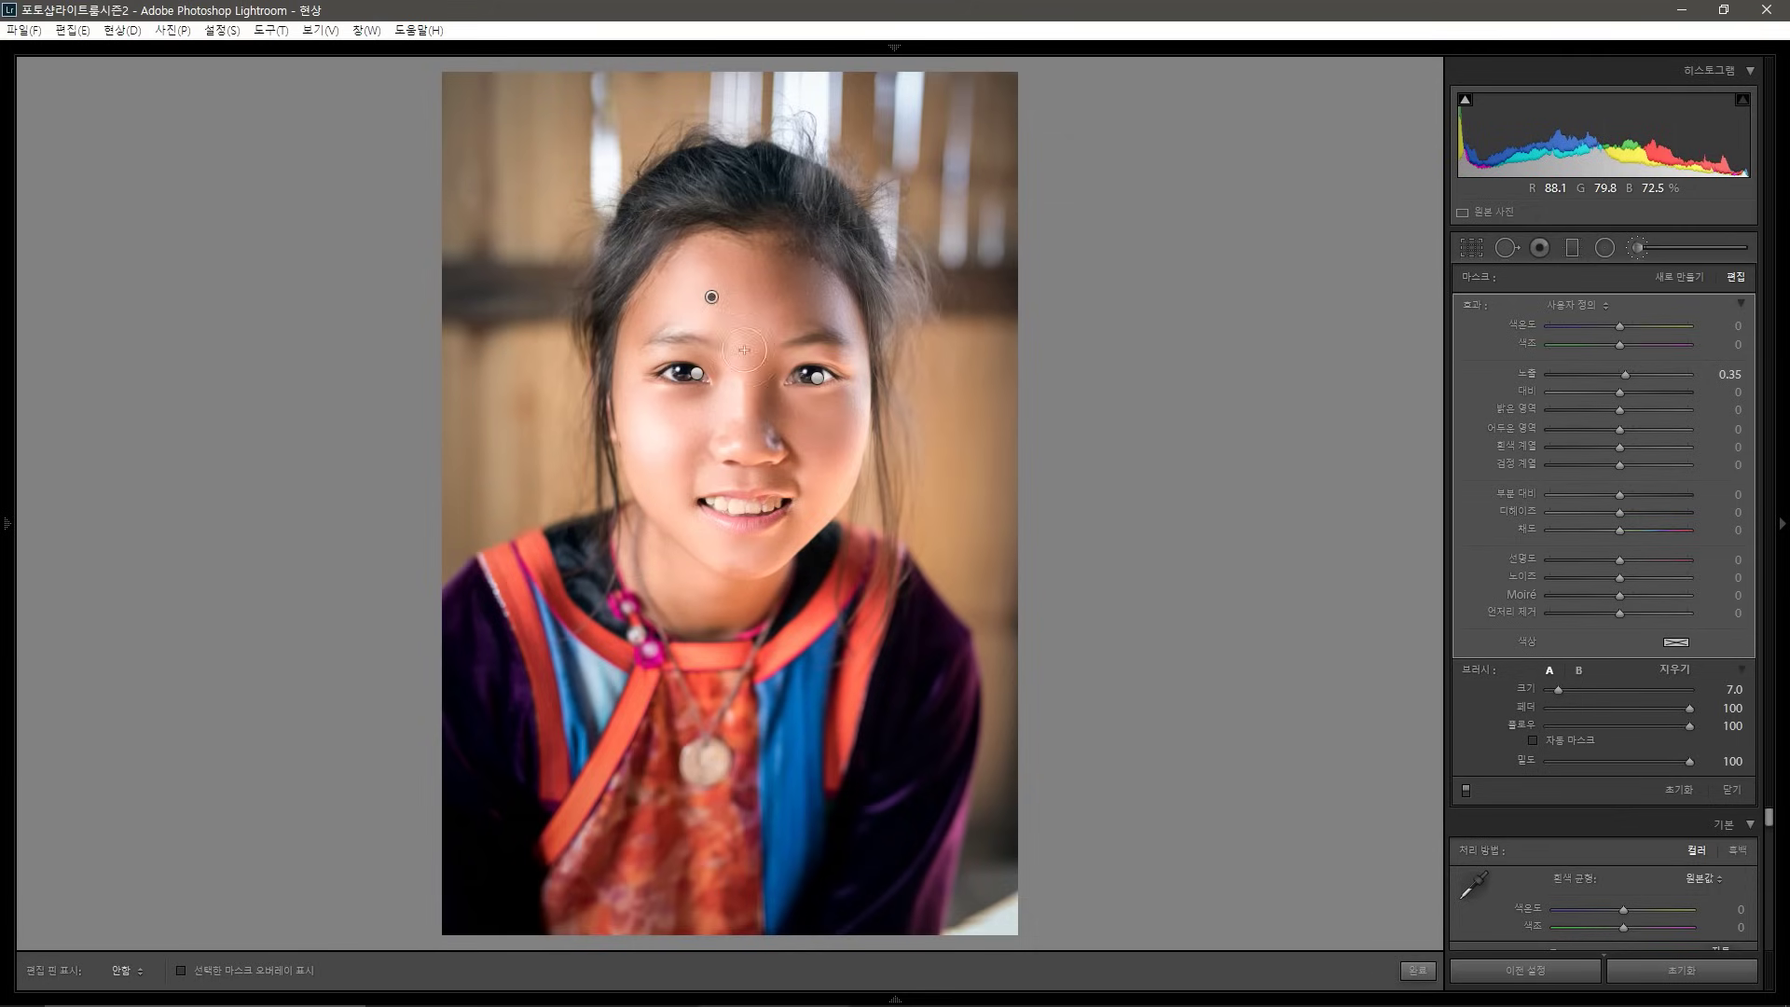
pyautogui.press('h')
pyautogui.click(1646, 261)
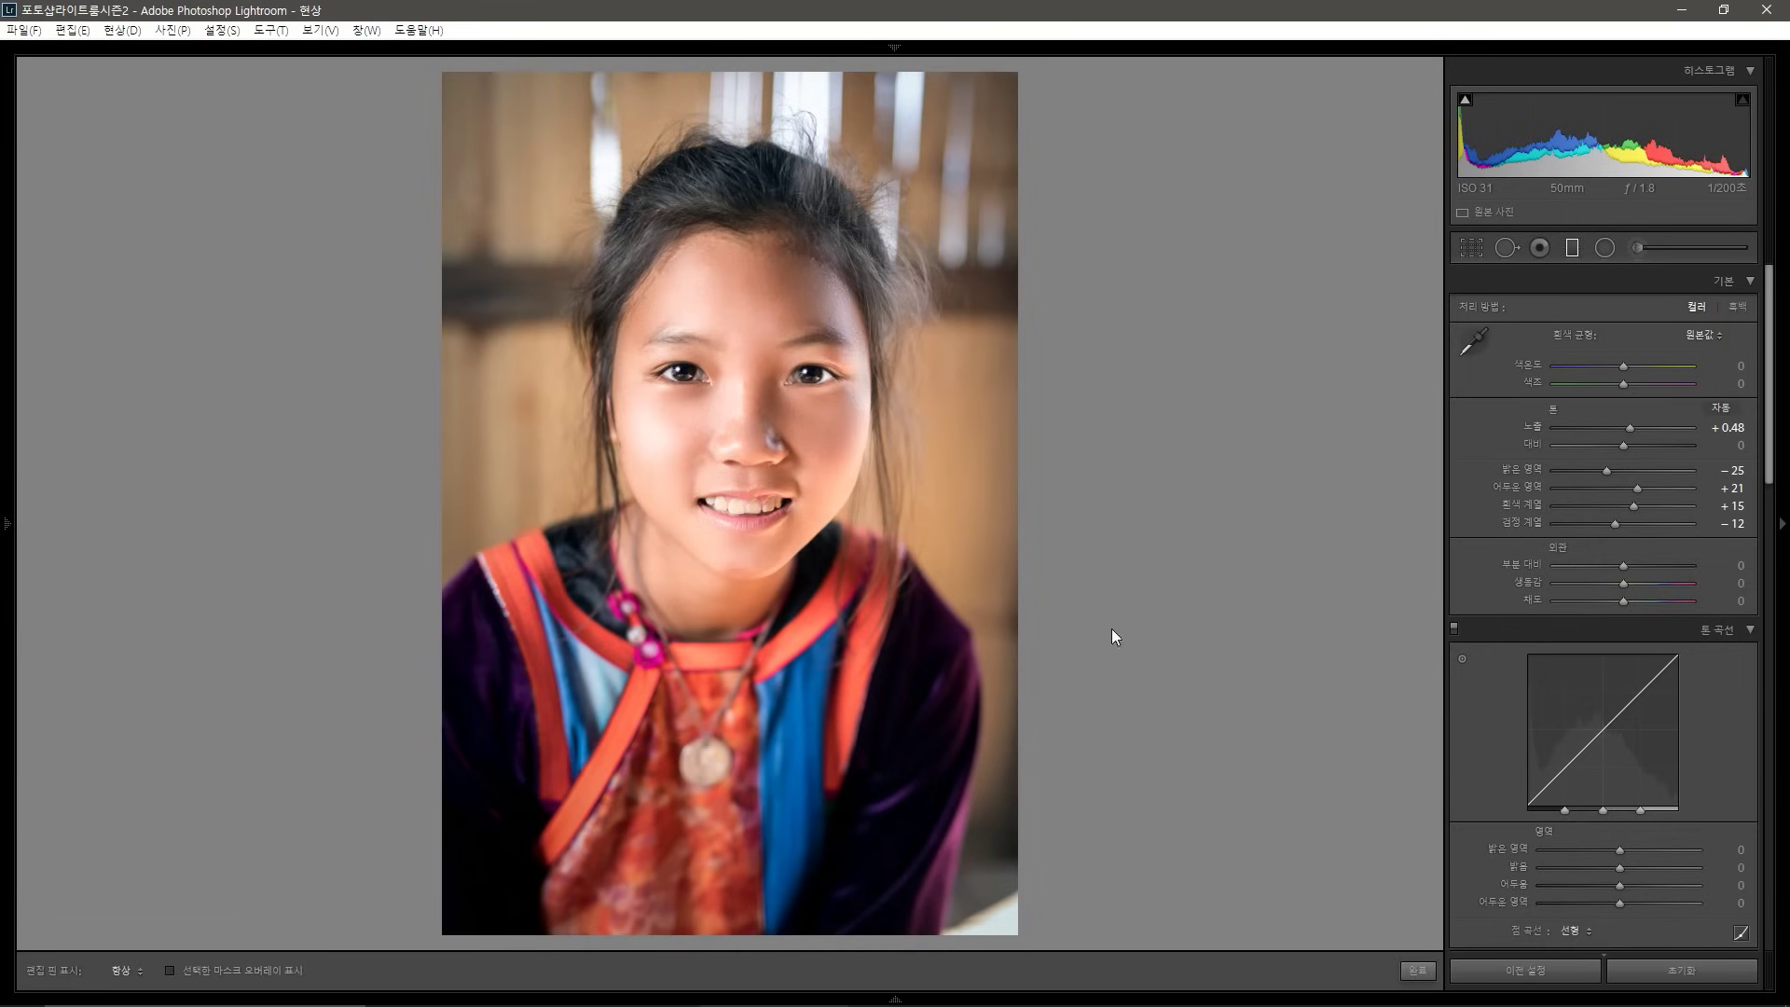
# Draw a slanted graduated filter from below the chin down over the clothing, reset it, and set temperature -26 and exposure -0.29
pyautogui.press('k')
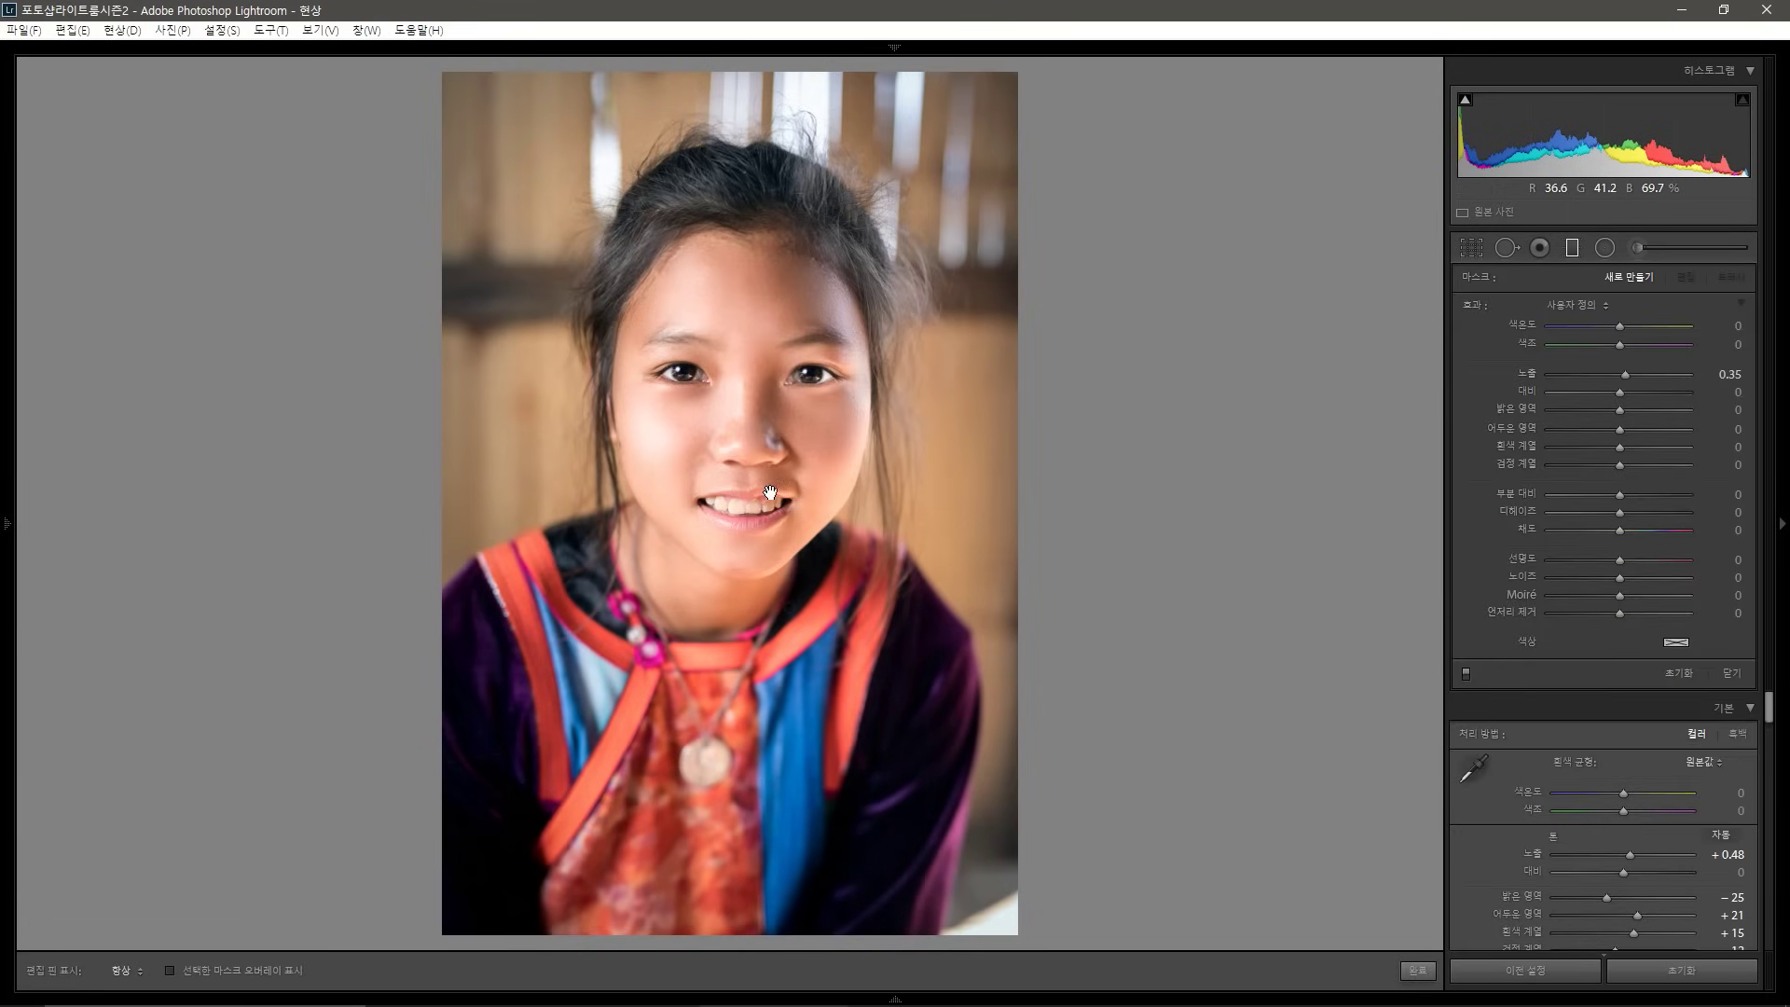
pyautogui.moveTo(760, 471); pyautogui.dragTo(802, 700)
pyautogui.moveTo(795, 597); pyautogui.dragTo(788, 687)
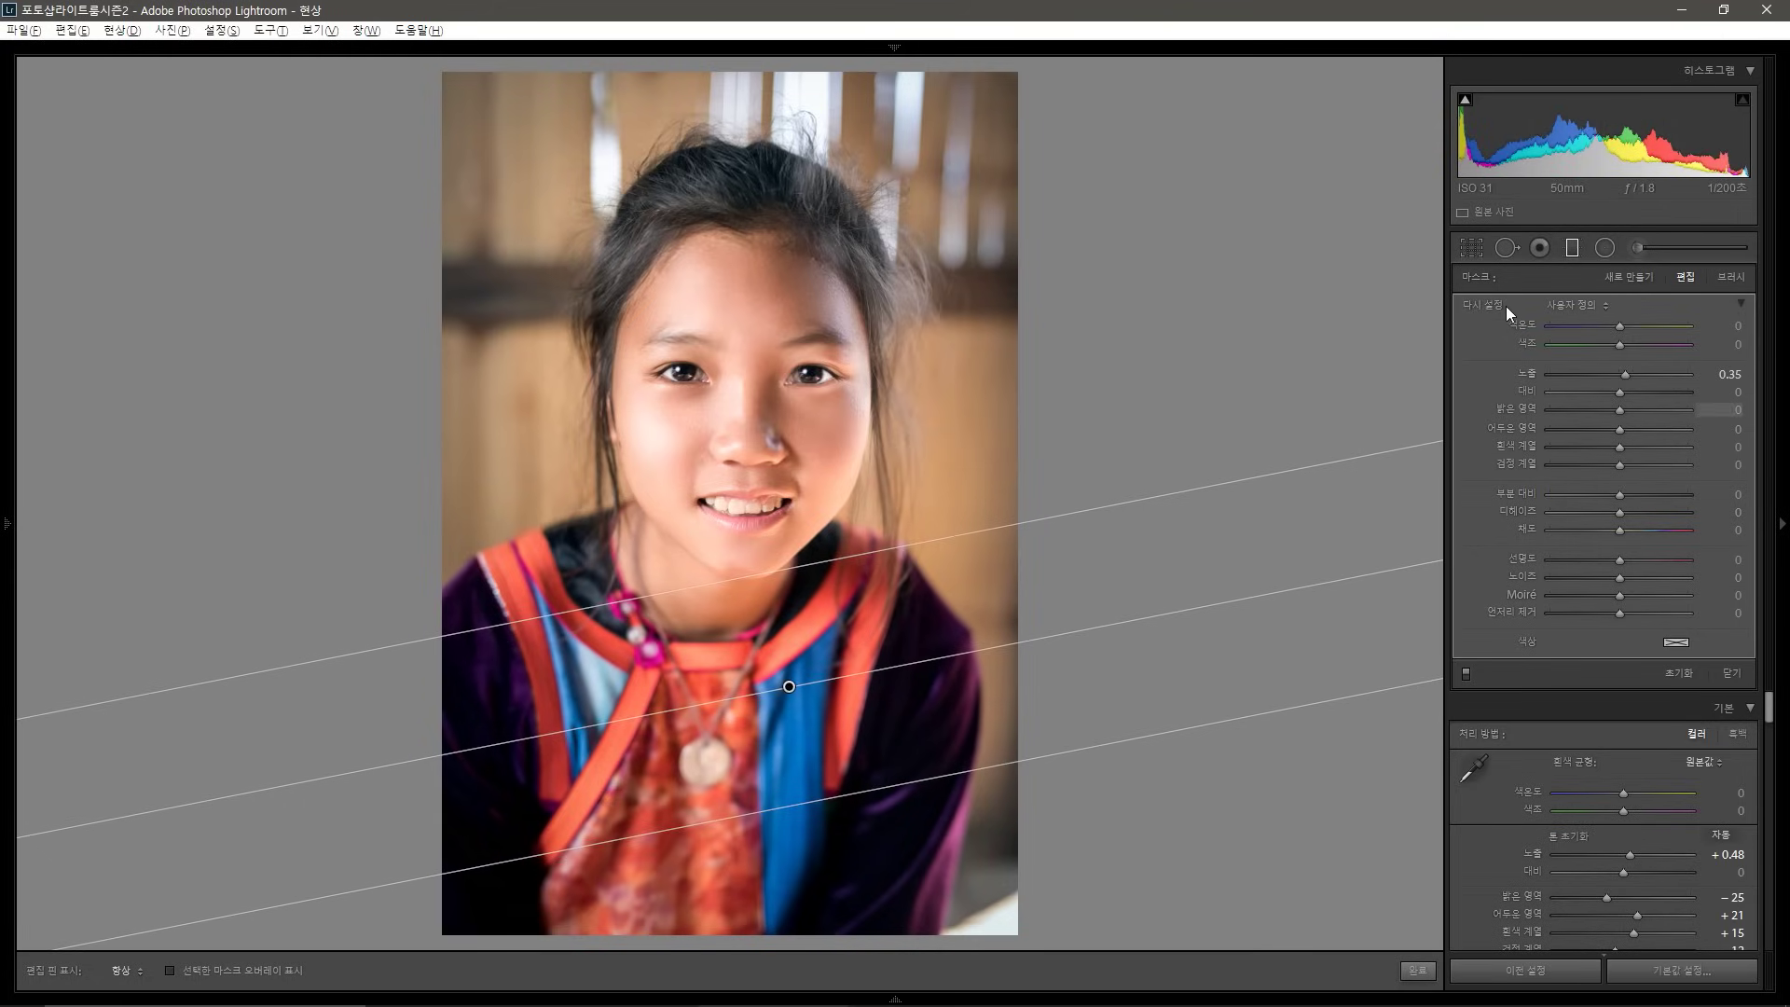
pyautogui.doubleClick(1506, 305)
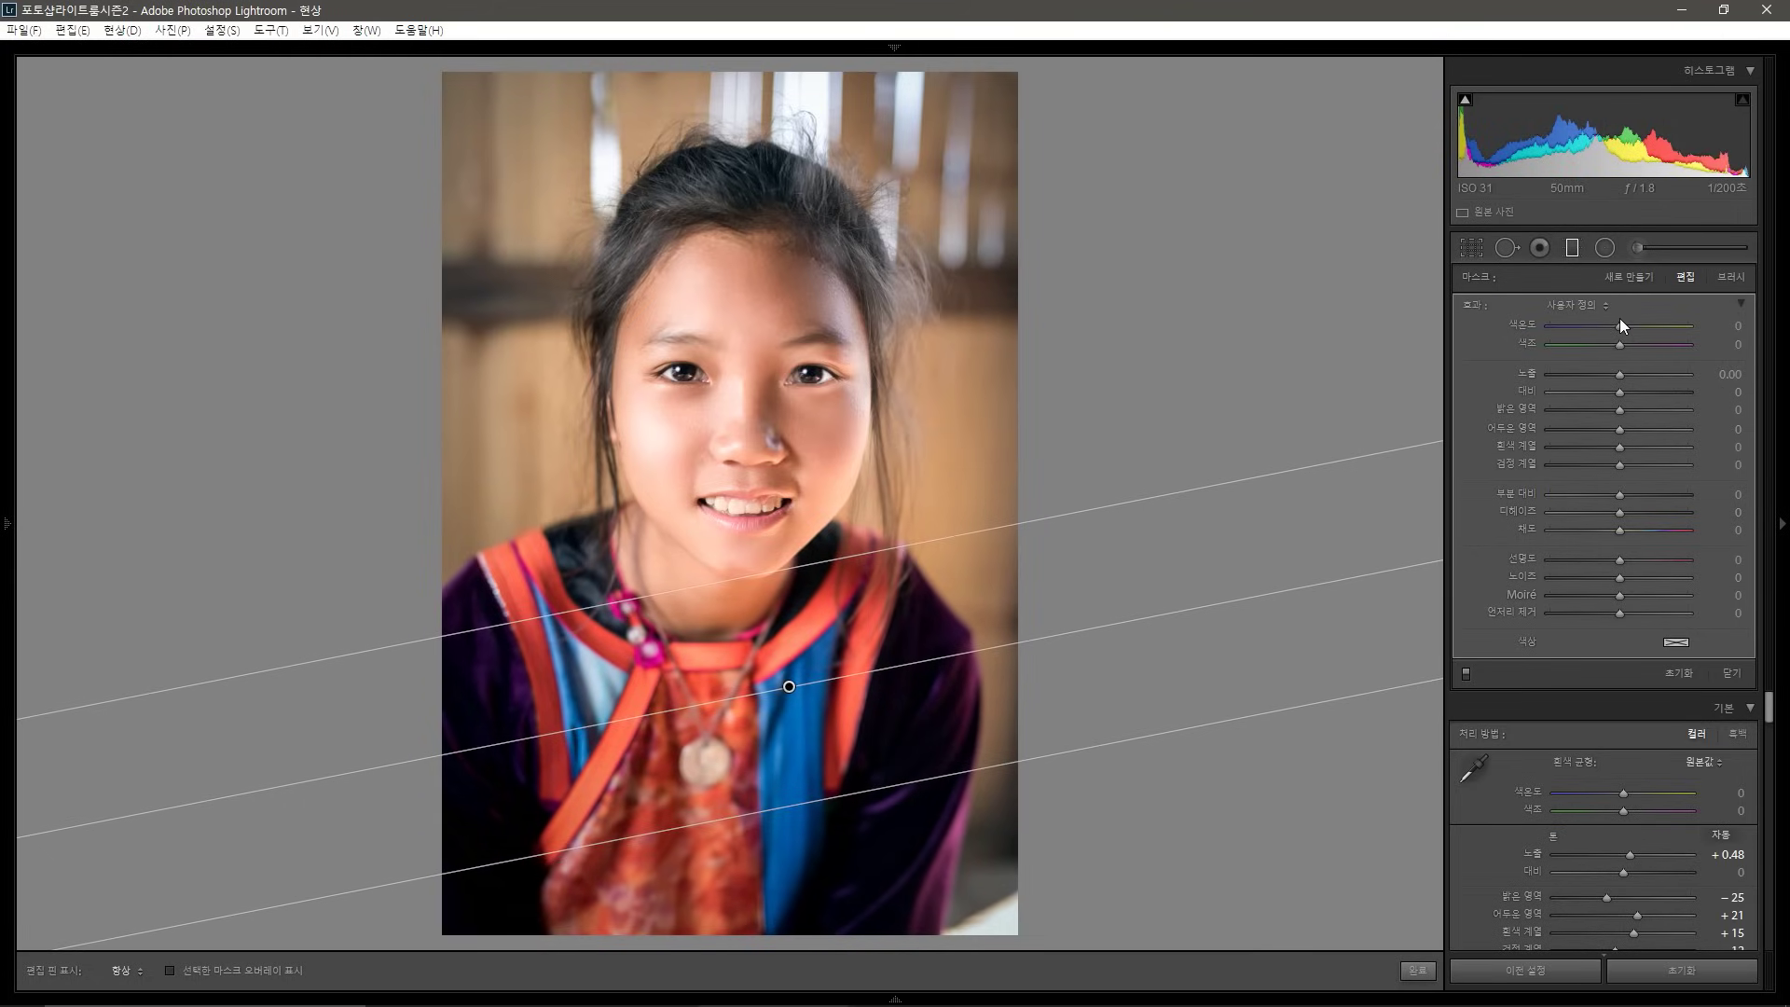
pyautogui.moveTo(1619, 327); pyautogui.dragTo(1611, 369)
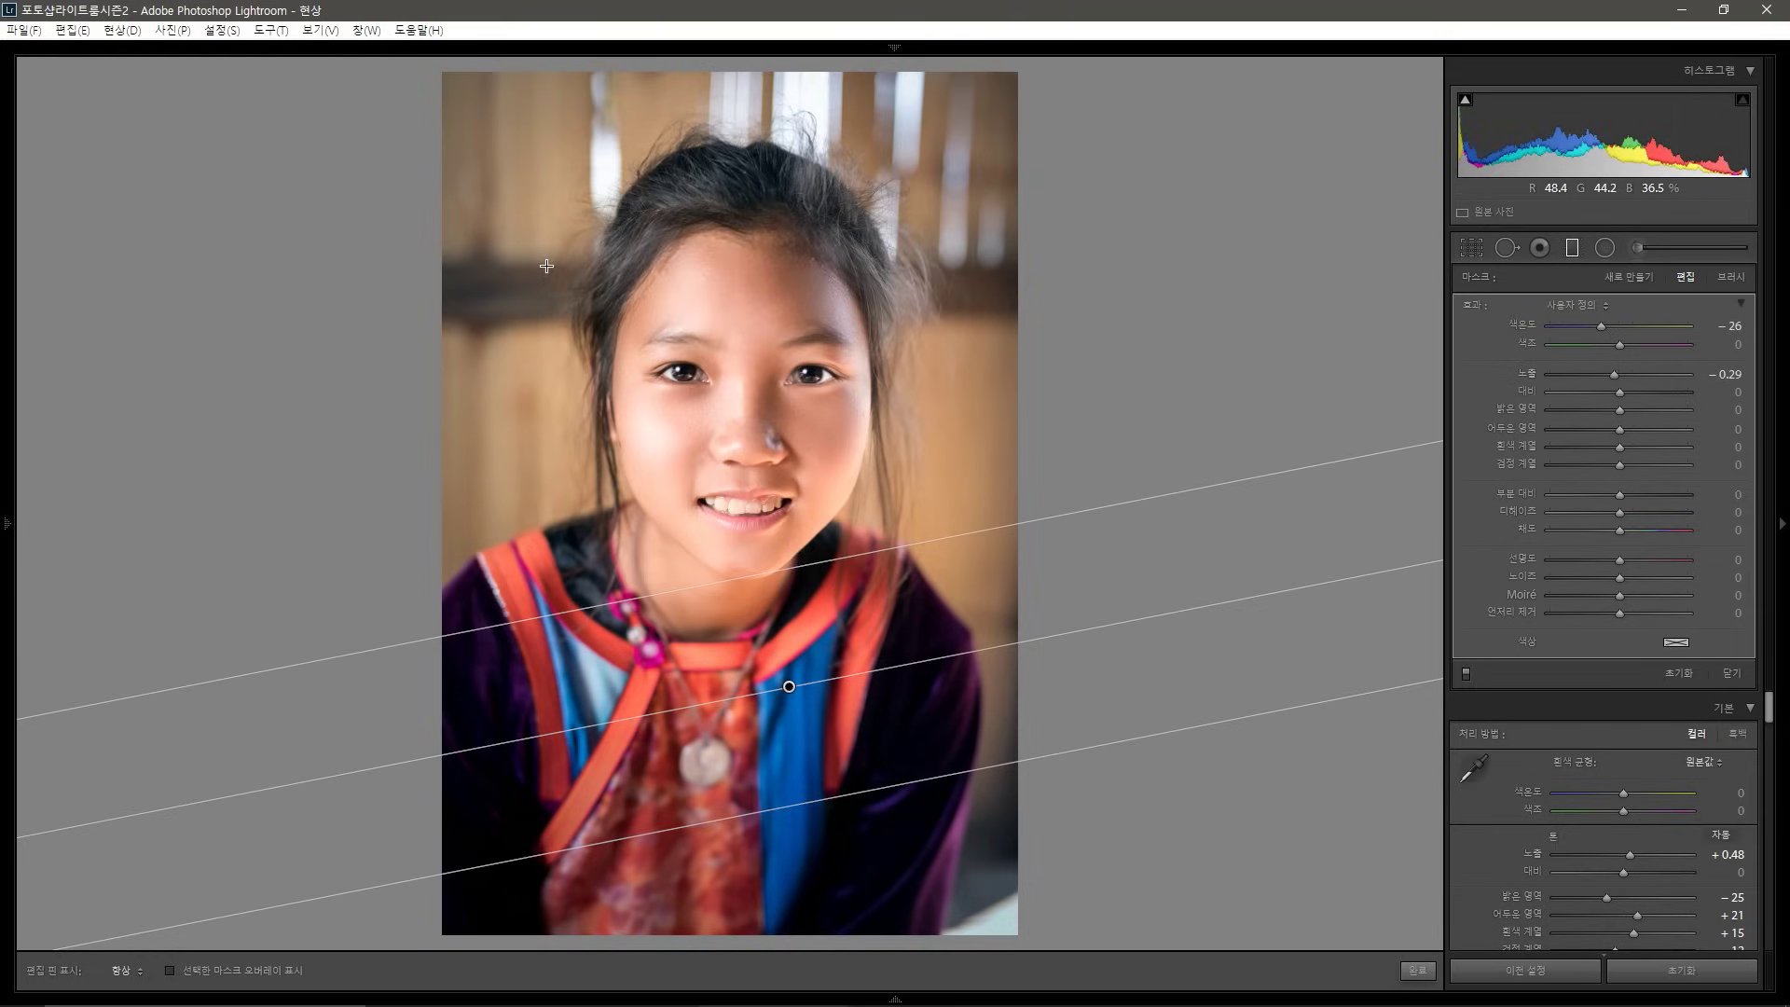
# Add three more graduated filters with the same settings, running inward from the photo's left side, right side and top edge
pyautogui.moveTo(535, 250); pyautogui.dragTo(607, 257)
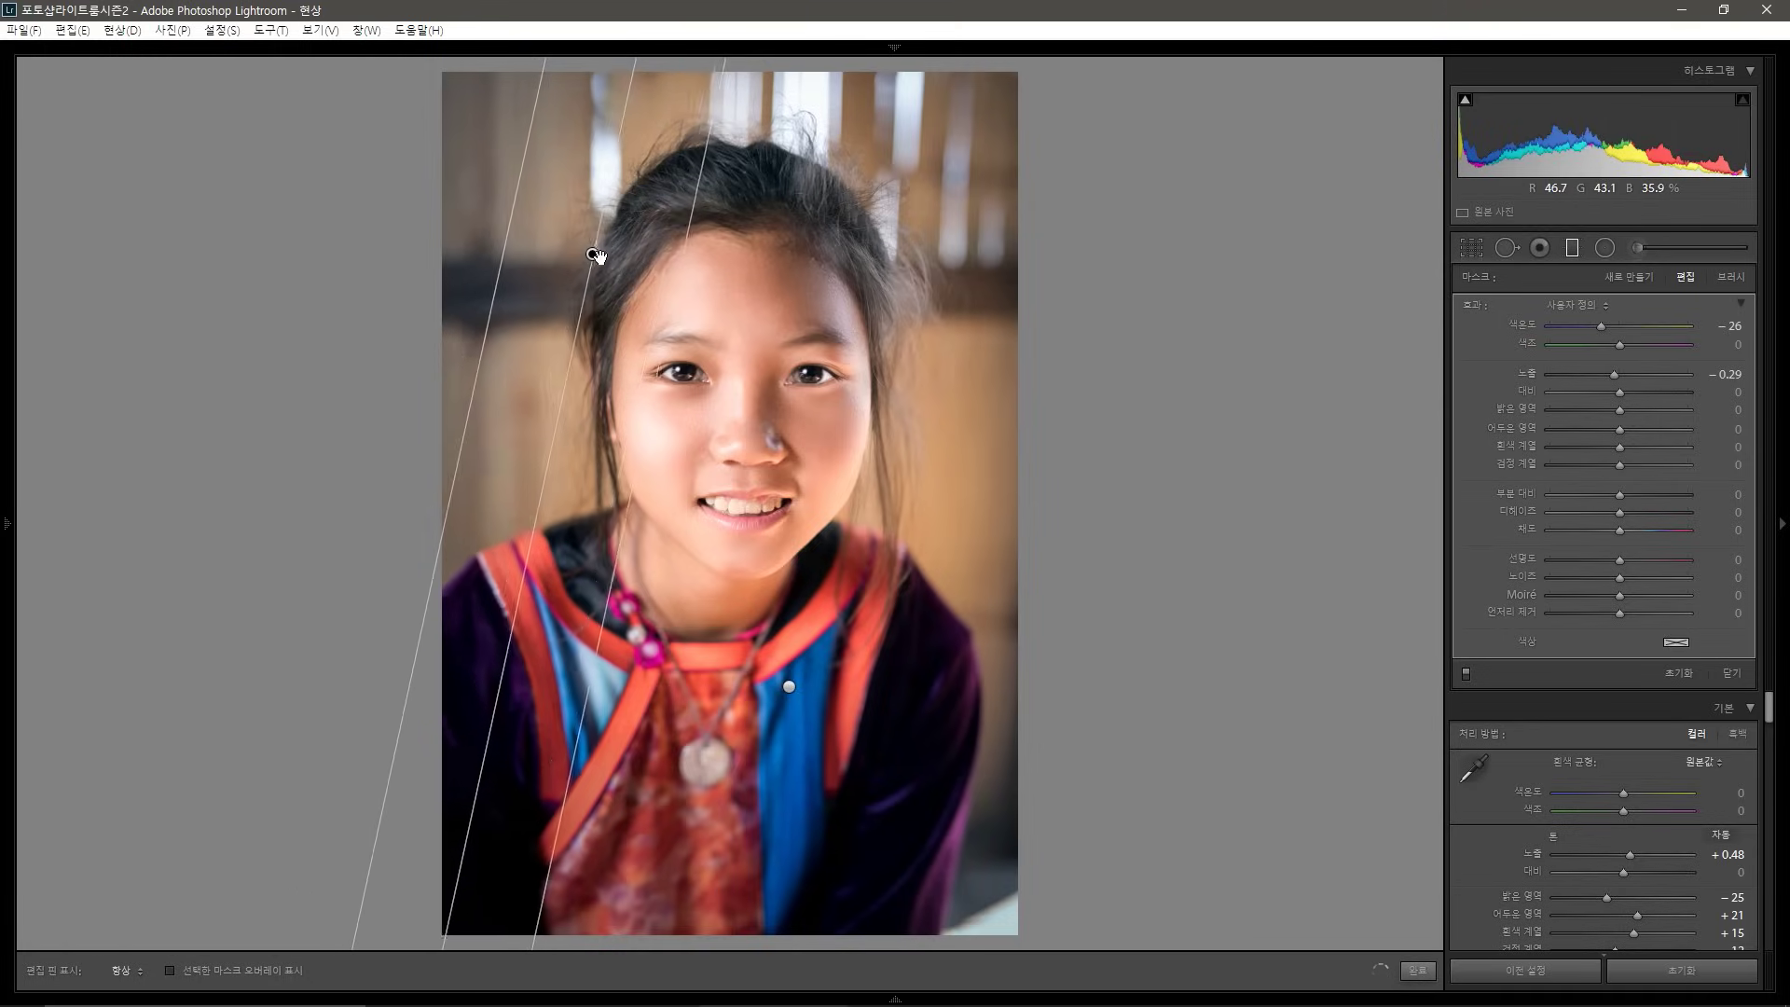
pyautogui.moveTo(920, 285); pyautogui.dragTo(829, 288)
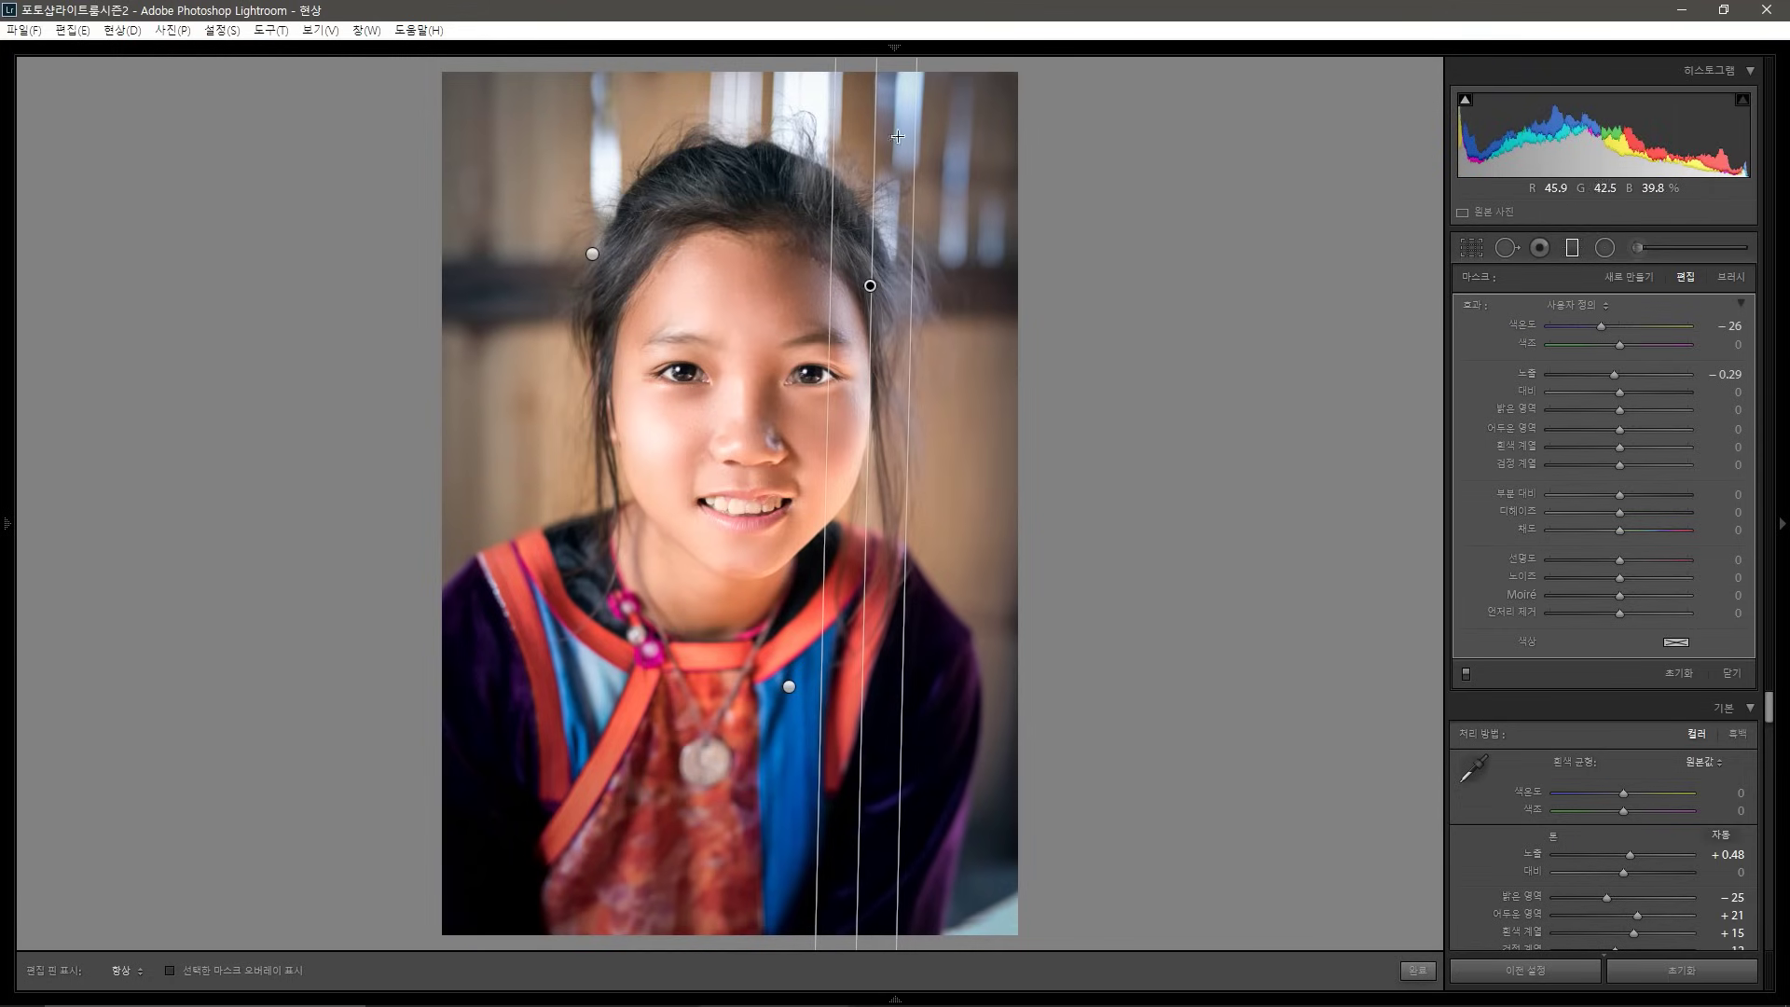
pyautogui.moveTo(771, 137); pyautogui.dragTo(757, 263)
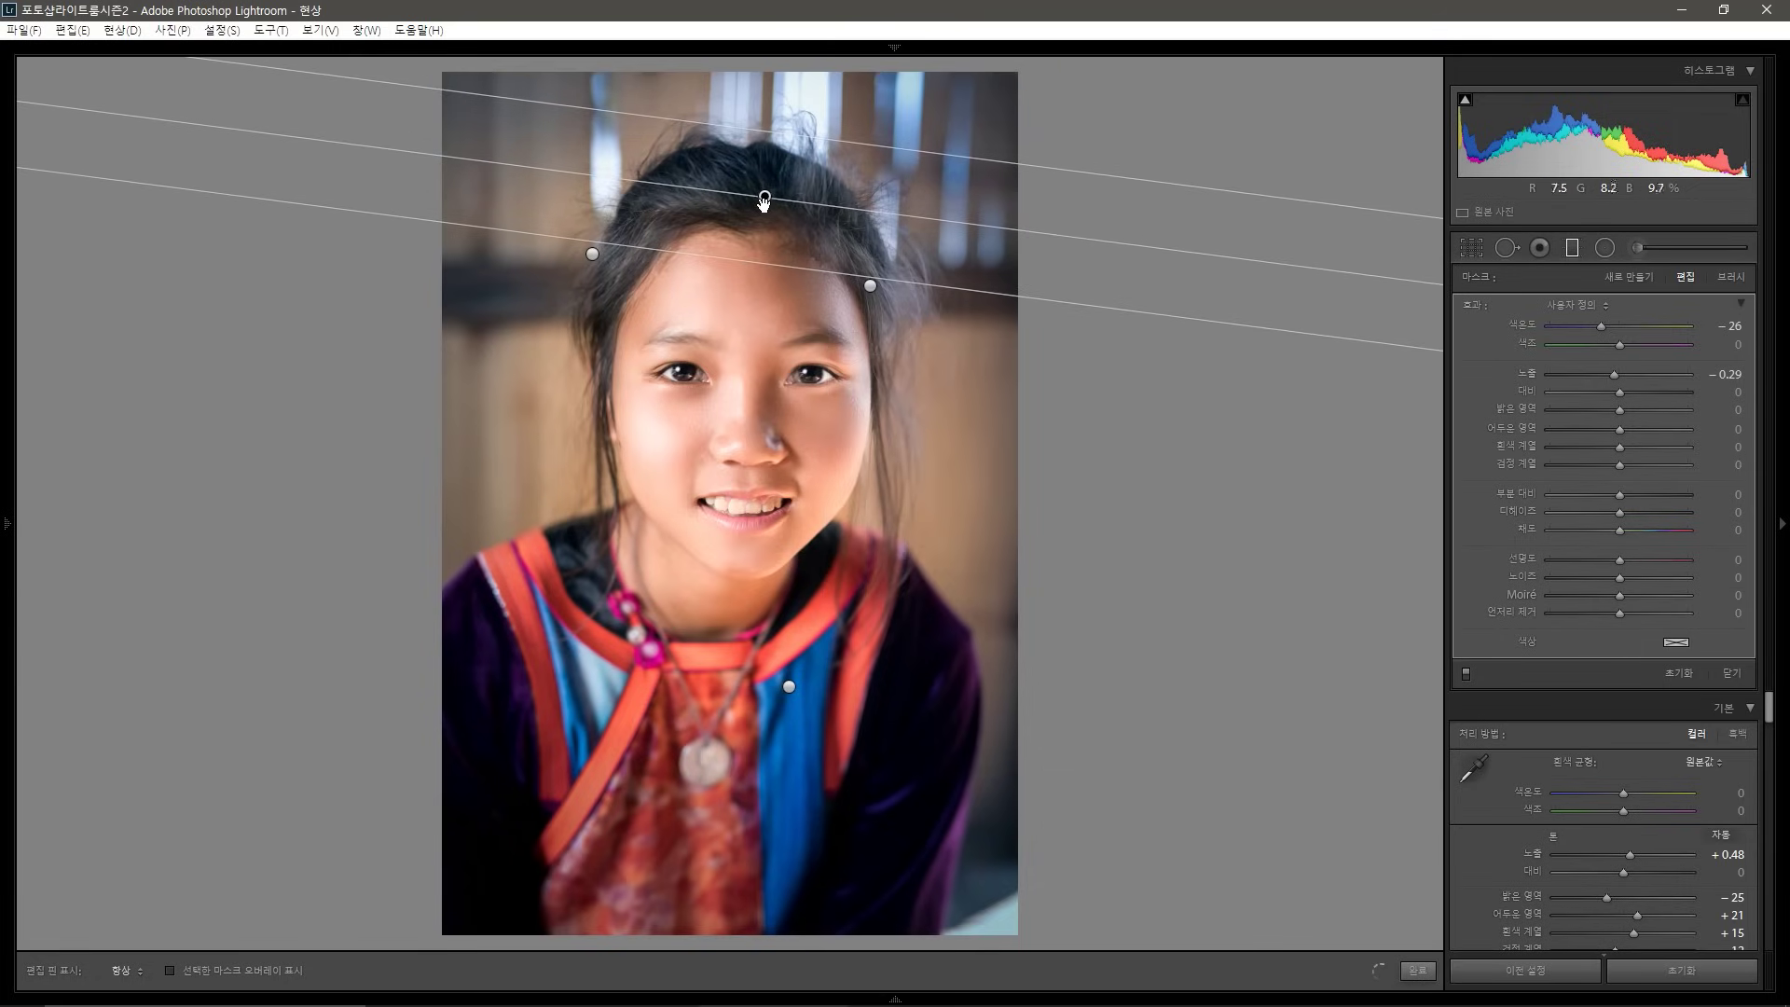
# Move the top-edge graduated filter up to the crown of the hair and finish graduated filter editing
pyautogui.moveTo(763, 201); pyautogui.dragTo(769, 147)
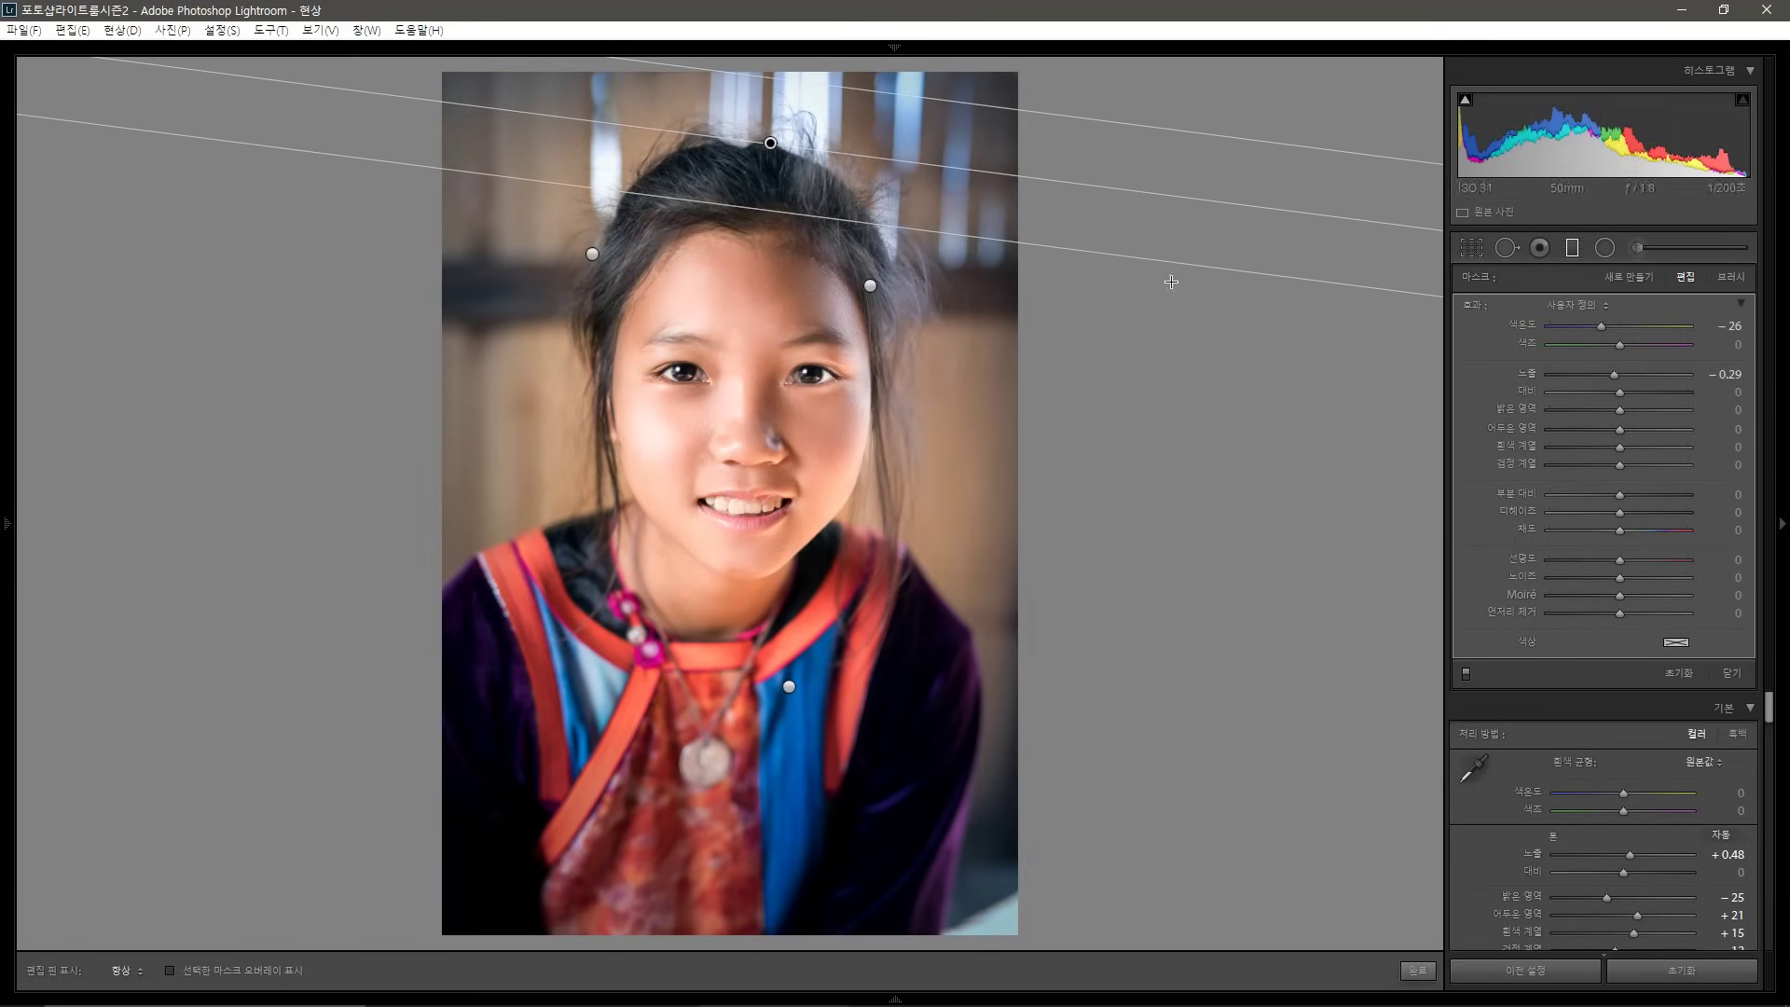
pyautogui.click(1571, 250)
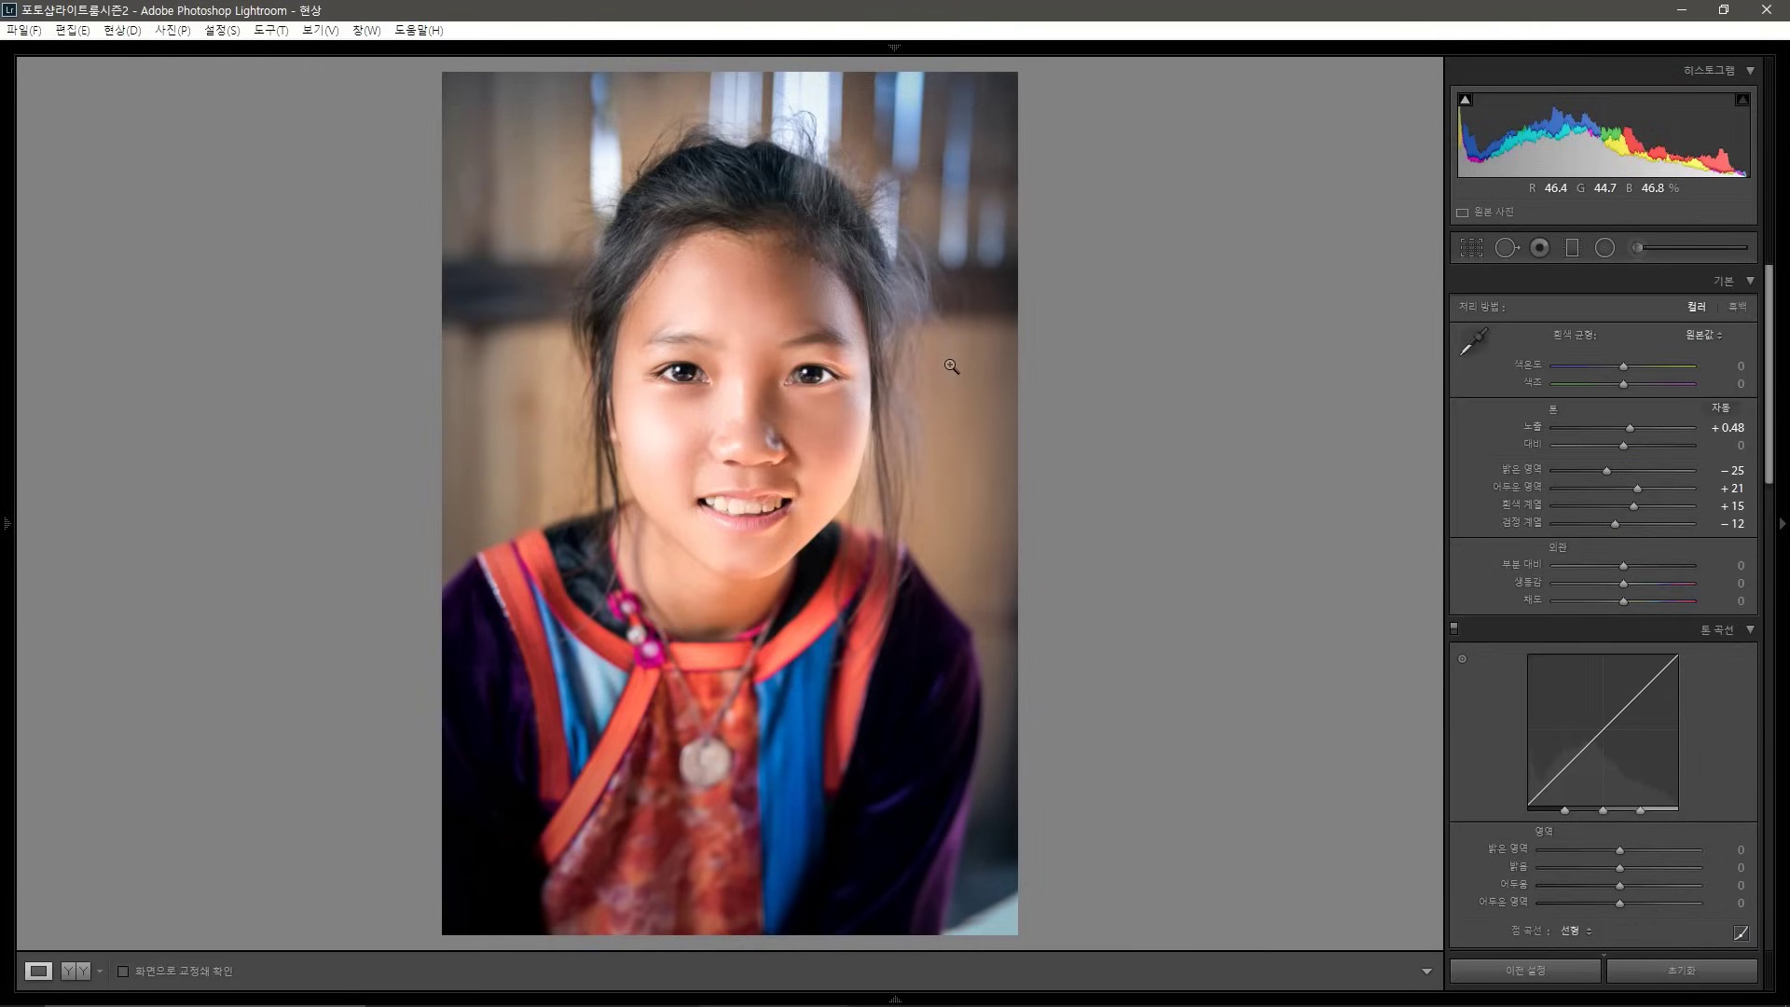
pyautogui.moveTo(951, 366); pyautogui.dragTo(1043, 220)
# Darken the photo's corners with a post-crop vignette amount of -14
pyautogui.scroll(-10, 1660, 578)
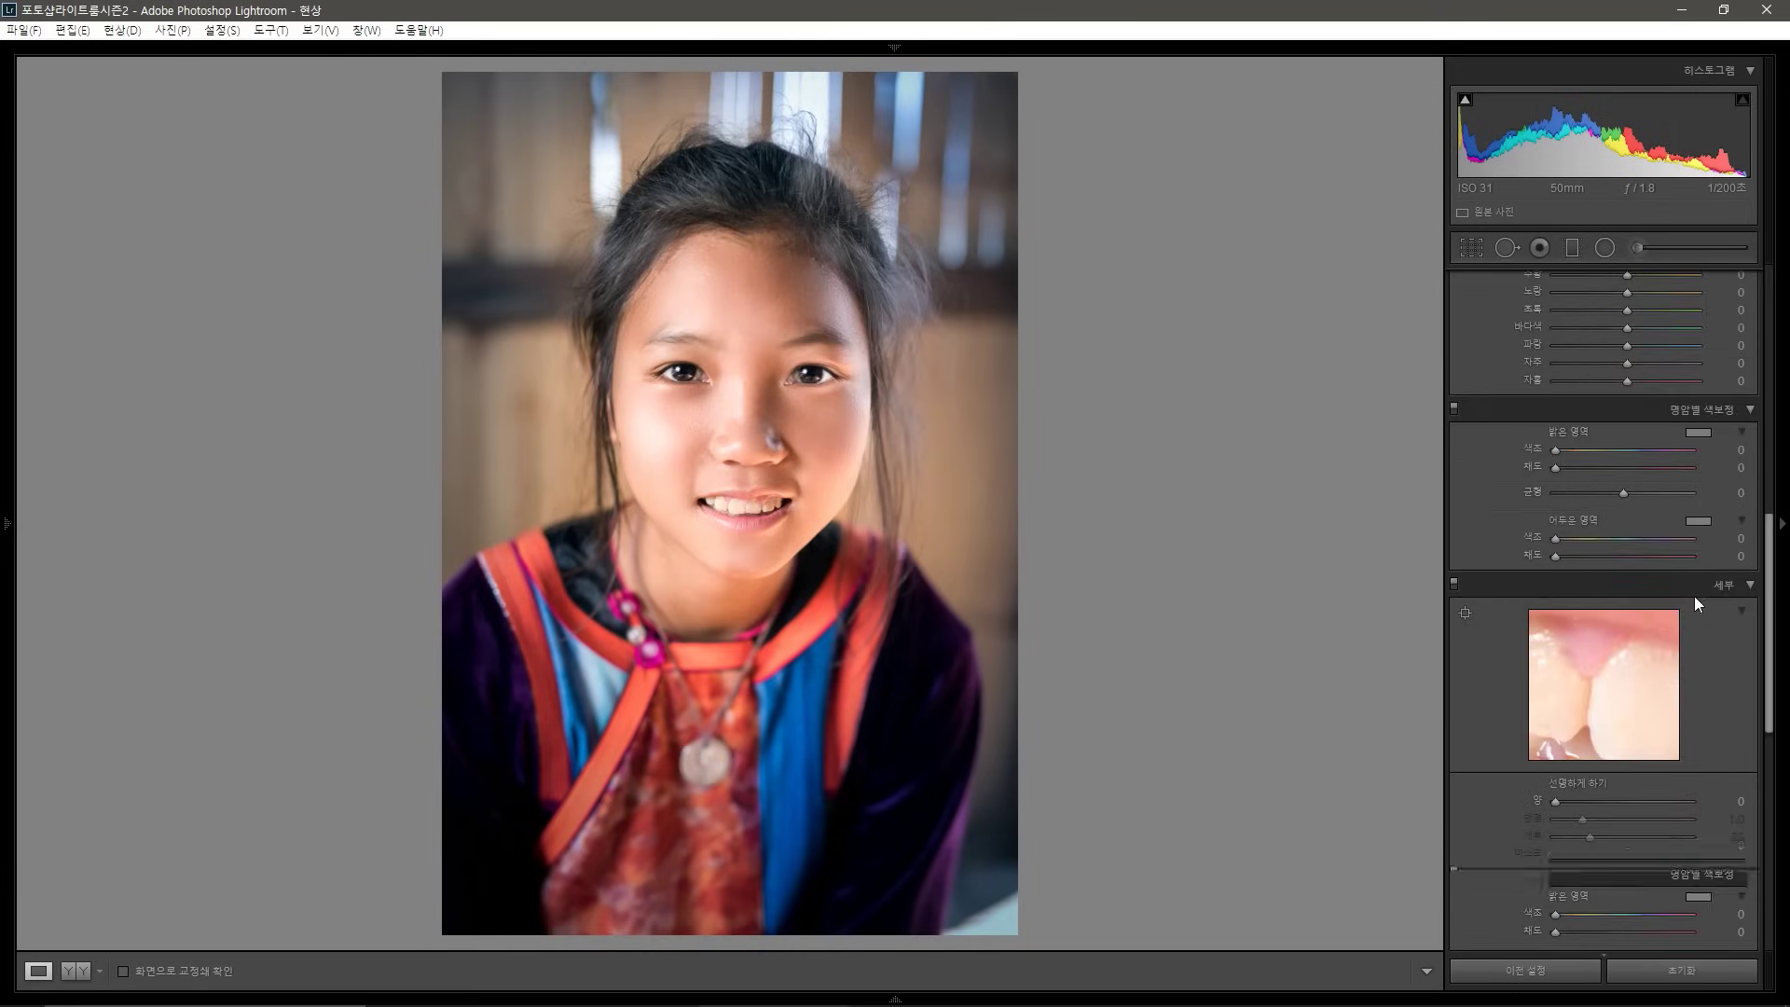
pyautogui.scroll(-3, 1665, 723)
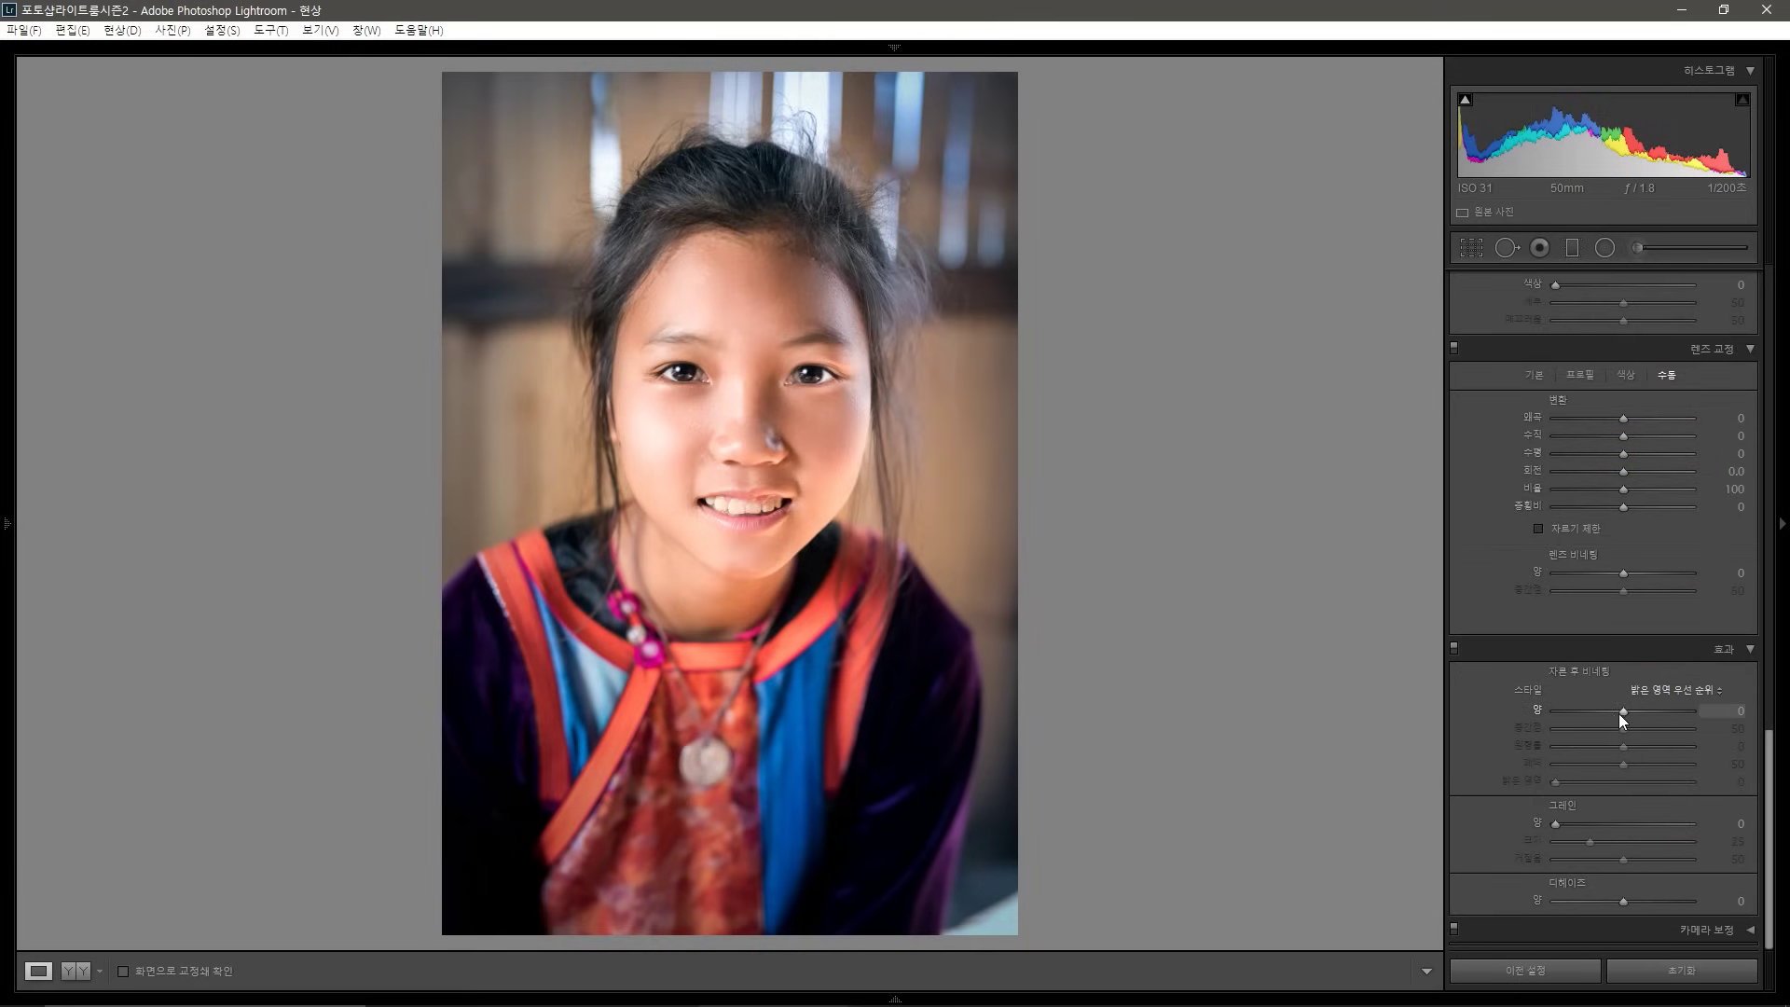
pyautogui.moveTo(1619, 712); pyautogui.dragTo(1613, 709)
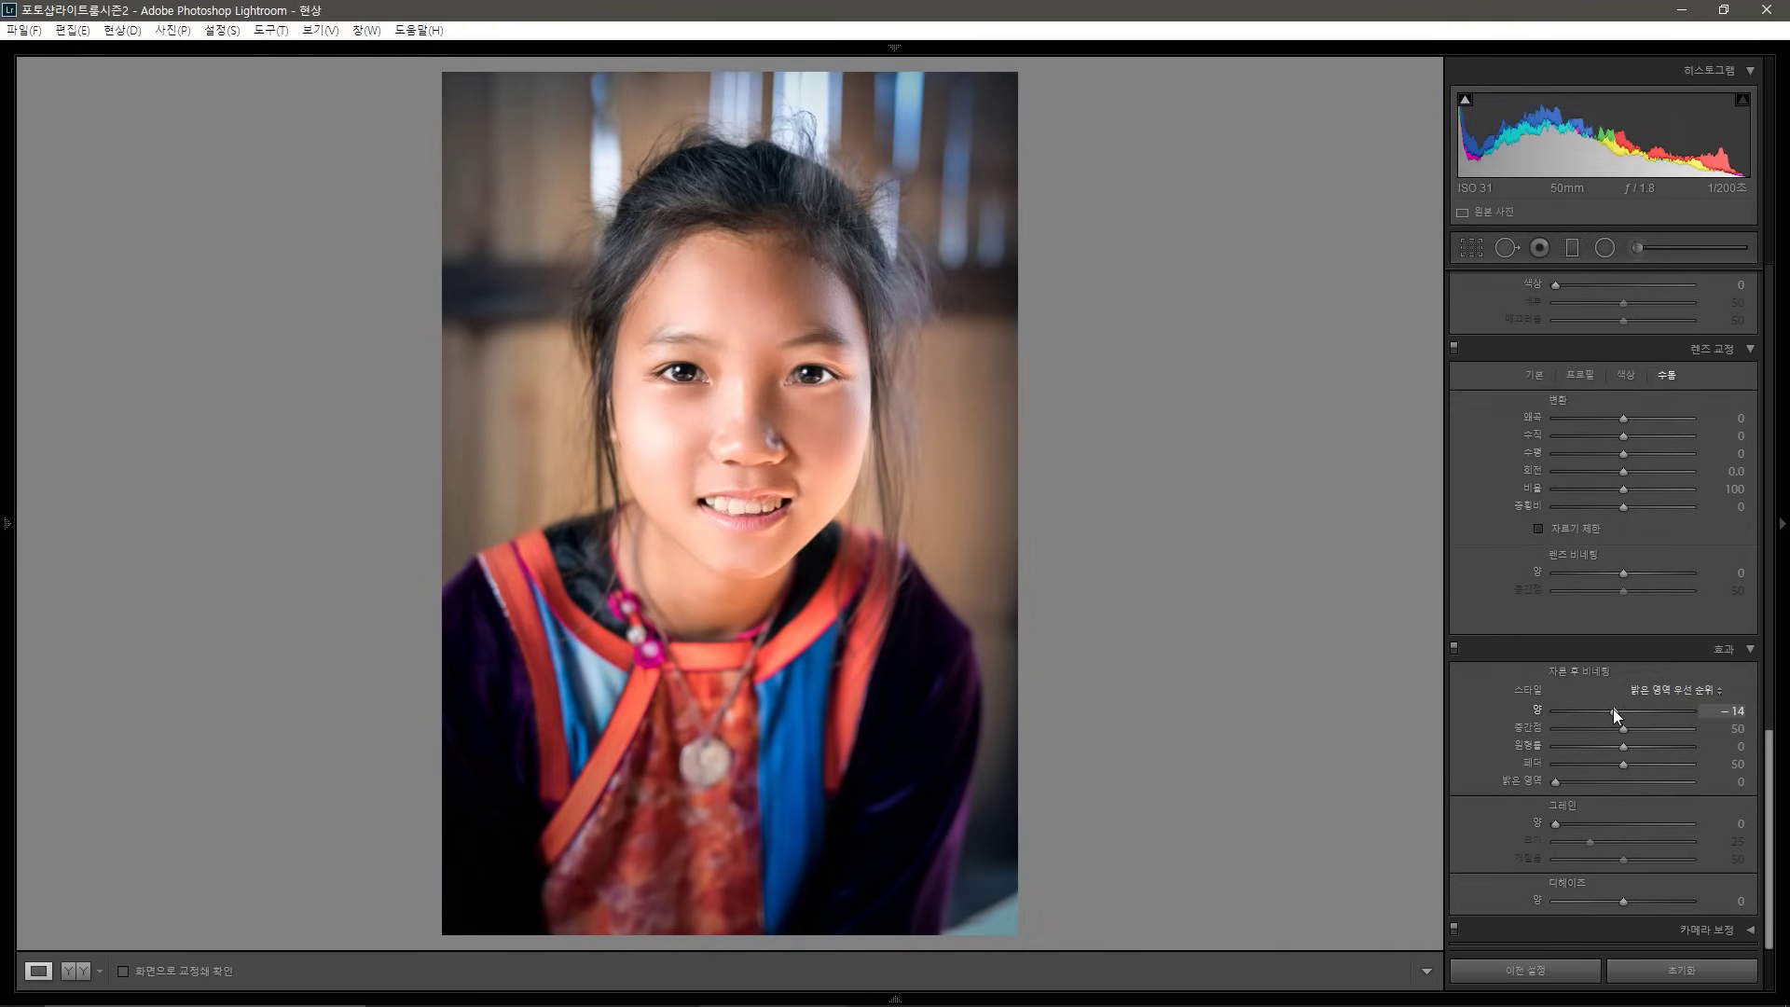
pyautogui.scroll(2, 1734, 754)
pyautogui.scroll(12, 1734, 754)
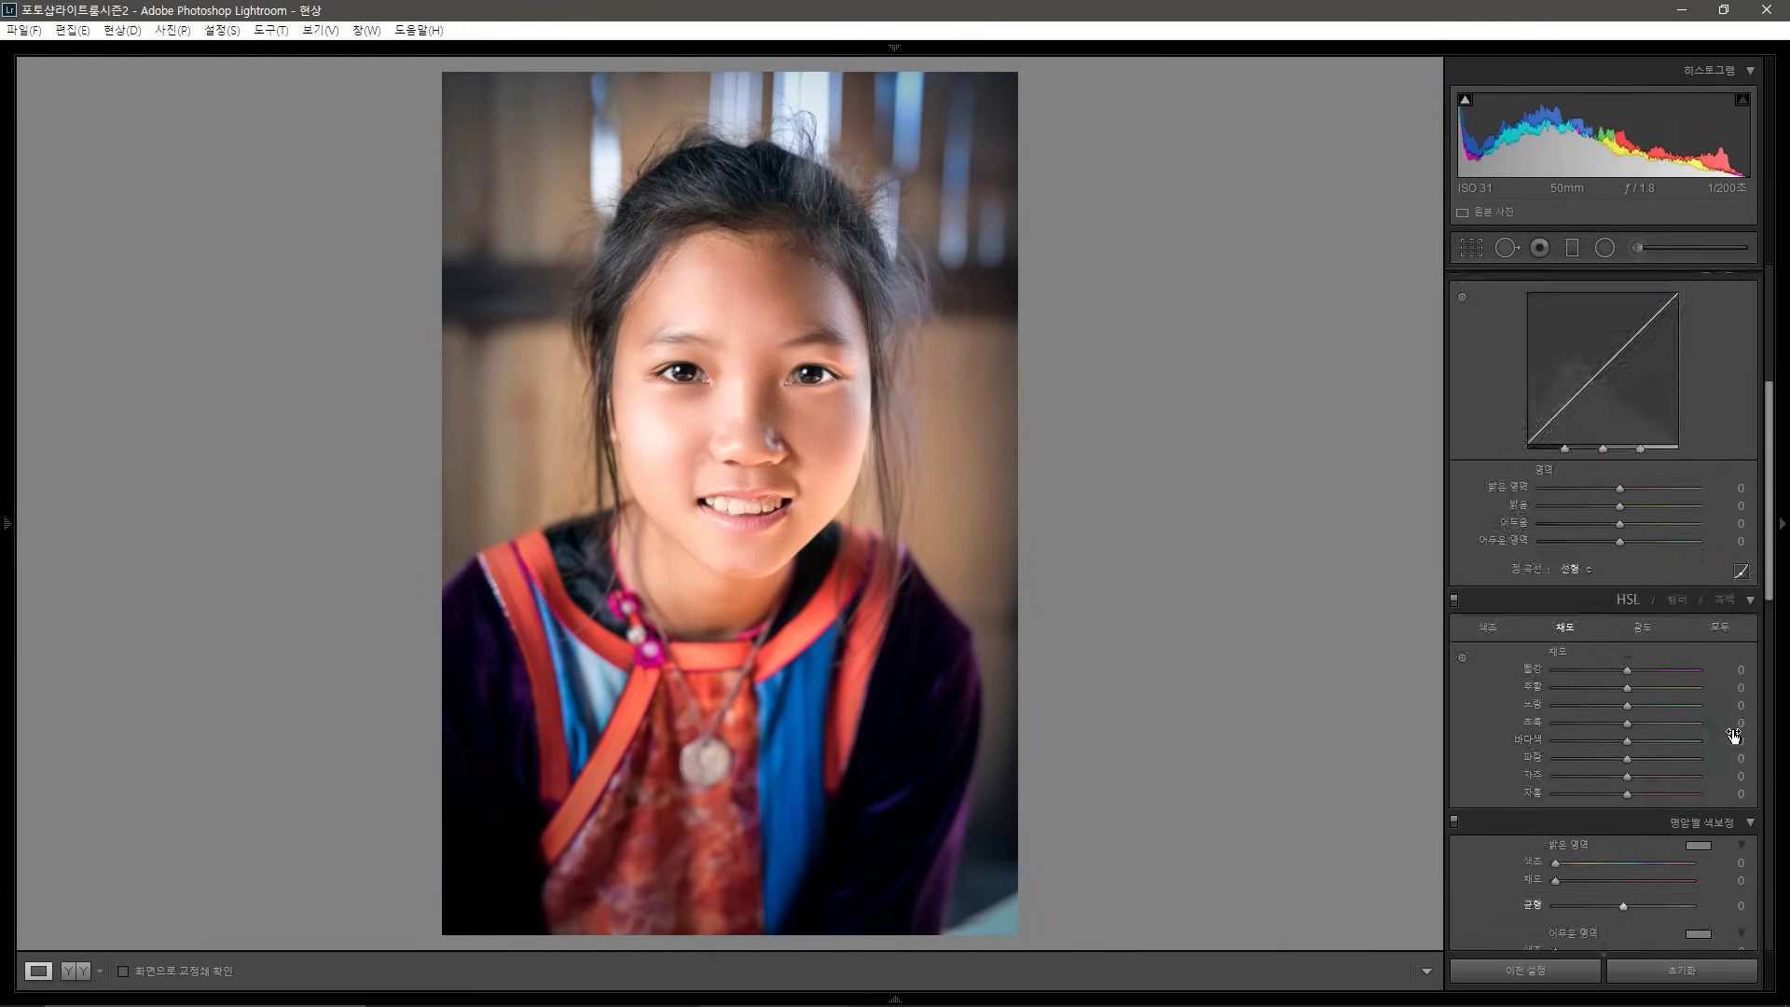
# Compare the finished portrait side by side with the original photo in the Library, hiding the folder and catalog side panel
pyautogui.press('g')
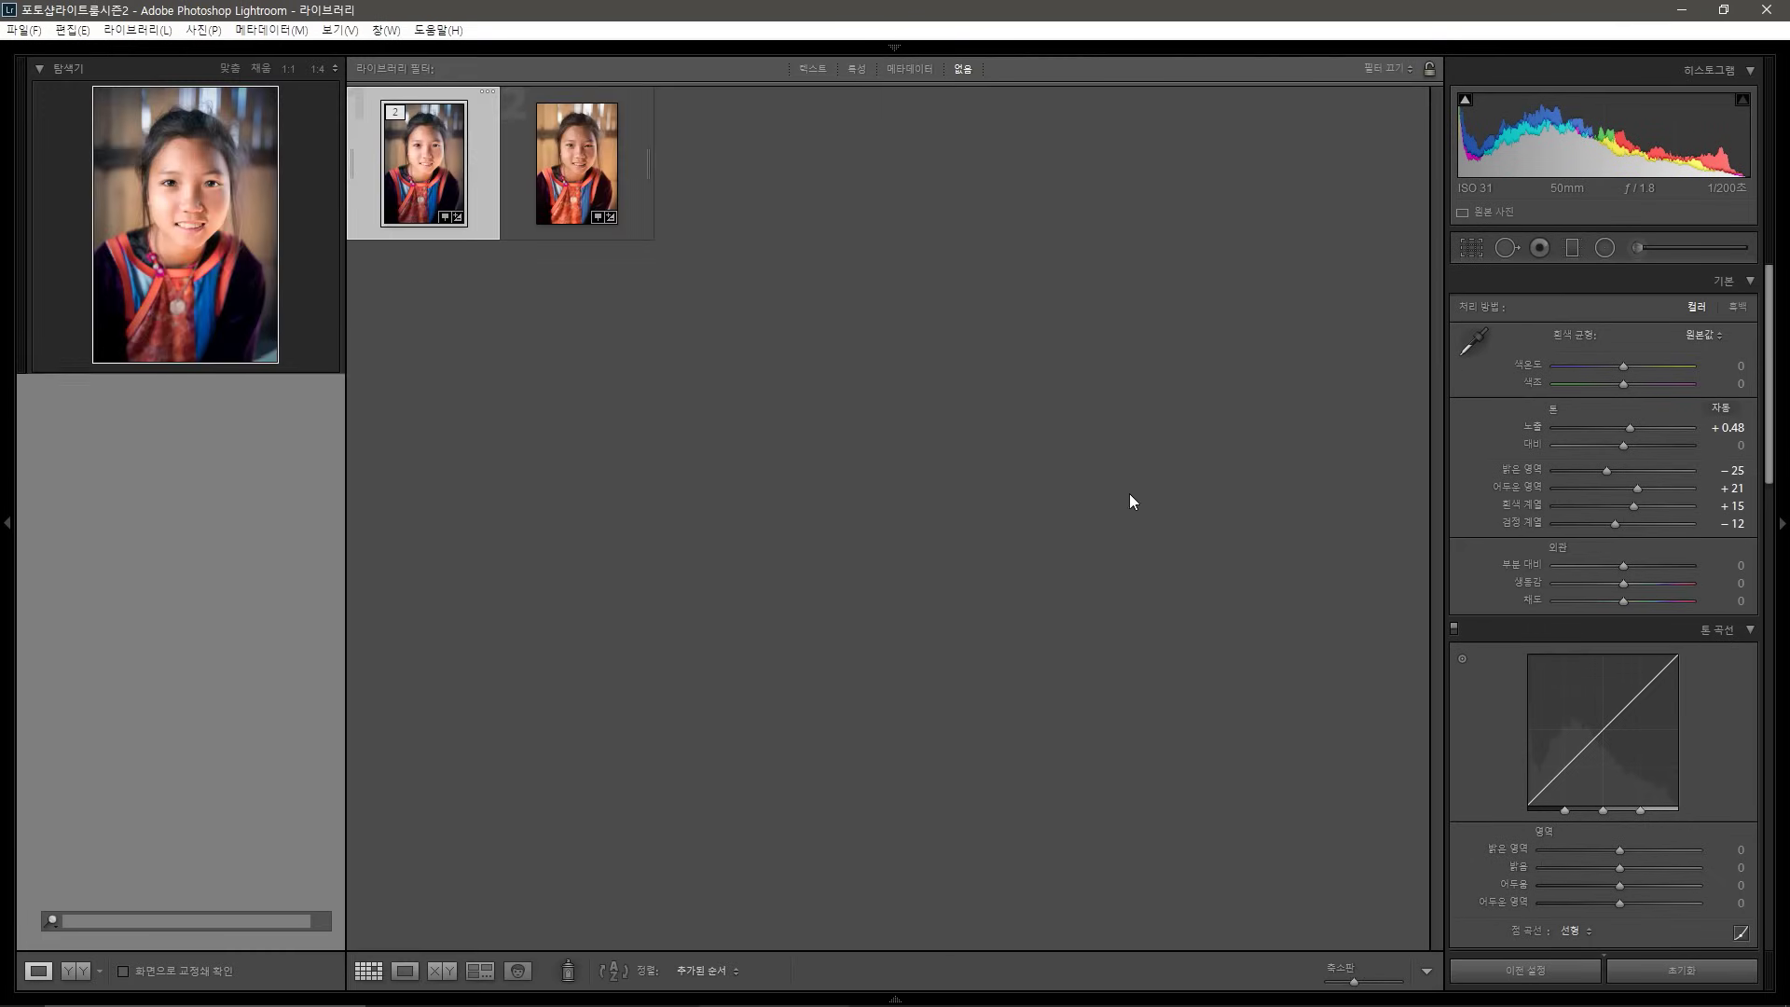
pyautogui.keyDown('ctrl'); pyautogui.click(584, 168); pyautogui.keyUp('ctrl')
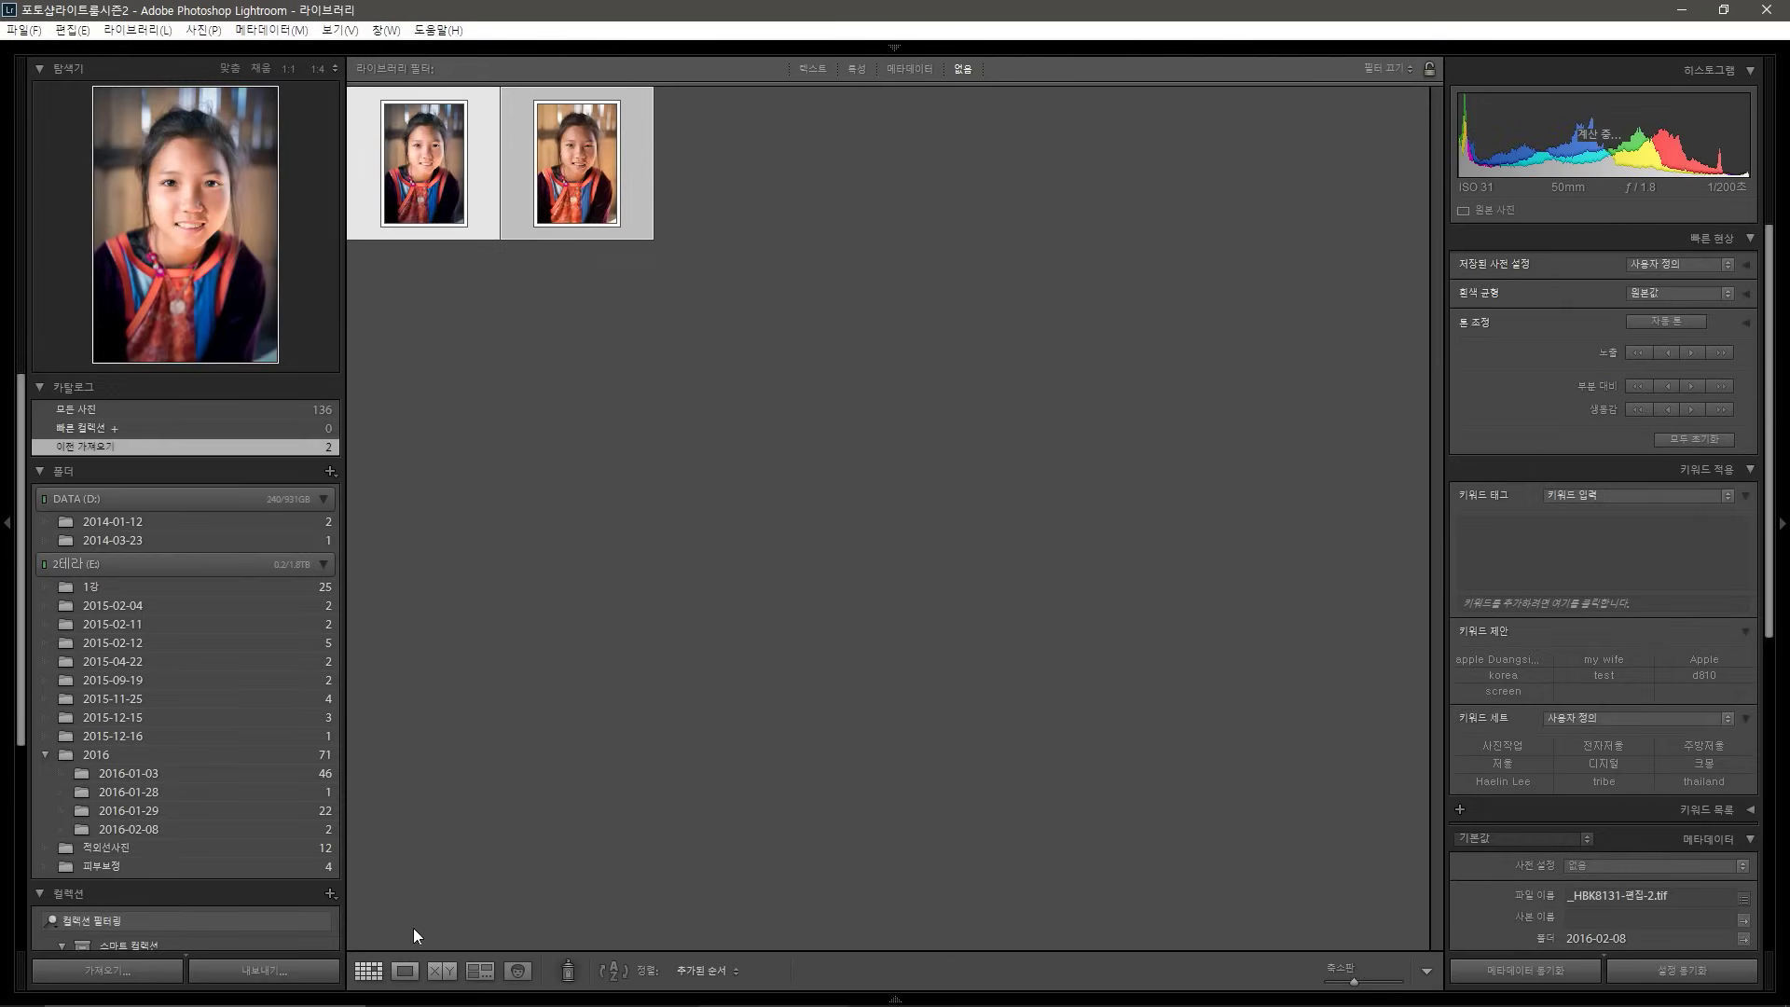
pyautogui.click(440, 971)
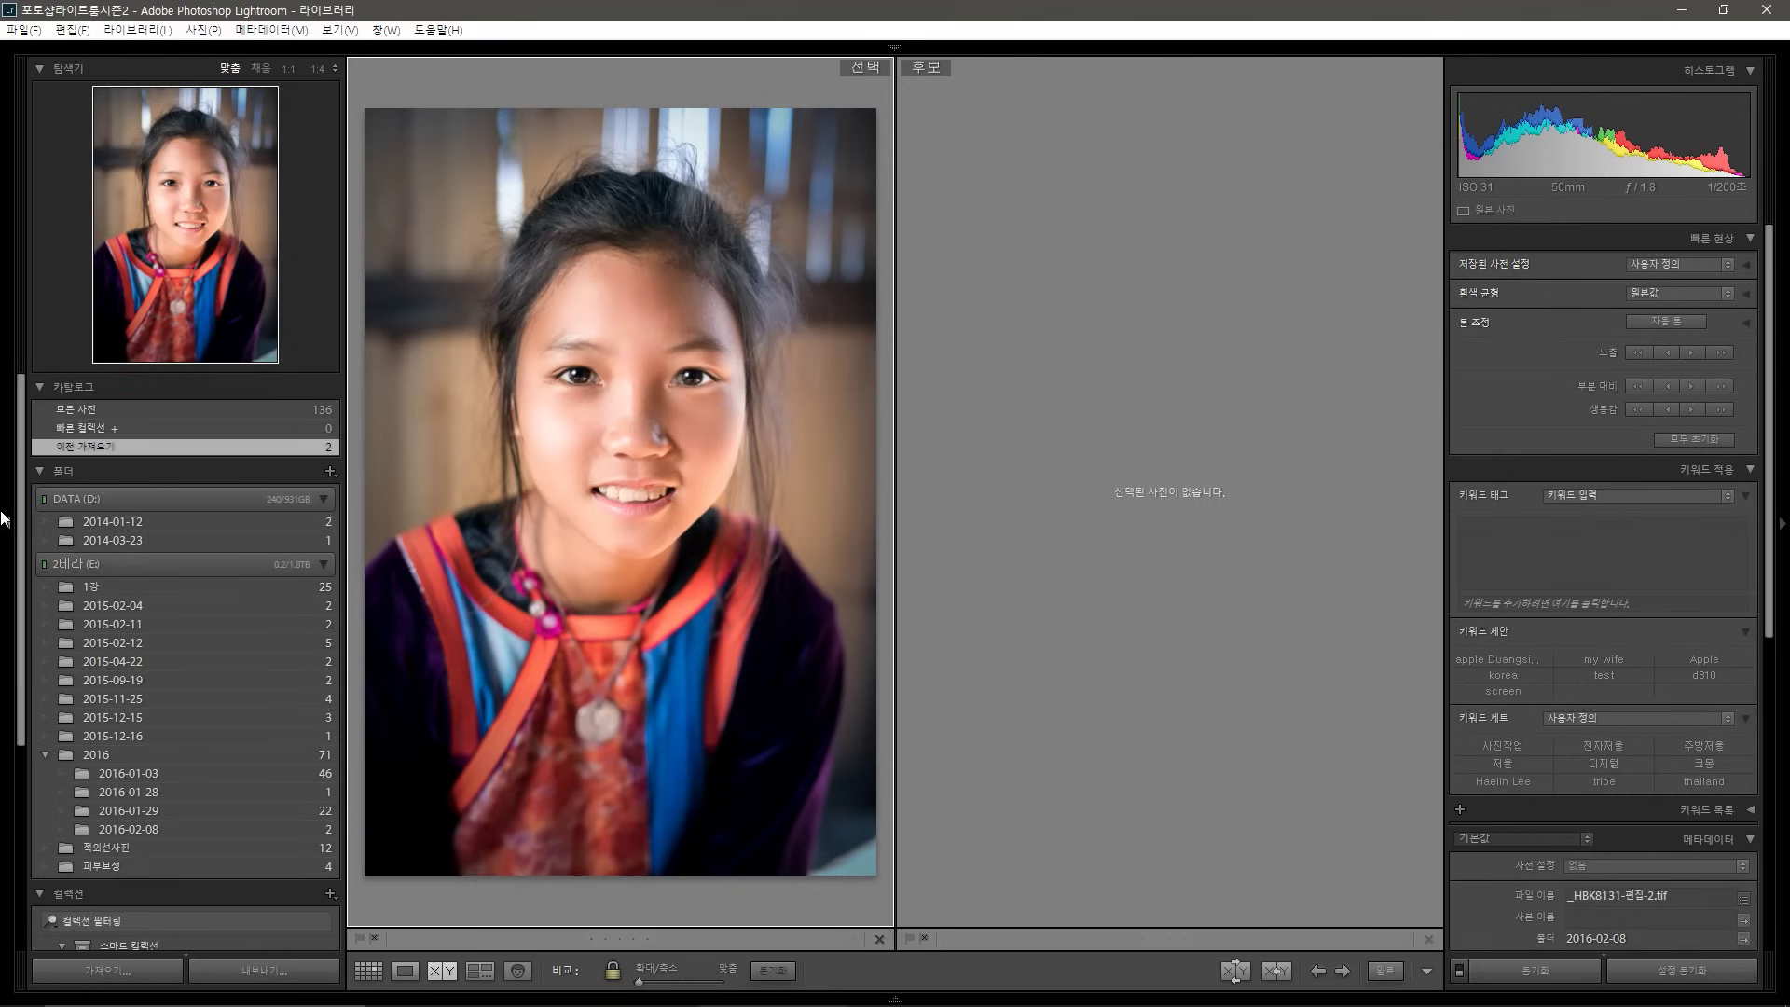
pyautogui.click(8, 522)
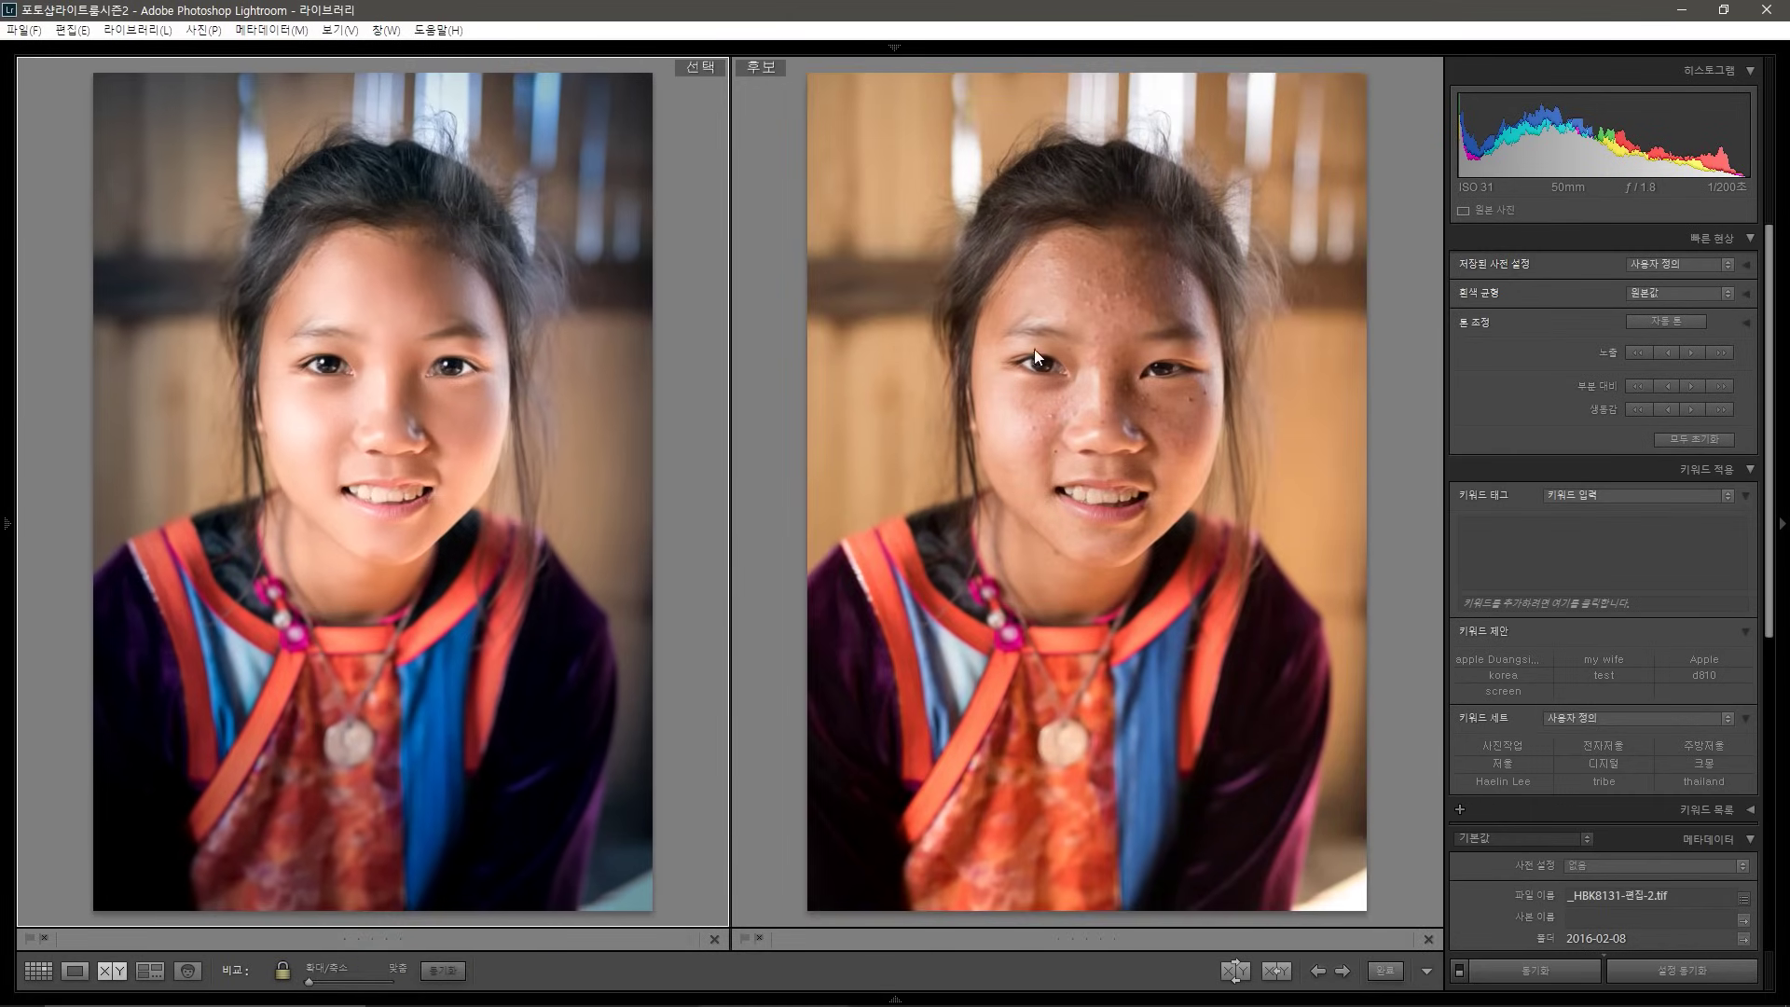